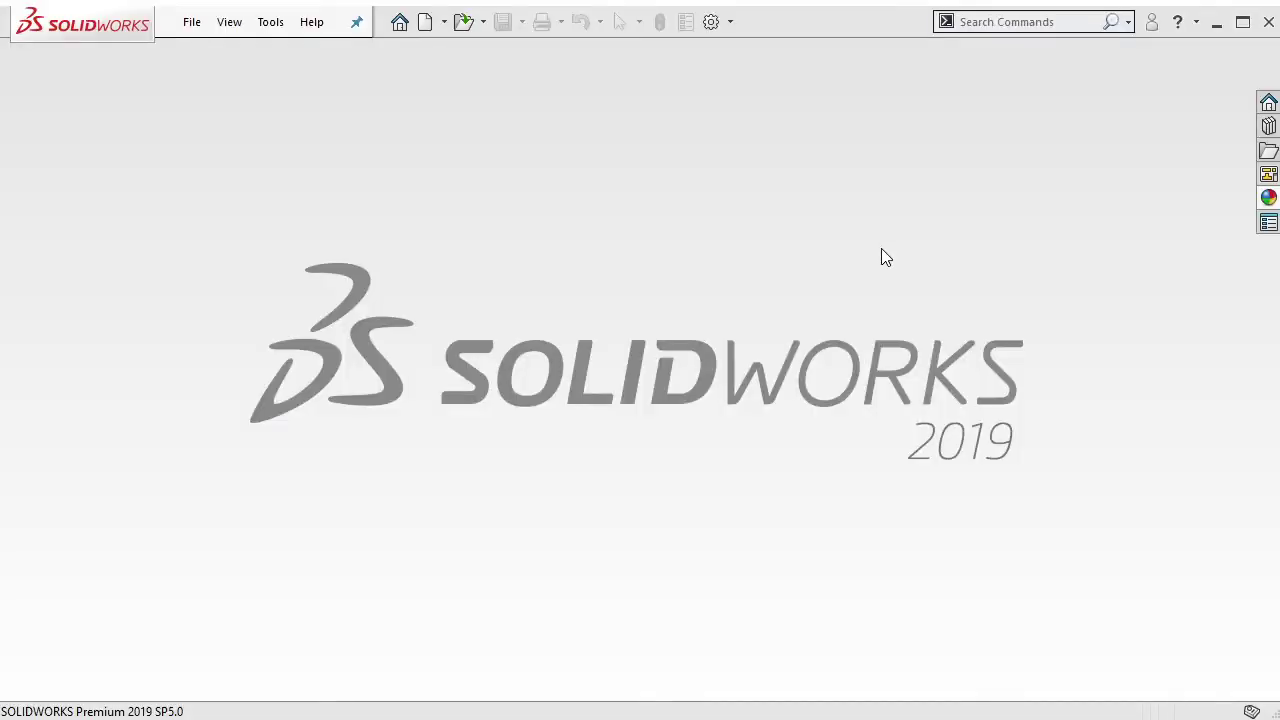
# Create a new empty assembly document and start saving it.
pyautogui.click(430, 22)
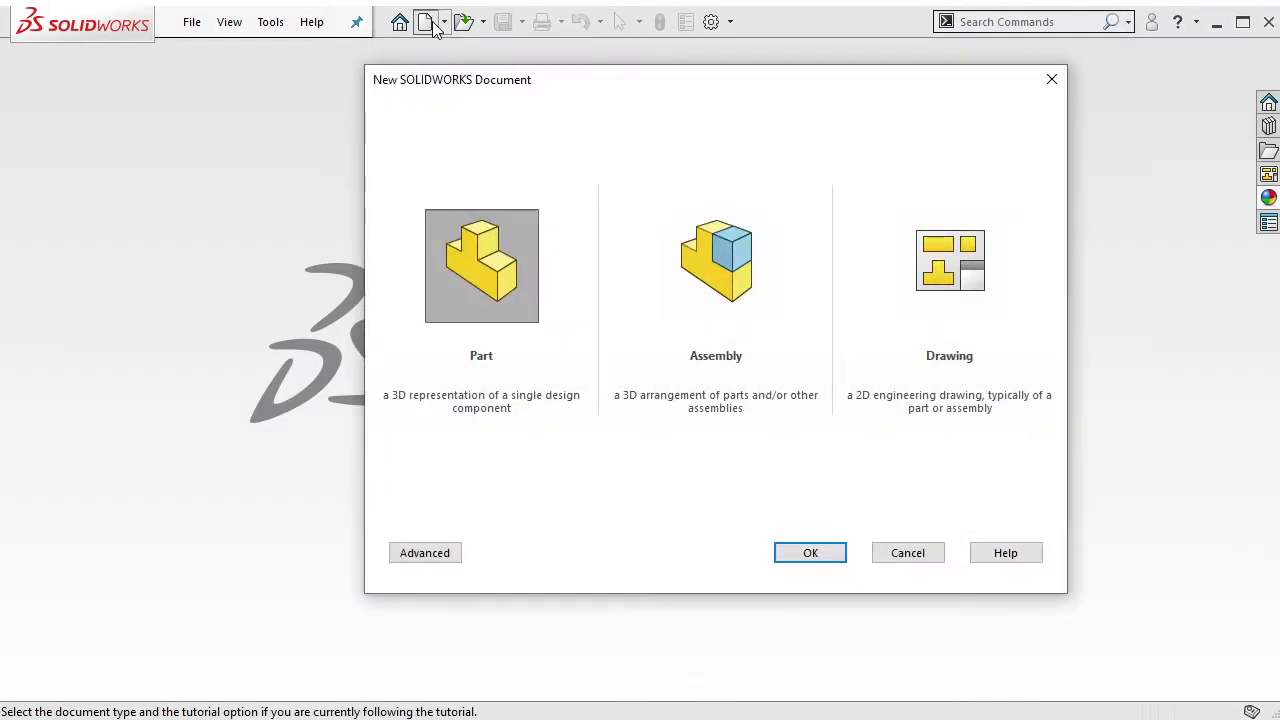
pyautogui.click(728, 288)
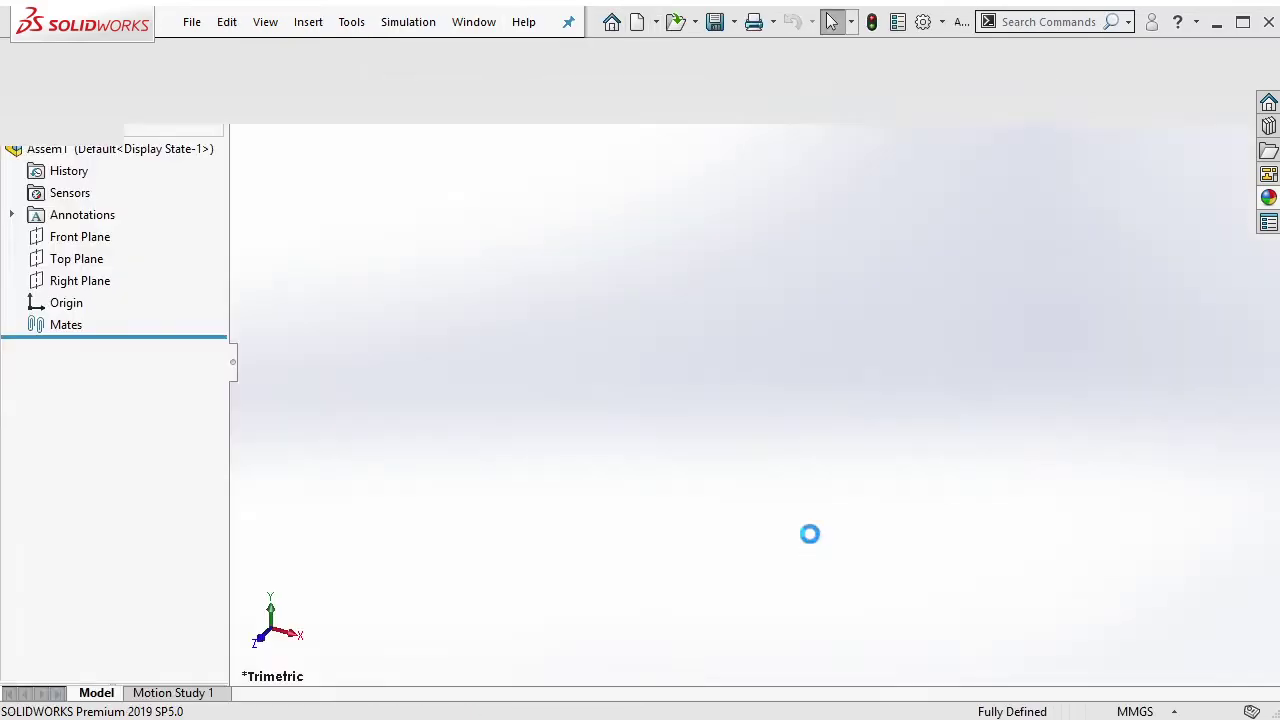
pyautogui.click(714, 21)
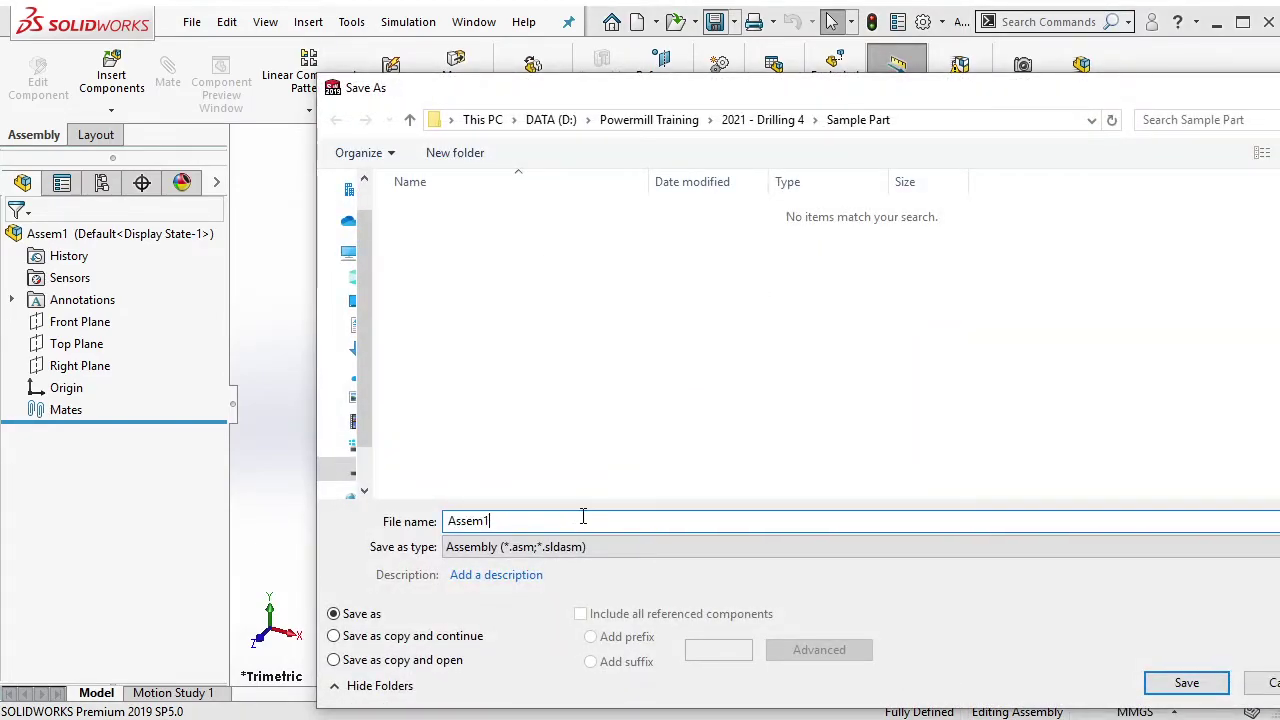
# Copy the sample part's file name from the Sample Part folder in Explorer.
pyautogui.hotkey('alt', 'Tab')
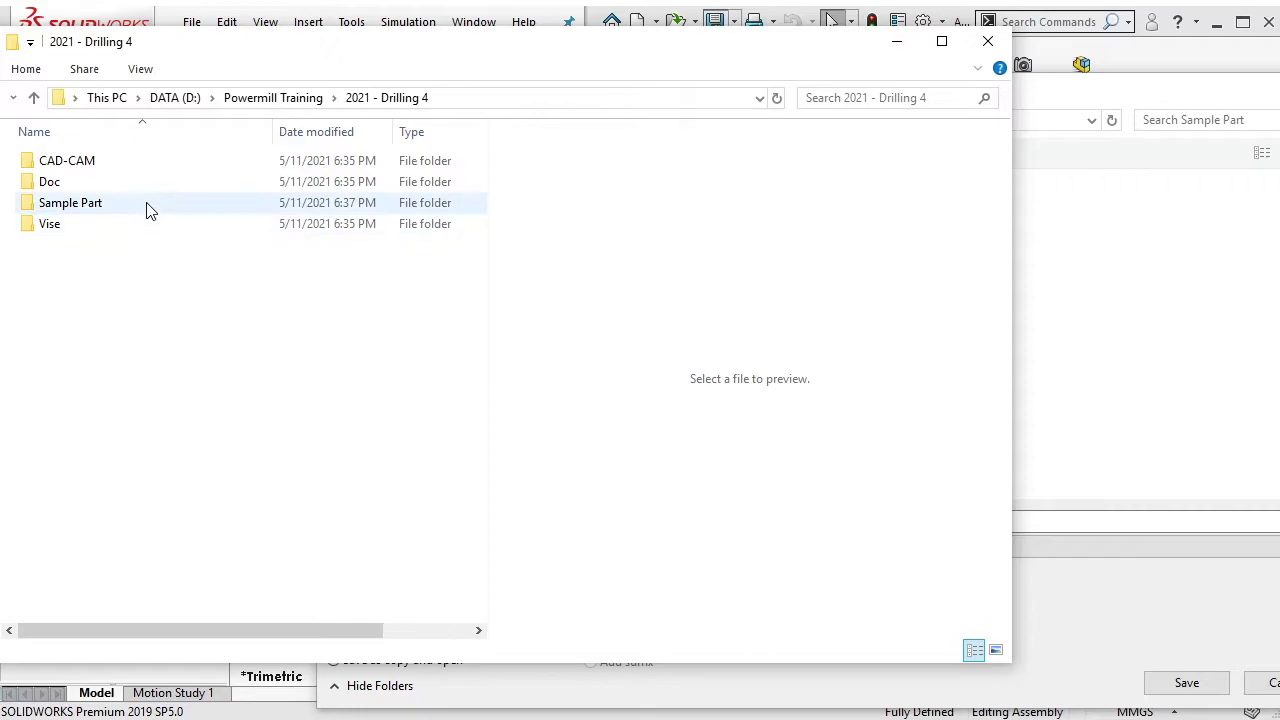
pyautogui.doubleClick(149, 204)
pyautogui.click(240, 162)
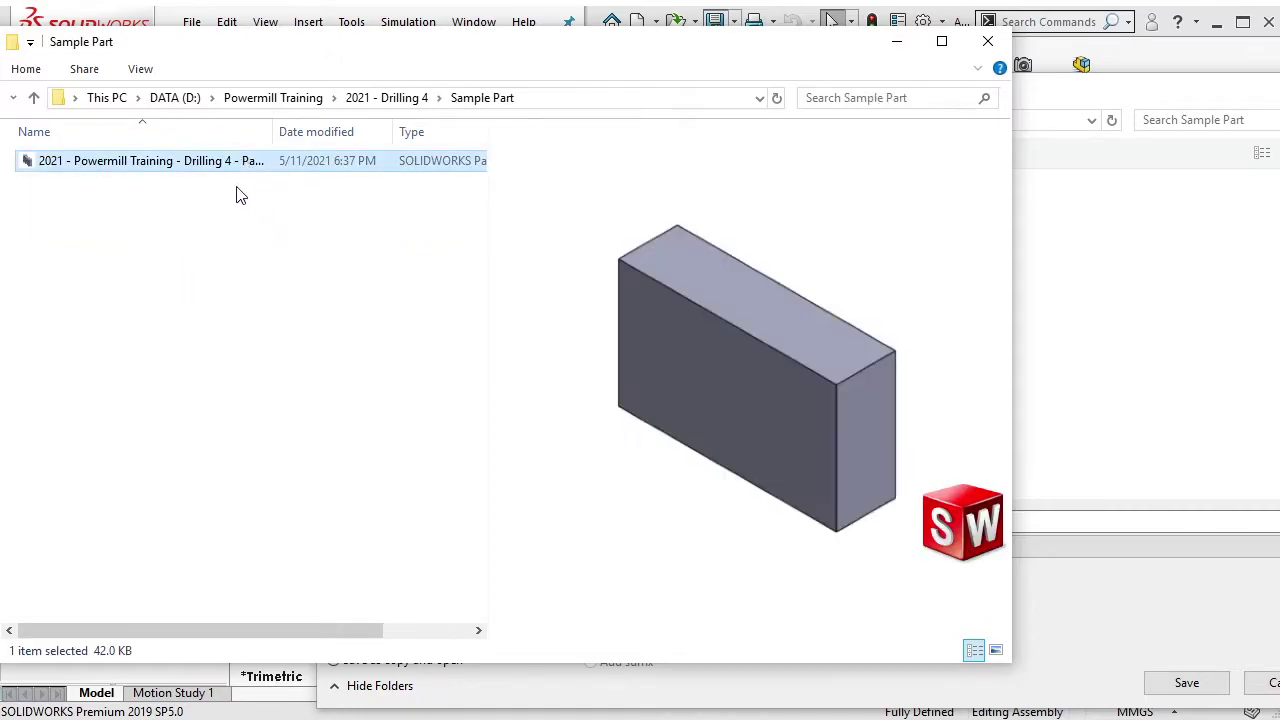
pyautogui.press('F2')
pyautogui.rightClick(240, 170)
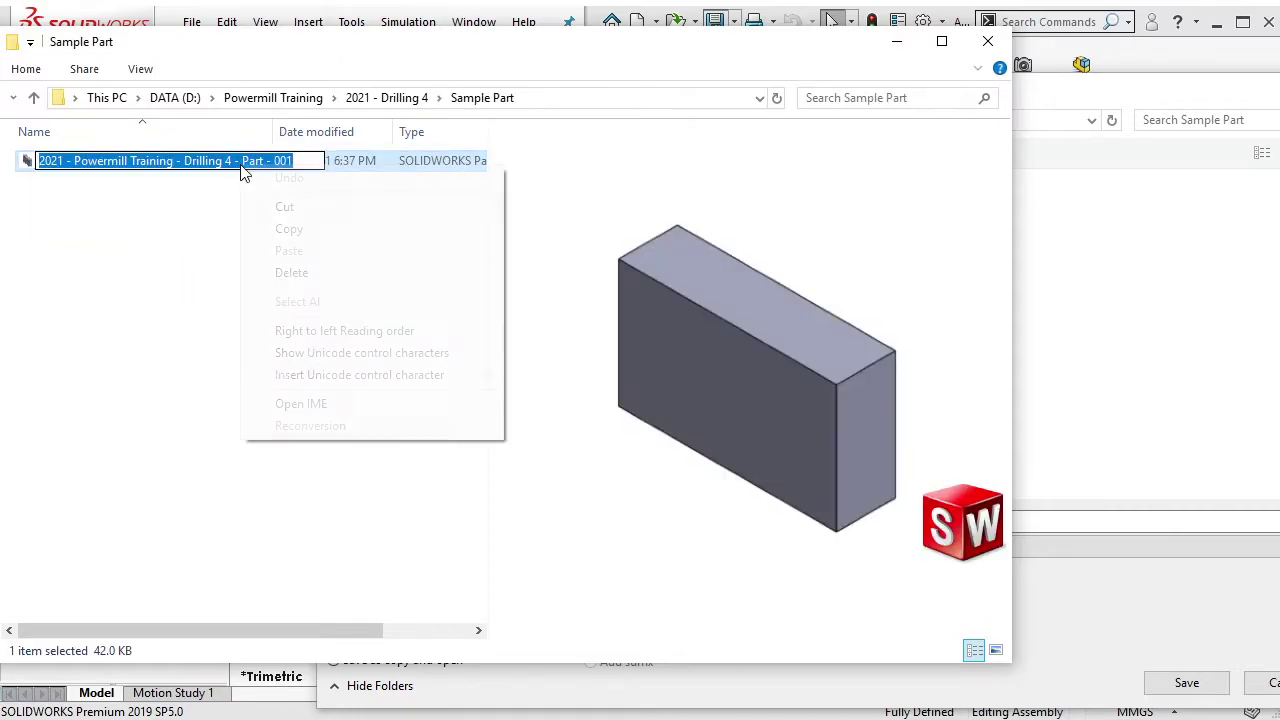
pyautogui.click(285, 229)
# Save the assembly as '2021 - Powermill Training - Drilling 4 - Ass - 001'.
pyautogui.click(1018, 350)
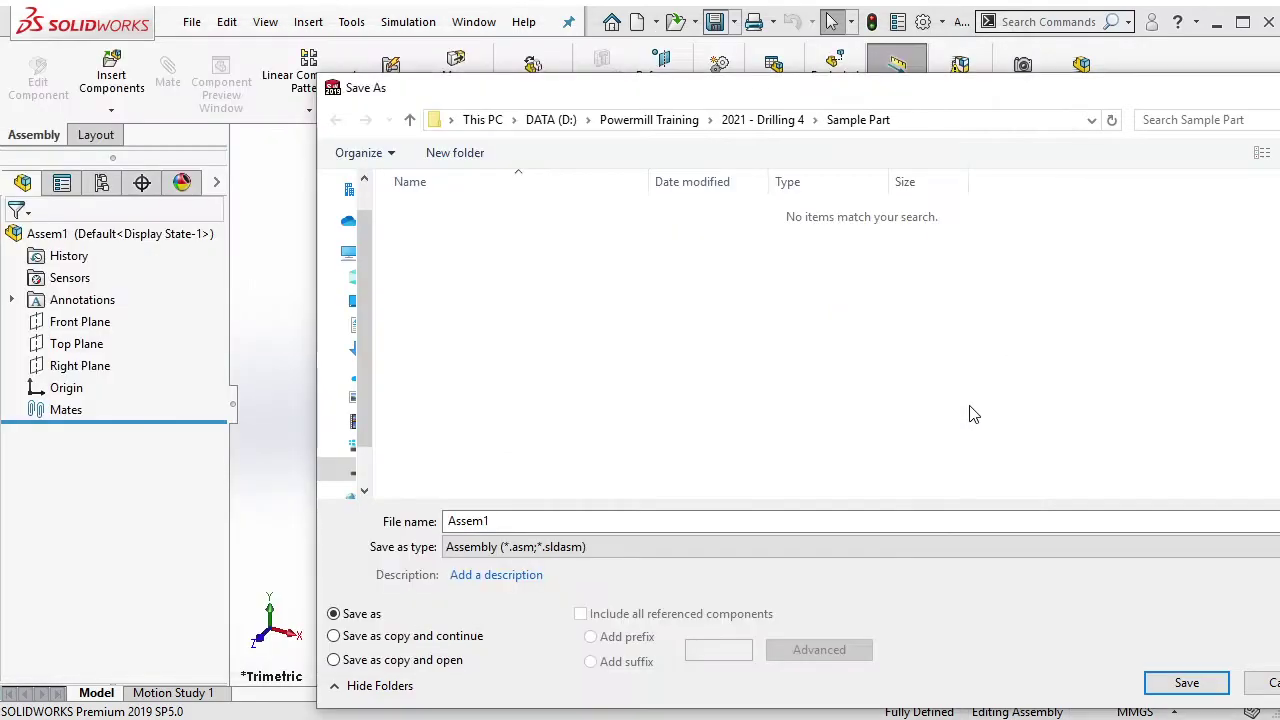
pyautogui.rightClick(473, 520)
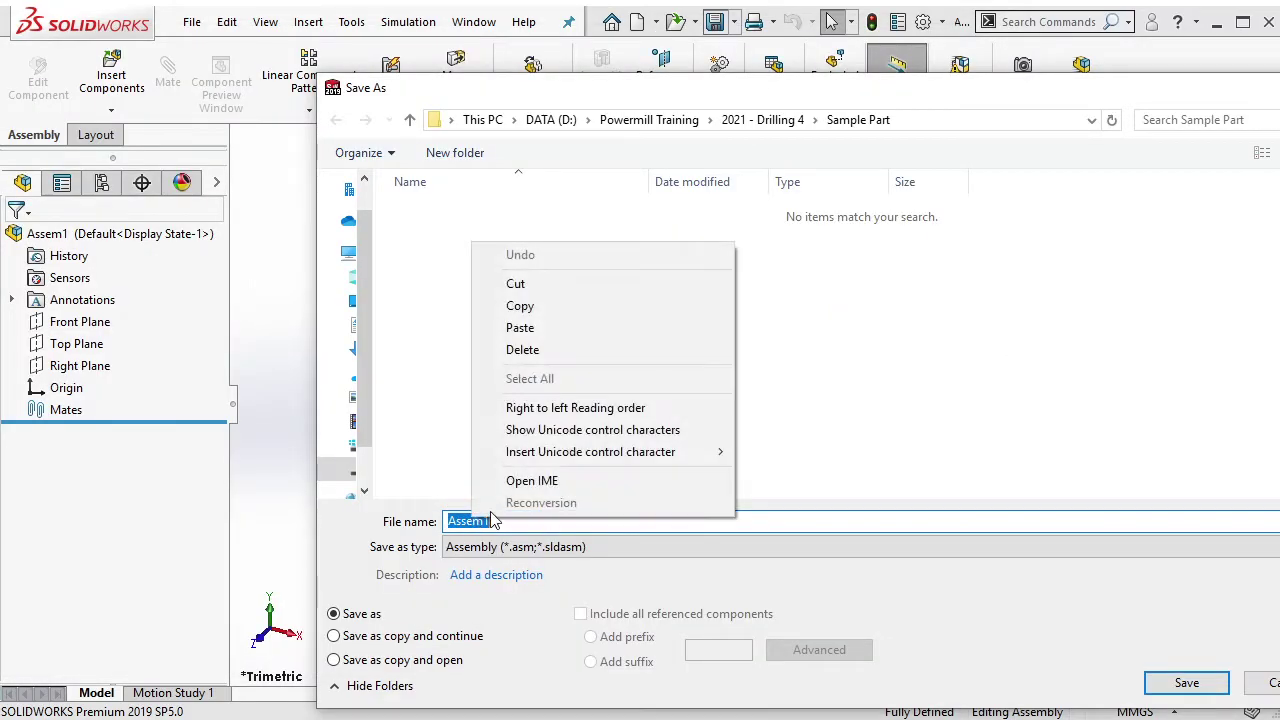
pyautogui.click(557, 329)
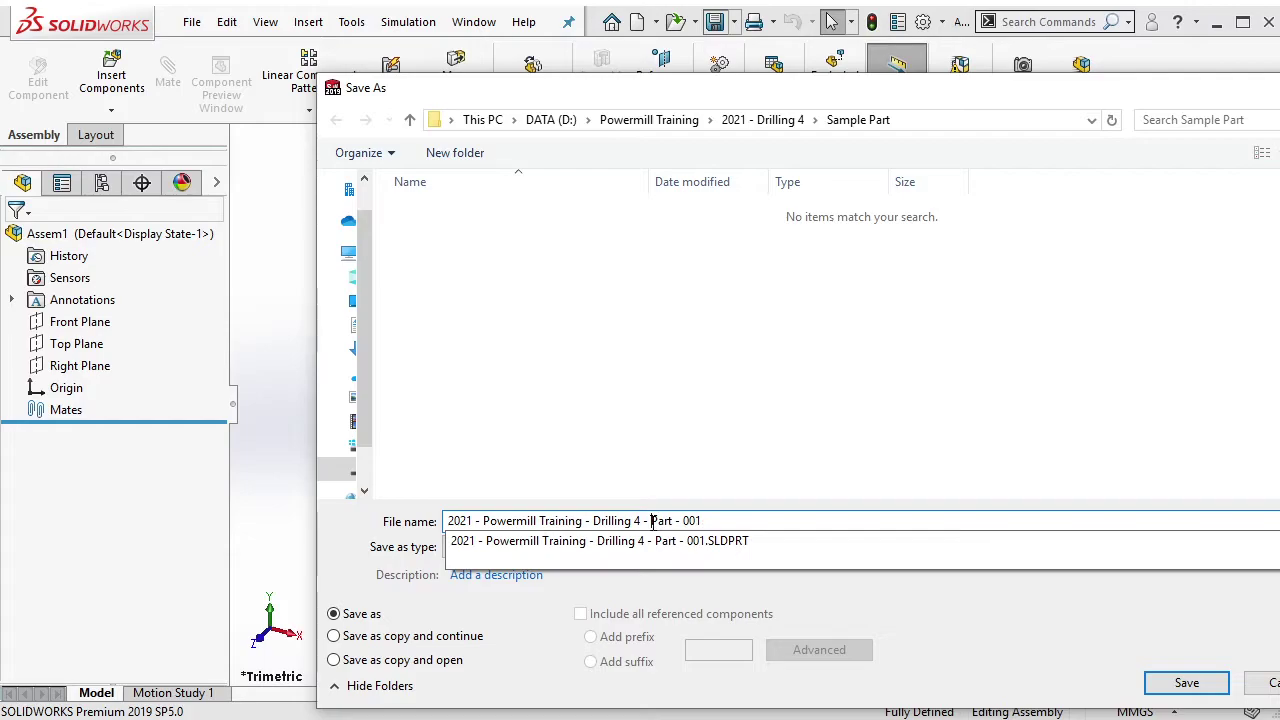
pyautogui.write('Assy')
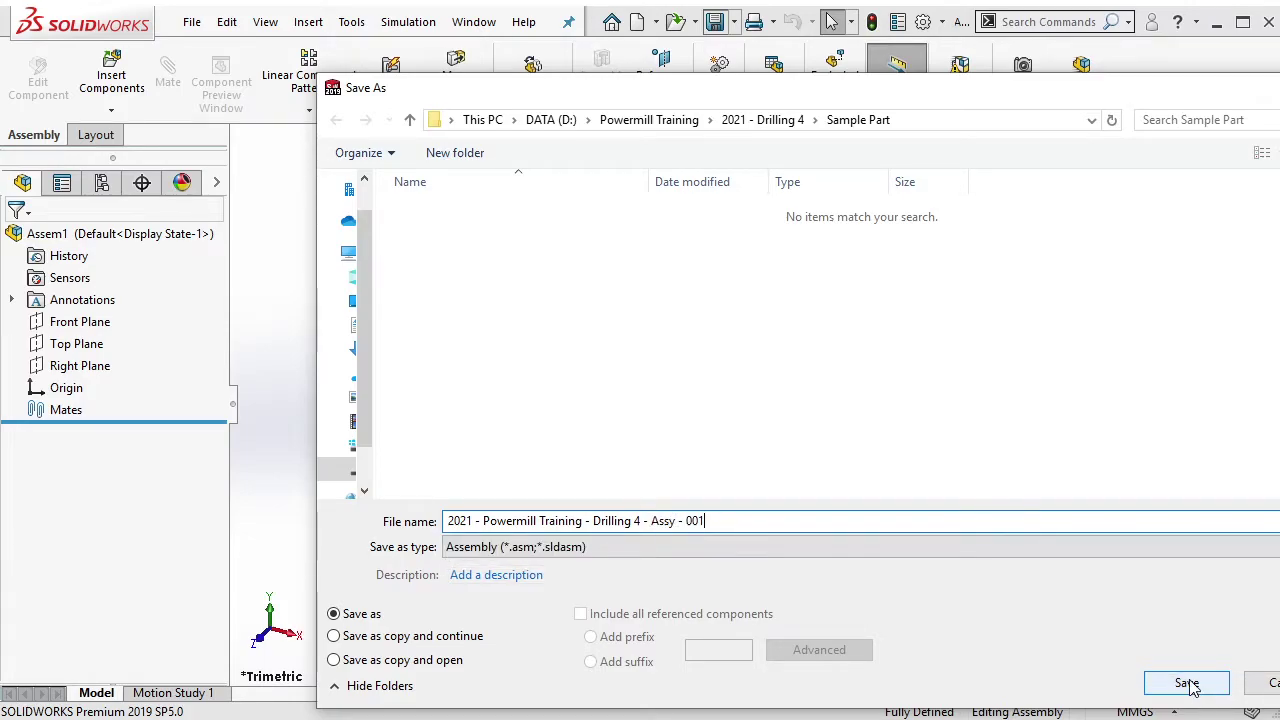
pyautogui.click(1187, 683)
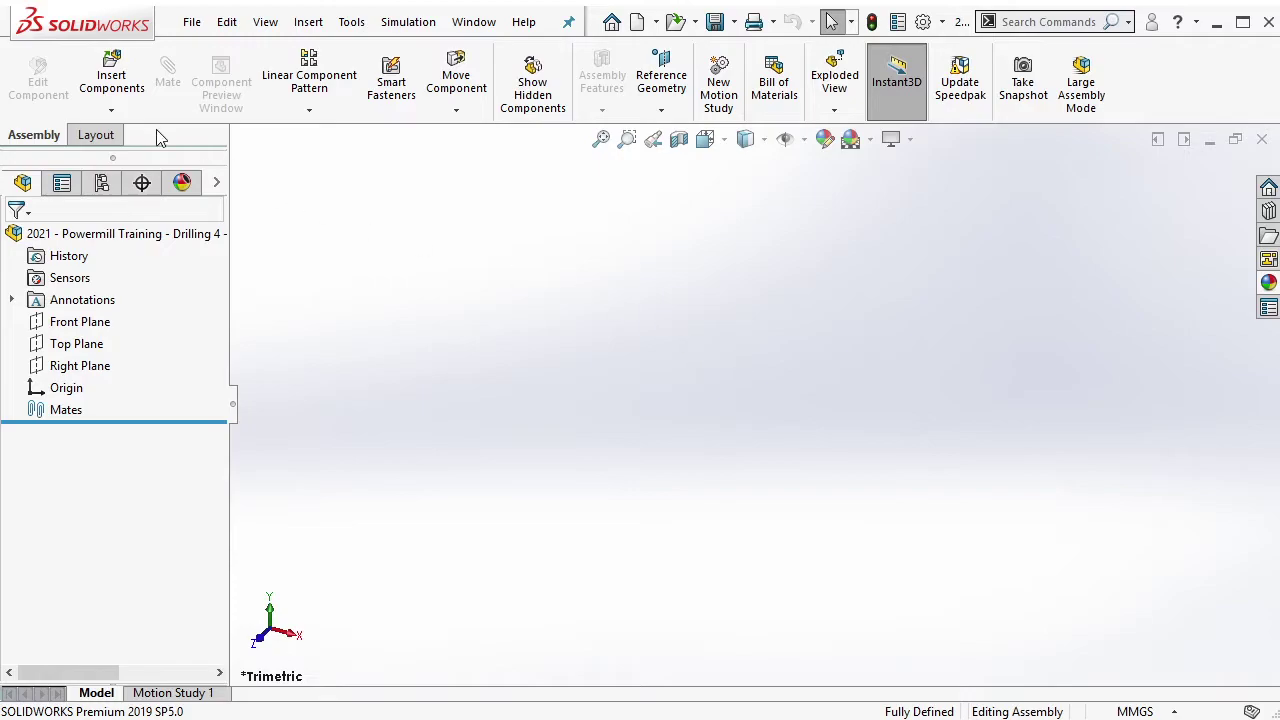
# Insert a new part into the assembly and start a sketch on its Right Plane.
pyautogui.click(111, 110)
pyautogui.click(142, 157)
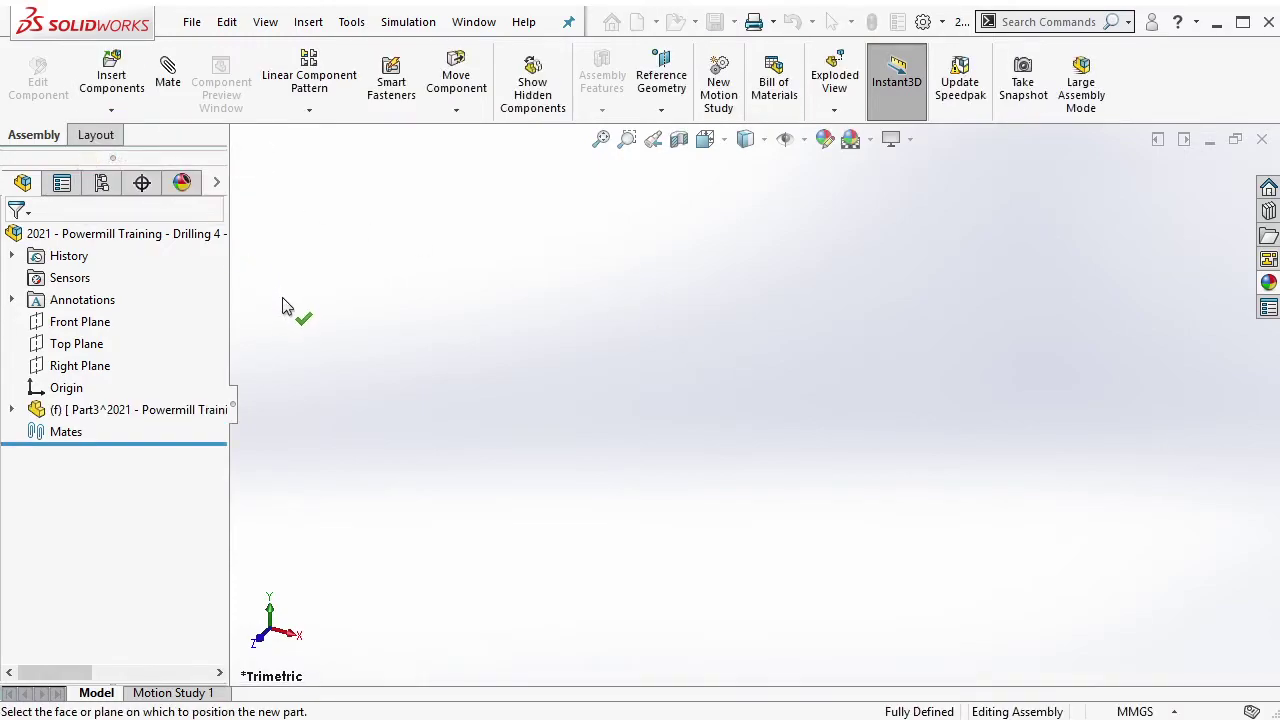
pyautogui.click(185, 412)
pyautogui.click(289, 346)
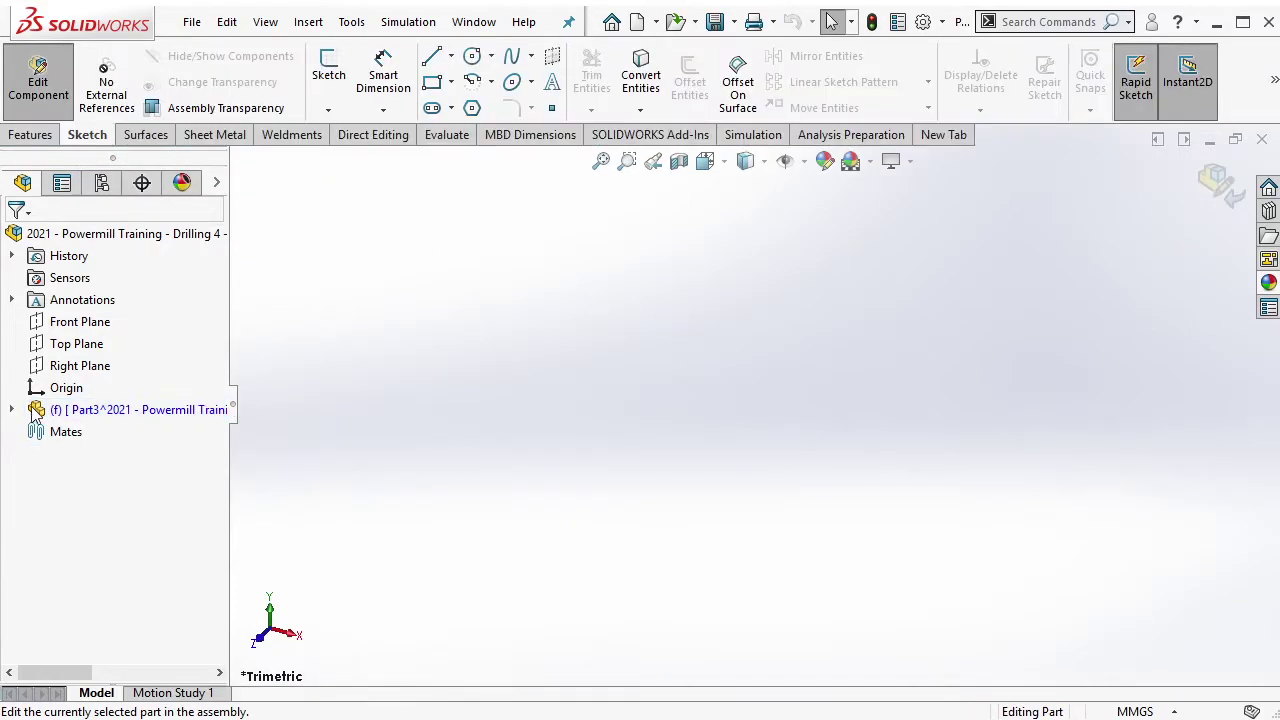
pyautogui.click(12, 410)
pyautogui.click(103, 564)
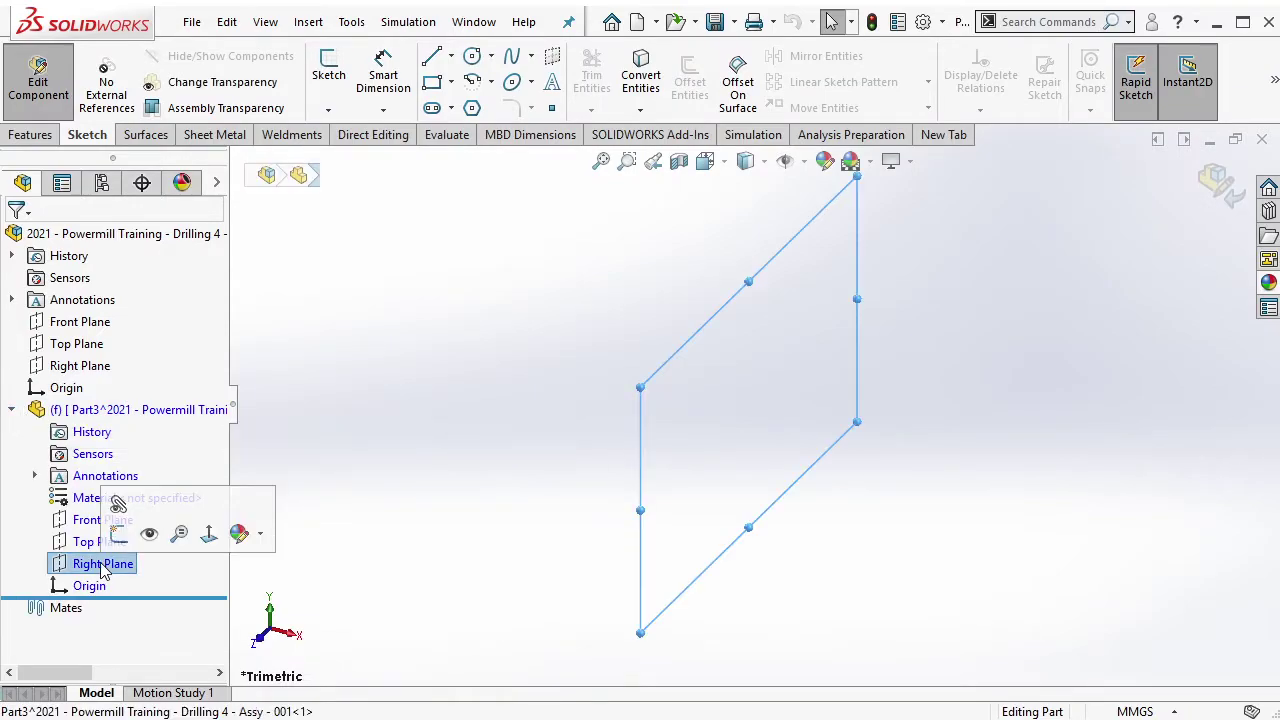
pyautogui.click(118, 533)
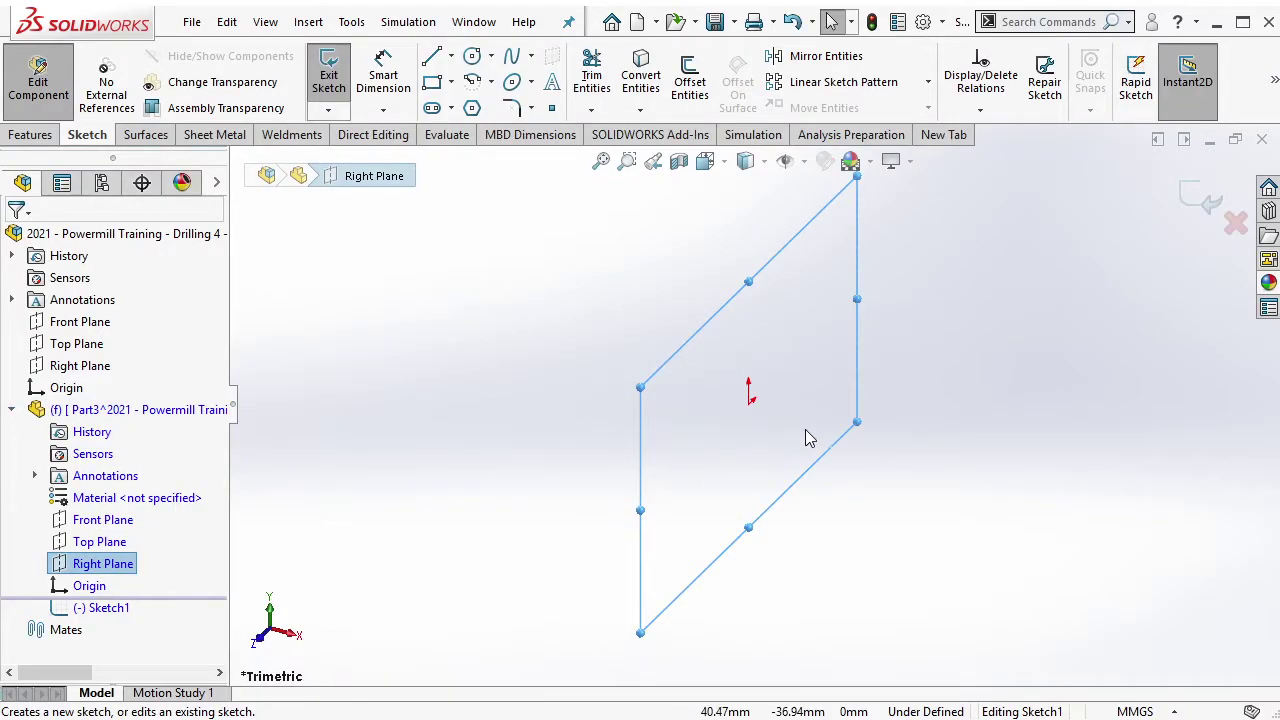
# Draw a circle at the origin and dimension it to 60 mm diameter.
pyautogui.click(472, 55)
pyautogui.click(749, 403)
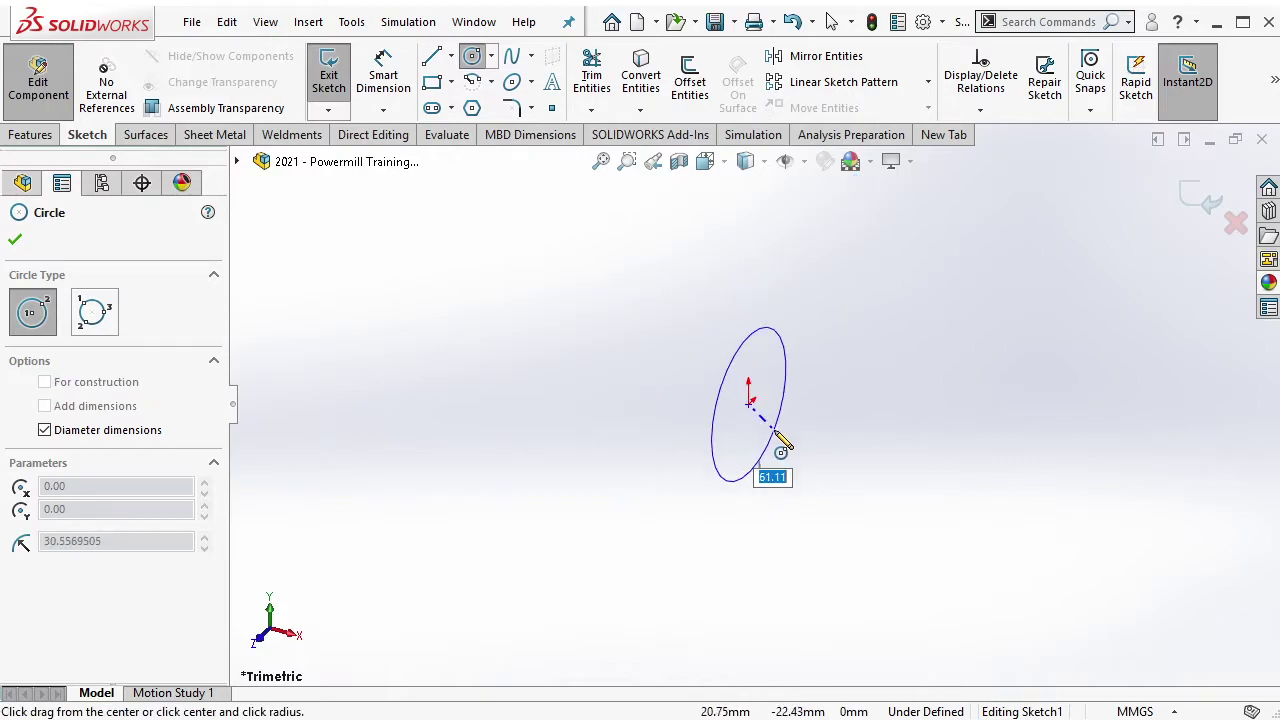
pyautogui.click(775, 430)
pyautogui.moveTo(791, 432); pyautogui.dragTo(820, 404, button='middle')
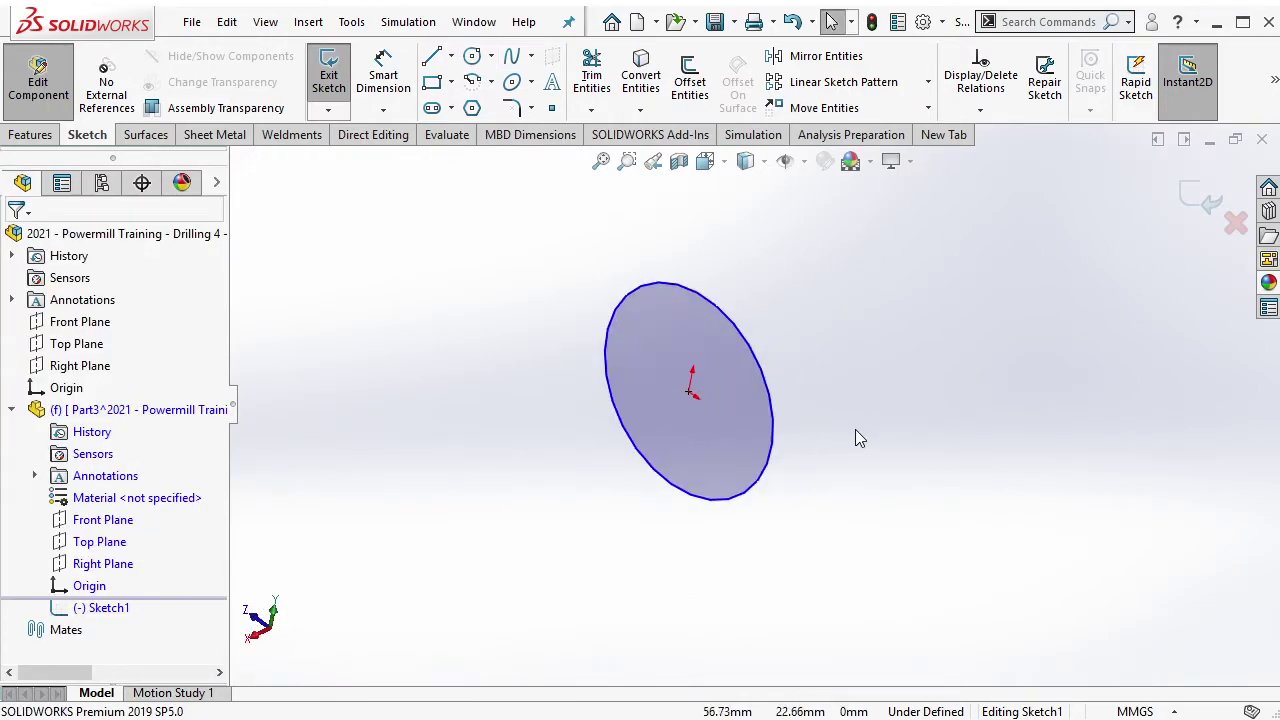
pyautogui.click(786, 415)
pyautogui.click(970, 392)
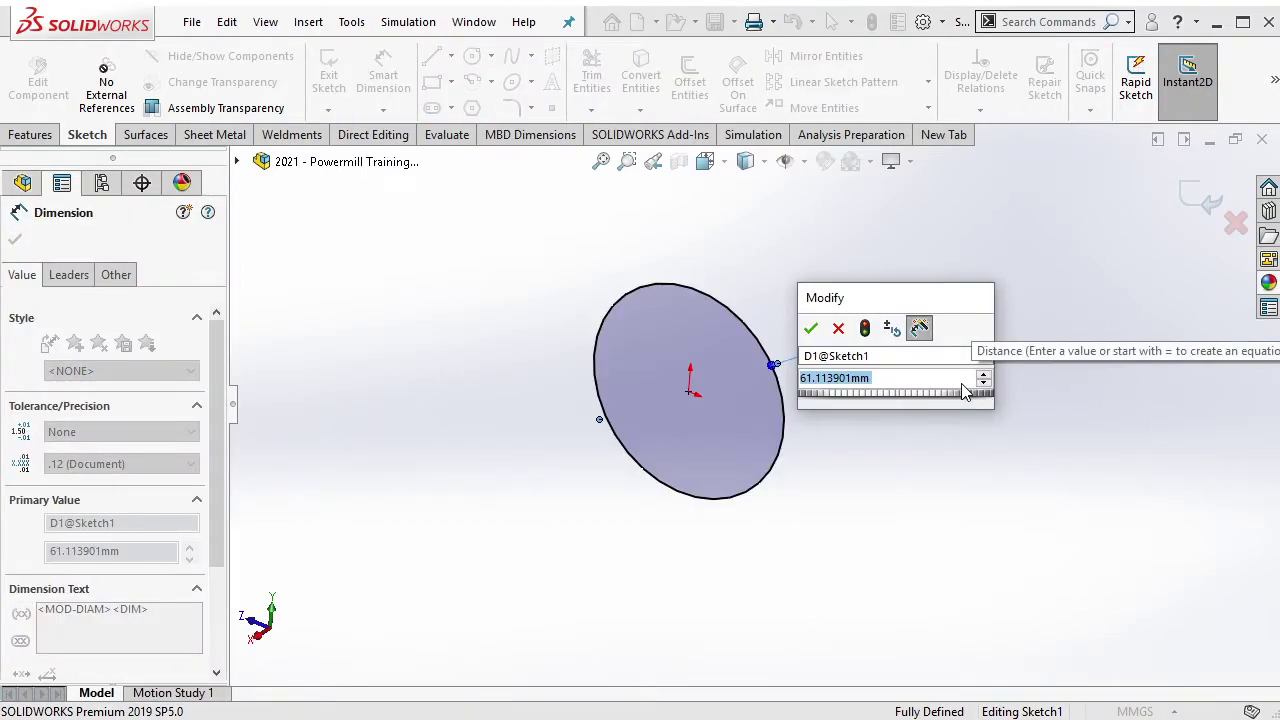
pyautogui.write('60')
pyautogui.press('Return')
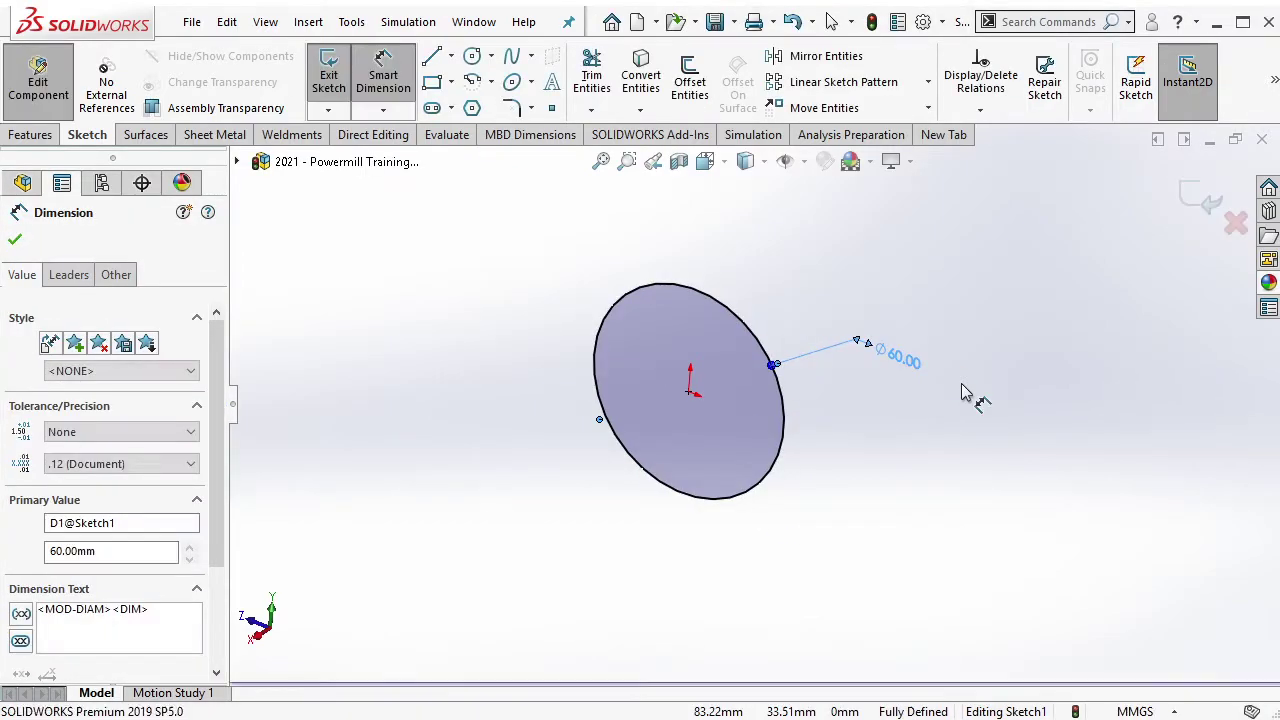
pyautogui.press('Escape')
# Extrude the circle in the reversed direction into a 200 mm long cylinder.
pyautogui.click(40, 134)
pyautogui.click(338, 78)
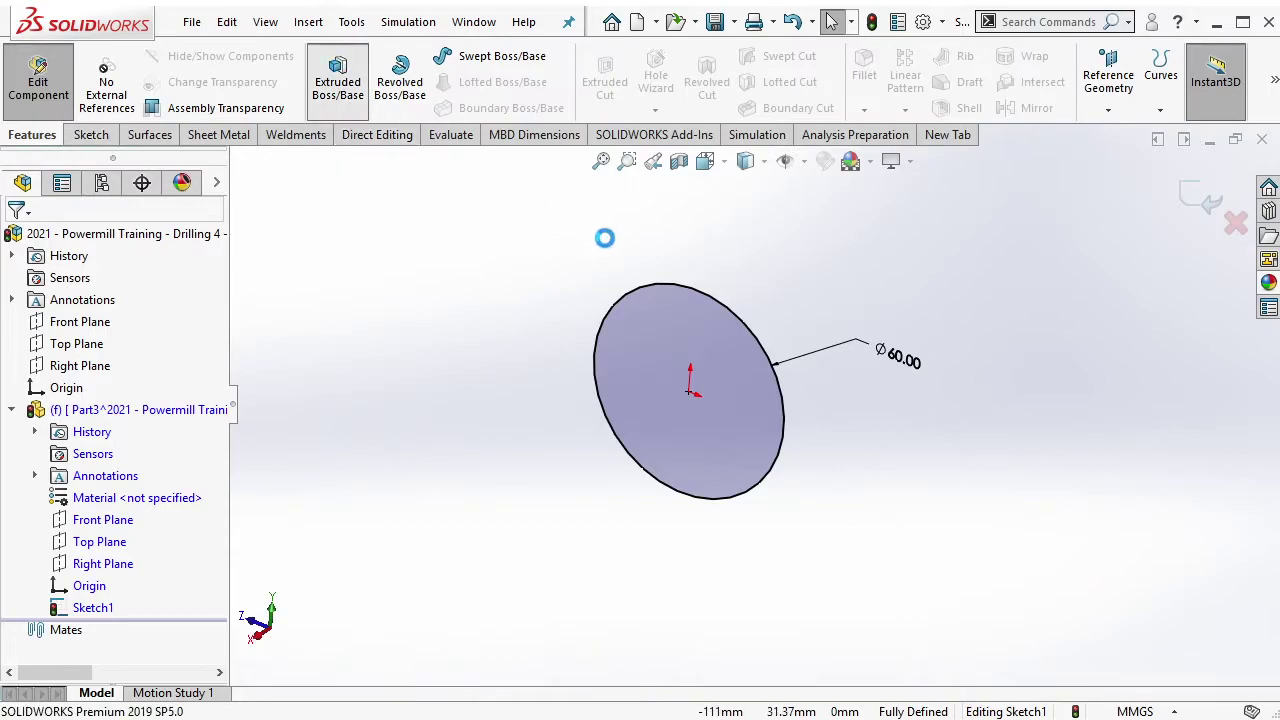
pyautogui.click(20, 360)
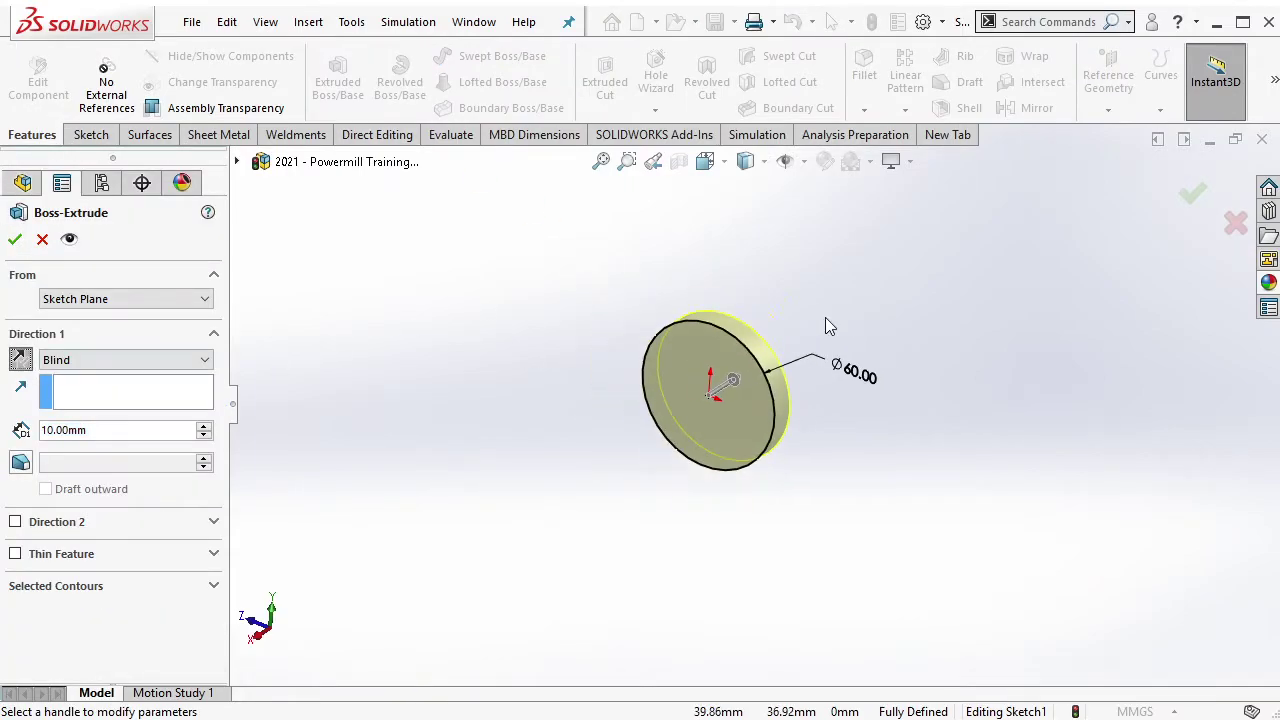
pyautogui.moveTo(753, 389); pyautogui.dragTo(955, 312)
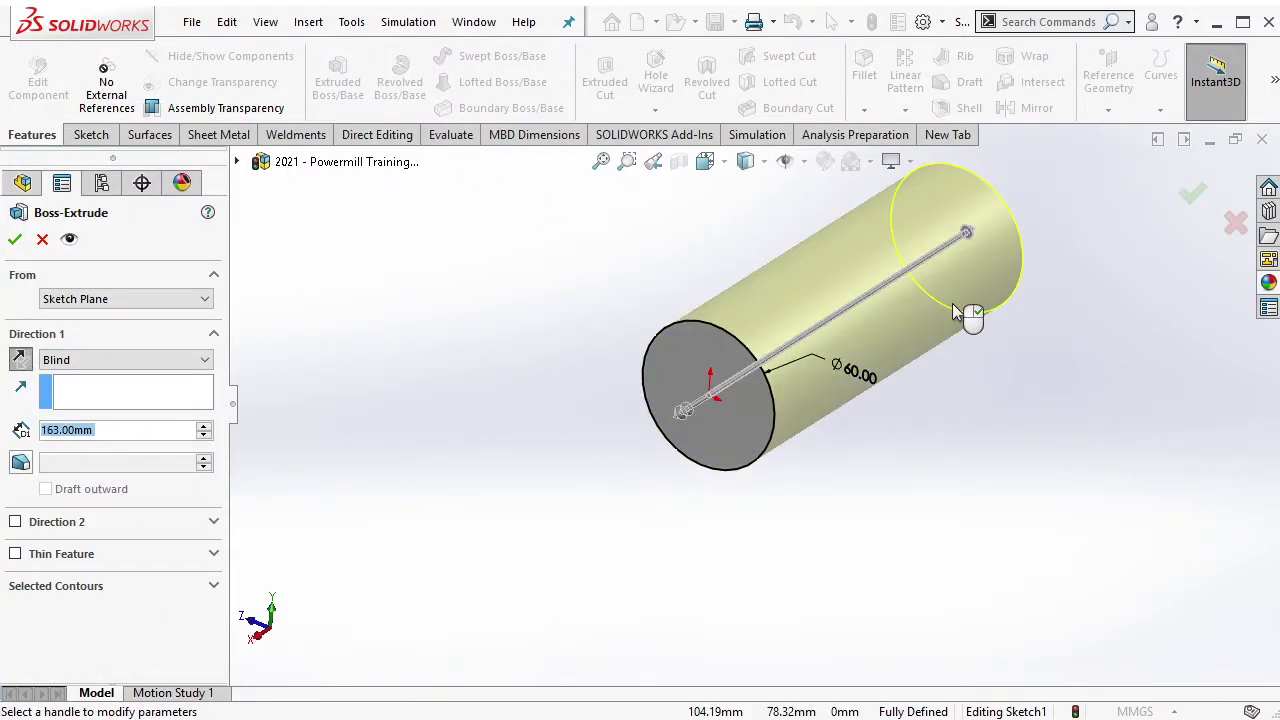
pyautogui.write('200')
pyautogui.press('Return')
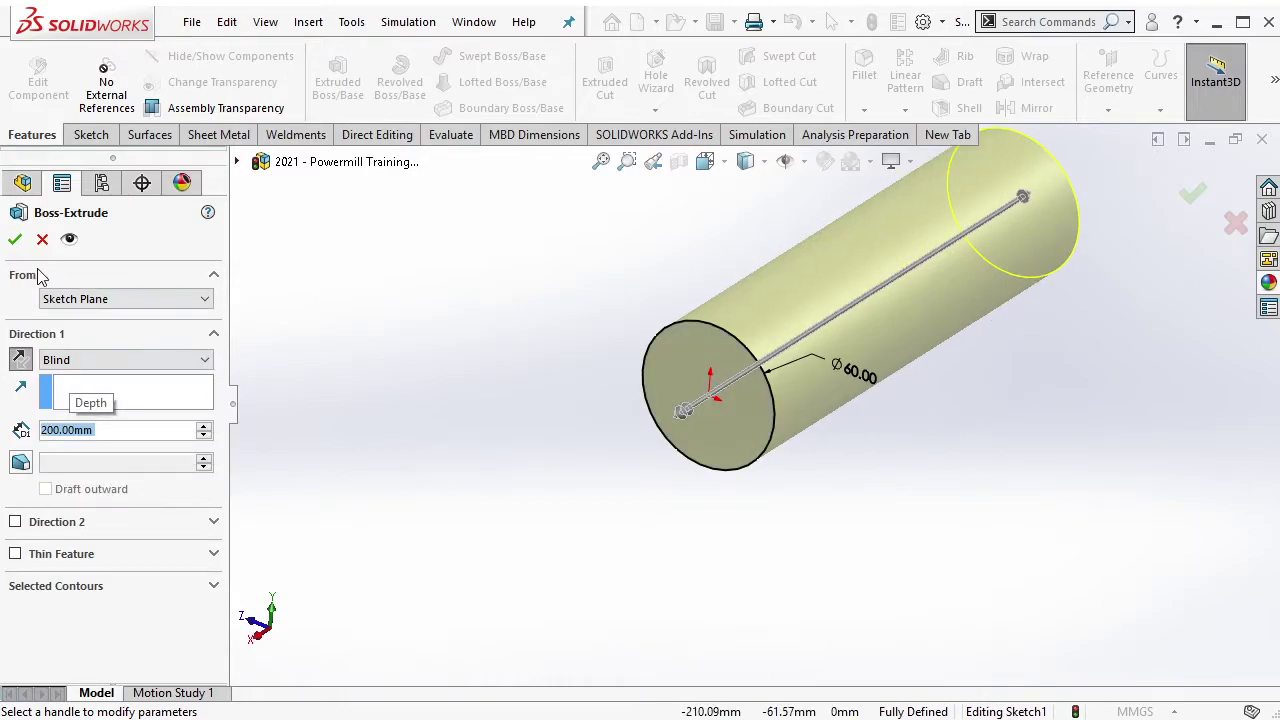
pyautogui.click(14, 239)
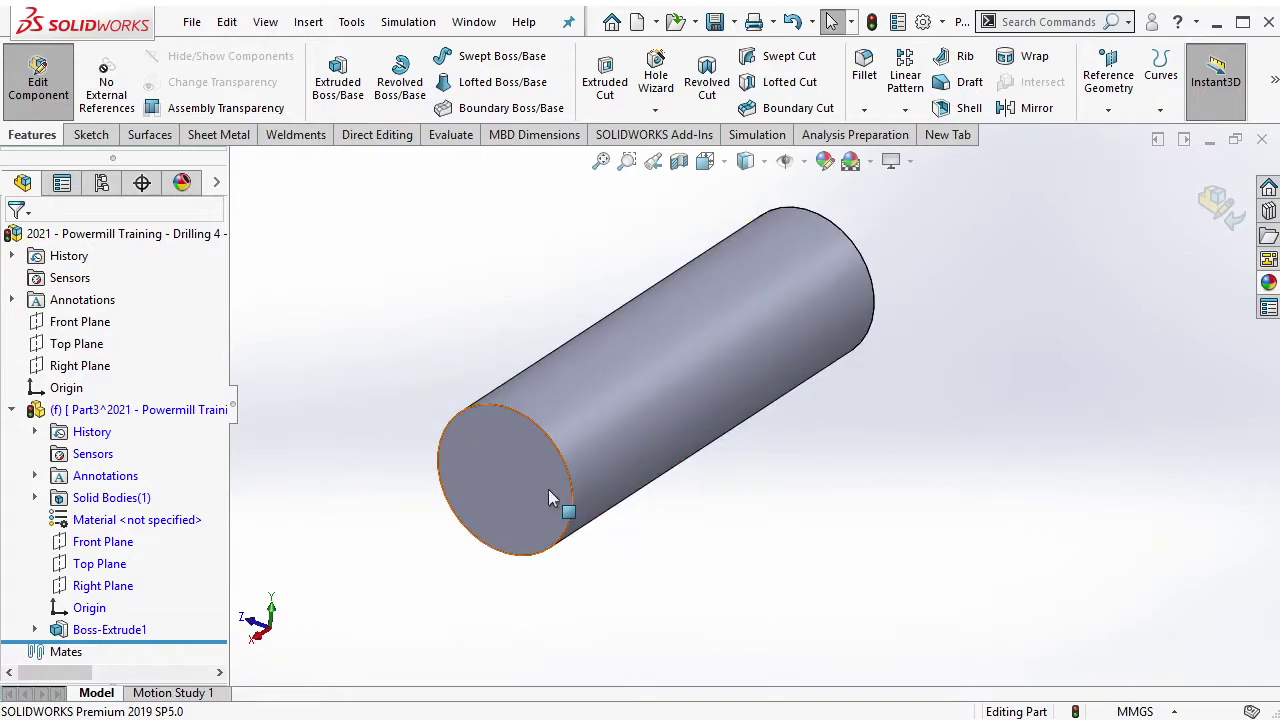
pyautogui.click(548, 497)
# Sketch a centerline on the end face from its centre to the circular edge.
pyautogui.click(608, 398)
pyautogui.scroll(-2, 560, 468)
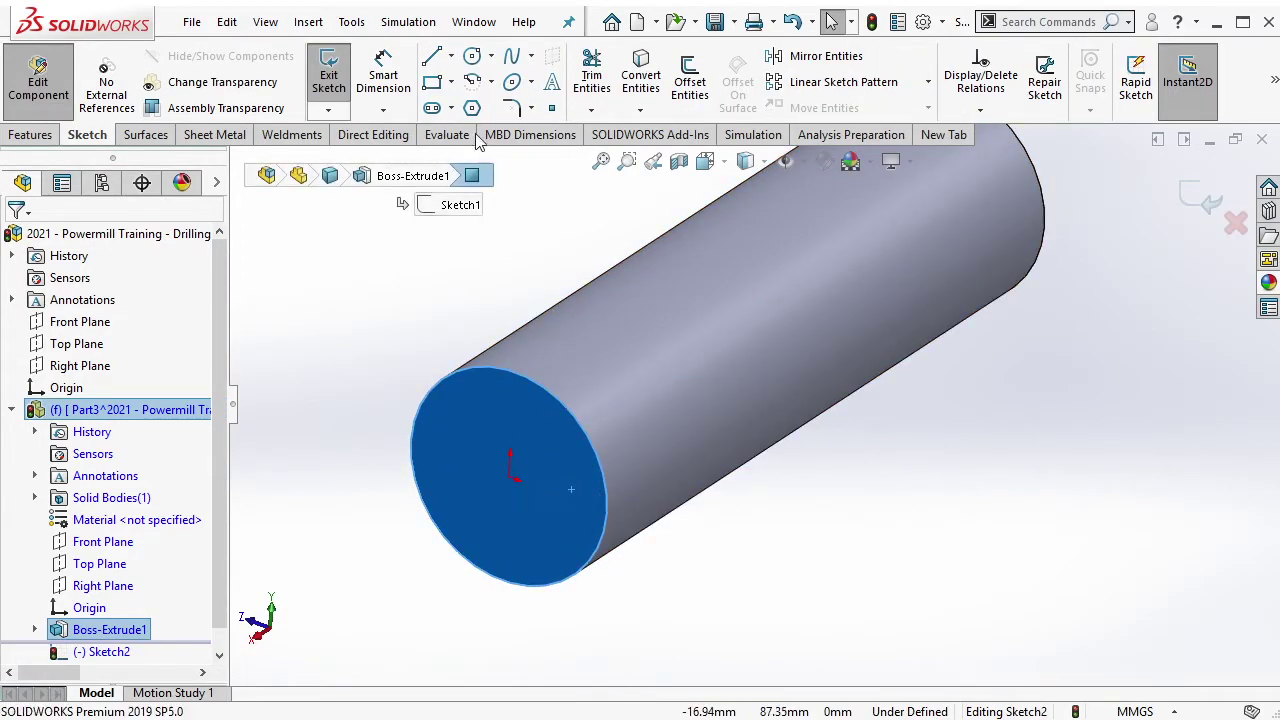
pyautogui.click(451, 56)
pyautogui.click(478, 106)
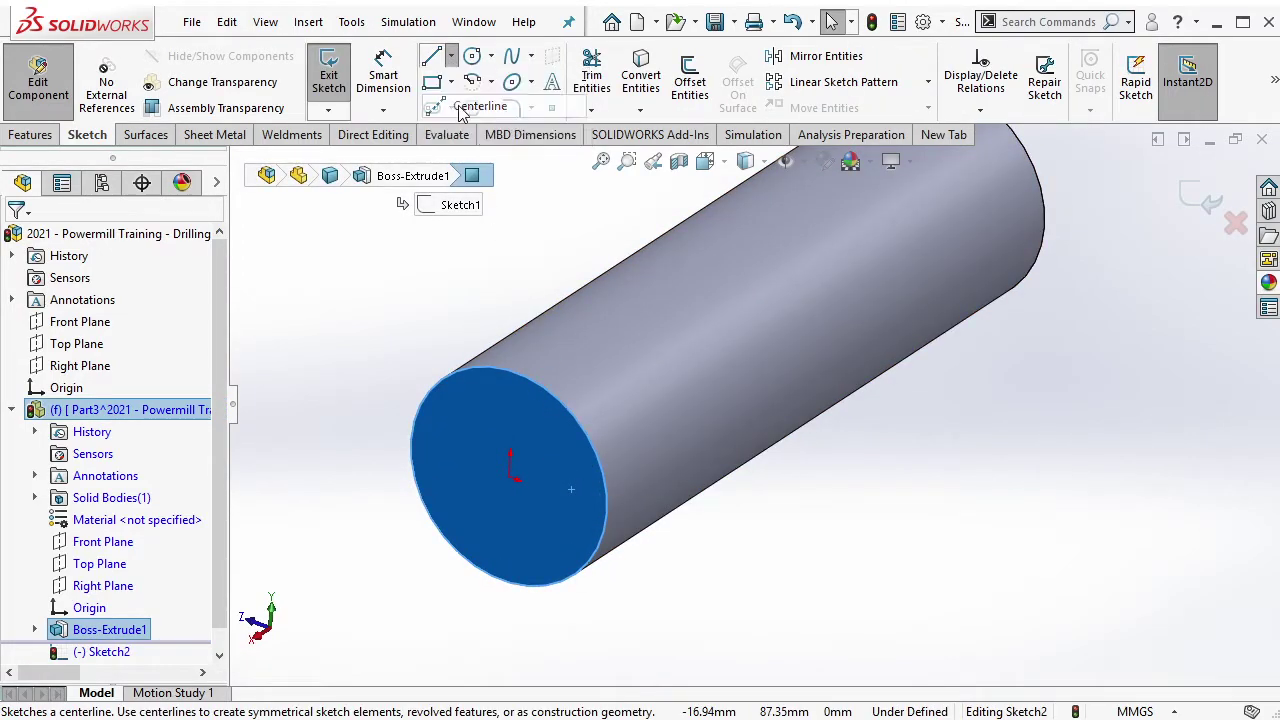
pyautogui.click(509, 477)
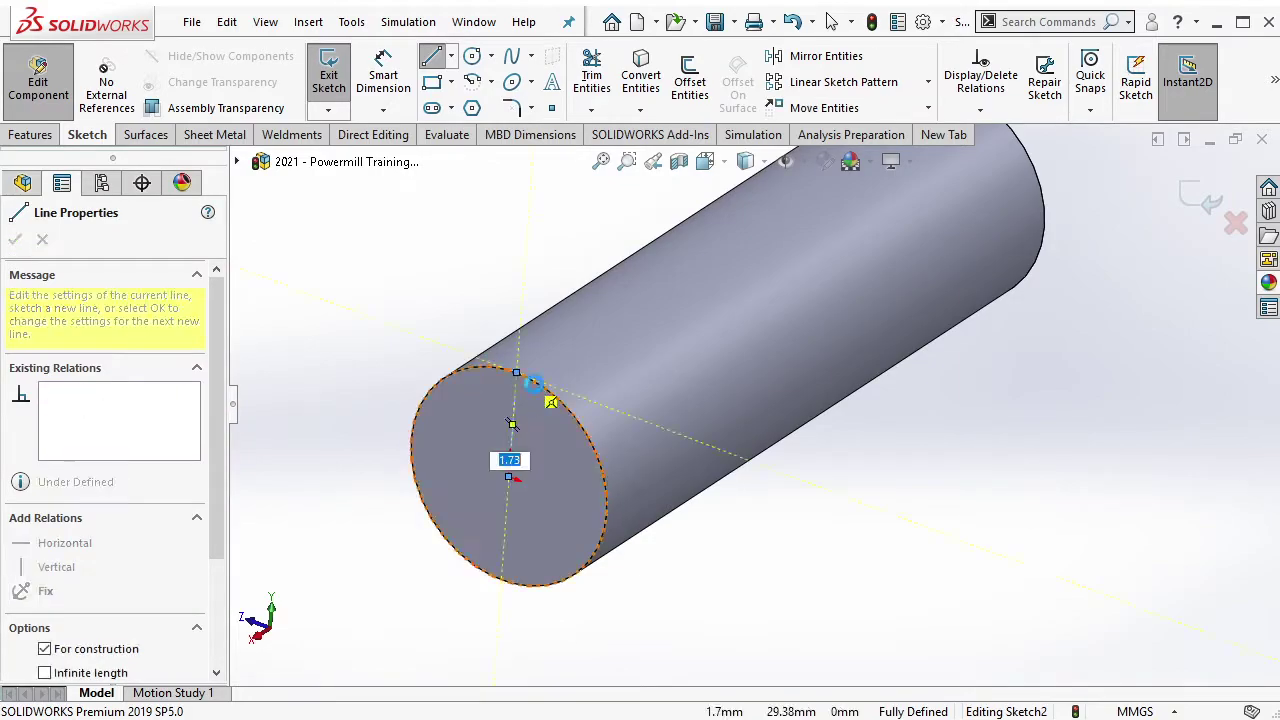
pyautogui.click(533, 384)
pyautogui.press('Escape')
pyautogui.press('f')
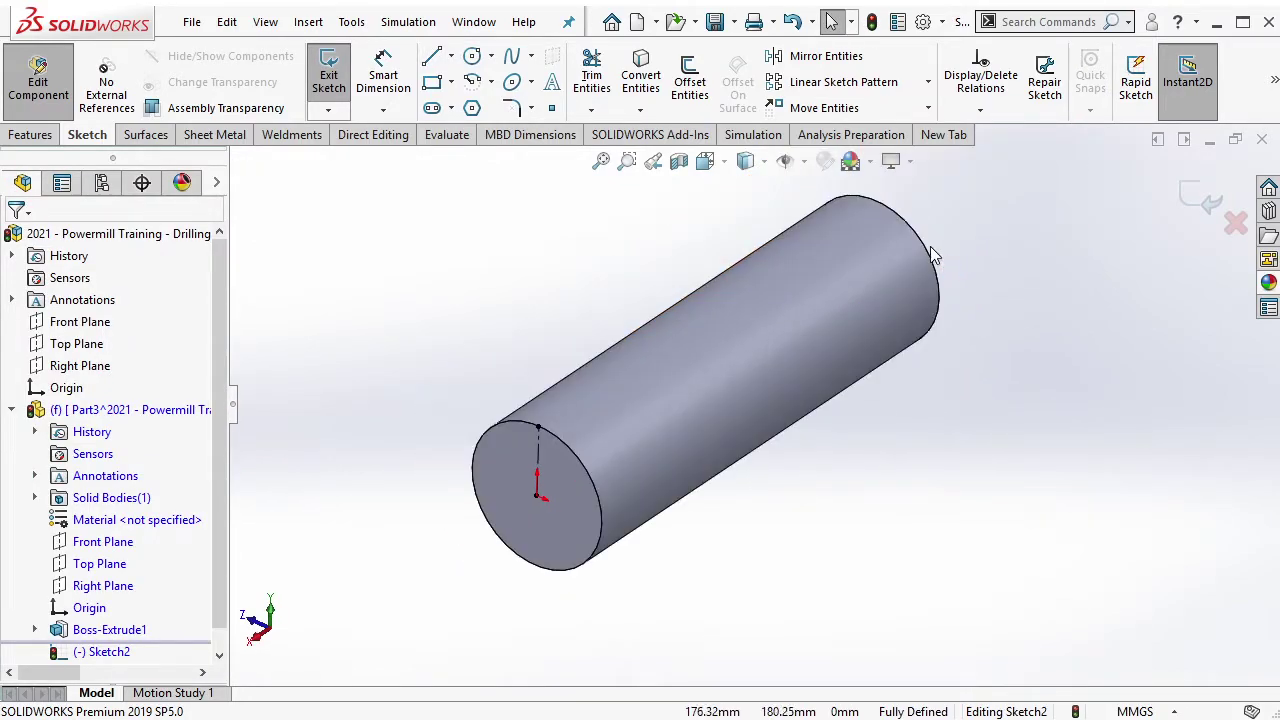
pyautogui.click(328, 75)
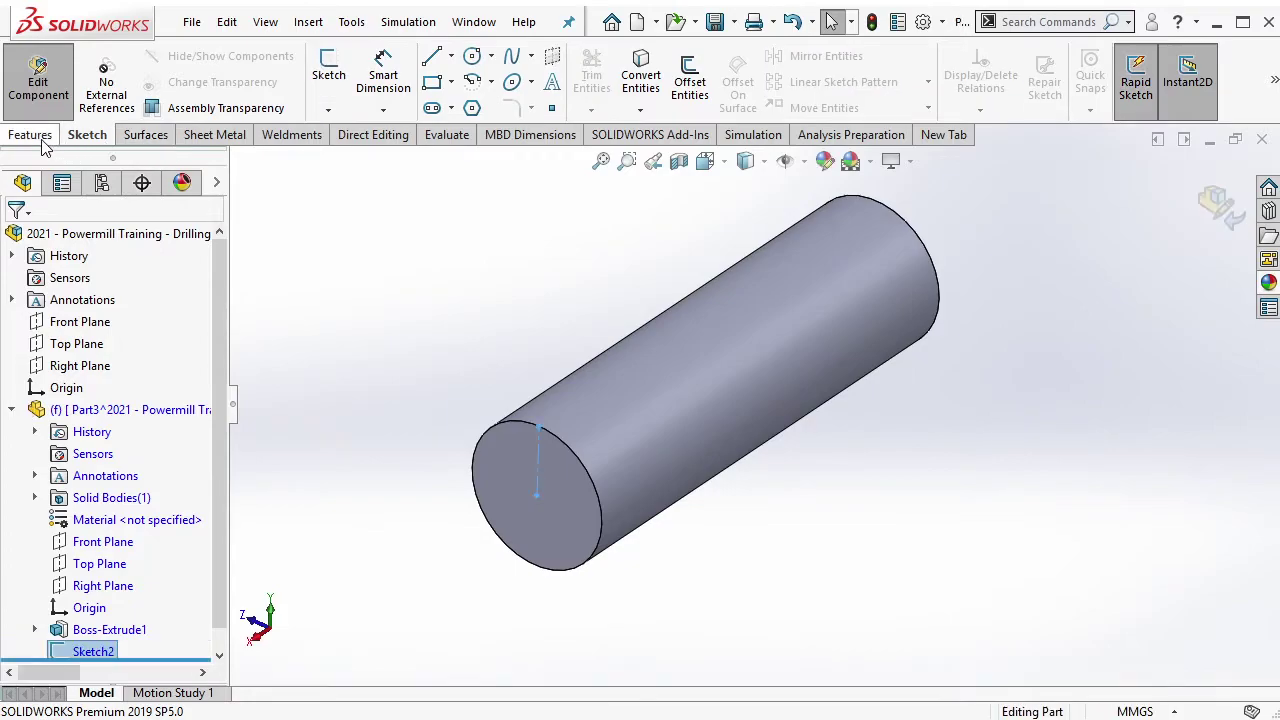
# Create Plane1 at the centerline's end point, perpendicular to the centerline, and select it.
pyautogui.click(43, 143)
pyautogui.click(1108, 112)
pyautogui.click(1110, 134)
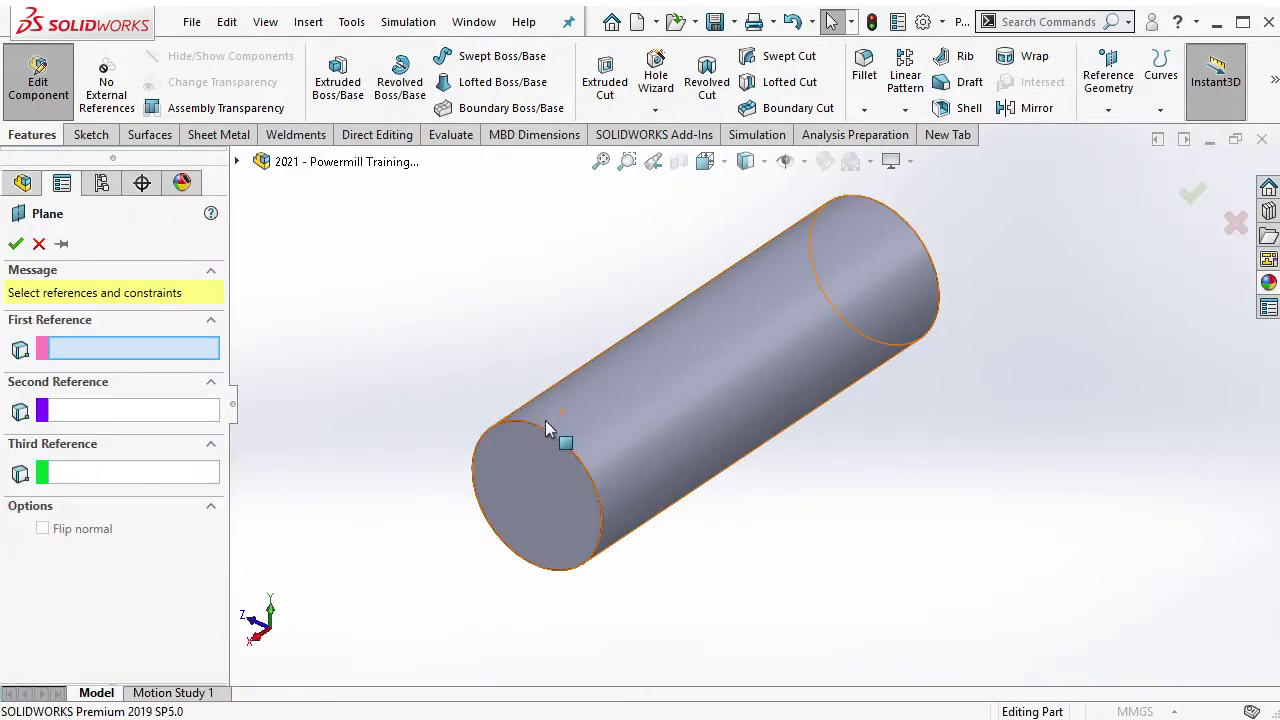
pyautogui.click(538, 427)
pyautogui.click(538, 452)
pyautogui.click(15, 243)
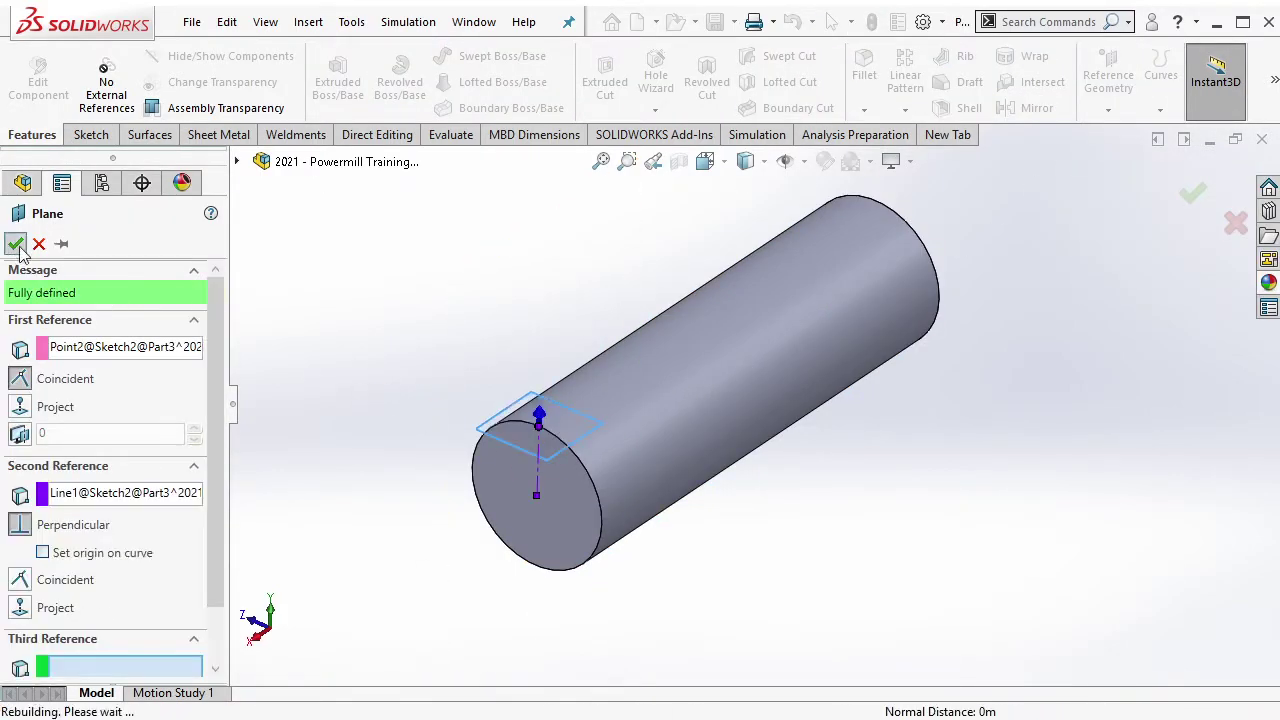
pyautogui.rightClick(604, 427)
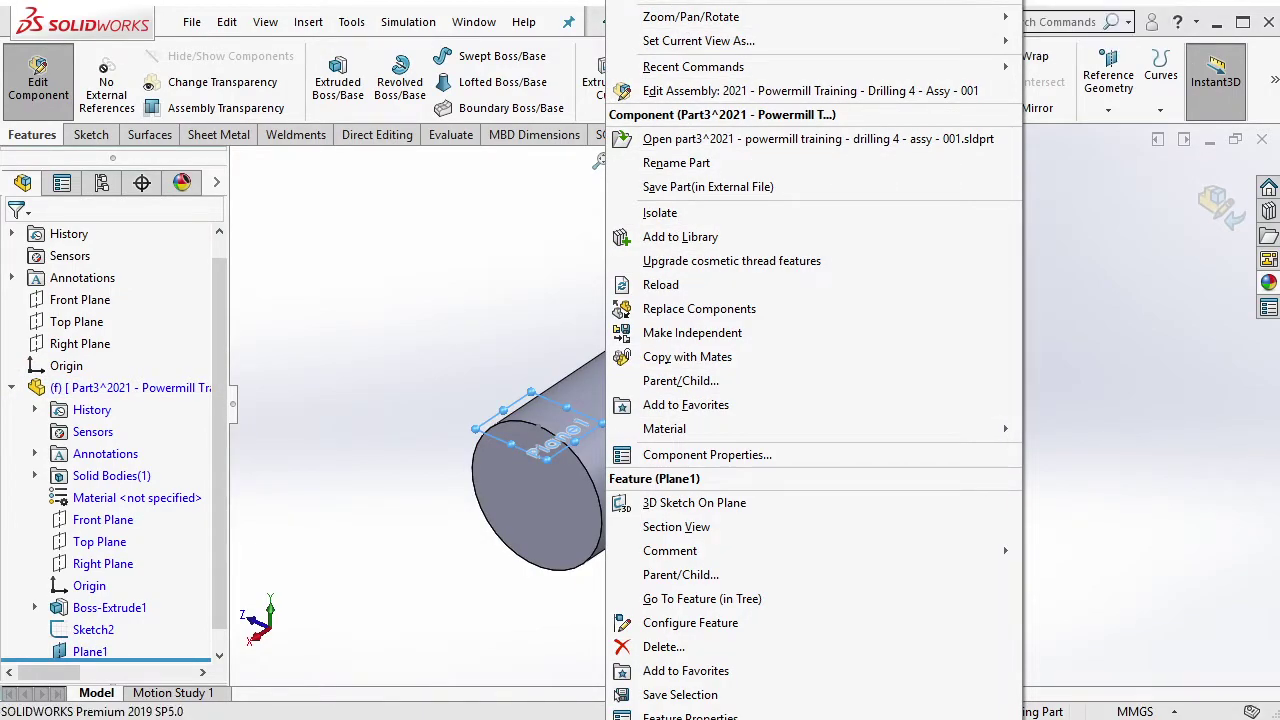
pyautogui.click(367, 305)
pyautogui.click(90, 651)
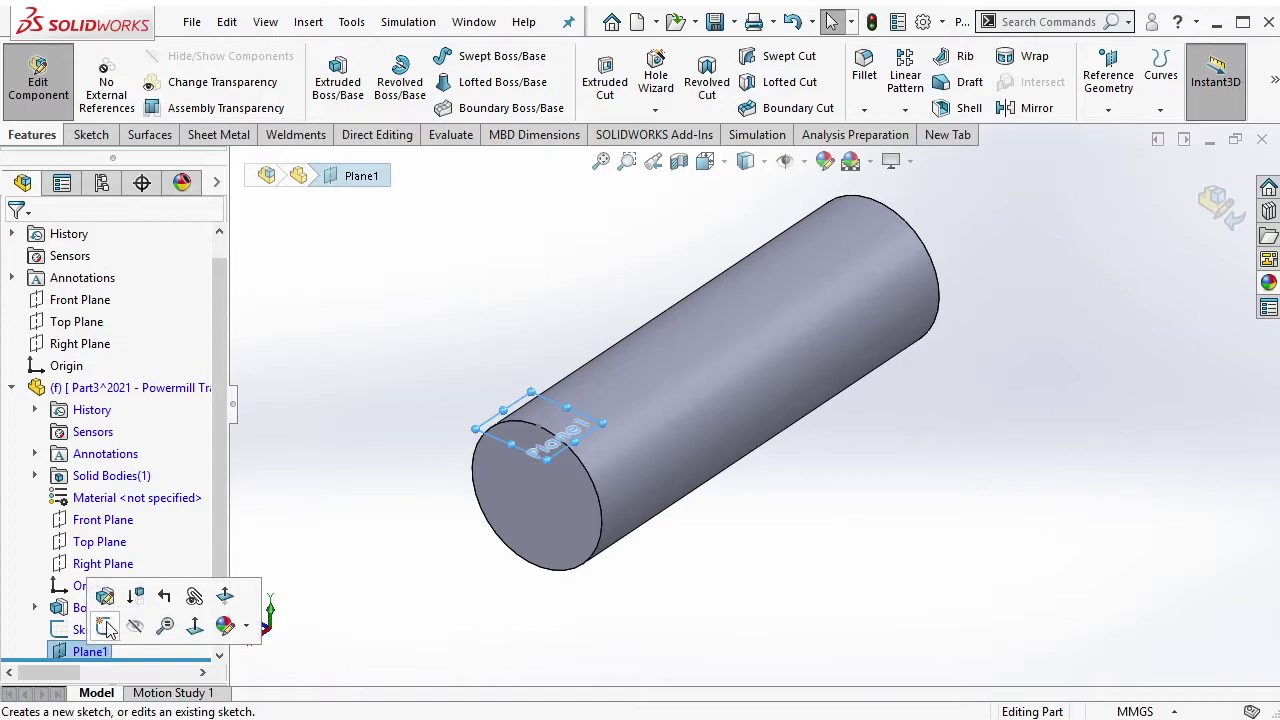
# On Plane1, draw a centerline along the cylinder, coincident with its far edge.
pyautogui.click(108, 626)
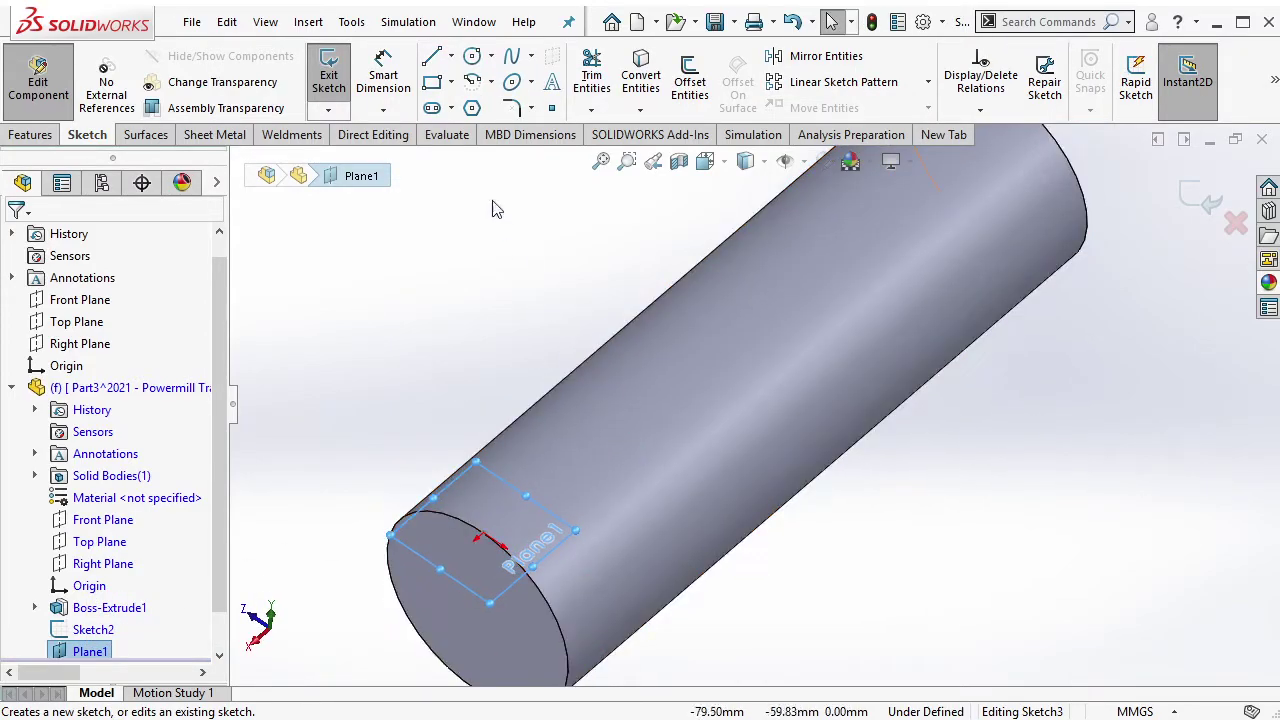
pyautogui.click(452, 56)
pyautogui.click(475, 82)
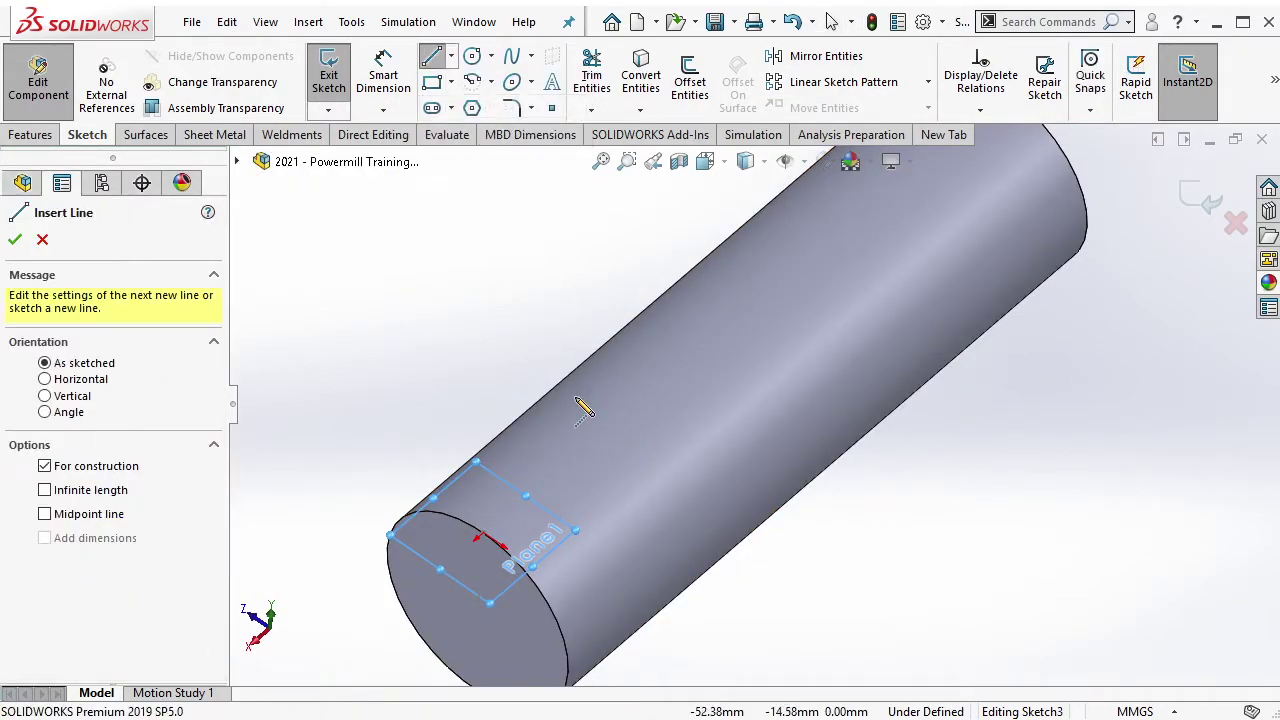
pyautogui.click(482, 534)
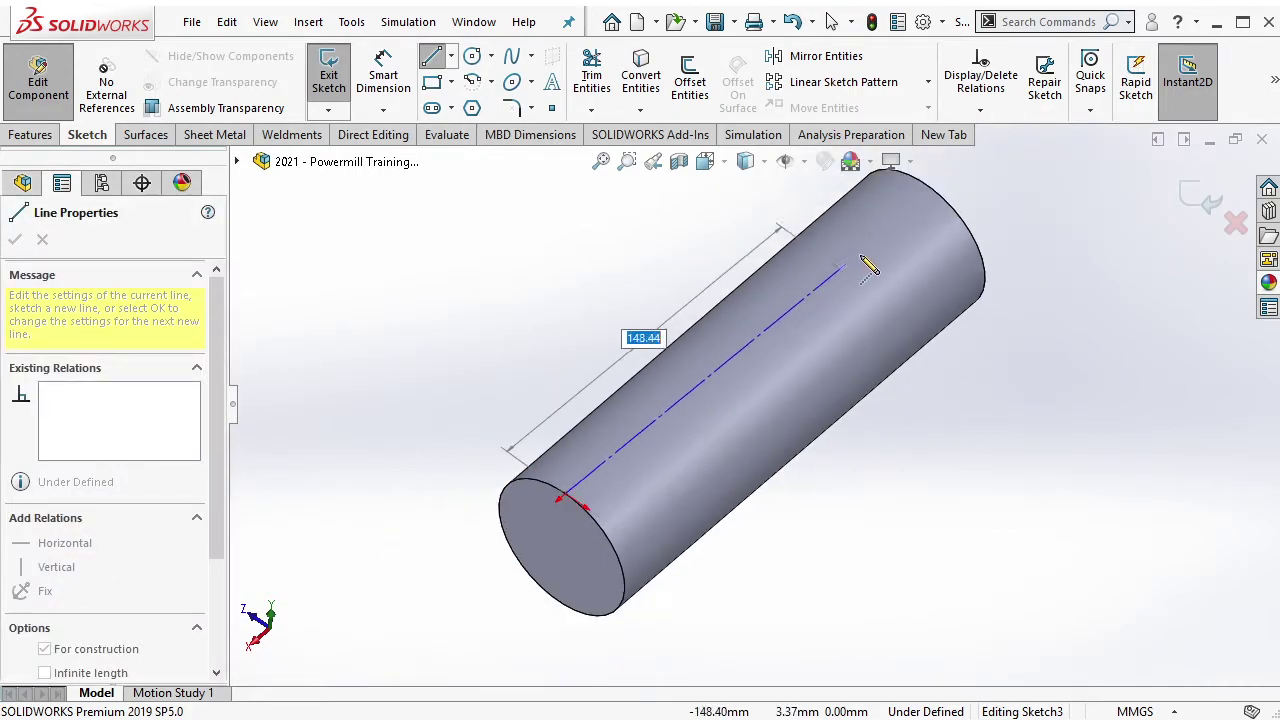
pyautogui.click(940, 200)
pyautogui.press('Escape')
pyautogui.click(922, 198)
pyautogui.keyDown('ctrl'); pyautogui.click(918, 192); pyautogui.keyUp('ctrl')
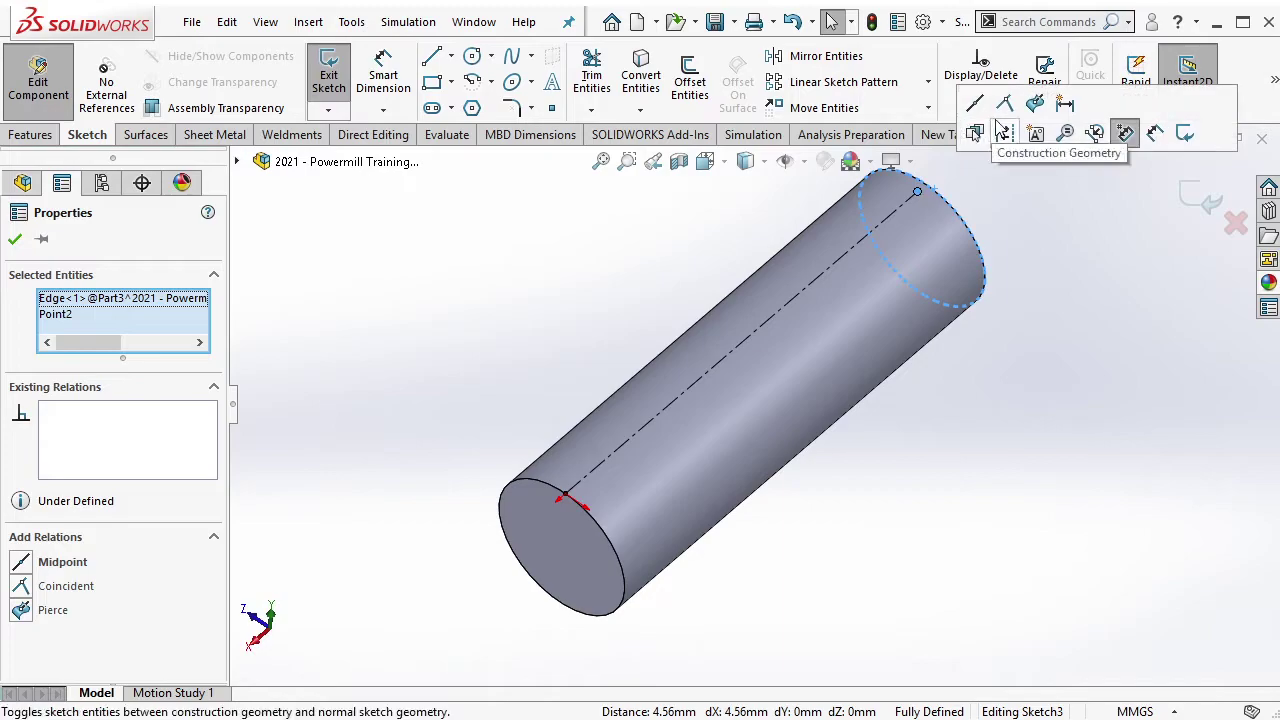
pyautogui.click(1000, 131)
pyautogui.press('Escape')
# Draw a centre rectangle on the centerline, snapped to the cylinder's edge, and preview a planar surface.
pyautogui.click(451, 82)
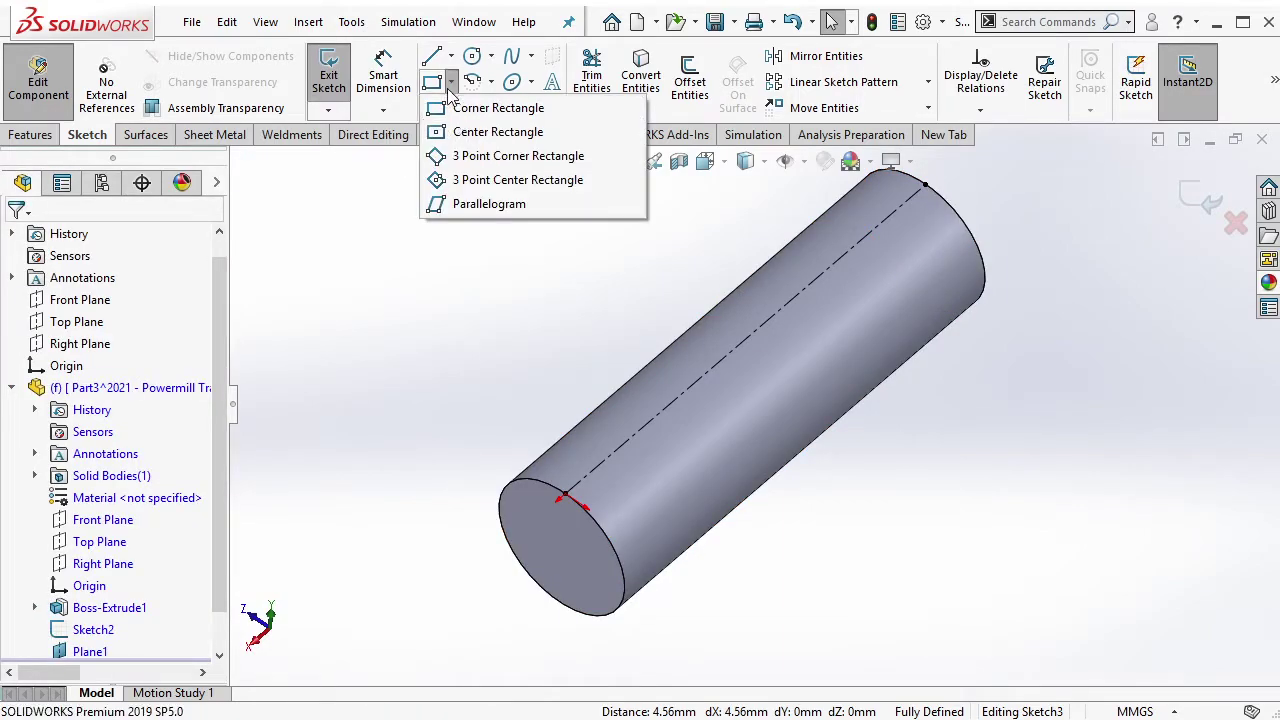
pyautogui.click(490, 131)
pyautogui.click(743, 337)
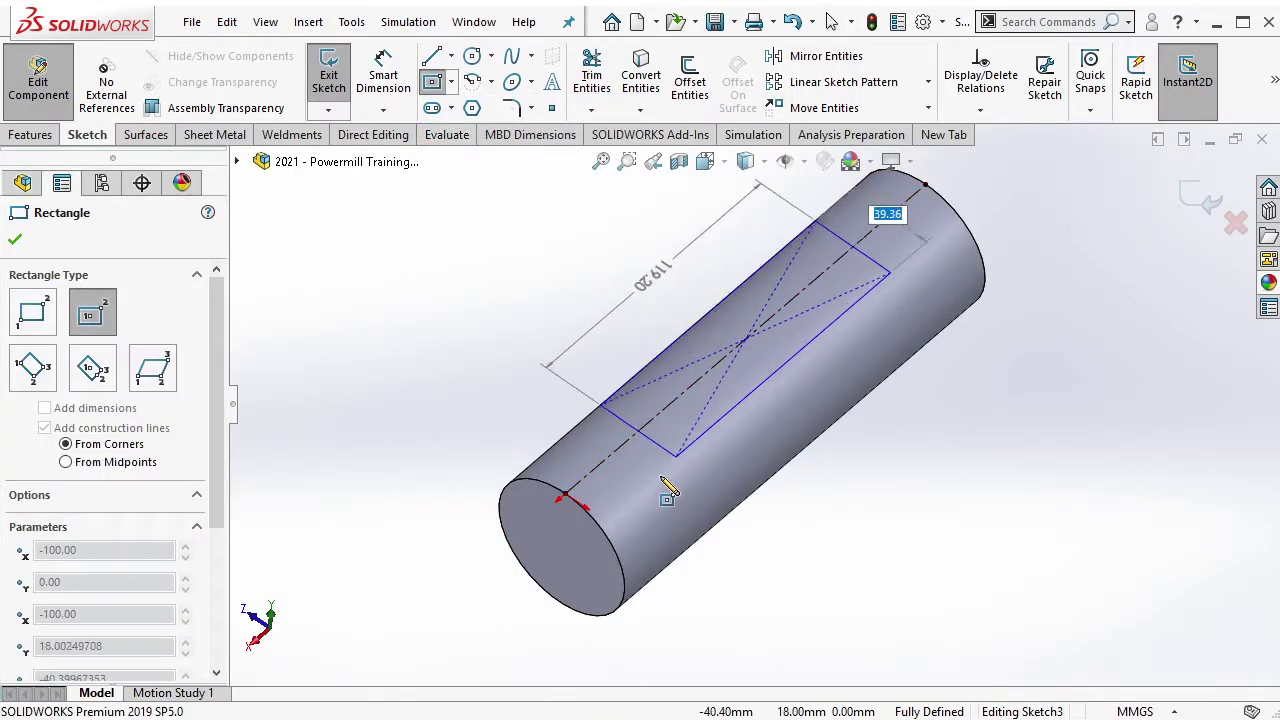
pyautogui.click(604, 502)
pyautogui.press('Escape')
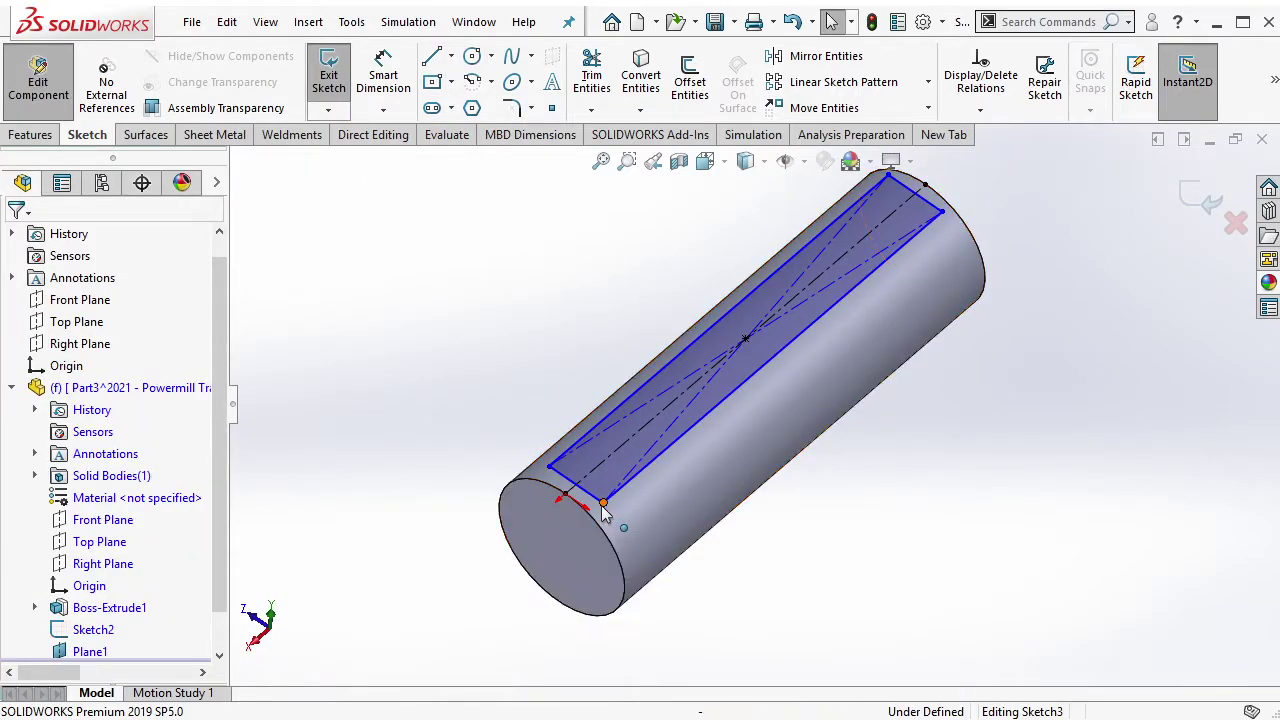
pyautogui.moveTo(605, 503); pyautogui.dragTo(584, 531)
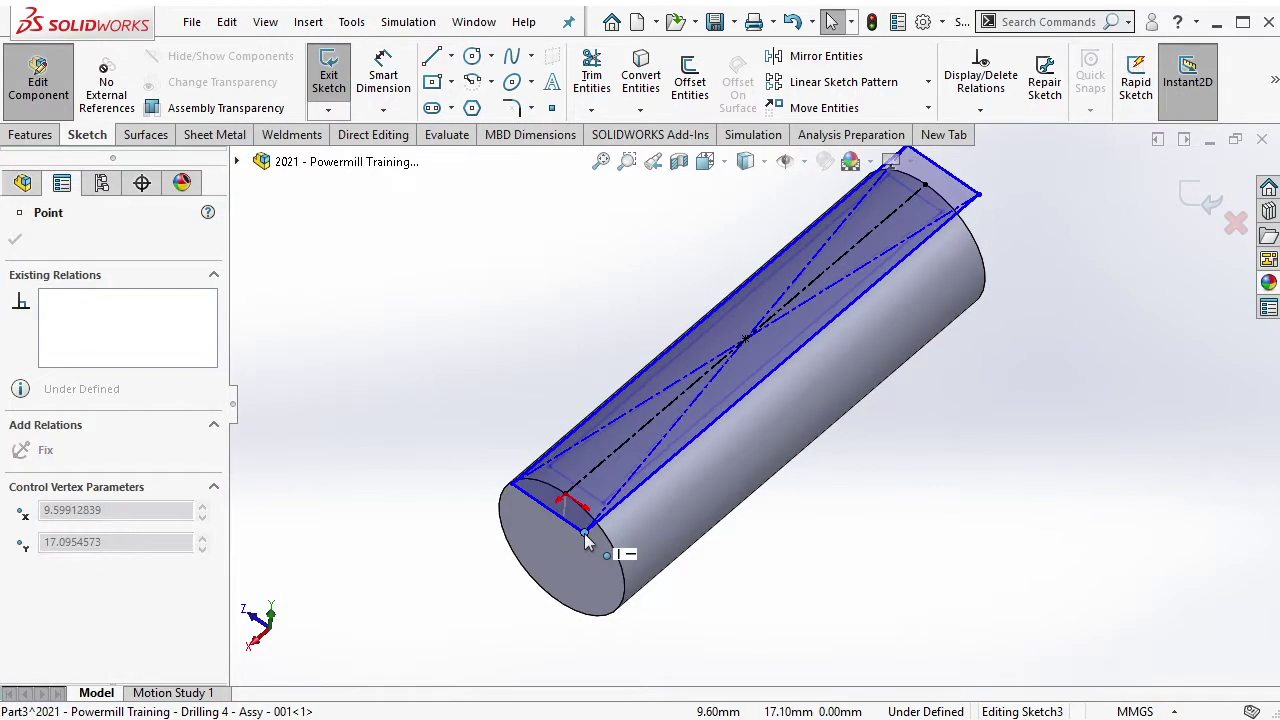
pyautogui.click(146, 134)
pyautogui.click(744, 56)
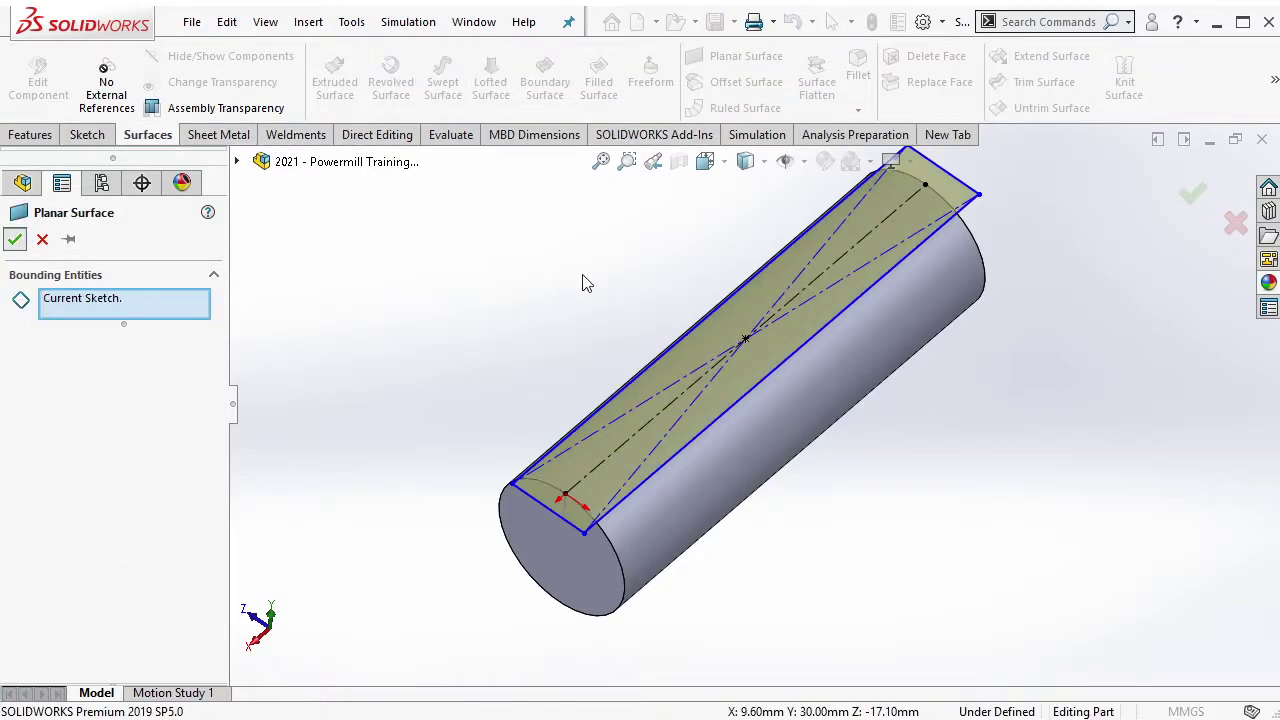
# Confirm the planar surface Surface-Plane1 and hide Sketch2.
pyautogui.press('Return')
pyautogui.moveTo(706, 277); pyautogui.dragTo(558, 418, button='middle')
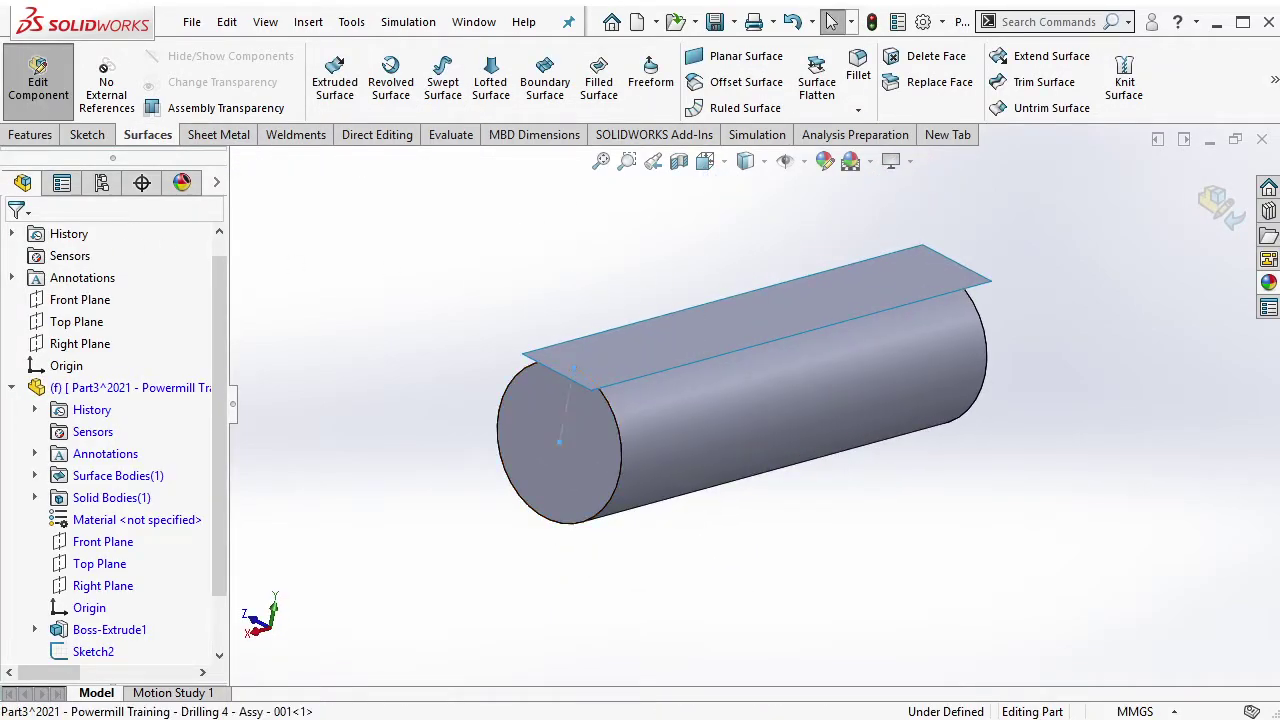
pyautogui.click(568, 395)
pyautogui.click(657, 337)
pyautogui.moveTo(657, 337)
pyautogui.mouseDown(button='middle')
pyautogui.moveTo(809, 340)
pyautogui.moveTo(806, 325)
pyautogui.mouseUp(button='middle')
# Start Sketch4 on the face of Surface-Plane1.
pyautogui.click(789, 327)
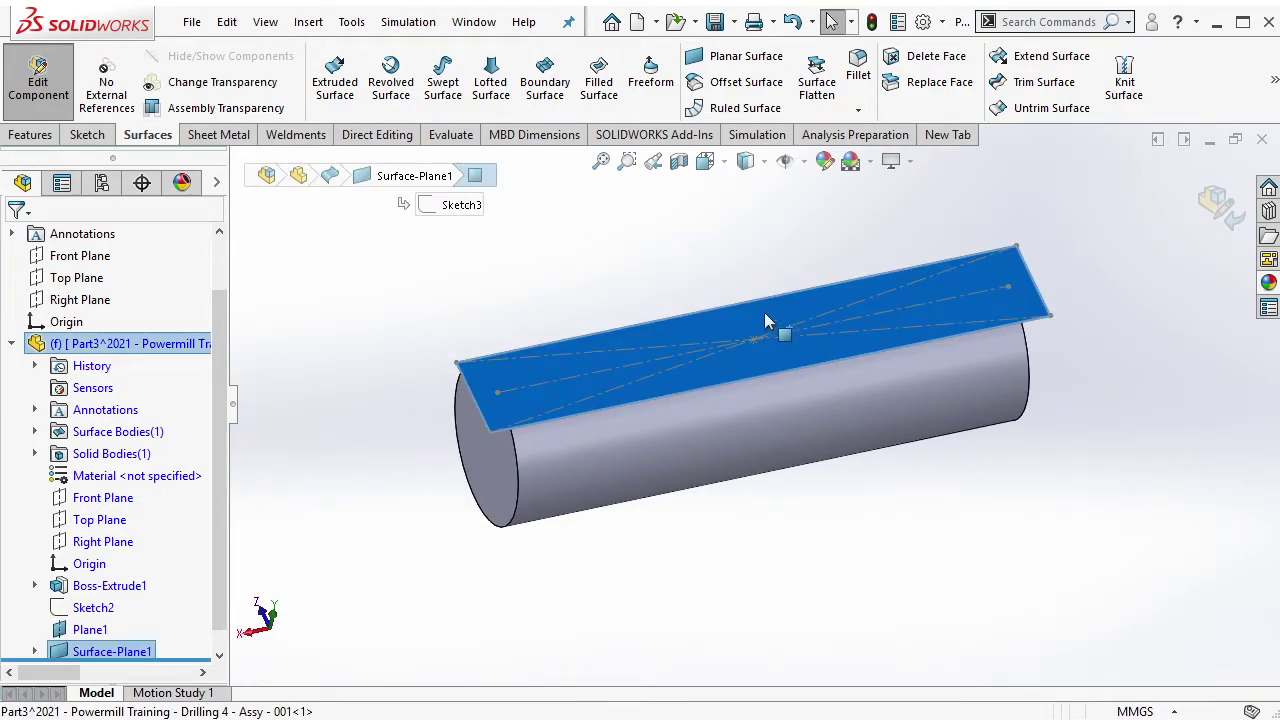
pyautogui.rightClick(766, 321)
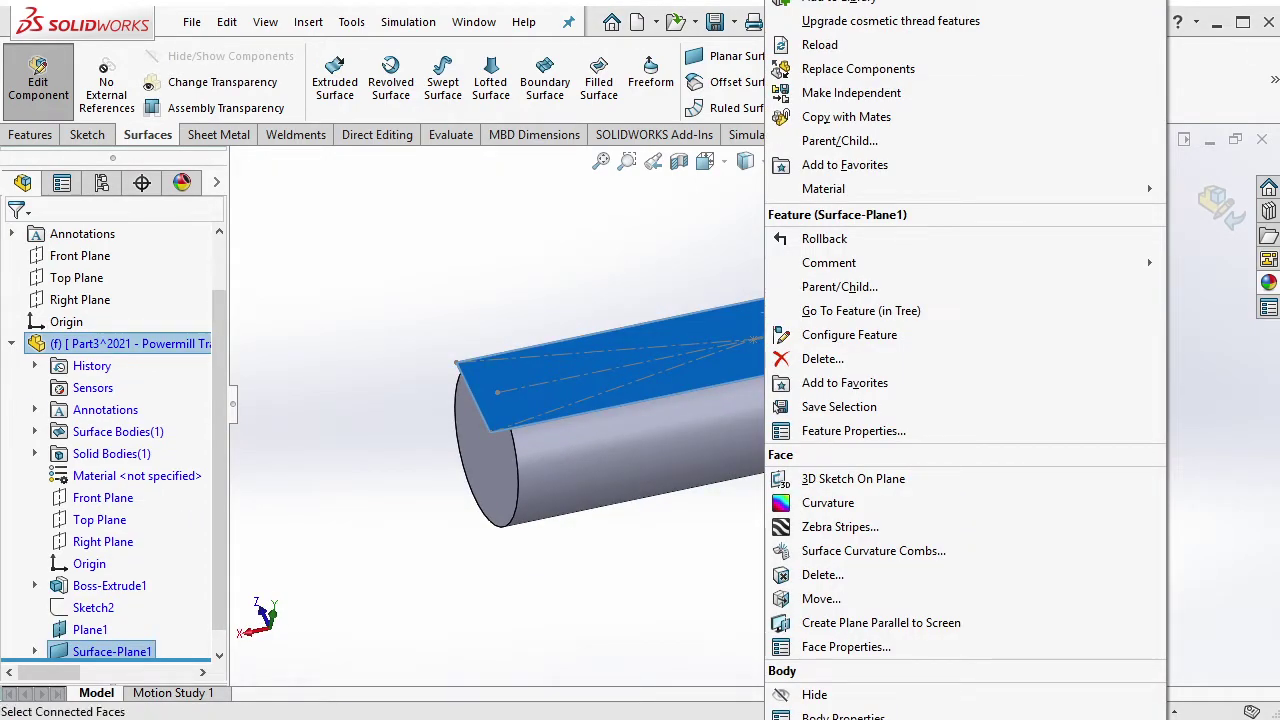
pyautogui.click(519, 216)
pyautogui.click(118, 651)
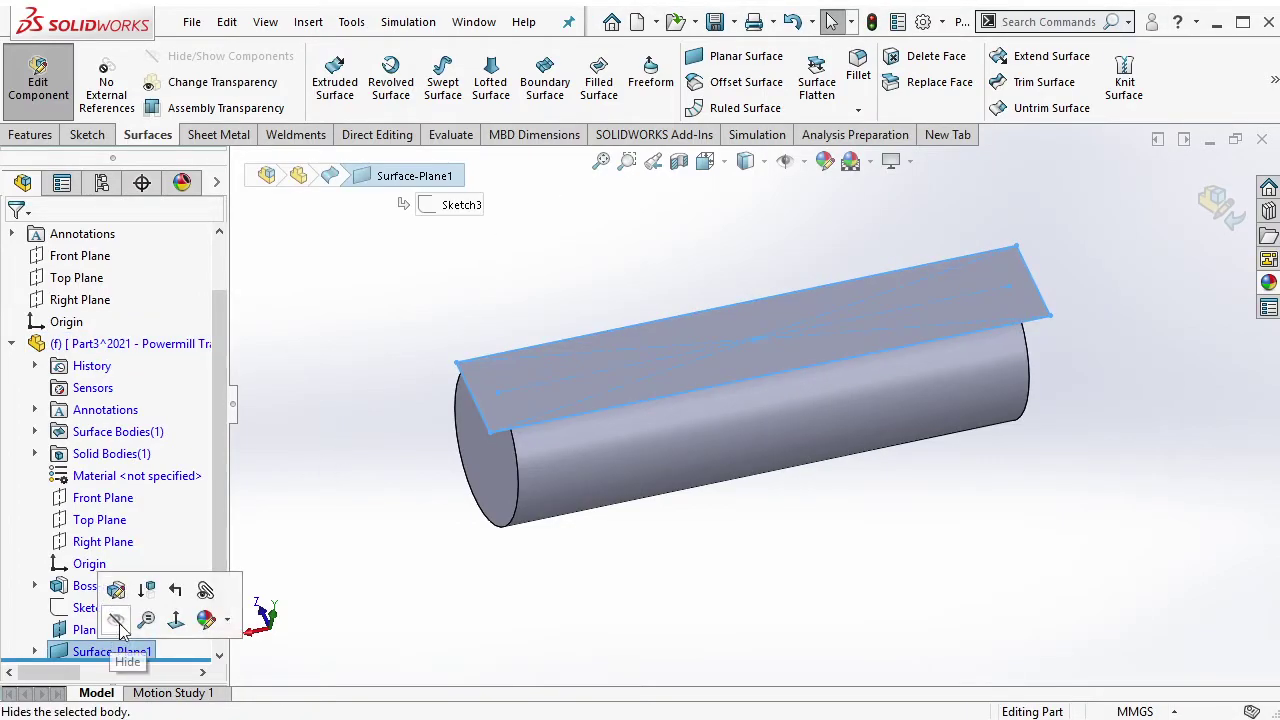
pyautogui.rightClick(101, 655)
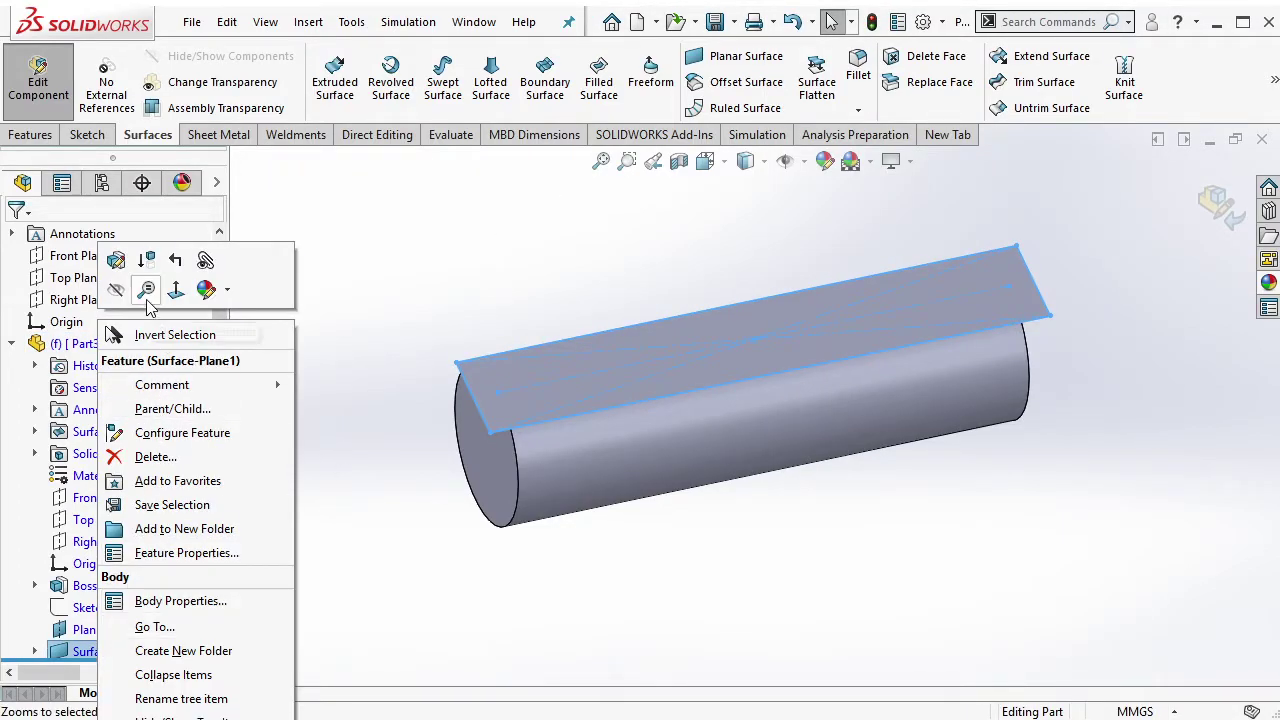
pyautogui.click(270, 338)
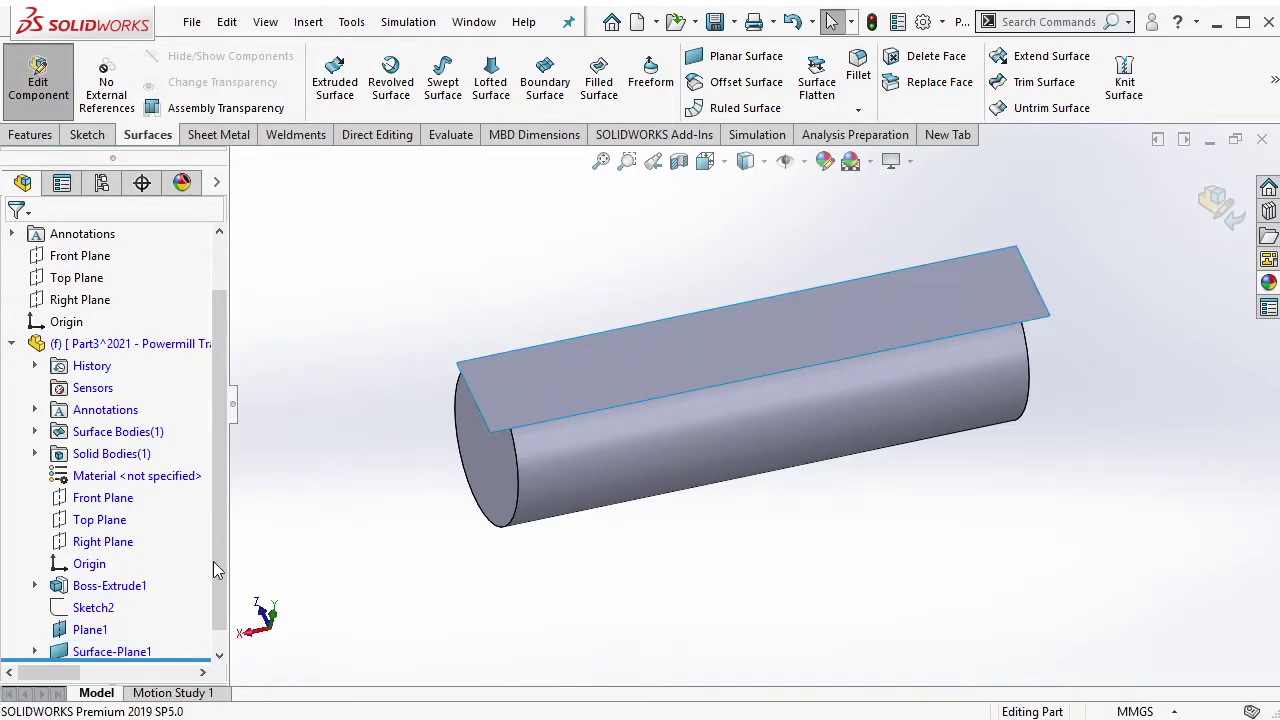
pyautogui.click(488, 375)
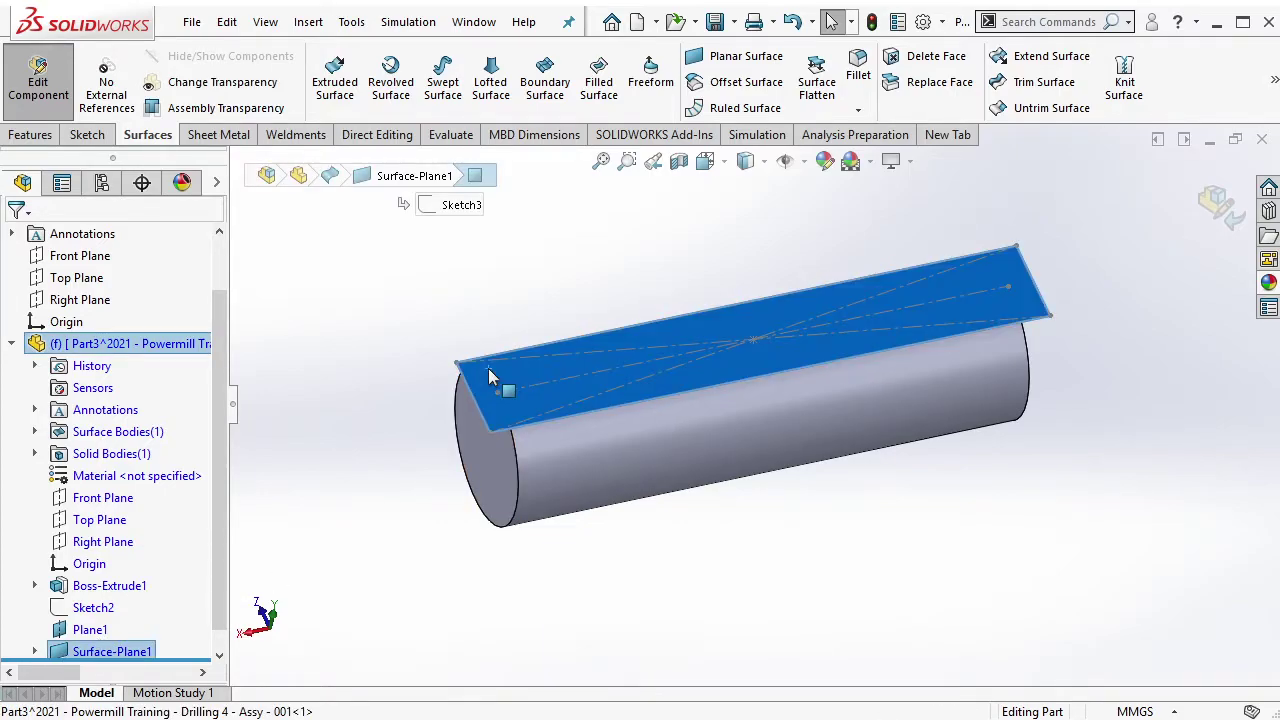
pyautogui.rightClick(489, 374)
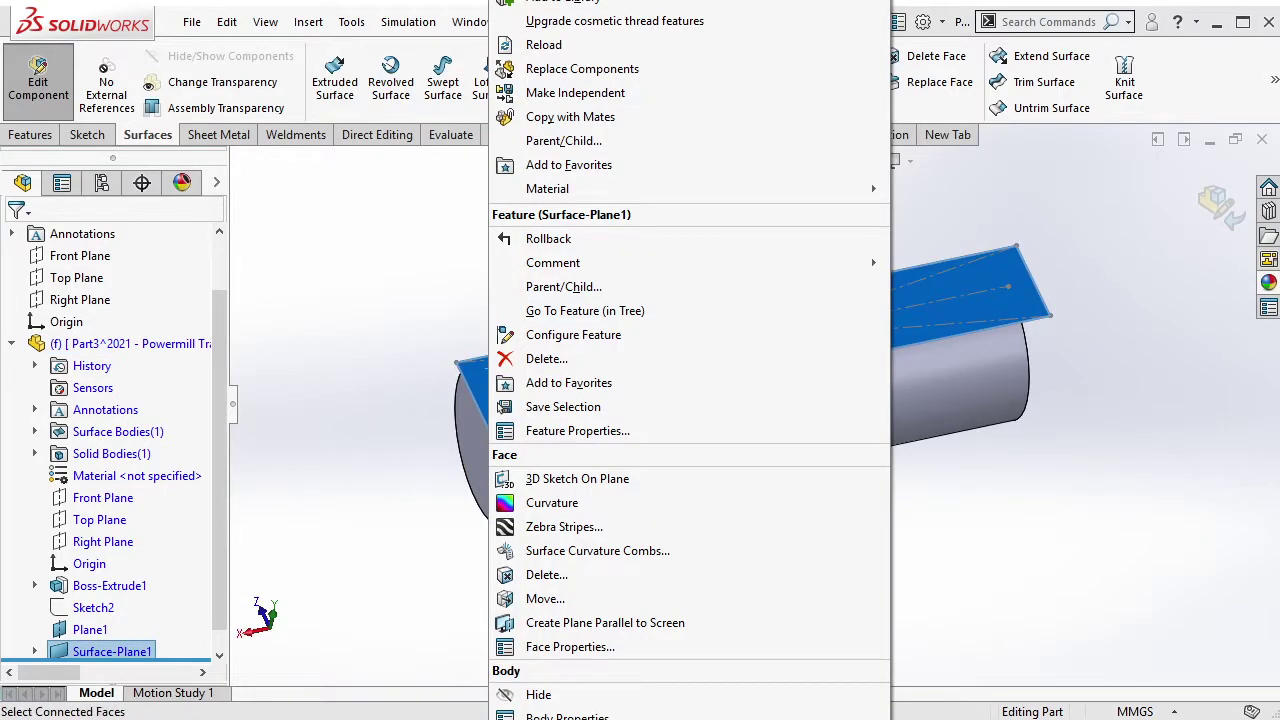
pyautogui.click(577, 478)
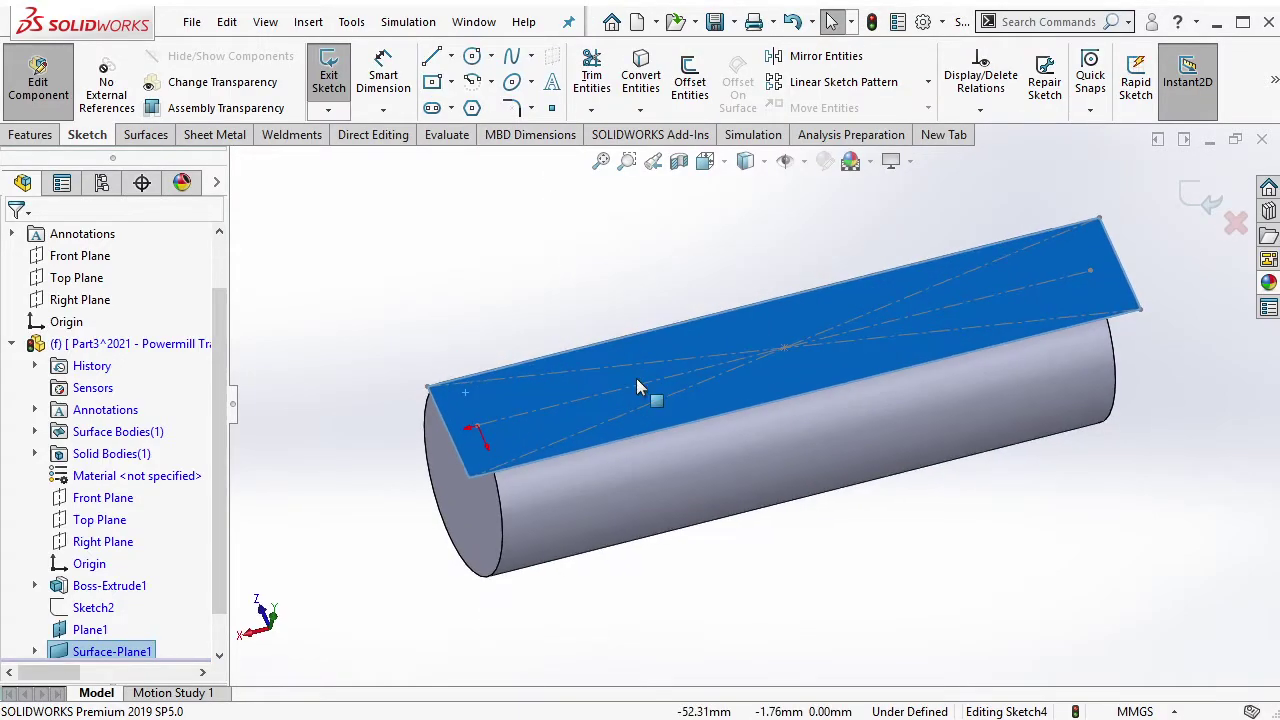
# Replace the empty sketch with a new one on the surface and convert its outline edges.
pyautogui.click(328, 80)
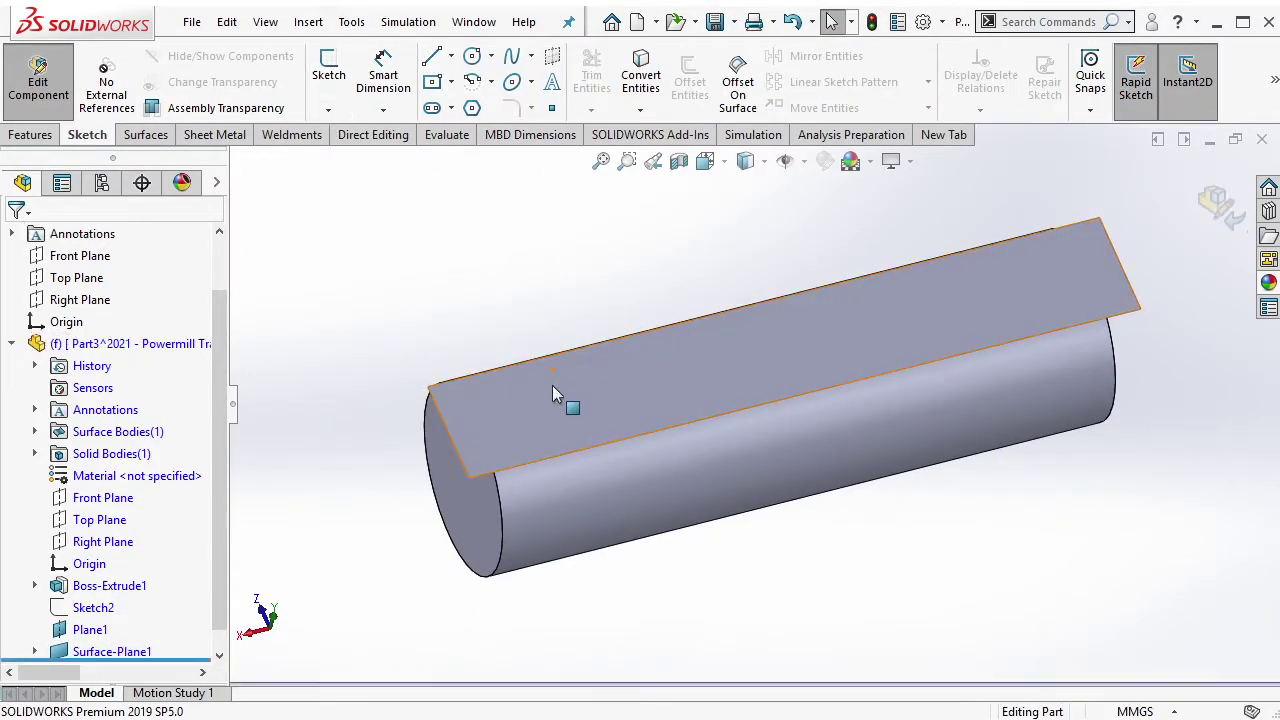
pyautogui.click(552, 385)
pyautogui.click(328, 75)
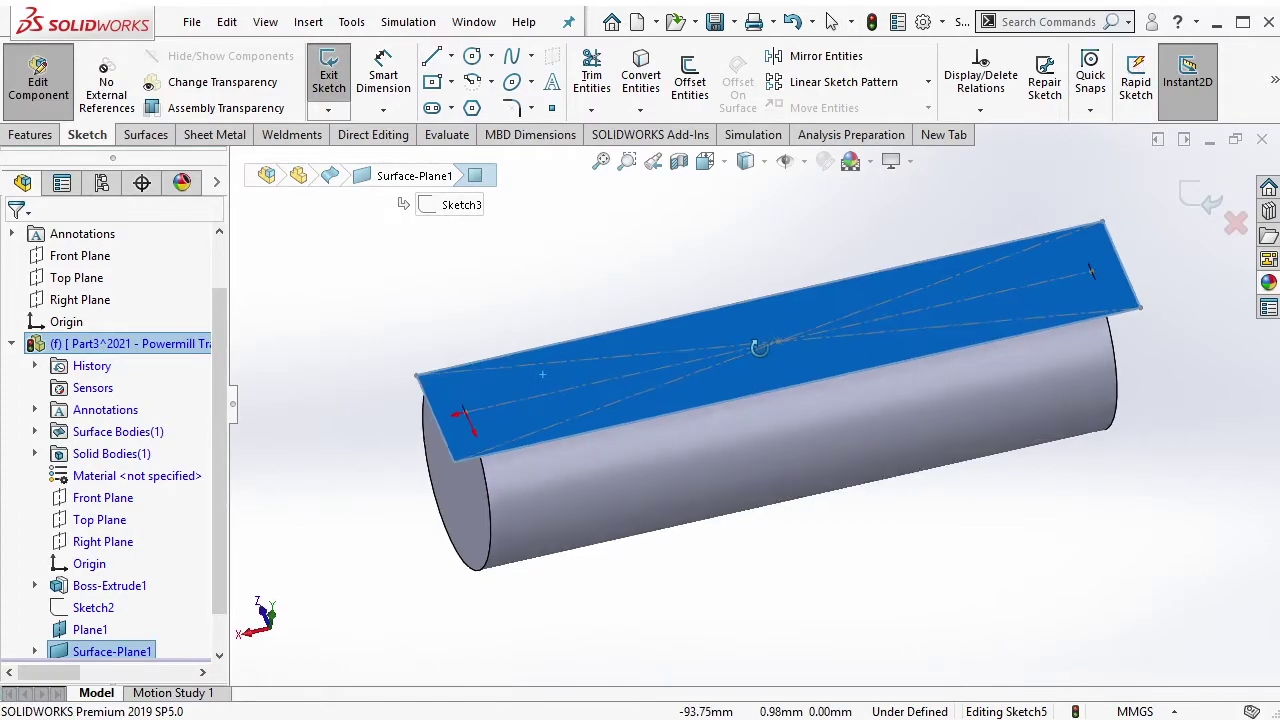
pyautogui.moveTo(759, 347); pyautogui.dragTo(787, 309, button='middle')
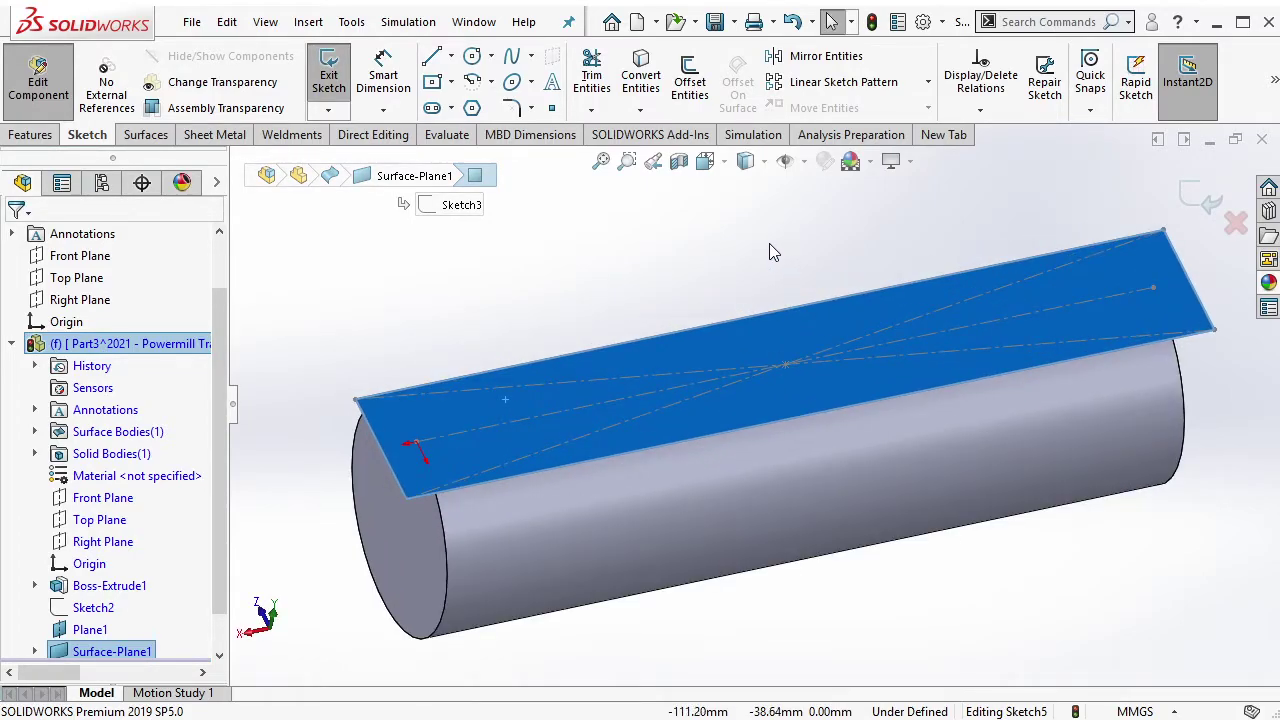
pyautogui.click(641, 78)
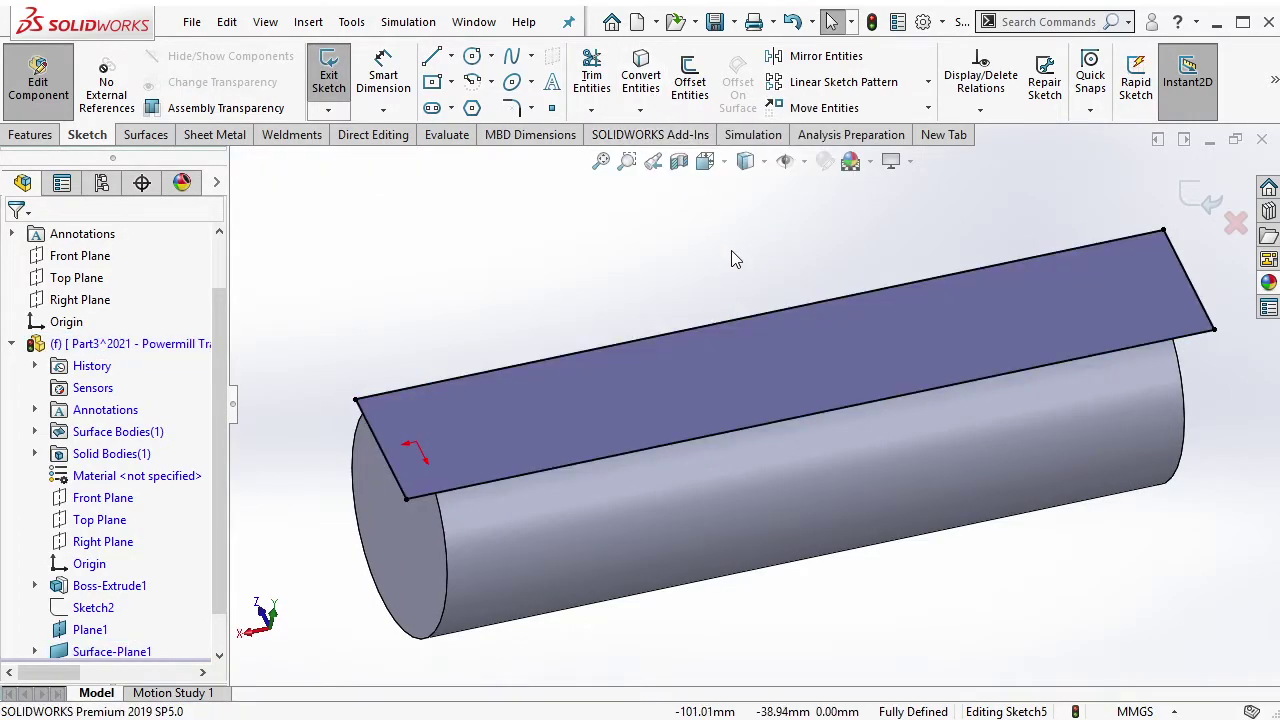
# Add a centerline across the surface's width with a point at its midpoint, then exit the sketch.
pyautogui.click(451, 56)
pyautogui.click(480, 106)
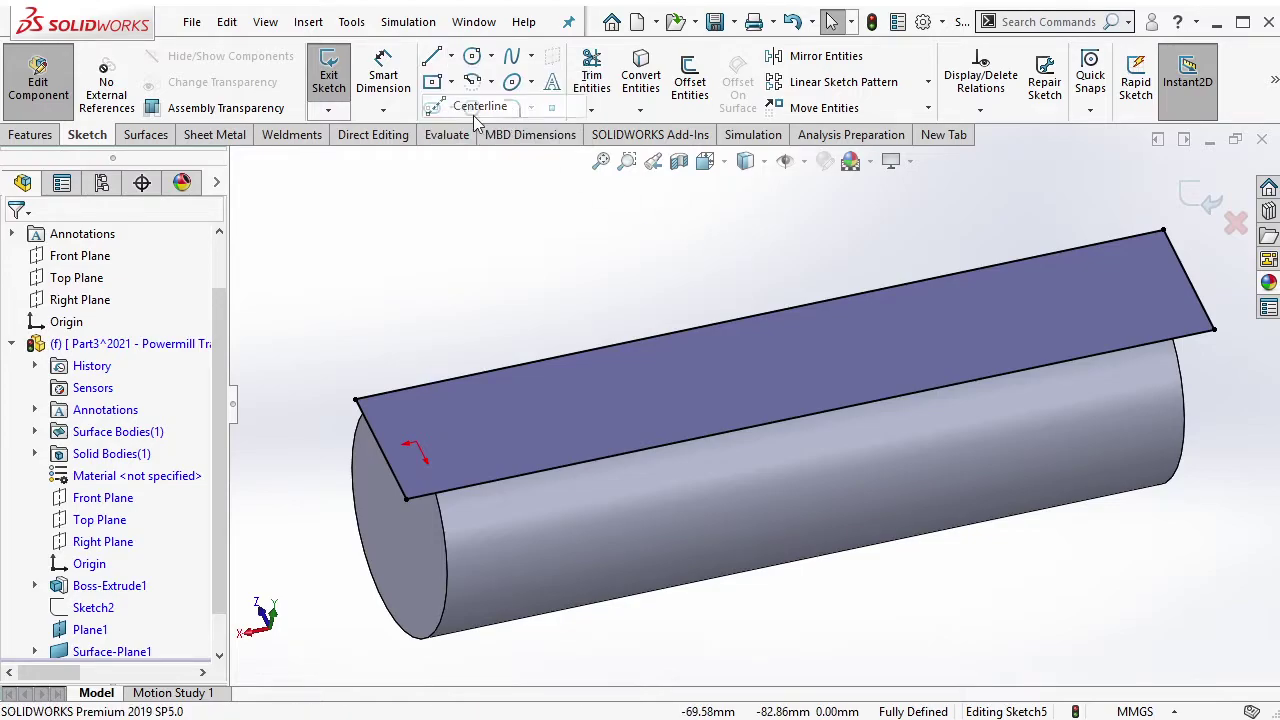
pyautogui.click(758, 314)
pyautogui.click(810, 413)
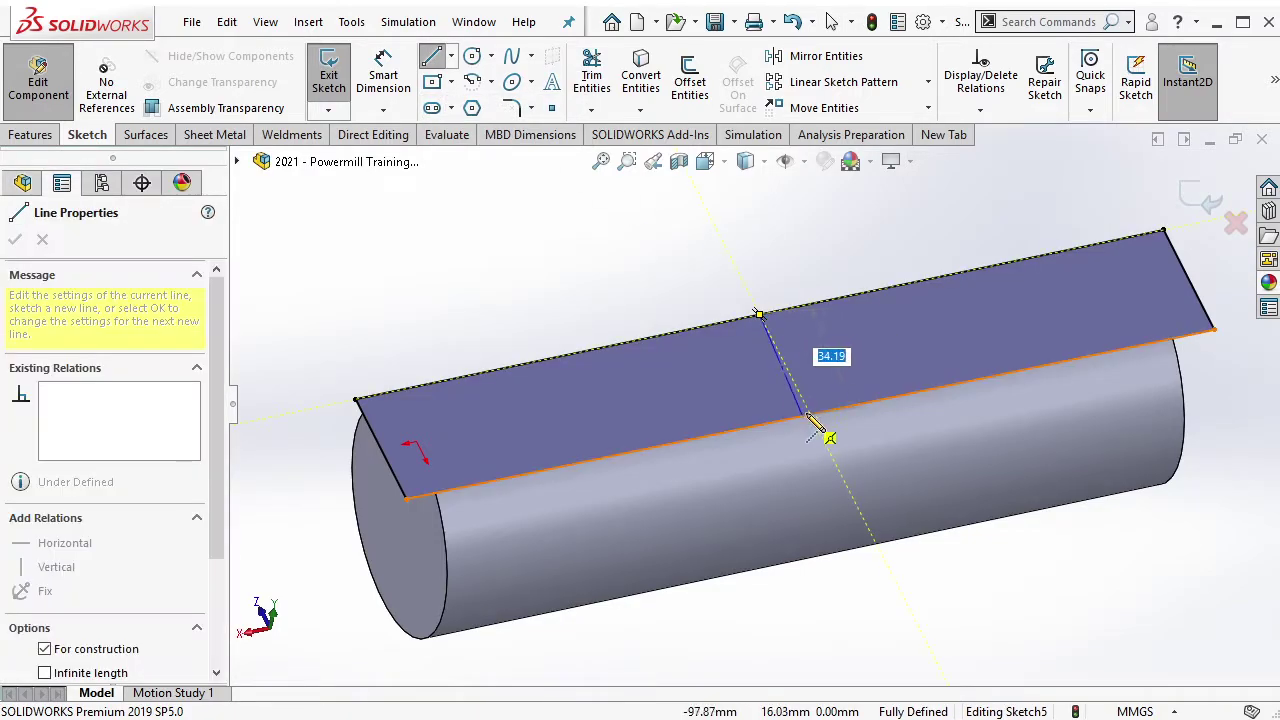
pyautogui.press('Escape')
pyautogui.hotkey('ctrl', '8')
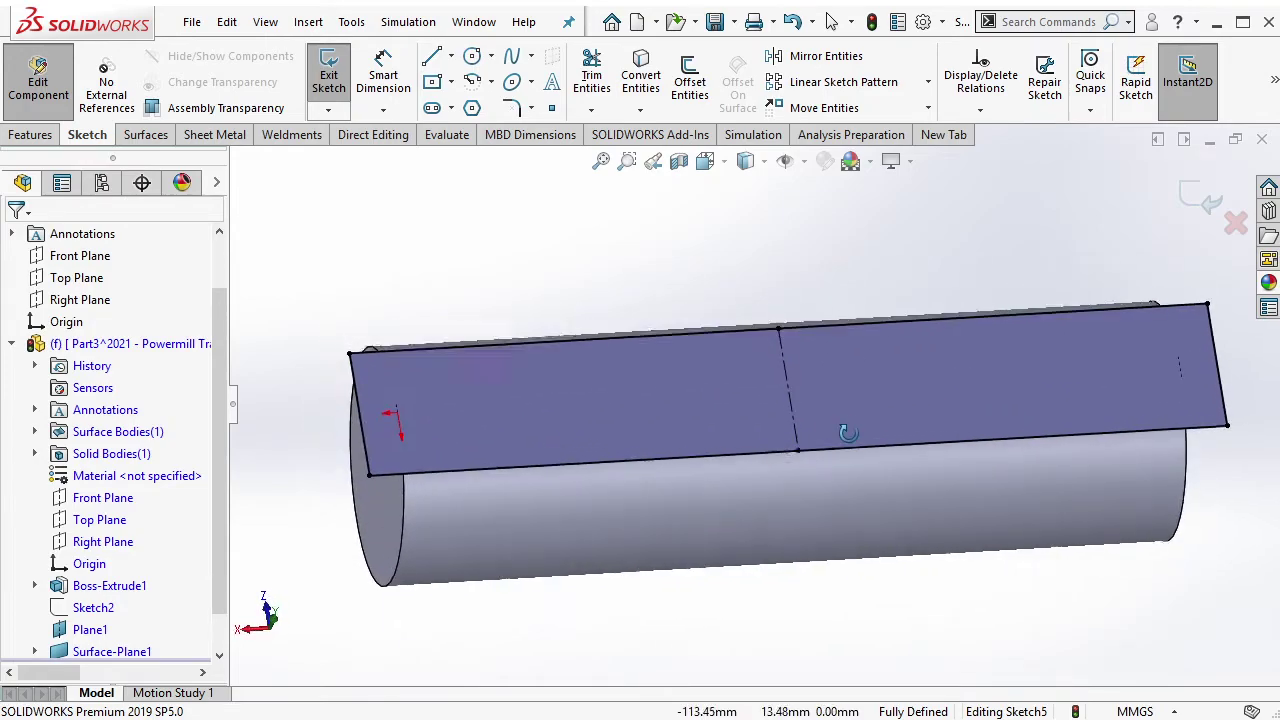
pyautogui.click(788, 390)
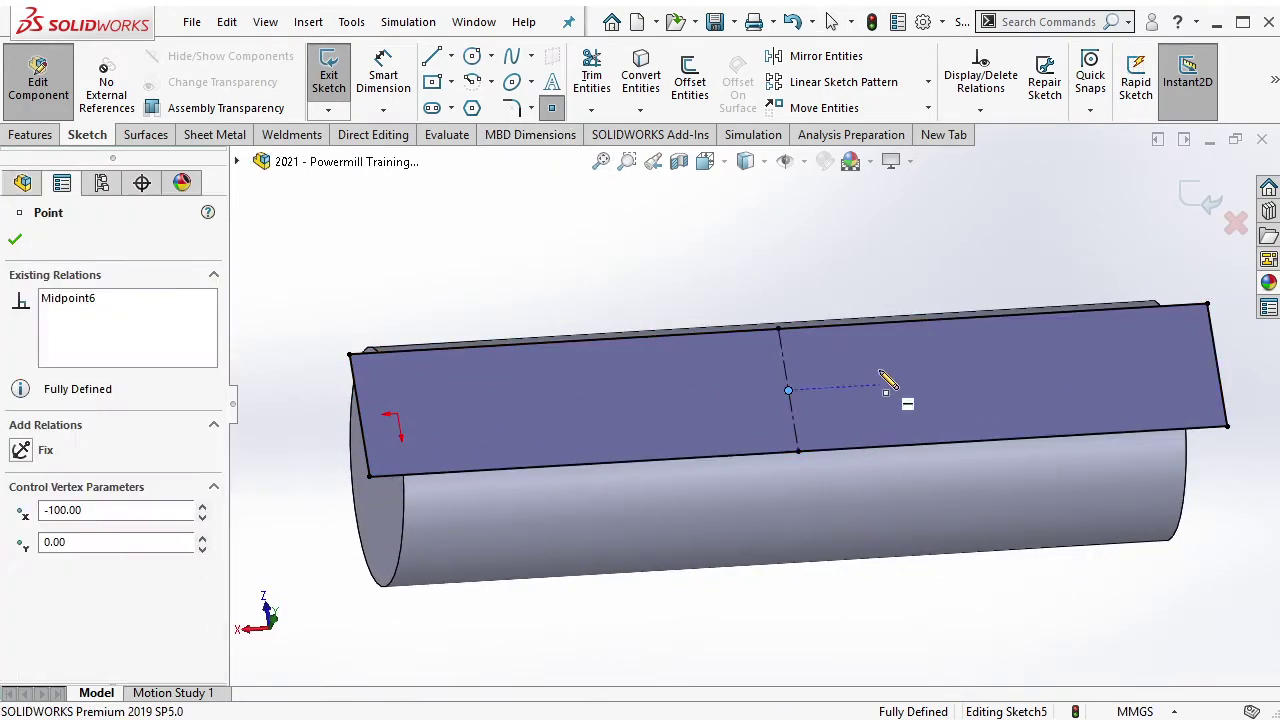
pyautogui.press('Escape')
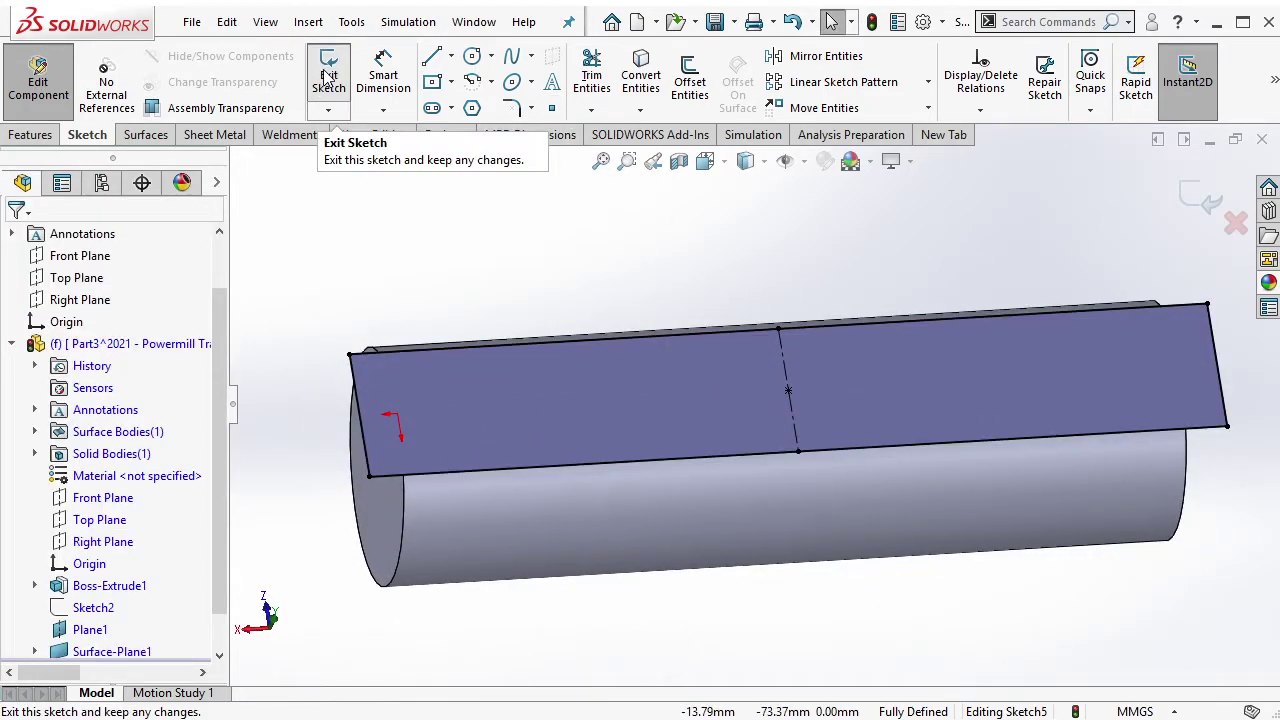
pyautogui.click(328, 75)
pyautogui.moveTo(908, 357)
pyautogui.mouseDown(button='middle')
pyautogui.moveTo(900, 165)
pyautogui.moveTo(908, 248)
pyautogui.moveTo(797, 268)
pyautogui.mouseUp(button='middle')
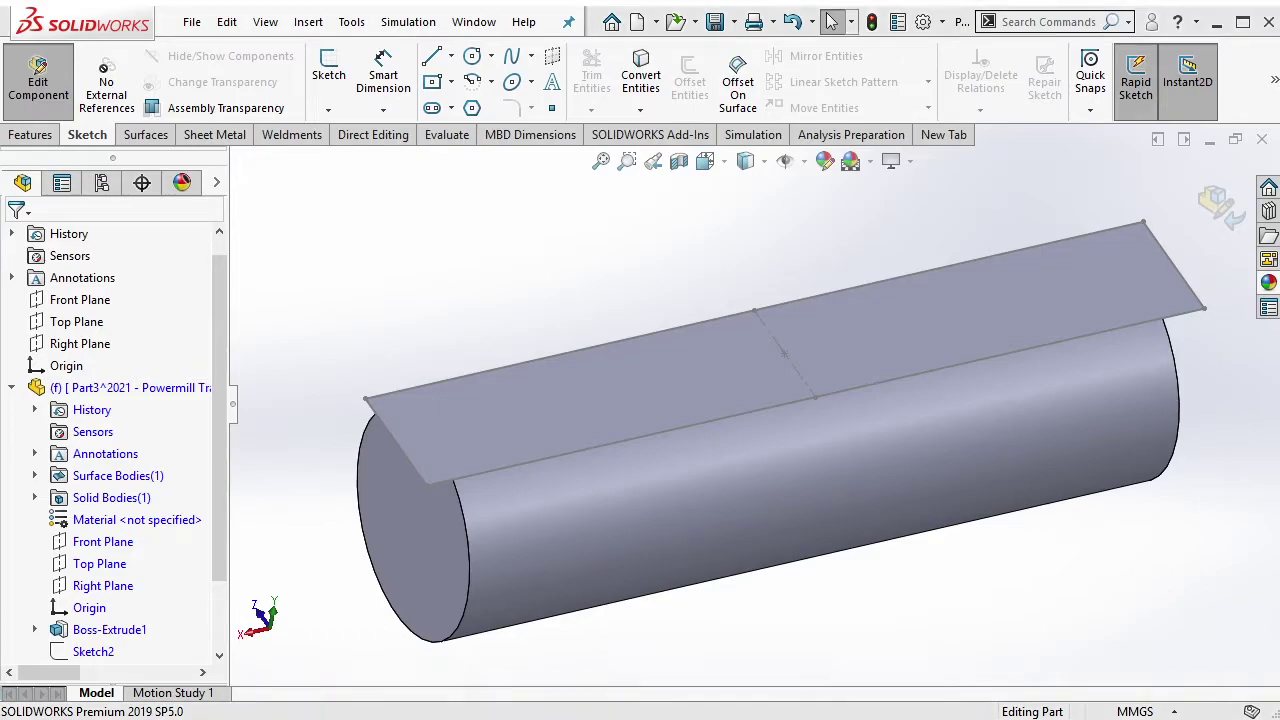
# Start a Hole Wizard hole positioned by a 3D sketch point on the cylinder's top surface.
pyautogui.click(54, 136)
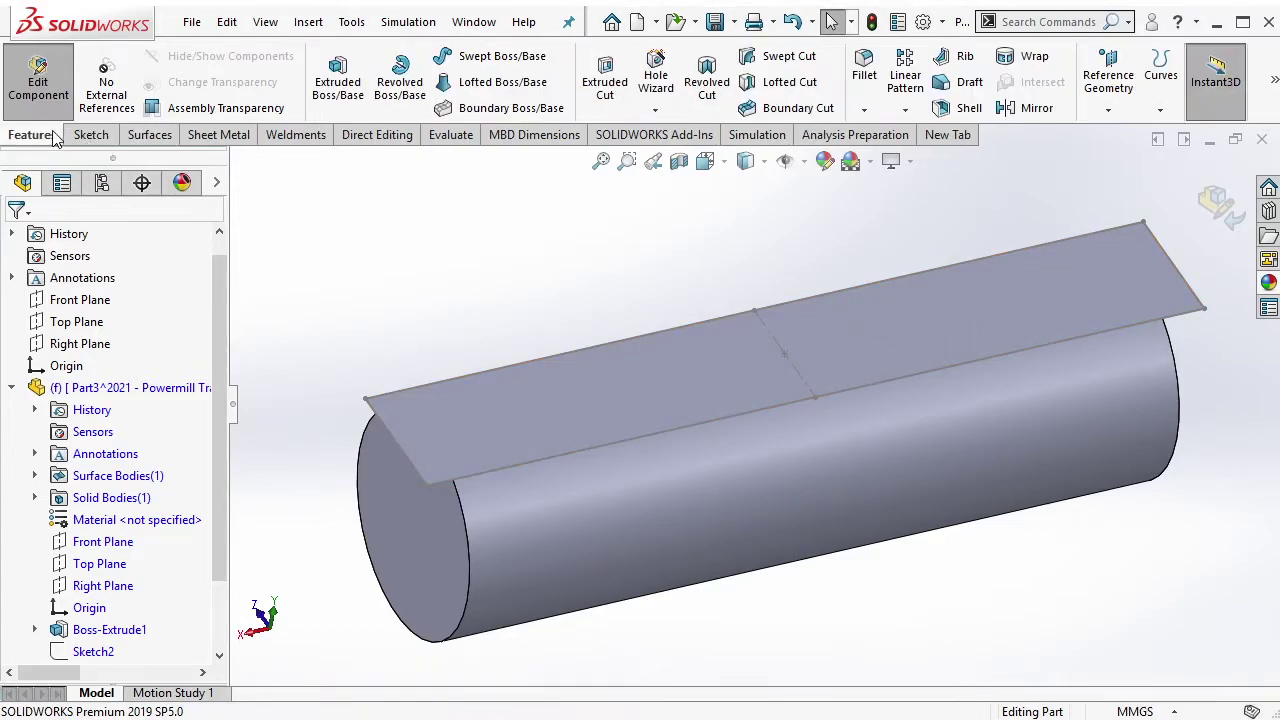
pyautogui.click(657, 88)
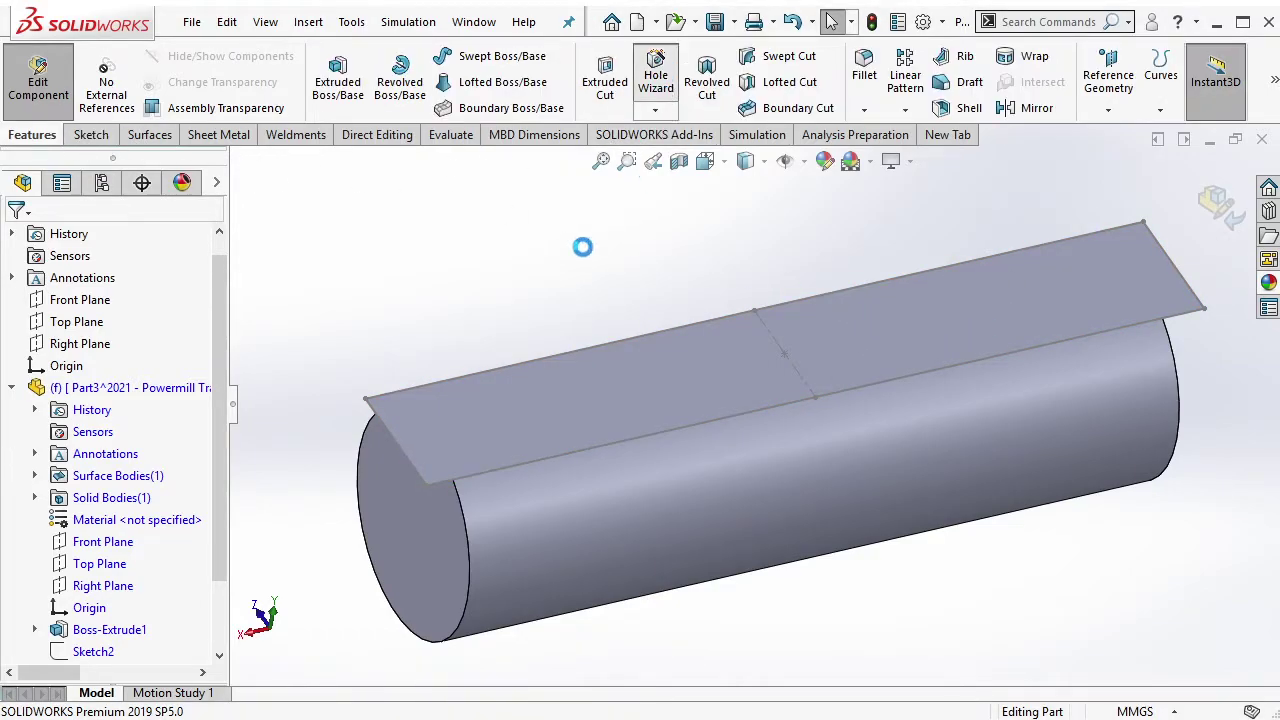
pyautogui.click(118, 278)
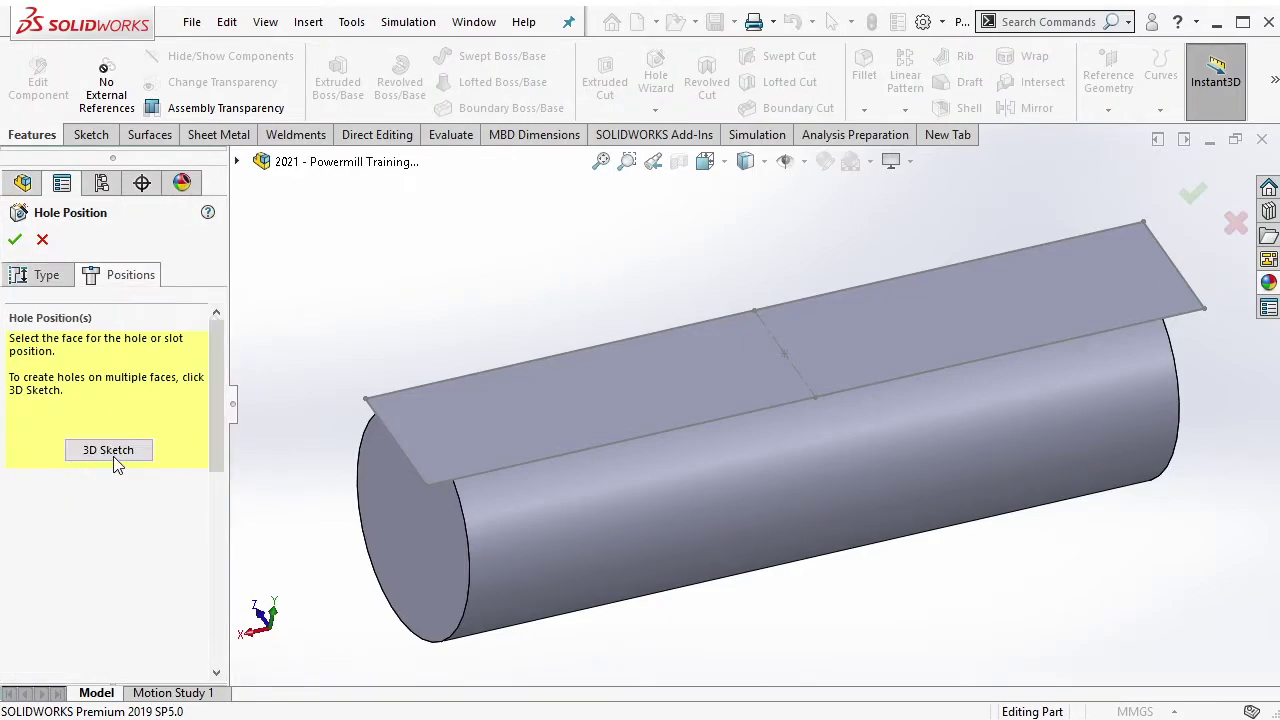
pyautogui.click(108, 451)
pyautogui.click(784, 354)
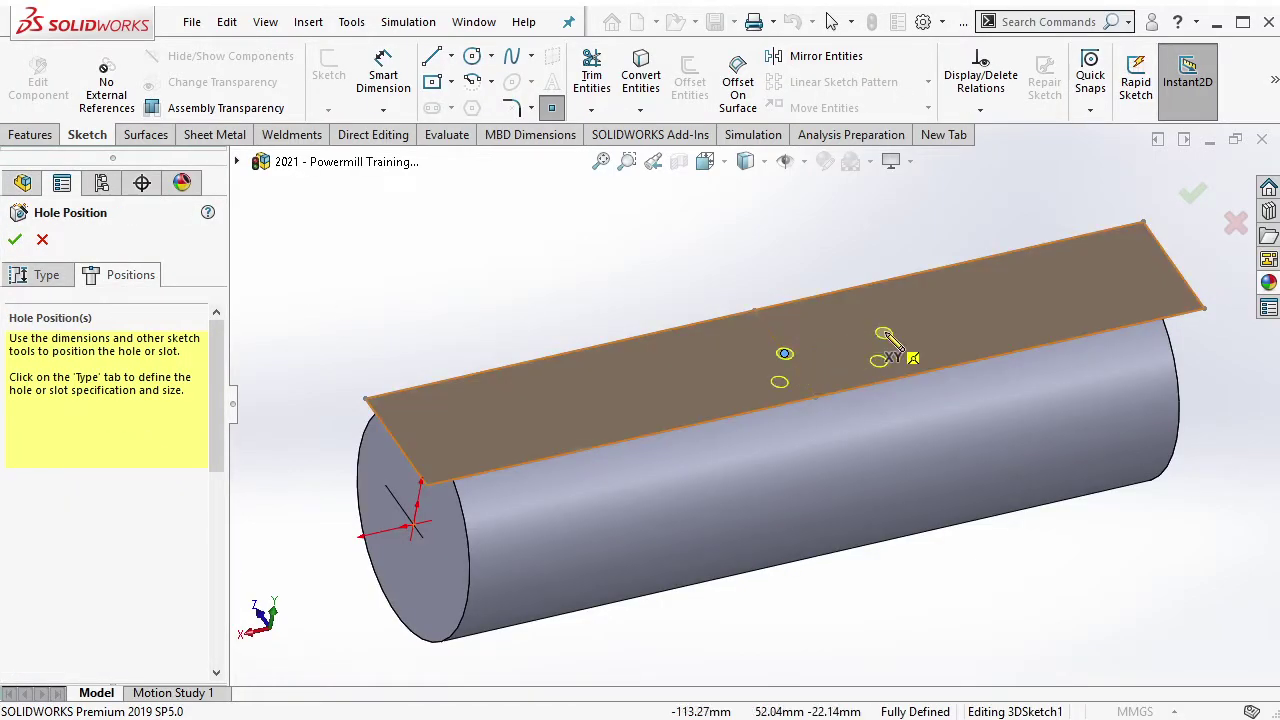
pyautogui.click(40, 275)
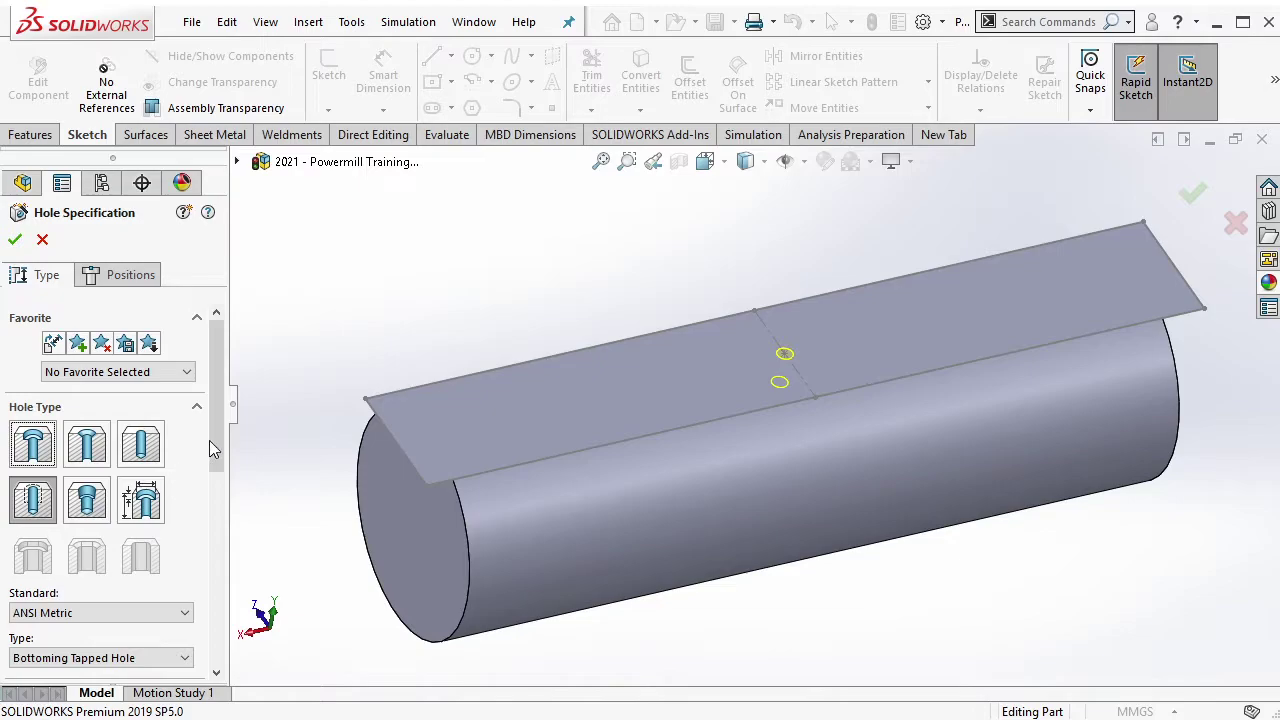
# Make it an ANSI Metric M8x1.25 bottoming tapped hole, 20 mm deep with 20 mm thread.
pyautogui.scroll(-1, 209, 440)
pyautogui.scroll(-1, 219, 469)
pyautogui.click(81, 466)
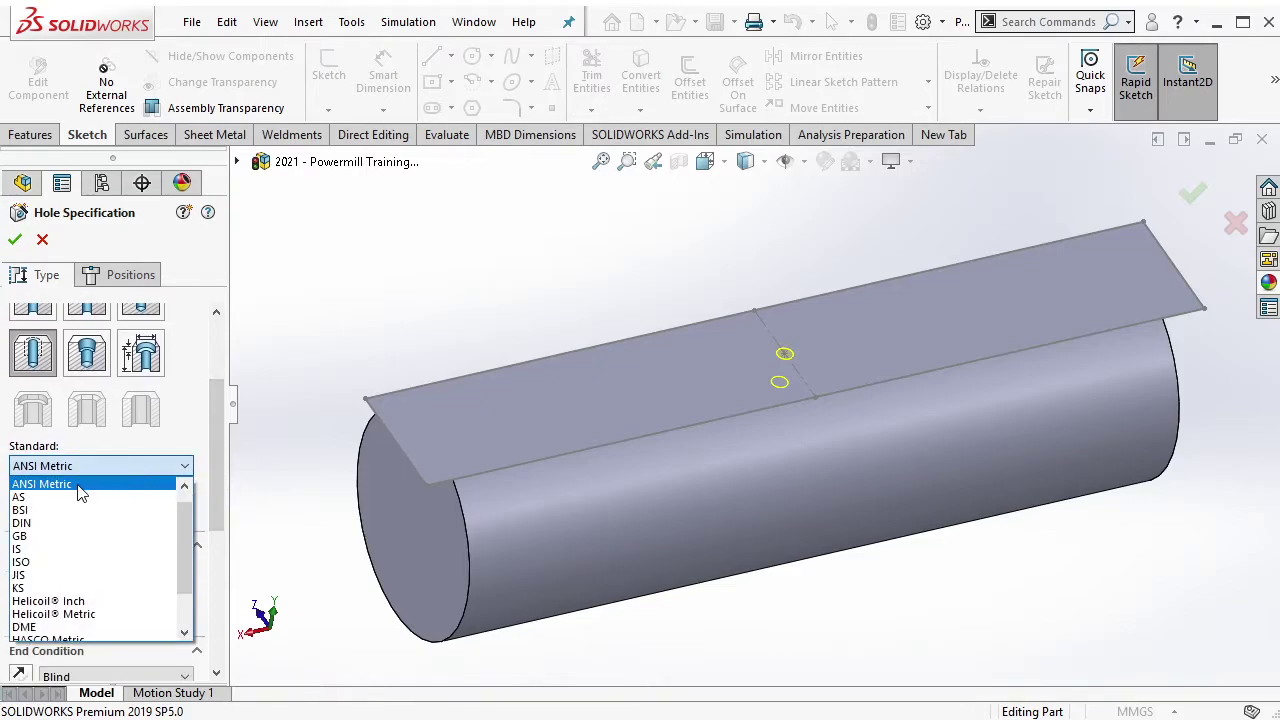
pyautogui.click(81, 484)
pyautogui.click(120, 511)
pyautogui.click(115, 523)
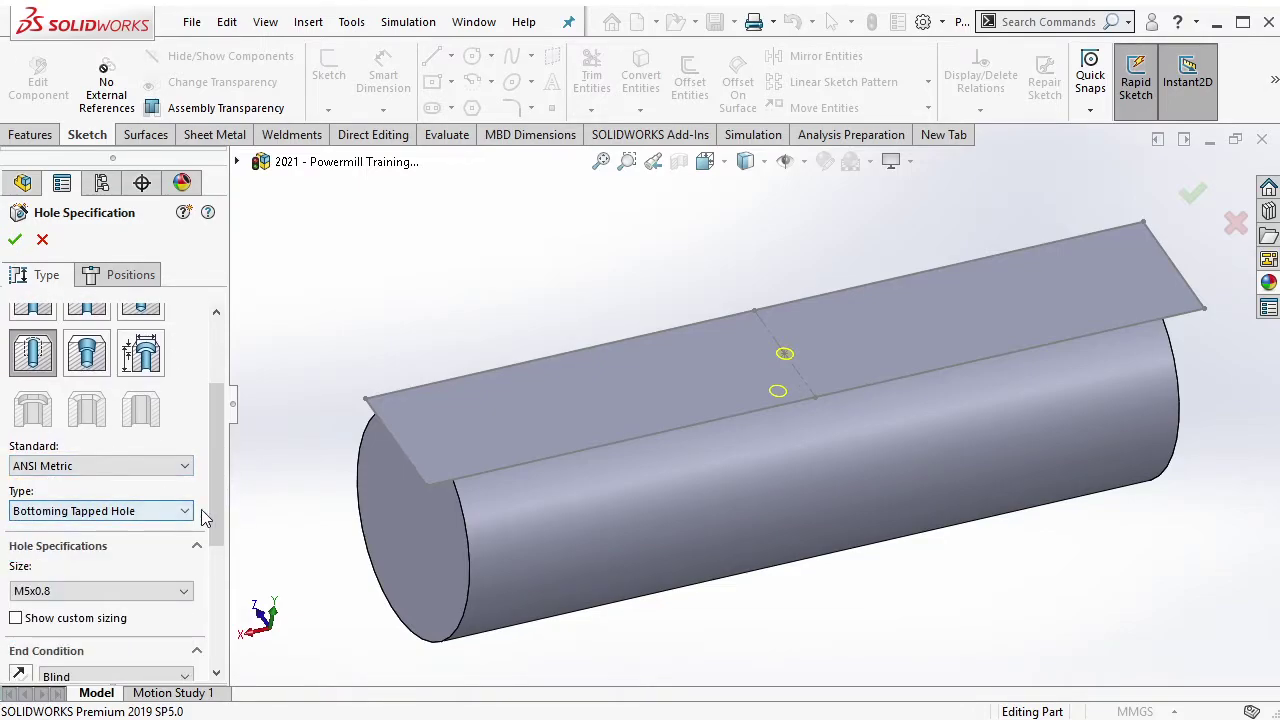
pyautogui.scroll(-1, 205, 517)
pyautogui.scroll(-1, 165, 470)
pyautogui.write('20')
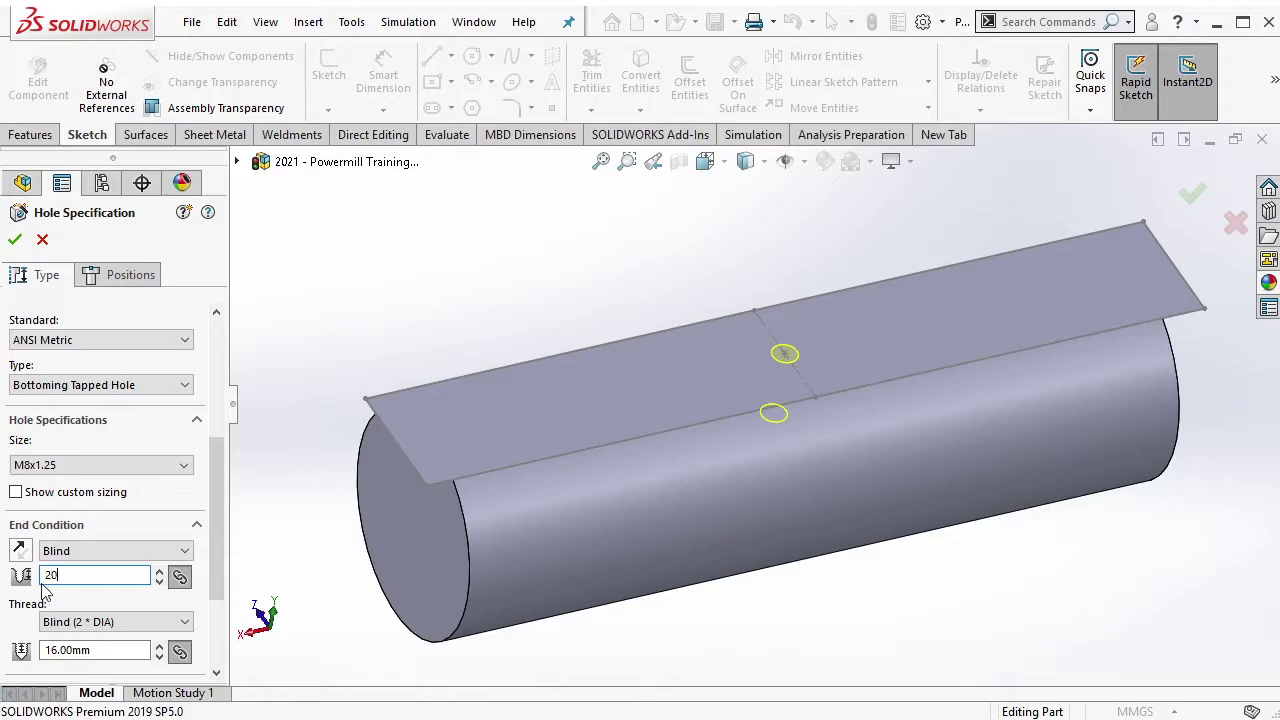
pyautogui.press('Return')
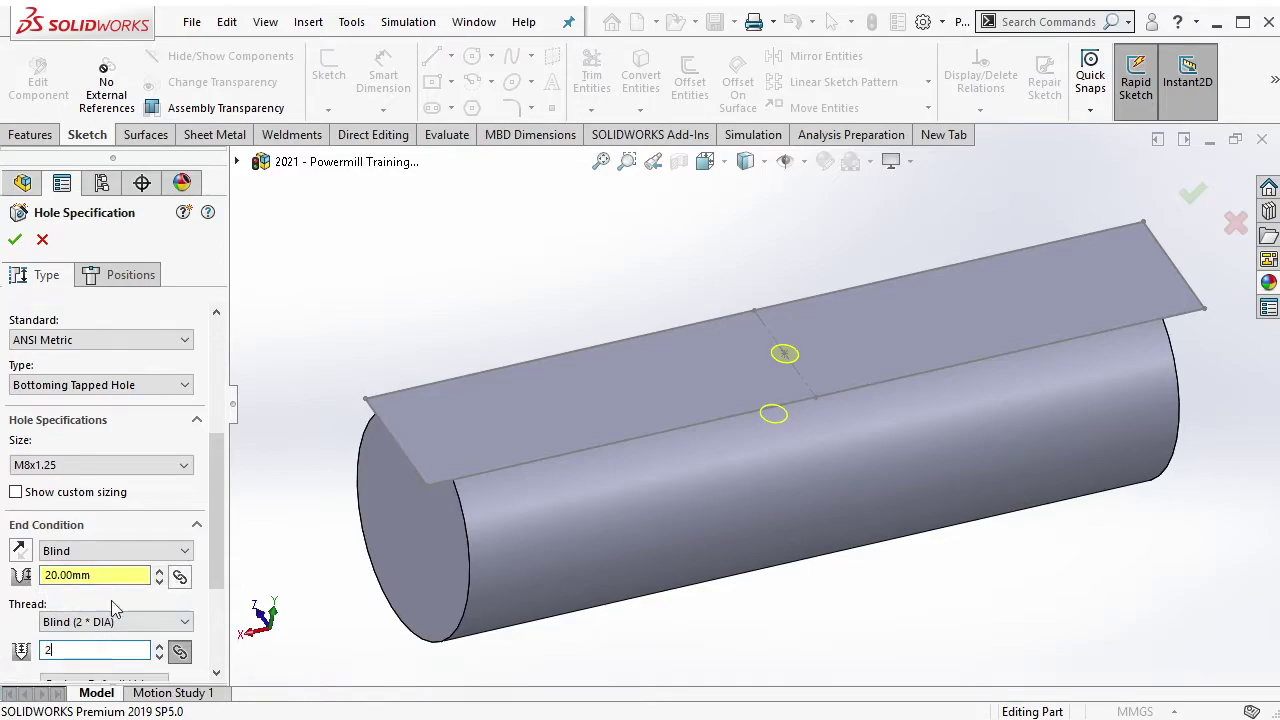
pyautogui.press('Return')
pyautogui.scroll(-2, 120, 540)
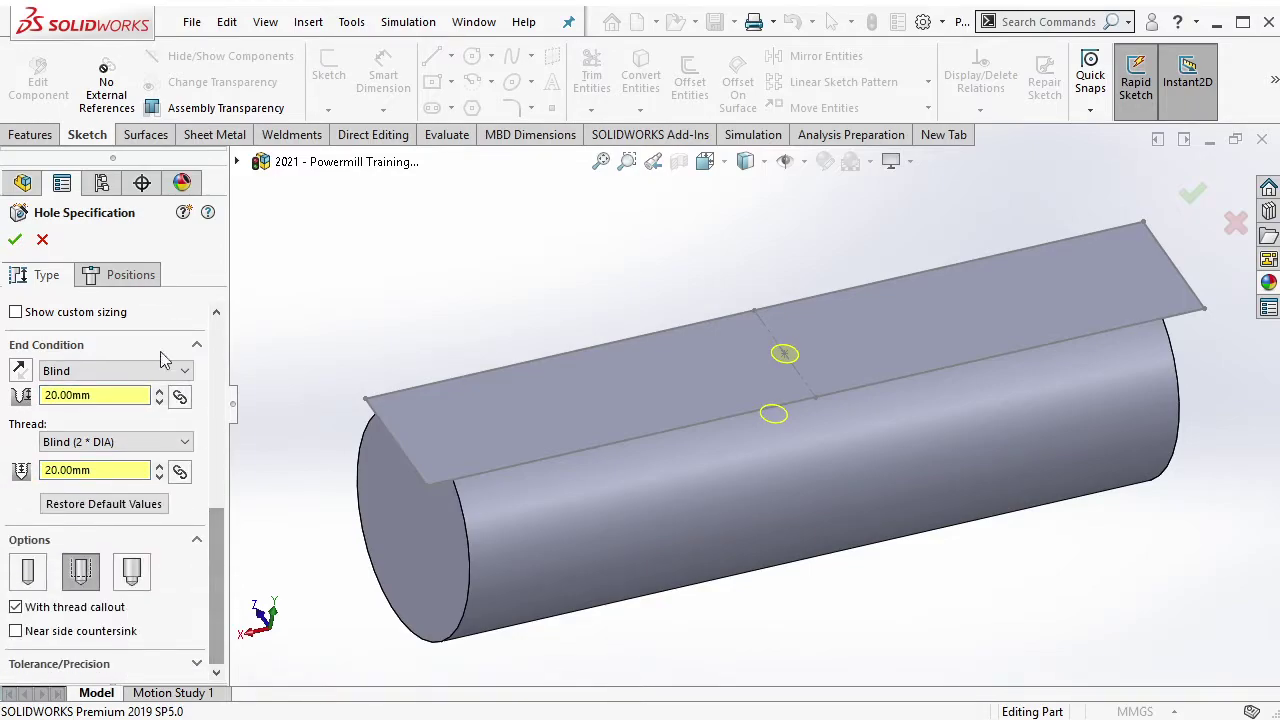
pyautogui.click(15, 244)
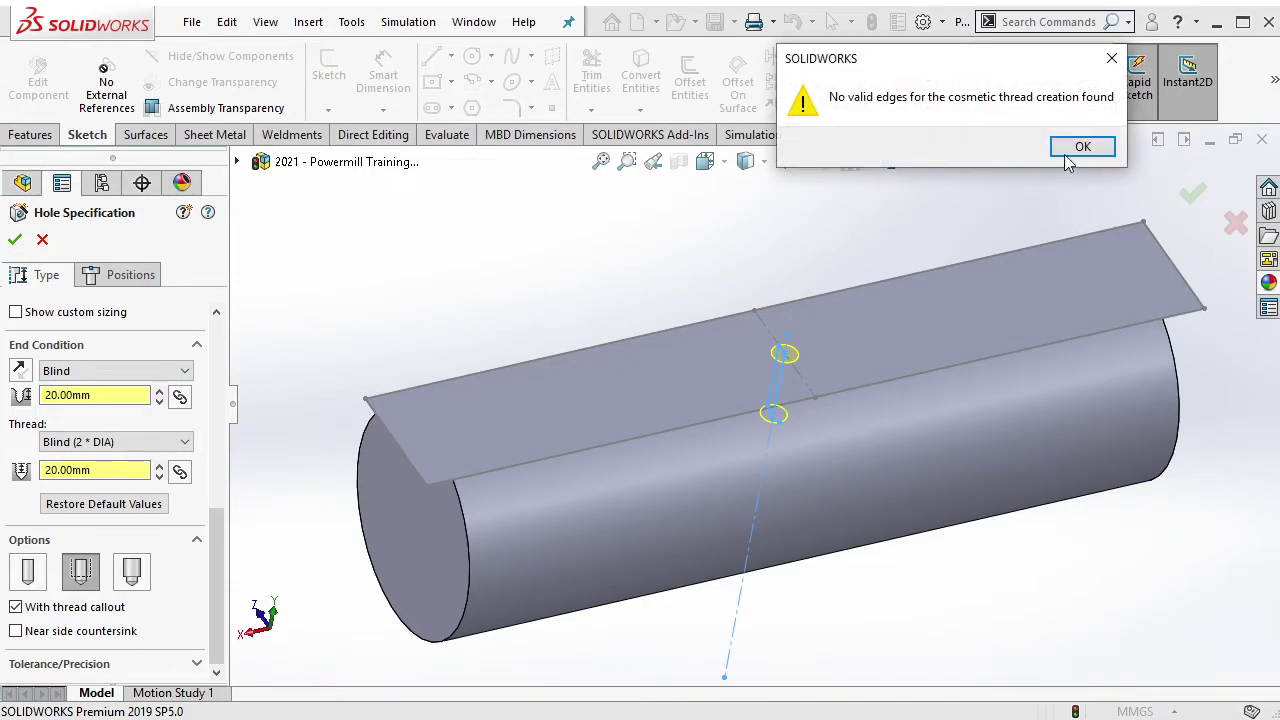
pyautogui.click(1080, 147)
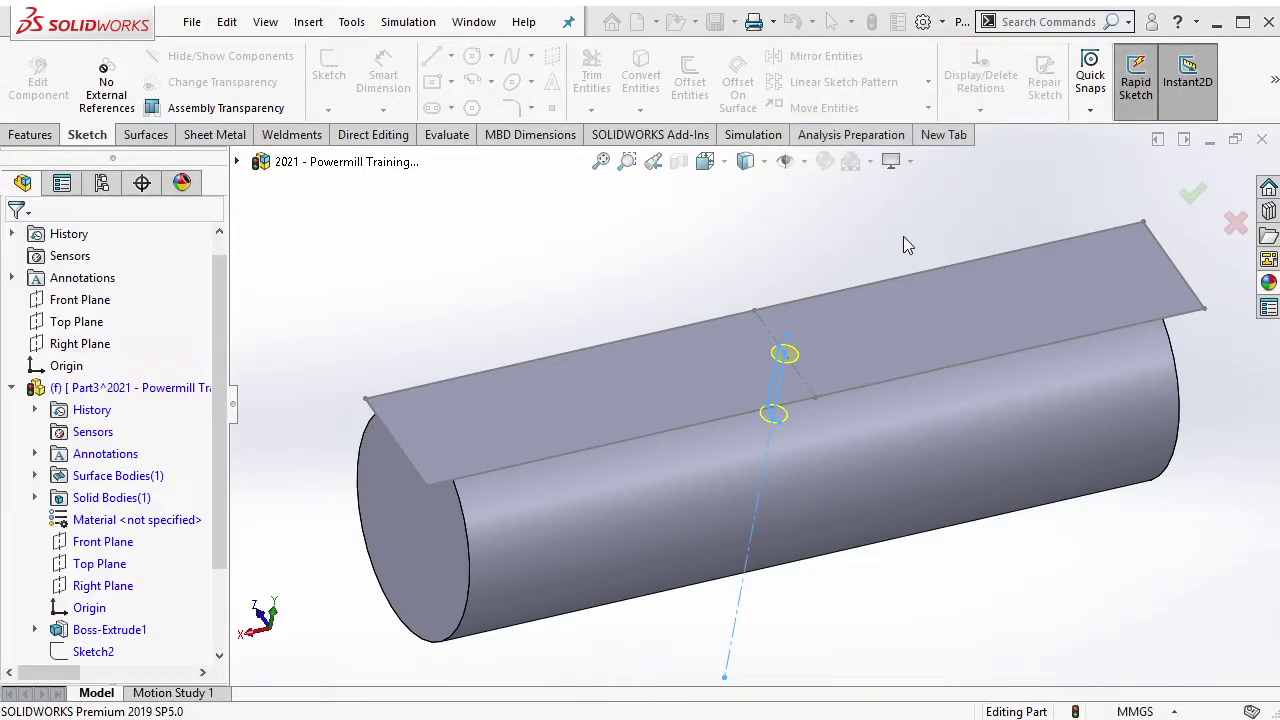
# Hide Sketch5 and Surface-Plane1, then orbit to inspect the tapped hole.
pyautogui.click(794, 368)
pyautogui.click(881, 309)
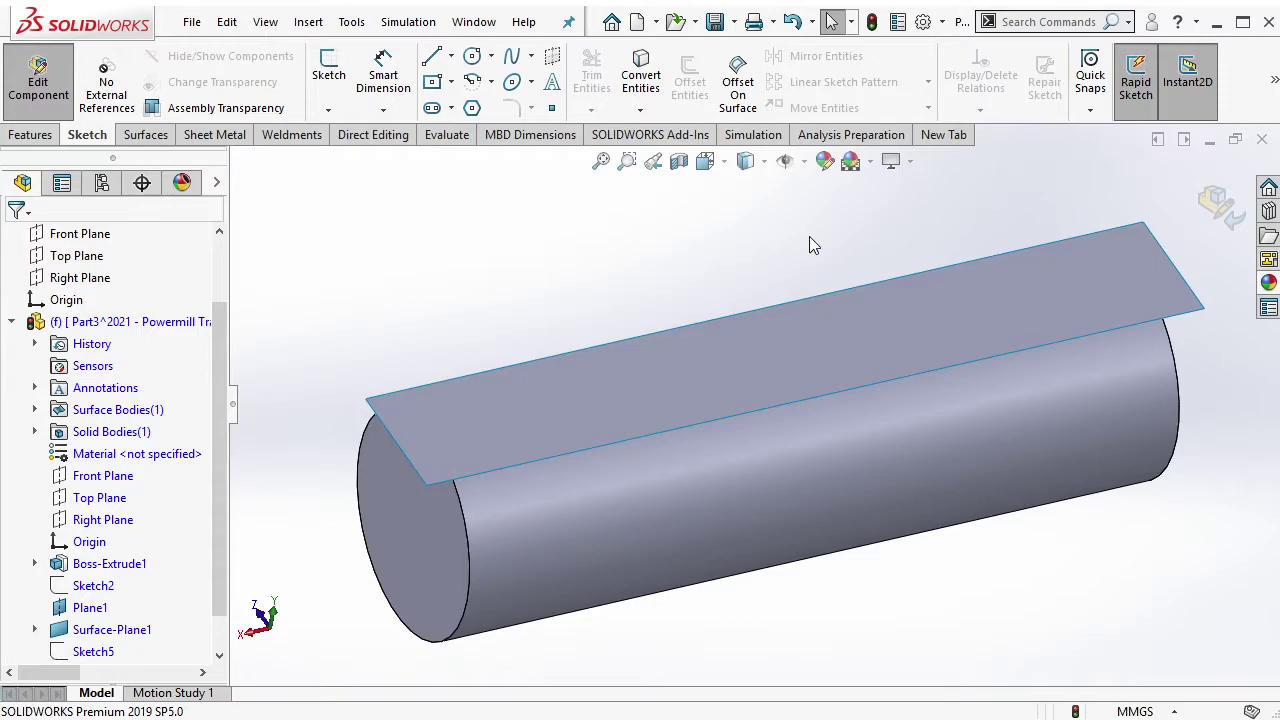
pyautogui.click(527, 413)
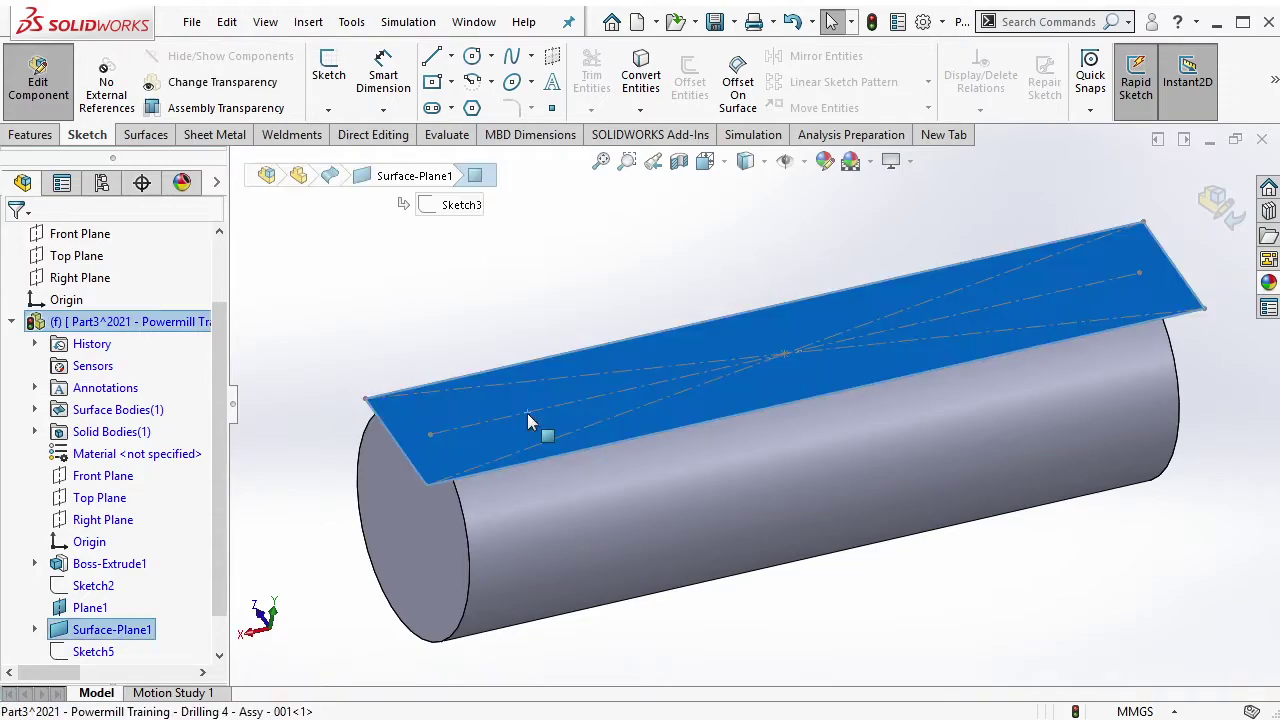
pyautogui.click(35, 410)
pyautogui.click(118, 432)
pyautogui.click(126, 375)
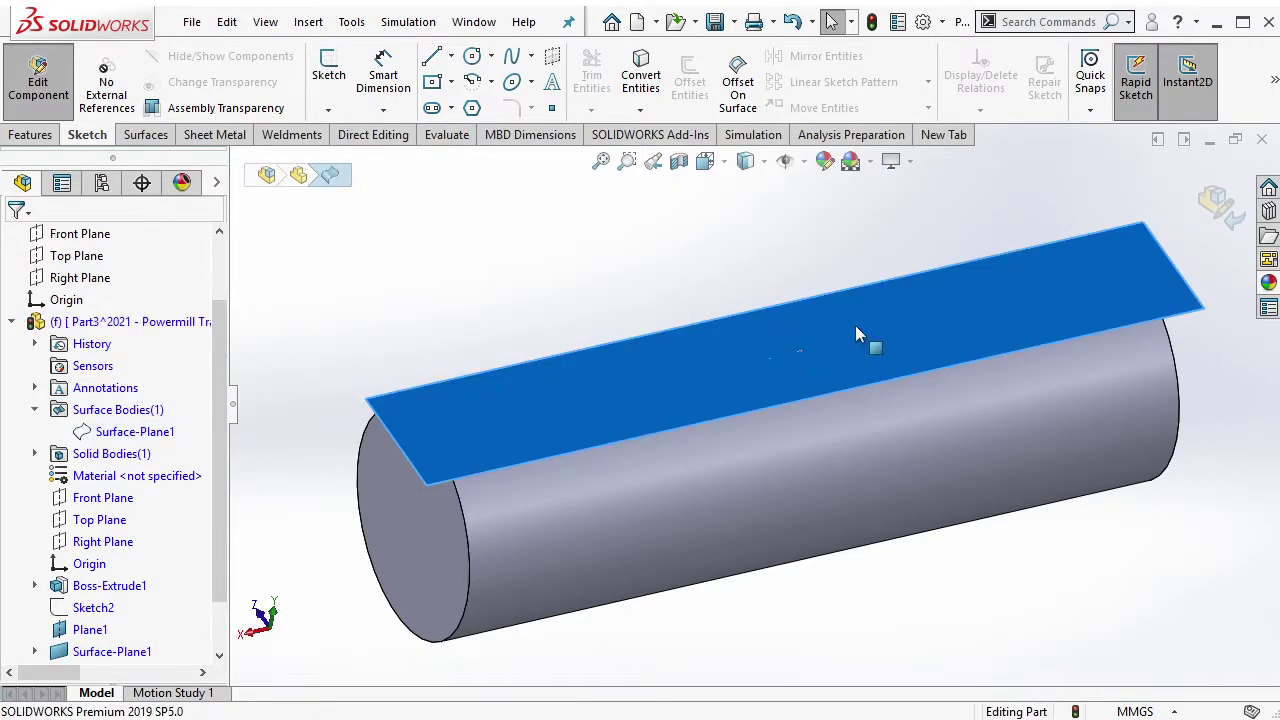
pyautogui.moveTo(855, 354)
pyautogui.mouseDown(button='middle')
pyautogui.moveTo(827, 366)
pyautogui.moveTo(854, 370)
pyautogui.moveTo(722, 350)
pyautogui.mouseUp(button='middle')
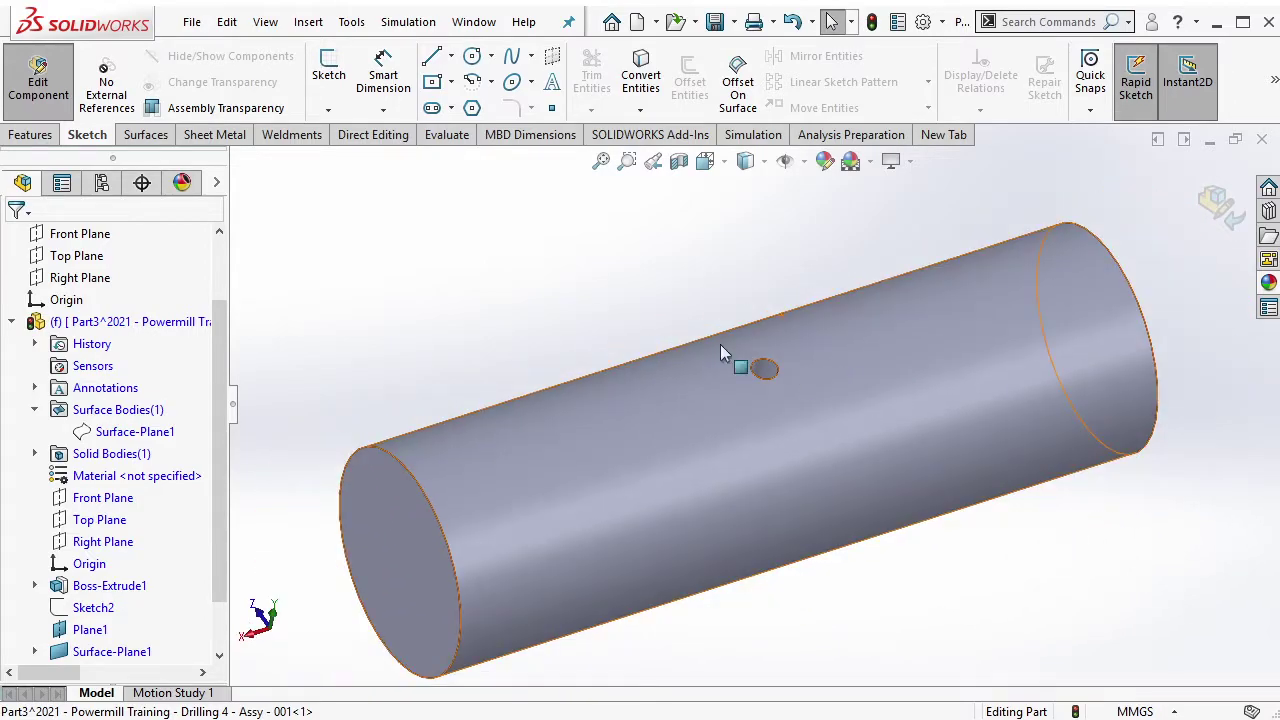
# Show Surface-Plane1 again, turn it edge-on and open a sketch on it.
pyautogui.click(118, 436)
pyautogui.click(131, 370)
pyautogui.moveTo(705, 289)
pyautogui.mouseDown(button='middle')
pyautogui.moveTo(690, 117)
pyautogui.moveTo(675, 282)
pyautogui.moveTo(886, 280)
pyautogui.mouseUp(button='middle')
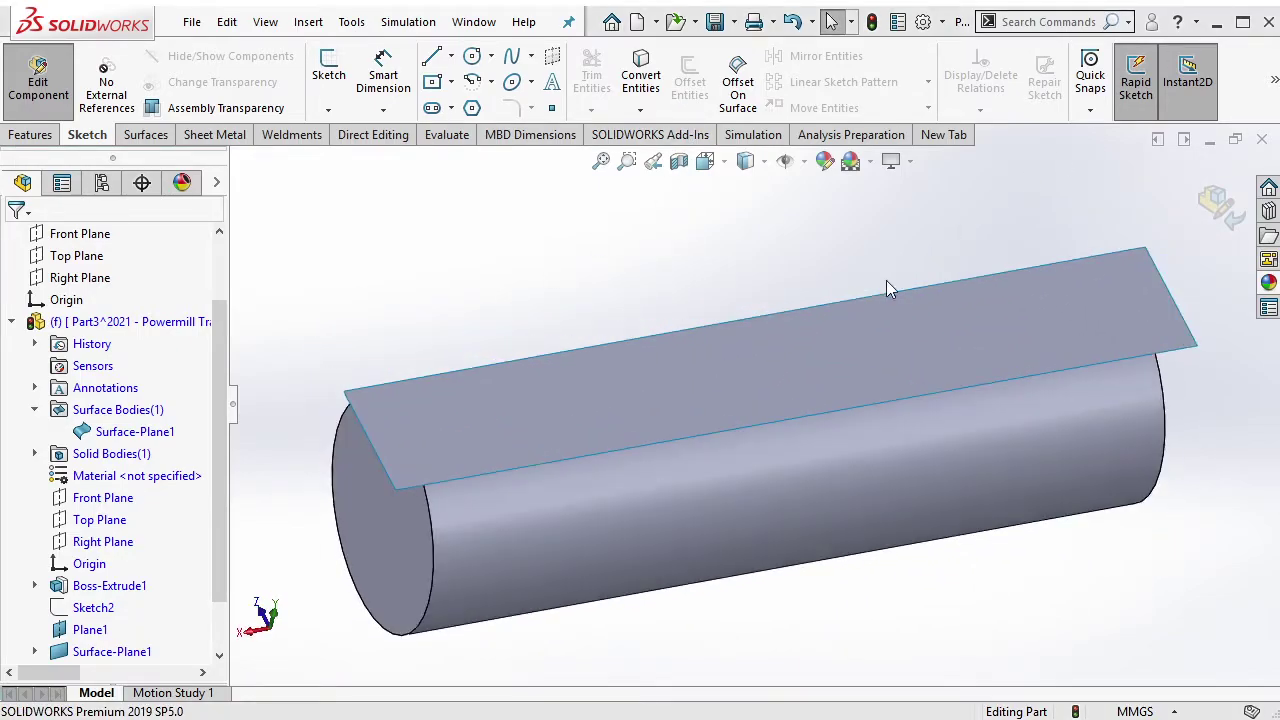
pyautogui.click(811, 307)
# Draw a line along Surface-Plane1's top edge, exit the sketch, and hide the surface.
pyautogui.click(591, 257)
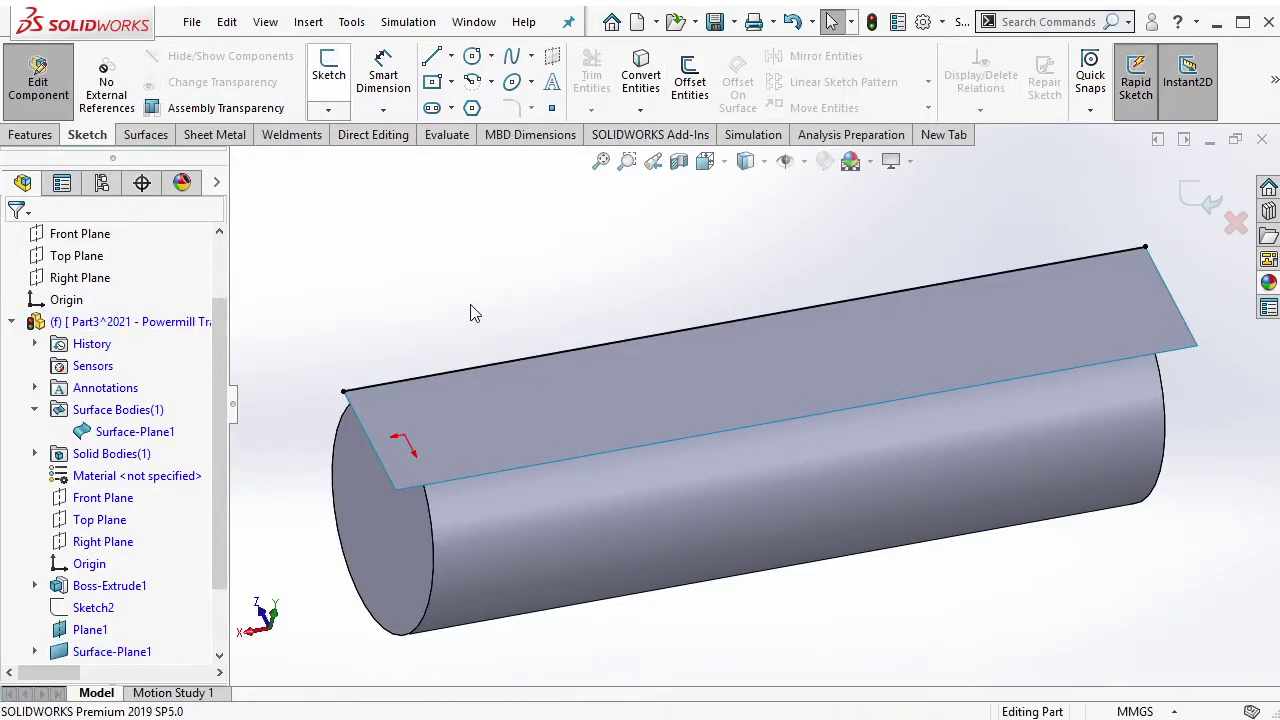
pyautogui.click(135, 431)
pyautogui.click(720, 324)
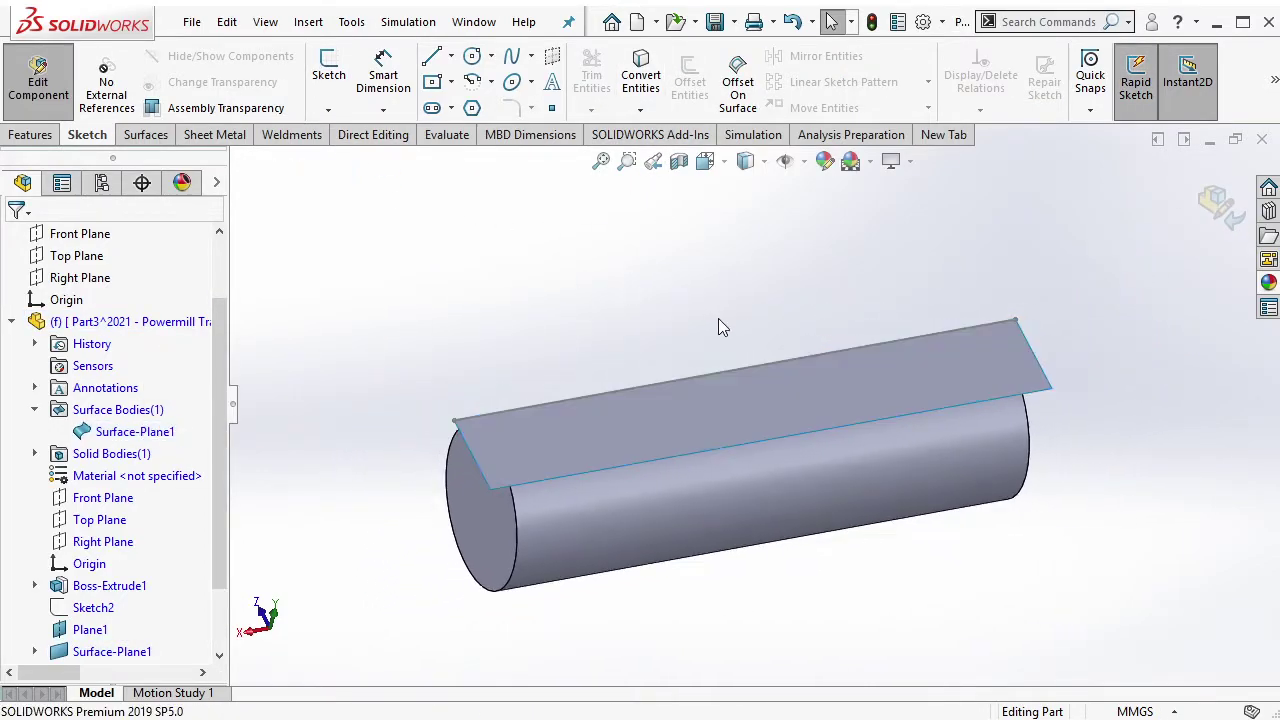
pyautogui.click(178, 431)
pyautogui.click(163, 363)
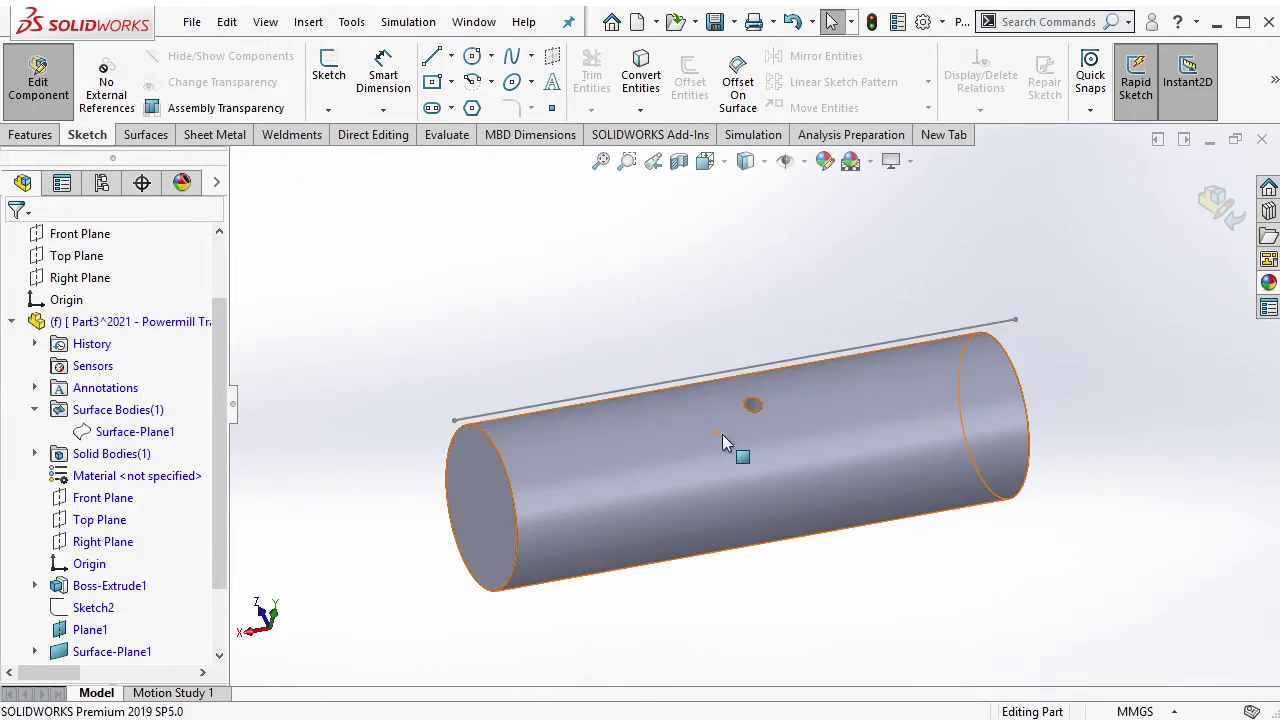
pyautogui.scroll(-2, 781, 390)
# Start a linear pattern of the M8x1.25 tapped hole along the sketch line at 20 mm spacing.
pyautogui.click(34, 136)
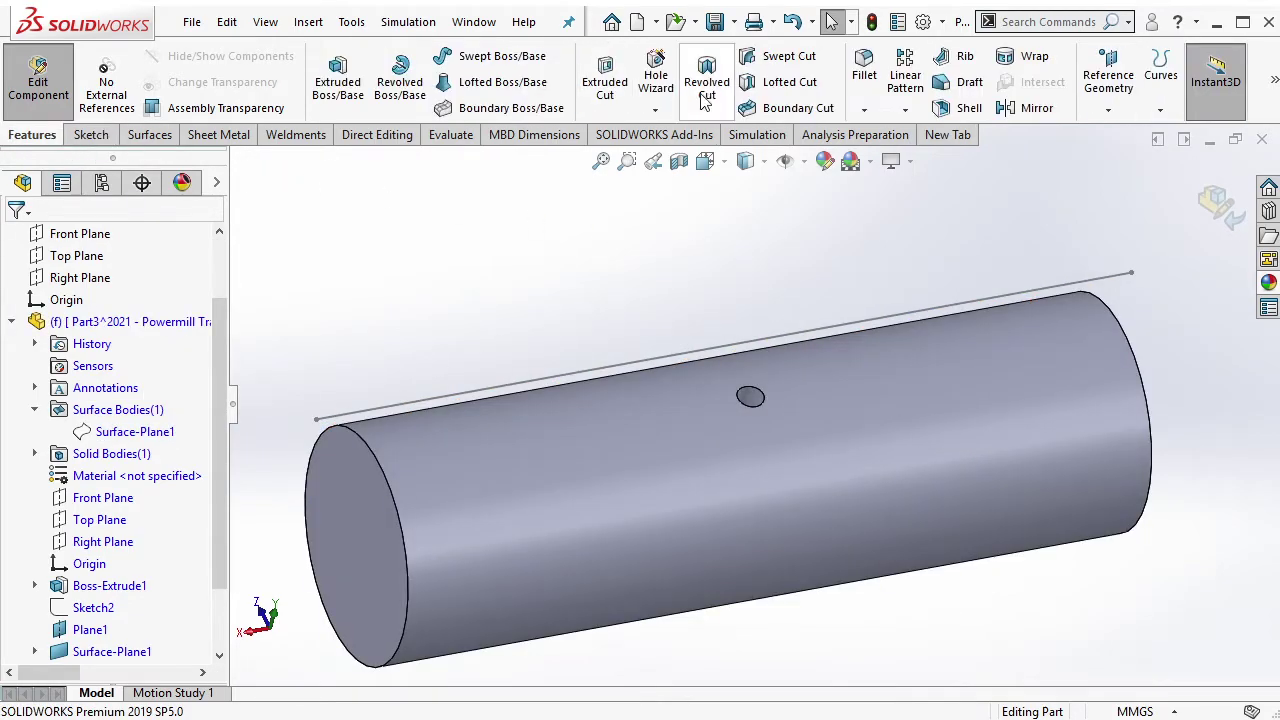
pyautogui.click(903, 68)
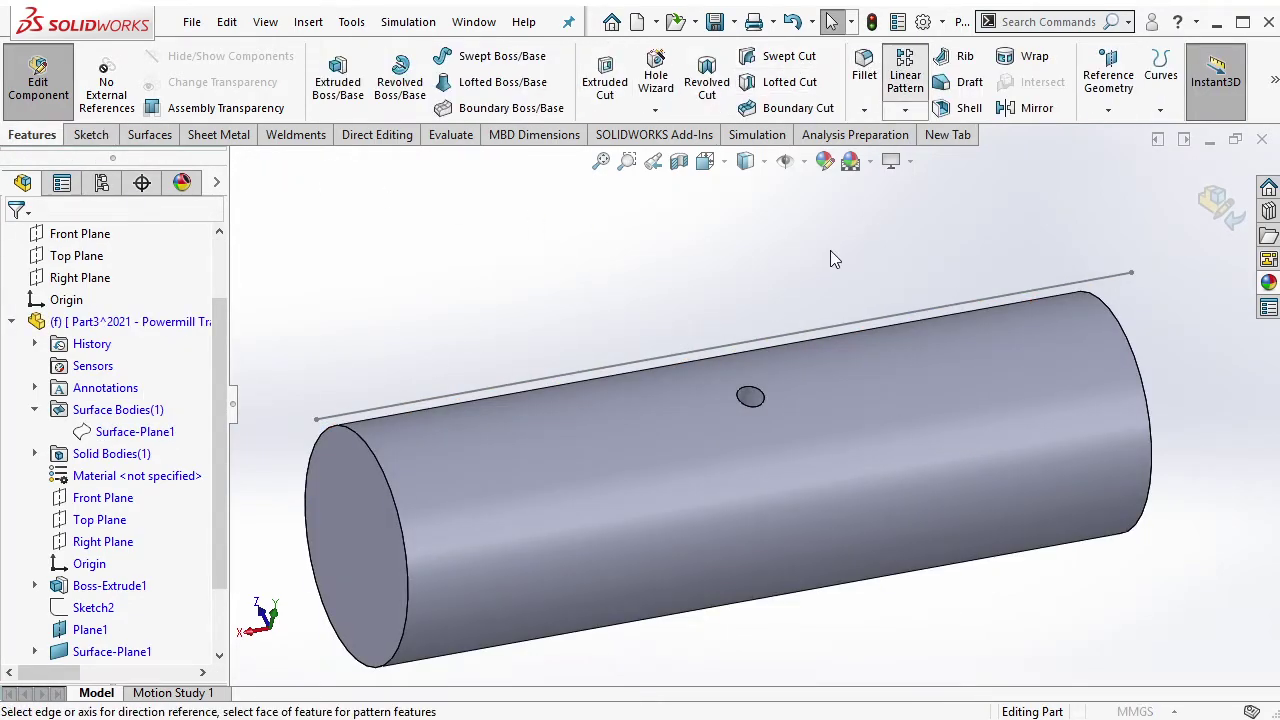
pyautogui.click(637, 366)
pyautogui.click(100, 667)
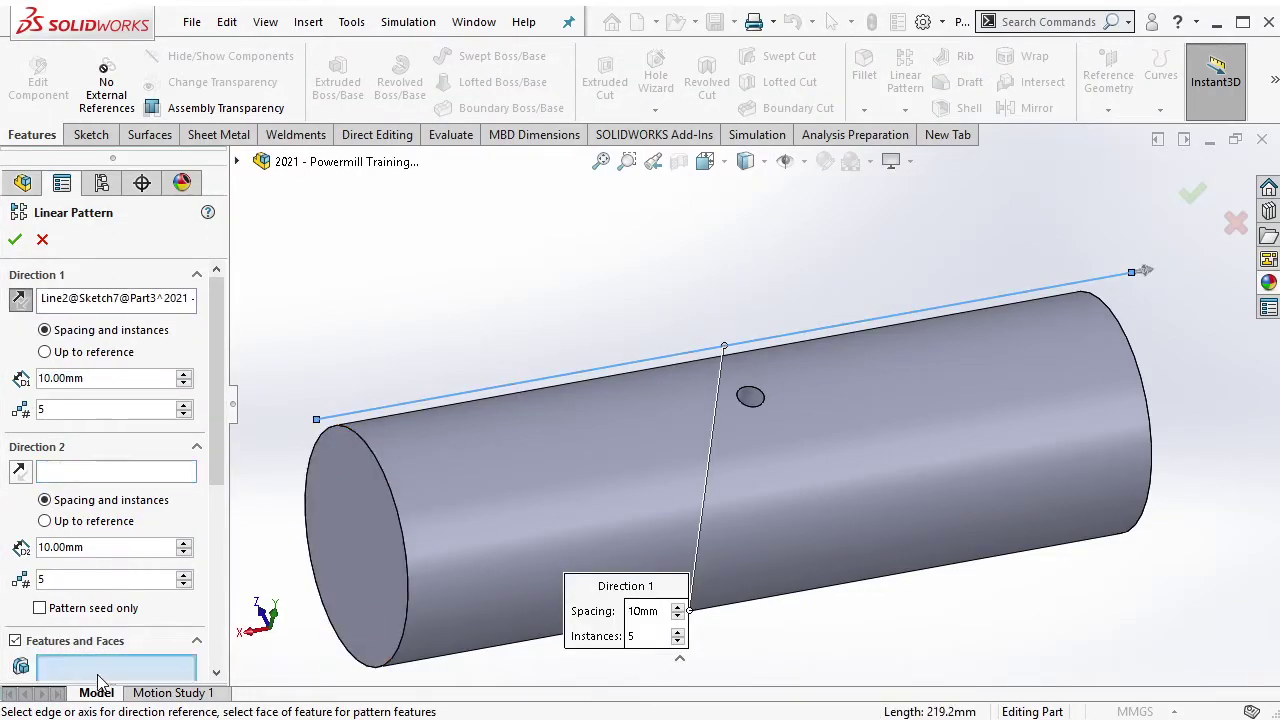
pyautogui.click(760, 399)
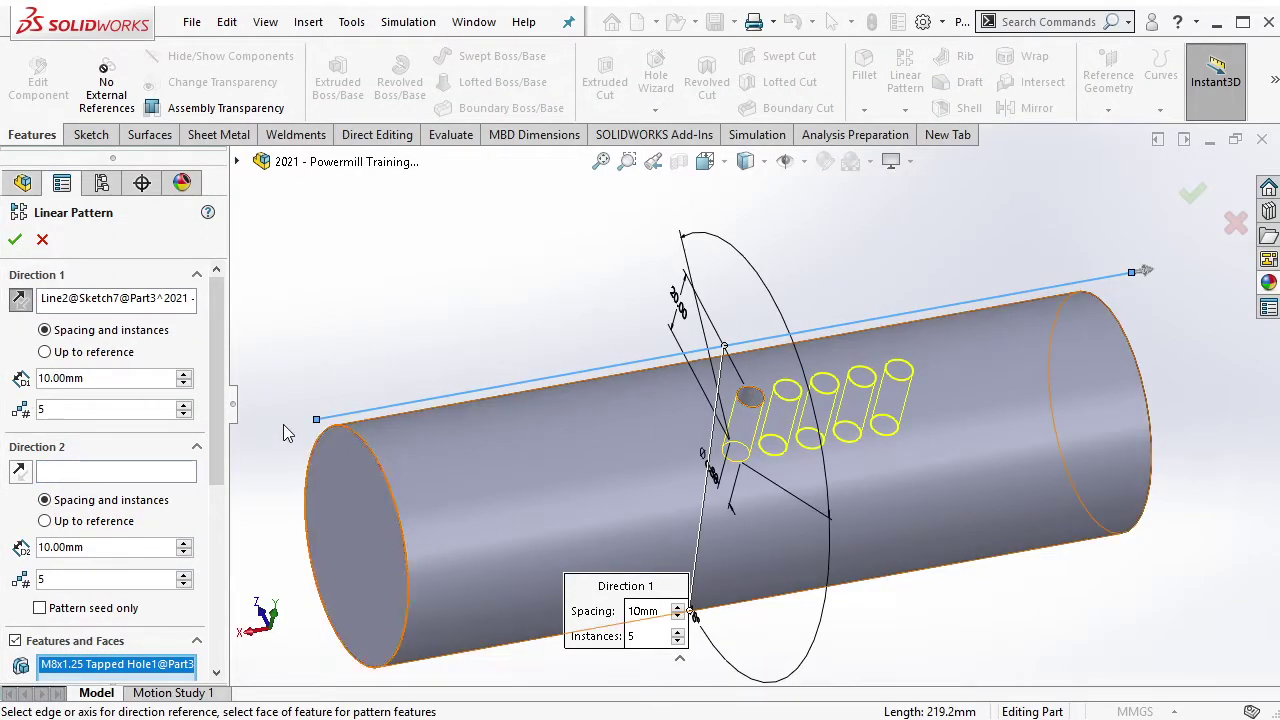
pyautogui.click(185, 374)
pyautogui.write('4')
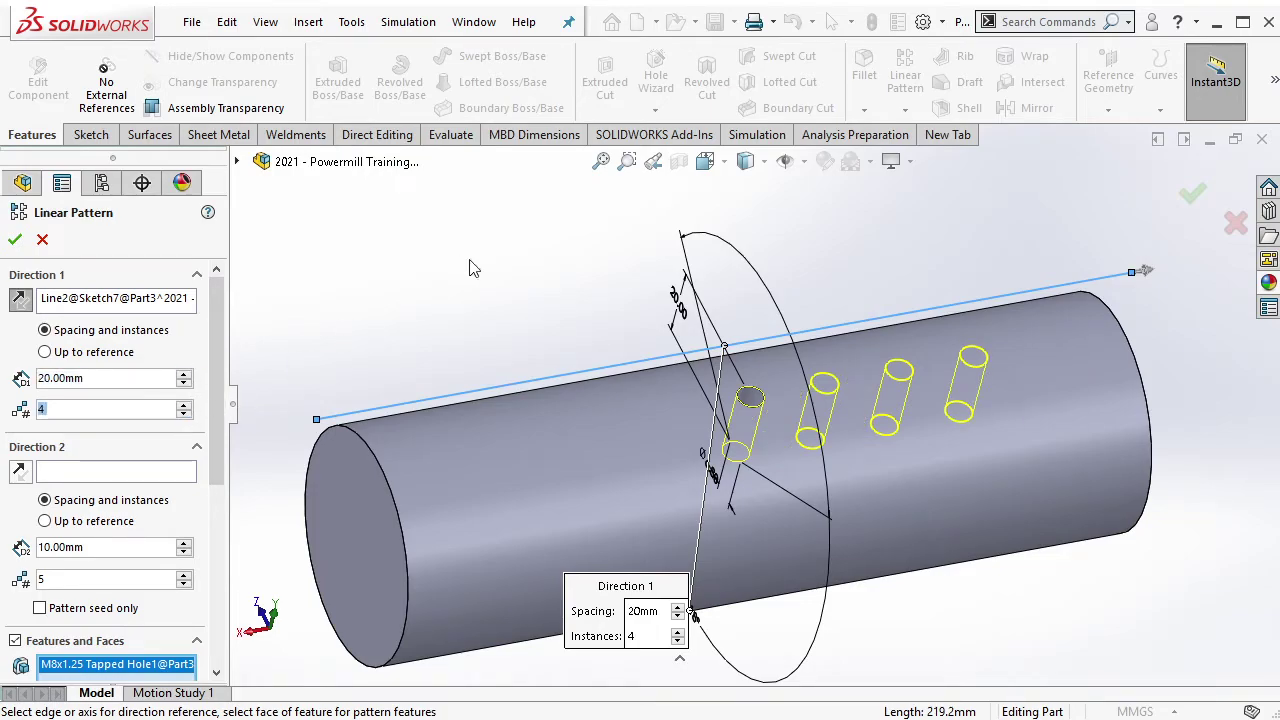
# Add a reversed second direction on the same line at 20 mm, patterning the seed only.
pyautogui.moveTo(472, 268); pyautogui.dragTo(500, 286, button='middle')
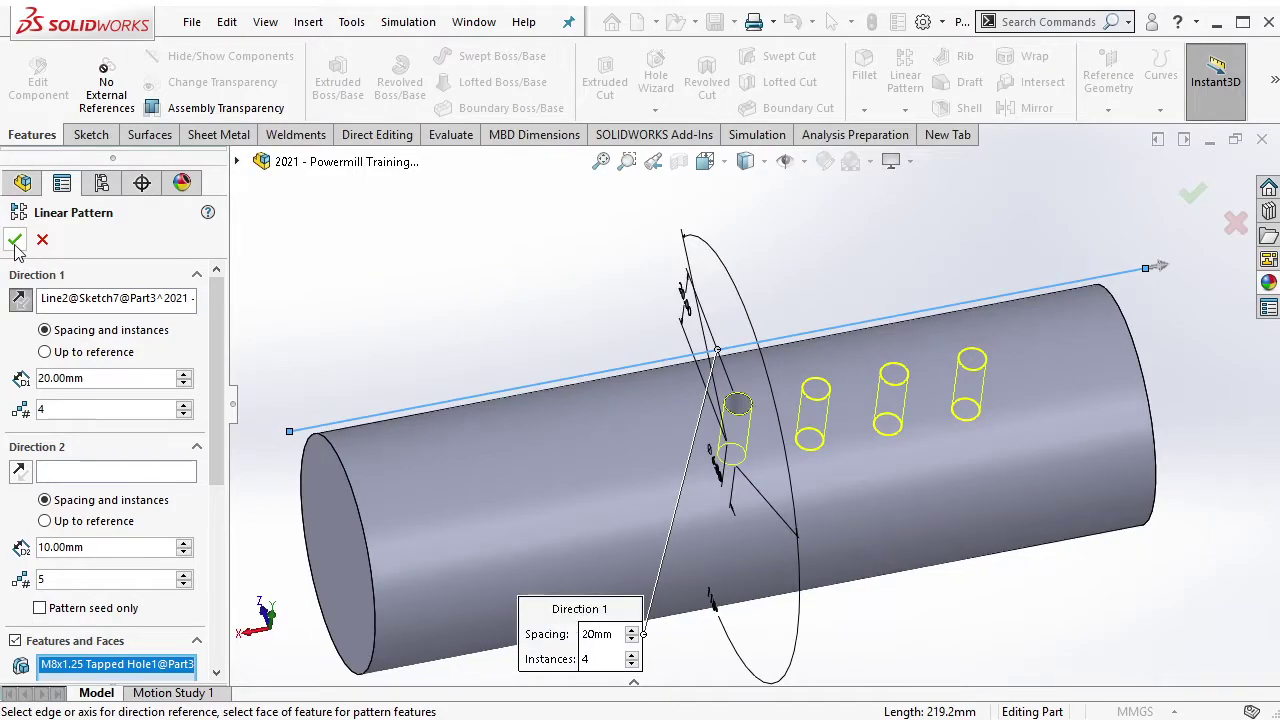
pyautogui.click(390, 416)
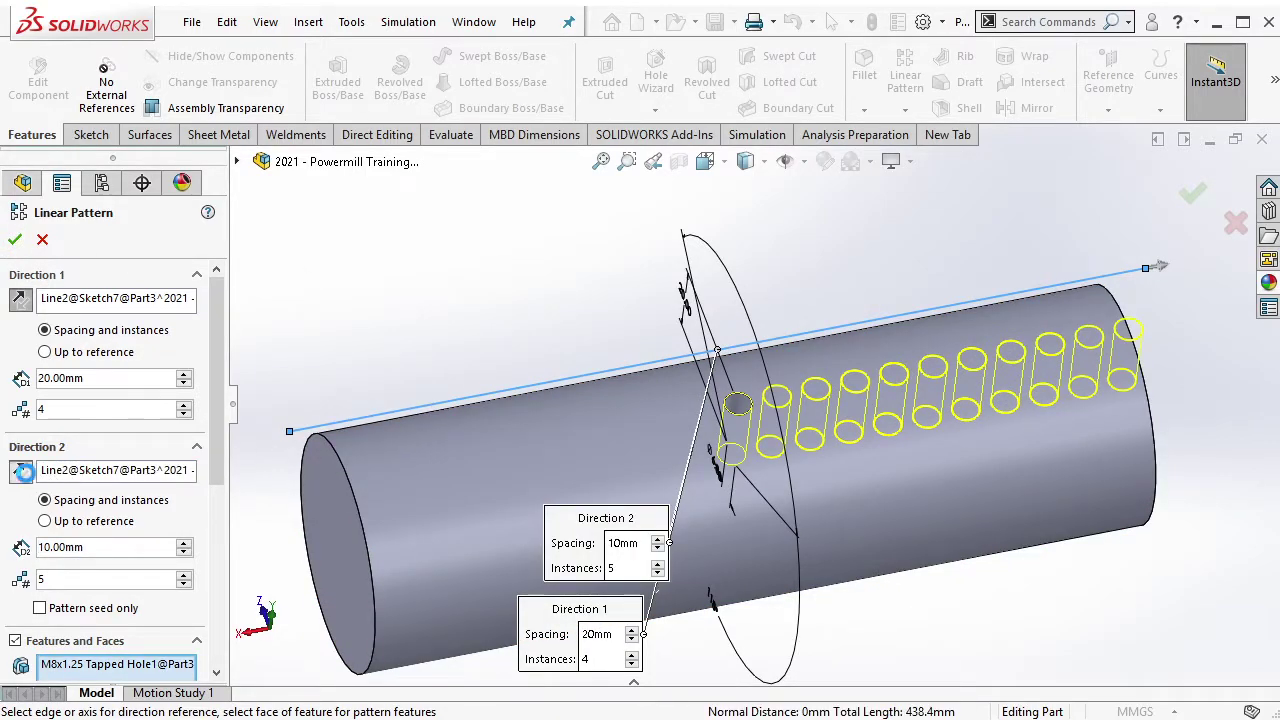
pyautogui.click(21, 470)
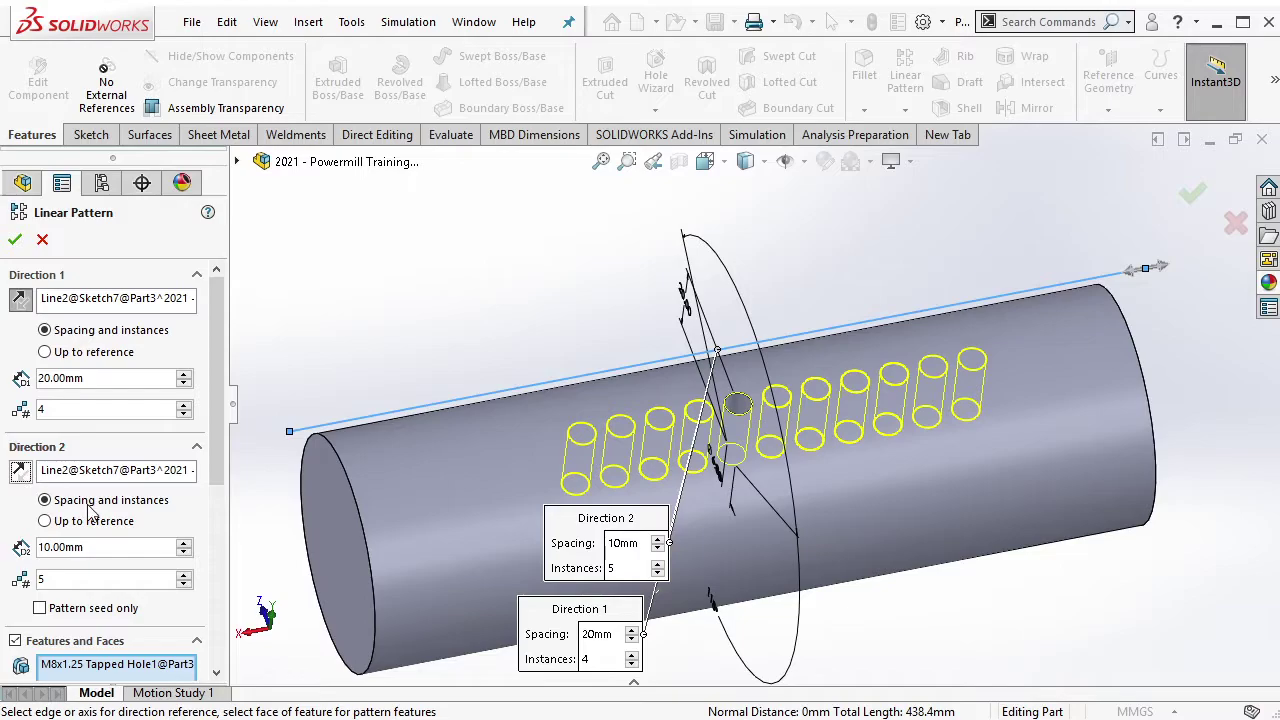
pyautogui.click(185, 543)
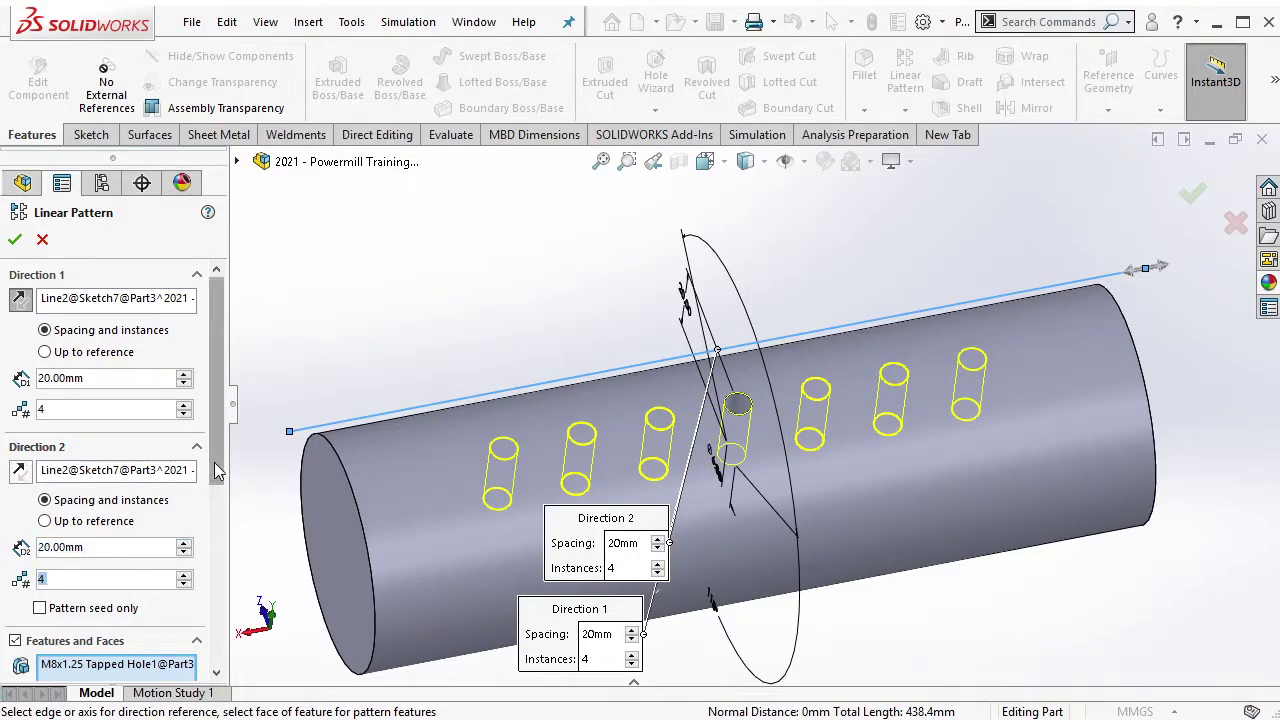
pyautogui.scroll(-3, 214, 490)
pyautogui.click(122, 463)
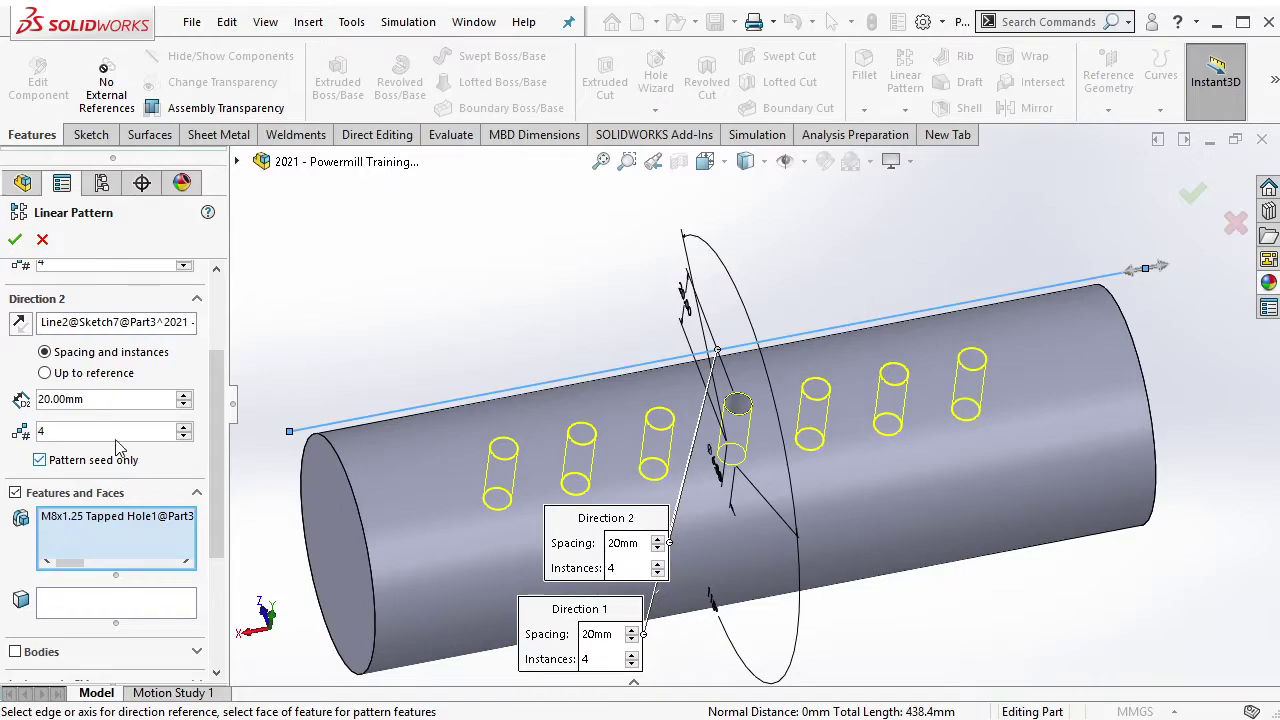
pyautogui.click(15, 241)
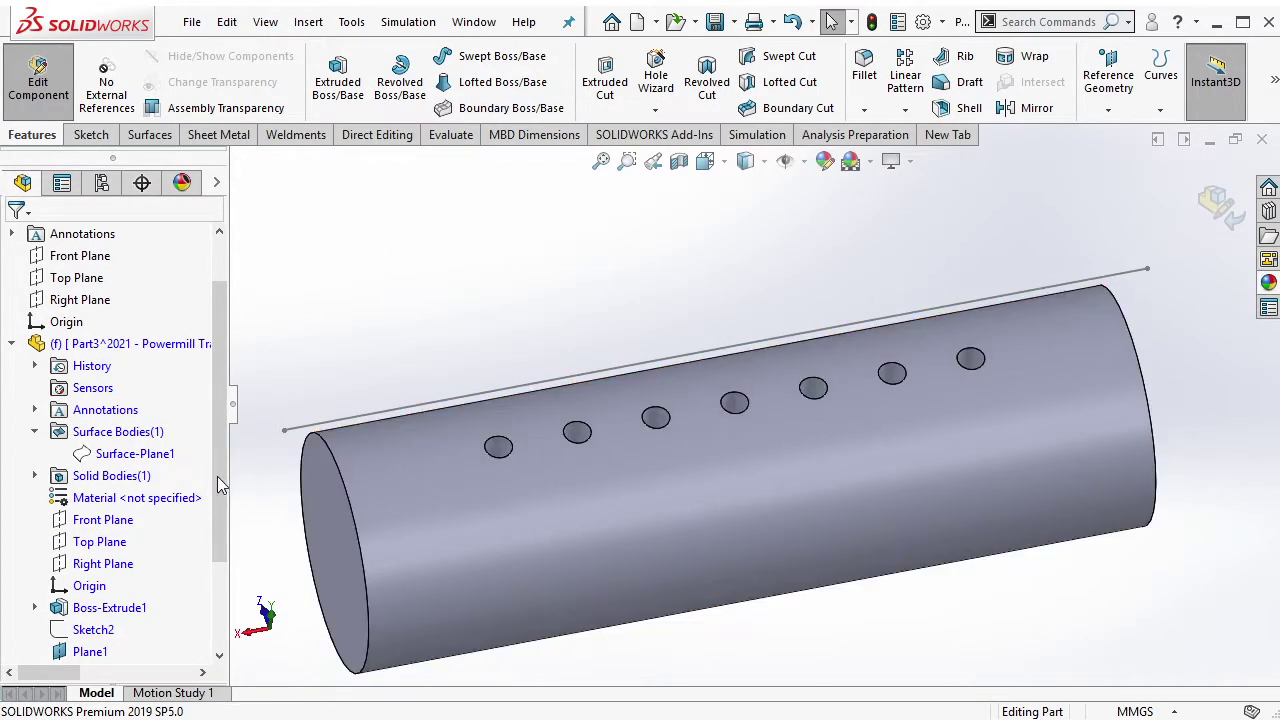
# Show Surface-Plane1, sketch on it and convert its edges into the sketch.
pyautogui.click(150, 455)
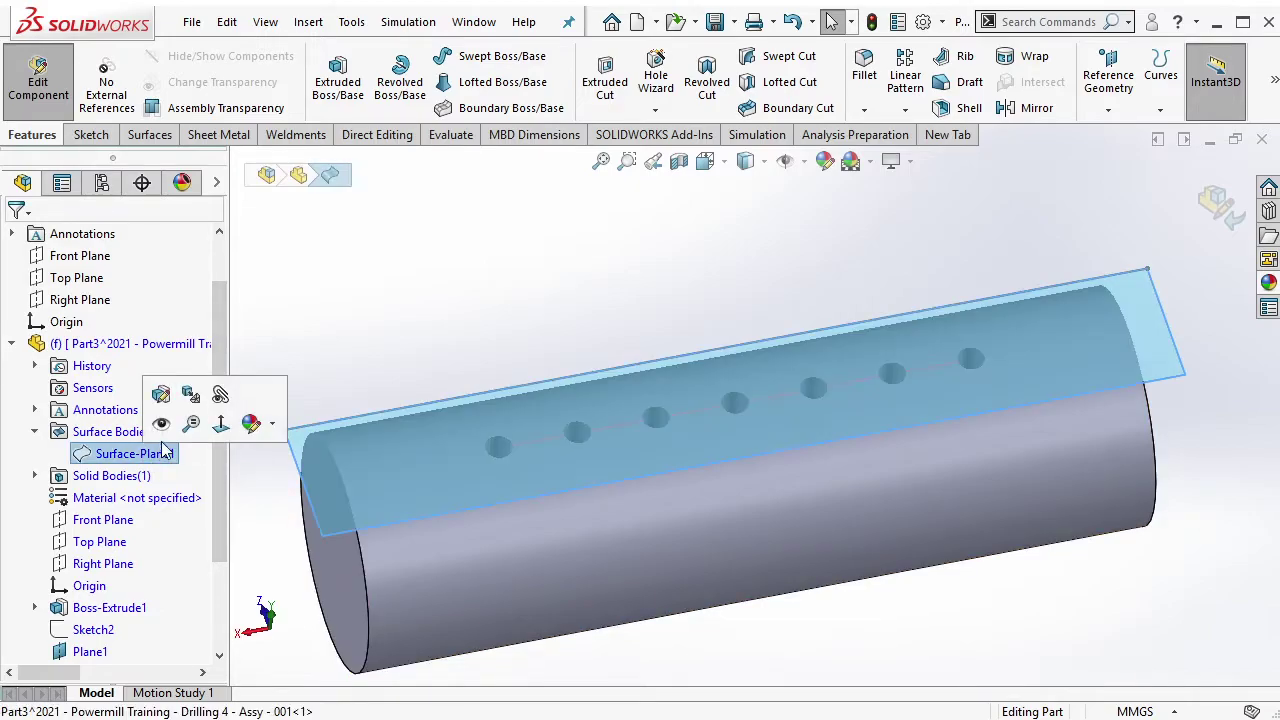
pyautogui.click(161, 394)
pyautogui.moveTo(777, 294); pyautogui.dragTo(713, 384, button='middle')
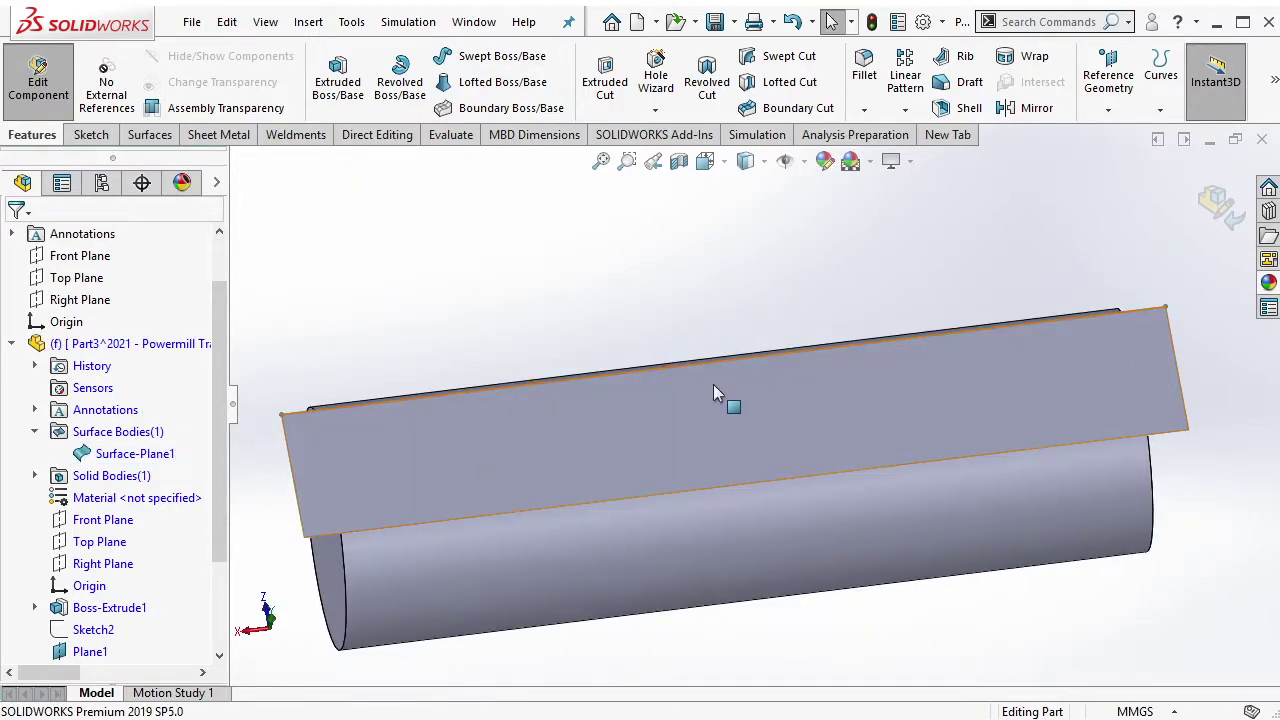
pyautogui.click(698, 399)
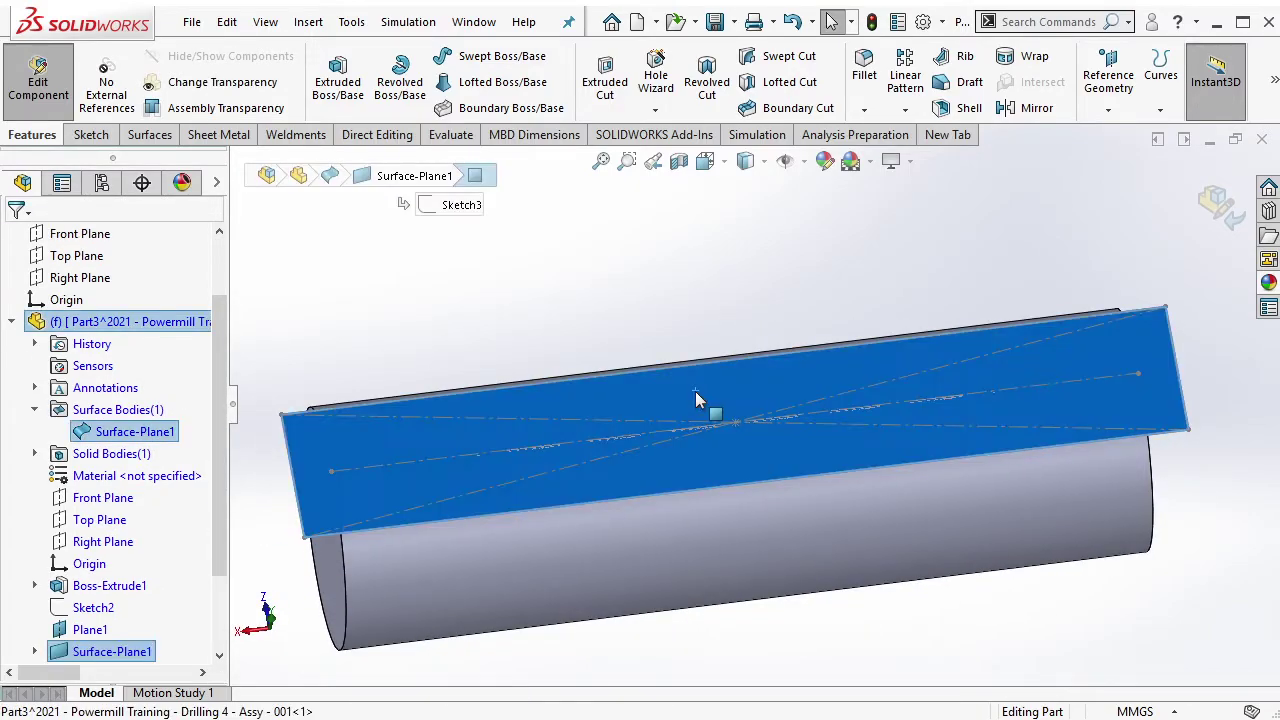
pyautogui.click(88, 134)
pyautogui.click(328, 78)
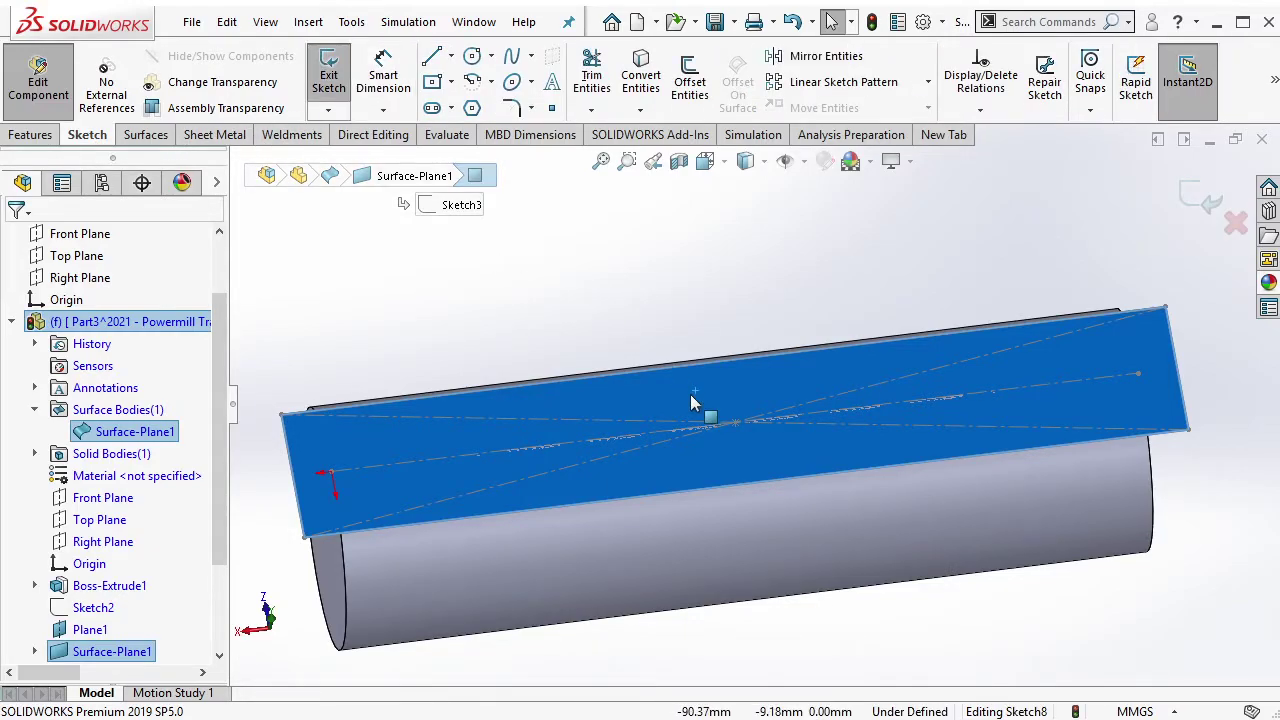
pyautogui.click(641, 82)
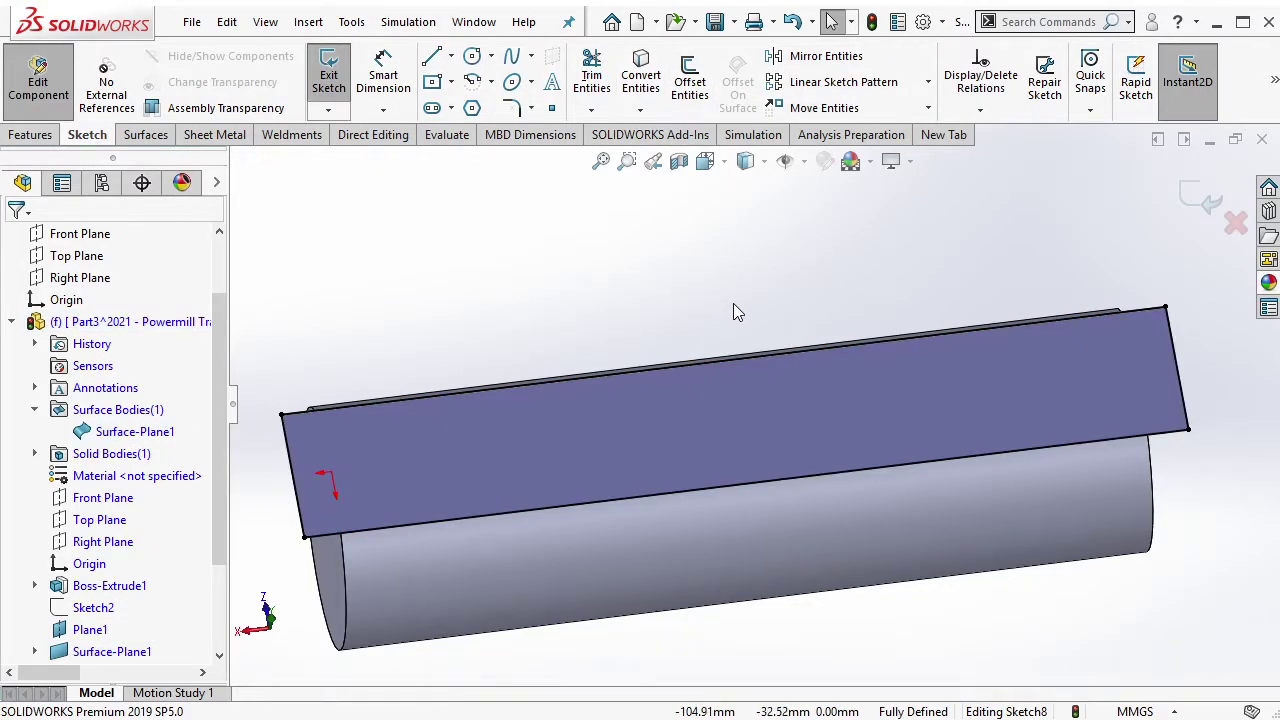
# Draw a centerline across the strip and a center rectangle anchored at its middle.
pyautogui.click(451, 56)
pyautogui.click(475, 105)
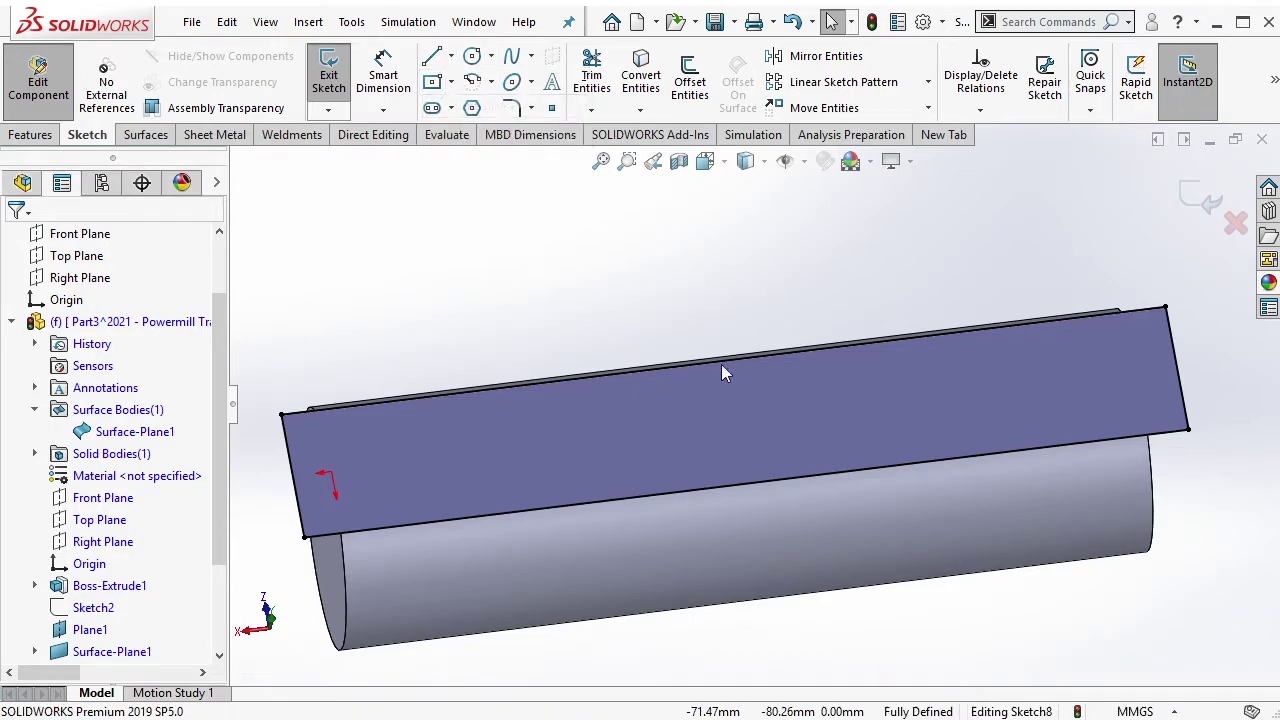
pyautogui.moveTo(723, 358); pyautogui.dragTo(745, 484)
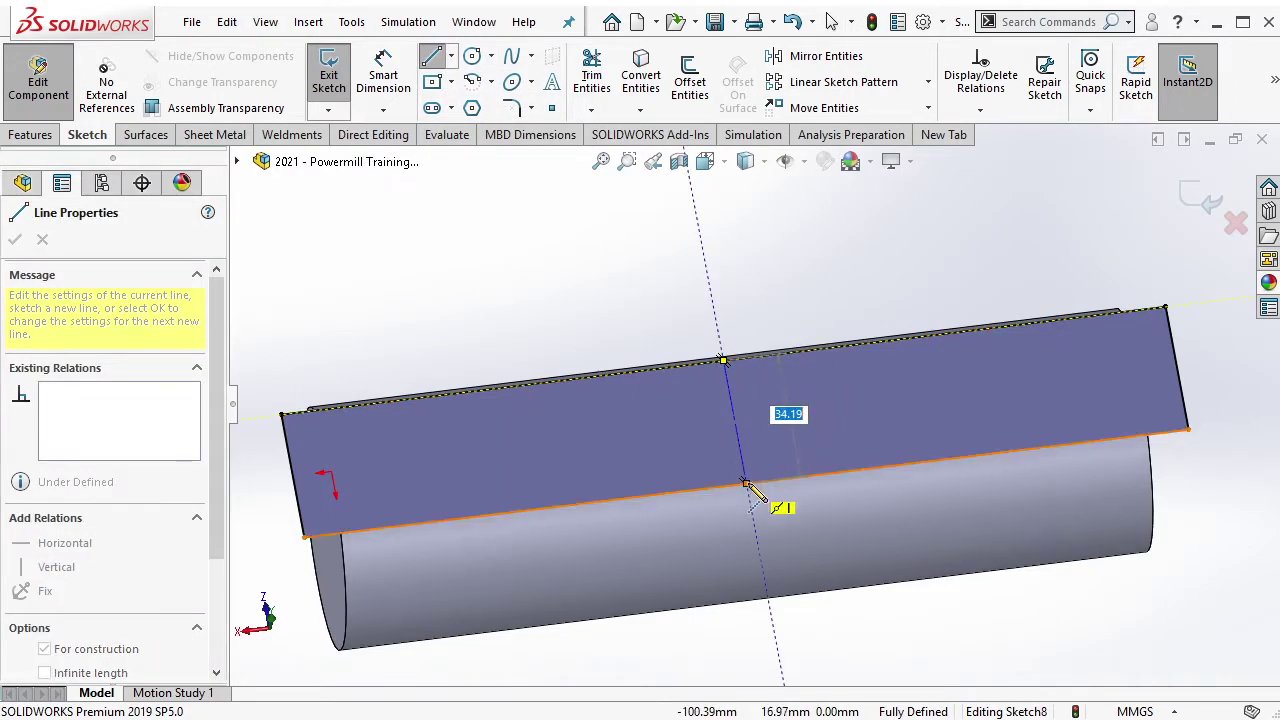
pyautogui.press('Escape')
pyautogui.click(433, 82)
pyautogui.click(736, 421)
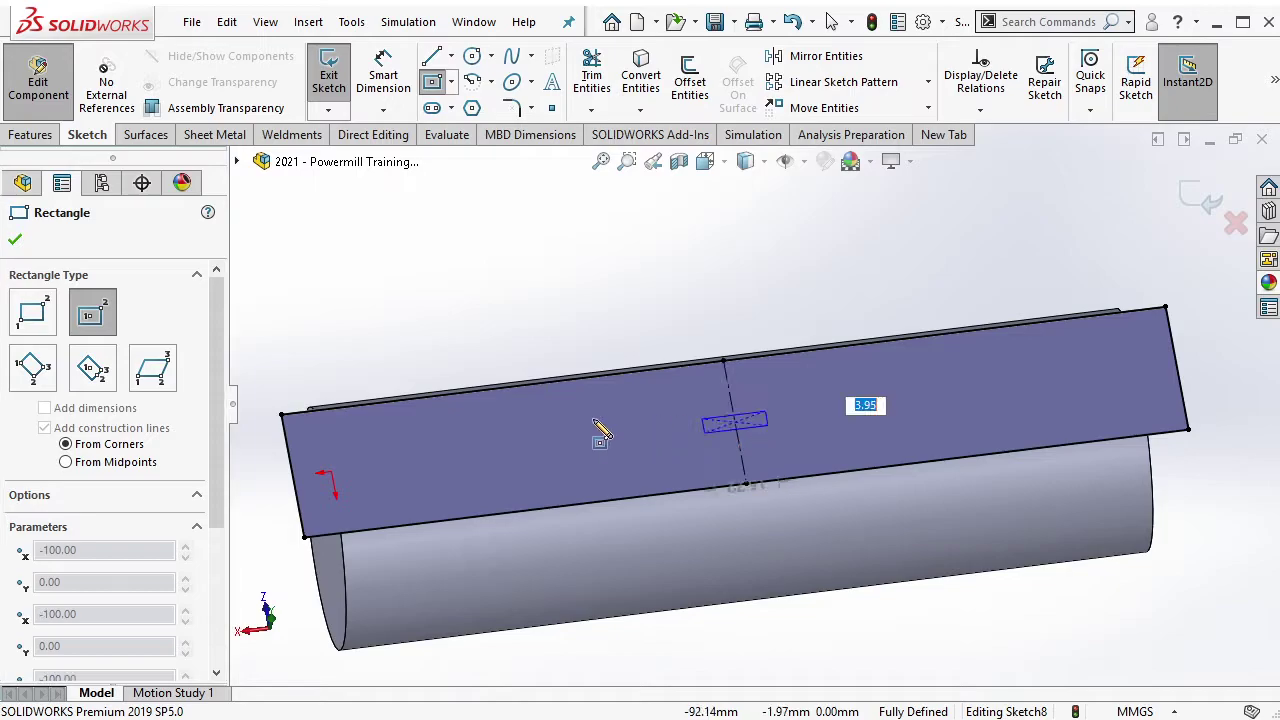
pyautogui.click(377, 404)
pyautogui.press('Escape')
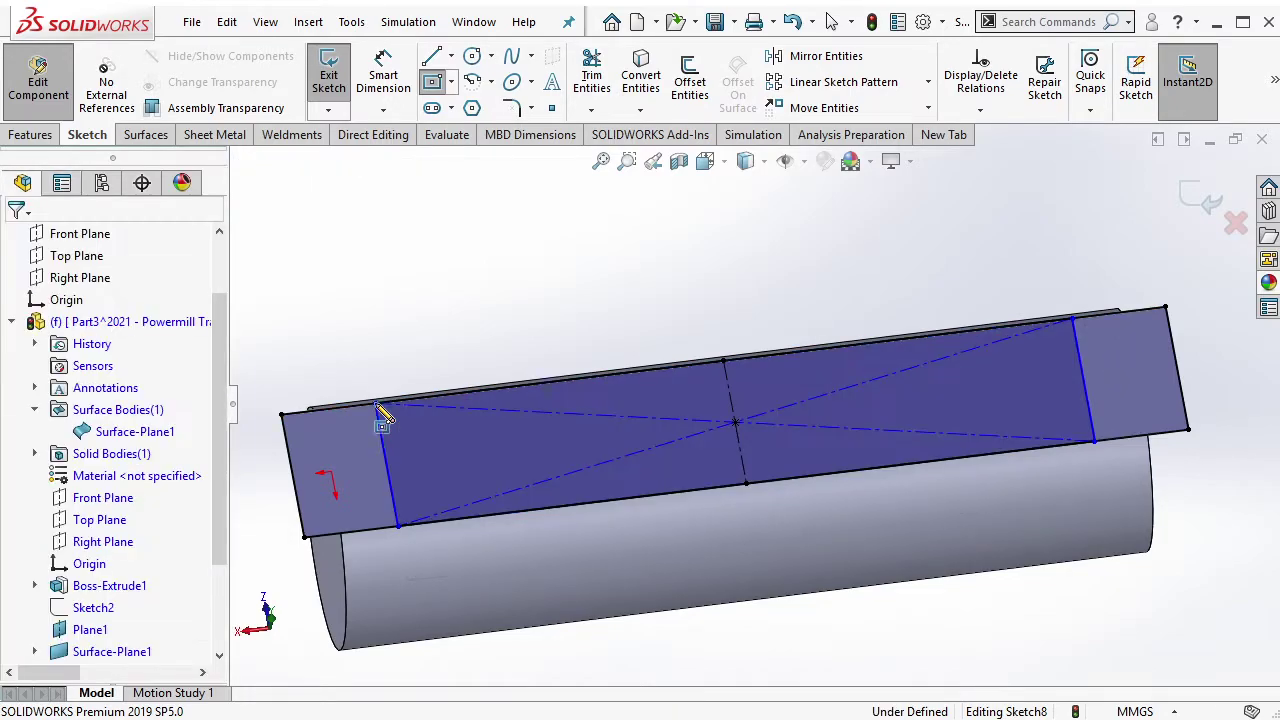
# Add sketch points at the midpoints of the rectangle's left and right edges.
pyautogui.click(551, 108)
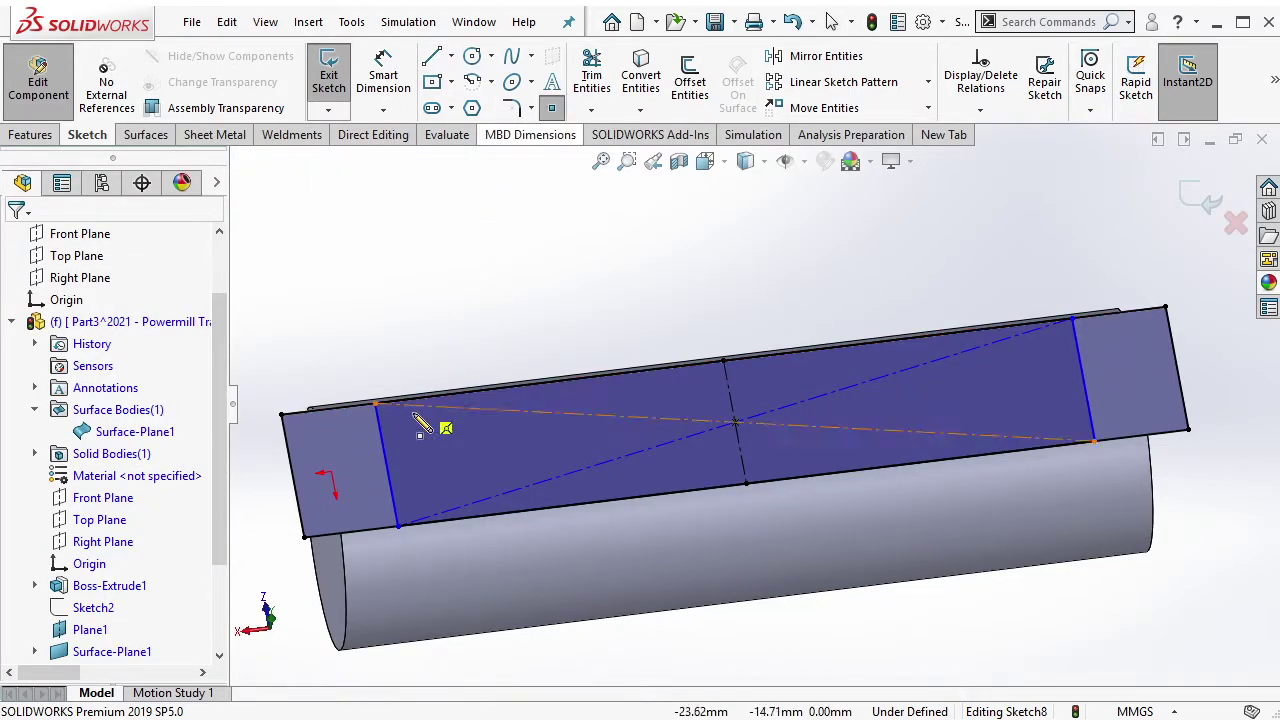
pyautogui.click(385, 464)
pyautogui.click(1083, 379)
pyautogui.press('Escape')
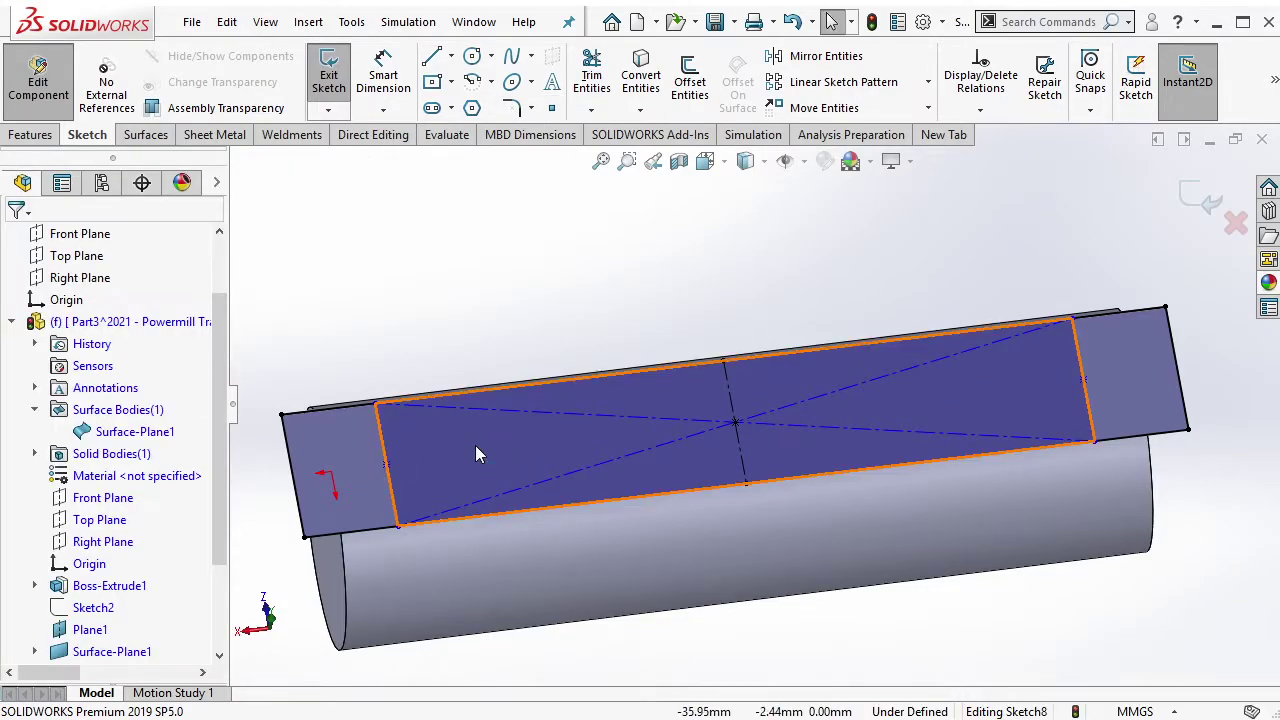
# Dimension the rectangle's left edge 10 mm from the cylinder's end and exit the sketch.
pyautogui.click(383, 78)
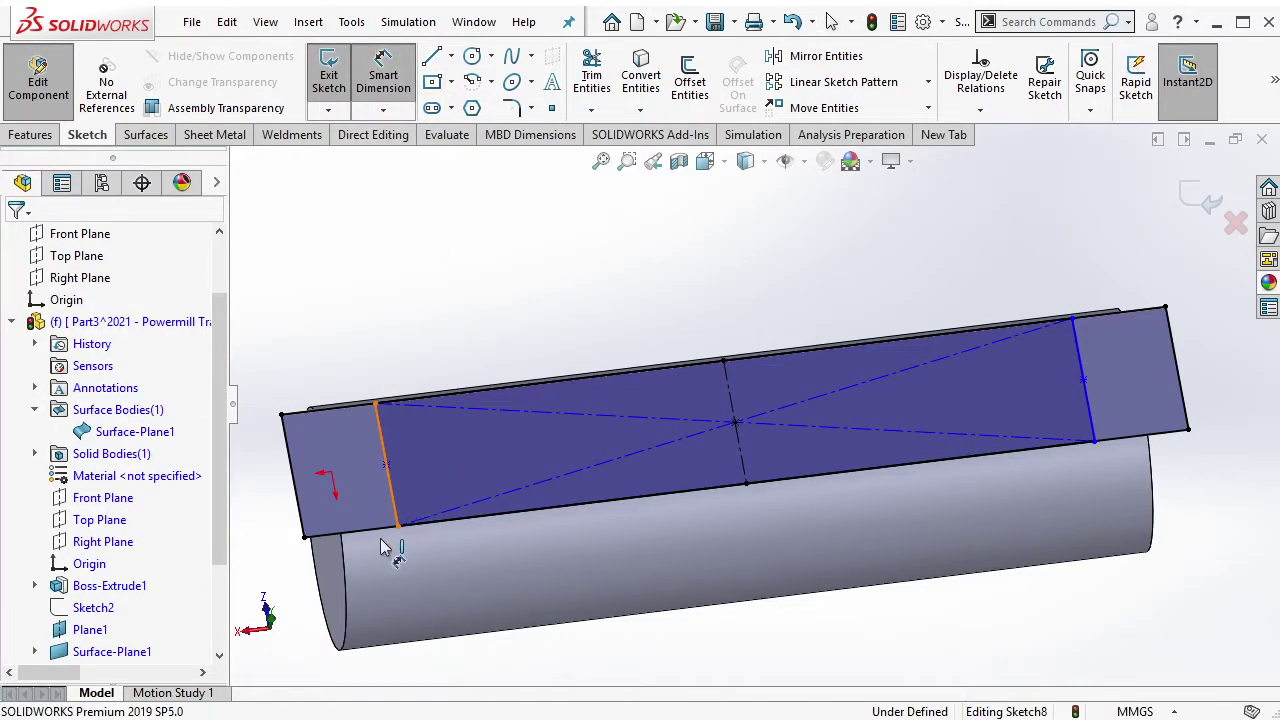
pyautogui.click(381, 540)
pyautogui.click(343, 571)
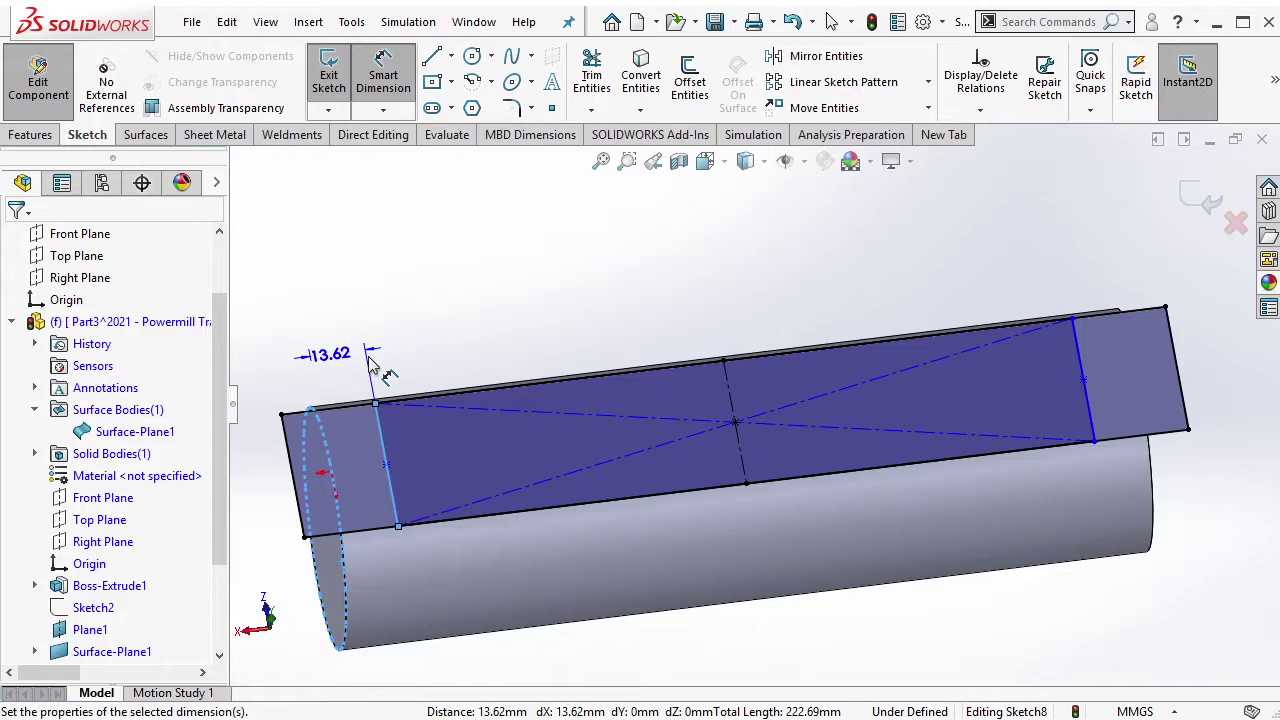
pyautogui.click(371, 362)
pyautogui.write('10')
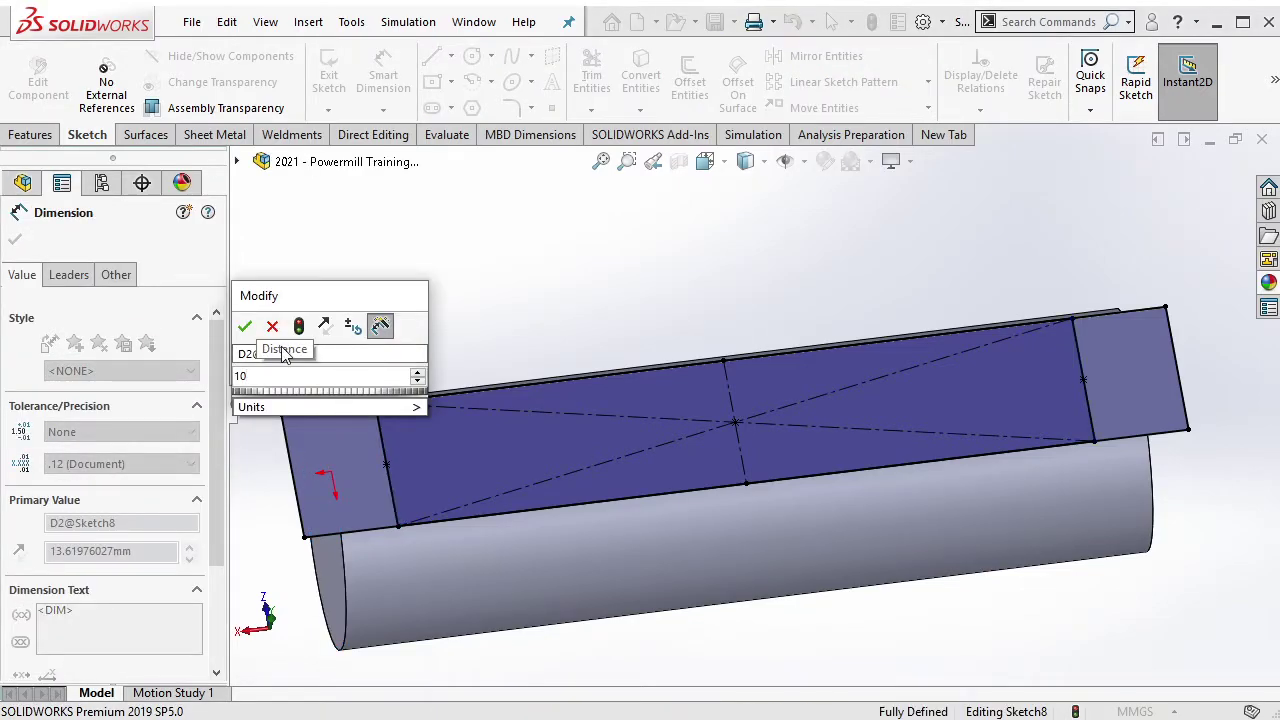
pyautogui.click(244, 326)
pyautogui.press('Escape')
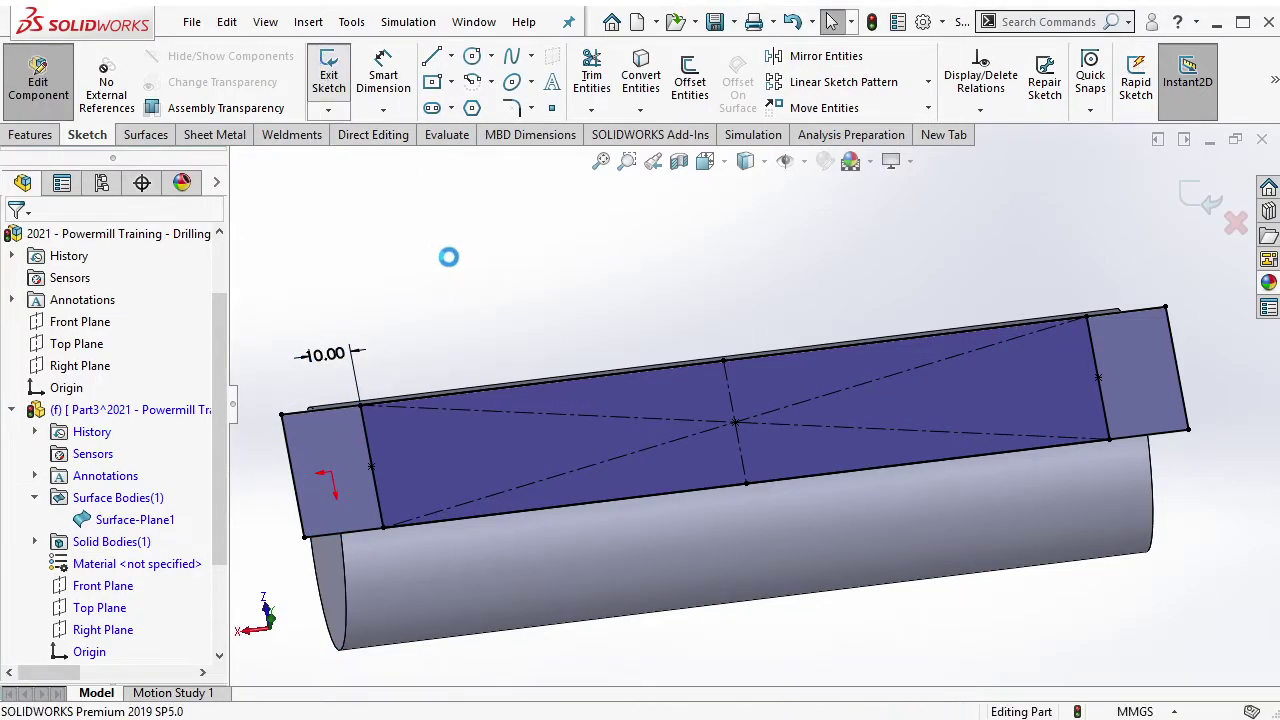
pyautogui.click(328, 75)
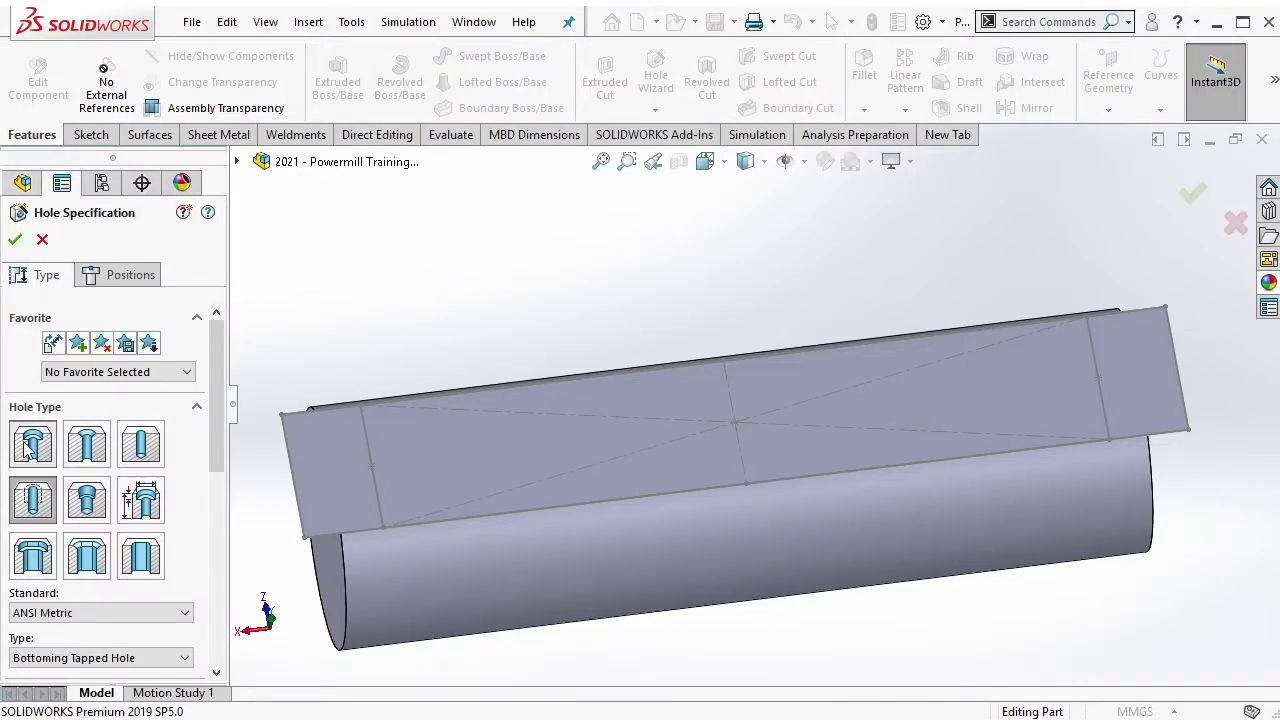
# Choose a counterbore hole and place it at both rectangle end points.
pyautogui.click(28, 448)
pyautogui.click(118, 276)
pyautogui.click(108, 450)
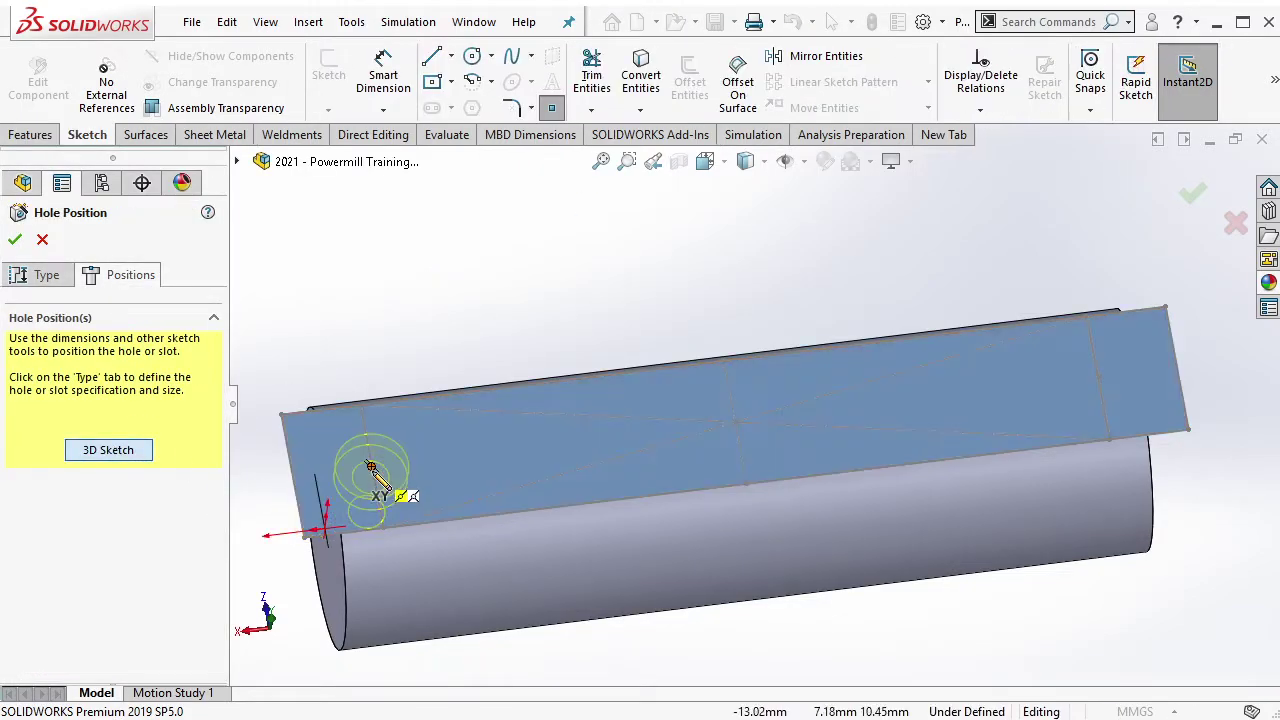
pyautogui.click(371, 467)
pyautogui.click(1098, 386)
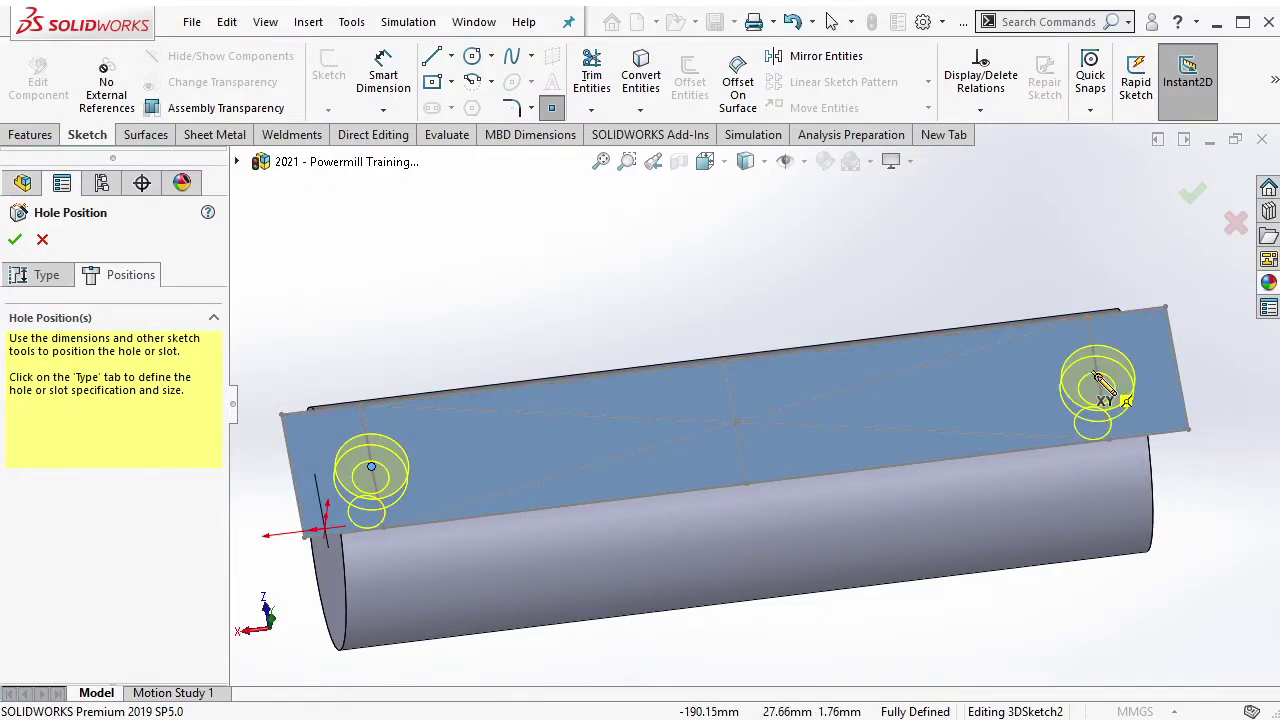
# Keep the ANSI Metric standard and choose the Socket Head Cap Screw fastener type.
pyautogui.click(40, 275)
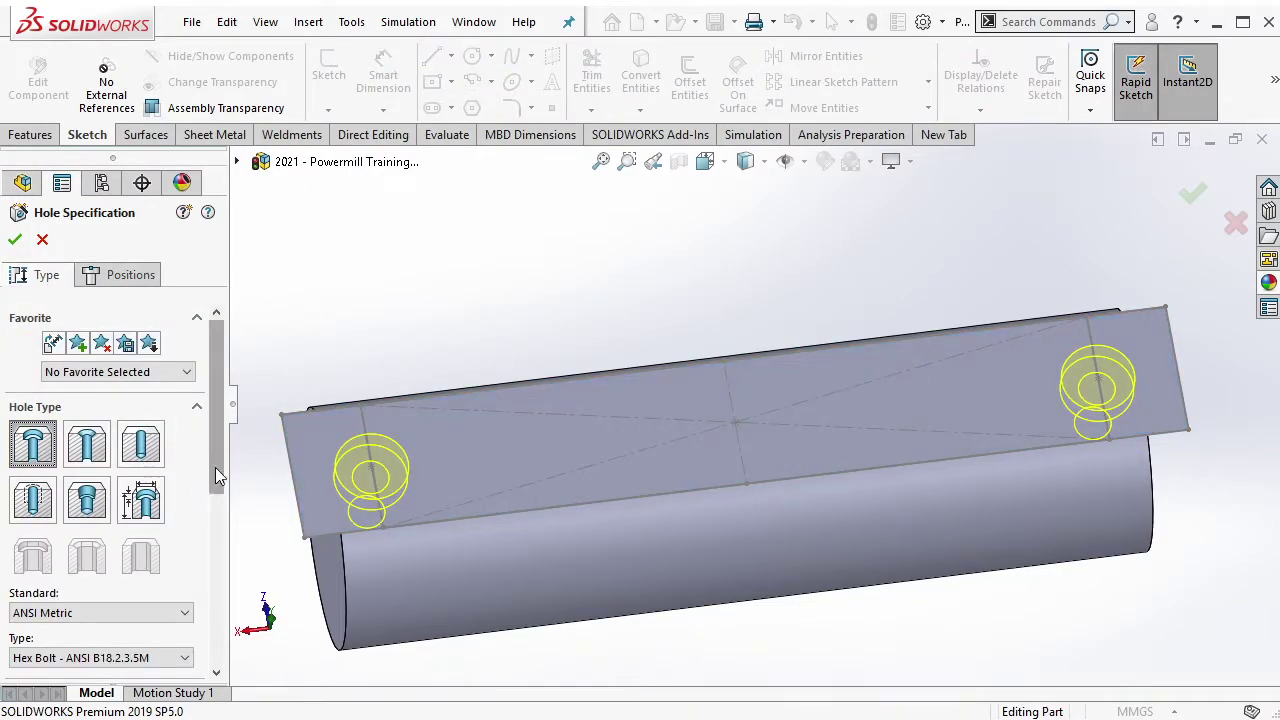
pyautogui.scroll(-3, 218, 476)
pyautogui.click(185, 460)
pyautogui.click(98, 478)
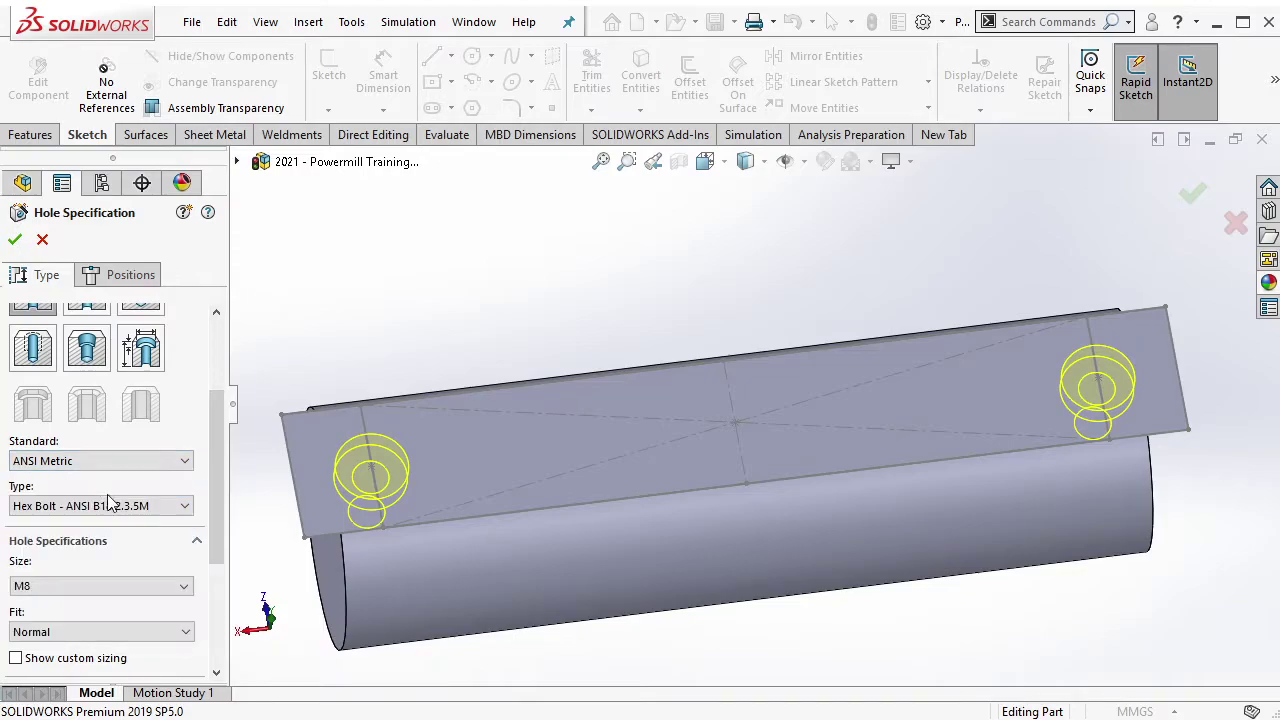
pyautogui.click(110, 505)
pyautogui.click(80, 596)
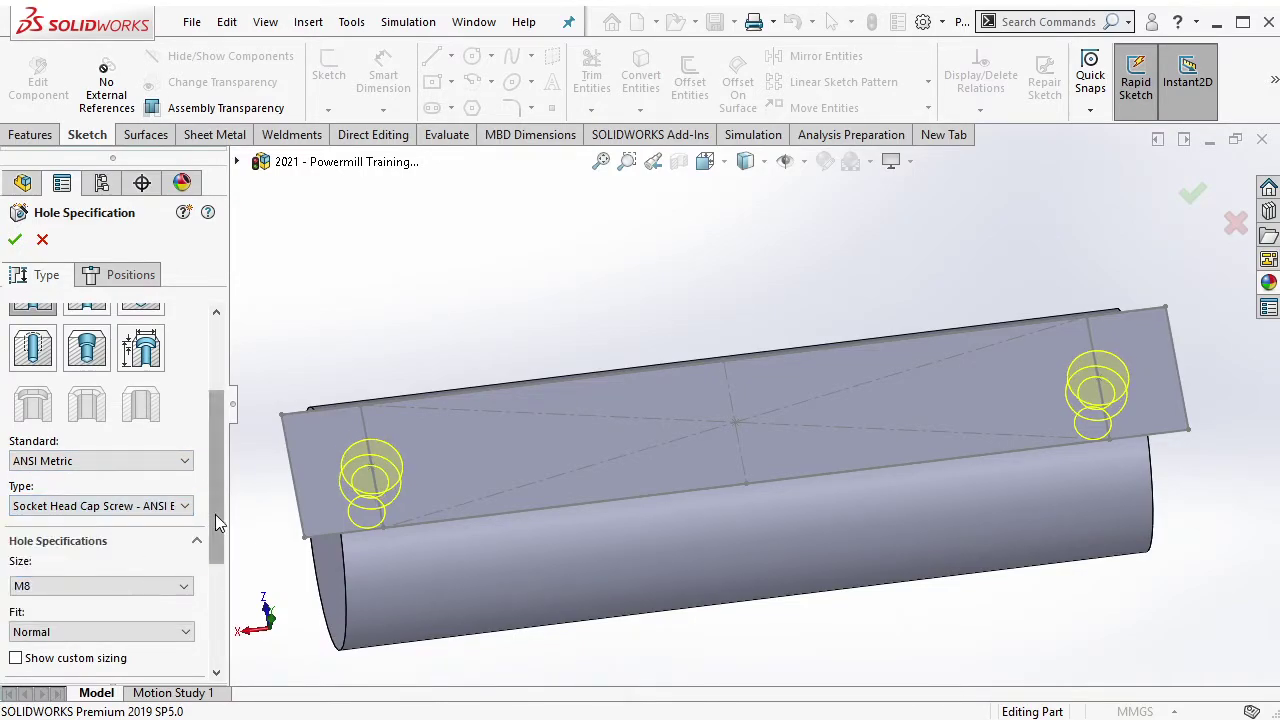
# Make the M8 counterbores Through All with 2 mm head clearance and create them.
pyautogui.scroll(-3, 218, 523)
pyautogui.moveTo(237, 480)
pyautogui.mouseDown(button='middle')
pyautogui.moveTo(480, 314)
pyautogui.moveTo(494, 315)
pyautogui.moveTo(508, 389)
pyautogui.mouseUp(button='middle')
pyautogui.click(160, 586)
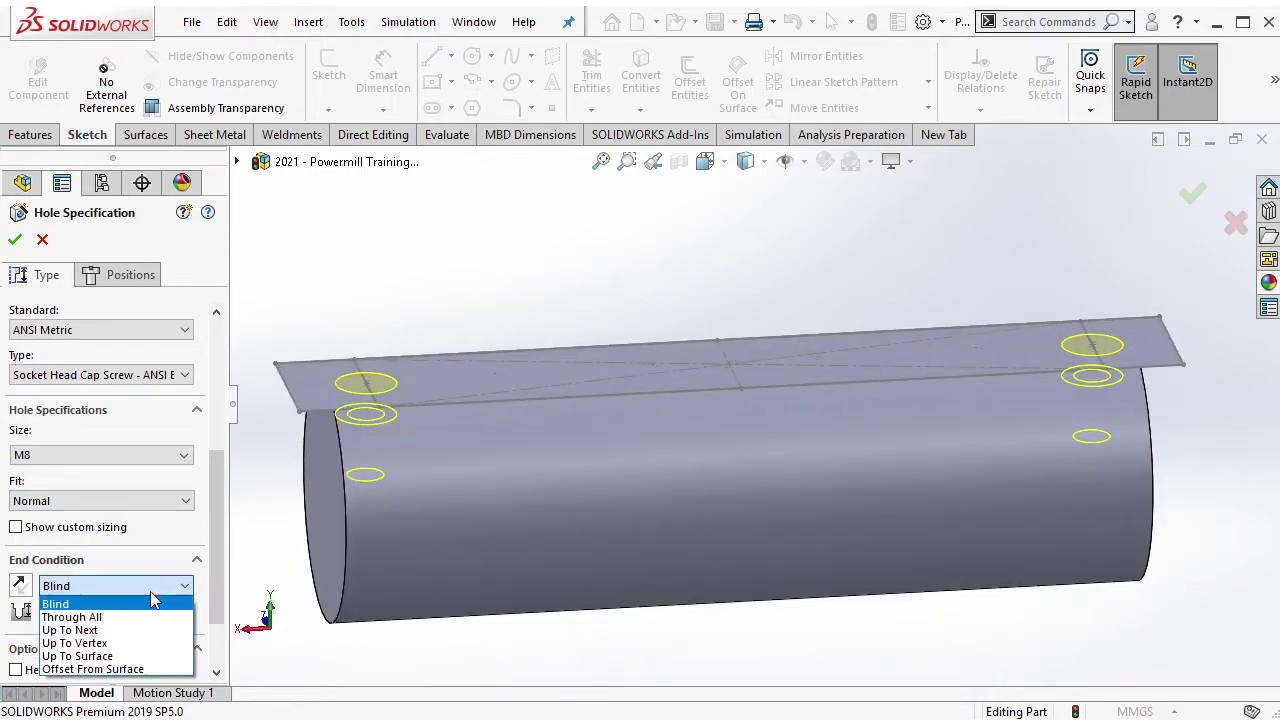
pyautogui.click(152, 617)
pyautogui.moveTo(218, 552); pyautogui.dragTo(218, 617)
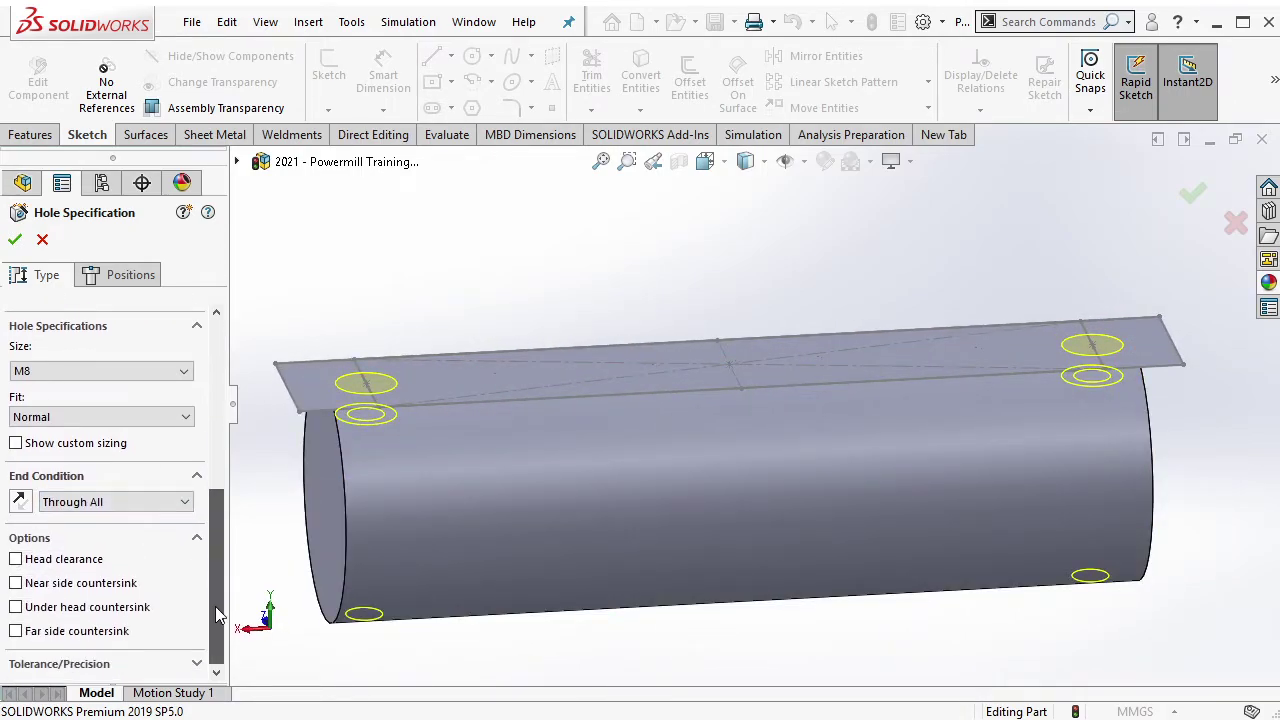
pyautogui.click(64, 559)
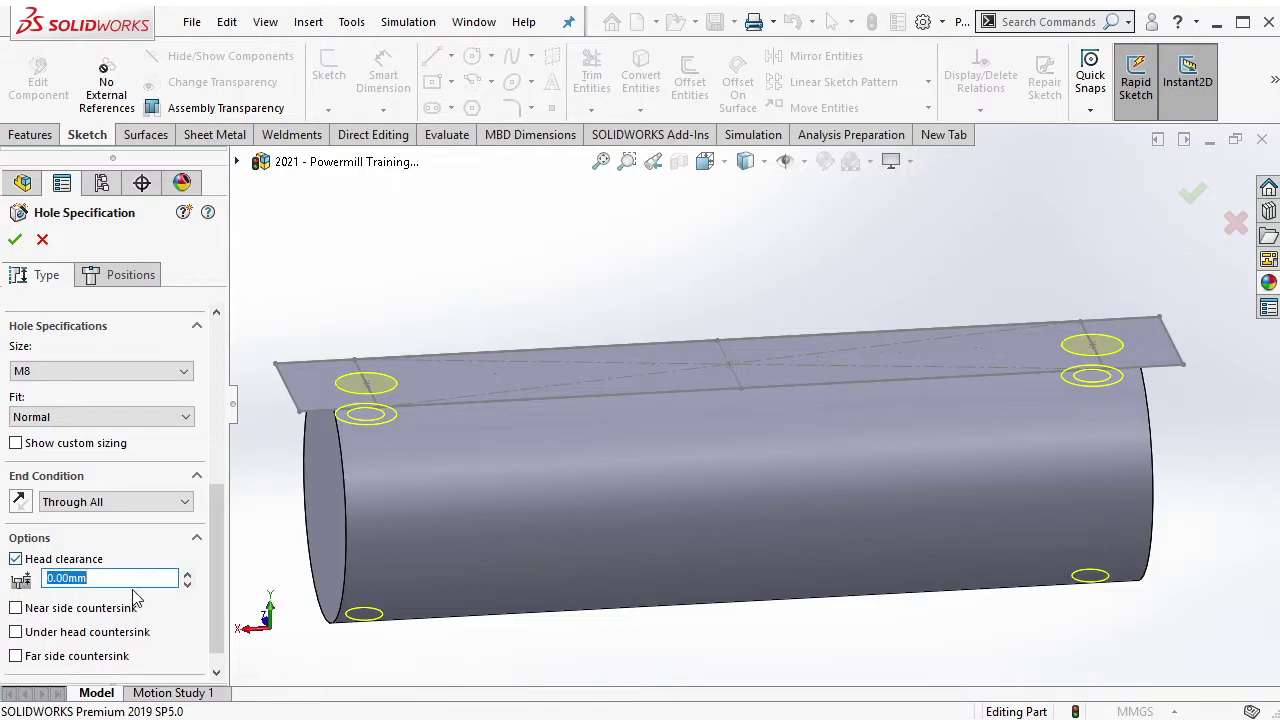
pyautogui.write('2')
pyautogui.press('Return')
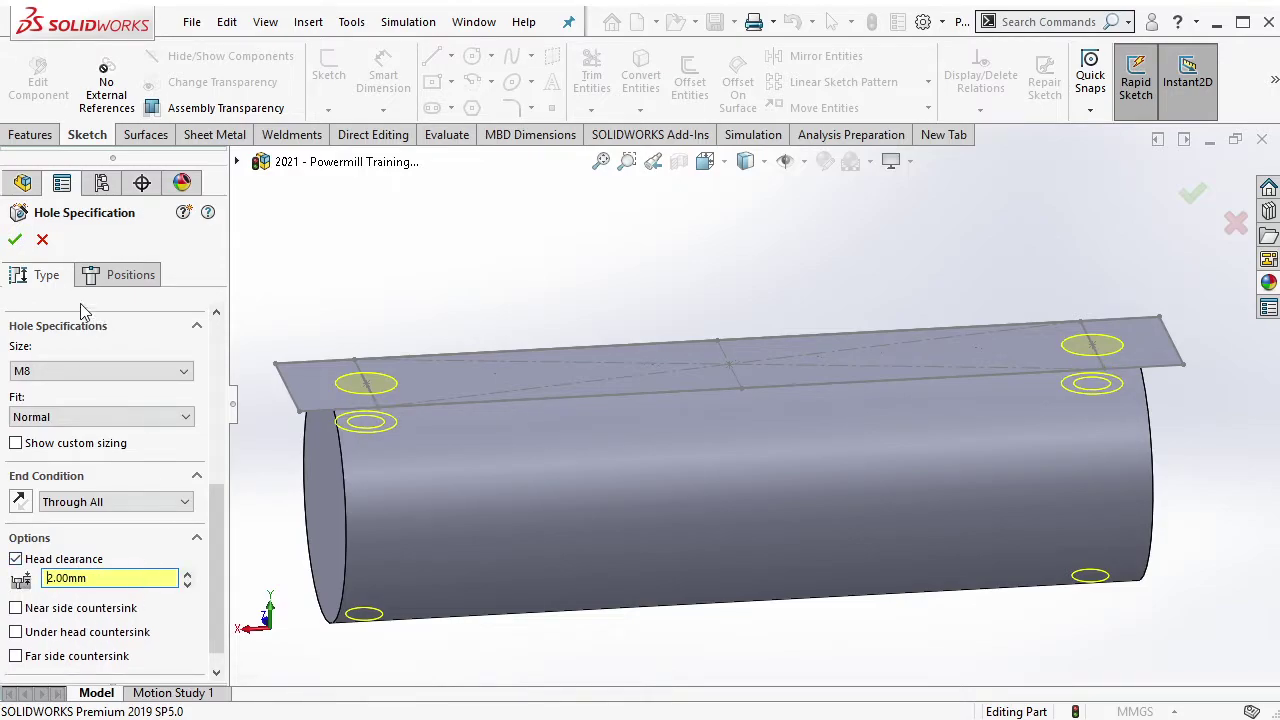
pyautogui.click(15, 239)
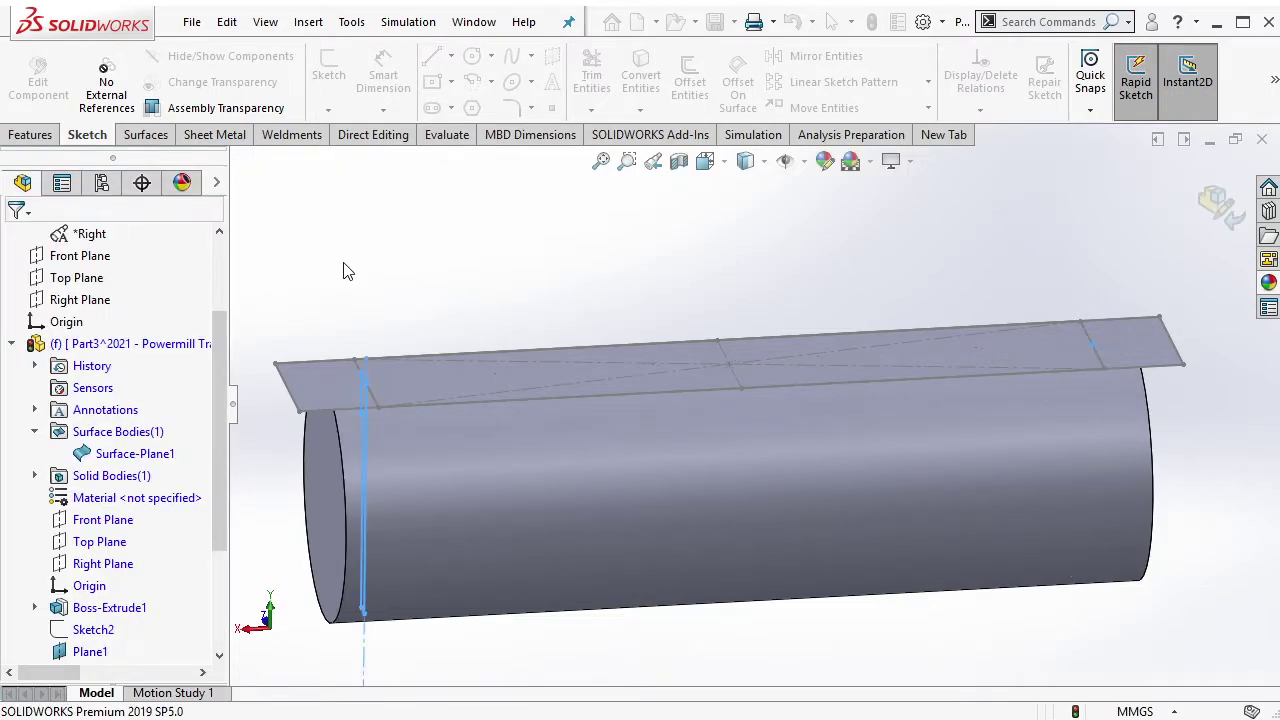
# Hide the rectangle sketch and delete the Surface-Plane1 body with Delete/Keep Body.
pyautogui.click(372, 398)
pyautogui.click(454, 343)
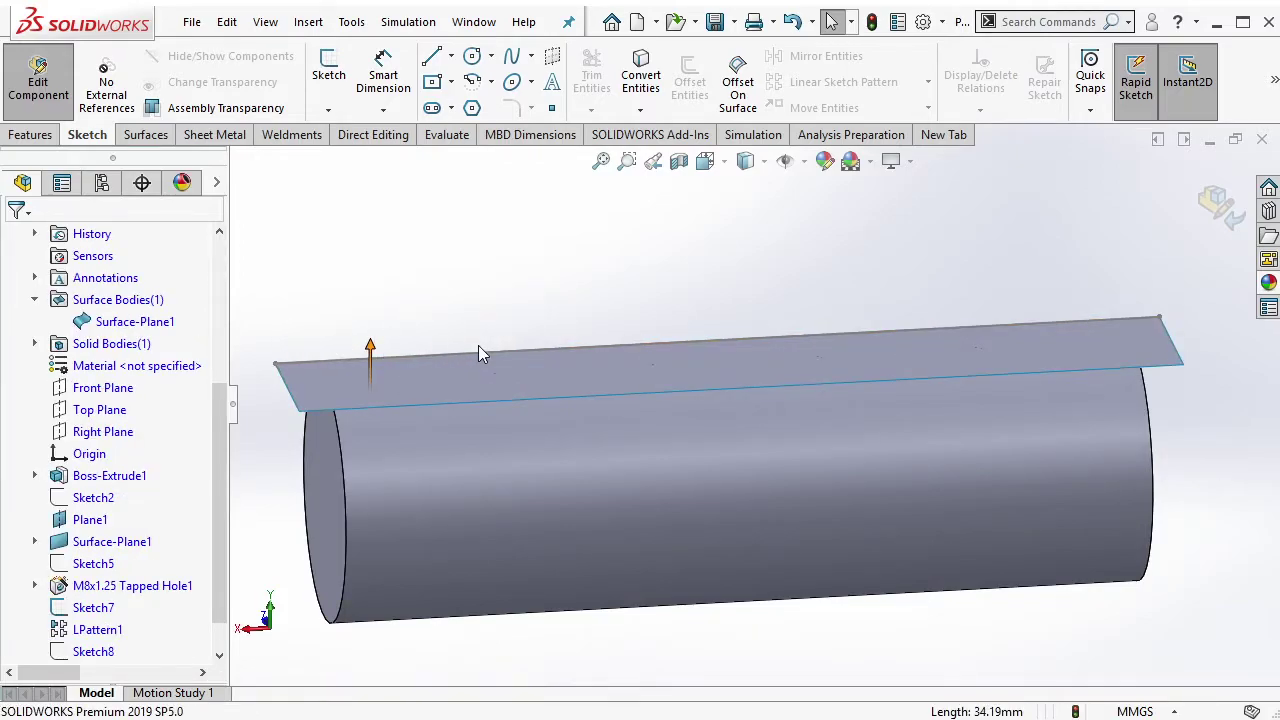
pyautogui.moveTo(478, 347); pyautogui.dragTo(334, 316, button='middle')
pyautogui.click(147, 331)
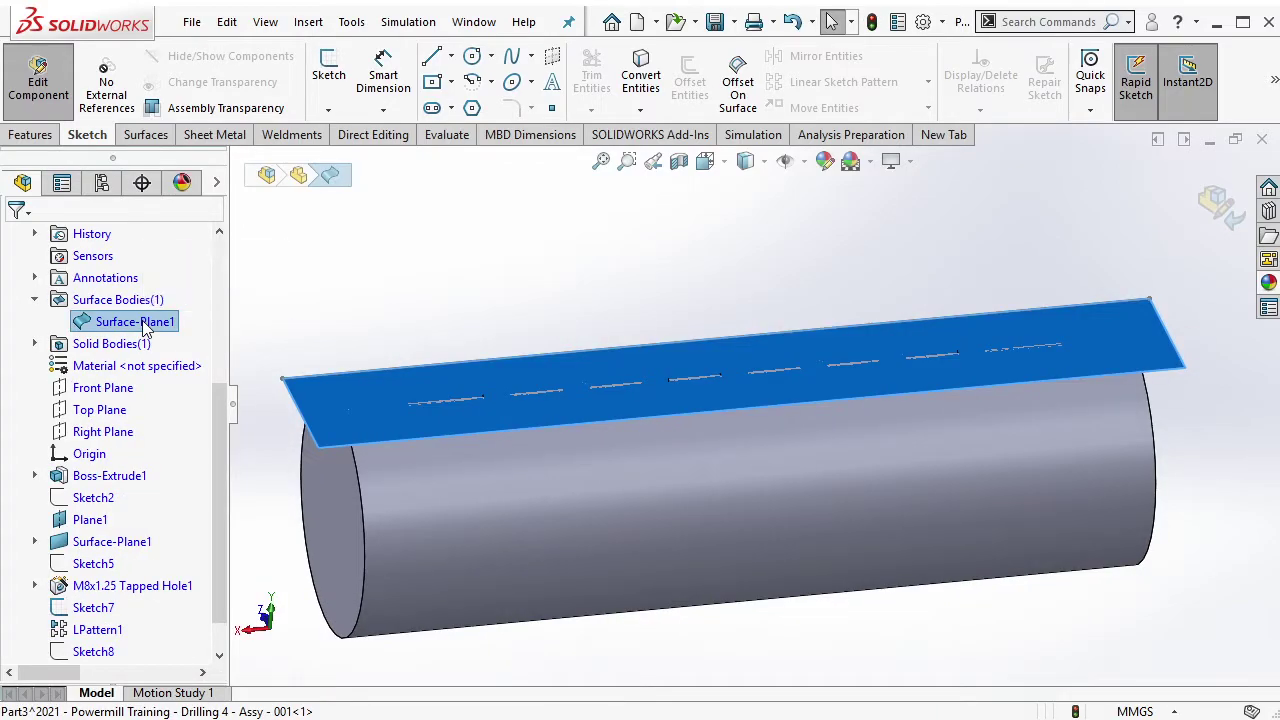
pyautogui.rightClick(147, 331)
pyautogui.click(205, 431)
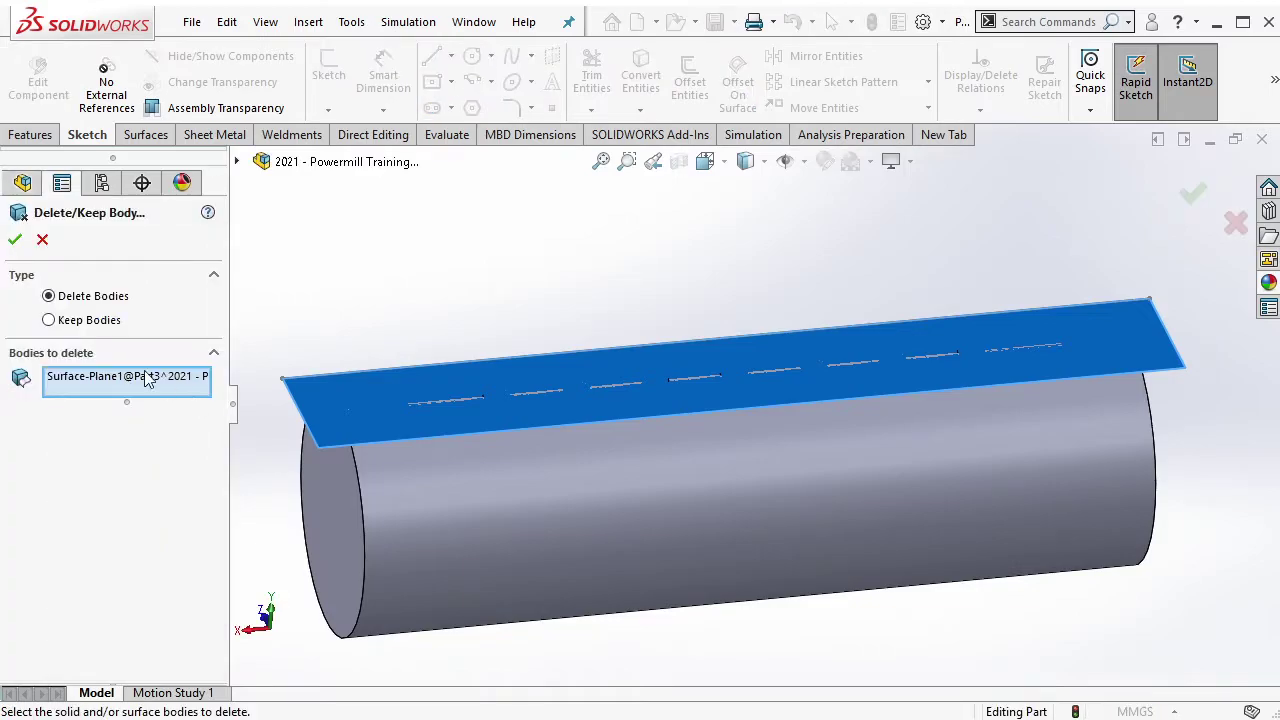
pyautogui.click(15, 240)
# Hide the leftover sketch line above the cylinder.
pyautogui.moveTo(588, 348); pyautogui.dragTo(612, 381, button='middle')
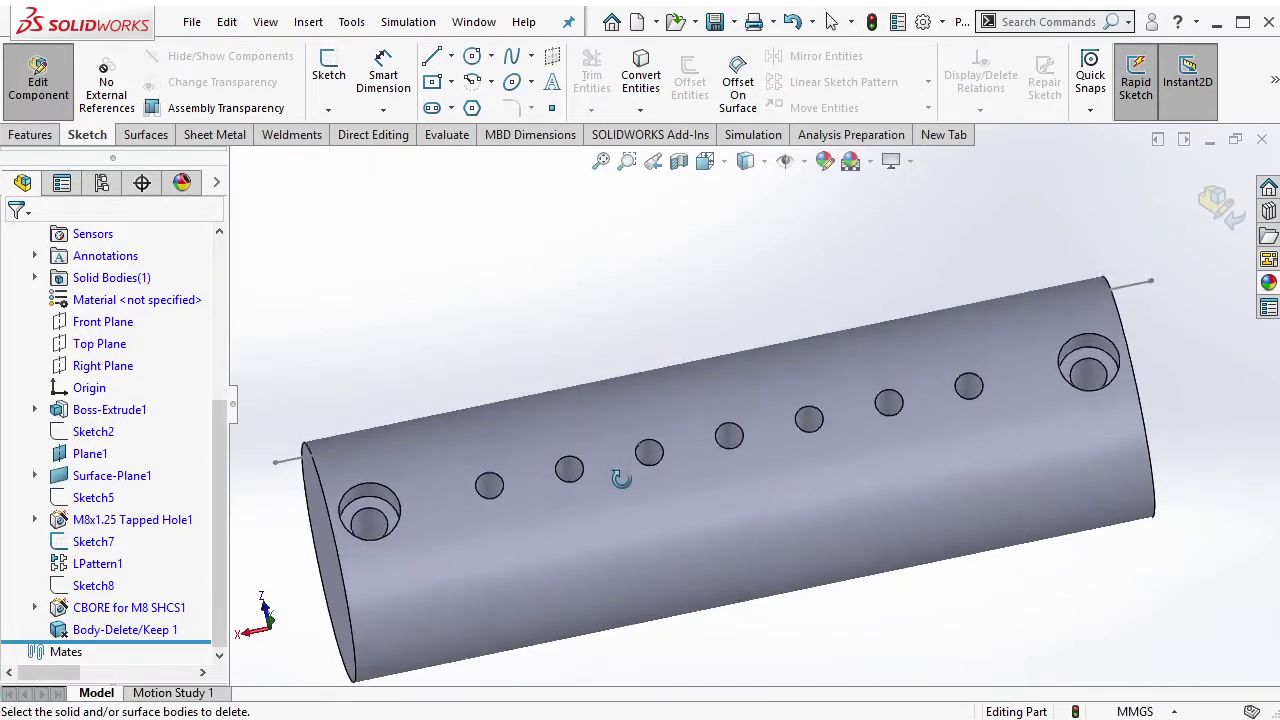
pyautogui.press('Escape')
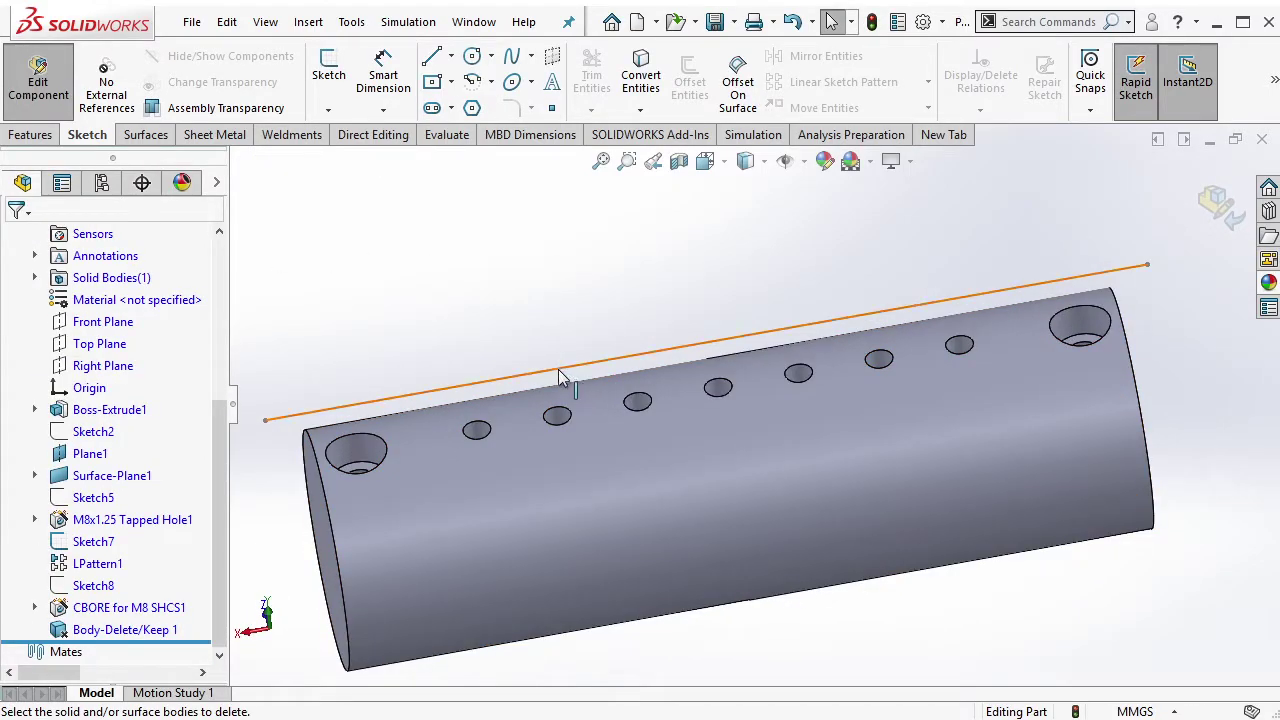
pyautogui.click(560, 376)
pyautogui.click(646, 309)
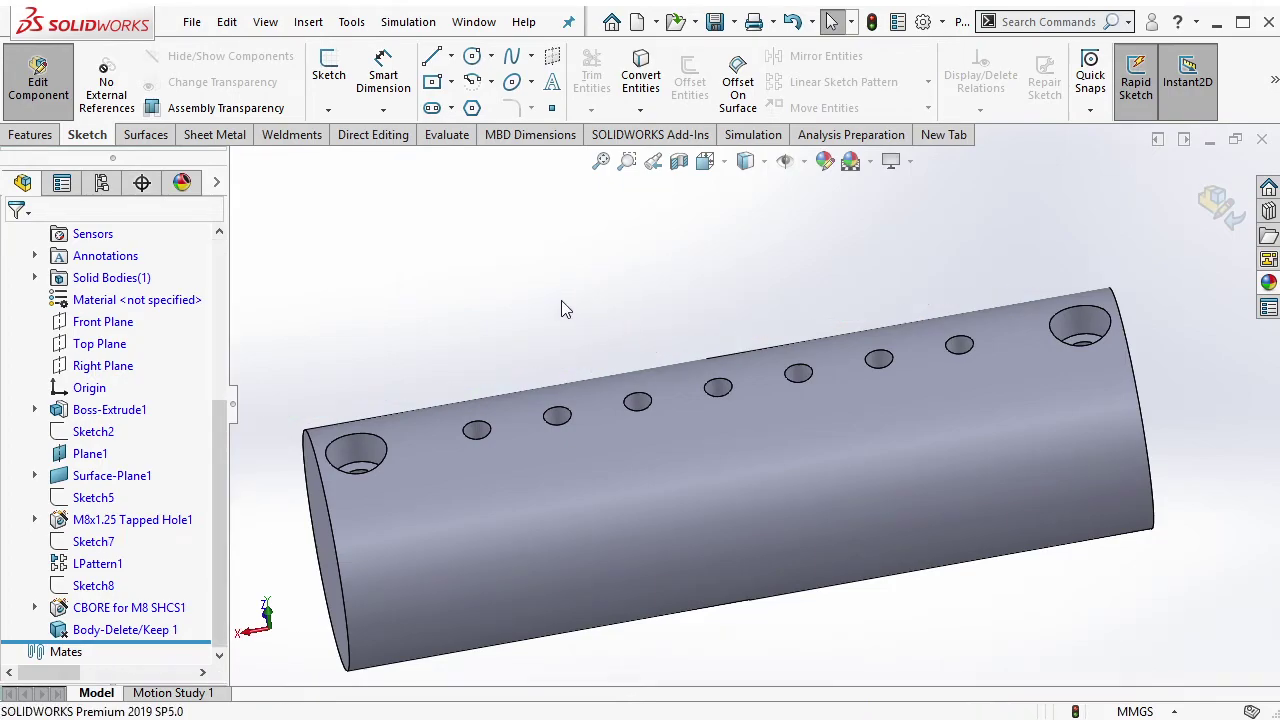
pyautogui.moveTo(561, 300)
pyautogui.mouseDown(button='middle')
pyautogui.moveTo(621, 407)
pyautogui.moveTo(745, 393)
pyautogui.mouseUp(button='middle')
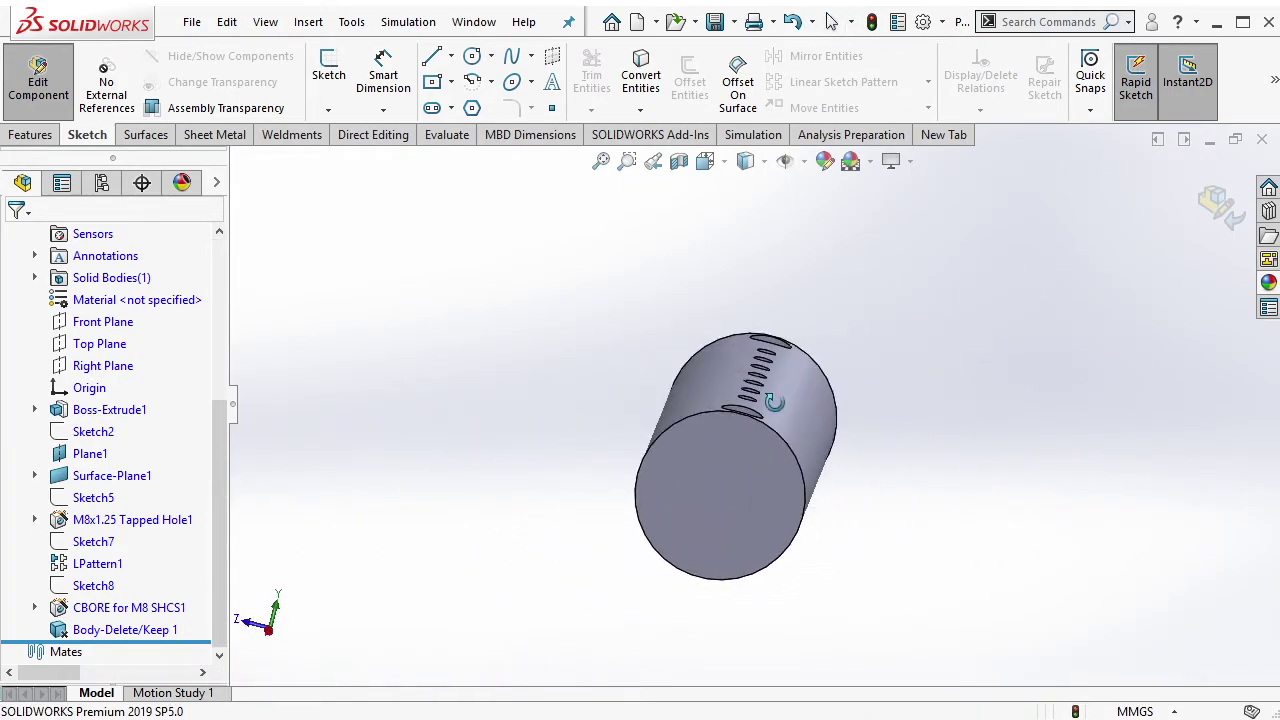
# Sketch a corner rectangle on the cylinder's end face spanning below the cylinder.
pyautogui.scroll(-2, 722, 536)
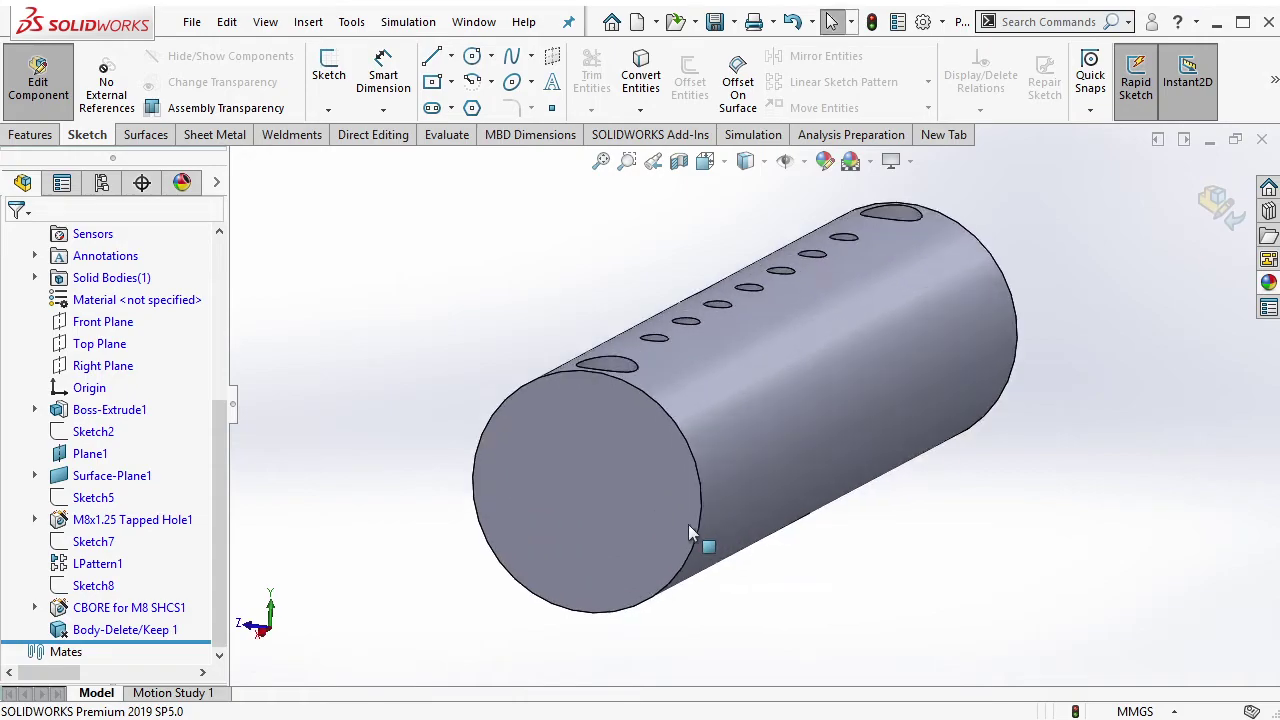
pyautogui.click(688, 524)
pyautogui.click(686, 530)
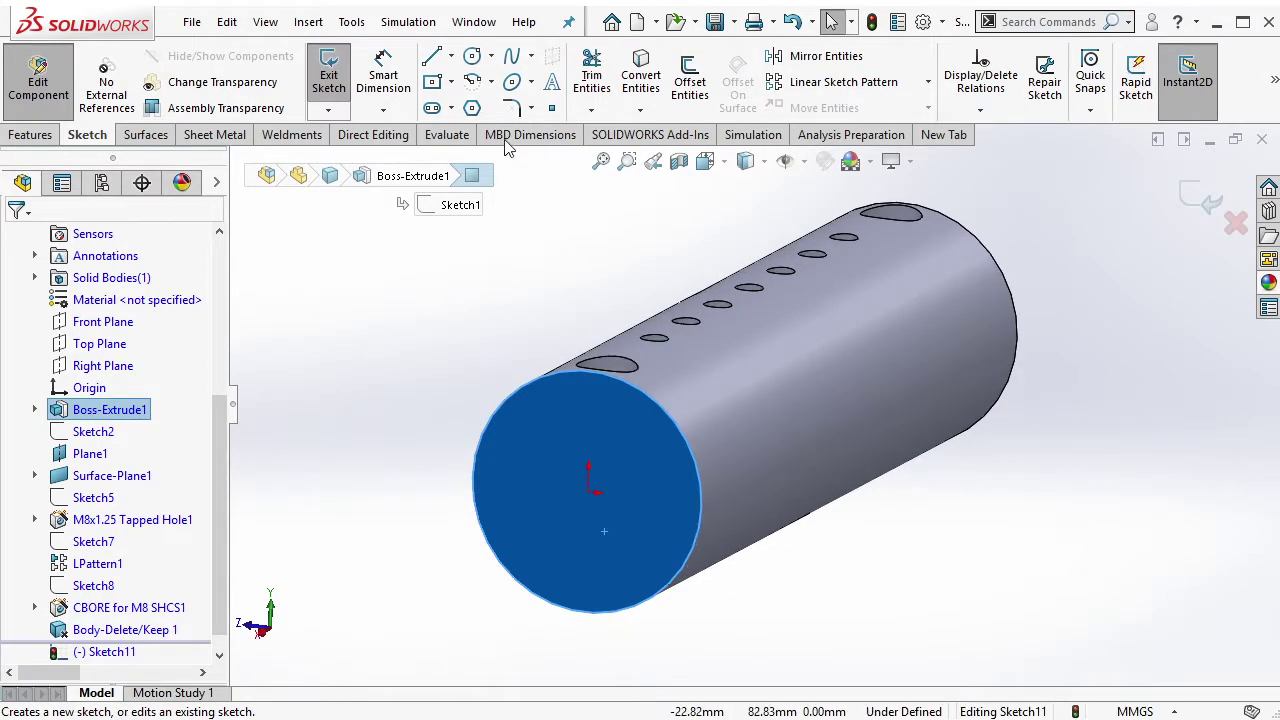
pyautogui.click(455, 84)
pyautogui.click(495, 106)
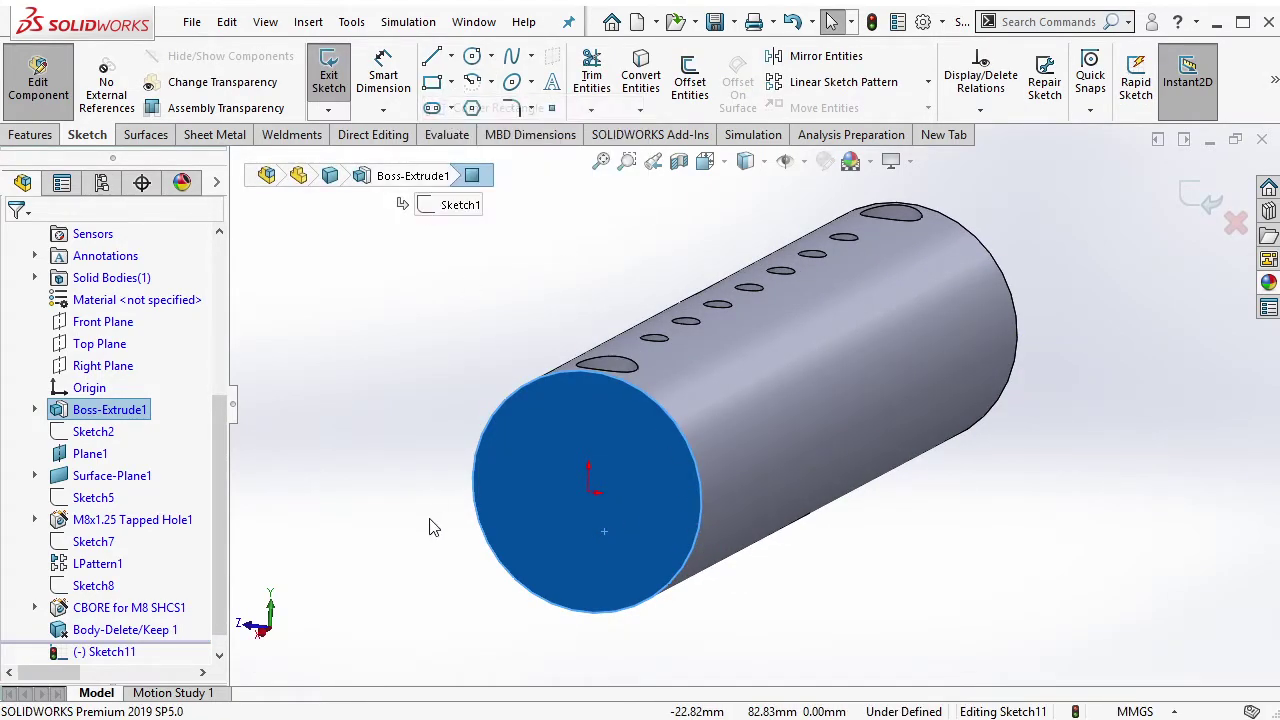
pyautogui.click(362, 553)
pyautogui.click(857, 665)
pyautogui.press('Escape')
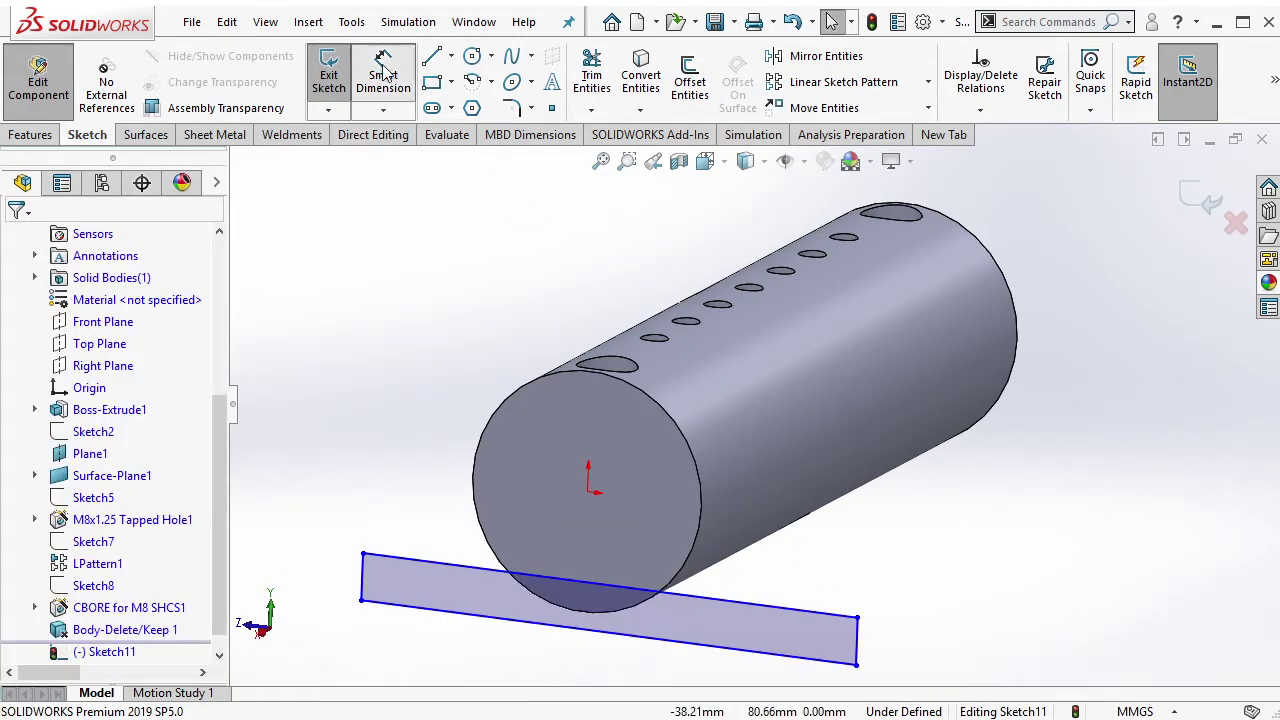
# Dimension the rectangle's top edge 25 mm from the cylinder centre.
pyautogui.press('d')
pyautogui.click(645, 596)
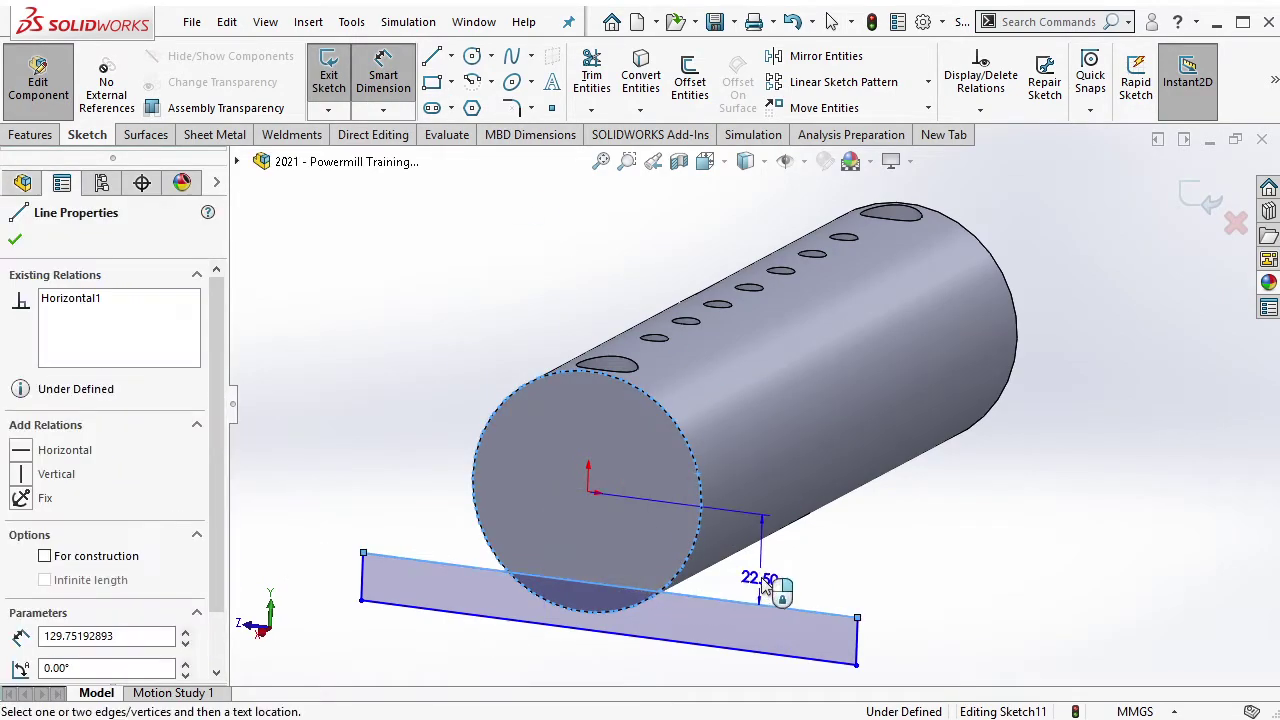
pyautogui.click(760, 588)
pyautogui.write('25')
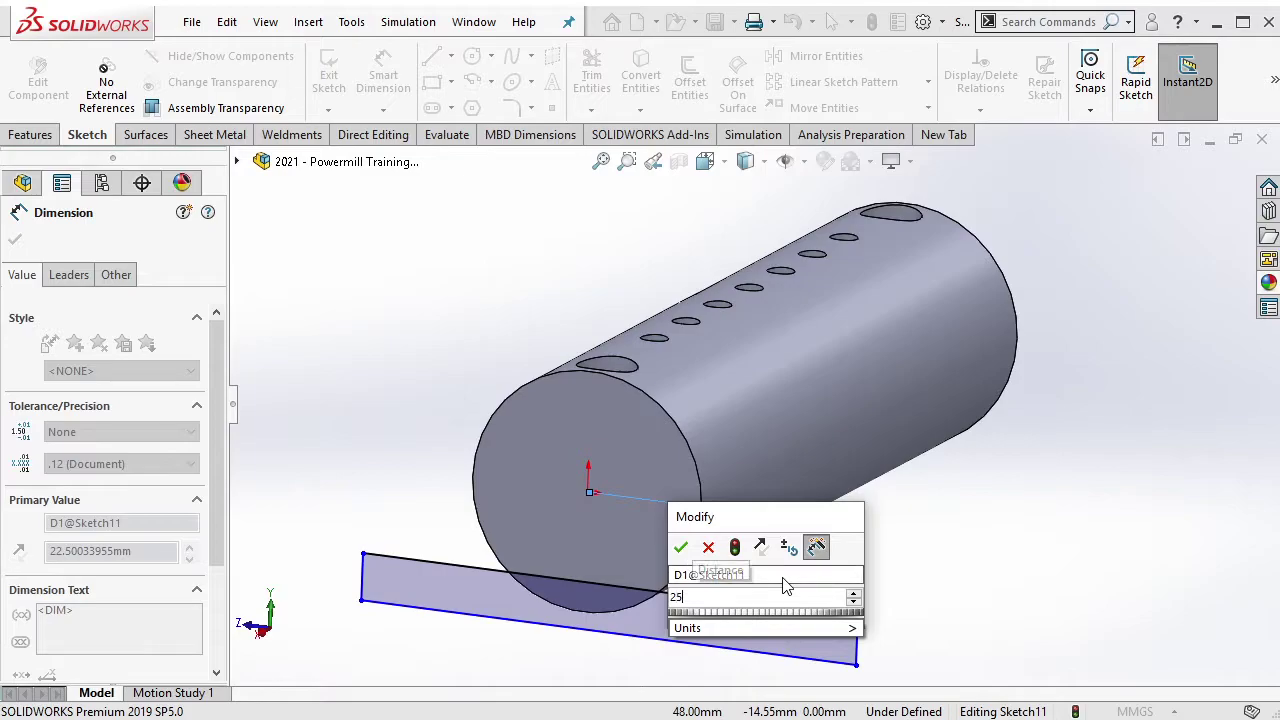
pyautogui.press('Return')
# Extruded-cut the rectangle Through All.
pyautogui.click(32, 135)
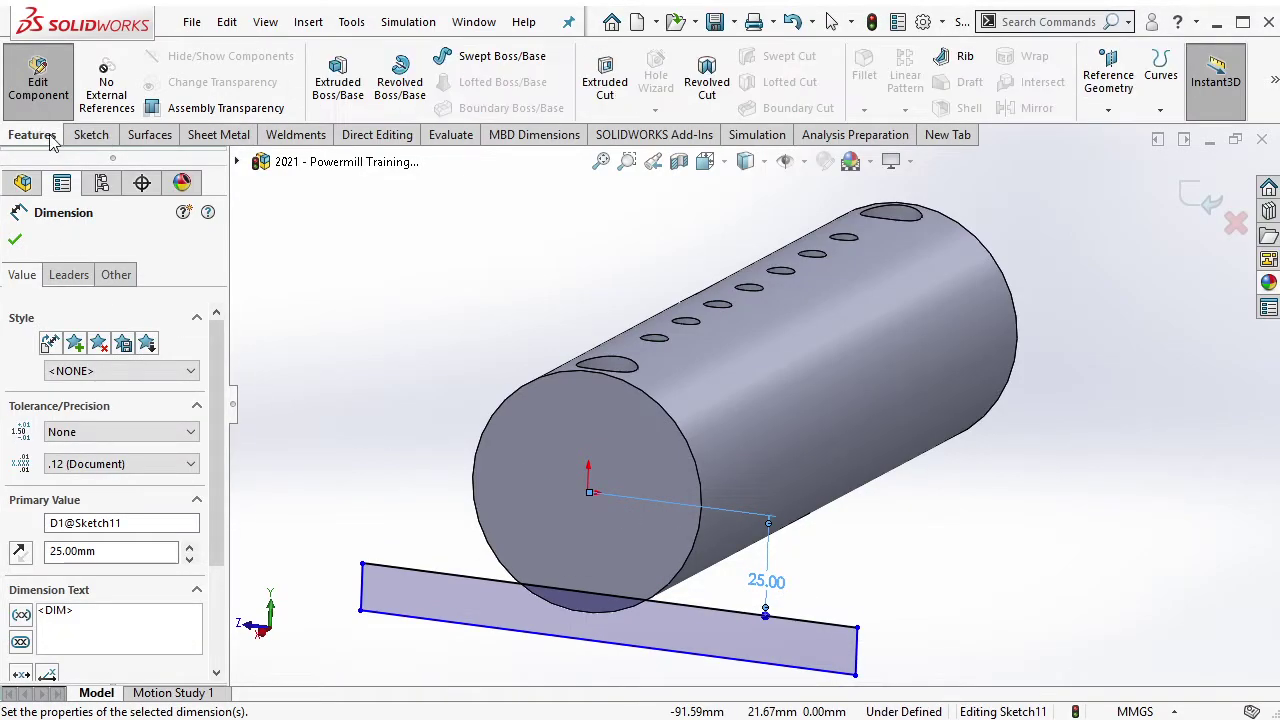
pyautogui.click(605, 82)
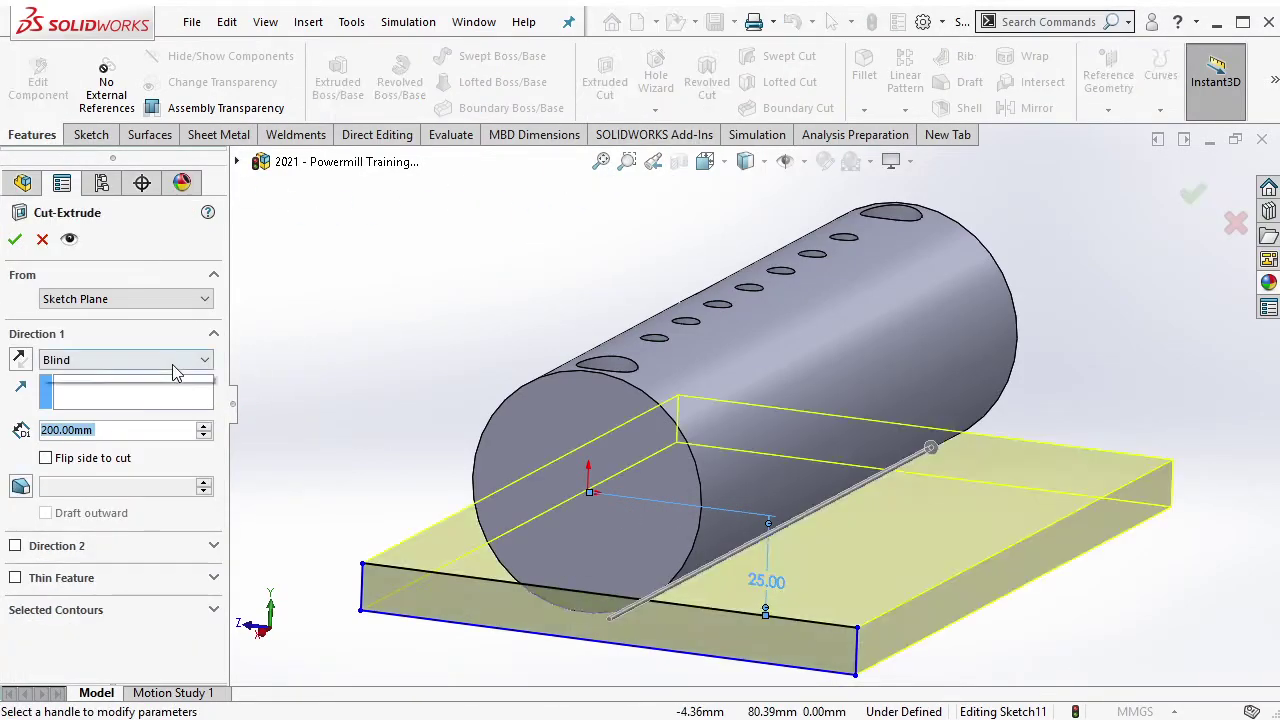
pyautogui.click(125, 360)
pyautogui.click(100, 406)
# Accept the cut, chamfer both circular end edges 2 mm, and exit part editing.
pyautogui.press('Return')
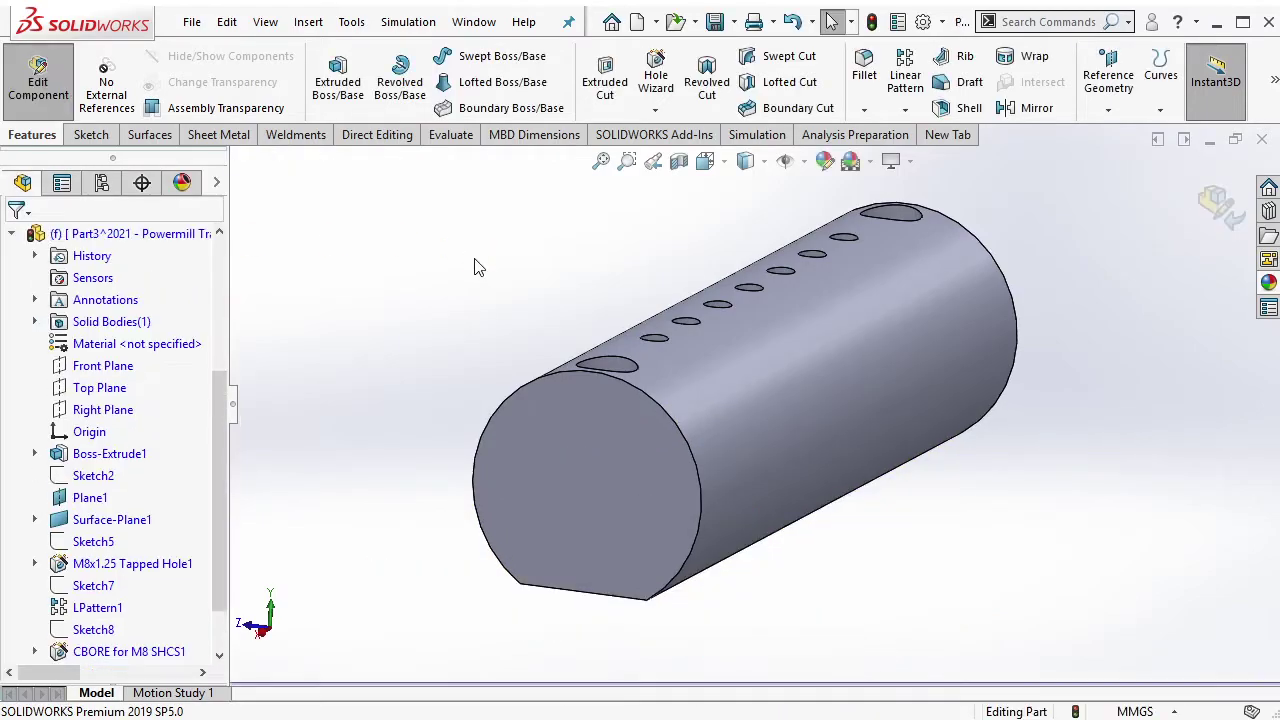
pyautogui.moveTo(806, 303)
pyautogui.mouseDown(button='middle')
pyautogui.moveTo(737, 331)
pyautogui.moveTo(784, 403)
pyautogui.moveTo(782, 213)
pyautogui.mouseUp(button='middle')
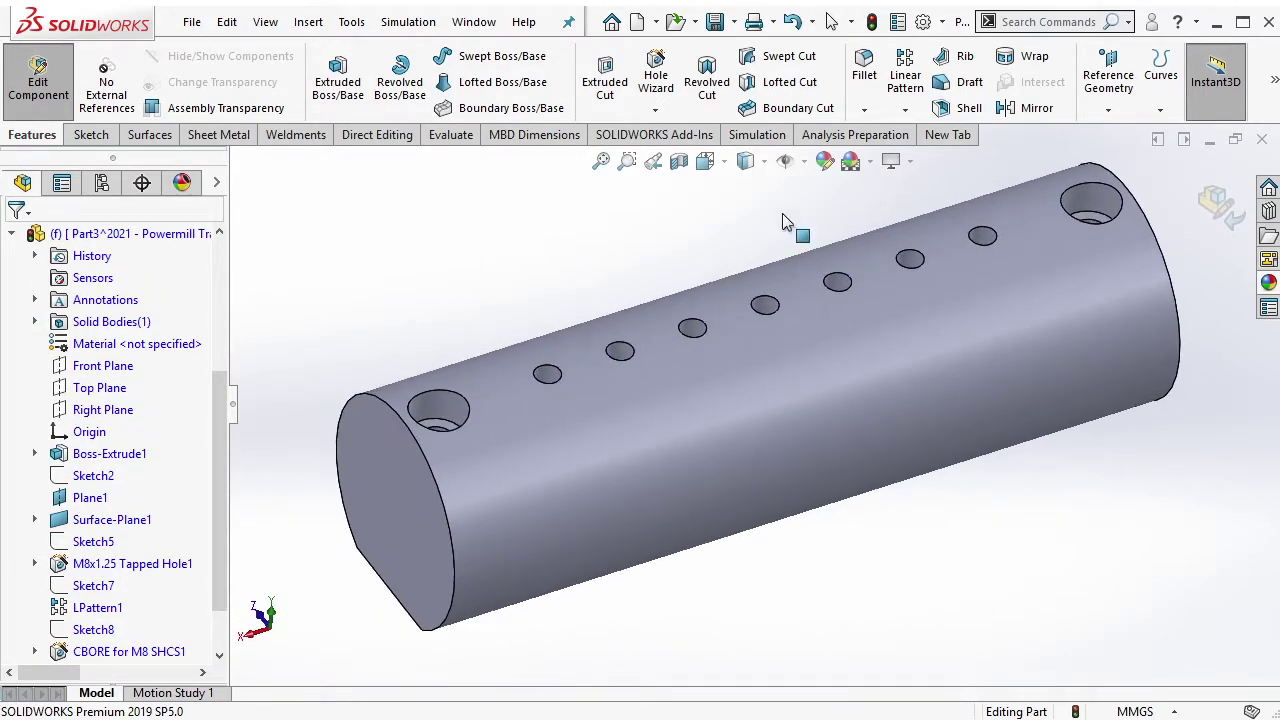
pyautogui.click(865, 110)
pyautogui.click(875, 158)
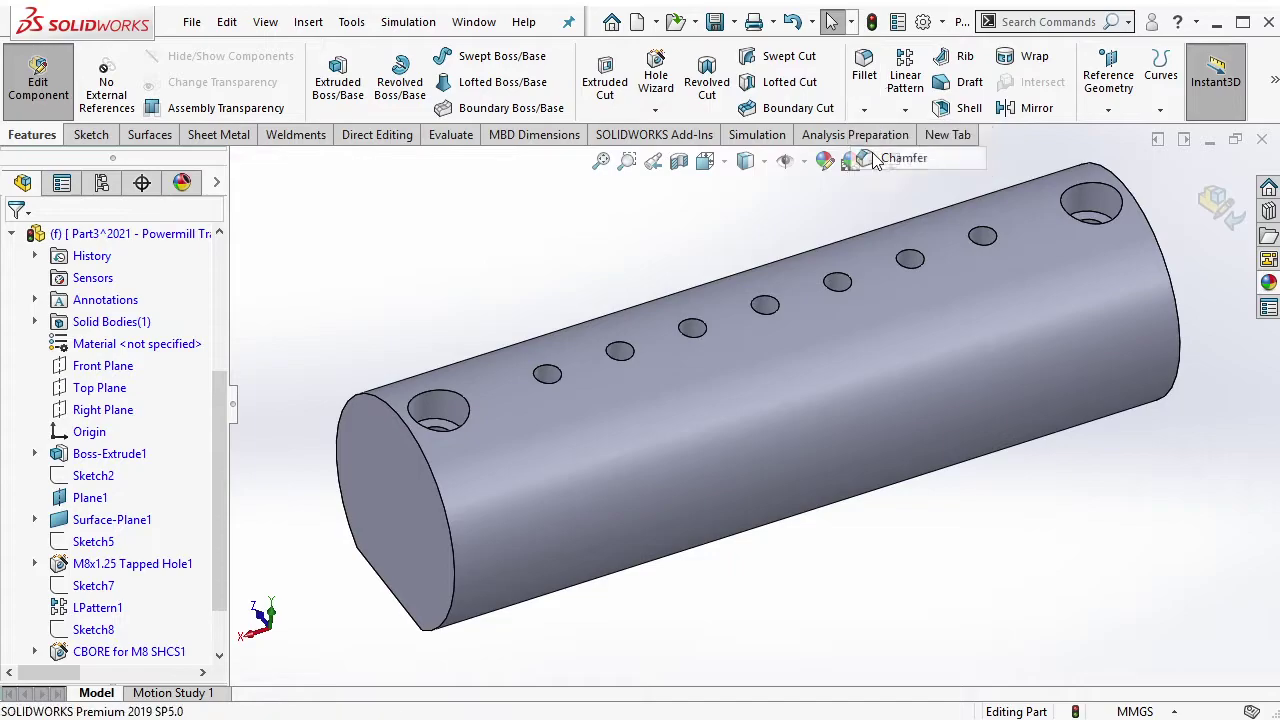
pyautogui.click(446, 484)
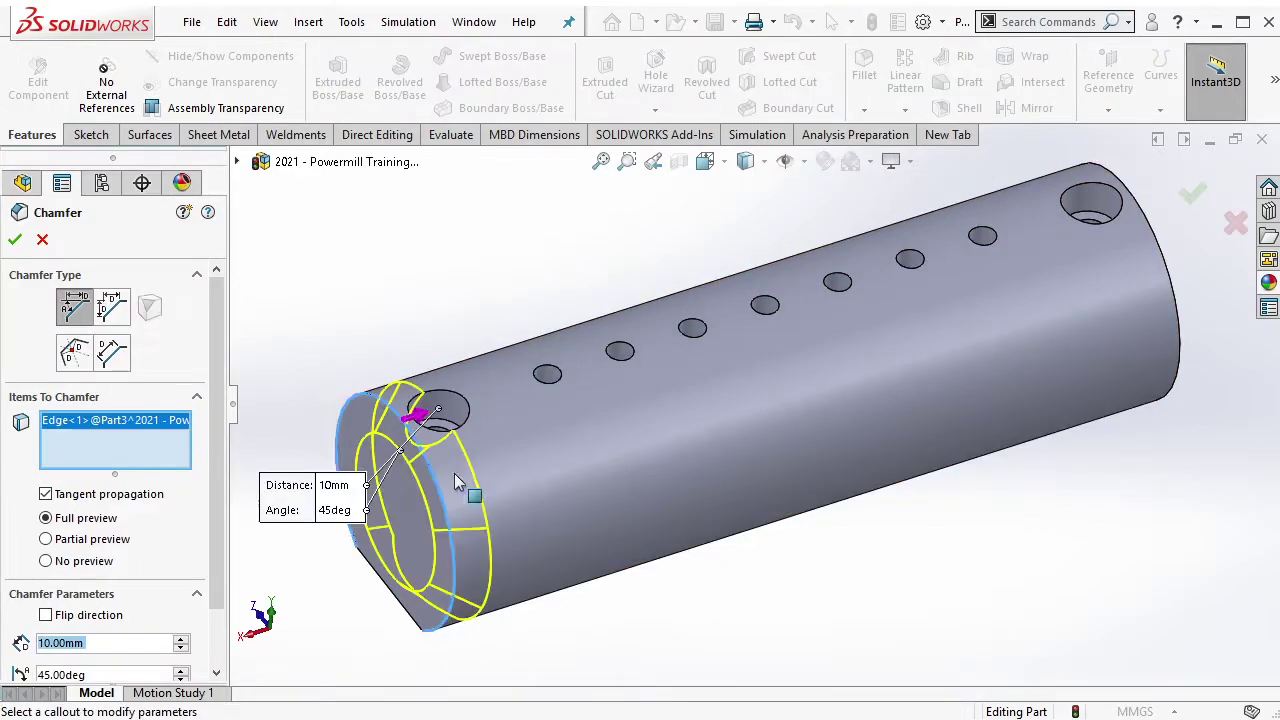
pyautogui.click(1180, 345)
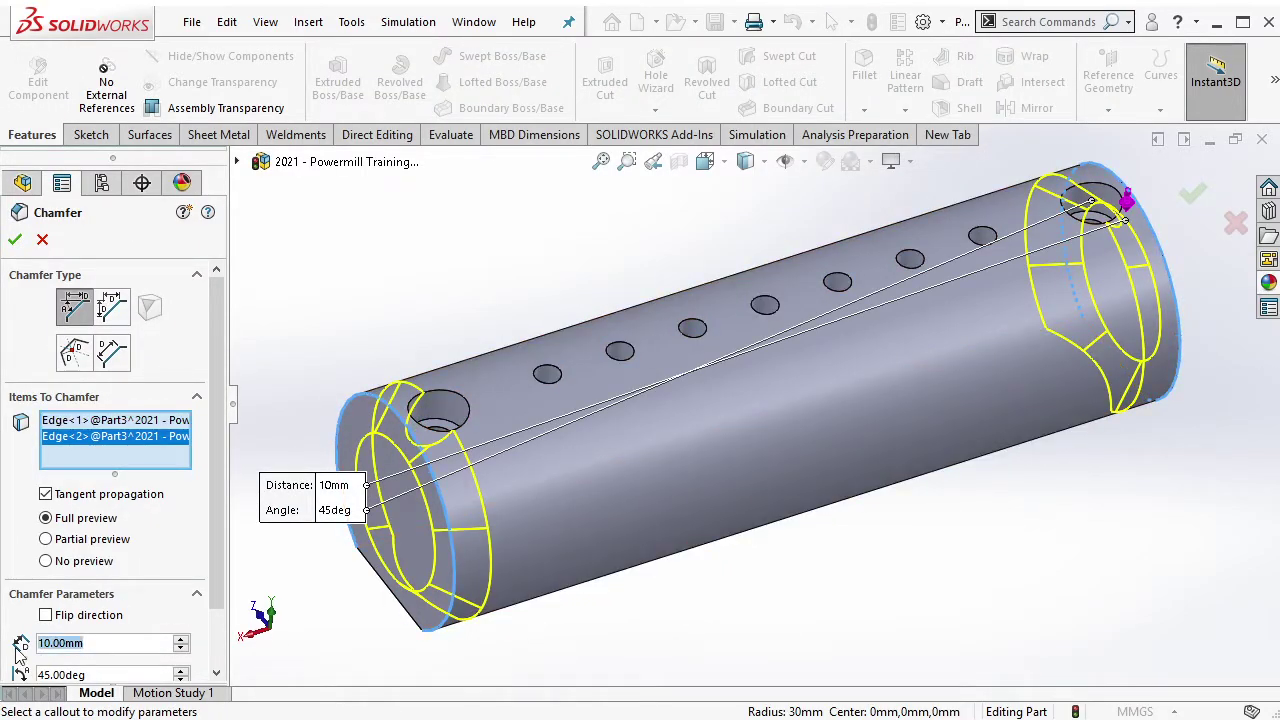
pyautogui.write('2')
pyautogui.press('Return')
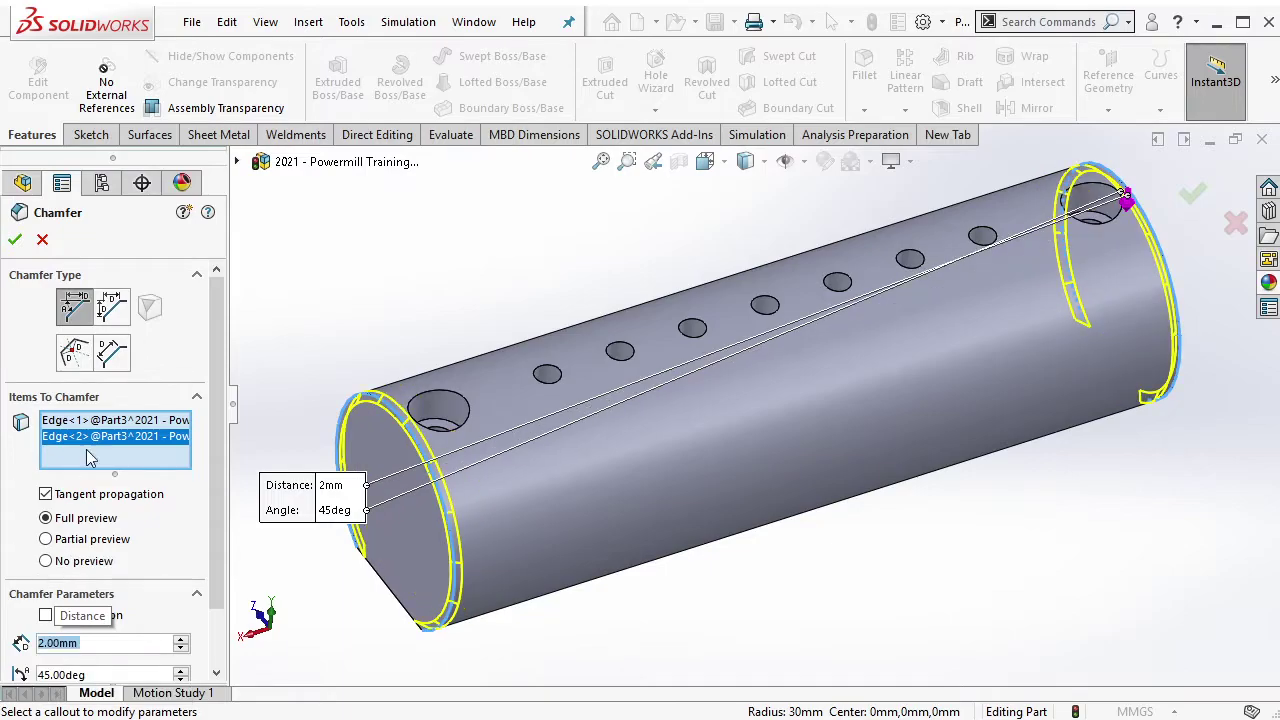
pyautogui.click(15, 241)
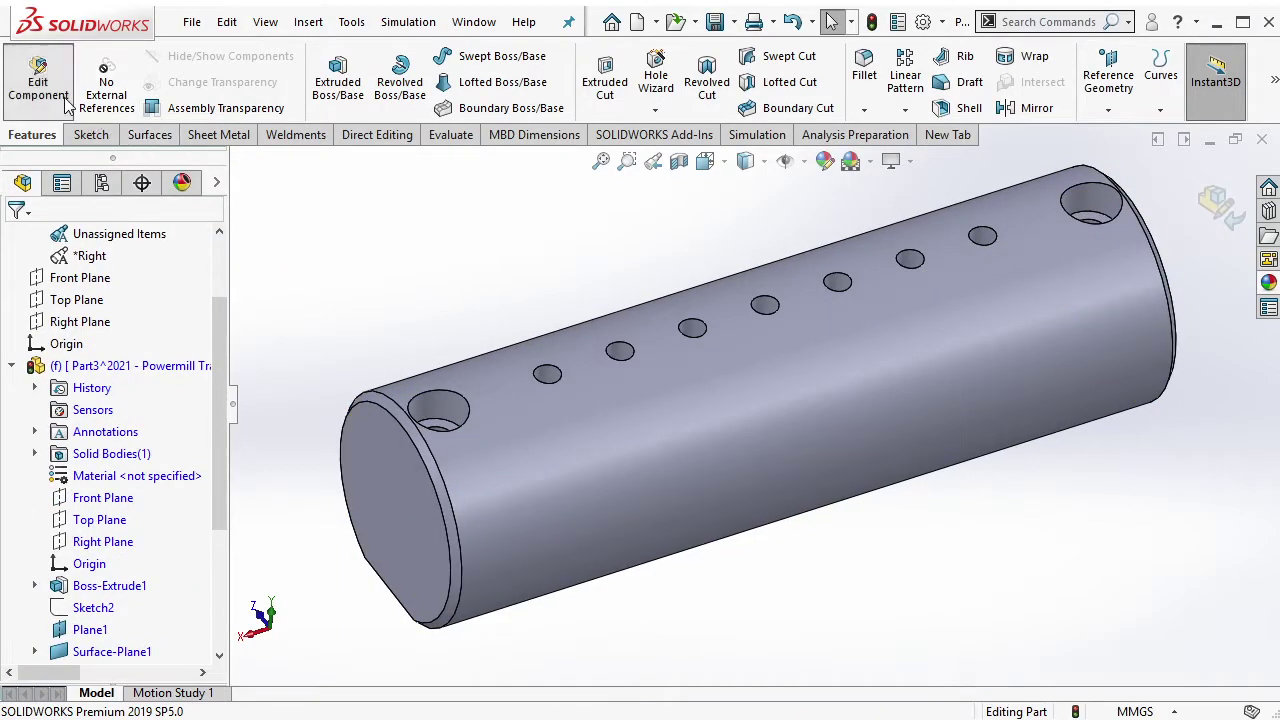
pyautogui.click(38, 80)
# Collapse the design tree to top-level items and select the sample part component.
pyautogui.press('f')
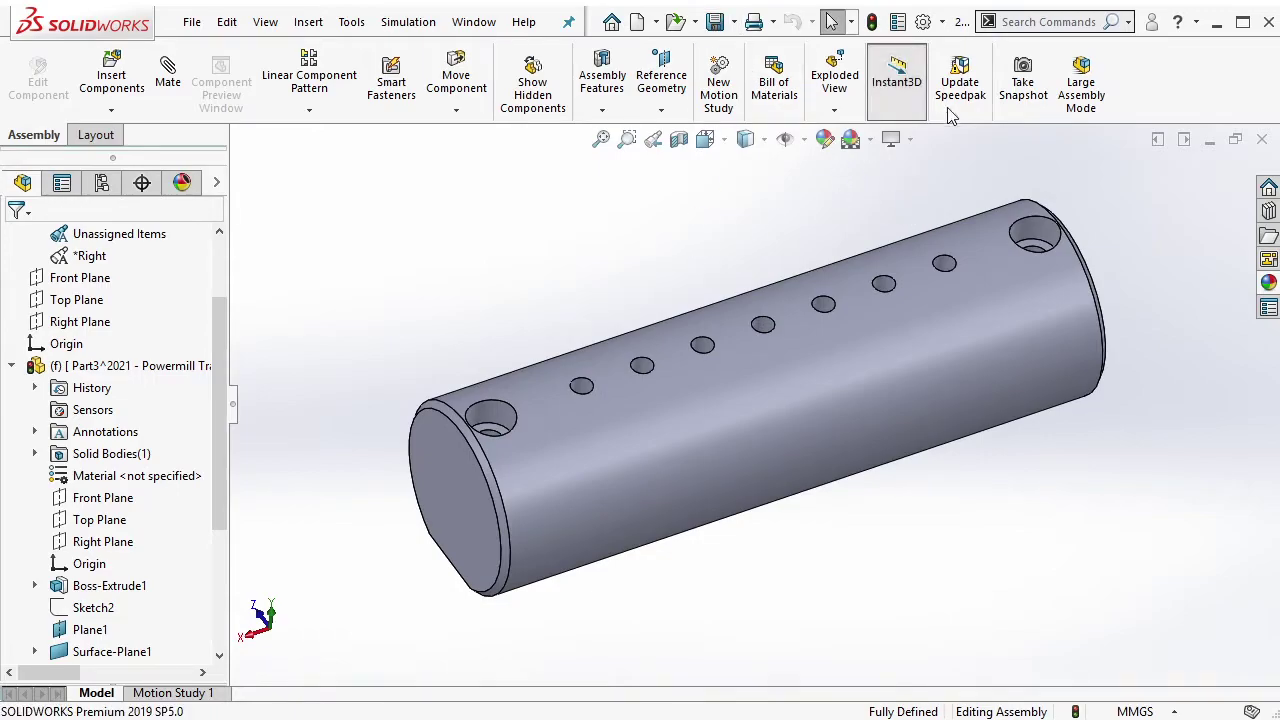
pyautogui.moveTo(880, 196); pyautogui.dragTo(872, 185, button='middle')
pyautogui.rightClick(170, 414)
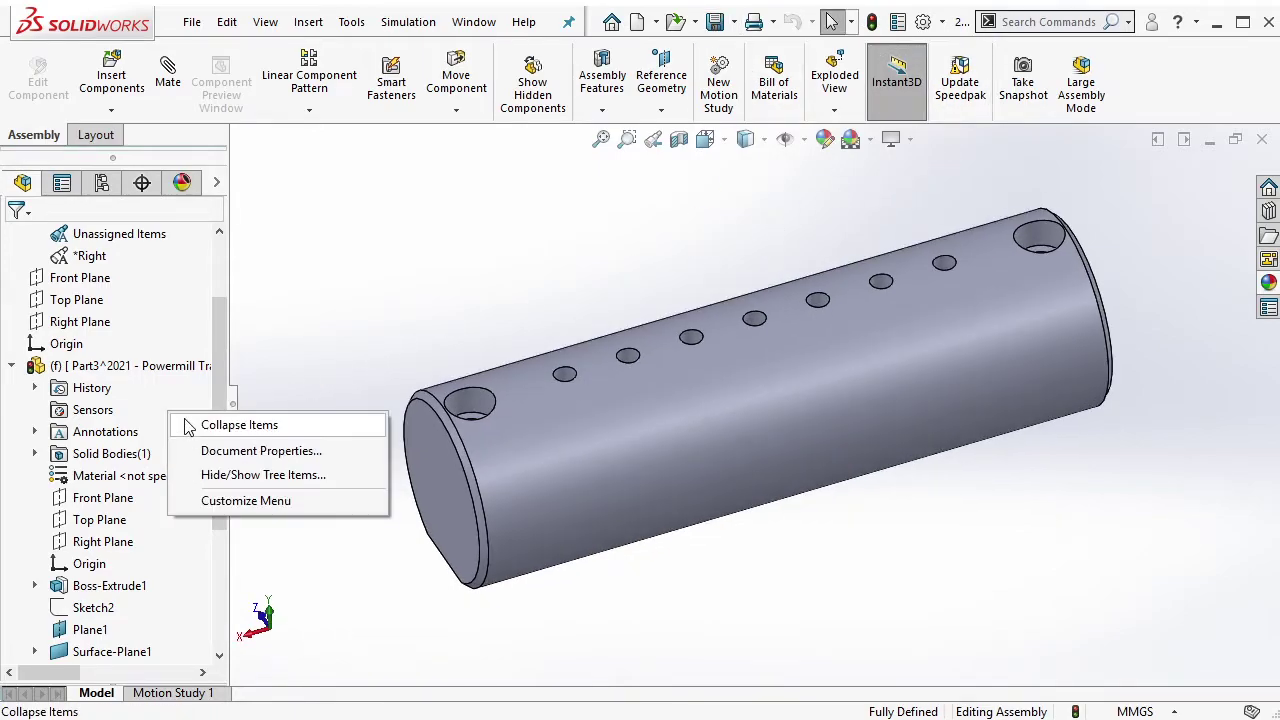
pyautogui.click(250, 423)
pyautogui.moveTo(548, 446)
pyautogui.mouseDown(button='middle')
pyautogui.moveTo(726, 413)
pyautogui.moveTo(745, 380)
pyautogui.mouseUp(button='middle')
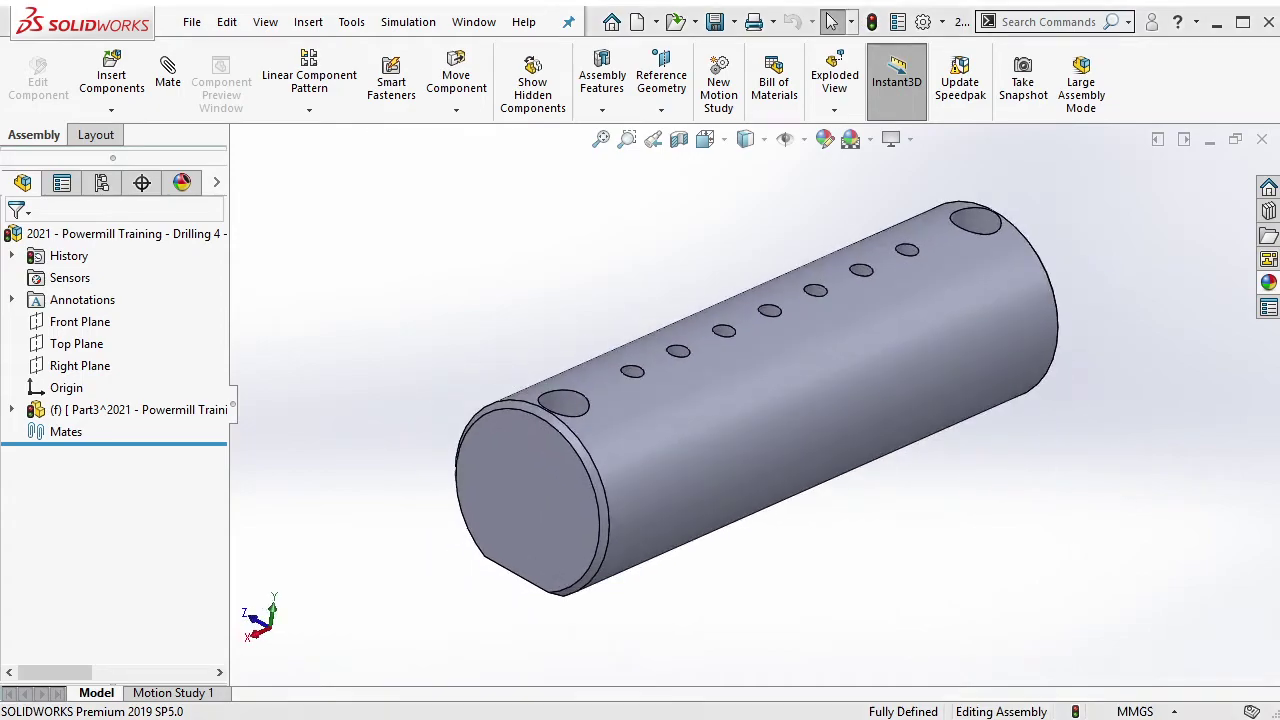
pyautogui.click(191, 21)
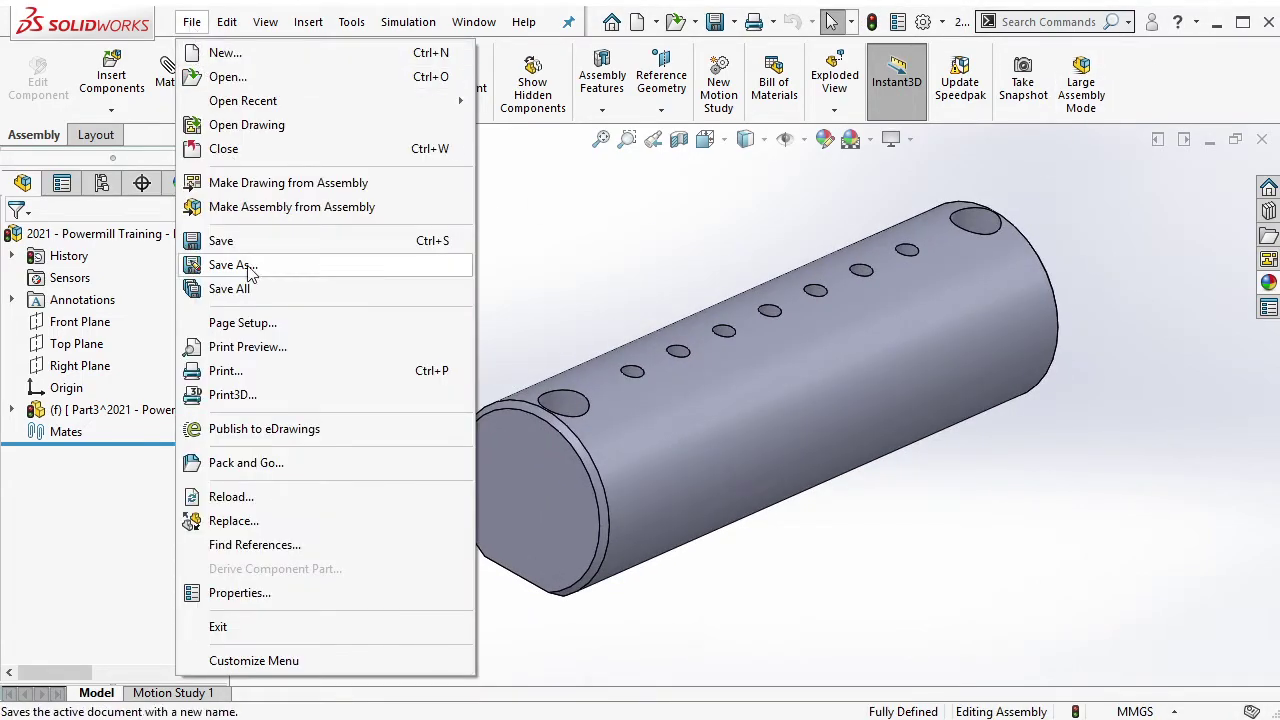
pyautogui.click(580, 230)
pyautogui.click(138, 412)
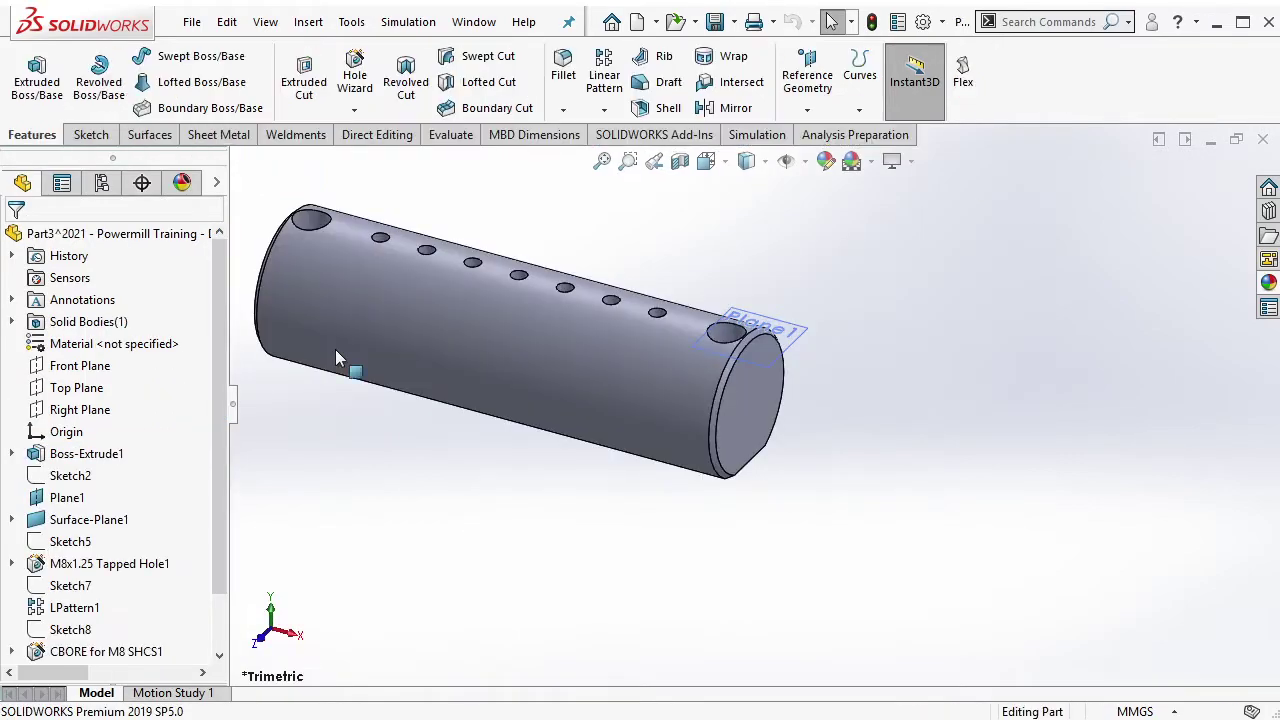
# Save the part as '2021 - Powermill Training - Drilling 4 - Part - 002'.
pyautogui.click(191, 21)
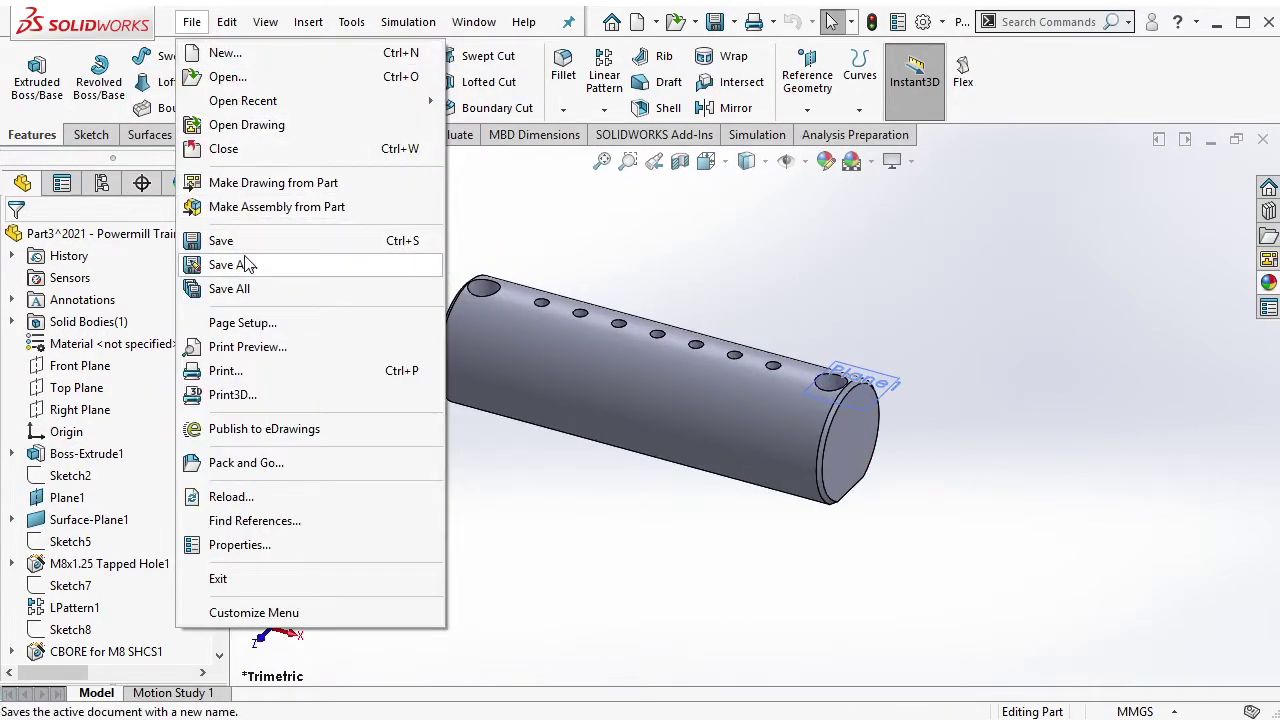
pyautogui.click(320, 264)
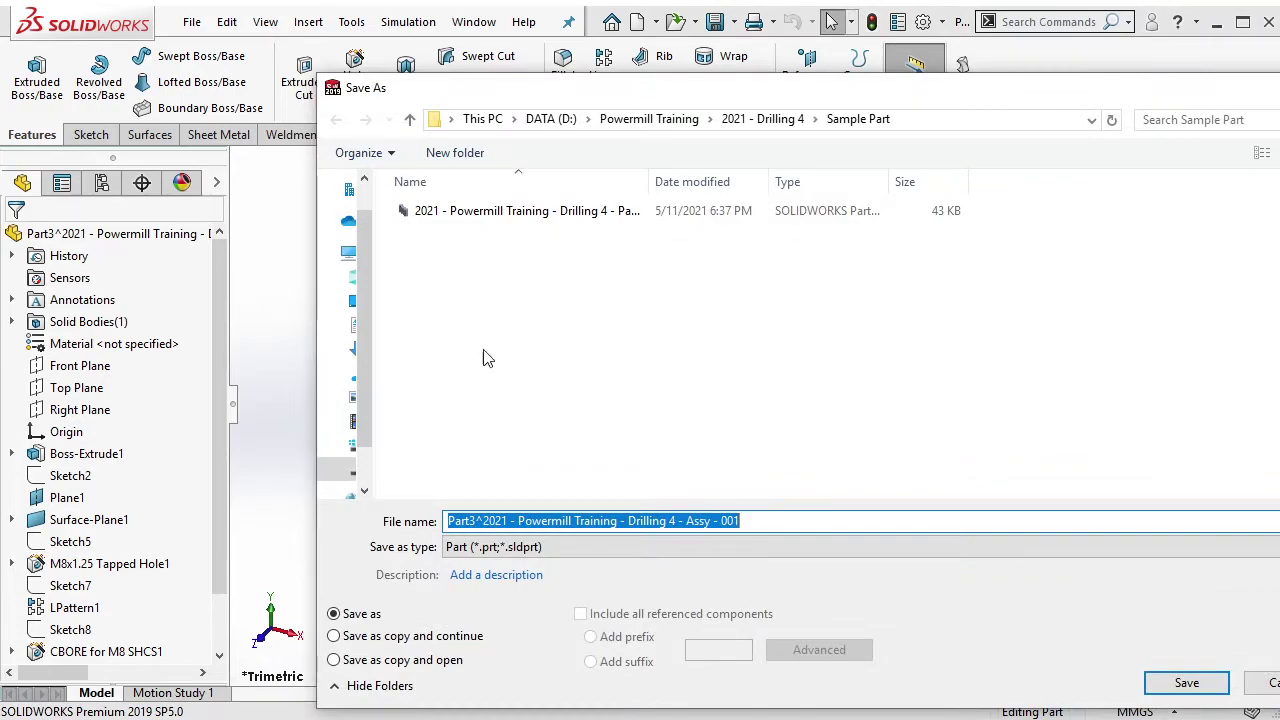
pyautogui.click(600, 212)
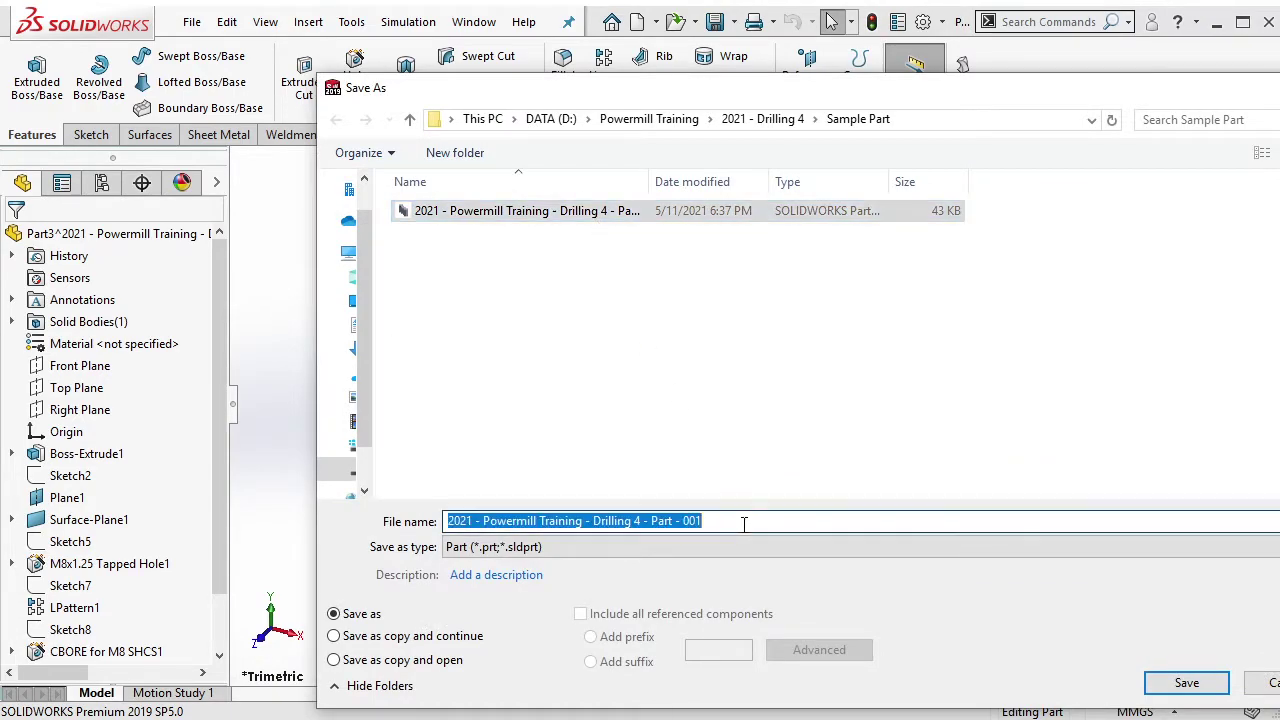
pyautogui.click(745, 521)
pyautogui.press('BackSpace')
pyautogui.write('2')
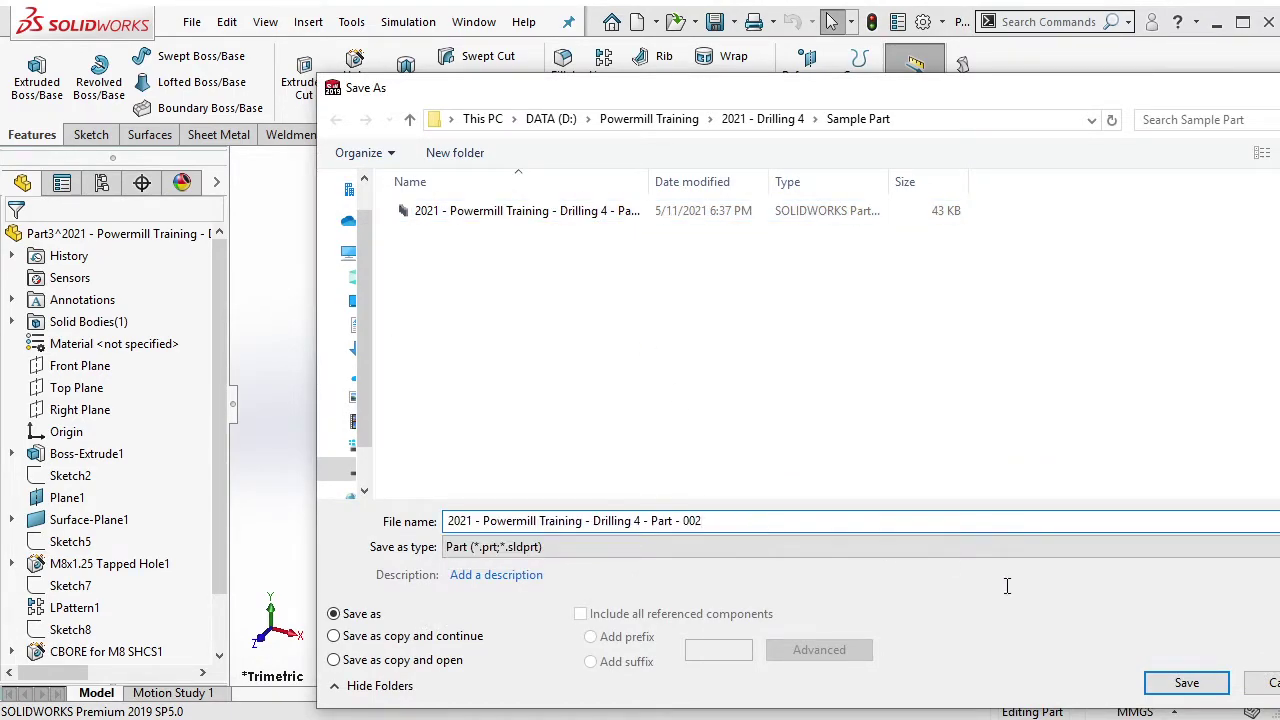
pyautogui.click(1185, 683)
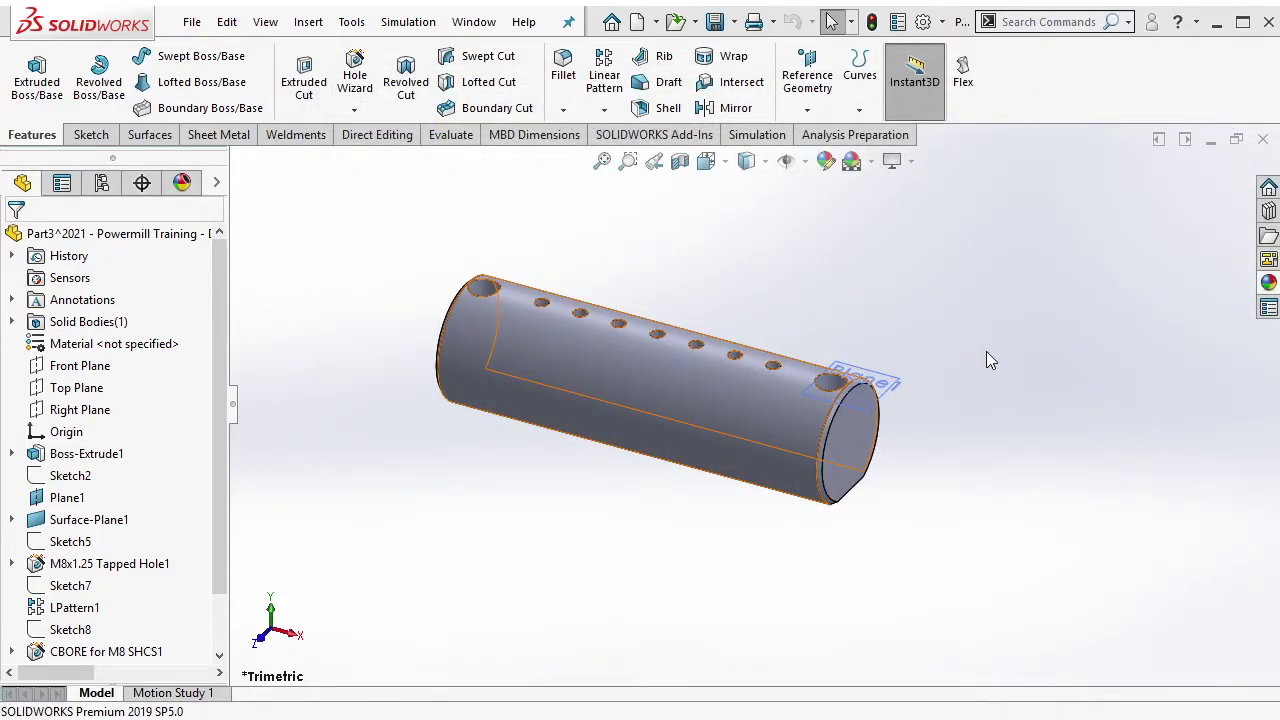
# Insert a new part on the cylinder's end face and convert the face outline into its sketch.
pyautogui.click(1263, 141)
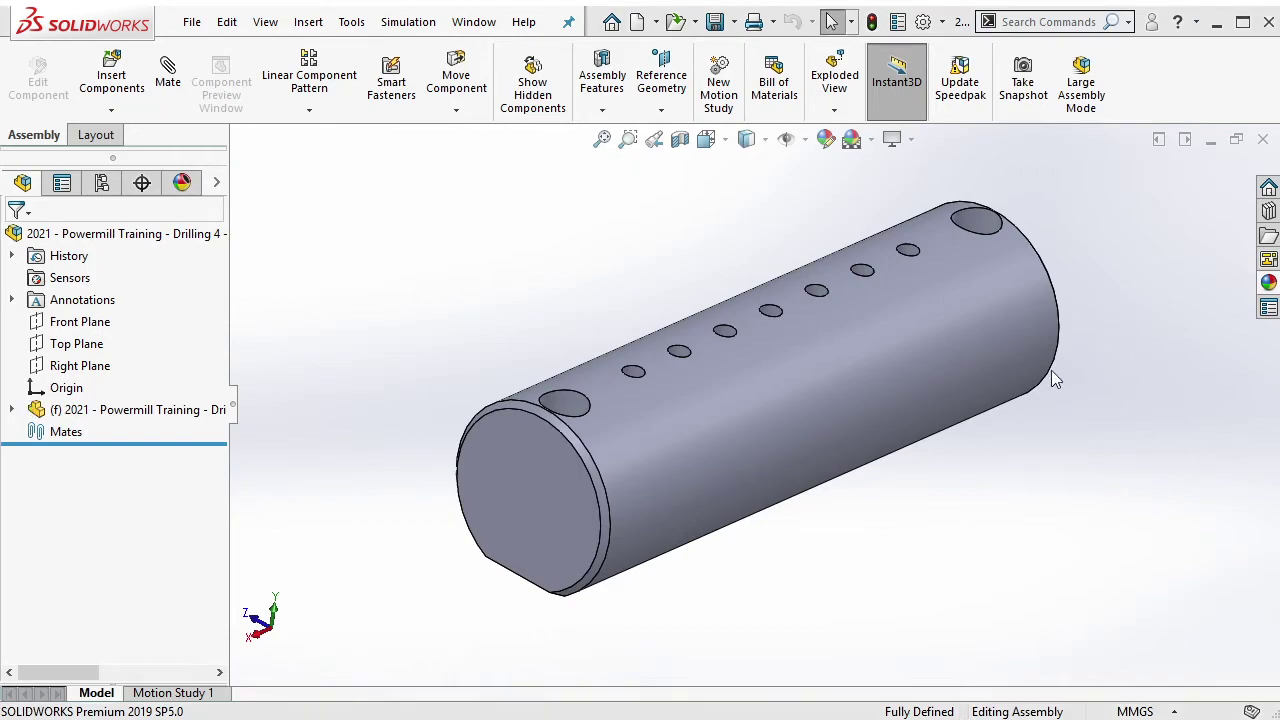
pyautogui.moveTo(1051, 370)
pyautogui.mouseDown(button='middle')
pyautogui.moveTo(1017, 300)
pyautogui.moveTo(1055, 327)
pyautogui.mouseUp(button='middle')
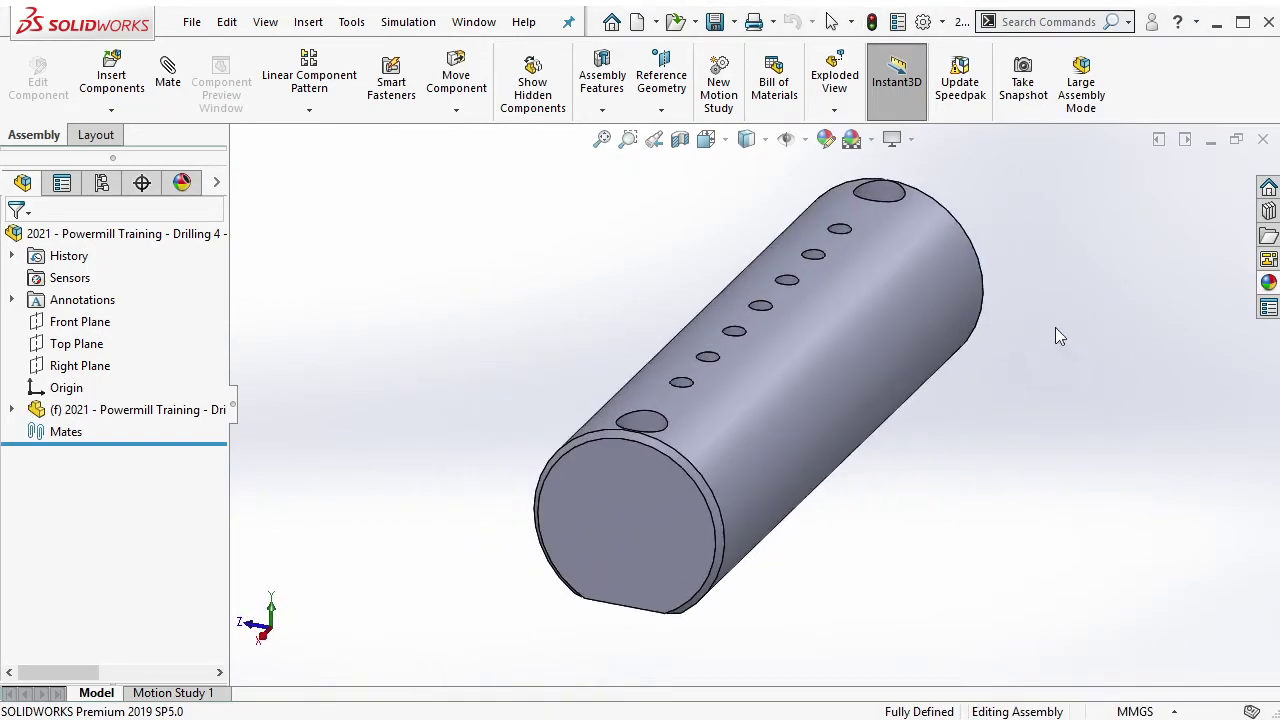
pyautogui.click(112, 111)
pyautogui.click(110, 155)
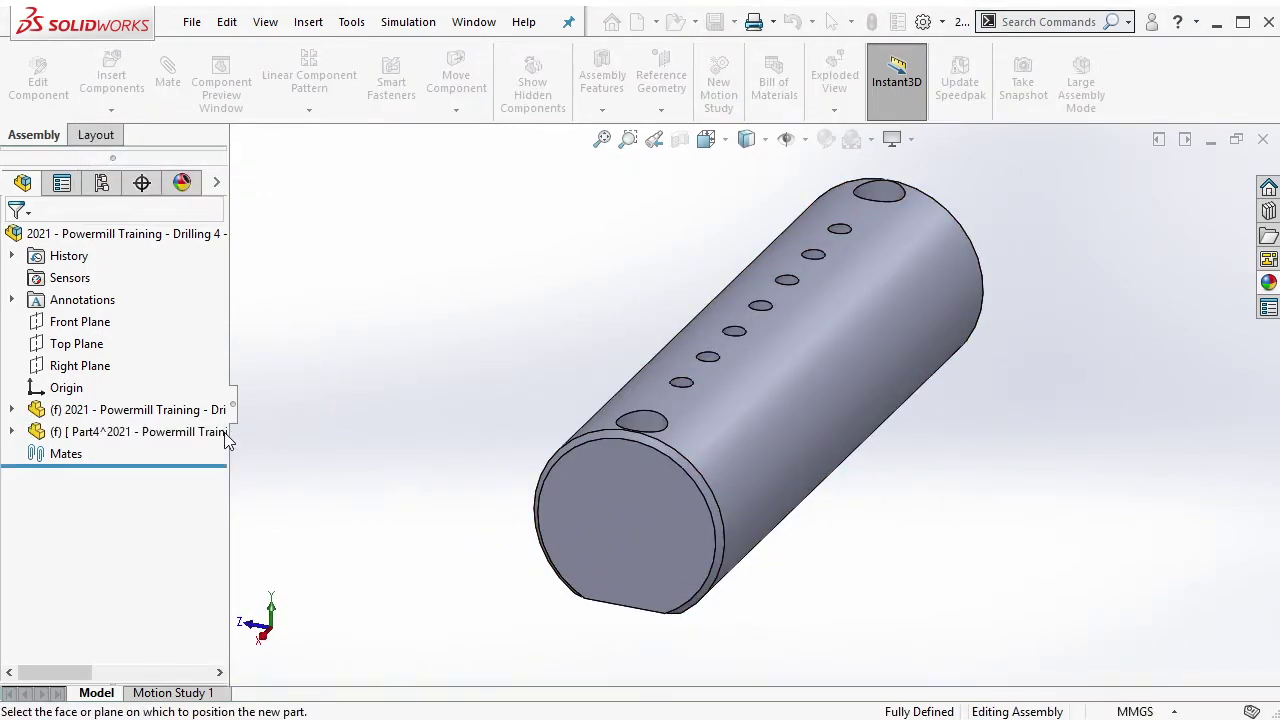
pyautogui.click(676, 542)
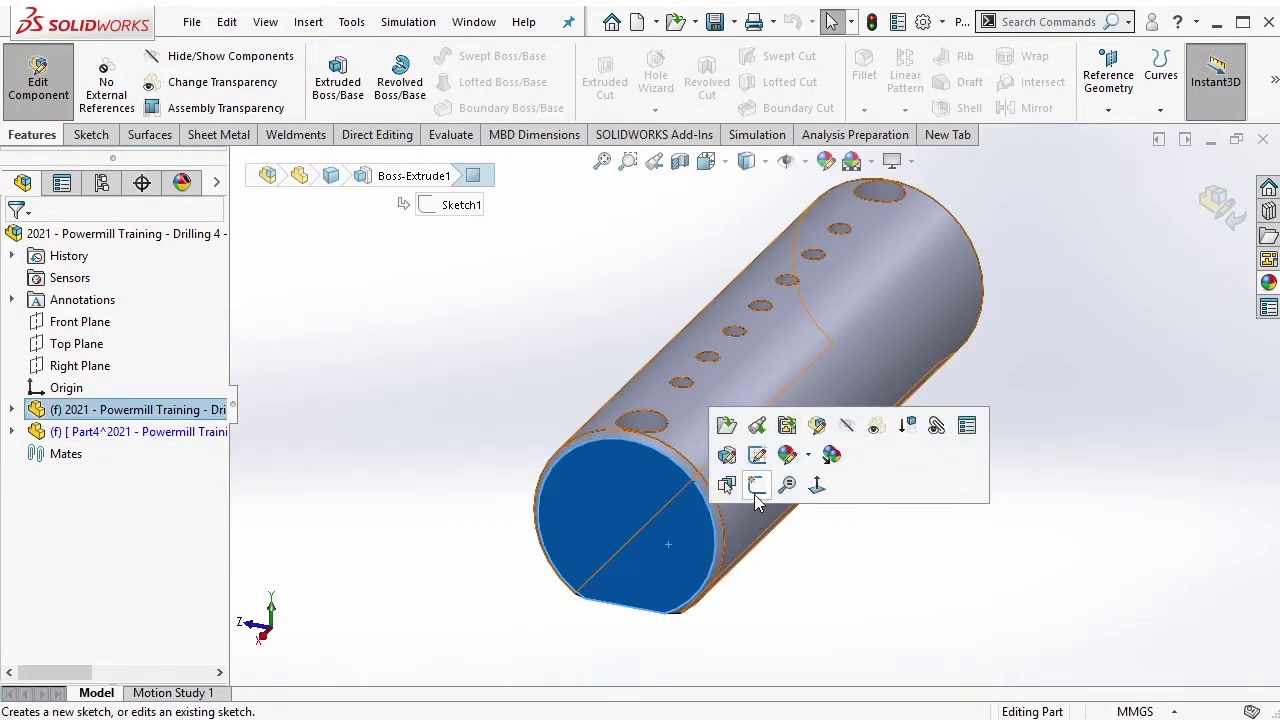
pyautogui.click(755, 490)
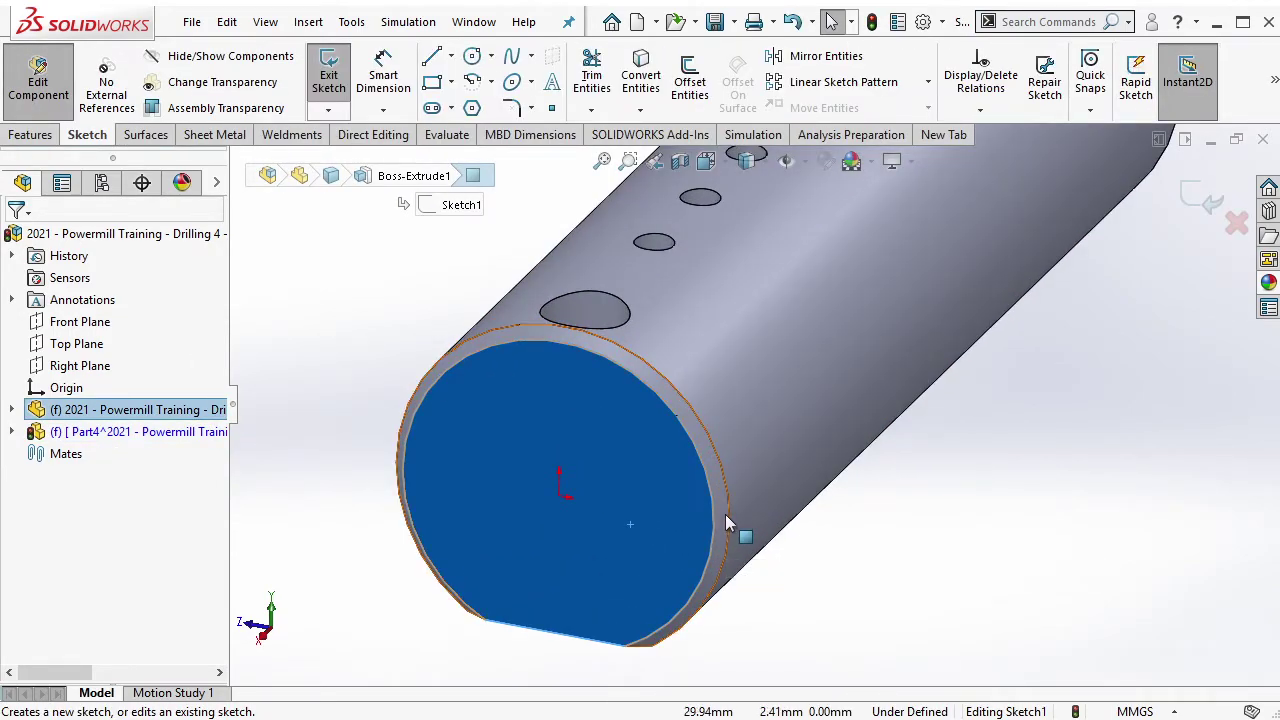
pyautogui.click(641, 68)
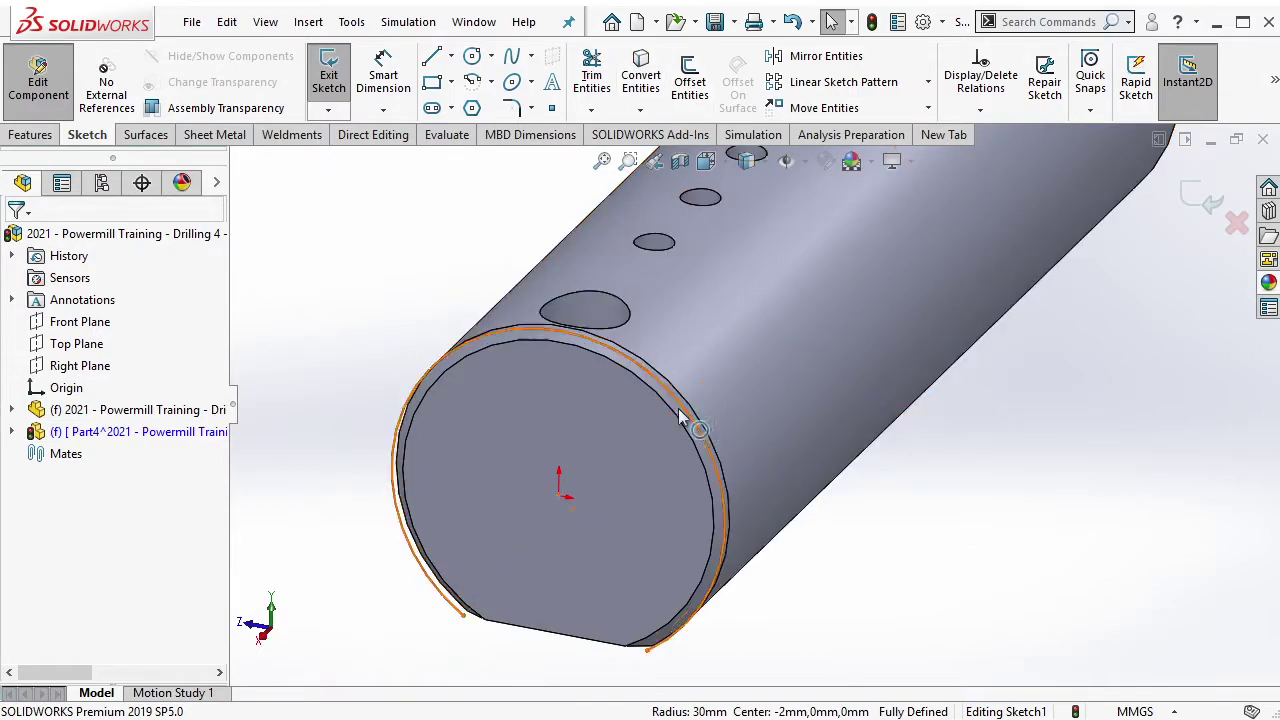
# Draw a centerline from the sketch origin out to its end point.
pyautogui.click(712, 432)
pyautogui.press('Escape')
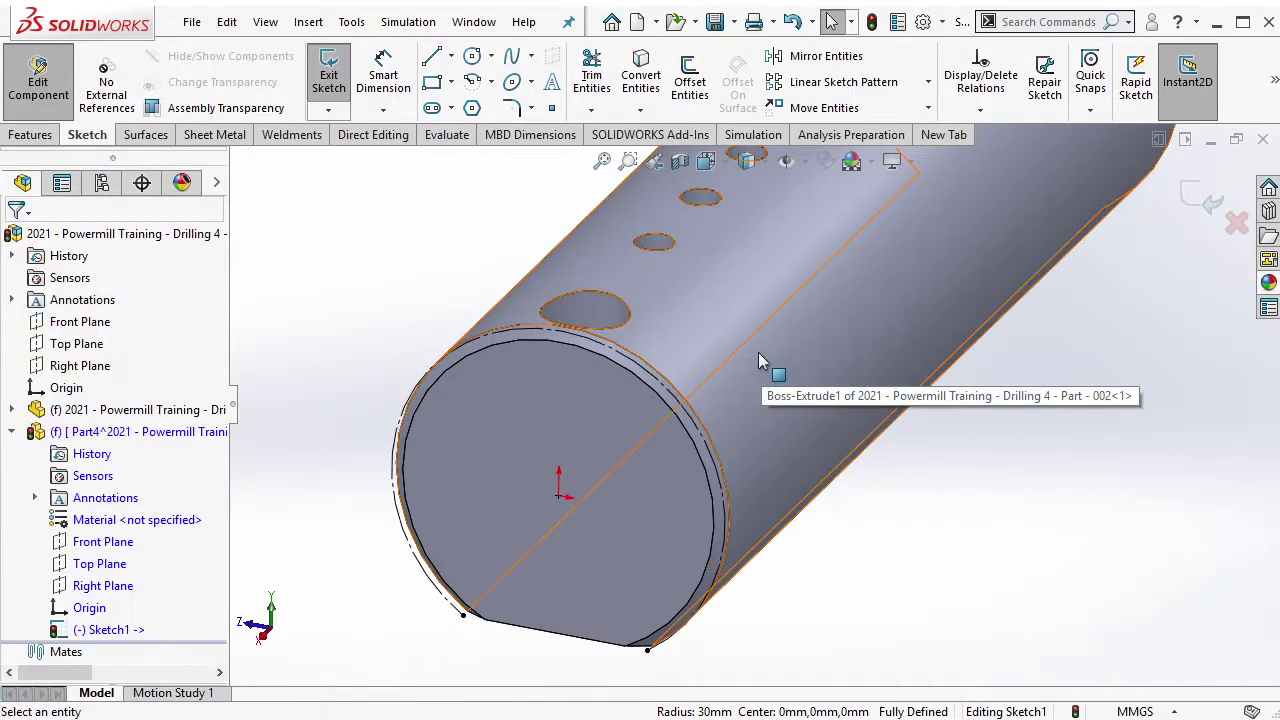
pyautogui.click(452, 57)
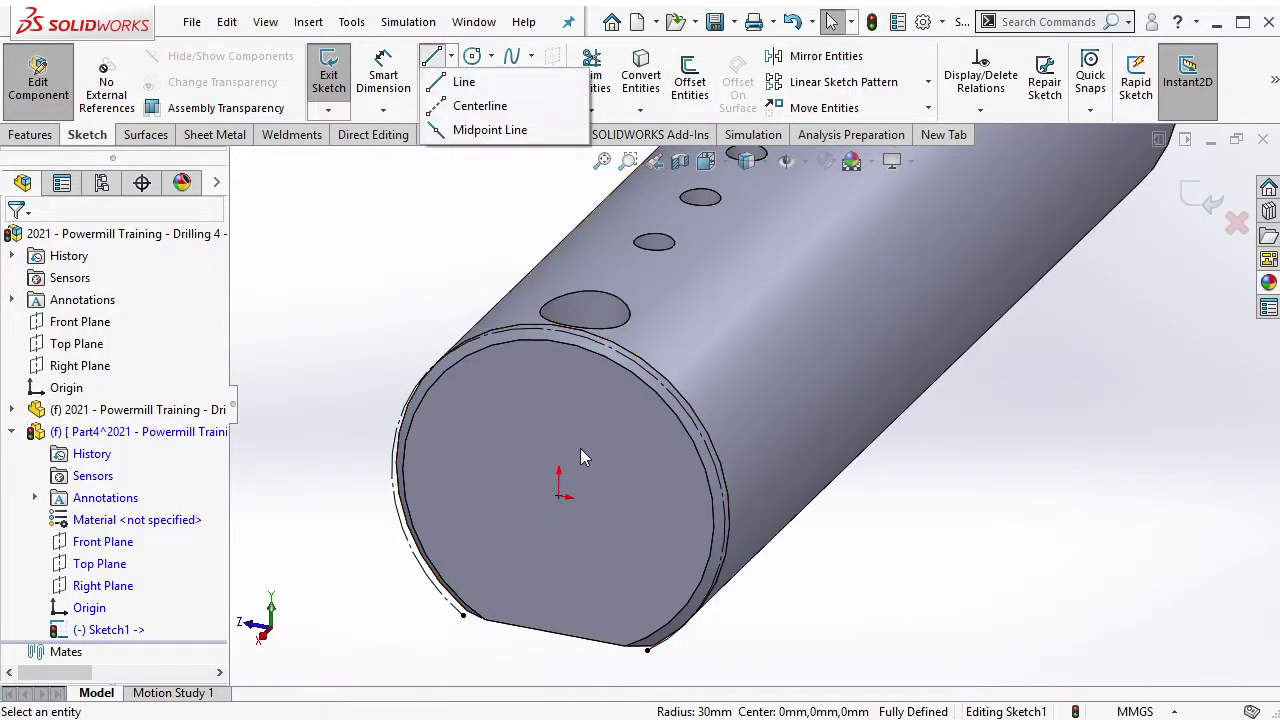
pyautogui.click(478, 106)
pyautogui.click(559, 496)
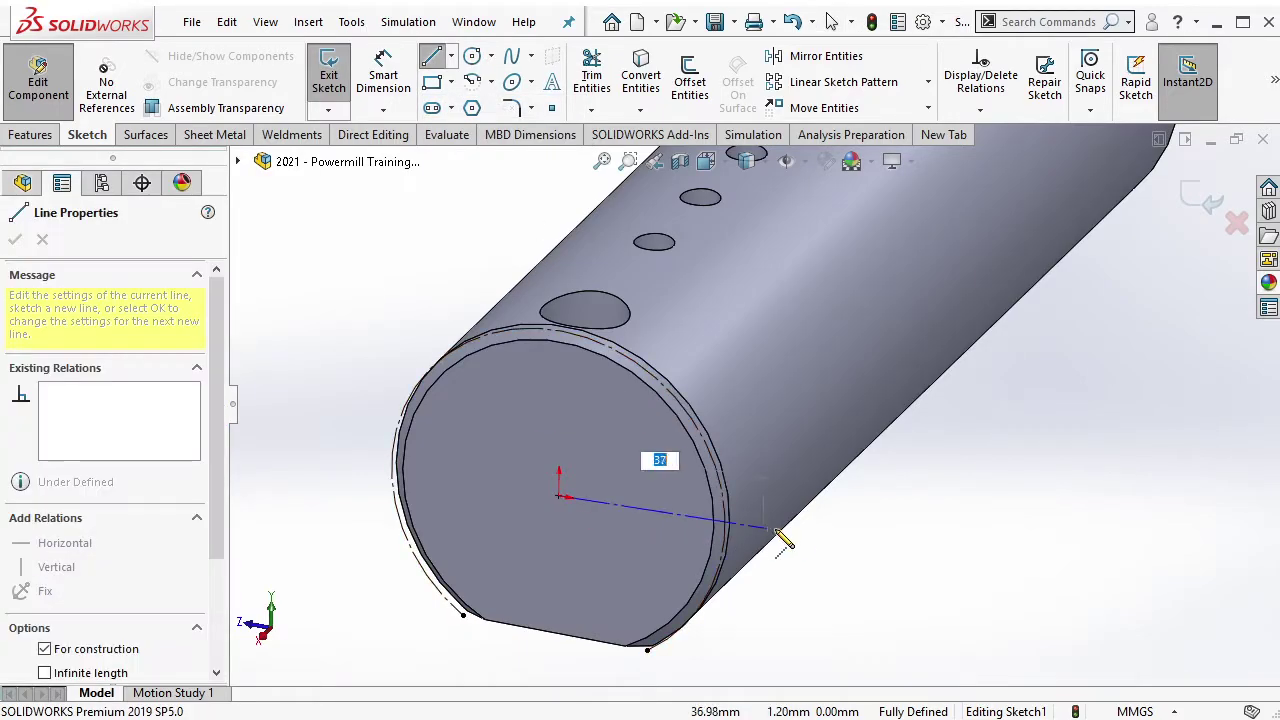
pyautogui.click(842, 540)
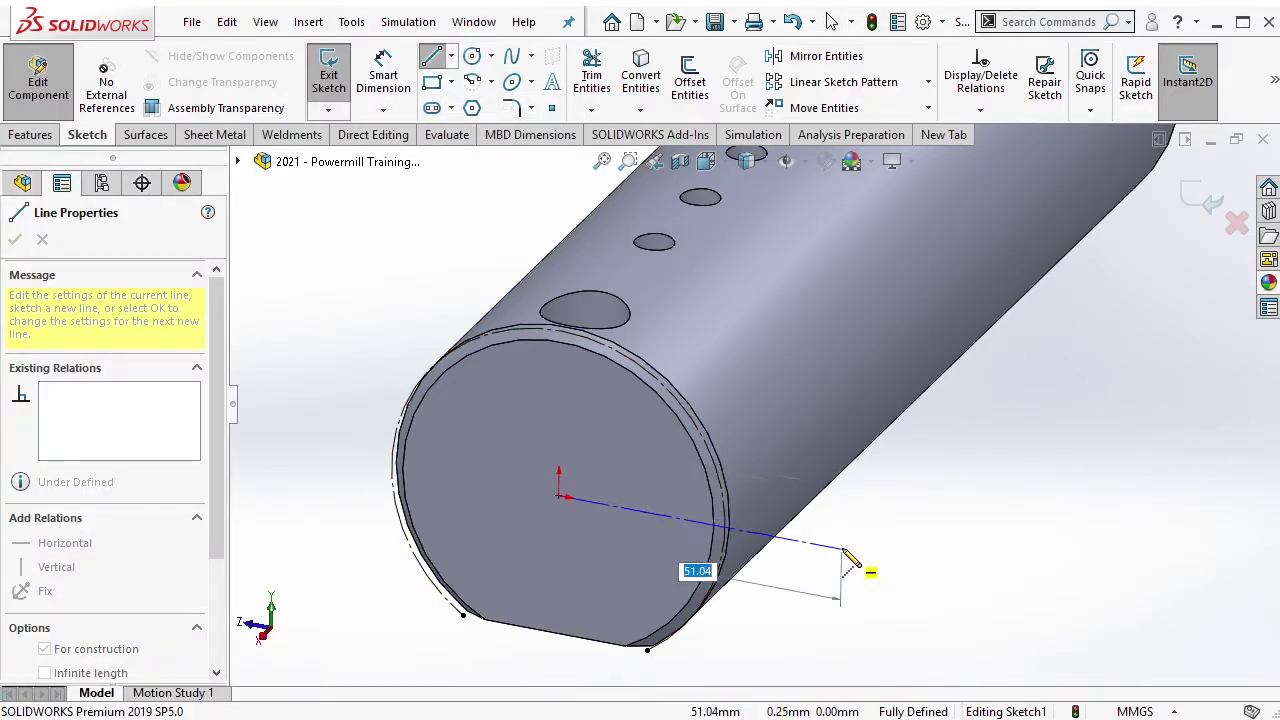
pyautogui.press('Escape')
pyautogui.moveTo(871, 566); pyautogui.dragTo(906, 407, button='middle')
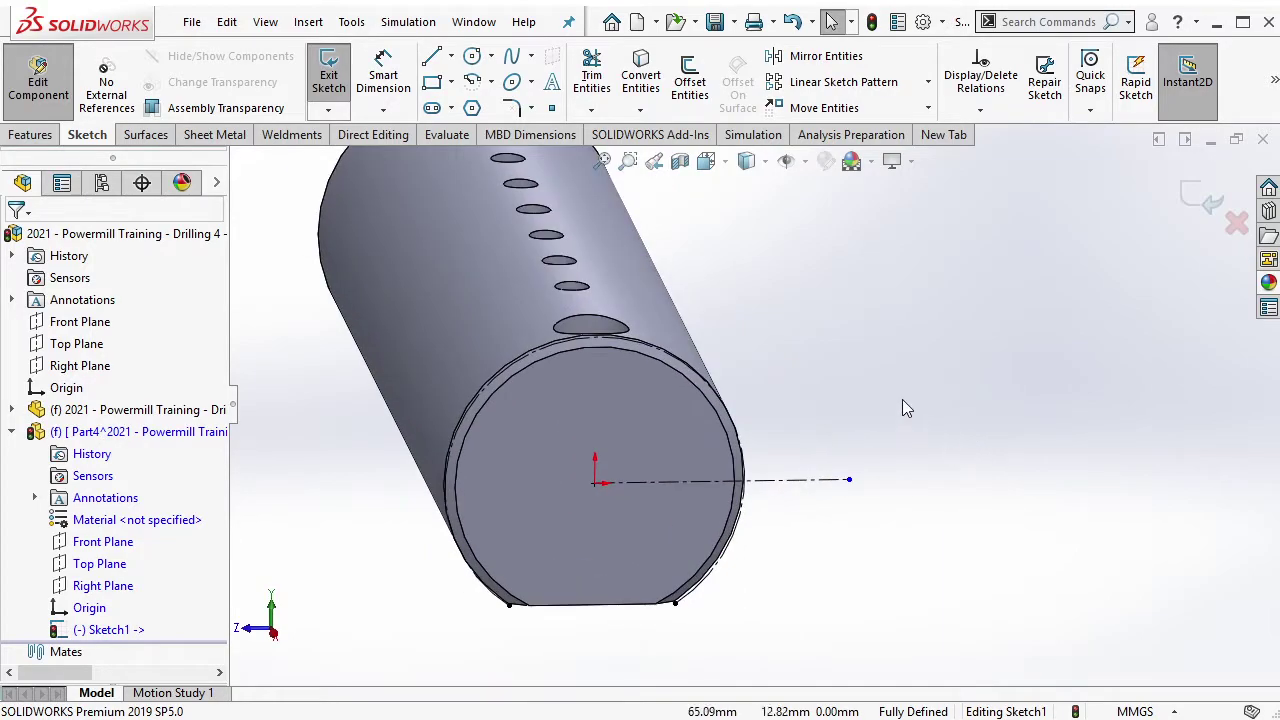
# Draw the closed jaw profile with a V notch pointing at the centerline's end.
pyautogui.press('l')
pyautogui.click(782, 379)
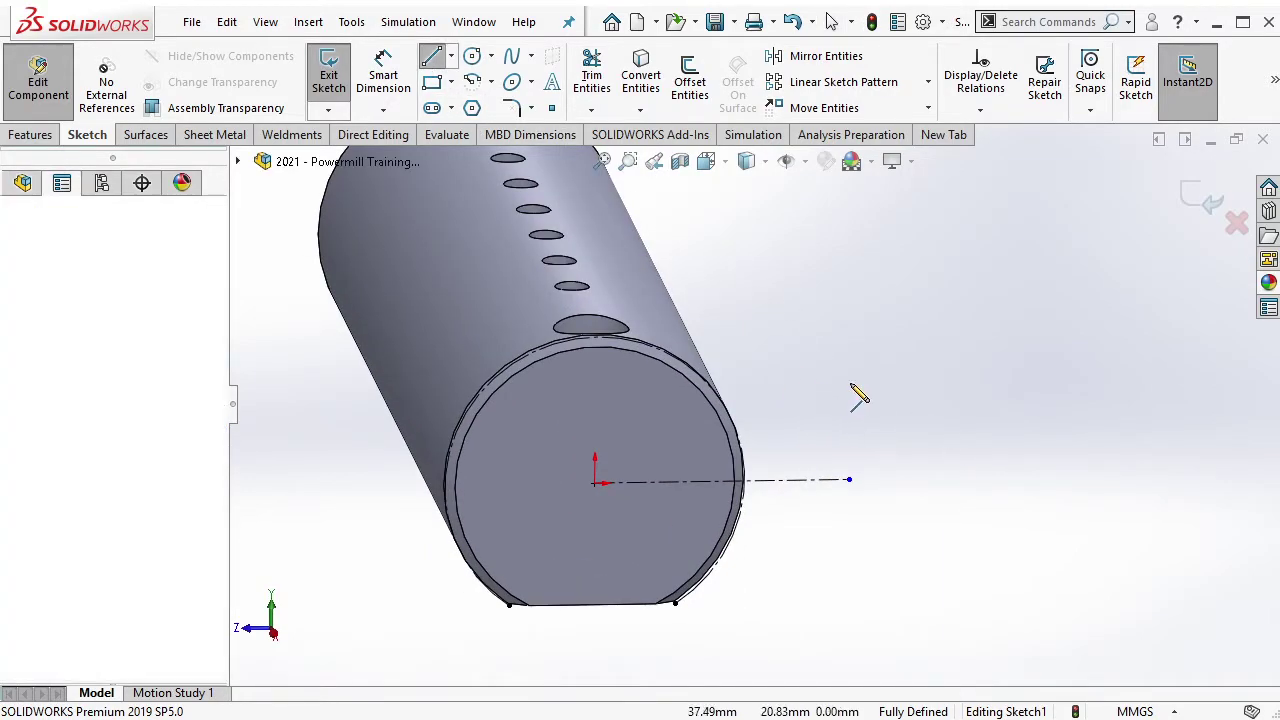
pyautogui.click(902, 379)
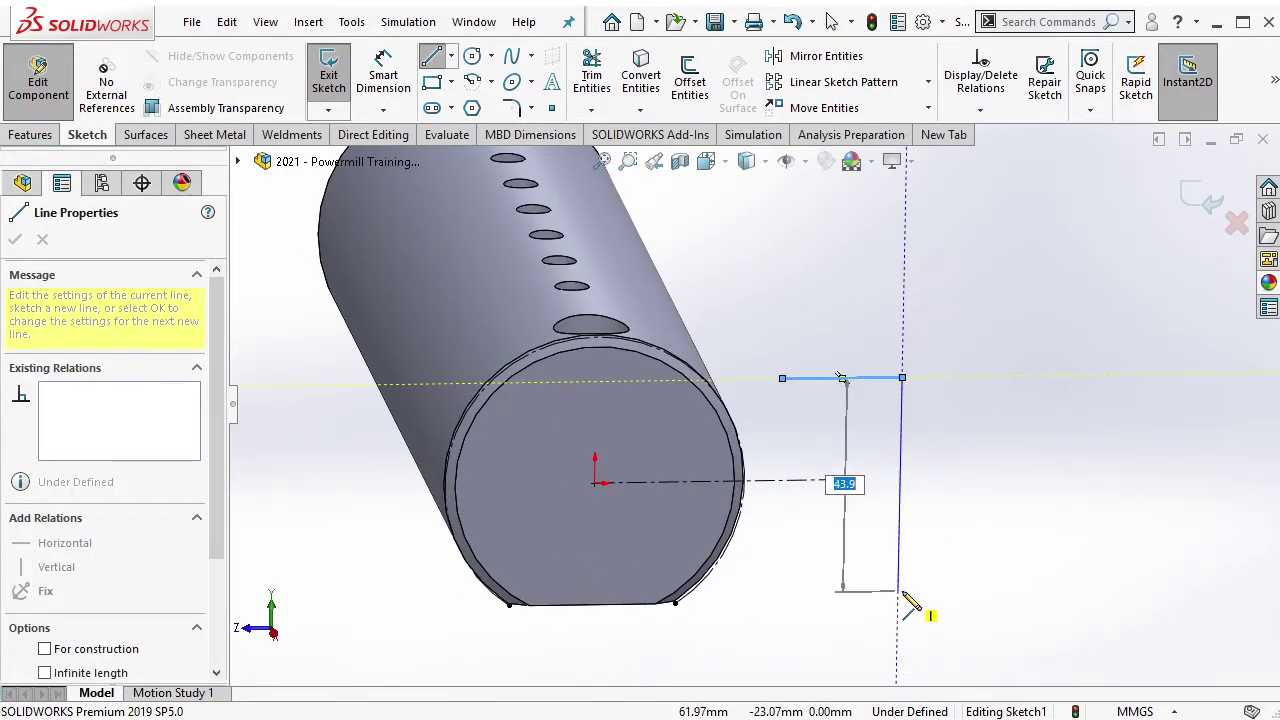
pyautogui.click(779, 591)
pyautogui.click(778, 570)
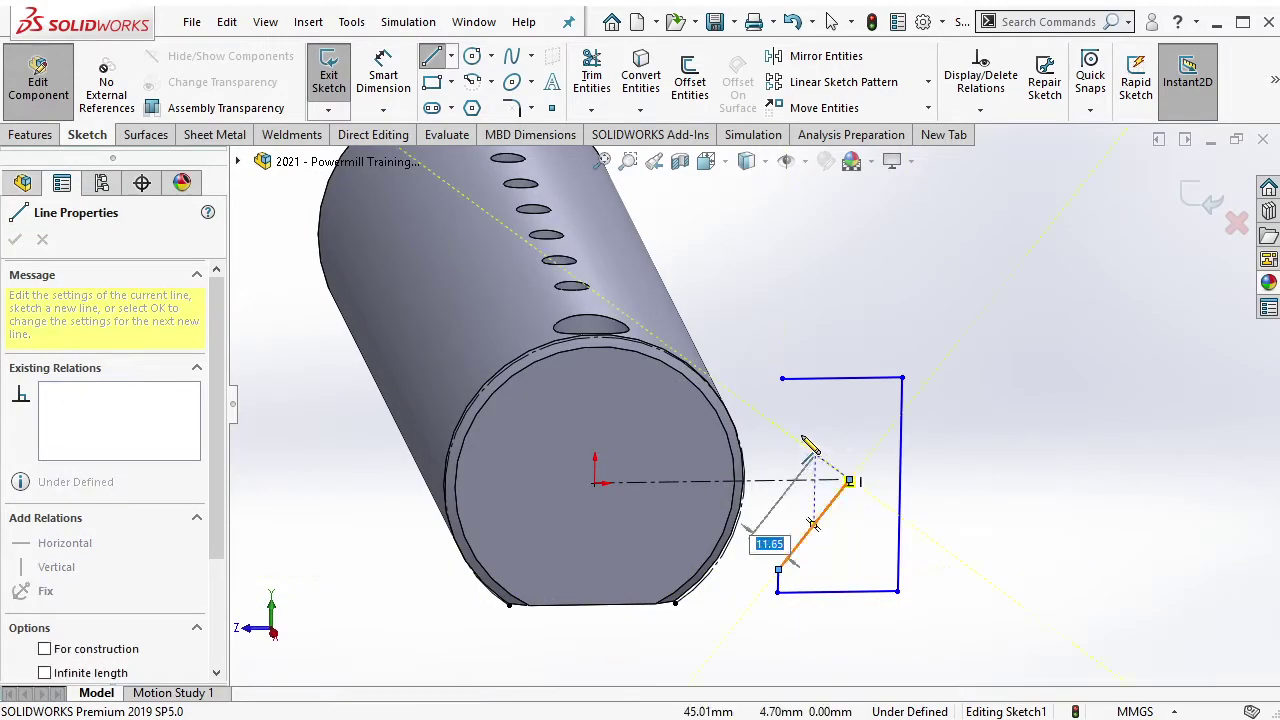
pyautogui.click(849, 481)
pyautogui.click(781, 415)
pyautogui.click(781, 378)
pyautogui.press('Escape')
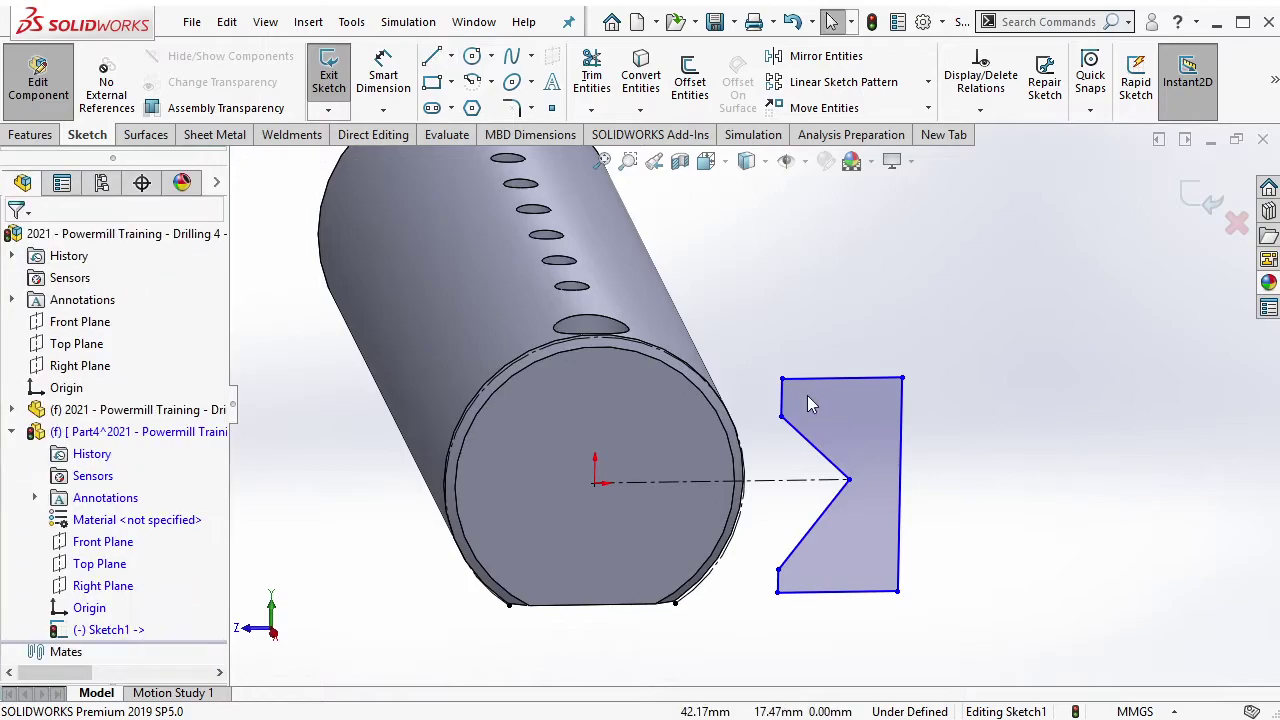
# Make the two short vertical lines of the profile equal.
pyautogui.click(781, 586)
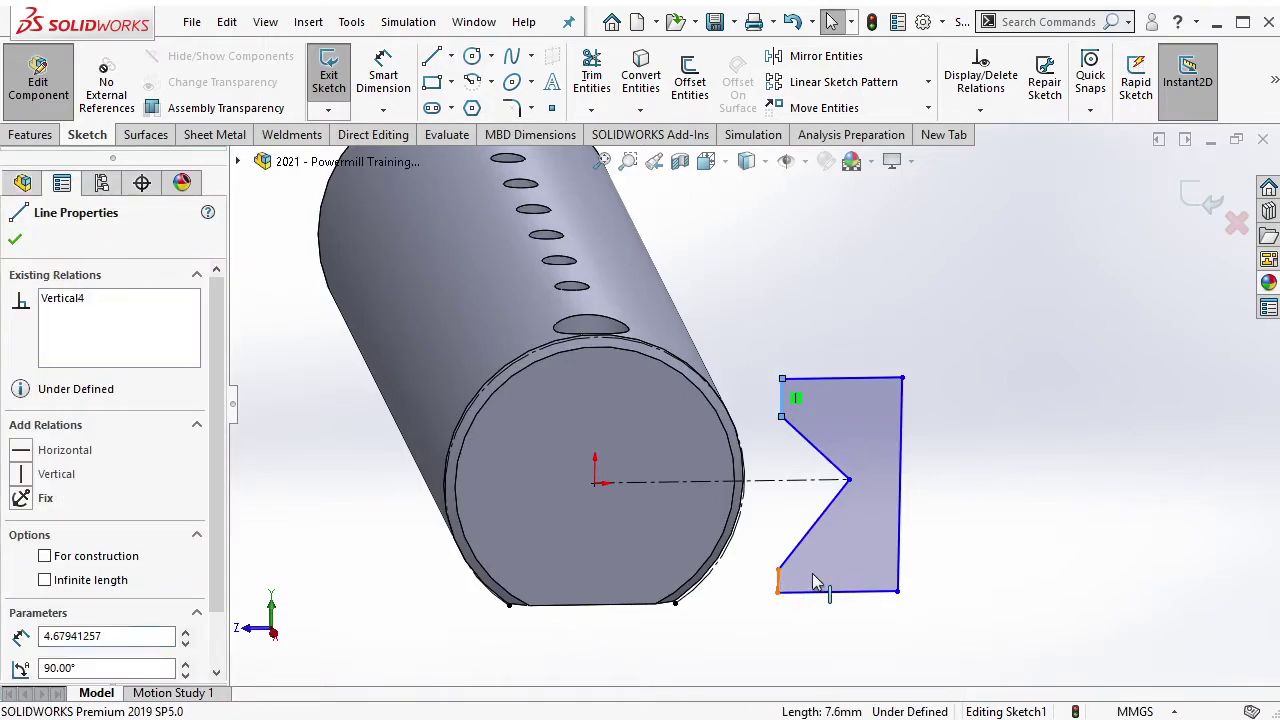
pyautogui.keyDown('ctrl'); pyautogui.click(899, 545); pyautogui.keyUp('ctrl')
pyautogui.click(928, 483)
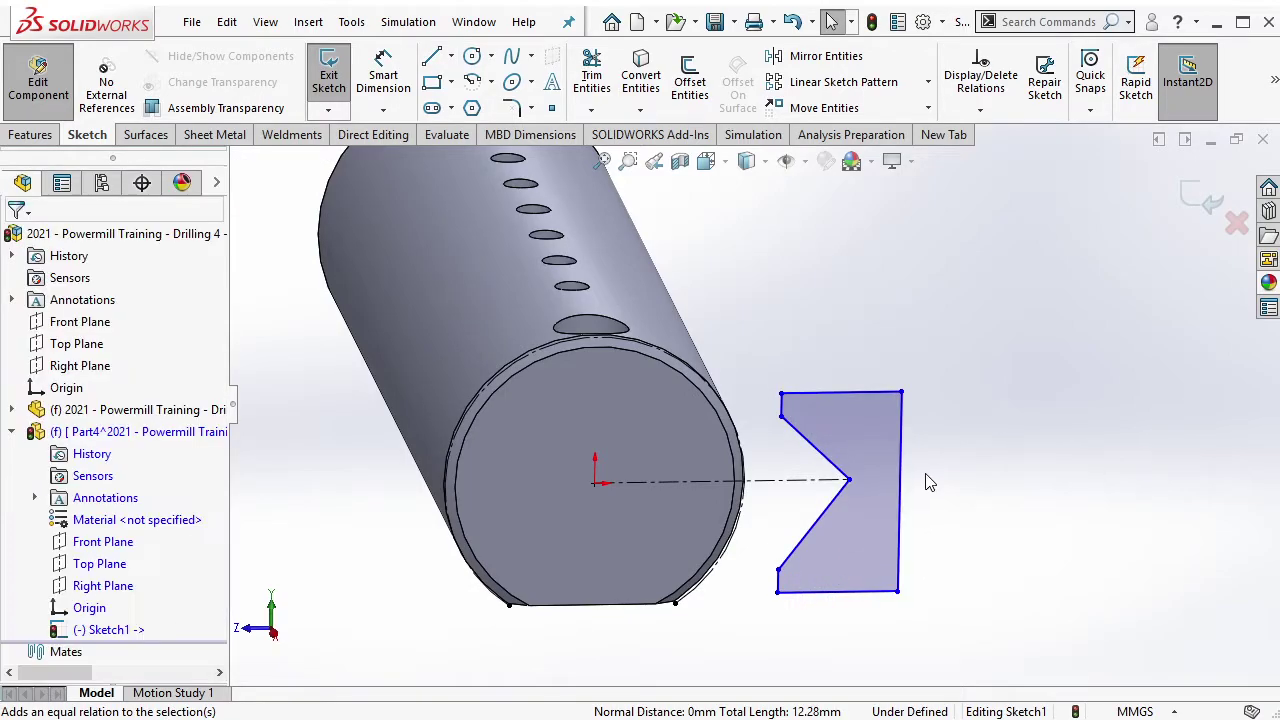
# Make the upper and lower V sides tangent to the cylinder's circular edge.
pyautogui.click(763, 456)
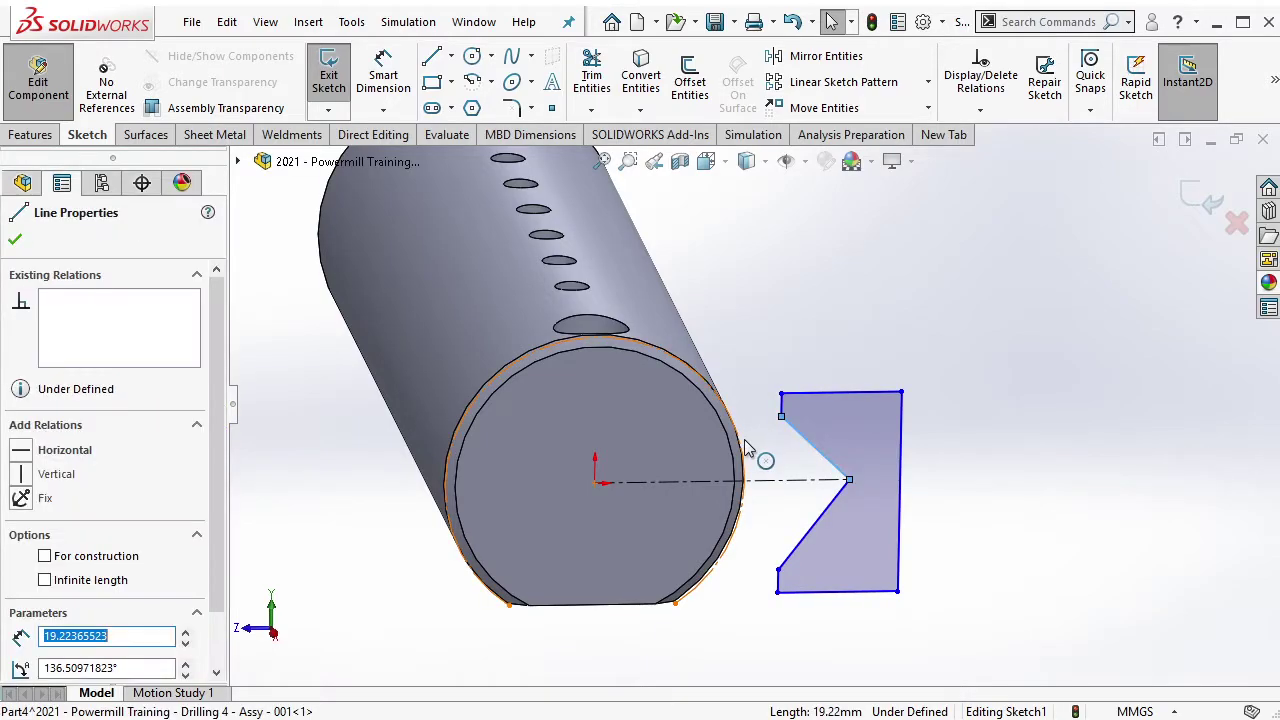
pyautogui.keyDown('ctrl'); pyautogui.click(741, 440); pyautogui.keyUp('ctrl')
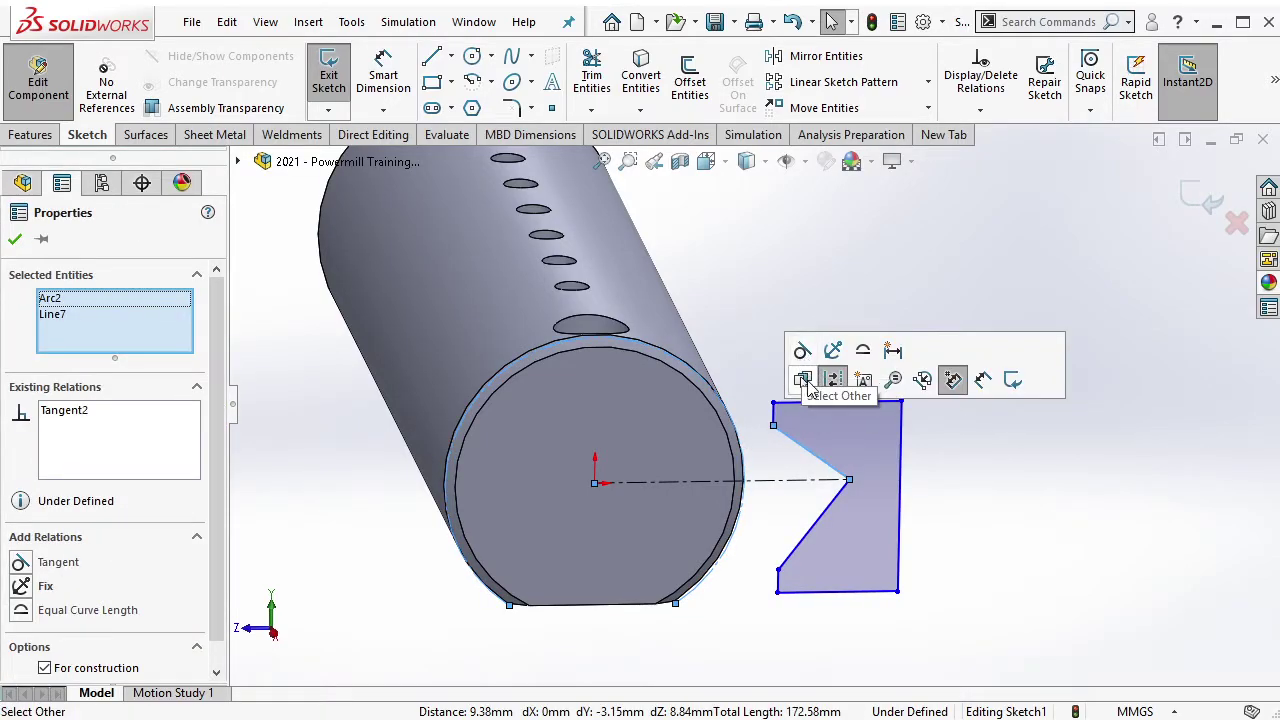
pyautogui.click(810, 408)
pyautogui.moveTo(773, 425); pyautogui.dragTo(817, 378)
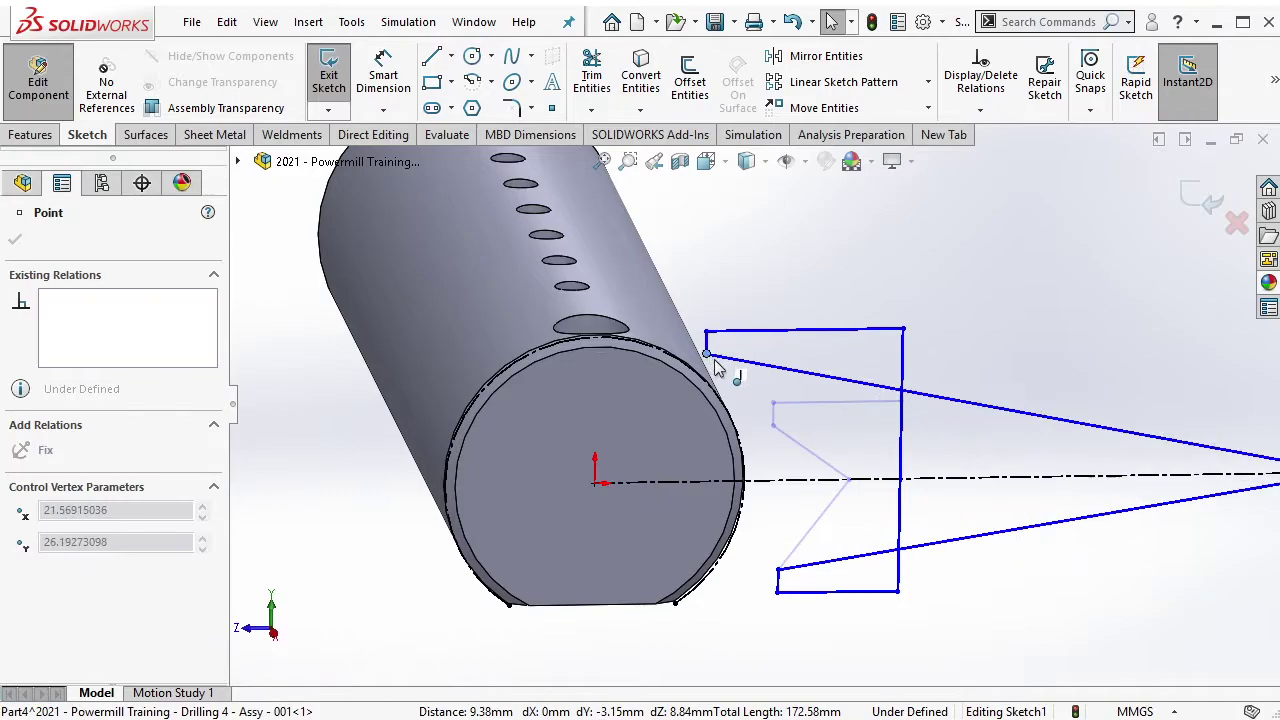
pyautogui.click(793, 21)
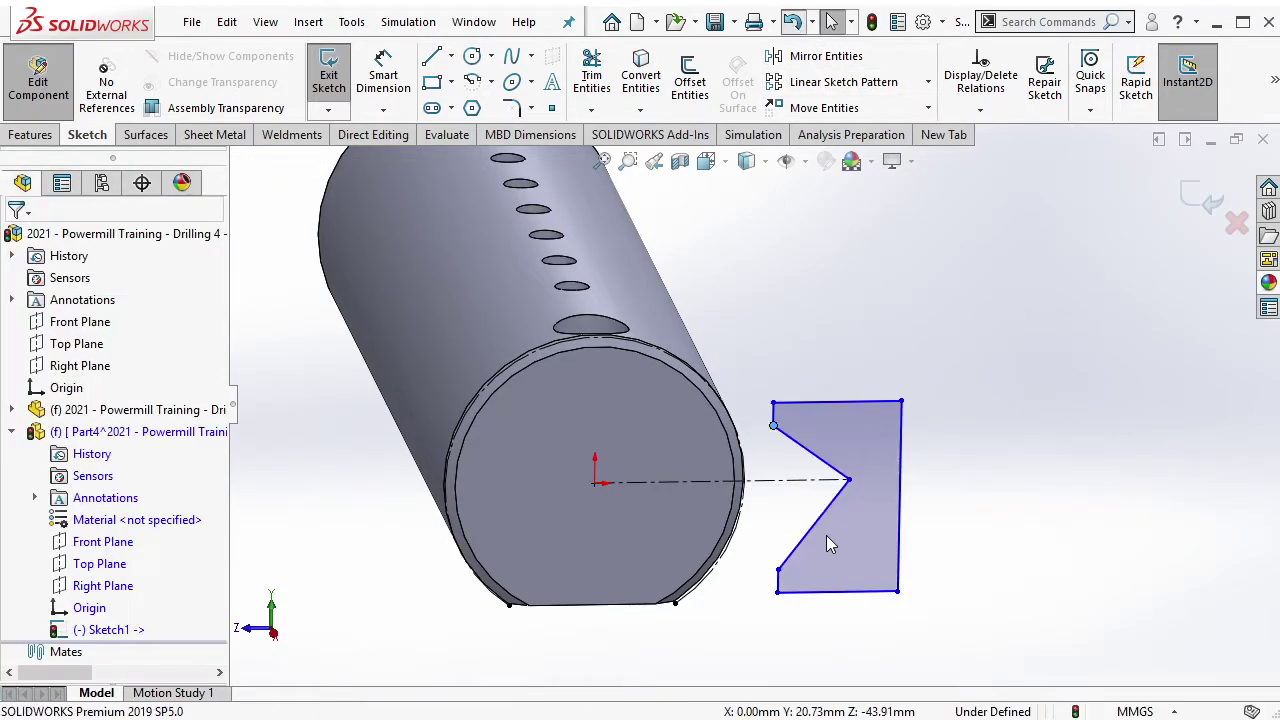
pyautogui.click(757, 527)
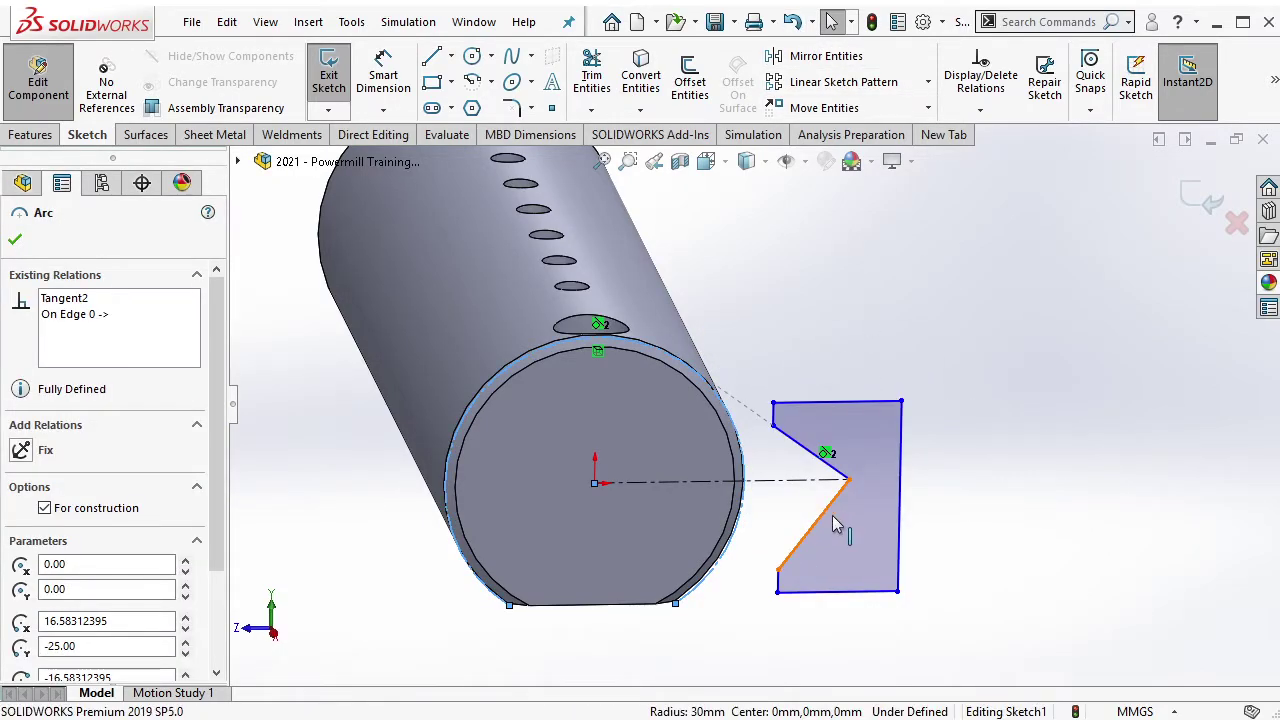
pyautogui.keyDown('ctrl'); pyautogui.click(832, 515); pyautogui.keyUp('ctrl')
pyautogui.click(884, 430)
pyautogui.press('Escape')
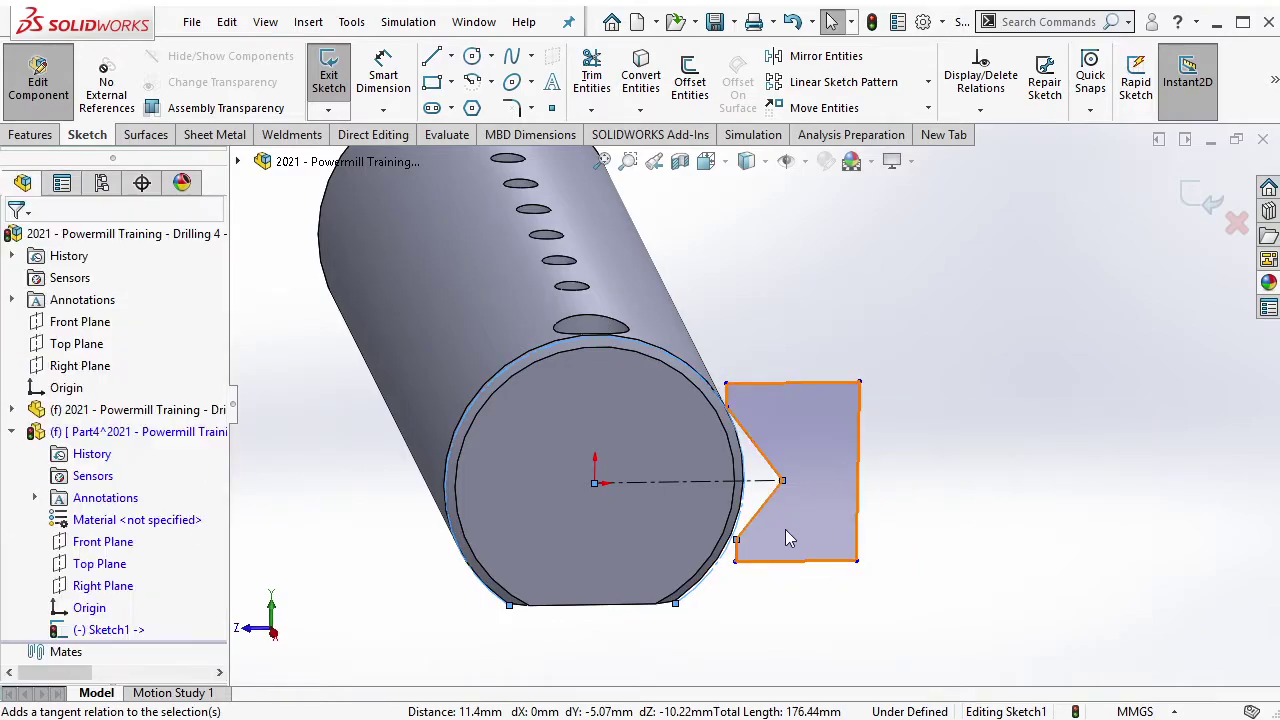
# Make the two V sides equal in length.
pyautogui.moveTo(750, 565); pyautogui.dragTo(776, 477, button='middle')
pyautogui.click(780, 410)
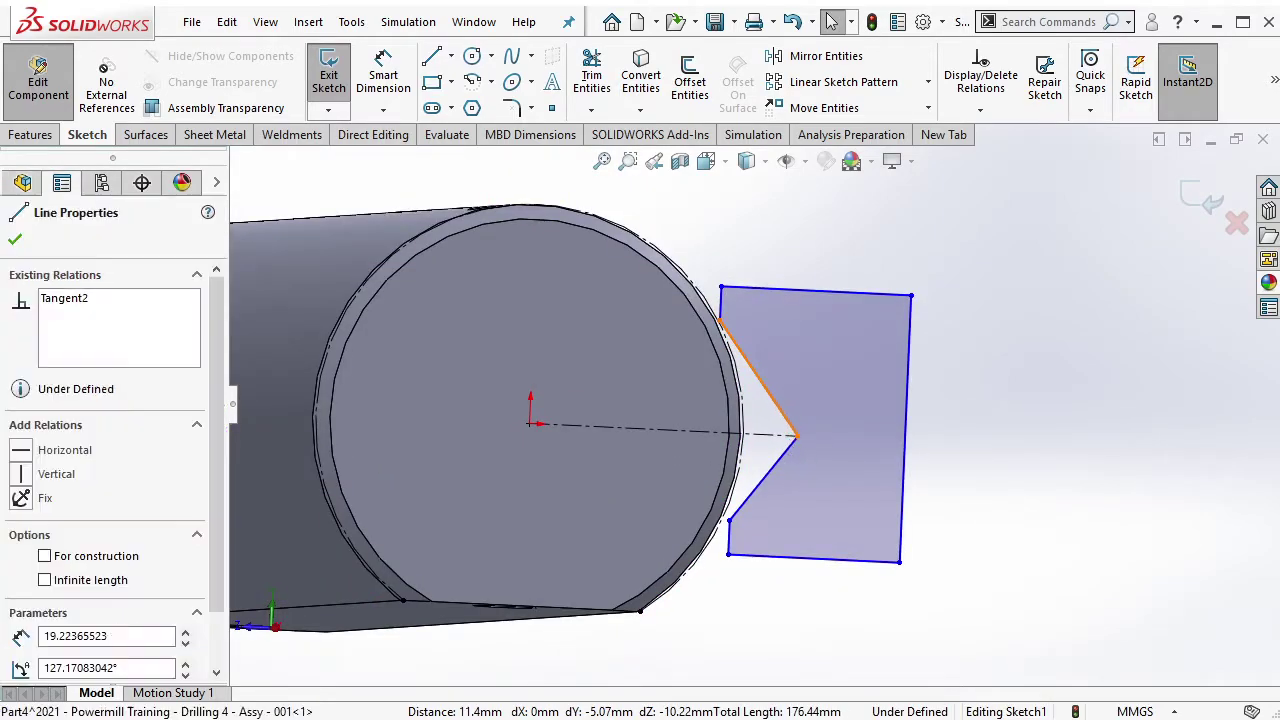
pyautogui.keyDown('ctrl'); pyautogui.click(826, 455); pyautogui.keyUp('ctrl')
pyautogui.click(988, 396)
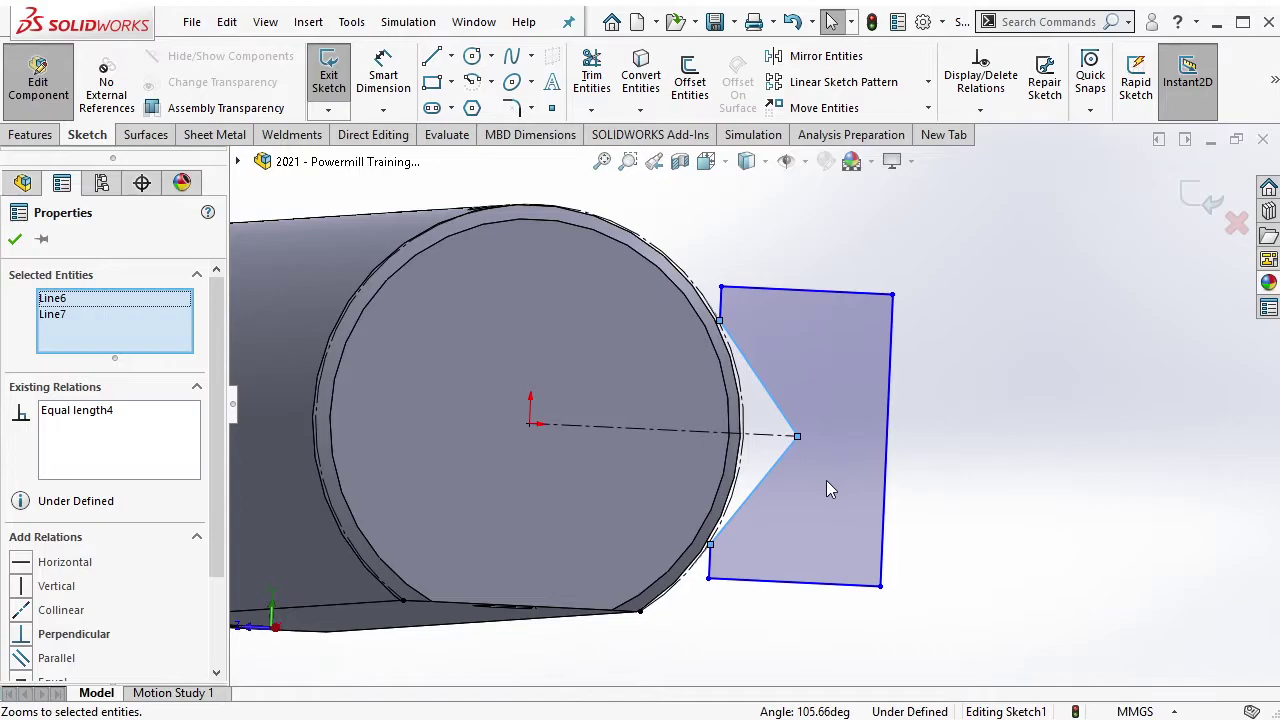
pyautogui.press('Escape')
# Drag the top, left and bottom edges outward to enlarge the jaw profile.
pyautogui.moveTo(826, 480); pyautogui.dragTo(811, 485, button='middle')
pyautogui.moveTo(652, 311); pyautogui.dragTo(686, 232)
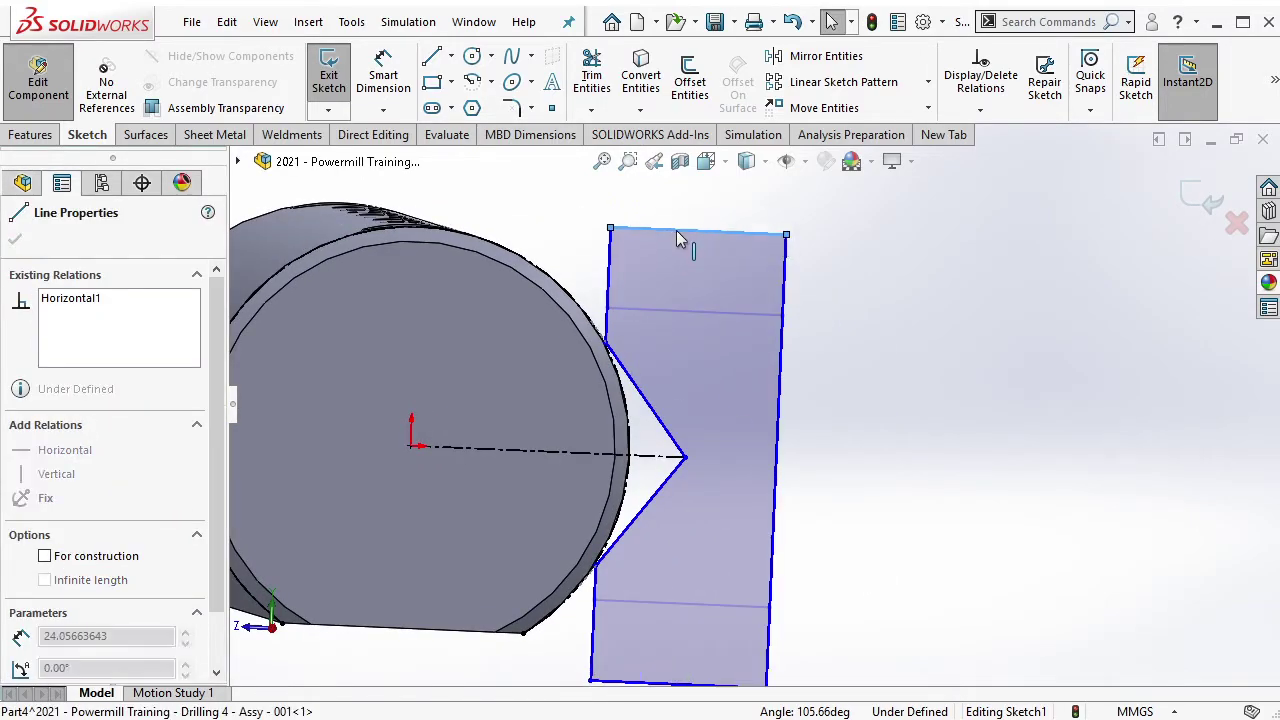
pyautogui.moveTo(615, 292); pyautogui.dragTo(545, 240)
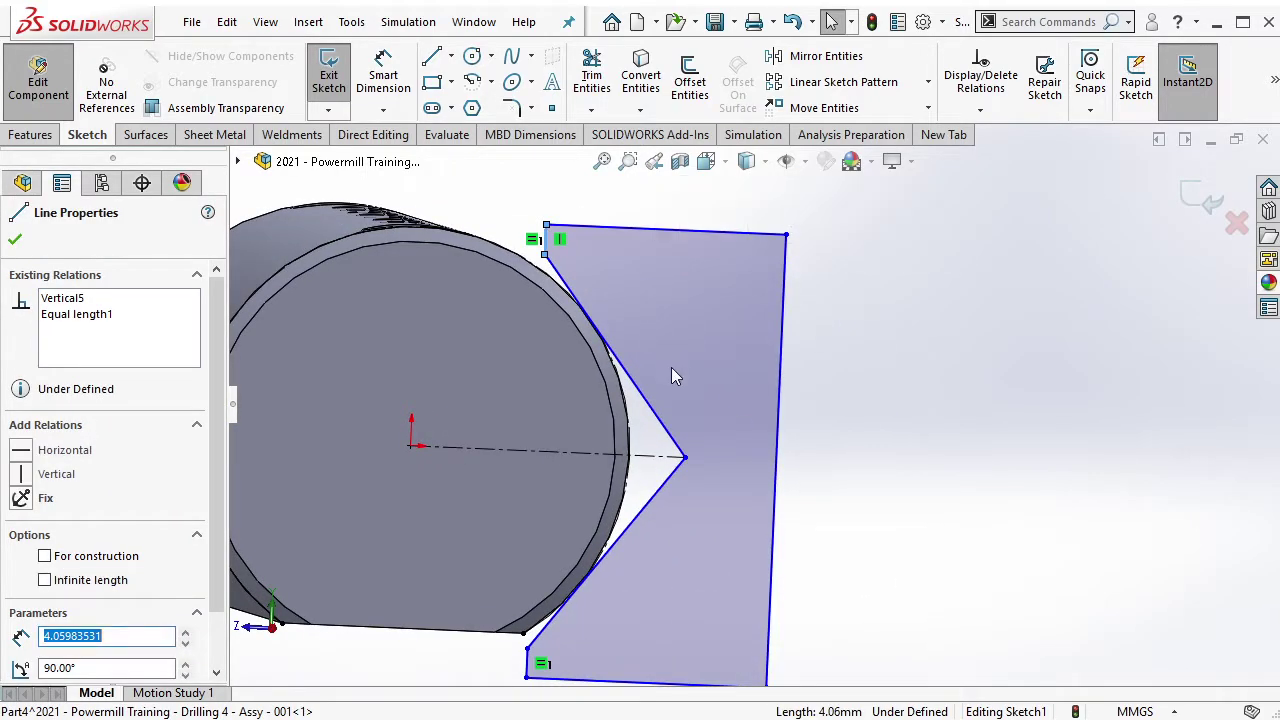
pyautogui.moveTo(677, 371); pyautogui.dragTo(678, 404, button='middle')
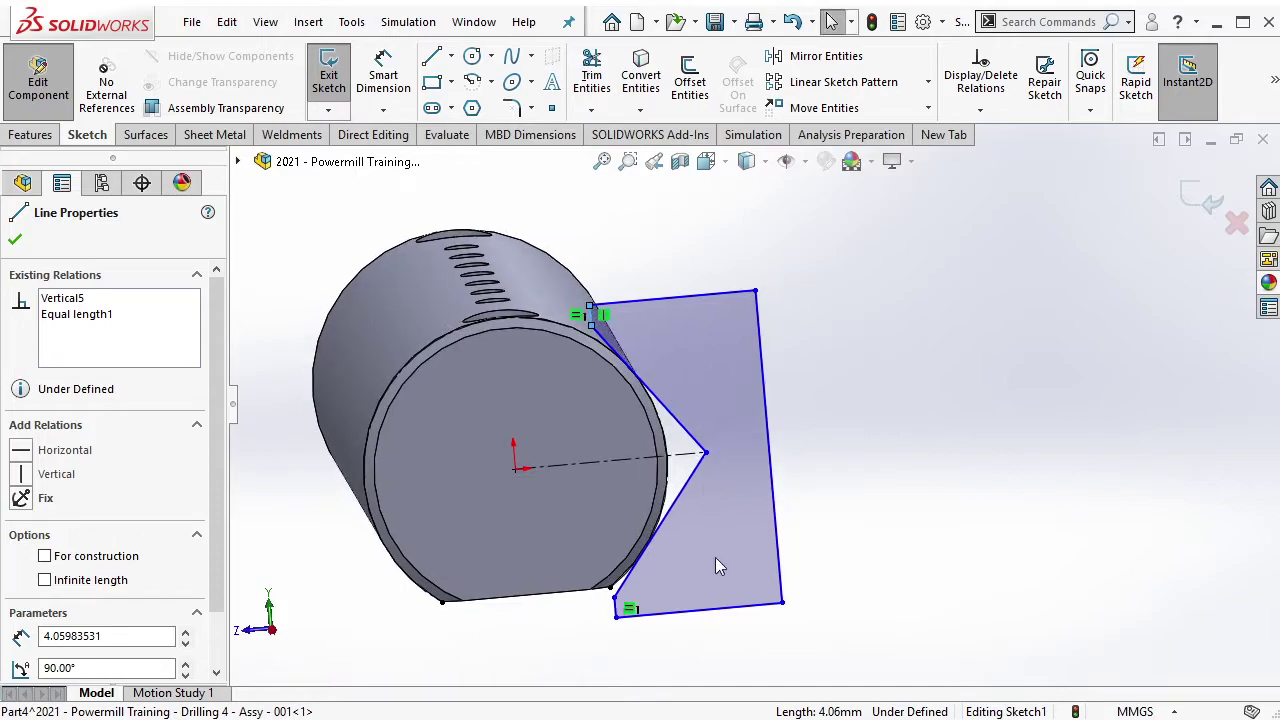
pyautogui.scroll(-2, 719, 590)
pyautogui.moveTo(728, 630); pyautogui.dragTo(740, 645)
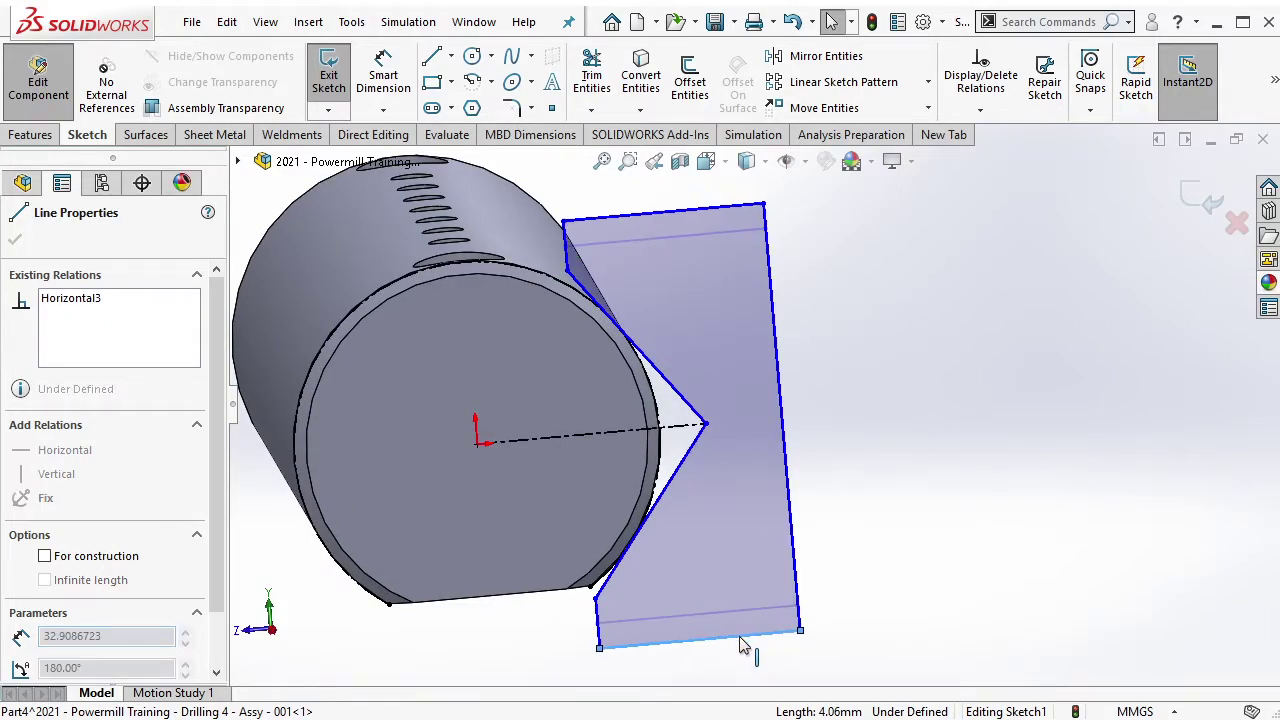
# Dimension the jaw's right edge to a 70 mm height with Smart Dimension.
pyautogui.click(843, 353)
pyautogui.click(383, 75)
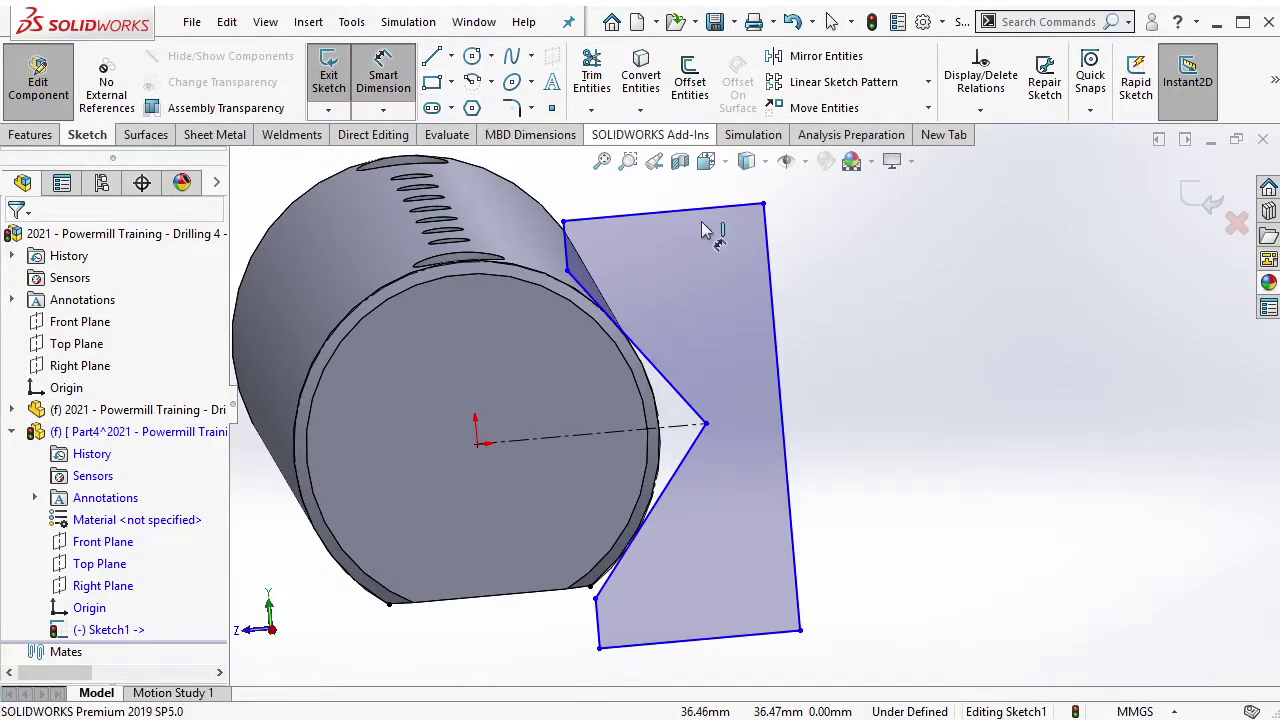
pyautogui.click(778, 342)
pyautogui.click(810, 341)
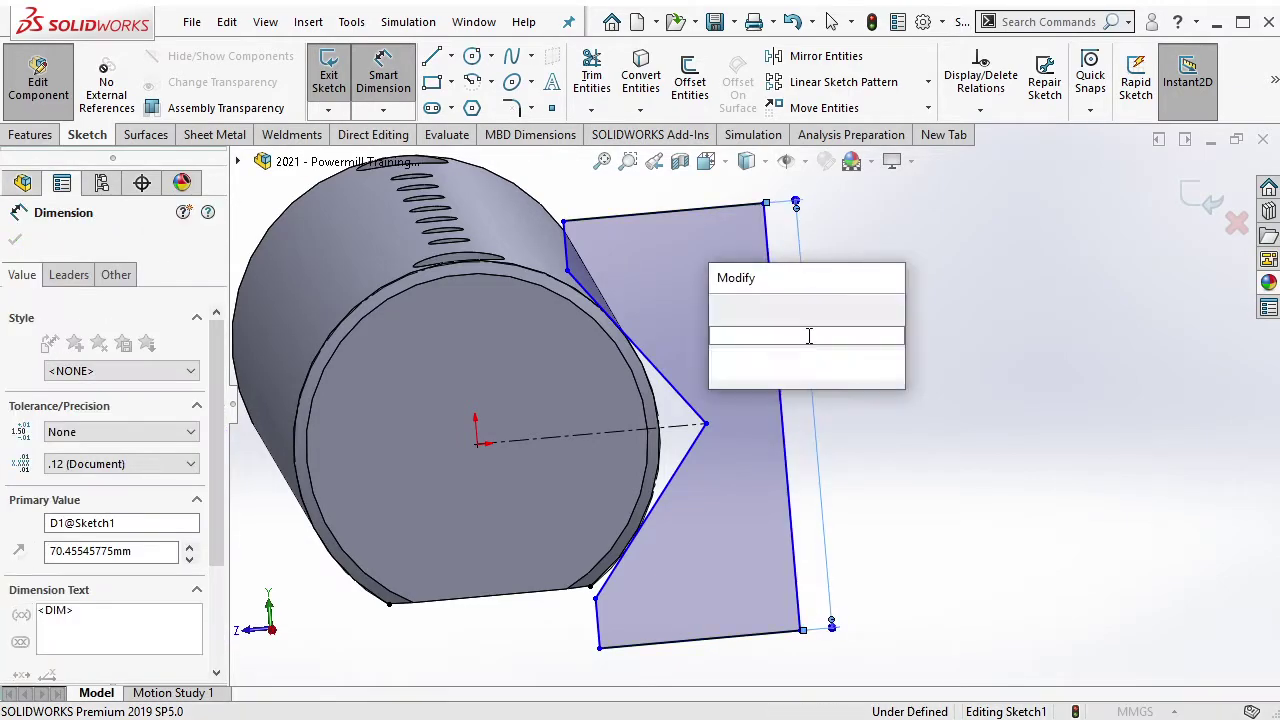
pyautogui.write('70')
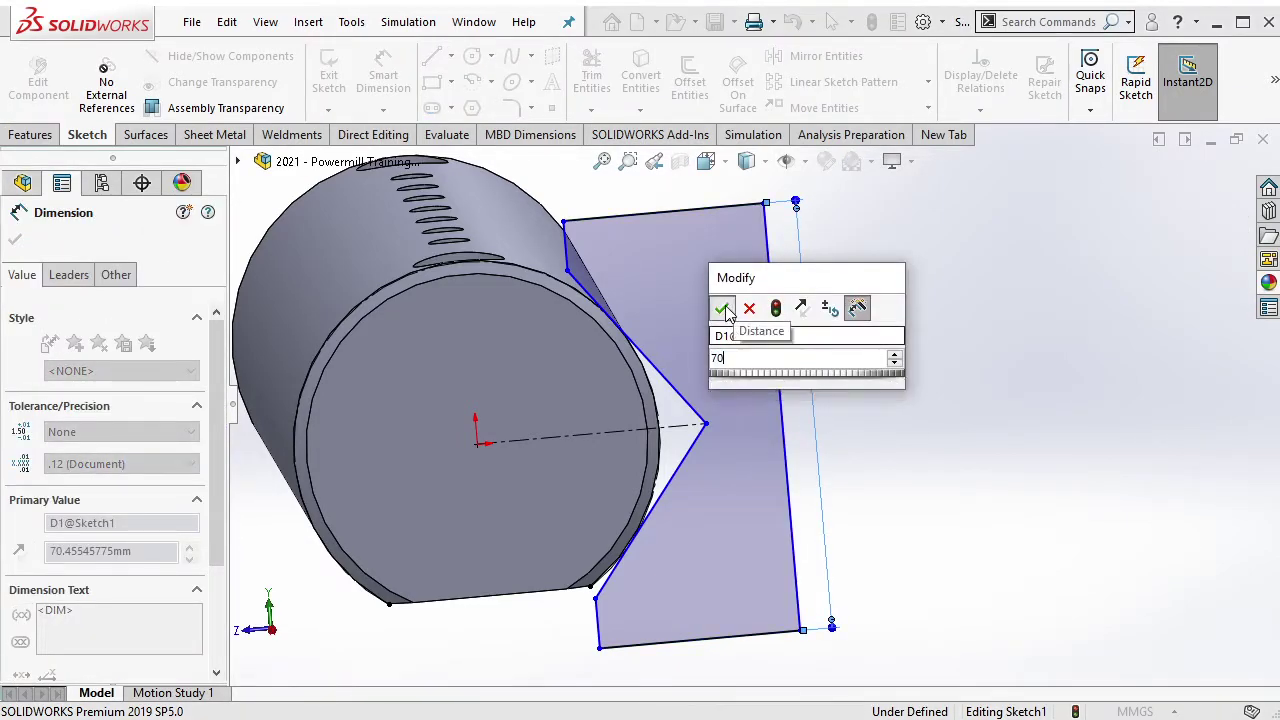
pyautogui.click(722, 308)
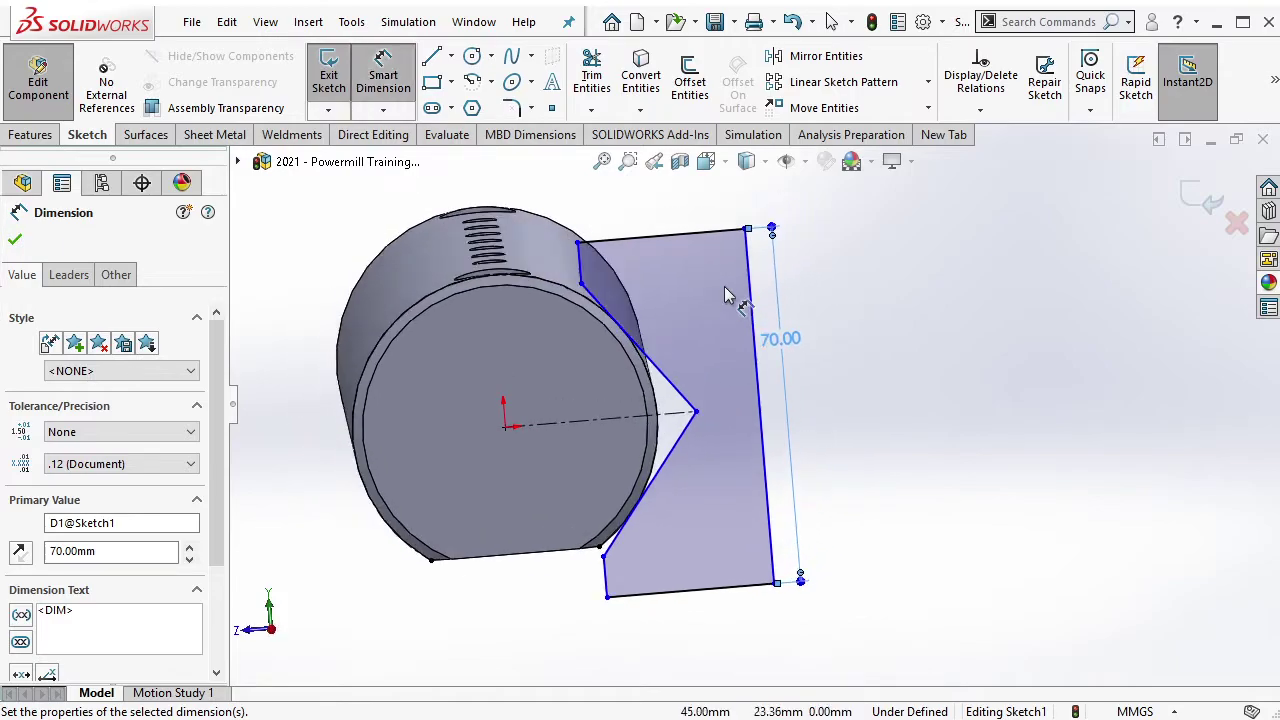
# Dimension the top edge to a 35 mm width.
pyautogui.click(707, 240)
pyautogui.click(715, 219)
pyautogui.write('30')
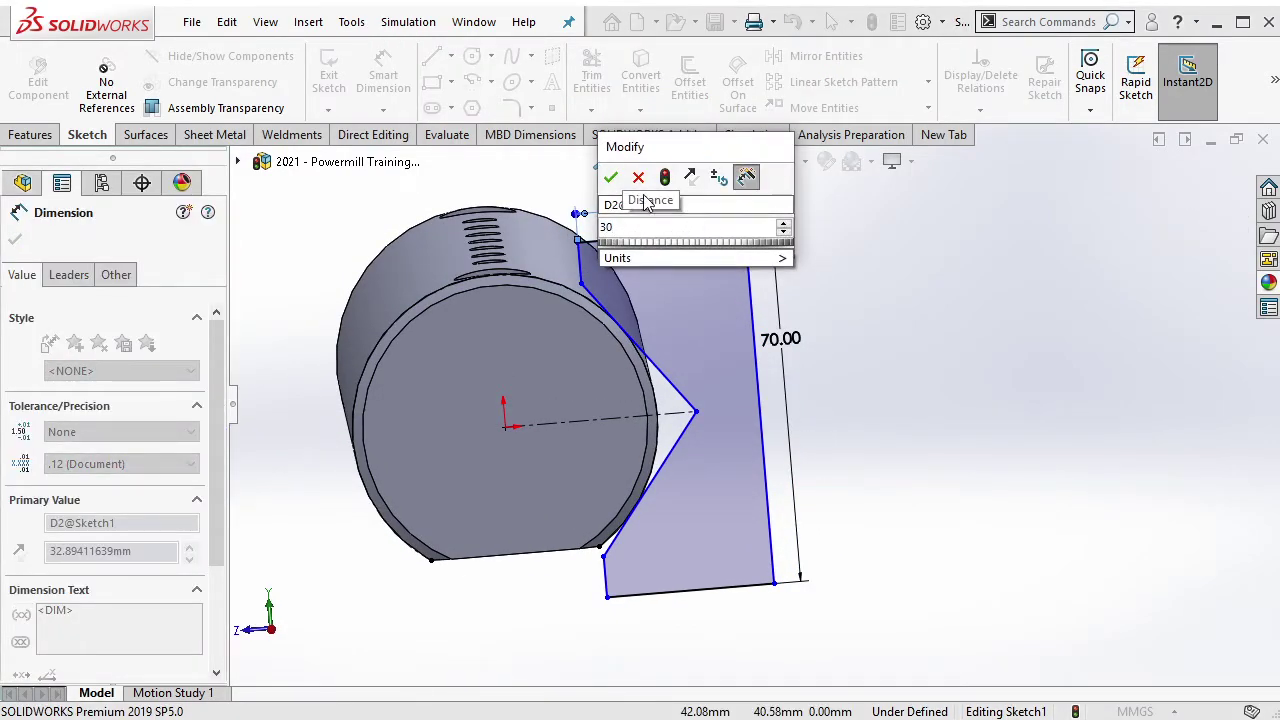
pyautogui.press('Return')
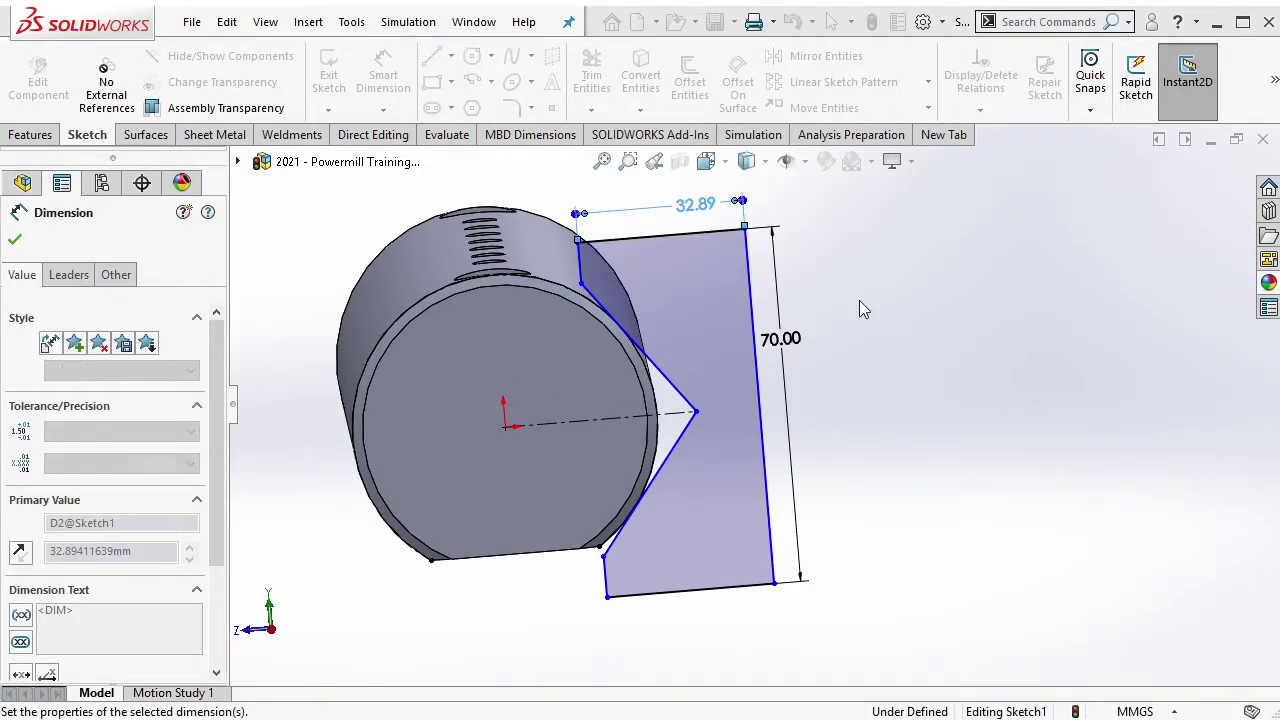
pyautogui.click(670, 203)
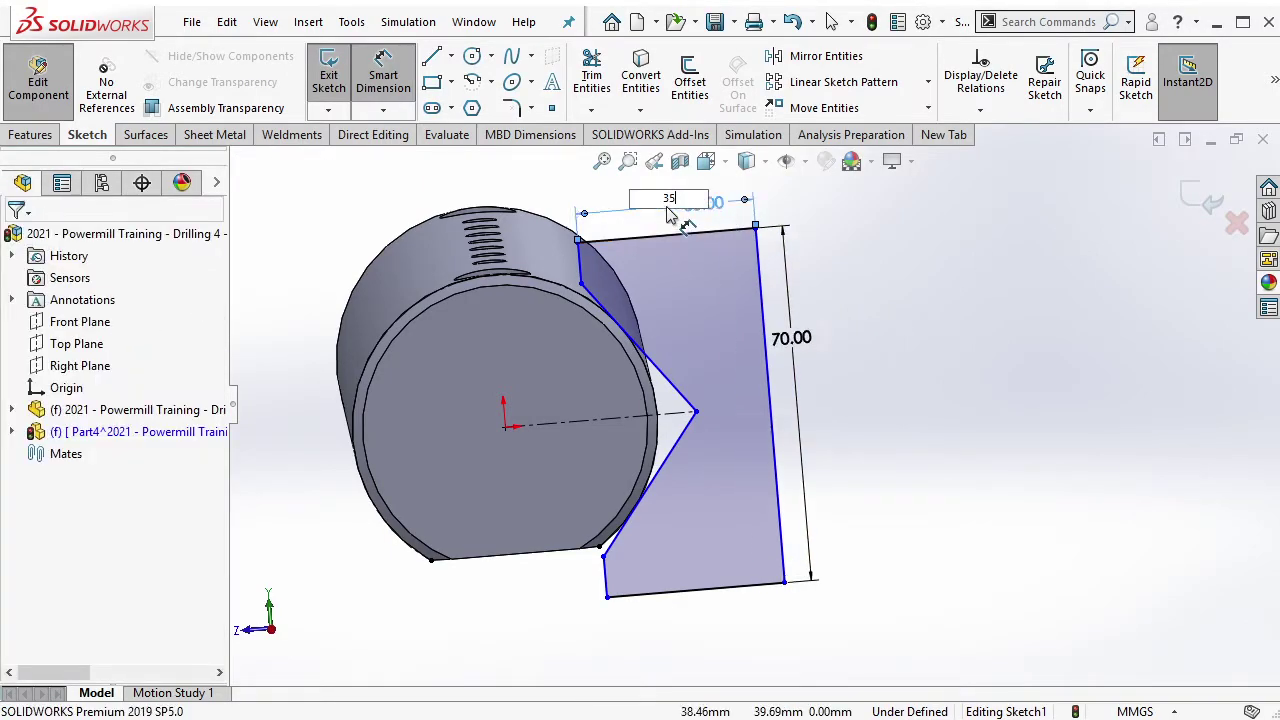
pyautogui.moveTo(698, 411)
pyautogui.mouseDown()
pyautogui.moveTo(713, 428)
pyautogui.moveTo(686, 428)
pyautogui.mouseUp()
pyautogui.press('Escape')
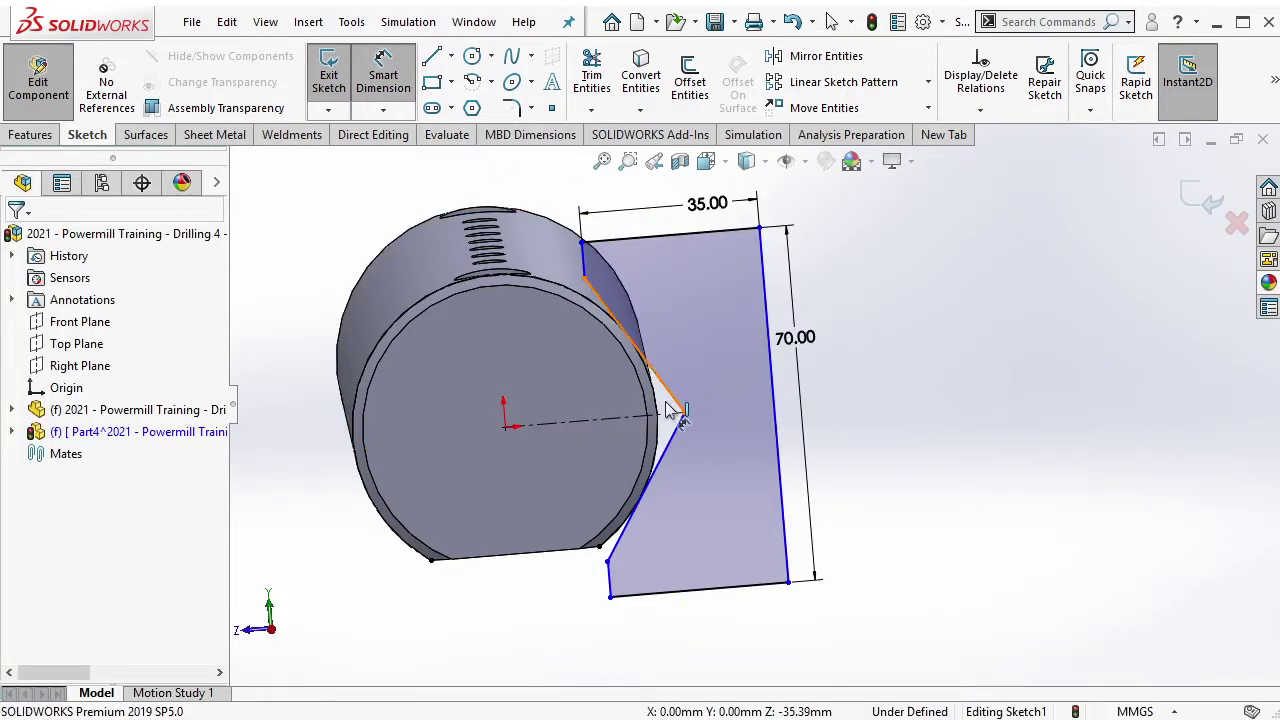
# Set a 120° angle between the two V sides.
pyautogui.click(668, 410)
pyautogui.click(672, 436)
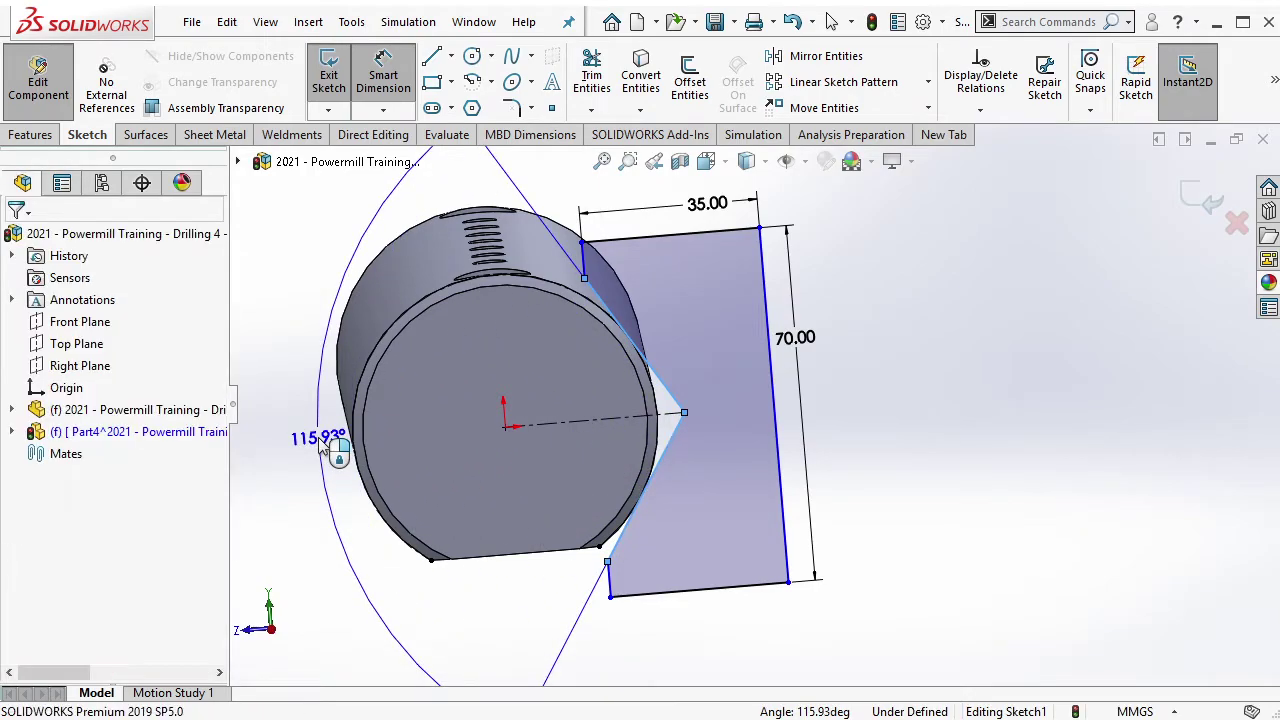
pyautogui.click(320, 445)
pyautogui.write('120')
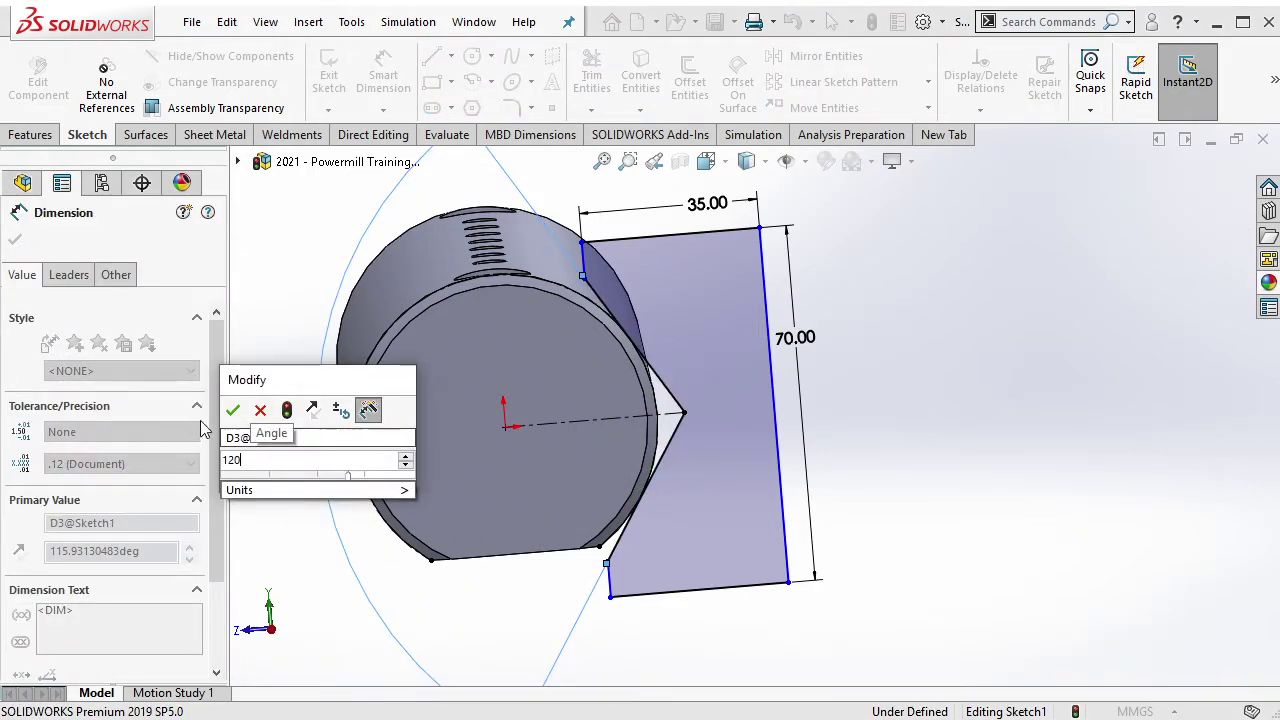
pyautogui.press('Return')
pyautogui.press('Escape')
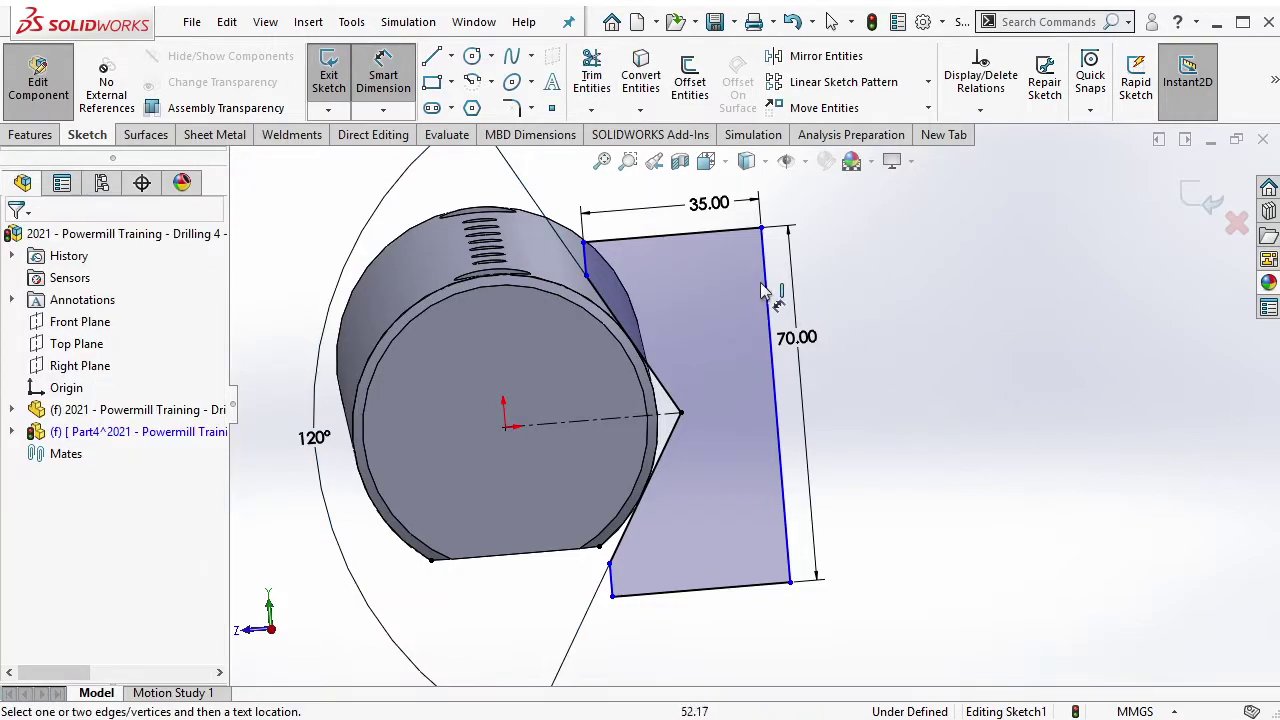
pyautogui.press('Escape')
# Dimension the short top flat beside the V to 5 mm.
pyautogui.click(714, 236)
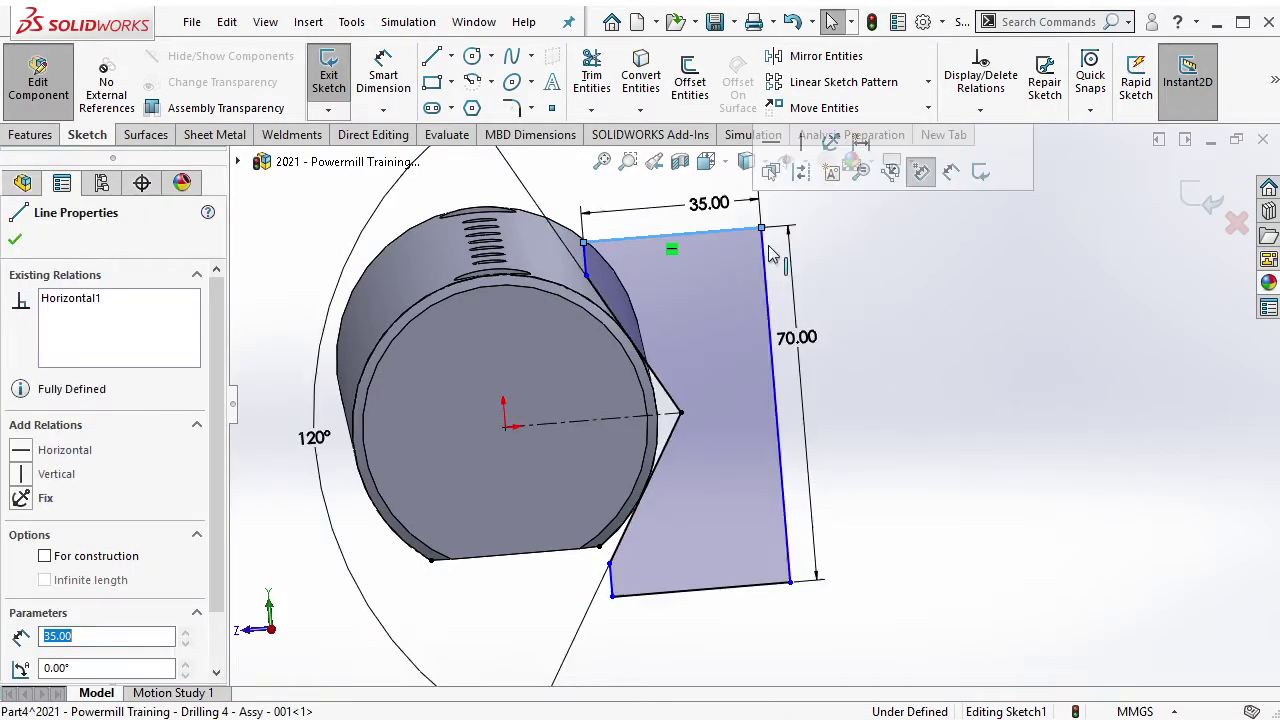
pyautogui.moveTo(764, 229)
pyautogui.mouseDown()
pyautogui.moveTo(808, 250)
pyautogui.moveTo(777, 265)
pyautogui.mouseUp()
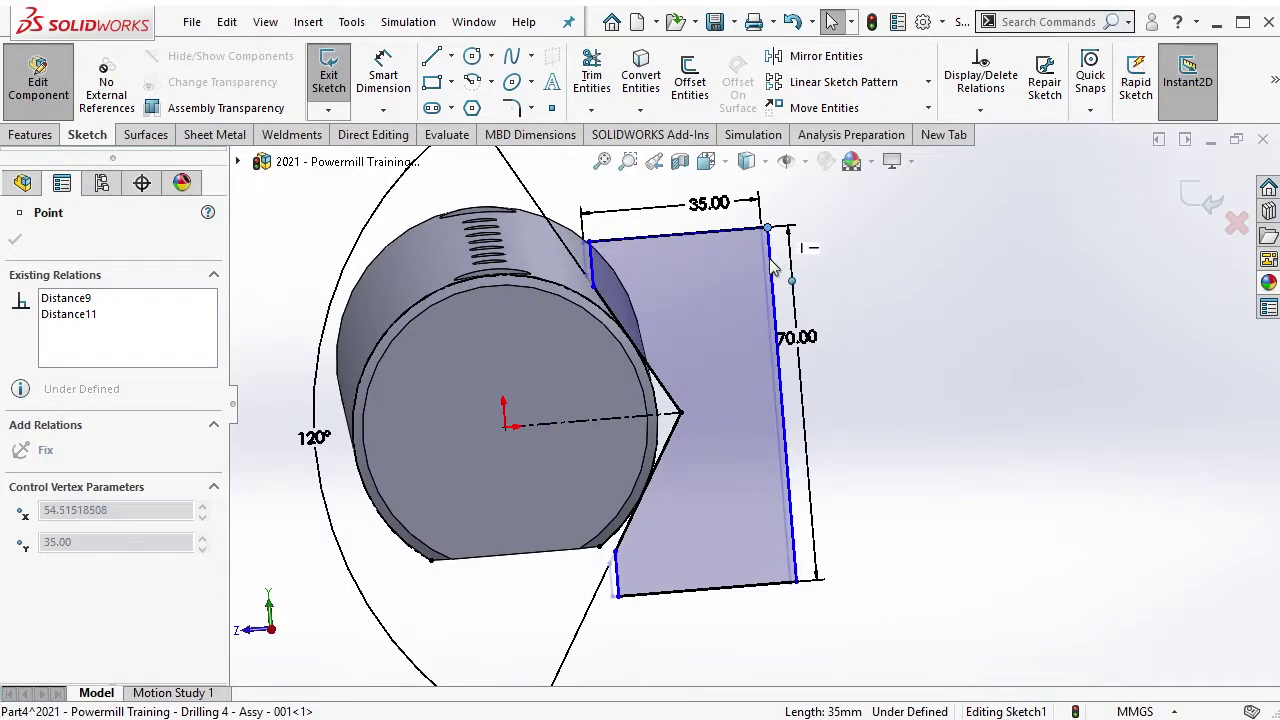
pyautogui.click(713, 304)
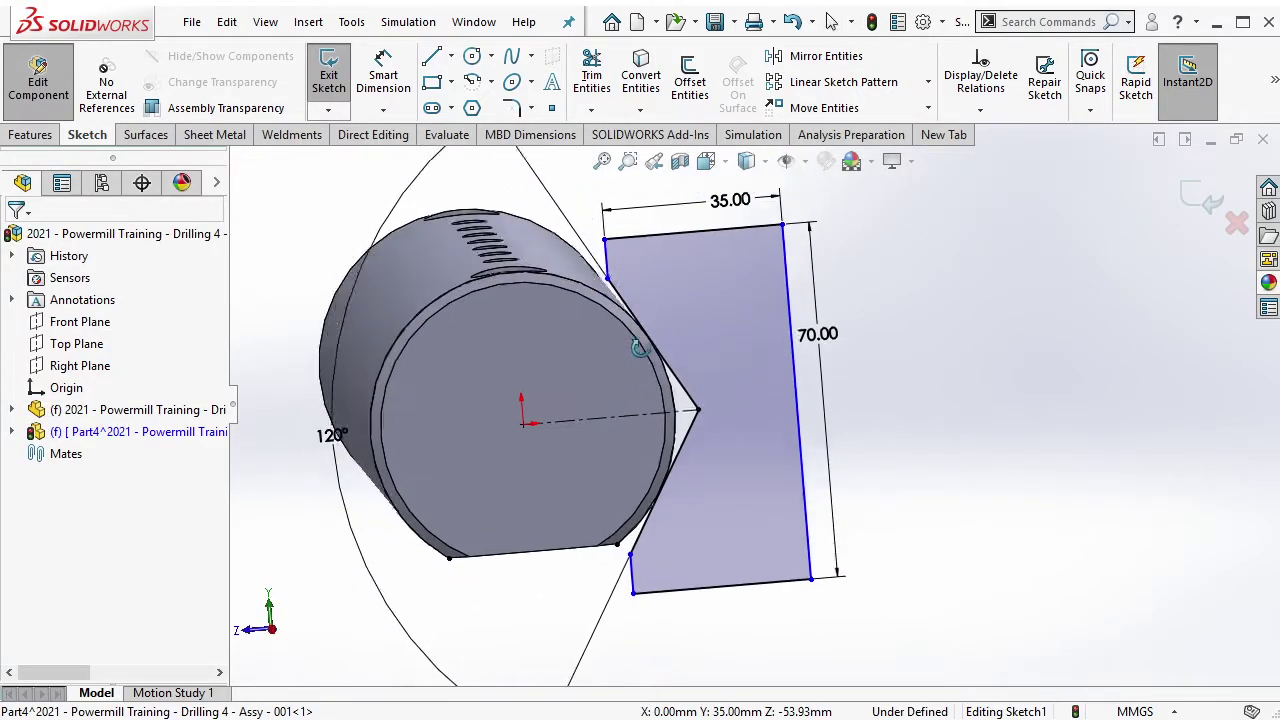
pyautogui.scroll(-1, 640, 343)
pyautogui.press('d')
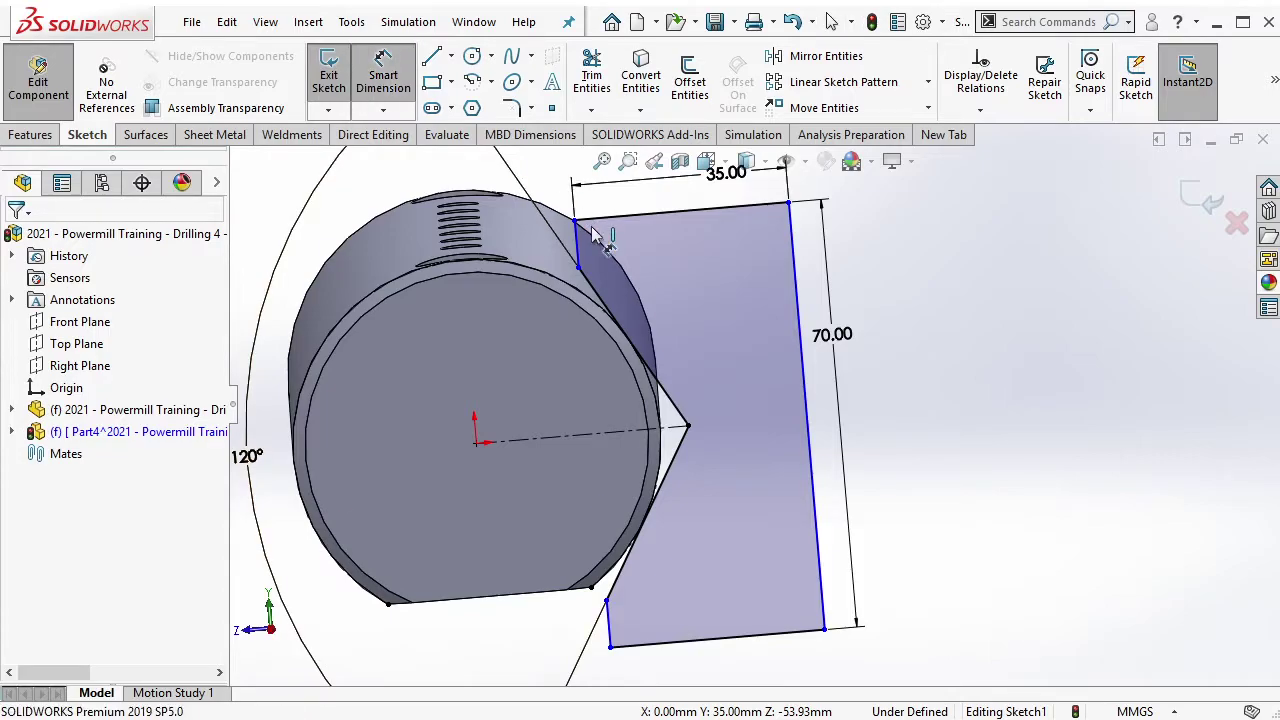
pyautogui.click(600, 253)
pyautogui.click(645, 250)
pyautogui.write('5')
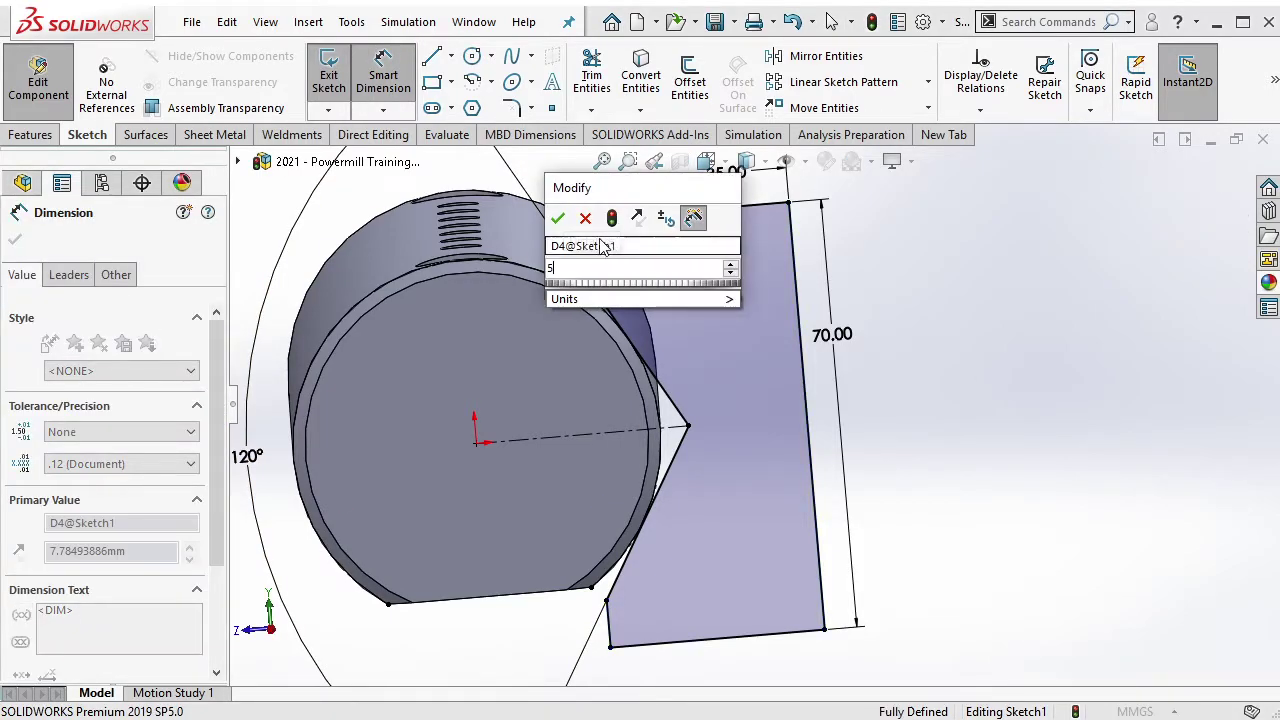
pyautogui.press('Return')
pyautogui.press('Escape')
pyautogui.moveTo(725, 336)
pyautogui.mouseDown(button='middle')
pyautogui.moveTo(680, 326)
pyautogui.moveTo(730, 327)
pyautogui.mouseUp(button='middle')
# Reduce the 70 mm height to 65 then 60 mm, viewing the sketch face-on.
pyautogui.doubleClick(848, 334)
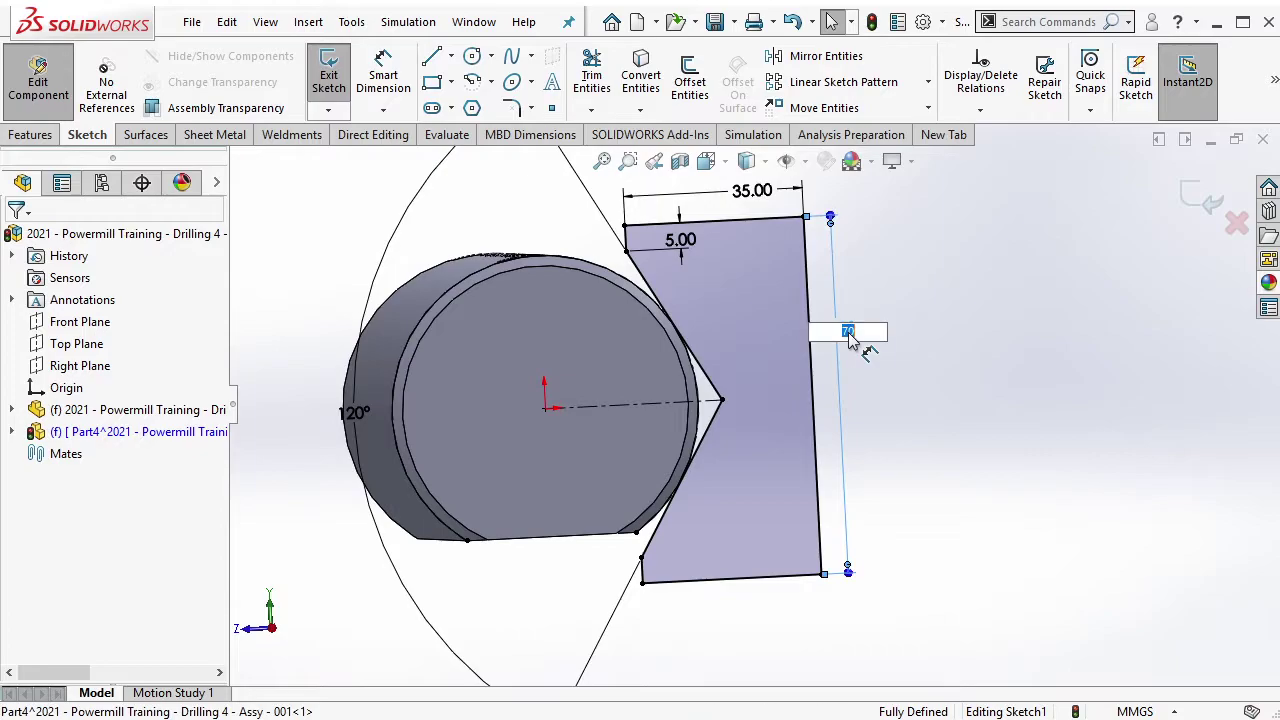
pyautogui.press('Return')
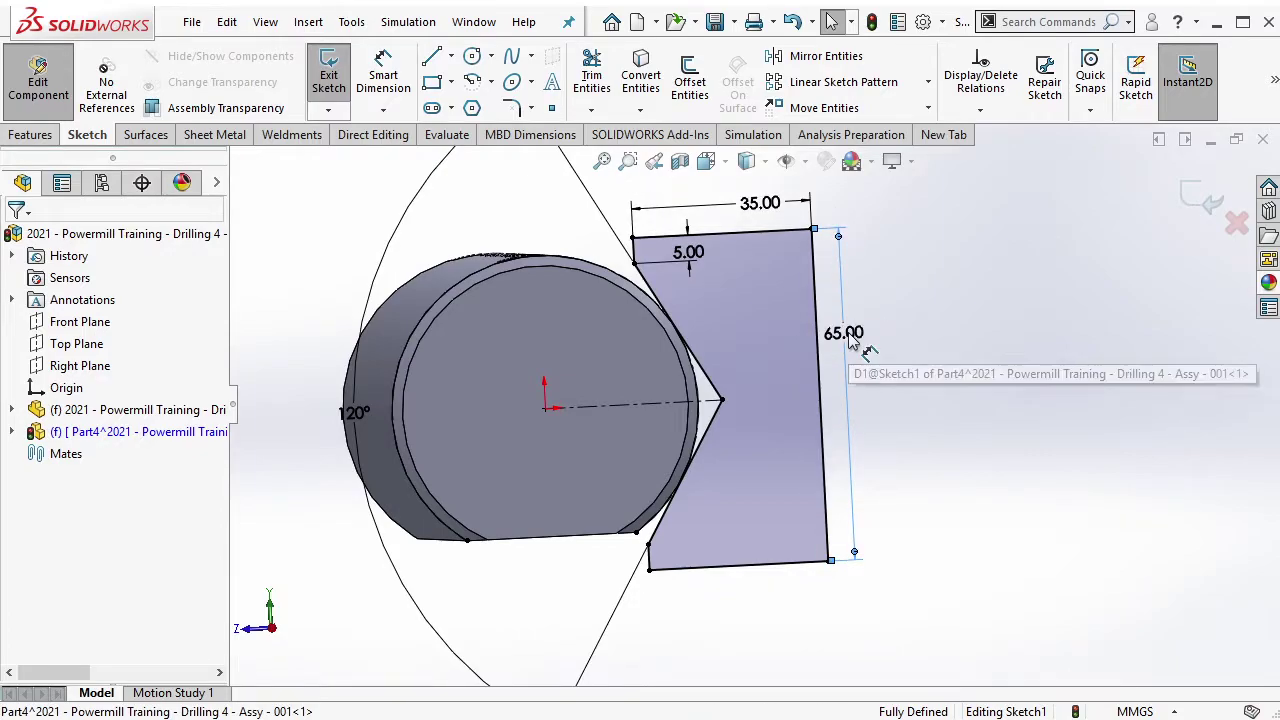
pyautogui.doubleClick(848, 334)
pyautogui.write('0')
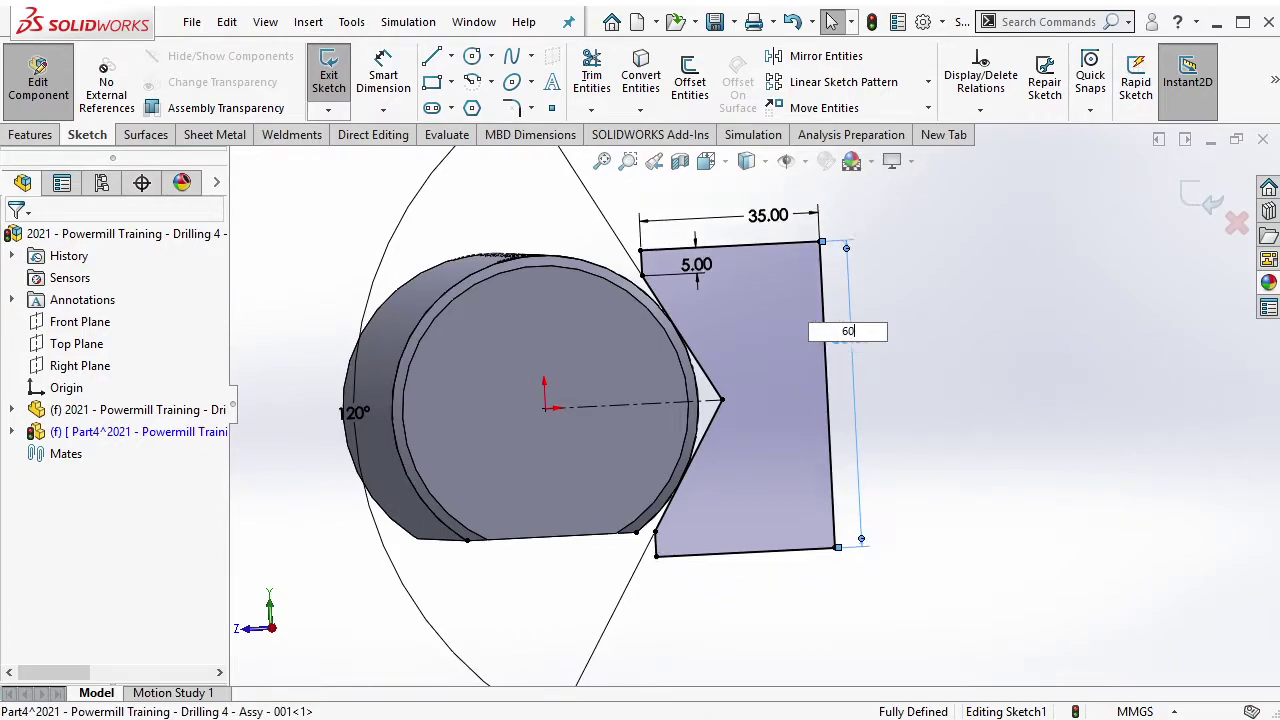
pyautogui.moveTo(845, 355); pyautogui.dragTo(798, 337, button='middle')
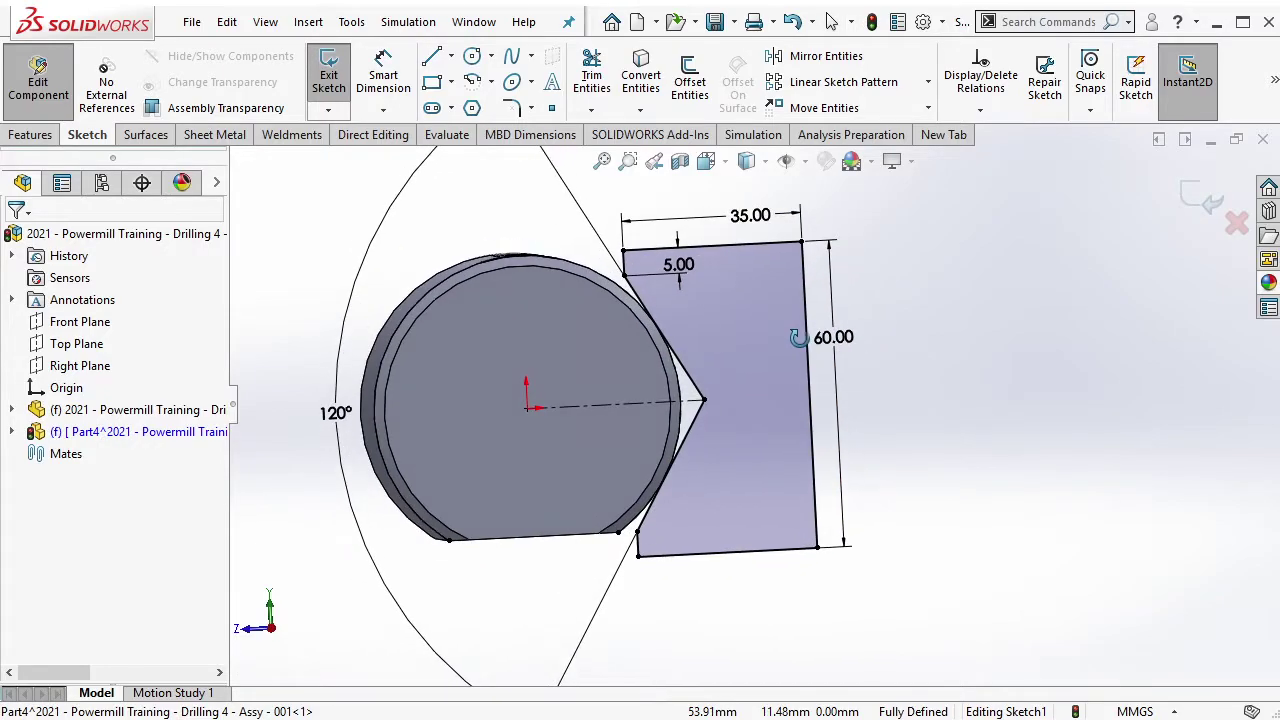
pyautogui.click(576, 336)
pyautogui.hotkey('ctrl', '8')
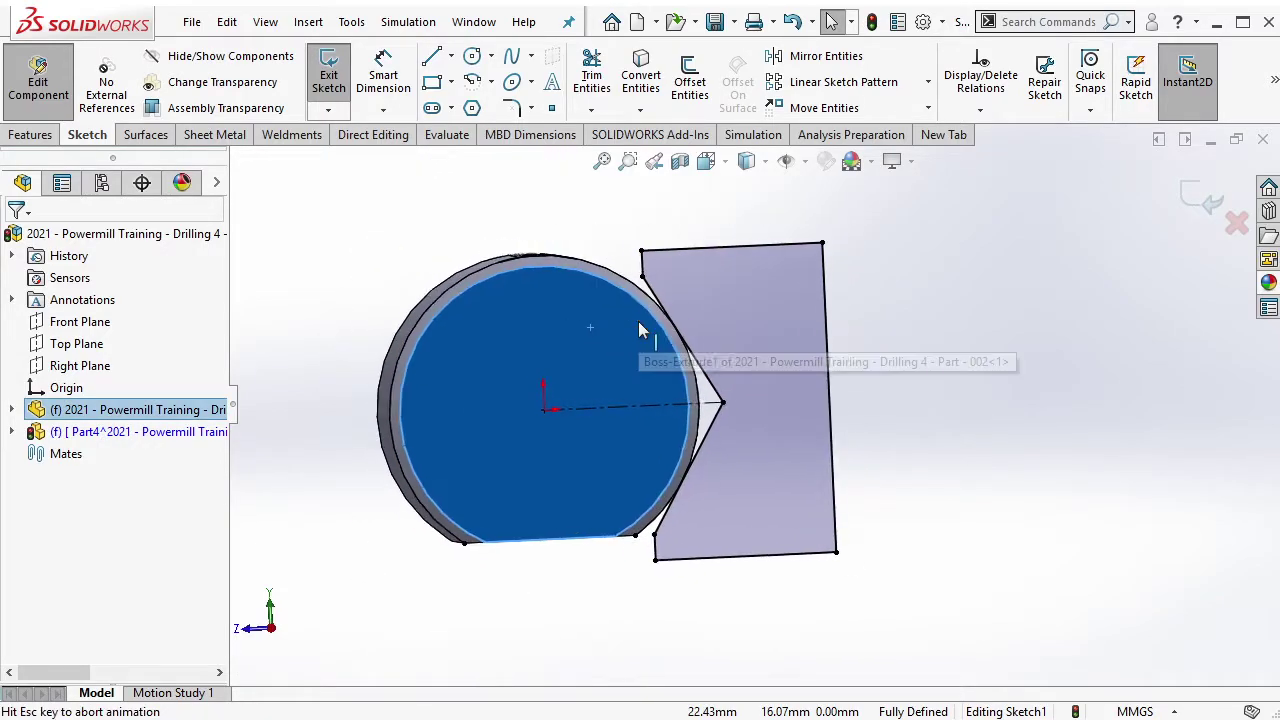
pyautogui.press('Escape')
pyautogui.scroll(3, 720, 295)
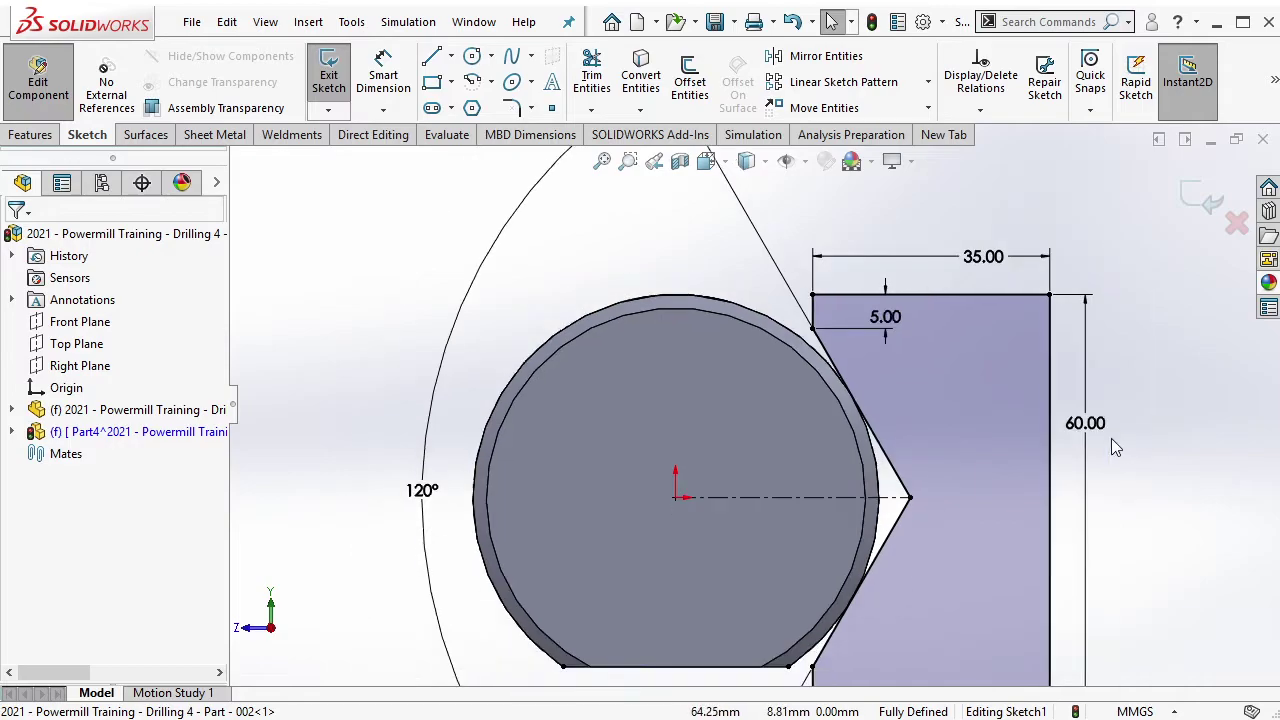
# Adjust the height through 50 and 60 mm to a final 55 mm.
pyautogui.click(1088, 419)
pyautogui.write('50')
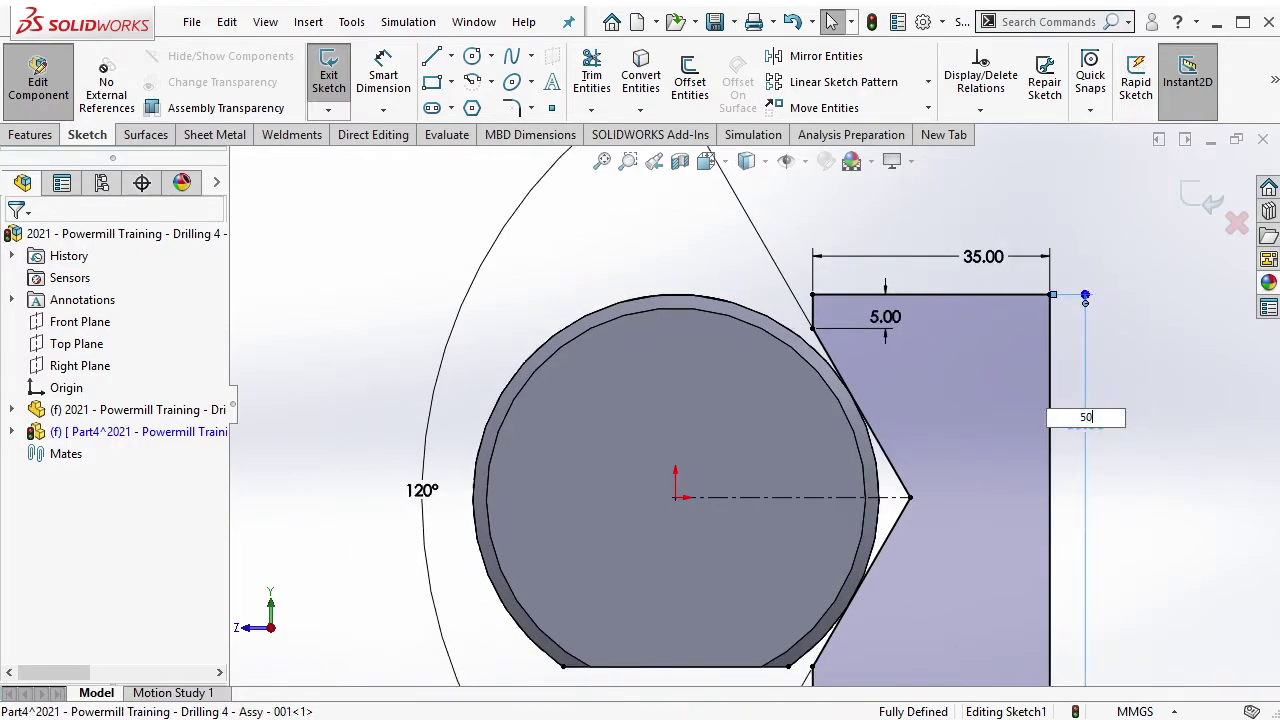
pyautogui.press('Return')
pyautogui.click(1096, 434)
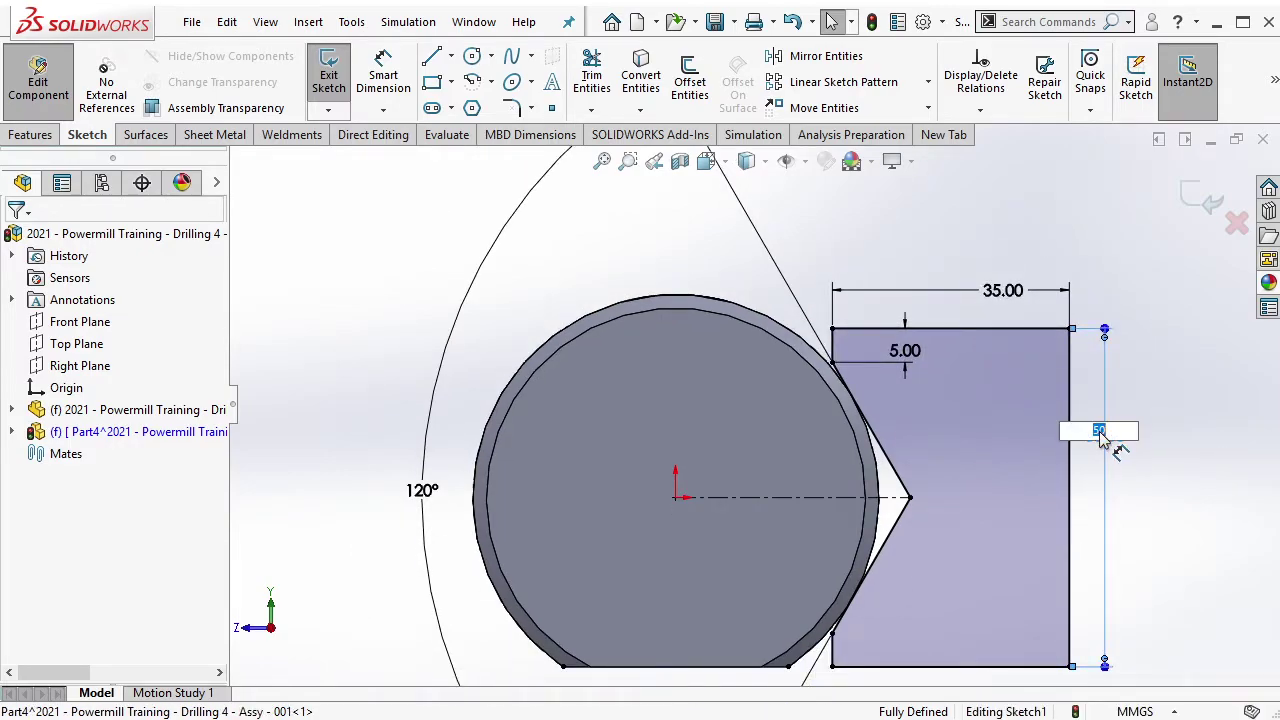
pyautogui.write('60')
pyautogui.press('Return')
pyautogui.click(1100, 437)
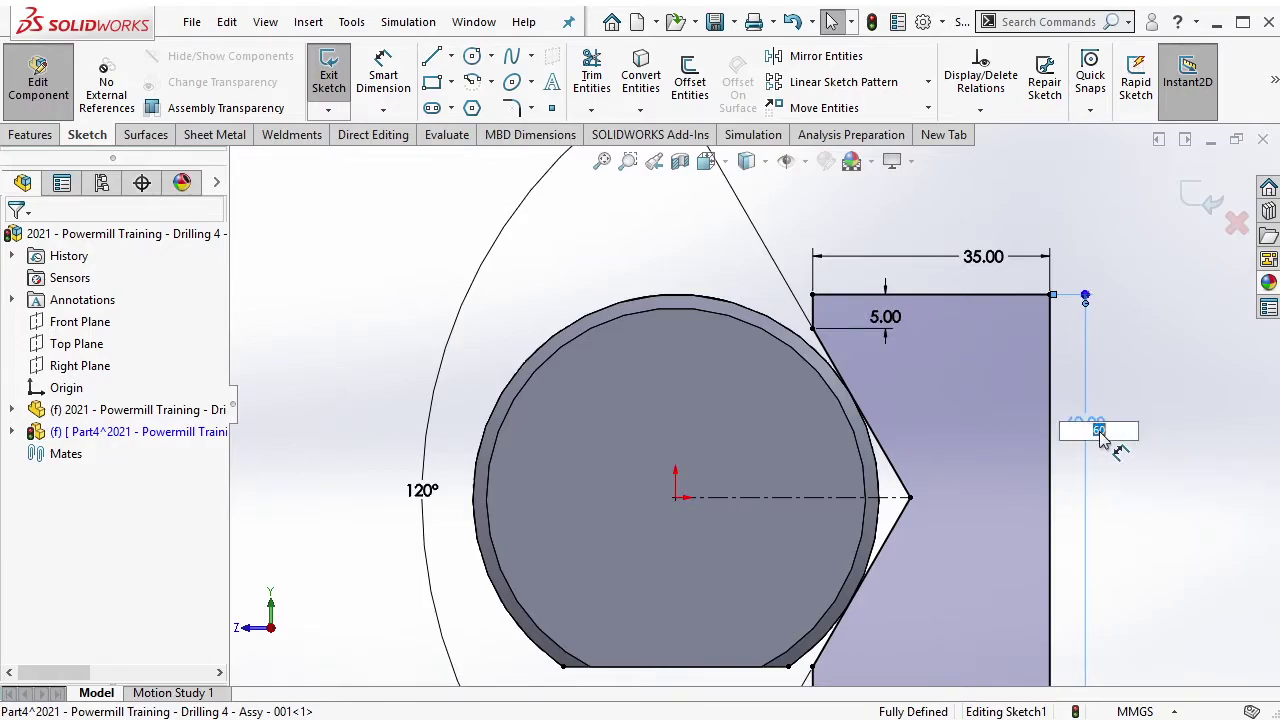
pyautogui.write('55')
pyautogui.press('Return')
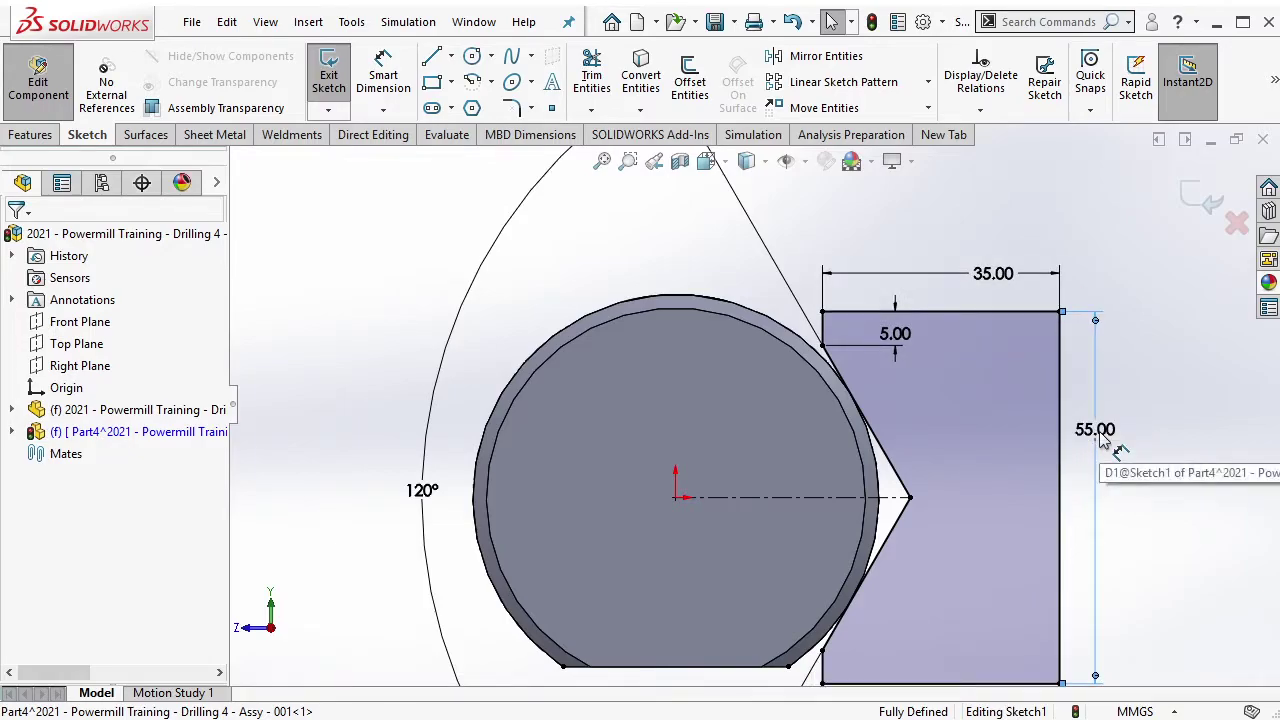
pyautogui.press('f')
pyautogui.moveTo(990, 460); pyautogui.dragTo(815, 500, button='middle')
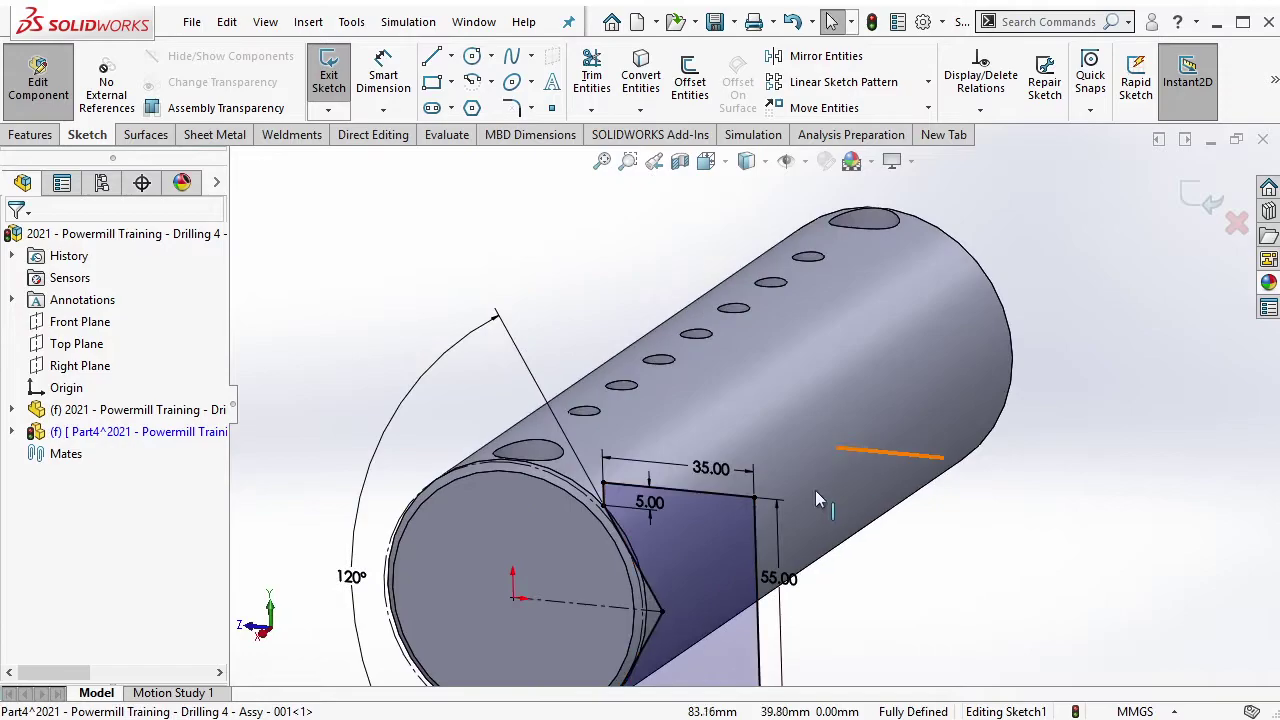
pyautogui.scroll(2, 815, 500)
# Extrude the jaw sketch blind 200 mm in the reversed direction into a solid V-block.
pyautogui.click(32, 134)
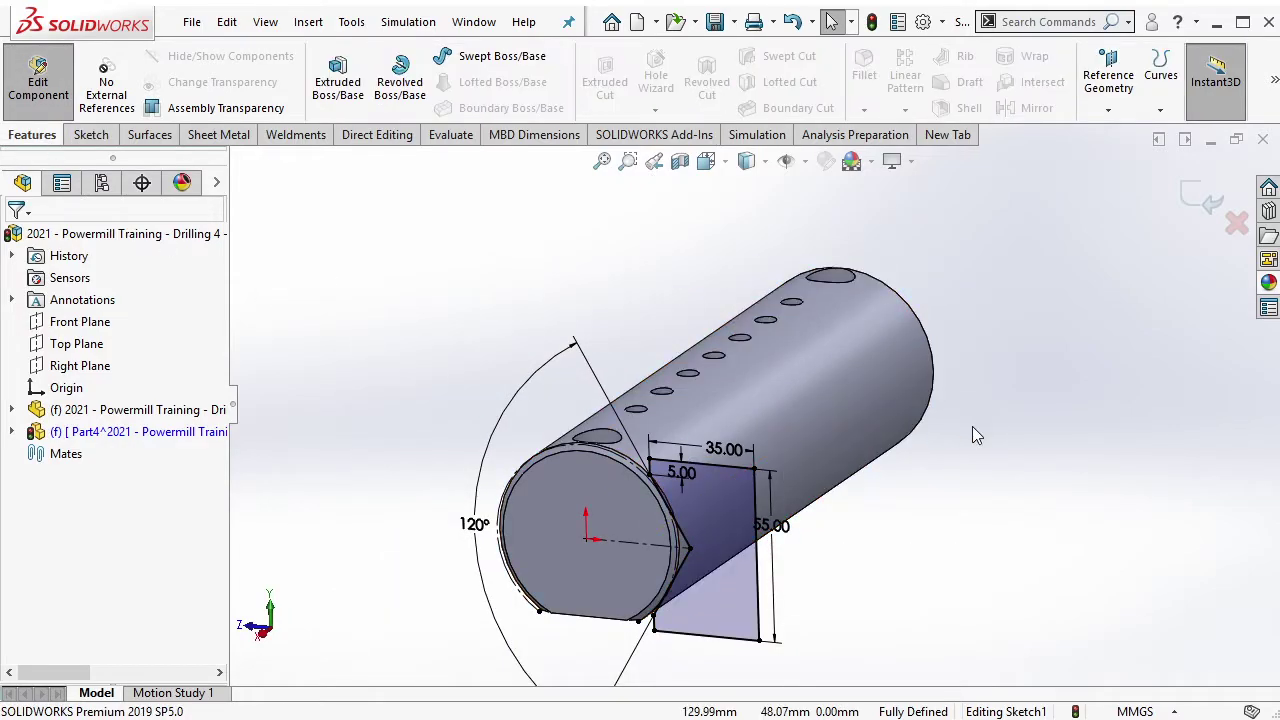
pyautogui.moveTo(977, 435); pyautogui.dragTo(617, 337, button='middle')
pyautogui.click(338, 88)
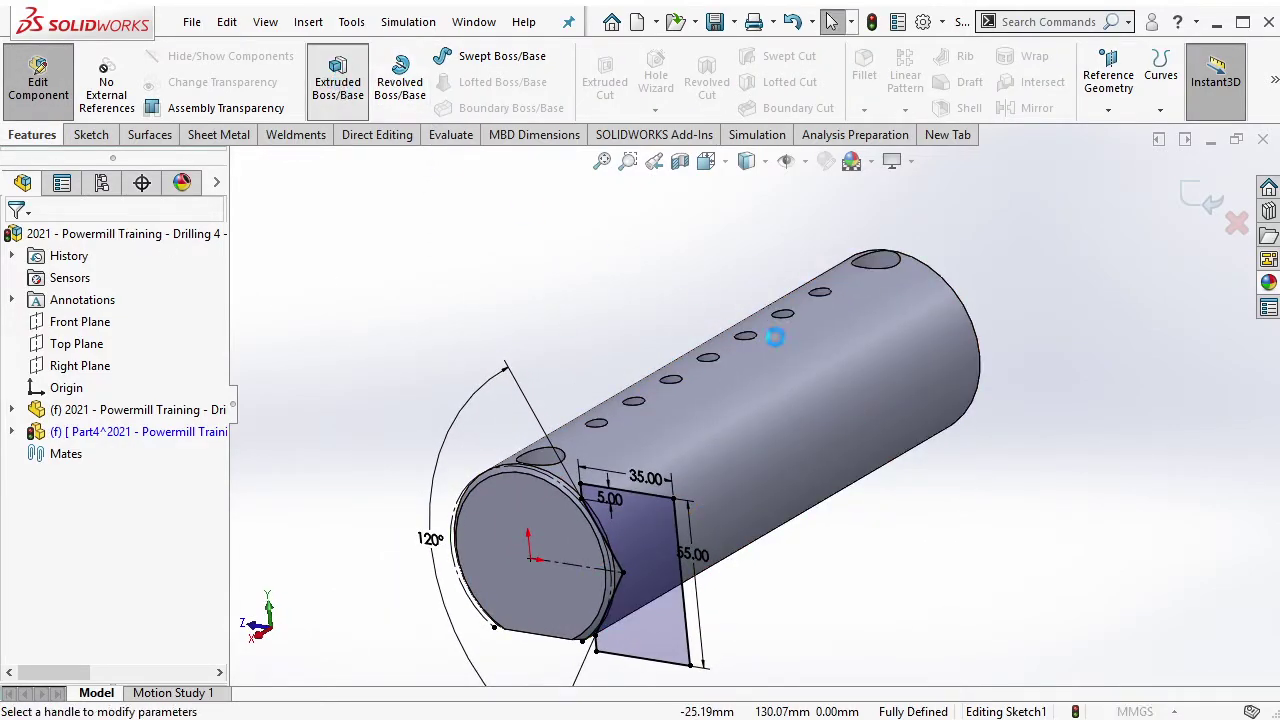
pyautogui.click(20, 360)
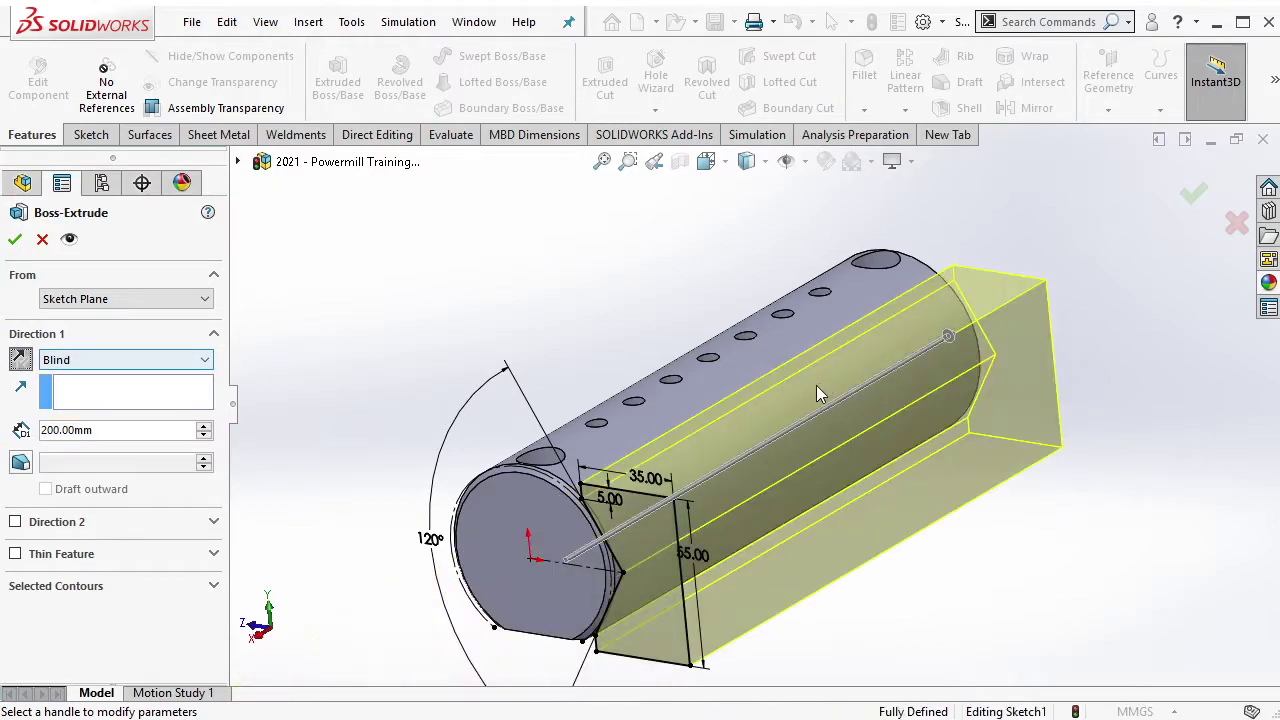
pyautogui.moveTo(816, 385); pyautogui.dragTo(779, 462, button='middle')
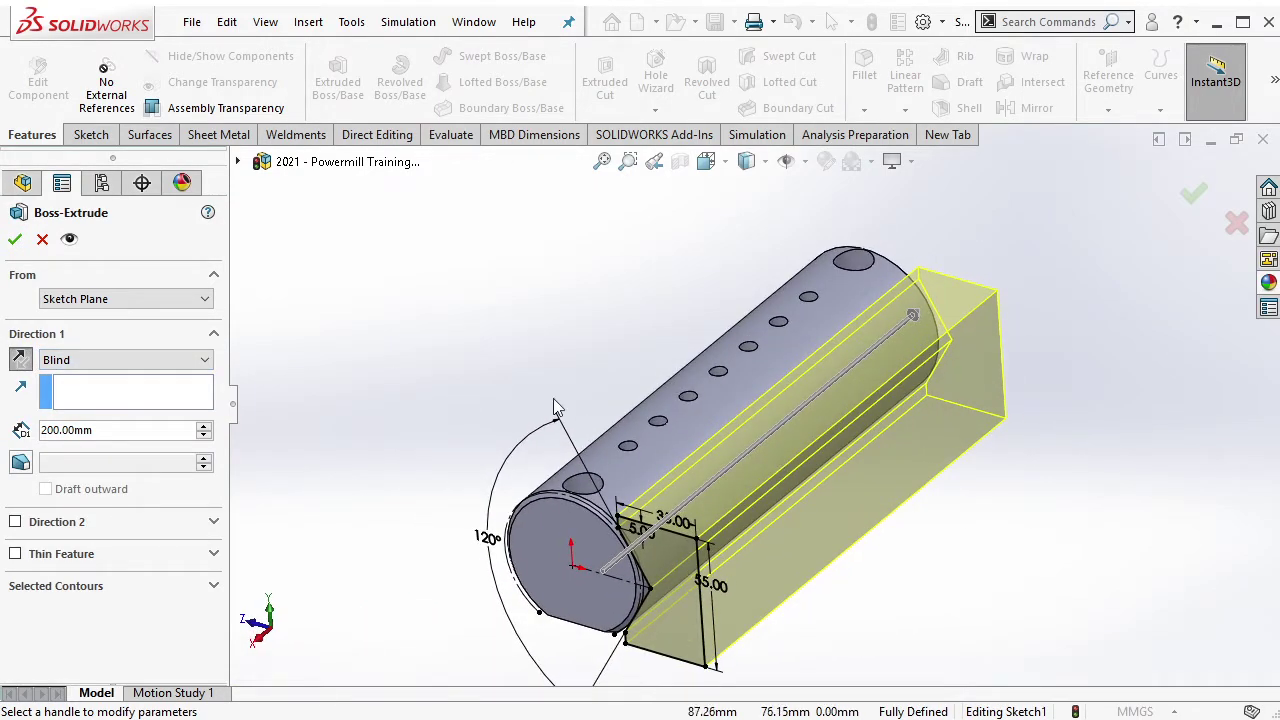
pyautogui.click(15, 240)
pyautogui.moveTo(563, 303)
pyautogui.mouseDown(button='middle')
pyautogui.moveTo(708, 453)
pyautogui.moveTo(763, 473)
pyautogui.moveTo(801, 440)
pyautogui.moveTo(777, 418)
pyautogui.moveTo(750, 472)
pyautogui.mouseUp(button='middle')
# Break all of Part4's external references and exit Edit Component back to the assembly.
pyautogui.rightClick(208, 442)
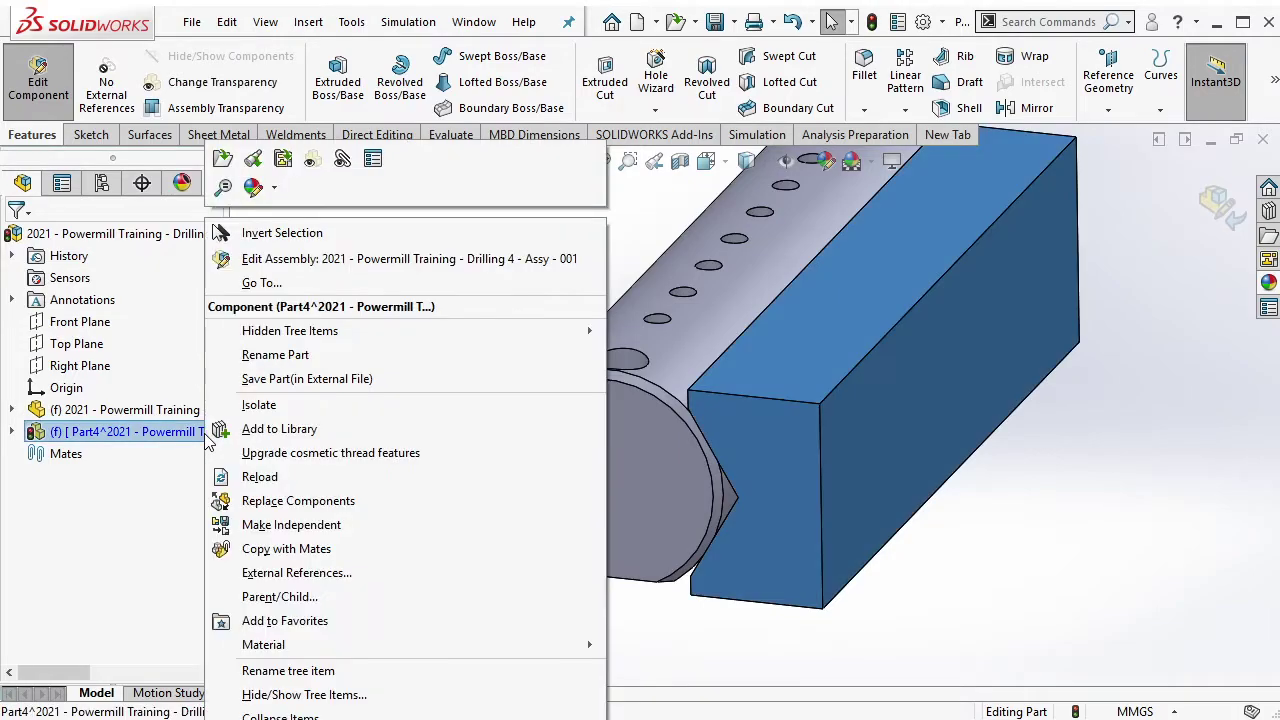
pyautogui.click(300, 572)
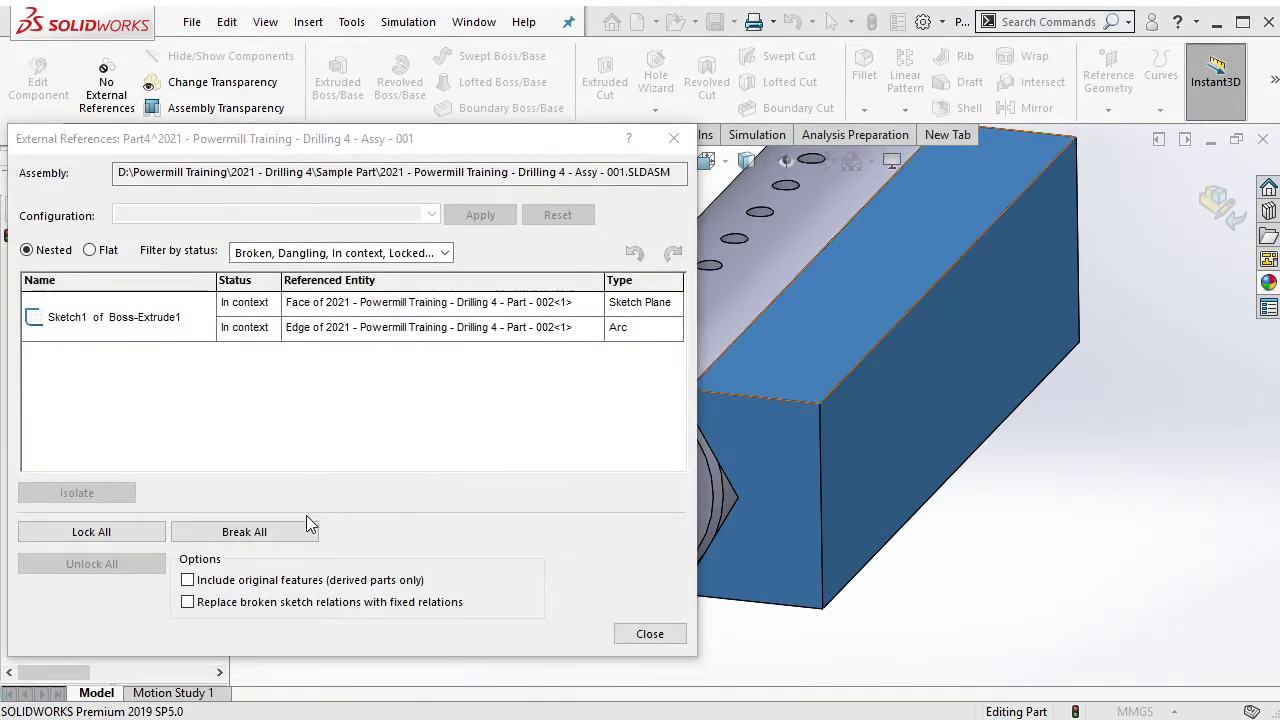
pyautogui.click(308, 524)
pyautogui.click(414, 511)
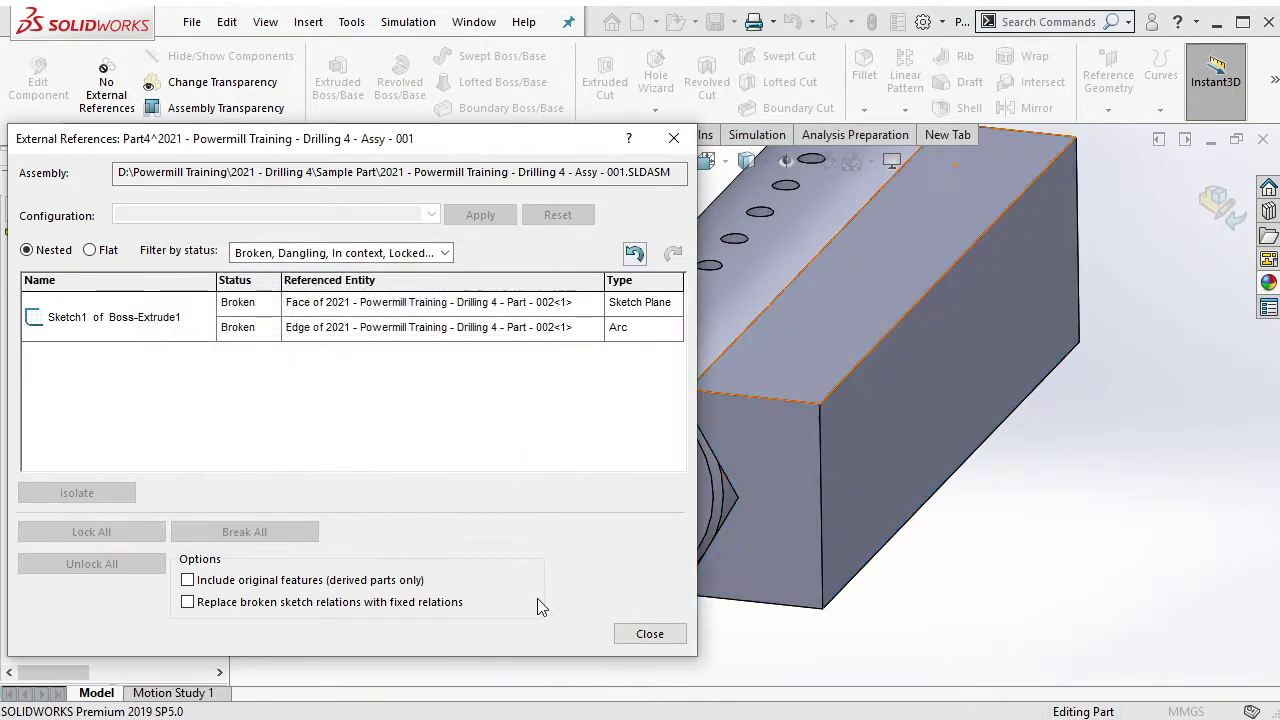
pyautogui.click(647, 635)
pyautogui.click(38, 80)
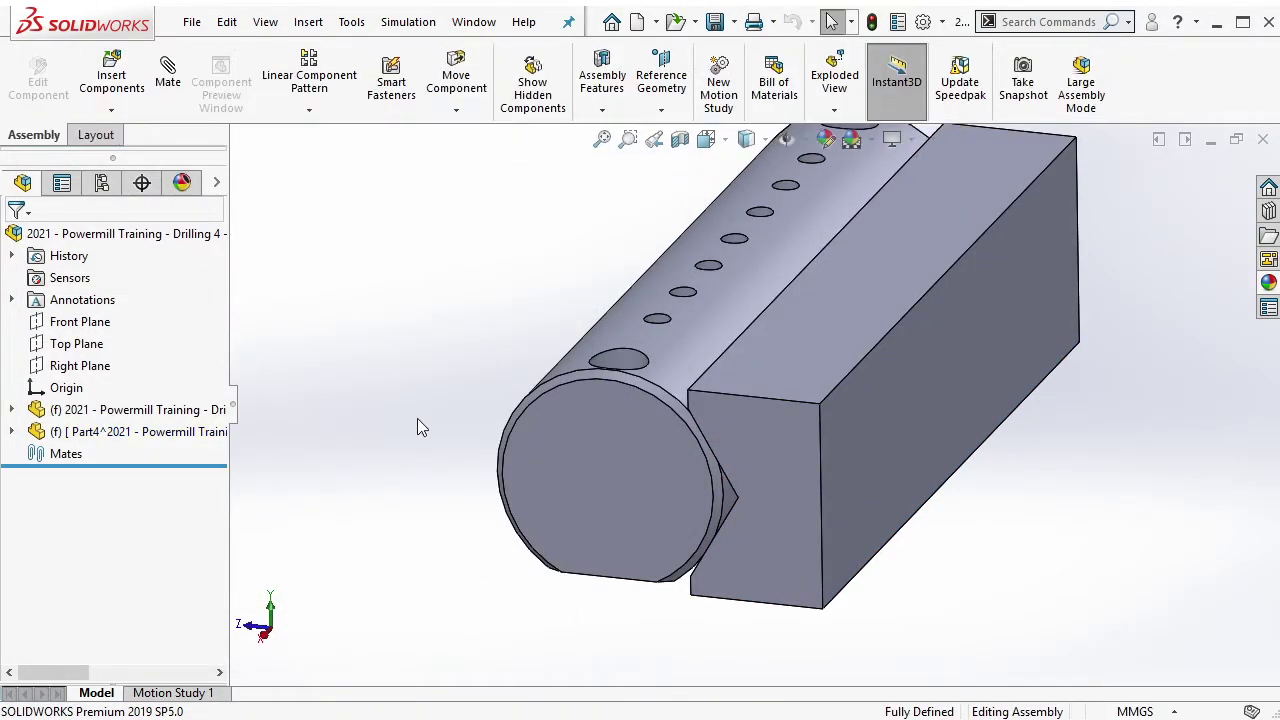
# Place a copy of the jaw left of the cylinder and rotate it to face it.
pyautogui.click(200, 432)
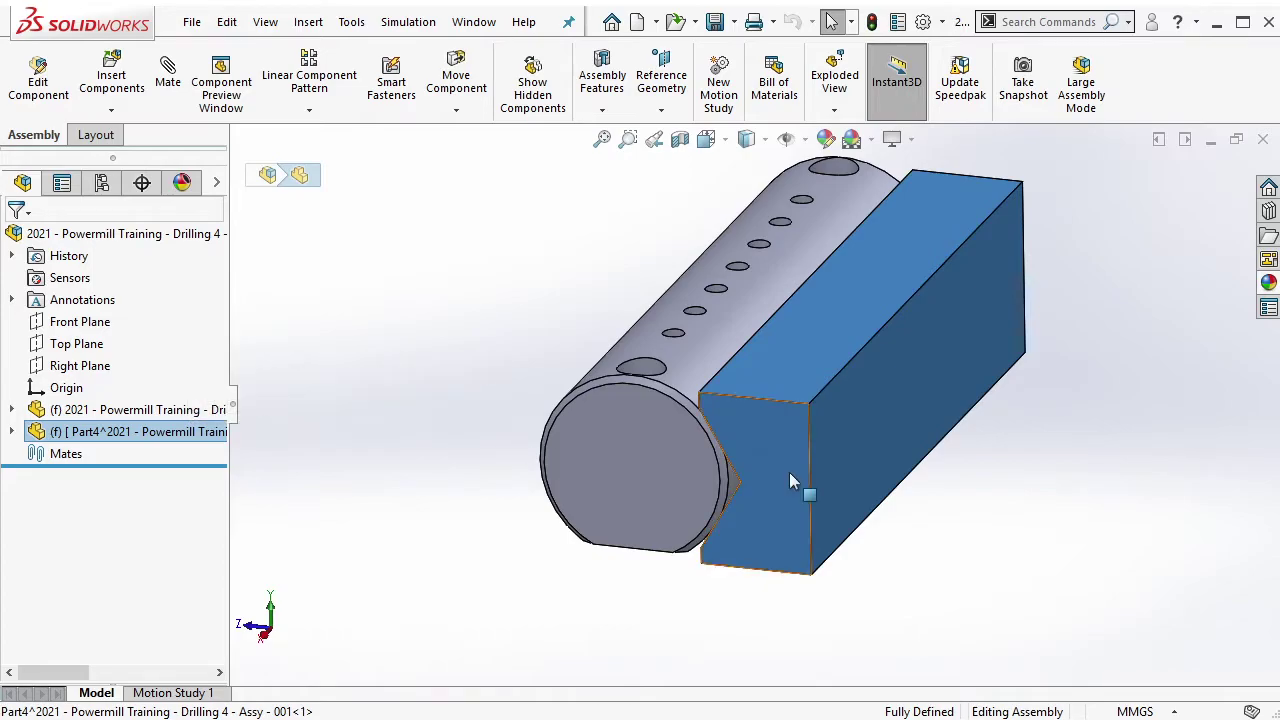
pyautogui.keyDown('ctrl'); pyautogui.moveTo(810, 472); pyautogui.dragTo(413, 401); pyautogui.keyUp('ctrl')
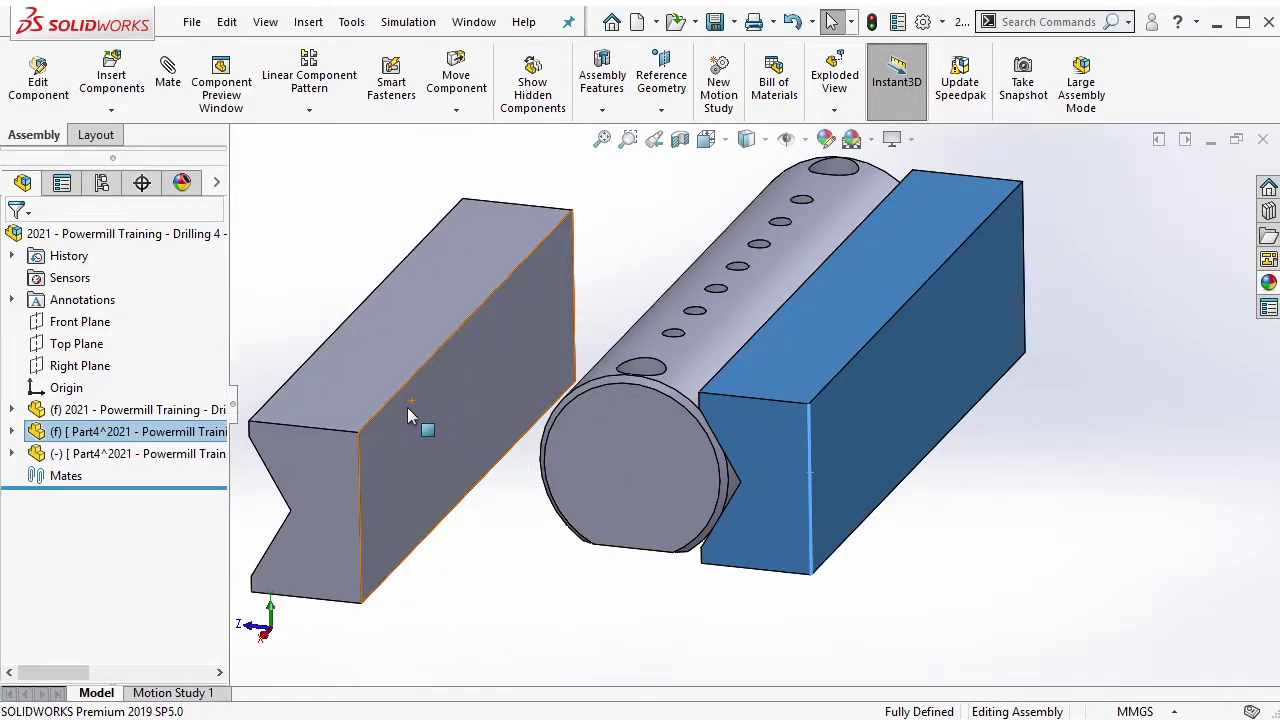
pyautogui.click(417, 194)
pyautogui.click(460, 160)
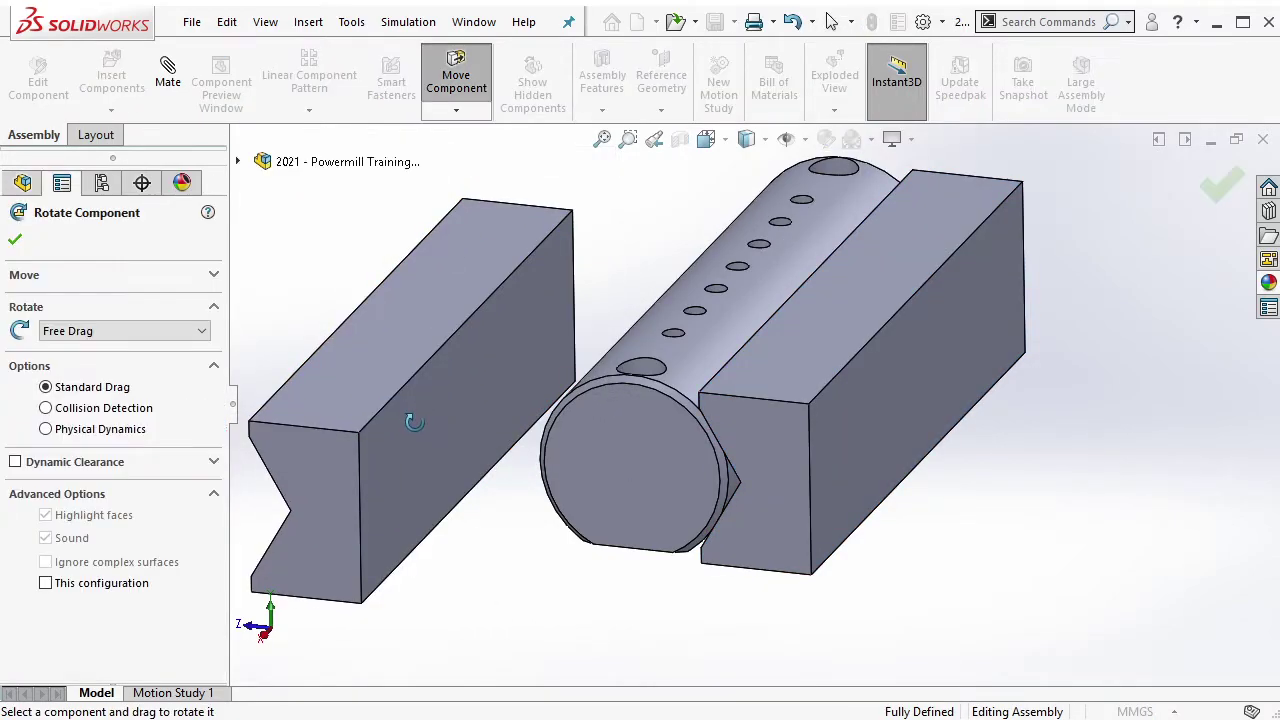
pyautogui.moveTo(409, 420); pyautogui.dragTo(686, 402)
pyautogui.press('Escape')
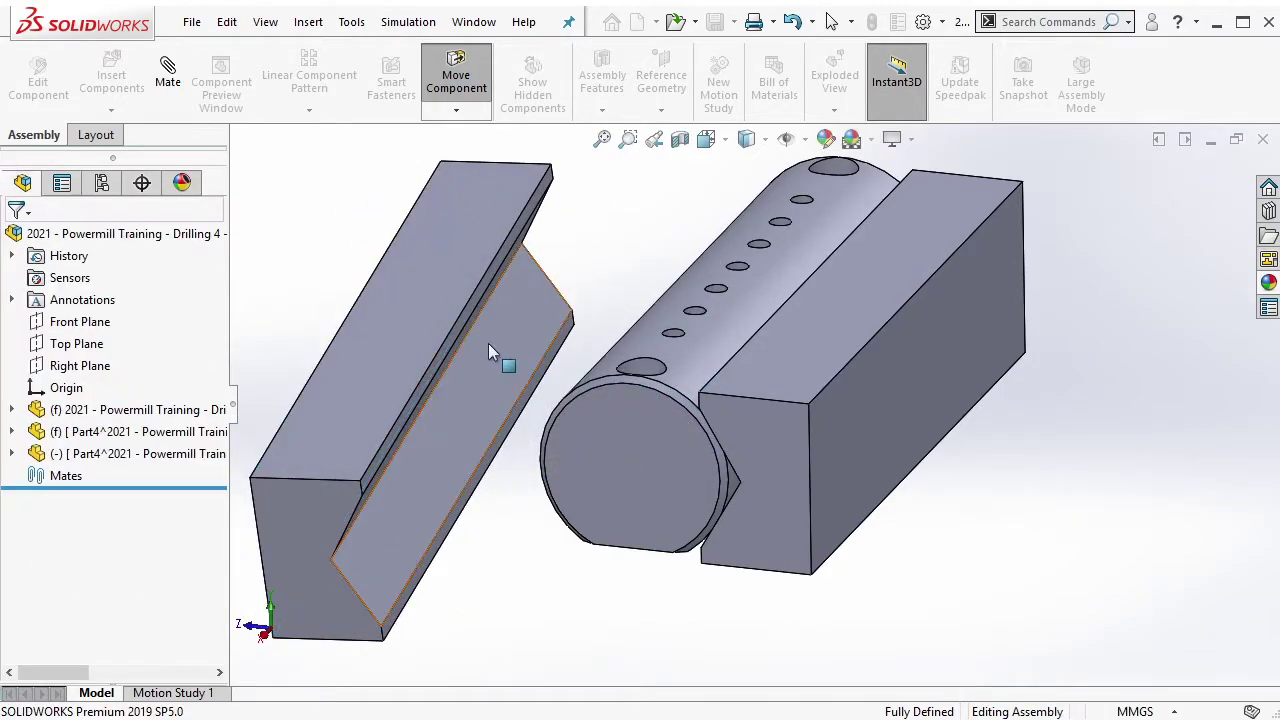
# Mate the two jaws' top faces and front end faces coincident.
pyautogui.click(495, 310)
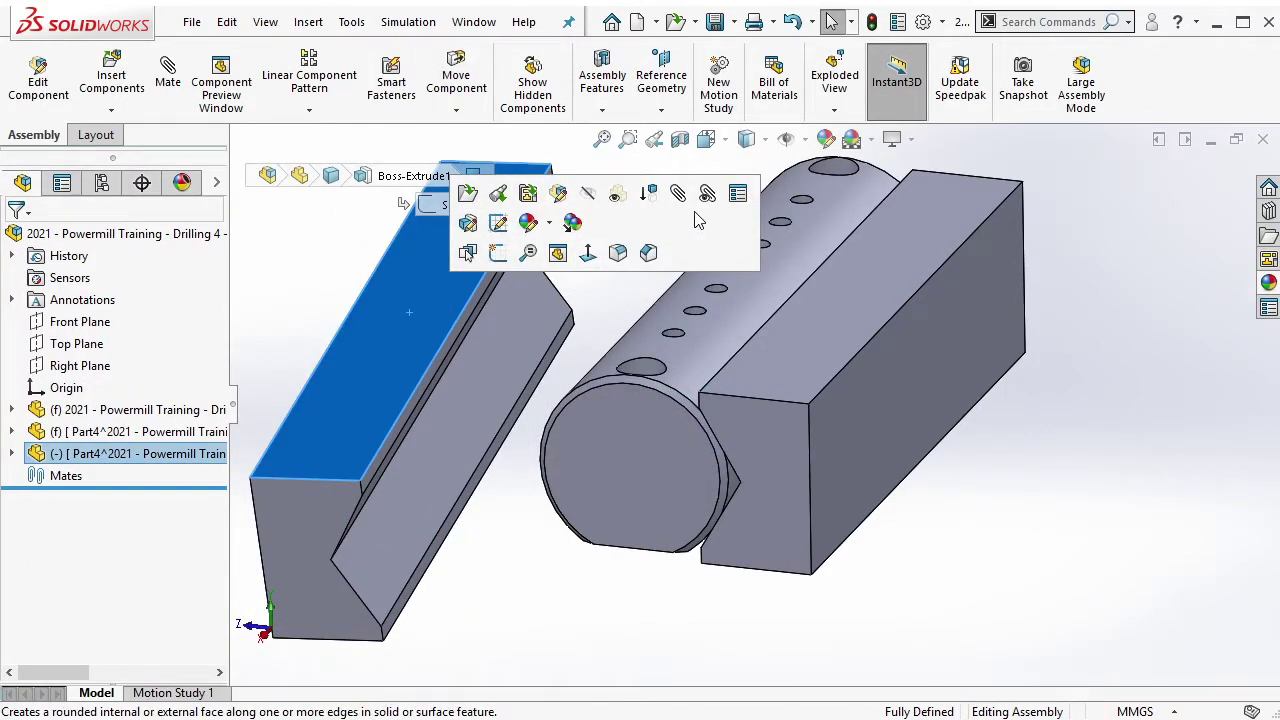
pyautogui.click(678, 193)
pyautogui.click(801, 330)
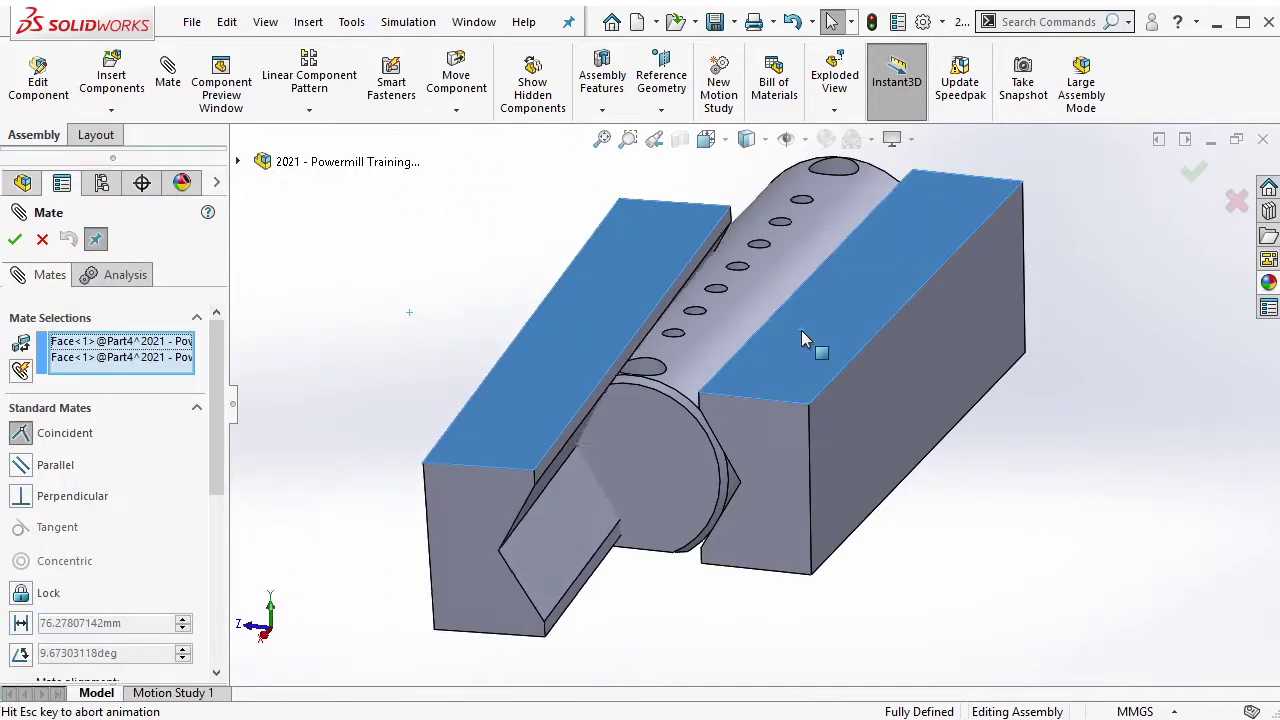
pyautogui.click(1023, 303)
pyautogui.click(784, 452)
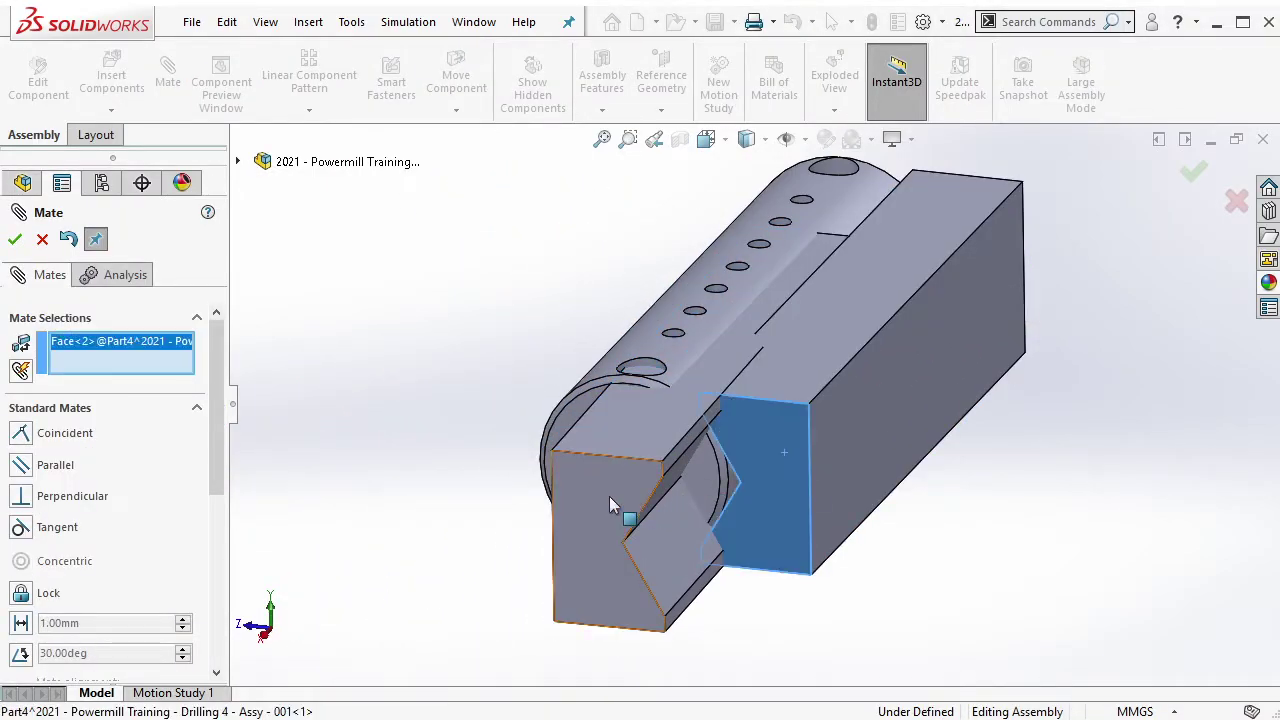
pyautogui.click(609, 496)
pyautogui.click(950, 529)
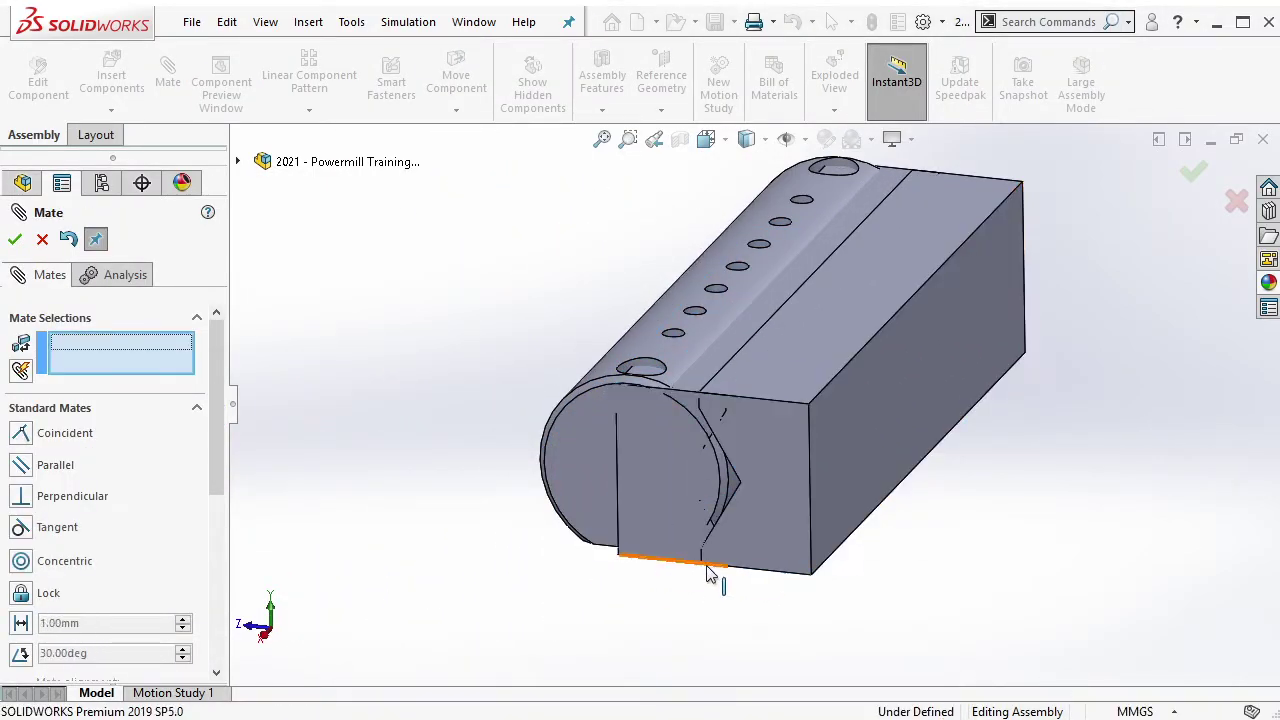
# Add a tangent mate between the copied jaw's angled face and the cylinder.
pyautogui.moveTo(695, 568); pyautogui.dragTo(390, 540)
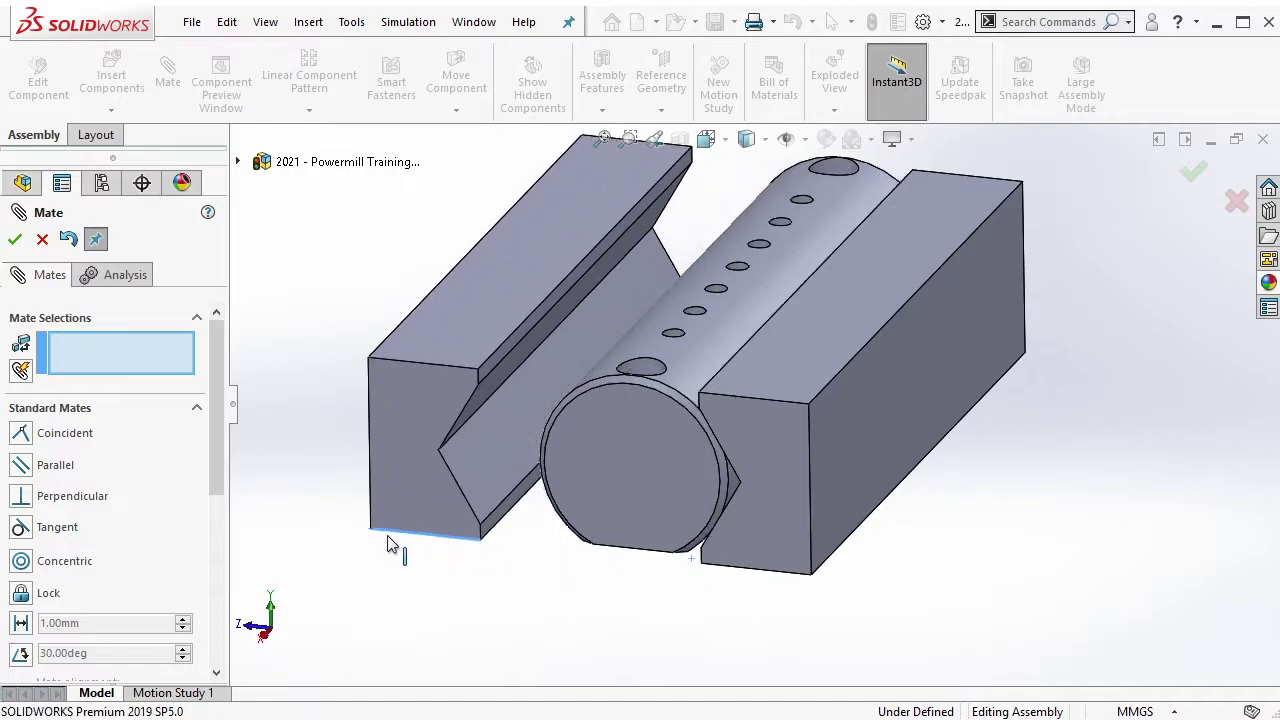
pyautogui.click(495, 405)
pyautogui.click(628, 334)
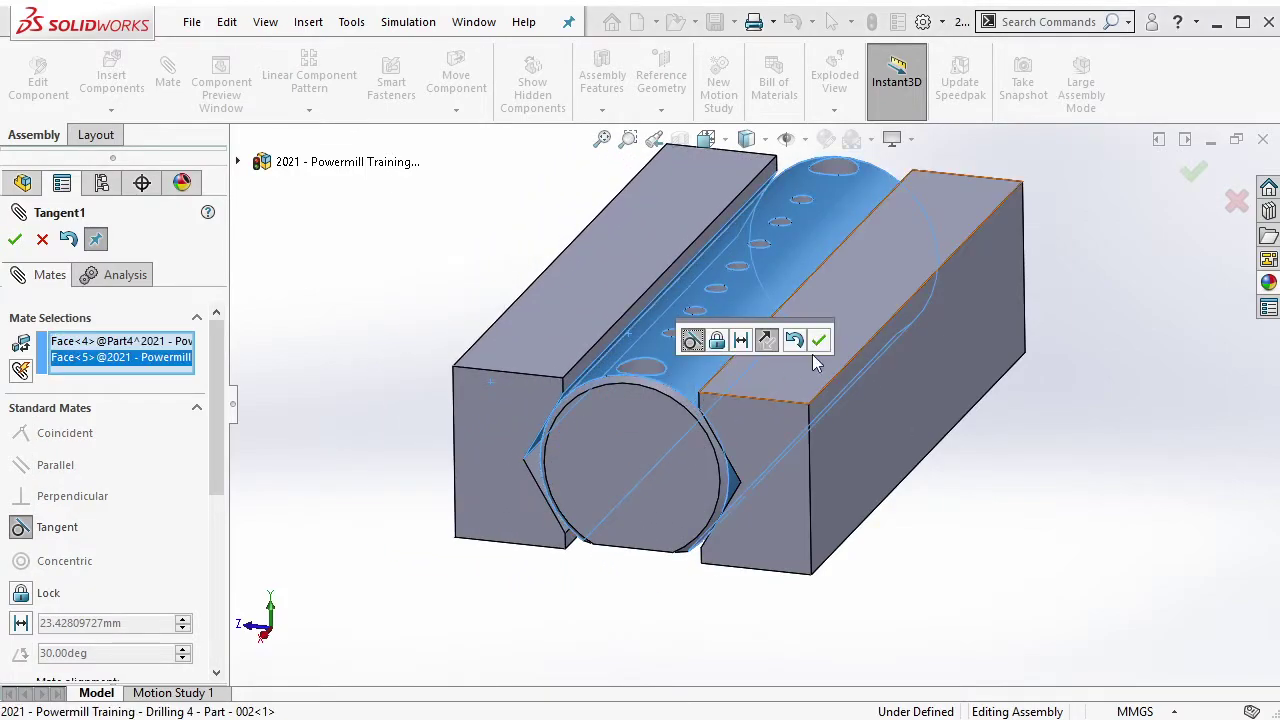
pyautogui.click(820, 341)
pyautogui.scroll(-5, 192, 648)
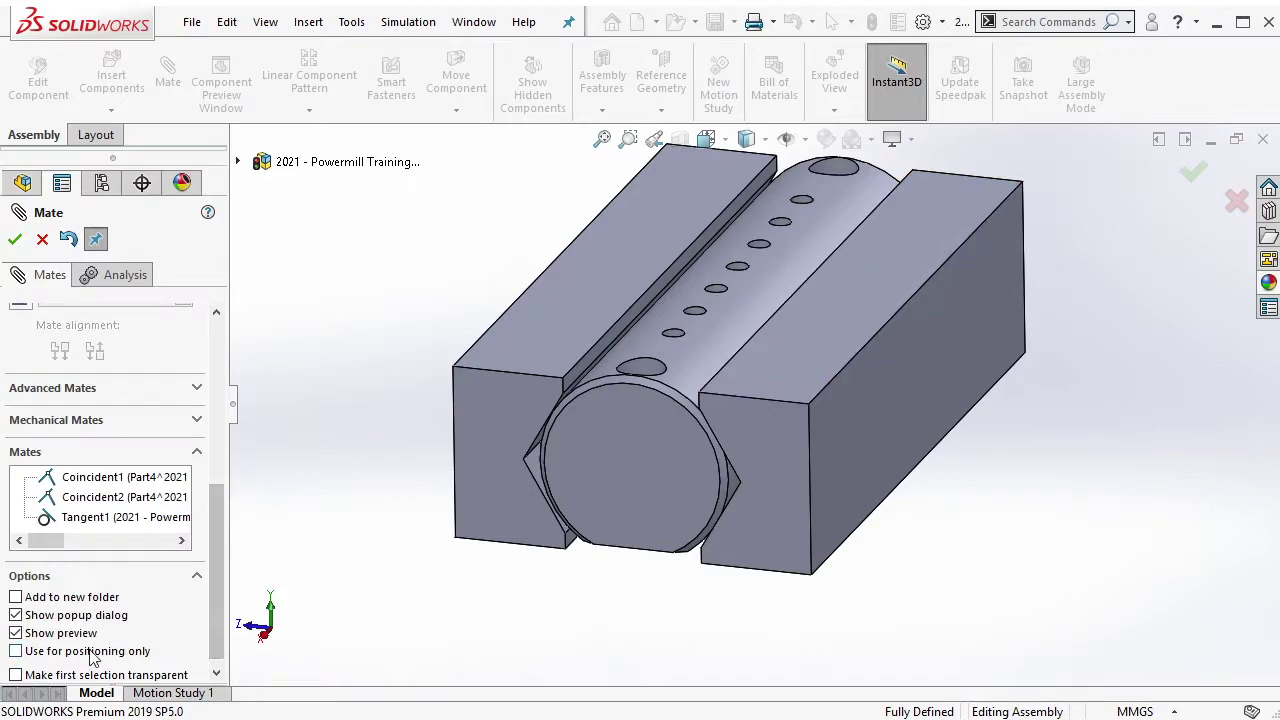
pyautogui.click(14, 240)
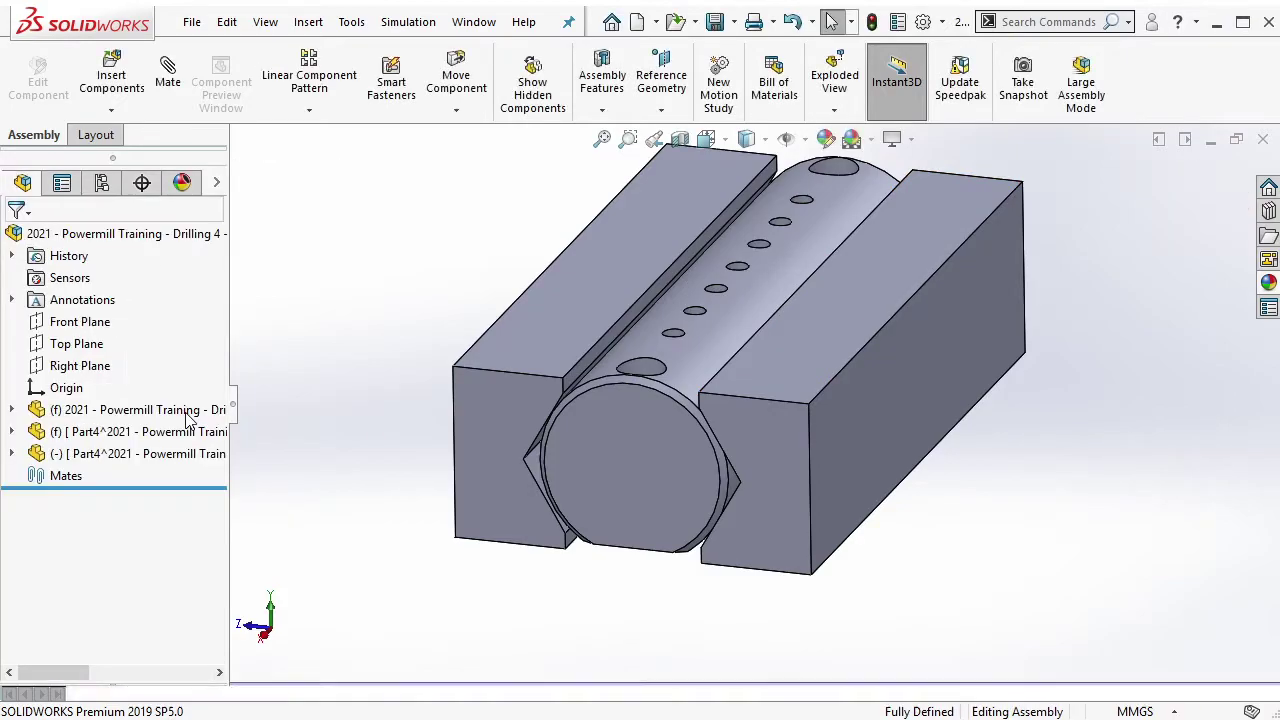
# Fix the jaw components in place in the assembly.
pyautogui.rightClick(128, 453)
pyautogui.click(176, 188)
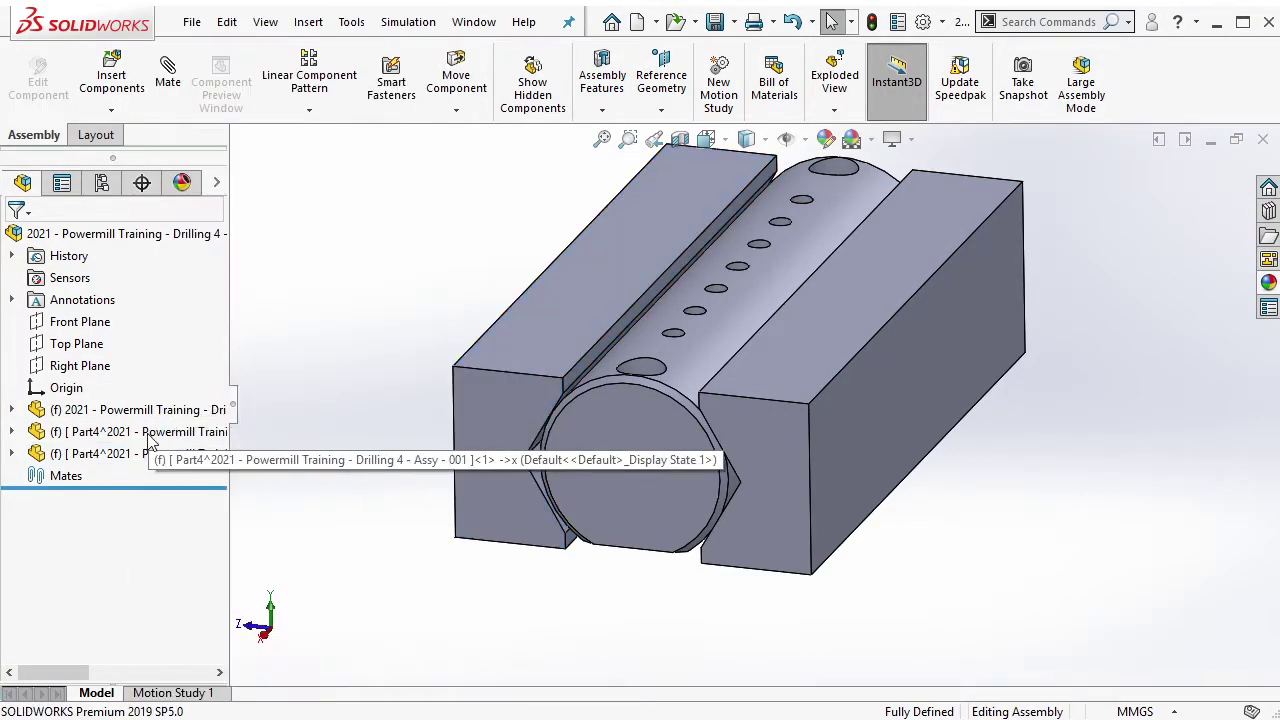
pyautogui.click(140, 431)
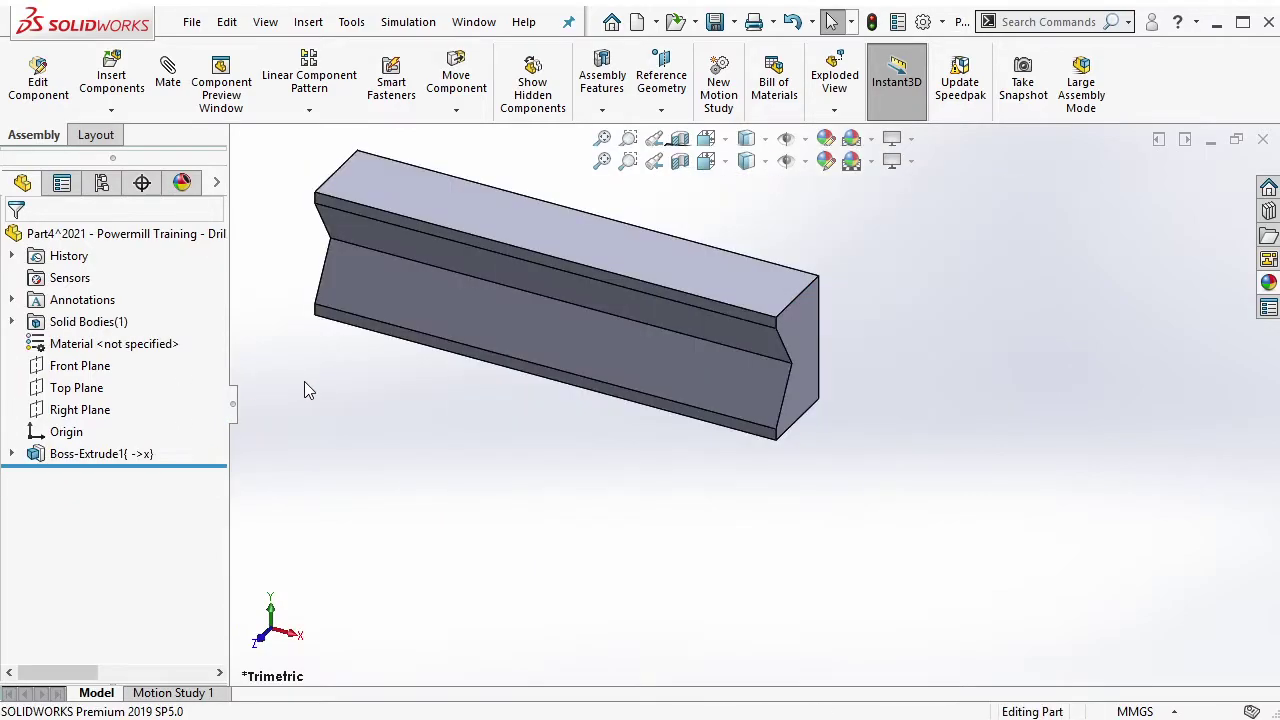
# Save the jaw part as '2021 - Powermill Training - Drilling 4 - Jig - 001'.
pyautogui.click(191, 22)
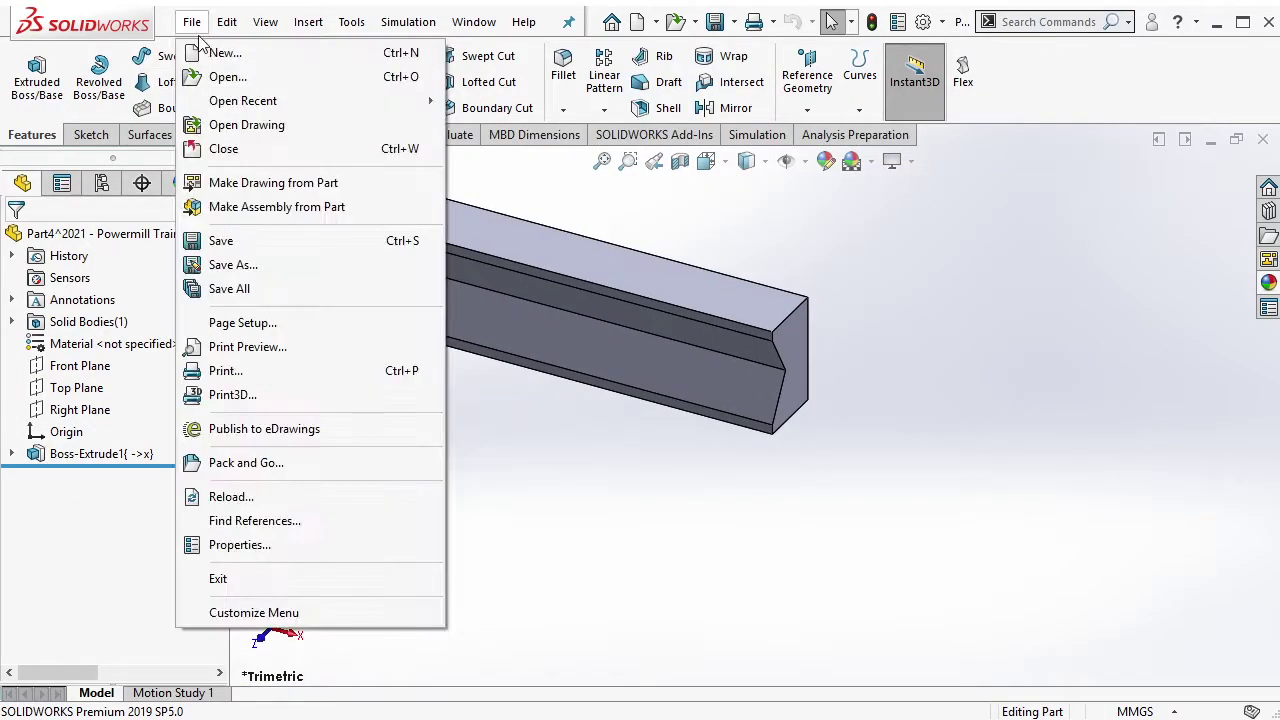
pyautogui.click(245, 265)
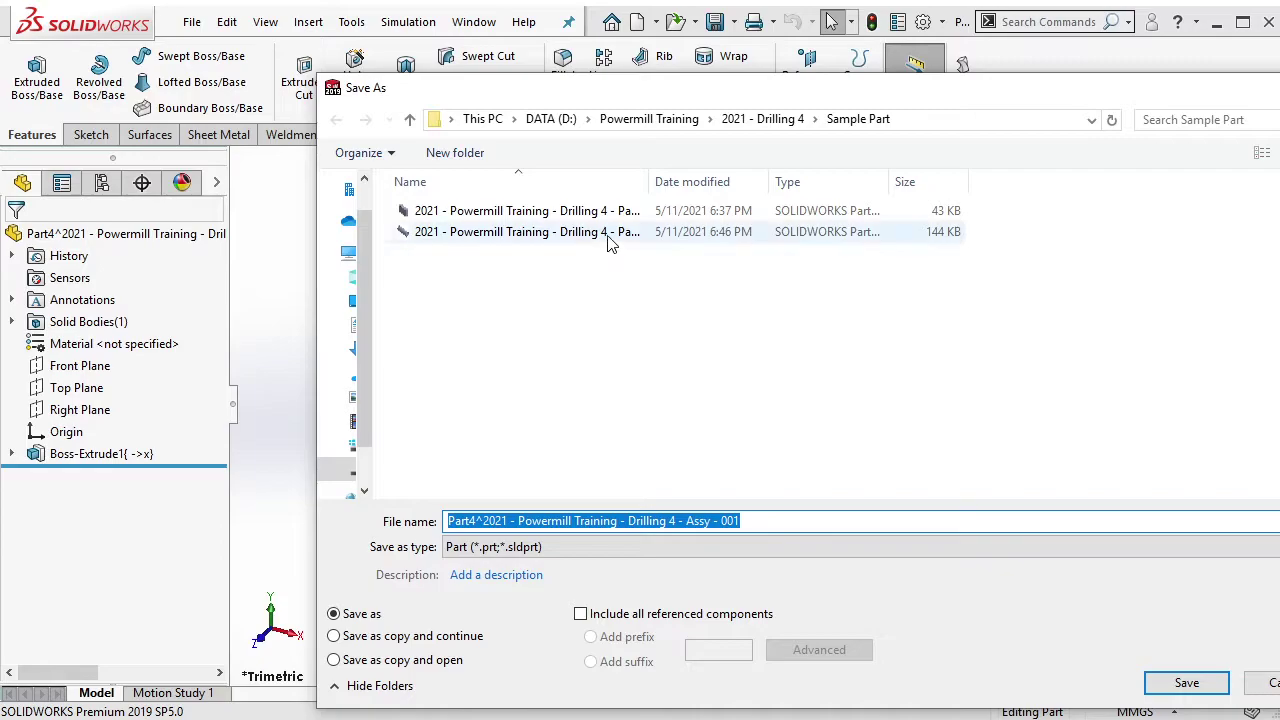
pyautogui.click(520, 232)
pyautogui.click(735, 521)
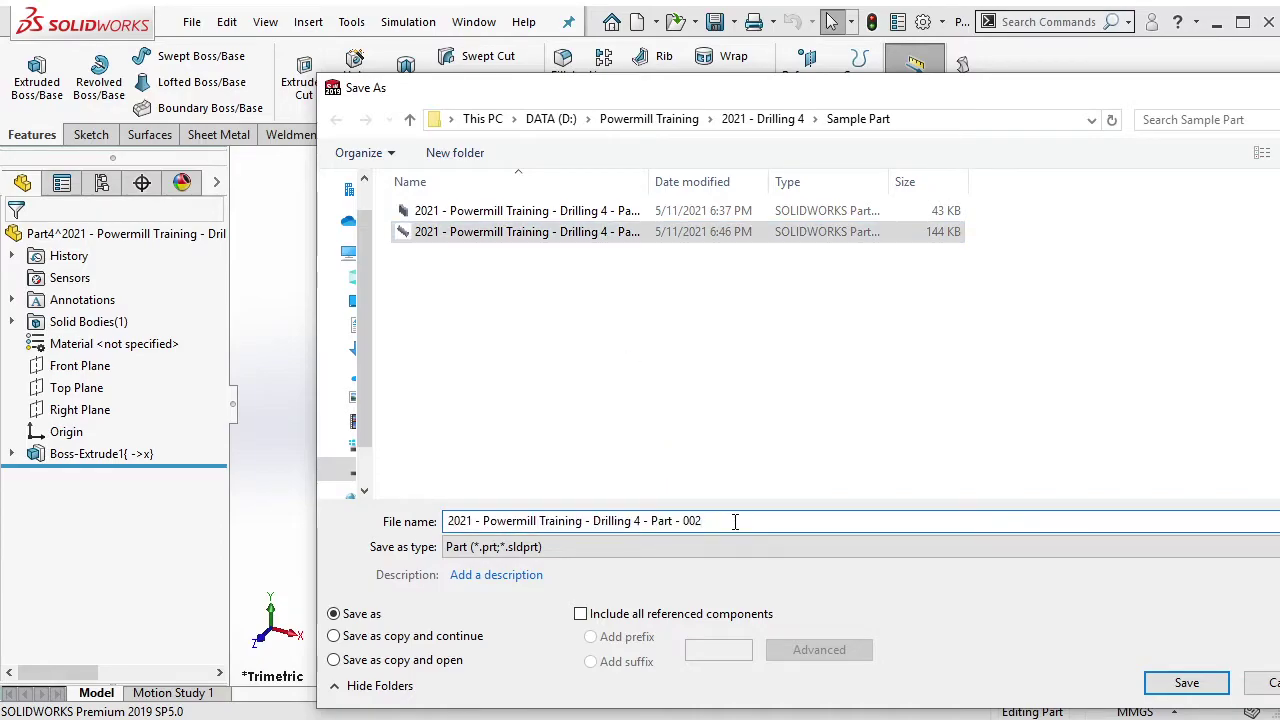
pyautogui.press('BackSpace')
pyautogui.write('3')
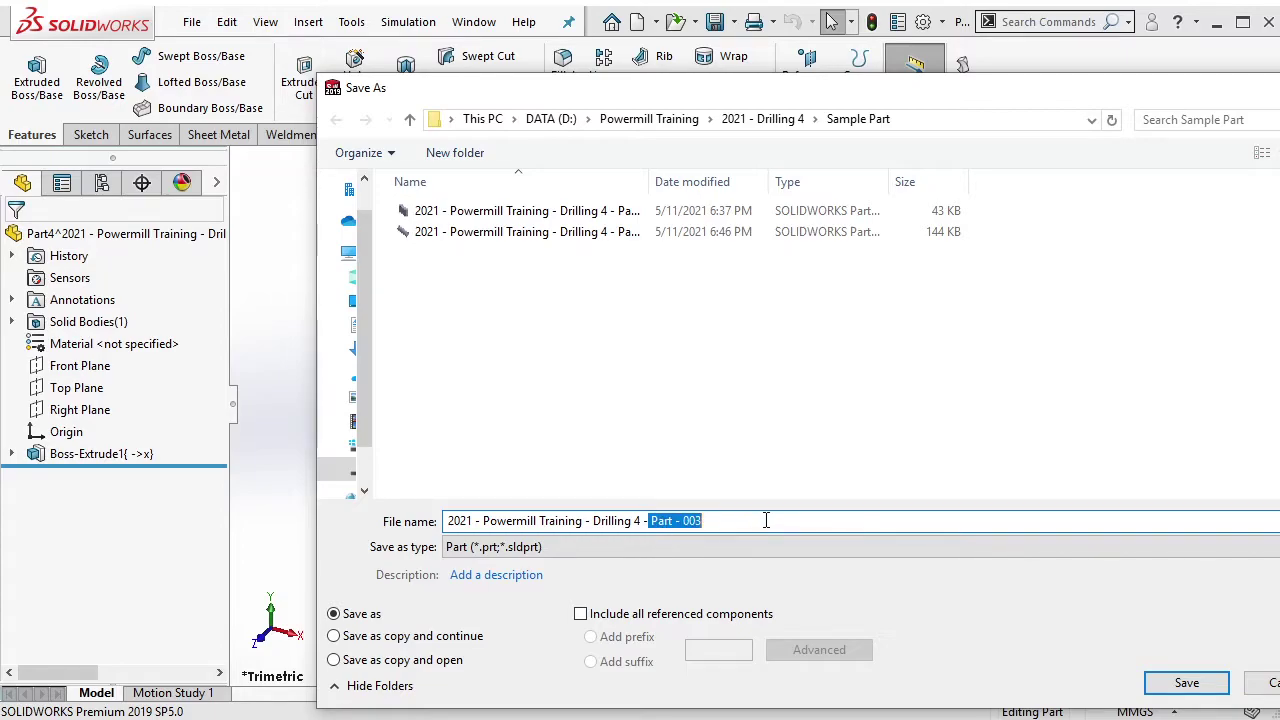
pyautogui.press('BackSpace')
pyautogui.write('Jig')
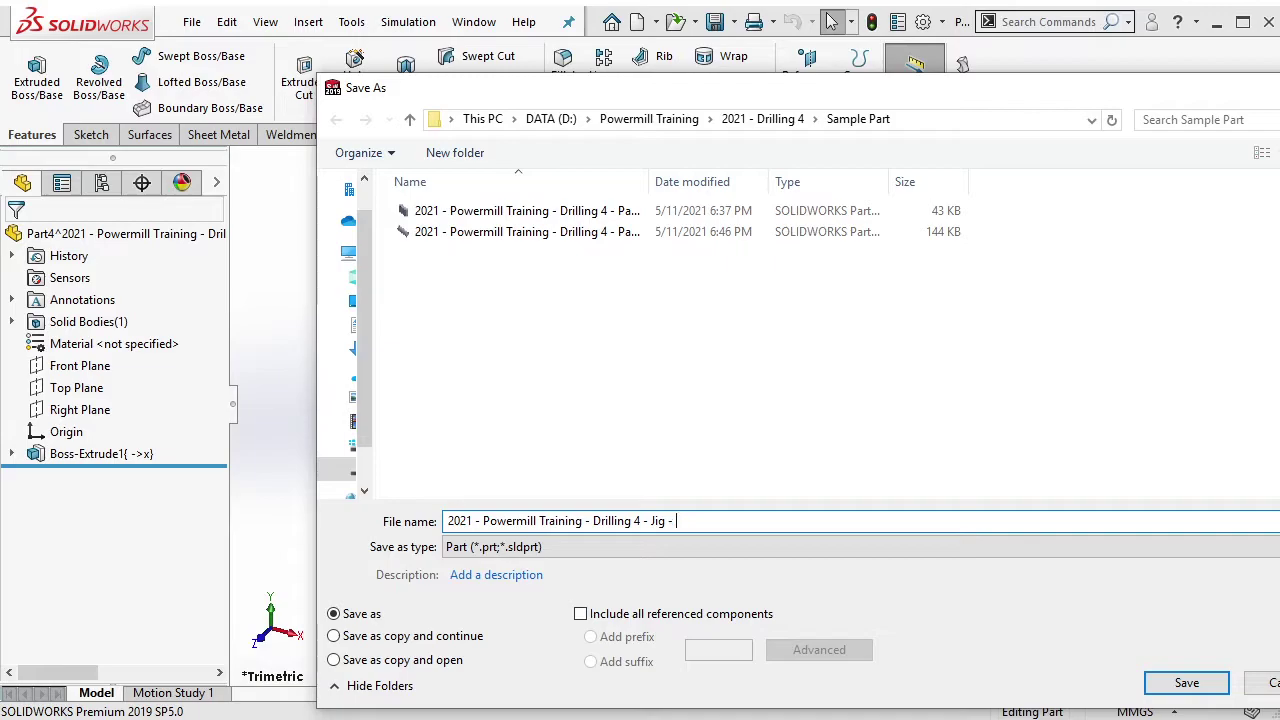
pyautogui.click(1183, 680)
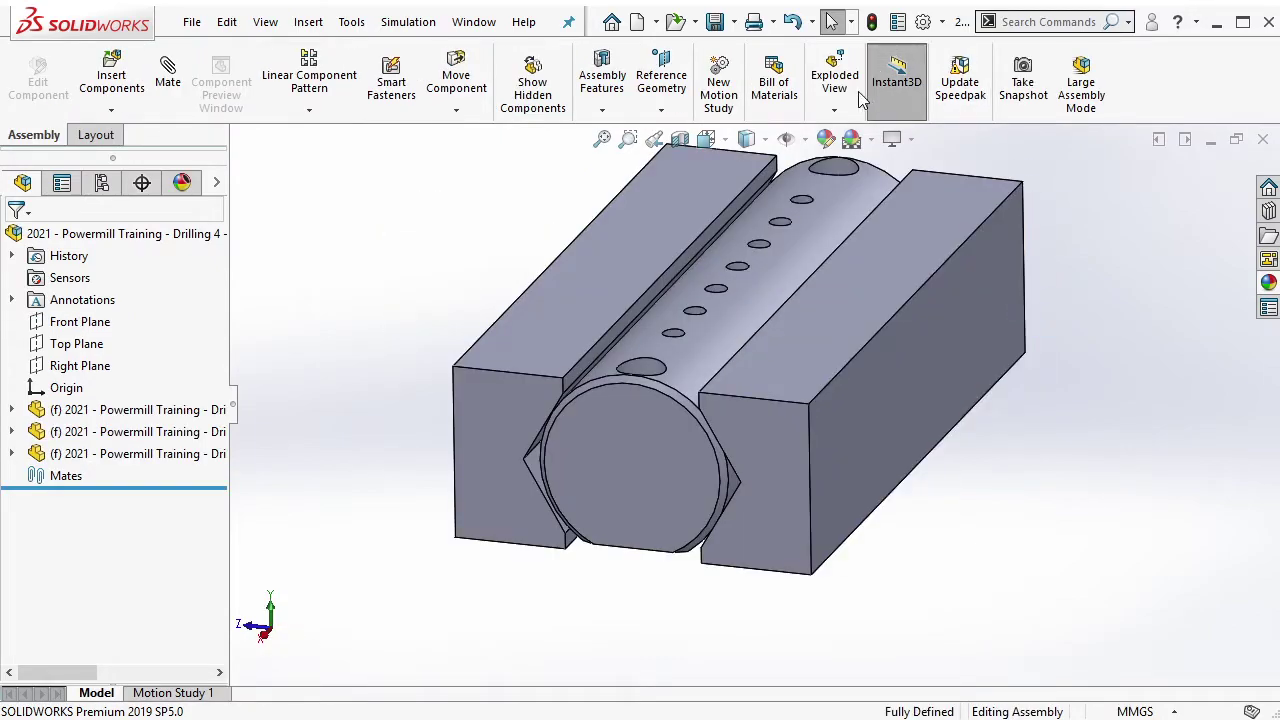
pyautogui.scroll(3, 1056, 378)
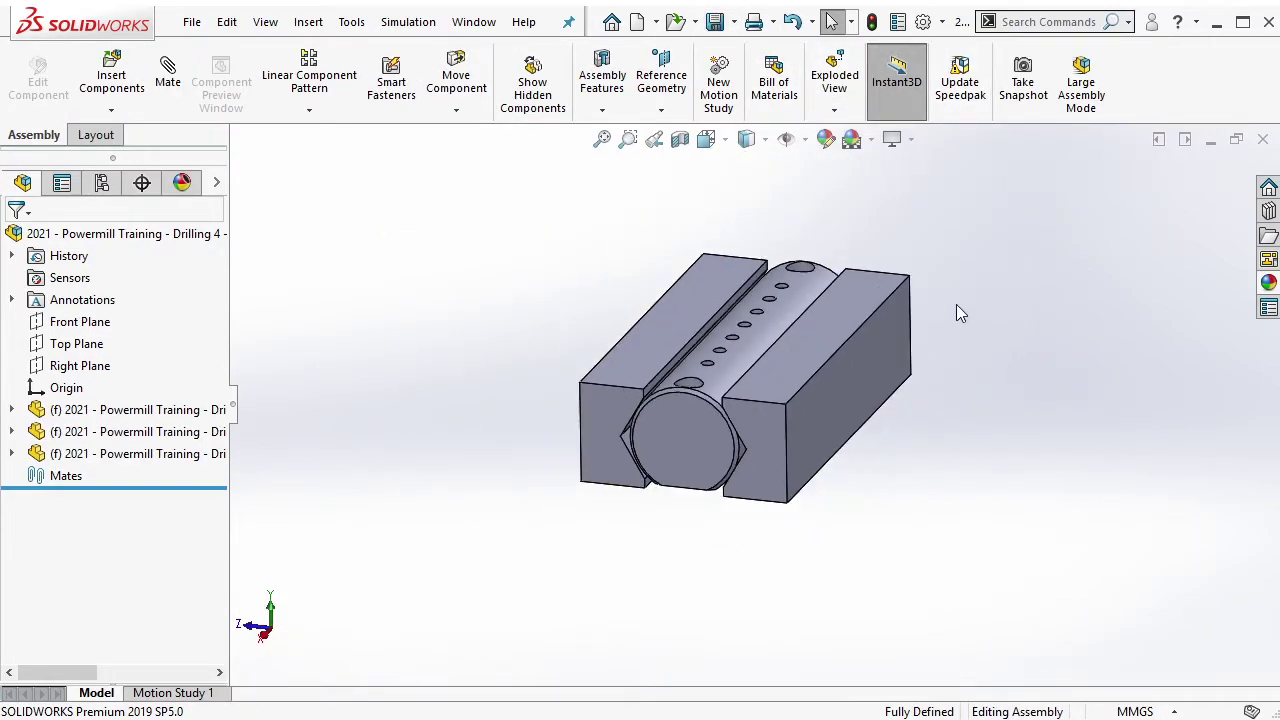
pyautogui.scroll(-2, 960, 308)
pyautogui.scroll(1, 1008, 378)
pyautogui.scroll(-3, 1000, 366)
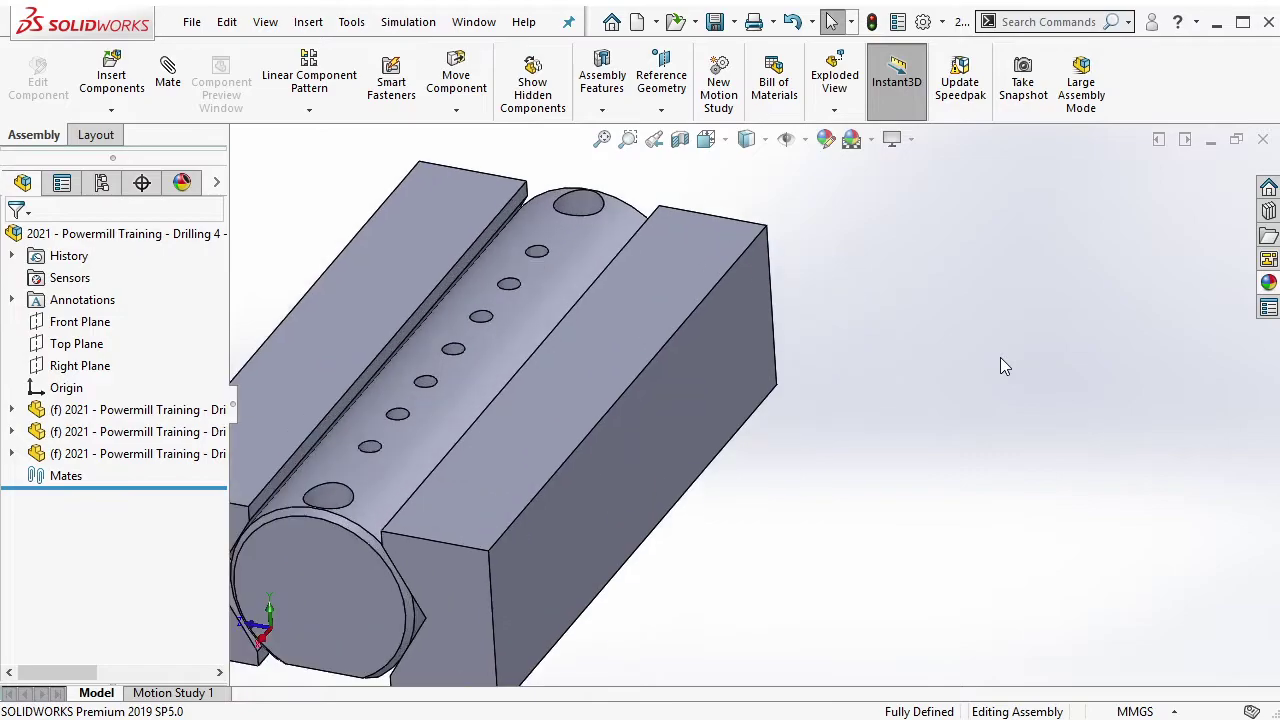
pyautogui.scroll(3, 976, 379)
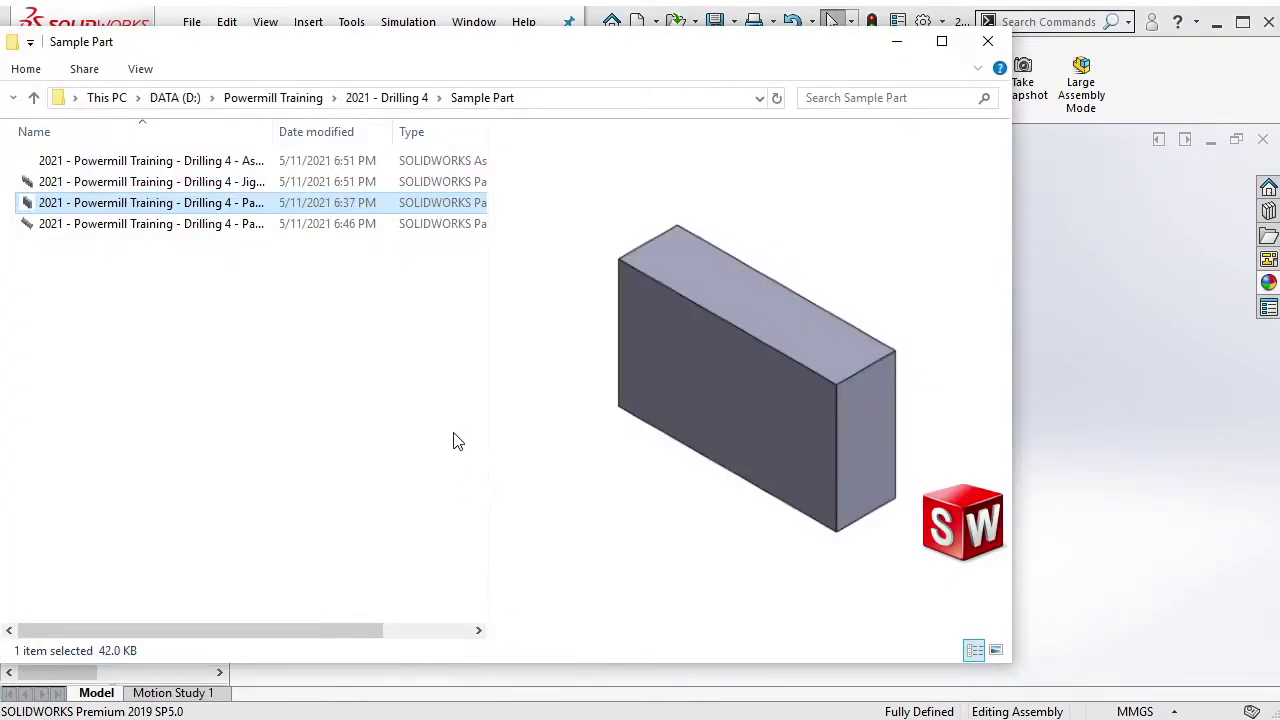
# Delete the eleven old files from Vise\Vice and drag the remaining Vice assembly into SOLIDWORKS.
pyautogui.click(402, 102)
pyautogui.doubleClick(112, 226)
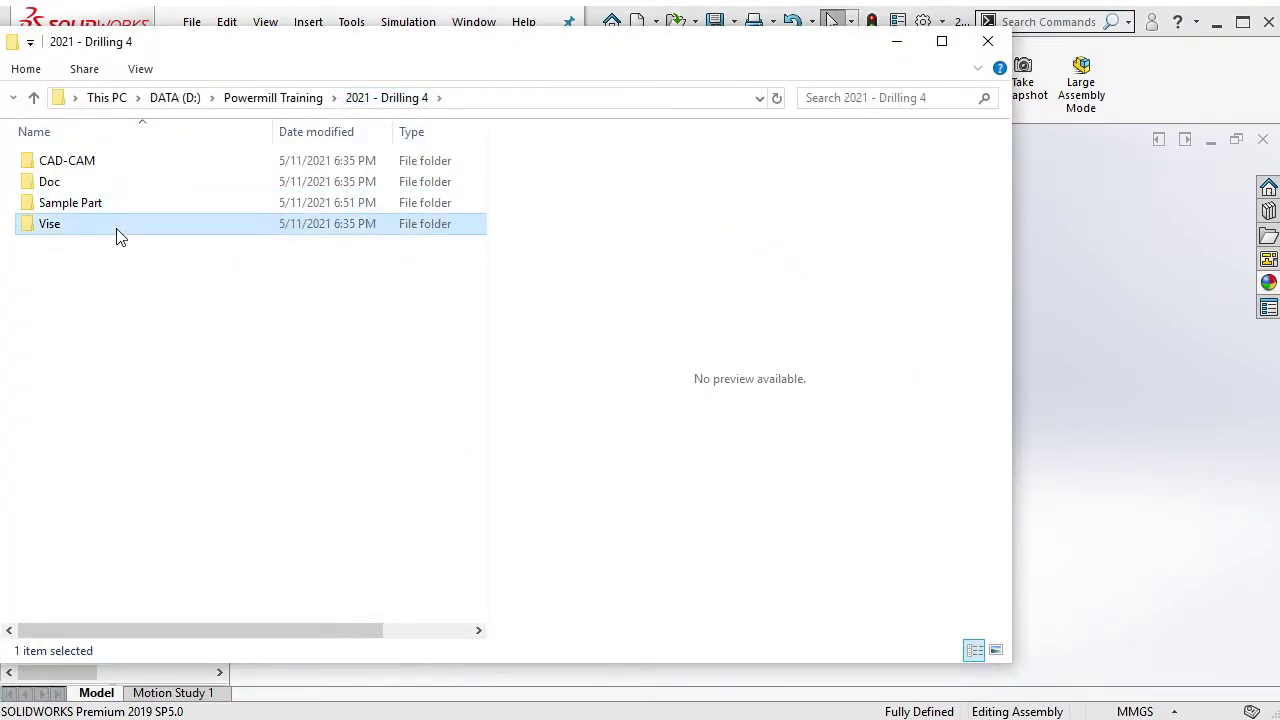
pyautogui.doubleClick(100, 162)
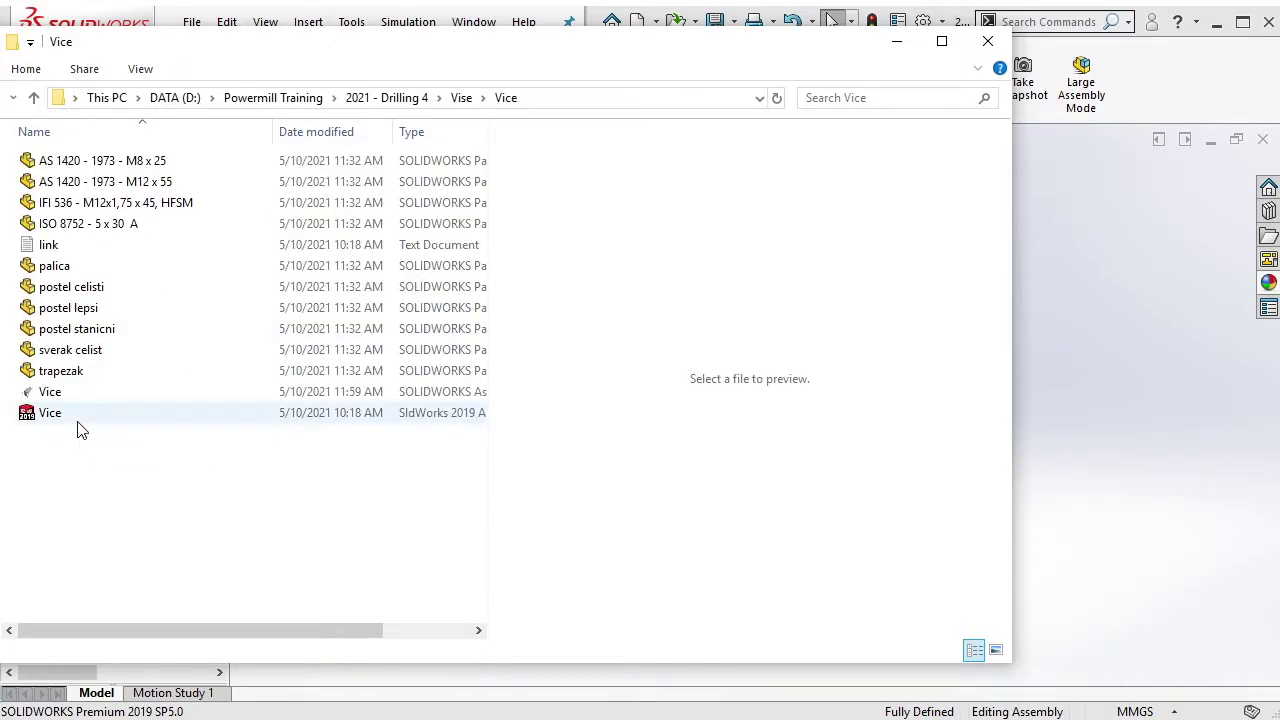
pyautogui.click(70, 392)
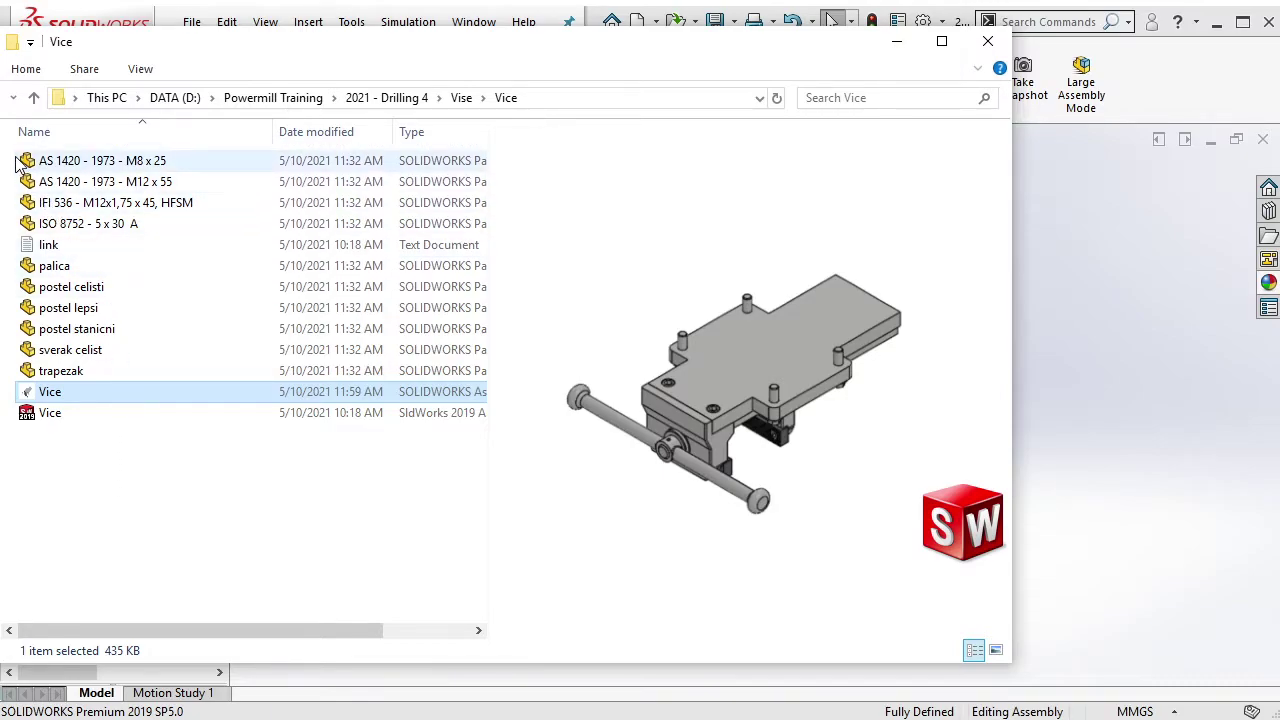
pyautogui.moveTo(14, 160)
pyautogui.mouseDown()
pyautogui.moveTo(103, 218)
pyautogui.moveTo(100, 230)
pyautogui.mouseUp()
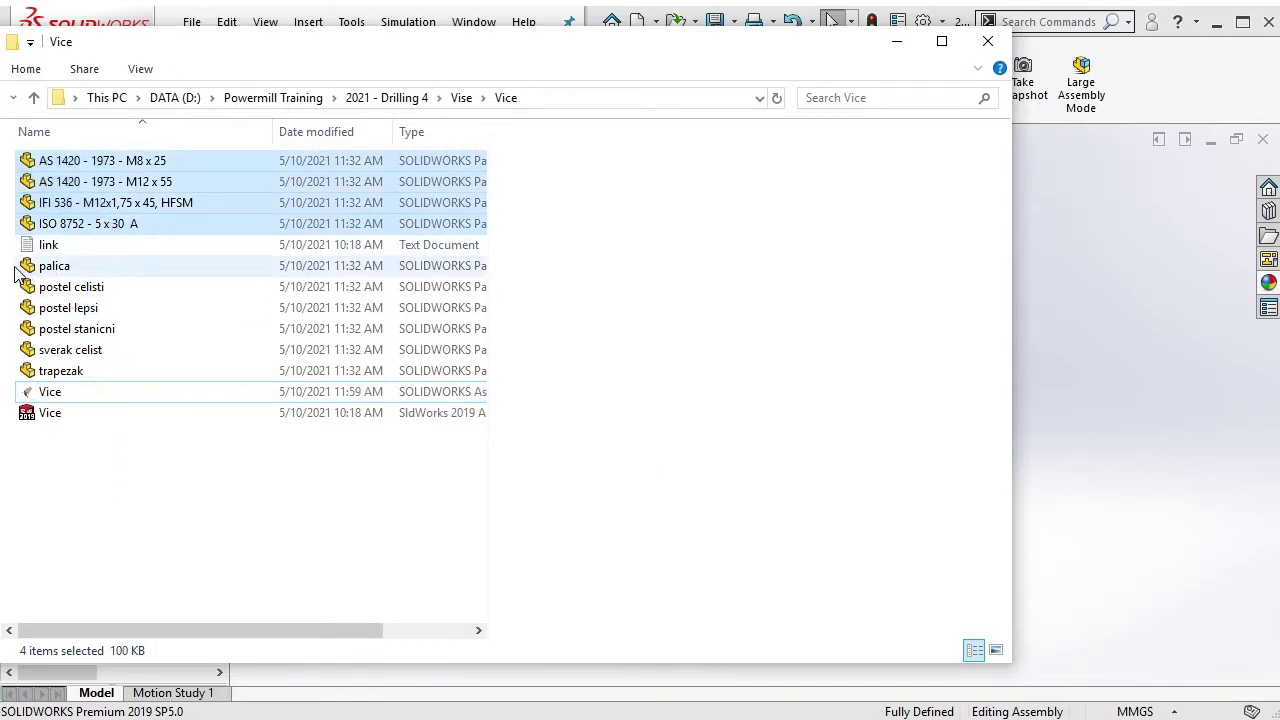
pyautogui.keyDown('ctrl'); pyautogui.moveTo(10, 263); pyautogui.dragTo(97, 376); pyautogui.keyUp('ctrl')
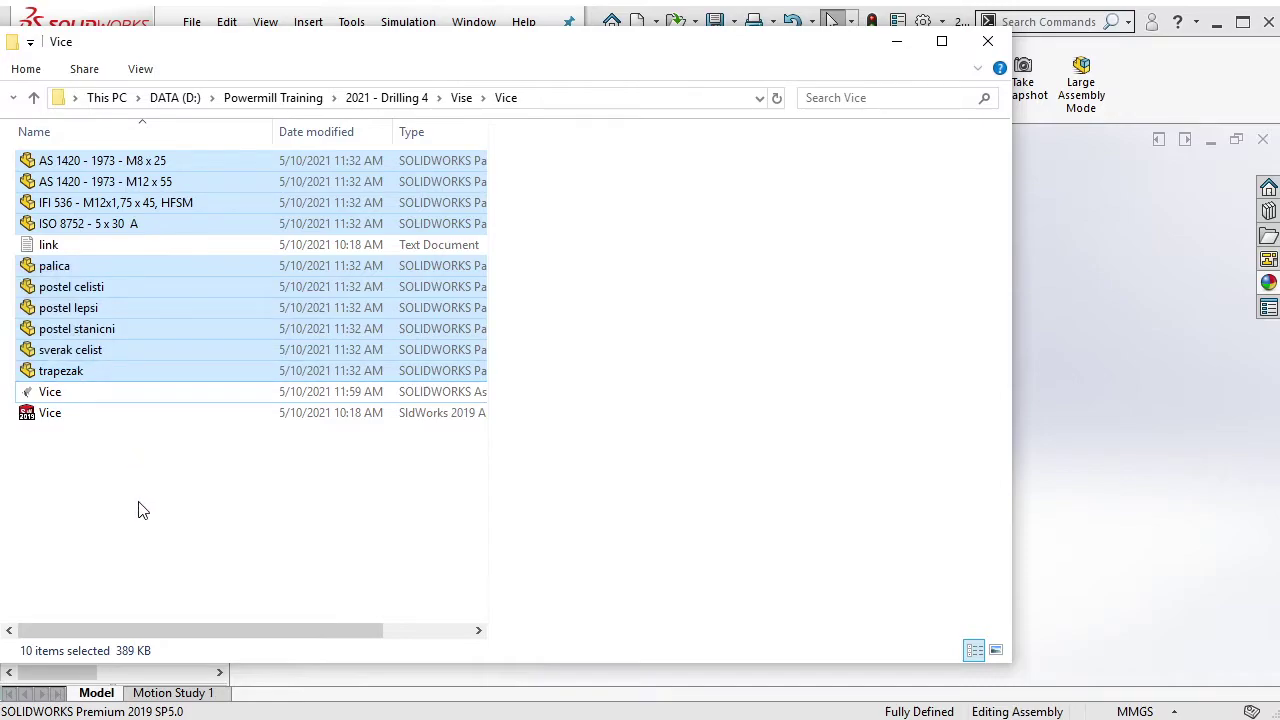
pyautogui.keyDown('ctrl'); pyautogui.click(50, 392); pyautogui.keyUp('ctrl')
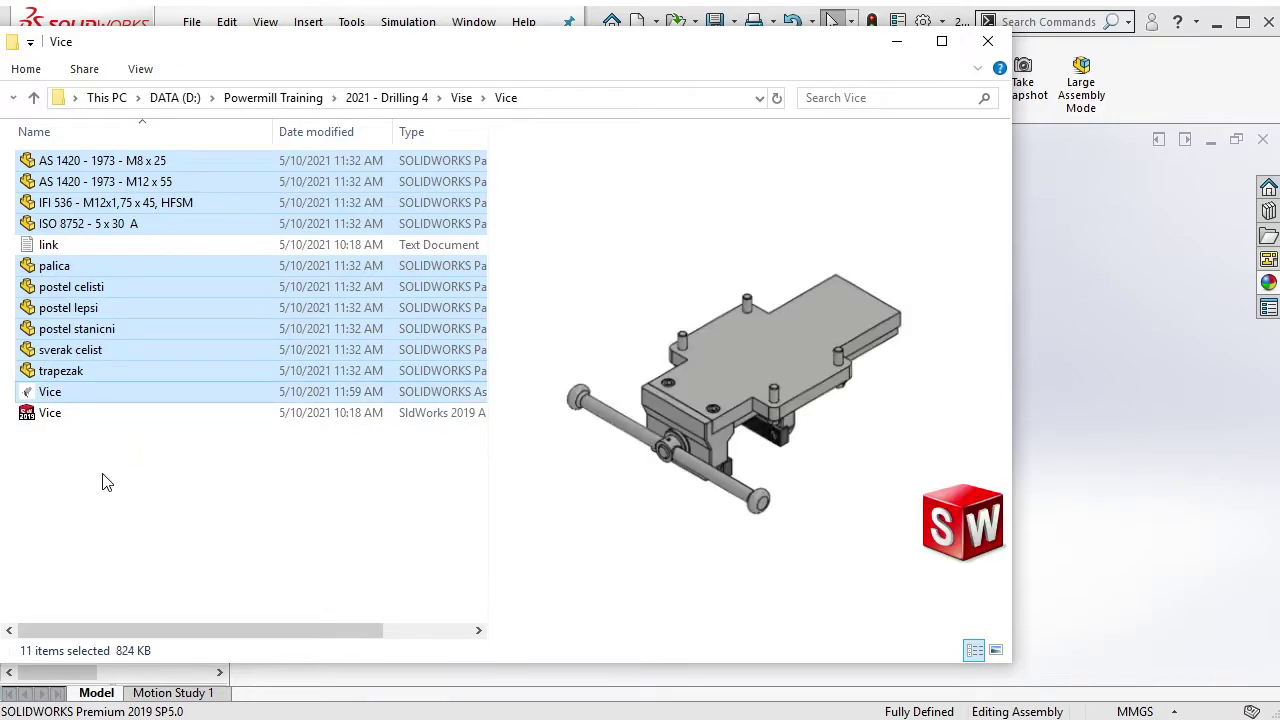
pyautogui.press('Delete')
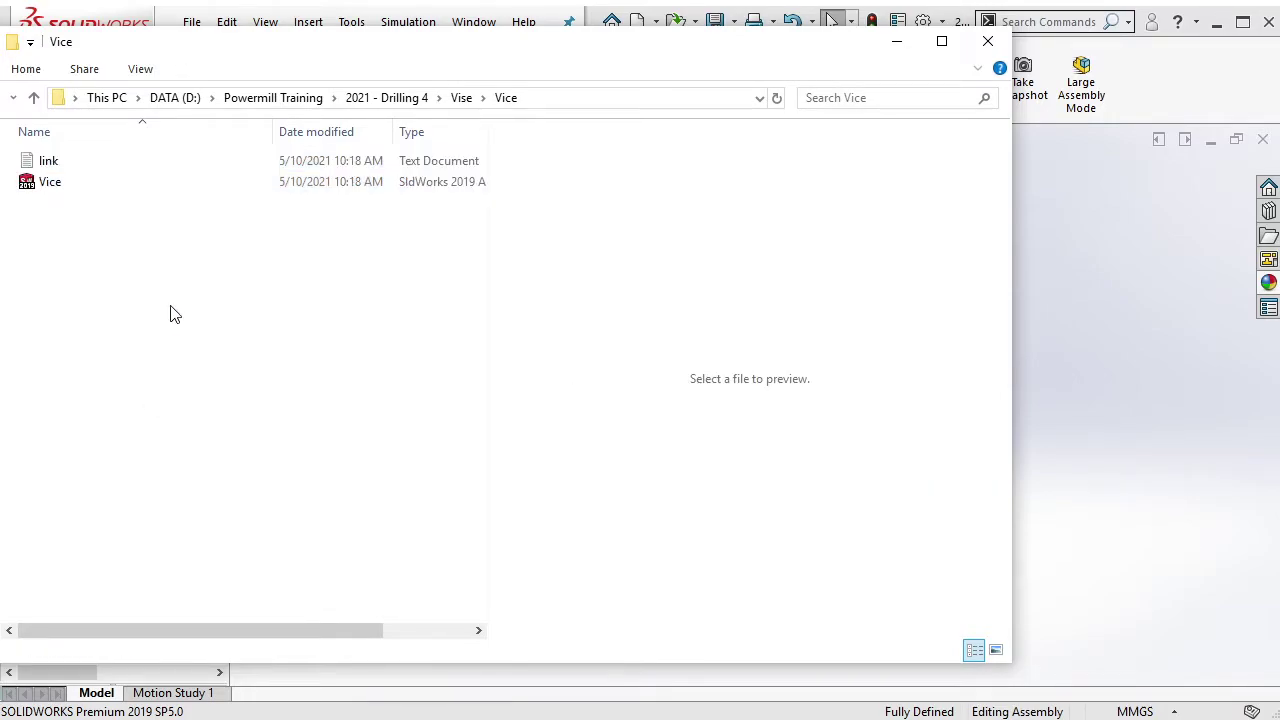
pyautogui.click(50, 182)
pyautogui.moveTo(55, 190); pyautogui.dragTo(1108, 428)
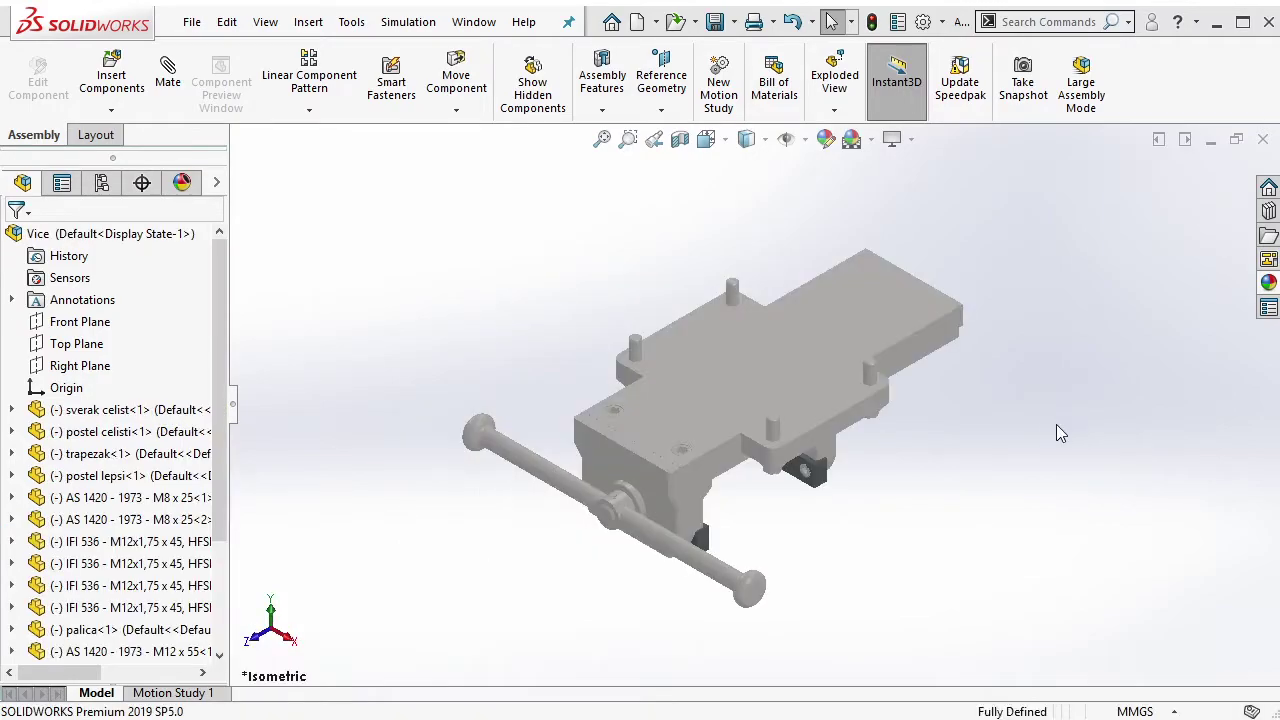
# Switch to Shaded With Edges and fix all vise components.
pyautogui.click(746, 139)
pyautogui.click(757, 205)
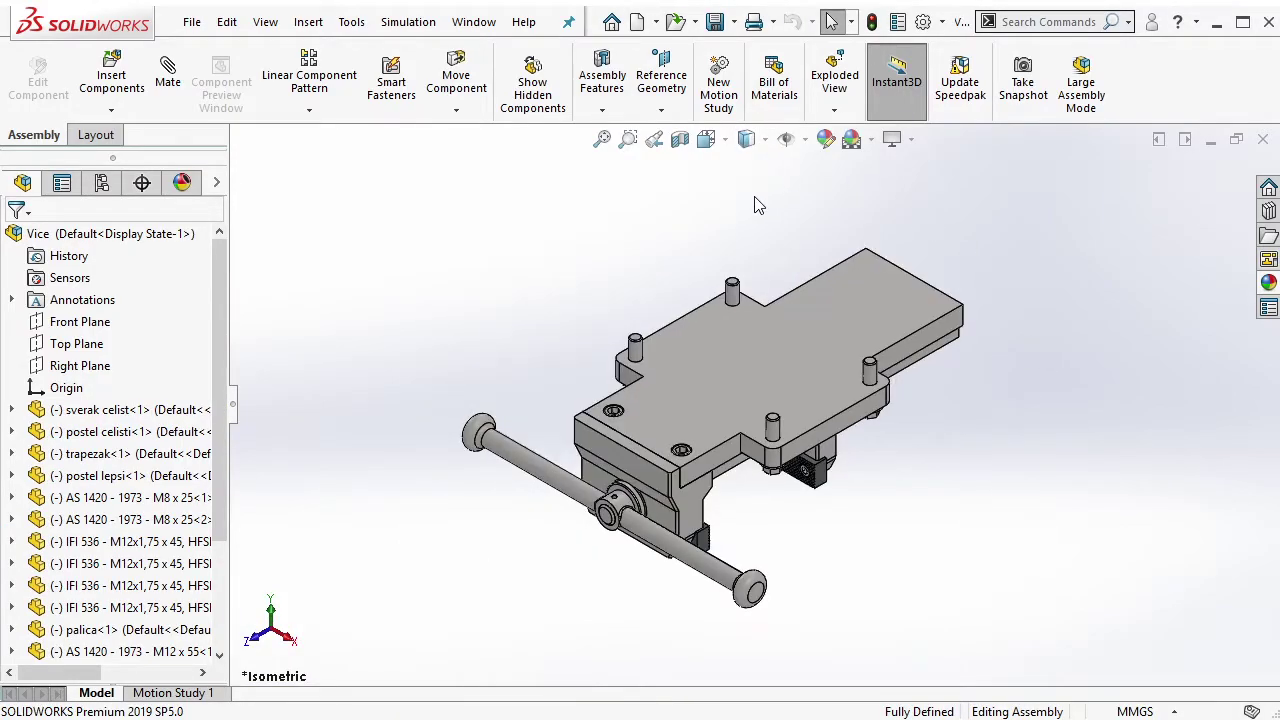
pyautogui.hotkey('ctrl', 'a')
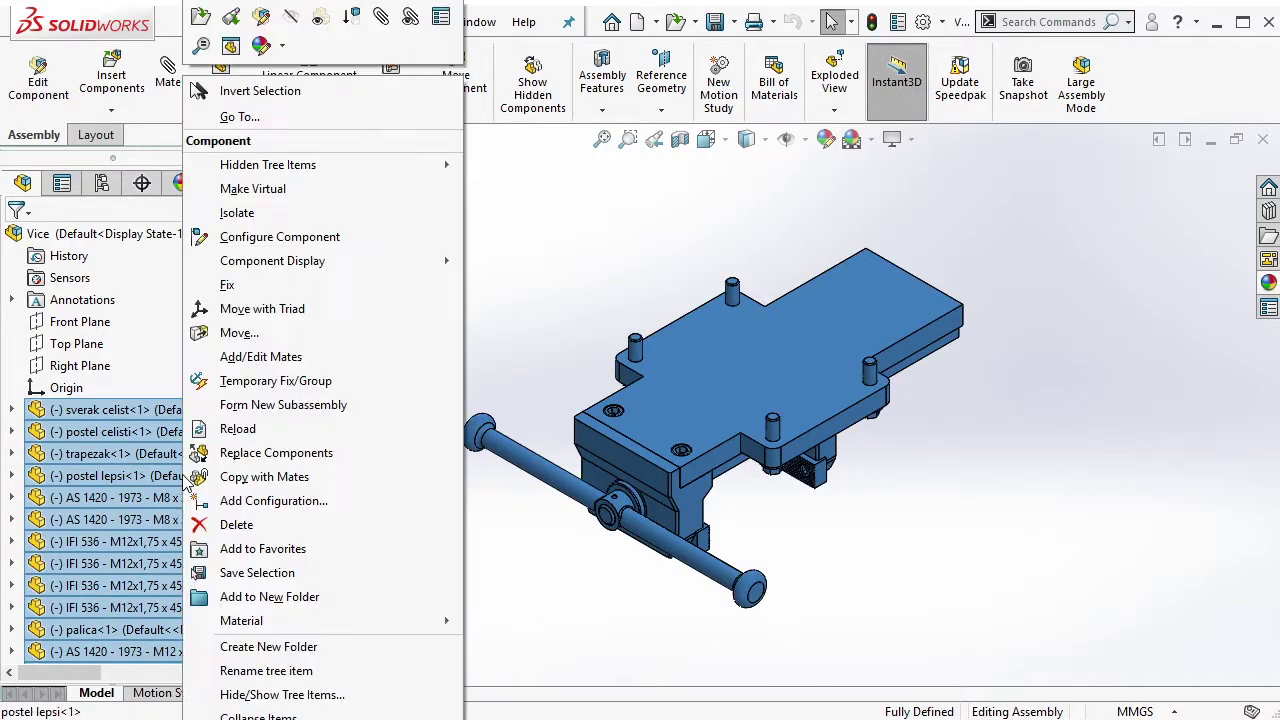
pyautogui.rightClick(195, 476)
pyautogui.click(253, 290)
pyautogui.moveTo(798, 420); pyautogui.dragTo(838, 190, button='middle')
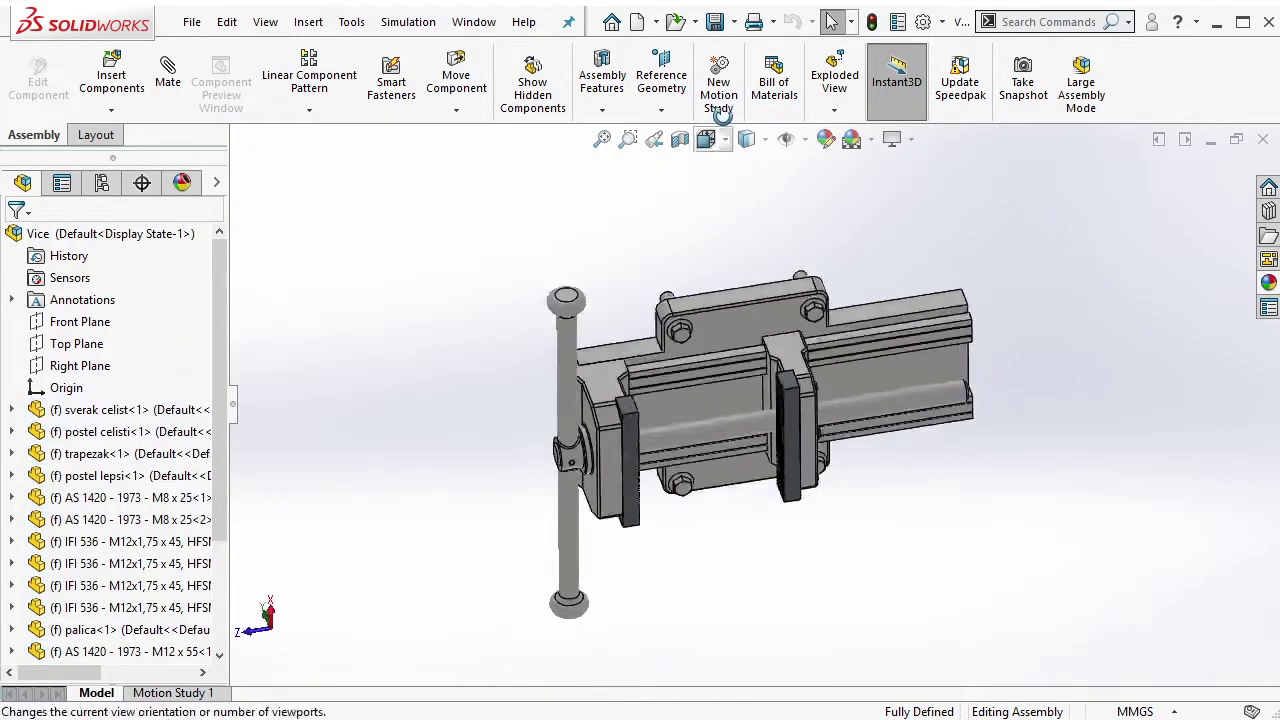
# Save the assembly as 'Vice' in the Vise\Vice folder.
pyautogui.click(714, 21)
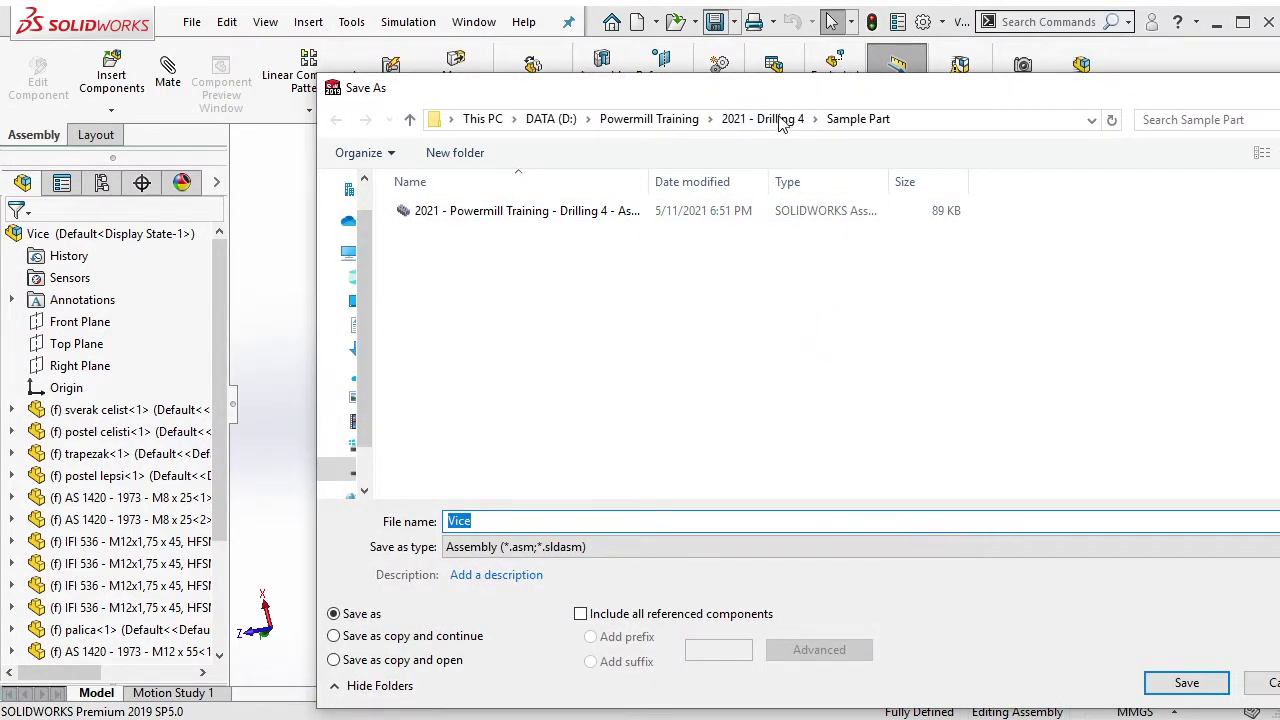
pyautogui.click(762, 118)
pyautogui.doubleClick(527, 280)
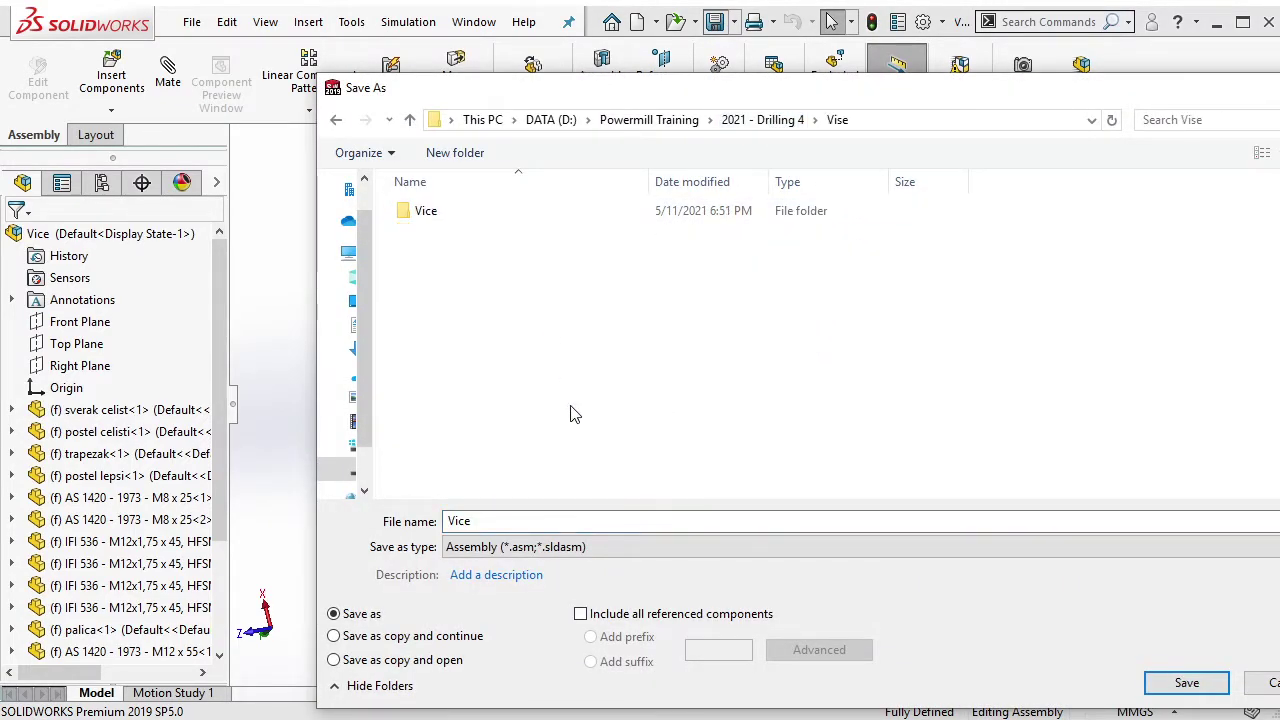
pyautogui.doubleClick(530, 220)
pyautogui.click(1200, 688)
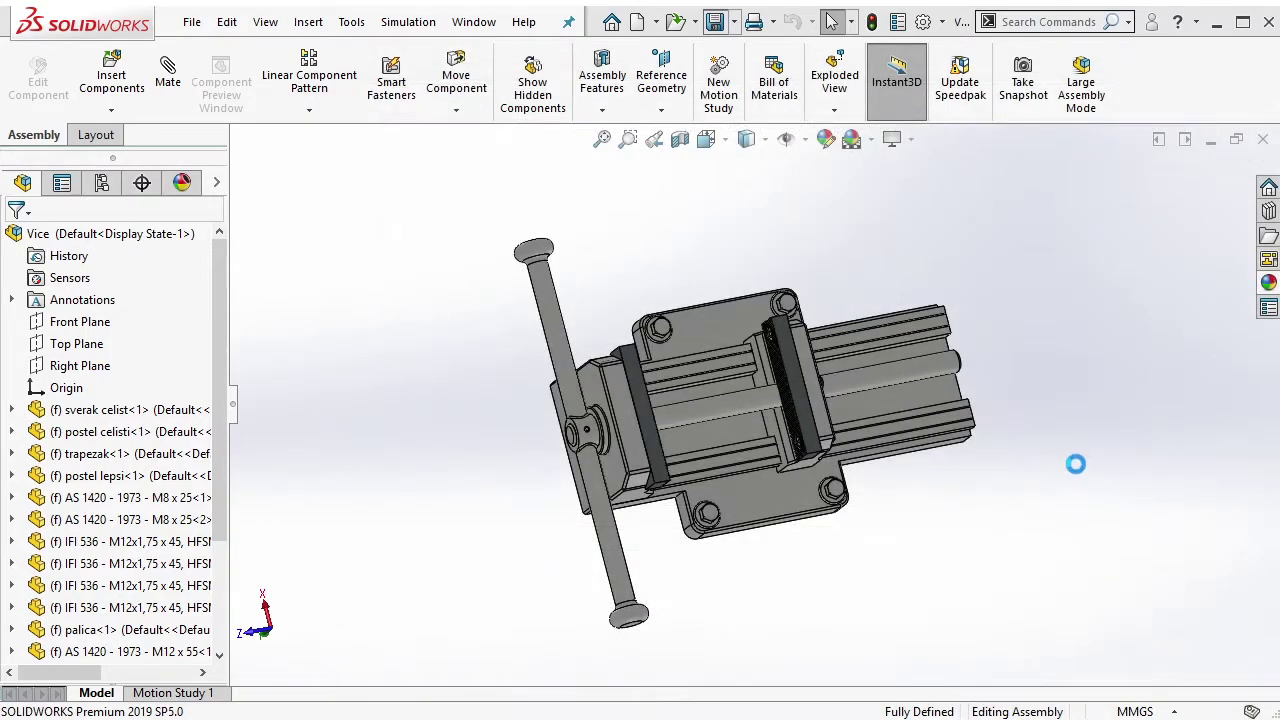
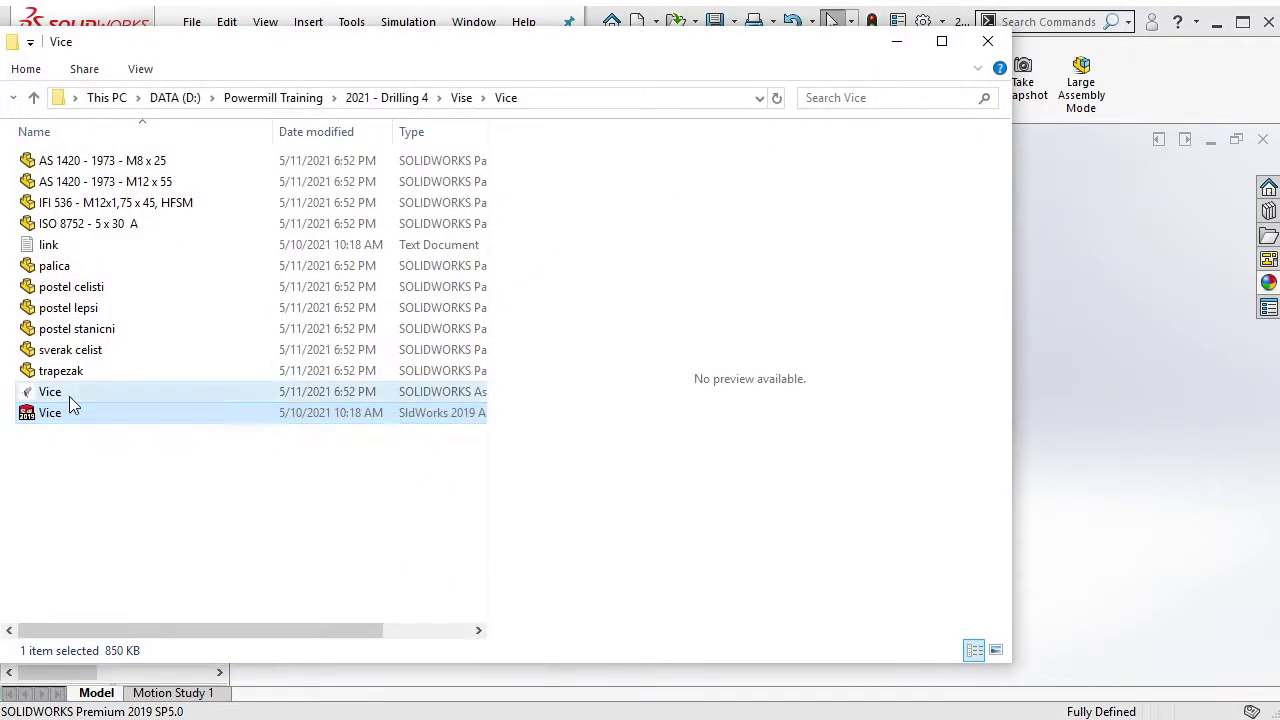
# Drag the Vice assembly file from File Explorer into the SOLIDWORKS jig assembly window.
pyautogui.moveTo(69, 396); pyautogui.dragTo(1108, 523)
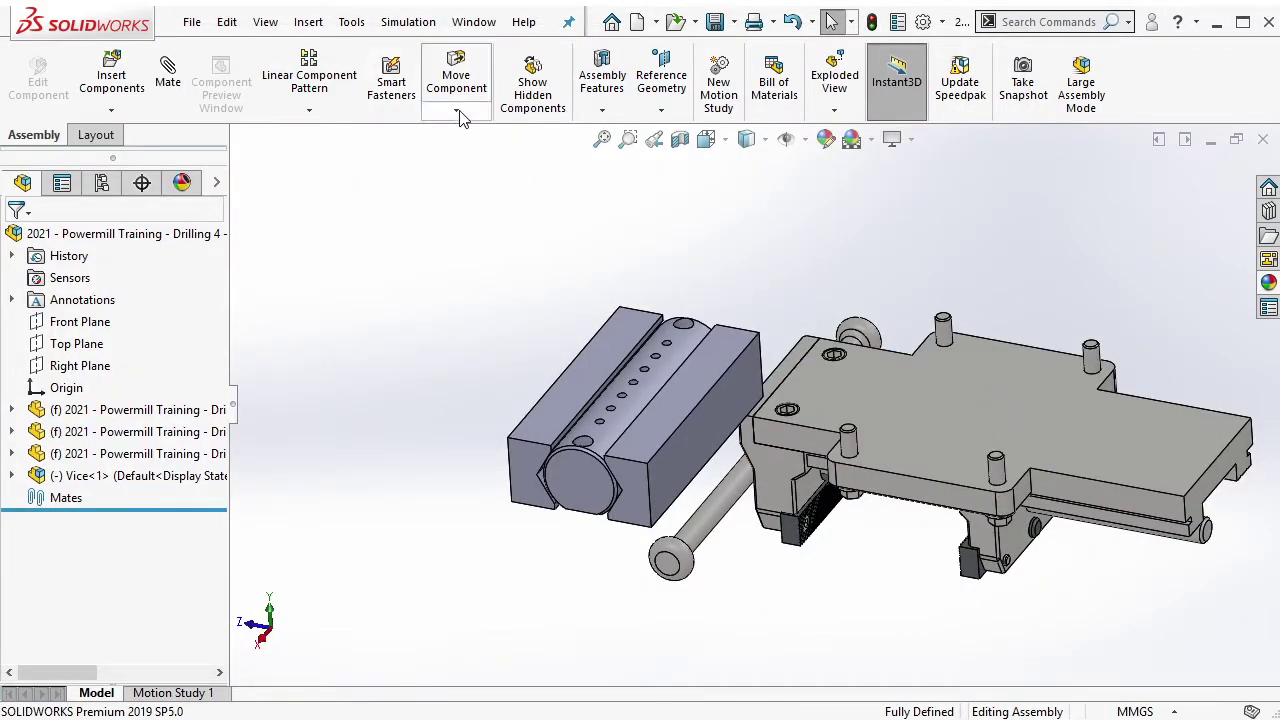
# Rotate the vise component so its jaws face the jig.
pyautogui.click(457, 112)
pyautogui.click(482, 157)
pyautogui.moveTo(950, 443)
pyautogui.mouseDown()
pyautogui.moveTo(934, 256)
pyautogui.moveTo(1133, 244)
pyautogui.moveTo(1115, 260)
pyautogui.mouseUp()
pyautogui.press('Escape')
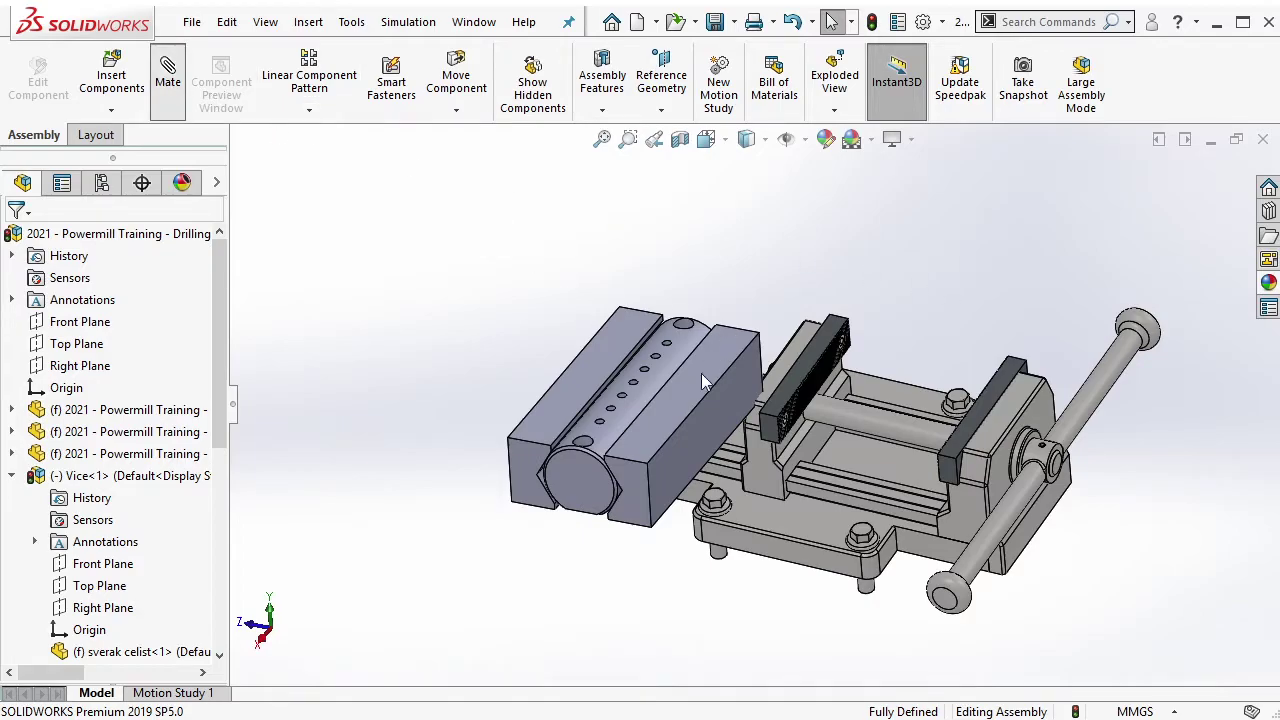
# Add a Width mate centring the jig's side face between the two vise jaw faces.
pyautogui.press('m')
pyautogui.moveTo(222, 440); pyautogui.dragTo(217, 557)
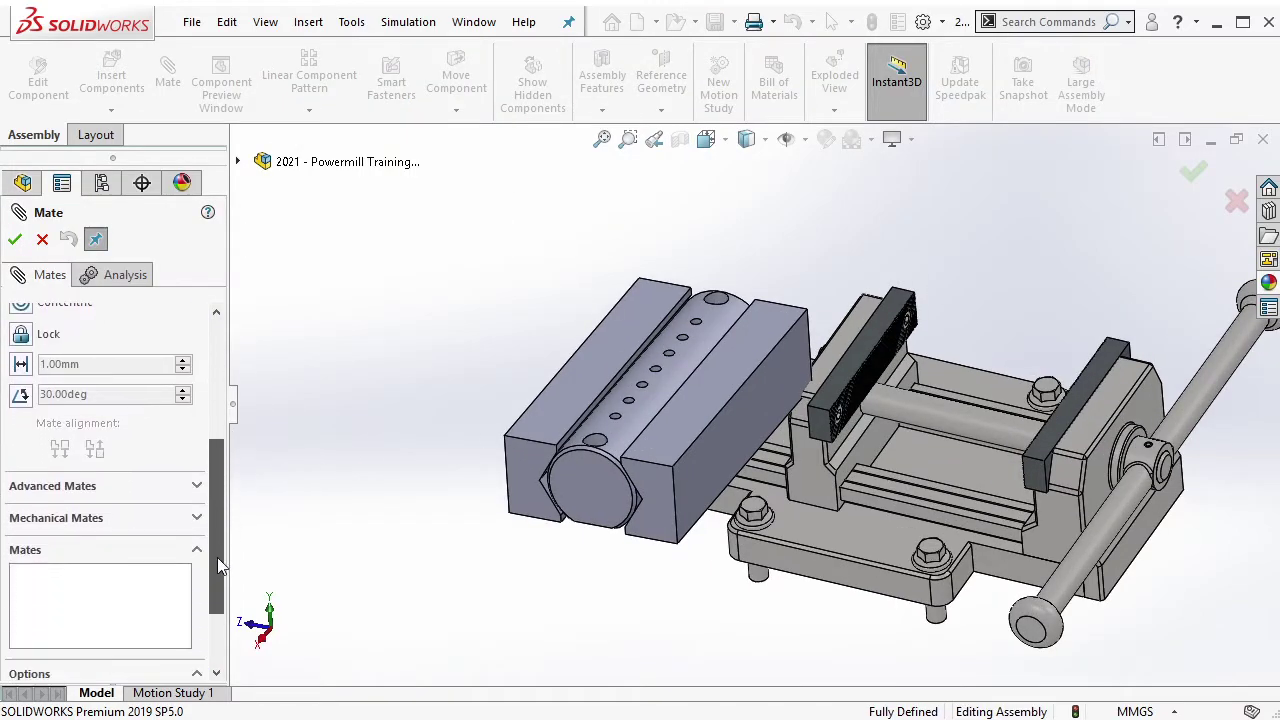
pyautogui.scroll(1, 176, 497)
pyautogui.click(172, 500)
pyautogui.scroll(3, 85, 425)
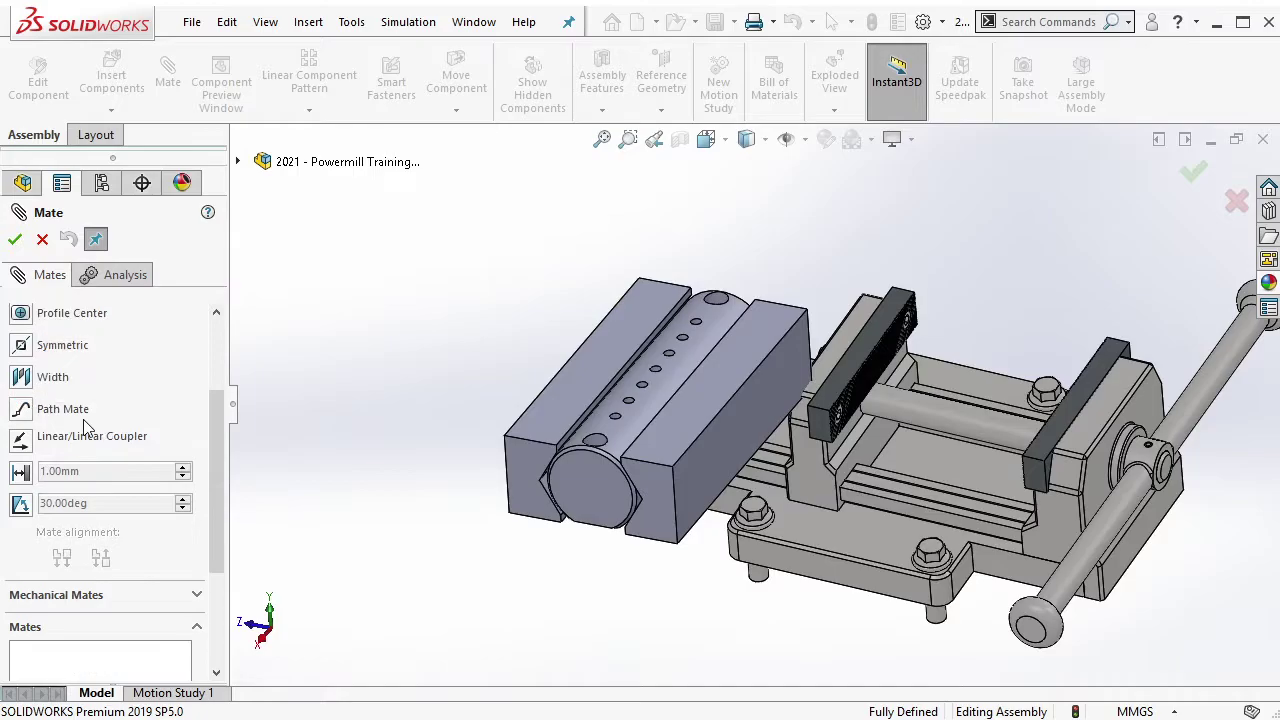
pyautogui.click(28, 380)
pyautogui.scroll(-3, 820, 330)
pyautogui.scroll(-3, 819, 324)
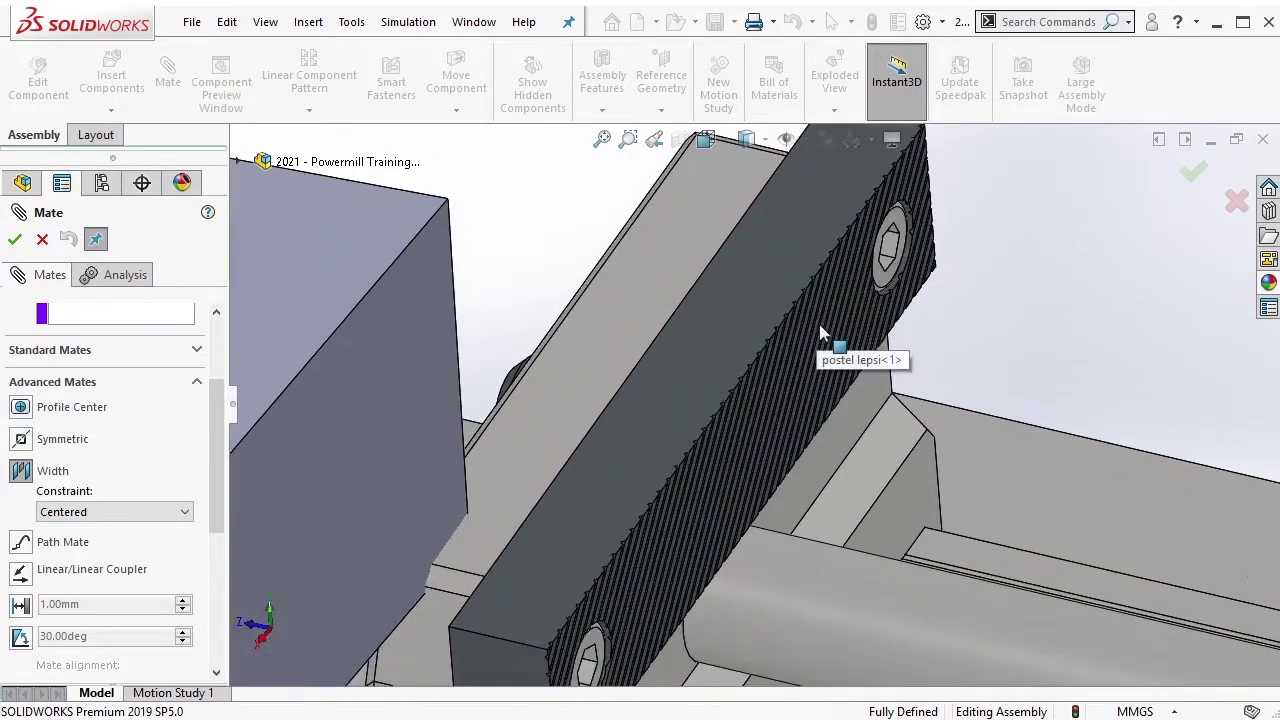
pyautogui.scroll(-3, 789, 318)
pyautogui.scroll(-2, 789, 318)
pyautogui.click(775, 300)
pyautogui.scroll(4, 993, 465)
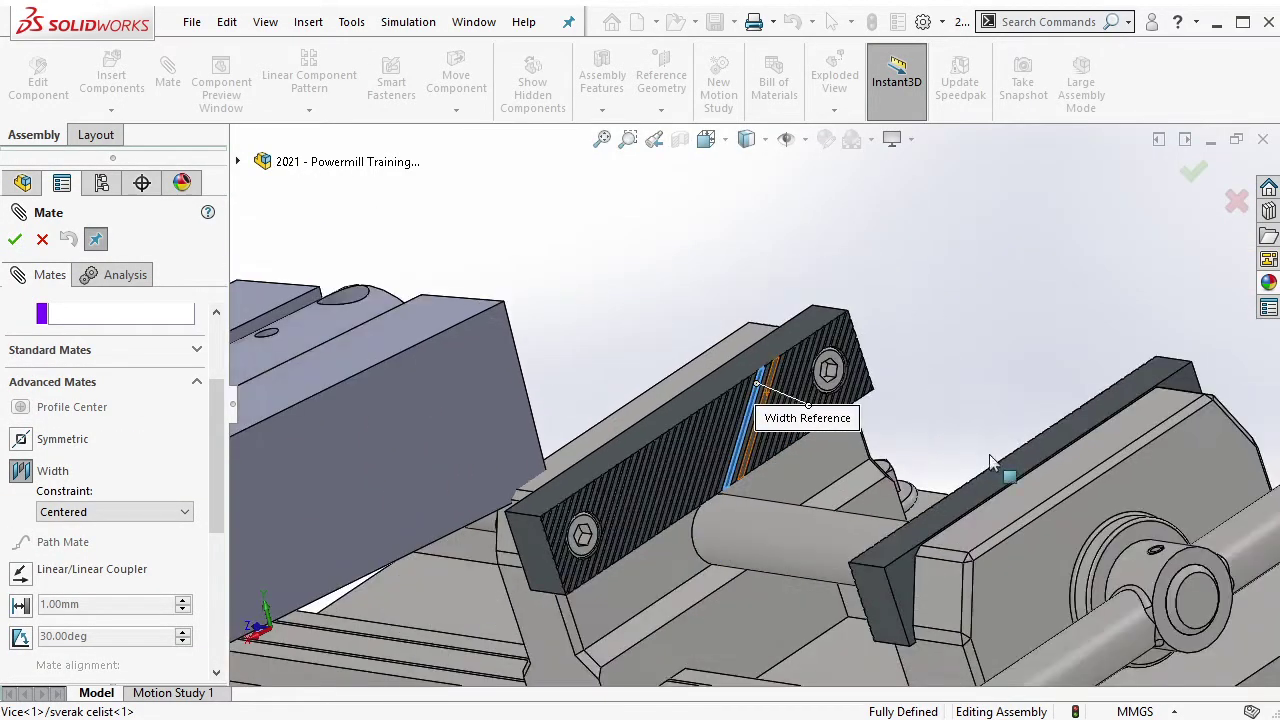
pyautogui.scroll(3, 993, 465)
pyautogui.scroll(-3, 993, 465)
pyautogui.scroll(-2, 936, 434)
pyautogui.click(886, 400)
pyautogui.scroll(3, 886, 400)
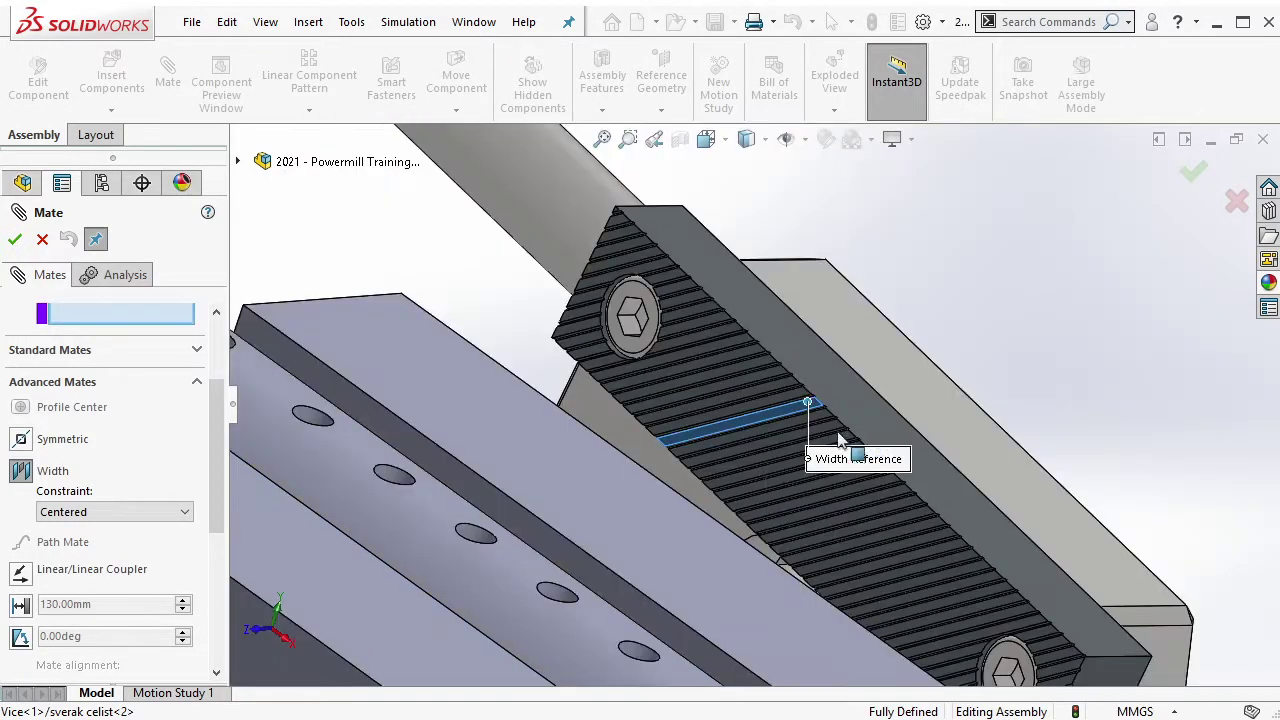
pyautogui.scroll(2, 837, 443)
pyautogui.moveTo(722, 524); pyautogui.dragTo(843, 560, button='middle')
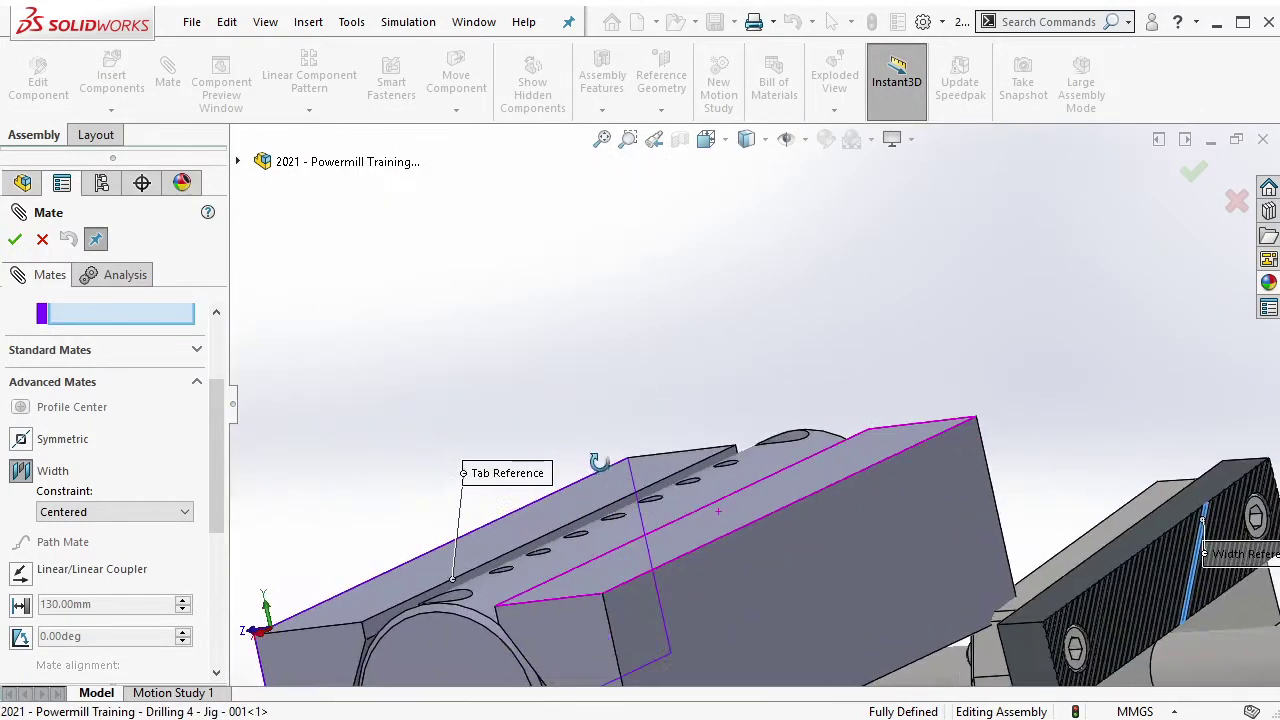
pyautogui.click(843, 560)
pyautogui.rightClick(838, 563)
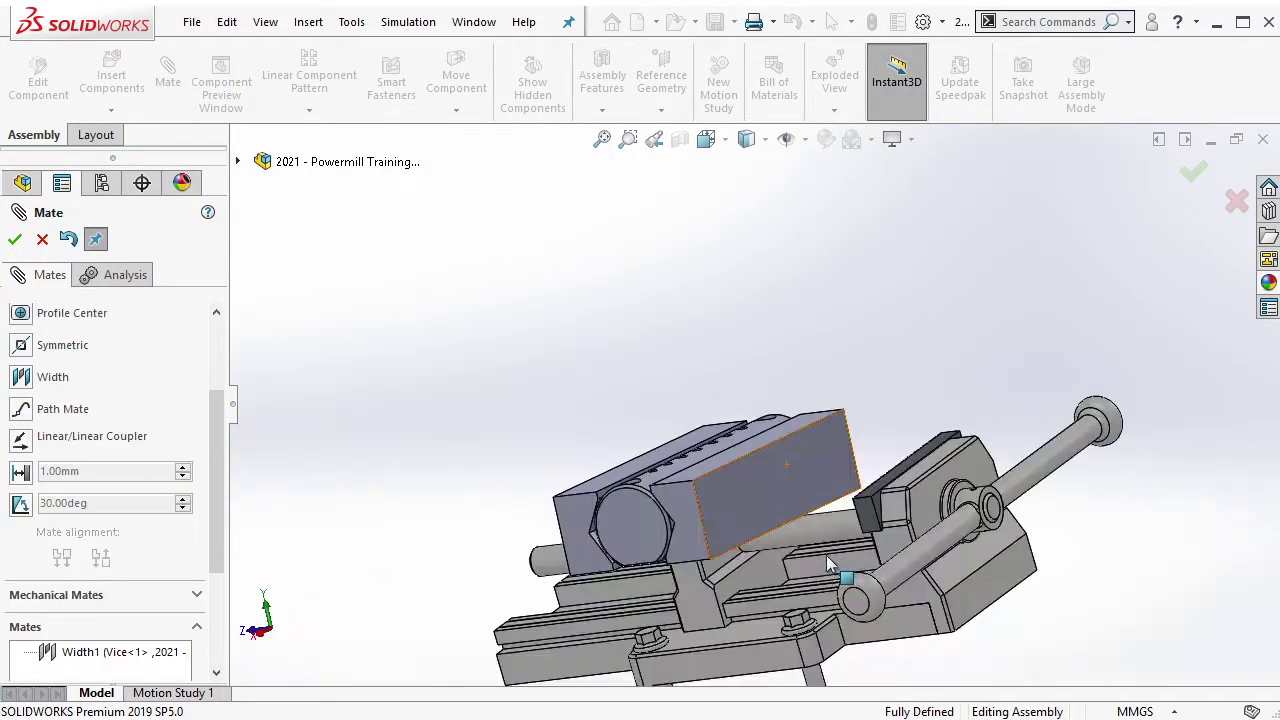
# Add a second Width mate between a jaw face and another jig face.
pyautogui.click(20, 377)
pyautogui.scroll(-3, 803, 488)
pyautogui.click(810, 450)
pyautogui.moveTo(878, 421); pyautogui.dragTo(955, 505, button='middle')
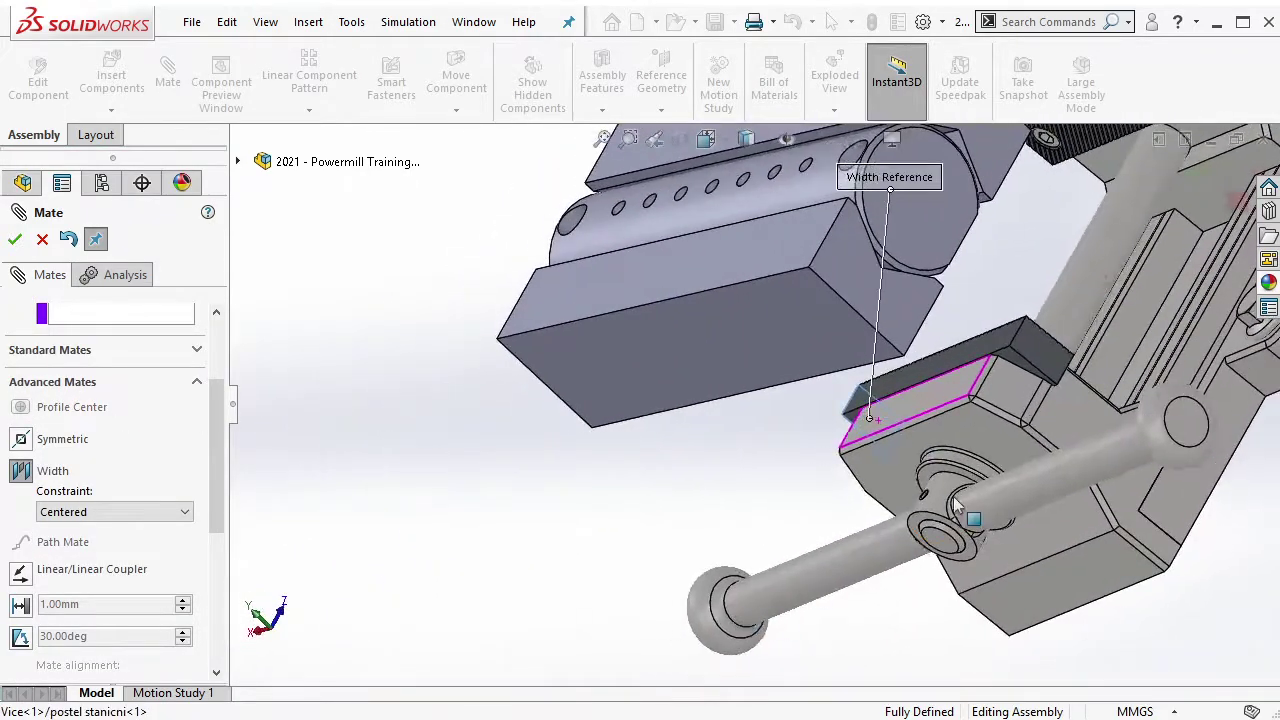
pyautogui.click(891, 291)
pyautogui.moveTo(891, 291); pyautogui.dragTo(714, 390, button='middle')
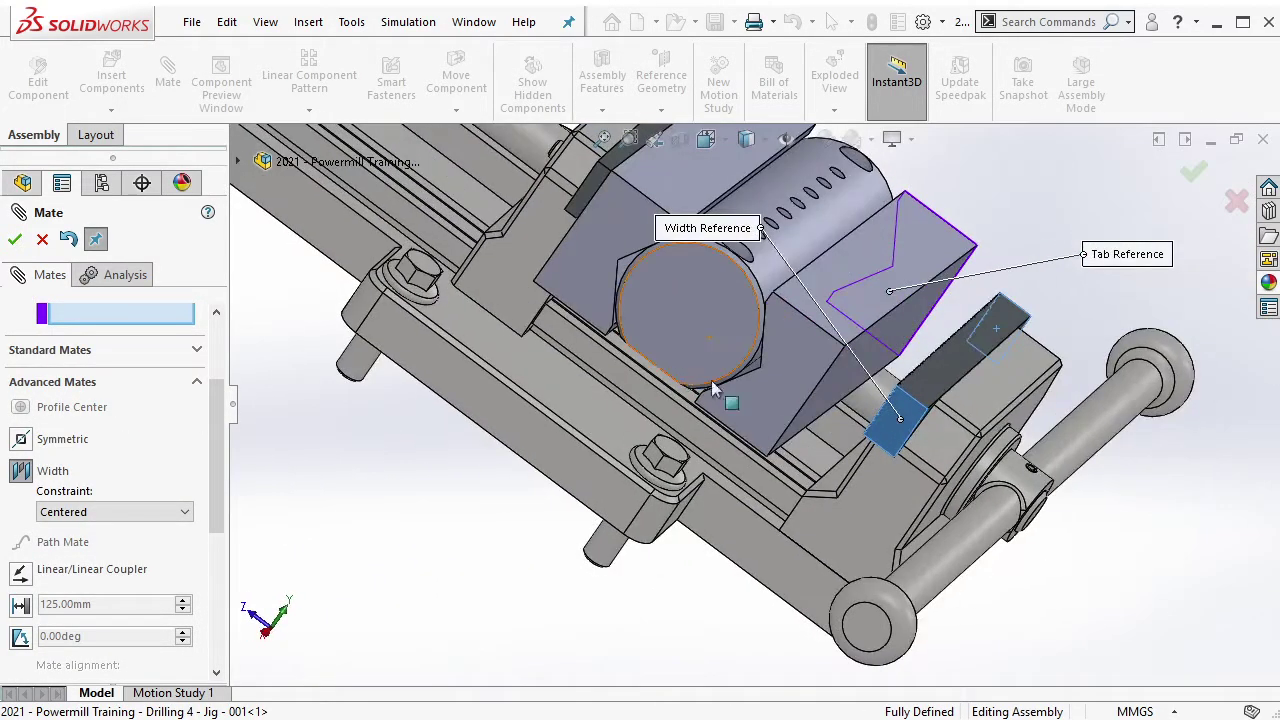
pyautogui.rightClick(786, 372)
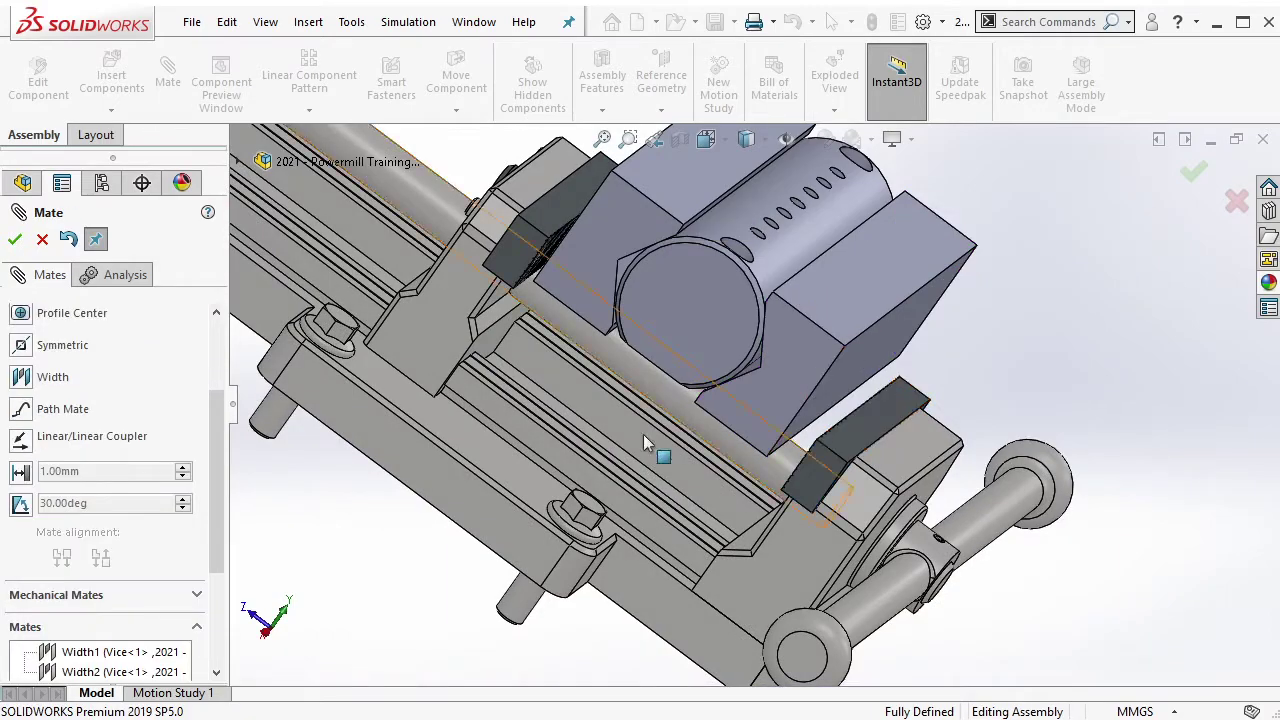
# Add a 3 mm Distance mate between the jaw's top face and the jig face.
pyautogui.scroll(3, 180, 400)
pyautogui.click(95, 401)
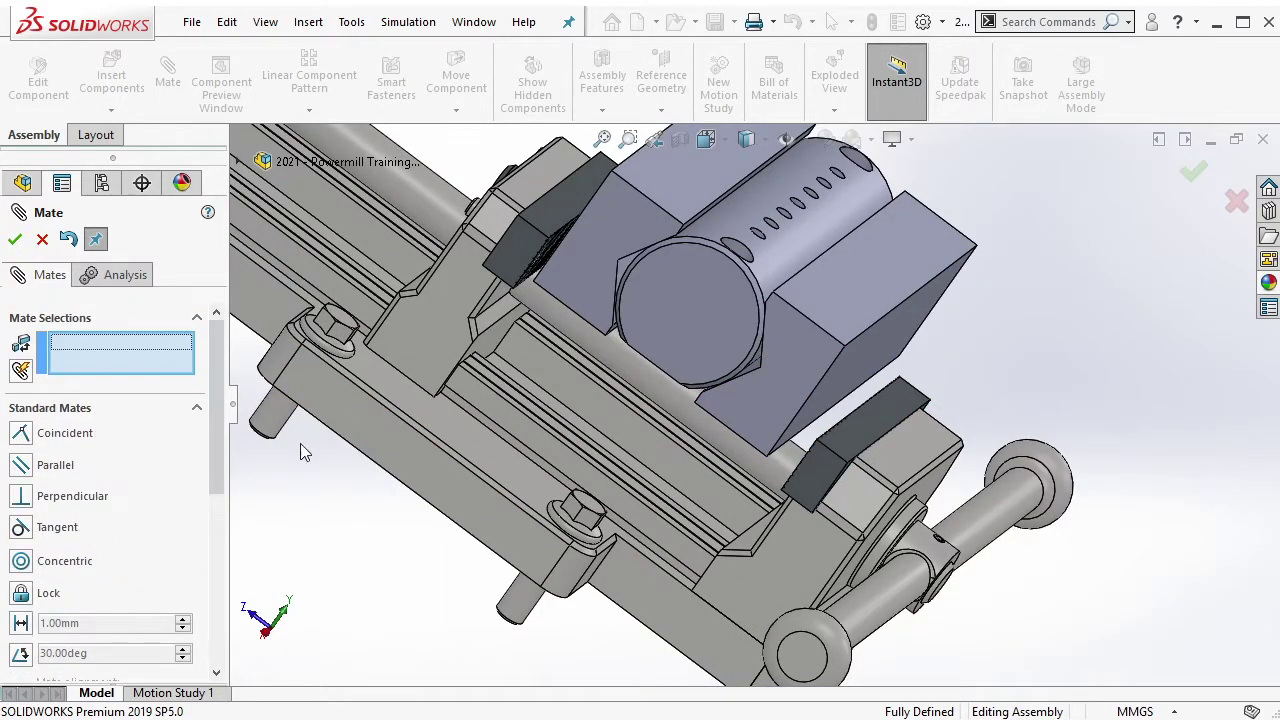
pyautogui.click(851, 424)
pyautogui.click(873, 280)
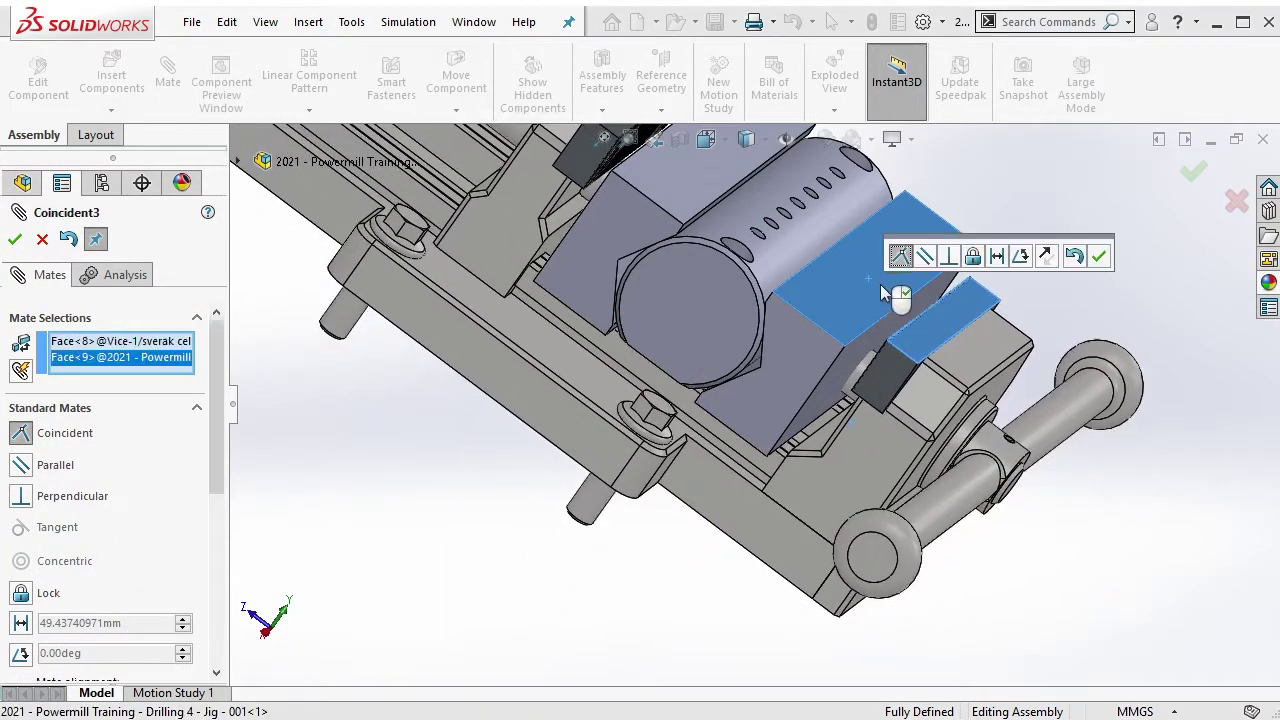
pyautogui.click(997, 257)
pyautogui.write('3')
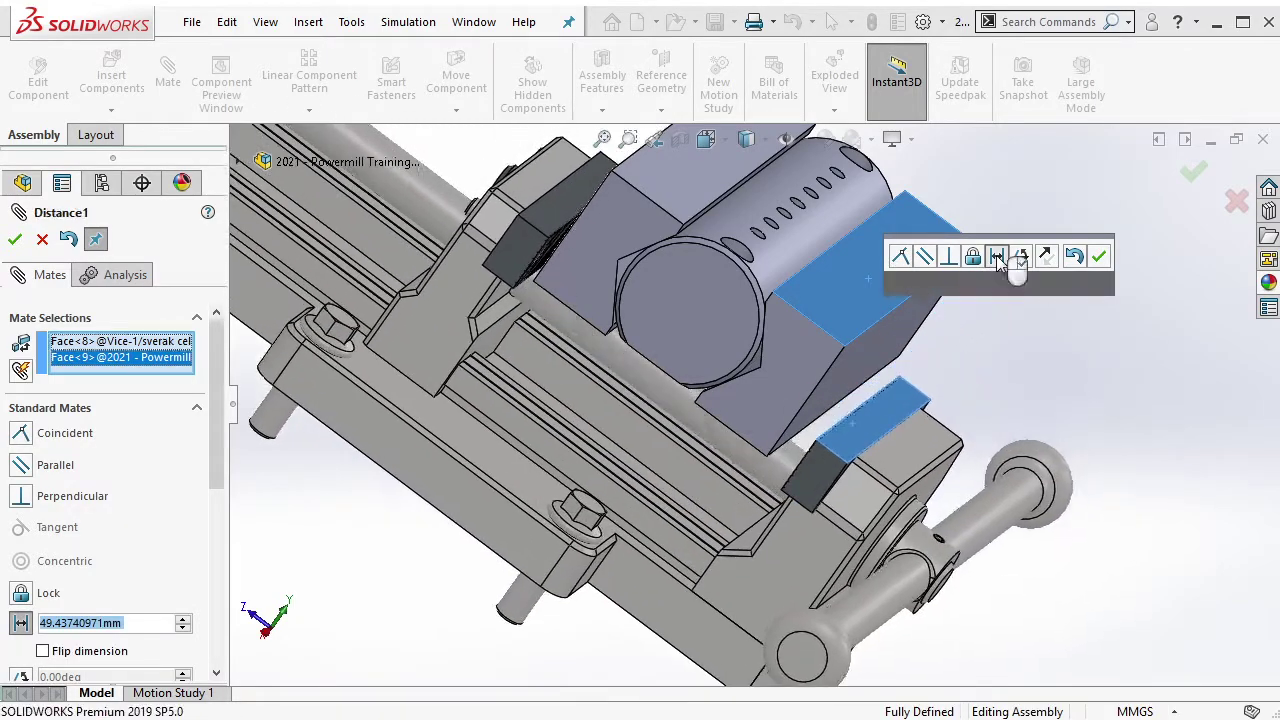
pyautogui.click(1099, 258)
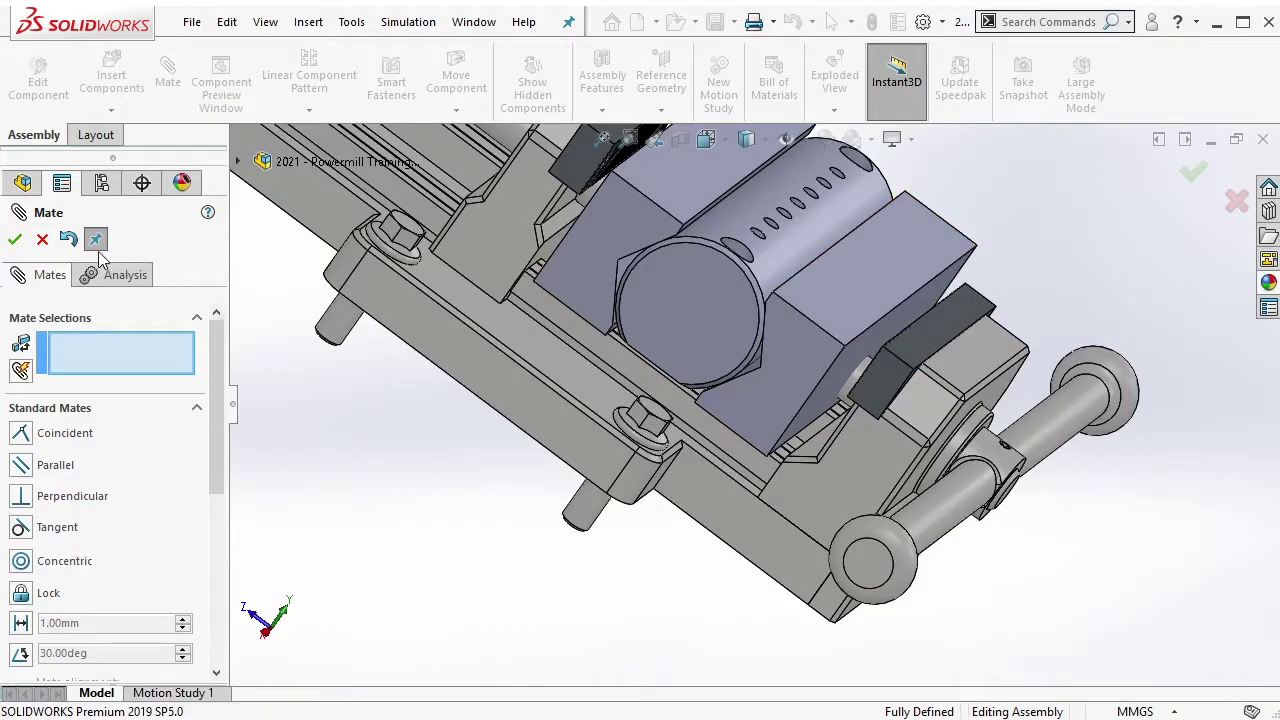
pyautogui.click(44, 240)
pyautogui.moveTo(882, 299)
pyautogui.mouseDown(button='middle')
pyautogui.moveTo(698, 343)
pyautogui.moveTo(728, 351)
pyautogui.moveTo(390, 222)
pyautogui.mouseUp(button='middle')
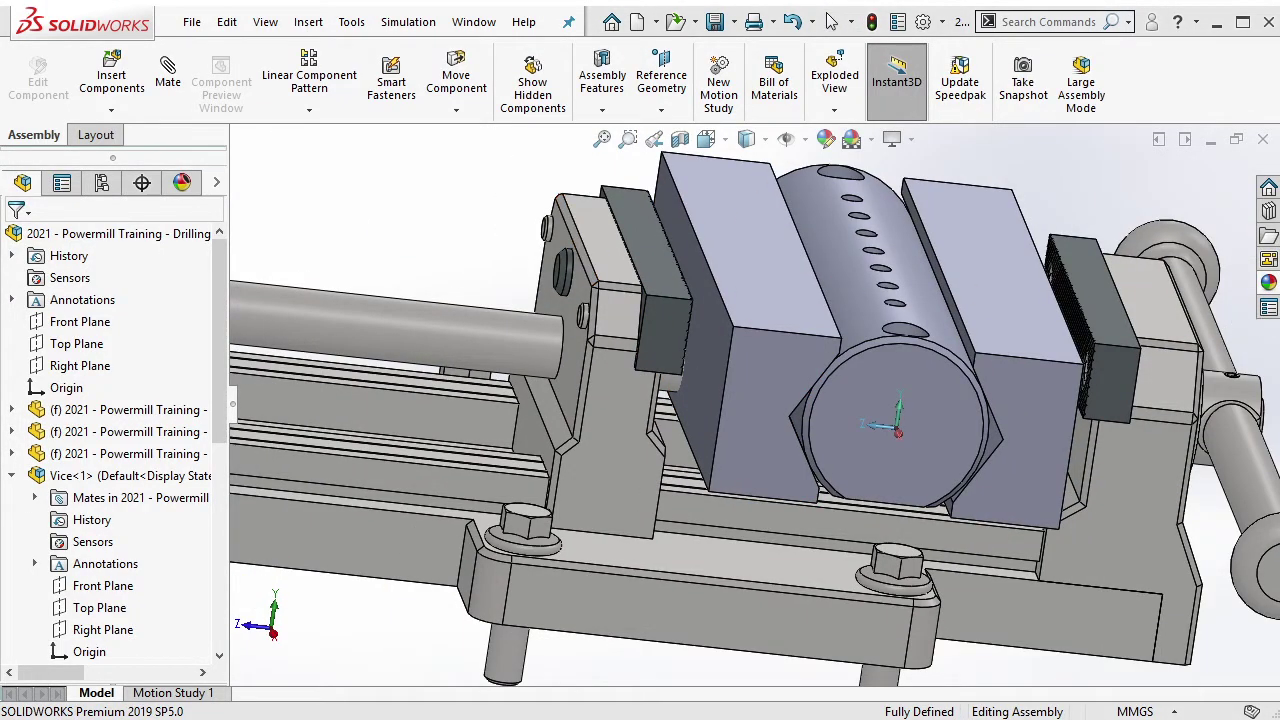
pyautogui.click(737, 300)
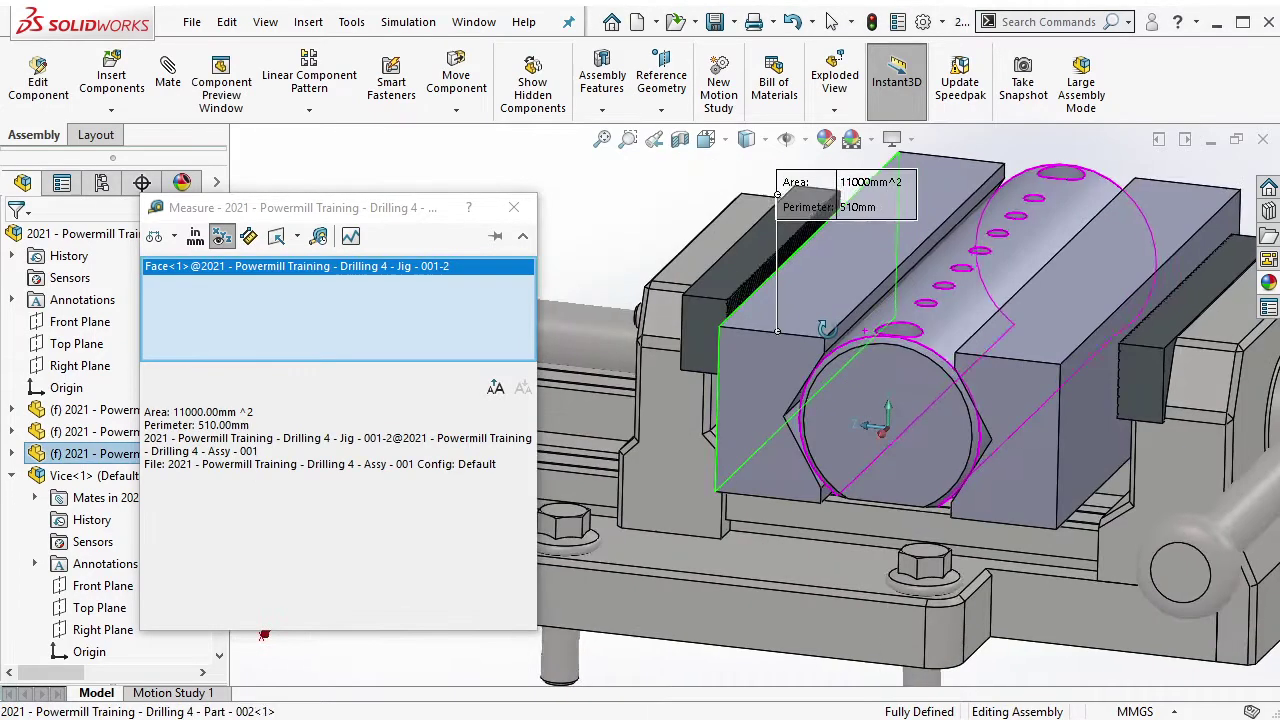
pyautogui.click(1082, 391)
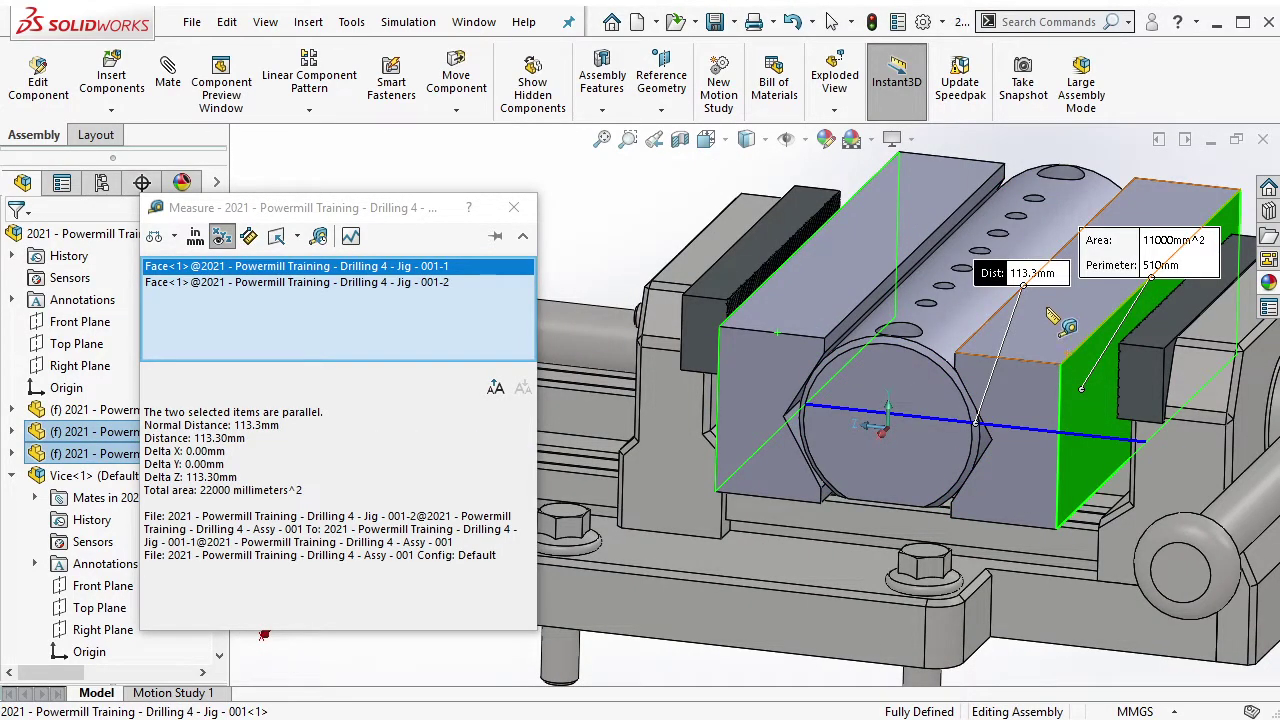
pyautogui.press('f')
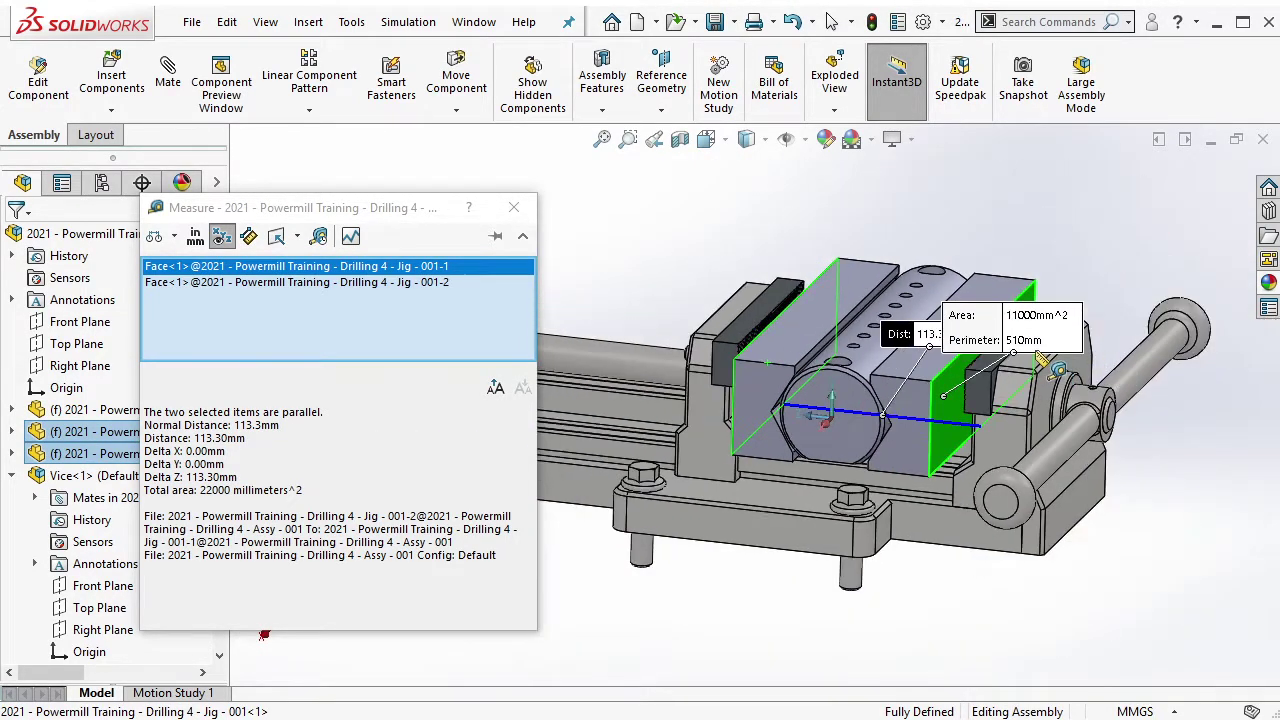
pyautogui.press('Escape')
pyautogui.click(964, 434)
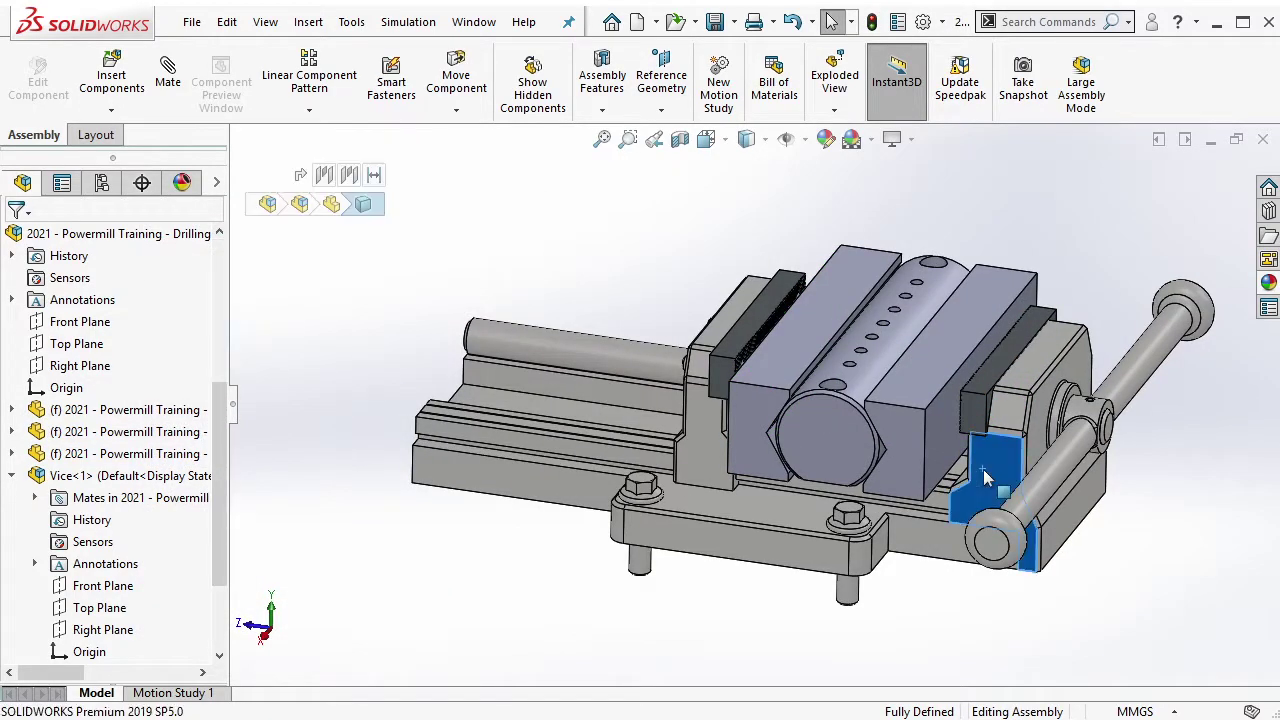
pyautogui.scroll(4, 110, 470)
pyautogui.click(118, 430)
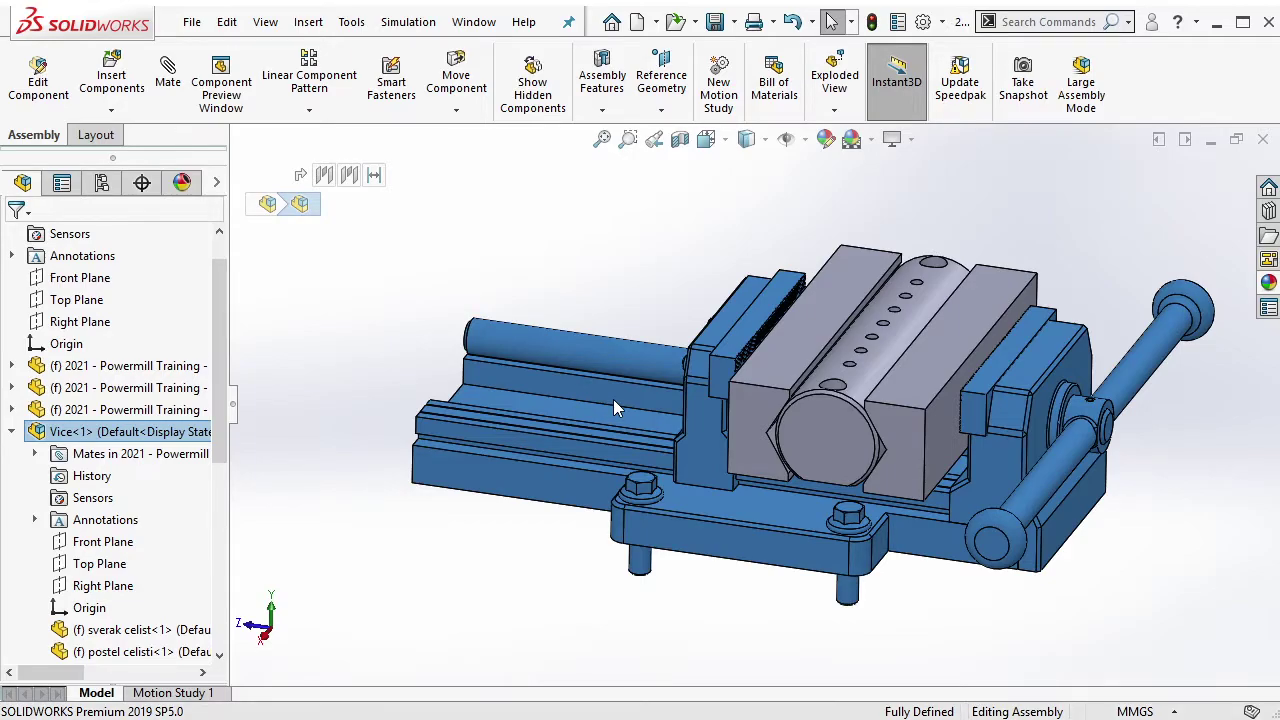
# Group the jaw plate and both screws into a new subassembly.
pyautogui.scroll(-3, 685, 407)
pyautogui.moveTo(685, 407); pyautogui.dragTo(839, 281, button='middle')
pyautogui.scroll(-3, 720, 462)
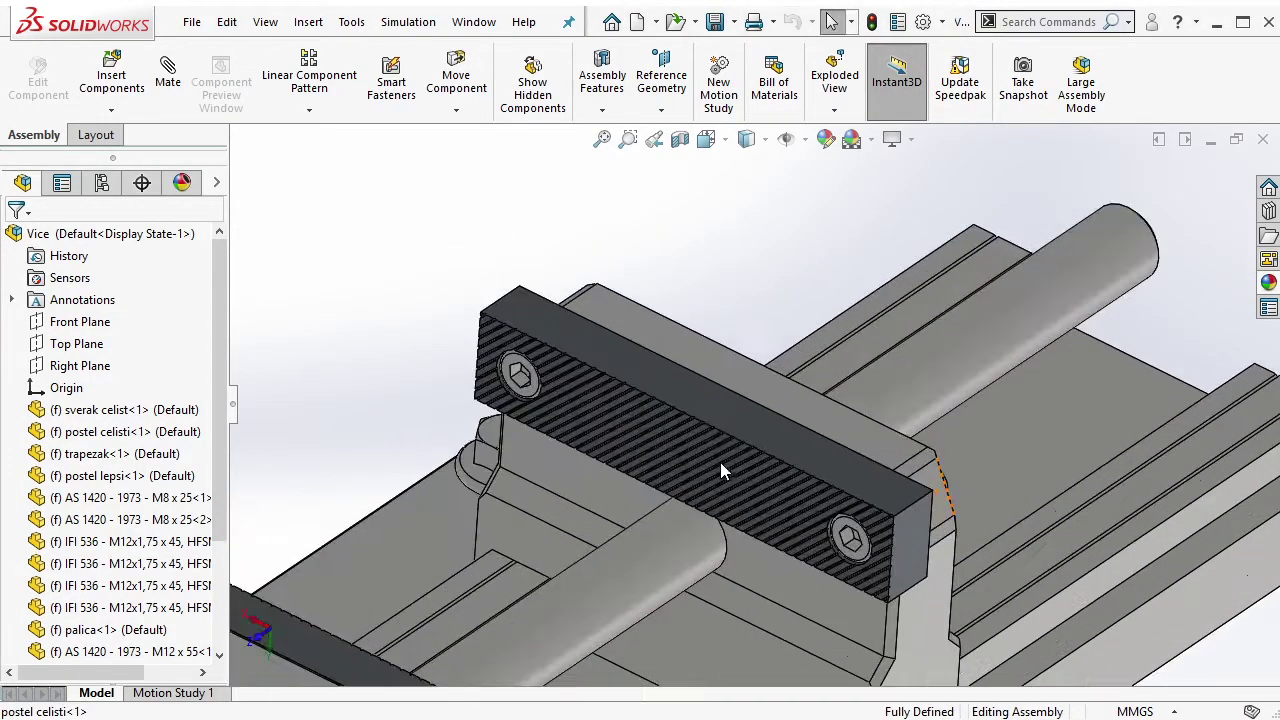
pyautogui.click(718, 404)
pyautogui.scroll(-2, 546, 380)
pyautogui.scroll(-2, 546, 380)
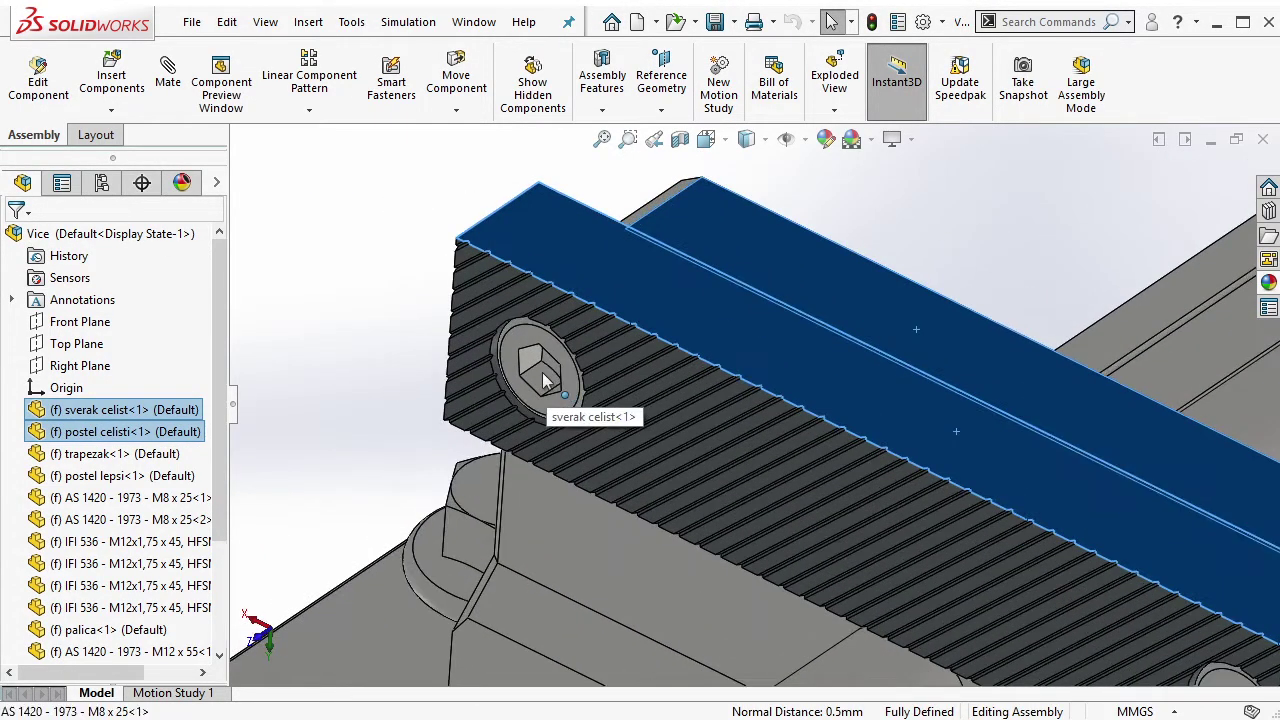
pyautogui.keyDown('ctrl'); pyautogui.click(546, 380); pyautogui.keyUp('ctrl')
pyautogui.scroll(3, 546, 380)
pyautogui.scroll(-3, 988, 443)
pyautogui.keyDown('ctrl'); pyautogui.click(988, 443); pyautogui.keyUp('ctrl')
pyautogui.rightClick(988, 443)
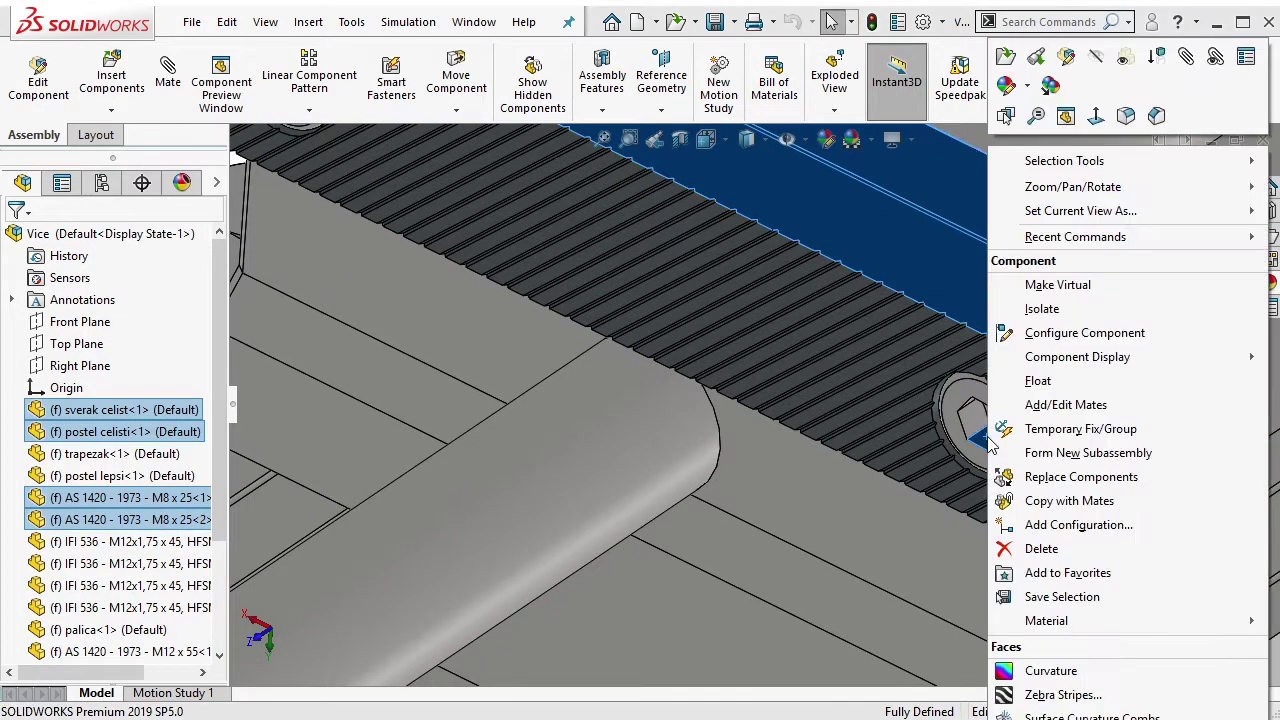
pyautogui.click(1058, 451)
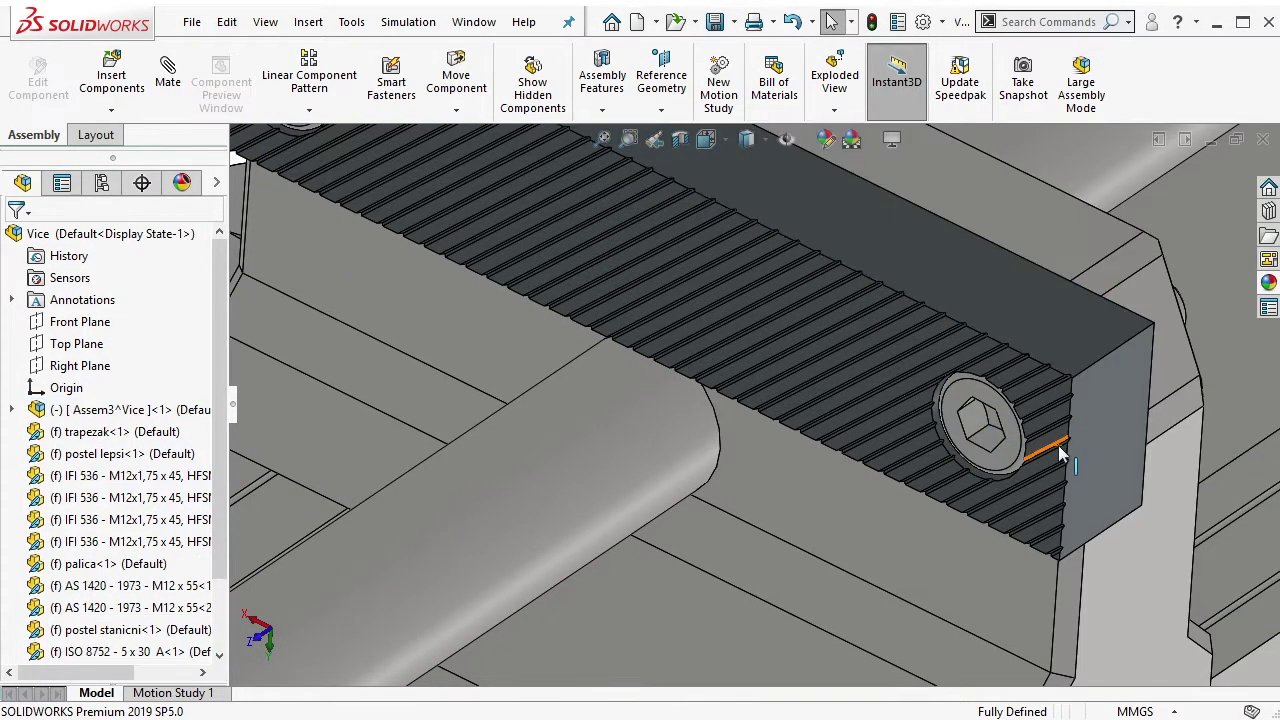
# Slide the moving jaw along the lead screw and mate it concentric to the jaw hole.
pyautogui.scroll(5, 993, 373)
pyautogui.moveTo(869, 328); pyautogui.dragTo(903, 332)
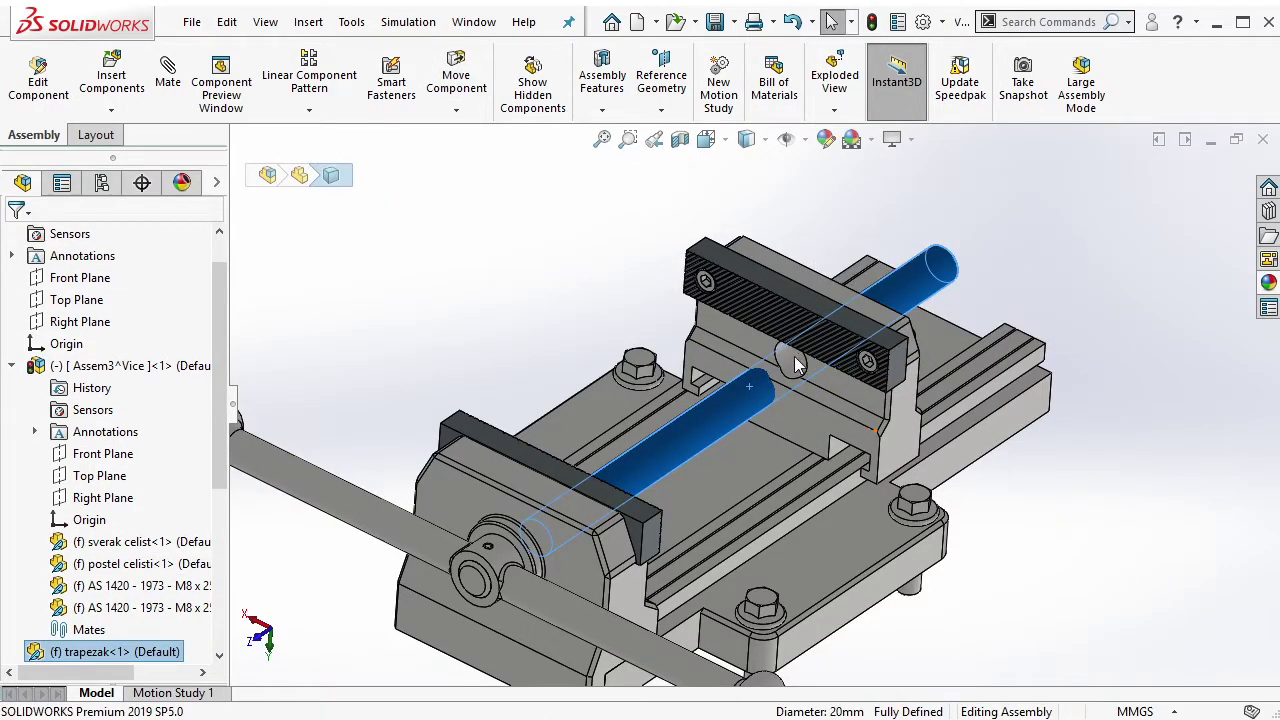
pyautogui.press('m')
pyautogui.click(795, 362)
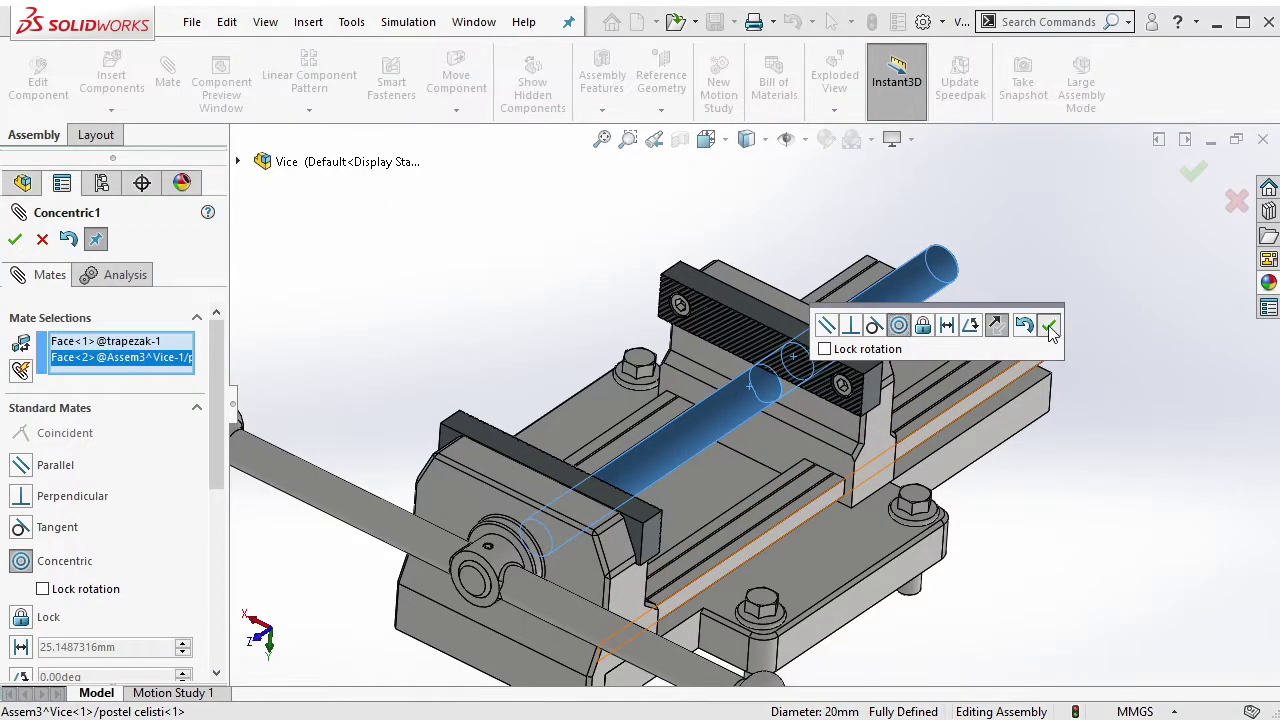
pyautogui.click(1050, 330)
# Mate the movable and fixed jaw faces parallel with a 113.30 mm distance.
pyautogui.click(870, 452)
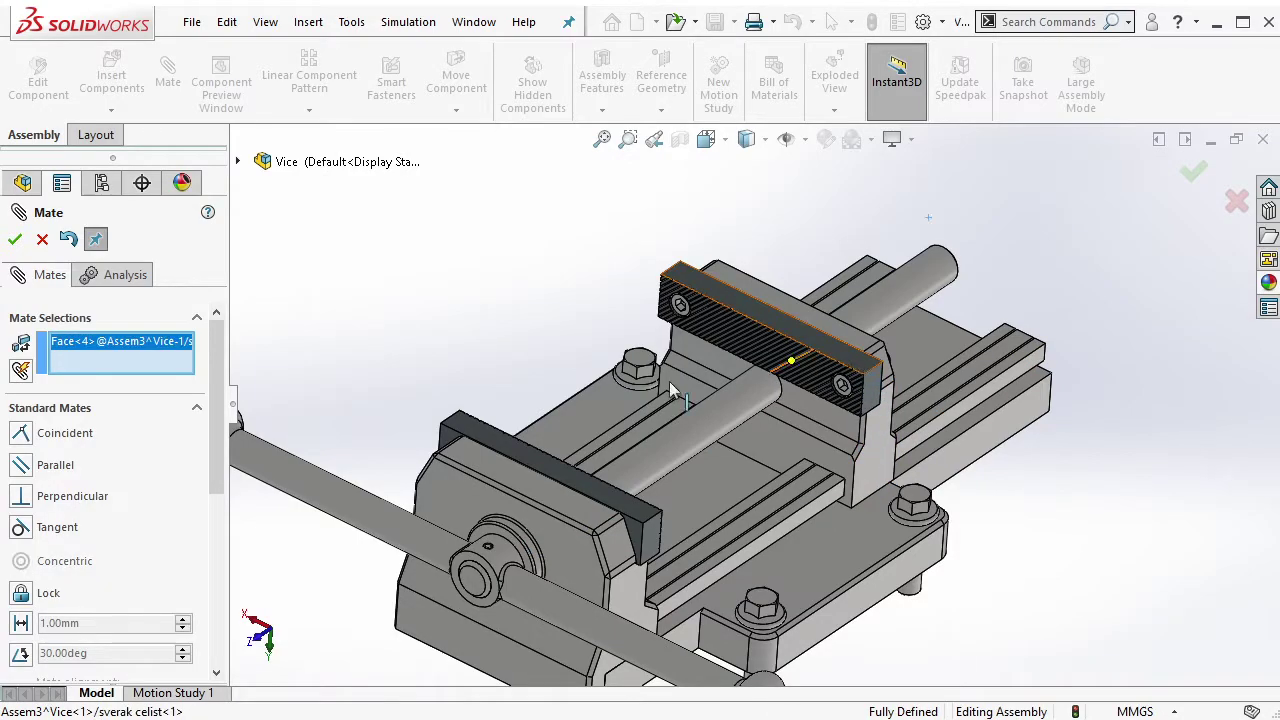
pyautogui.click(513, 453)
pyautogui.click(510, 484)
pyautogui.write('113.')
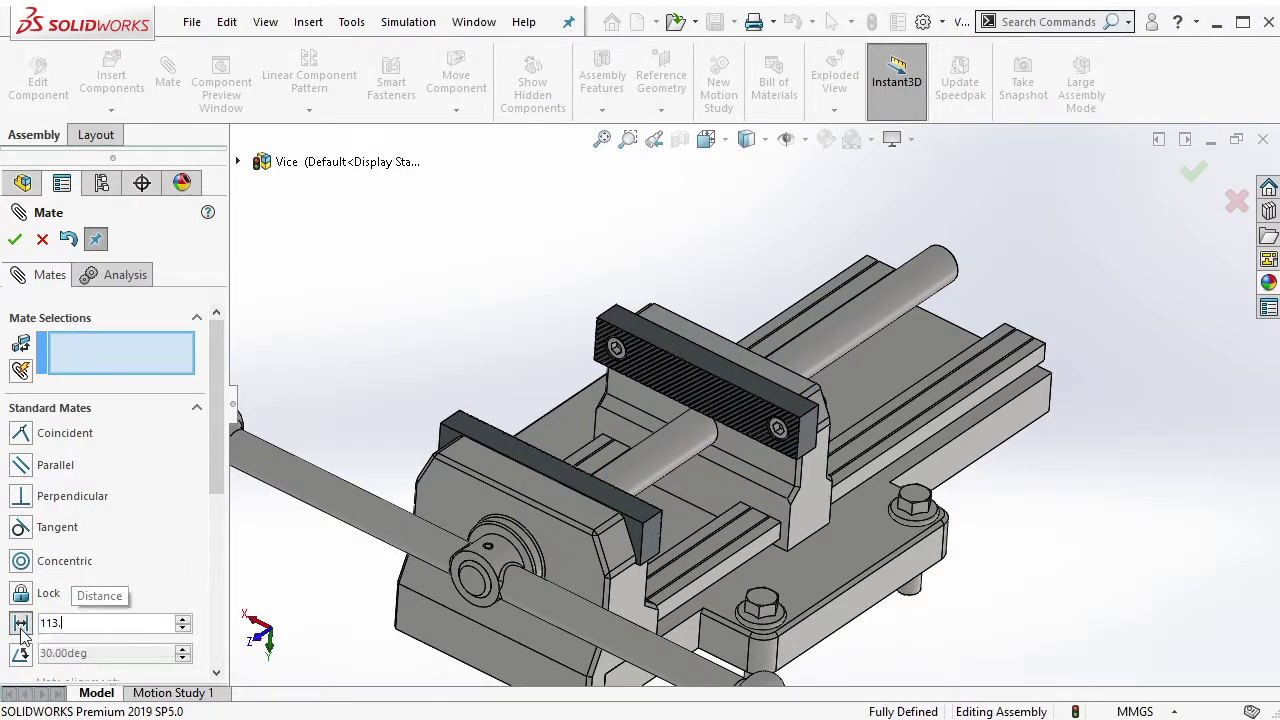
pyautogui.write('3')
pyautogui.press('Return')
# Add another mate between matching faces of the movable and fixed jaws.
pyautogui.scroll(-3, 627, 379)
pyautogui.scroll(-4, 721, 333)
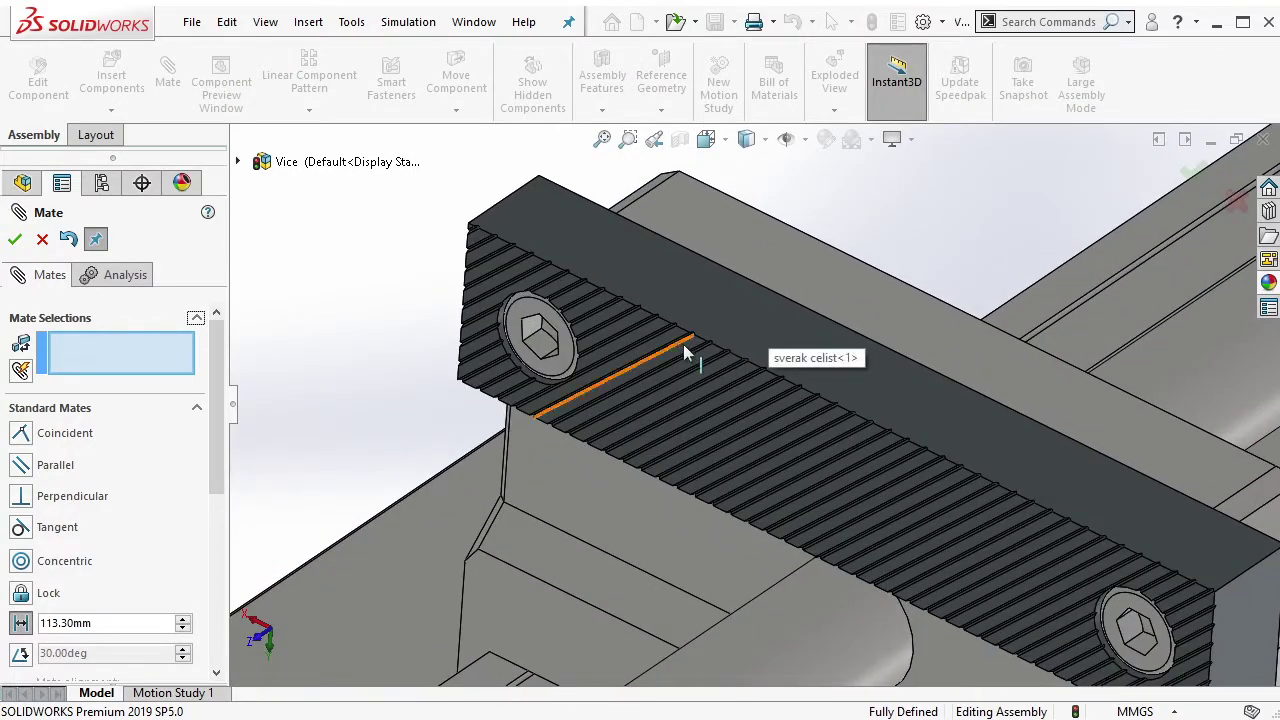
pyautogui.click(692, 360)
pyautogui.moveTo(692, 362); pyautogui.dragTo(667, 459, button='middle')
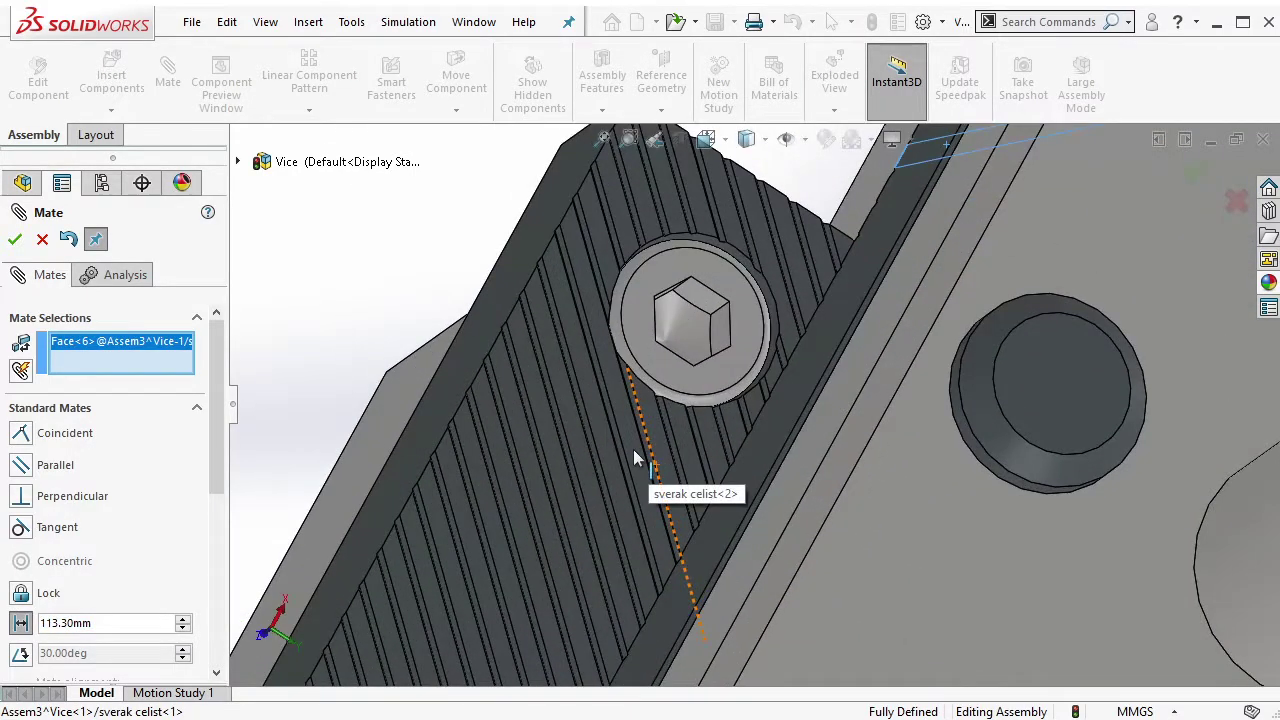
pyautogui.click(635, 458)
pyautogui.click(553, 469)
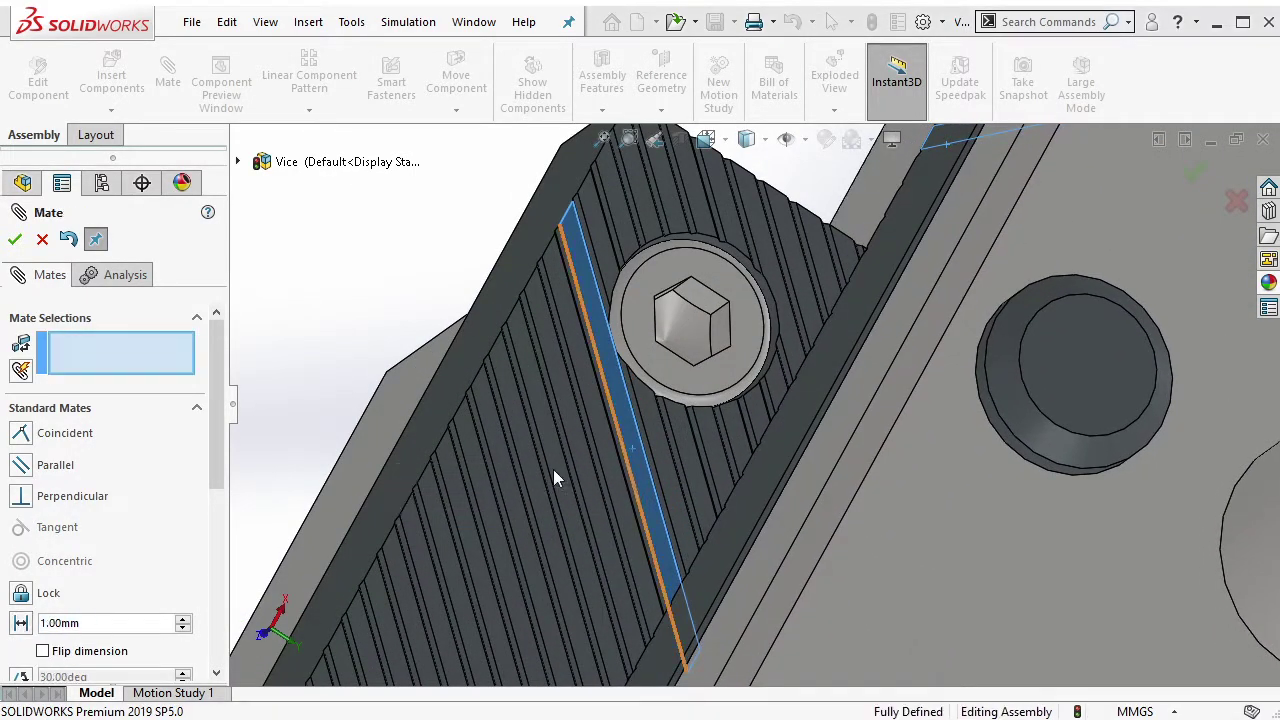
pyautogui.click(14, 241)
pyautogui.scroll(5, 729, 354)
pyautogui.moveTo(903, 422); pyautogui.dragTo(832, 410, button='middle')
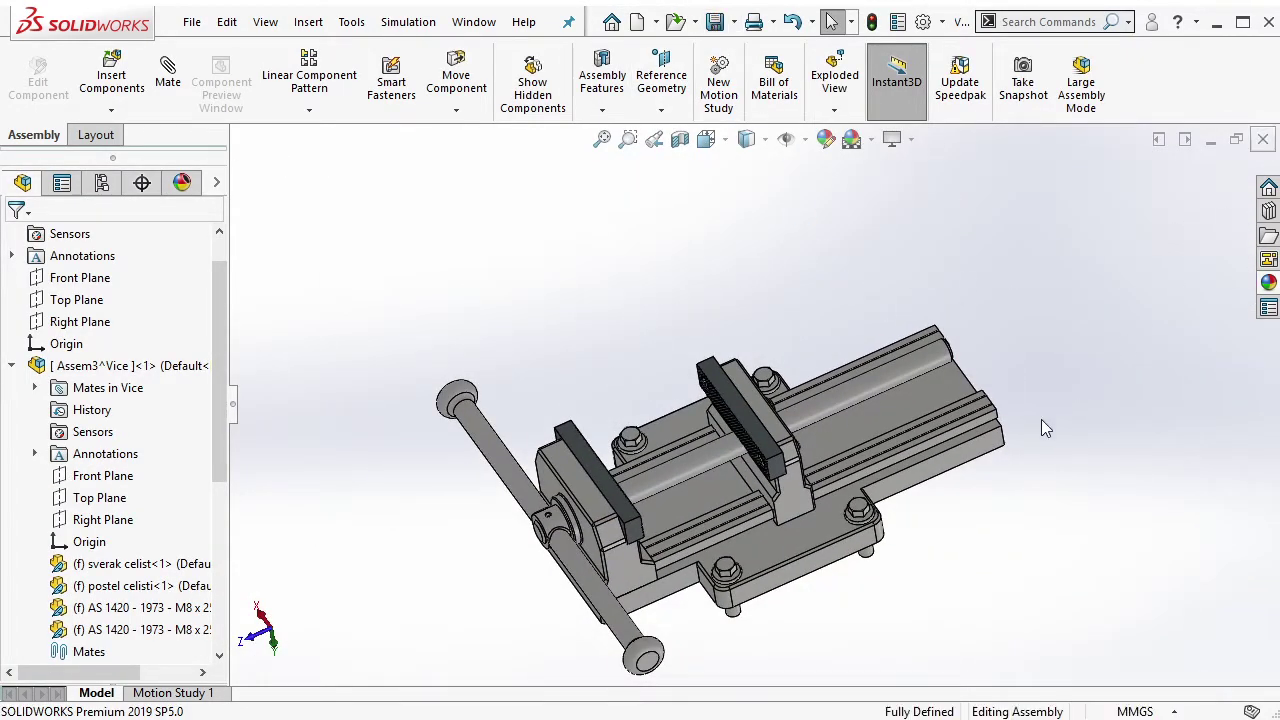
# In the top-level assembly, mate the jig block's side face coincident with the vice jaw face.
pyautogui.hotkey('ctrl', 'Tab')
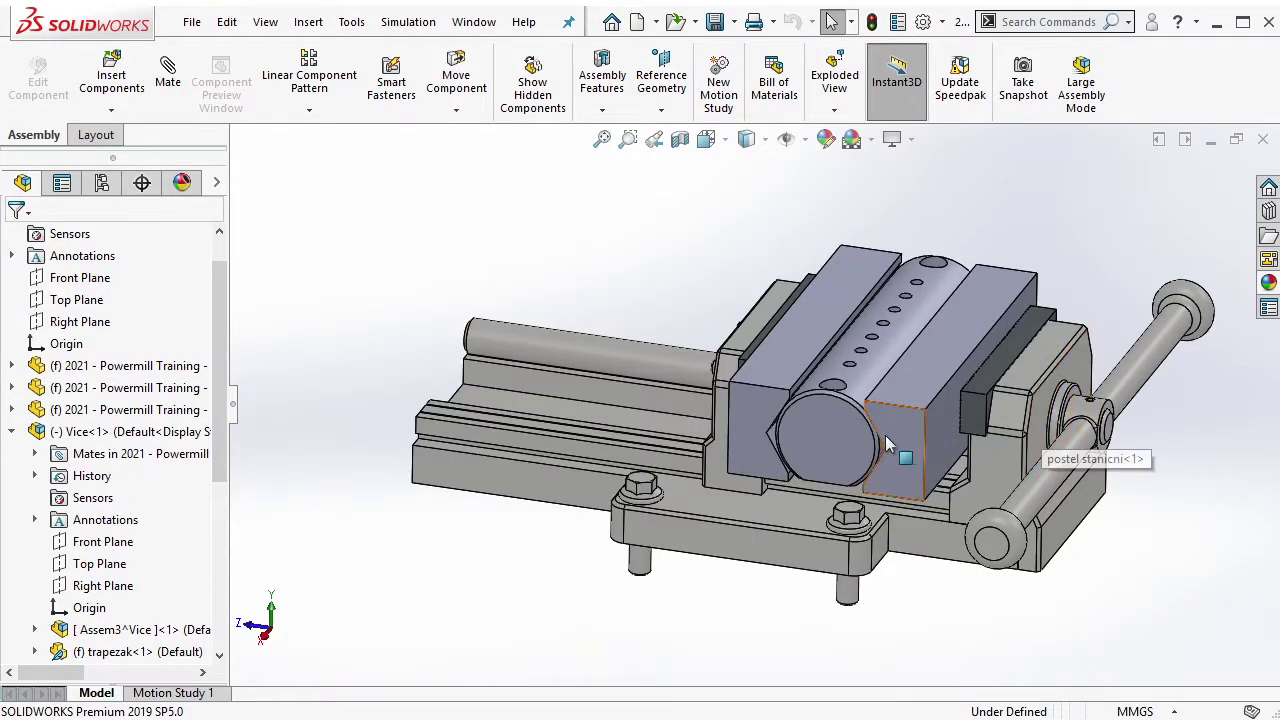
pyautogui.moveTo(1011, 433)
pyautogui.mouseDown()
pyautogui.moveTo(1035, 435)
pyautogui.moveTo(1065, 378)
pyautogui.mouseUp()
pyautogui.press('Escape')
pyautogui.click(1014, 344)
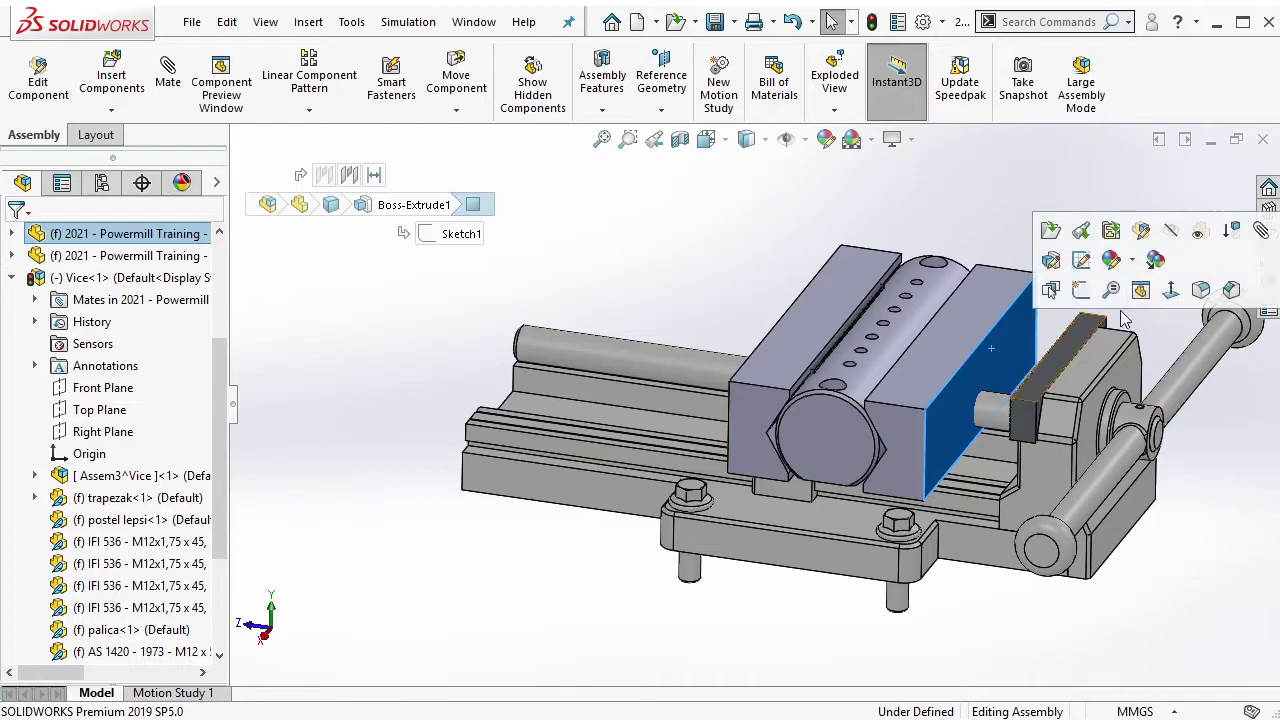
pyautogui.press('m')
pyautogui.scroll(-3, 1039, 370)
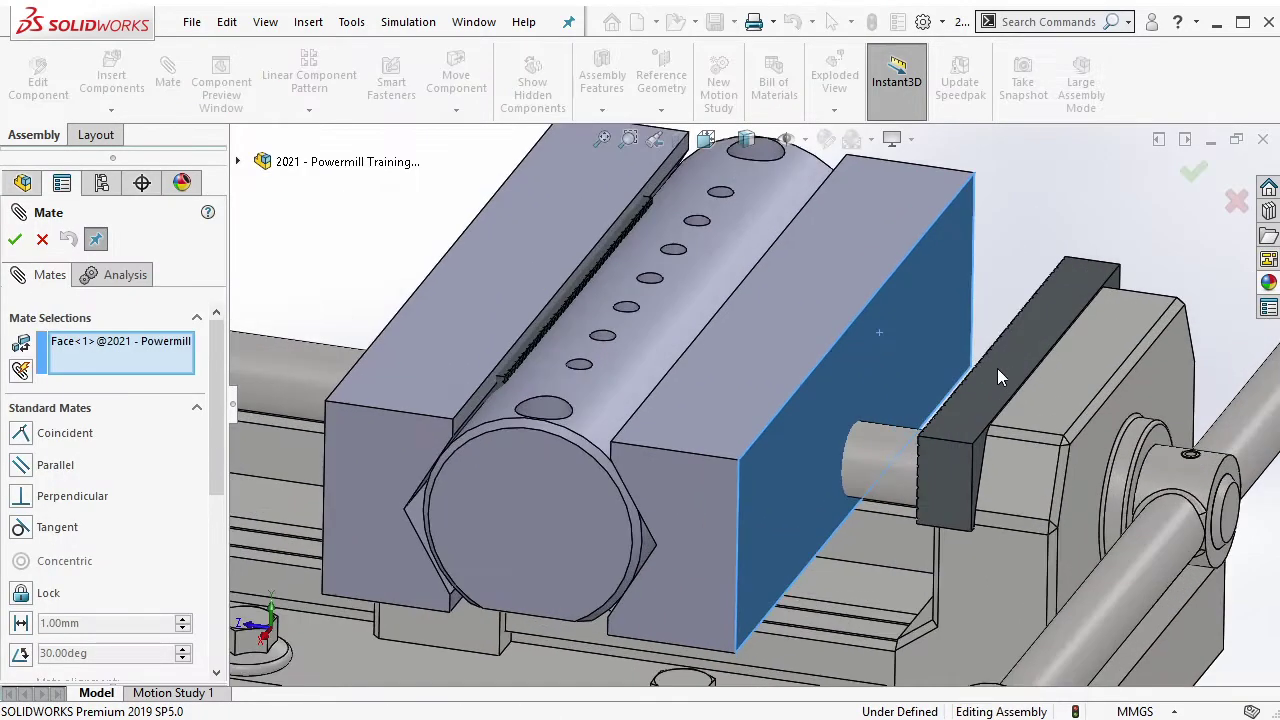
pyautogui.scroll(-3, 997, 368)
pyautogui.scroll(-3, 1014, 410)
pyautogui.click(893, 383)
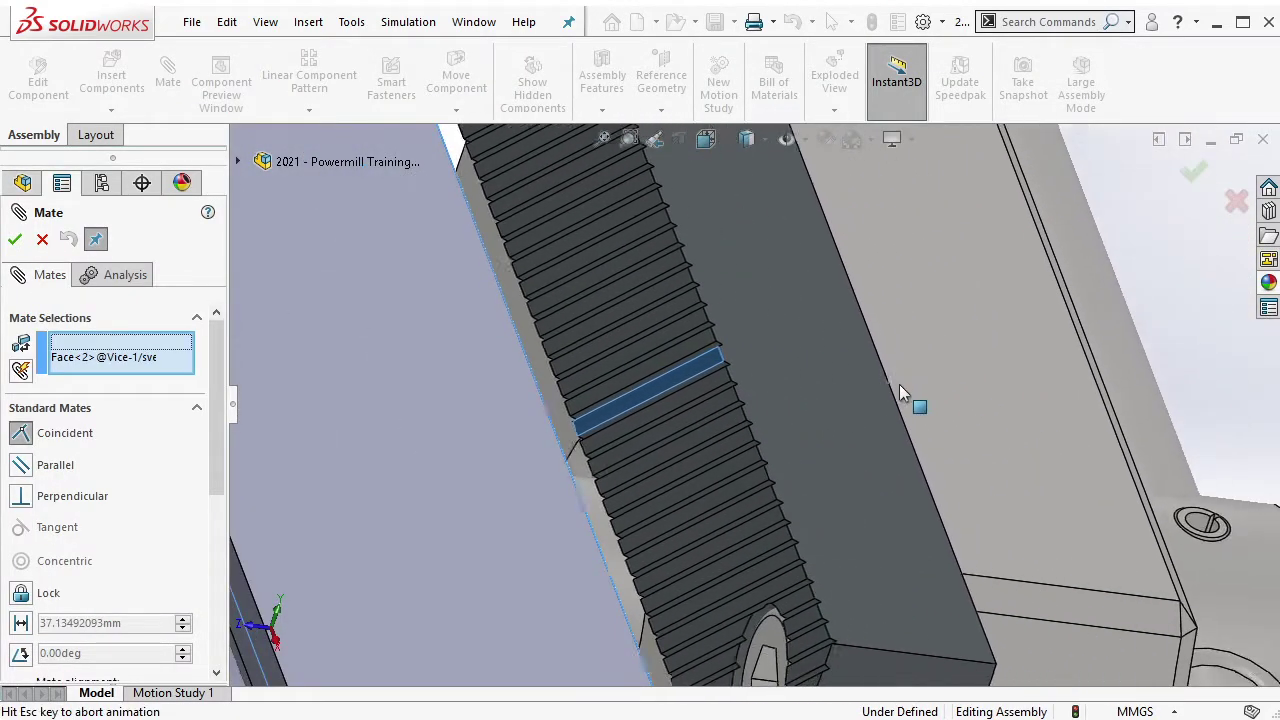
pyautogui.click(1127, 362)
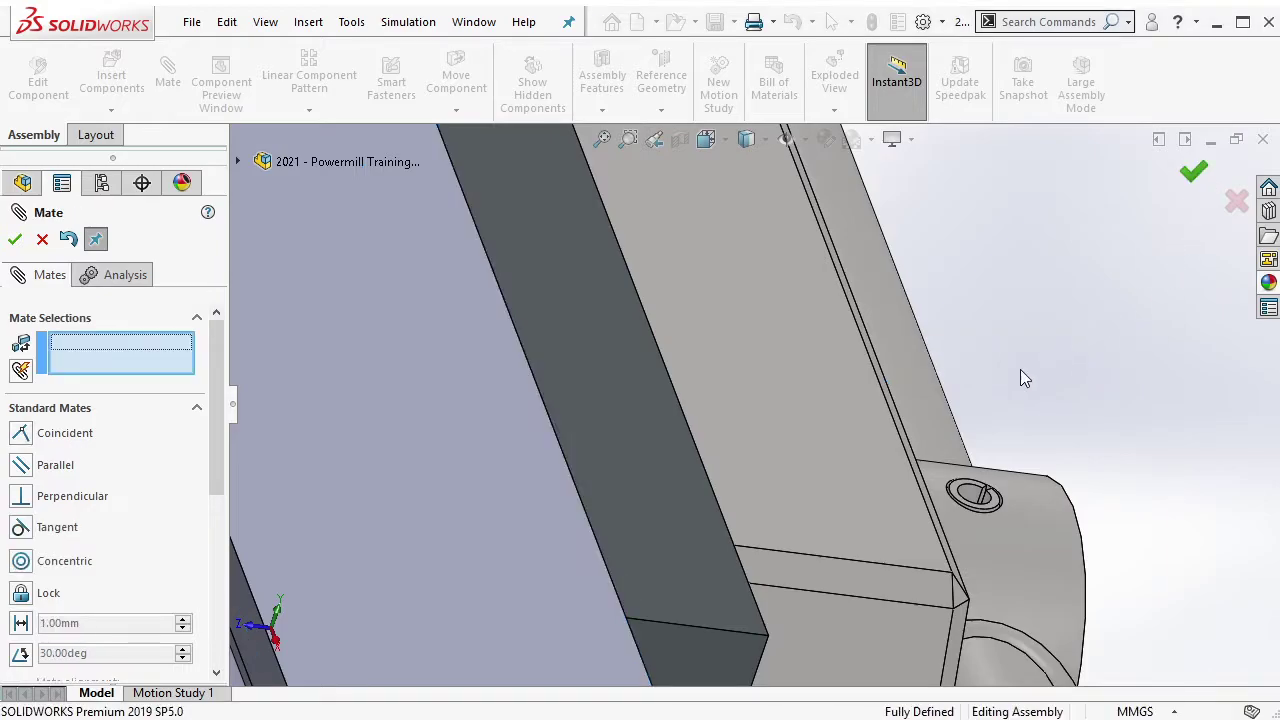
pyautogui.press('Escape')
# Inspect the clamped jig and collapse the model tree to its top-level items.
pyautogui.scroll(3, 768, 413)
pyautogui.scroll(3, 696, 289)
pyautogui.moveTo(696, 289)
pyautogui.mouseDown(button='middle')
pyautogui.moveTo(743, 243)
pyautogui.moveTo(715, 273)
pyautogui.moveTo(697, 243)
pyautogui.moveTo(766, 220)
pyautogui.moveTo(740, 251)
pyautogui.moveTo(740, 197)
pyautogui.moveTo(729, 194)
pyautogui.moveTo(693, 370)
pyautogui.moveTo(740, 369)
pyautogui.mouseUp(button='middle')
pyautogui.moveTo(818, 334); pyautogui.dragTo(808, 259, button='middle')
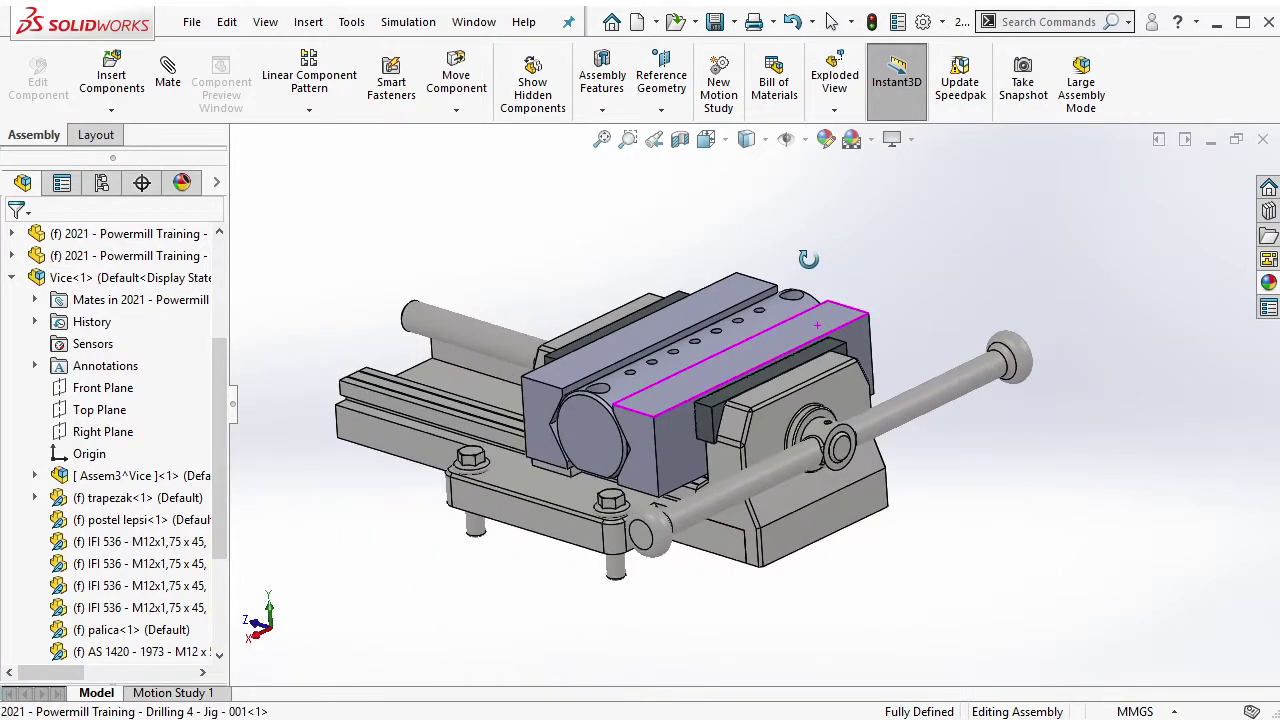
pyautogui.rightClick(170, 405)
pyautogui.click(228, 408)
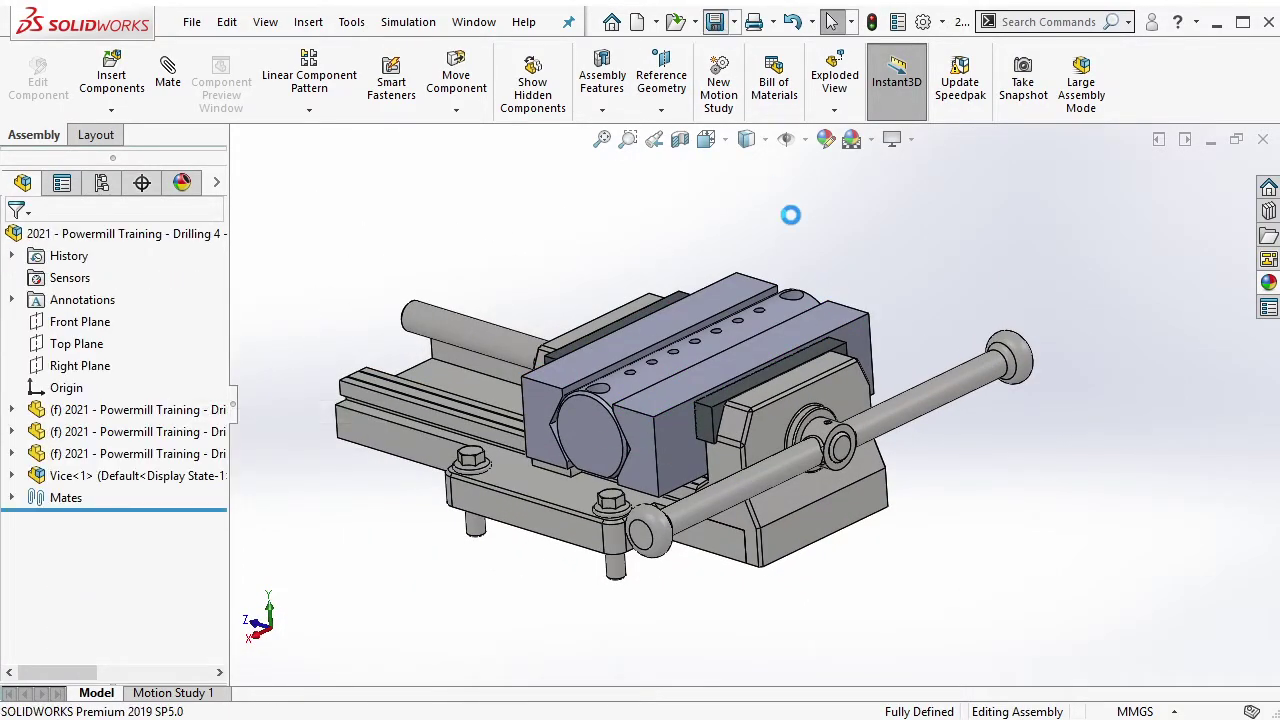
pyautogui.moveTo(793, 220)
pyautogui.mouseDown(button='middle')
pyautogui.moveTo(771, 234)
pyautogui.moveTo(806, 157)
pyautogui.mouseUp(button='middle')
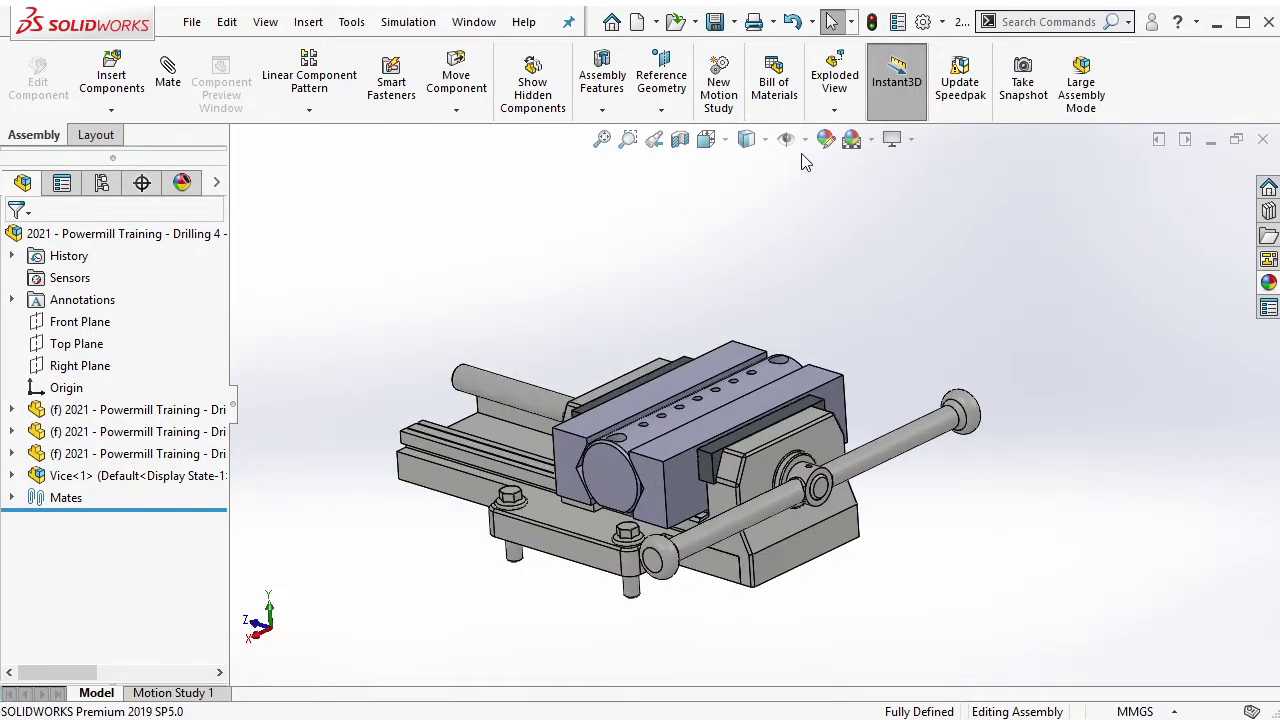
# Show the component coordinate triads and view the assembly from the Front orientation.
pyautogui.click(806, 139)
pyautogui.click(787, 252)
pyautogui.moveTo(781, 313)
pyautogui.mouseDown(button='middle')
pyautogui.moveTo(775, 603)
pyautogui.moveTo(704, 325)
pyautogui.moveTo(847, 329)
pyautogui.mouseUp(button='middle')
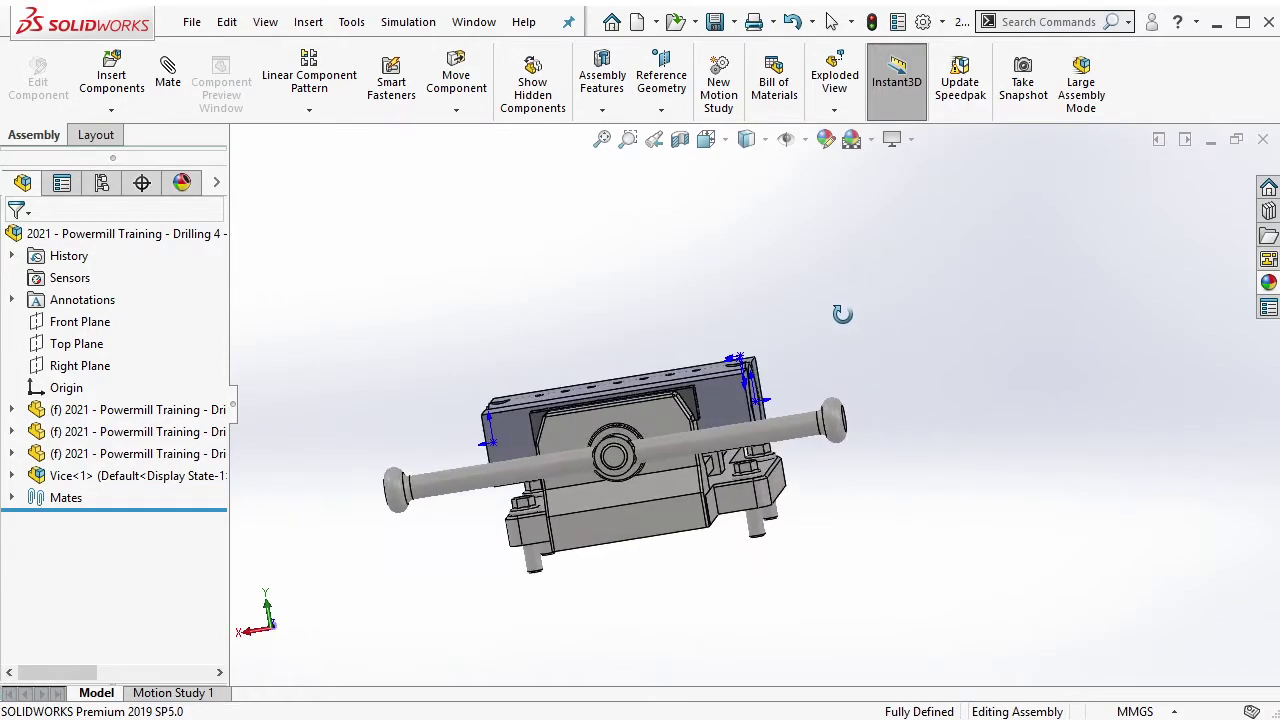
pyautogui.hotkey('ctrl', '1')
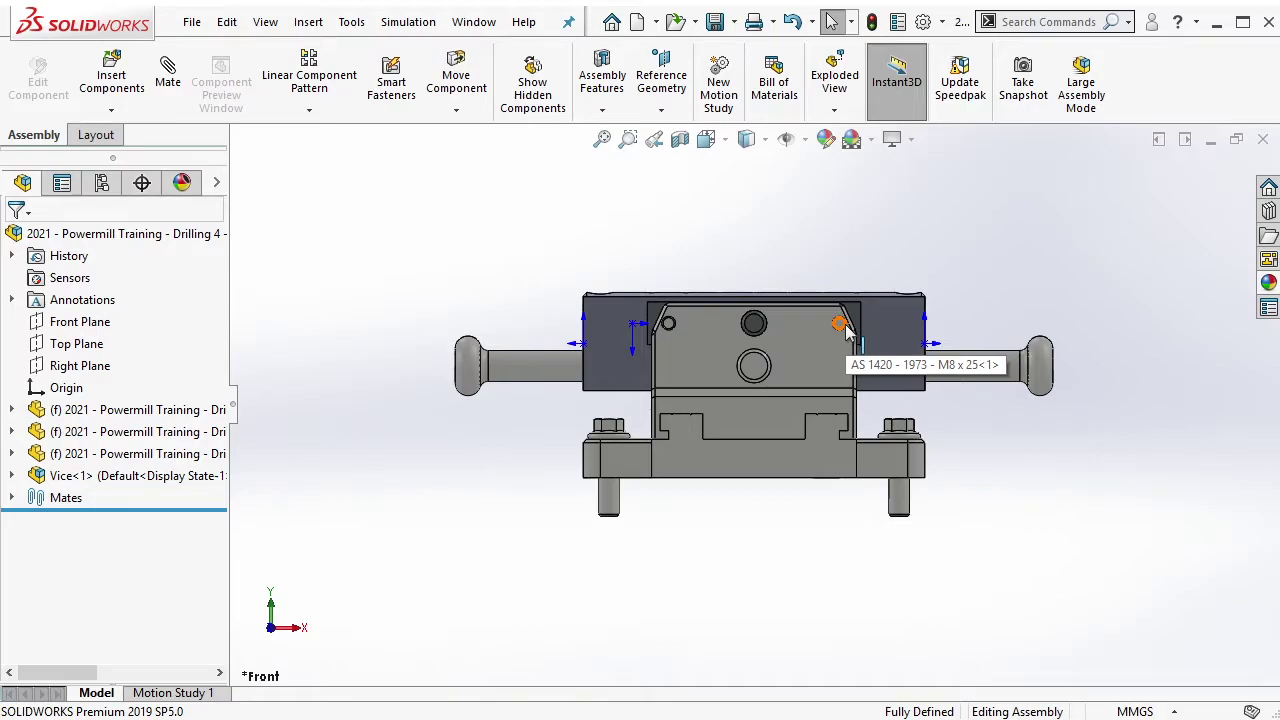
pyautogui.moveTo(847, 333)
pyautogui.mouseDown(button='middle')
pyautogui.moveTo(807, 254)
pyautogui.moveTo(834, 200)
pyautogui.mouseUp(button='middle')
# Start a sketch on the assembly's Front Plane, then undo it.
pyautogui.click(805, 140)
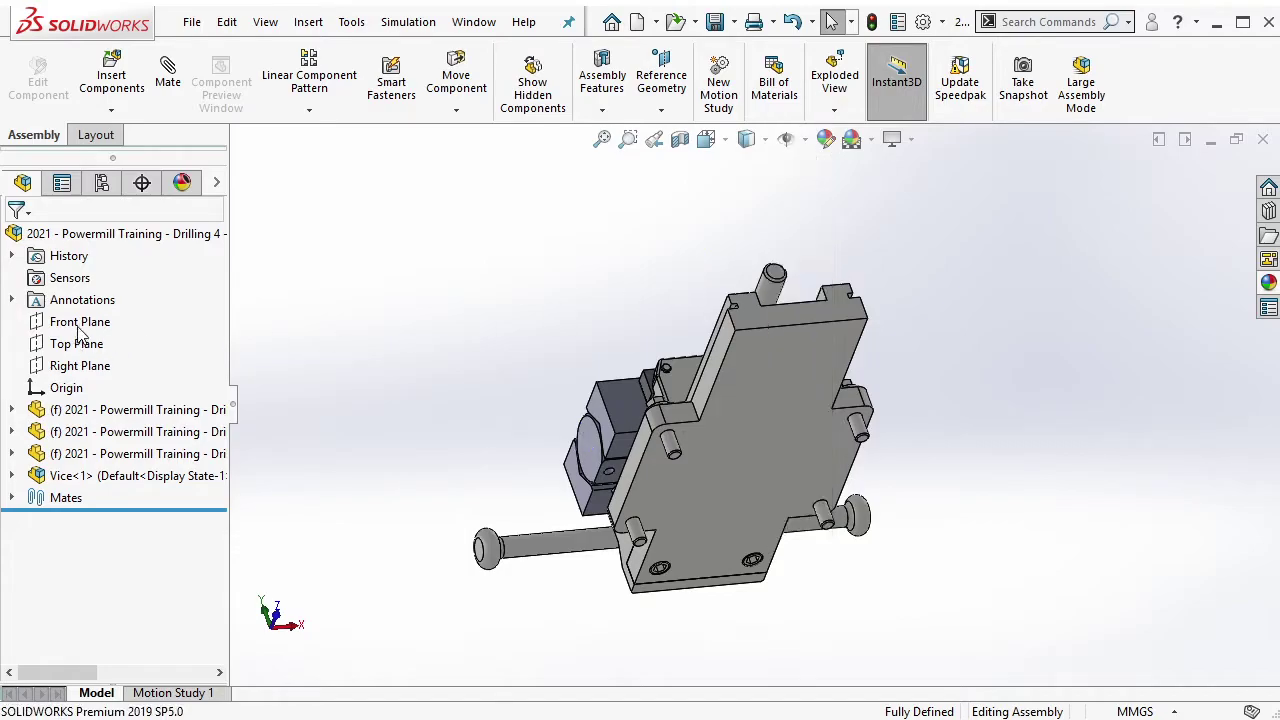
pyautogui.click(85, 330)
pyautogui.click(100, 265)
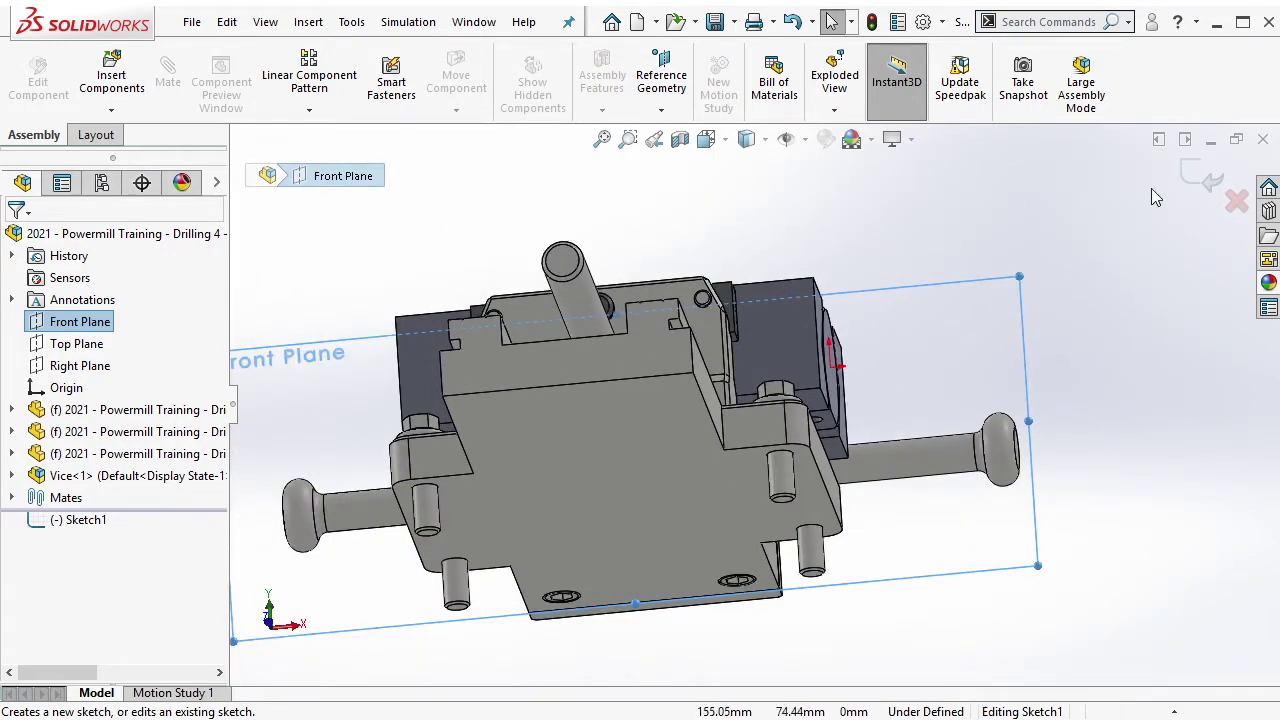
pyautogui.hotkey('ctrl', 'z')
# Insert a new part, Part8, and start a sketch on its Front Plane in-context.
pyautogui.click(111, 110)
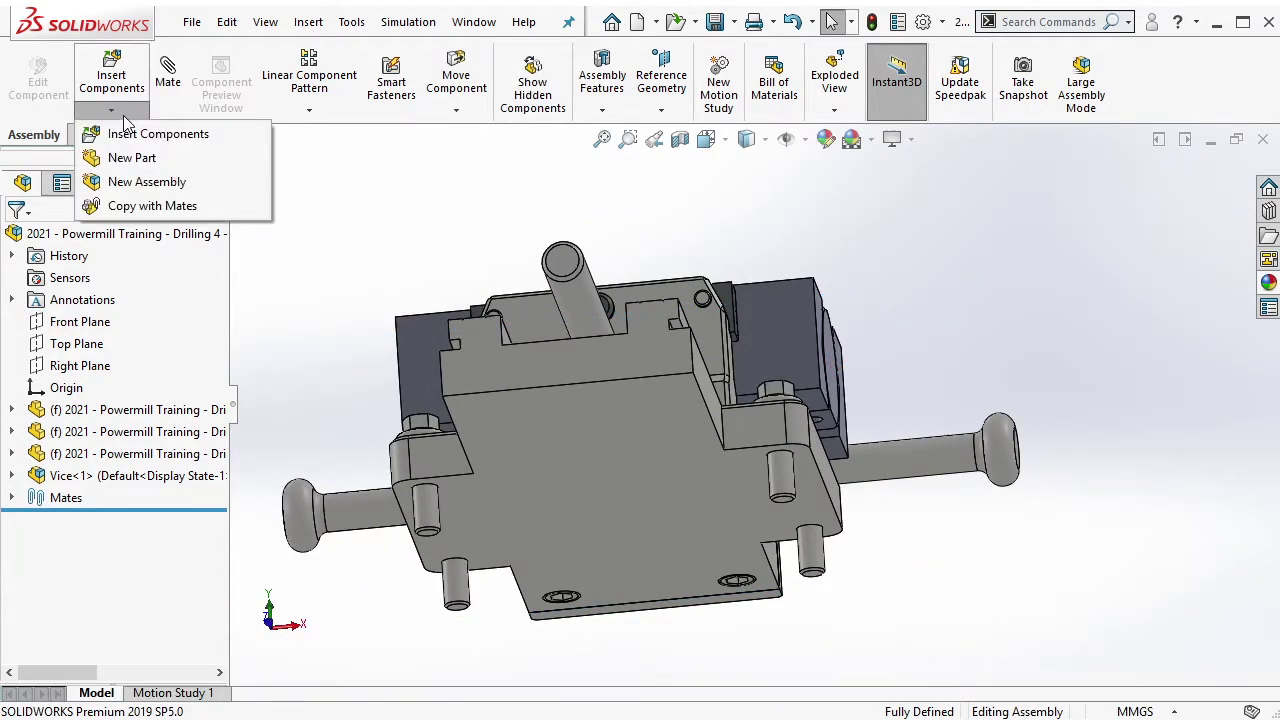
pyautogui.click(222, 383)
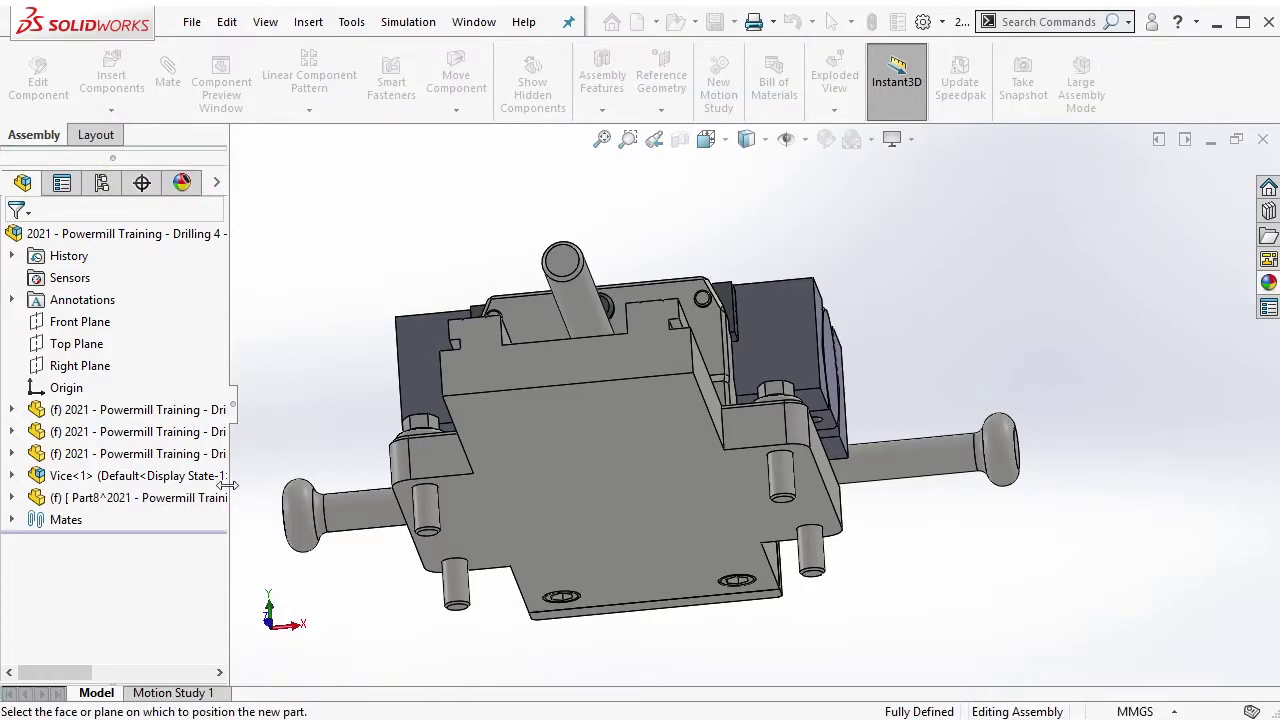
pyautogui.click(150, 497)
pyautogui.click(257, 437)
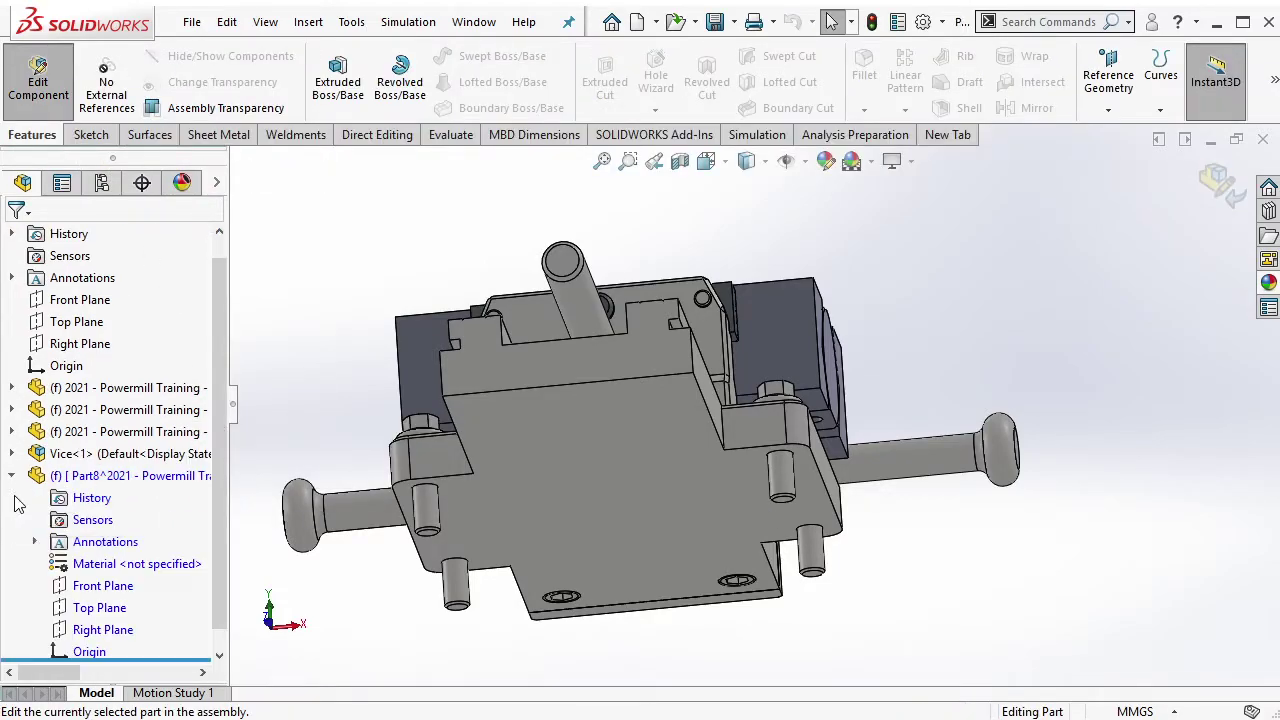
pyautogui.click(115, 597)
pyautogui.click(127, 507)
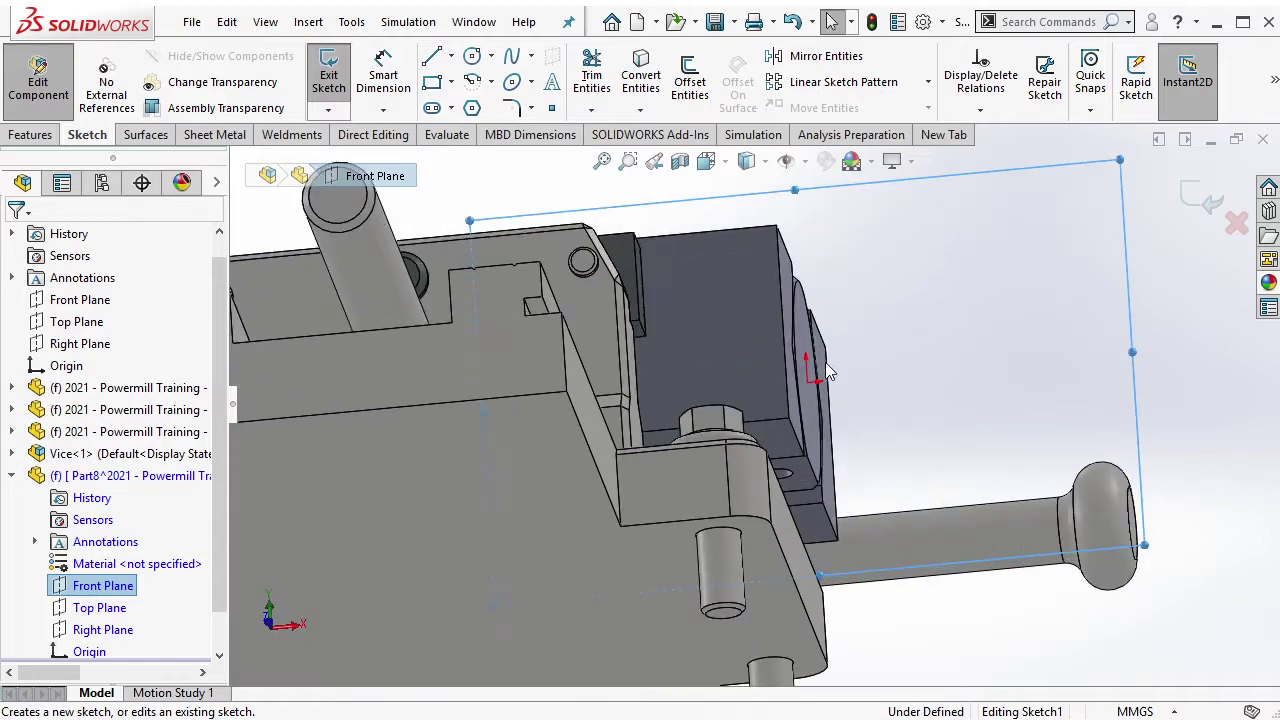
# Sketch a centre rectangle and a circle, both centred on the sketch origin.
pyautogui.click(451, 83)
pyautogui.click(492, 128)
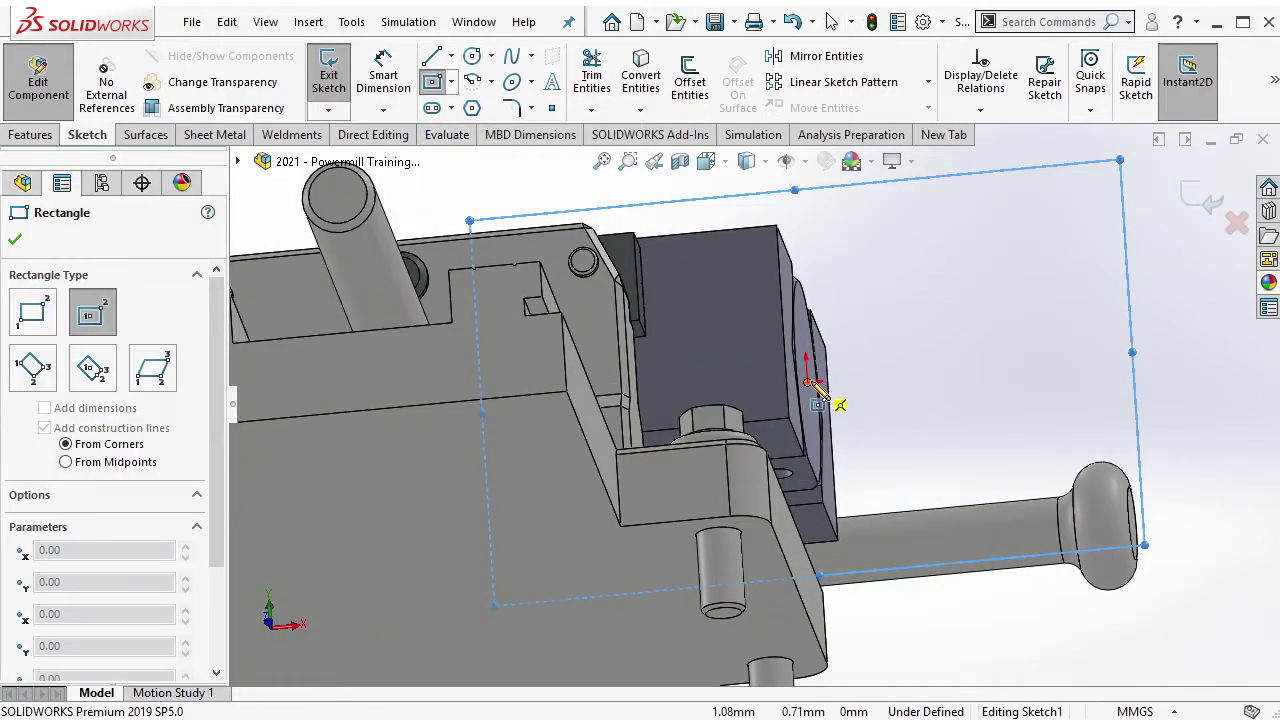
pyautogui.click(807, 381)
pyautogui.click(880, 437)
pyautogui.press('Escape')
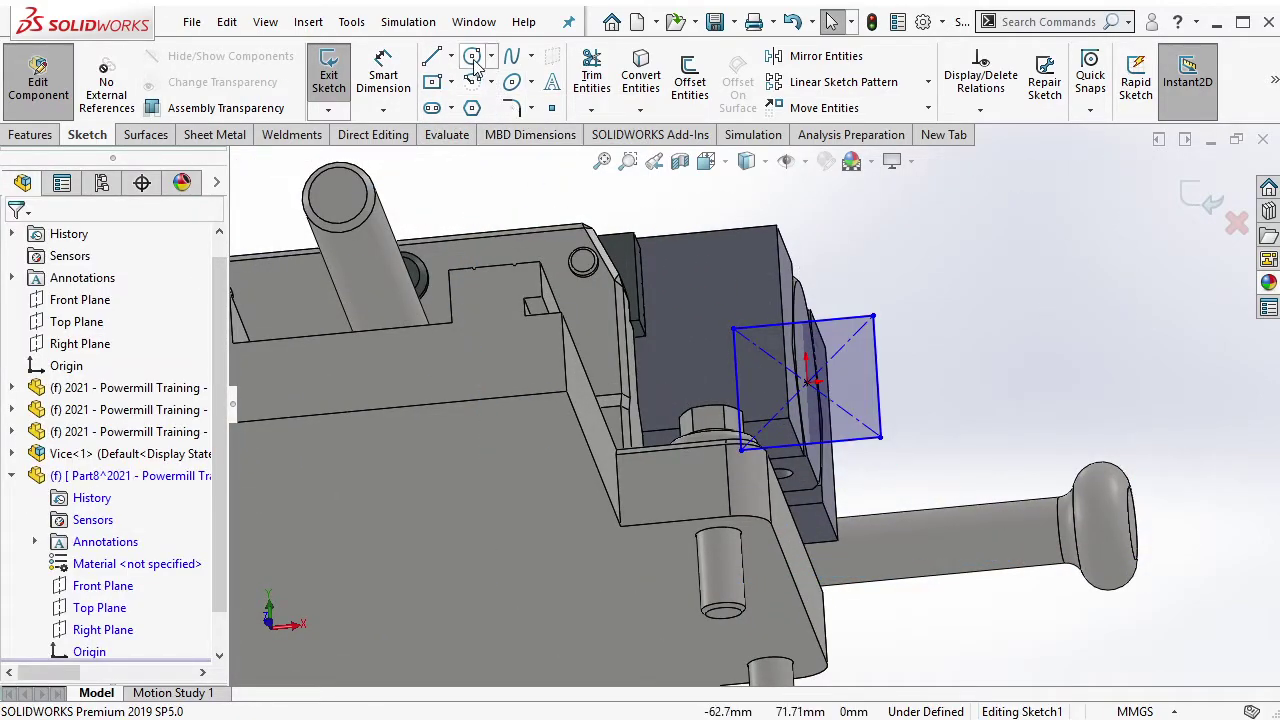
pyautogui.click(472, 56)
pyautogui.click(807, 381)
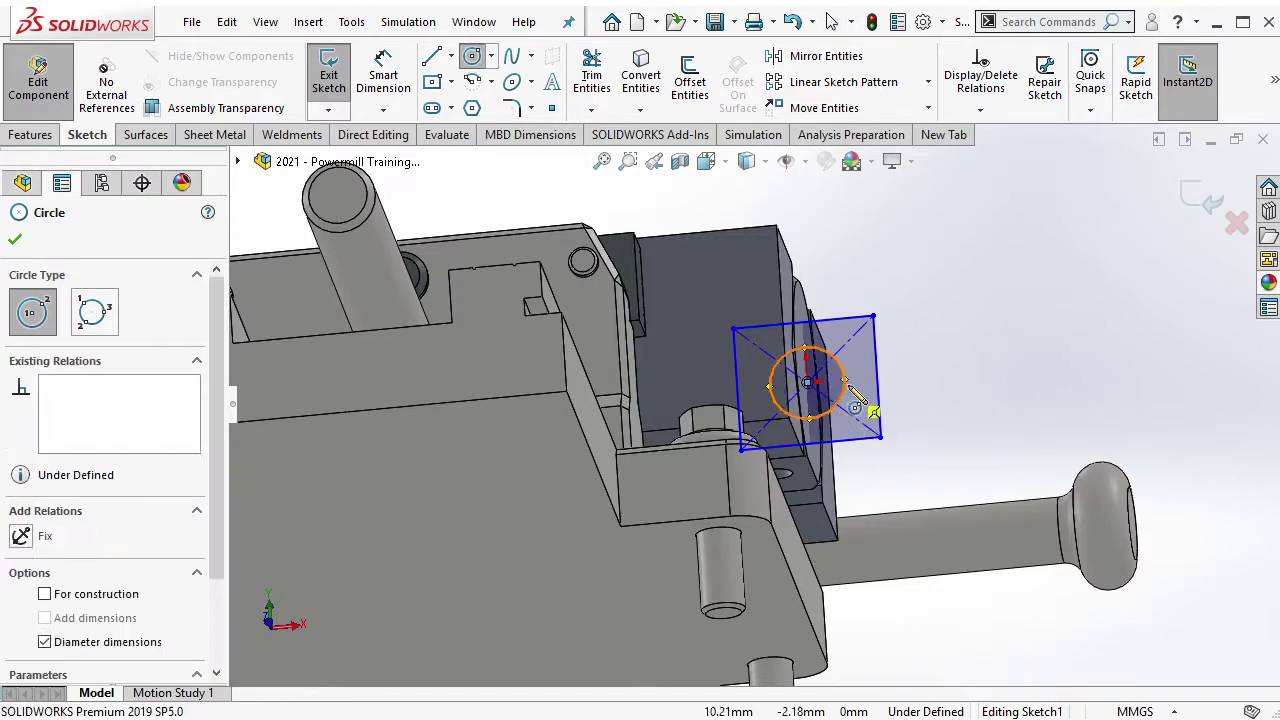
pyautogui.click(857, 400)
pyautogui.press('Escape')
# Extrude the sketch 5 mm as a boss and return to the assembly.
pyautogui.scroll(-2, 860, 390)
pyautogui.click(32, 134)
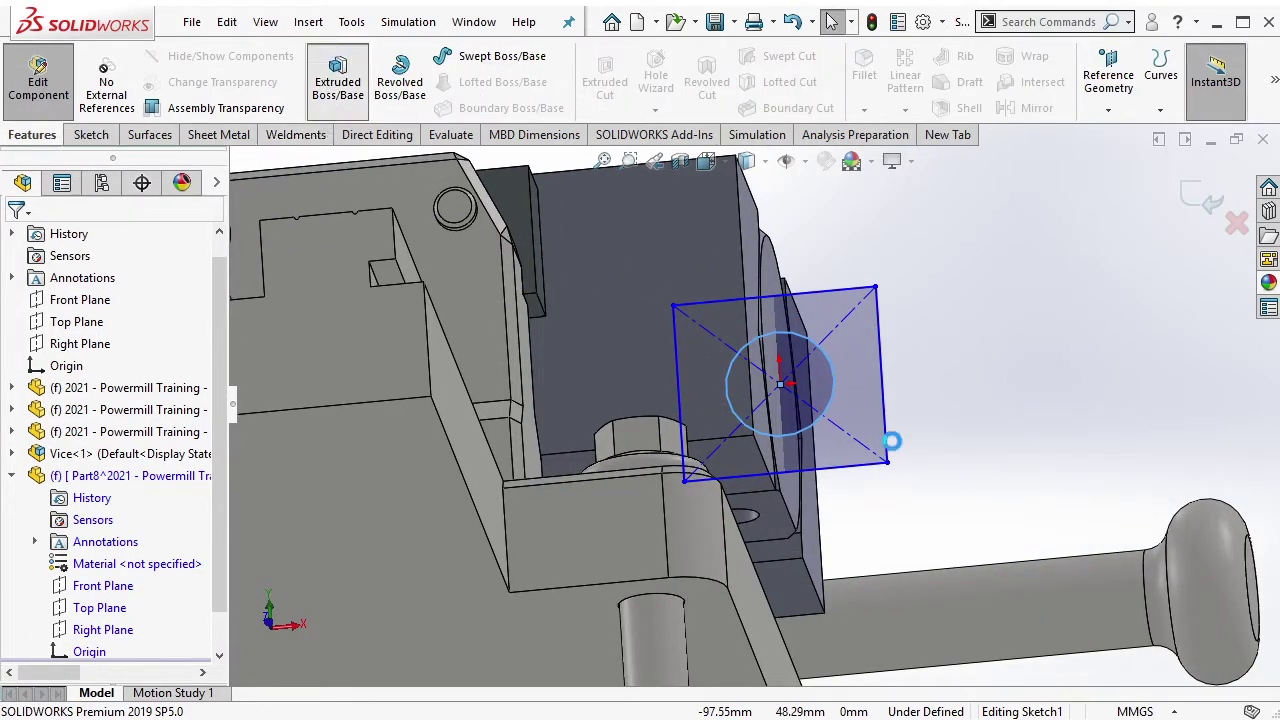
pyautogui.click(337, 82)
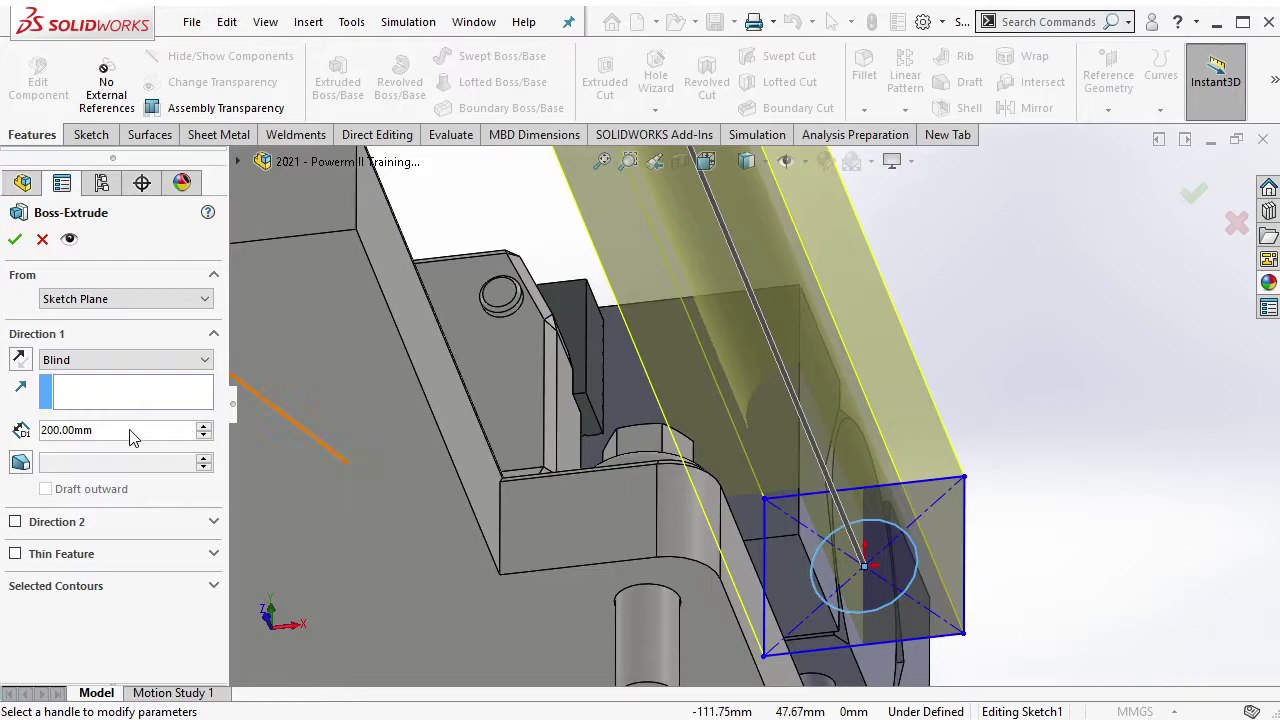
pyautogui.write('5')
pyautogui.press('Return')
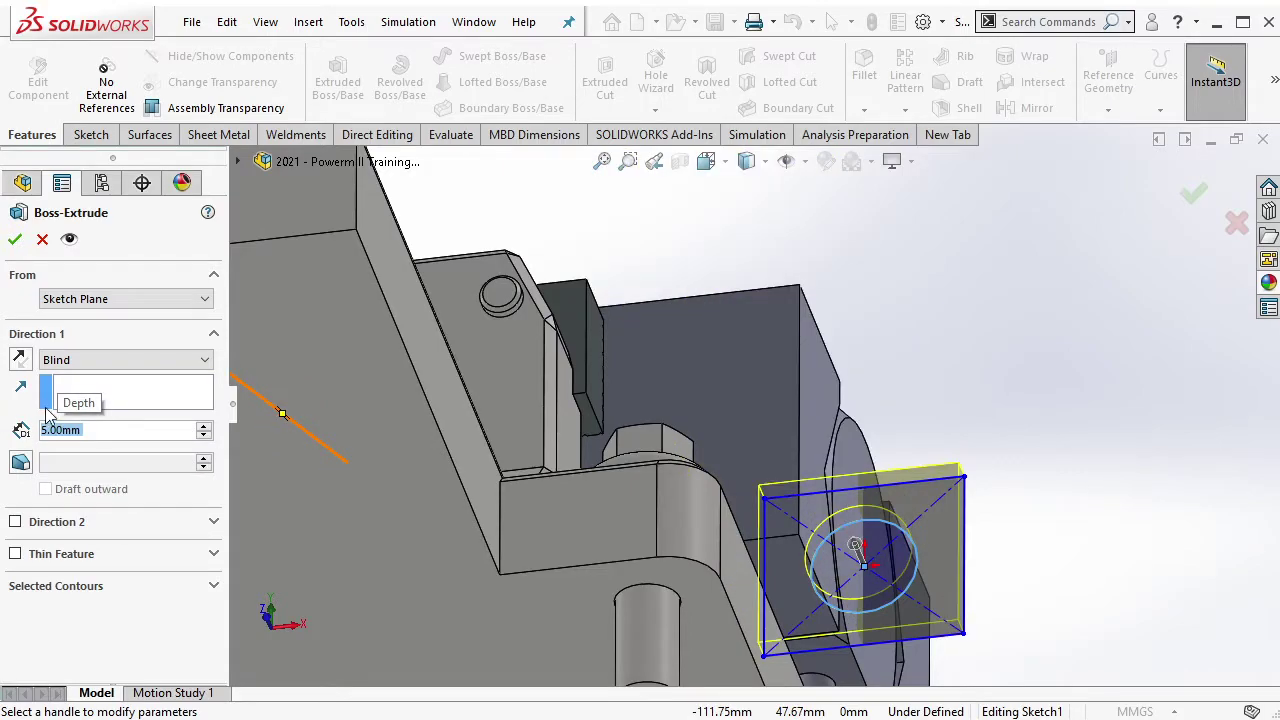
pyautogui.press('Return')
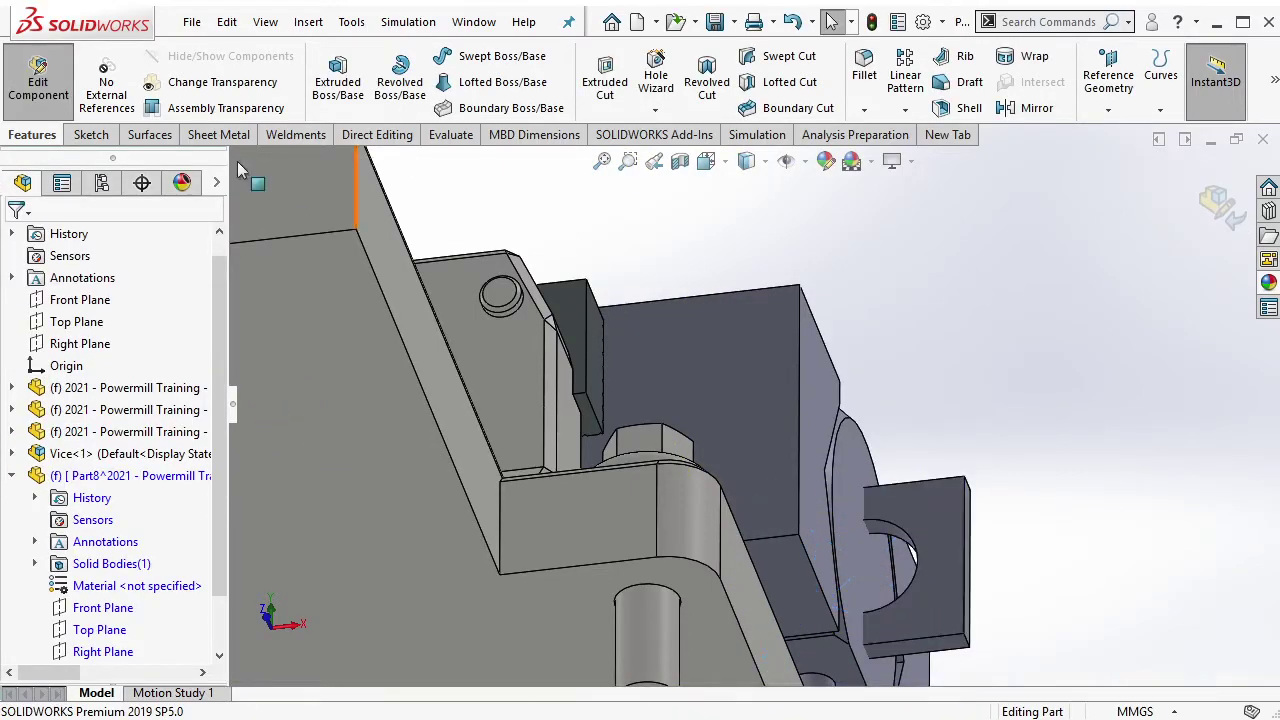
pyautogui.click(38, 82)
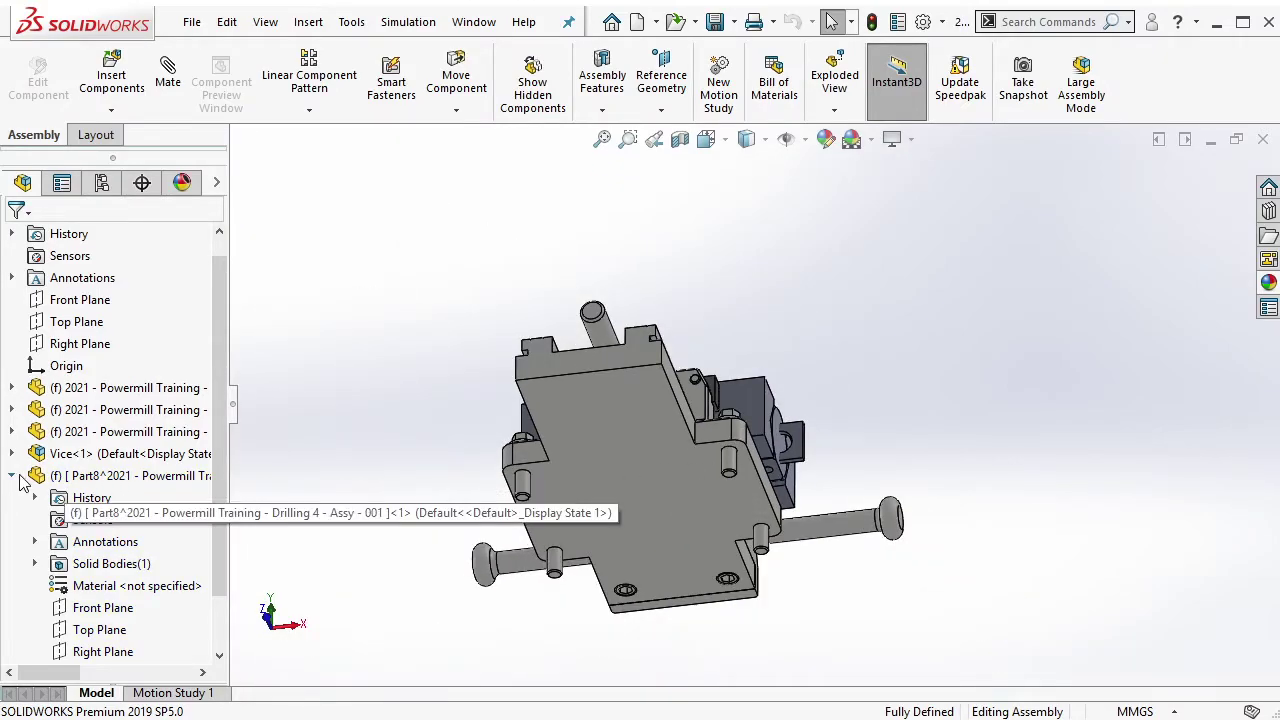
# Form a new subassembly from the three jig components and Vice<1>.
pyautogui.click(16, 476)
pyautogui.click(150, 410)
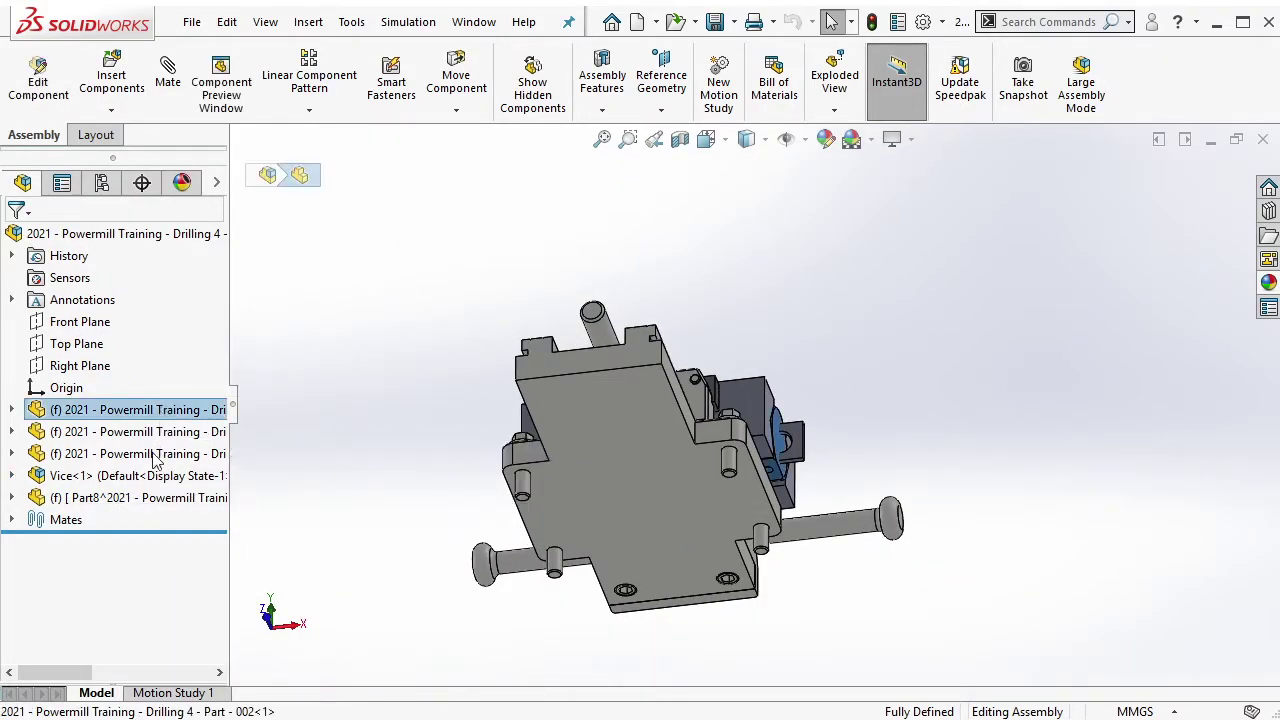
pyautogui.keyDown('shift'); pyautogui.click(148, 476); pyautogui.keyUp('shift')
pyautogui.rightClick(147, 480)
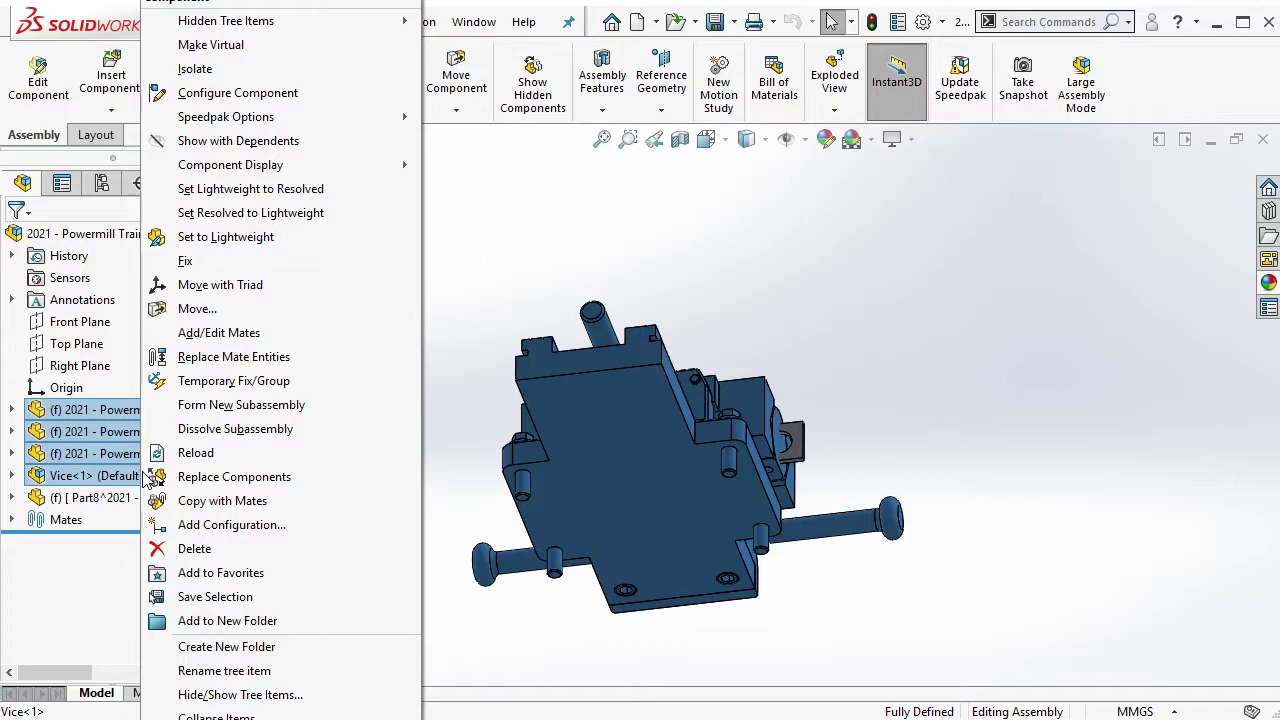
pyautogui.click(241, 404)
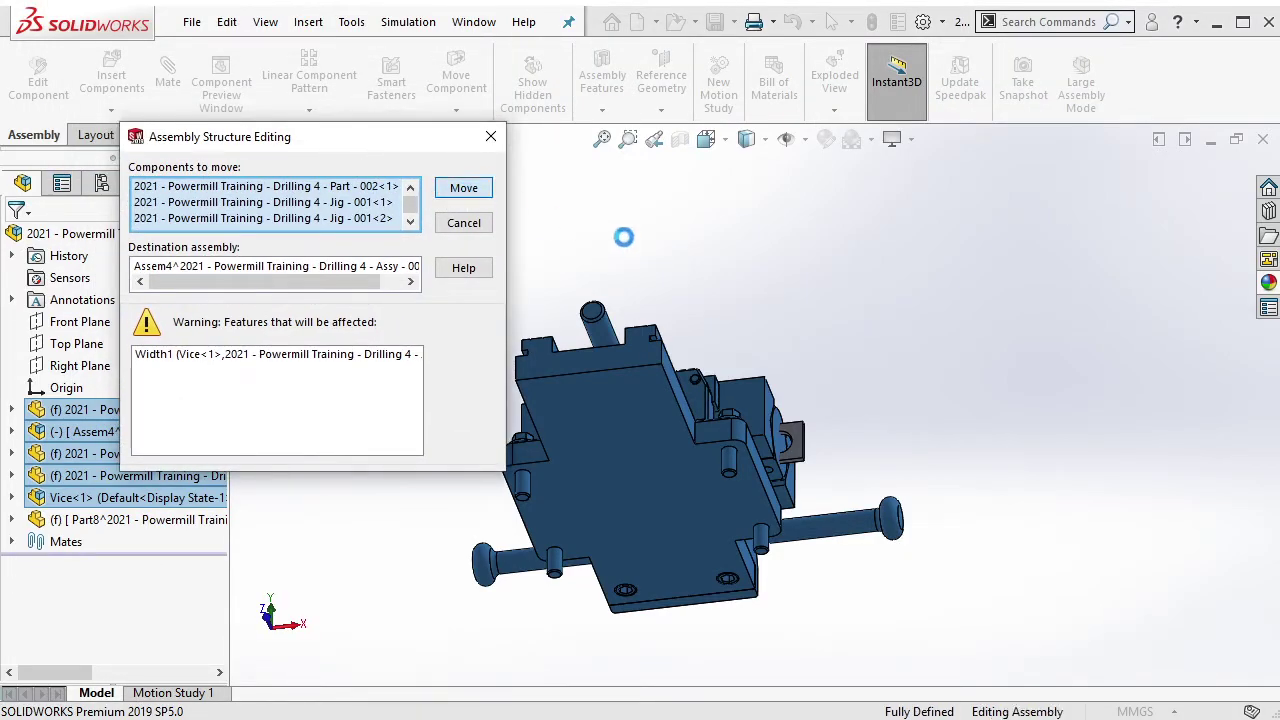
pyautogui.click(602, 462)
# Drag the new vice subassembly left, away from the holed plate, and reposition it.
pyautogui.moveTo(602, 462); pyautogui.dragTo(515, 444)
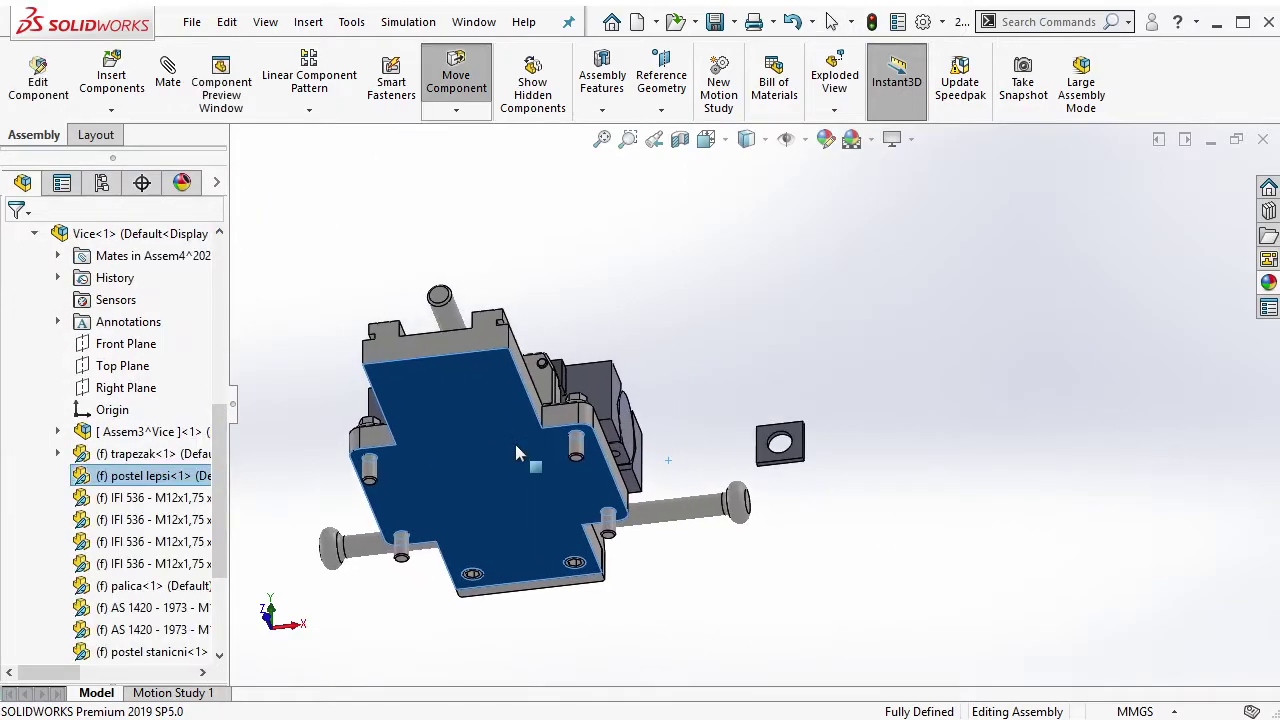
pyautogui.click(687, 337)
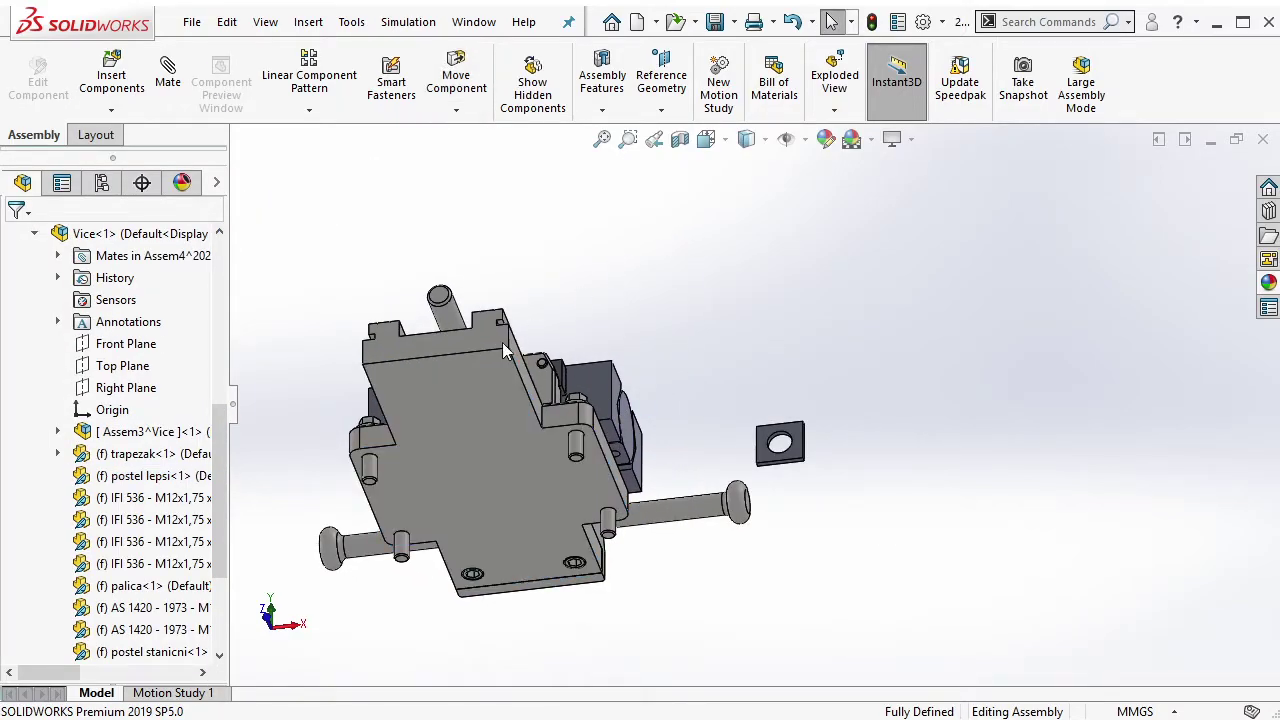
pyautogui.click(456, 420)
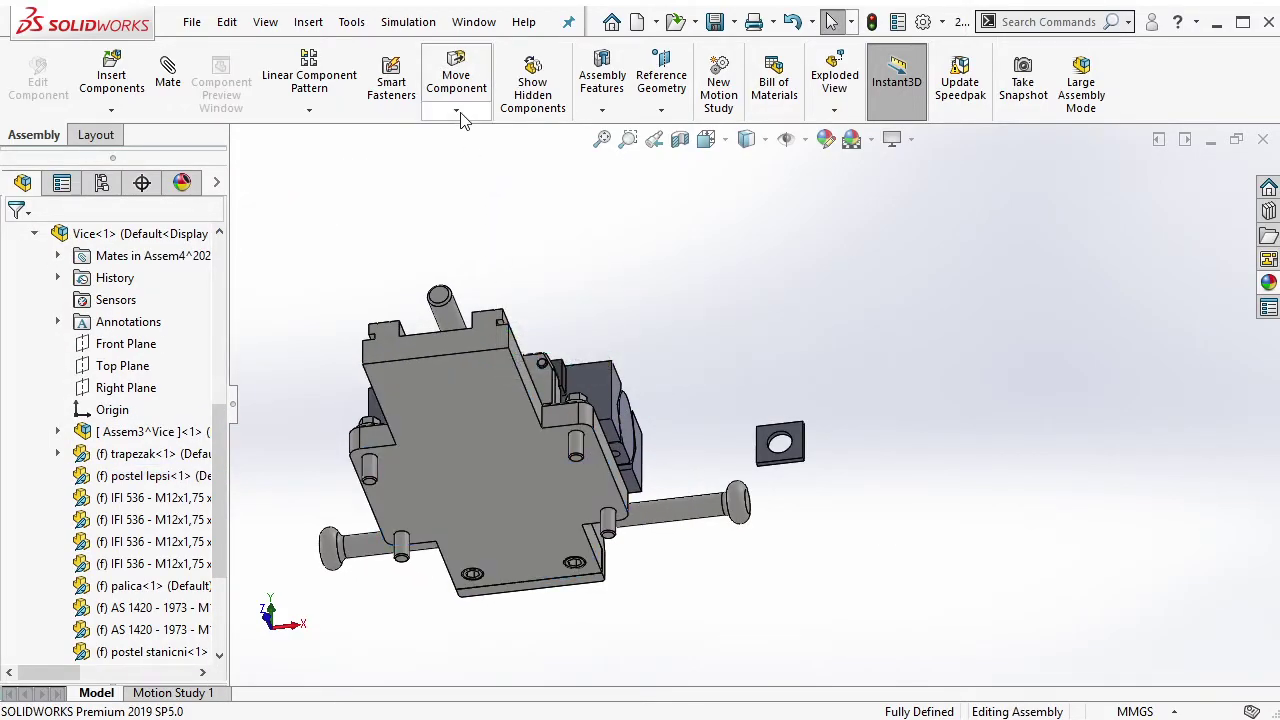
pyautogui.click(456, 110)
# Rotate the vice assembly so it faces upward.
pyautogui.click(470, 155)
pyautogui.moveTo(494, 392)
pyautogui.mouseDown()
pyautogui.moveTo(501, 465)
pyautogui.moveTo(660, 550)
pyautogui.mouseUp()
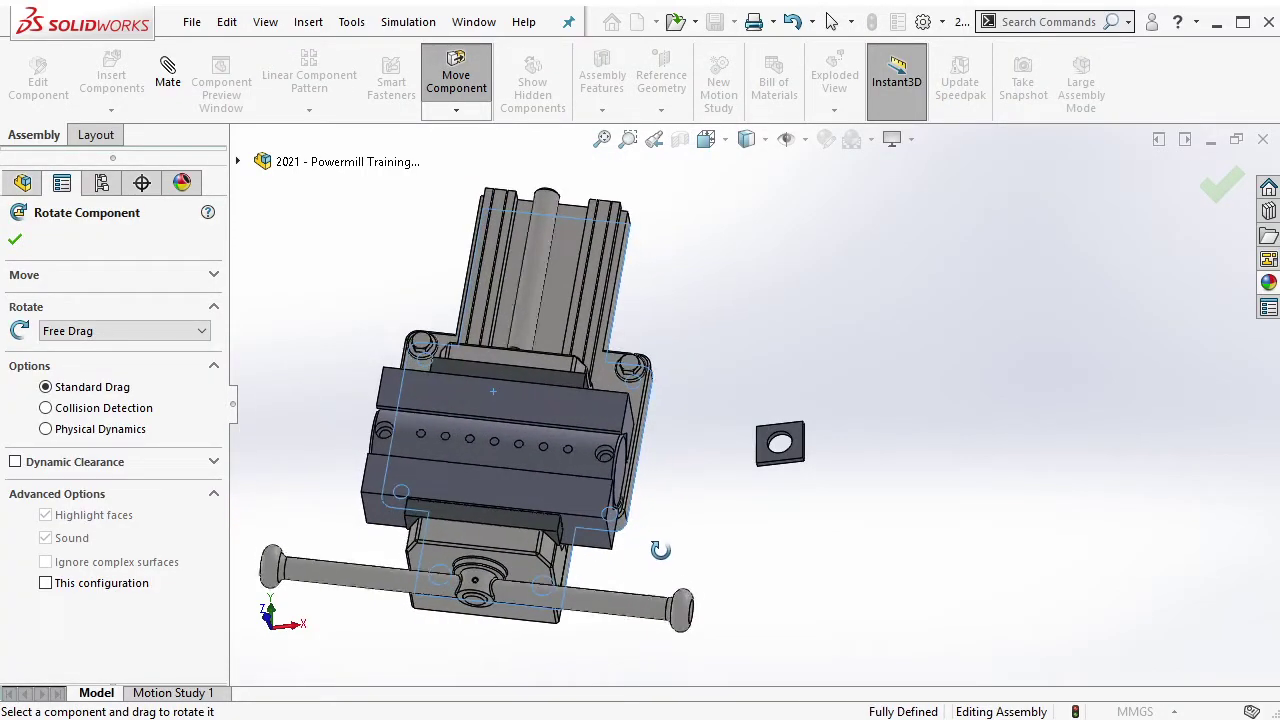
pyautogui.click(15, 239)
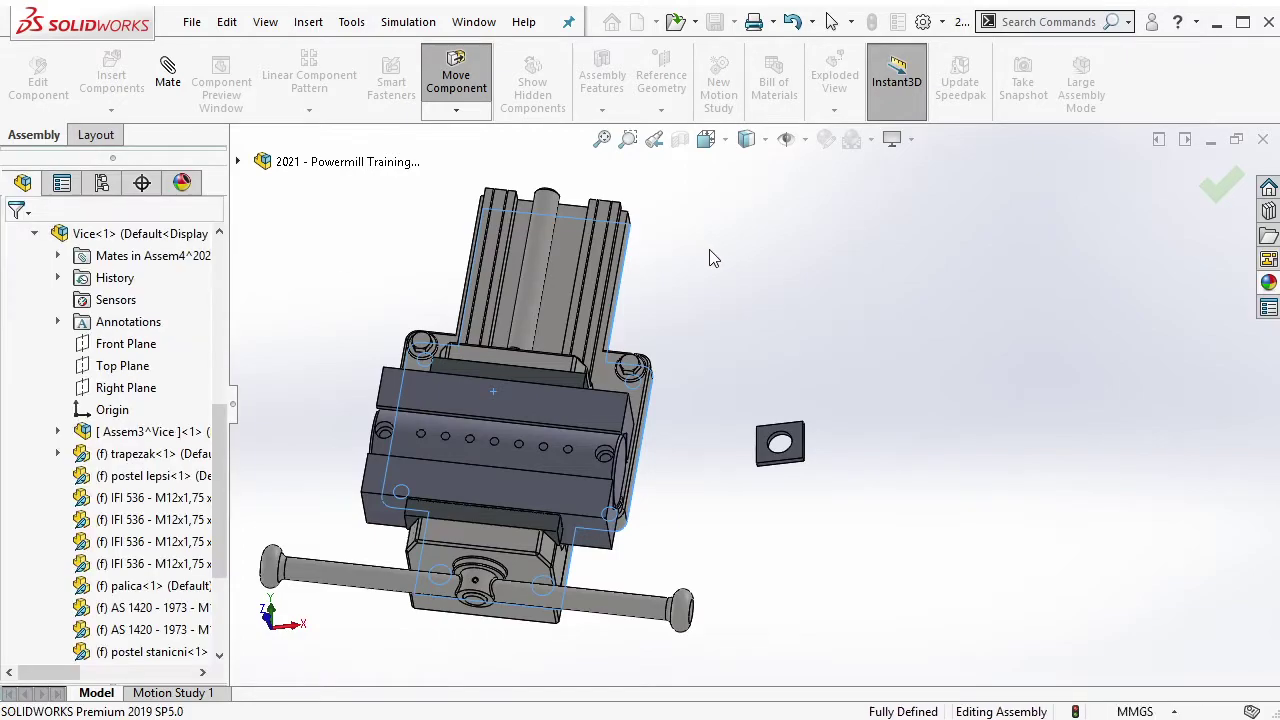
pyautogui.scroll(-3, 608, 440)
pyautogui.scroll(2, 612, 413)
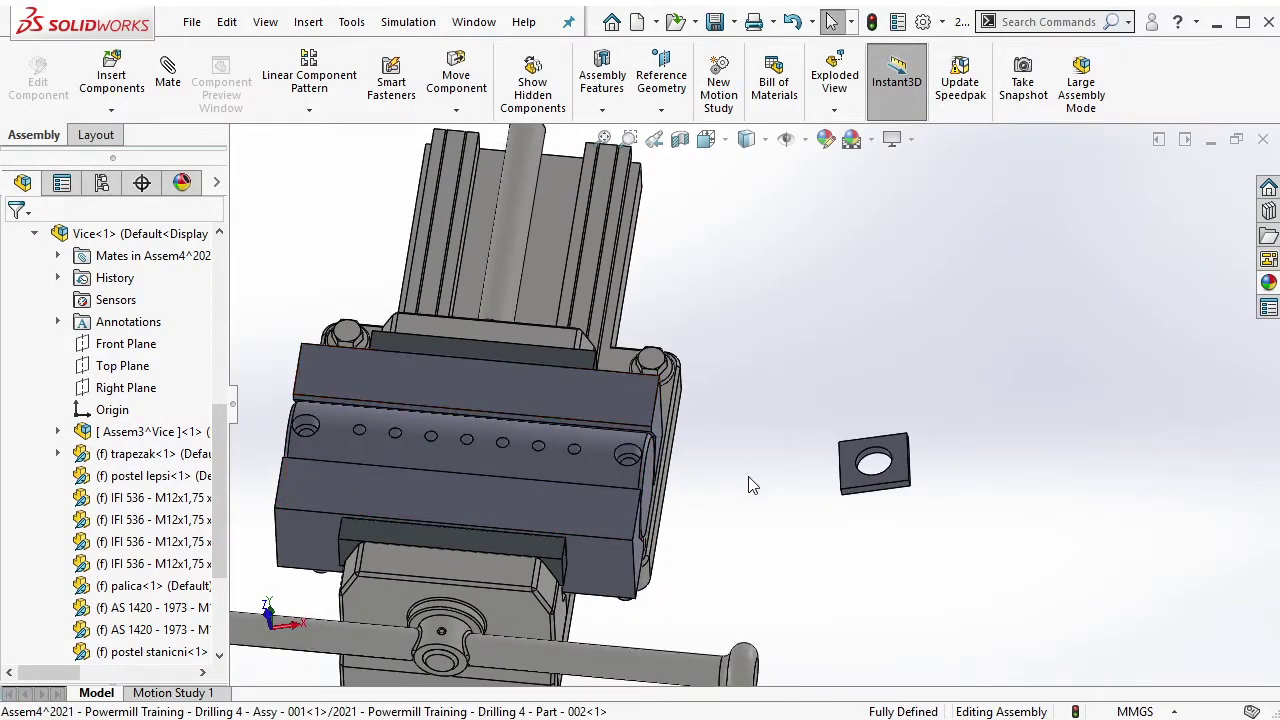
pyautogui.scroll(-2, 560, 470)
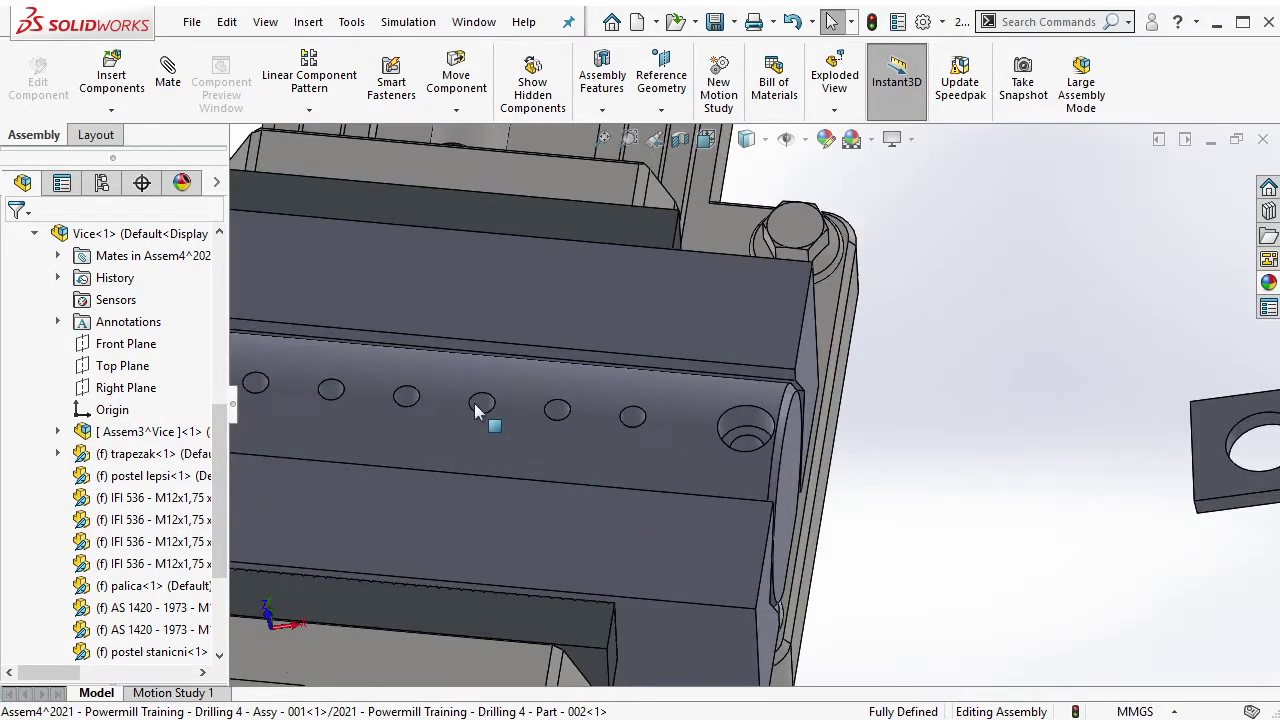
# Mate the plate's hole concentric to a threaded hole on the vice body.
pyautogui.click(406, 398)
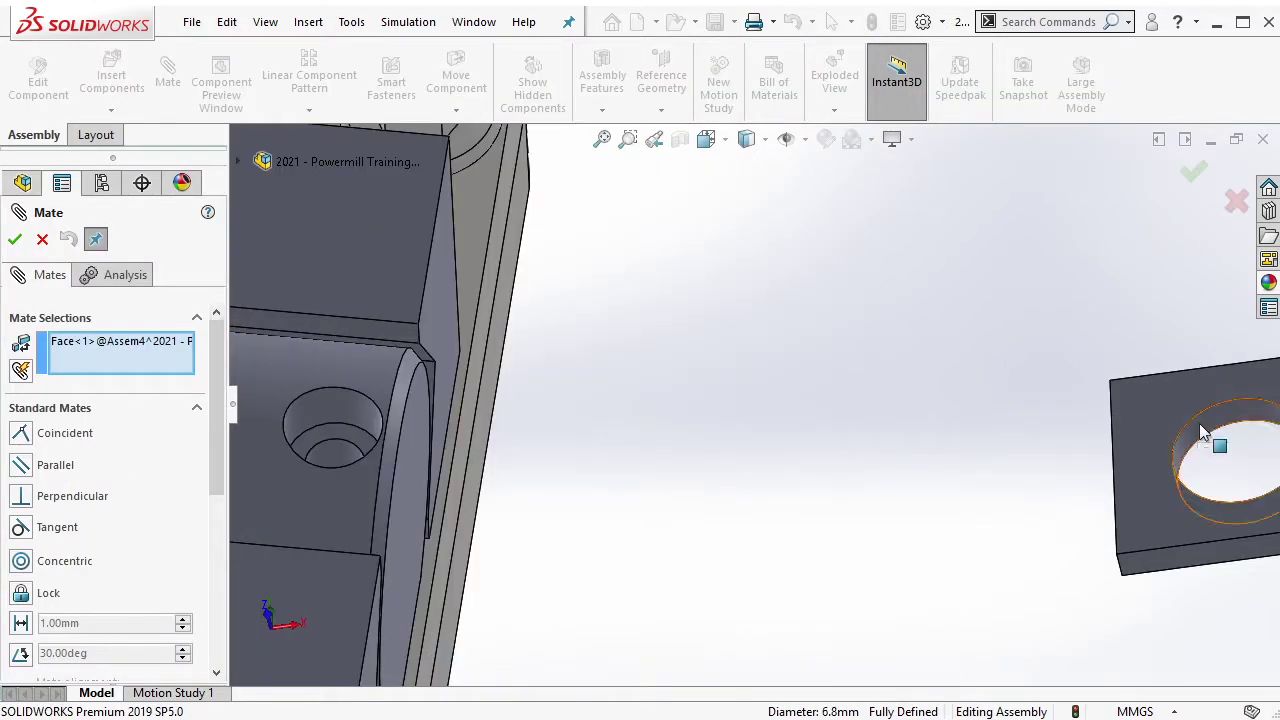
pyautogui.click(1210, 437)
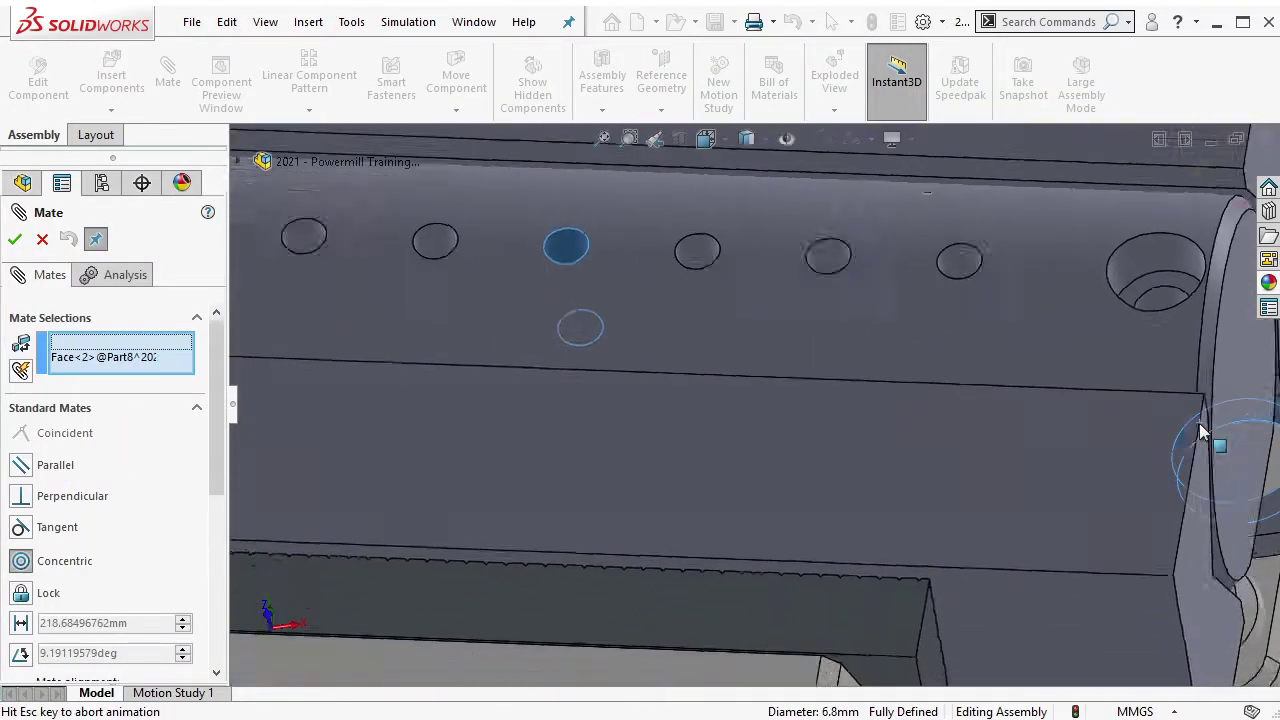
pyautogui.click(1255, 456)
# Make the plate's side face parallel to the vice jaw face.
pyautogui.scroll(4, 1189, 450)
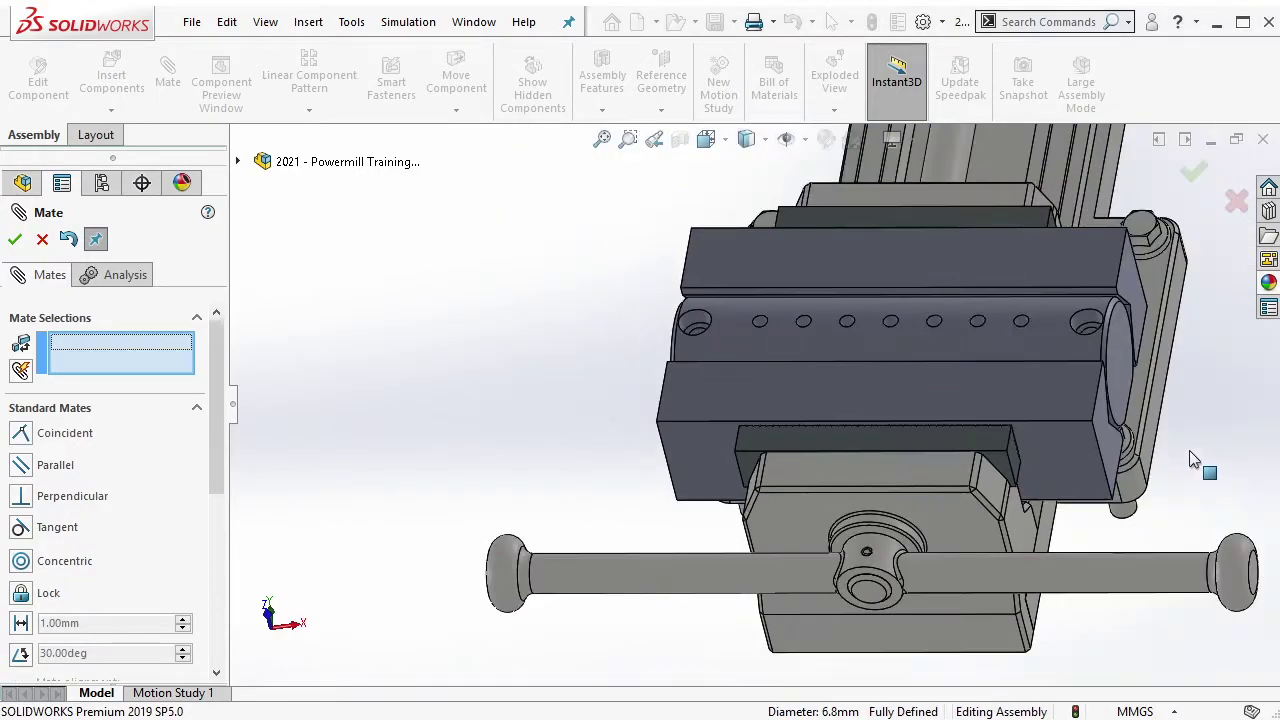
pyautogui.moveTo(1063, 449); pyautogui.dragTo(1014, 531, button='middle')
pyautogui.scroll(-3, 917, 424)
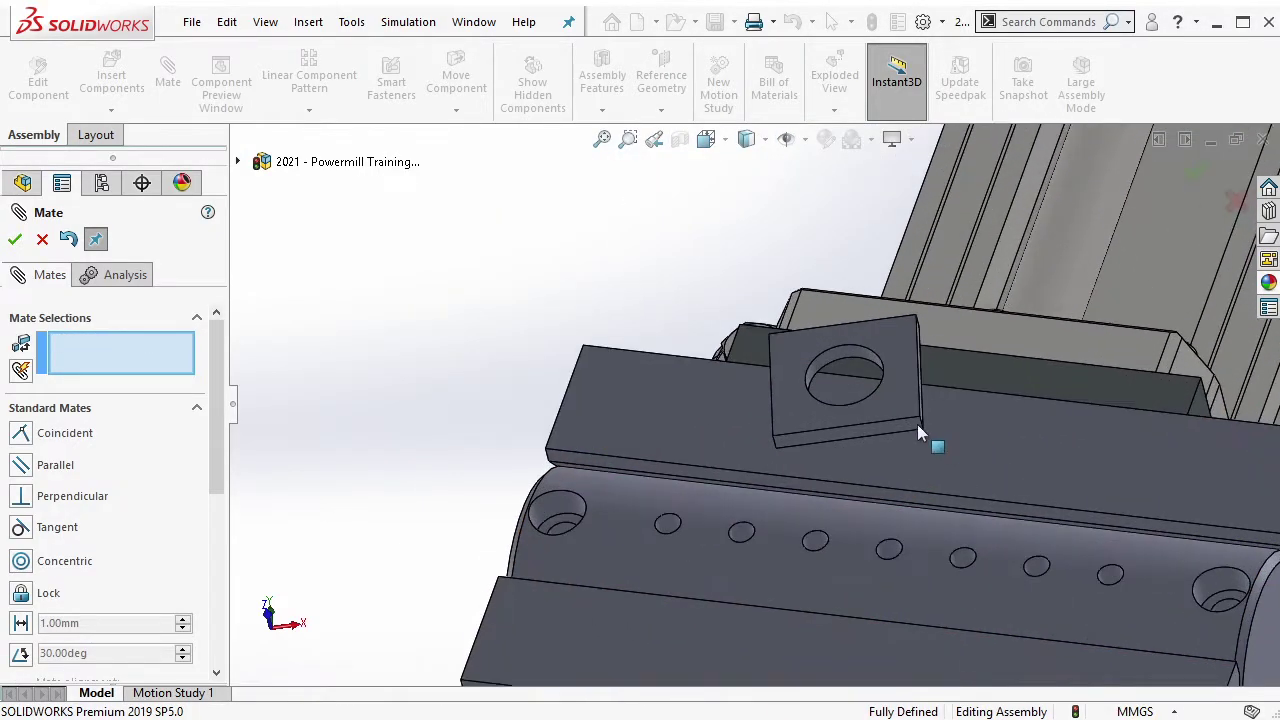
pyautogui.click(900, 430)
pyautogui.scroll(3, 870, 470)
pyautogui.click(635, 589)
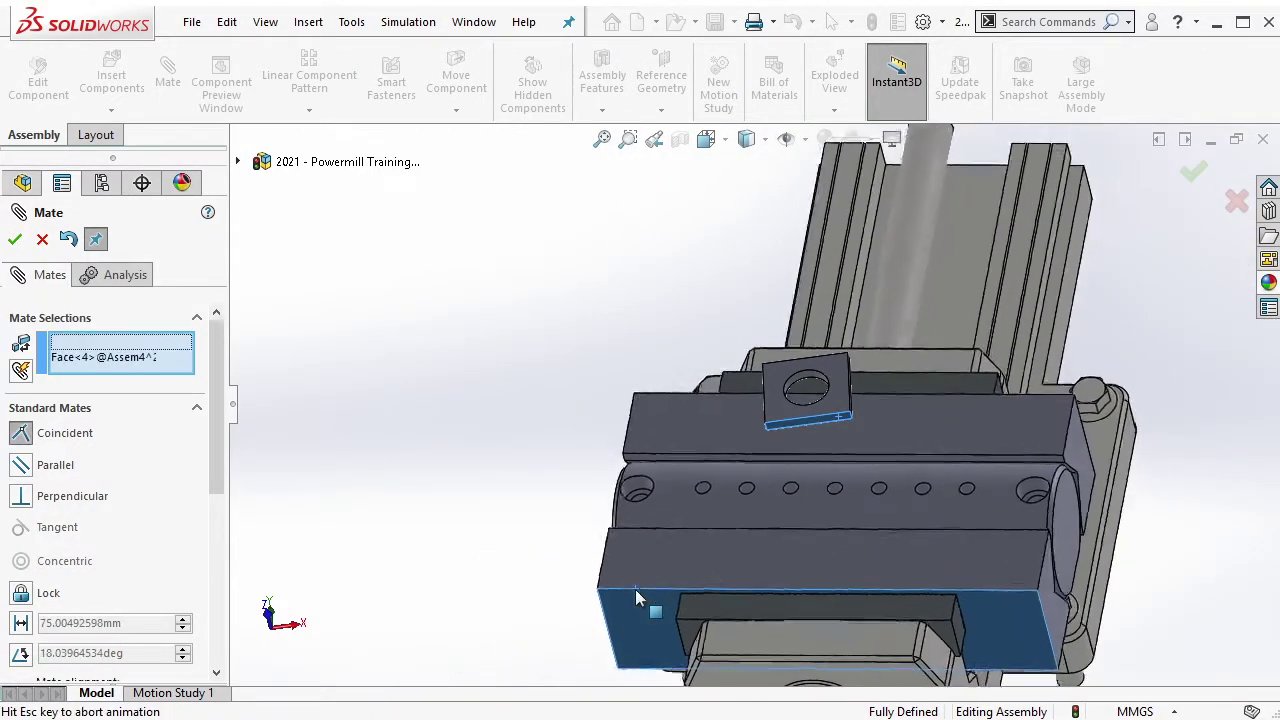
pyautogui.click(610, 622)
# Make the plate's underside tangent to the cylinder and finish the mates.
pyautogui.moveTo(817, 488)
pyautogui.mouseDown(button='middle')
pyautogui.moveTo(929, 403)
pyautogui.moveTo(968, 310)
pyautogui.mouseUp(button='middle')
pyautogui.click(965, 312)
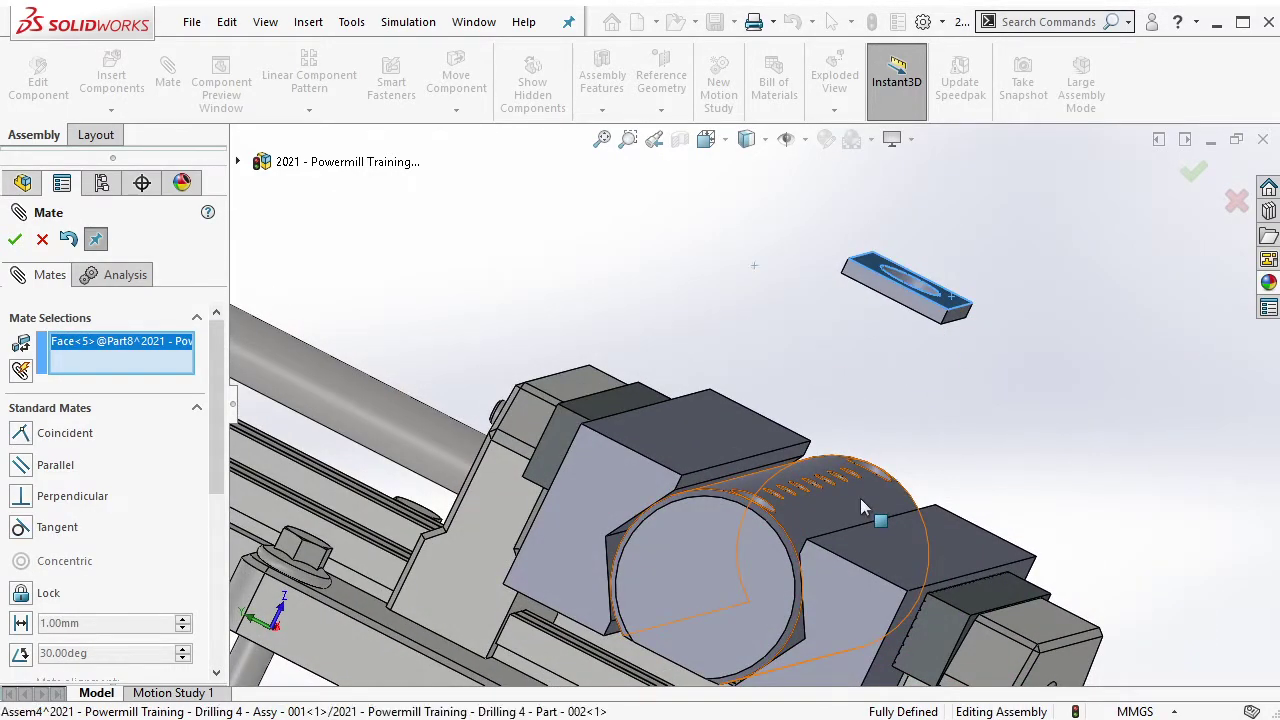
pyautogui.click(860, 498)
pyautogui.click(1015, 531)
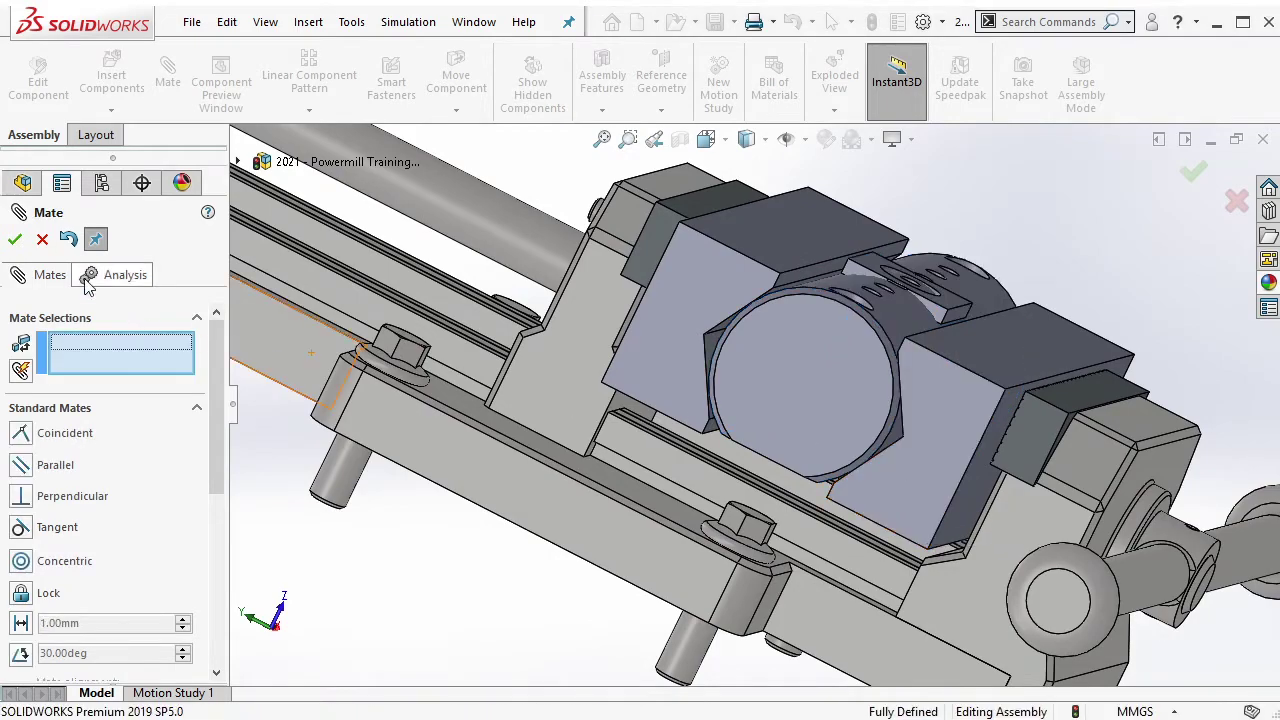
pyautogui.click(14, 241)
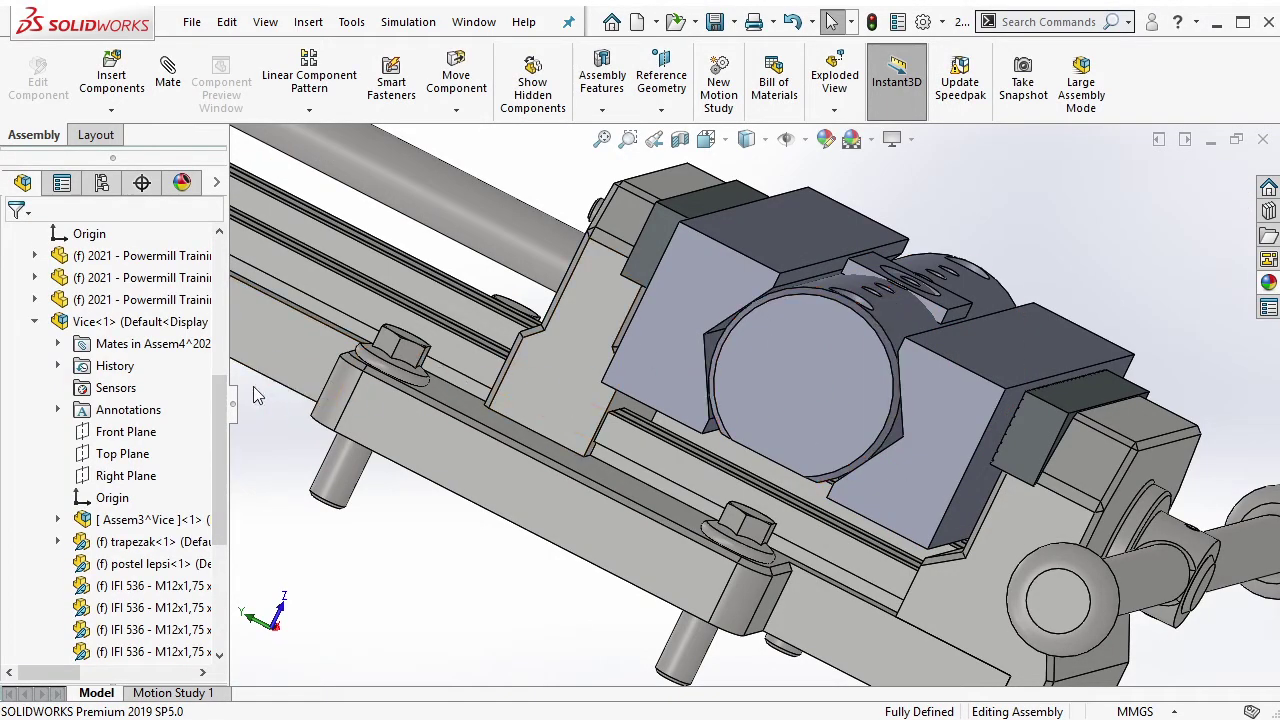
pyautogui.rightClick(203, 406)
pyautogui.click(262, 409)
pyautogui.click(80, 321)
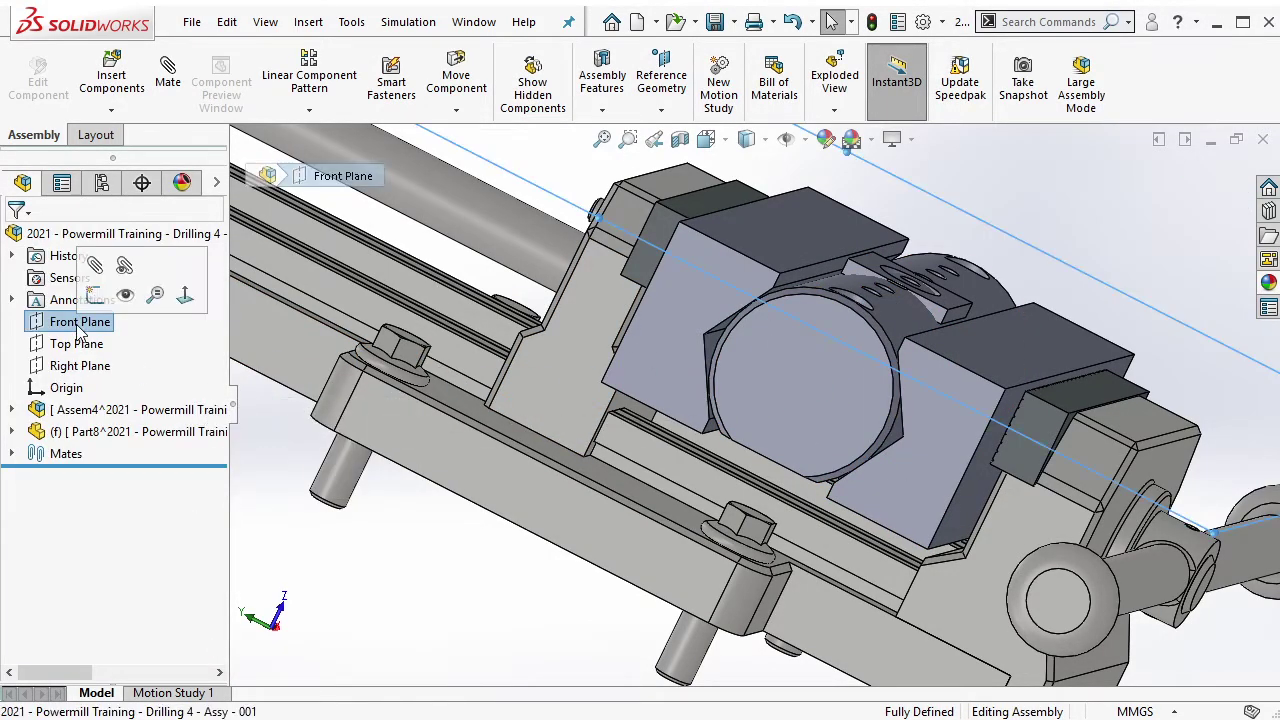
pyautogui.click(88, 287)
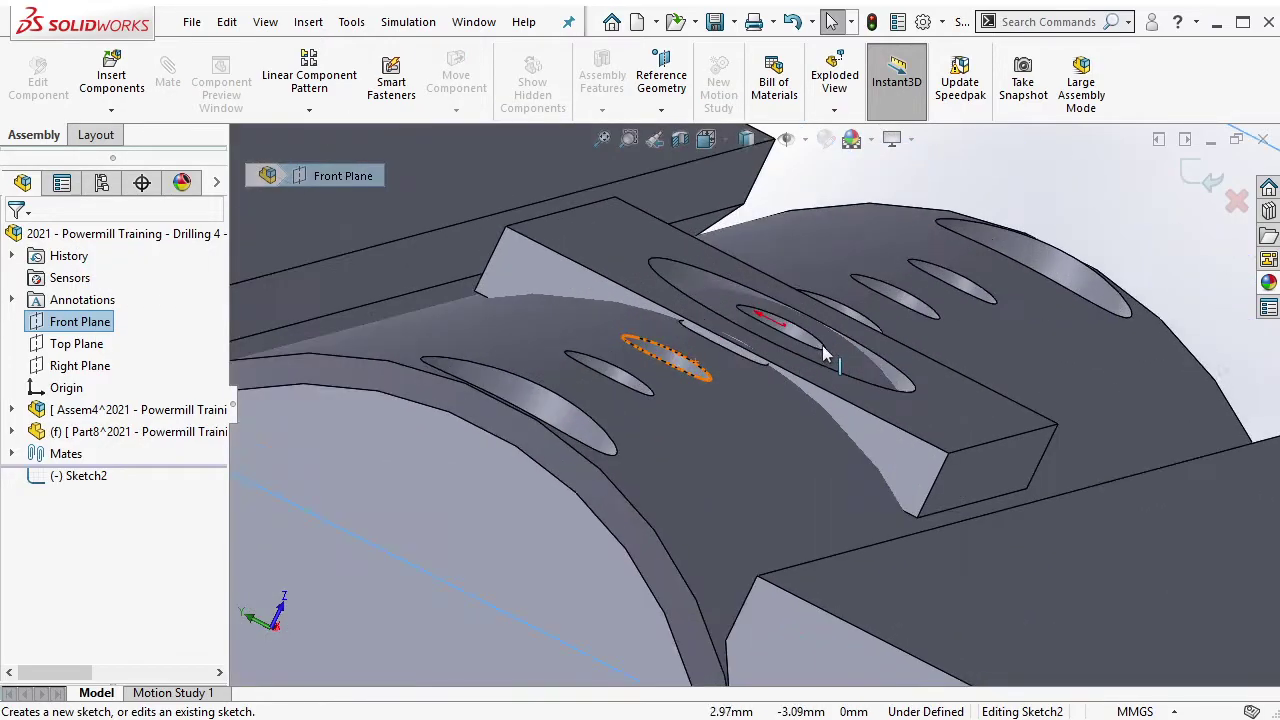
pyautogui.moveTo(822, 345)
pyautogui.mouseDown(button='middle')
pyautogui.moveTo(585, 325)
pyautogui.moveTo(652, 430)
pyautogui.mouseUp(button='middle')
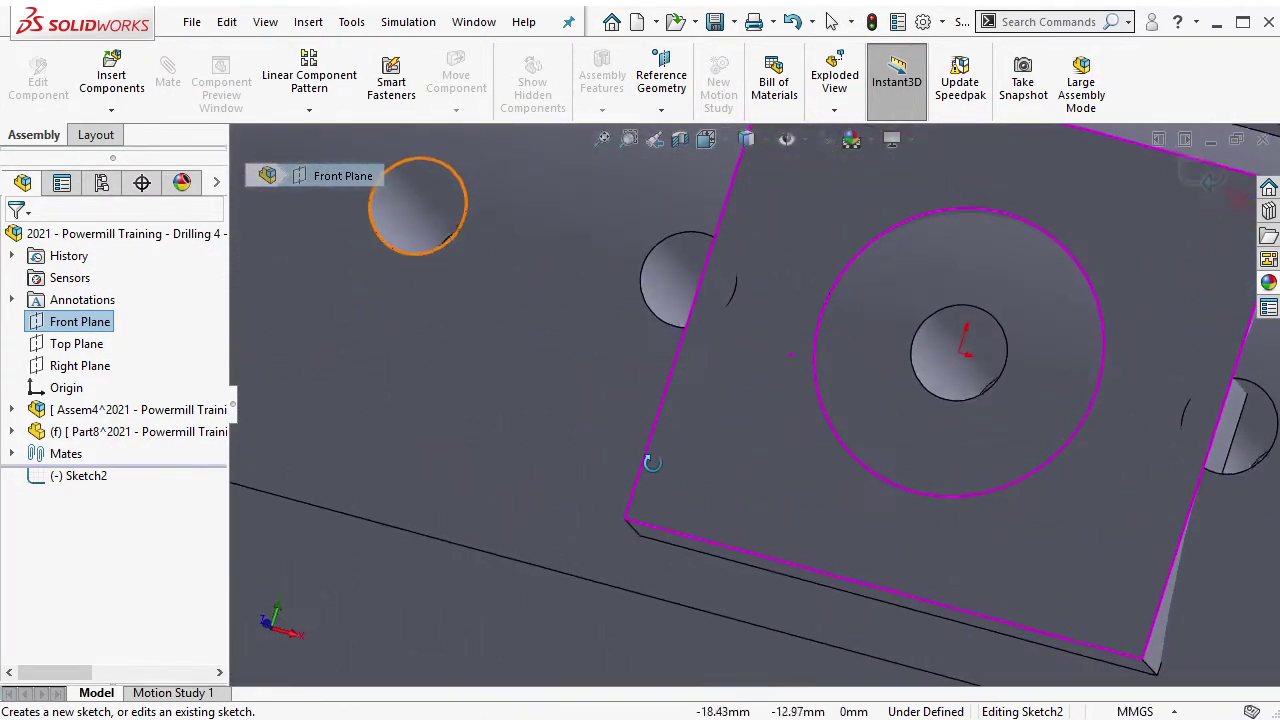
pyautogui.click(1206, 176)
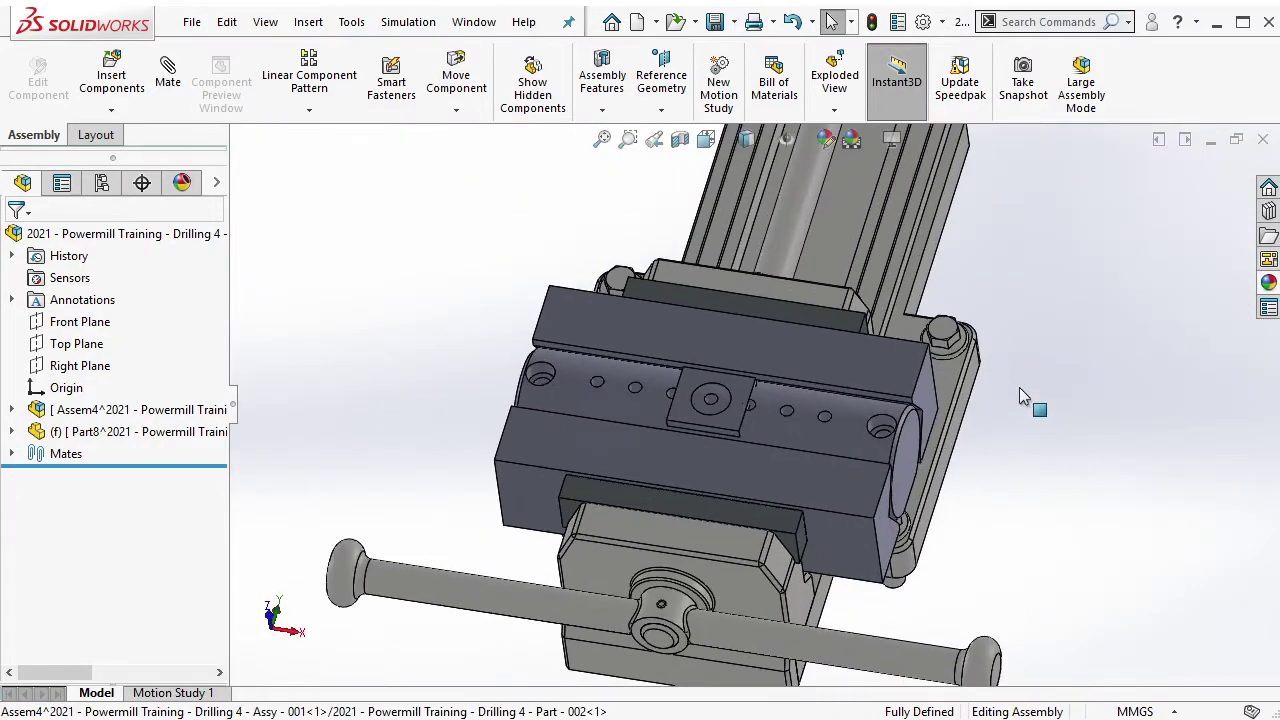
pyautogui.rightClick(194, 420)
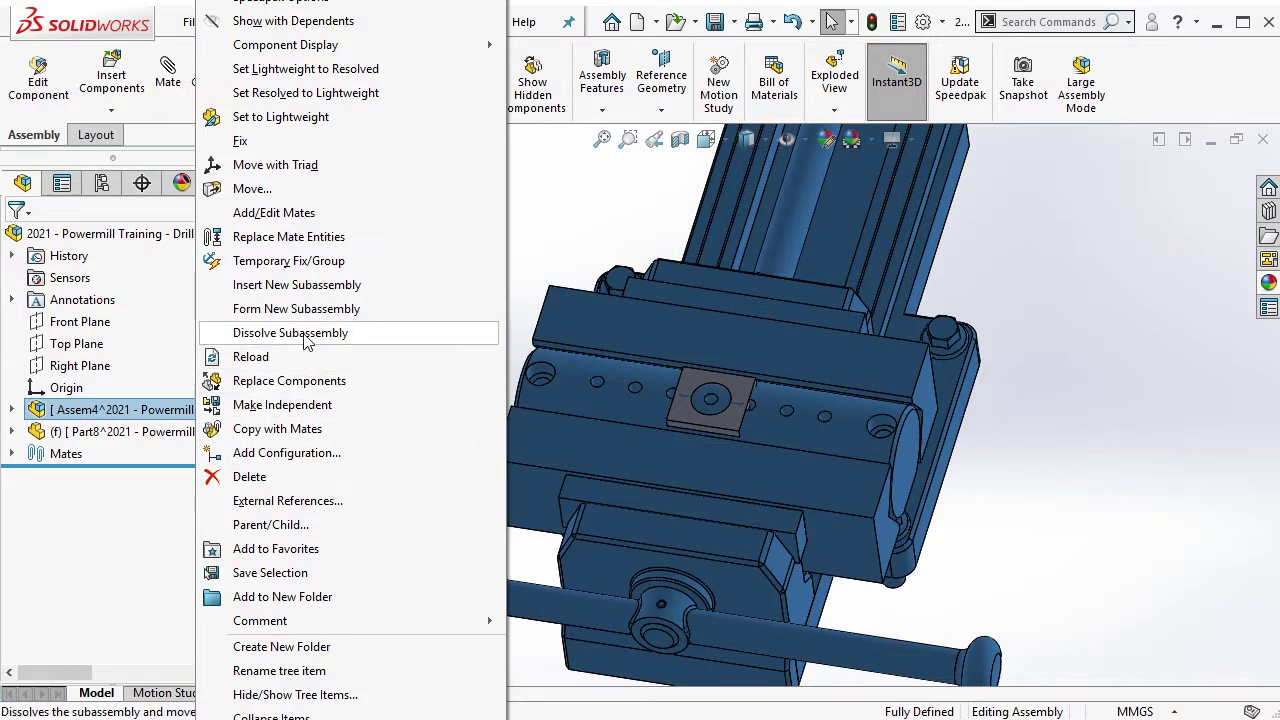
pyautogui.click(307, 333)
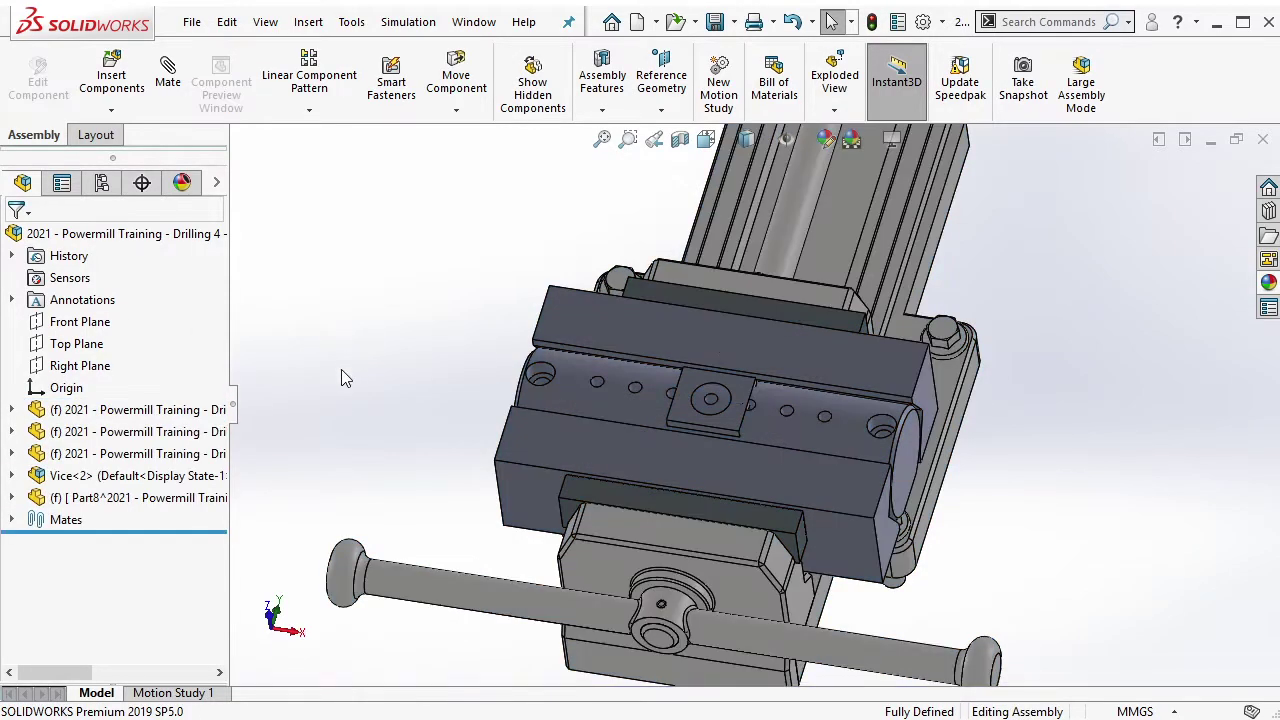
pyautogui.rightClick(189, 504)
pyautogui.click(232, 474)
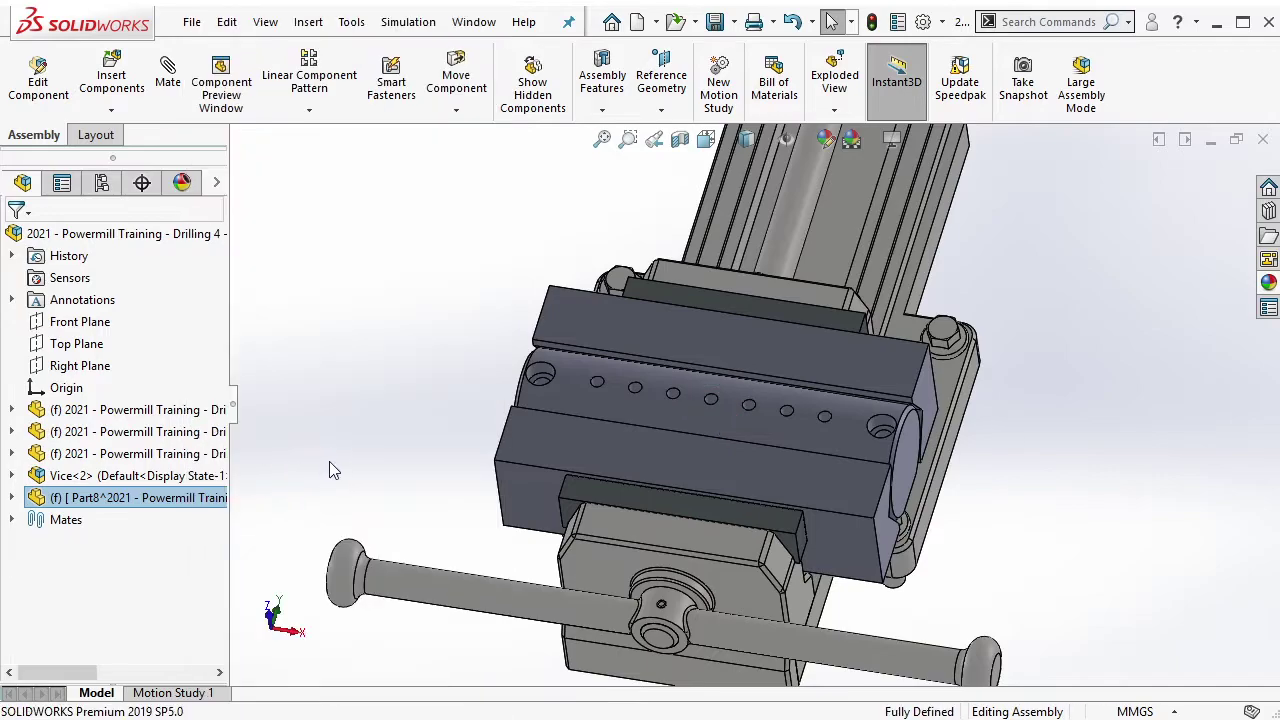
pyautogui.click(714, 21)
pyautogui.hotkey('ctrl', '1')
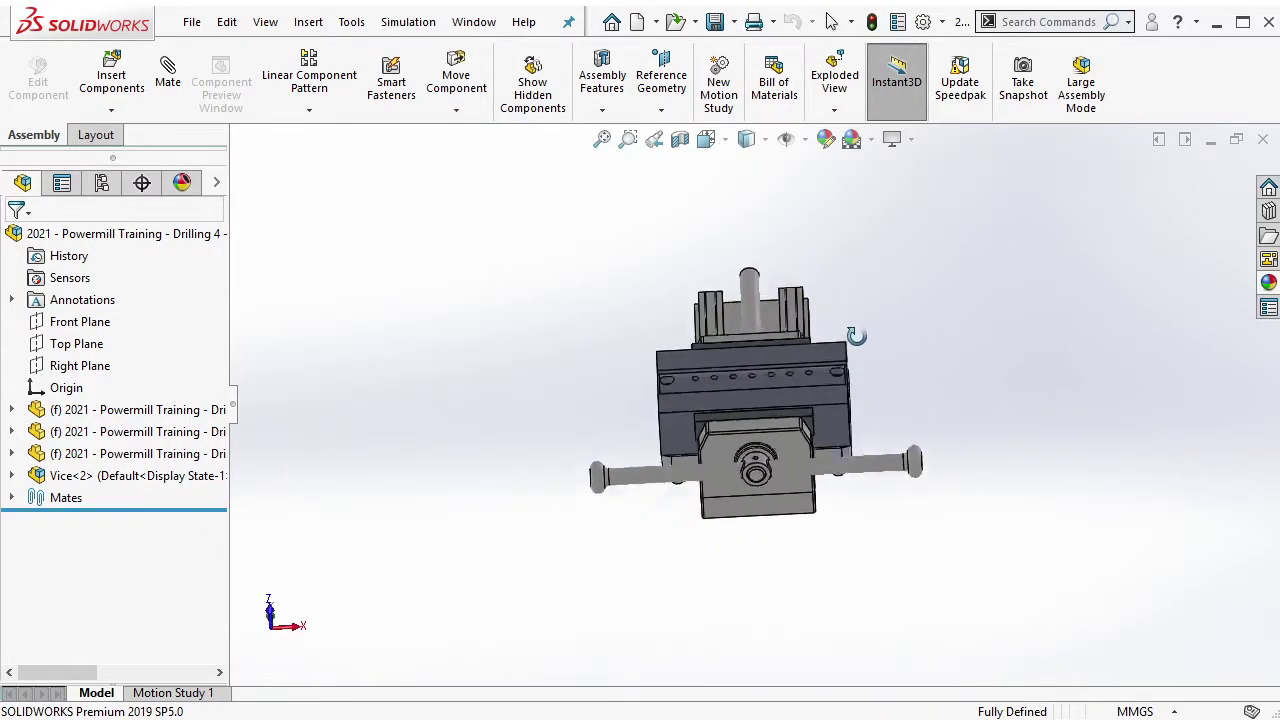
pyautogui.click(82, 321)
pyautogui.click(100, 286)
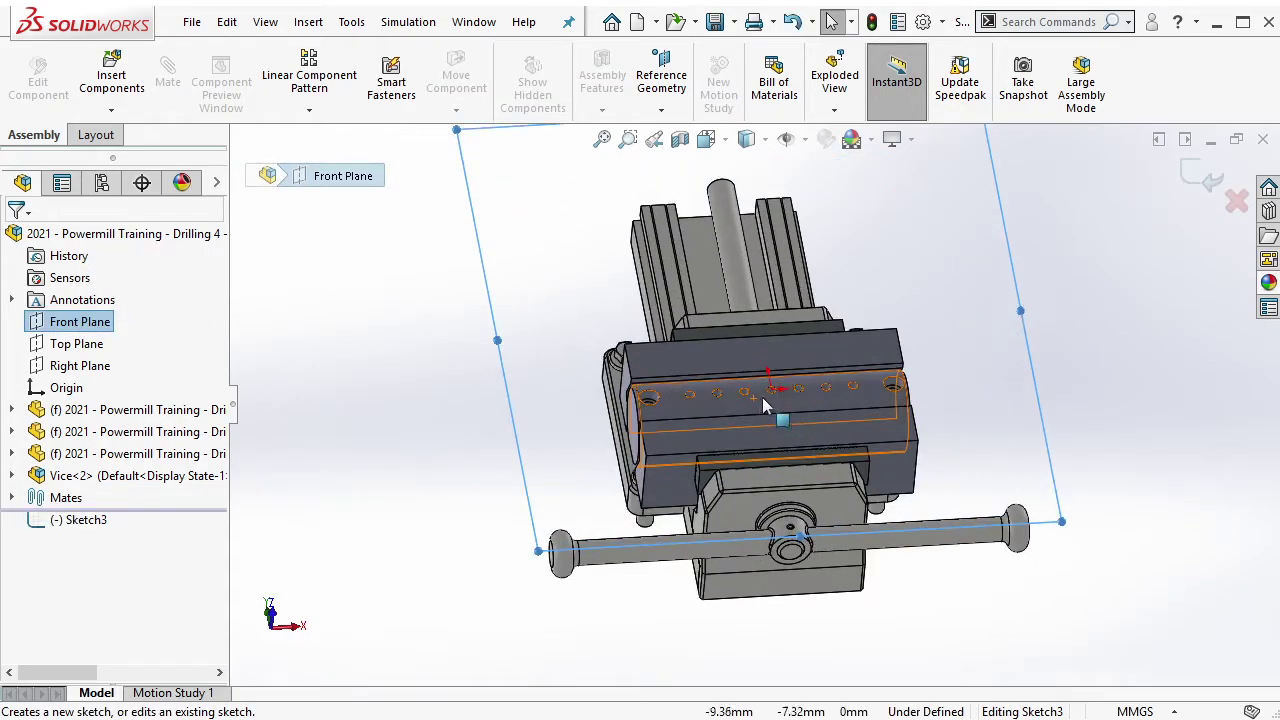
pyautogui.scroll(-3, 760, 420)
pyautogui.scroll(4, 745, 470)
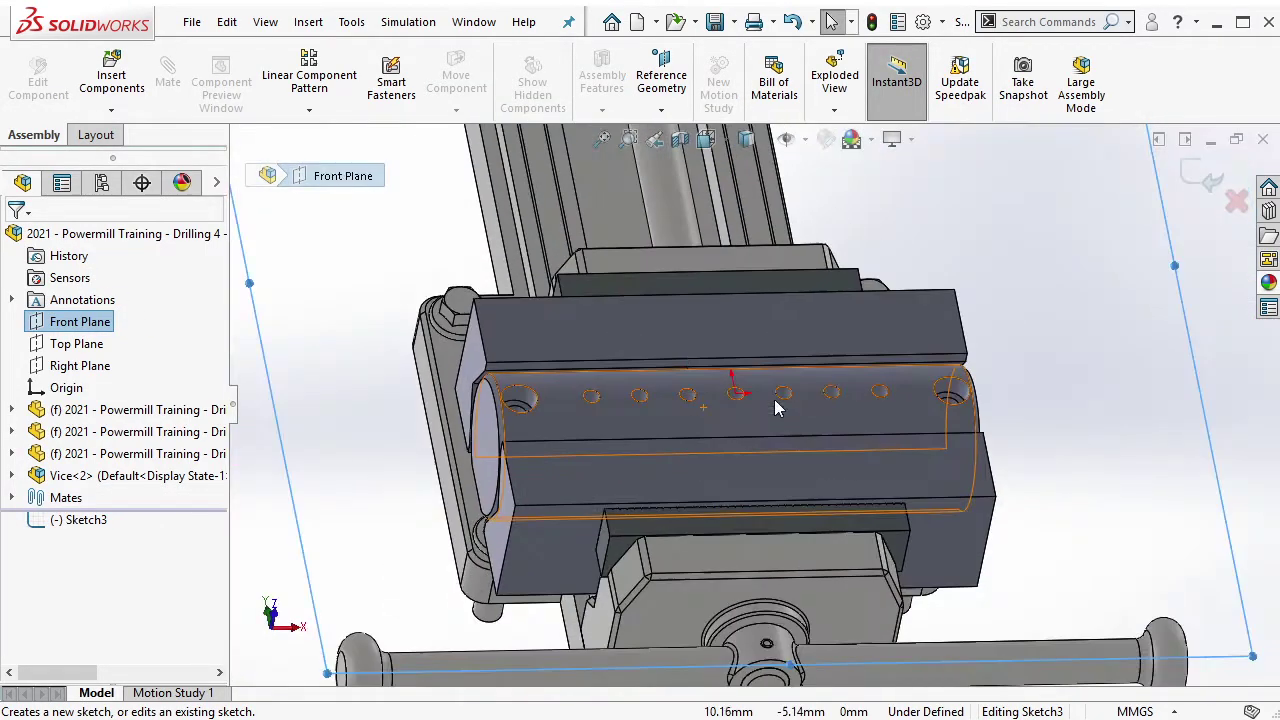
pyautogui.click(1237, 200)
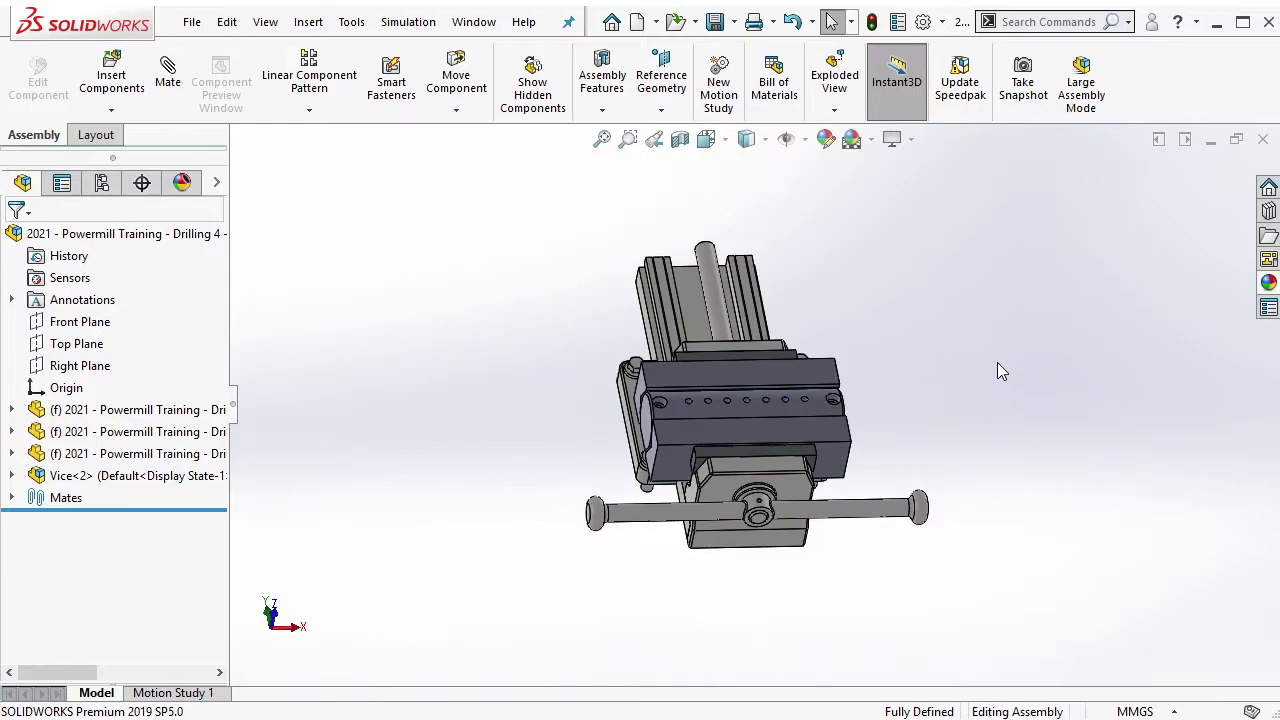
pyautogui.moveTo(997, 362)
pyautogui.mouseDown(button='middle')
pyautogui.moveTo(939, 319)
pyautogui.moveTo(876, 394)
pyautogui.mouseUp(button='middle')
pyautogui.scroll(-2, 876, 394)
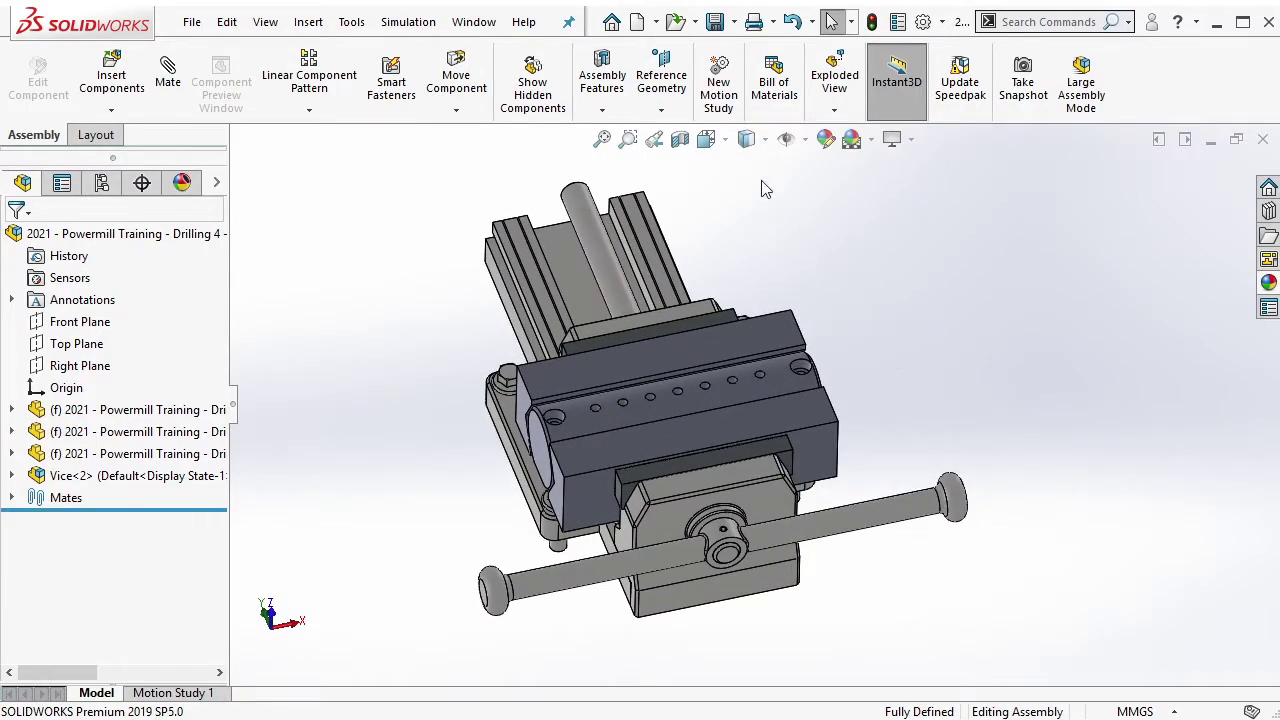
# Export the assembly as STEP AP214 named '2021 - Powermill Training - Drilling 4 - Assy - 001'.
pyautogui.click(191, 21)
pyautogui.click(252, 265)
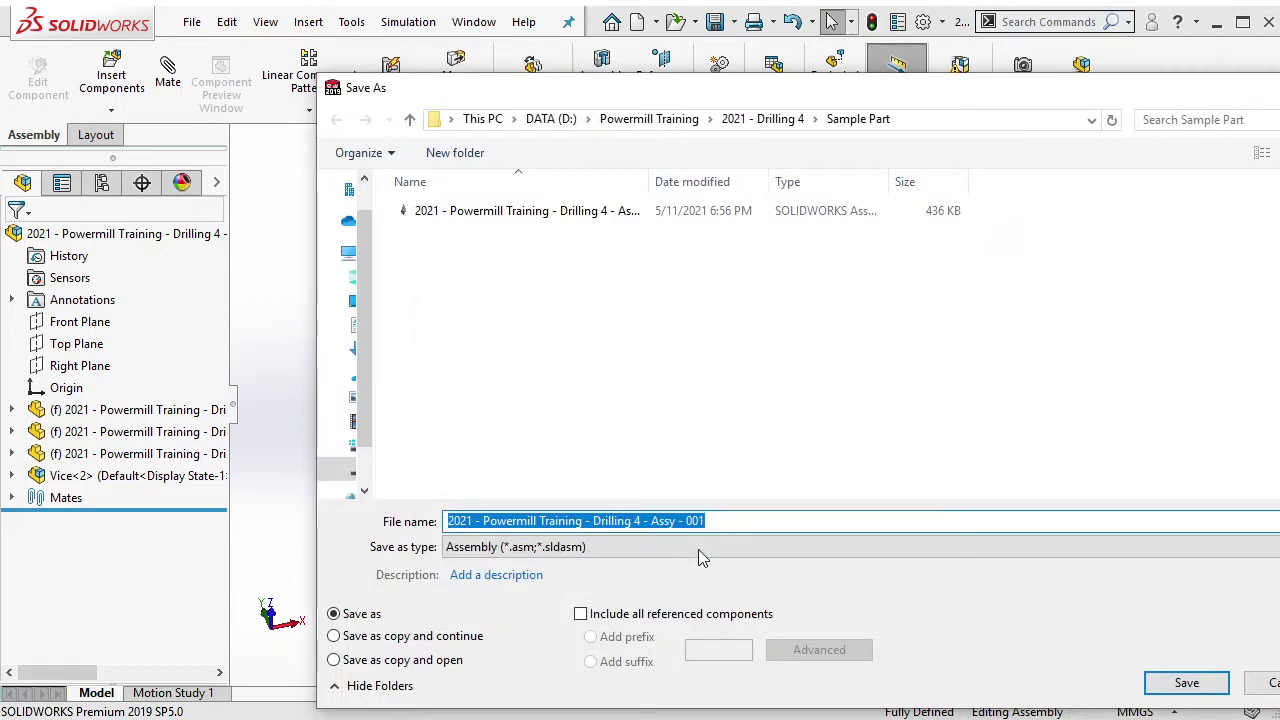
pyautogui.click(700, 549)
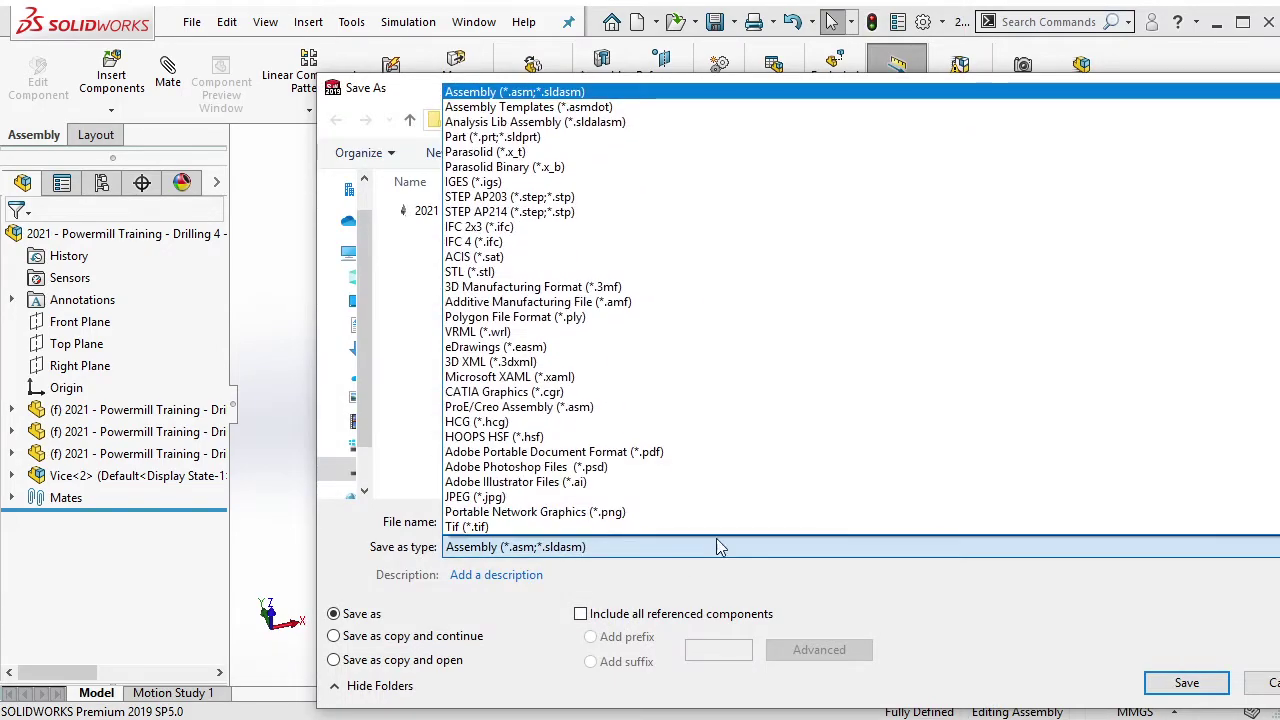
pyautogui.click(694, 228)
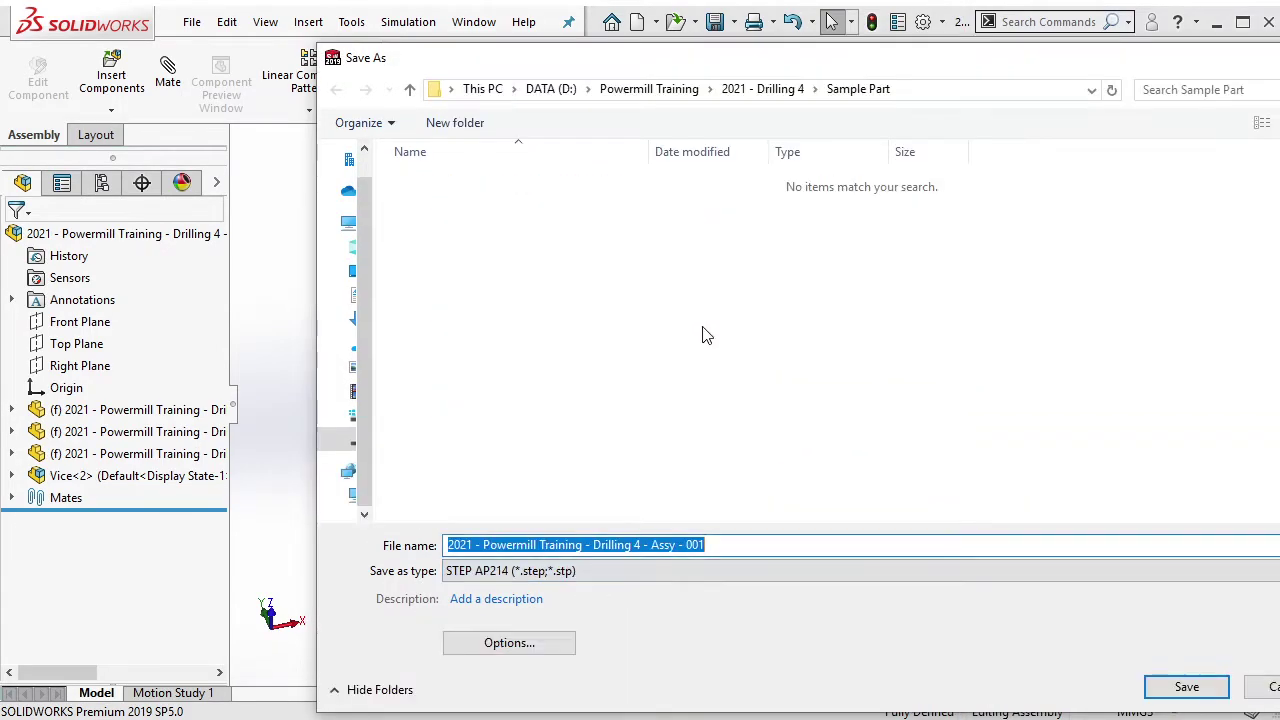
pyautogui.click(1186, 687)
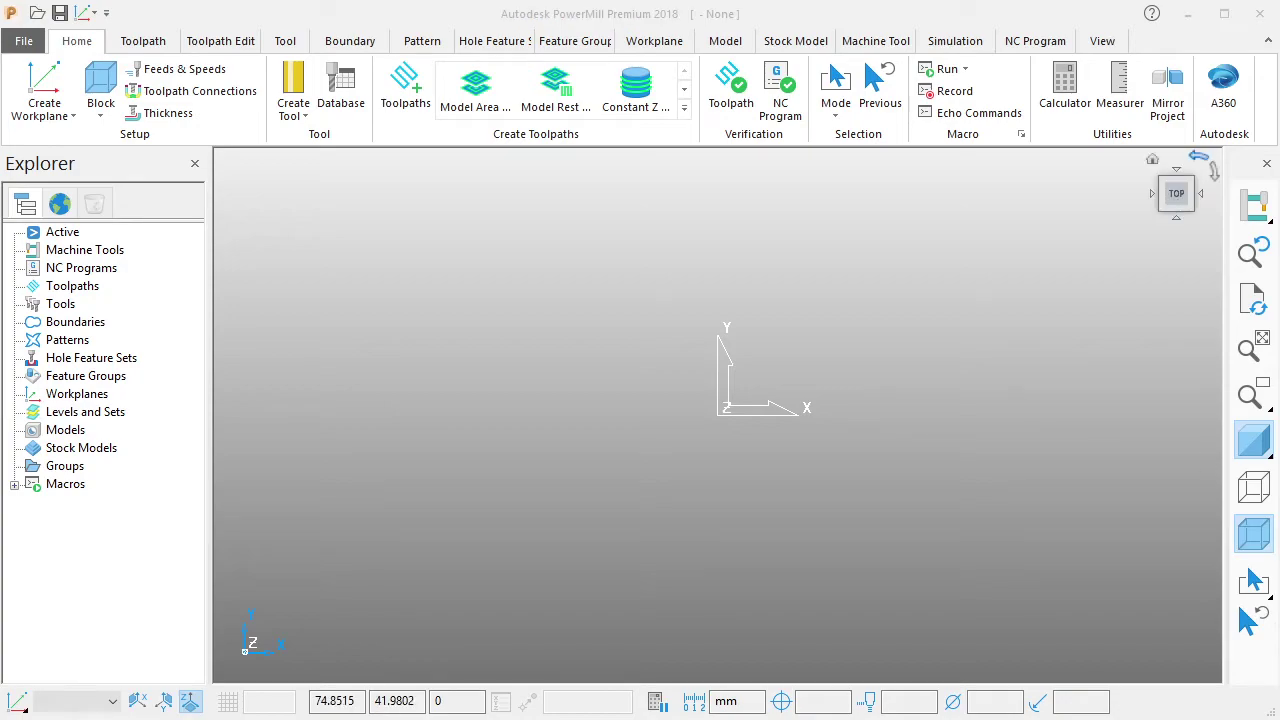
# From 2021 - Drilling 4 > Sample Part, drag the STEP assembly into the PowerMill viewport.
pyautogui.hotkey('alt', 'Tab')
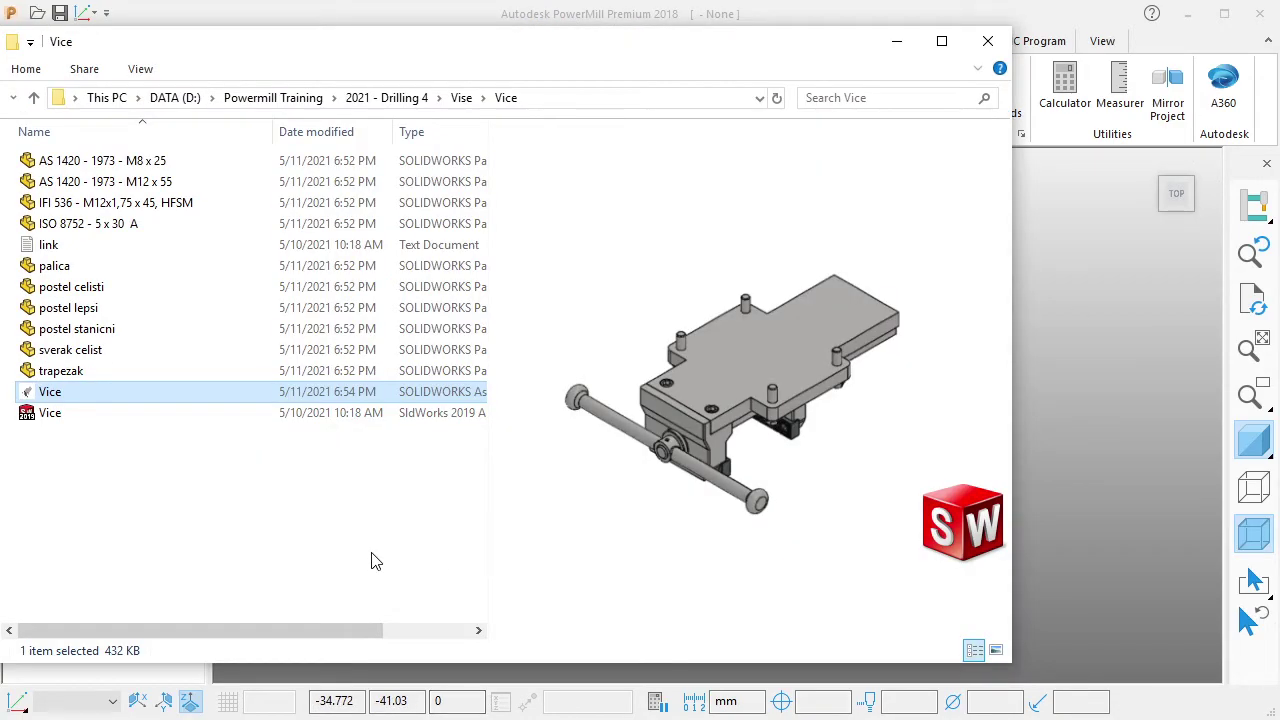
pyautogui.click(415, 98)
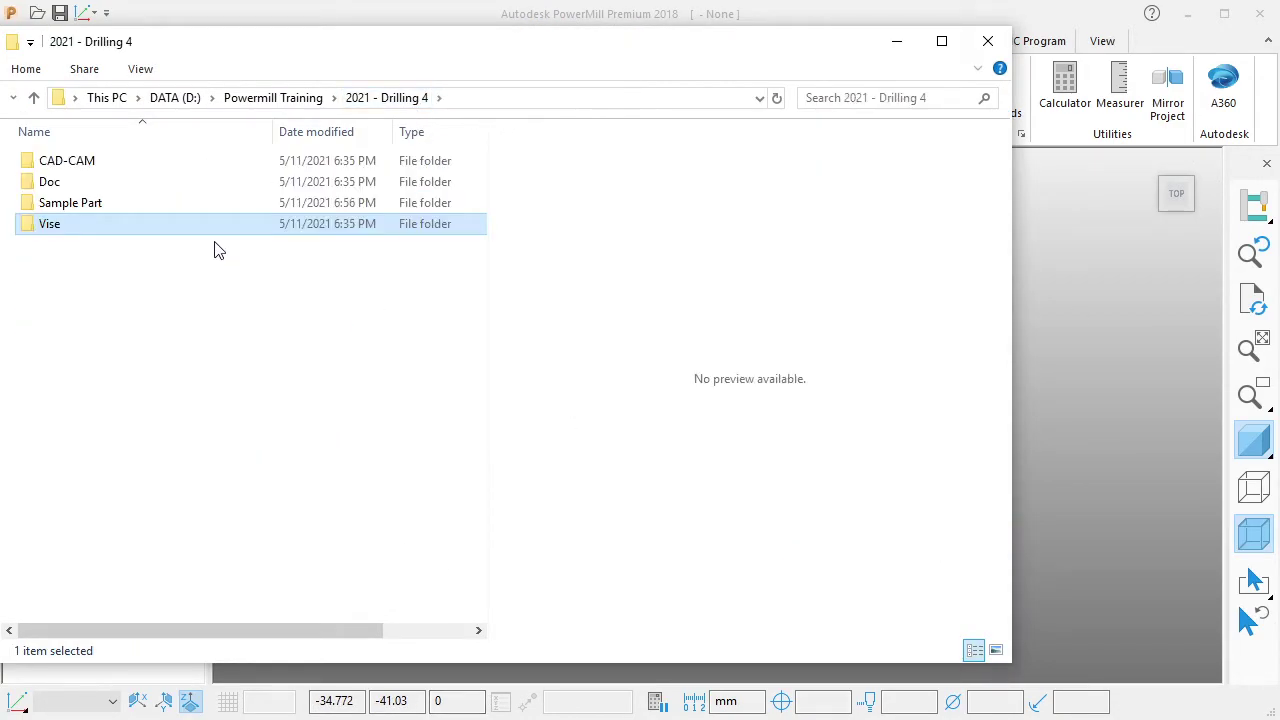
pyautogui.click(122, 189)
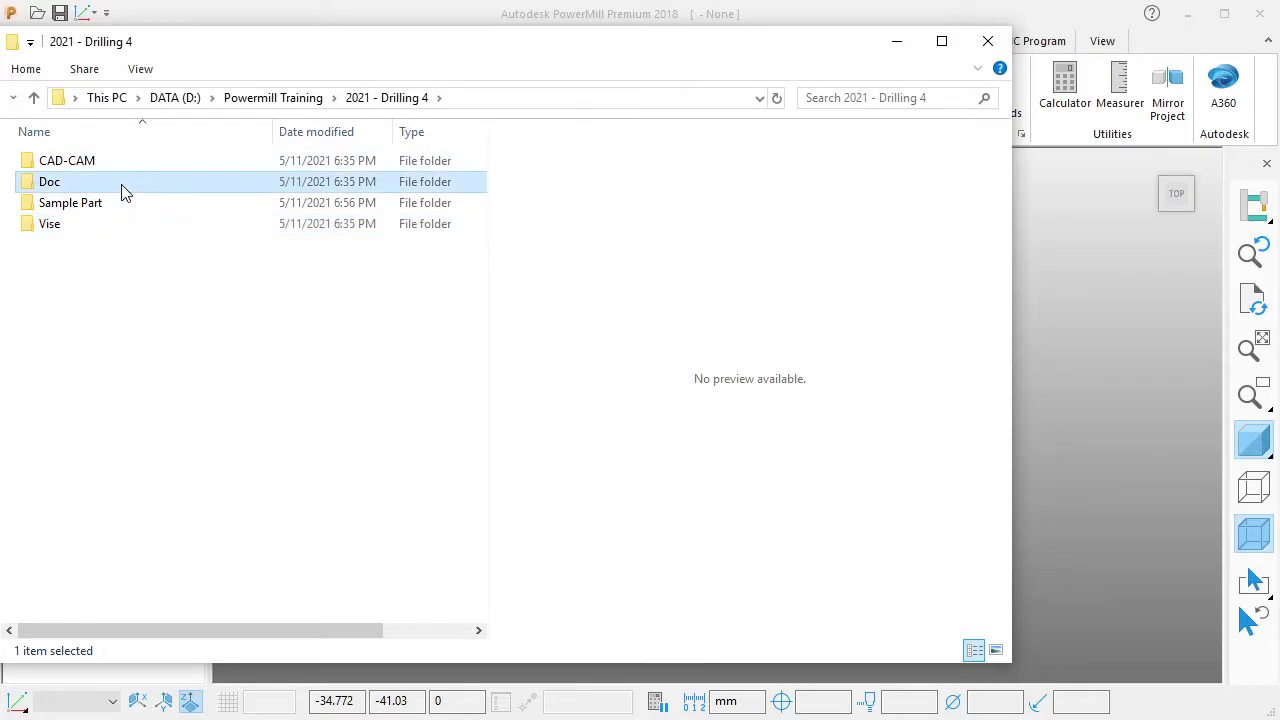
pyautogui.doubleClick(122, 189)
pyautogui.click(387, 98)
pyautogui.click(160, 212)
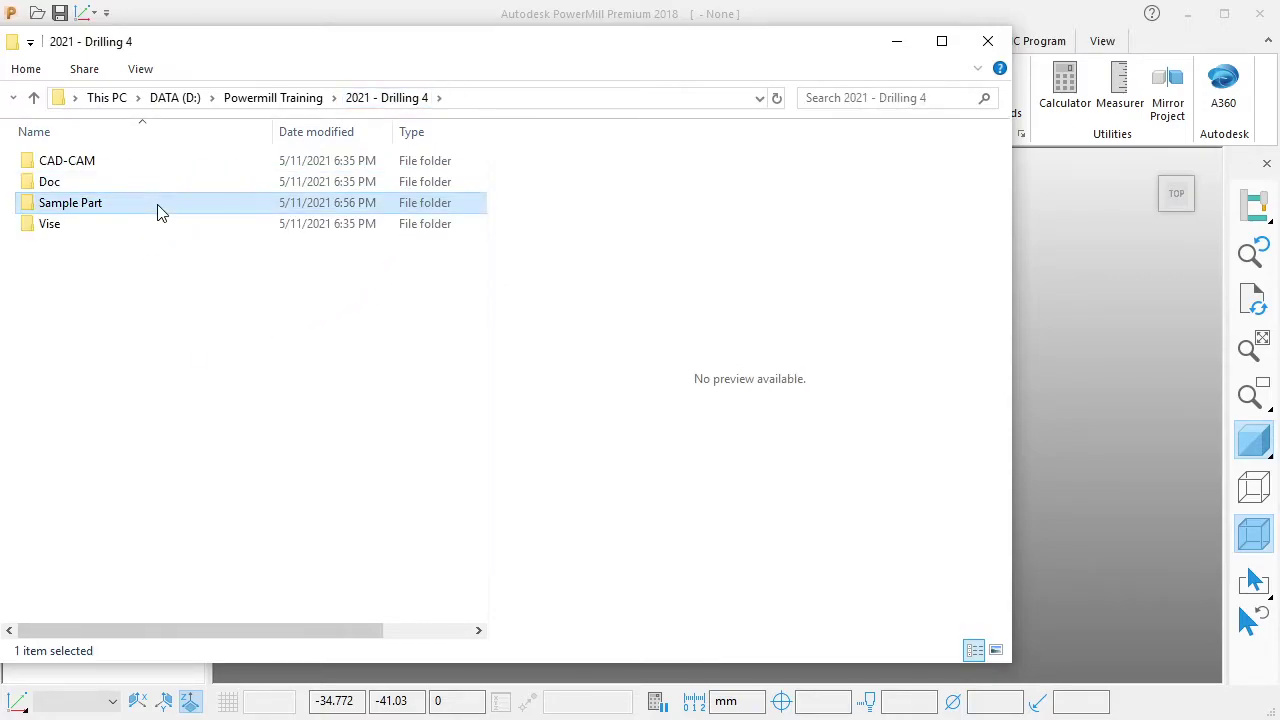
pyautogui.doubleClick(160, 212)
pyautogui.moveTo(200, 182); pyautogui.dragTo(1109, 385)
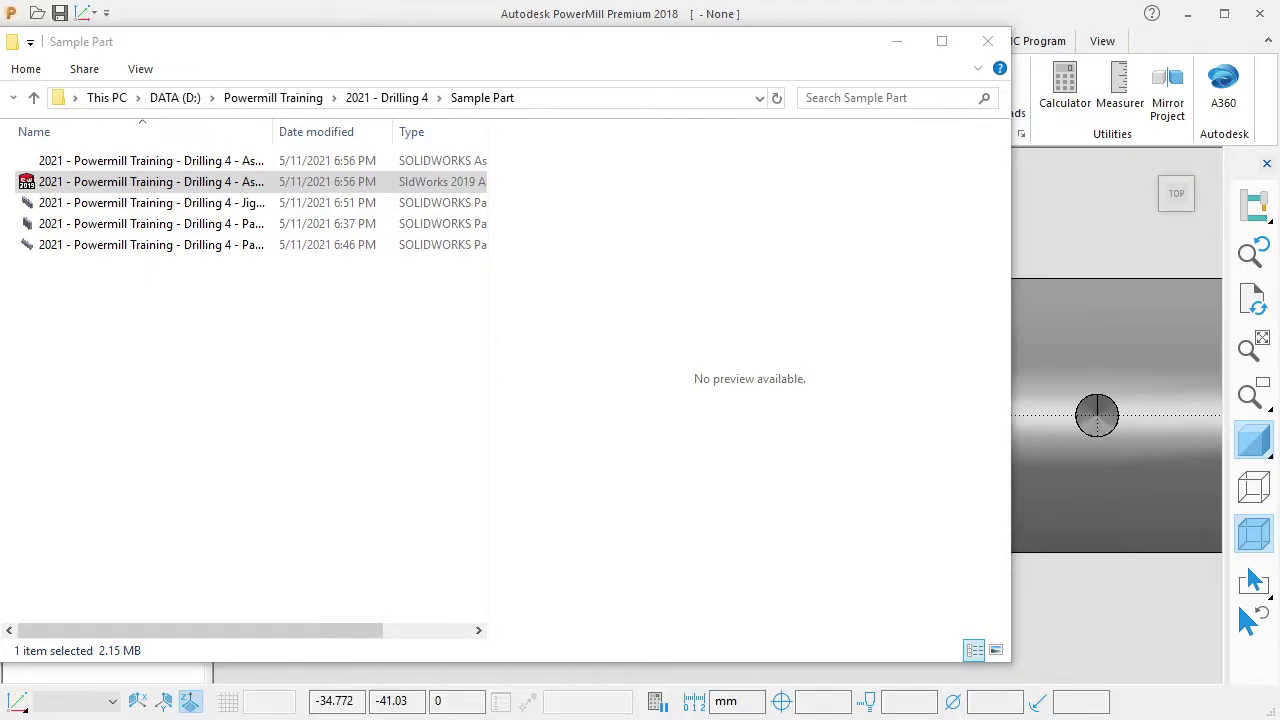
pyautogui.hotkey('alt', 'Tab')
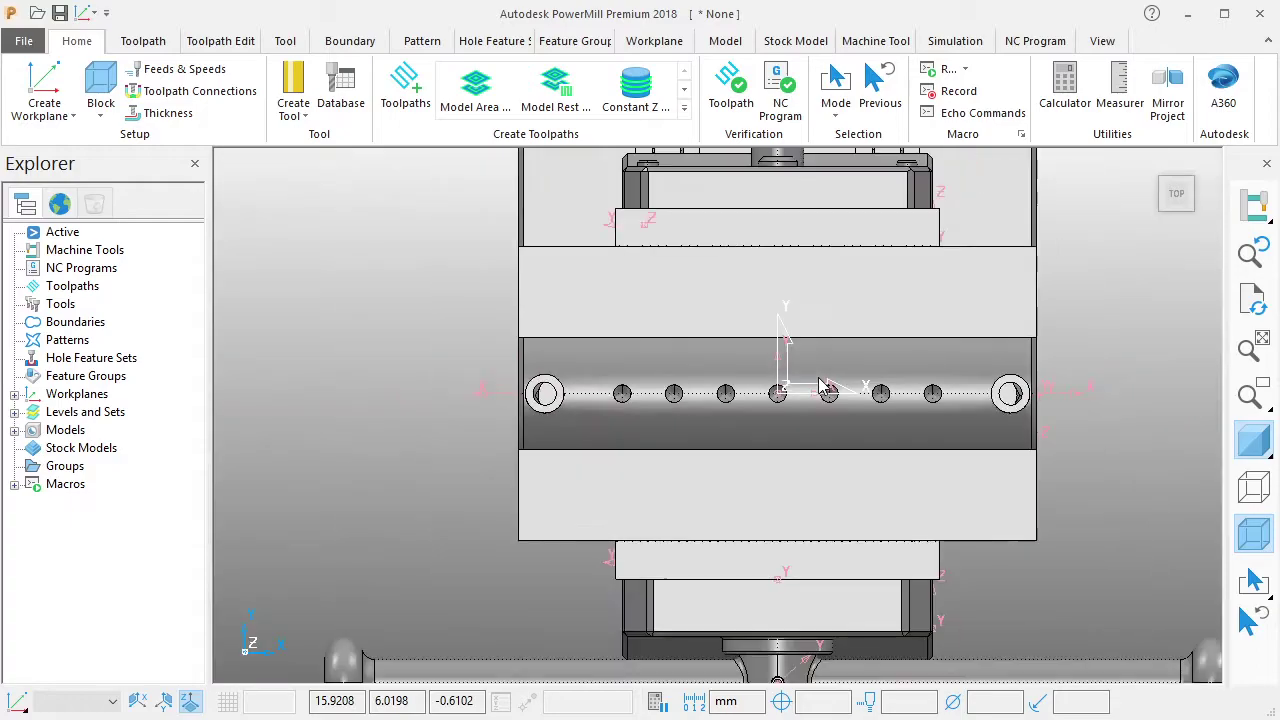
# Delete all the workplanes imported with the vise model.
pyautogui.scroll(-3, 818, 378)
pyautogui.moveTo(815, 378); pyautogui.dragTo(882, 262, button='middle')
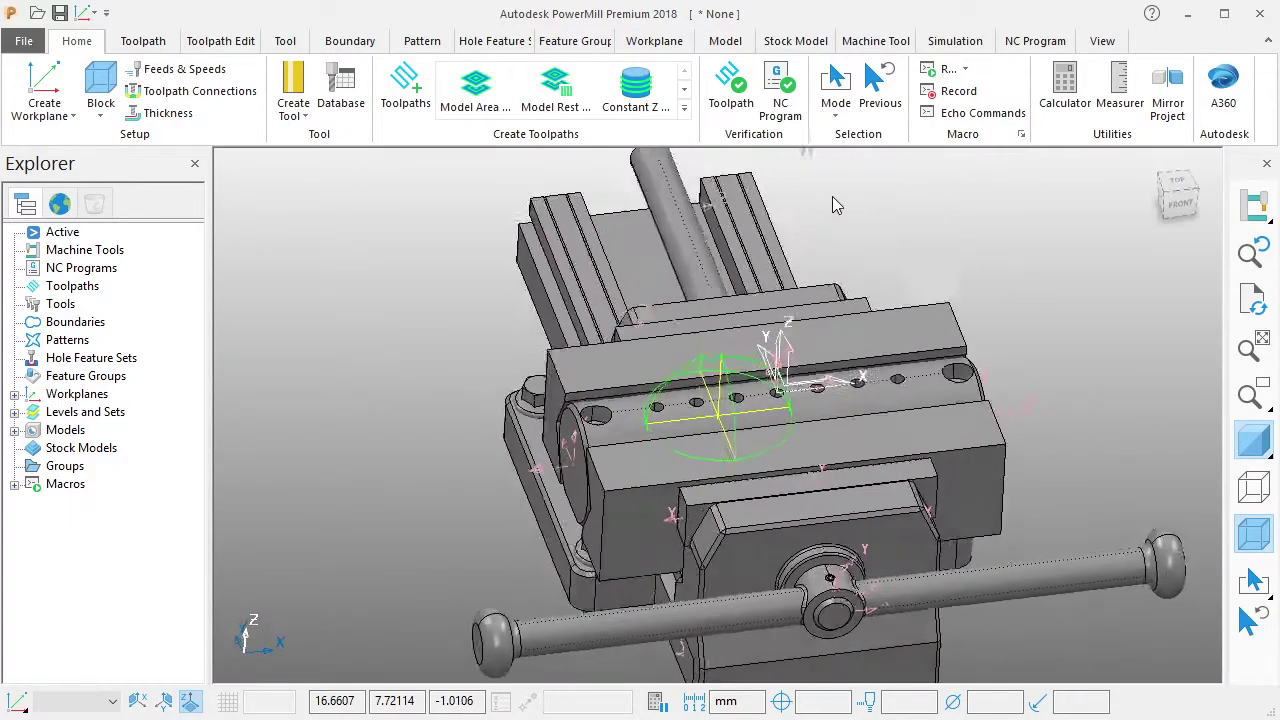
pyautogui.click(15, 396)
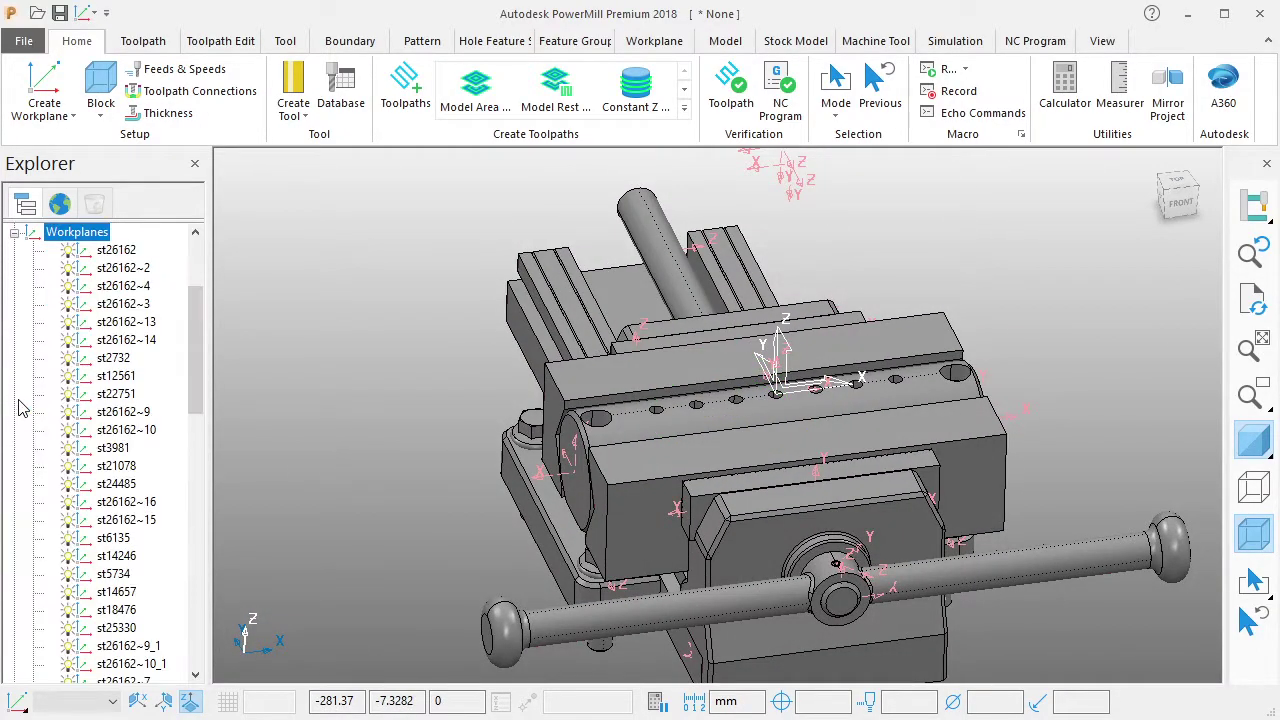
pyautogui.scroll(-2, 112, 356)
pyautogui.scroll(-6, 115, 370)
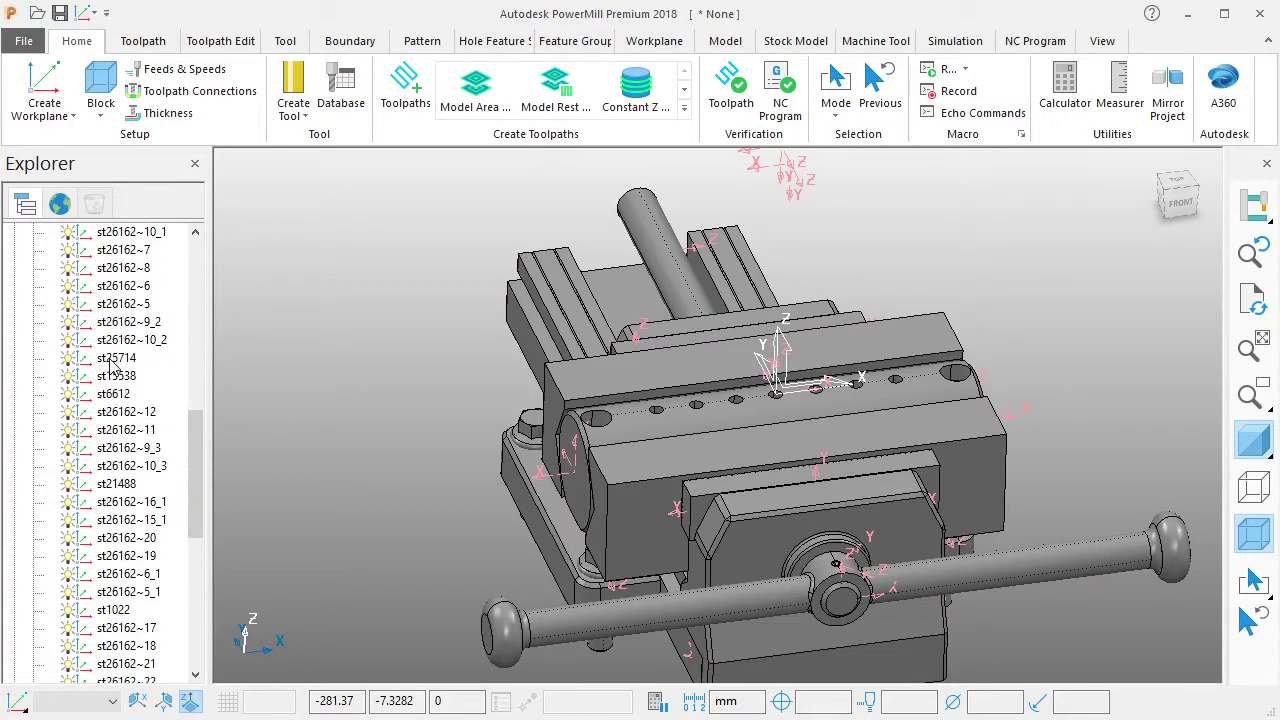
pyautogui.scroll(-5, 118, 386)
pyautogui.scroll(-3, 130, 450)
pyautogui.keyDown('shift'); pyautogui.click(125, 580); pyautogui.keyUp('shift')
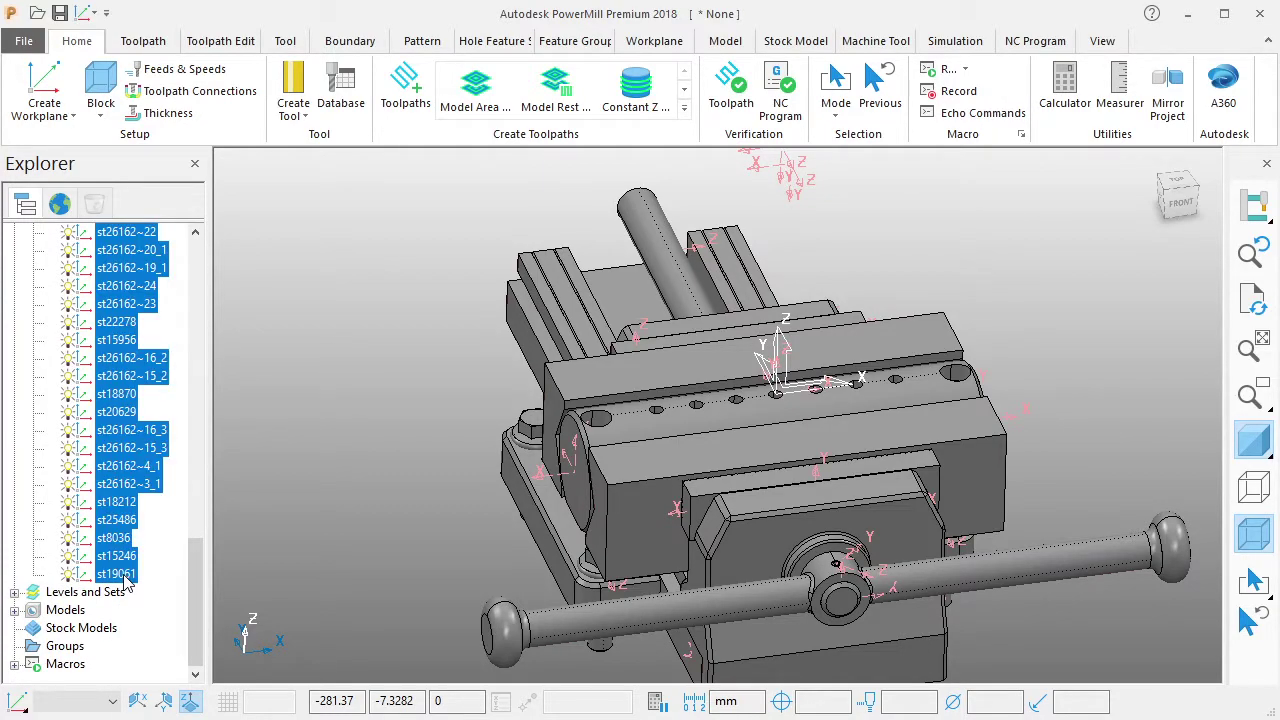
pyautogui.rightClick(124, 584)
pyautogui.click(172, 578)
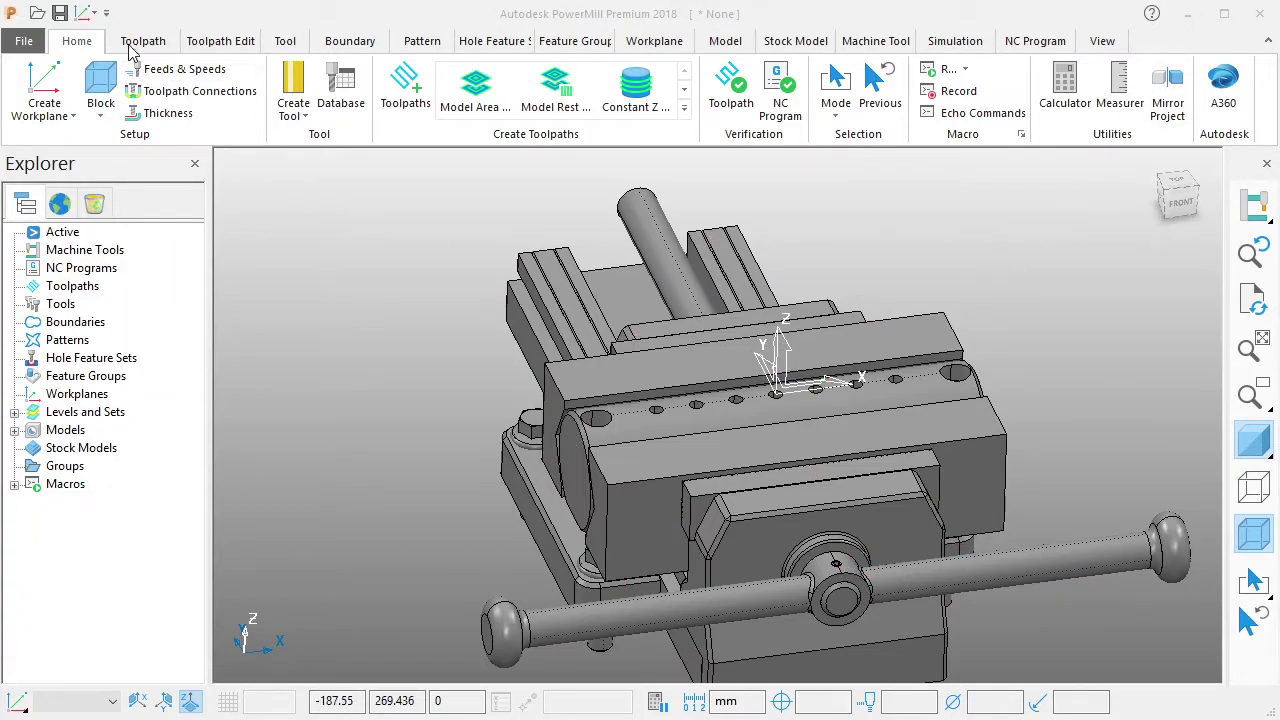
# Save the project as '2021 - Powermill Training - Drilling 4' in the CAD-CAM folder.
pyautogui.click(60, 14)
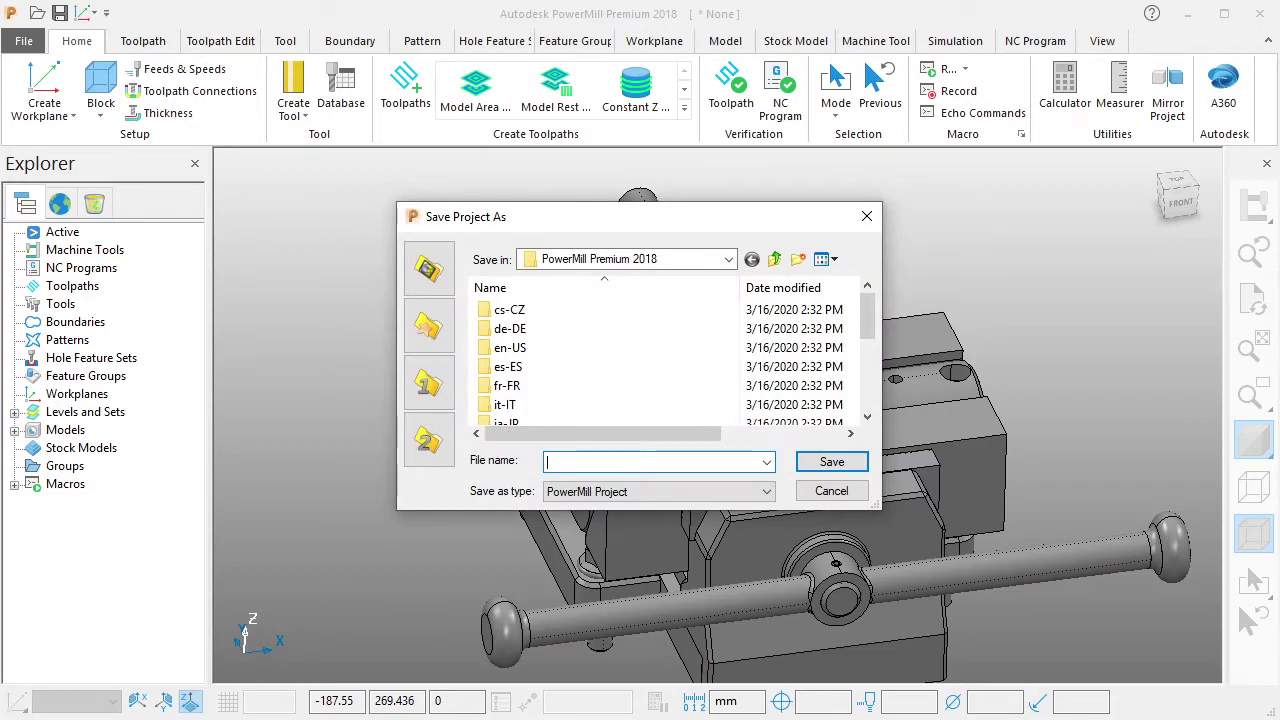
pyautogui.click(585, 312)
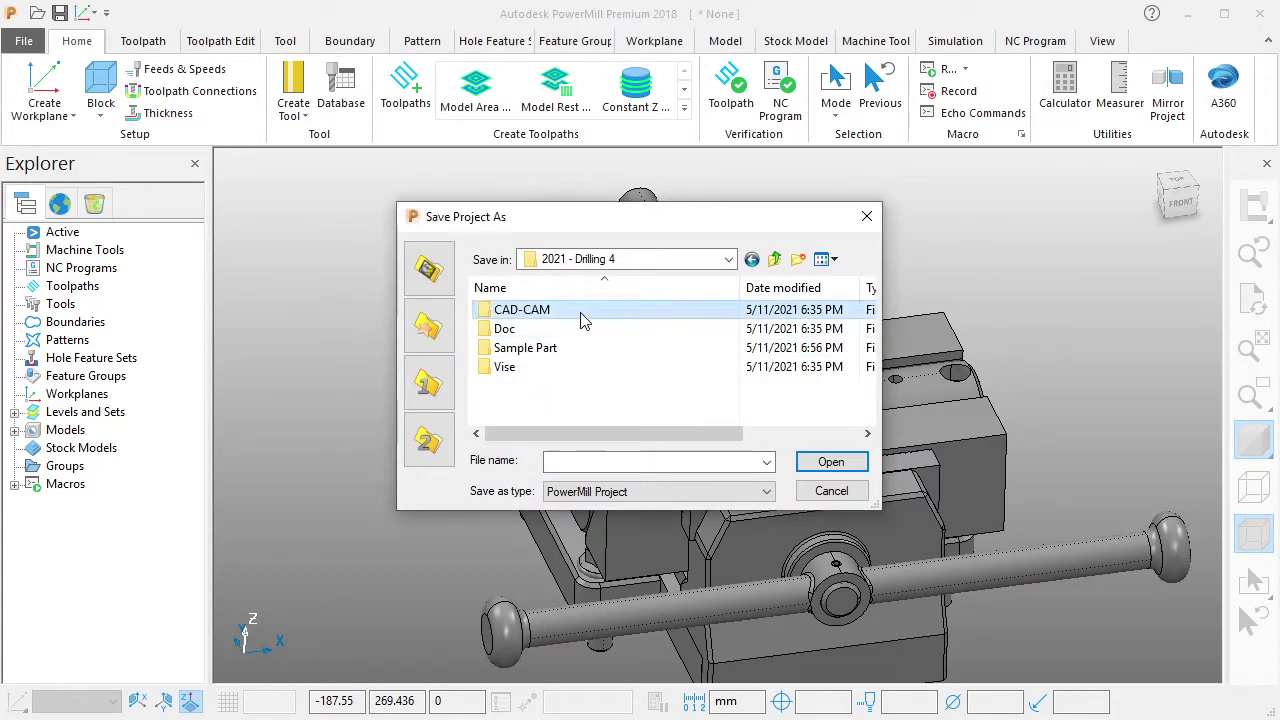
pyautogui.doubleClick(585, 312)
pyautogui.click(630, 462)
pyautogui.write('2021 - Powermill Training - Drilling 4')
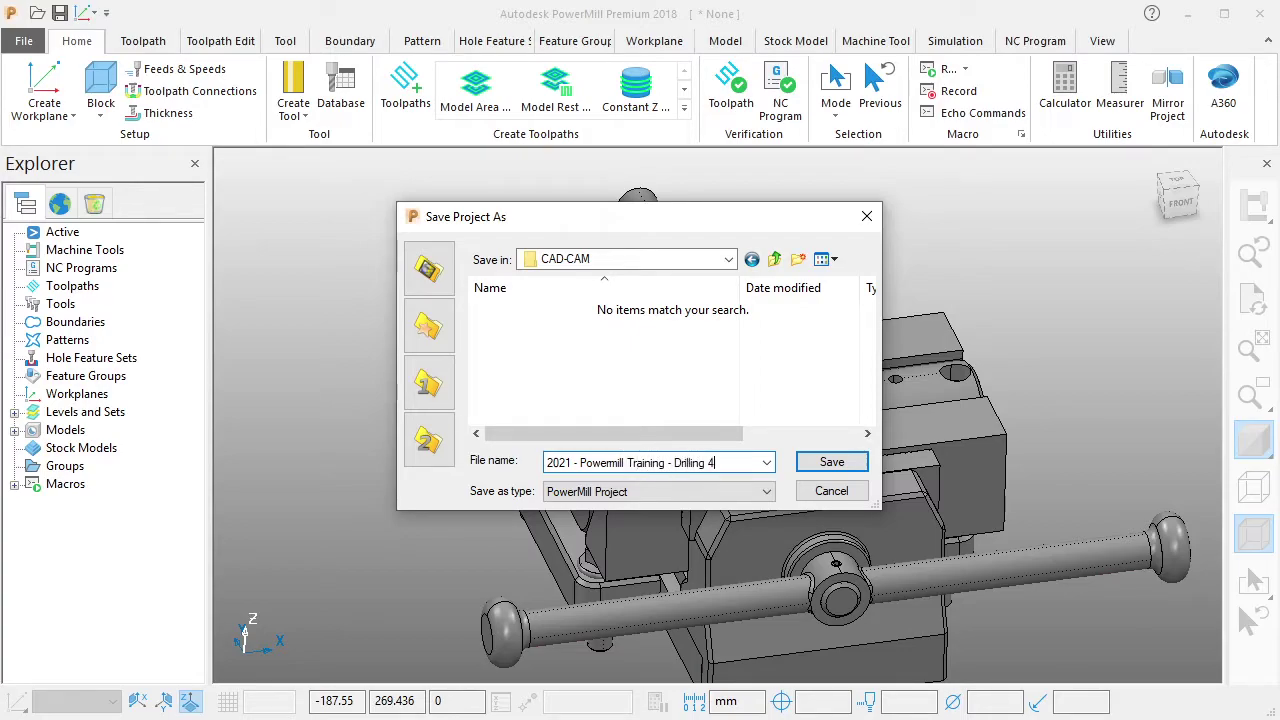
pyautogui.click(826, 461)
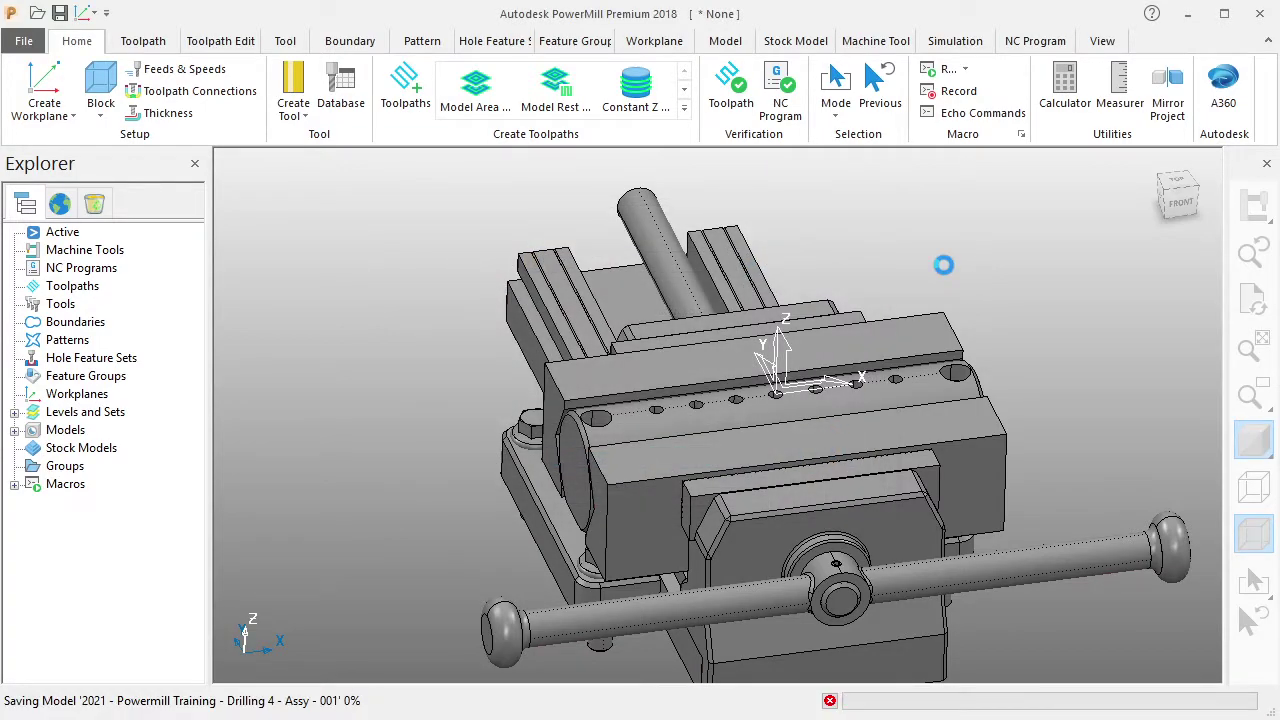
pyautogui.moveTo(939, 265)
pyautogui.mouseDown(button='middle')
pyautogui.moveTo(910, 248)
pyautogui.moveTo(968, 255)
pyautogui.moveTo(615, 512)
pyautogui.moveTo(822, 338)
pyautogui.mouseUp(button='middle')
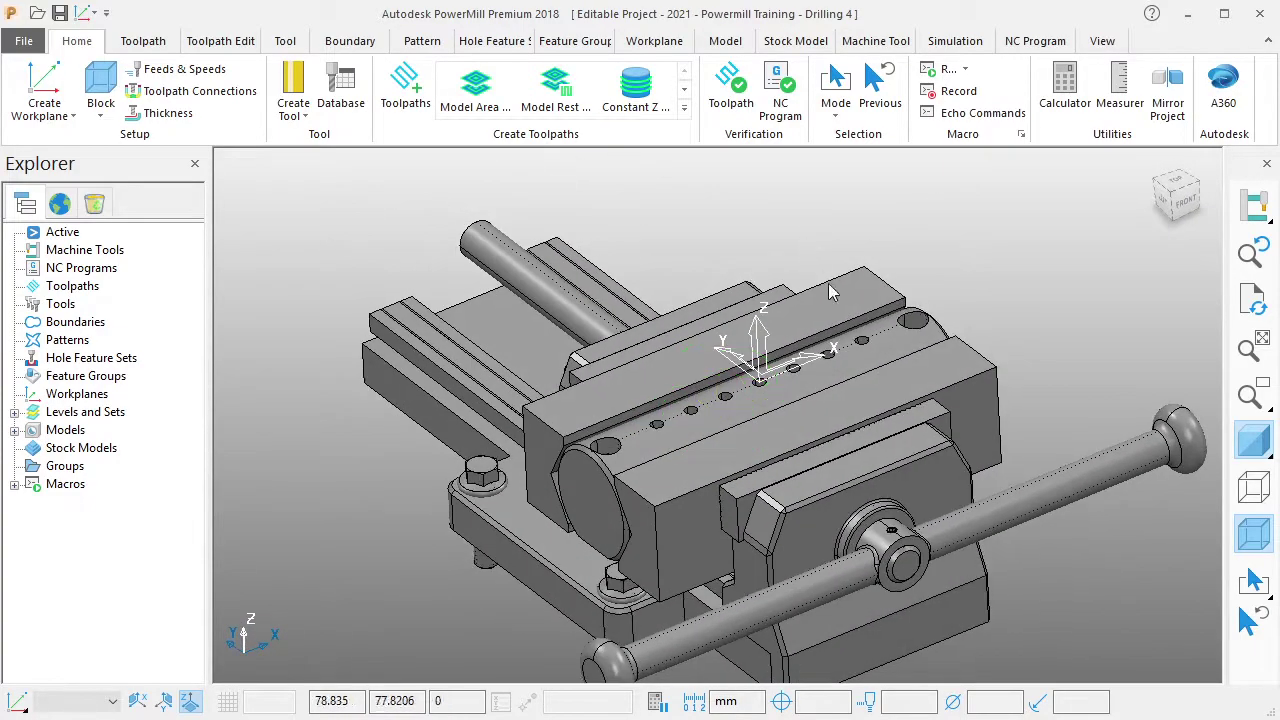
pyautogui.scroll(3, 825, 342)
pyautogui.scroll(2, 849, 302)
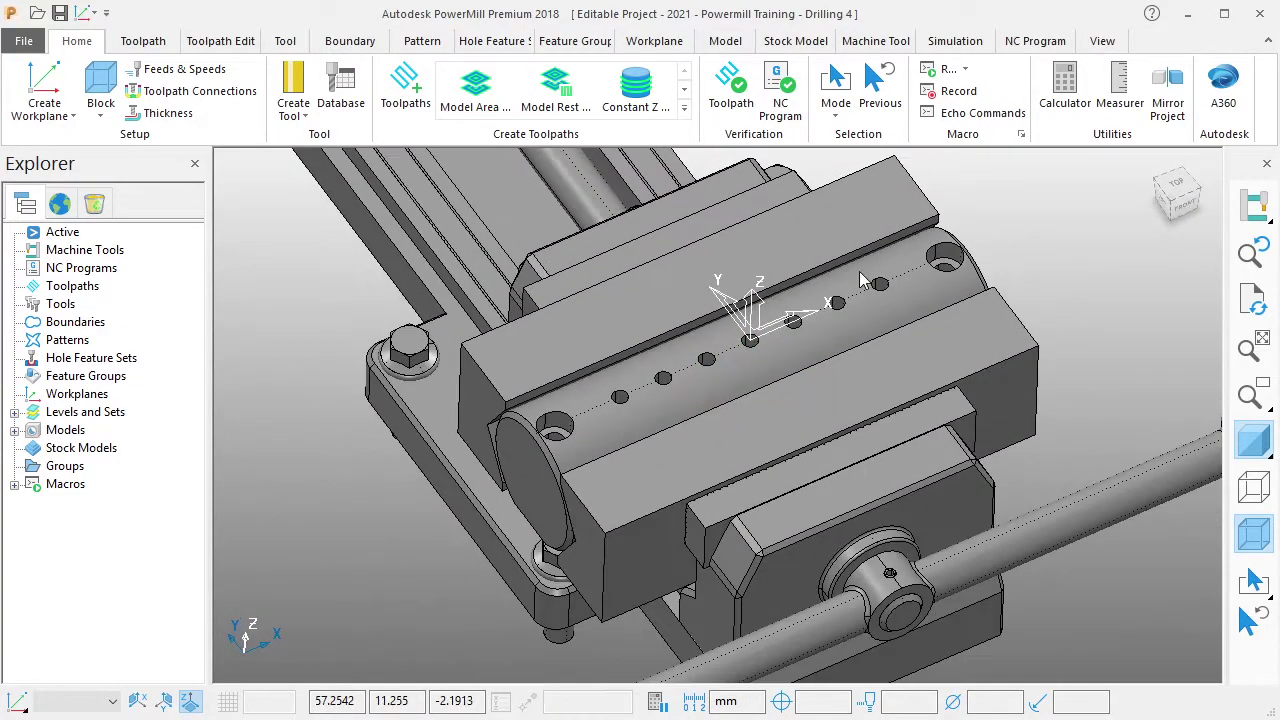
# Measure a jig hole in SOLIDWORKS to confirm its 6.8 mm diameter, then return to PowerMill.
pyautogui.scroll(2, 695, 417)
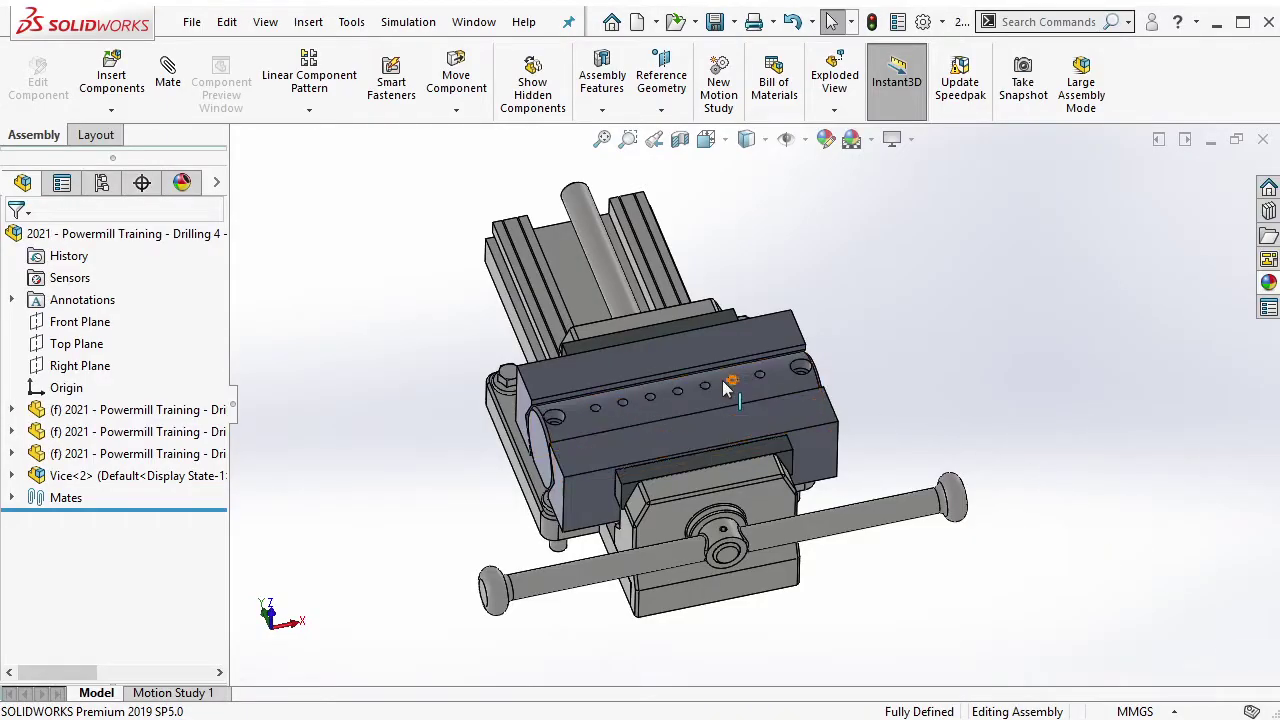
pyautogui.scroll(-3, 722, 383)
pyautogui.scroll(-3, 719, 379)
pyautogui.click(876, 373)
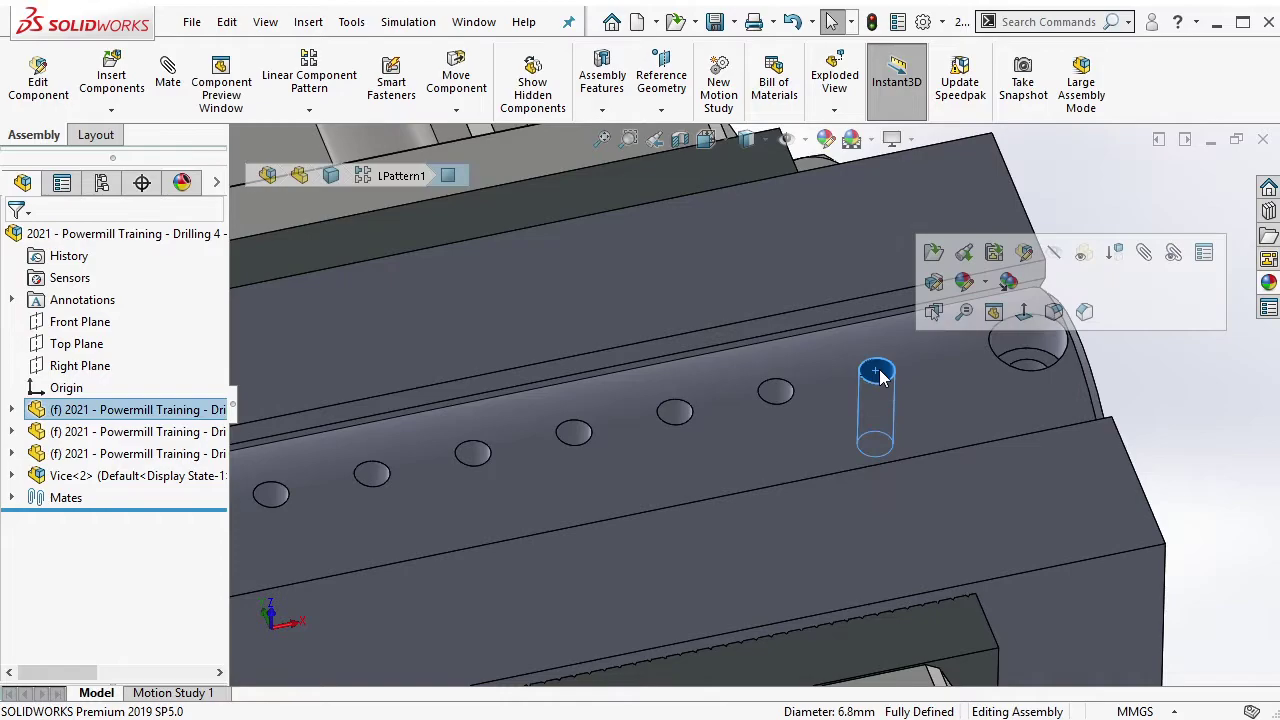
pyautogui.press('m')
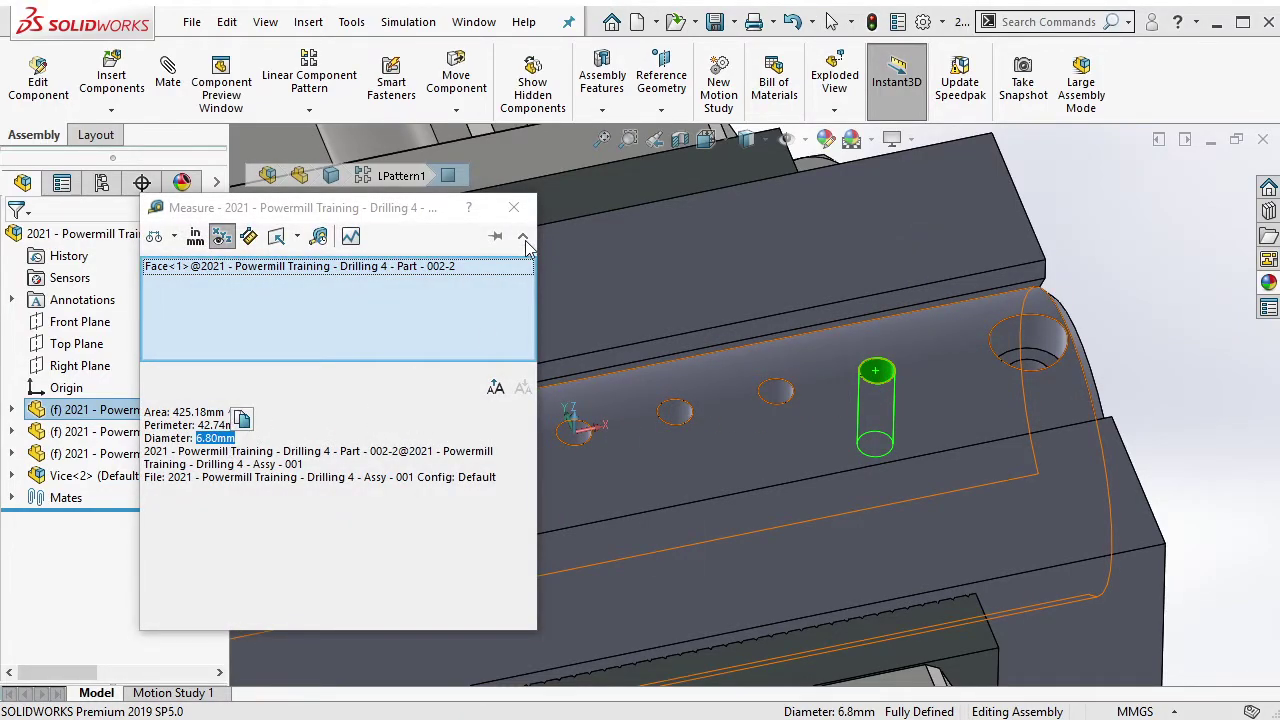
pyautogui.click(513, 207)
pyautogui.scroll(5, 680, 340)
pyautogui.scroll(-2, 704, 413)
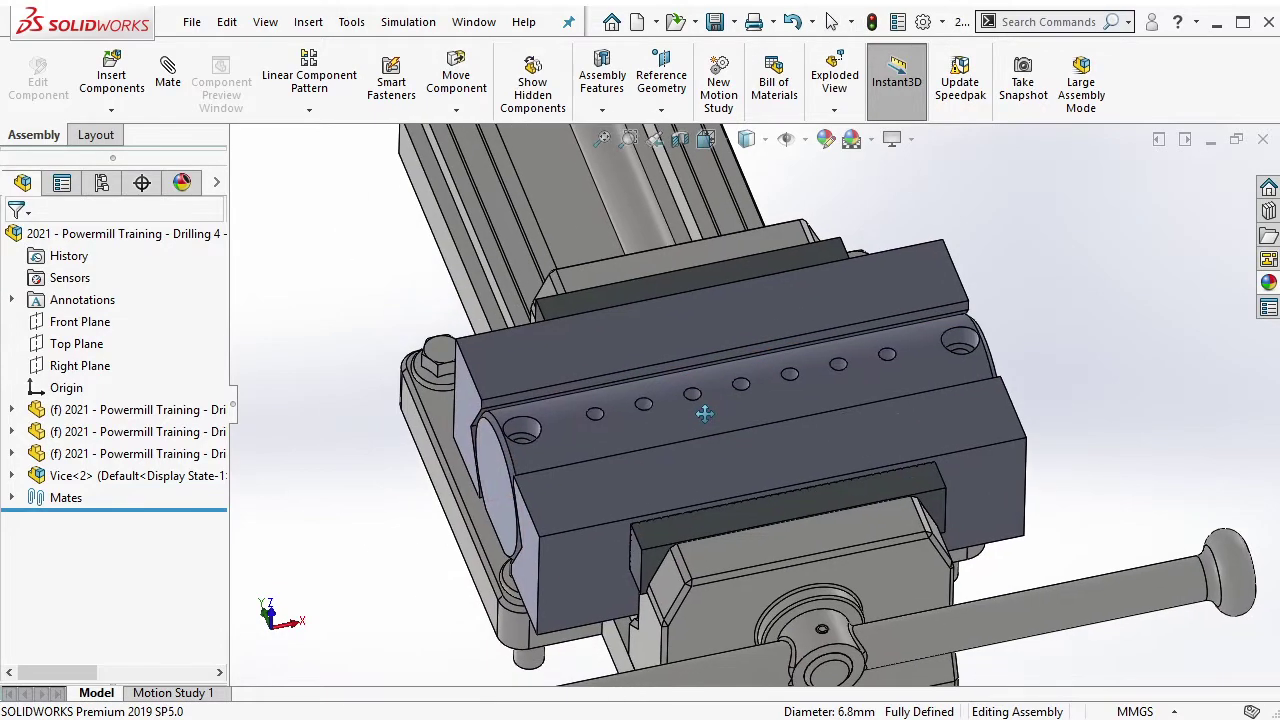
pyautogui.hotkey('alt', 'Tab')
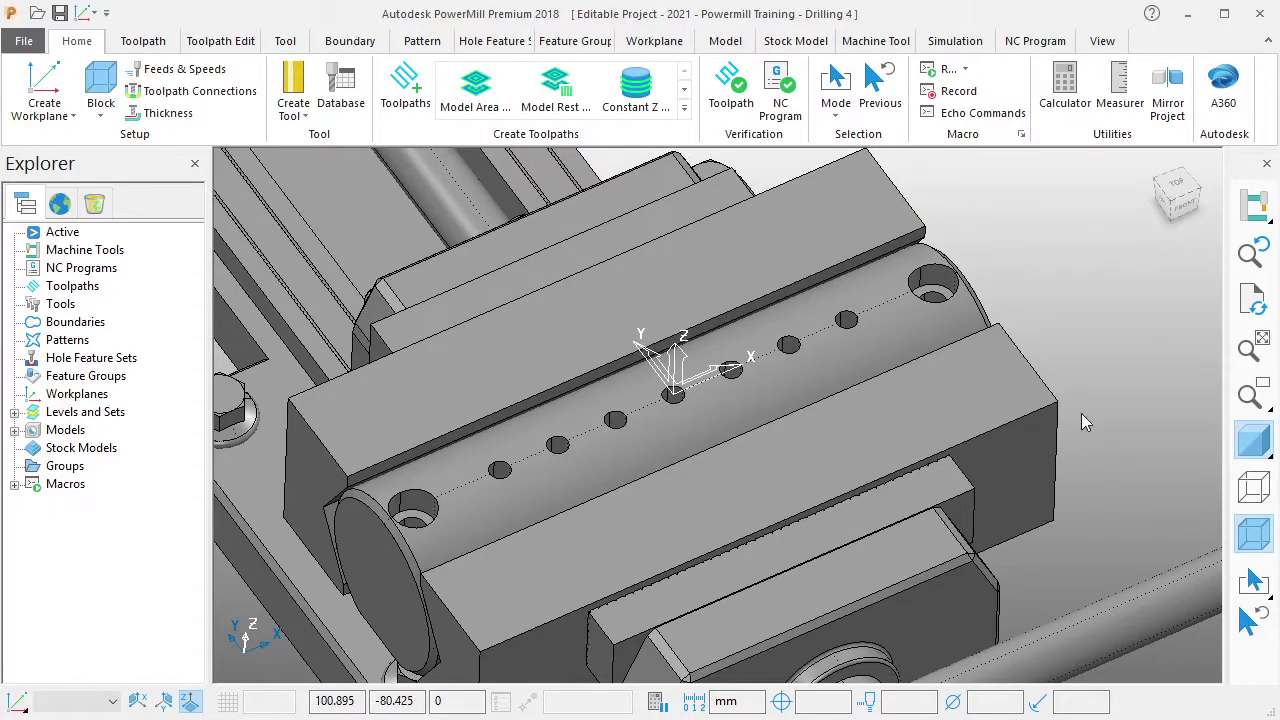
# Create a new drill tool with a 3 mm diameter and 20 mm full length.
pyautogui.moveTo(1017, 324); pyautogui.dragTo(500, 485, button='middle')
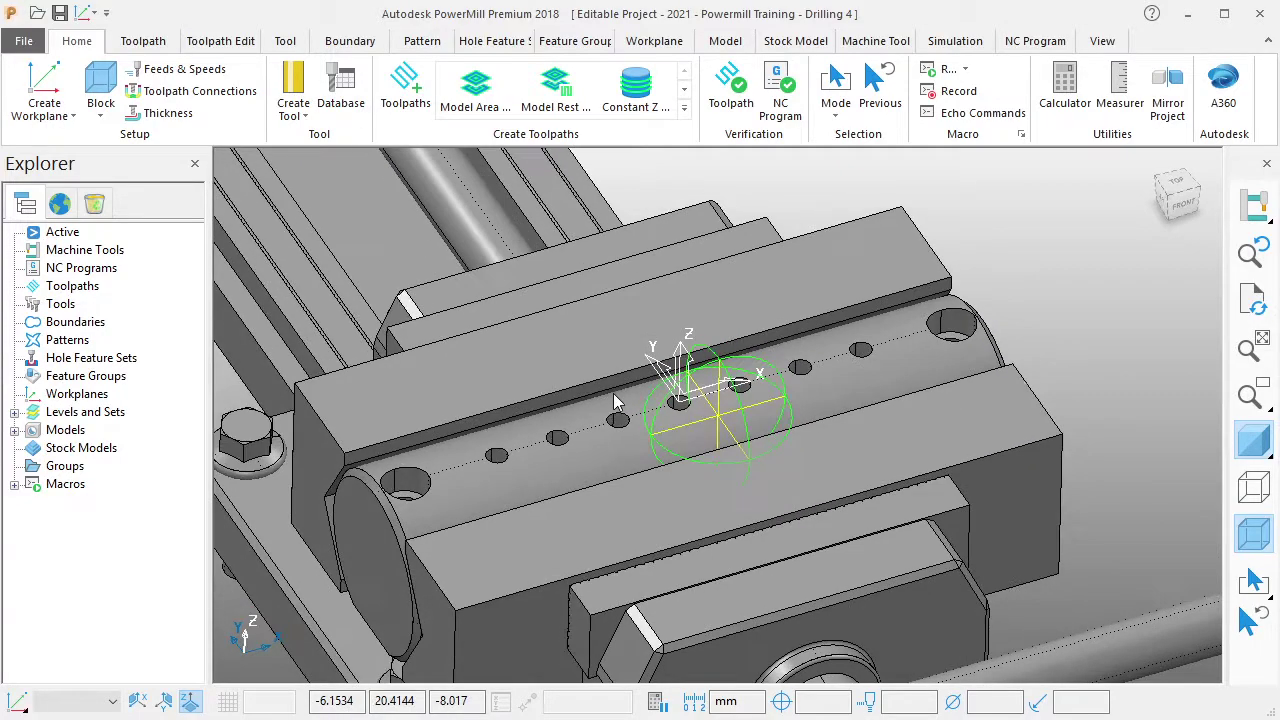
pyautogui.click(303, 112)
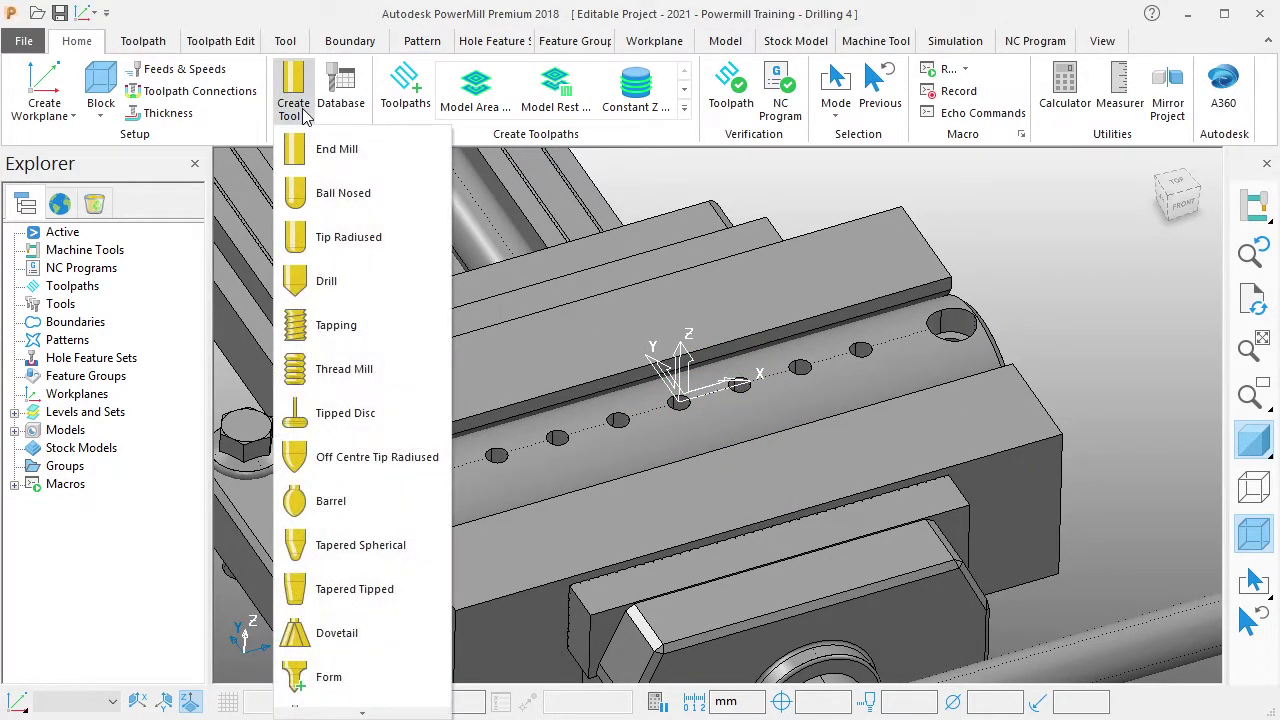
pyautogui.click(330, 281)
pyautogui.write('CENTERDRILL 3 MM')
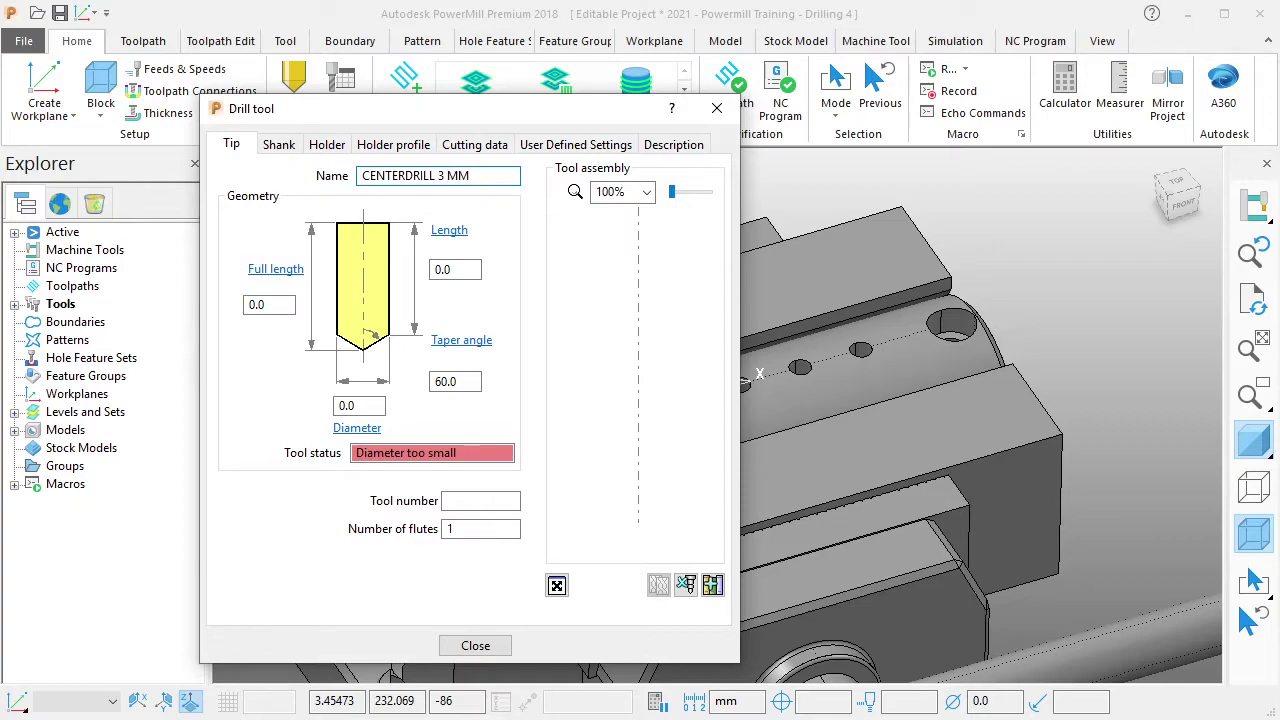
pyautogui.click(364, 405)
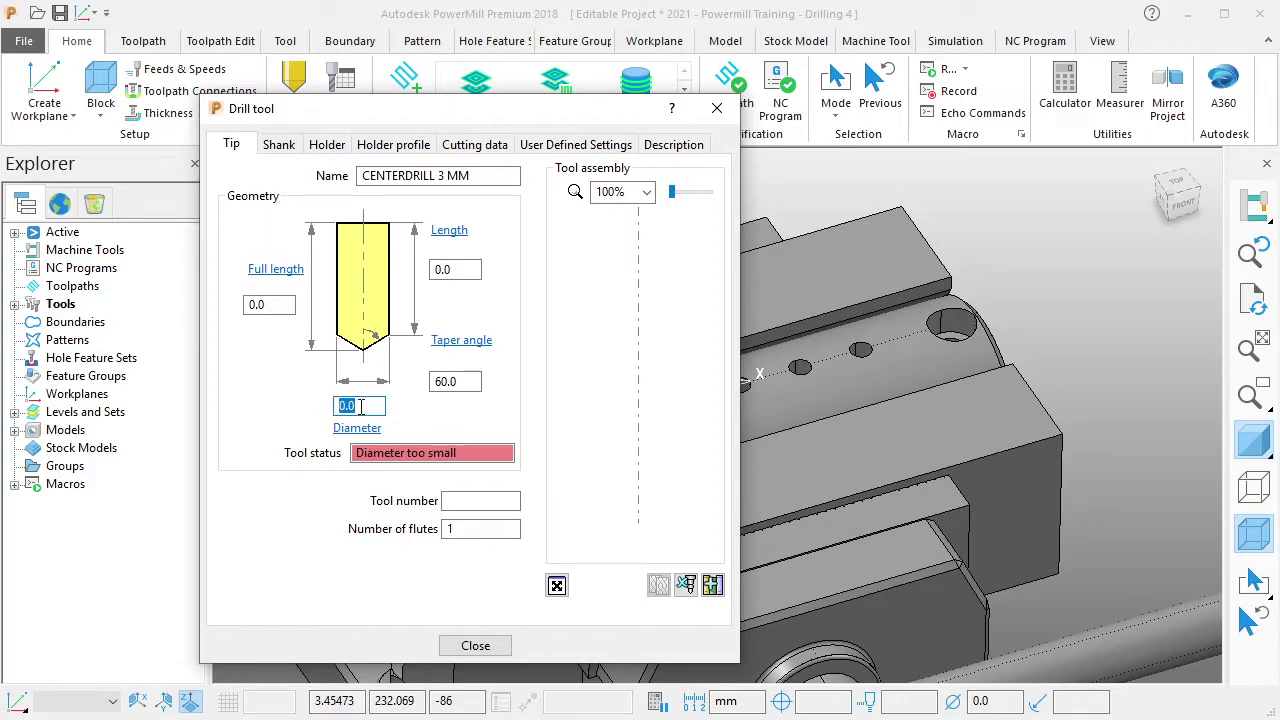
pyautogui.write('3')
pyautogui.click(268, 303)
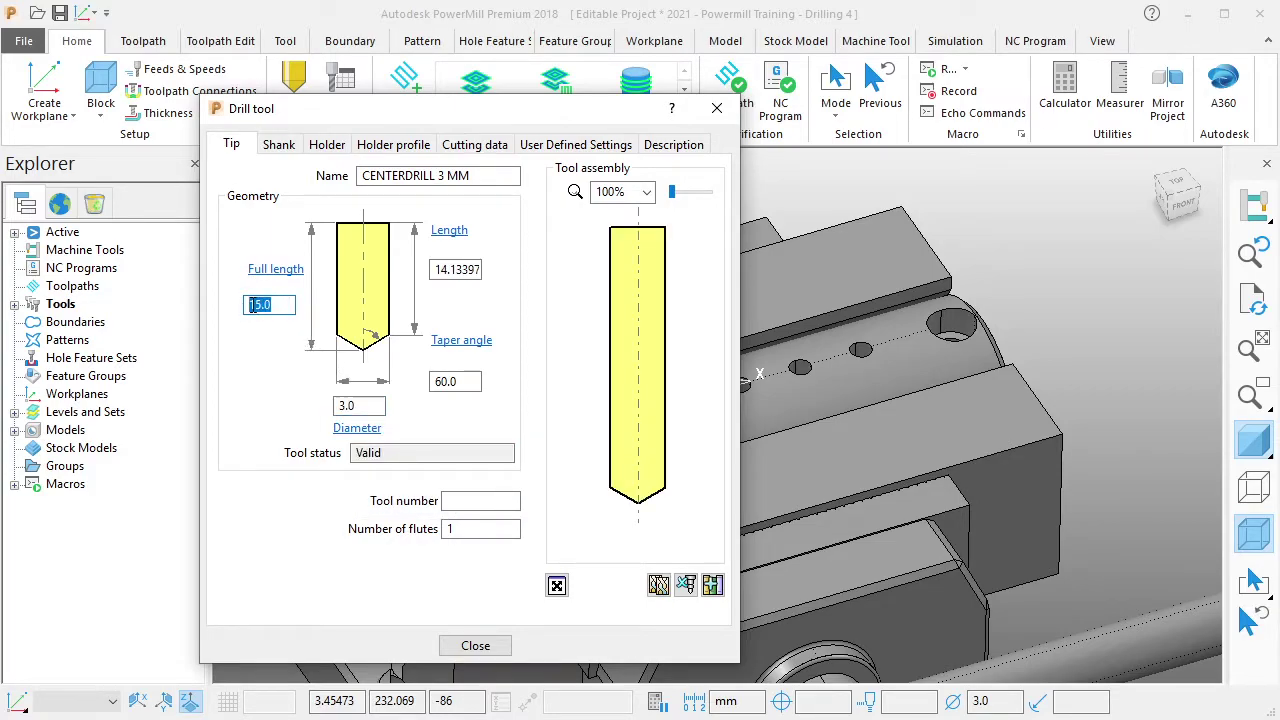
pyautogui.write('3')
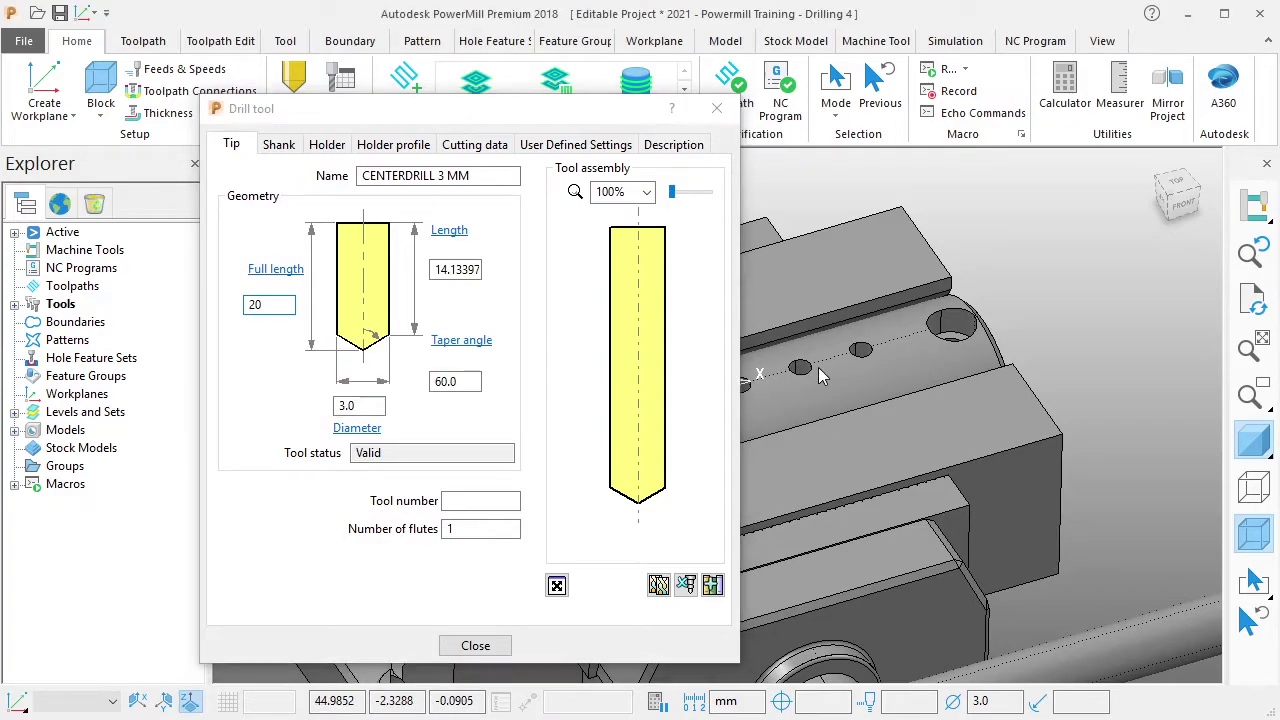
pyautogui.keyDown('shift'); pyautogui.moveTo(818, 367); pyautogui.dragTo(1075, 337, button='middle'); pyautogui.keyUp('shift')
pyautogui.click(466, 501)
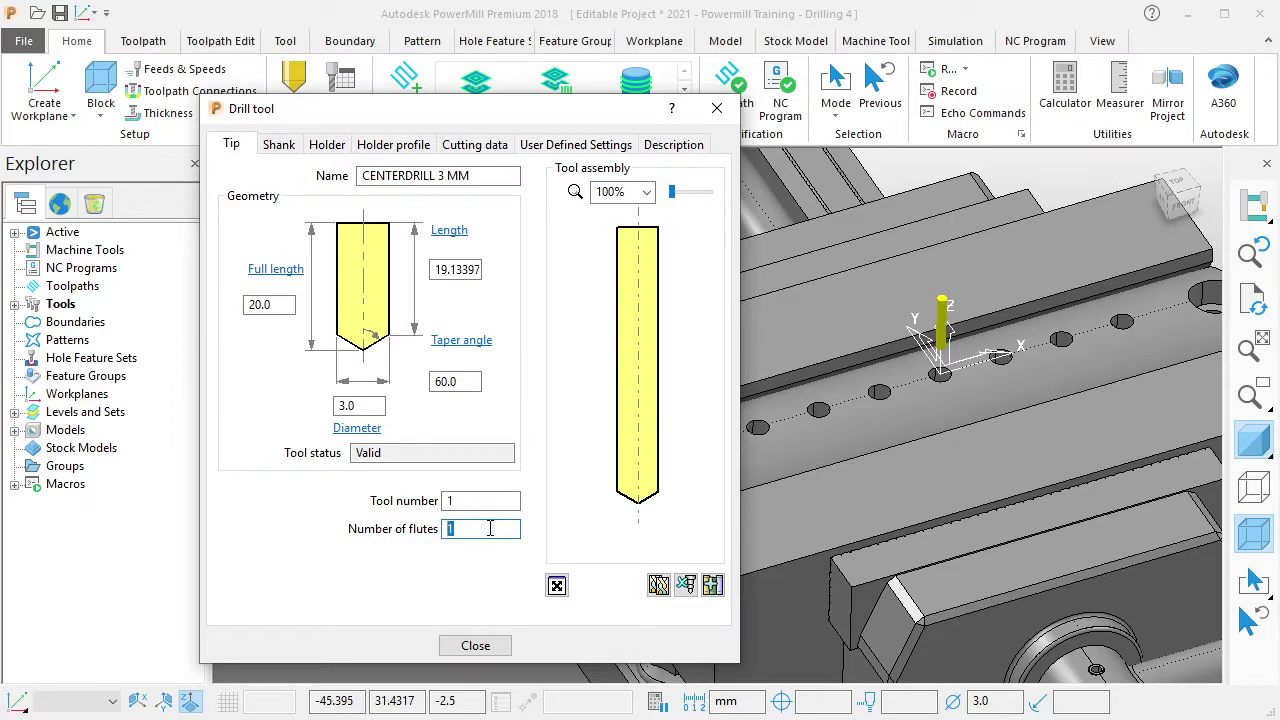
# Add a tapered shank going from 20 mm to 40 mm diameter, 40 mm long.
pyautogui.click(282, 150)
pyautogui.click(367, 235)
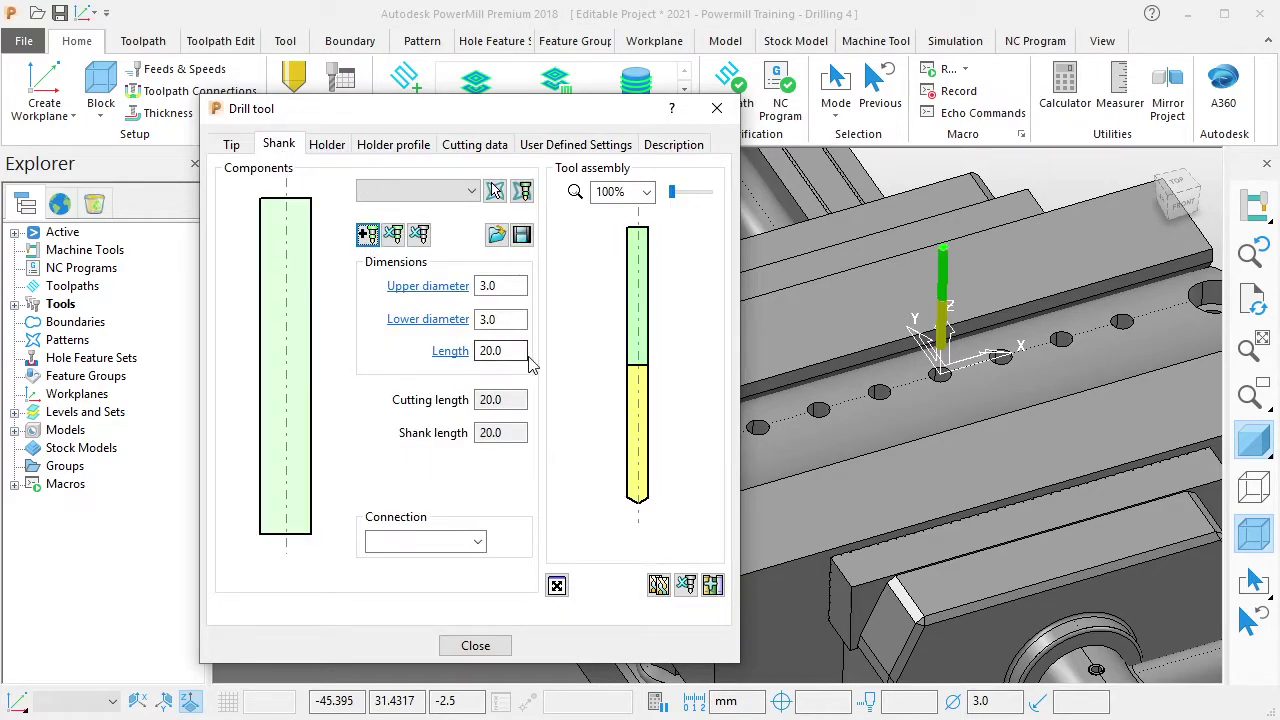
pyautogui.click(448, 319)
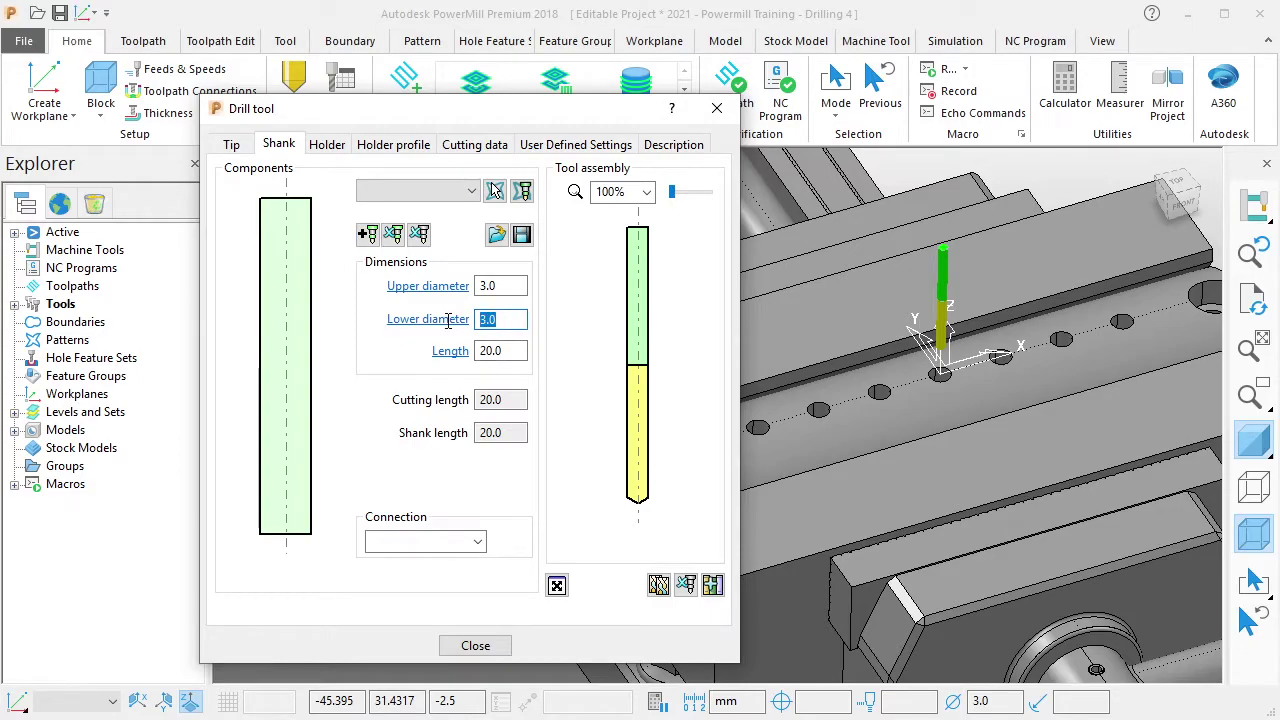
pyautogui.write('20')
pyautogui.press('Return')
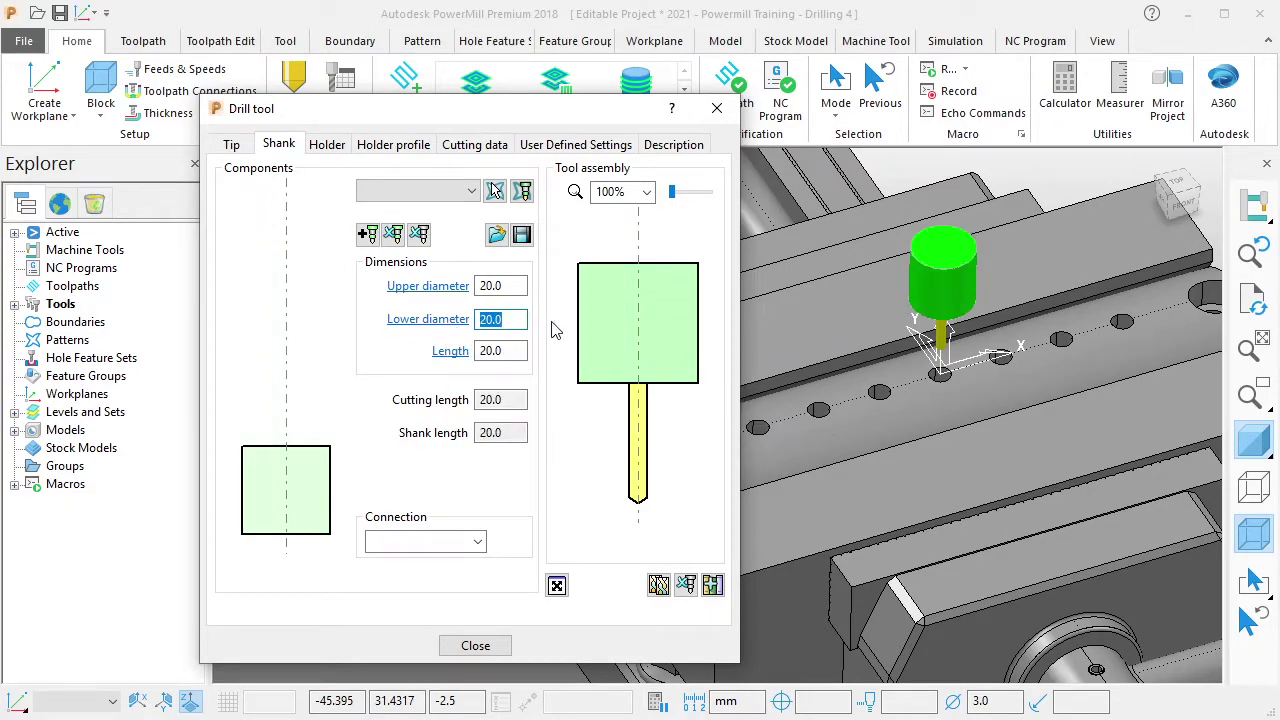
pyautogui.click(437, 287)
pyautogui.write('40')
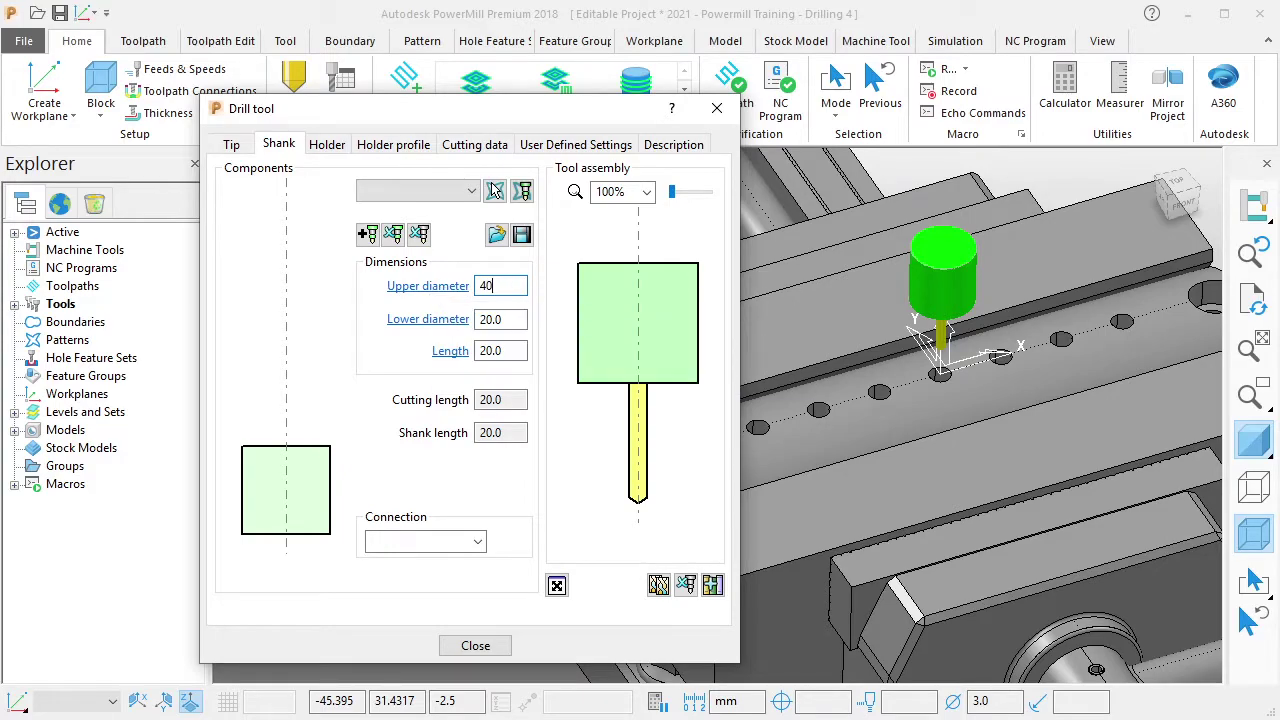
pyautogui.press('Return')
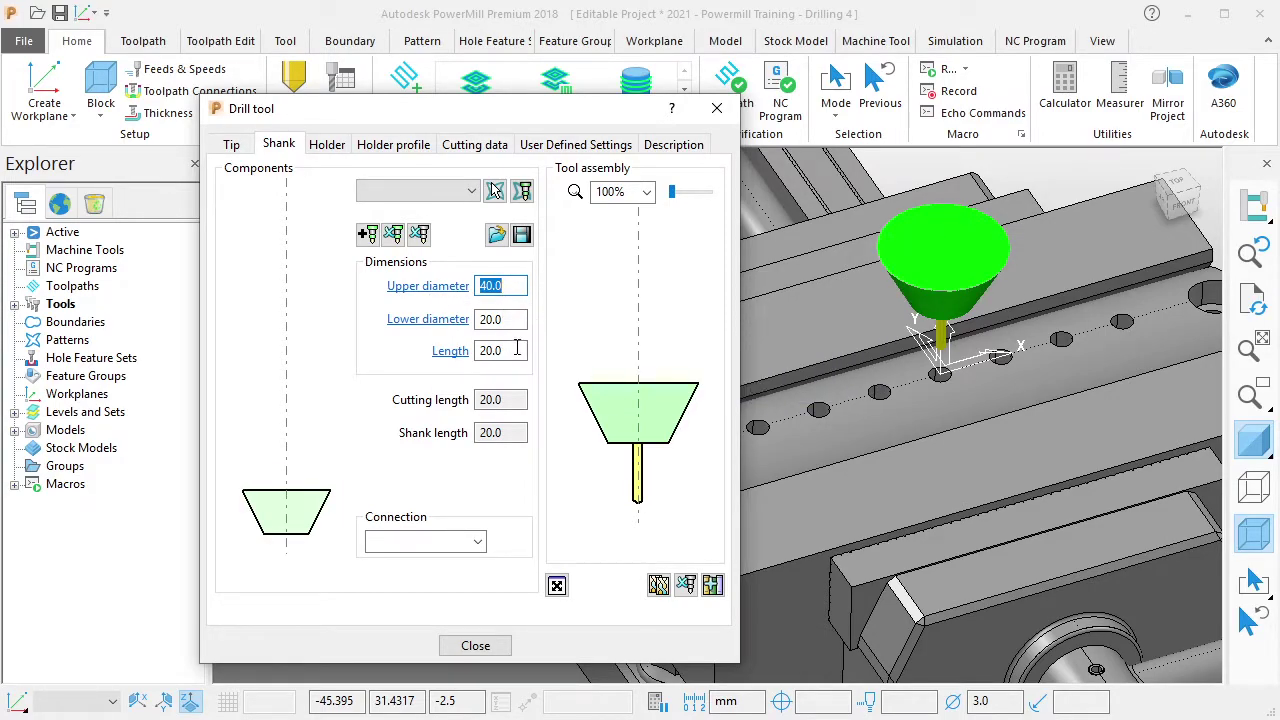
pyautogui.click(452, 351)
pyautogui.write('0')
pyautogui.press('Return')
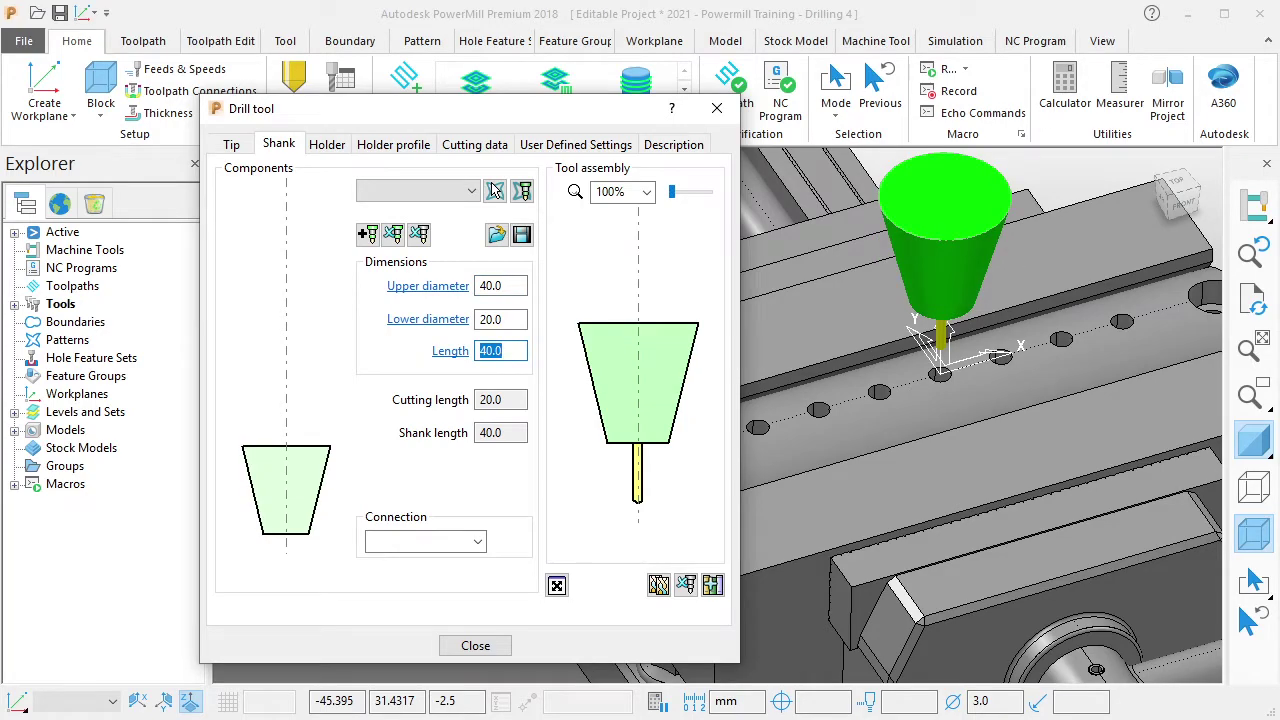
# Add a holder with a 60 mm diameter and 60 mm overhang.
pyautogui.click(327, 144)
pyautogui.click(367, 272)
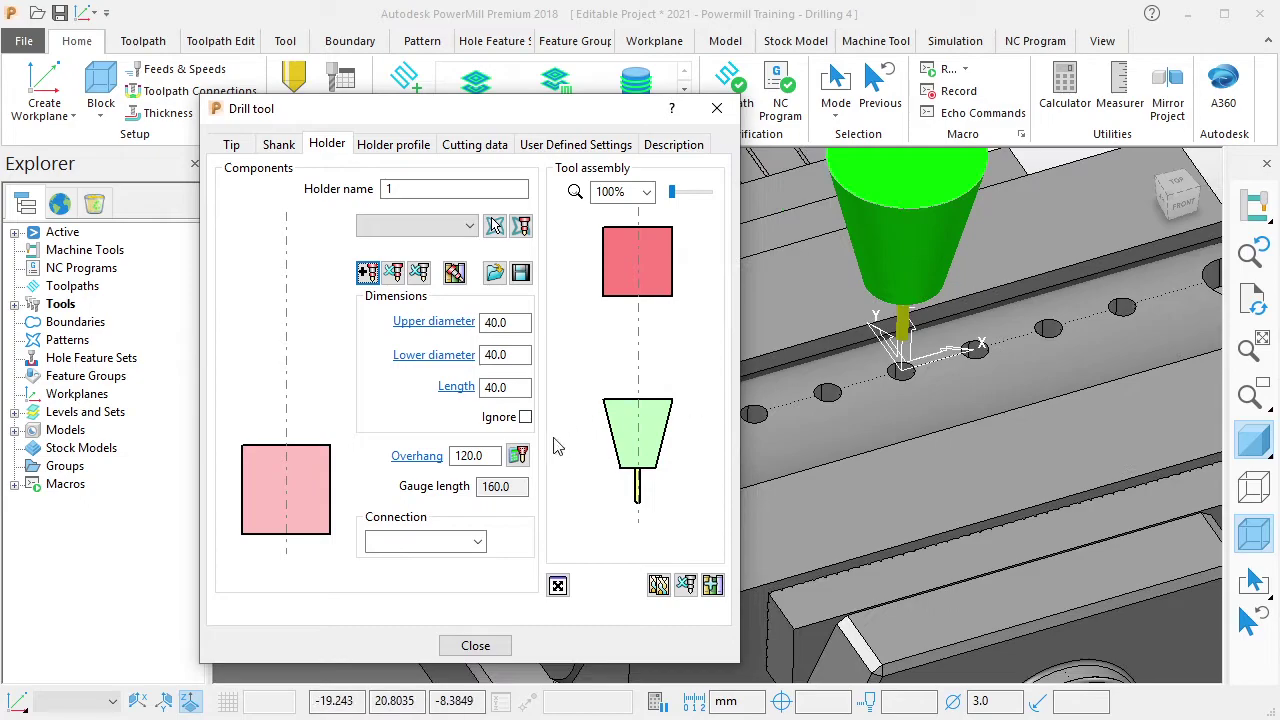
pyautogui.click(407, 452)
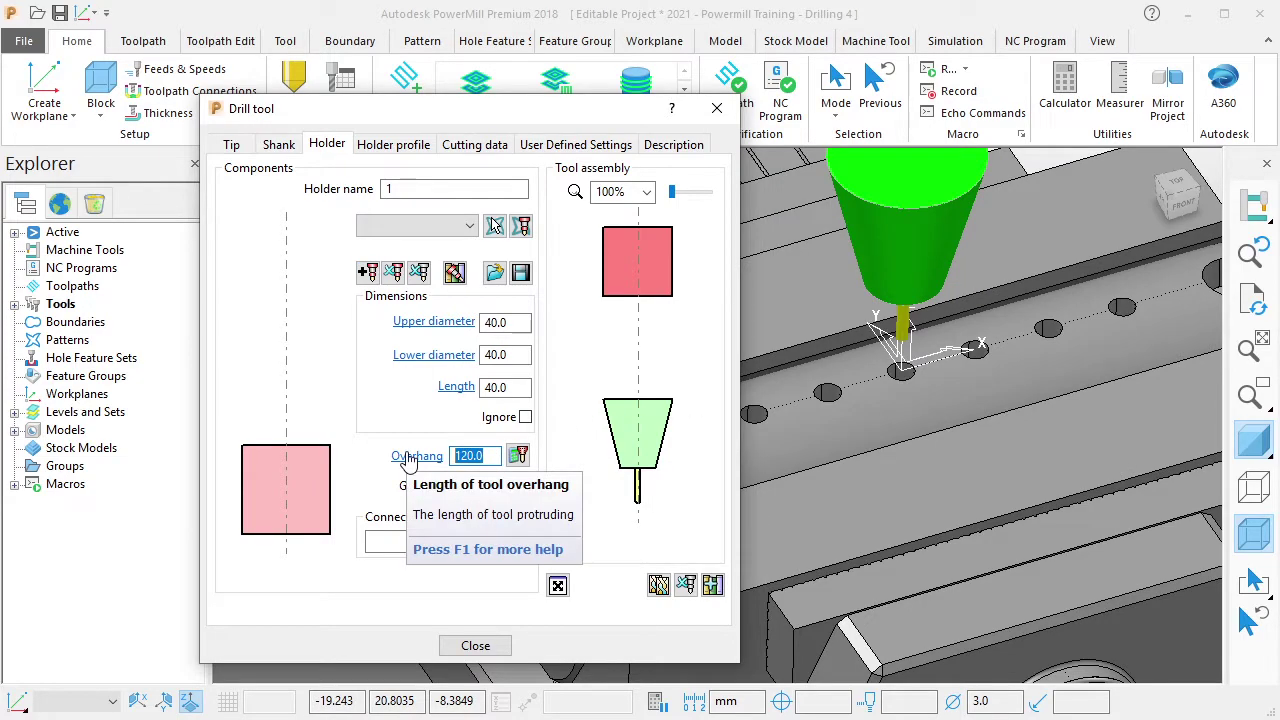
pyautogui.write('709')
pyautogui.press('Return')
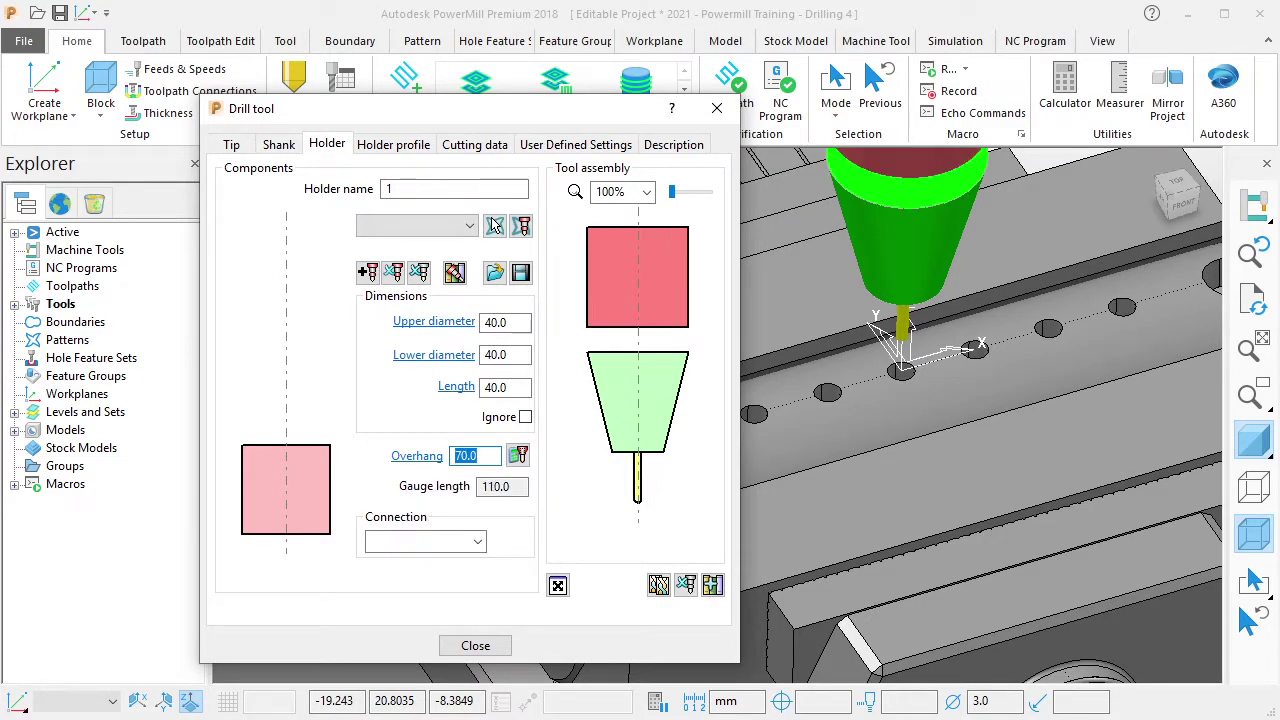
pyautogui.write('0')
pyautogui.press('Return')
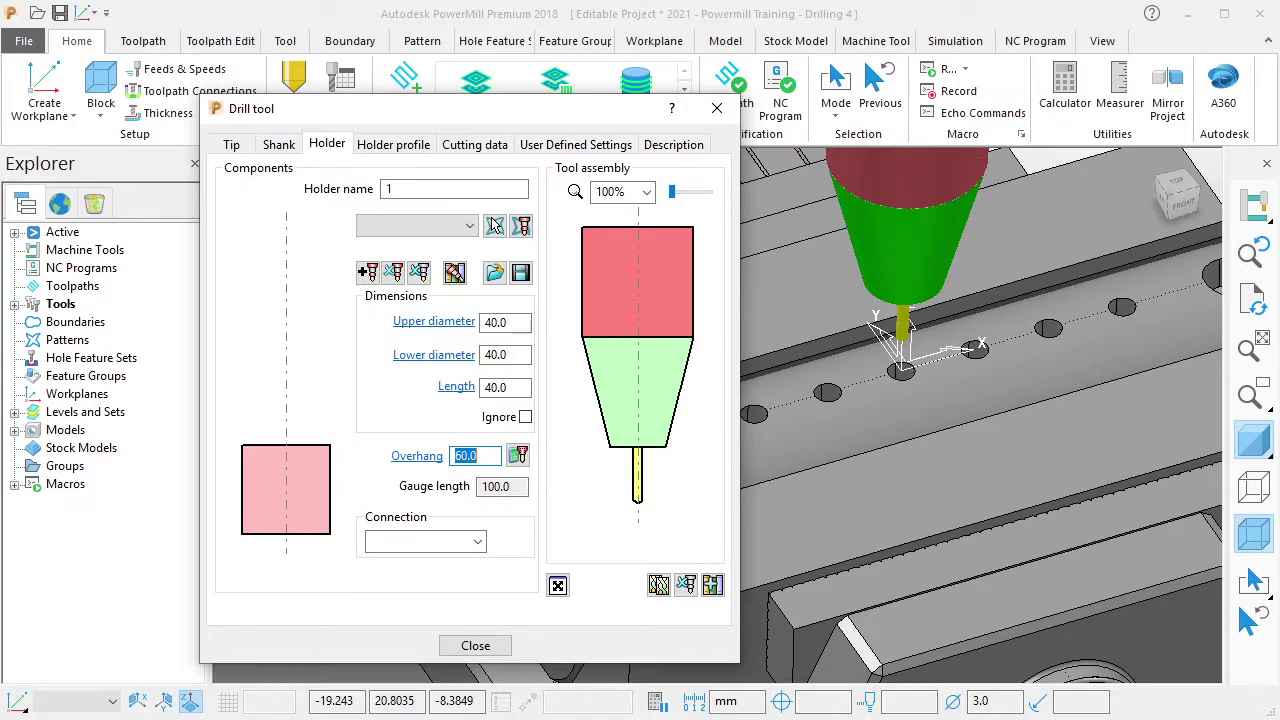
pyautogui.click(490, 358)
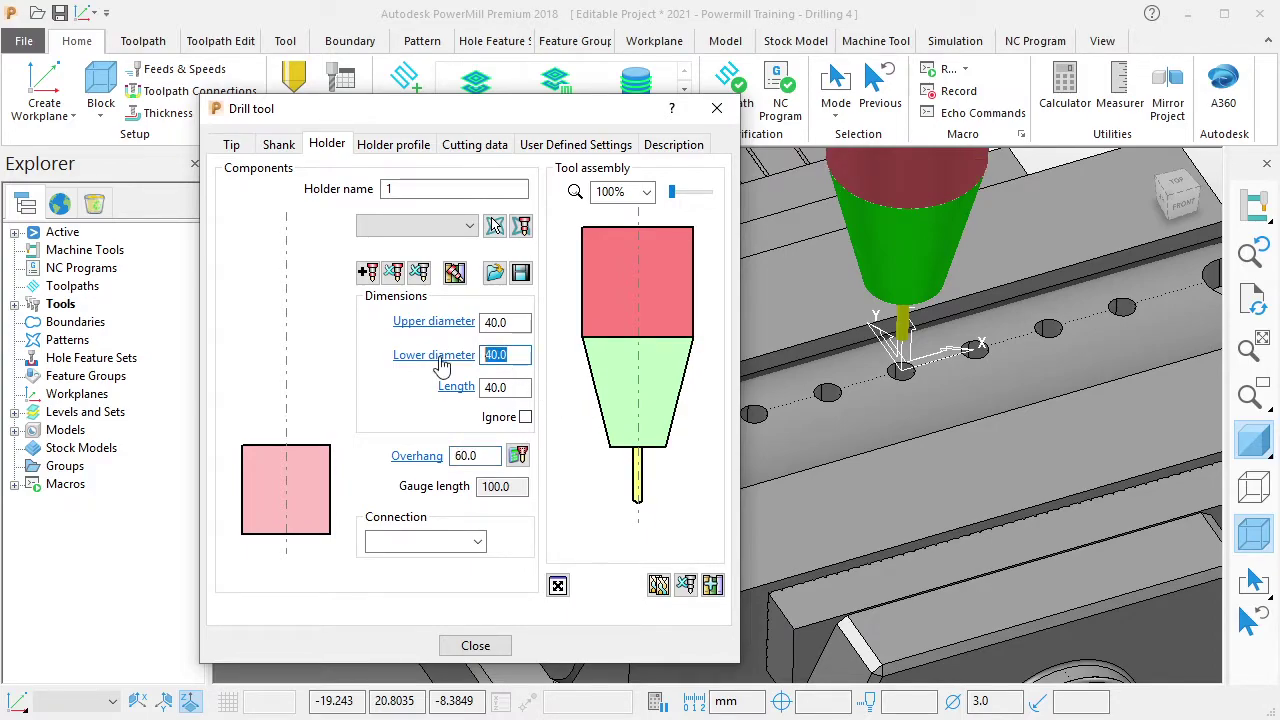
pyautogui.write('60')
pyautogui.press('Return')
pyautogui.scroll(-2, 935, 315)
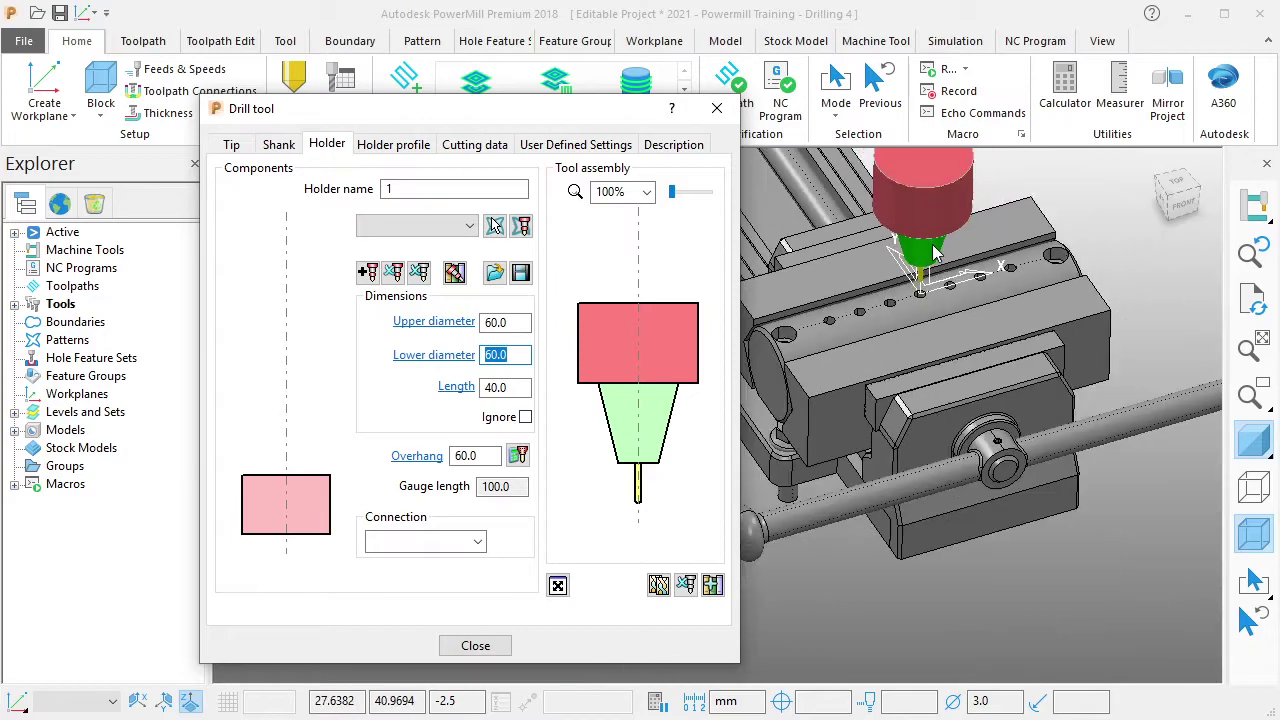
pyautogui.scroll(-2, 935, 315)
pyautogui.scroll(-1, 935, 315)
pyautogui.scroll(-2, 935, 315)
pyautogui.scroll(2, 935, 315)
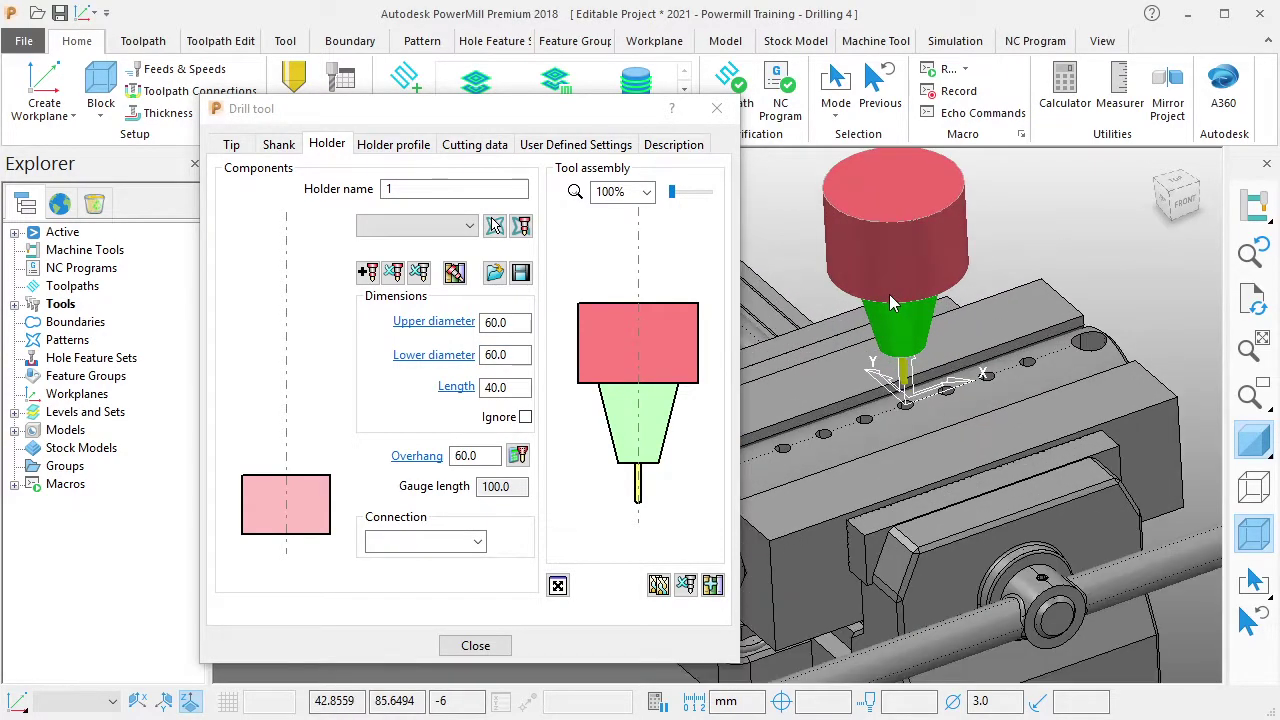
pyautogui.click(495, 645)
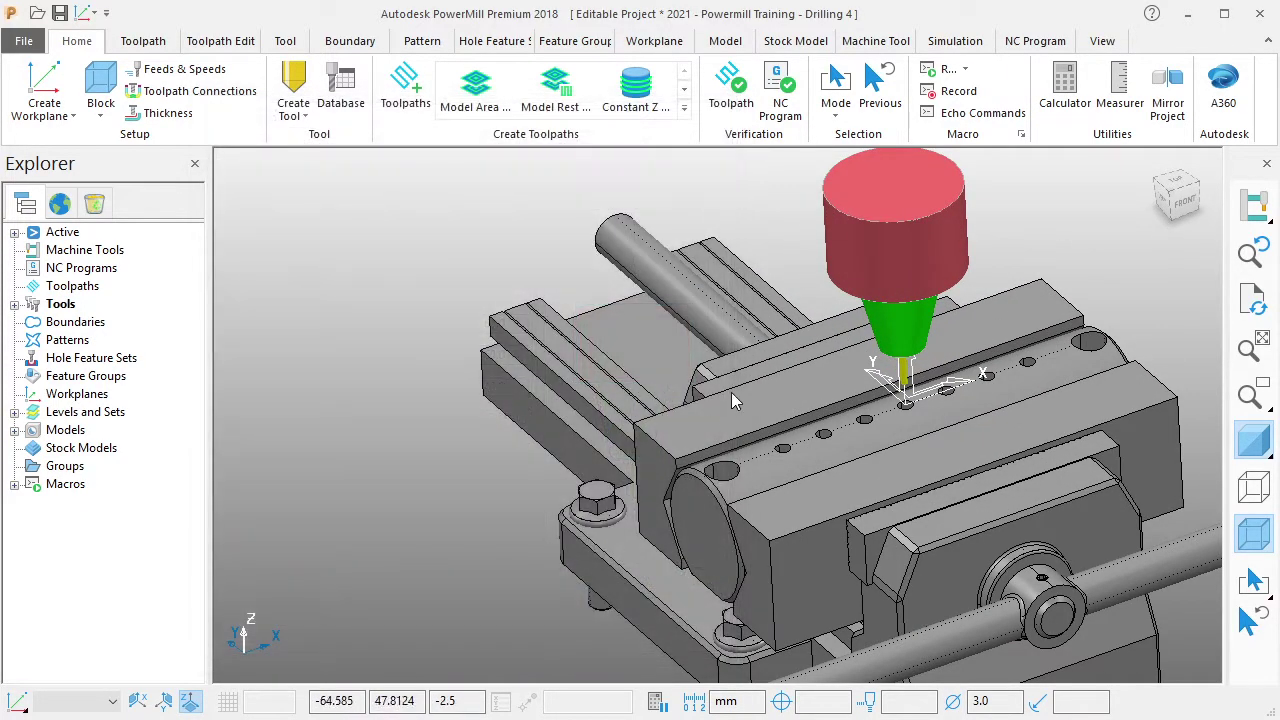
# Save the project with the new CENTERDRILL 3 MM tool in the Tools list.
pyautogui.doubleClick(62, 306)
pyautogui.click(60, 13)
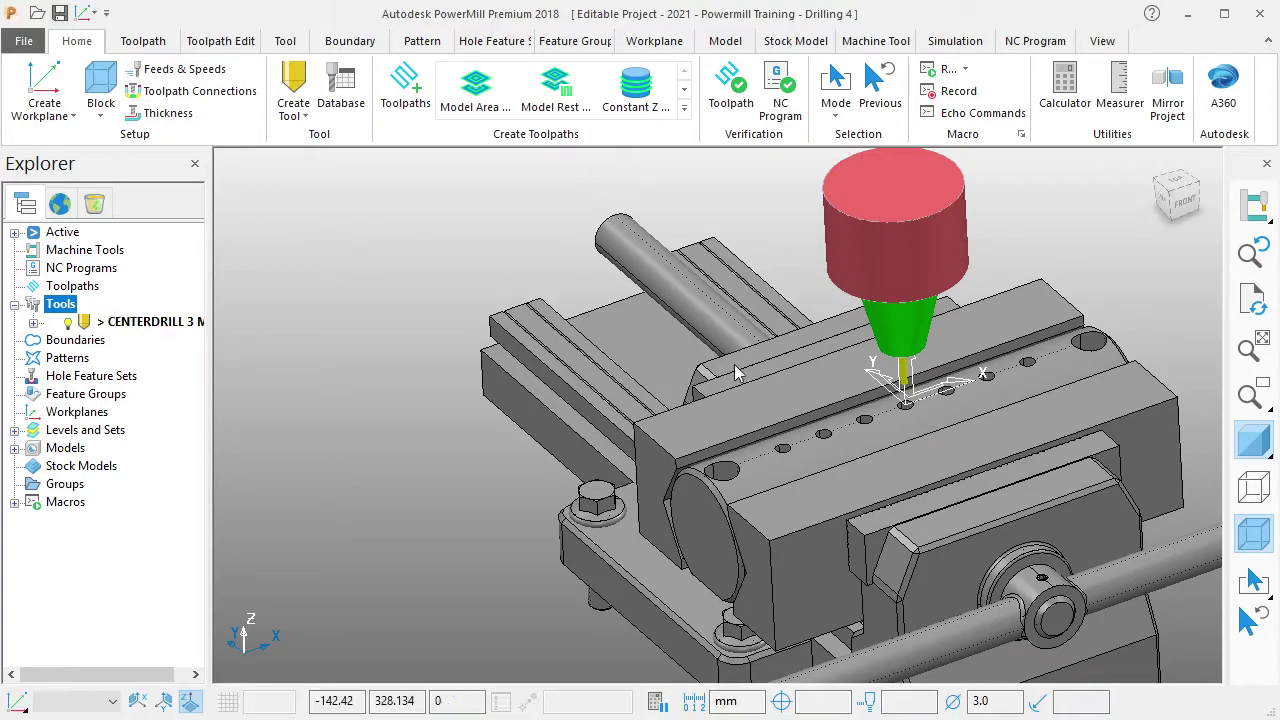
pyautogui.moveTo(955, 494)
pyautogui.mouseDown(button='middle')
pyautogui.moveTo(1015, 270)
pyautogui.moveTo(885, 324)
pyautogui.mouseUp(button='middle')
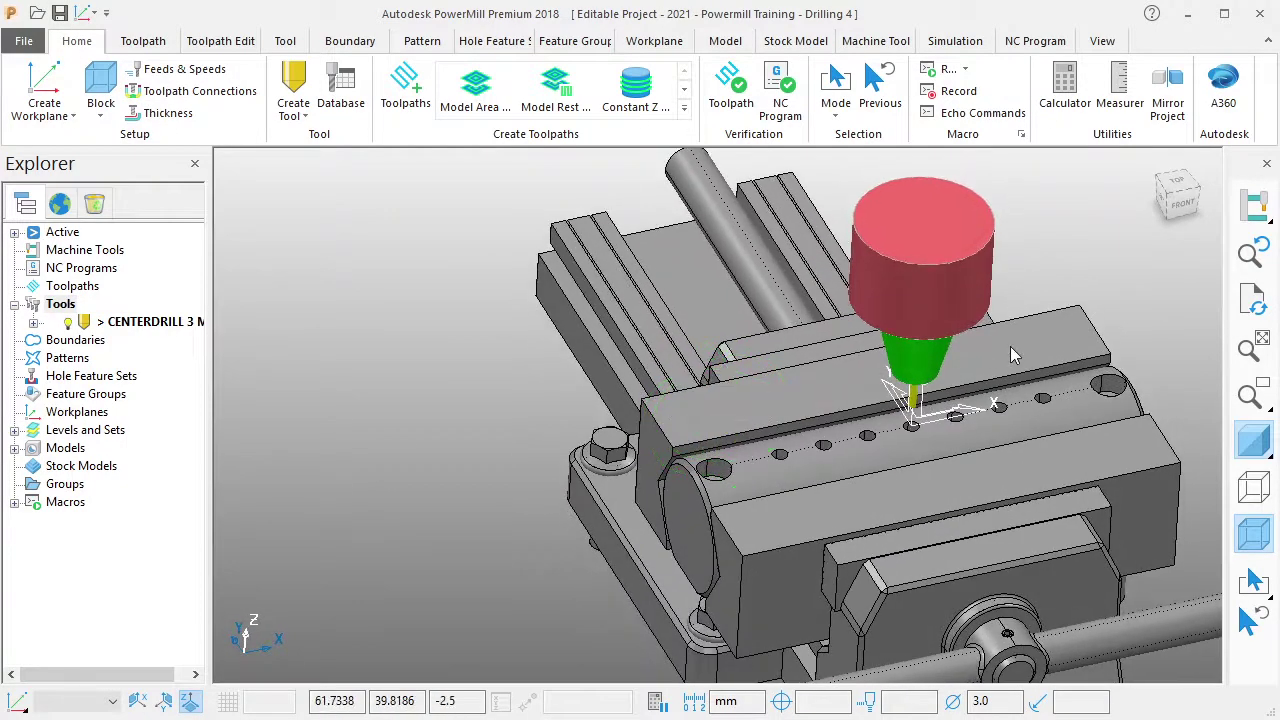
pyautogui.scroll(2, 885, 324)
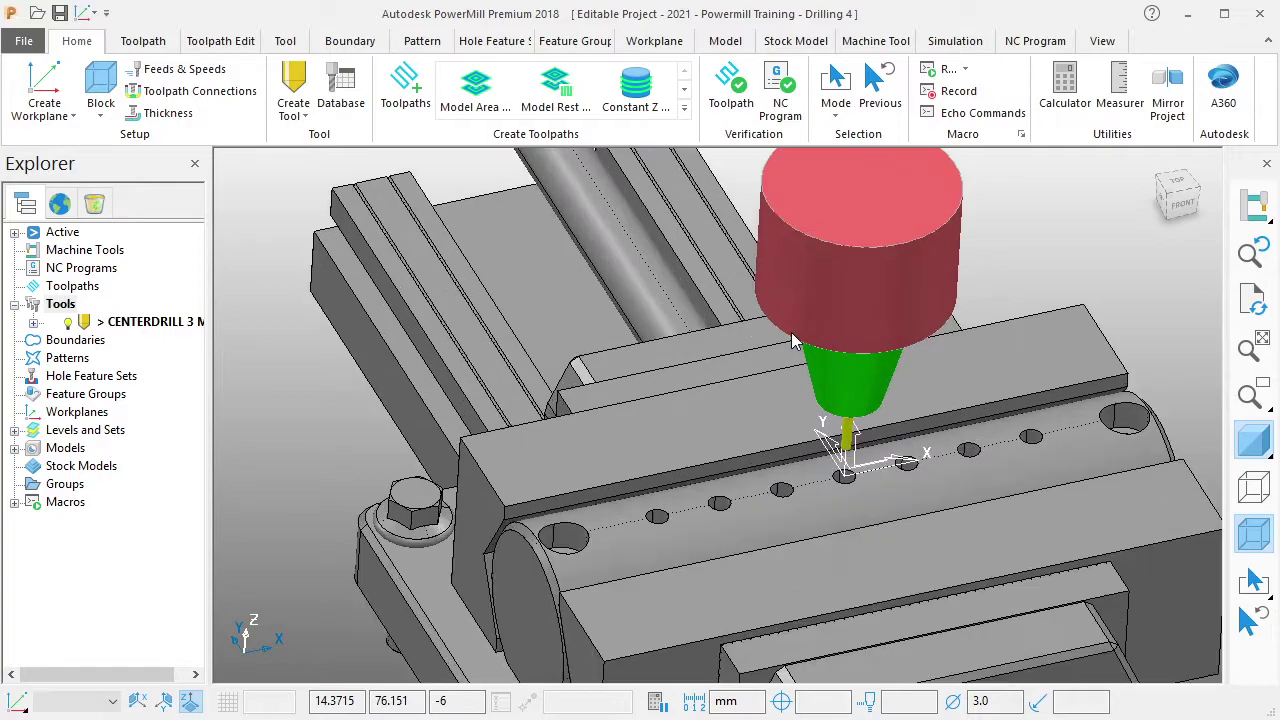
pyautogui.moveTo(788, 293); pyautogui.dragTo(528, 447, button='middle')
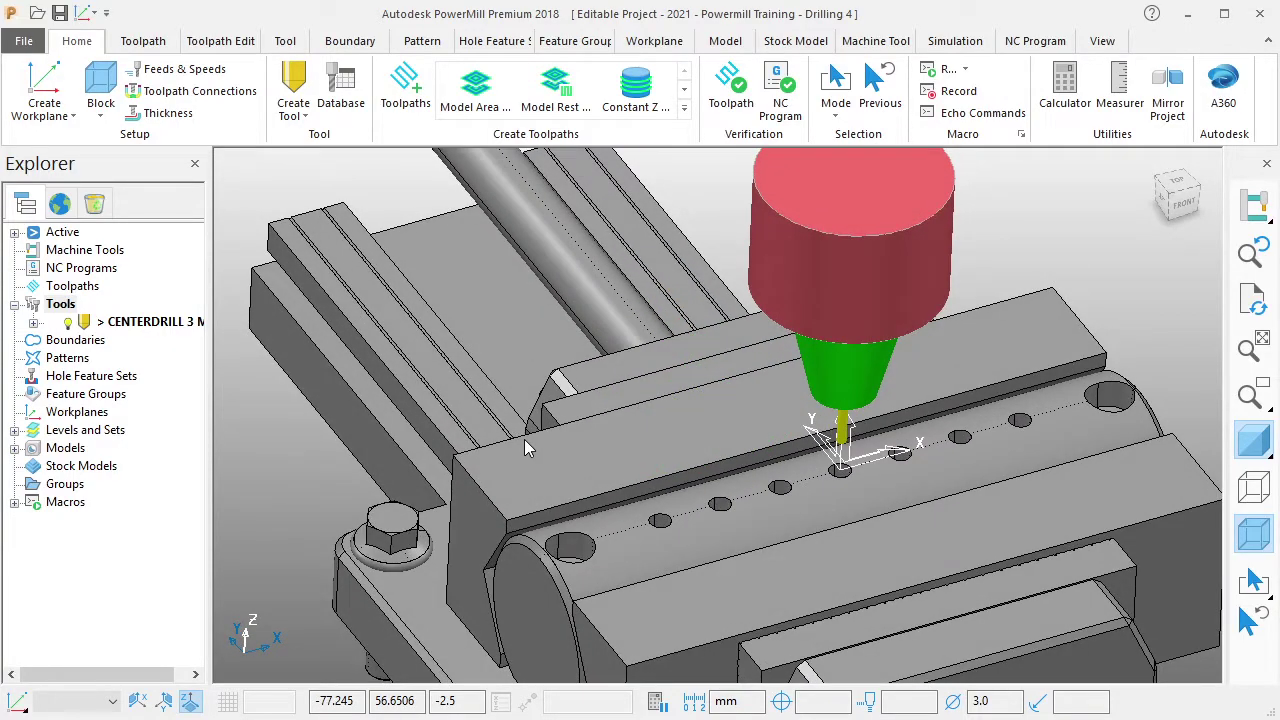
# Create a 5 mm end mill named 'ERDRILL ASSIST' with a 30 mm length.
pyautogui.click(296, 118)
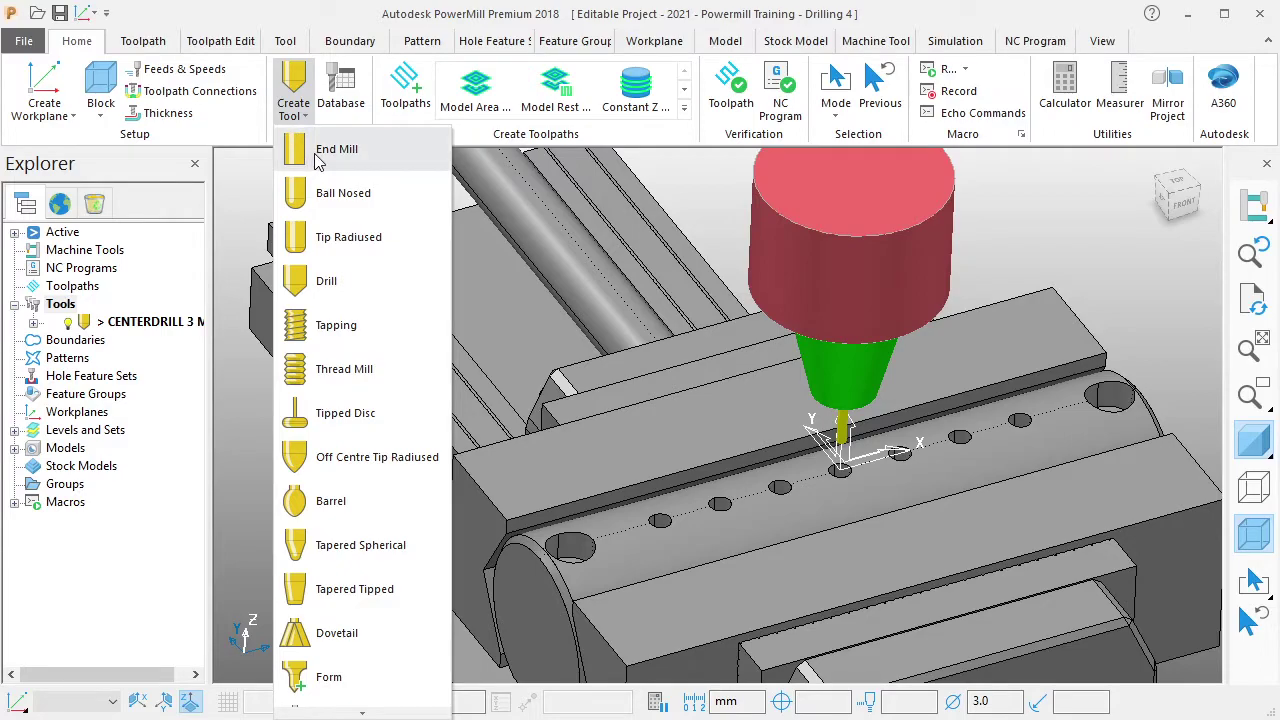
pyautogui.click(318, 162)
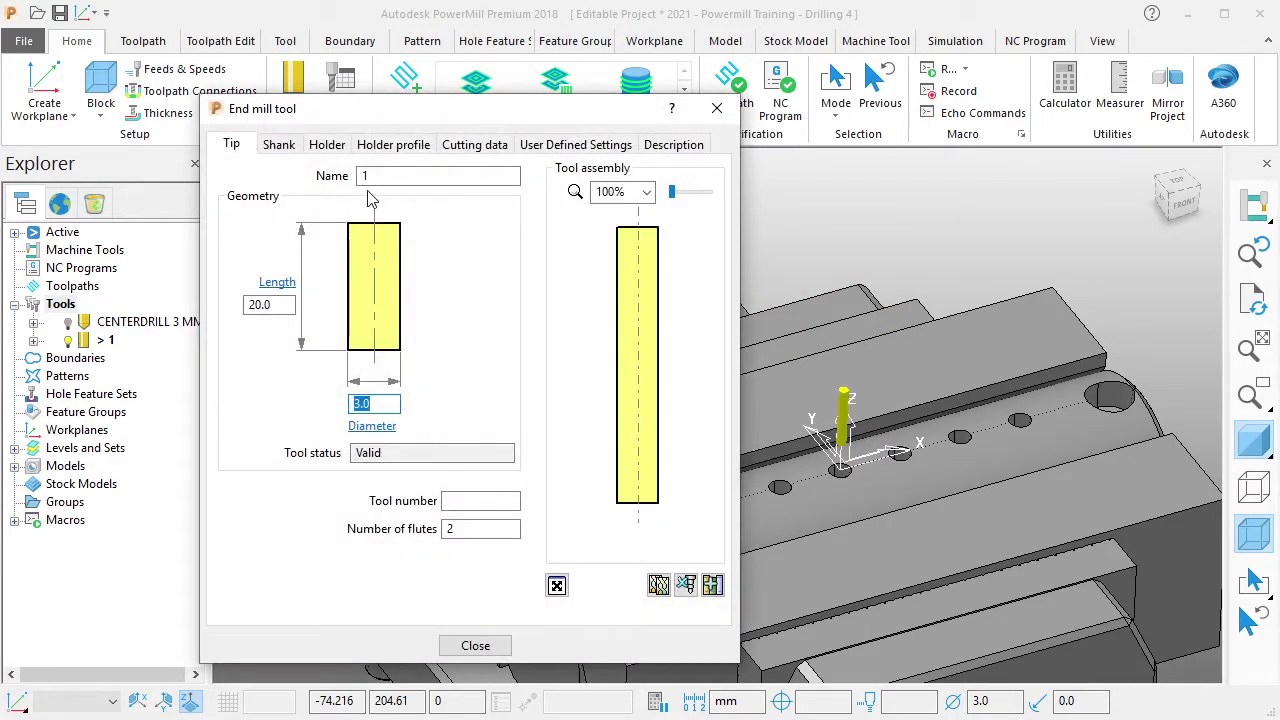
pyautogui.click(351, 176)
pyautogui.write('ENDMILL 5 MM FOR CENT')
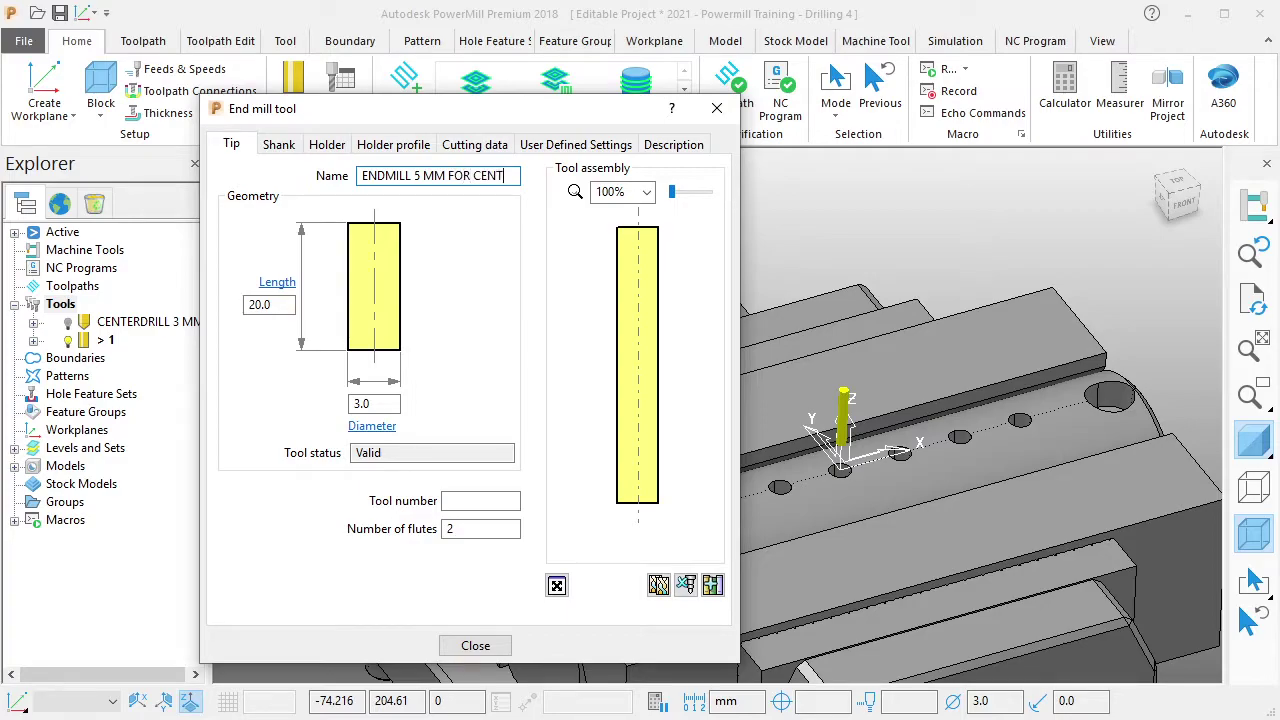
pyautogui.write('ERDRILL')
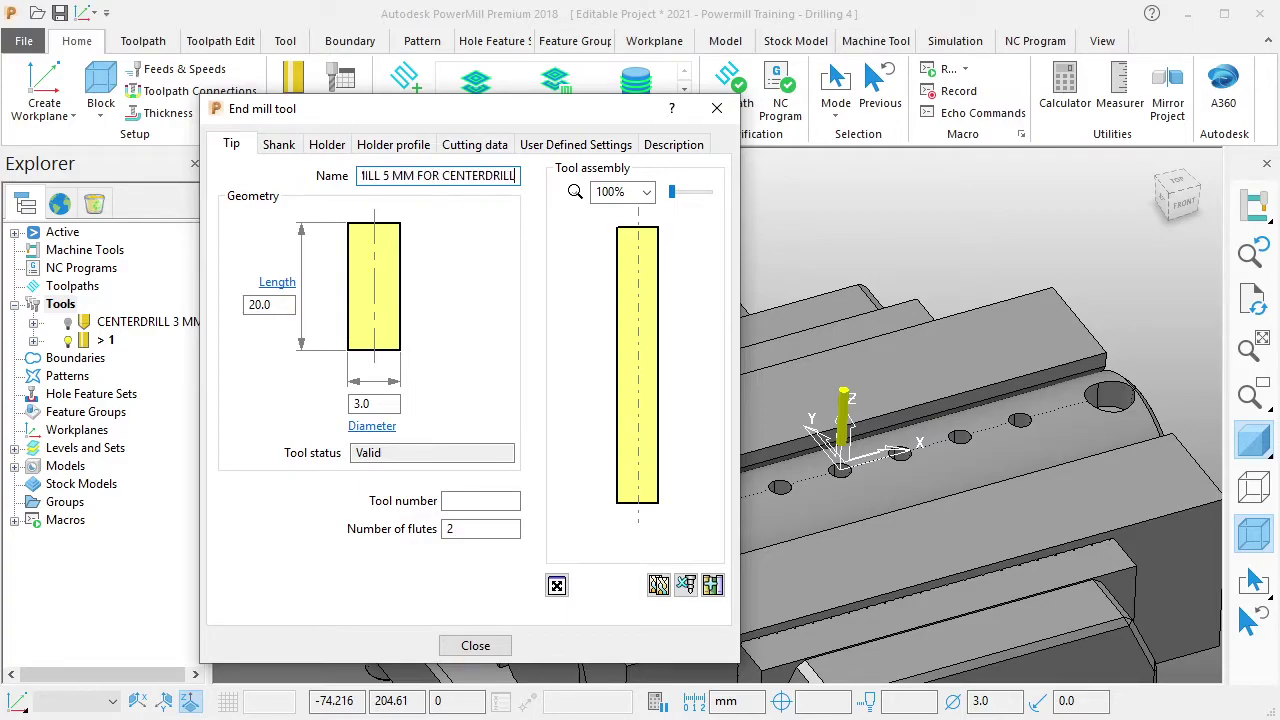
pyautogui.write(' ASSIST')
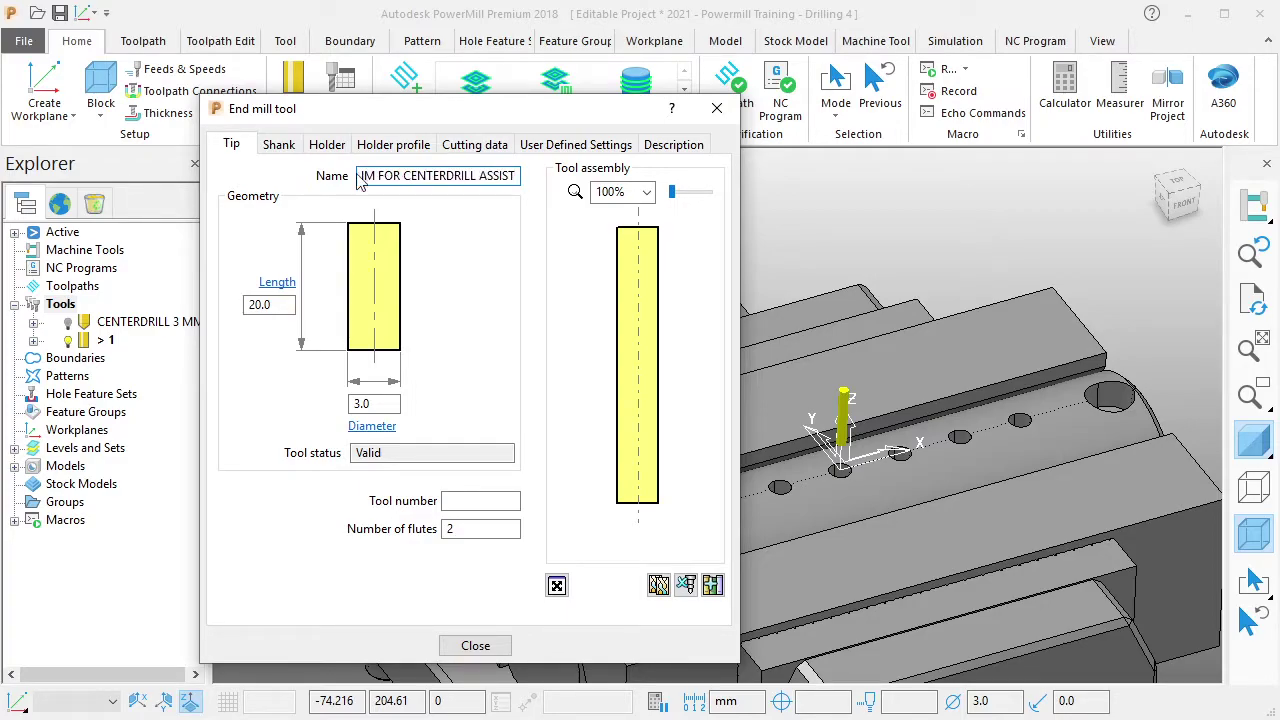
pyautogui.click(392, 403)
pyautogui.write('5')
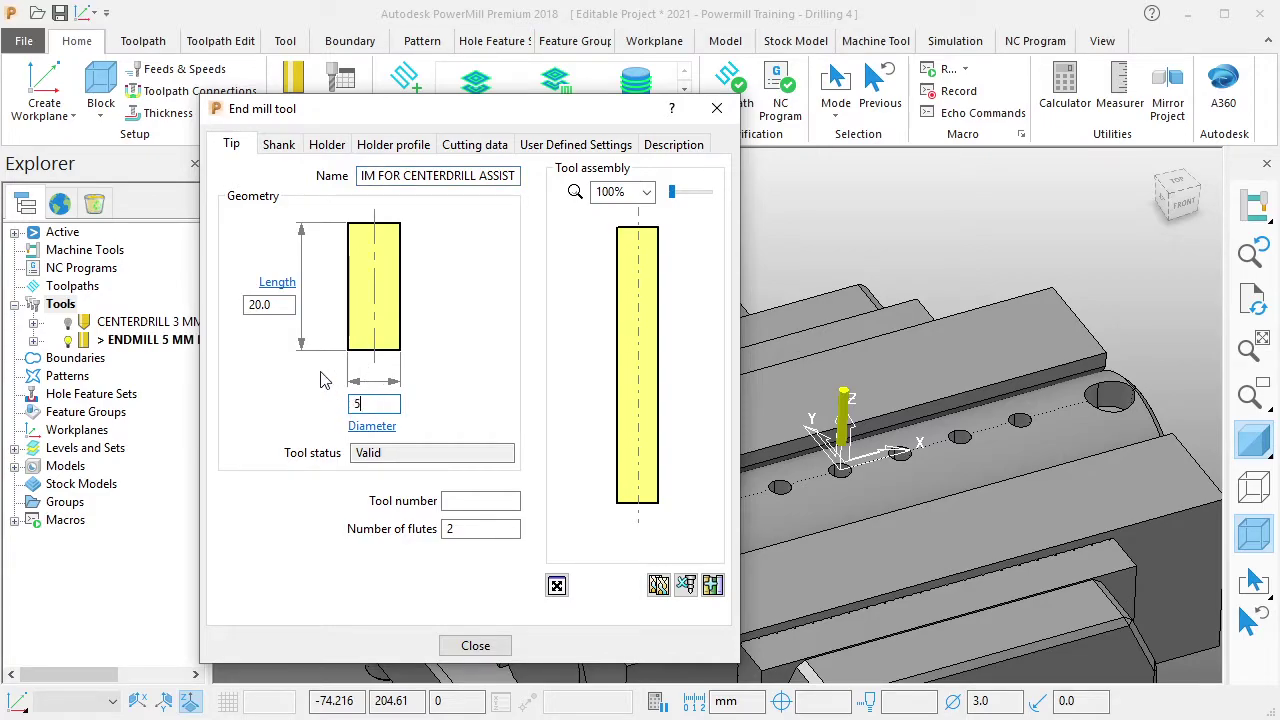
pyautogui.doubleClick(273, 304)
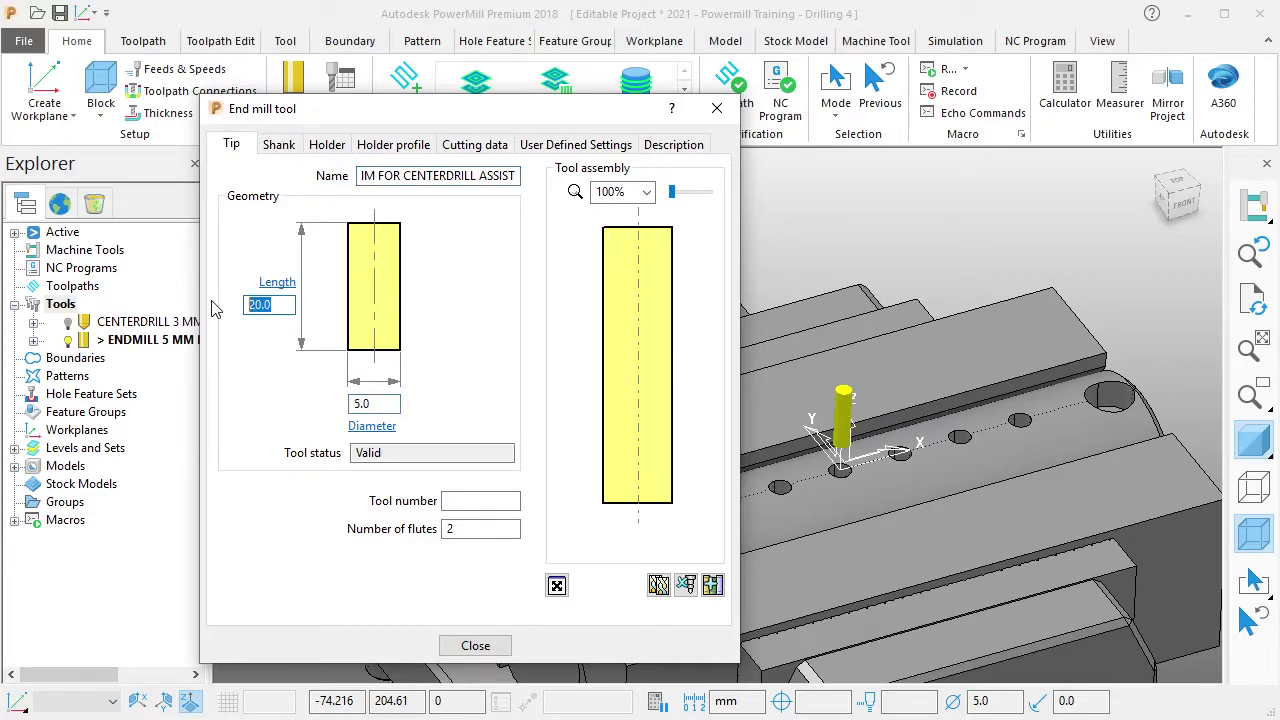
pyautogui.write('30')
pyautogui.press('Return')
pyautogui.click(478, 500)
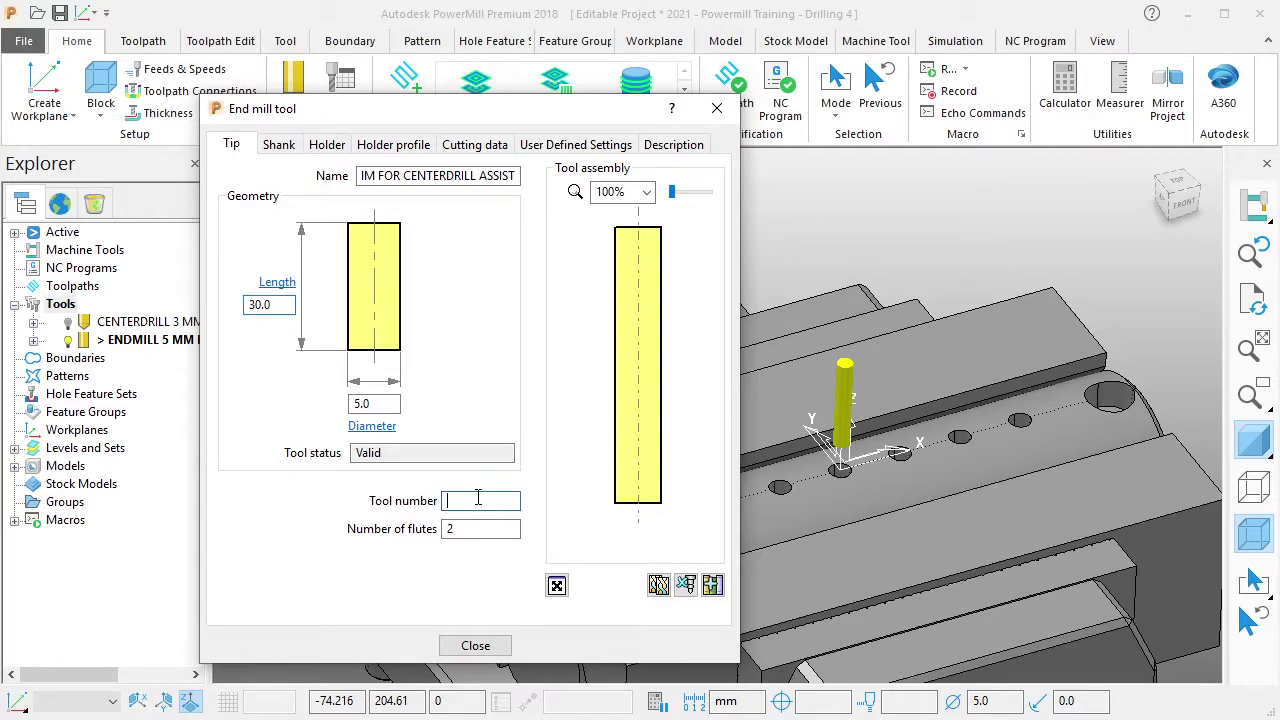
pyautogui.write('2')
# Give the end mill a conical shank from 30 mm to 50 mm diameter, 50 mm long.
pyautogui.click(286, 146)
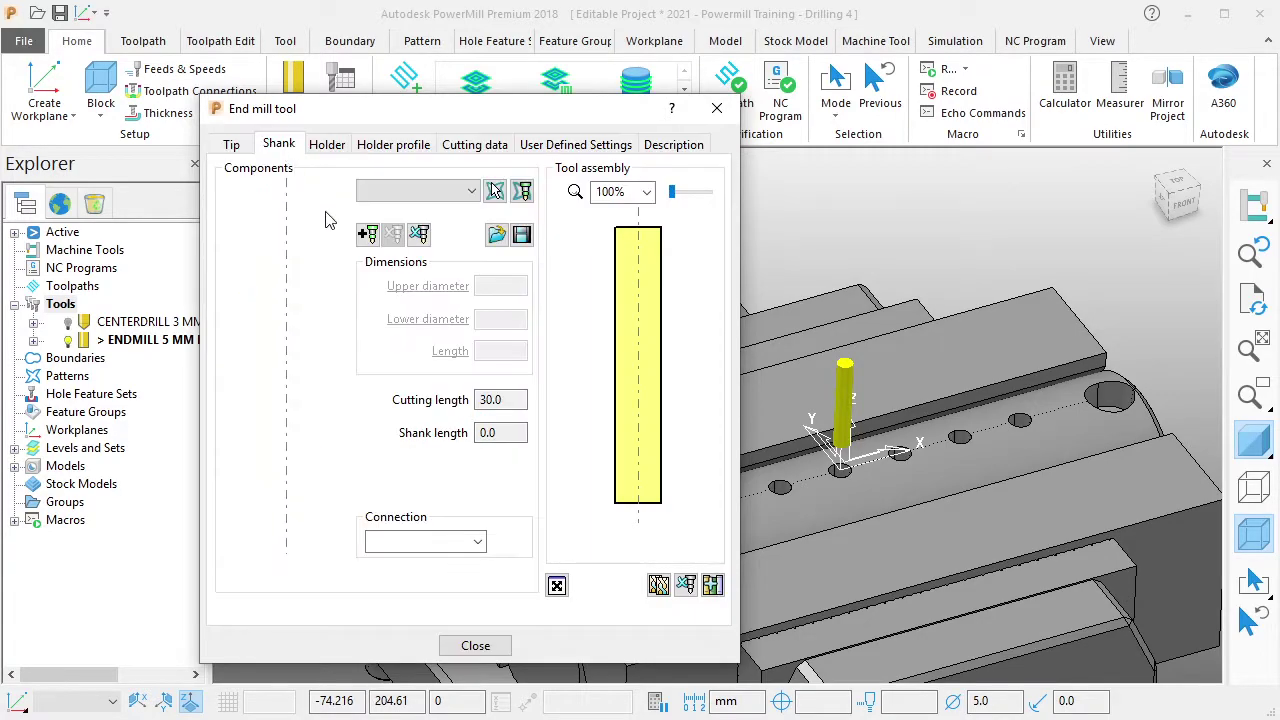
pyautogui.click(367, 234)
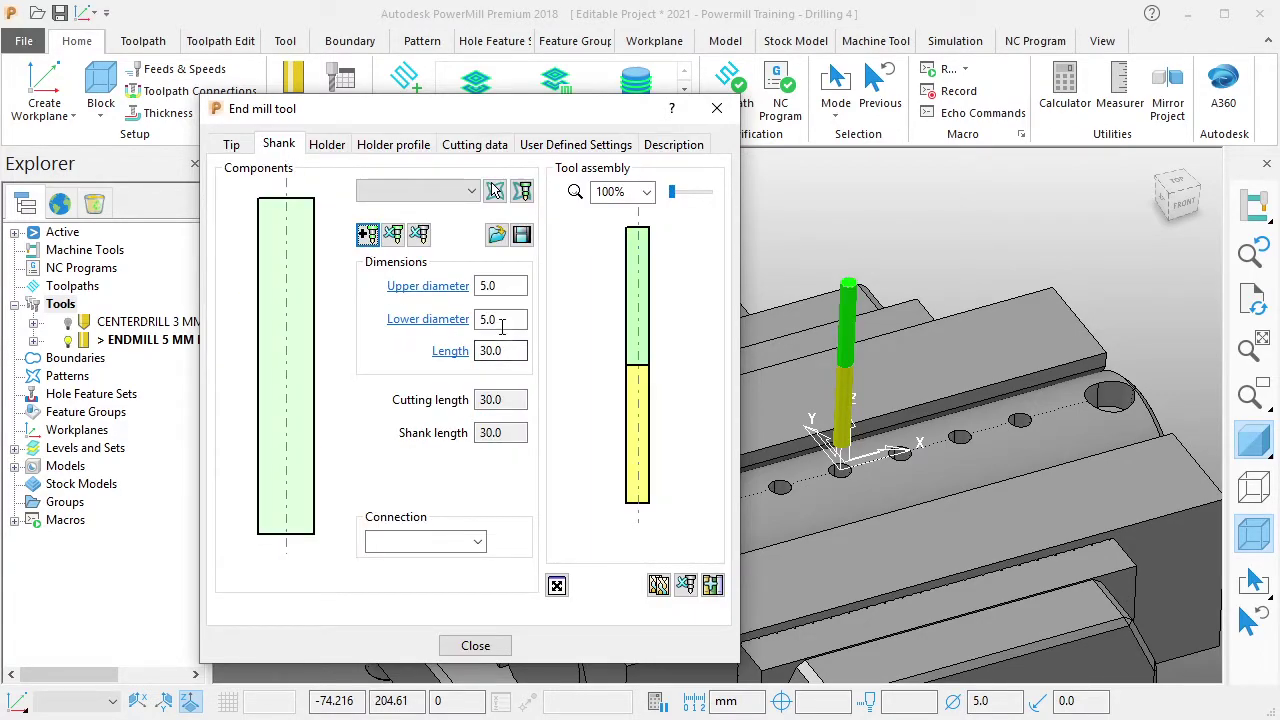
pyautogui.click(412, 318)
pyautogui.write('30')
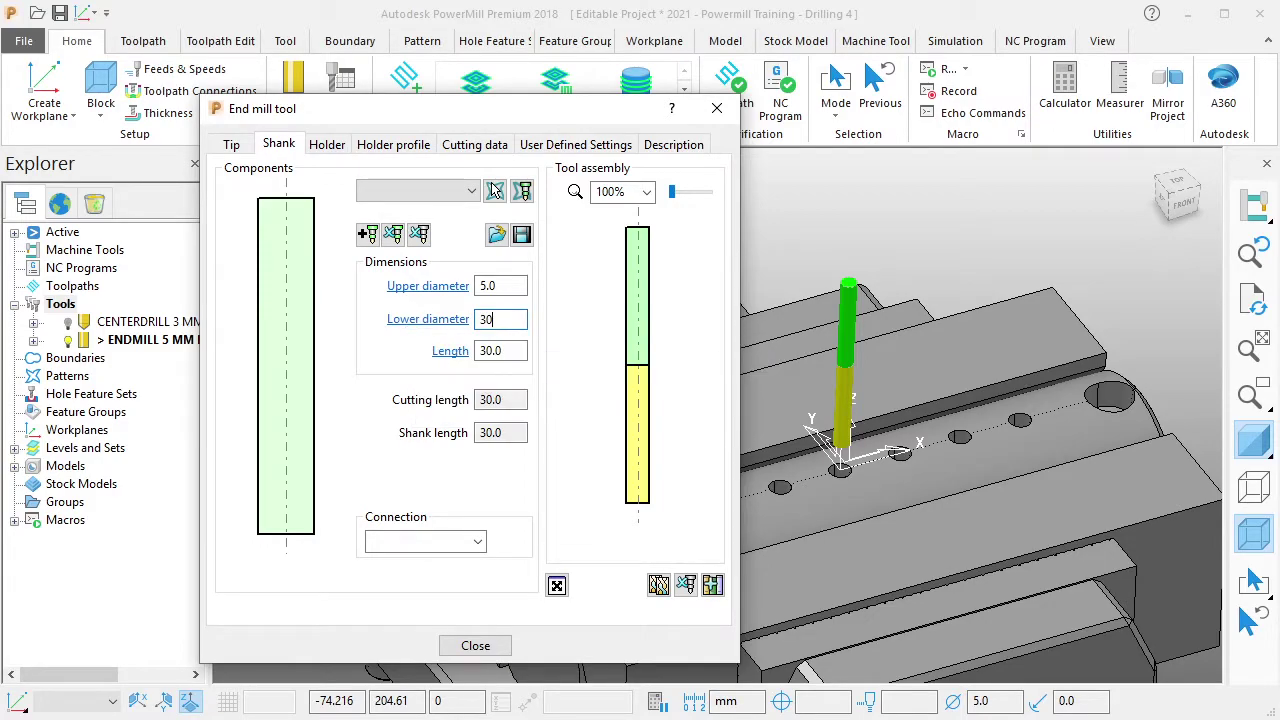
pyautogui.press('Return')
pyautogui.click(417, 285)
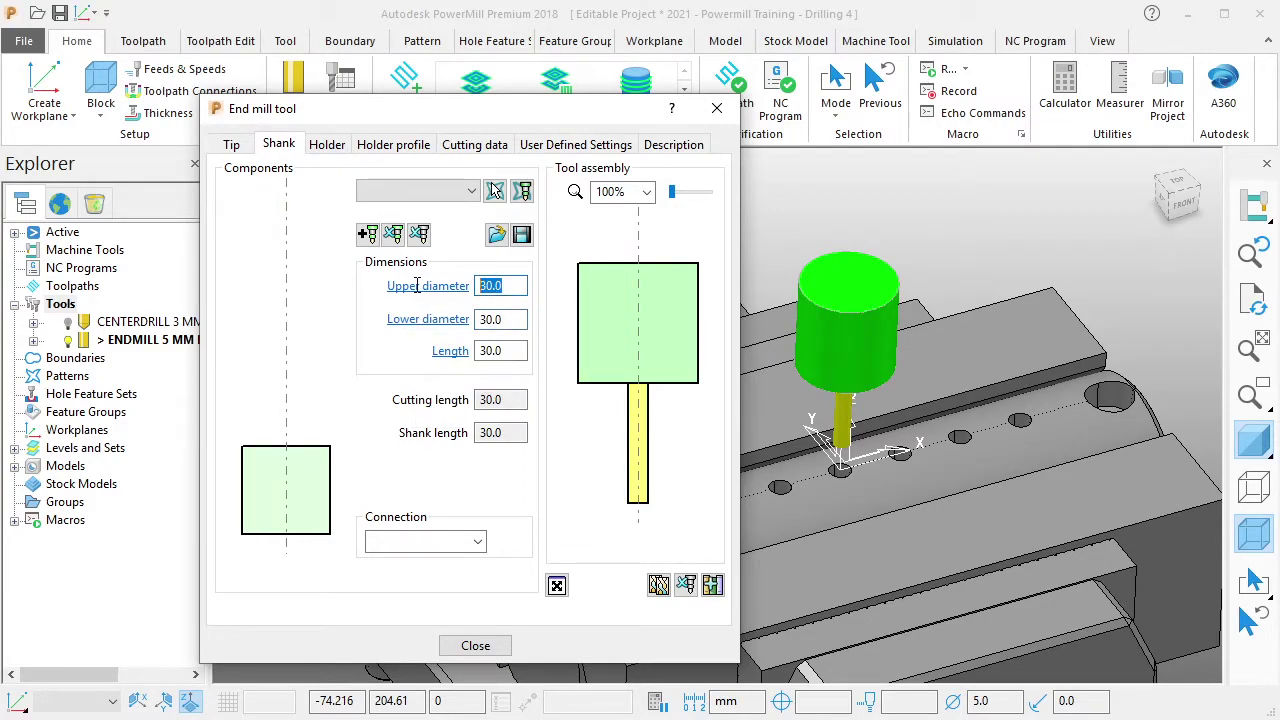
pyautogui.write('50')
pyautogui.press('Return')
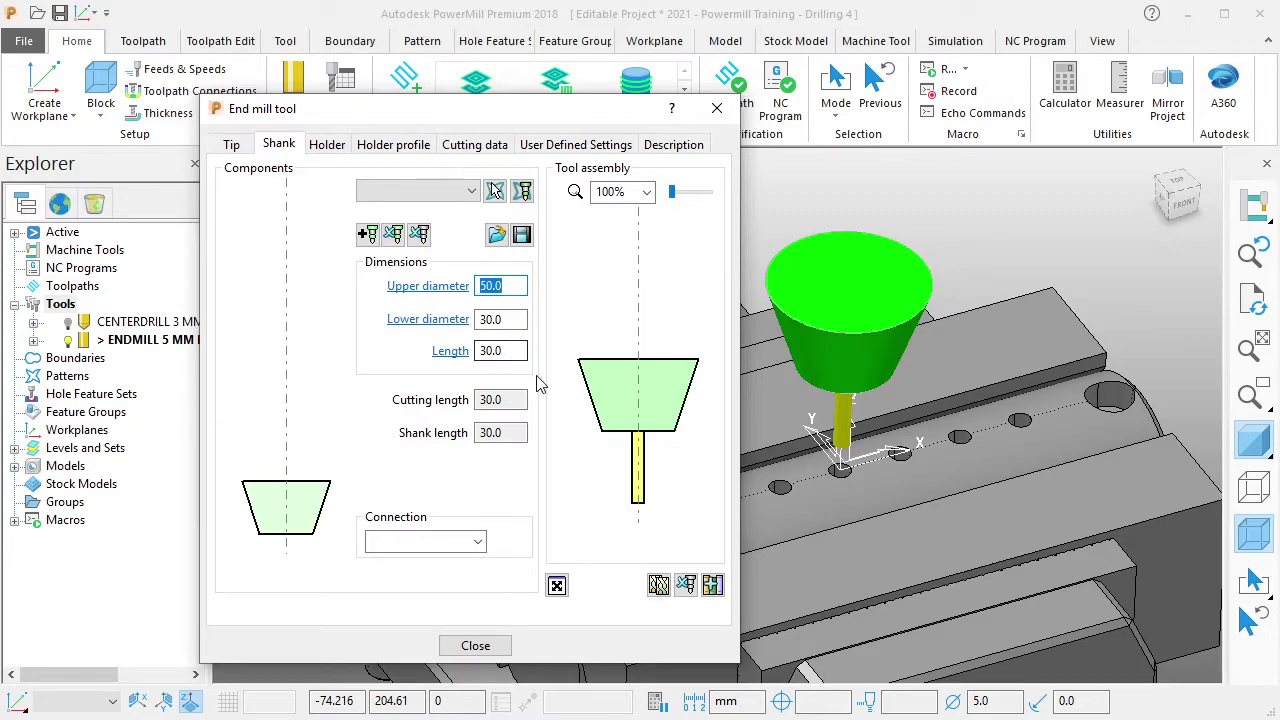
pyautogui.click(440, 351)
pyautogui.write('50')
pyautogui.press('Return')
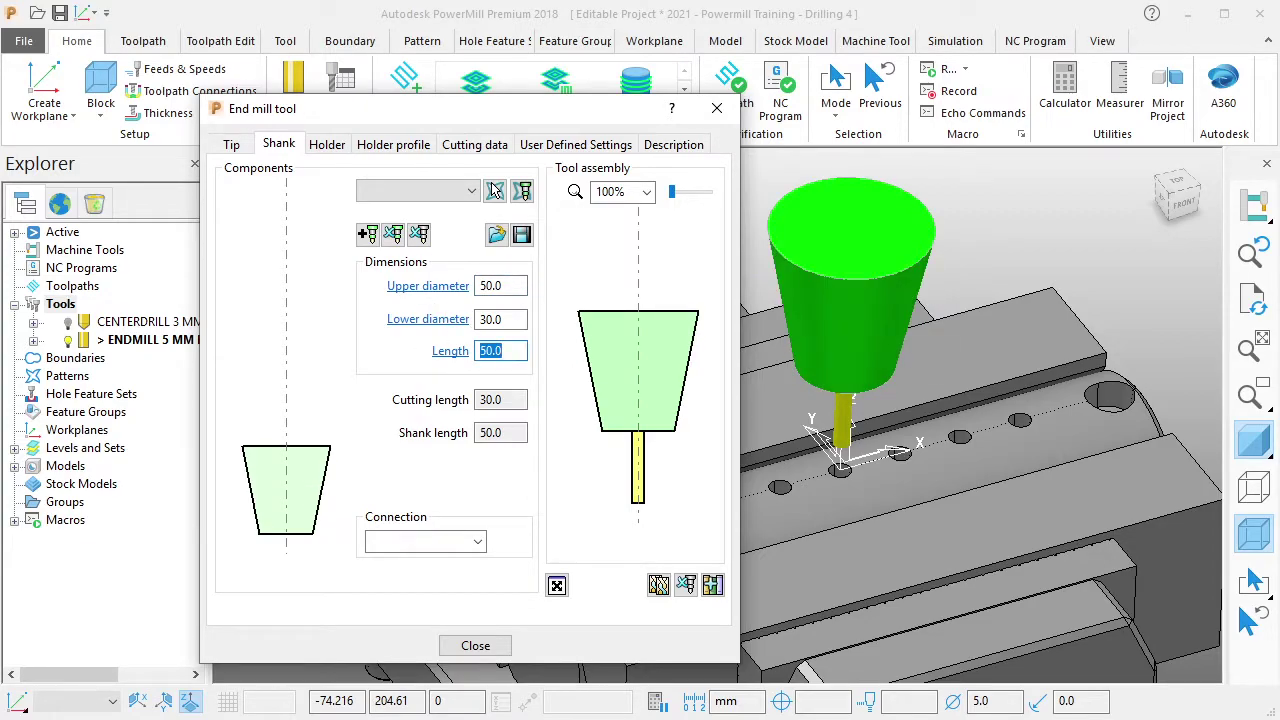
pyautogui.click(327, 145)
# Add a holder to the end mill with an 80 mm overhang and 70 mm lower diameter, then close the tool settings.
pyautogui.click(367, 272)
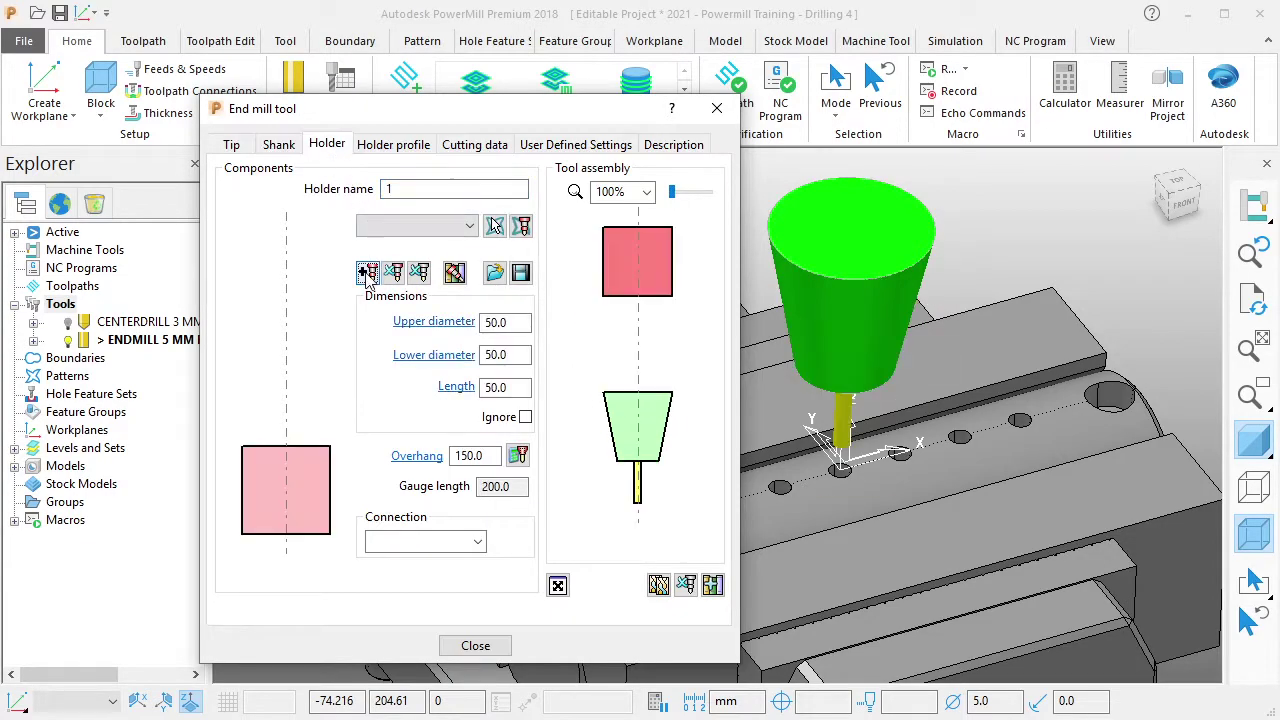
pyautogui.doubleClick(490, 455)
pyautogui.write('10')
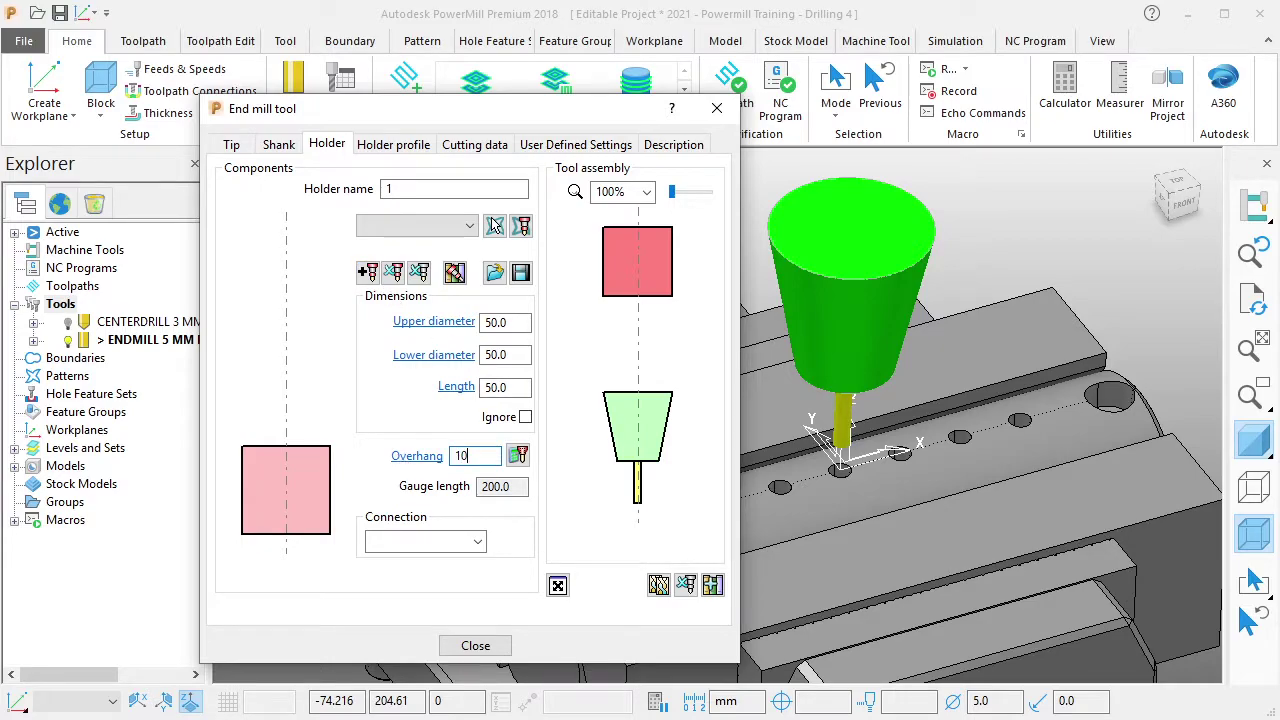
pyautogui.write('0')
pyautogui.press('Return')
pyautogui.write('90')
pyautogui.press('Return')
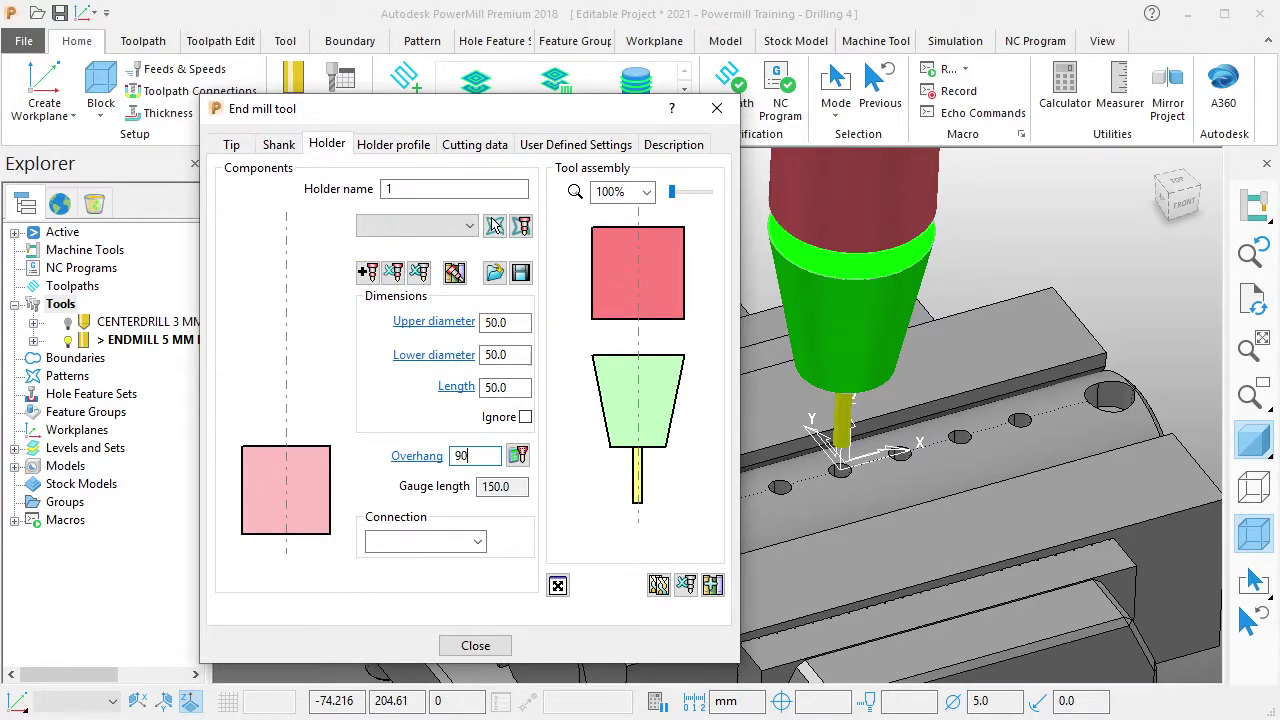
pyautogui.press('Return')
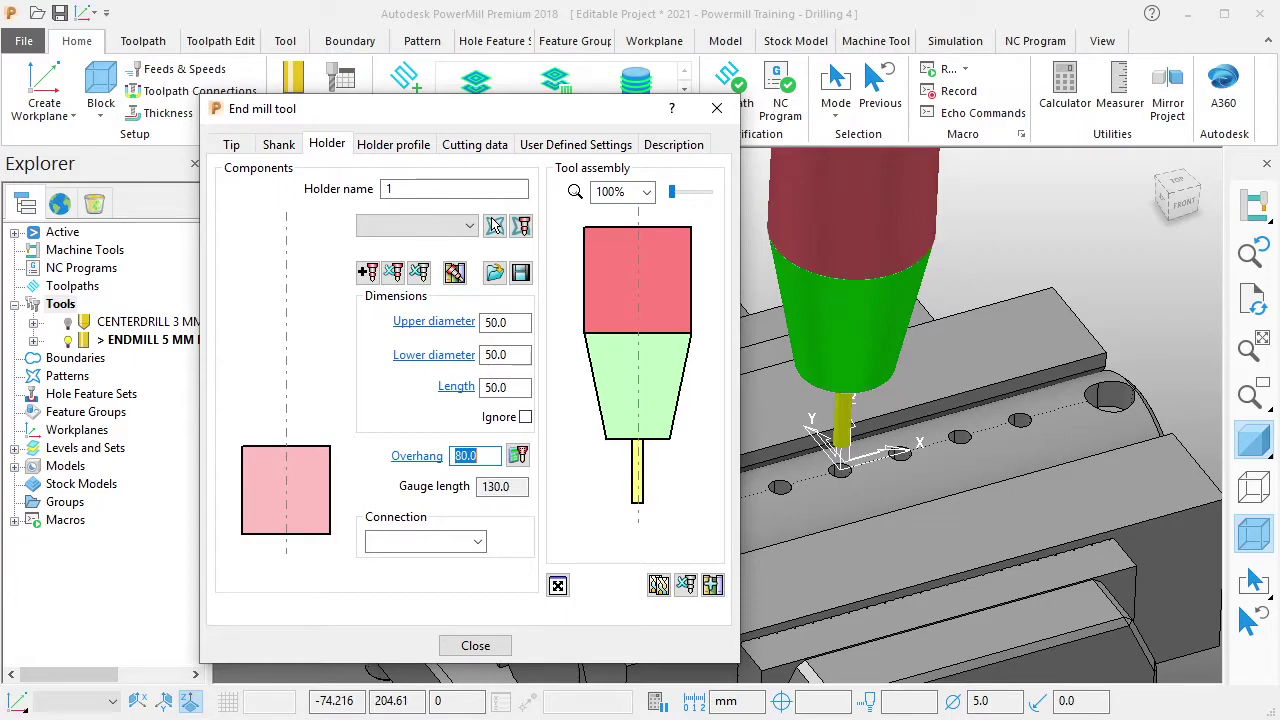
pyautogui.doubleClick(495, 355)
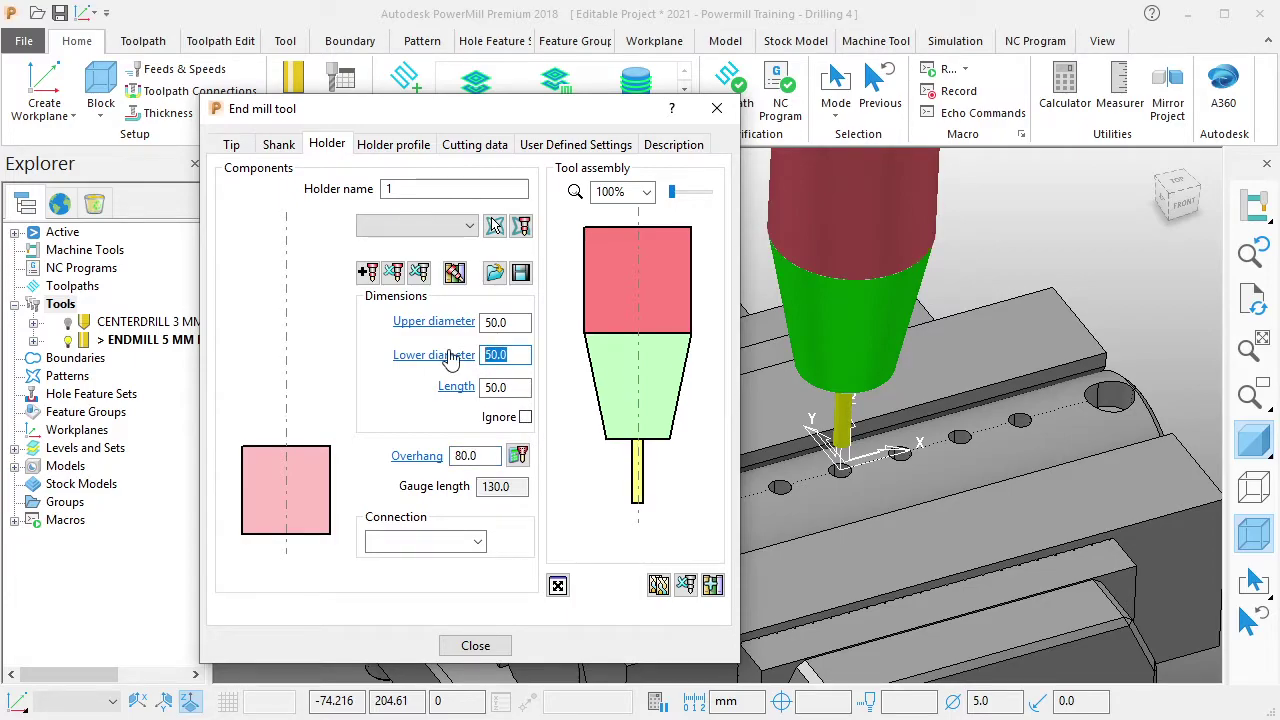
pyautogui.write('70')
pyautogui.press('Return')
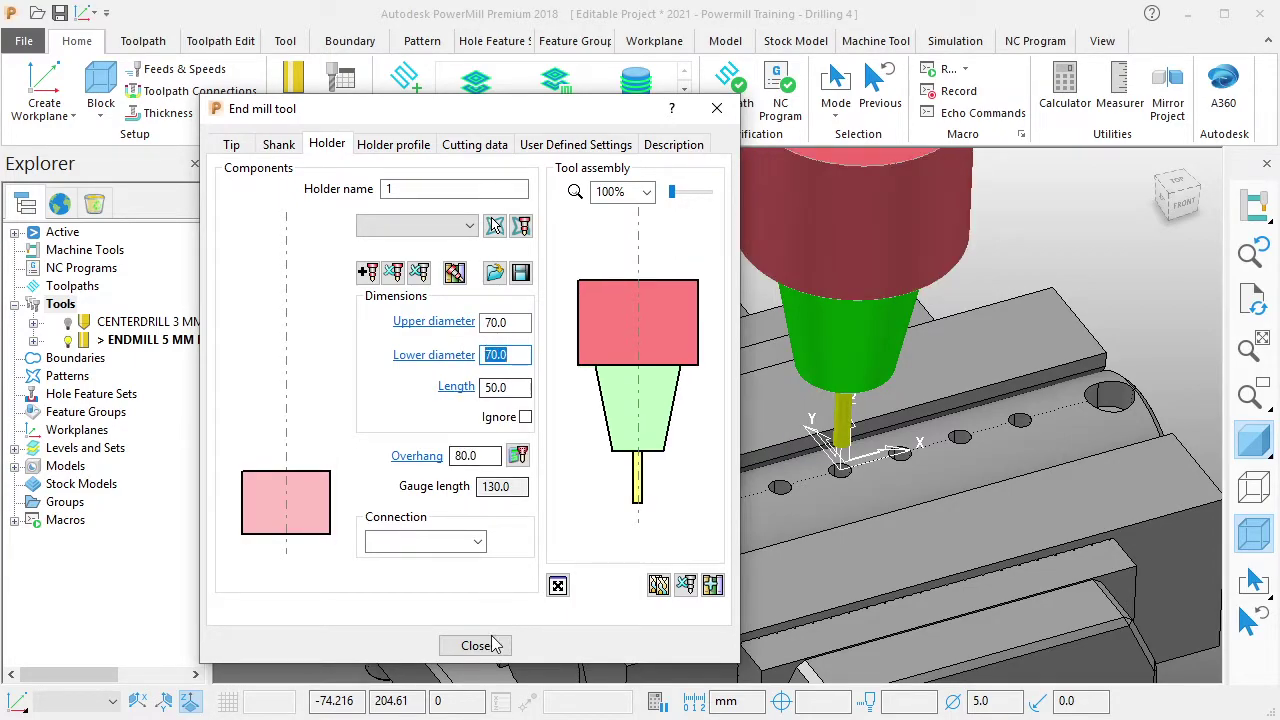
pyautogui.click(476, 645)
# Save the PowerMill project.
pyautogui.scroll(-3, 770, 375)
pyautogui.scroll(2, 770, 375)
pyautogui.scroll(2, 770, 375)
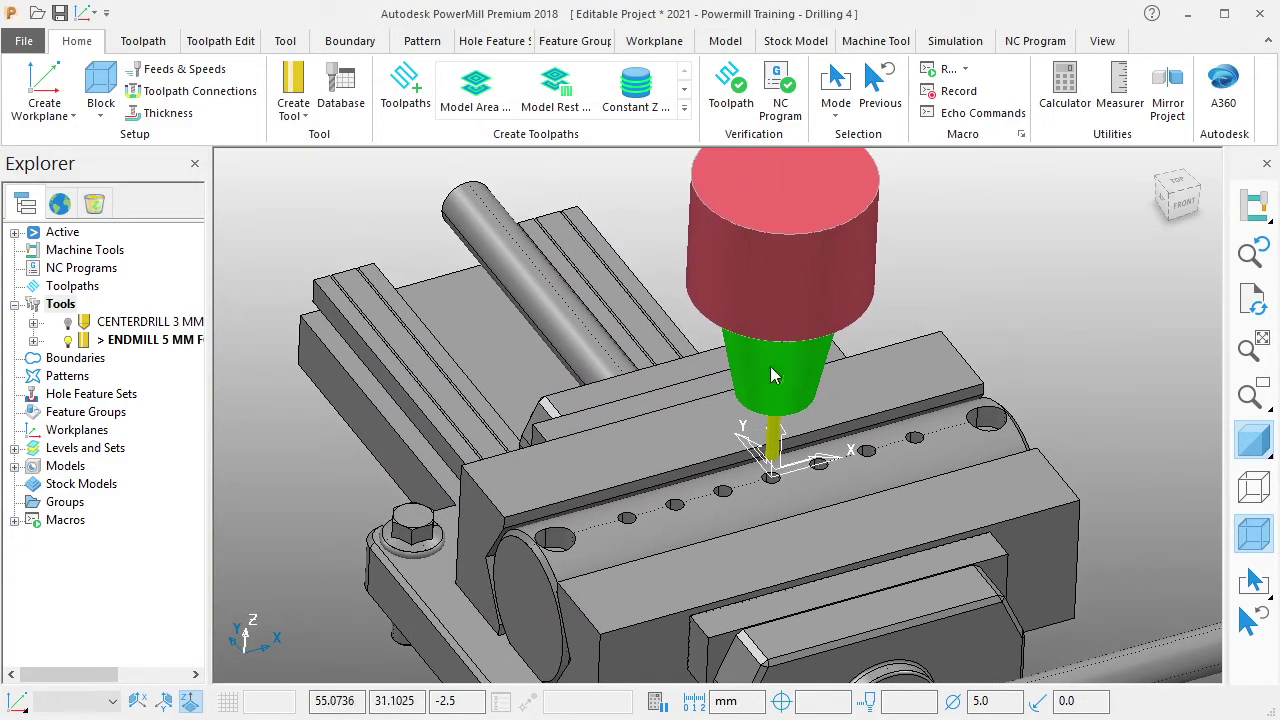
pyautogui.hotkey('ctrl', 's')
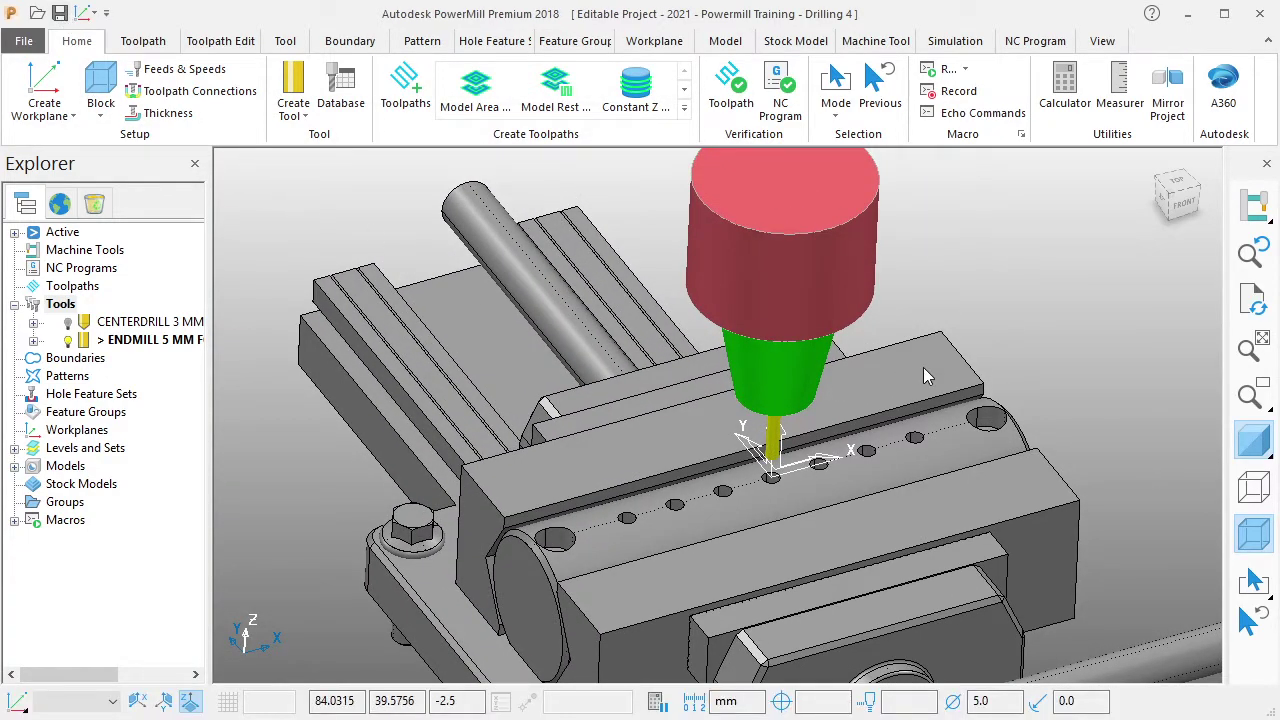
pyautogui.scroll(-2, 915, 369)
pyautogui.scroll(2, 915, 369)
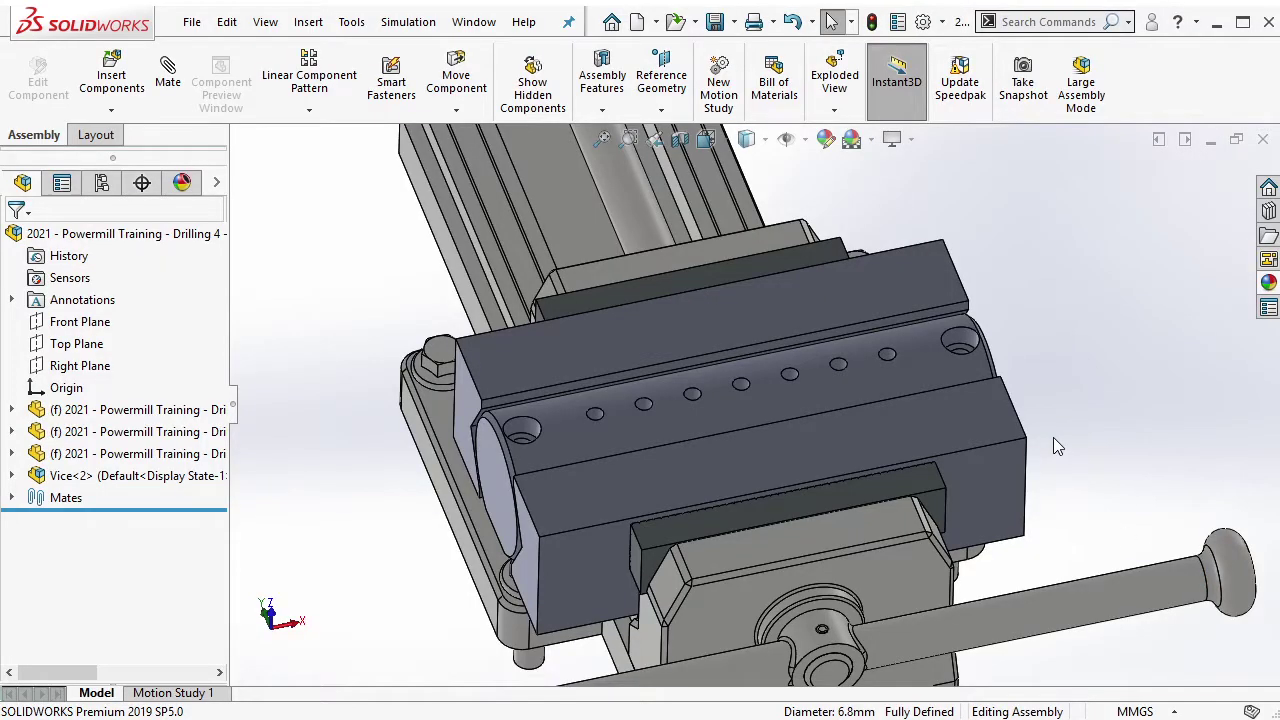
pyautogui.scroll(-3, 620, 414)
pyautogui.scroll(-3, 645, 416)
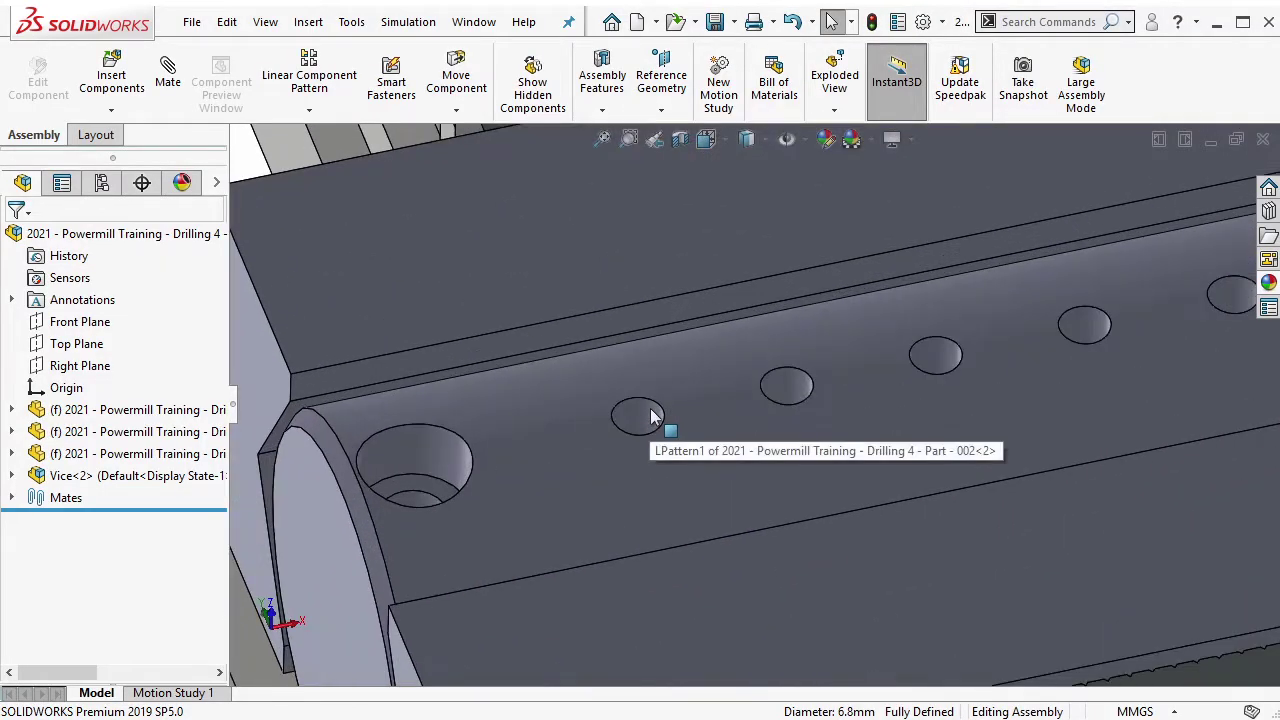
pyautogui.click(651, 416)
pyautogui.press('m')
pyautogui.doubleClick(215, 440)
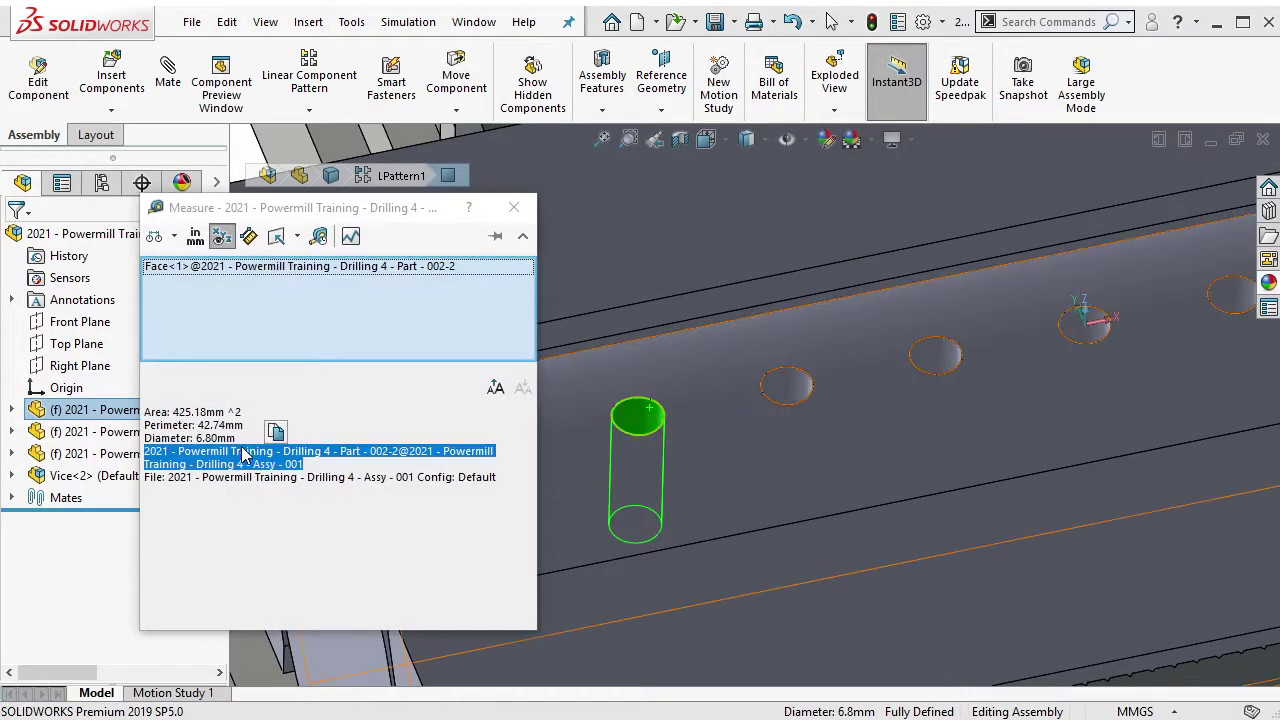
pyautogui.press('Escape')
pyautogui.scroll(5, 723, 451)
pyautogui.scroll(2, 863, 403)
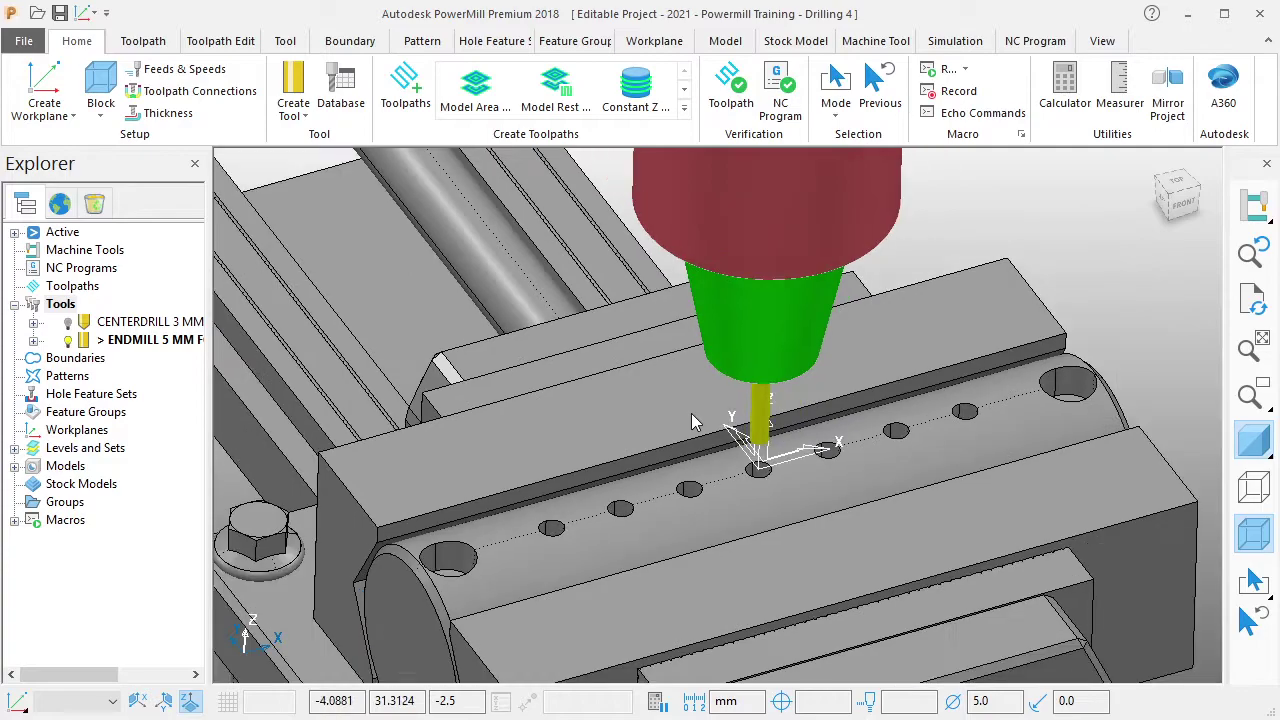
# Create a drill tool DRILL 6.8 MM: 6.8 mm diameter, 50 mm full length, tool number 3.
pyautogui.click(293, 108)
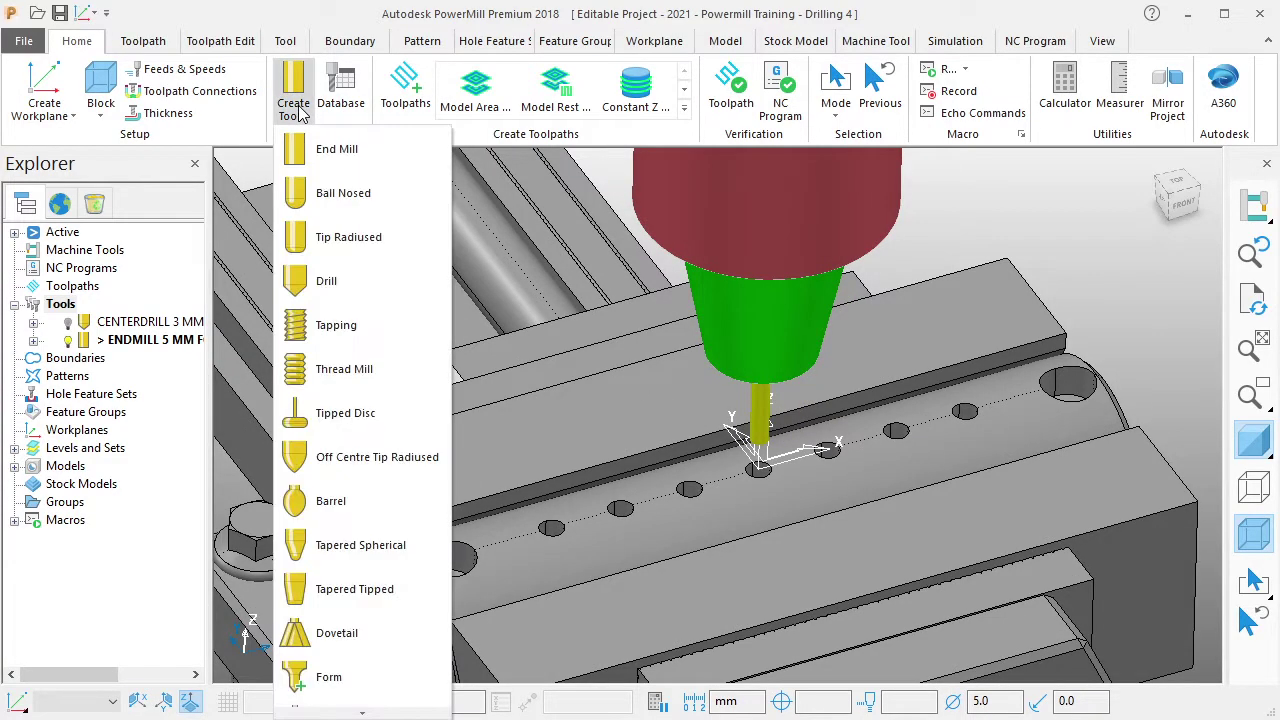
pyautogui.click(330, 280)
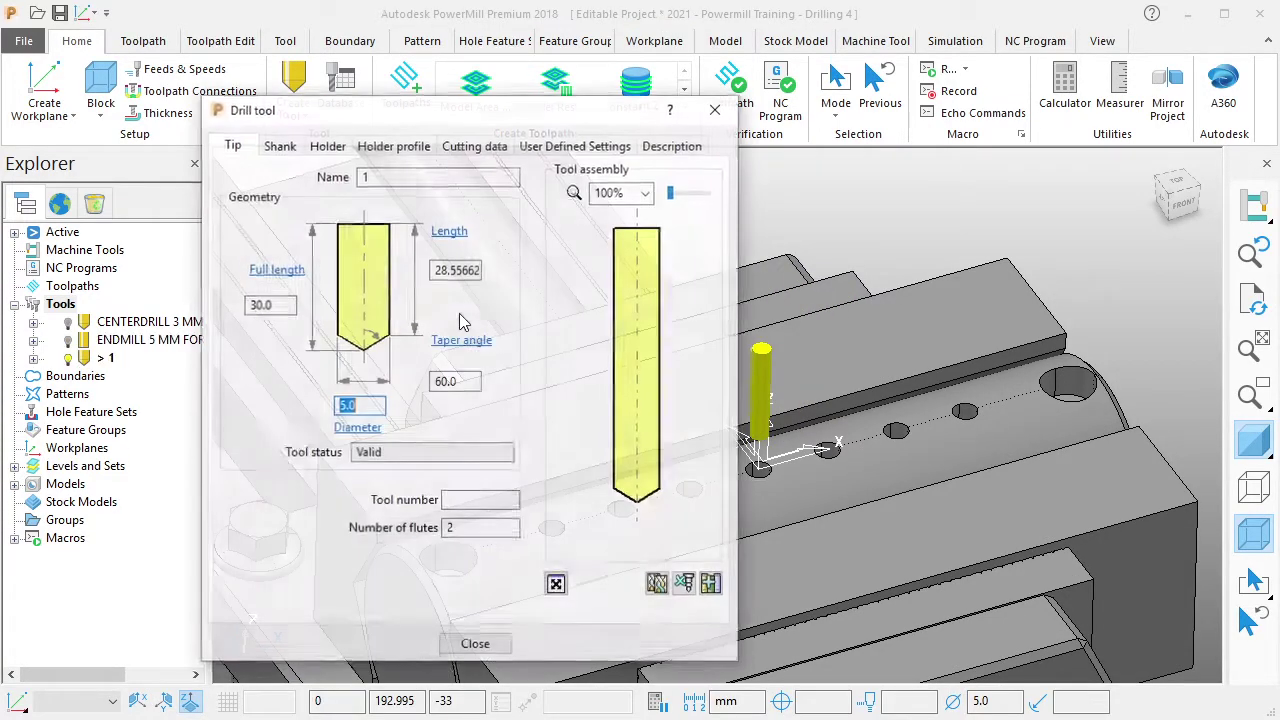
pyautogui.doubleClick(364, 176)
pyautogui.write('DRILL 6.8 MM')
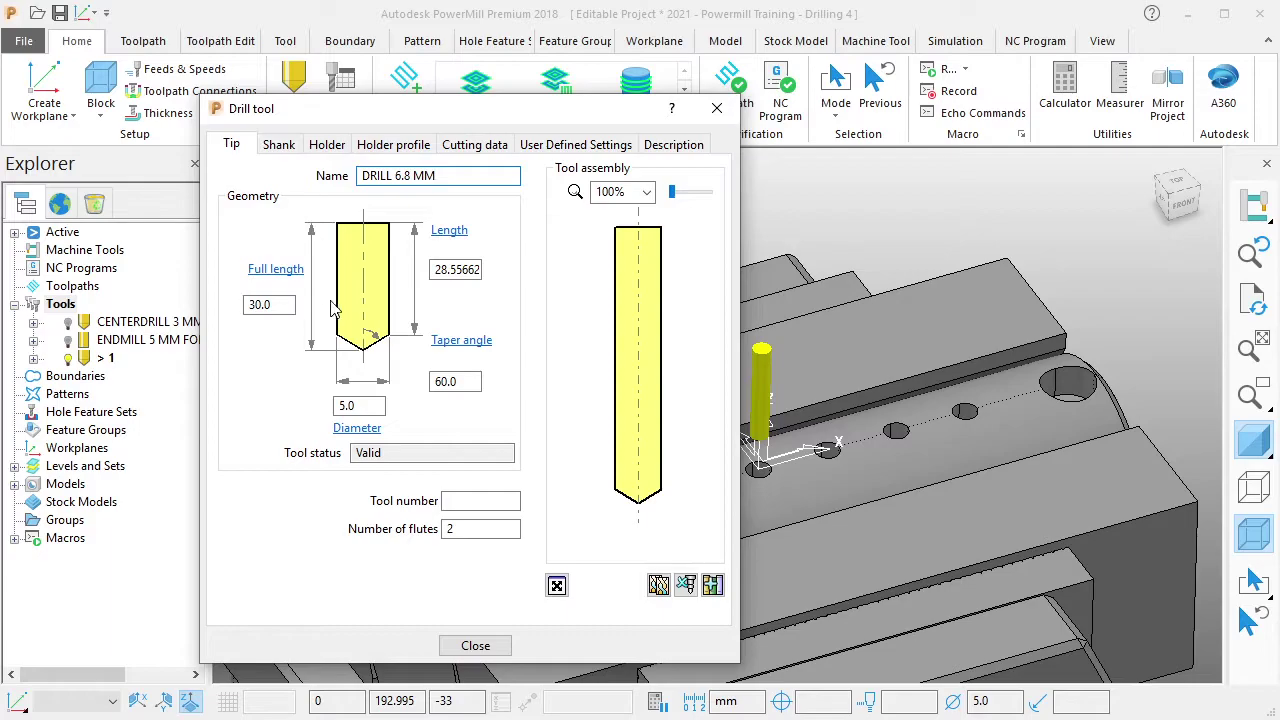
pyautogui.click(364, 405)
pyautogui.write('6.8')
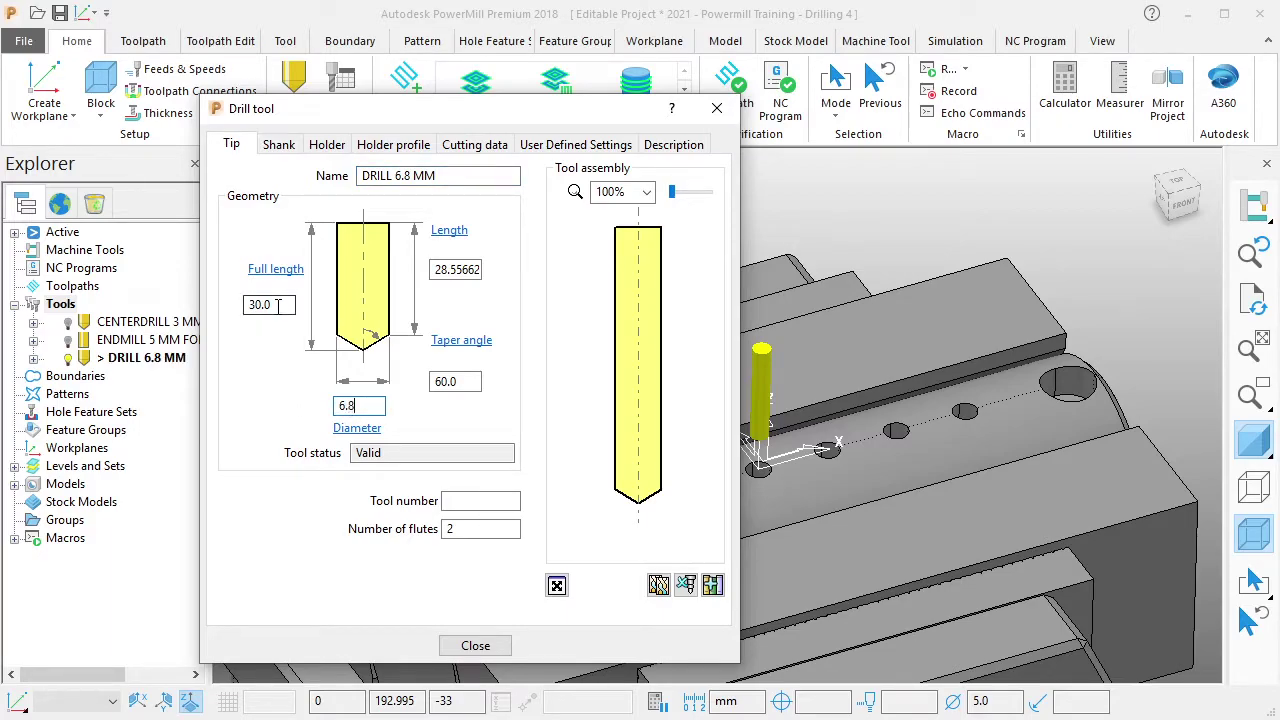
pyautogui.click(288, 306)
pyautogui.write('50')
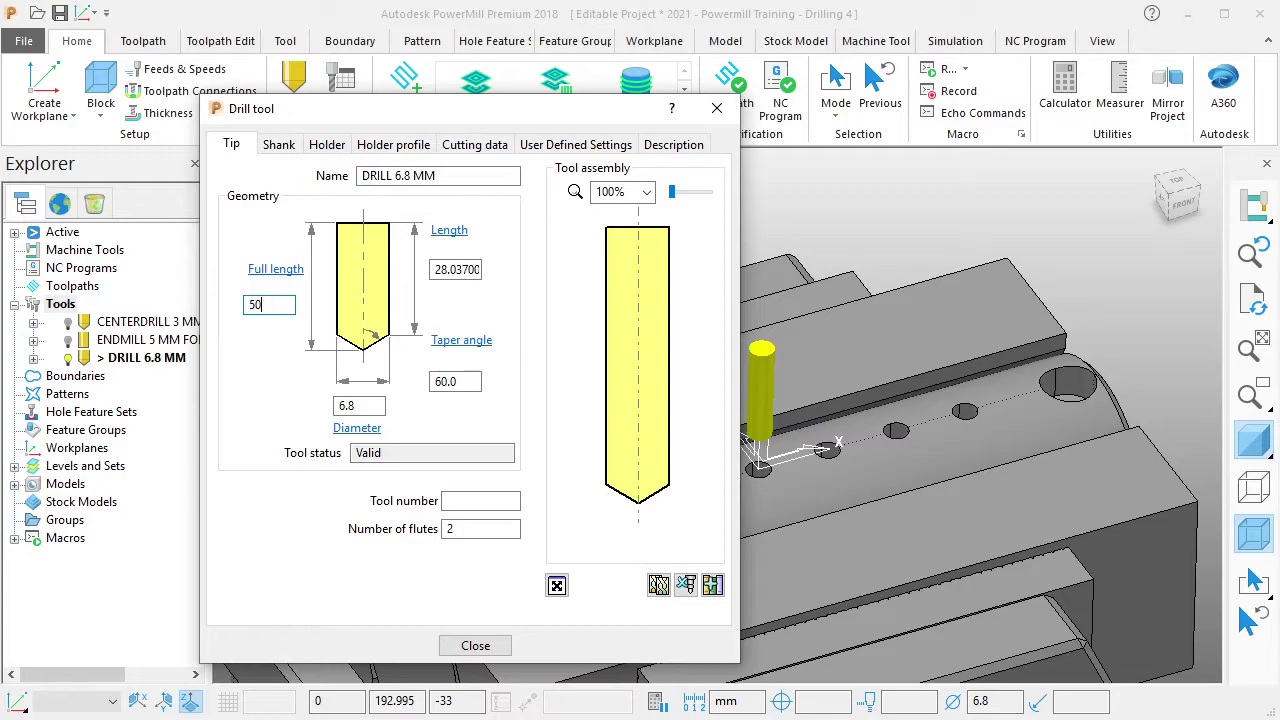
pyautogui.press('Return')
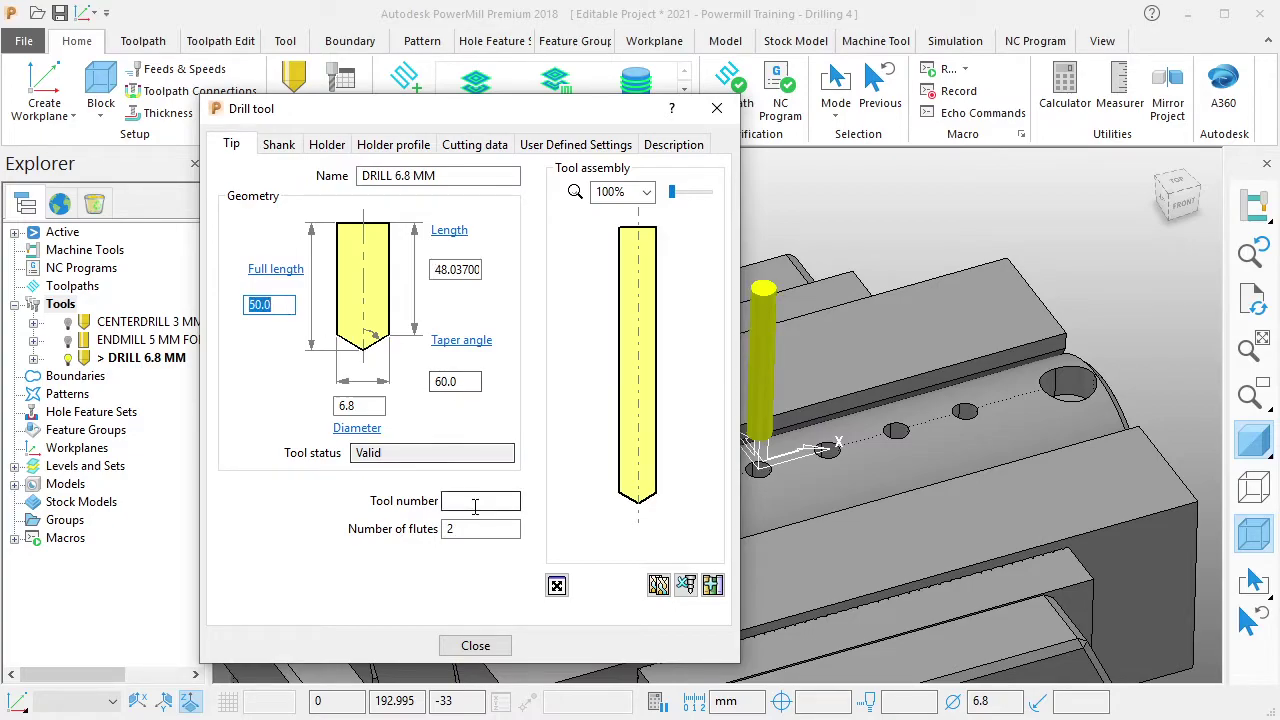
pyautogui.click(473, 501)
pyautogui.write('3')
pyautogui.press('Return')
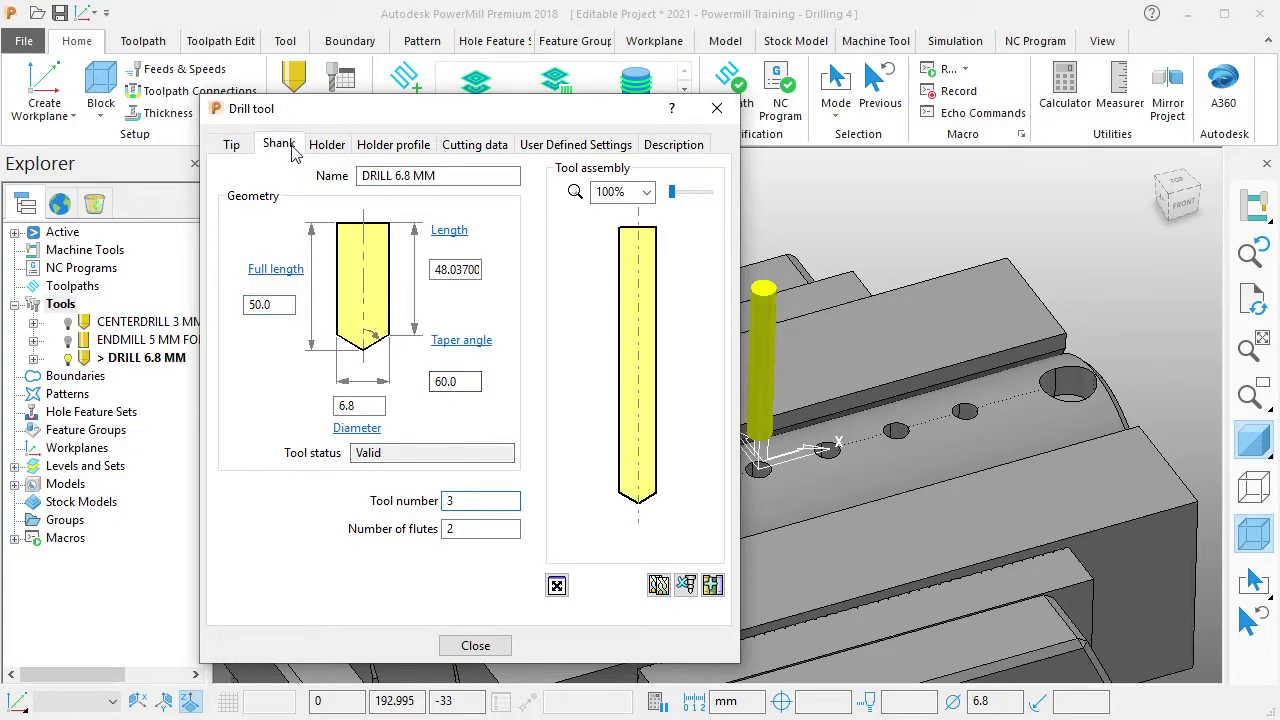
# Give the drill a tapered shank with 30 mm lower and 50 mm upper diameter.
pyautogui.click(279, 144)
pyautogui.moveTo(853, 354); pyautogui.dragTo(992, 364, button='middle')
pyautogui.click(367, 234)
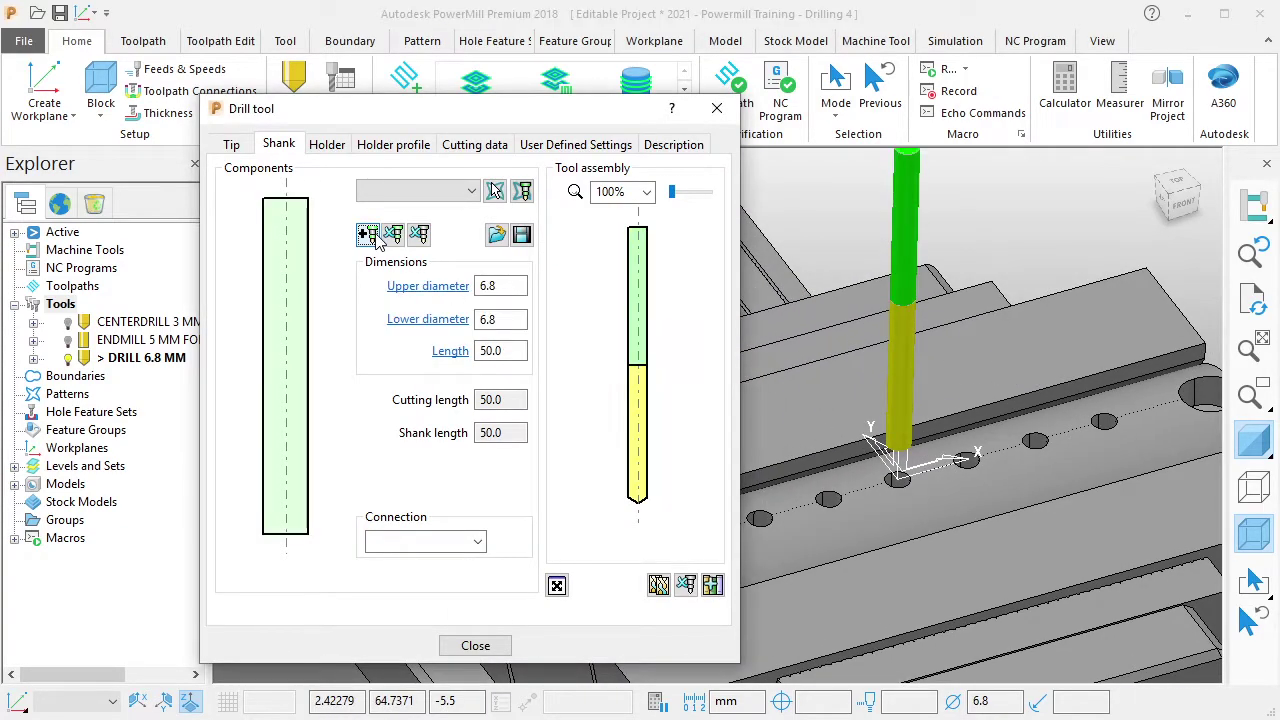
pyautogui.click(480, 319)
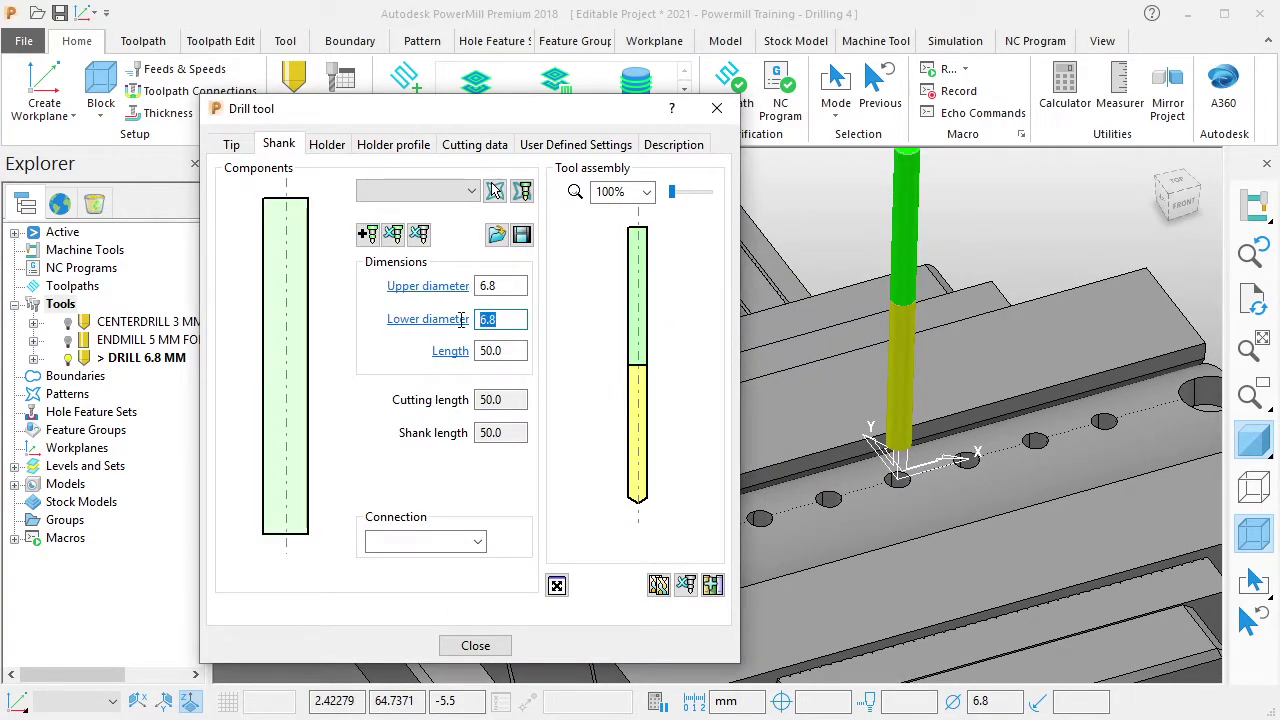
pyautogui.write('30')
pyautogui.press('Return')
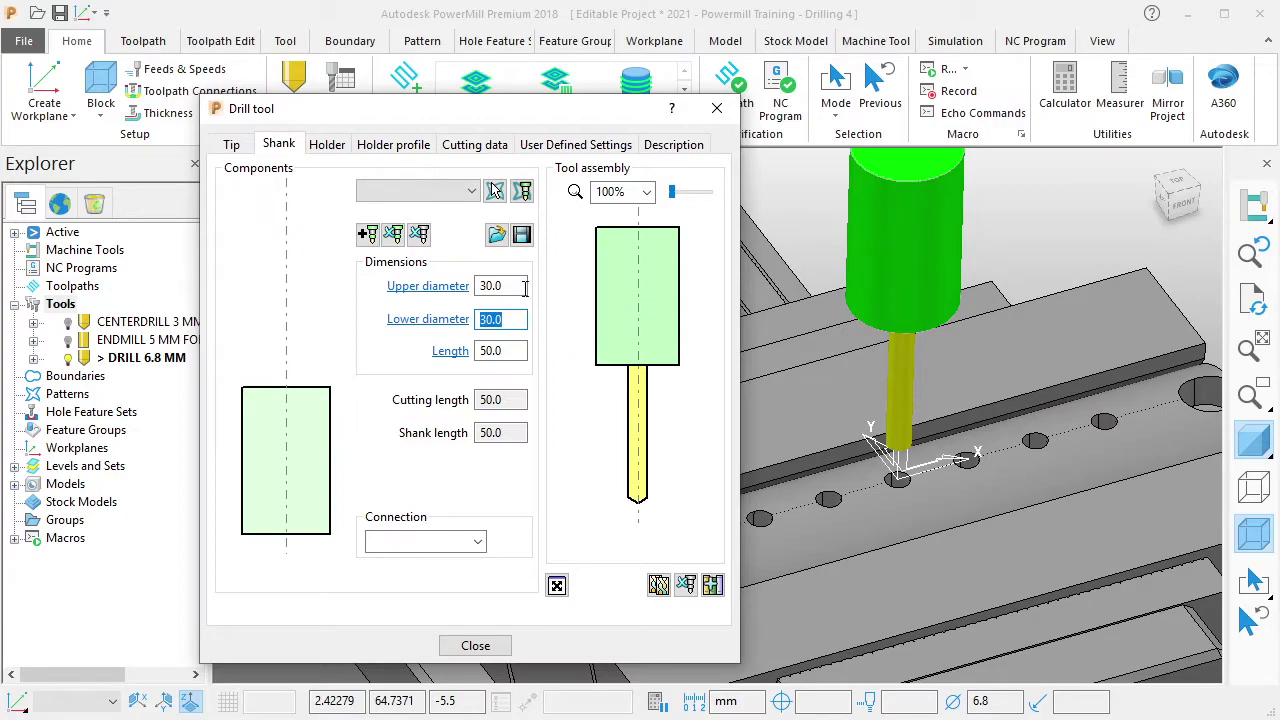
pyautogui.click(524, 287)
pyautogui.write('5')
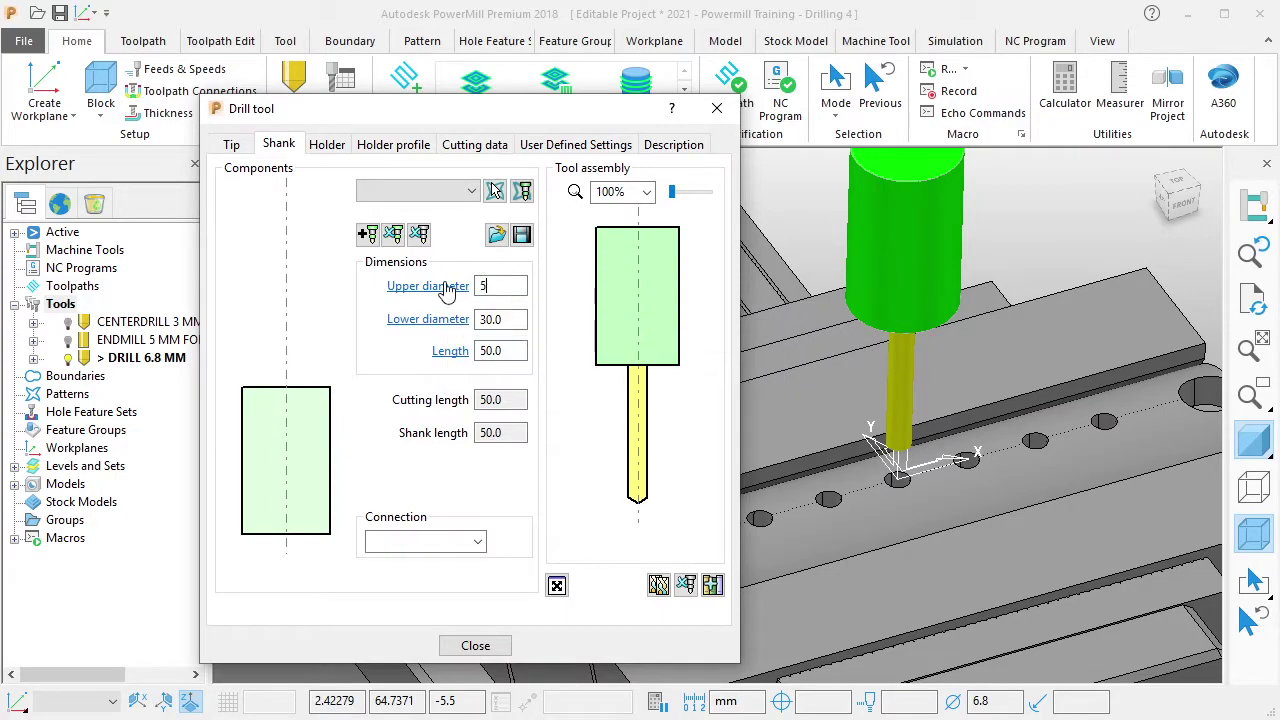
pyautogui.write('0.0')
pyautogui.press('Return')
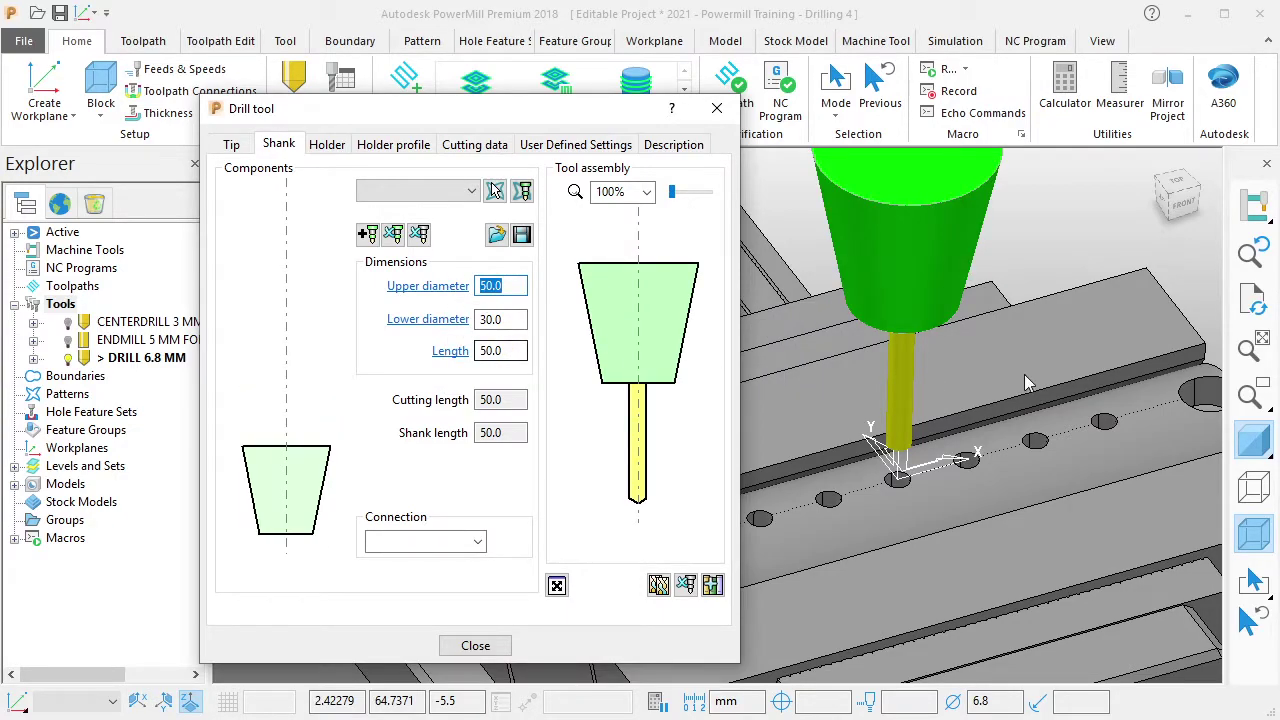
# Add a holder with 100 mm overhang and 70 mm lower diameter, then close the tool settings.
pyautogui.moveTo(1024, 374); pyautogui.dragTo(1008, 462, button='middle')
pyautogui.click(327, 144)
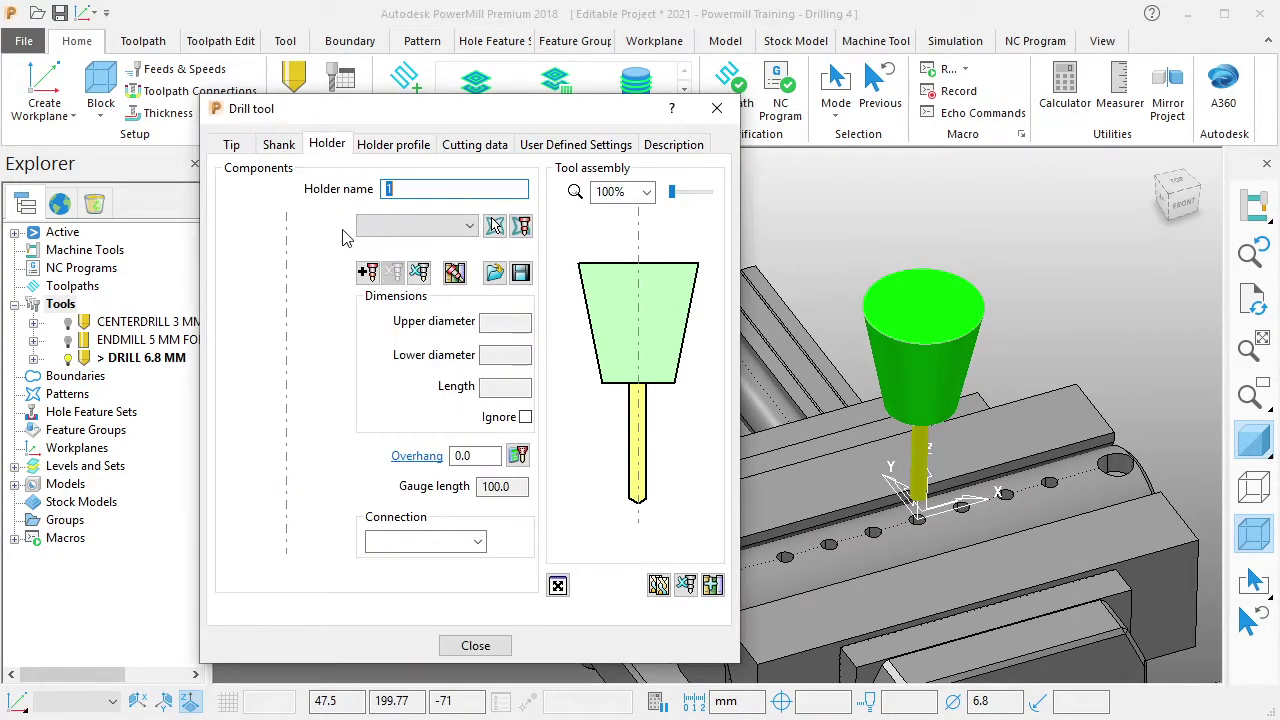
pyautogui.click(367, 272)
pyautogui.doubleClick(470, 456)
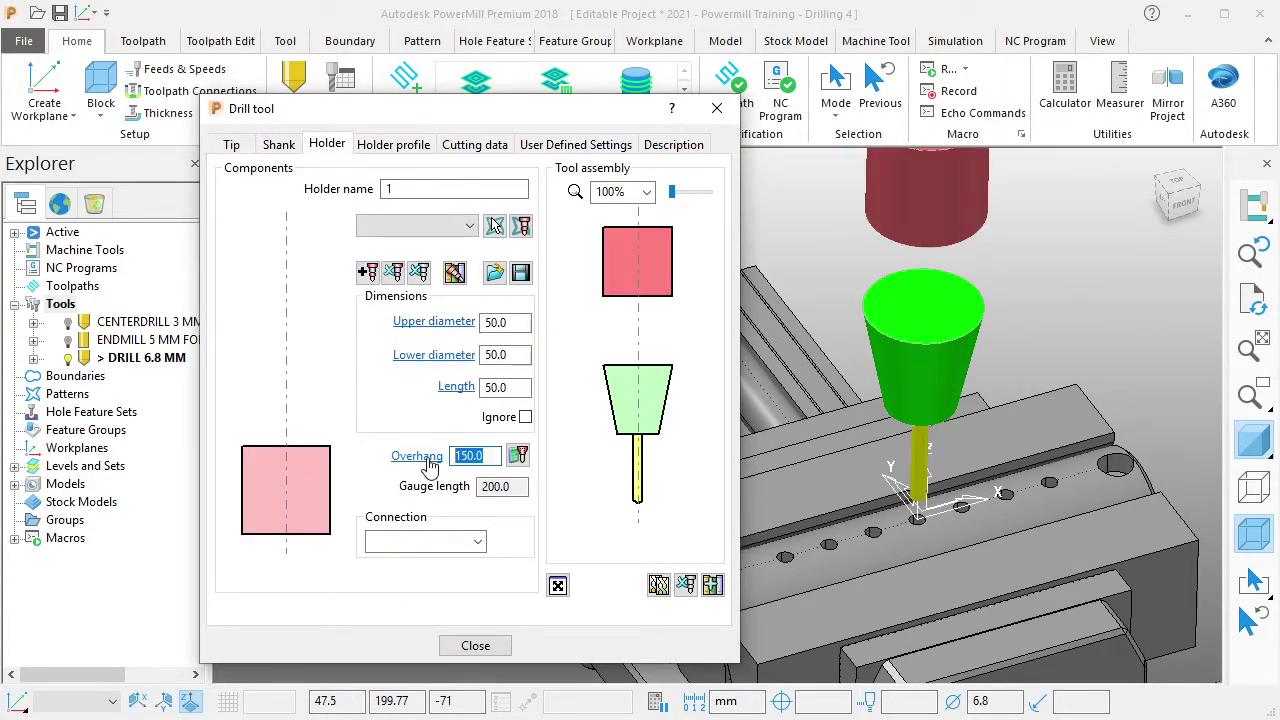
pyautogui.write('90')
pyautogui.press('Return')
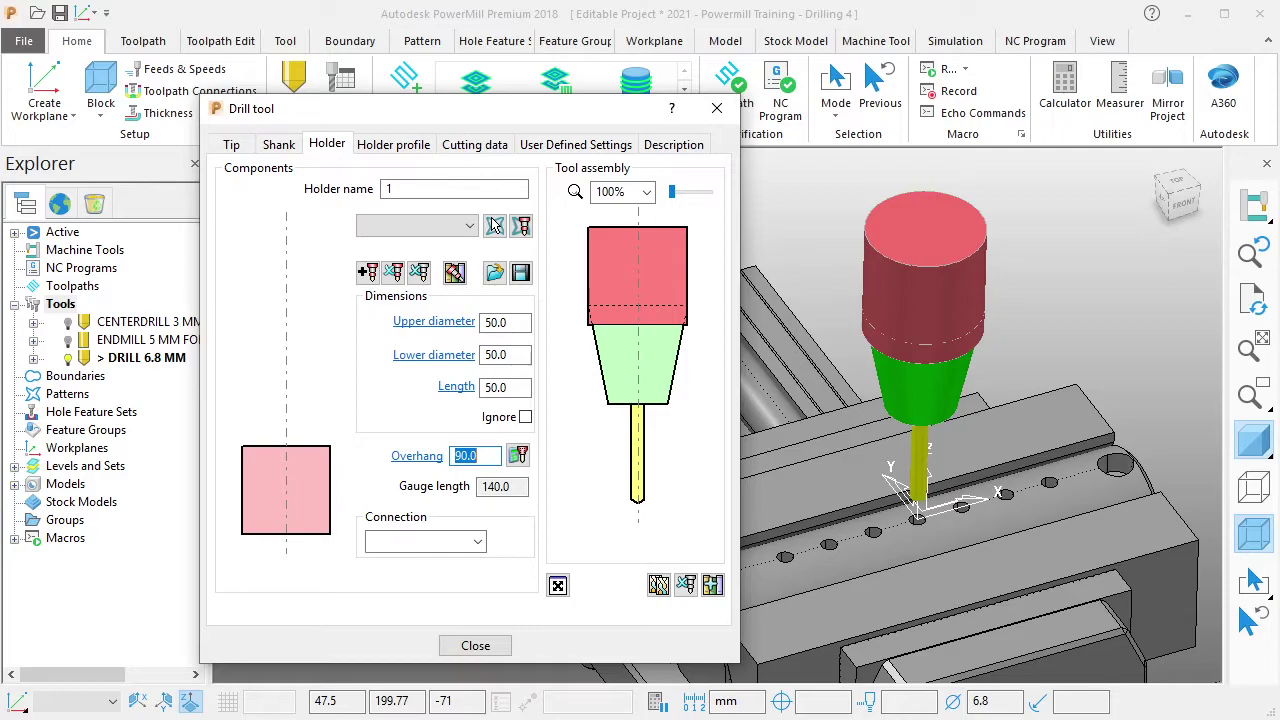
pyautogui.press('Return')
pyautogui.doubleClick(497, 355)
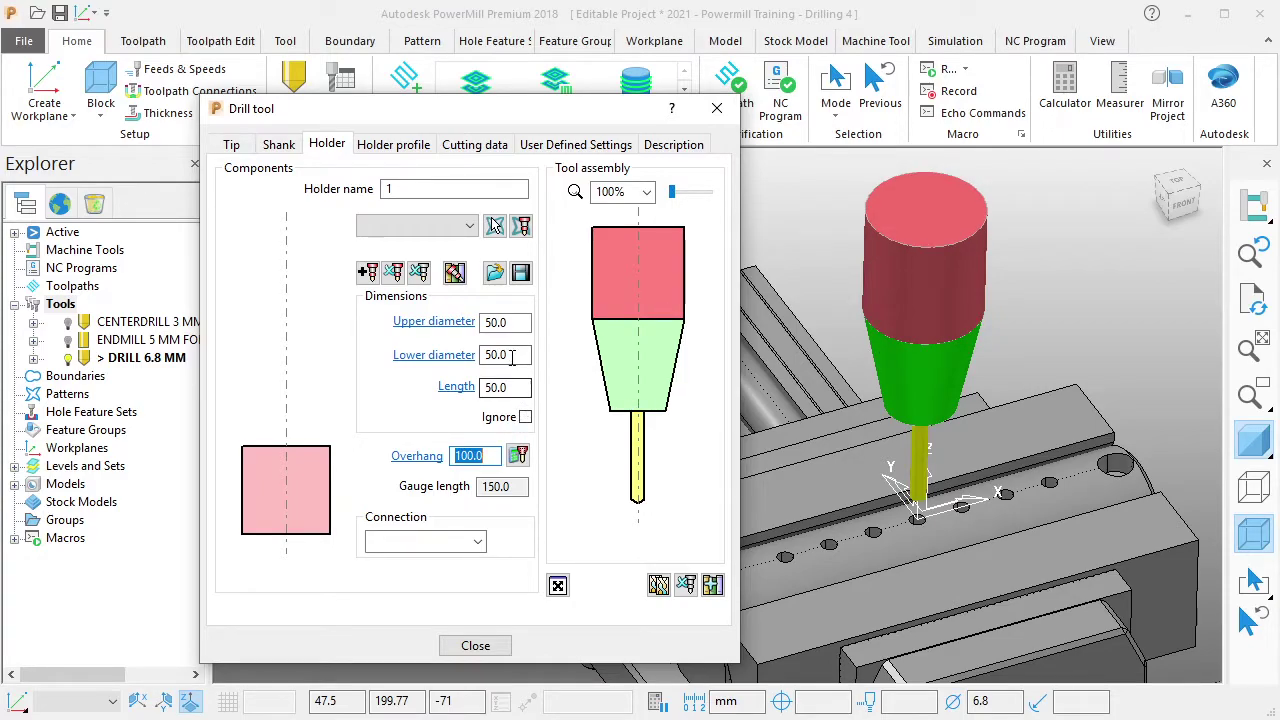
pyautogui.write('70')
pyautogui.press('Return')
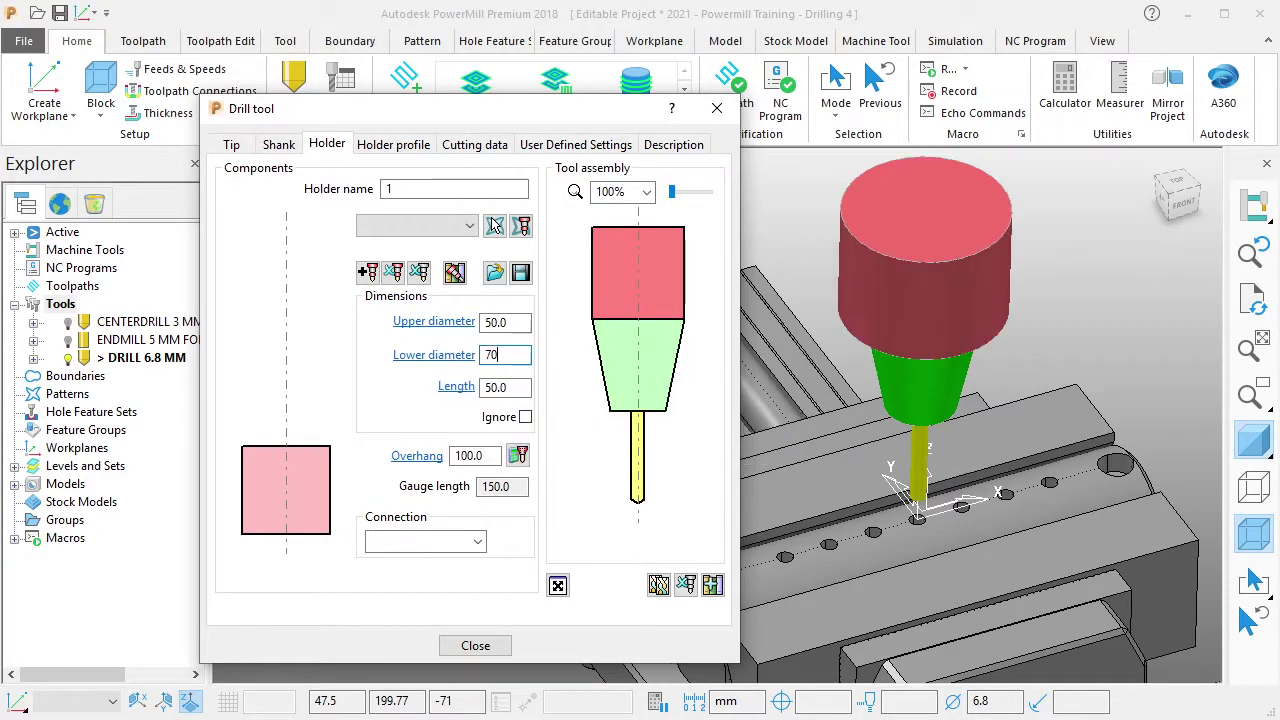
pyautogui.click(476, 645)
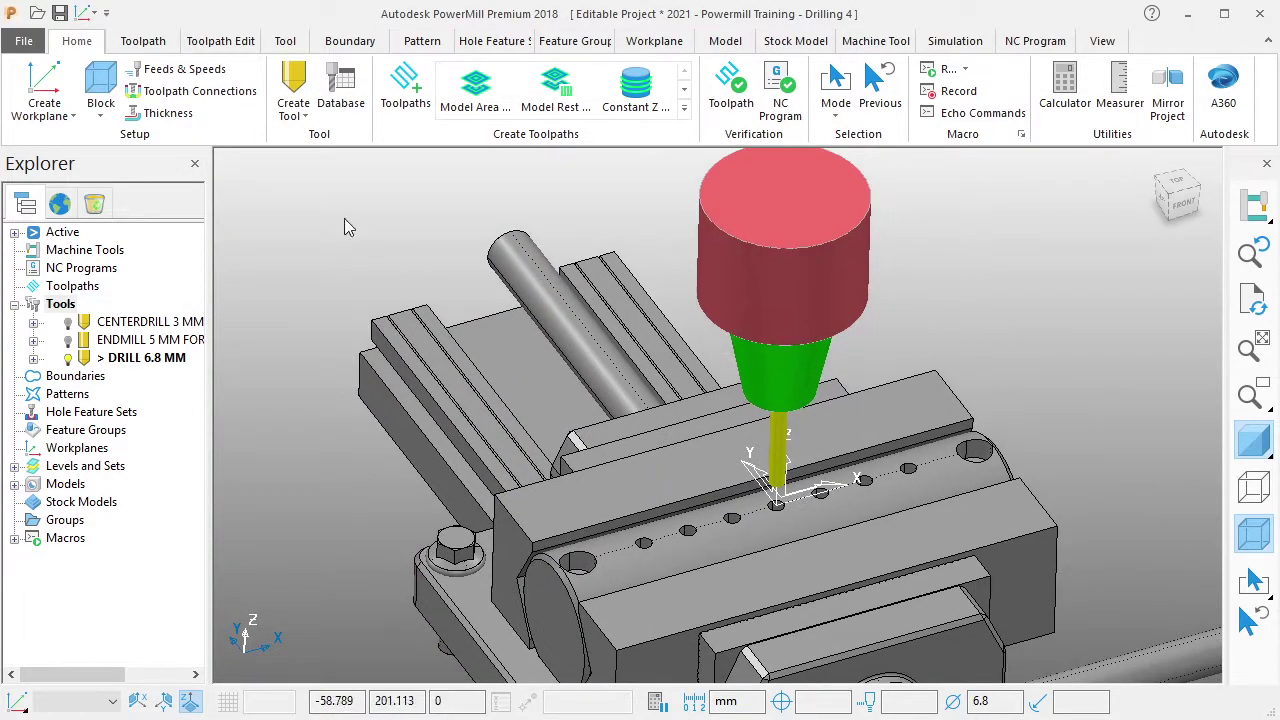
# Save the project and switch back to the SOLIDWORKS assembly.
pyautogui.click(60, 12)
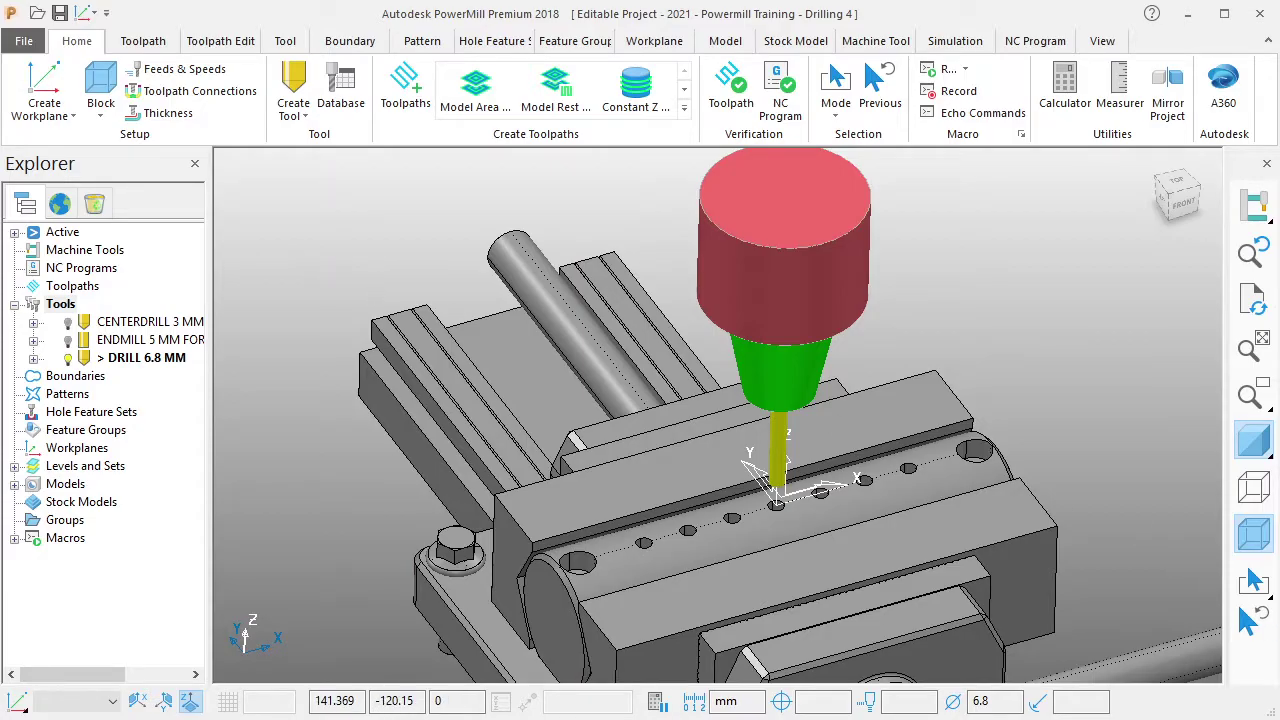
pyautogui.hotkey('alt', 'Tab')
pyautogui.scroll(-4, 960, 398)
pyautogui.scroll(-3, 900, 385)
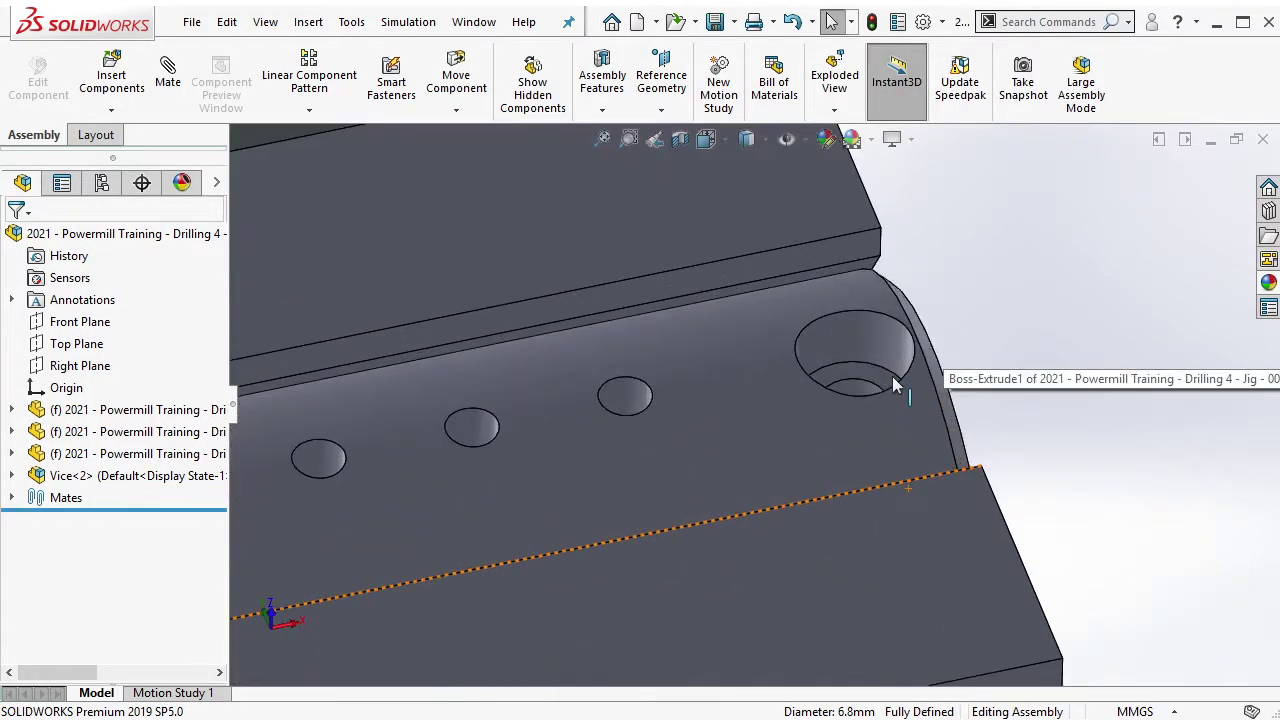
# Measure the hole face under the counterbore and read its 9.00 mm diameter.
pyautogui.click(868, 408)
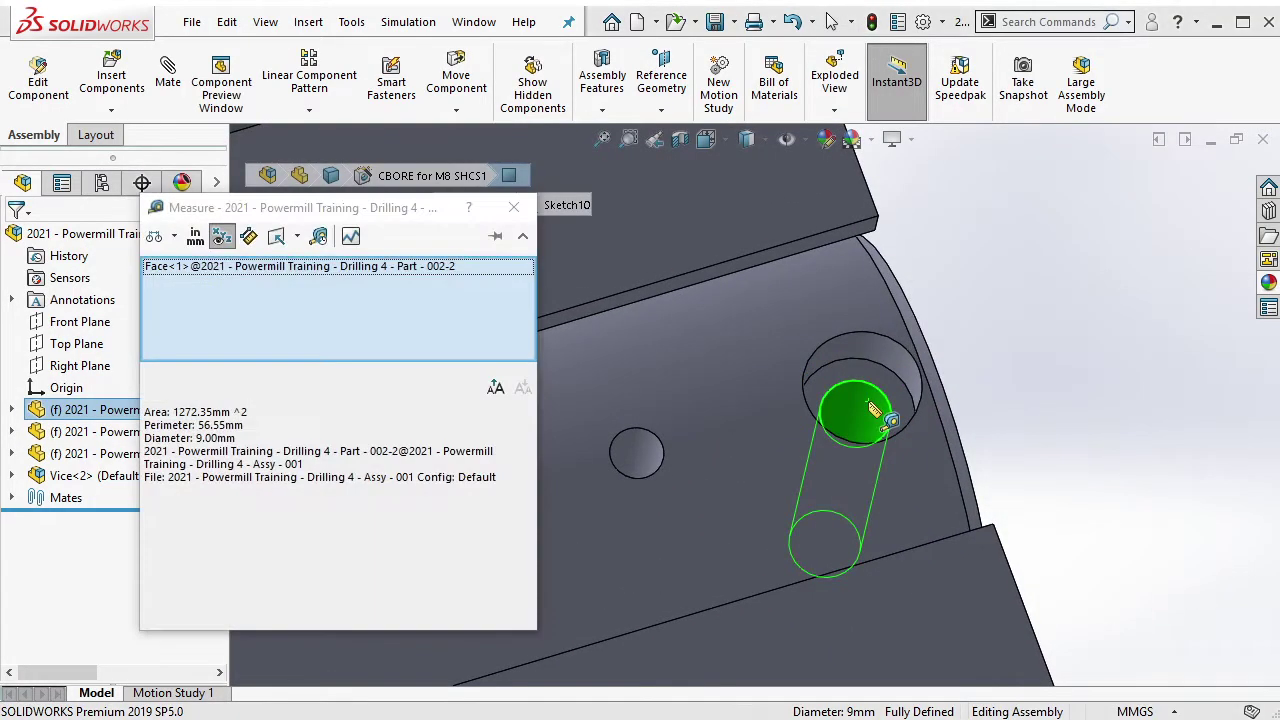
pyautogui.press('m')
pyautogui.tripleClick(215, 455)
pyautogui.doubleClick(212, 438)
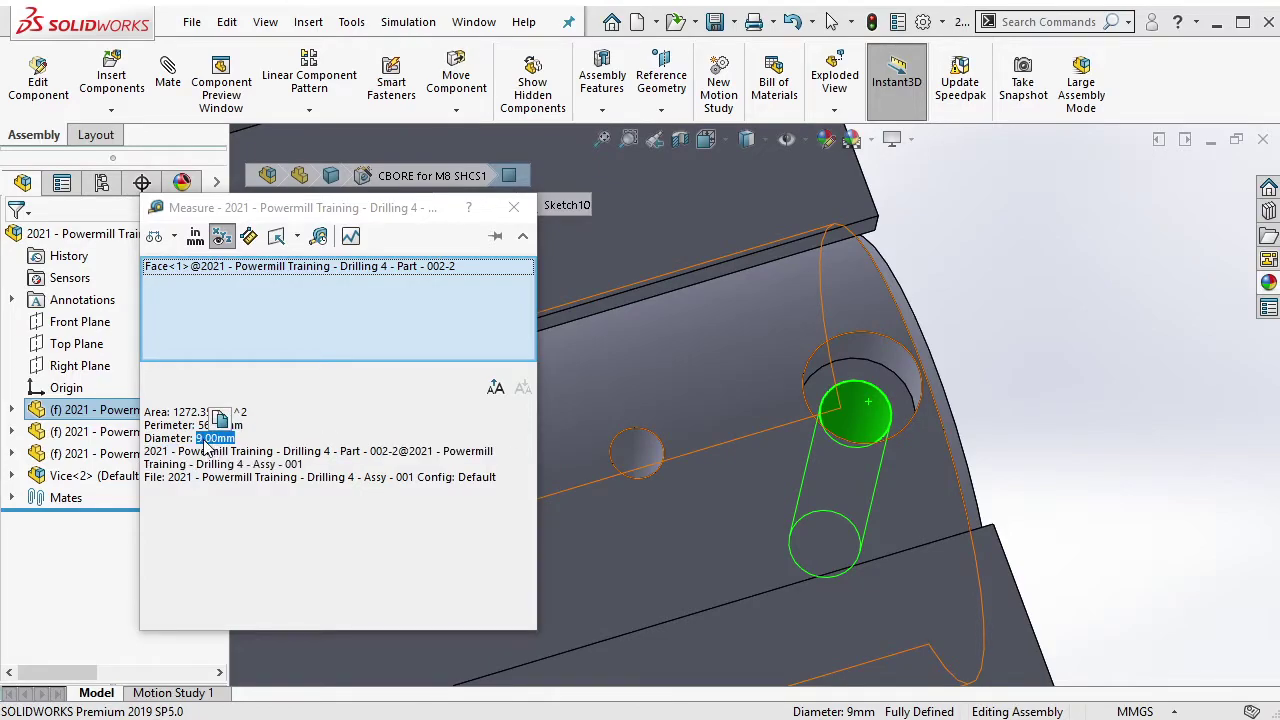
pyautogui.press('Escape')
pyautogui.scroll(5, 786, 408)
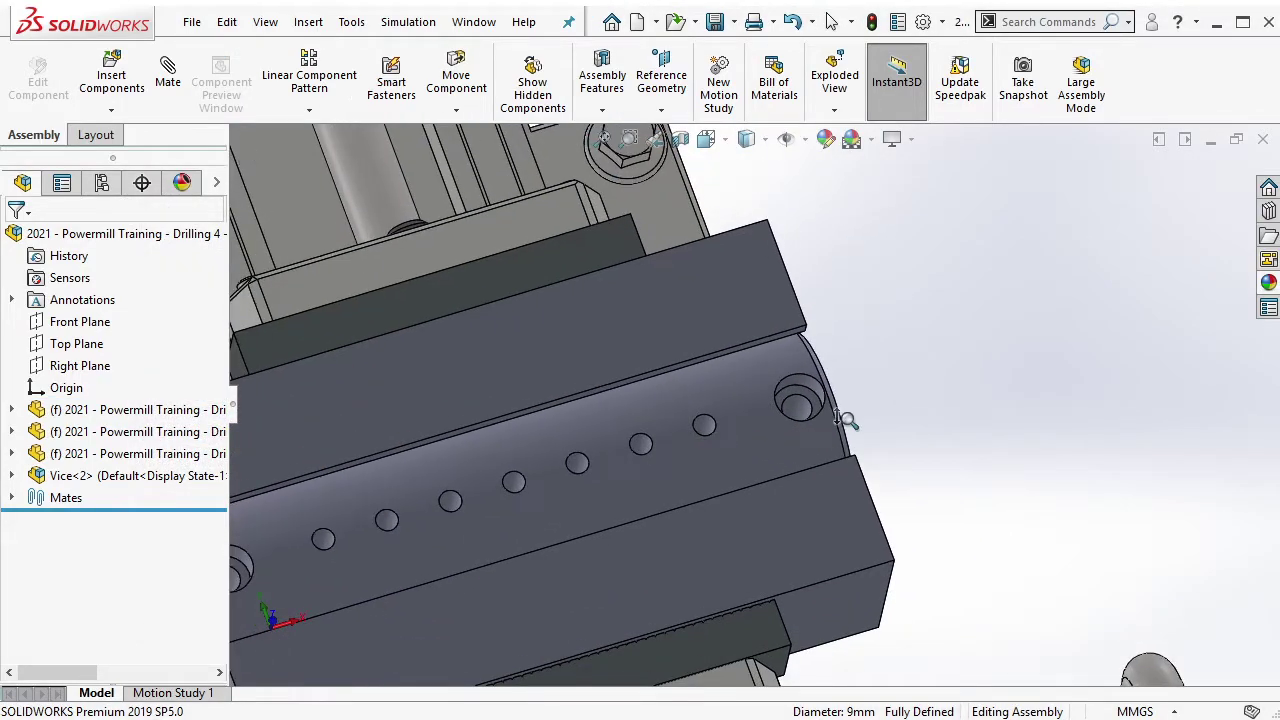
pyautogui.moveTo(813, 423)
pyautogui.mouseDown(button='middle')
pyautogui.moveTo(727, 380)
pyautogui.moveTo(745, 400)
pyautogui.mouseUp(button='middle')
pyautogui.scroll(5, 727, 380)
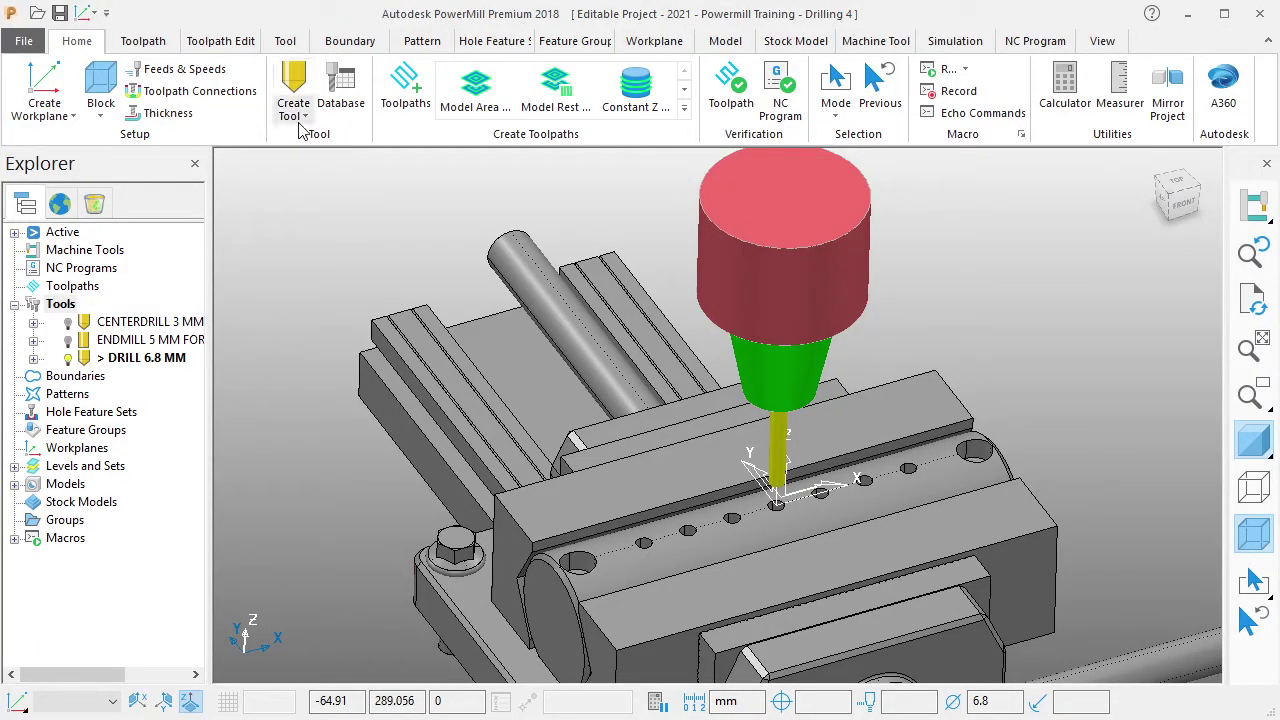
# Create a drill tool named DRILL 9 MM with a 9 mm tip diameter.
pyautogui.click(299, 120)
pyautogui.click(330, 281)
pyautogui.write('DRILL 9 MM')
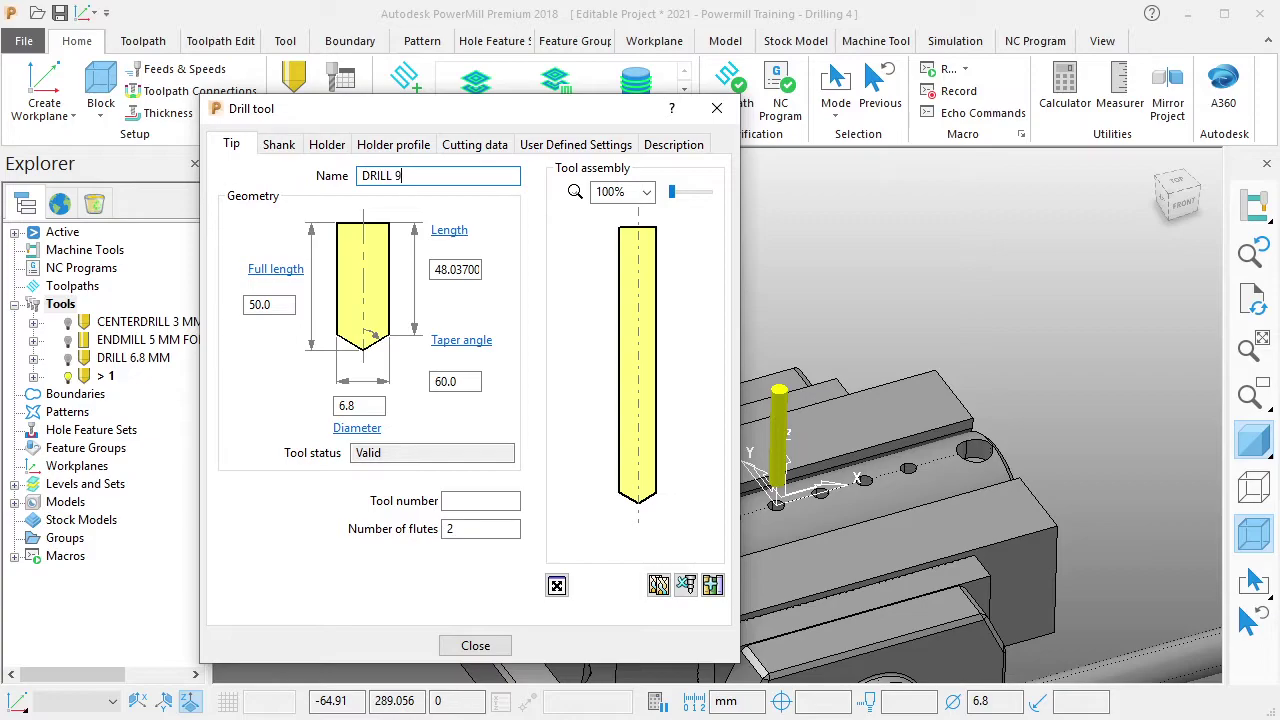
pyautogui.click(366, 406)
pyautogui.write('9')
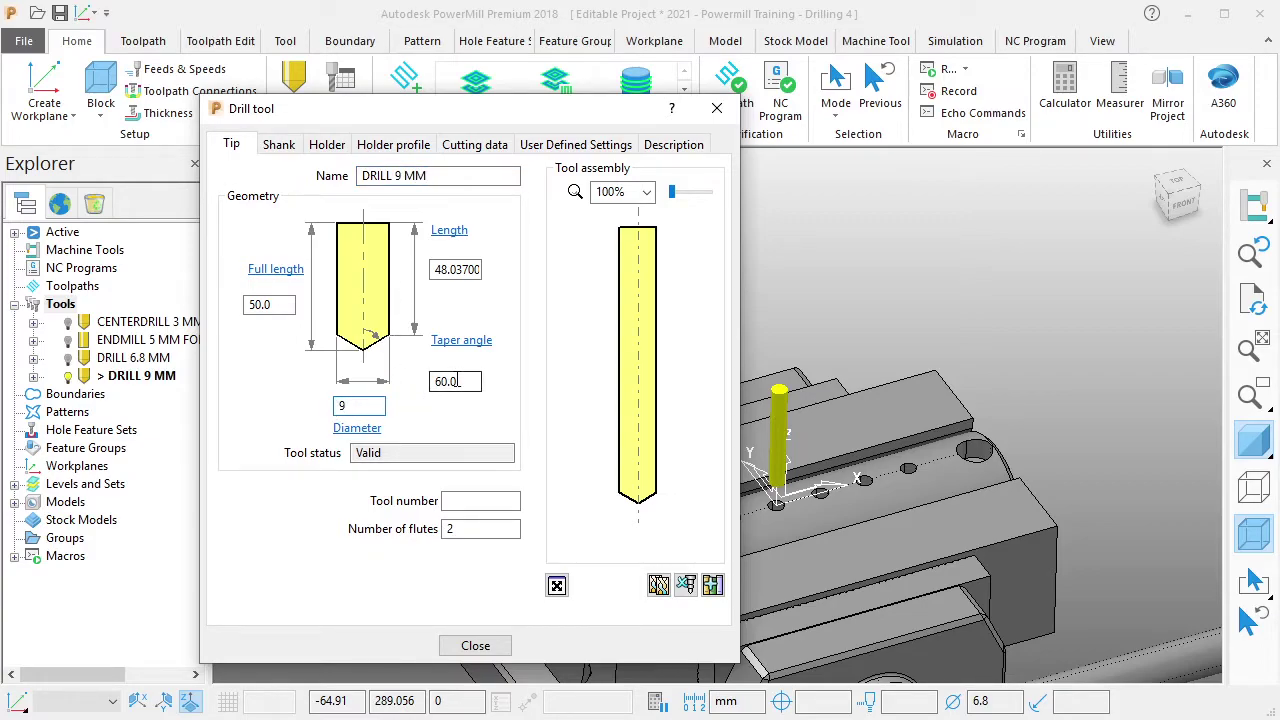
pyautogui.click(455, 381)
pyautogui.click(472, 500)
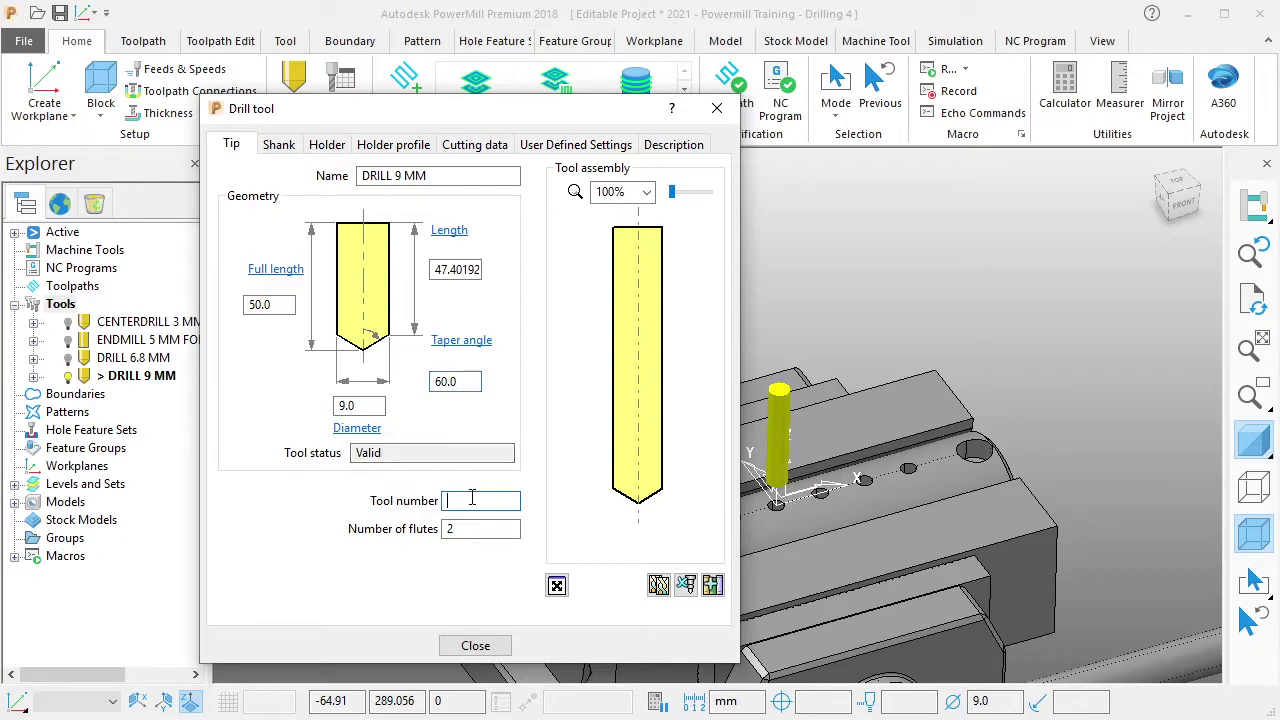
pyautogui.write('4')
# Add a shank to DRILL 9 MM: 35 mm lower diameter, 60 mm upper diameter, 60 mm length.
pyautogui.click(279, 144)
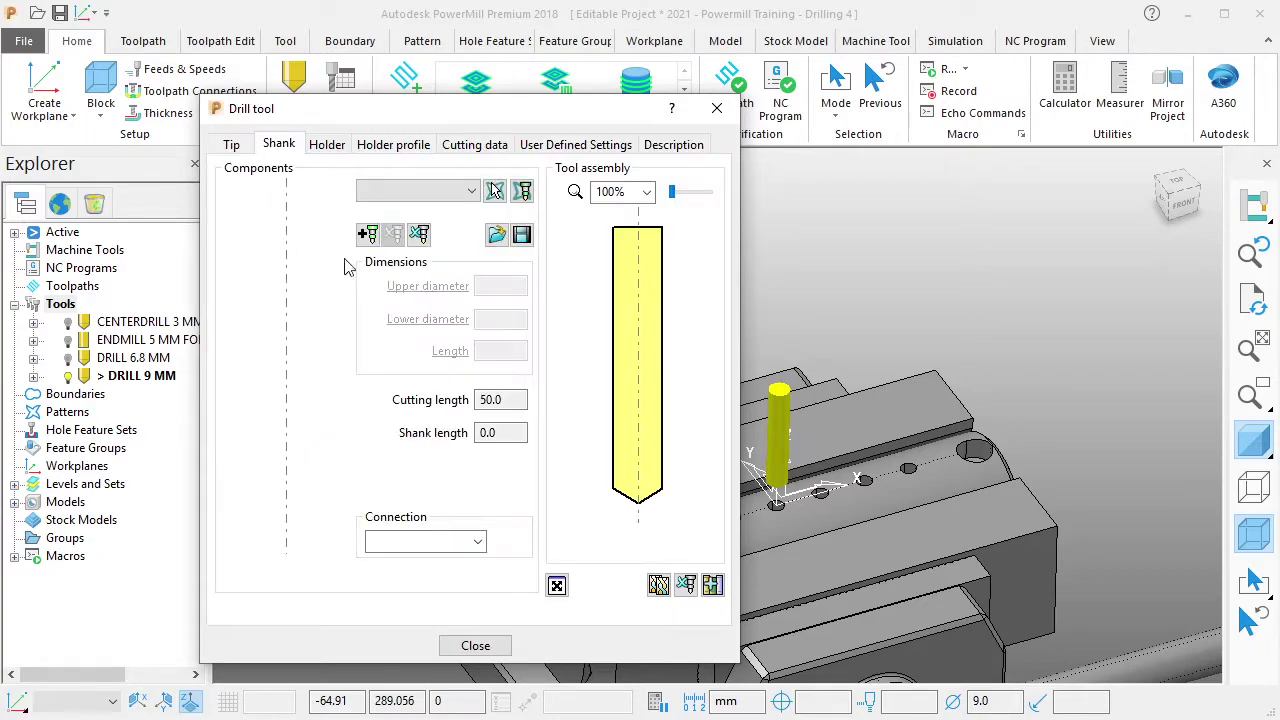
pyautogui.click(367, 234)
pyautogui.click(443, 322)
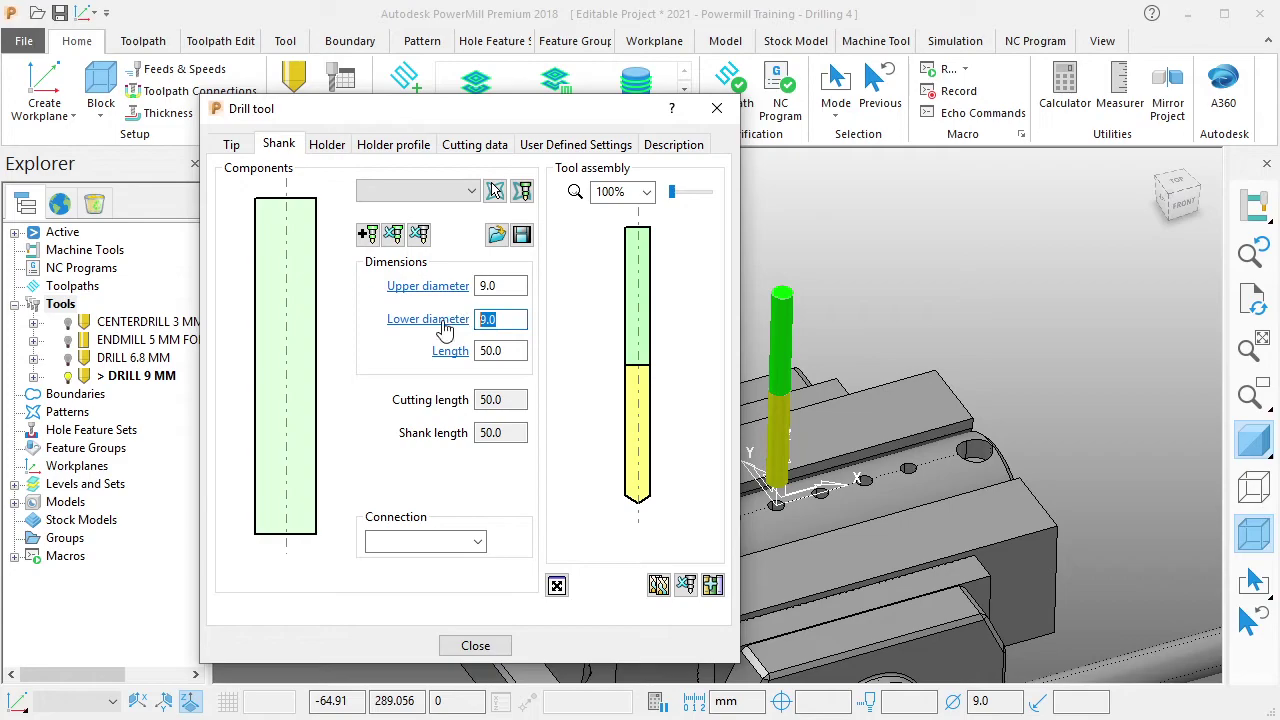
pyautogui.write('35')
pyautogui.press('Return')
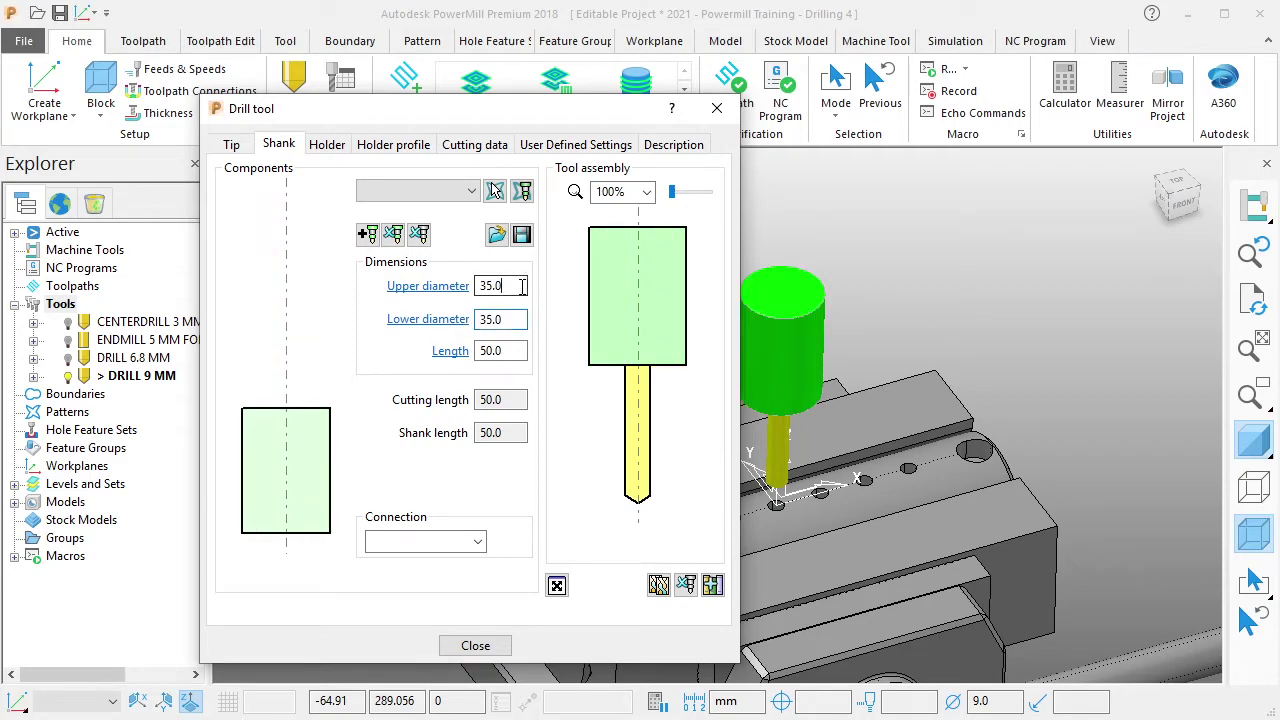
pyautogui.click(398, 287)
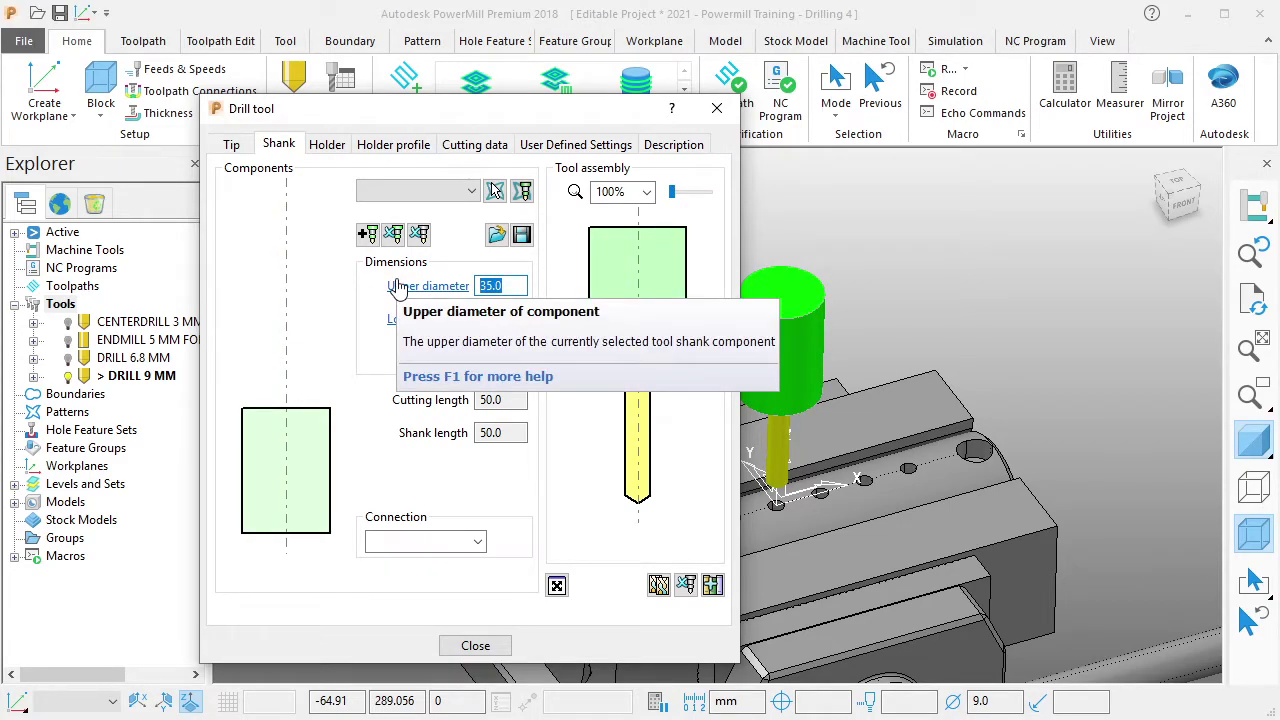
pyautogui.write('50')
pyautogui.press('Return')
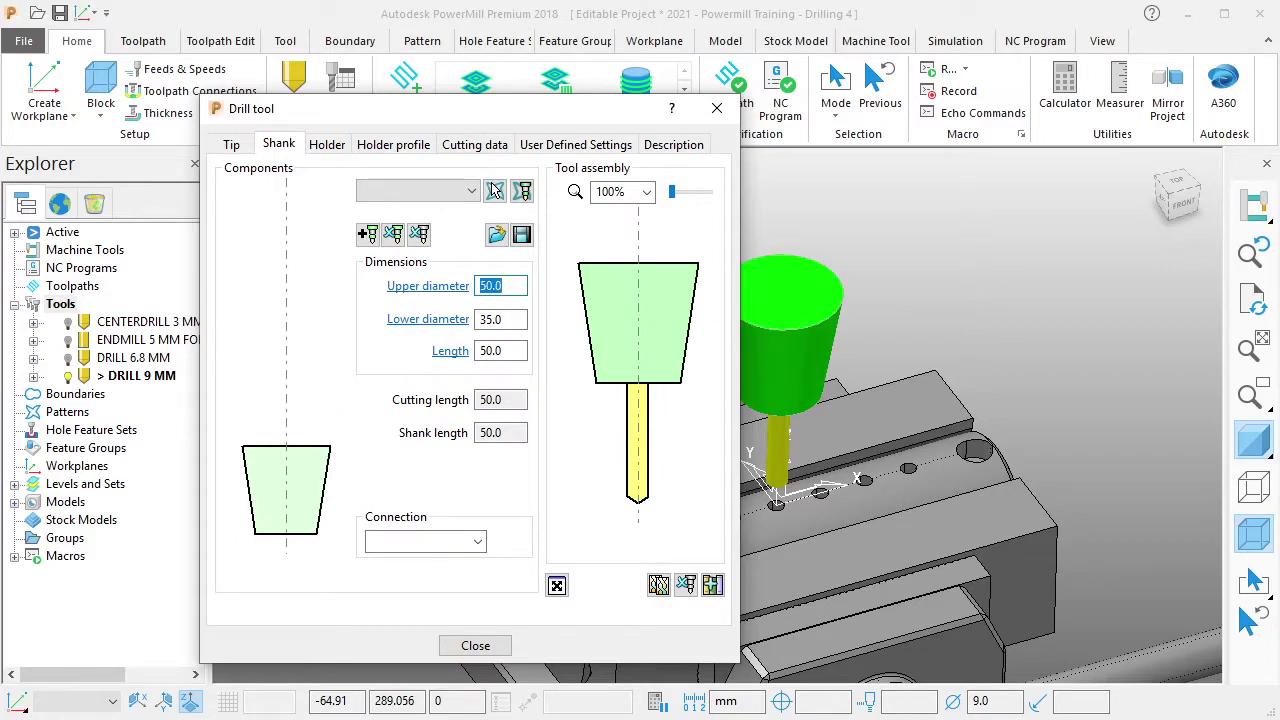
pyautogui.write('60')
pyautogui.press('Return')
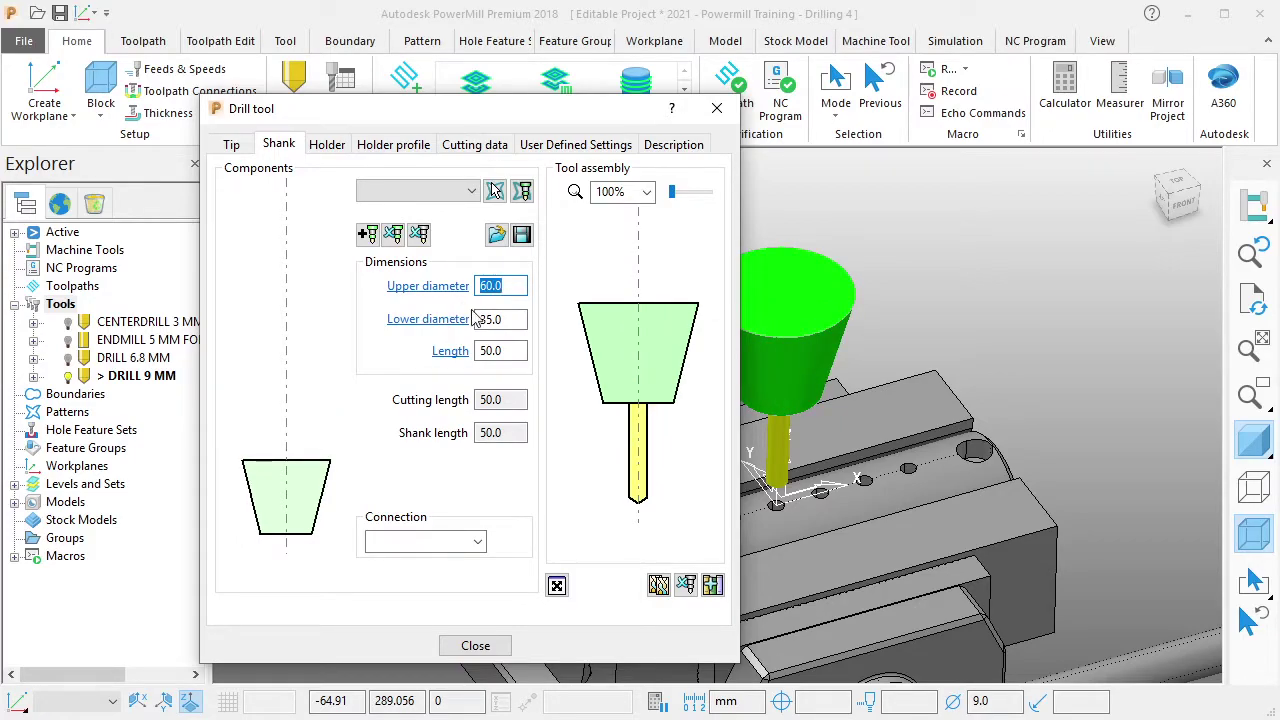
pyautogui.press('Tab')
pyautogui.press('Tab')
pyautogui.write('60')
pyautogui.press('Return')
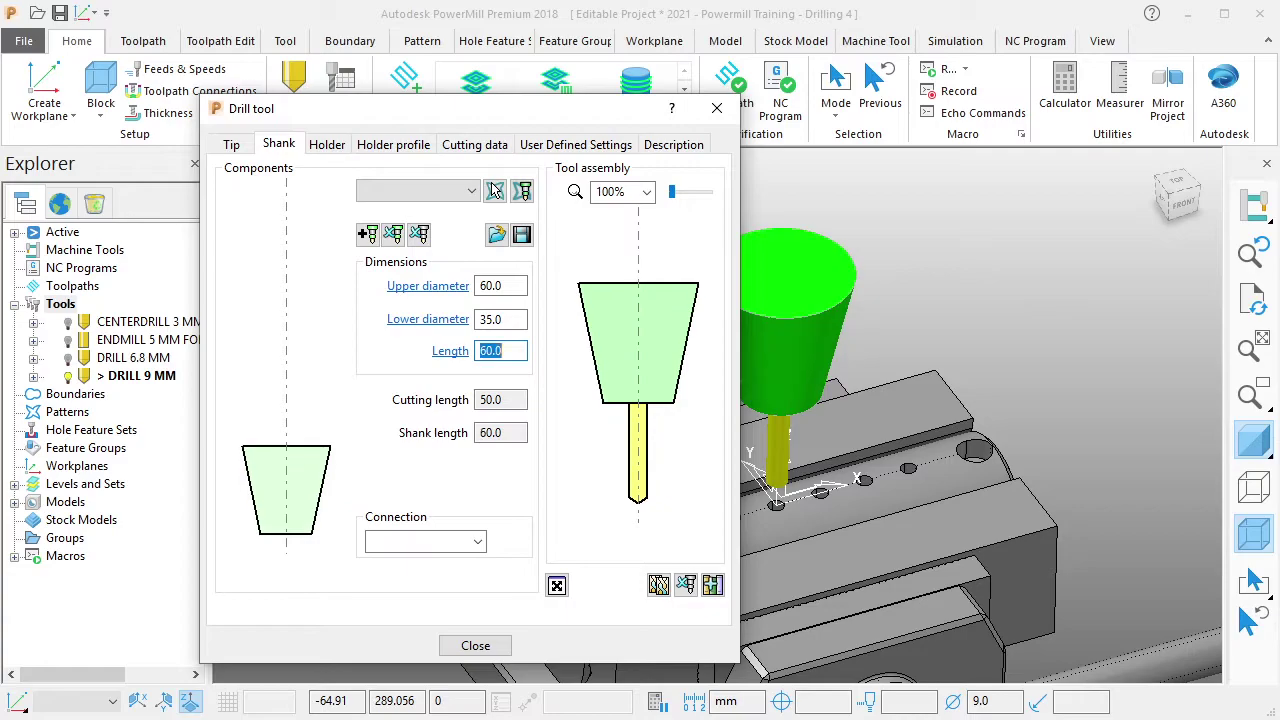
# Add a holder with 110 mm overhang and 80 mm lower diameter, then close the tool settings.
pyautogui.click(328, 145)
pyautogui.click(367, 272)
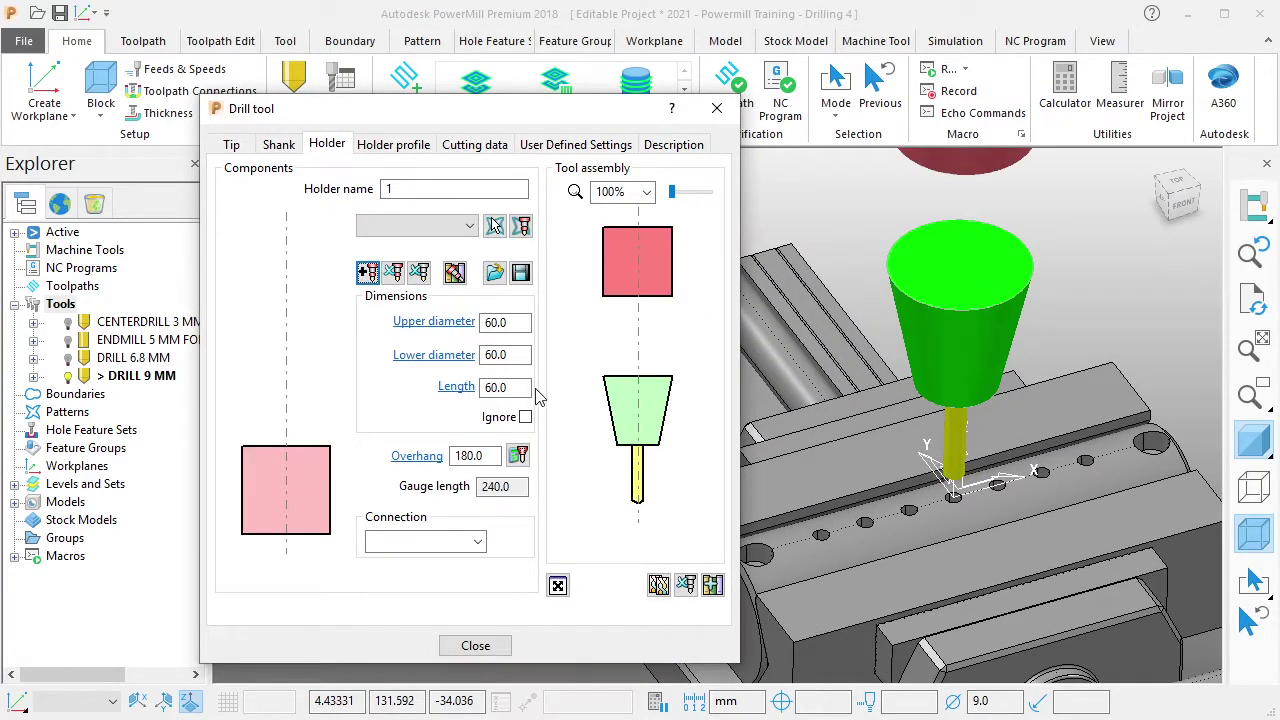
pyautogui.doubleClick(470, 456)
pyautogui.write('100')
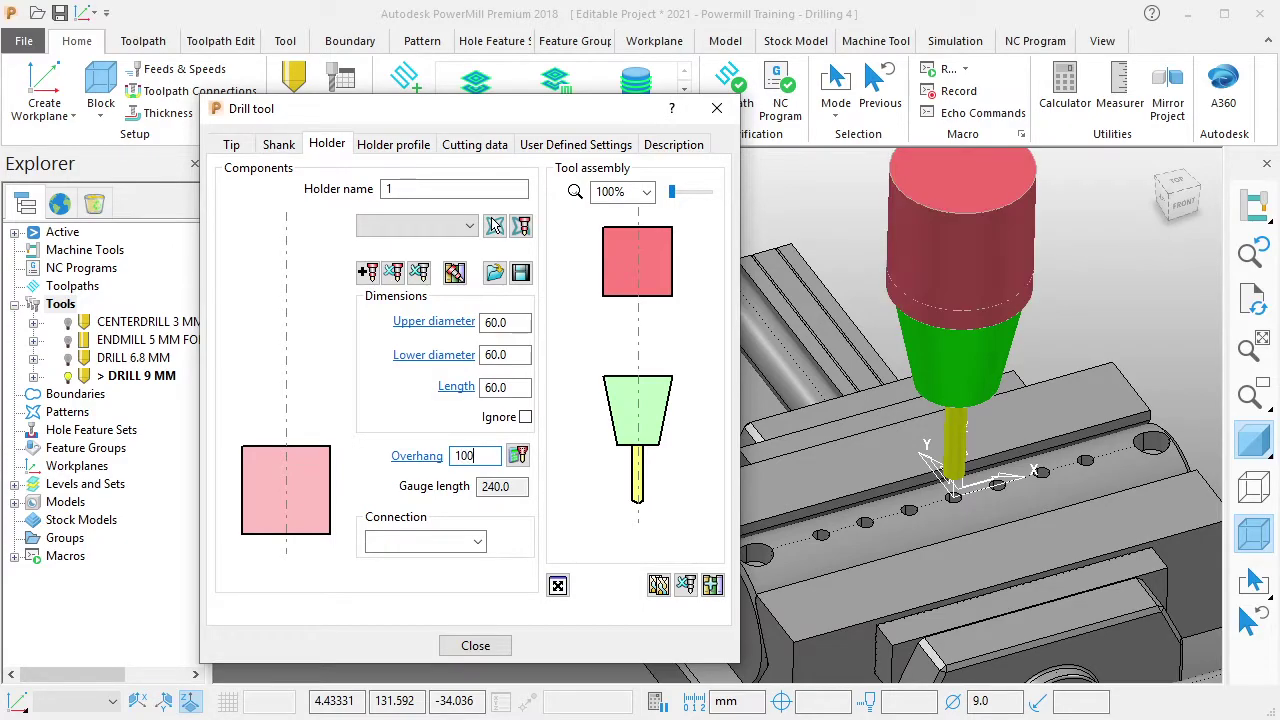
pyautogui.press('Return')
pyautogui.write('110')
pyautogui.press('Return')
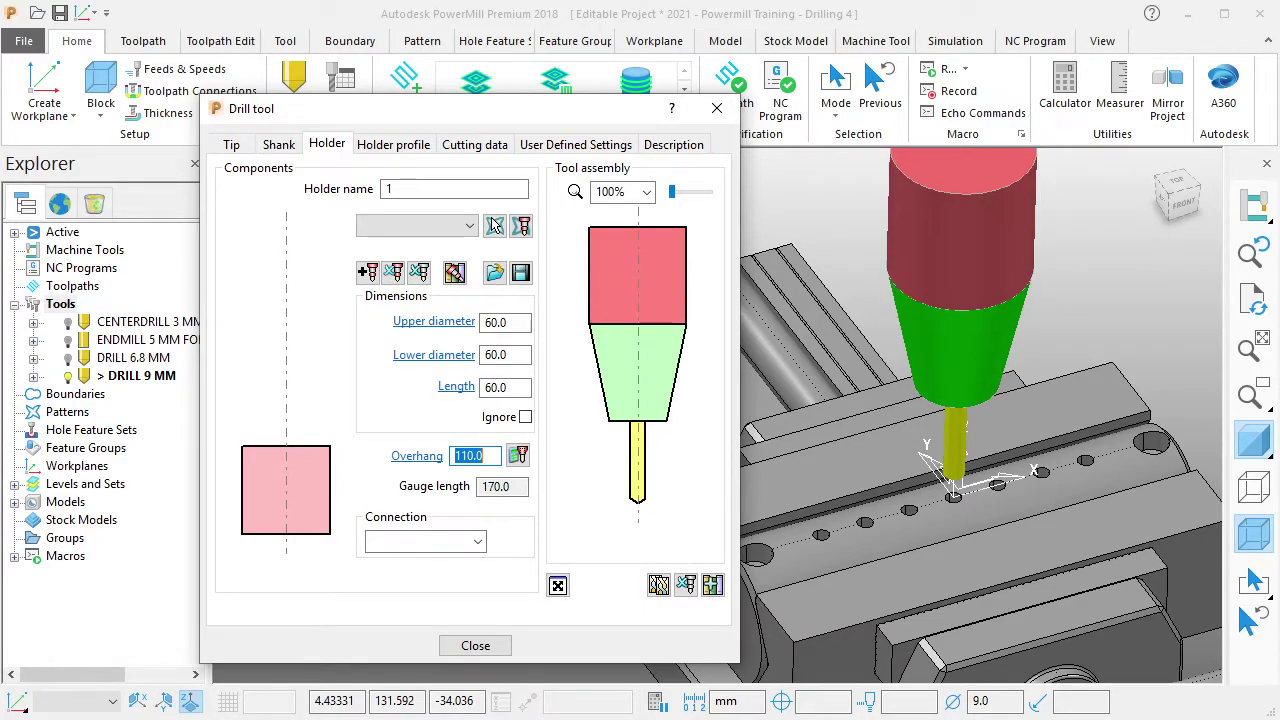
pyautogui.moveTo(528, 355); pyautogui.dragTo(458, 355)
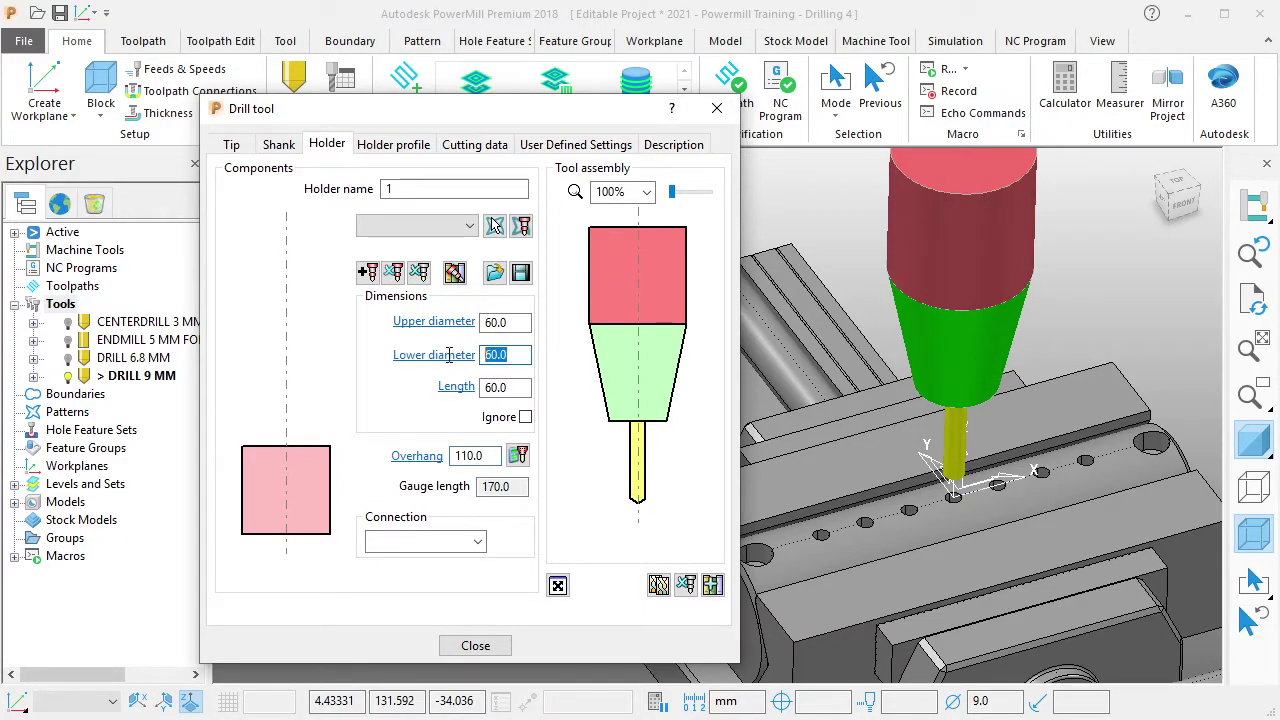
pyautogui.write('70')
pyautogui.press('Return')
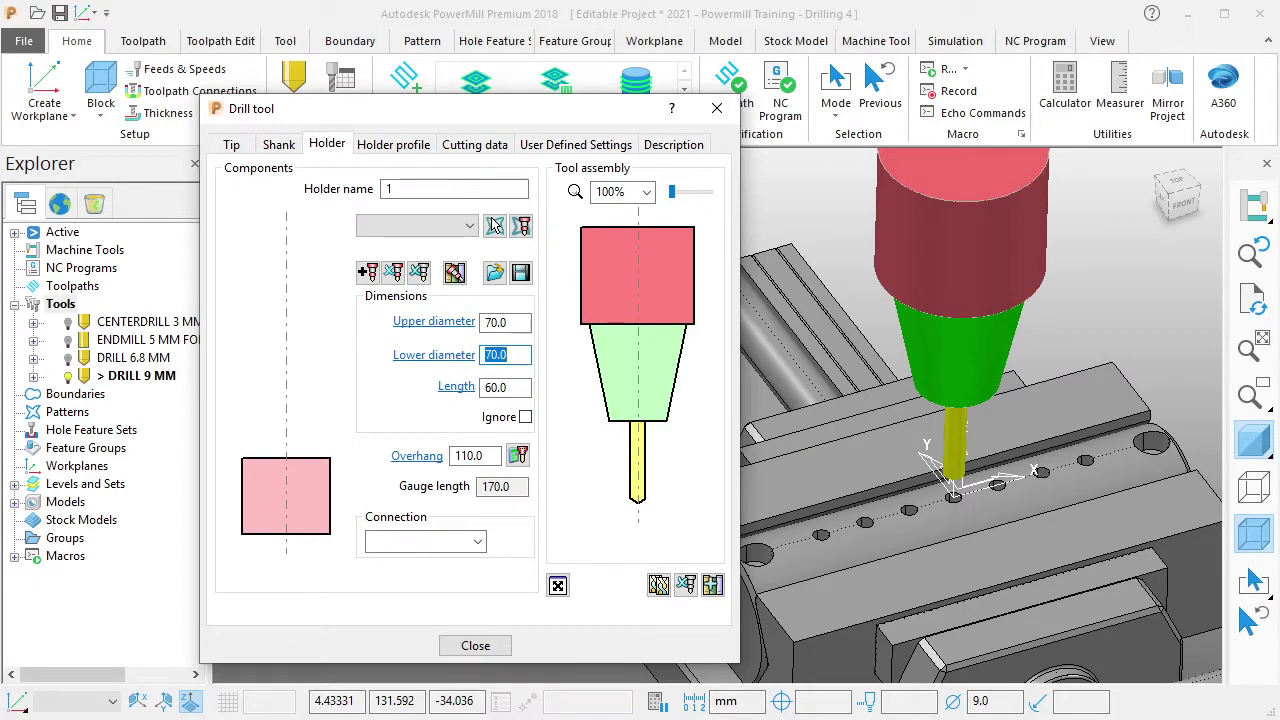
pyautogui.write('80')
pyautogui.press('Return')
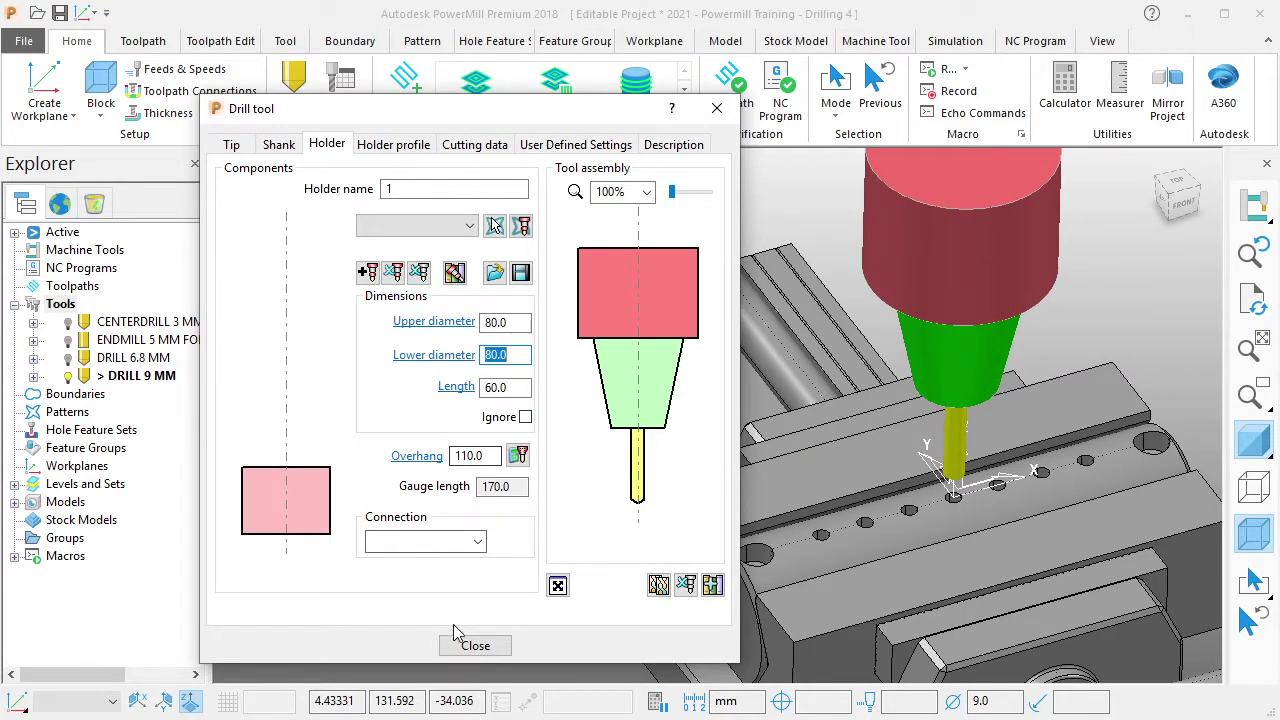
pyautogui.click(475, 645)
pyautogui.keyDown('shift'); pyautogui.moveTo(945, 395); pyautogui.dragTo(732, 402, button='middle'); pyautogui.keyUp('shift')
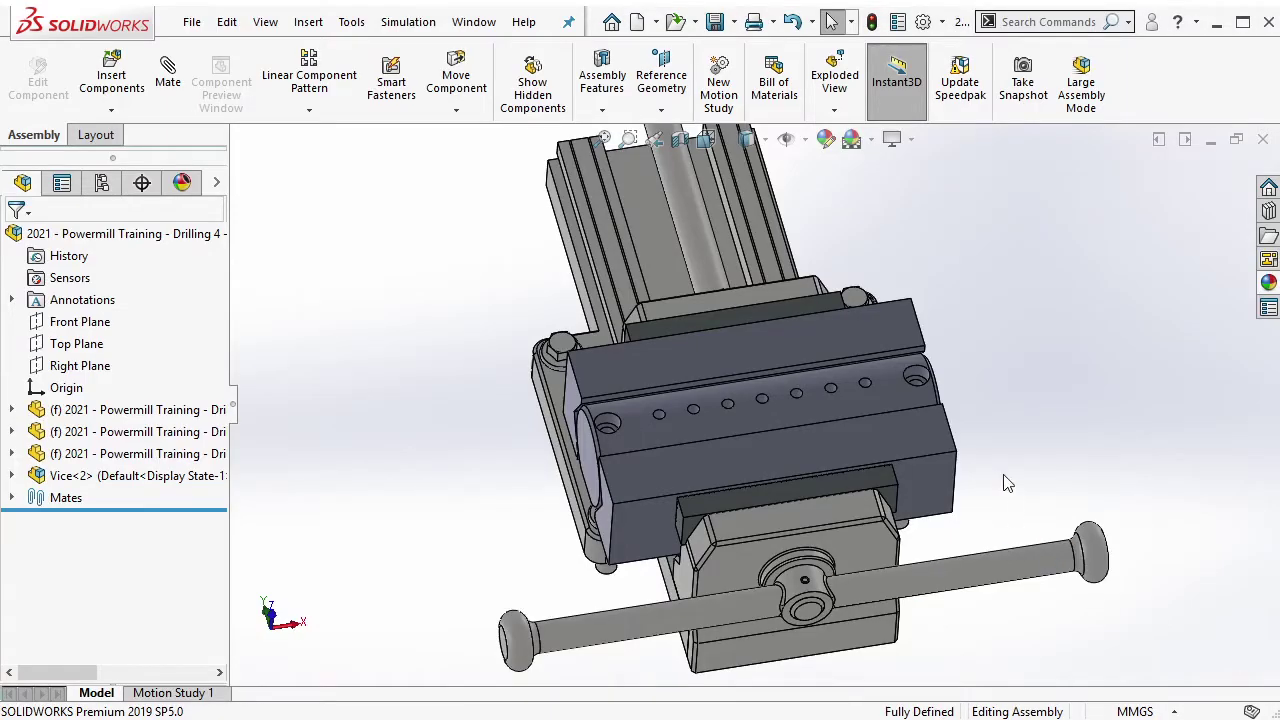
pyautogui.scroll(-3, 850, 372)
pyautogui.scroll(-3, 852, 368)
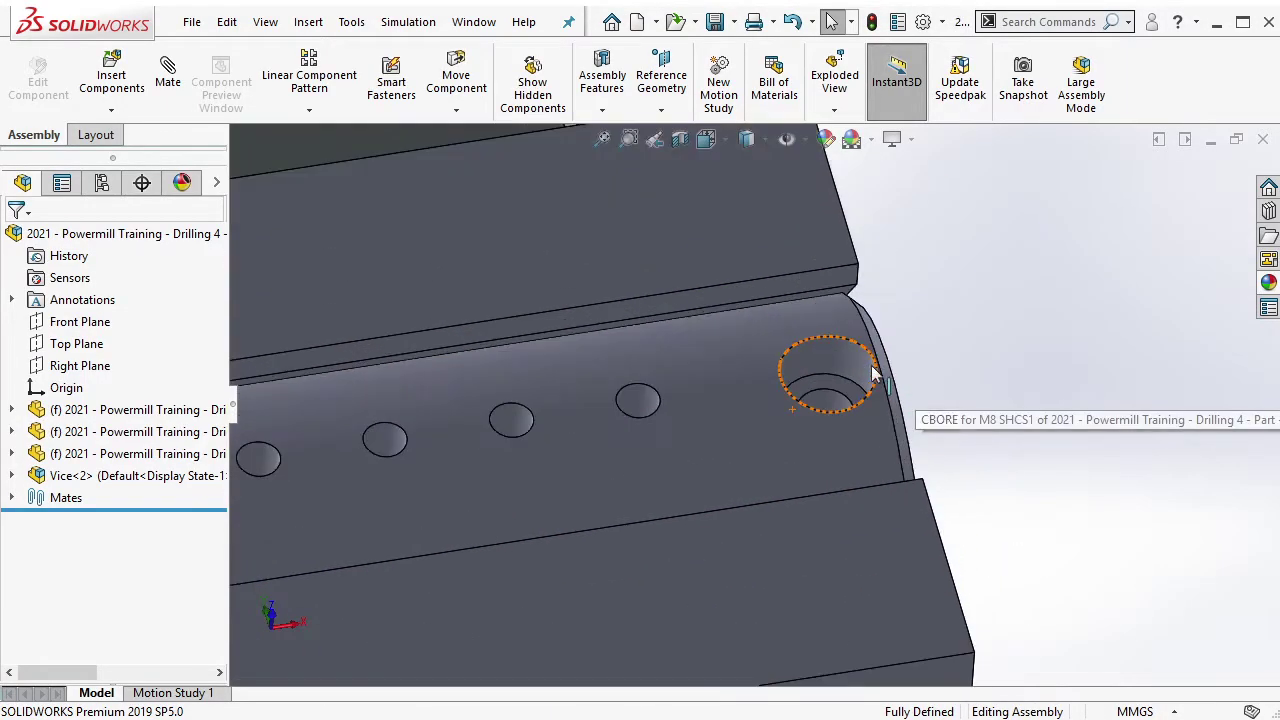
pyautogui.click(852, 366)
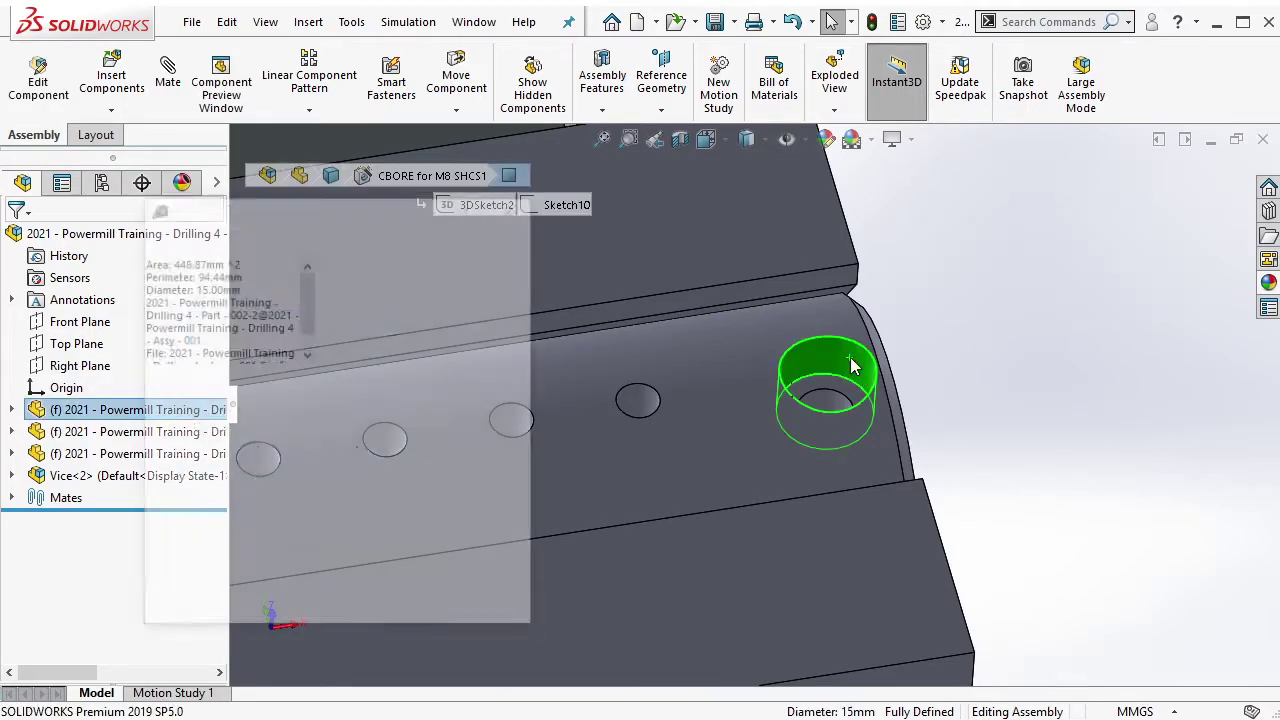
pyautogui.doubleClick(220, 439)
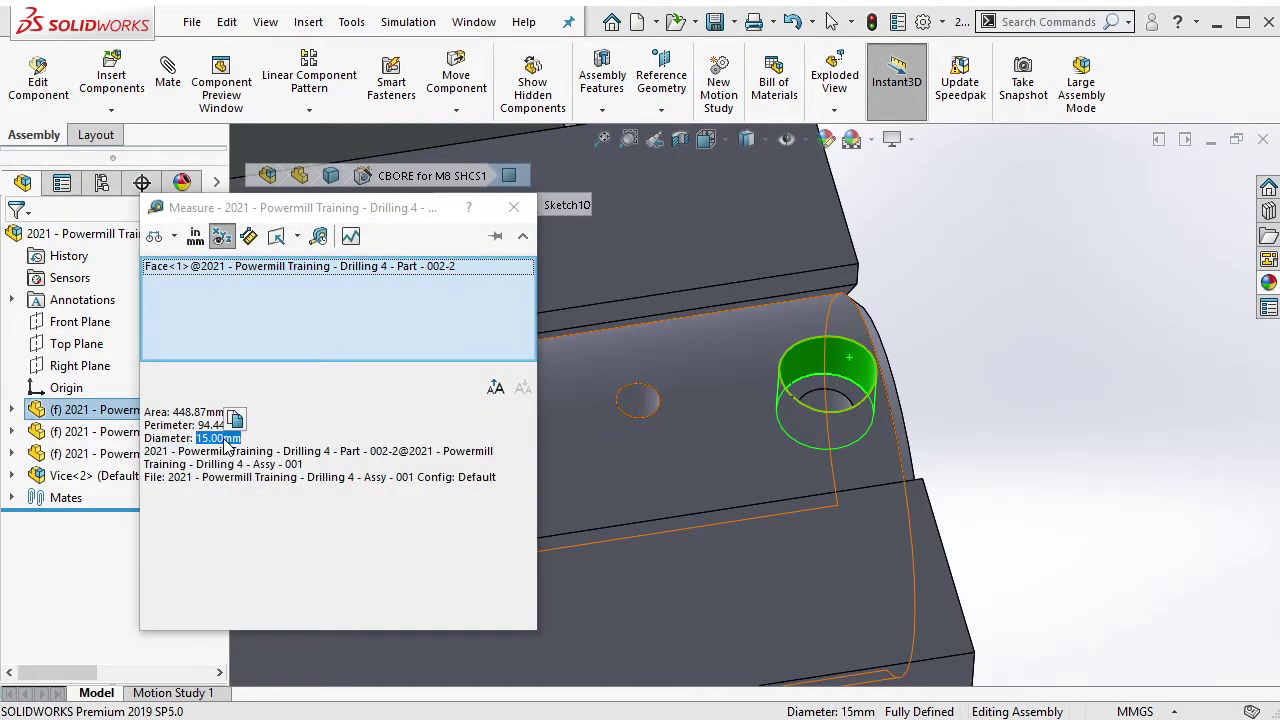
pyautogui.click(513, 207)
pyautogui.scroll(2, 880, 422)
pyautogui.scroll(4, 636, 480)
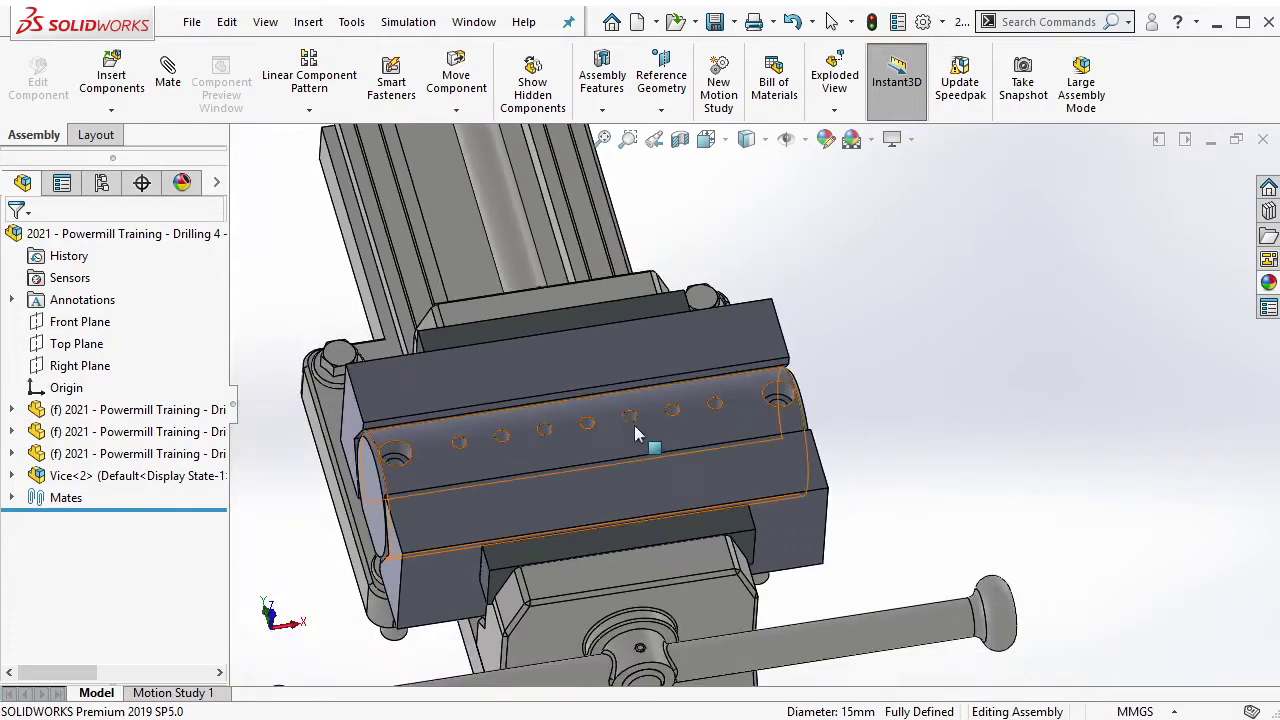
pyautogui.moveTo(636, 433); pyautogui.dragTo(818, 392, button='middle')
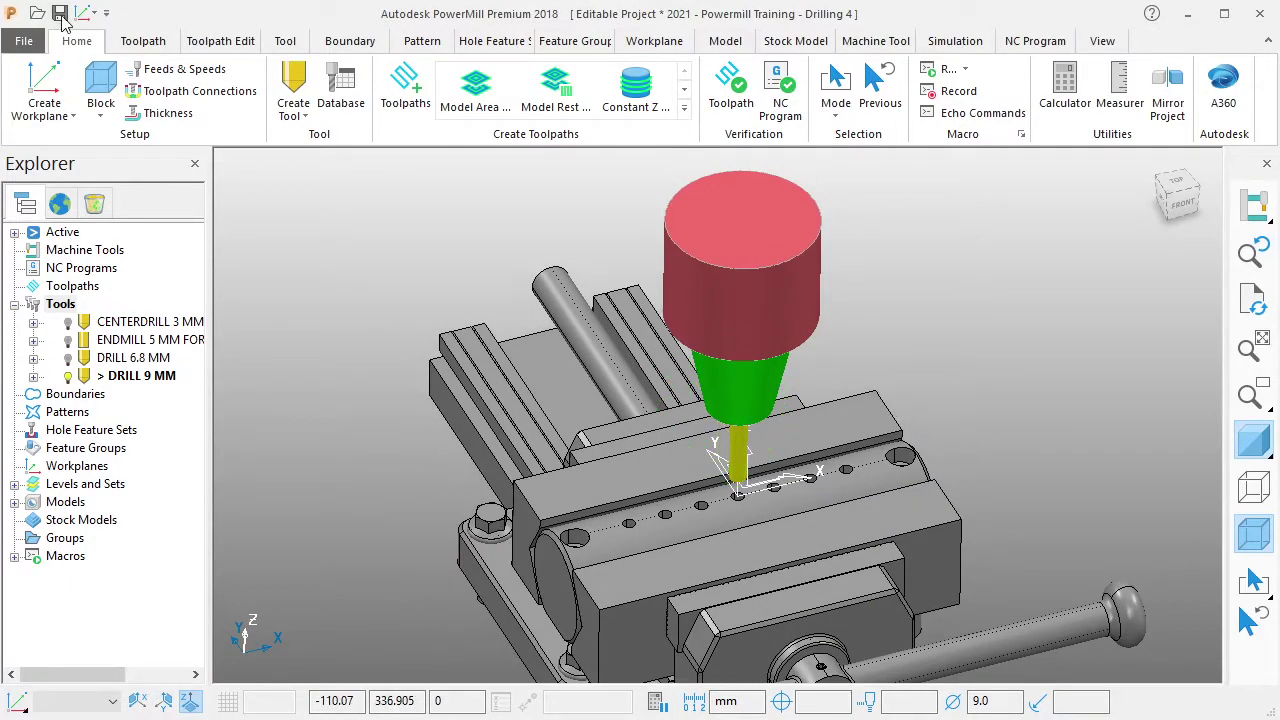
# Create an end mill named ENDMILL 15 MM with 15 mm diameter and tool number 5.
pyautogui.click(300, 115)
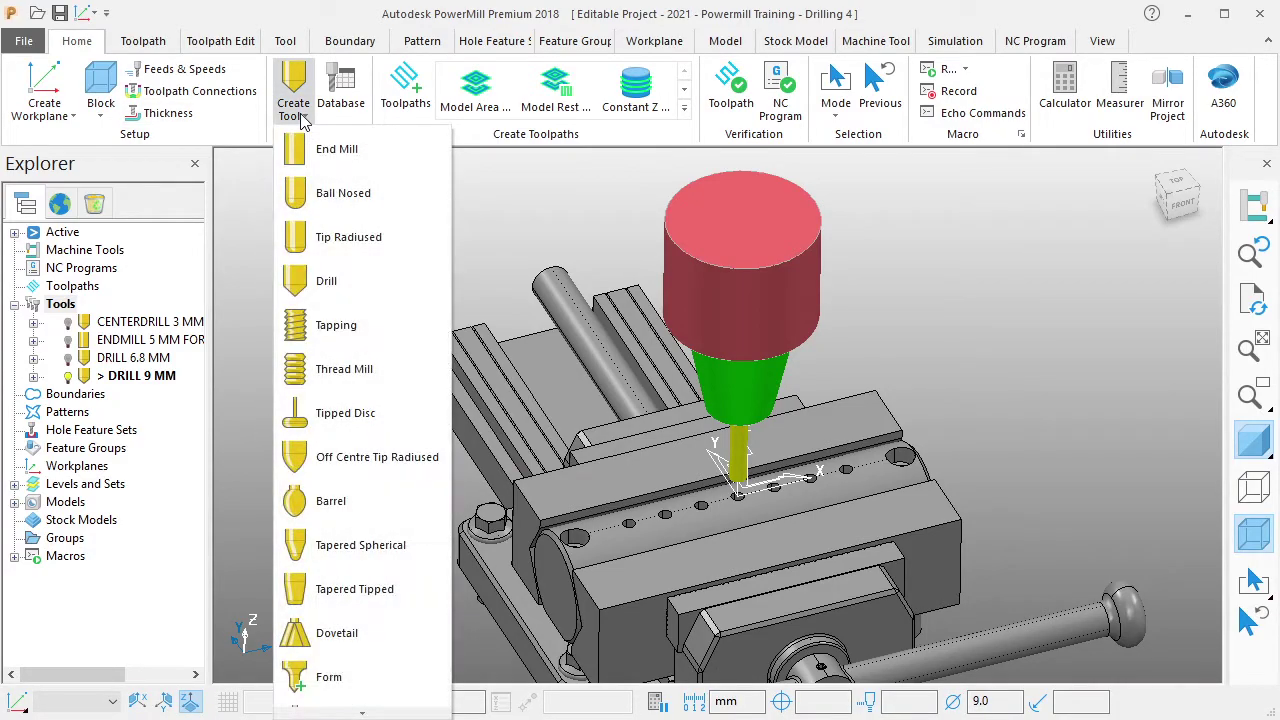
pyautogui.click(325, 148)
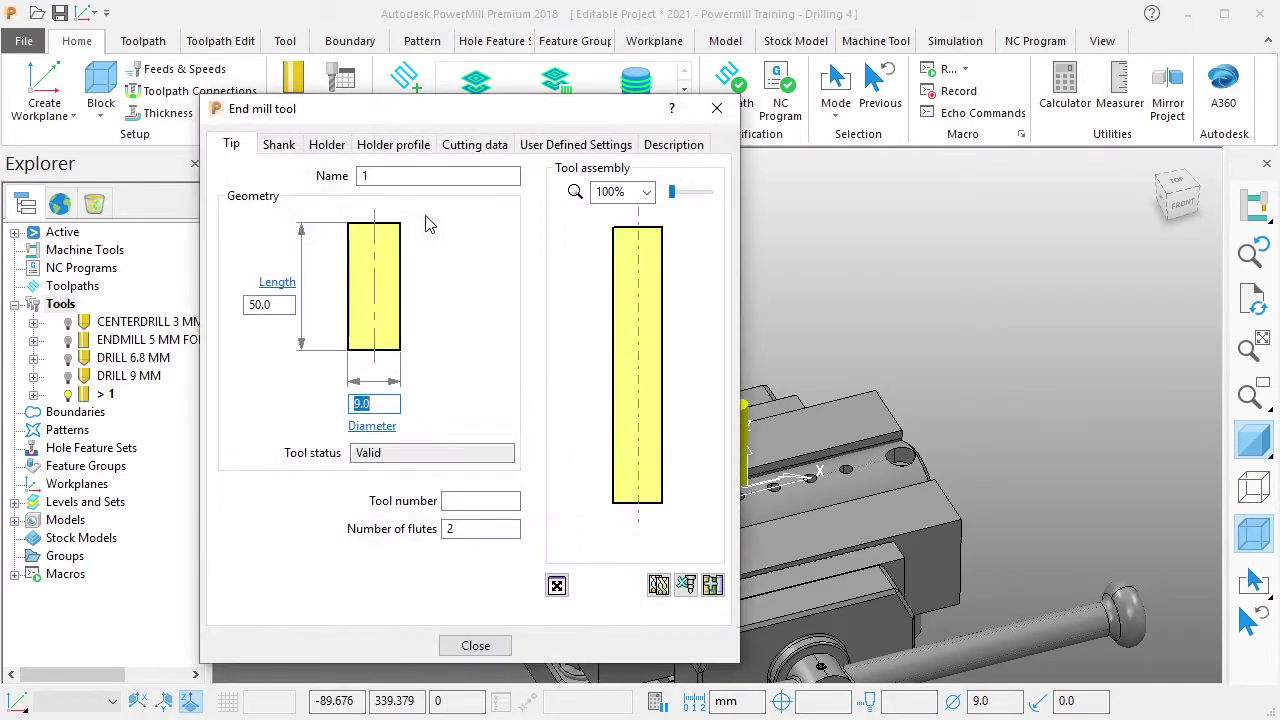
pyautogui.doubleClick(365, 176)
pyautogui.write('ENDMILL 15 MM')
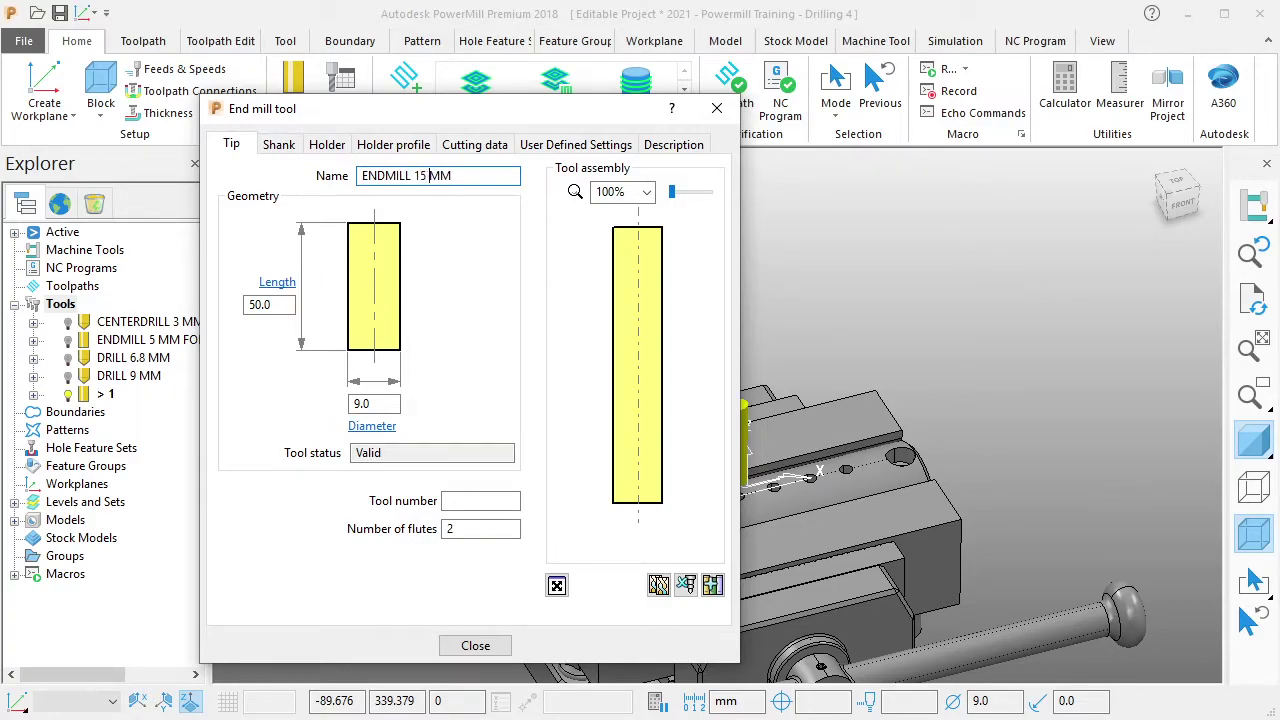
pyautogui.press('Tab')
pyautogui.write('15')
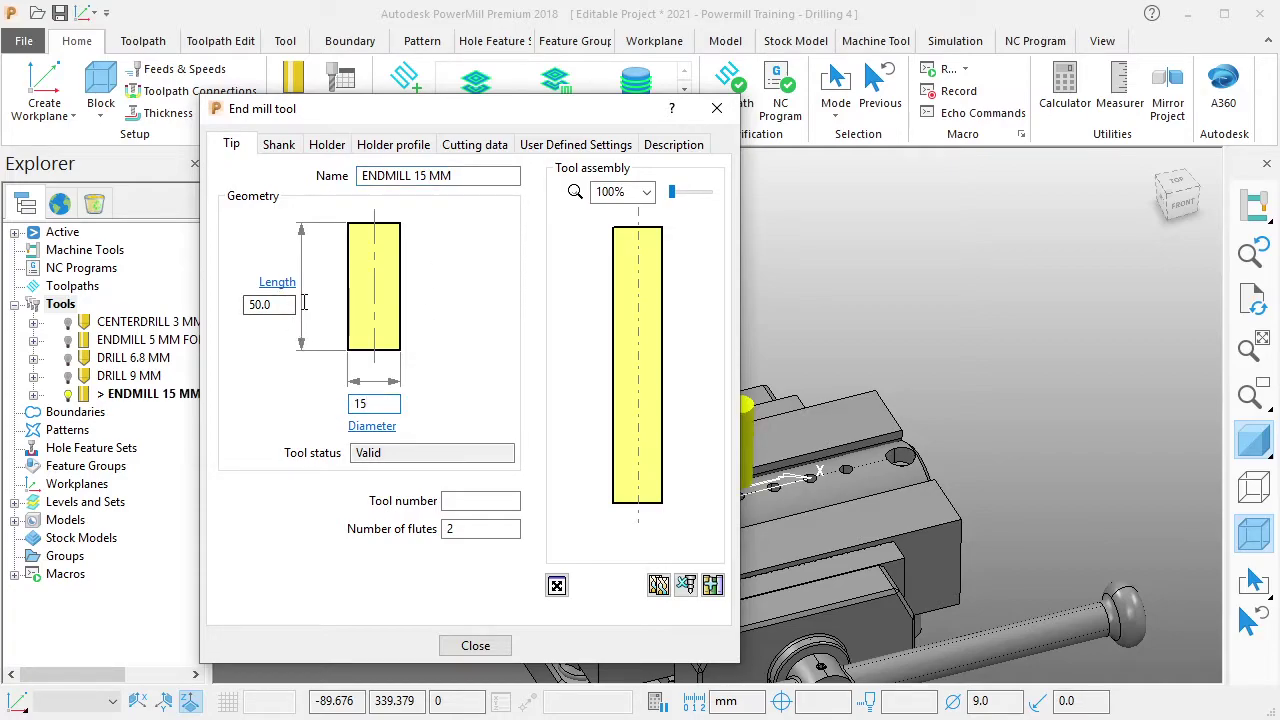
pyautogui.press('Tab')
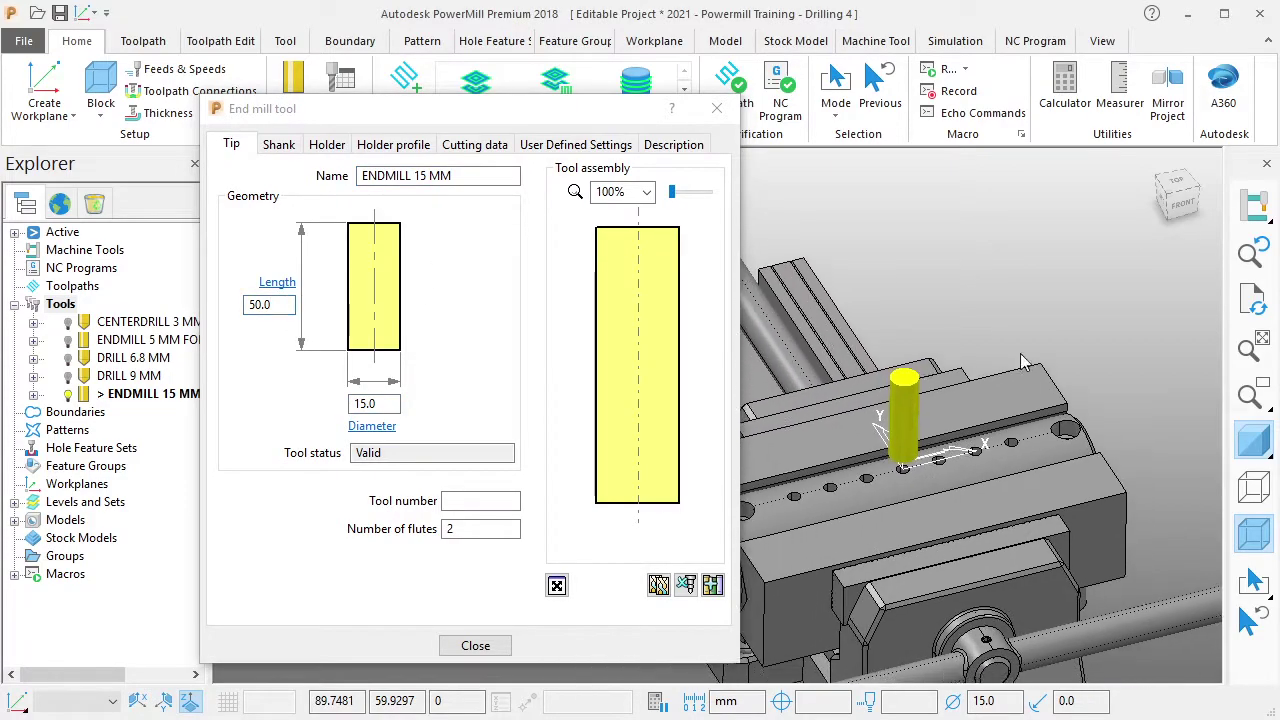
pyautogui.click(473, 495)
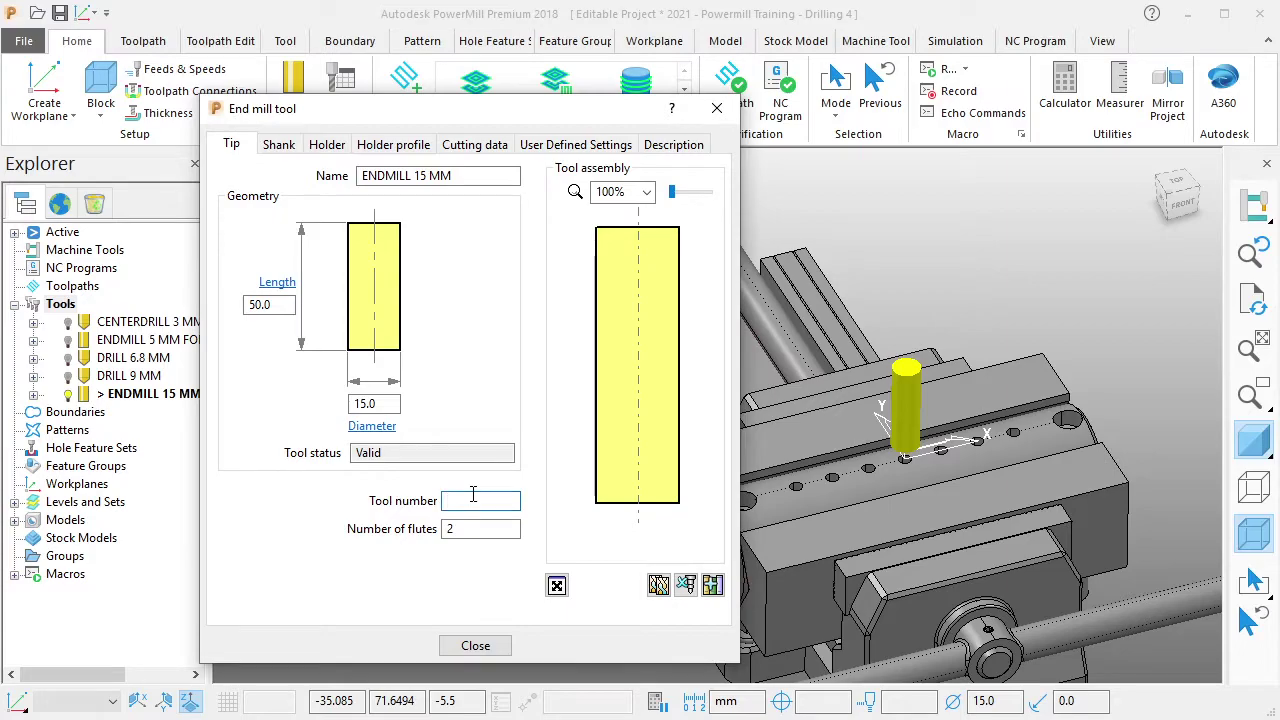
pyautogui.write('5')
# Add a tapered shank with 40 mm lower diameter, 70 mm upper diameter and 70 mm length.
pyautogui.click(279, 145)
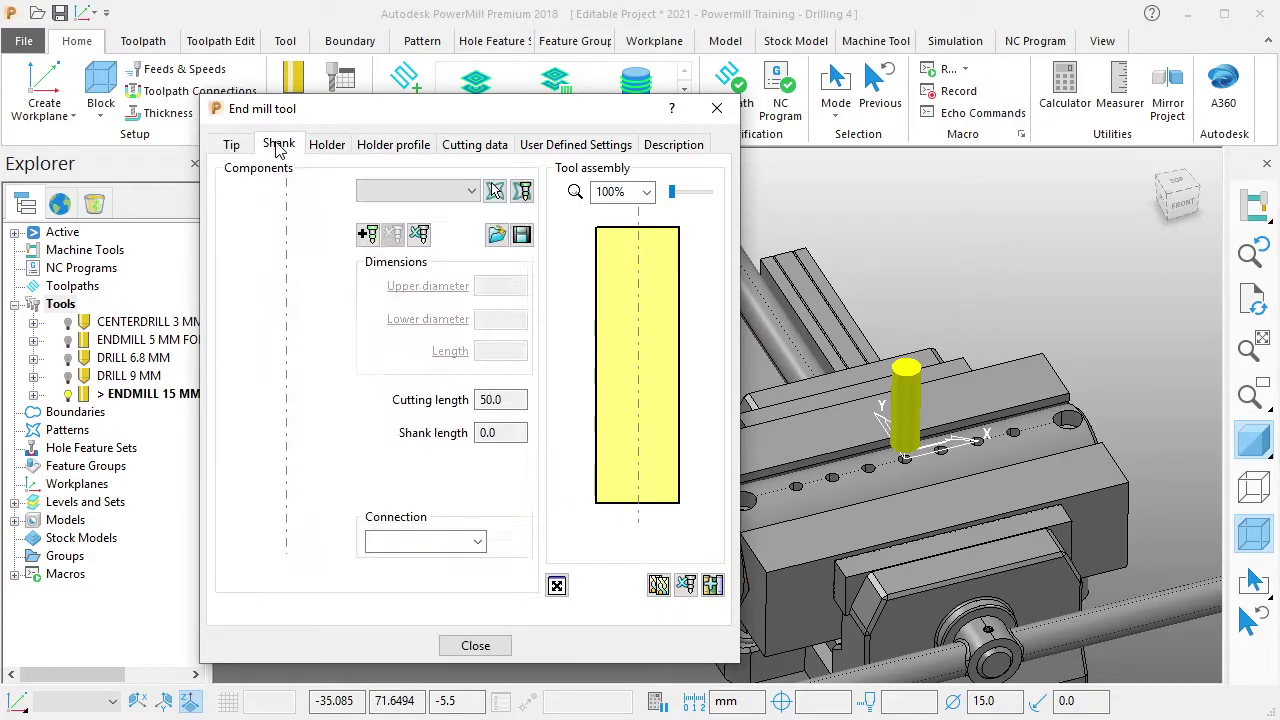
pyautogui.click(367, 234)
pyautogui.moveTo(521, 318); pyautogui.dragTo(435, 320)
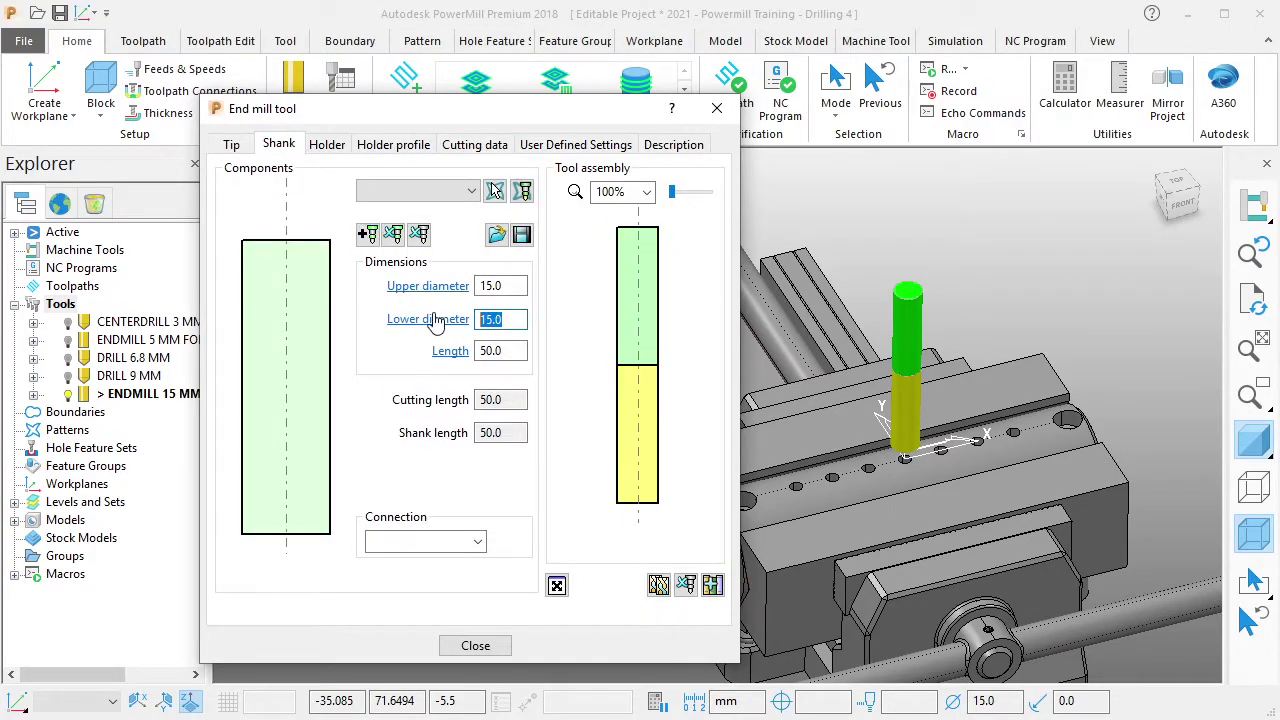
pyautogui.write('40')
pyautogui.press('Return')
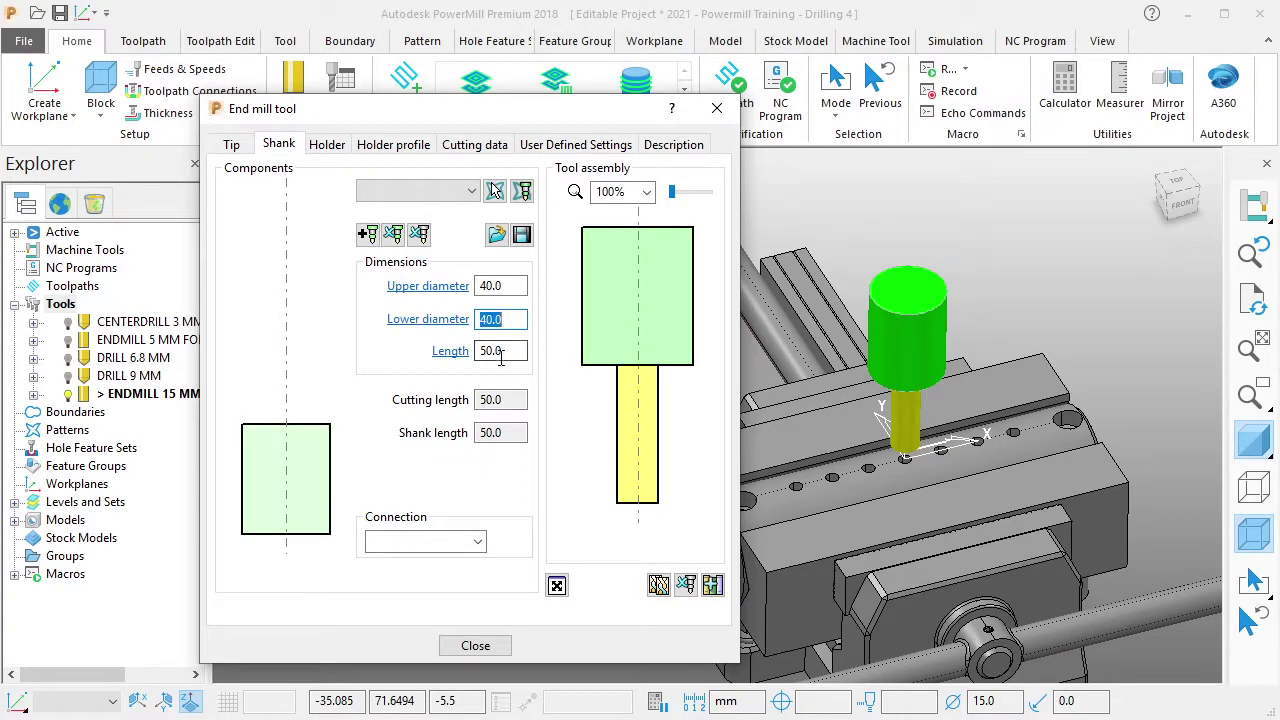
pyautogui.moveTo(501, 358); pyautogui.dragTo(437, 362)
pyautogui.write('60')
pyautogui.press('Return')
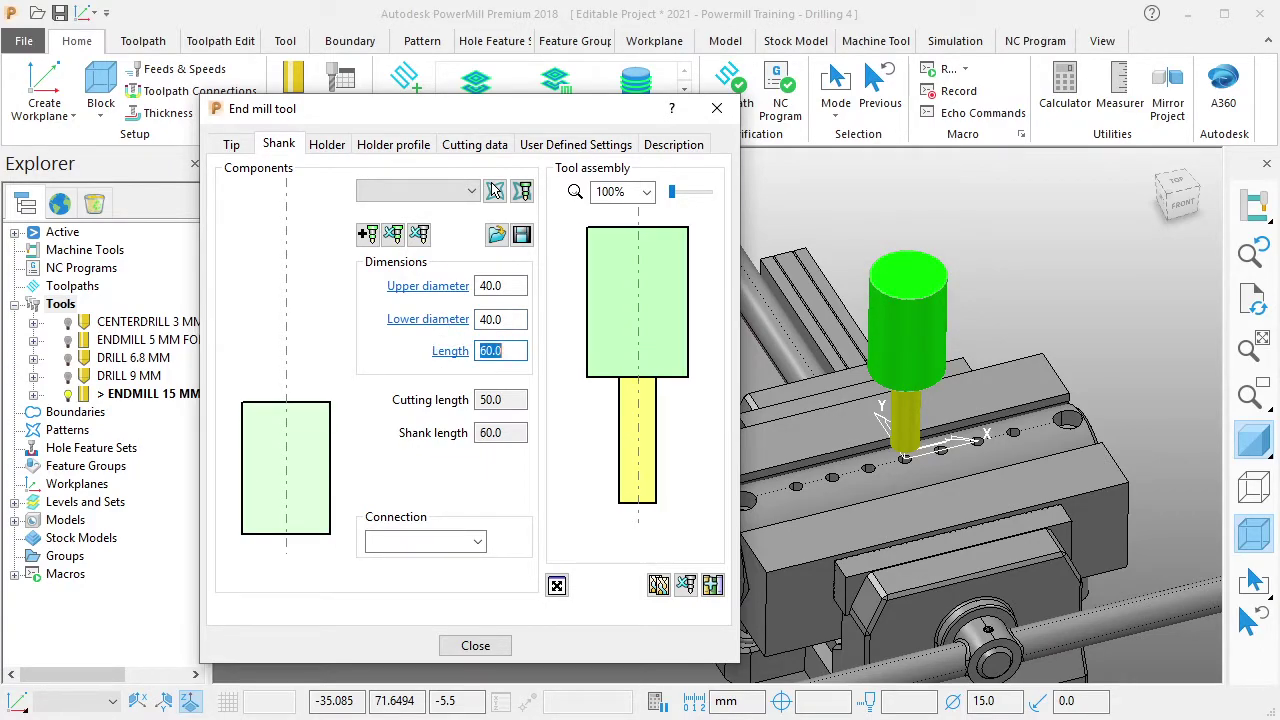
pyautogui.moveTo(505, 286); pyautogui.dragTo(447, 287)
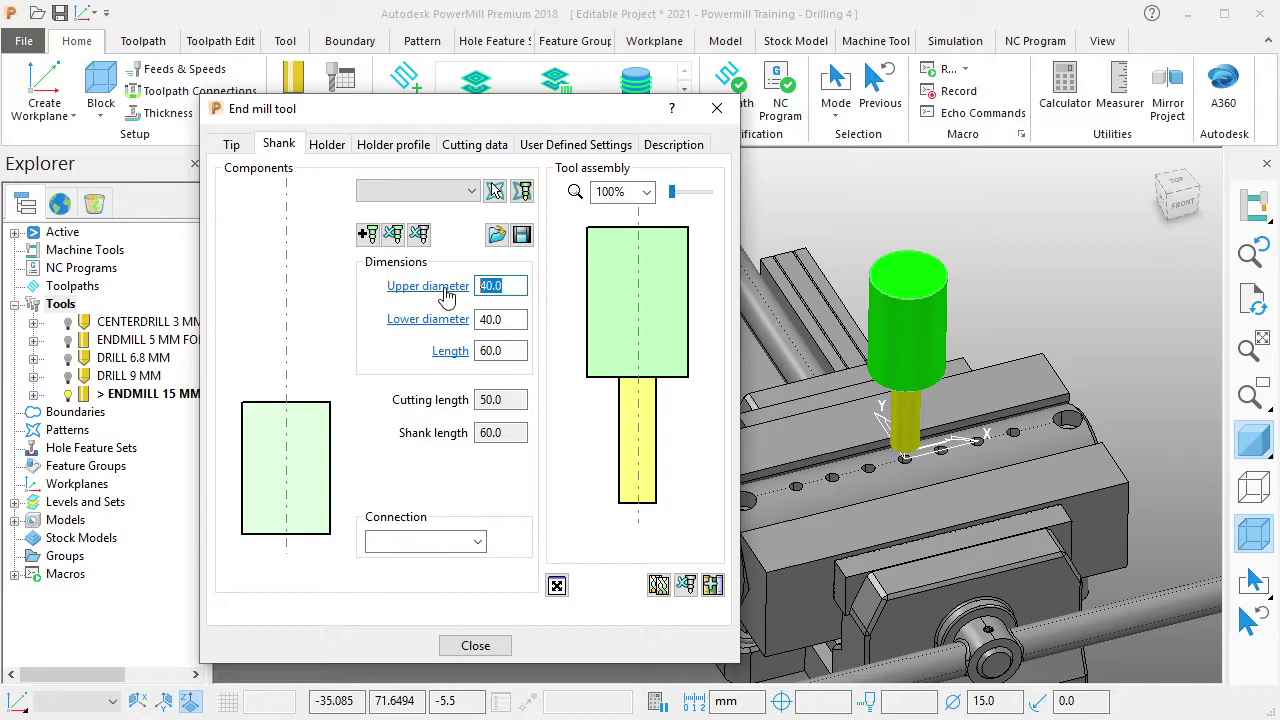
pyautogui.write('60')
pyautogui.press('Return')
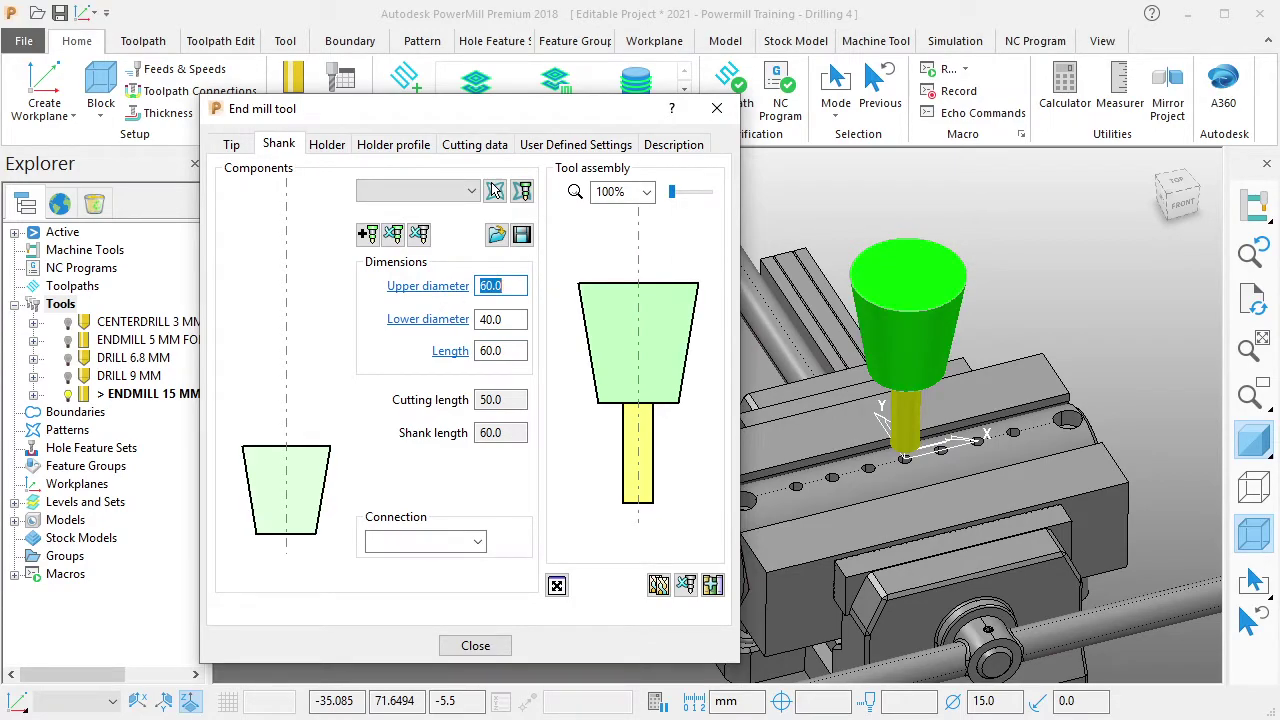
pyautogui.moveTo(510, 351); pyautogui.dragTo(427, 352)
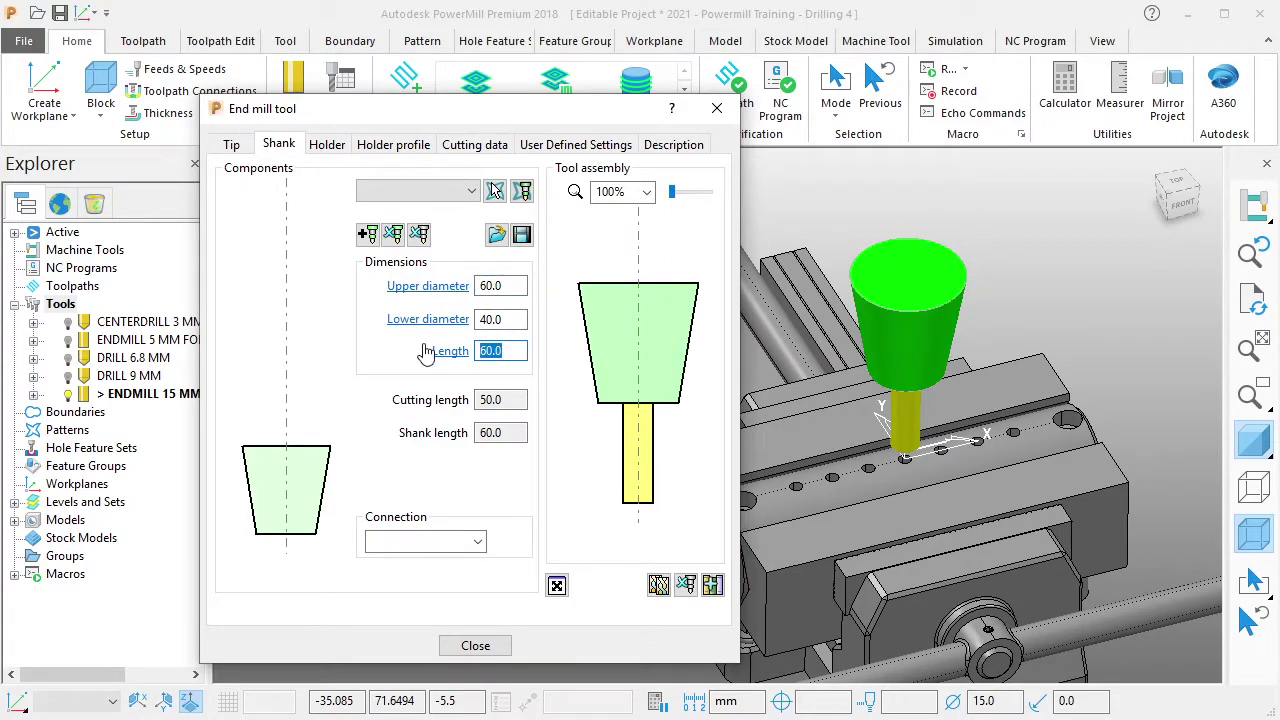
pyautogui.write('70')
pyautogui.press('Return')
pyautogui.moveTo(515, 286); pyautogui.dragTo(478, 286)
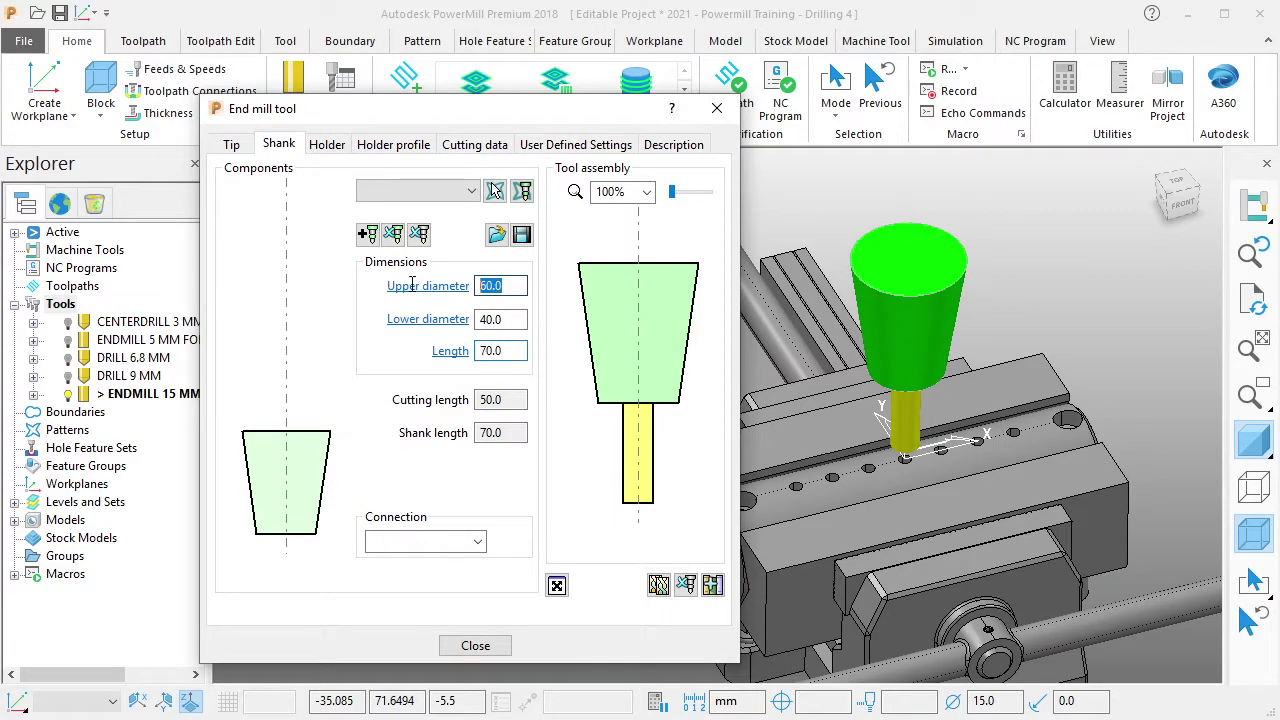
pyautogui.write('70')
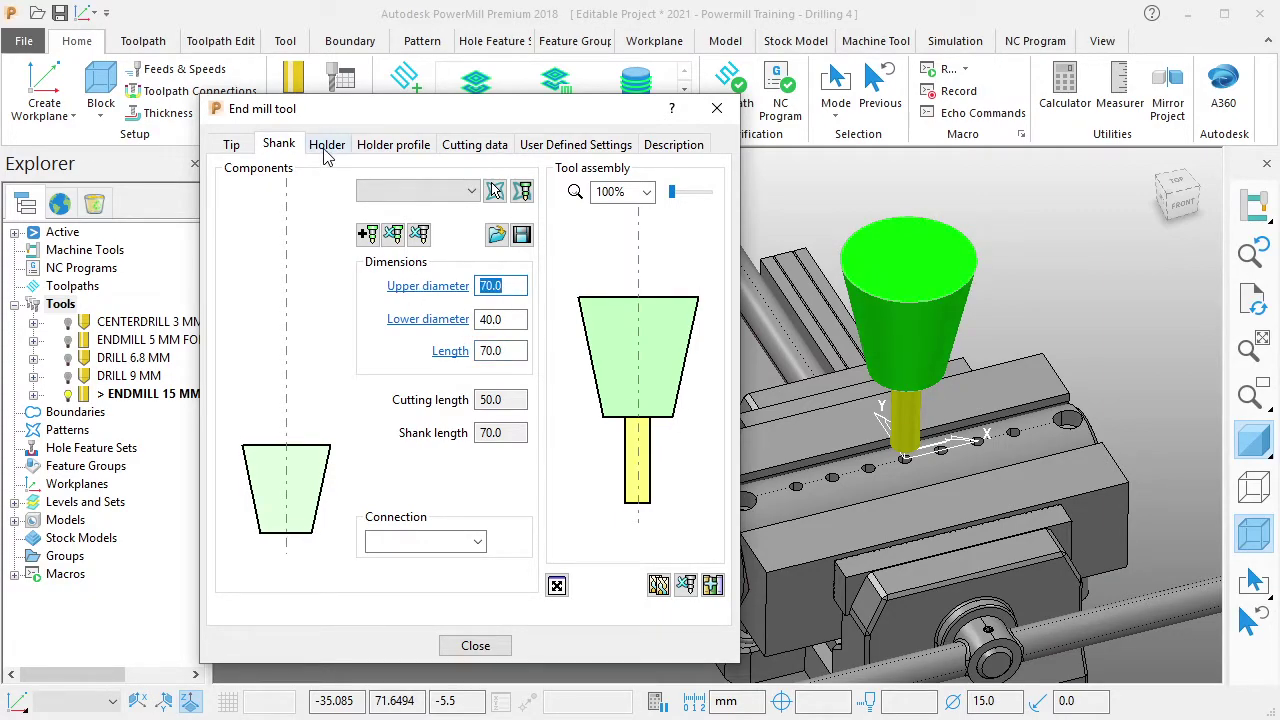
# Add a holder with 120 mm overhang and 100 mm lower diameter.
pyautogui.click(326, 145)
pyautogui.click(367, 272)
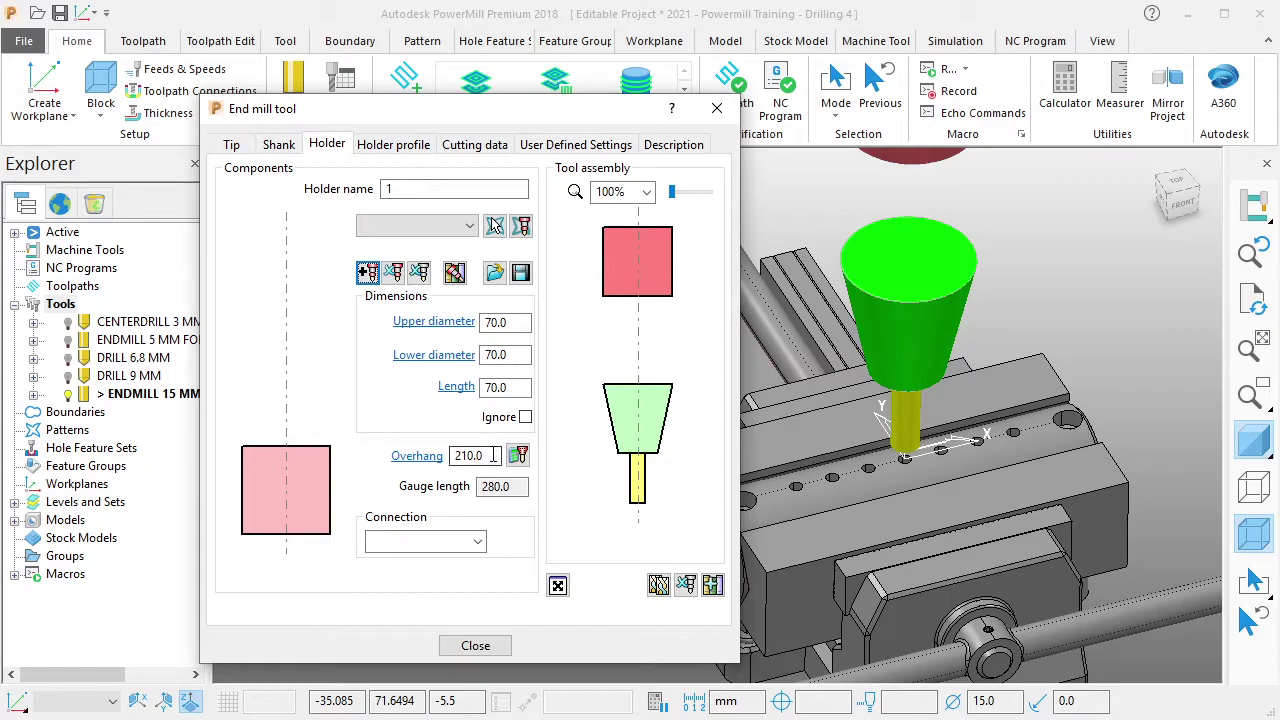
pyautogui.moveTo(493, 455); pyautogui.dragTo(417, 455)
pyautogui.write('150')
pyautogui.press('Return')
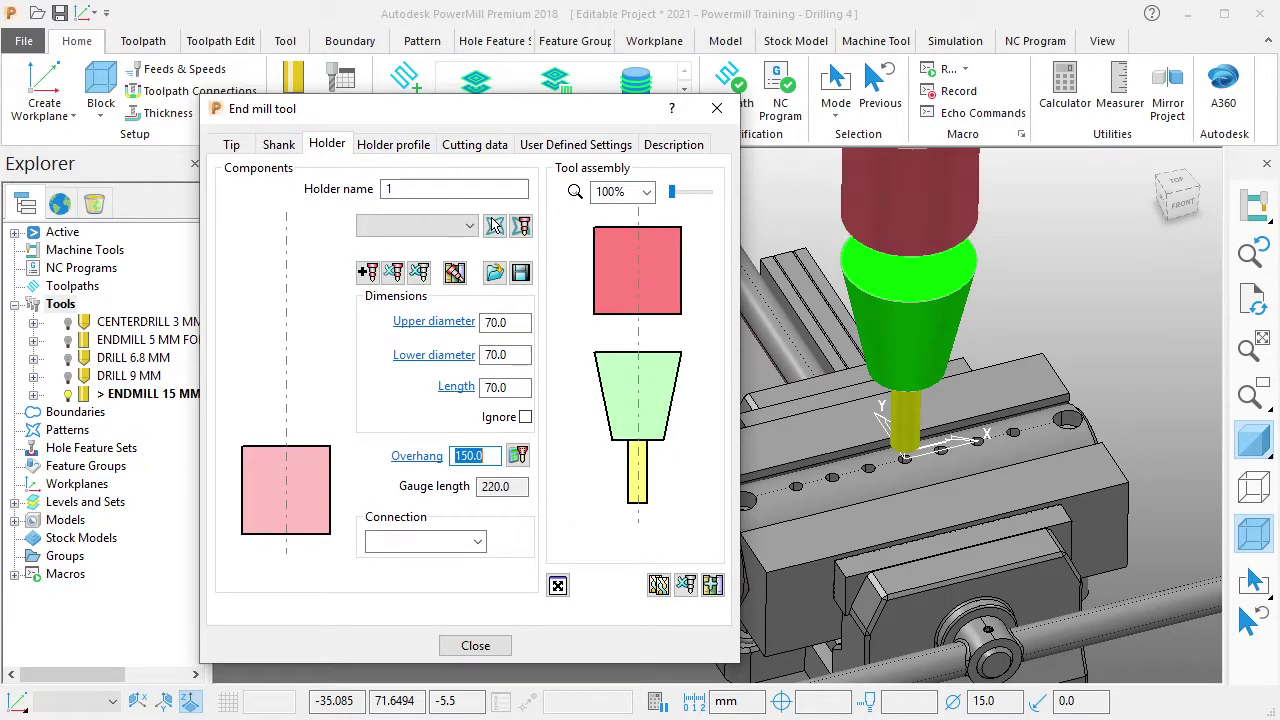
pyautogui.write('0')
pyautogui.press('Return')
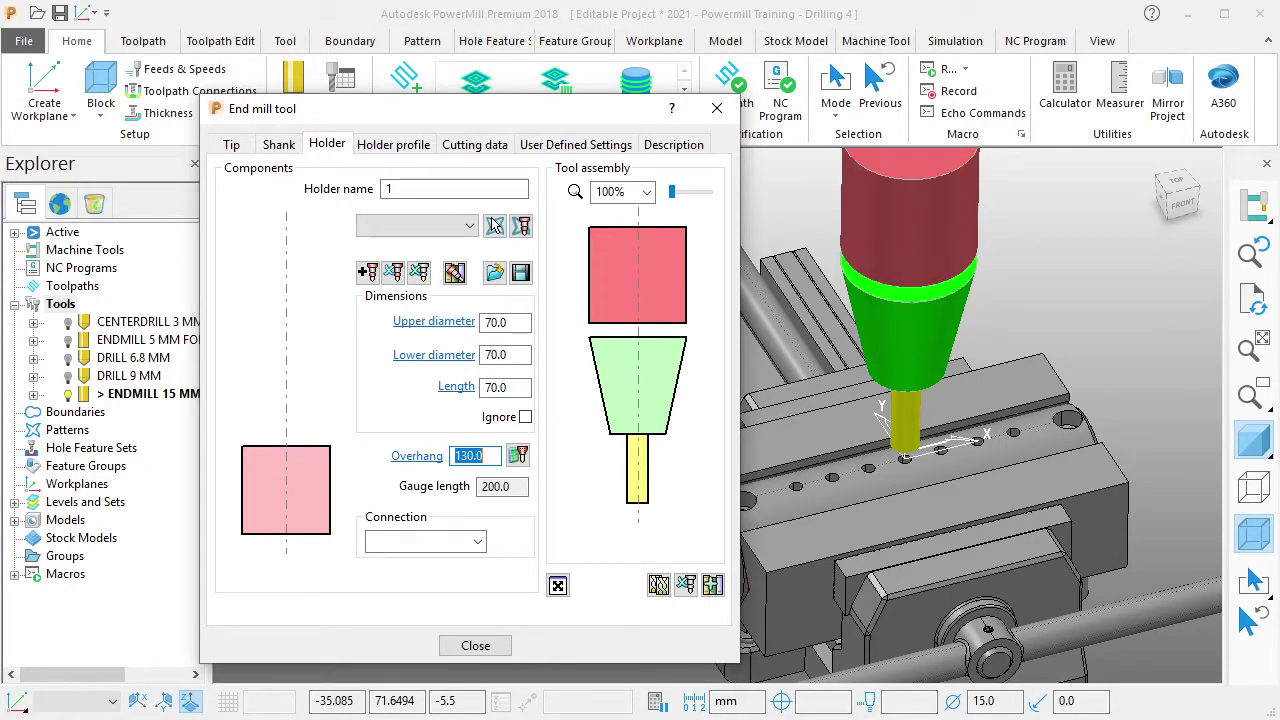
pyautogui.write('120')
pyautogui.press('Return')
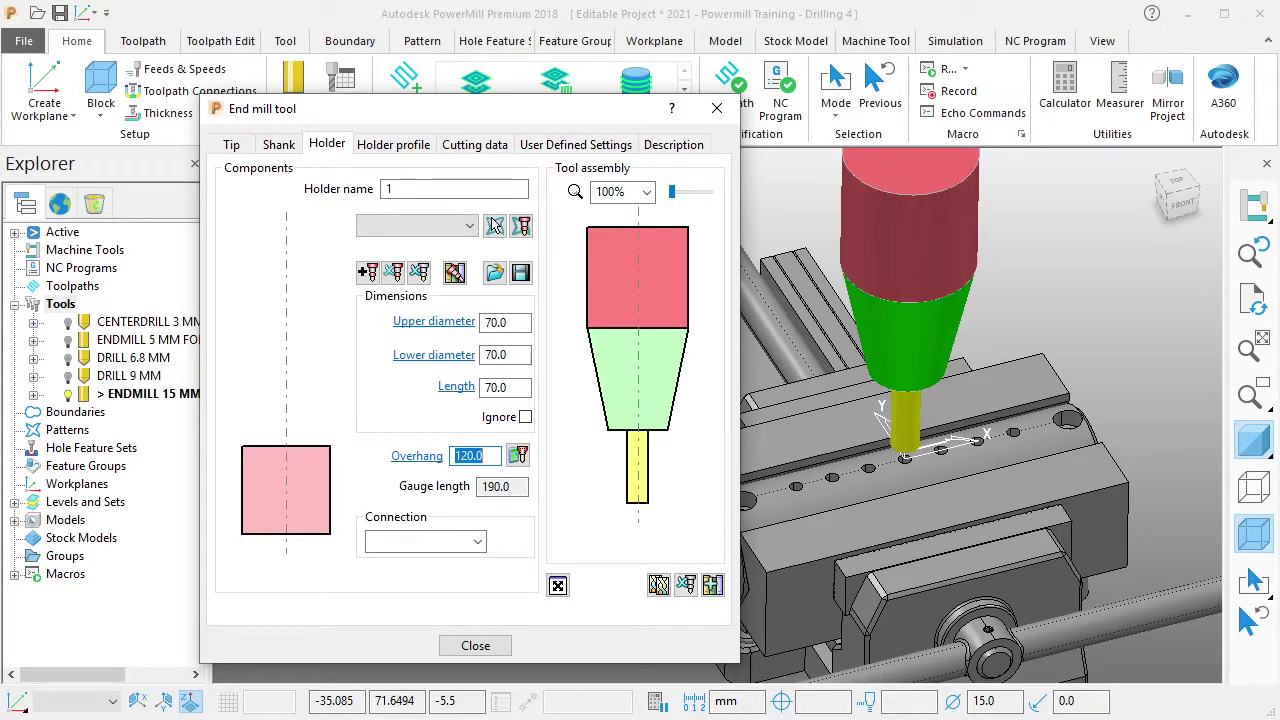
pyautogui.click(497, 355)
pyautogui.write('1')
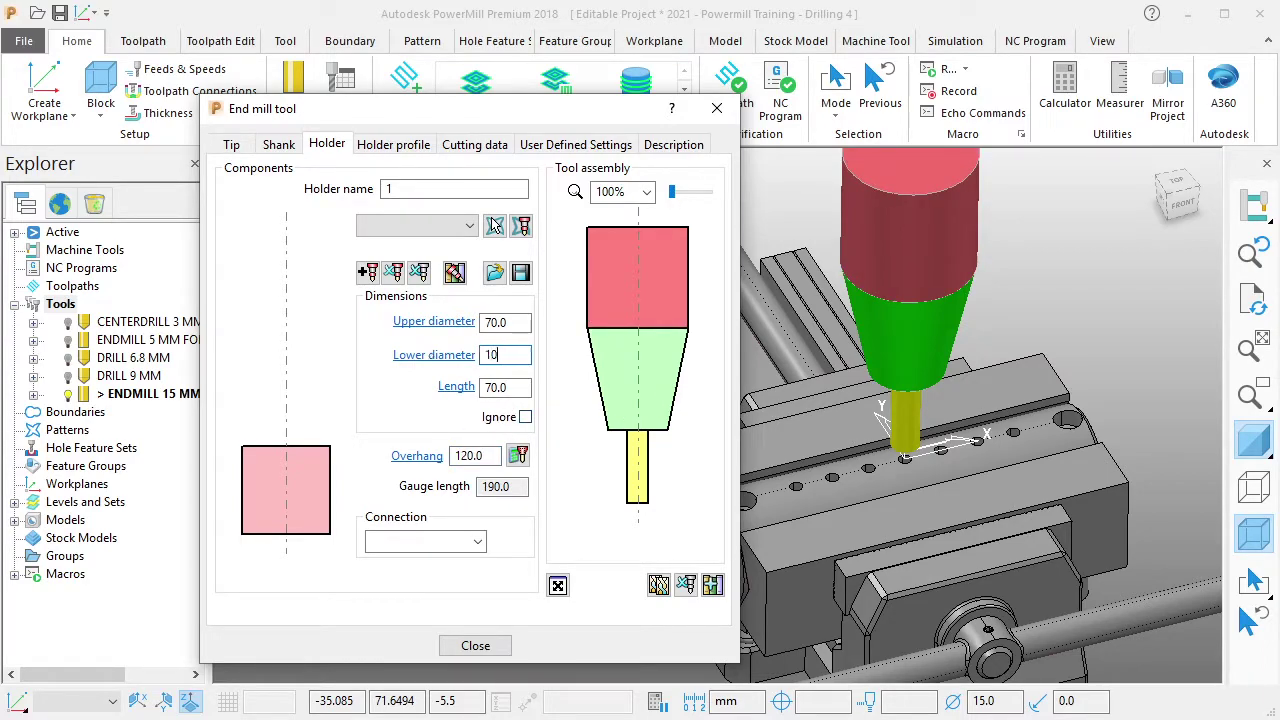
pyautogui.write('0')
pyautogui.press('Return')
# Close the end mill settings and deactivate the ENDMILL 15 MM tool.
pyautogui.click(476, 646)
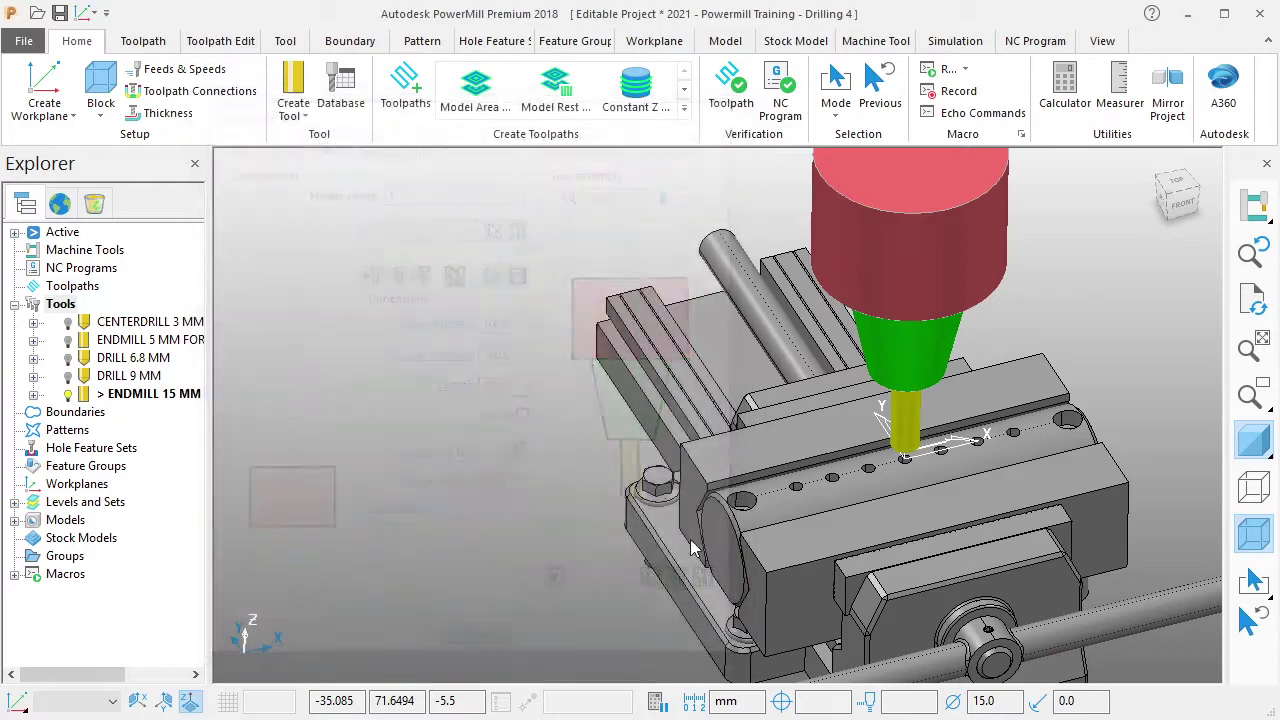
pyautogui.scroll(2, 741, 402)
pyautogui.scroll(2, 741, 402)
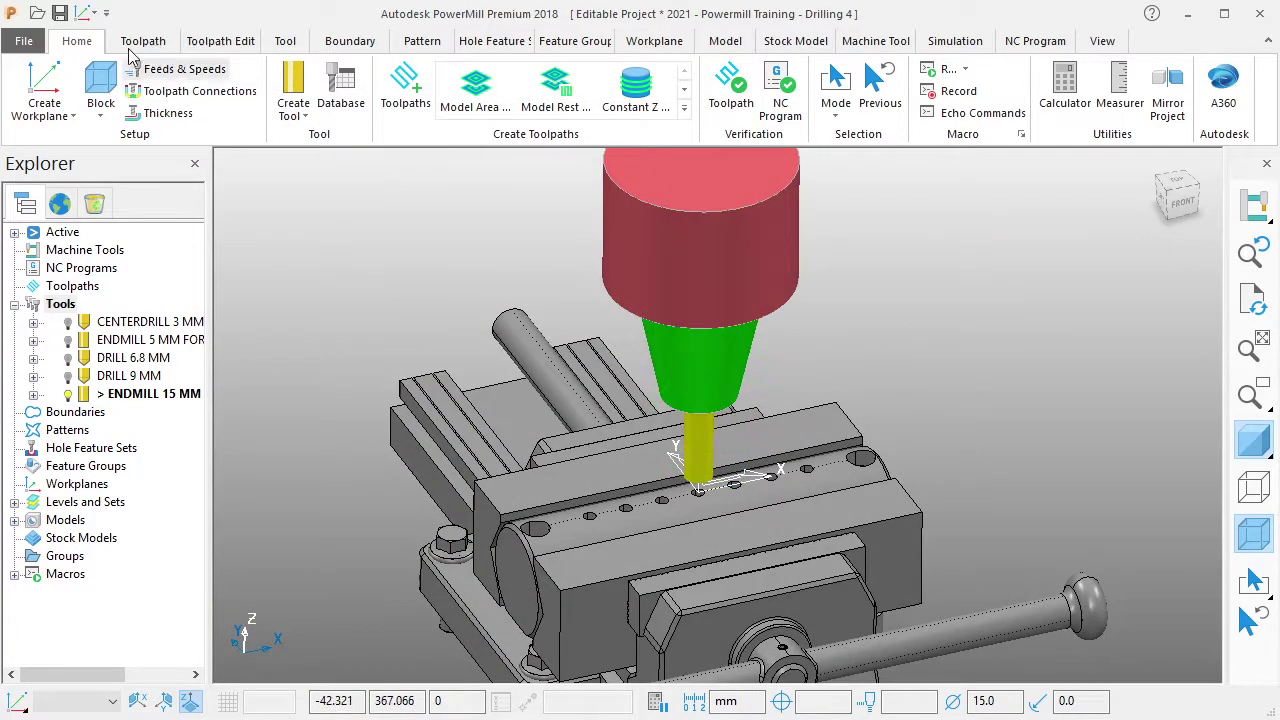
pyautogui.moveTo(498, 280)
pyautogui.mouseDown(button='middle')
pyautogui.moveTo(471, 290)
pyautogui.moveTo(513, 272)
pyautogui.mouseUp(button='middle')
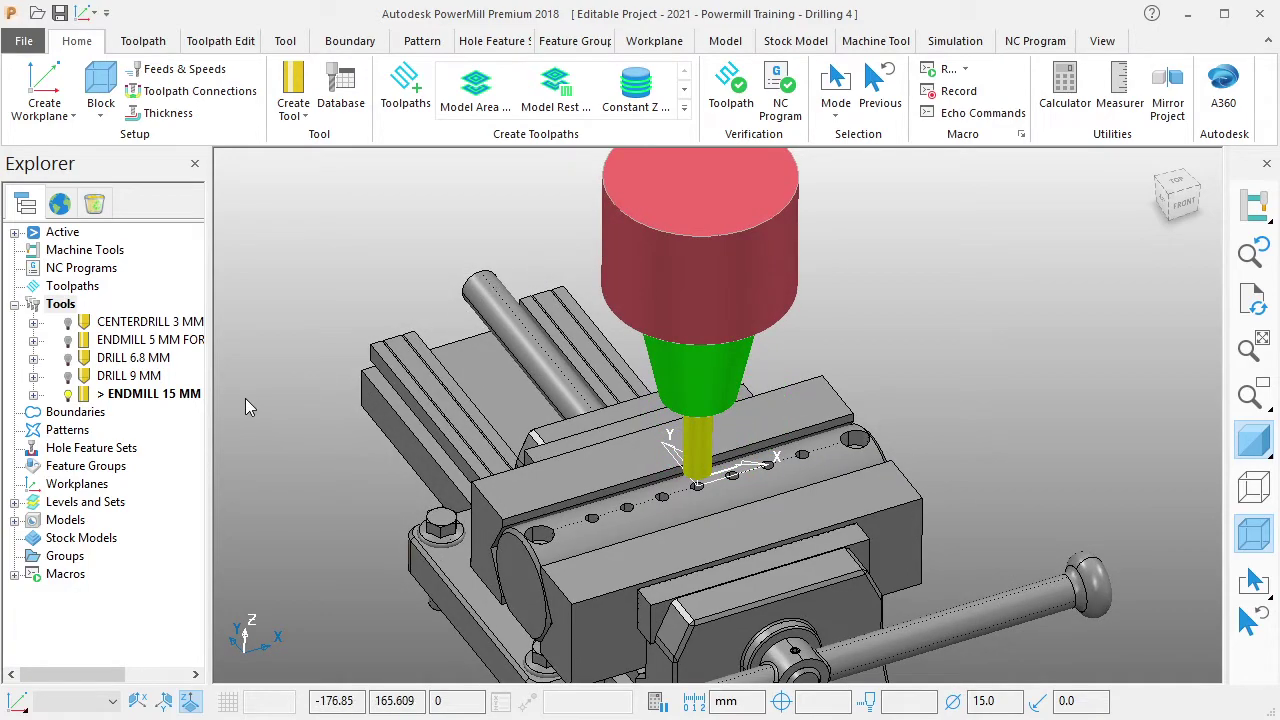
pyautogui.rightClick(186, 396)
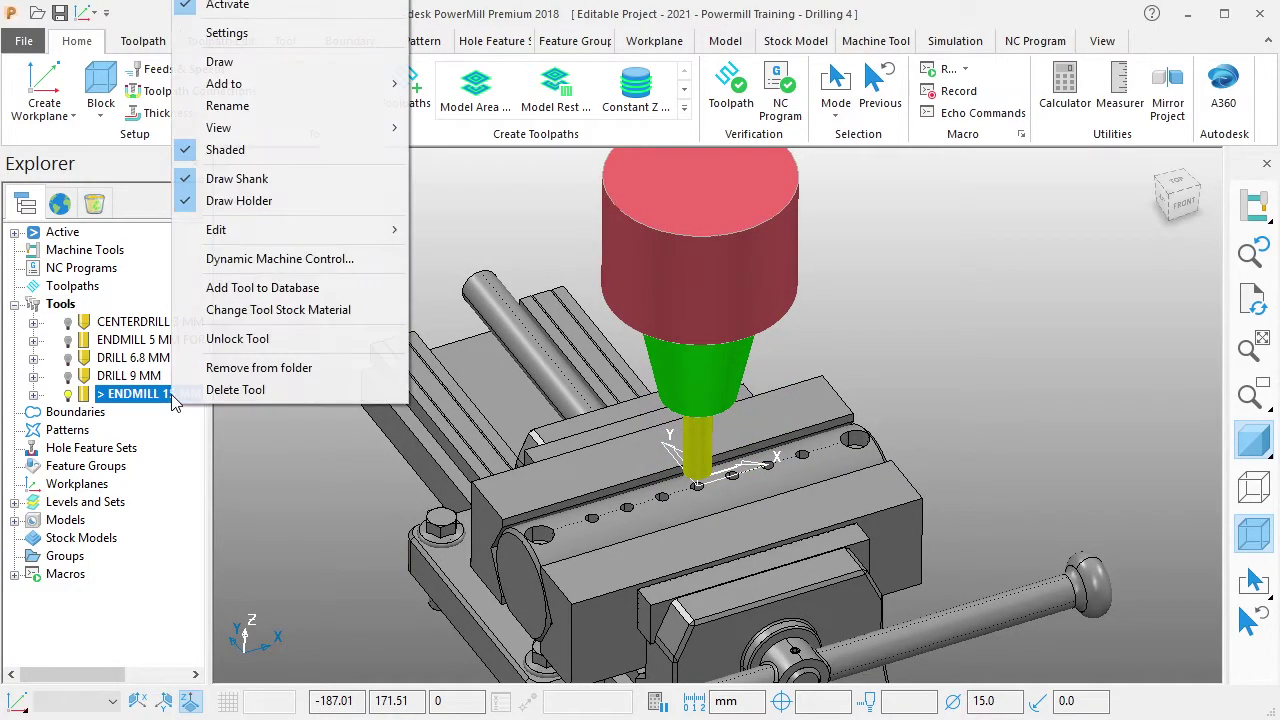
pyautogui.click(228, 6)
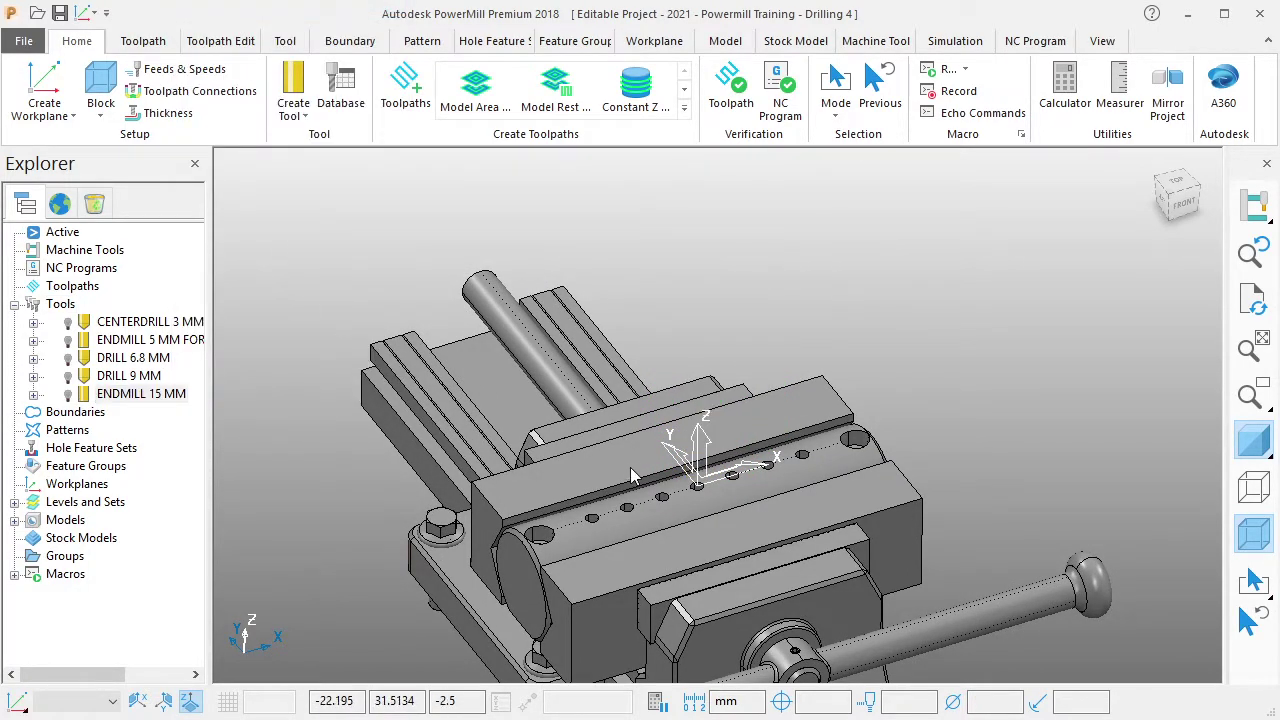
# Bring the row of holes into view and open the Hole Feature Sets context menu.
pyautogui.scroll(3, 662, 383)
pyautogui.scroll(3, 662, 383)
pyautogui.moveTo(662, 383); pyautogui.dragTo(350, 445, button='middle')
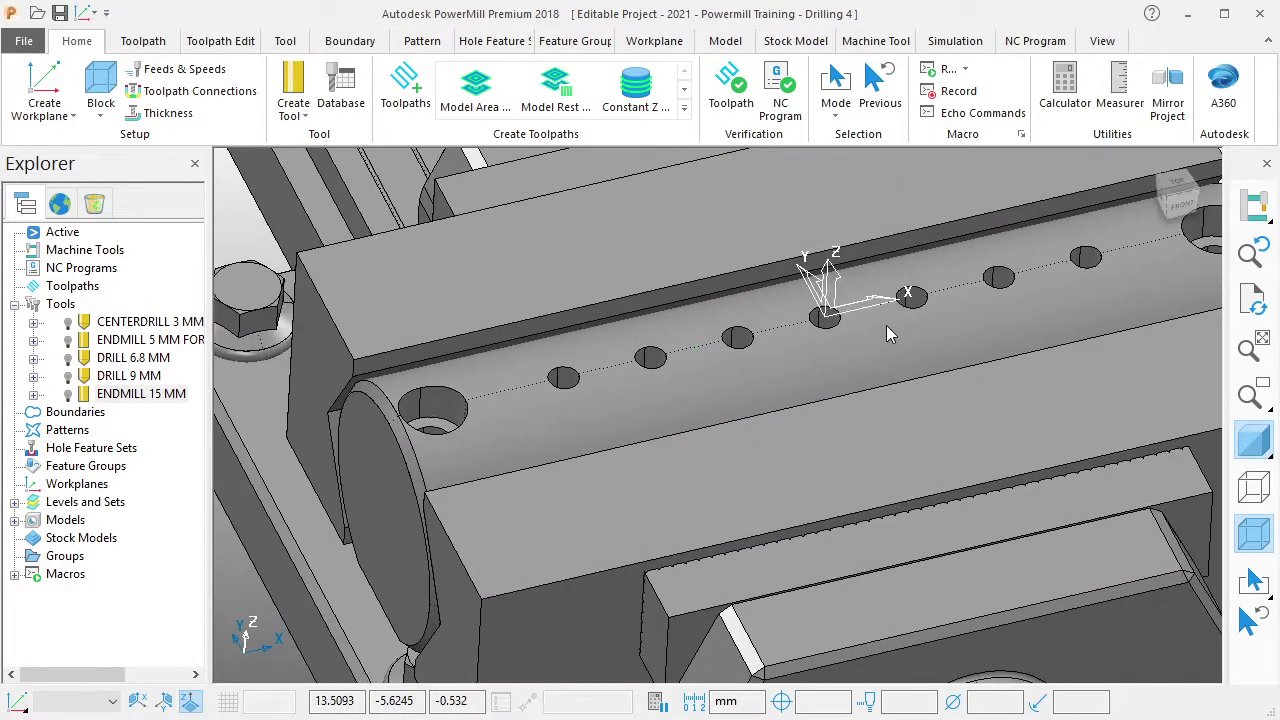
pyautogui.scroll(3, 349, 446)
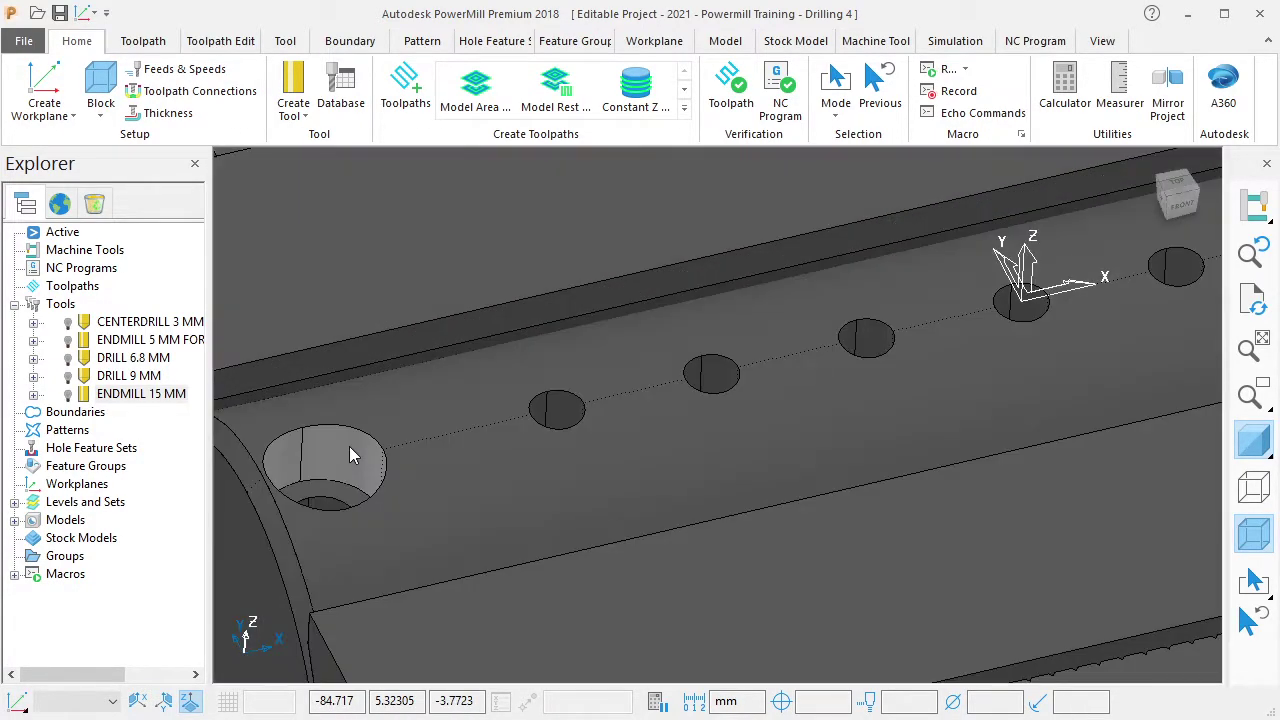
pyautogui.moveTo(714, 374)
pyautogui.keyDown('shift'); pyautogui.mouseDown(button='middle')
pyautogui.moveTo(737, 457)
pyautogui.moveTo(588, 423)
pyautogui.mouseUp(button='middle'); pyautogui.keyUp('shift')
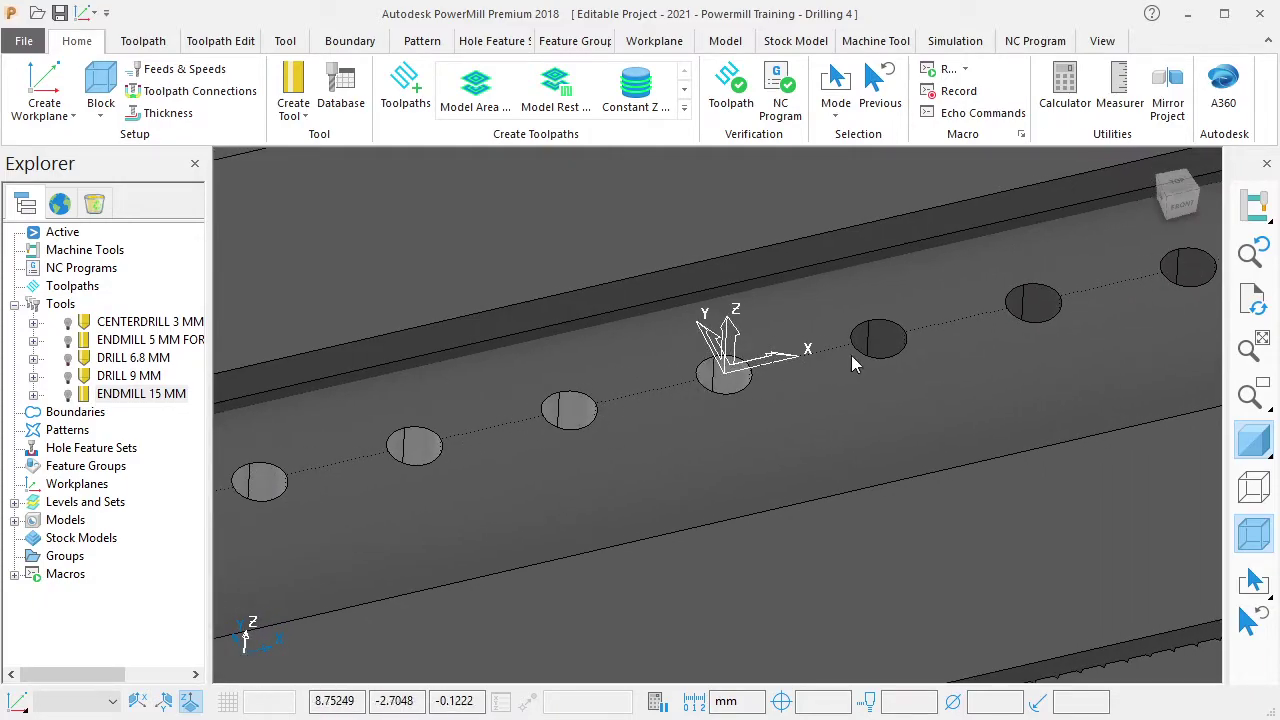
pyautogui.keyDown('shift'); pyautogui.moveTo(889, 346); pyautogui.dragTo(524, 503, button='middle'); pyautogui.keyUp('shift')
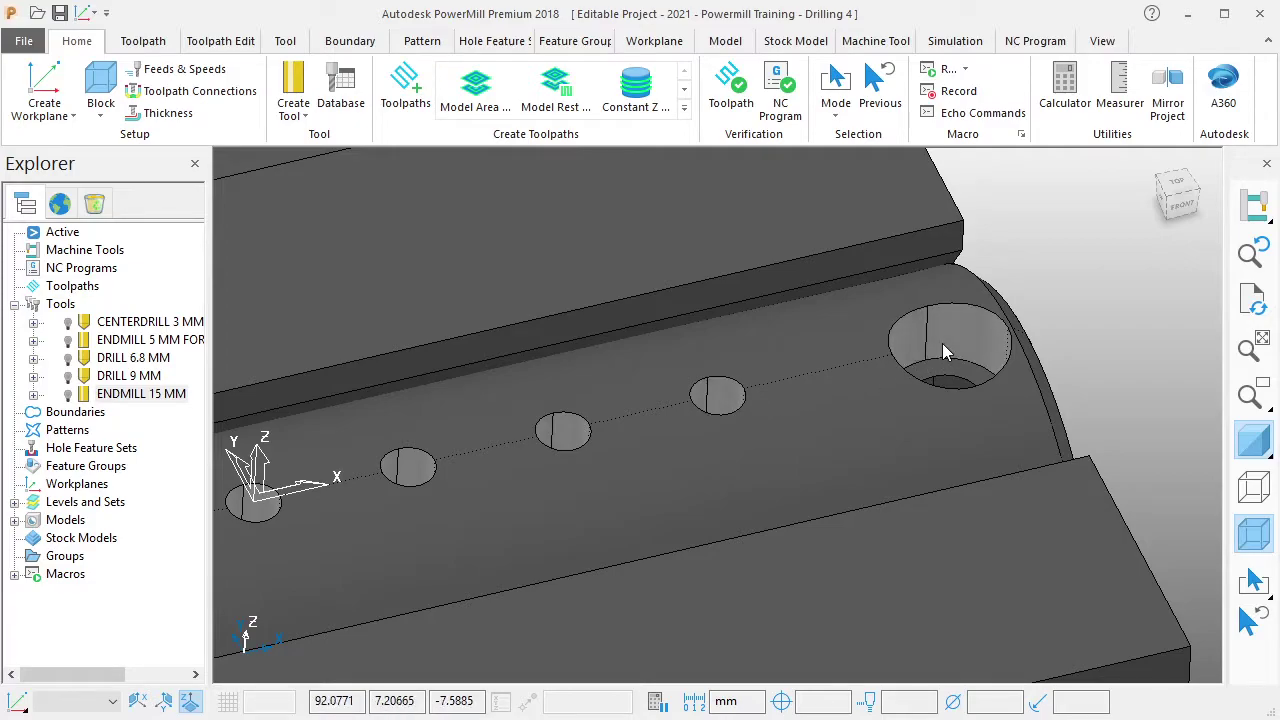
pyautogui.rightClick(125, 450)
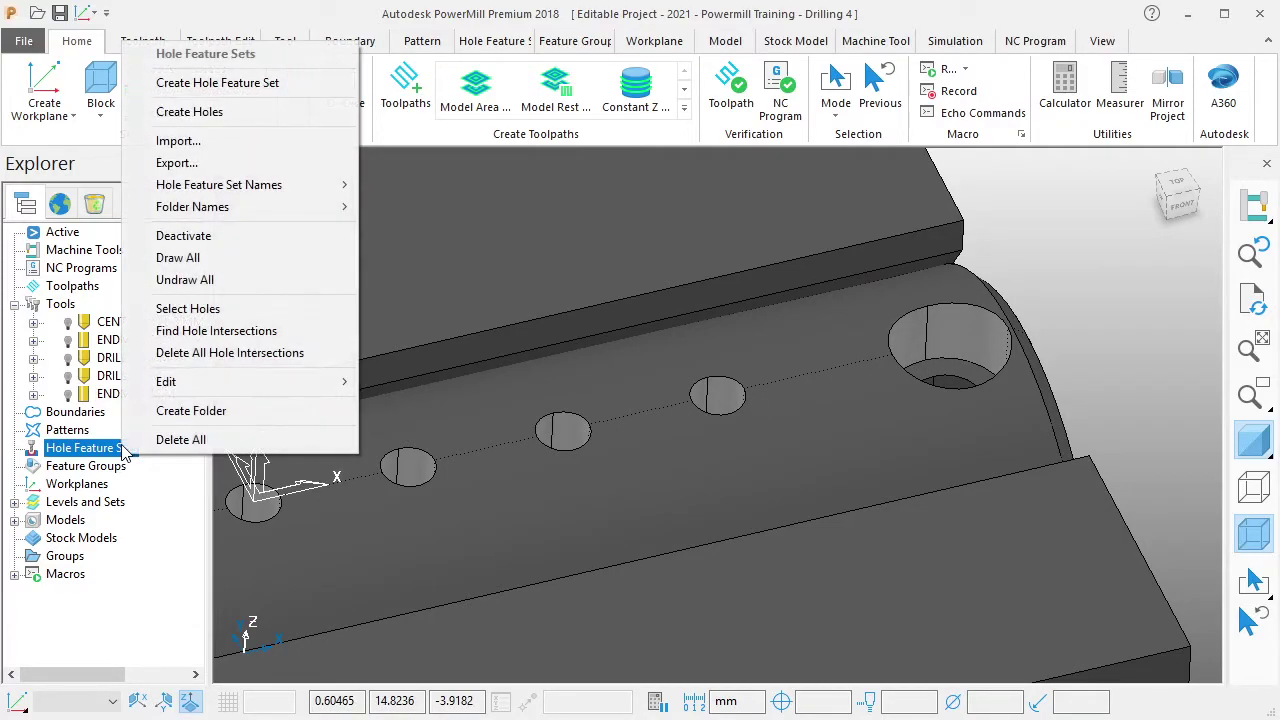
# Create holes from the vise model with name root 'CENTERDRILL 3 MM & ASSIST', copying that name.
pyautogui.click(245, 114)
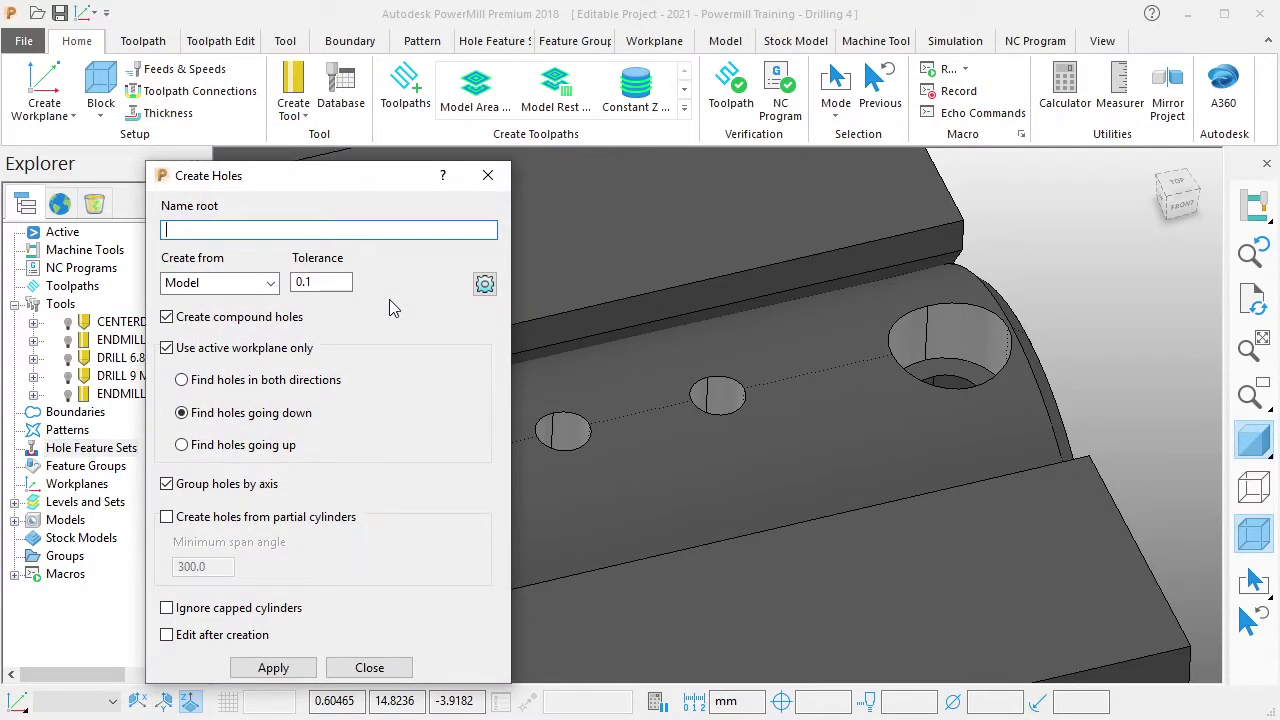
pyautogui.write('CENTERDRI')
pyautogui.write('LL 3 MM & ASSIST')
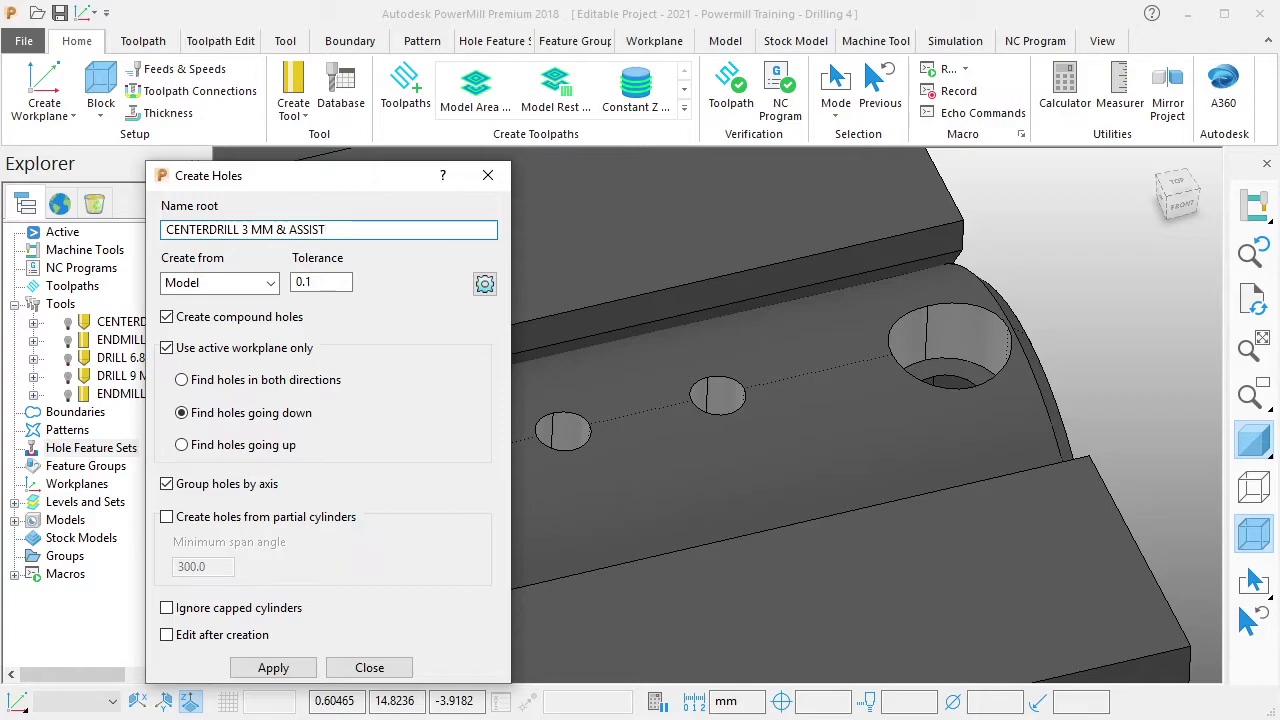
pyautogui.click(287, 667)
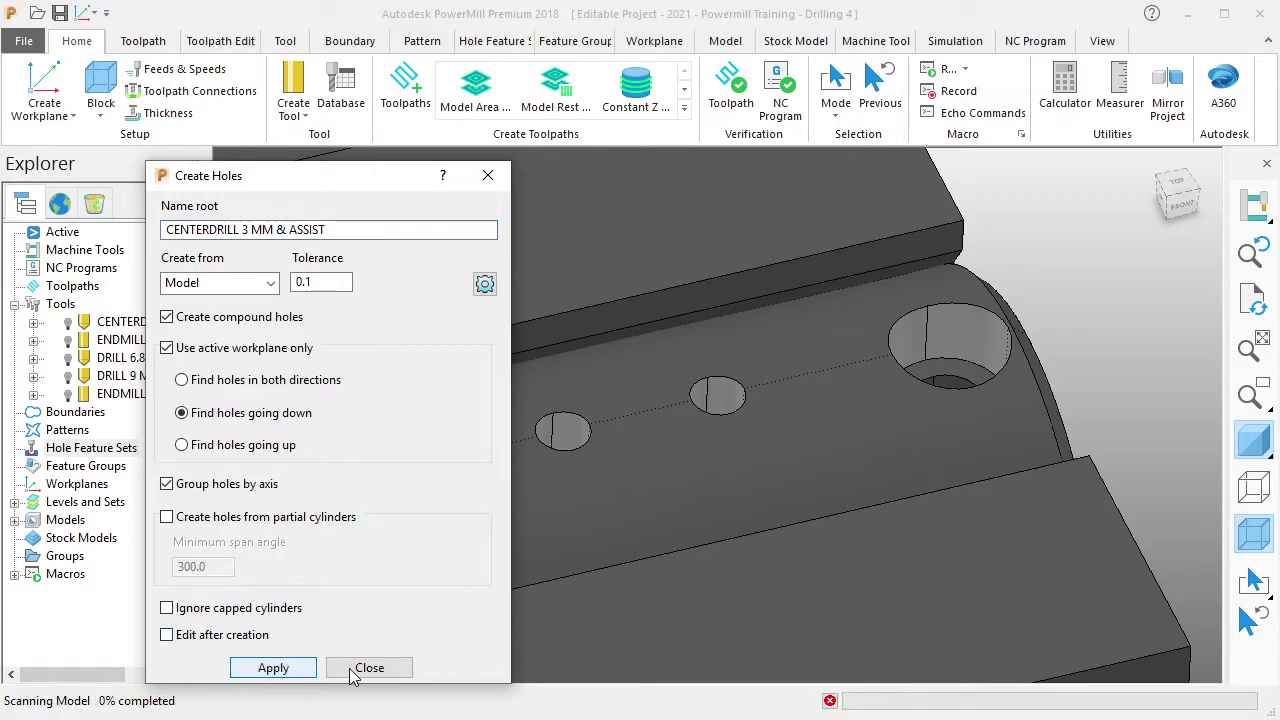
pyautogui.click(361, 232)
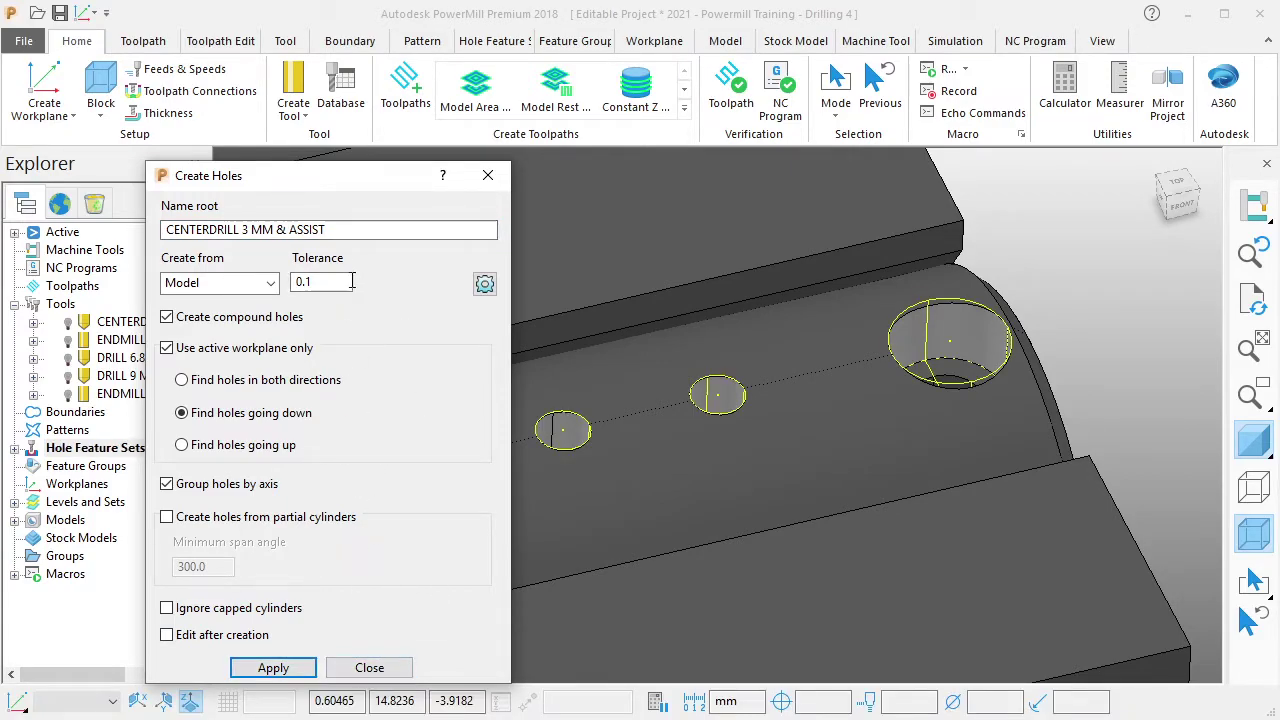
pyautogui.hotkey('ctrl', 'a')
pyautogui.rightClick(334, 242)
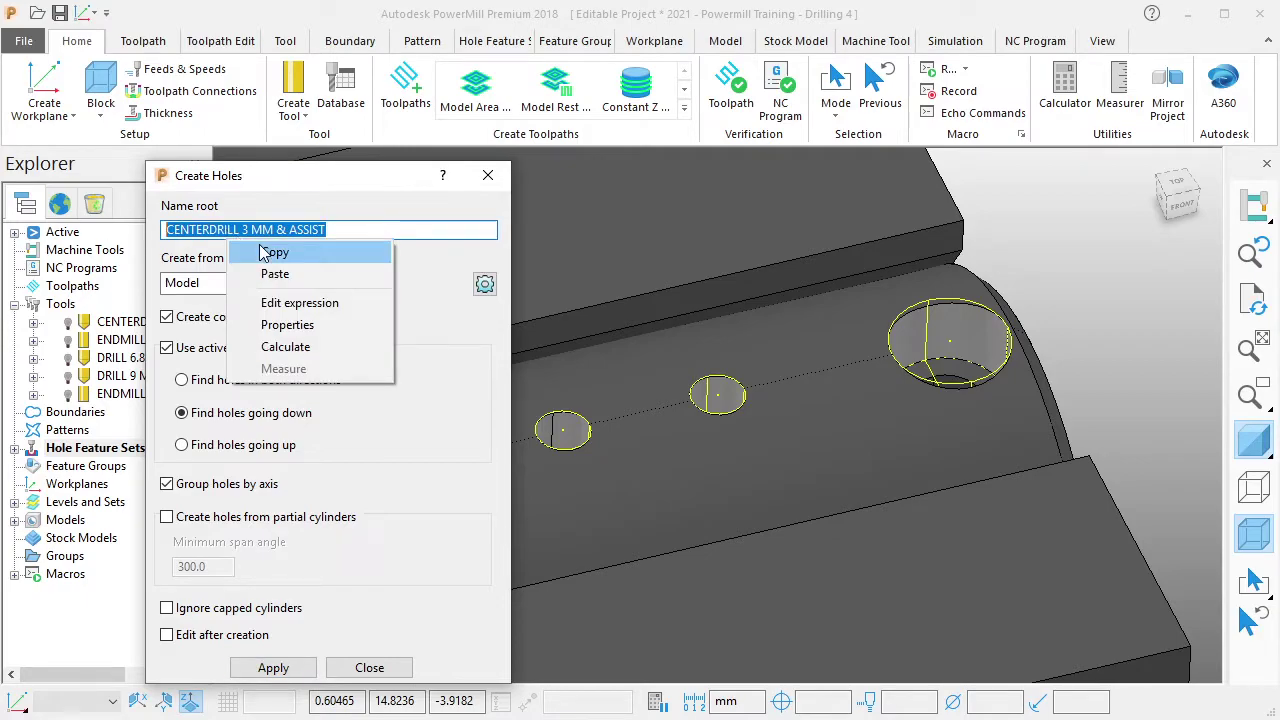
pyautogui.click(357, 251)
pyautogui.click(369, 667)
# Rename the new hole feature set to 'CENTERDRILL 3 MM & ASSIST'.
pyautogui.click(15, 448)
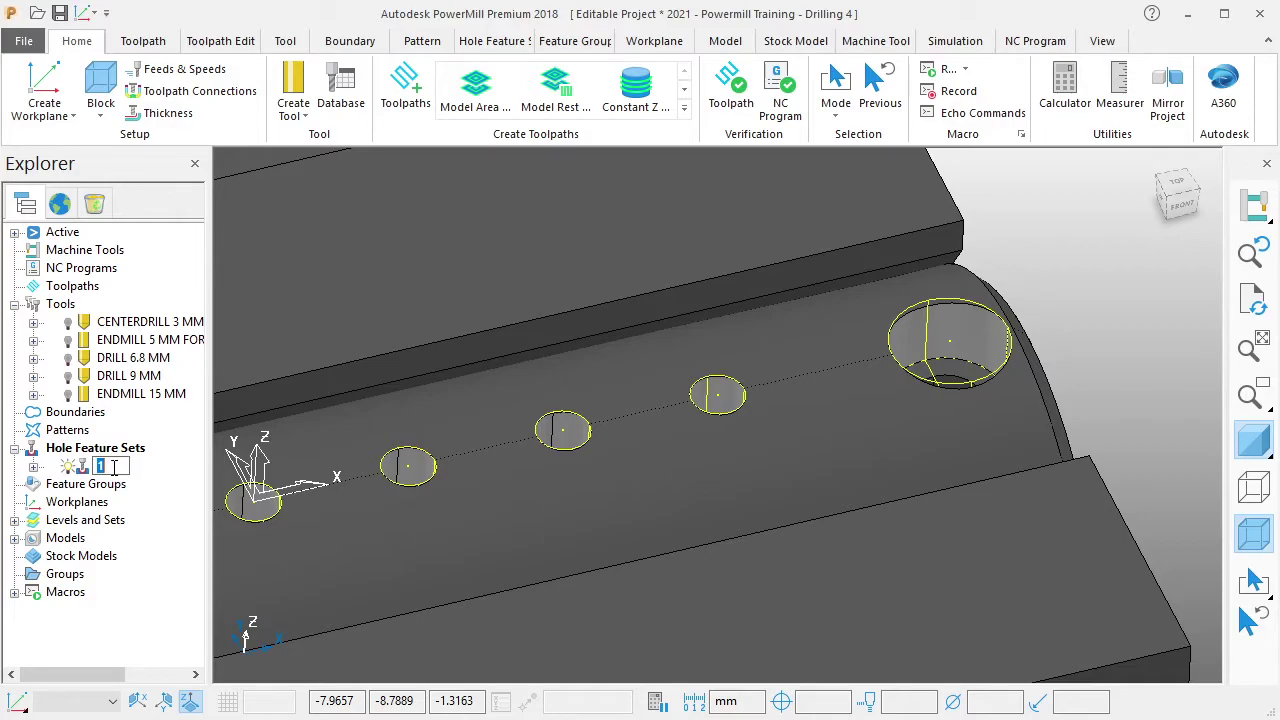
pyautogui.rightClick(114, 467)
pyautogui.click(150, 276)
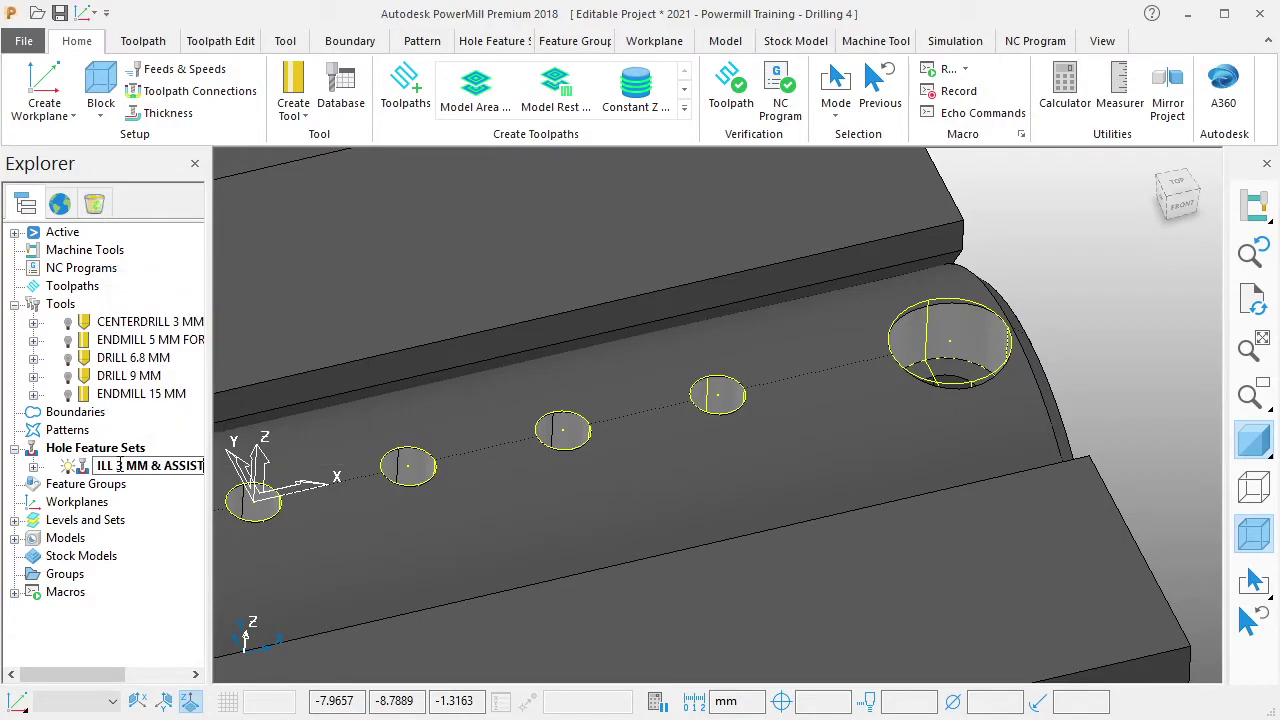
pyautogui.press('Return')
pyautogui.click(33, 466)
pyautogui.click(33, 466)
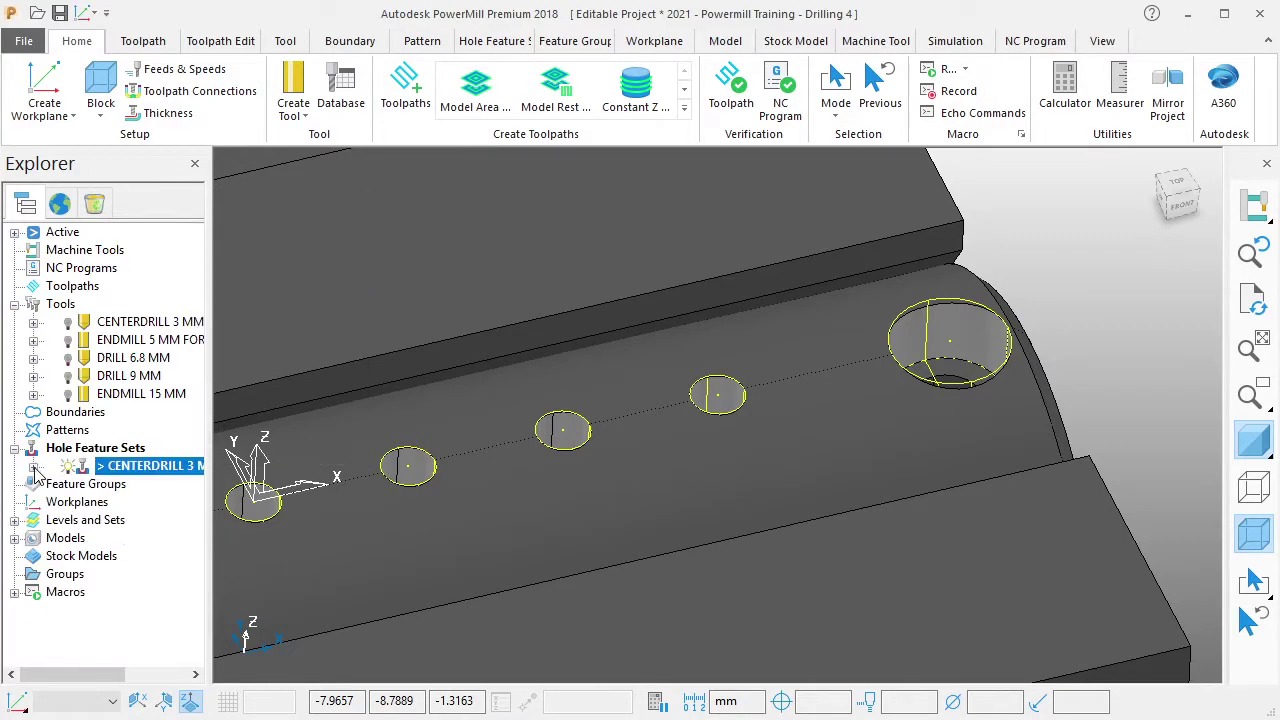
# Deactivate the CENTERDRILL 3 MM & ASSIST hole feature set.
pyautogui.click(1045, 313)
pyautogui.moveTo(1045, 313); pyautogui.dragTo(668, 376, button='middle')
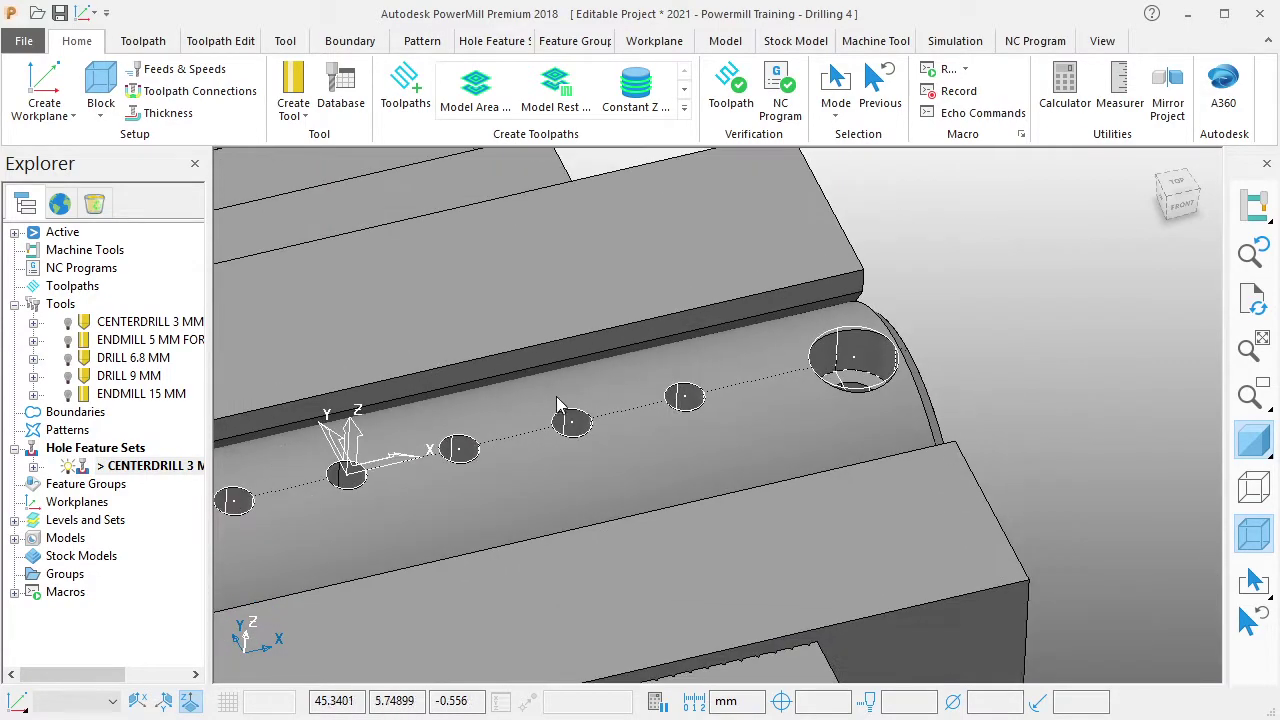
pyautogui.scroll(-4, 668, 376)
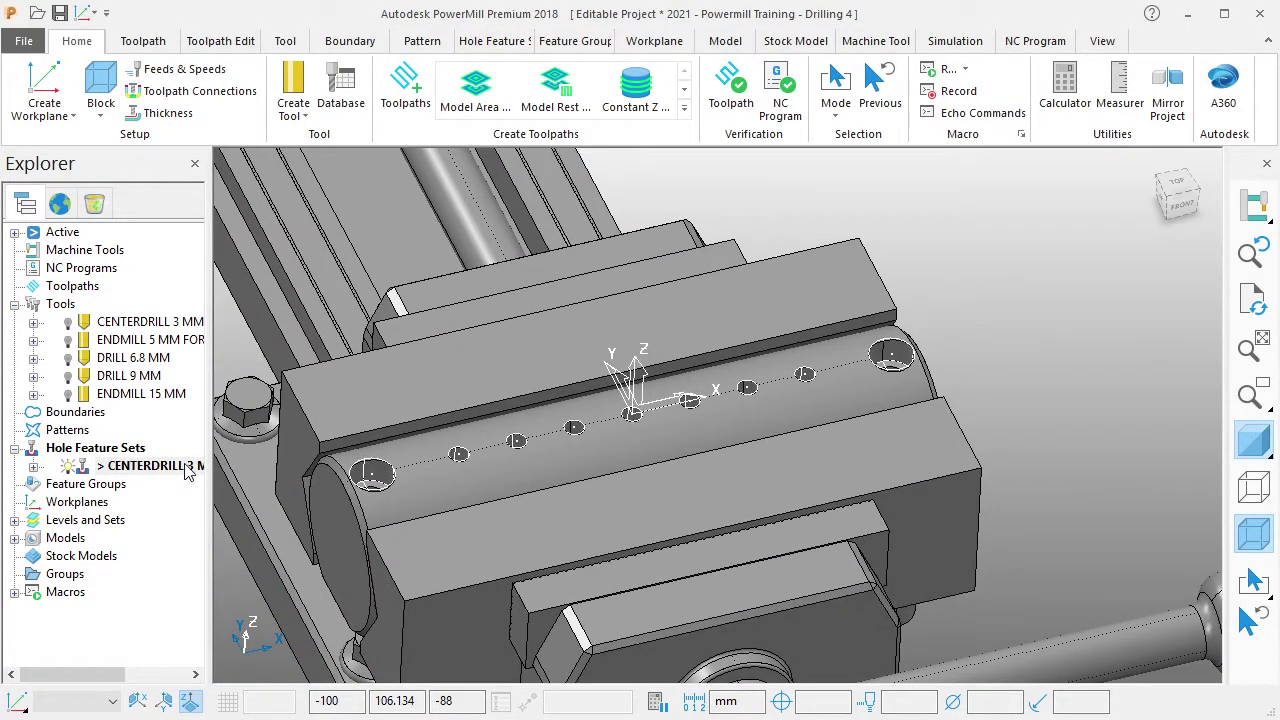
pyautogui.rightClick(186, 471)
pyautogui.click(240, 12)
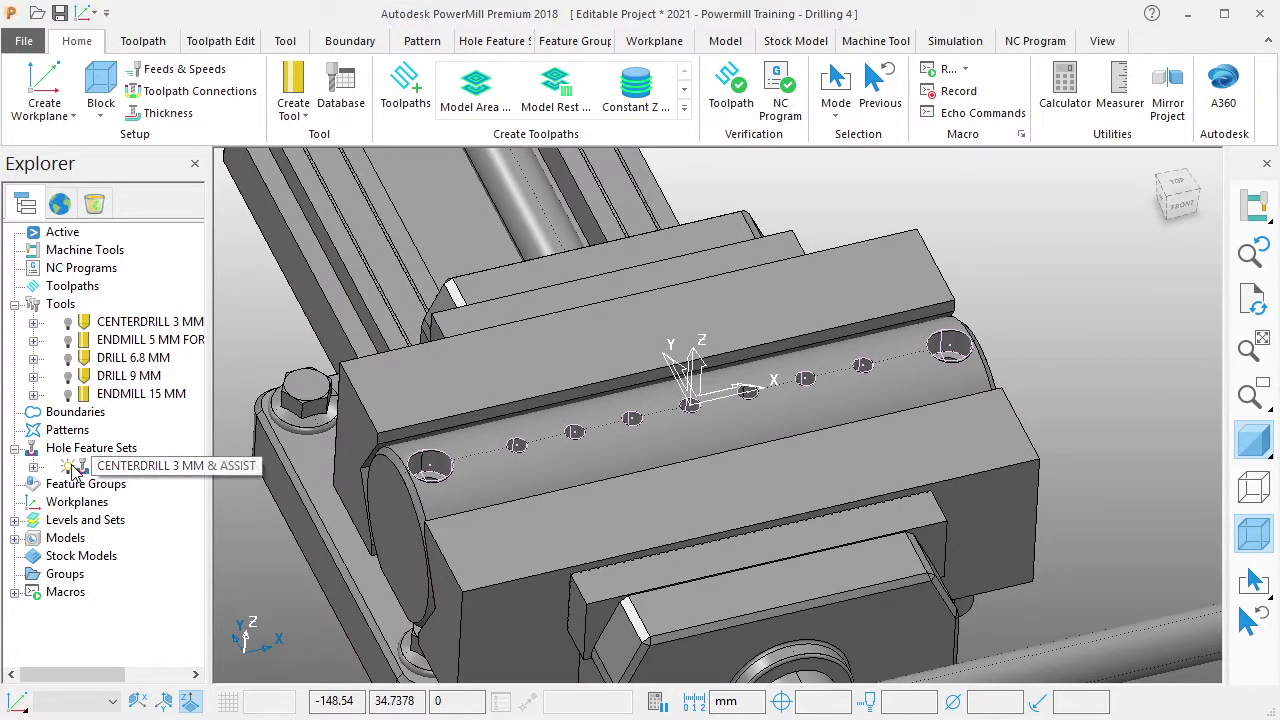
pyautogui.scroll(1, 523, 453)
pyautogui.scroll(2, 524, 453)
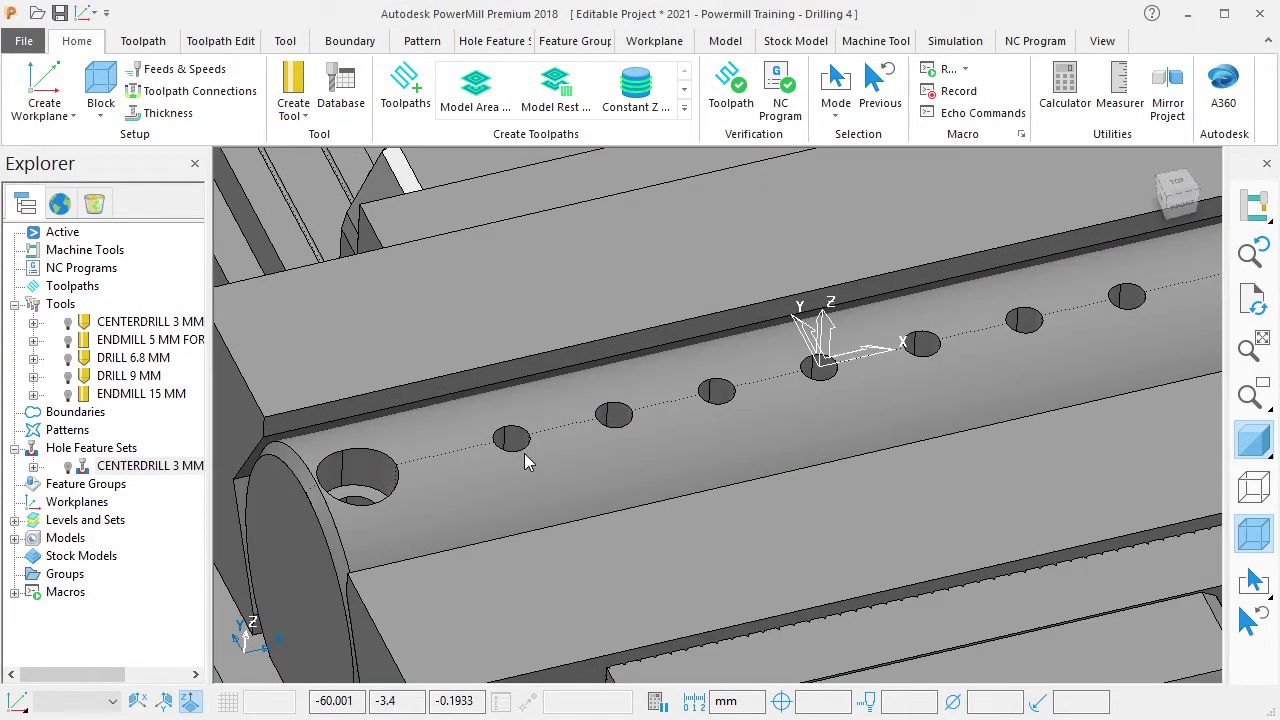
pyautogui.moveTo(526, 446); pyautogui.dragTo(553, 439, button='middle')
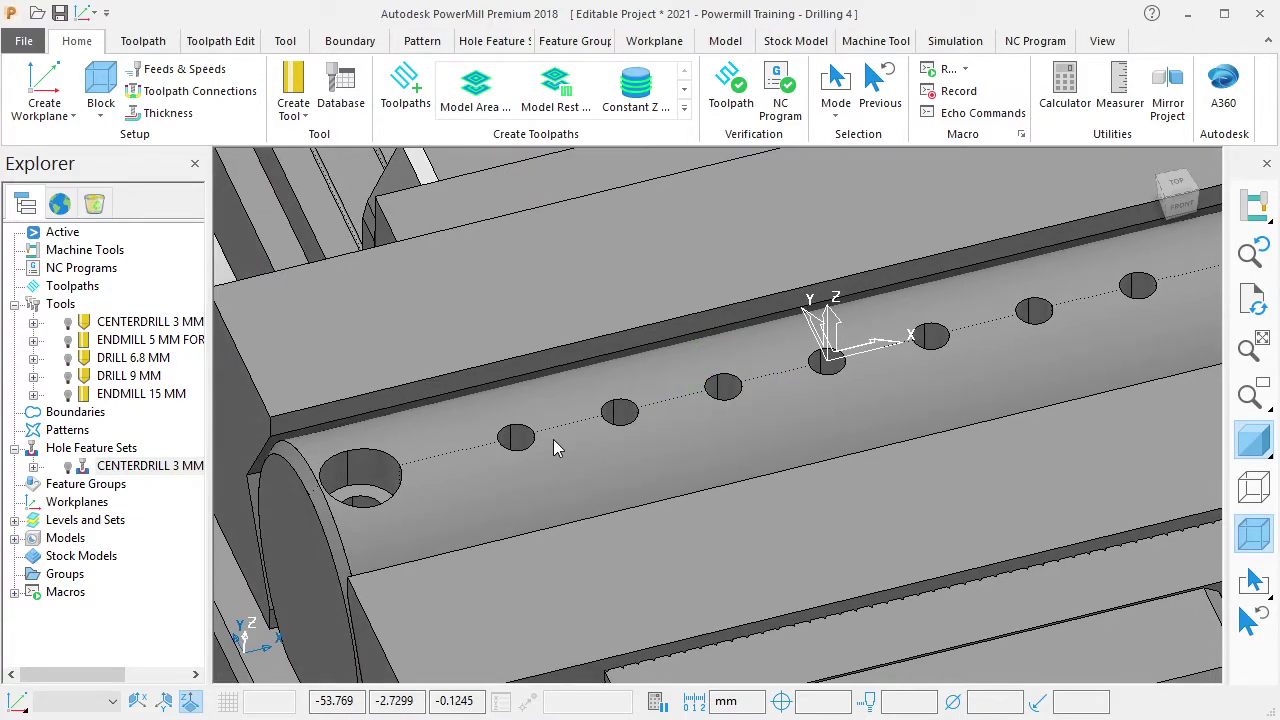
pyautogui.scroll(2, 522, 446)
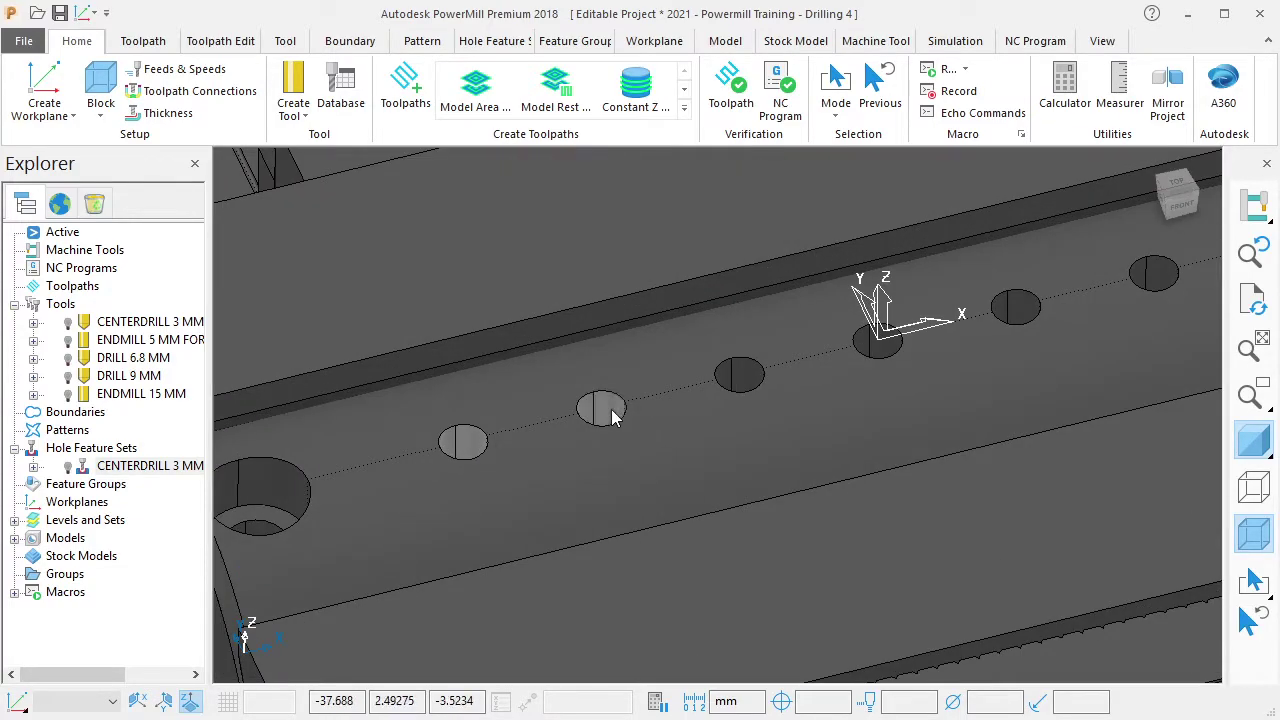
pyautogui.keyDown('shift'); pyautogui.moveTo(914, 360); pyautogui.dragTo(640, 422, button='middle'); pyautogui.keyUp('shift')
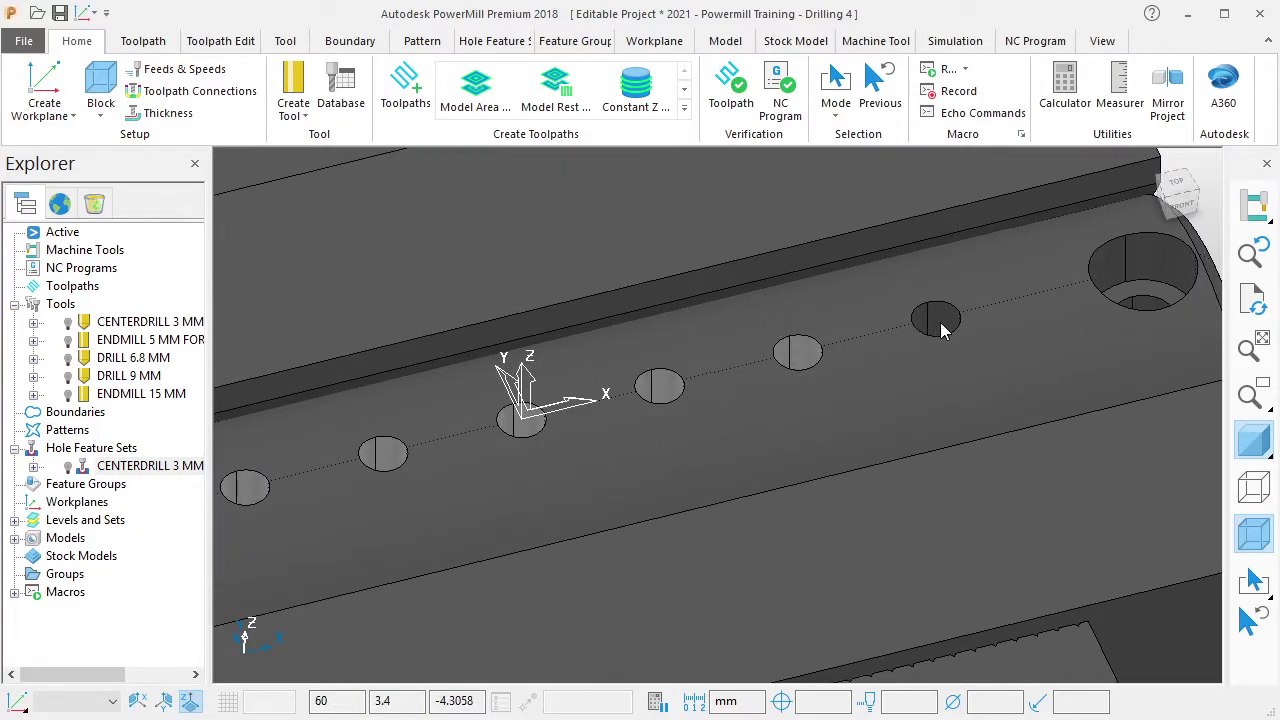
# Create another hole feature set from the model with name root 'DRILL 6.8 MM'.
pyautogui.rightClick(108, 450)
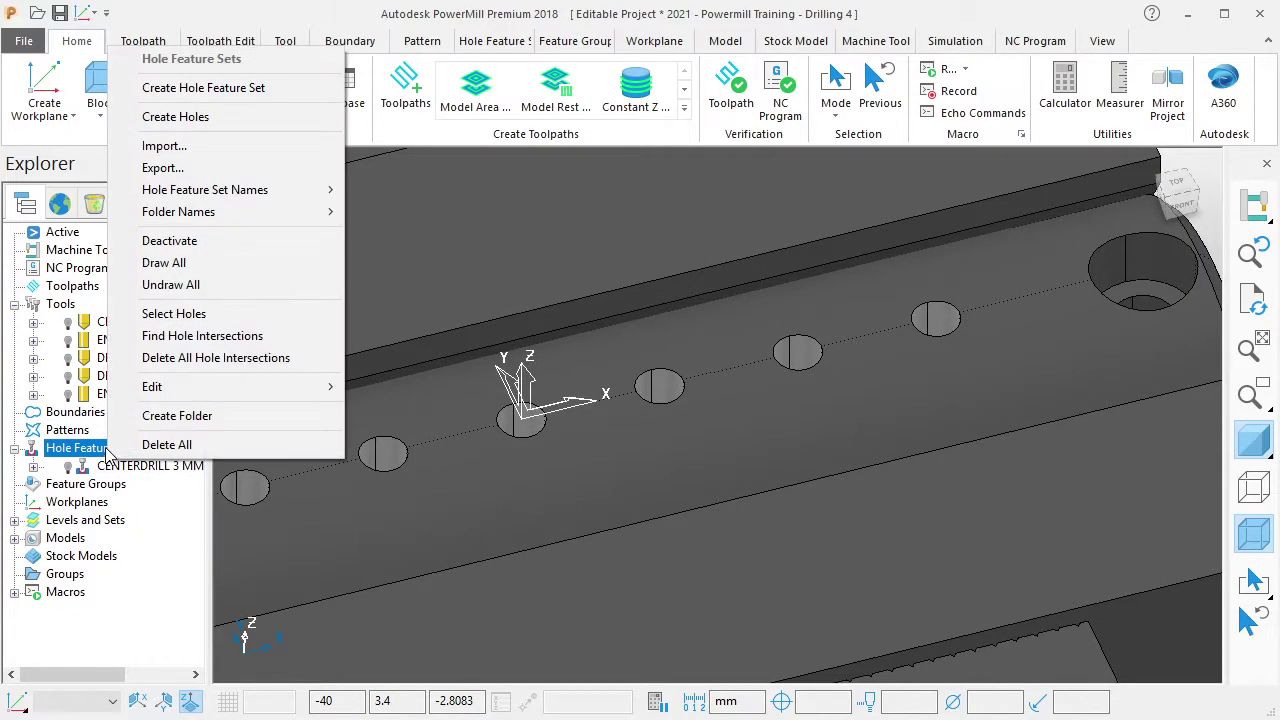
pyautogui.click(175, 116)
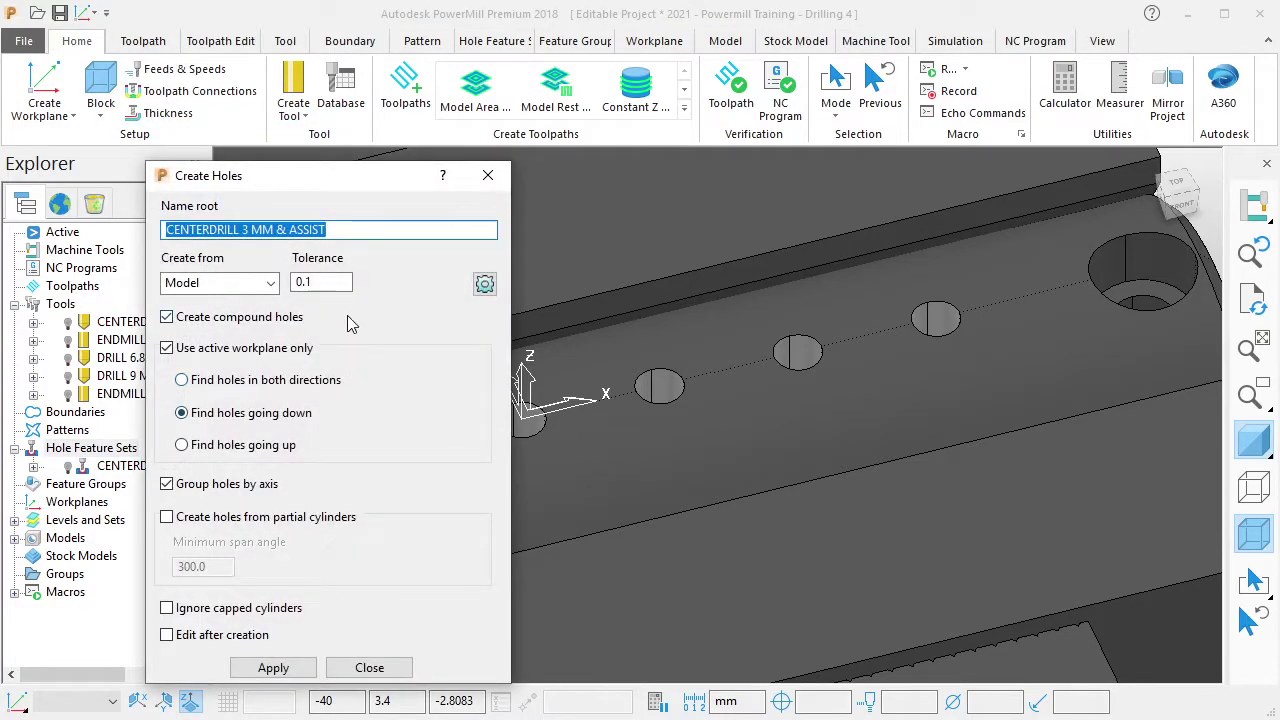
pyautogui.write('DRILL 6.8 MM')
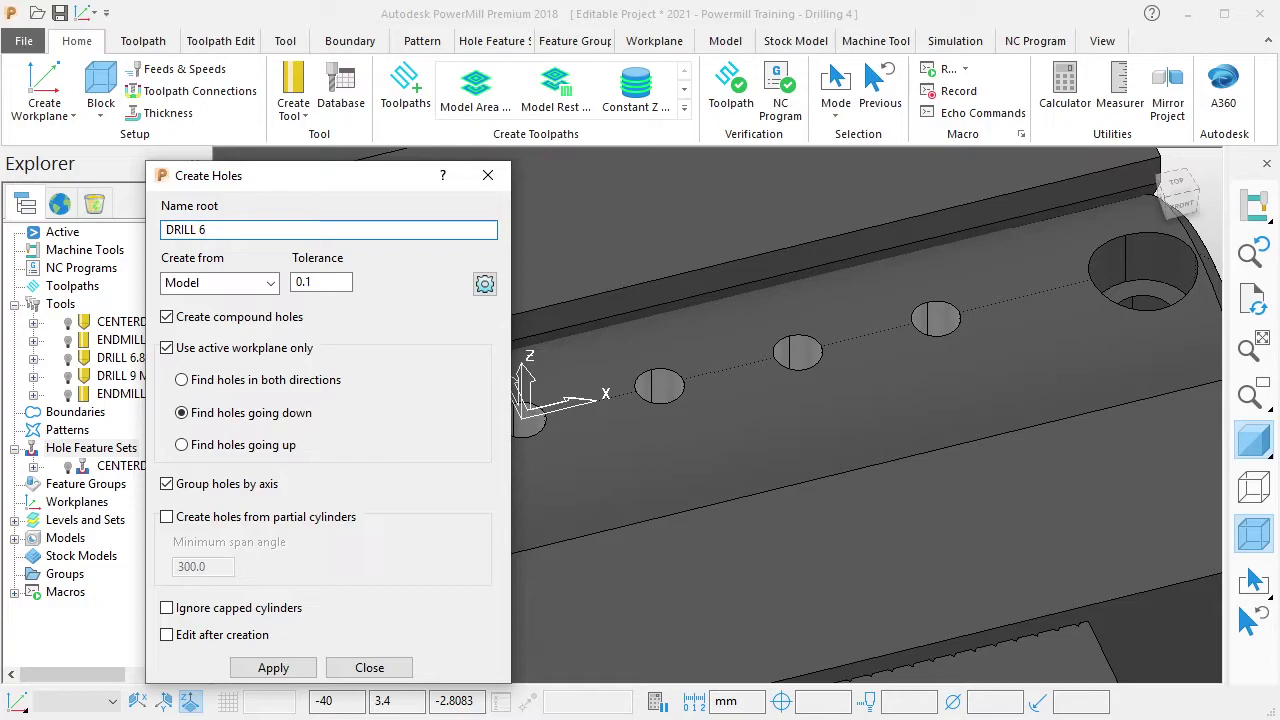
pyautogui.moveTo(247, 230); pyautogui.dragTo(105, 233)
pyautogui.rightClick(182, 236)
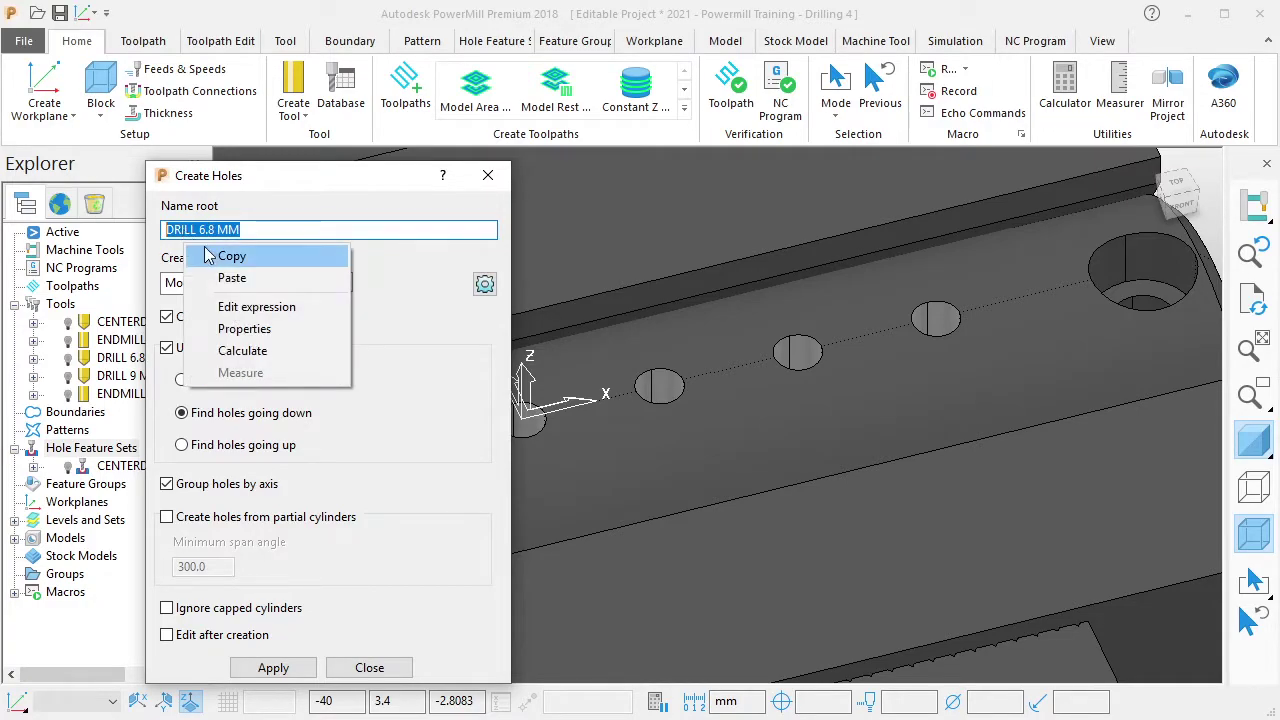
pyautogui.click(210, 256)
pyautogui.click(273, 667)
pyautogui.click(369, 667)
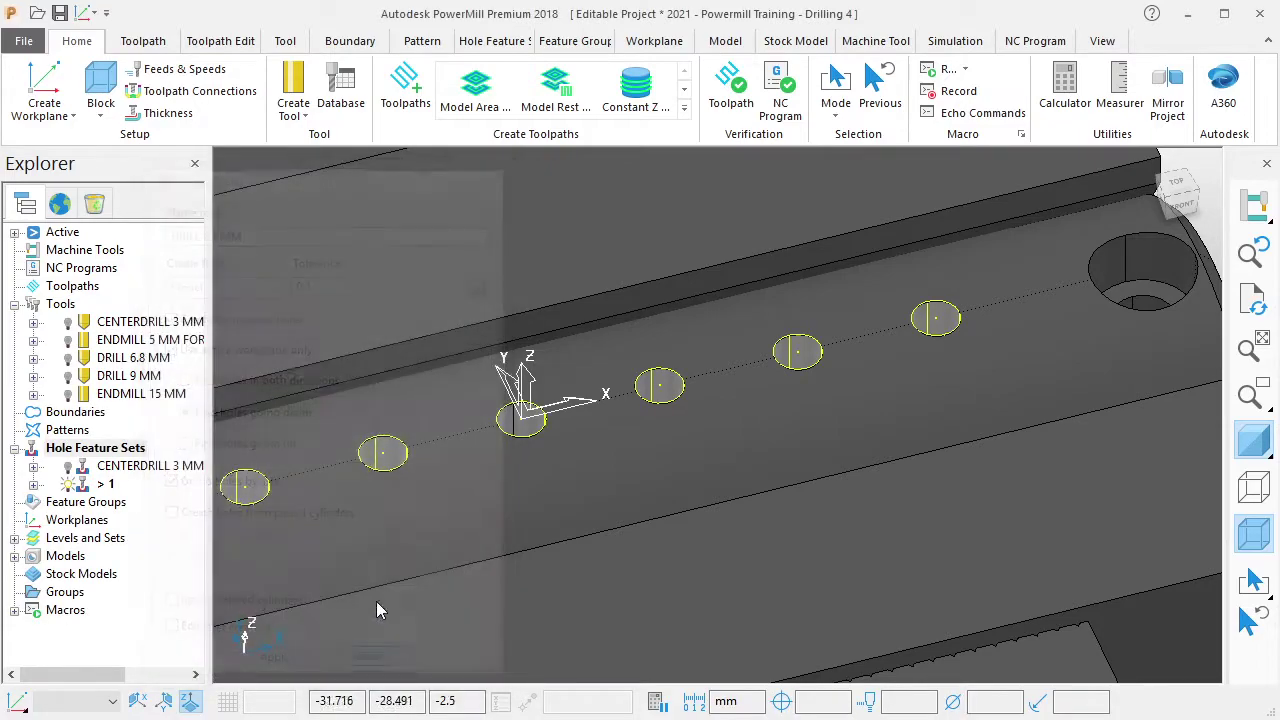
# Rename the new set to 'DRILL 6.8 MM' and deactivate it.
pyautogui.scroll(-2, 518, 481)
pyautogui.click(106, 485)
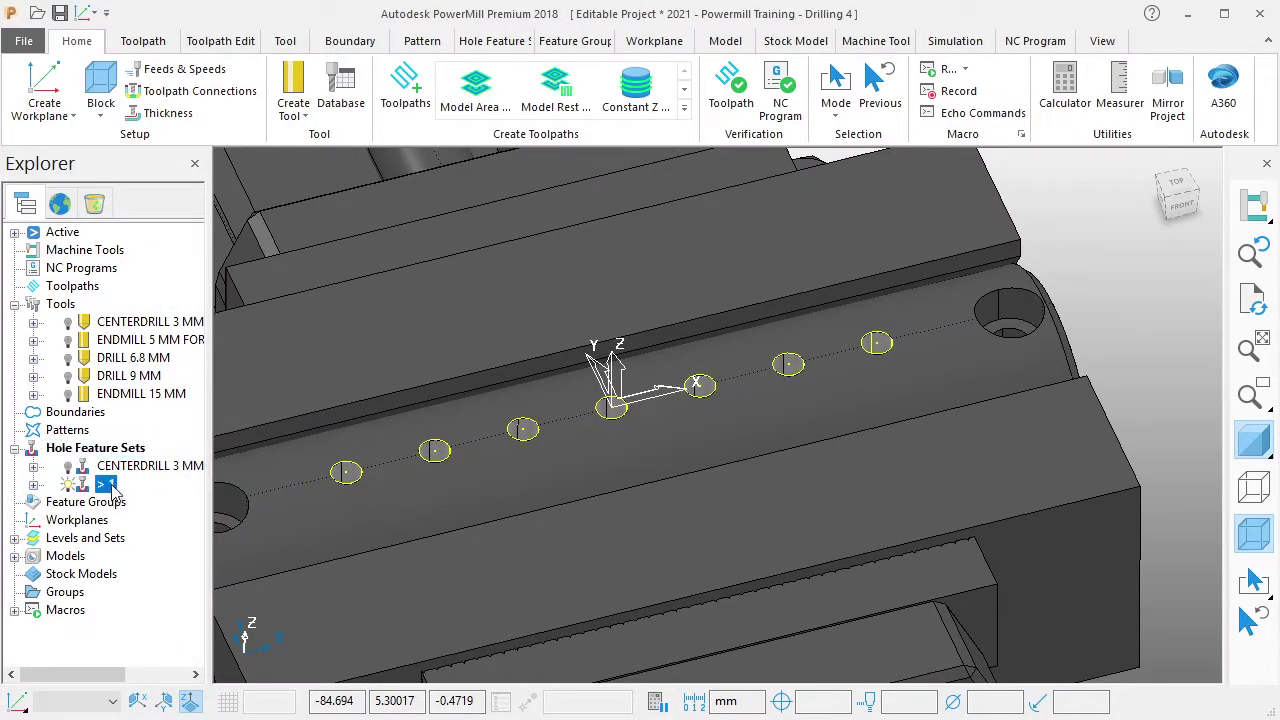
pyautogui.rightClick(101, 486)
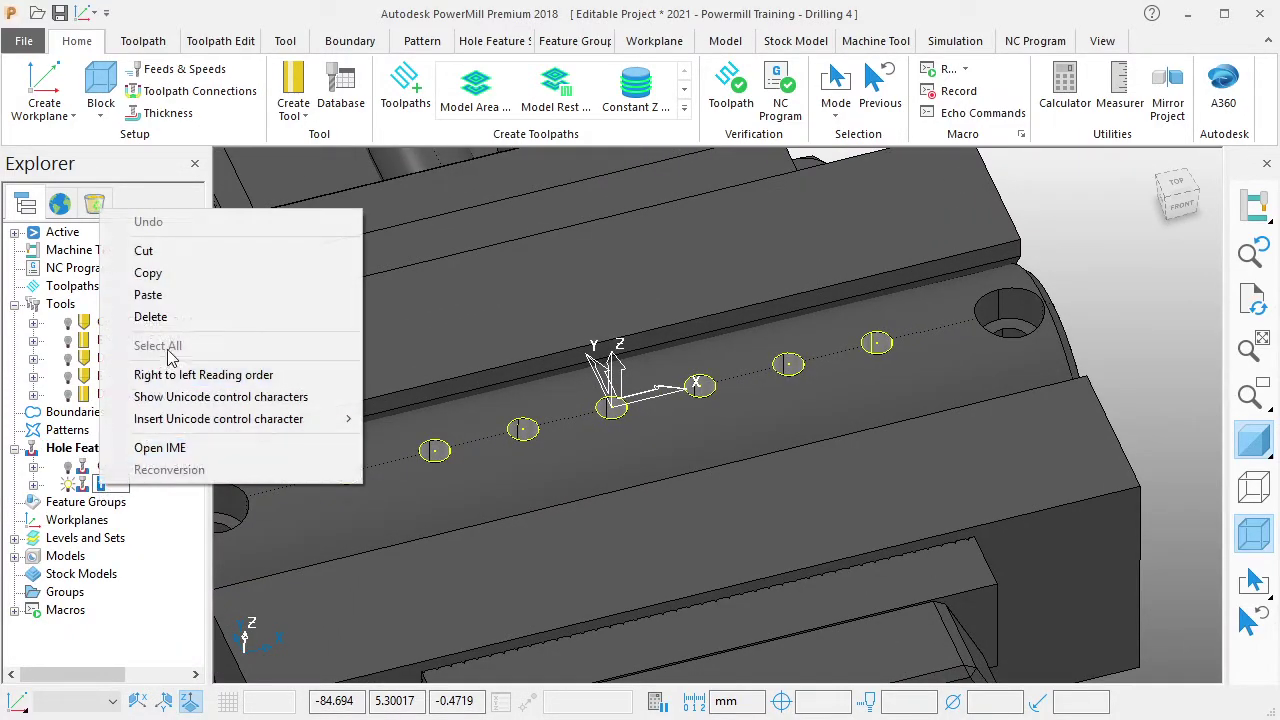
pyautogui.click(165, 296)
pyautogui.click(175, 432)
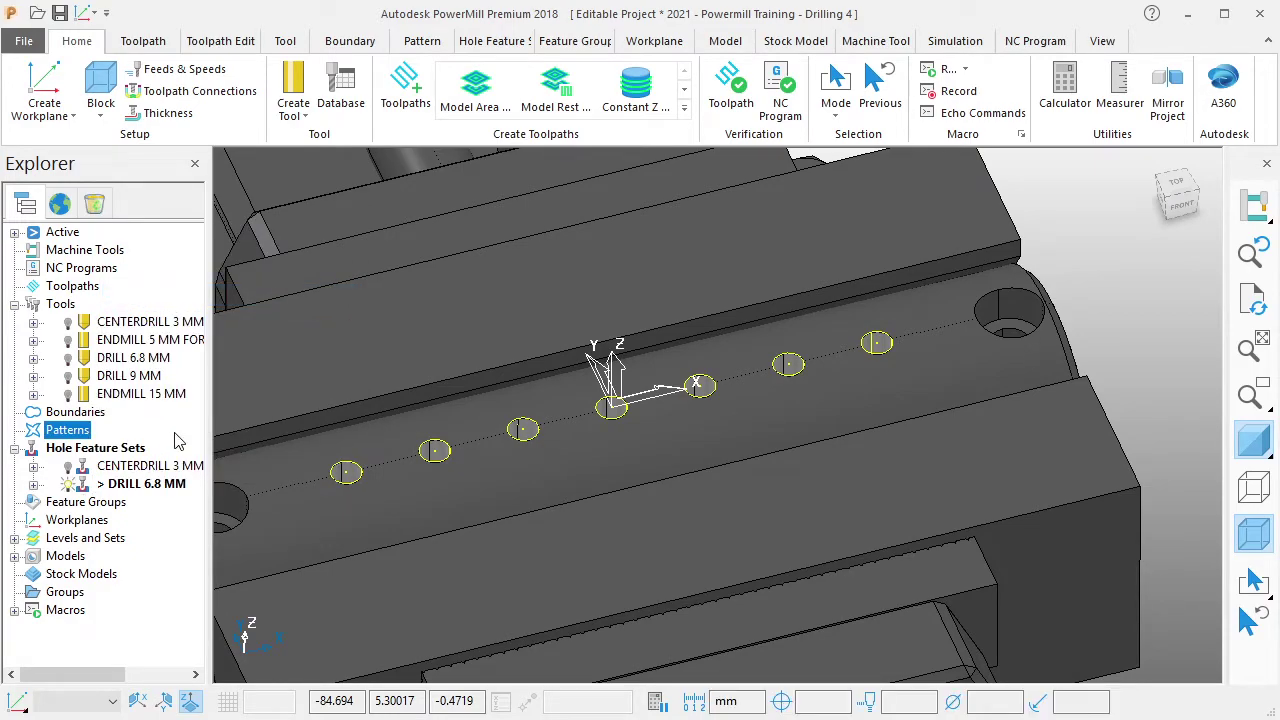
pyautogui.rightClick(155, 490)
pyautogui.click(195, 35)
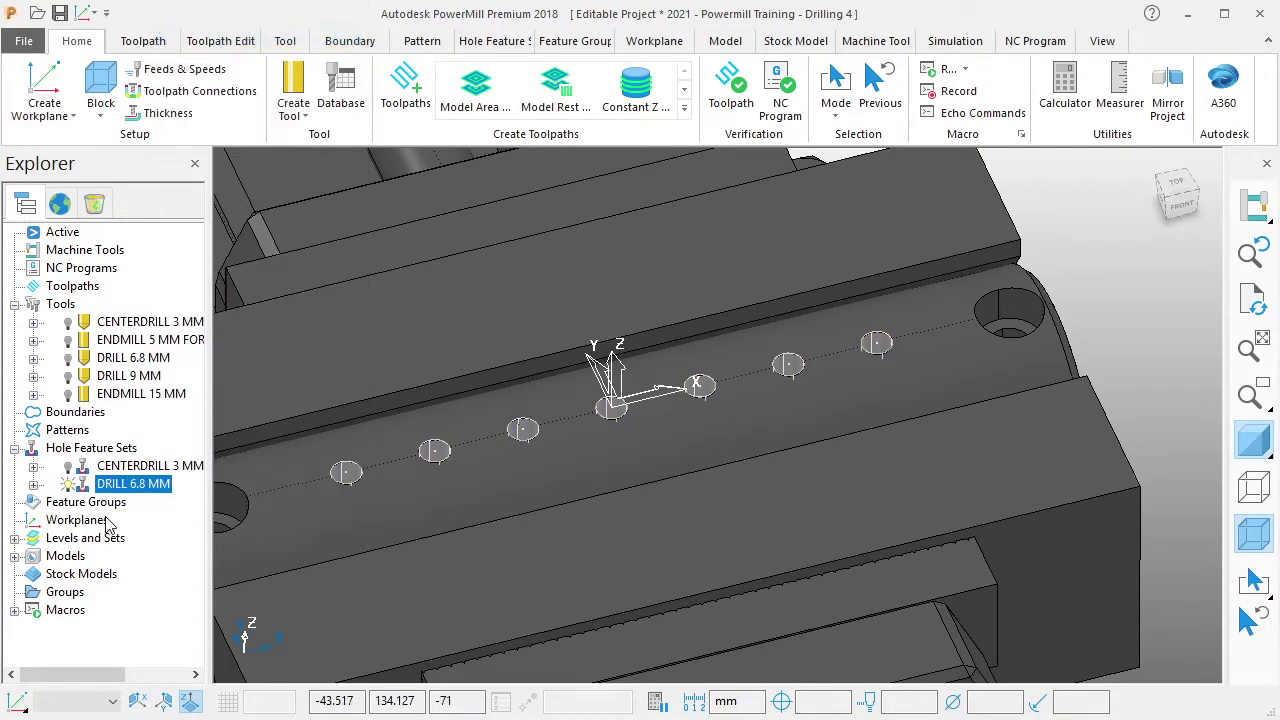
pyautogui.moveTo(930, 394)
pyautogui.mouseDown(button='middle')
pyautogui.moveTo(986, 286)
pyautogui.moveTo(1046, 340)
pyautogui.moveTo(680, 394)
pyautogui.mouseUp(button='middle')
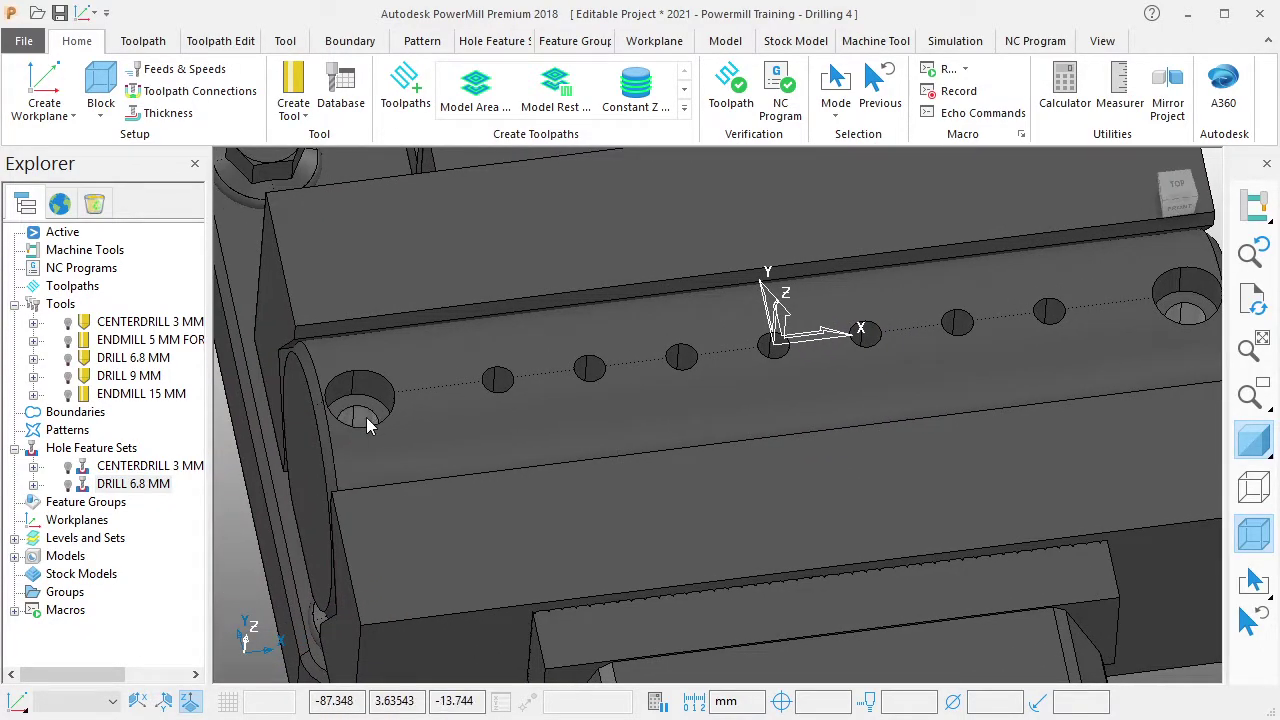
# Create a hole feature set from the block's end holes with name root 'DRILL 9 MM'.
pyautogui.rightClick(120, 450)
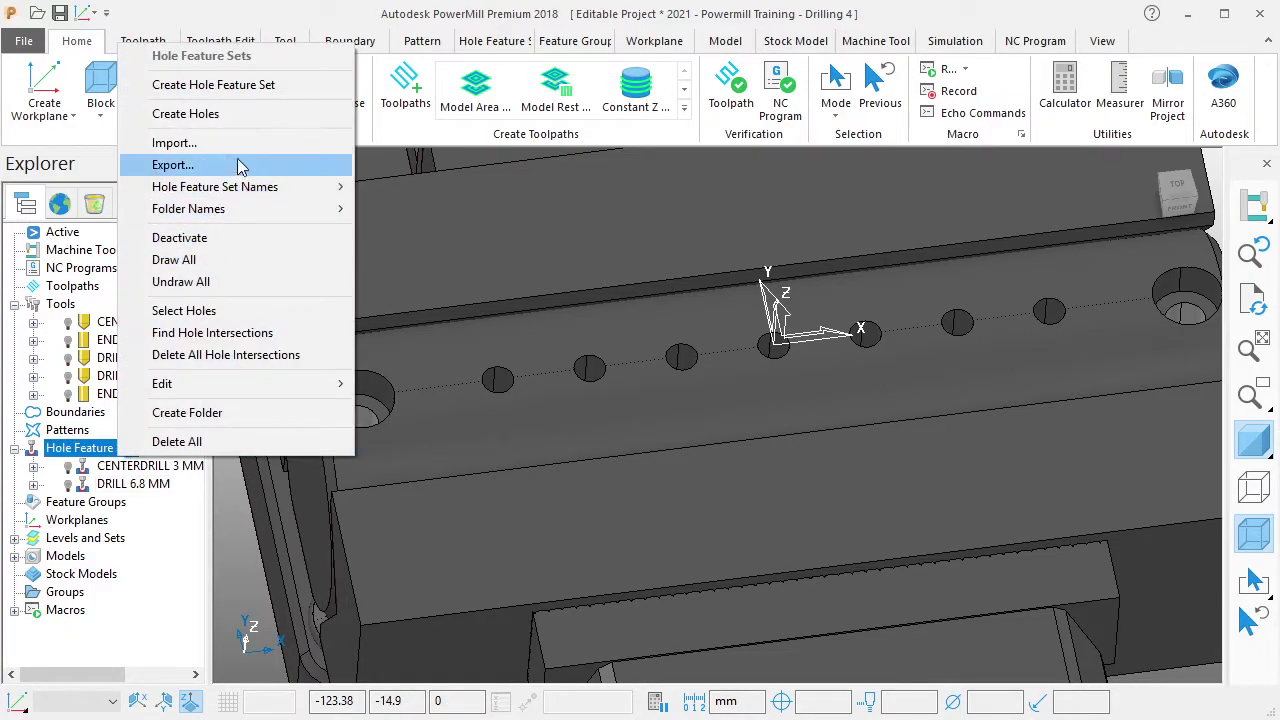
pyautogui.click(248, 122)
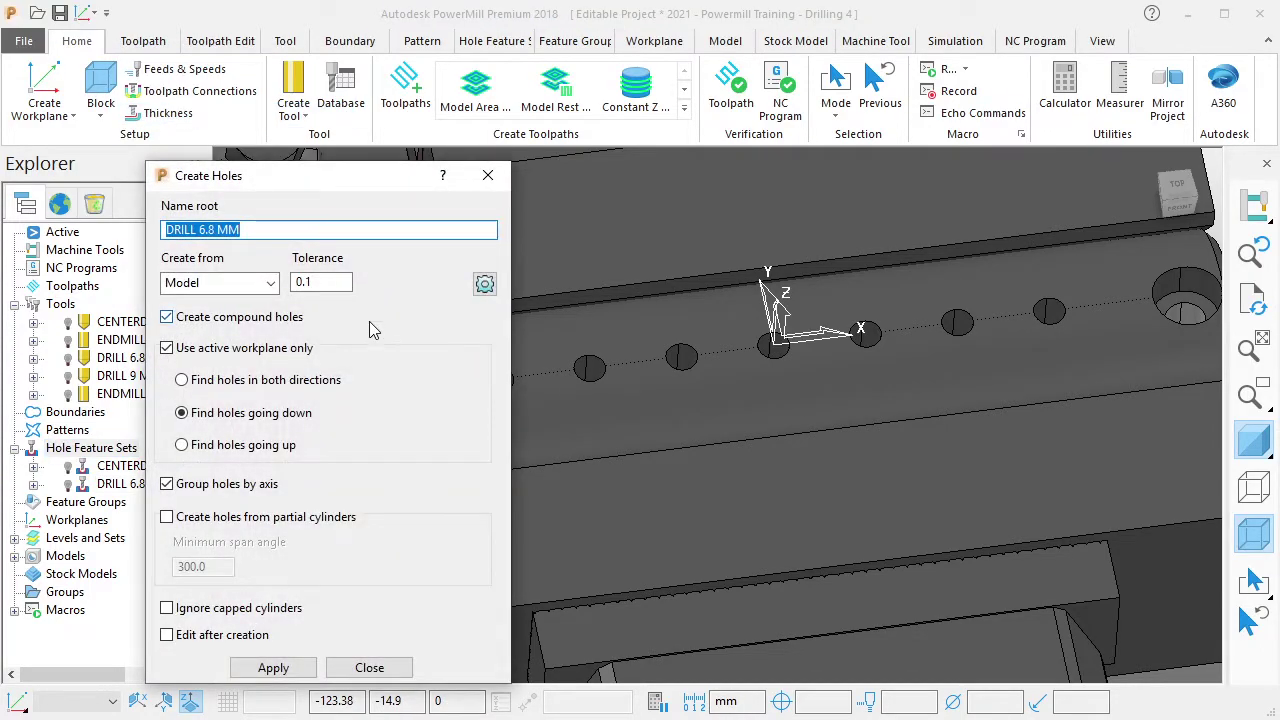
pyautogui.click(229, 230)
pyautogui.moveTo(198, 232); pyautogui.dragTo(216, 235)
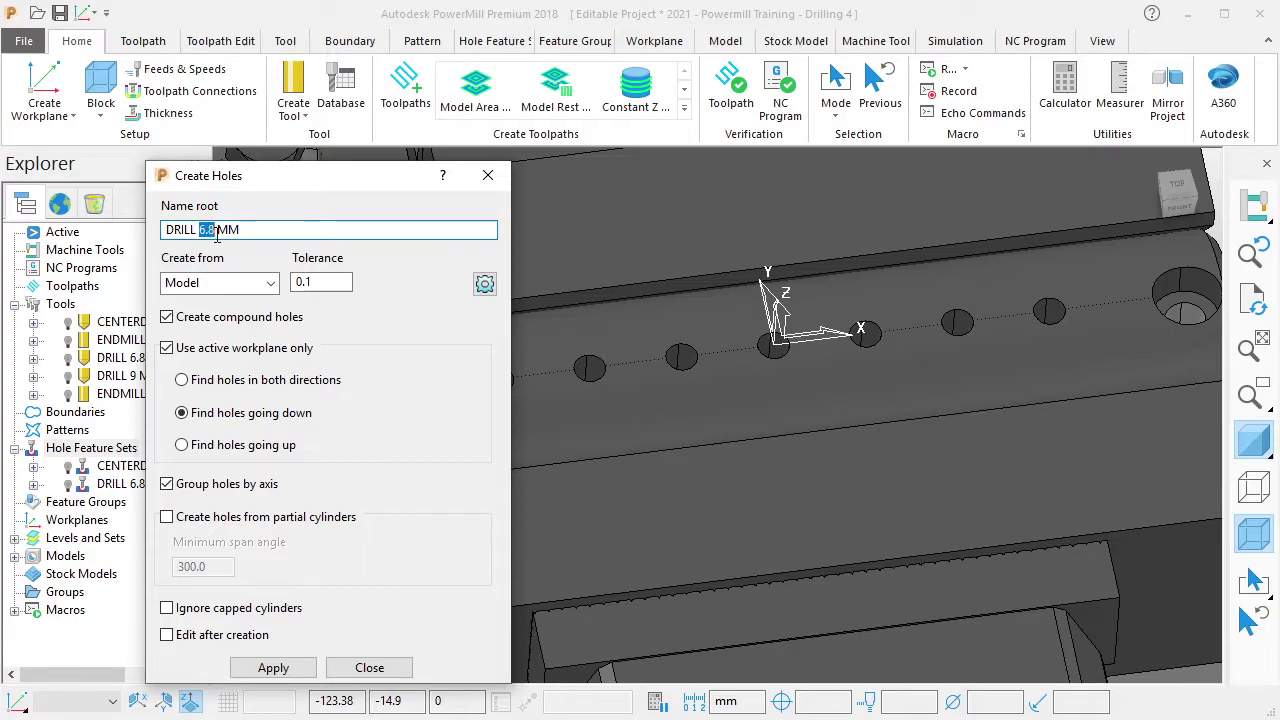
pyautogui.write('9')
pyautogui.tripleClick(245, 230)
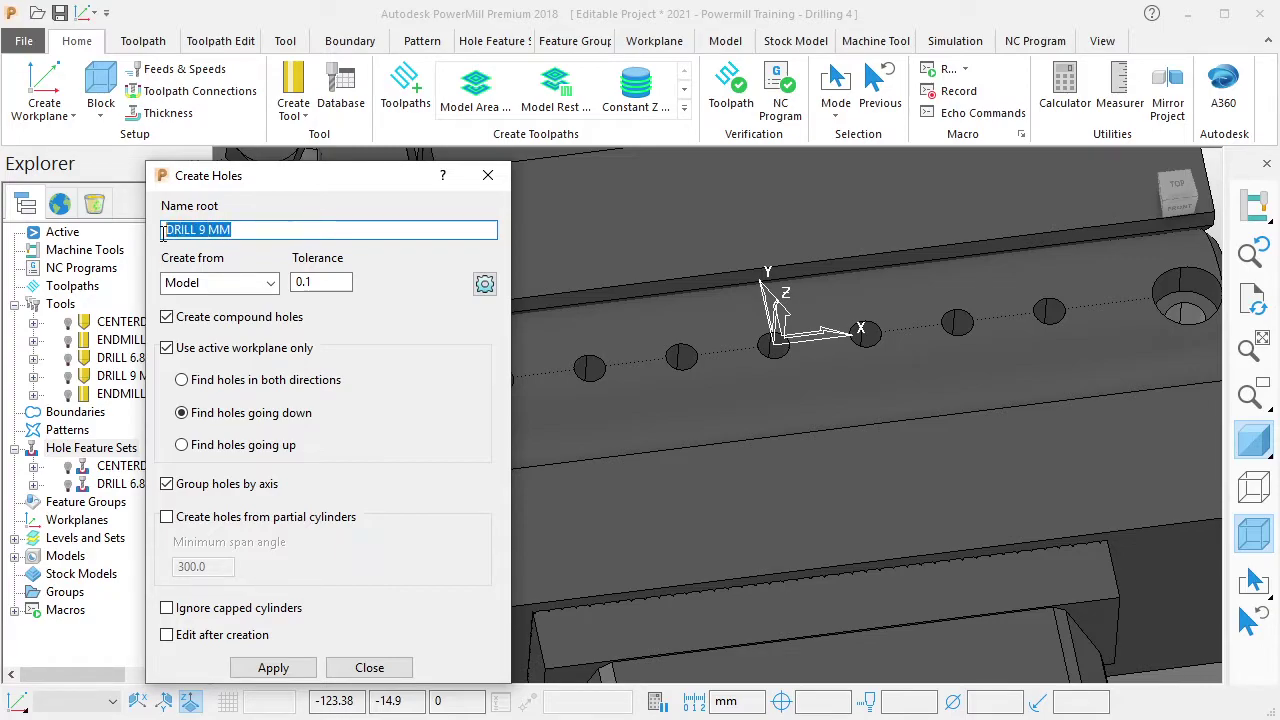
pyautogui.rightClick(189, 241)
pyautogui.click(229, 258)
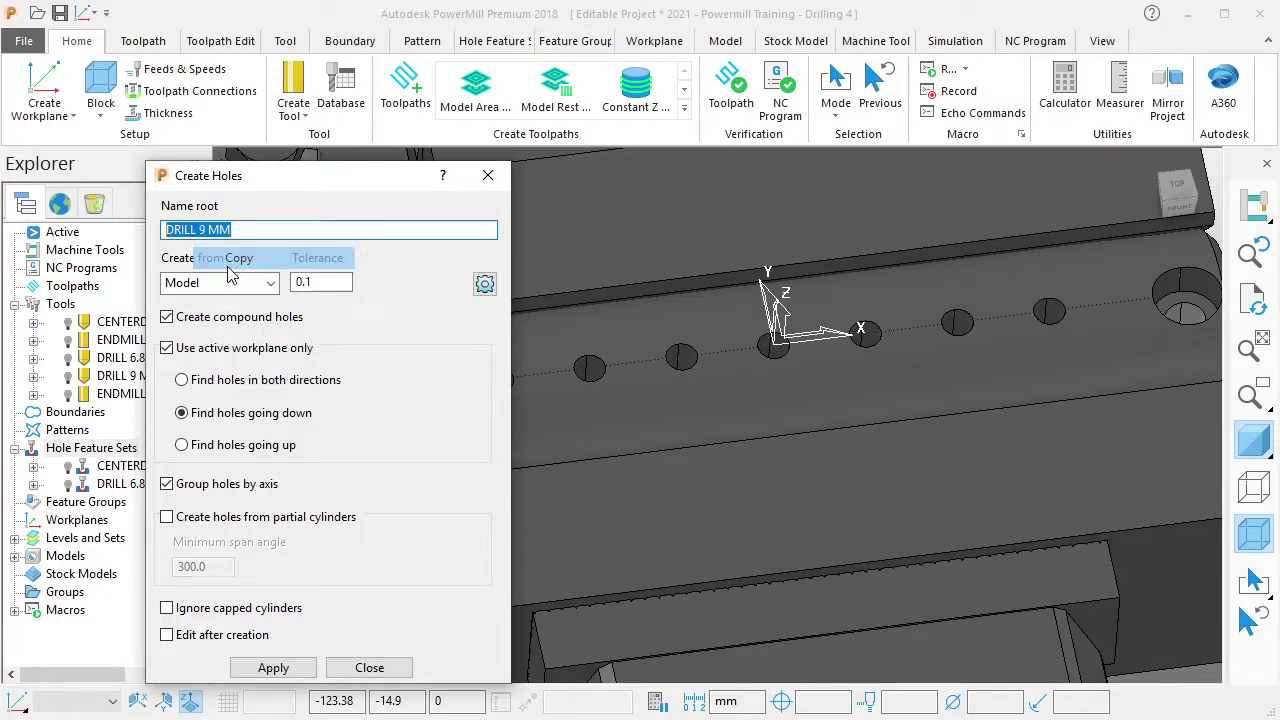
pyautogui.click(274, 666)
pyautogui.click(369, 668)
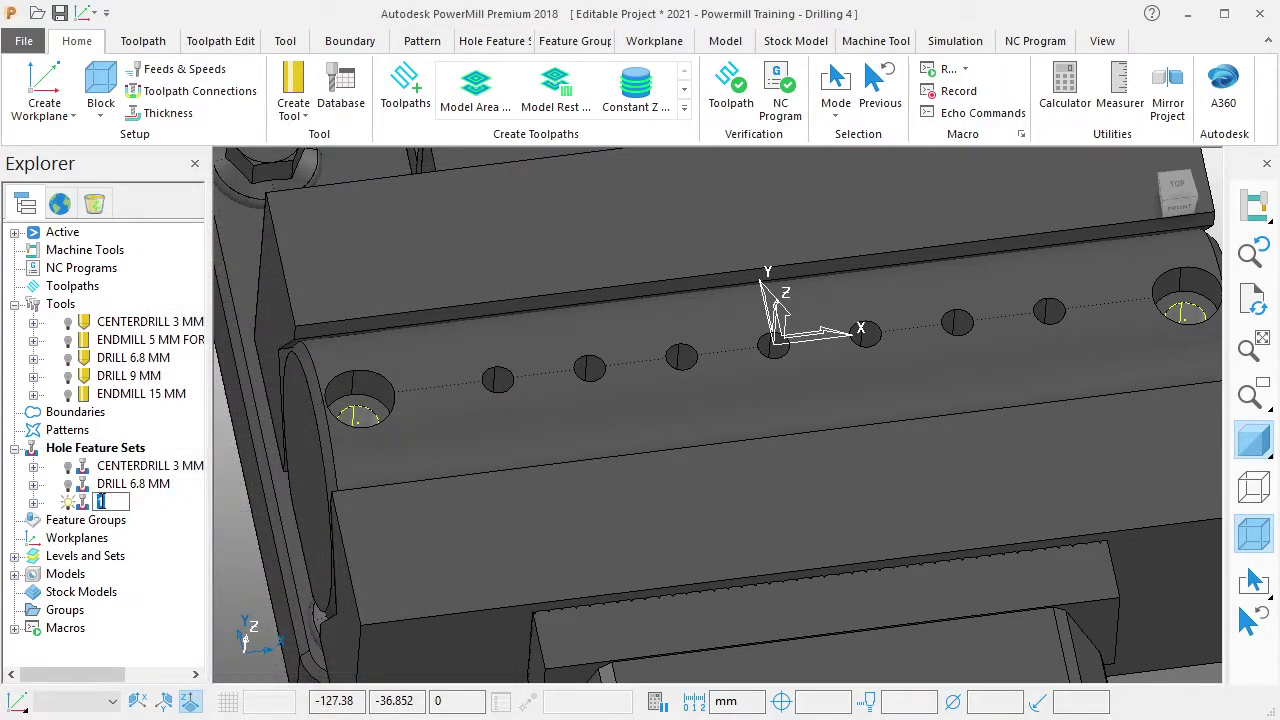
# Rename the new set to 'DRILL 9 MM' and deactivate it.
pyautogui.rightClick(120, 501)
pyautogui.click(150, 309)
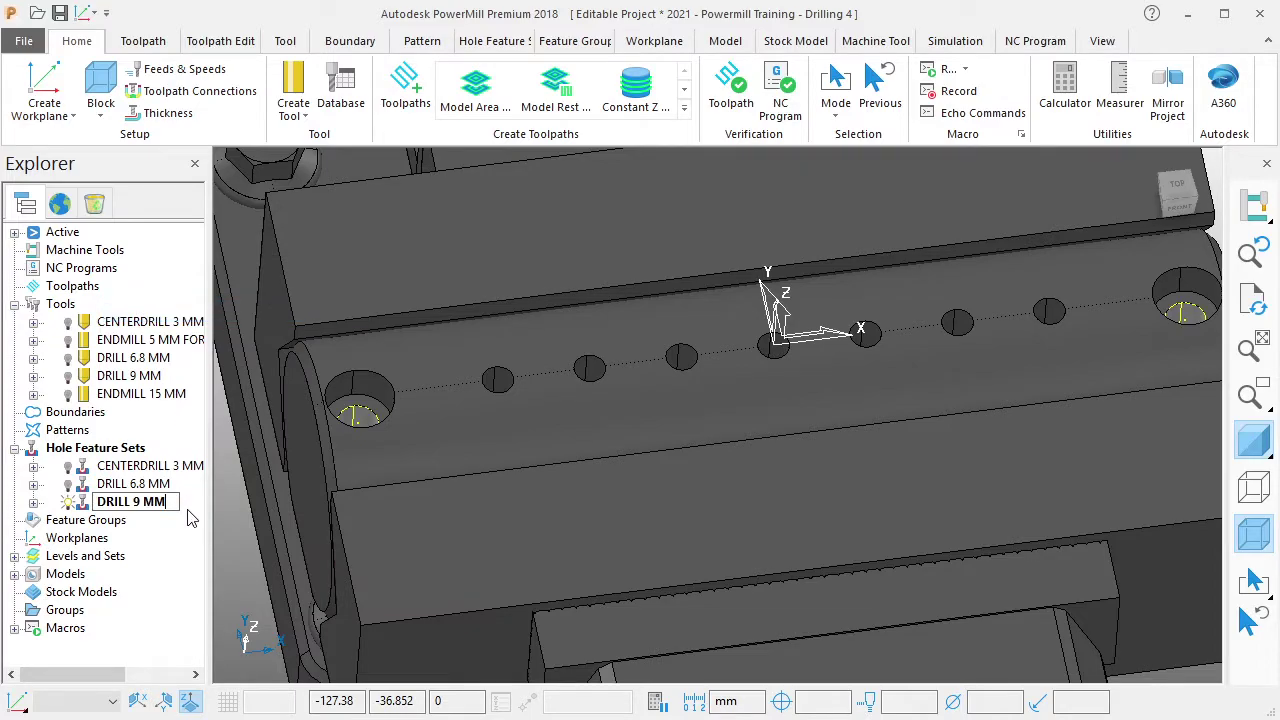
pyautogui.press('Return')
pyautogui.rightClick(170, 508)
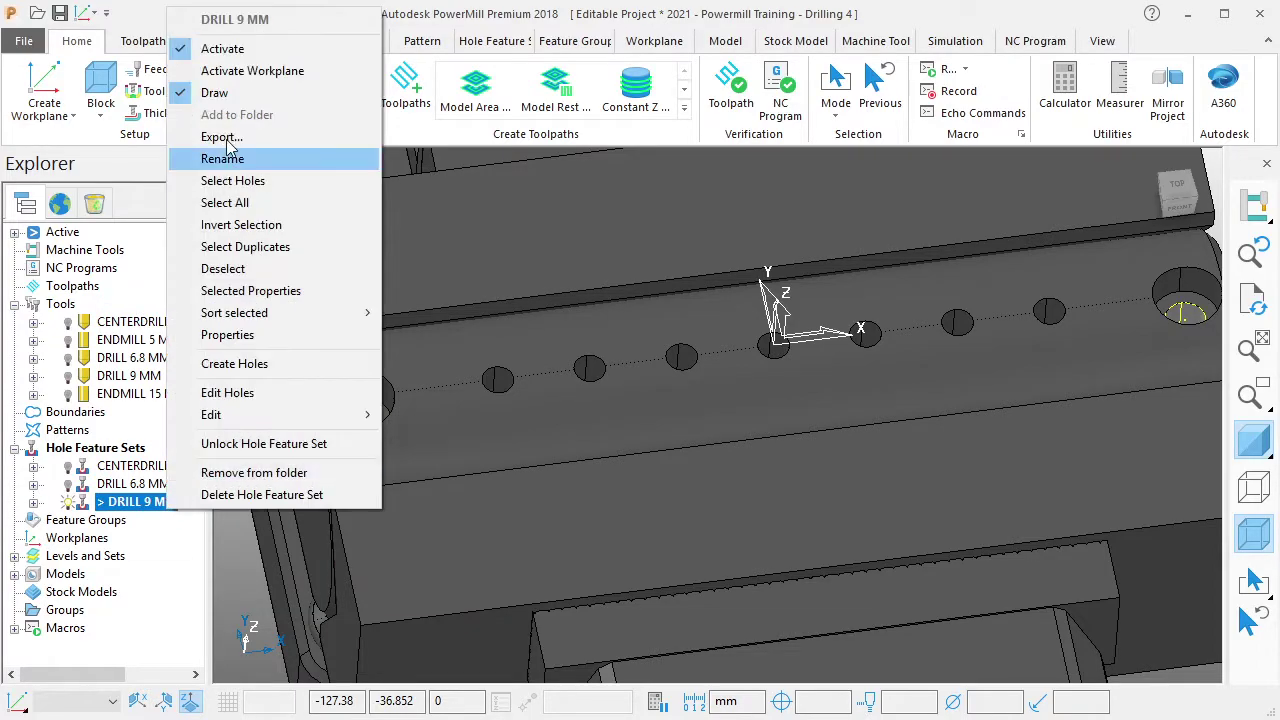
pyautogui.click(215, 48)
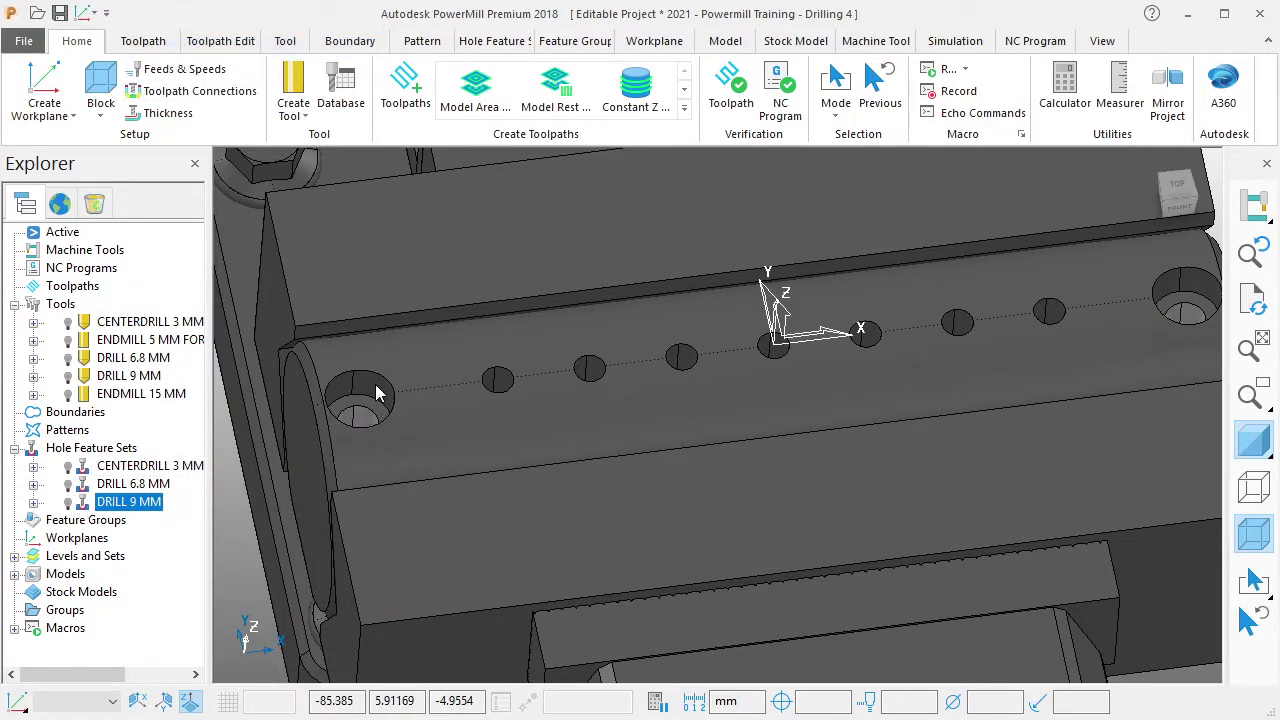
pyautogui.keyDown('shift'); pyautogui.moveTo(1180, 327); pyautogui.dragTo(900, 344, button='middle'); pyautogui.keyUp('shift')
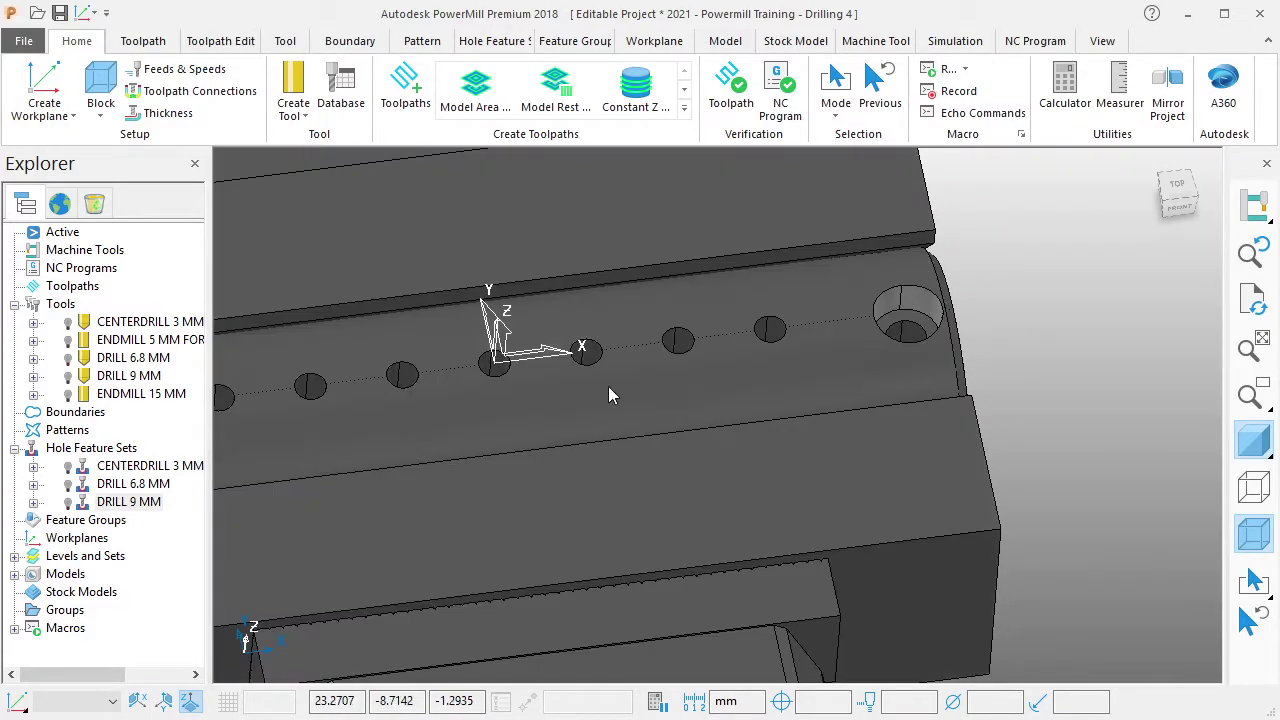
pyautogui.keyDown('shift'); pyautogui.moveTo(608, 396); pyautogui.dragTo(819, 372, button='middle'); pyautogui.keyUp('shift')
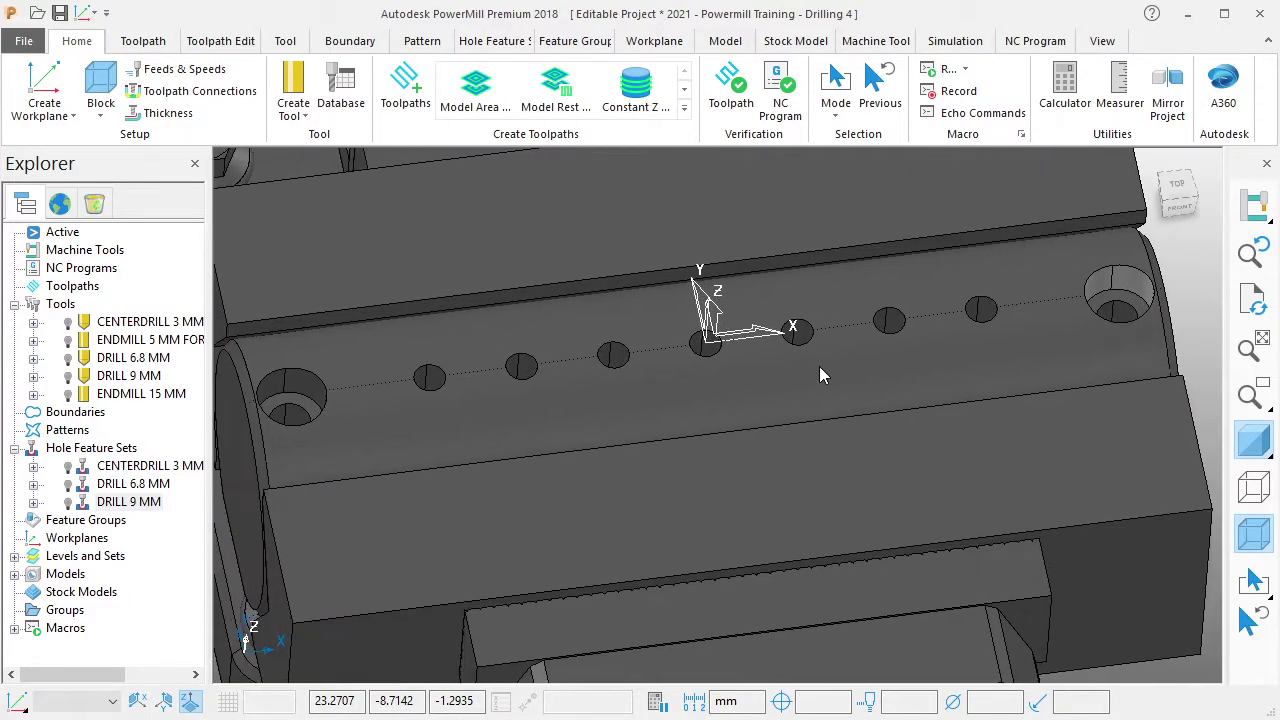
# Create holes from the counterbored block ends with name root 'CBORE 15 MM'.
pyautogui.rightClick(91, 448)
pyautogui.click(176, 114)
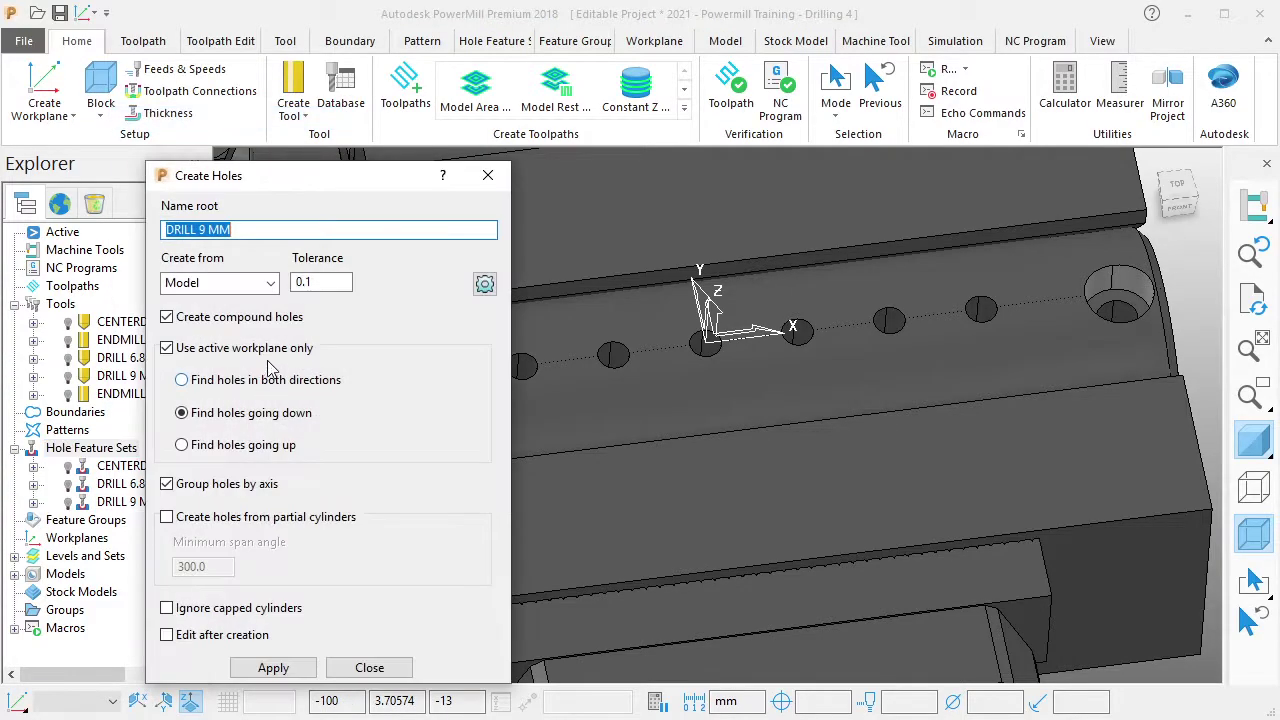
pyautogui.tripleClick(235, 230)
pyautogui.write('CBORE')
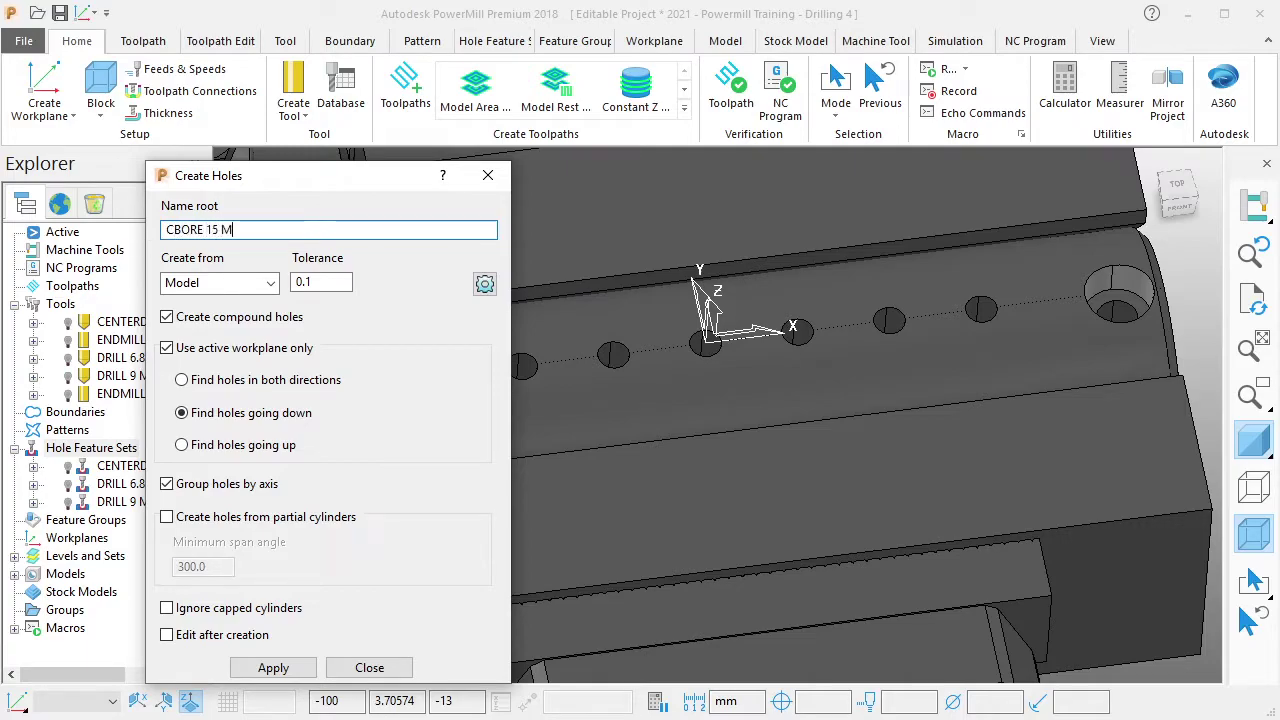
pyautogui.tripleClick(266, 229)
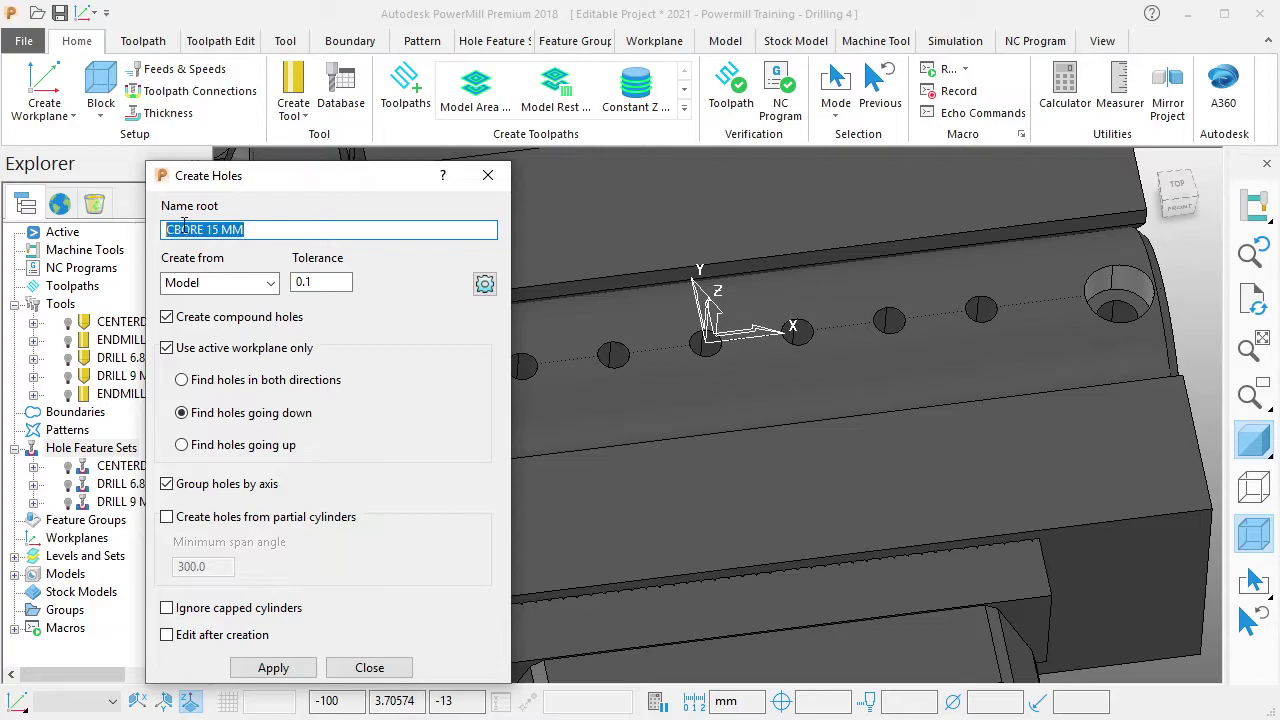
pyautogui.rightClick(184, 228)
pyautogui.click(210, 246)
pyautogui.click(280, 668)
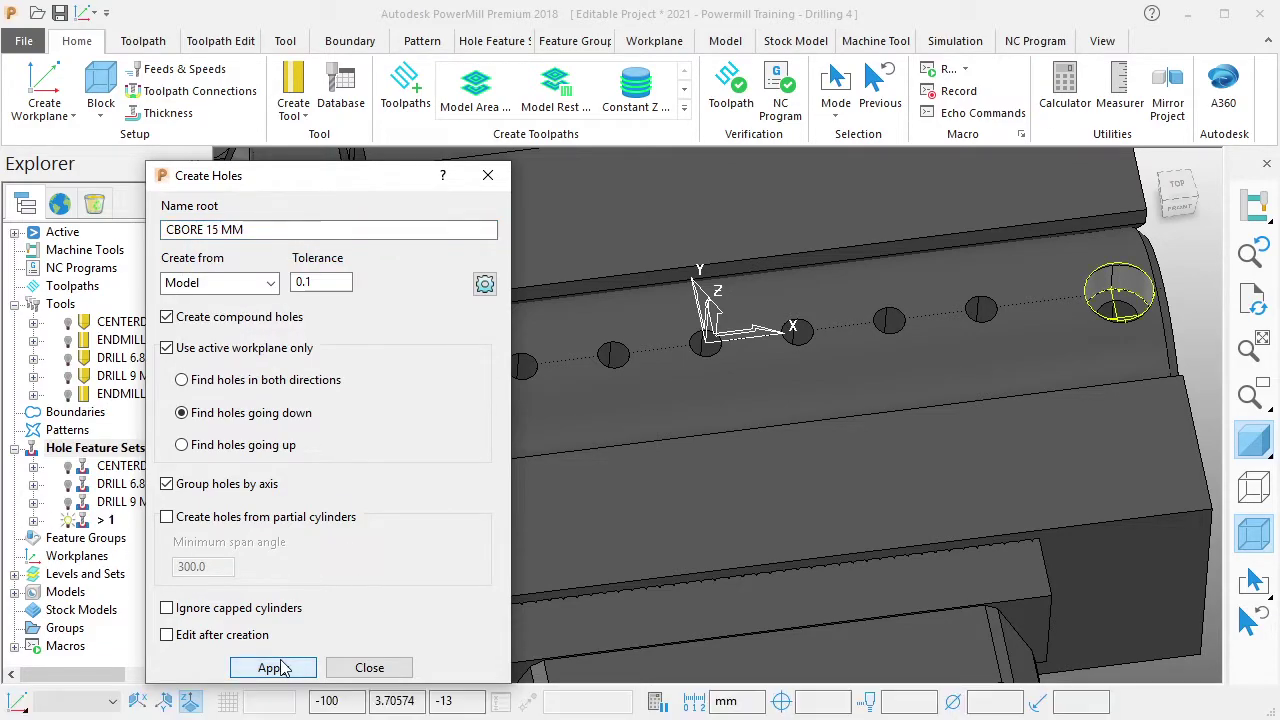
pyautogui.click(369, 667)
# Rename the new hole set to 'CBORE 15 MM' and deactivate it.
pyautogui.doubleClick(107, 521)
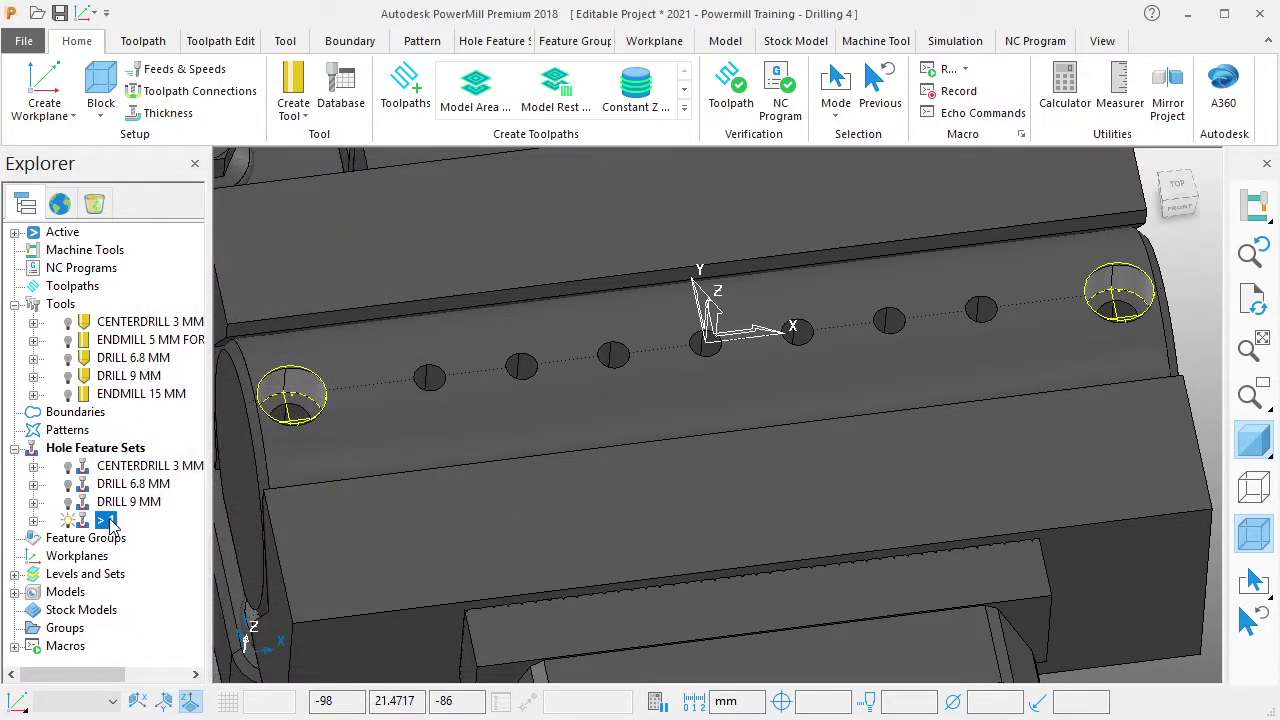
pyautogui.rightClick(104, 521)
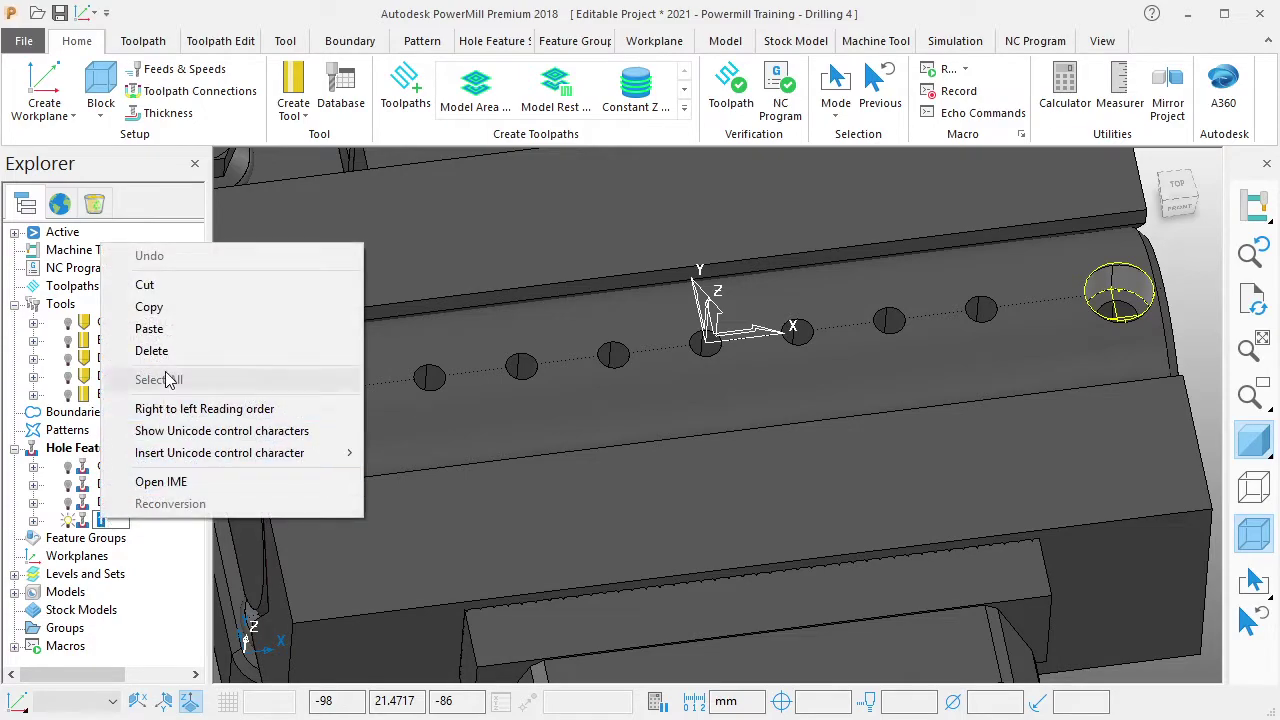
pyautogui.click(160, 324)
pyautogui.press('Return')
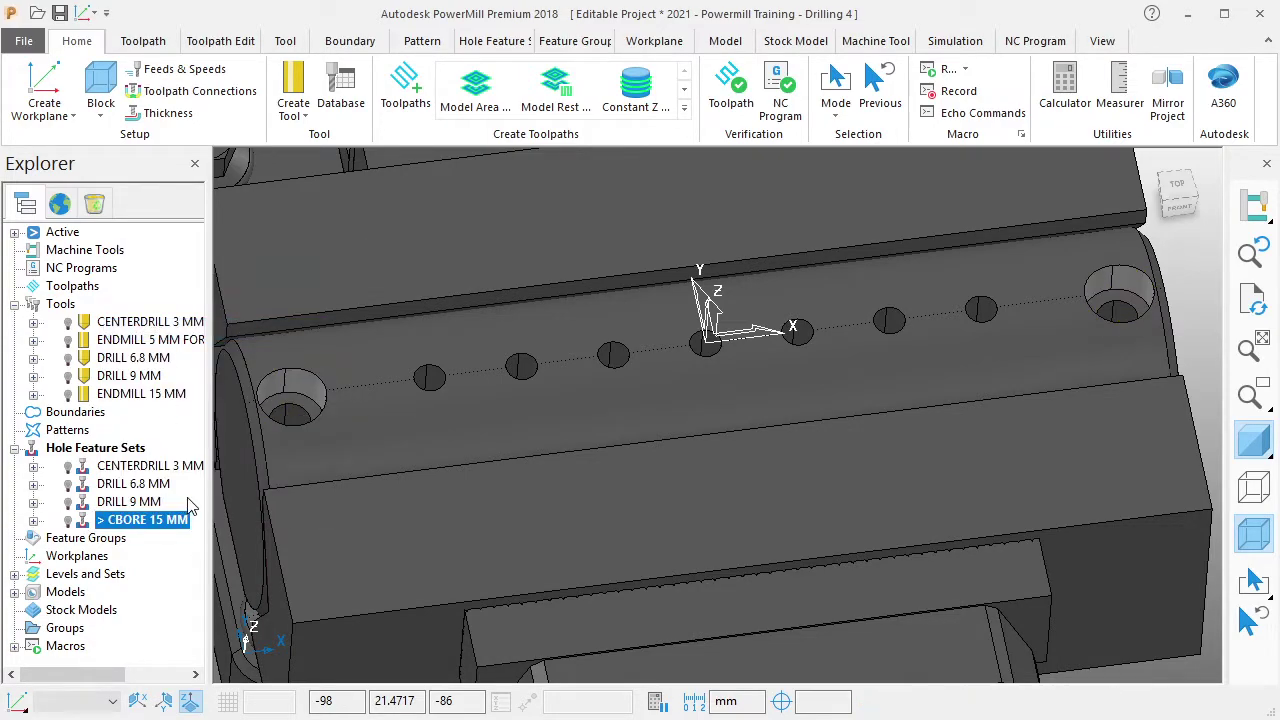
pyautogui.rightClick(178, 528)
pyautogui.press('Escape')
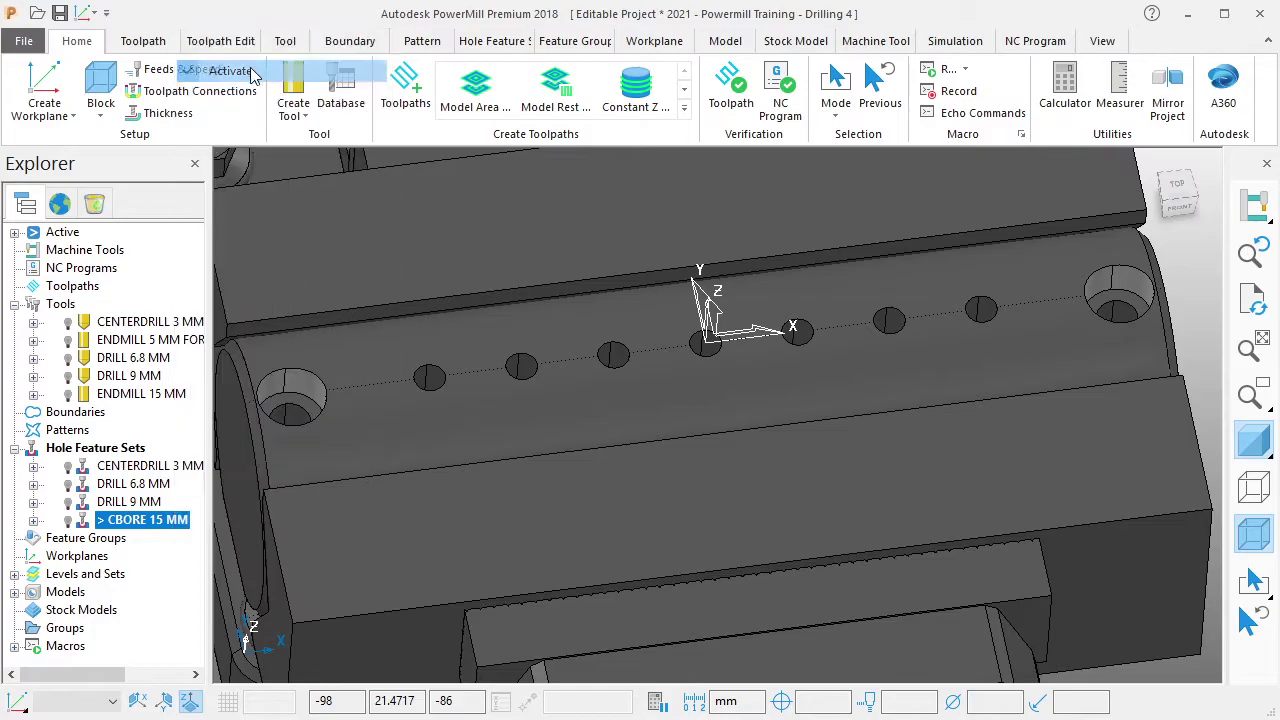
pyautogui.scroll(-2, 422, 330)
# Open a blank Notepad editor from the NC Programs menu and move it left over the tree.
pyautogui.scroll(-2, 606, 402)
pyautogui.moveTo(606, 403); pyautogui.dragTo(660, 440, button='middle')
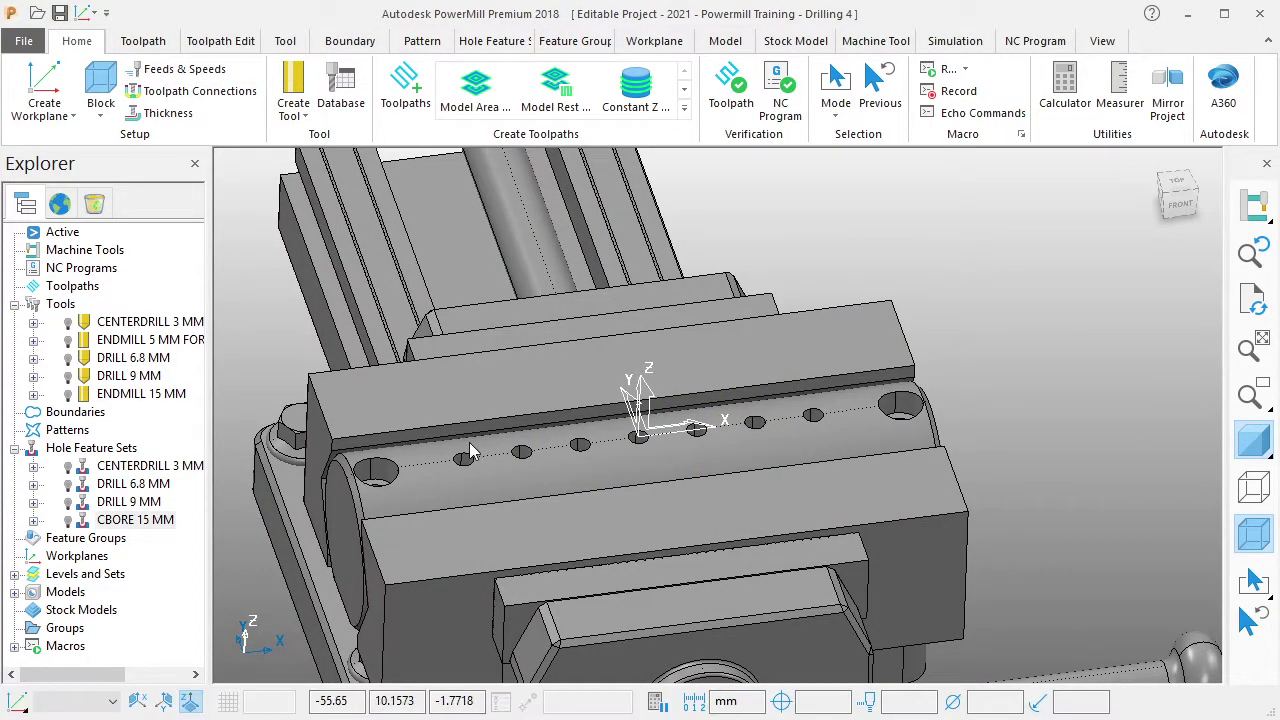
pyautogui.moveTo(470, 448)
pyautogui.mouseDown(button='middle')
pyautogui.moveTo(365, 551)
pyautogui.moveTo(571, 418)
pyautogui.mouseUp(button='middle')
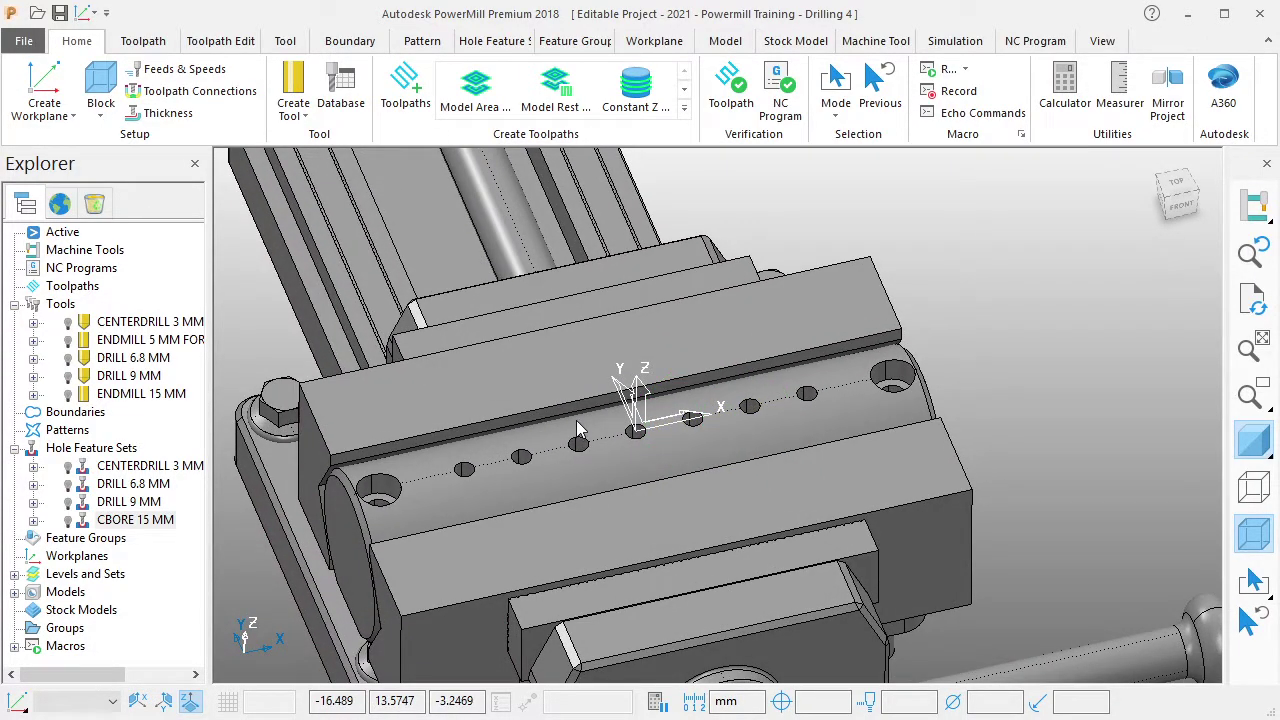
pyautogui.moveTo(576, 420)
pyautogui.mouseDown(button='middle')
pyautogui.moveTo(800, 445)
pyautogui.moveTo(667, 433)
pyautogui.moveTo(671, 248)
pyautogui.mouseUp(button='middle')
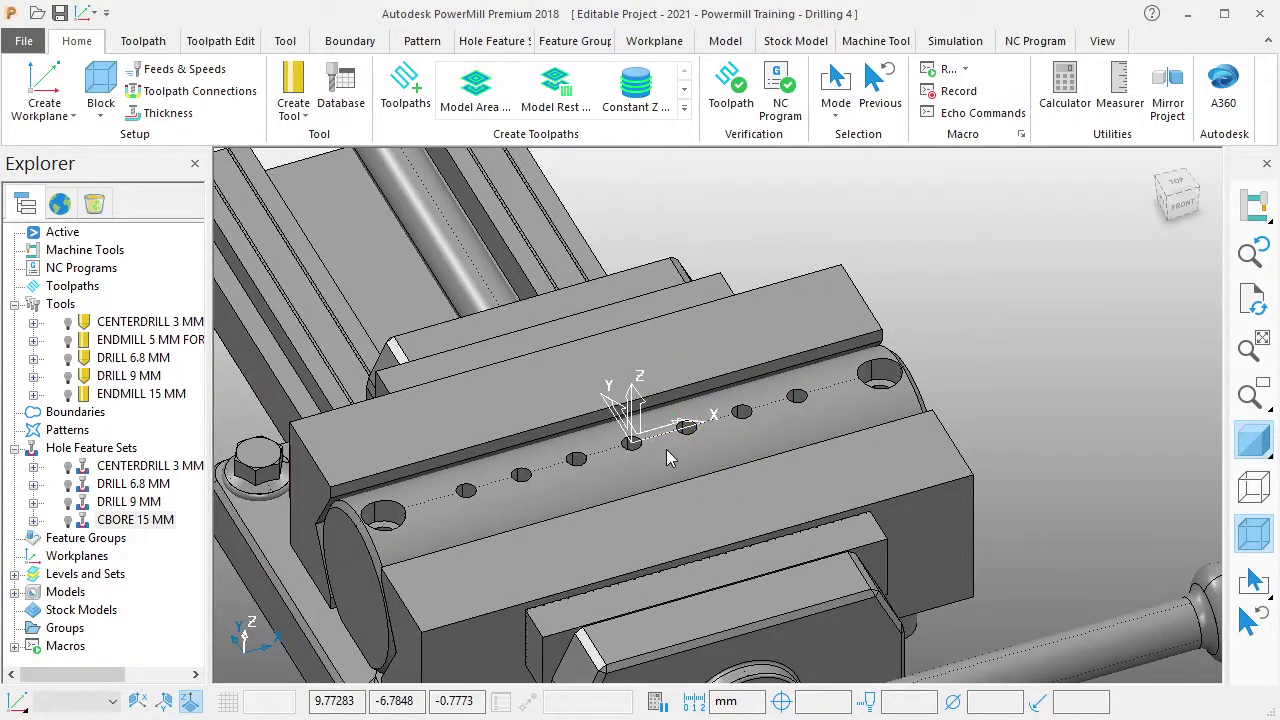
pyautogui.moveTo(666, 449); pyautogui.dragTo(681, 444, button='middle')
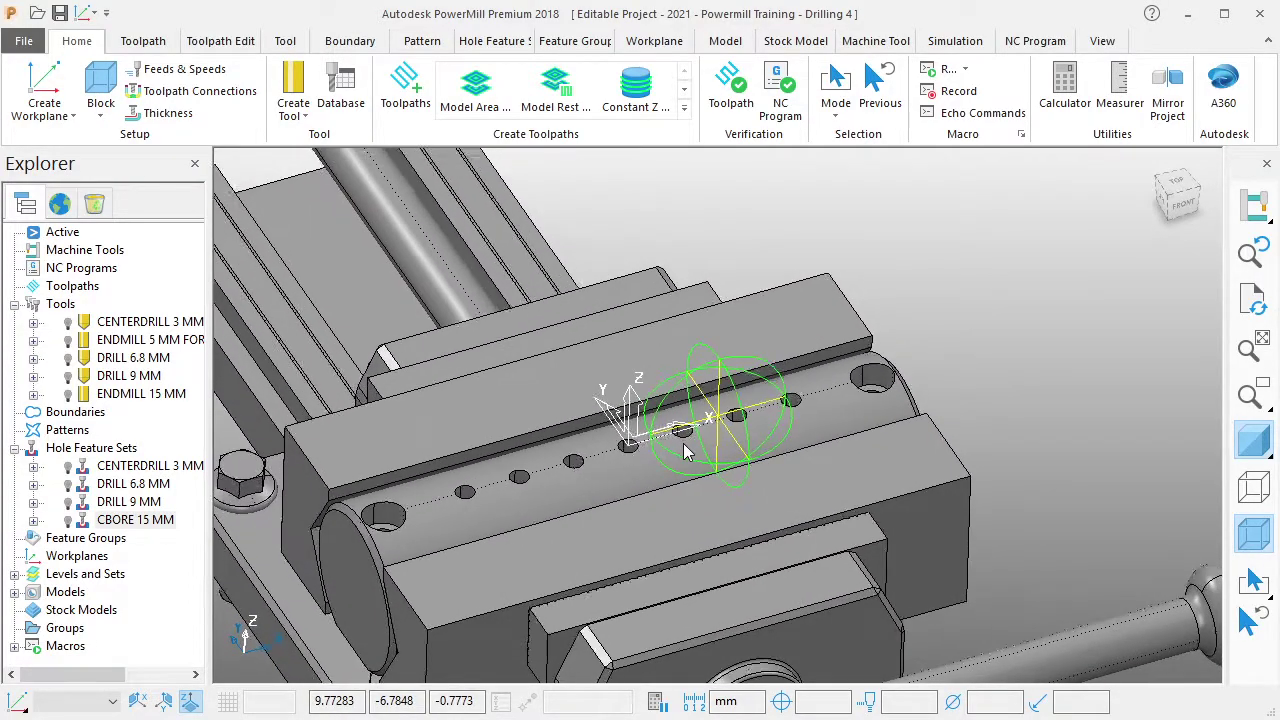
pyautogui.rightClick(98, 268)
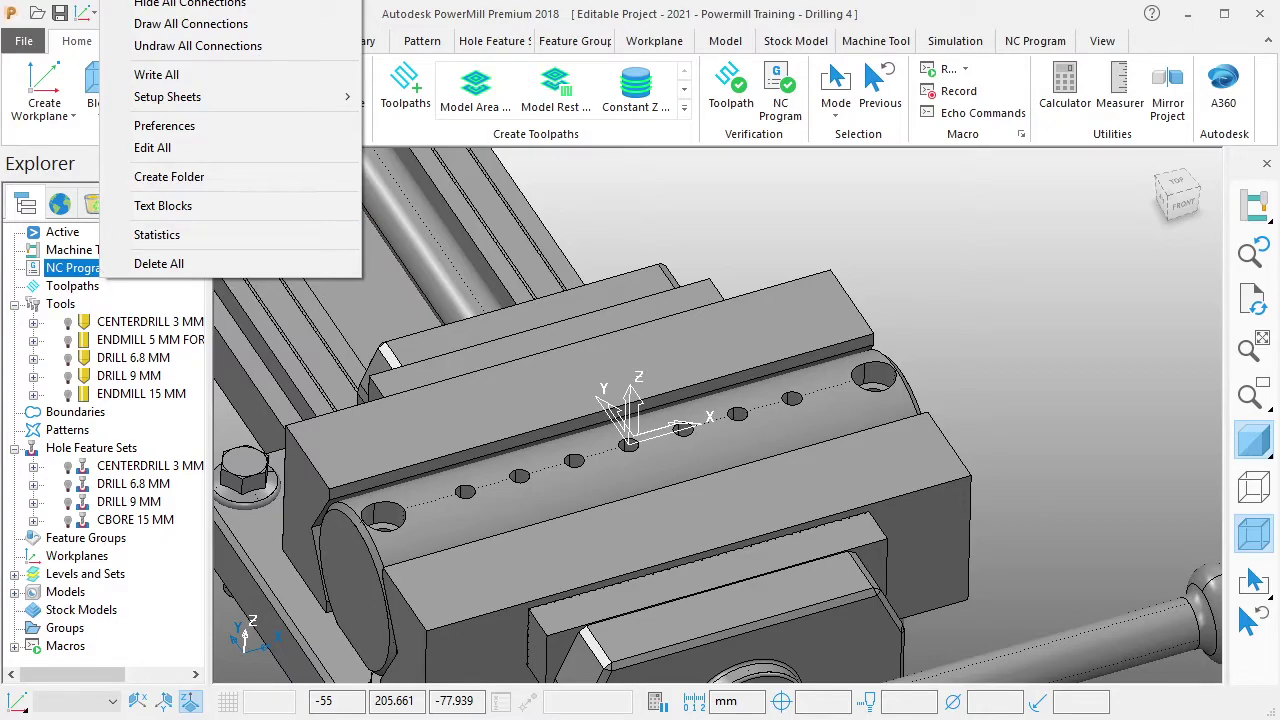
pyautogui.click(388, 12)
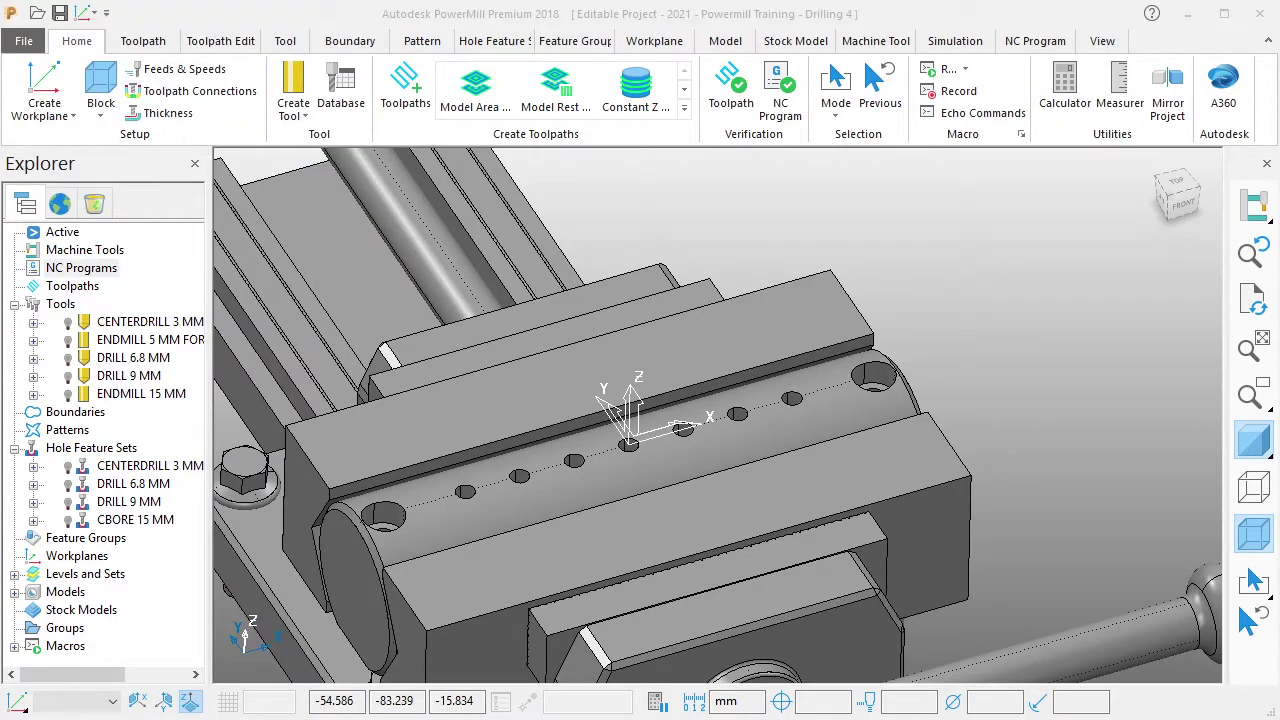
pyautogui.moveTo(1034, 228); pyautogui.dragTo(281, 230)
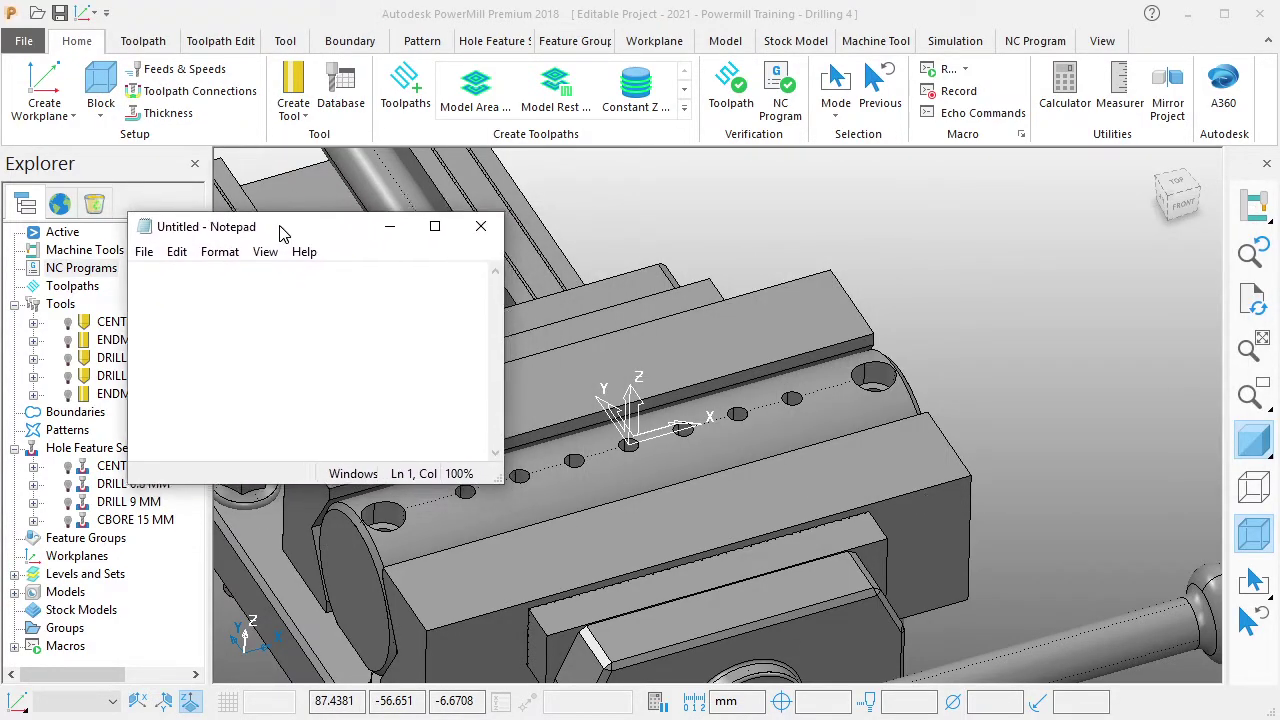
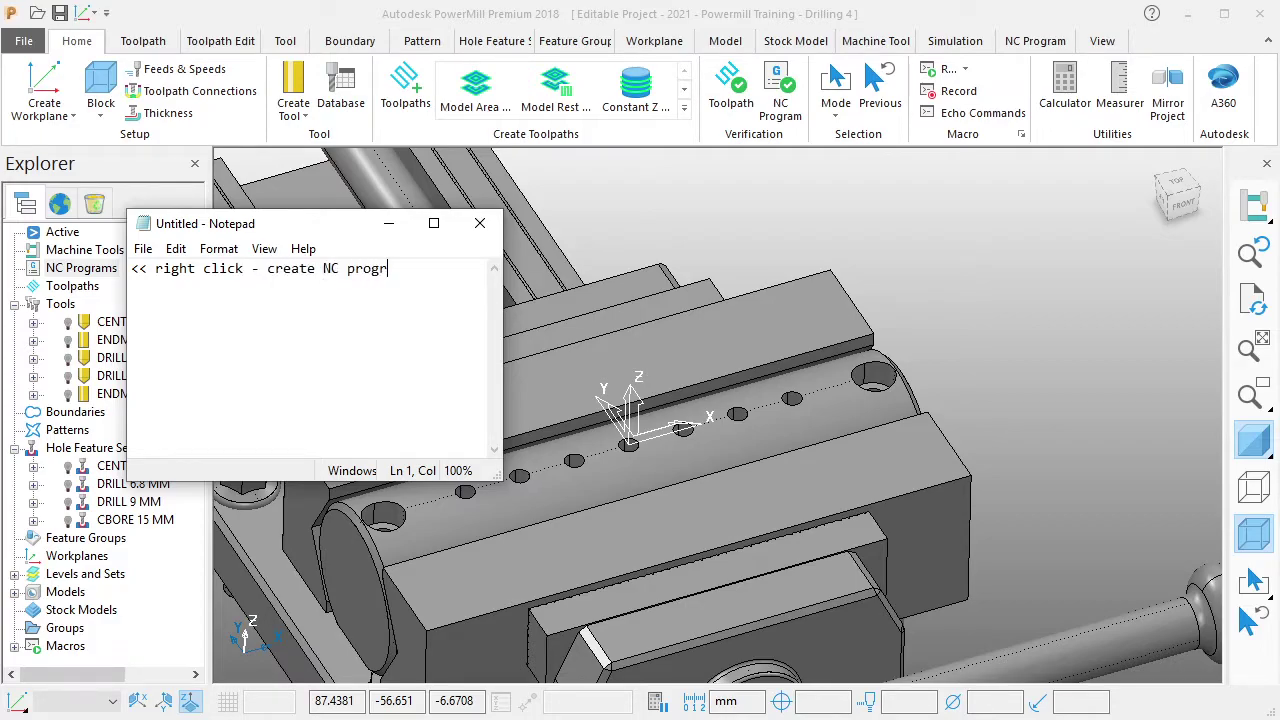
# Clear and hide the on-screen note, then create a new NC program.
pyautogui.hotkey('ctrl', 'a')
pyautogui.press('BackSpace')
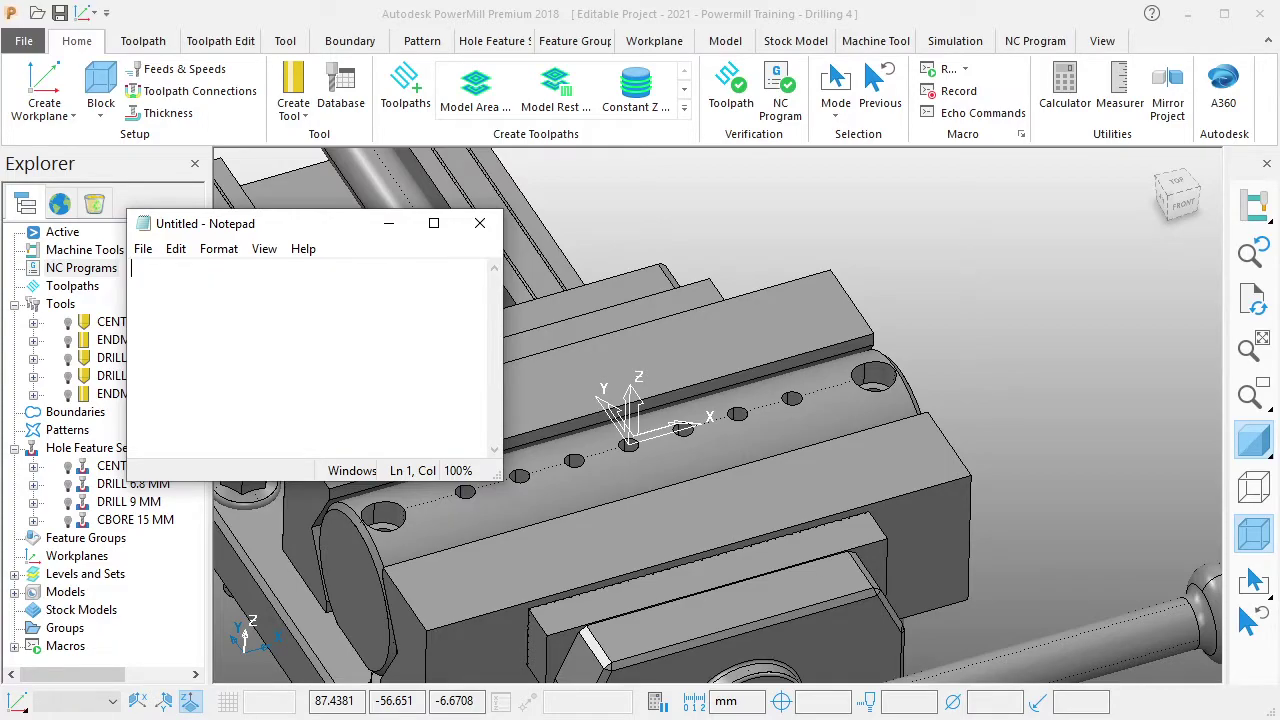
pyautogui.click(389, 223)
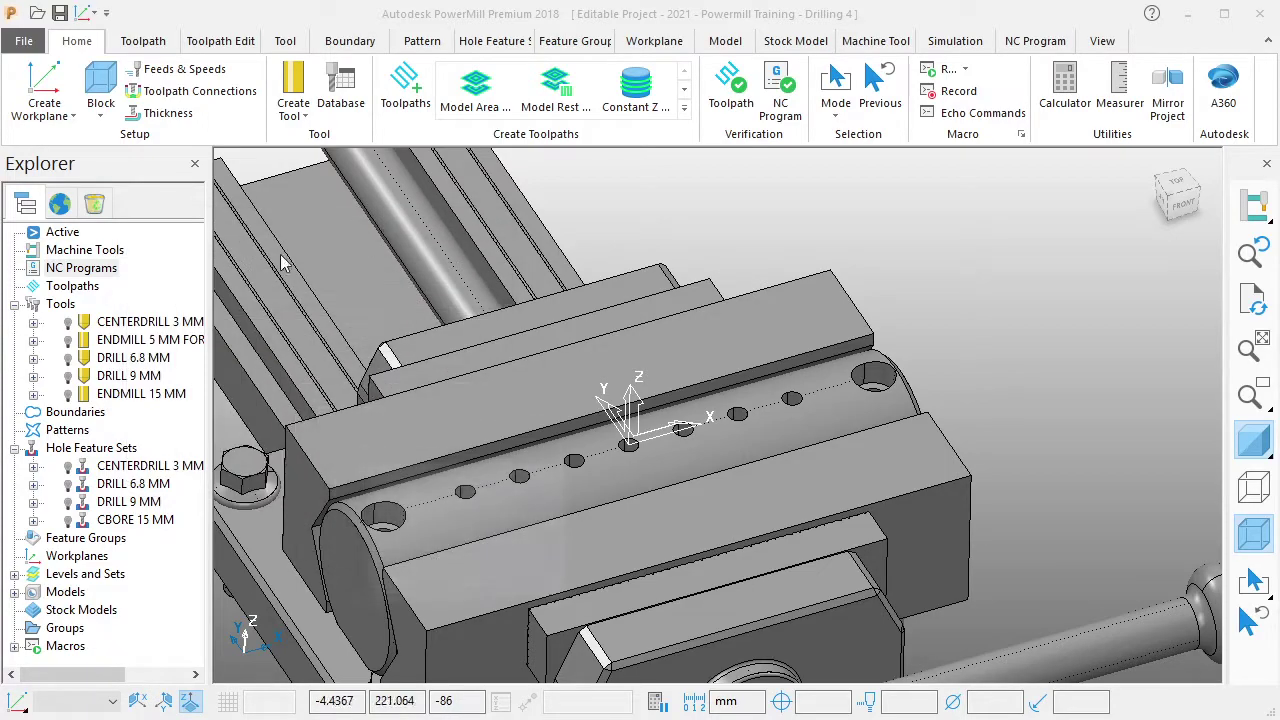
pyautogui.rightClick(104, 272)
pyautogui.click(170, 1)
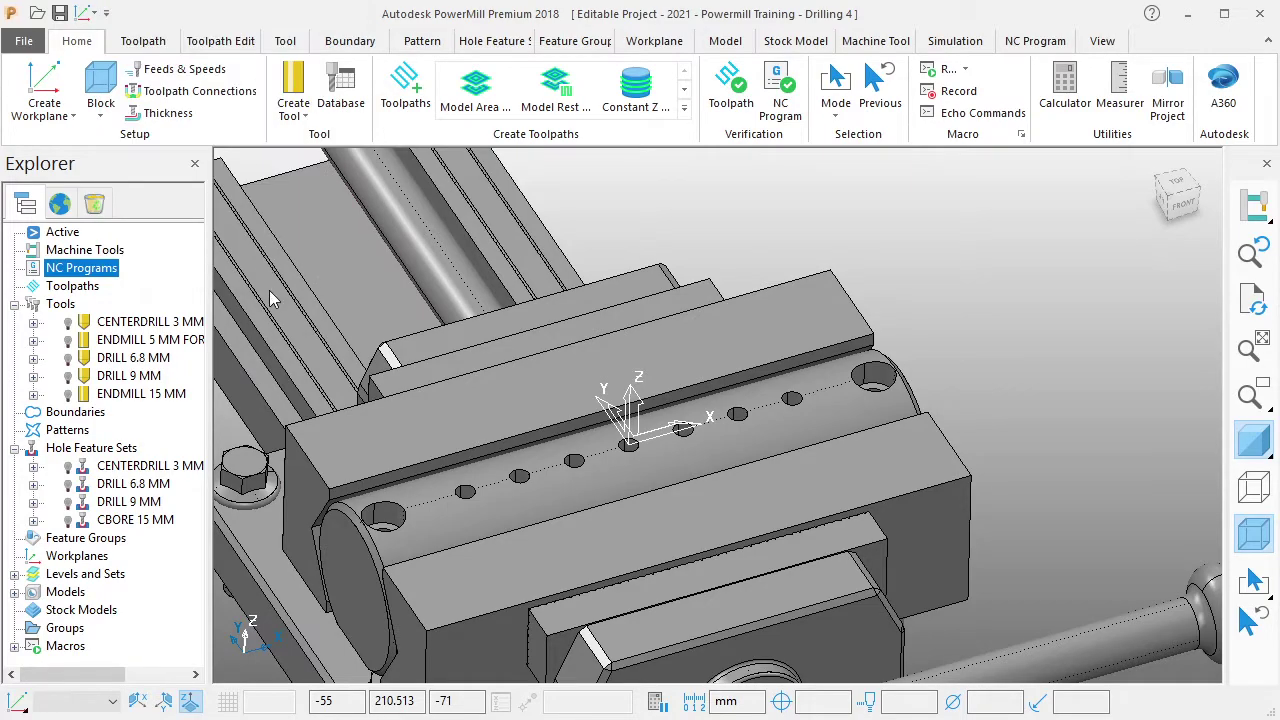
pyautogui.hotkey('shift', 'Tab')
pyautogui.hotkey('shift', 'Tab')
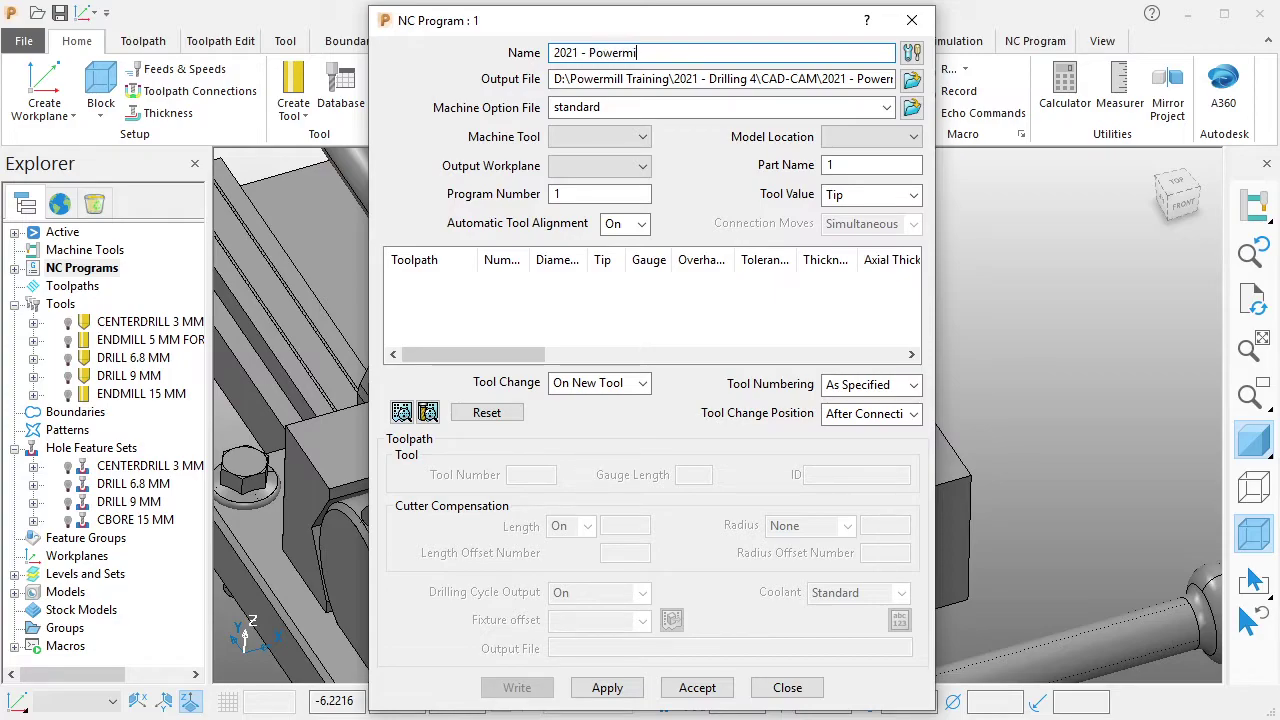
# Name the NC program '2021 - Powermill Training - Drilling 4', then apply and accept it.
pyautogui.write('ll Training -')
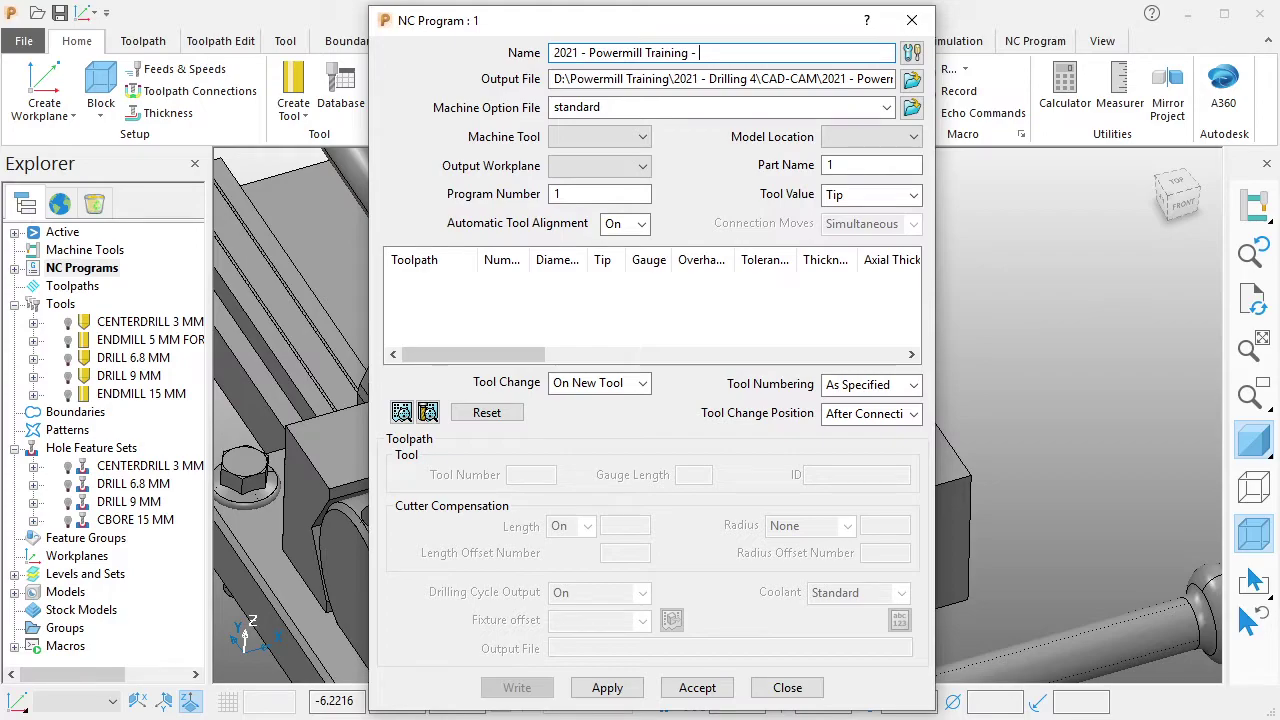
pyautogui.write('Drilling 4')
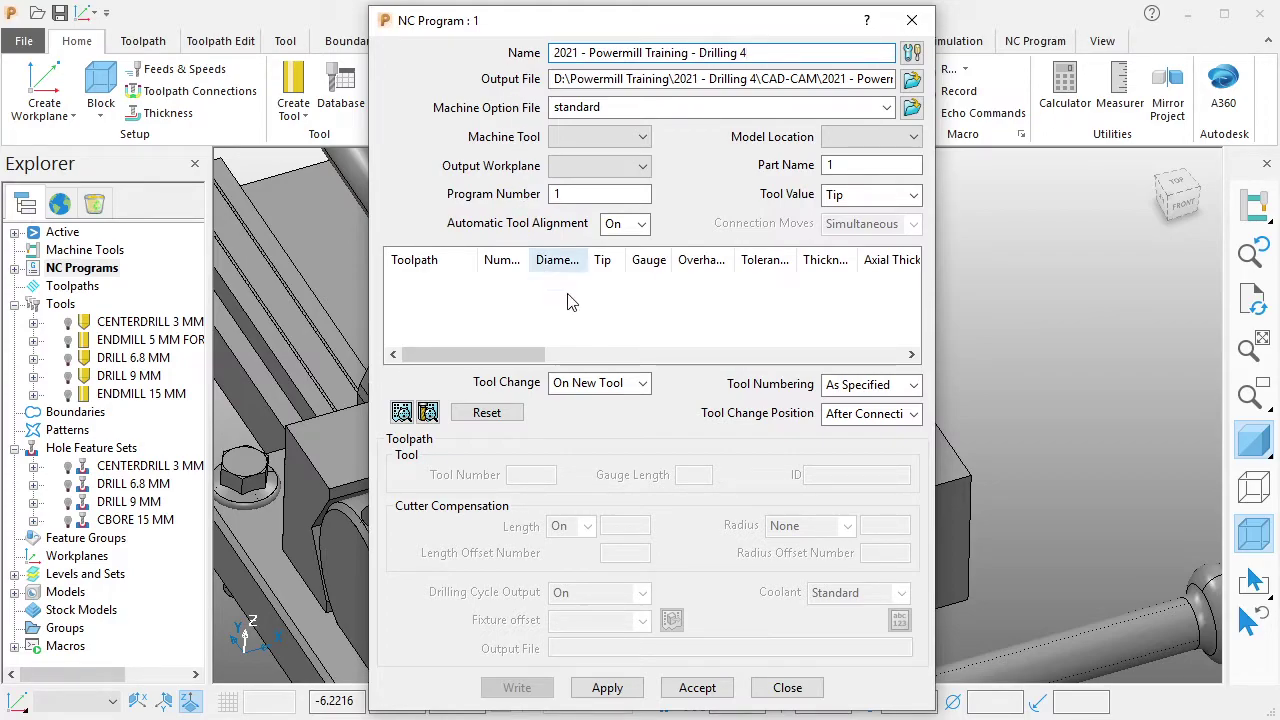
pyautogui.moveTo(278, 231); pyautogui.dragTo(762, 73)
pyautogui.write('<< since this is only')
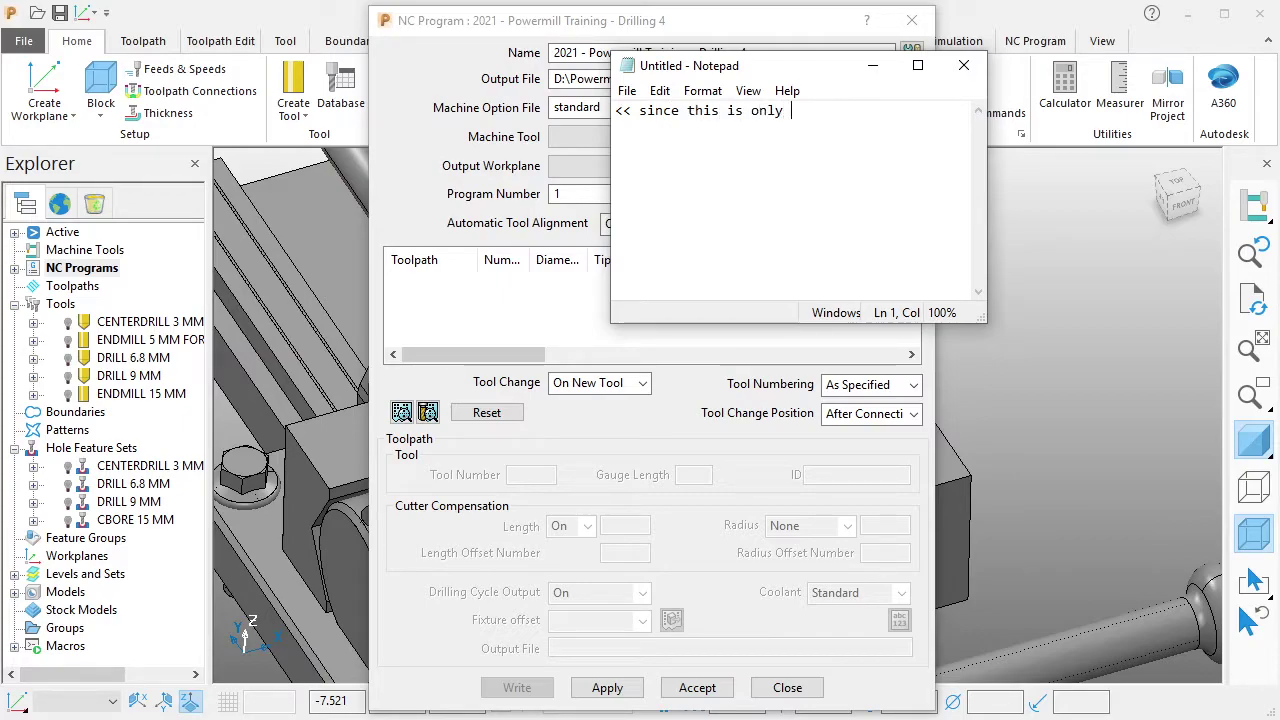
pyautogui.write('training, i ')
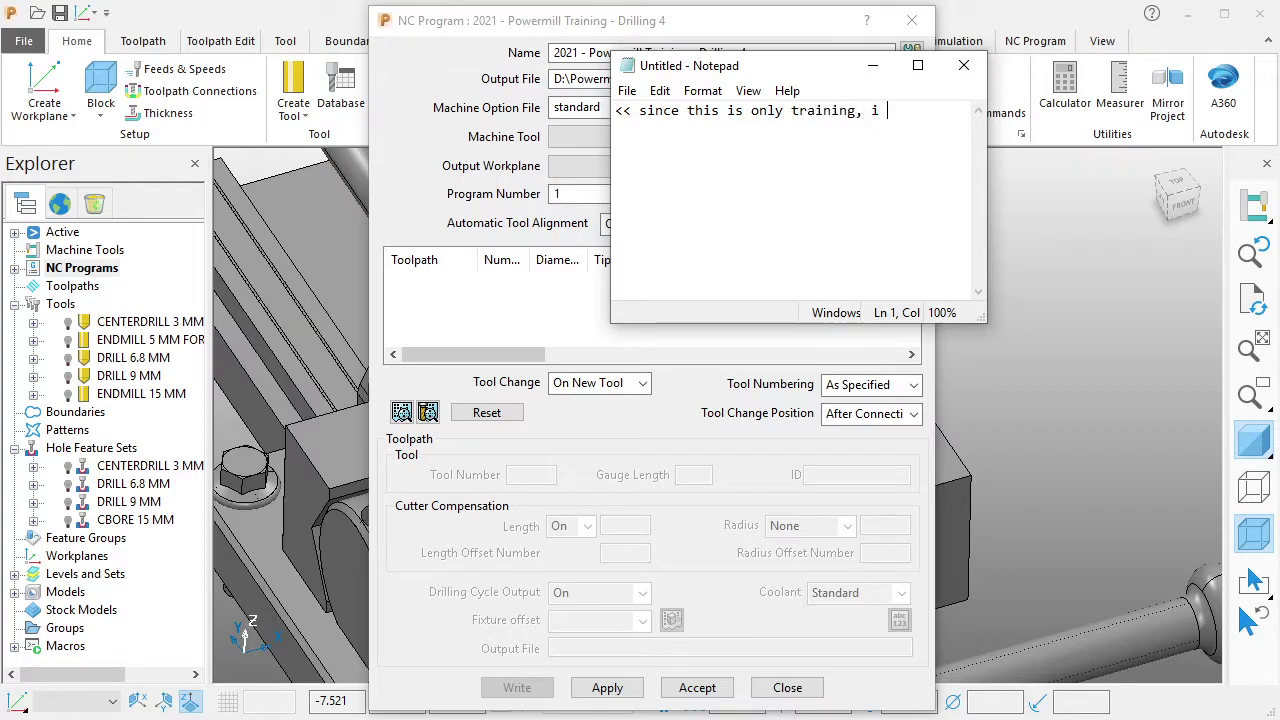
pyautogui.write('ignoring the machine t')
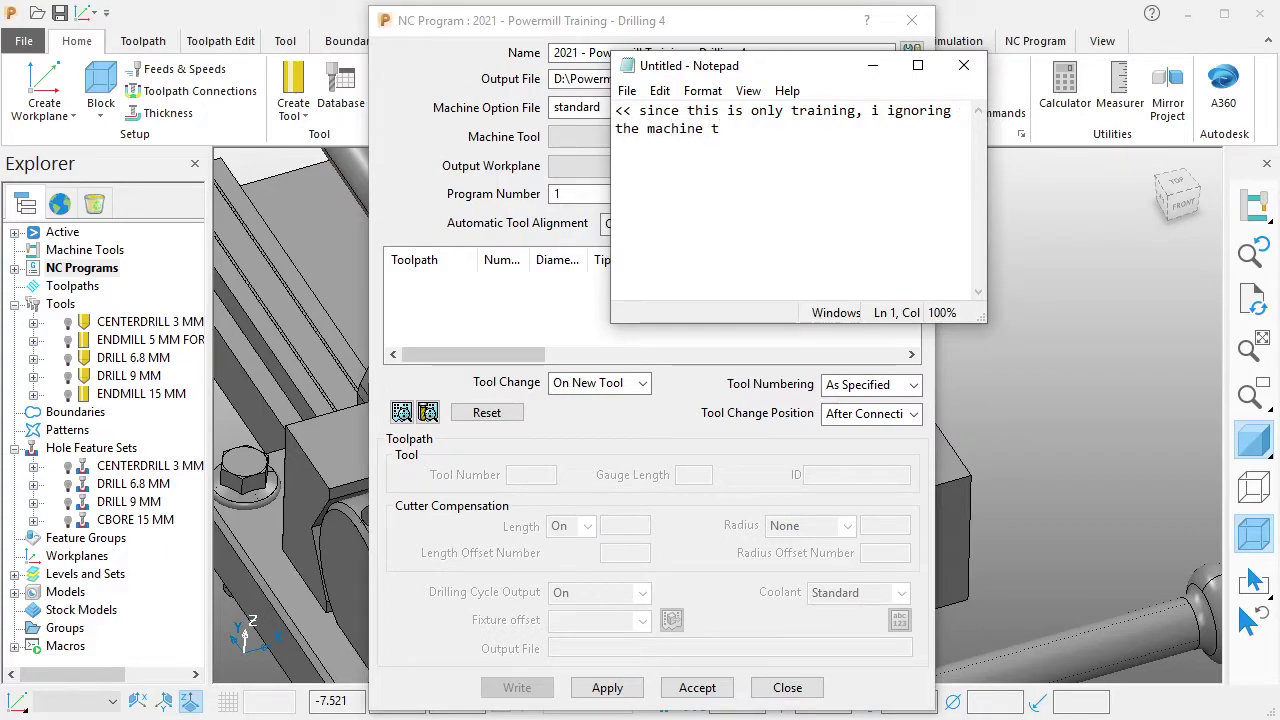
pyautogui.write('ype')
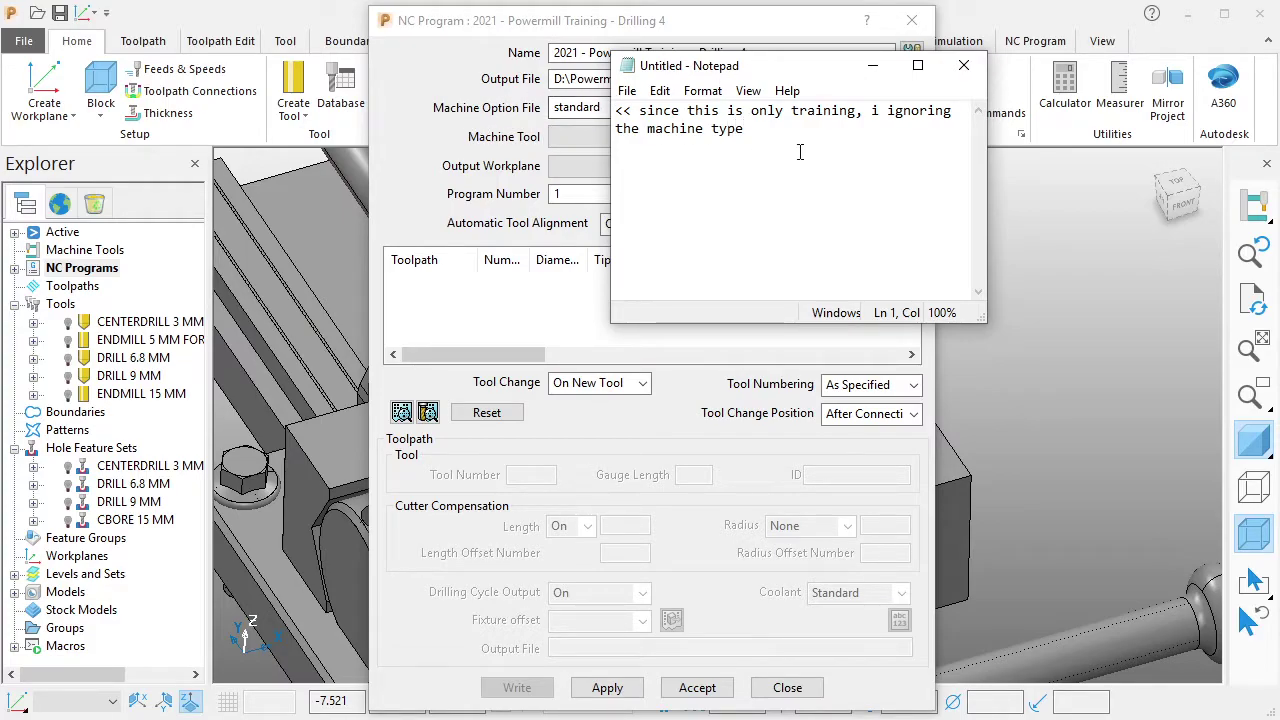
pyautogui.hotkey('ctrl', 'a')
pyautogui.press('BackSpace')
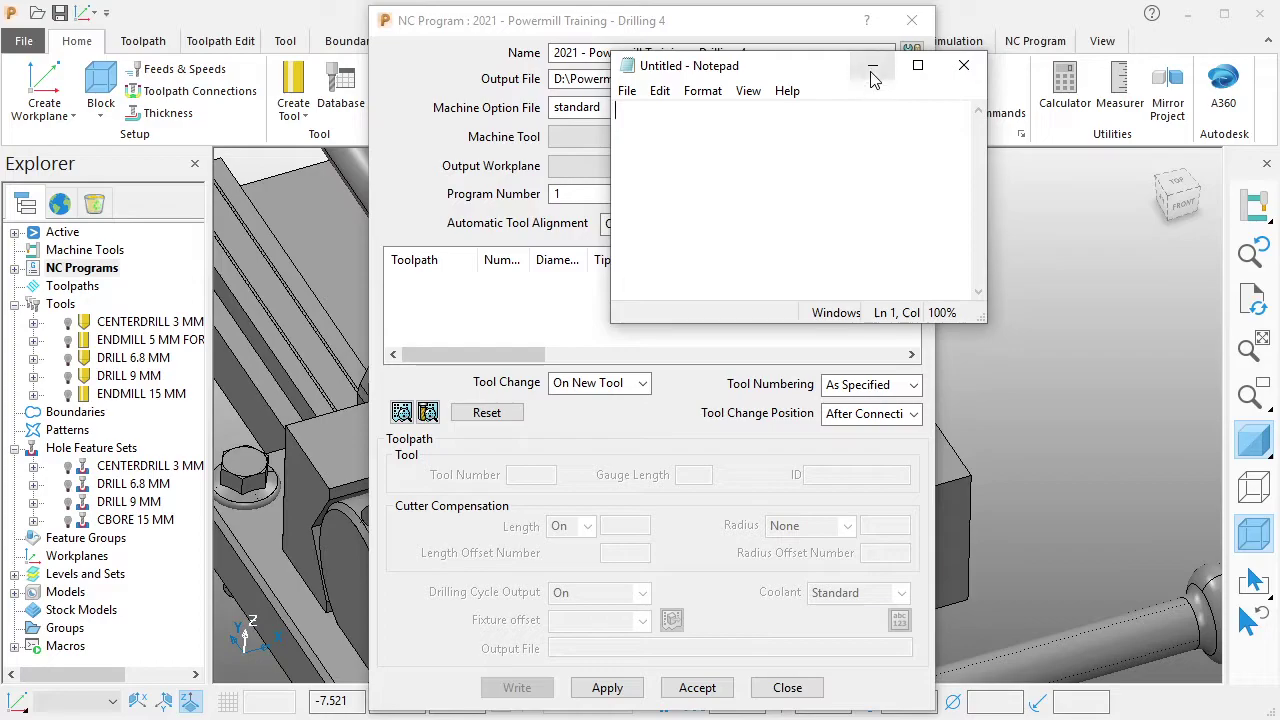
pyautogui.click(872, 65)
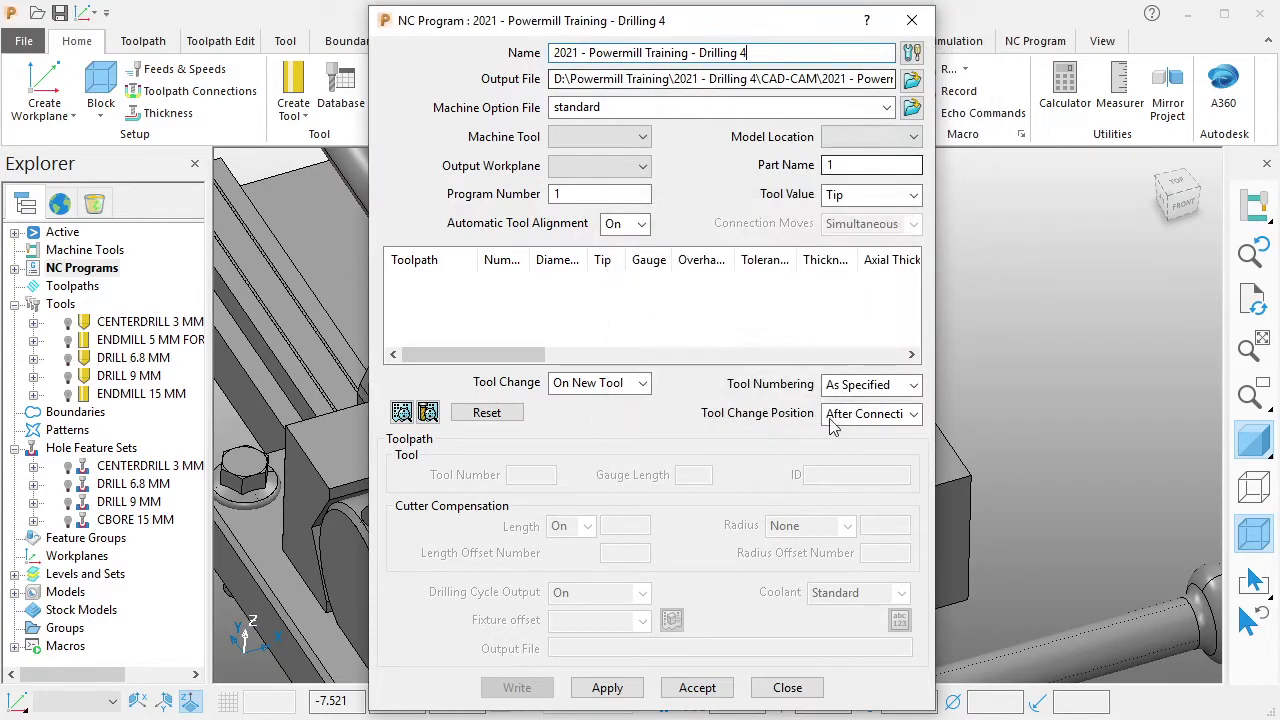
pyautogui.click(607, 688)
pyautogui.click(693, 686)
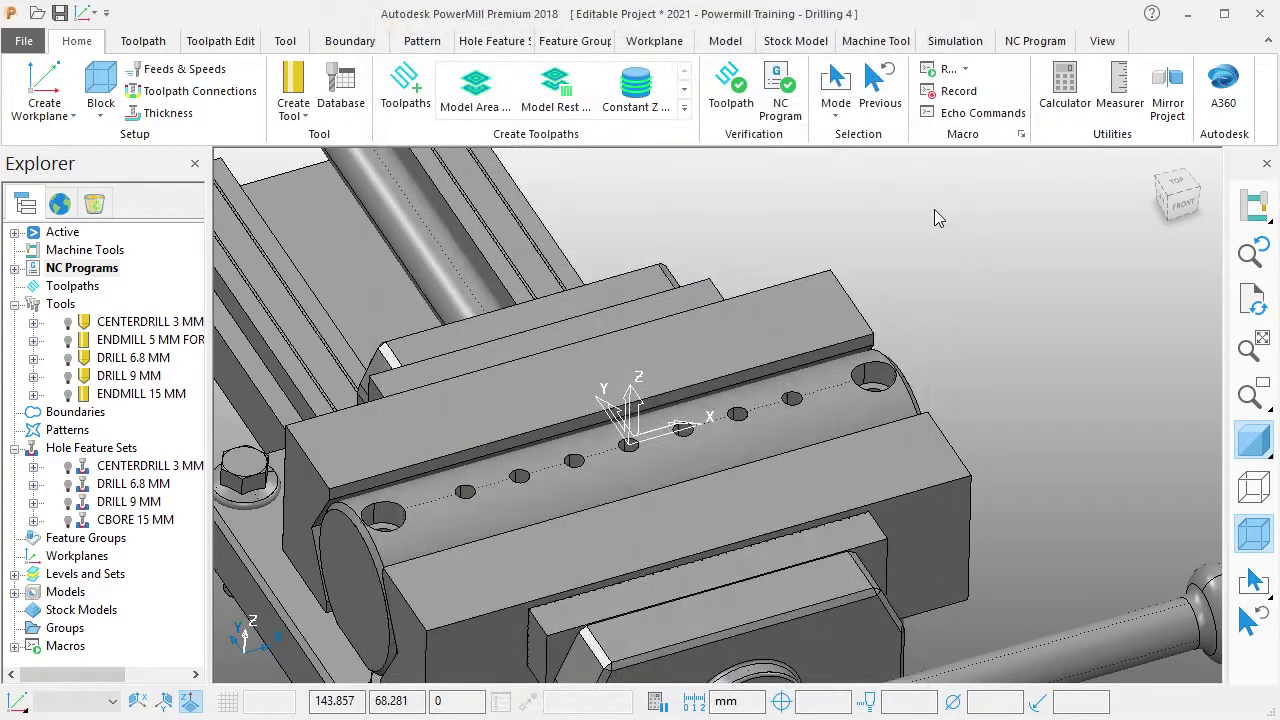
# Base the stock block on Global coordinates and calculate it as a cylinder.
pyautogui.scroll(1, 560, 400)
pyautogui.click(15, 268)
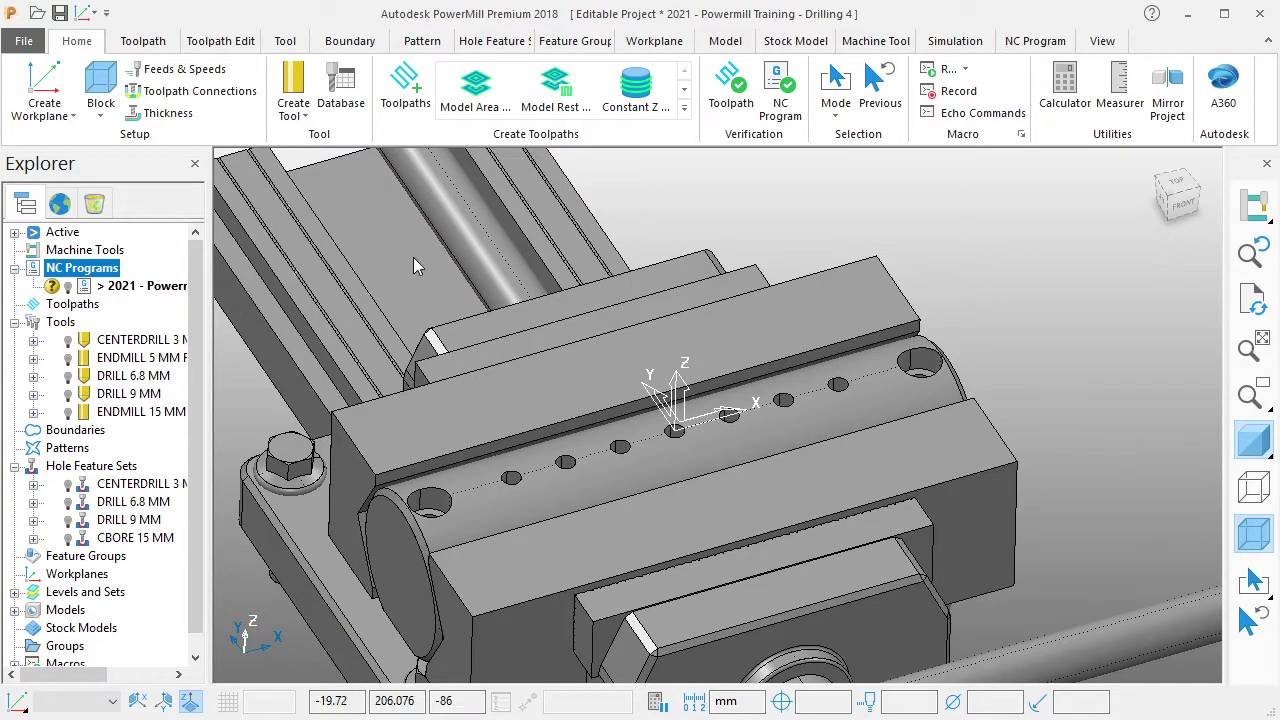
pyautogui.keyDown('shift'); pyautogui.moveTo(748, 217); pyautogui.dragTo(788, 208, button='middle'); pyautogui.keyUp('shift')
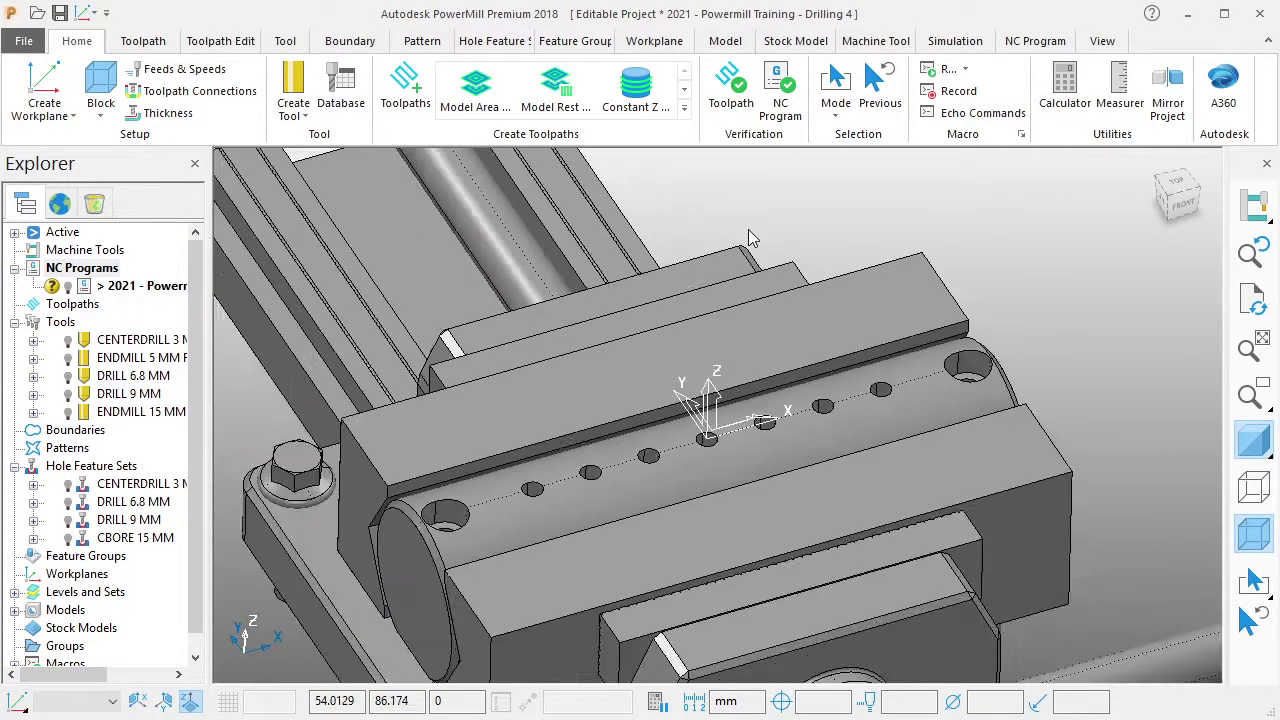
pyautogui.scroll(-3, 705, 229)
pyautogui.scroll(3, 760, 266)
pyautogui.scroll(-2, 752, 264)
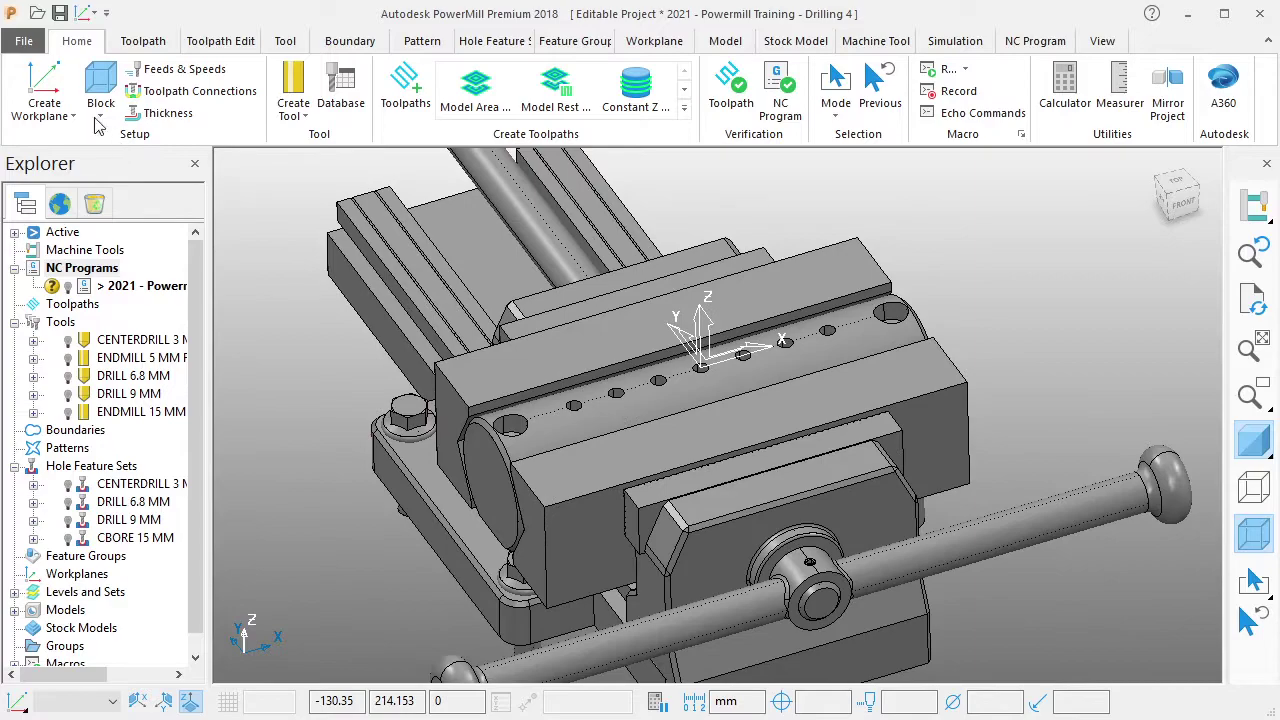
pyautogui.click(101, 85)
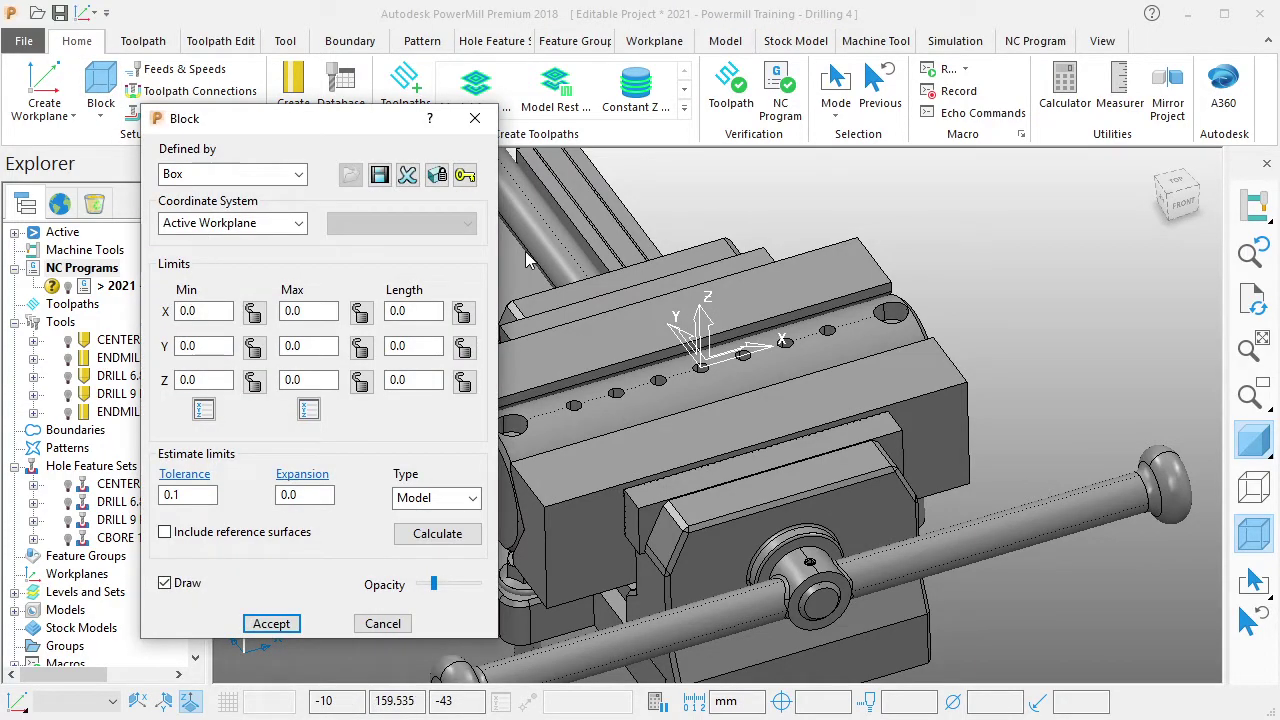
pyautogui.click(298, 224)
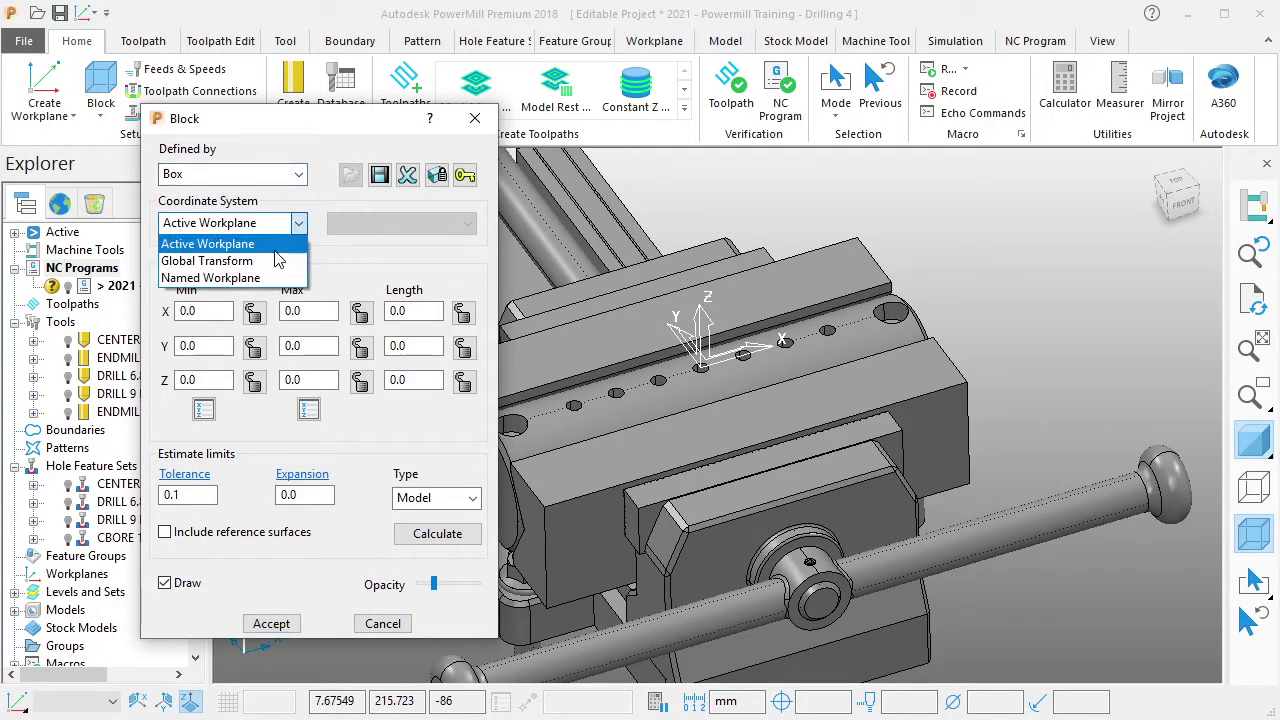
pyautogui.click(270, 261)
pyautogui.click(298, 175)
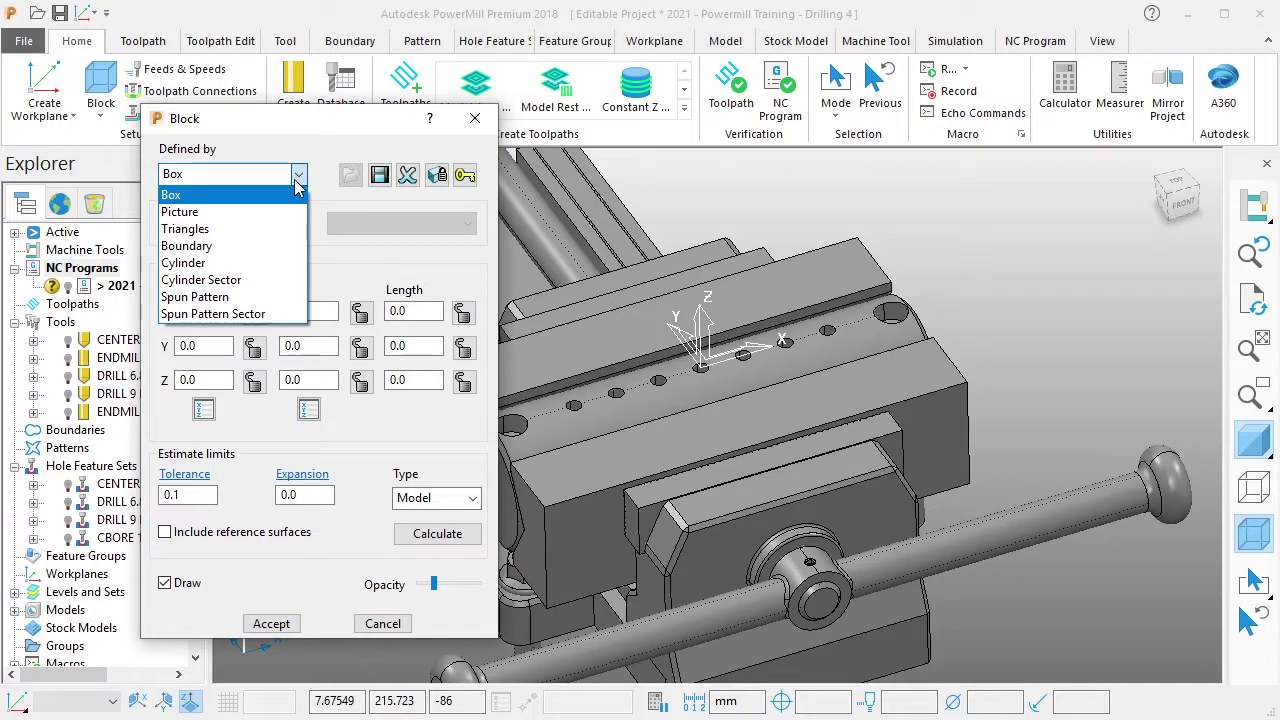
pyautogui.click(272, 263)
pyautogui.click(437, 533)
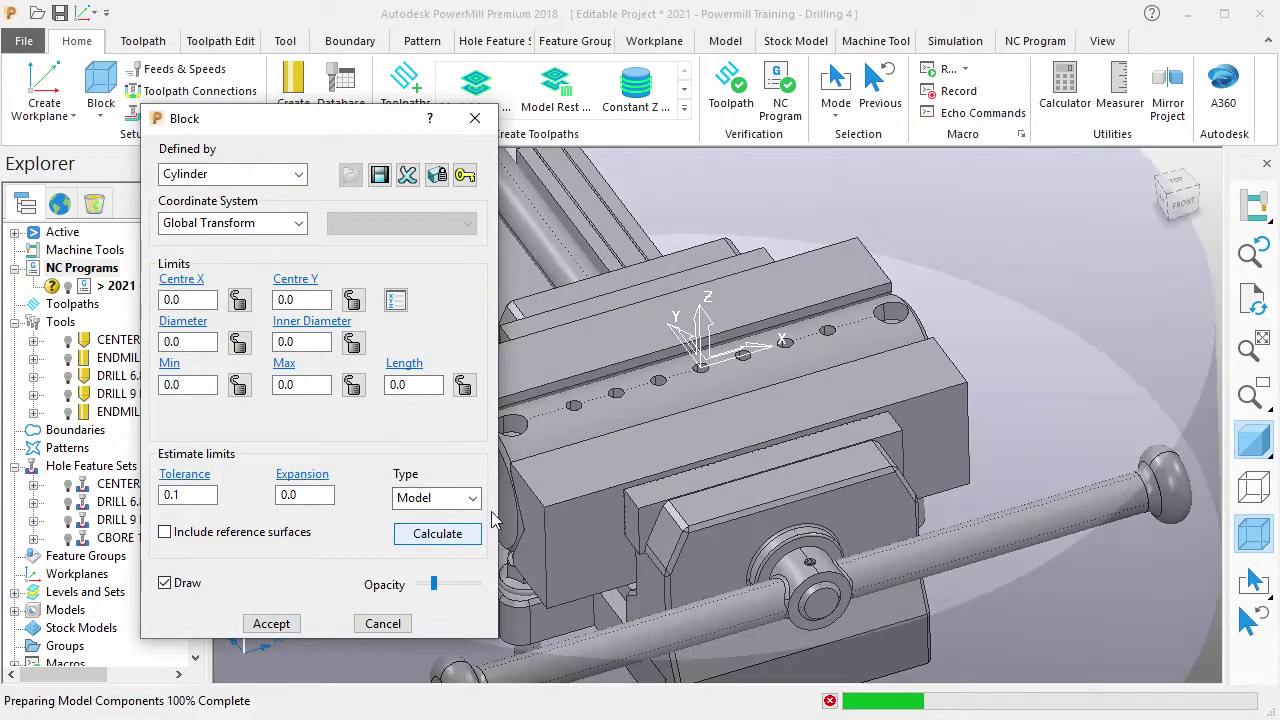
# Switch the block back to a Box and recalculate it, spanning X -175 to 175.
pyautogui.moveTo(730, 448)
pyautogui.keyDown('shift'); pyautogui.mouseDown(button='middle')
pyautogui.moveTo(891, 451)
pyautogui.moveTo(822, 398)
pyautogui.moveTo(828, 460)
pyautogui.moveTo(794, 496)
pyautogui.moveTo(746, 499)
pyautogui.mouseUp(button='middle'); pyautogui.keyUp('shift')
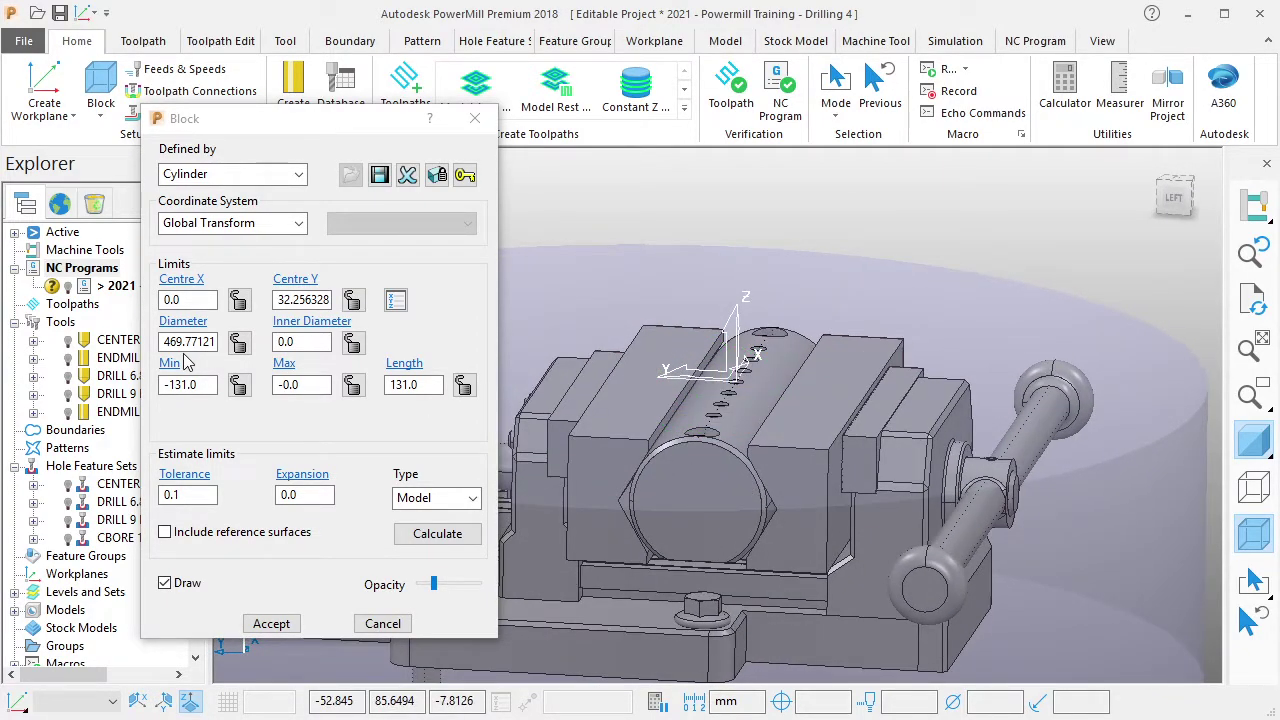
pyautogui.click(290, 223)
pyautogui.click(288, 224)
pyautogui.click(268, 175)
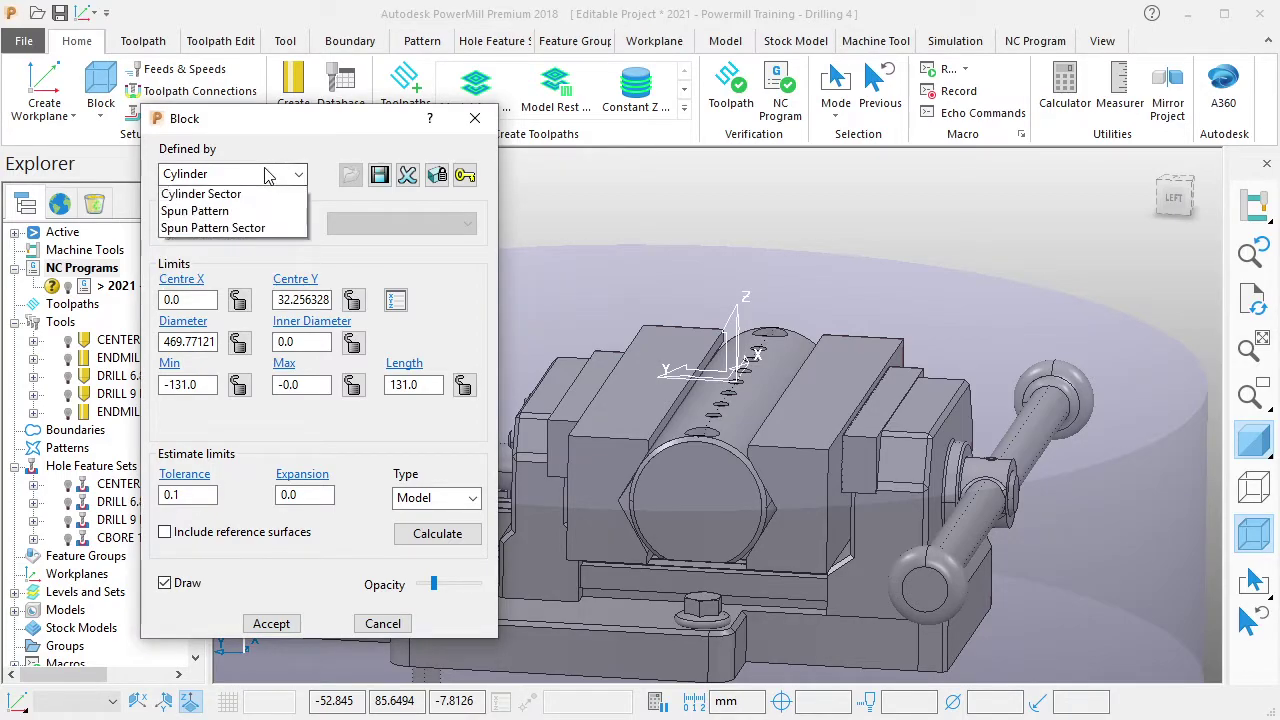
pyautogui.click(250, 191)
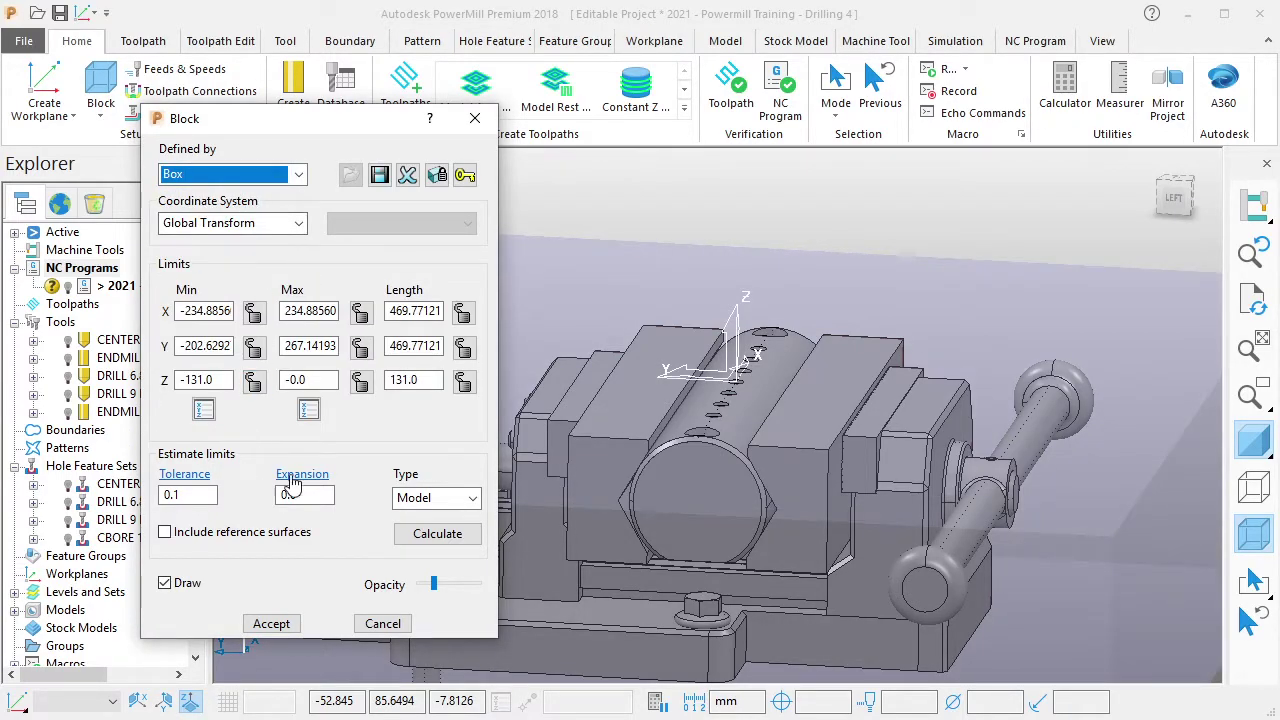
pyautogui.click(437, 533)
pyautogui.moveTo(760, 440)
pyautogui.mouseDown(button='middle')
pyautogui.moveTo(849, 418)
pyautogui.moveTo(980, 354)
pyautogui.moveTo(925, 366)
pyautogui.moveTo(1033, 302)
pyautogui.moveTo(930, 352)
pyautogui.moveTo(876, 397)
pyautogui.moveTo(983, 348)
pyautogui.moveTo(817, 406)
pyautogui.mouseUp(button='middle')
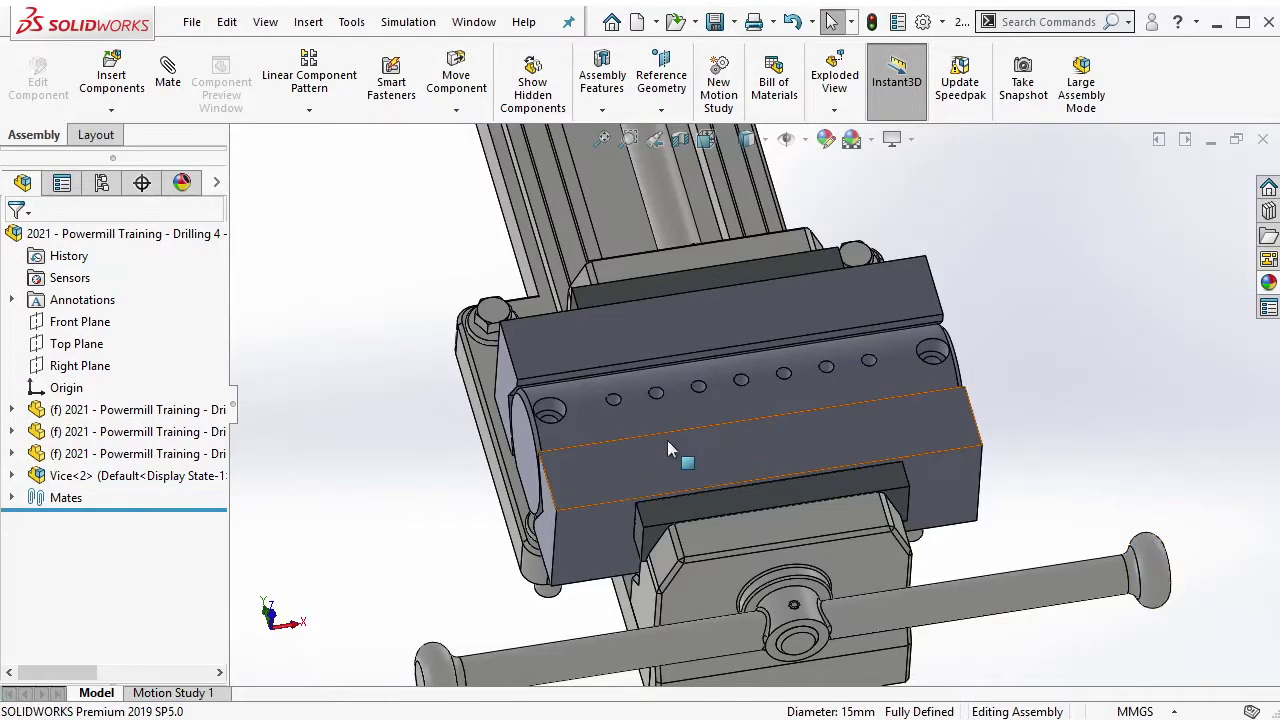
# Measure between the cylindrical part's two end faces to read its 200 mm length.
pyautogui.scroll(-3, 665, 444)
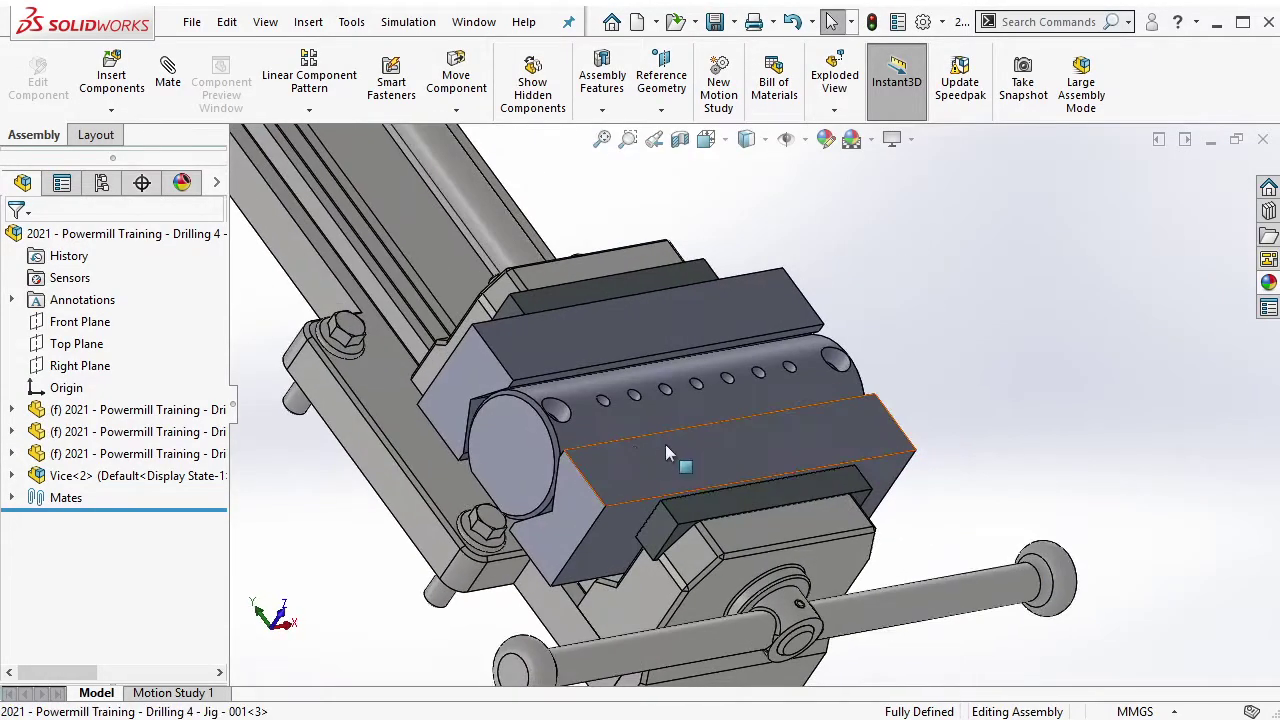
pyautogui.click(507, 437)
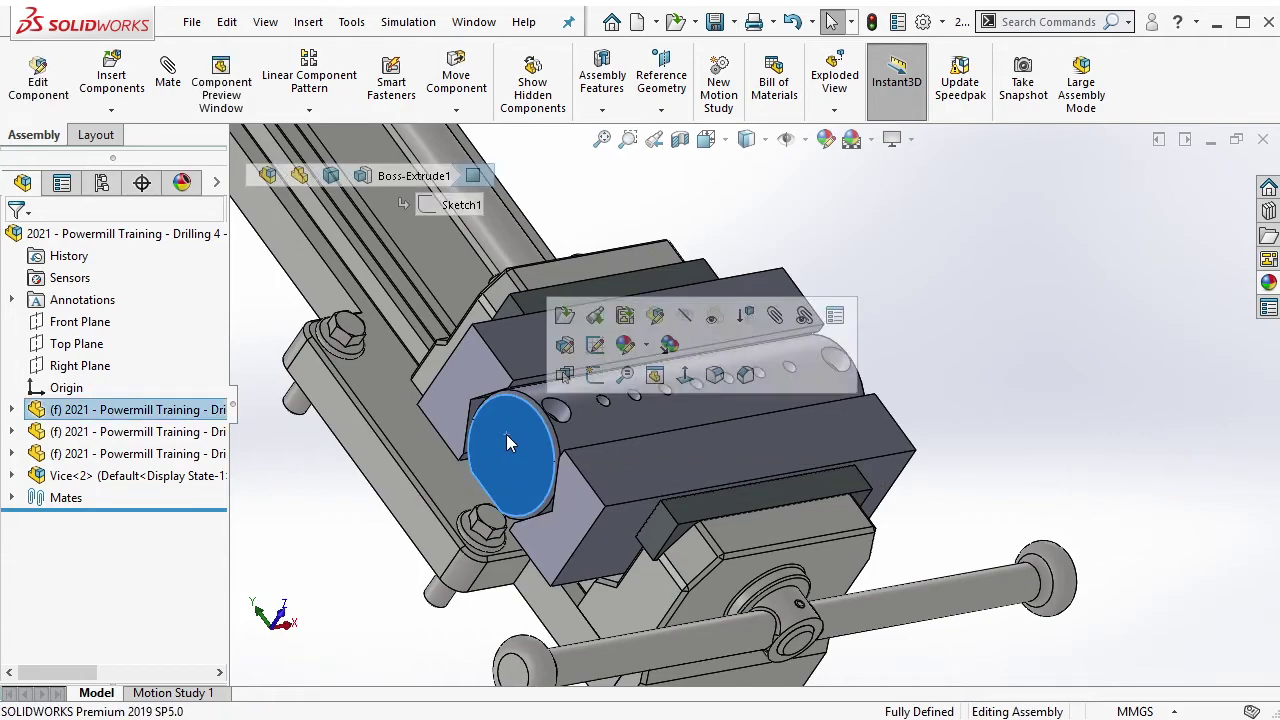
pyautogui.click(594, 374)
pyautogui.moveTo(700, 450); pyautogui.dragTo(900, 400, button='middle')
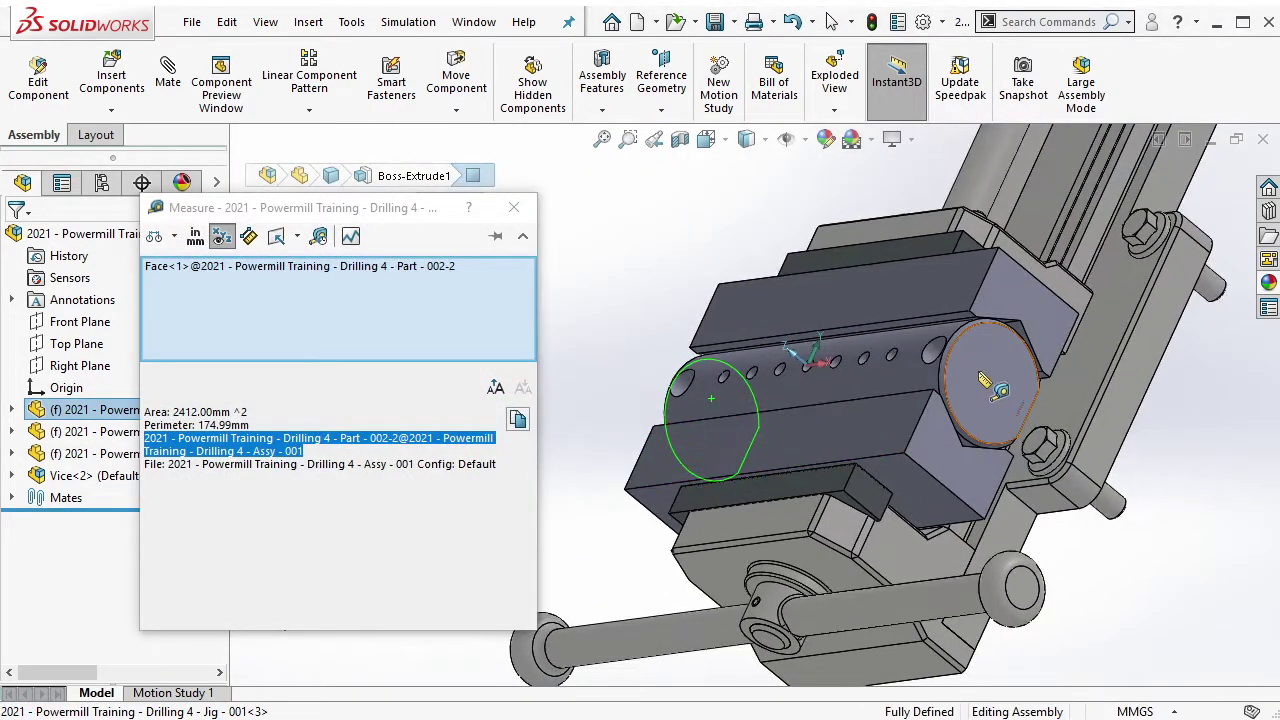
pyautogui.click(985, 383)
pyautogui.moveTo(985, 383); pyautogui.dragTo(957, 397, button='middle')
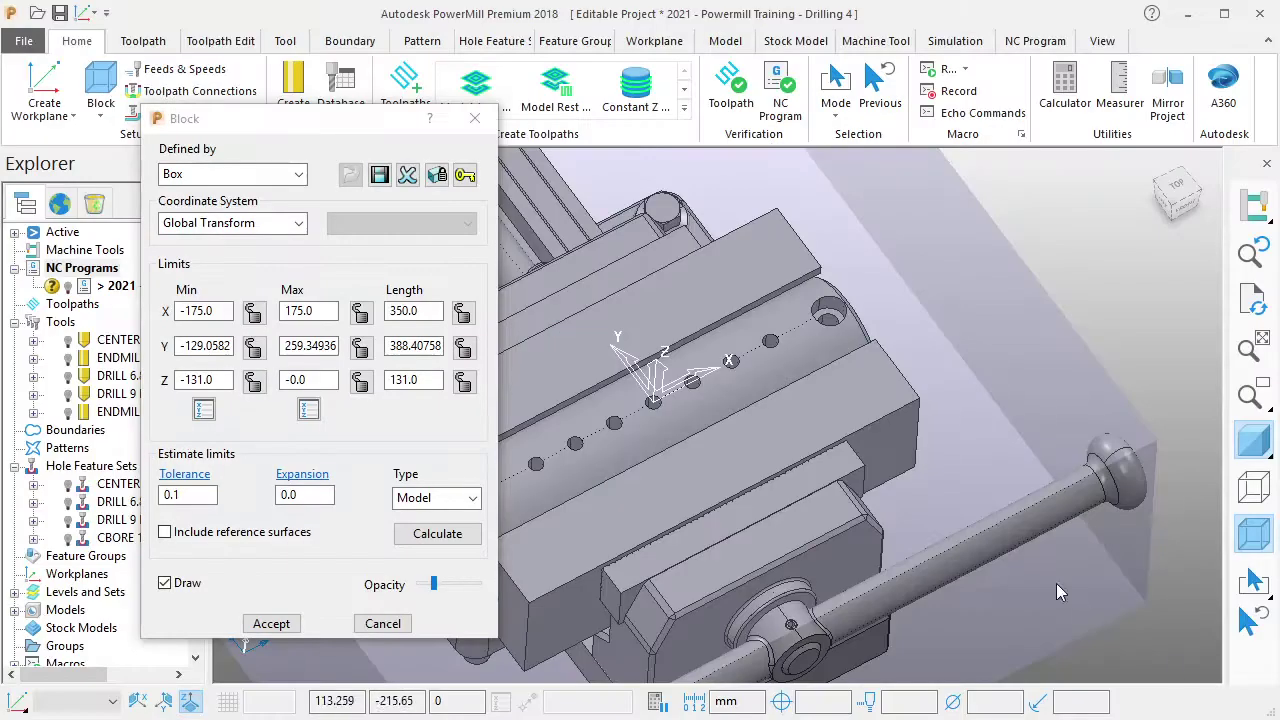
# Set the block's X length to 200 (X -100 to 100) and pick the jig's front face.
pyautogui.click(415, 311)
pyautogui.write('200')
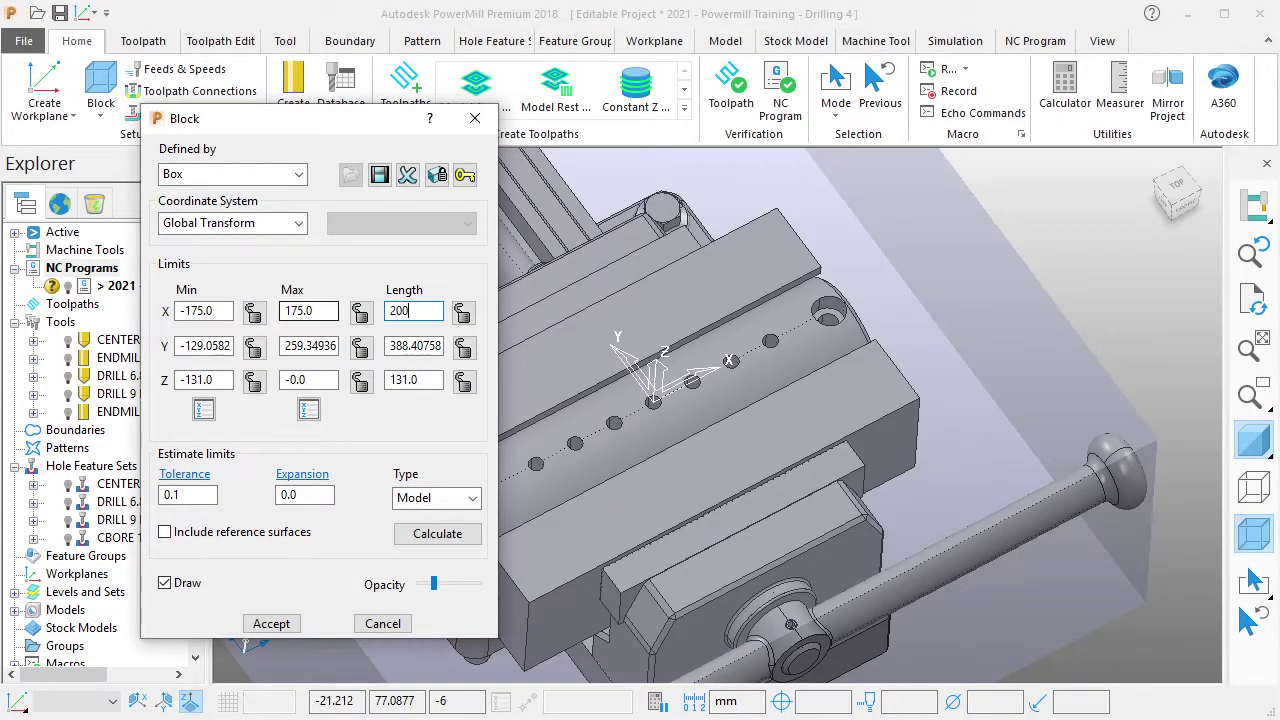
pyautogui.press('Return')
pyautogui.moveTo(757, 342)
pyautogui.mouseDown(button='middle')
pyautogui.moveTo(776, 418)
pyautogui.moveTo(909, 468)
pyautogui.mouseUp(button='middle')
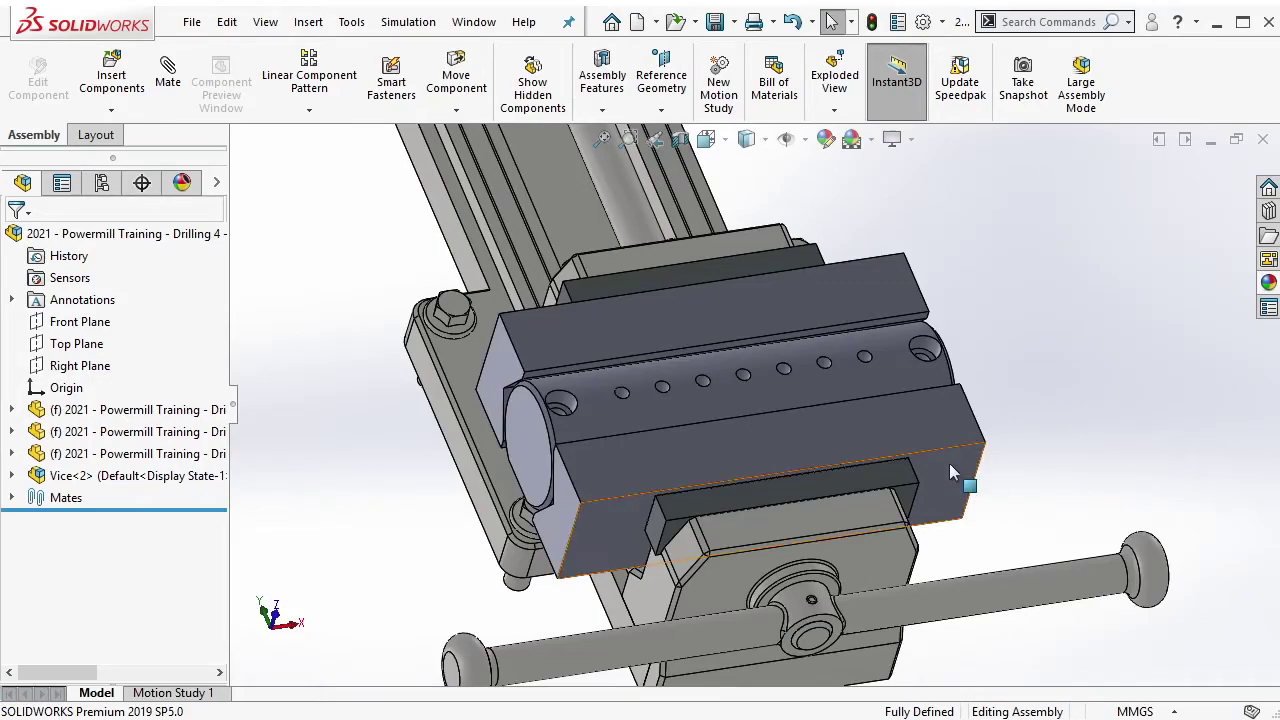
pyautogui.click(949, 463)
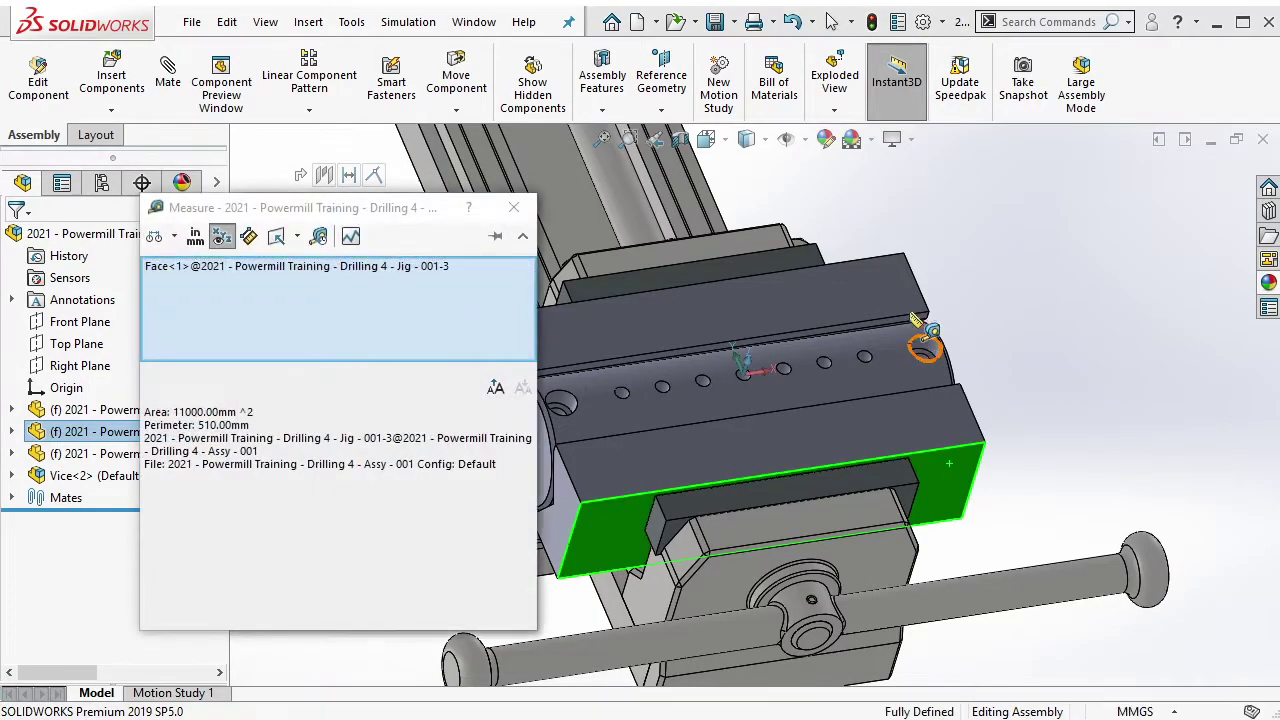
# Measure the jig's 113.3 mm face-to-face width and the cylinder's 30 mm radius.
pyautogui.moveTo(913, 319)
pyautogui.mouseDown(button='middle')
pyautogui.moveTo(1010, 370)
pyautogui.moveTo(928, 362)
pyautogui.moveTo(833, 383)
pyautogui.moveTo(805, 327)
pyautogui.moveTo(897, 354)
pyautogui.moveTo(830, 312)
pyautogui.moveTo(842, 322)
pyautogui.mouseUp(button='middle')
pyautogui.click(1033, 385)
pyautogui.press('Escape')
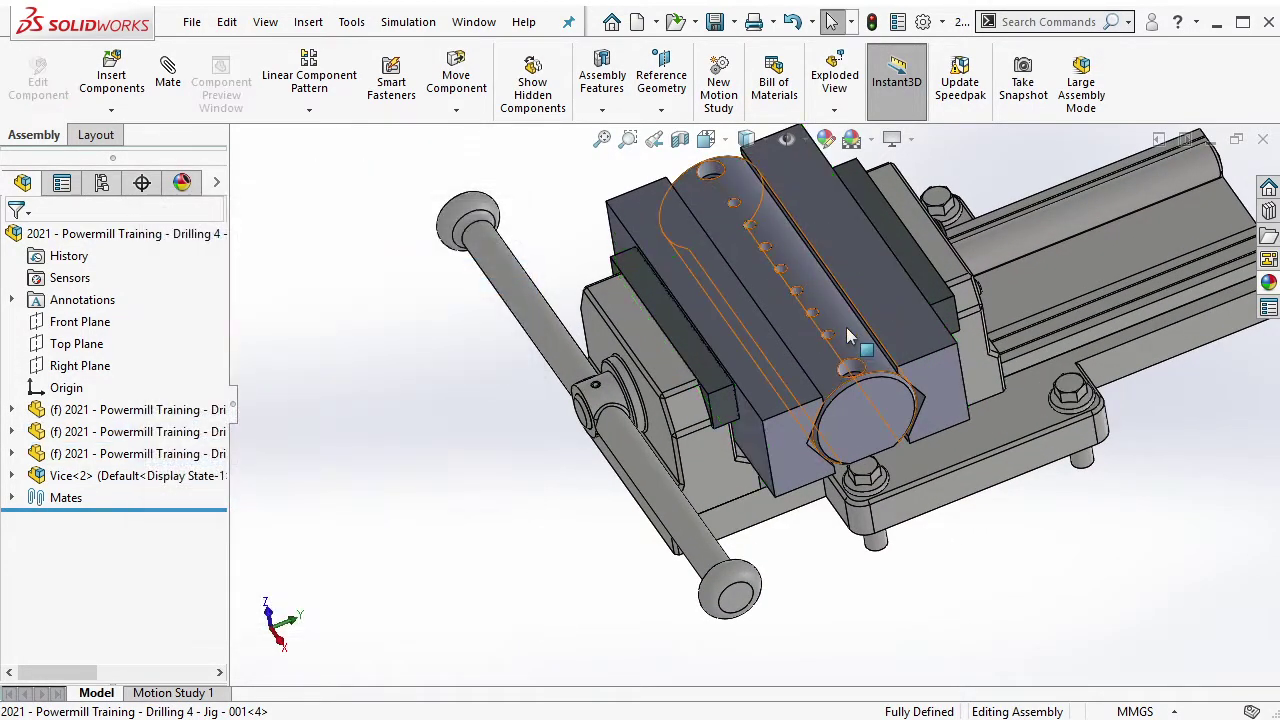
pyautogui.click(846, 327)
pyautogui.press('Return')
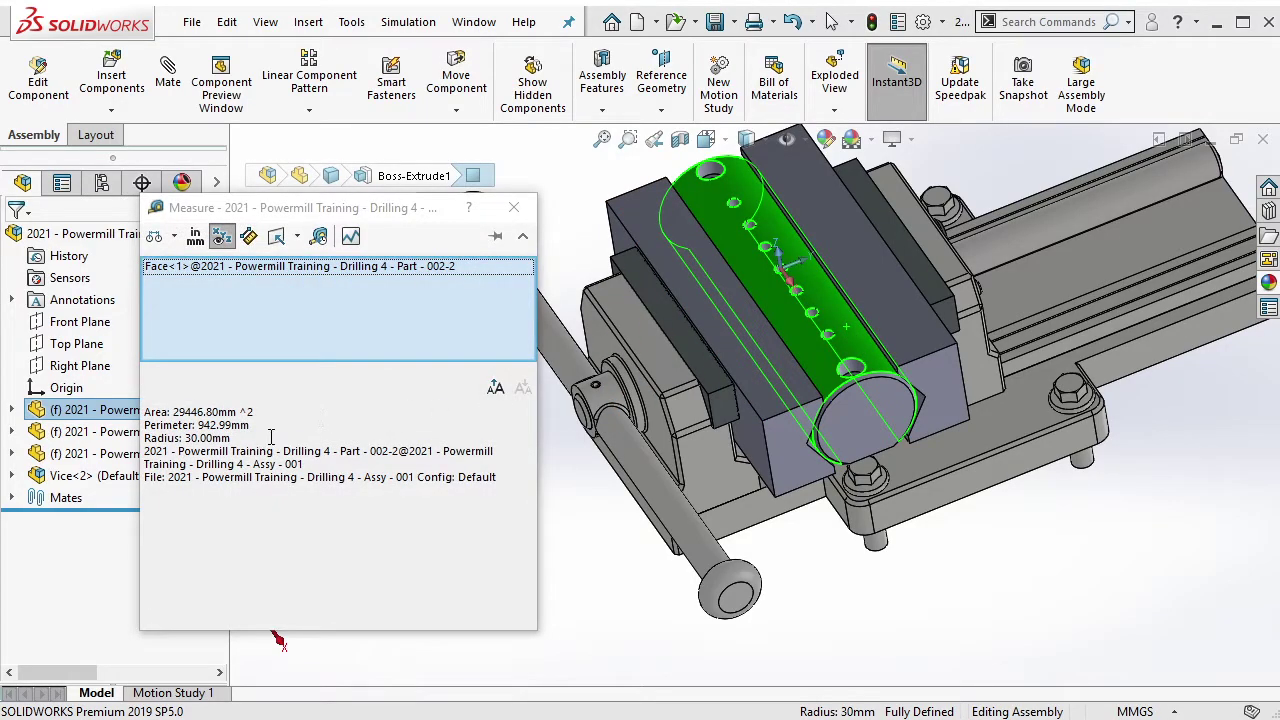
pyautogui.moveTo(146, 410); pyautogui.dragTo(510, 462)
pyautogui.press('Escape')
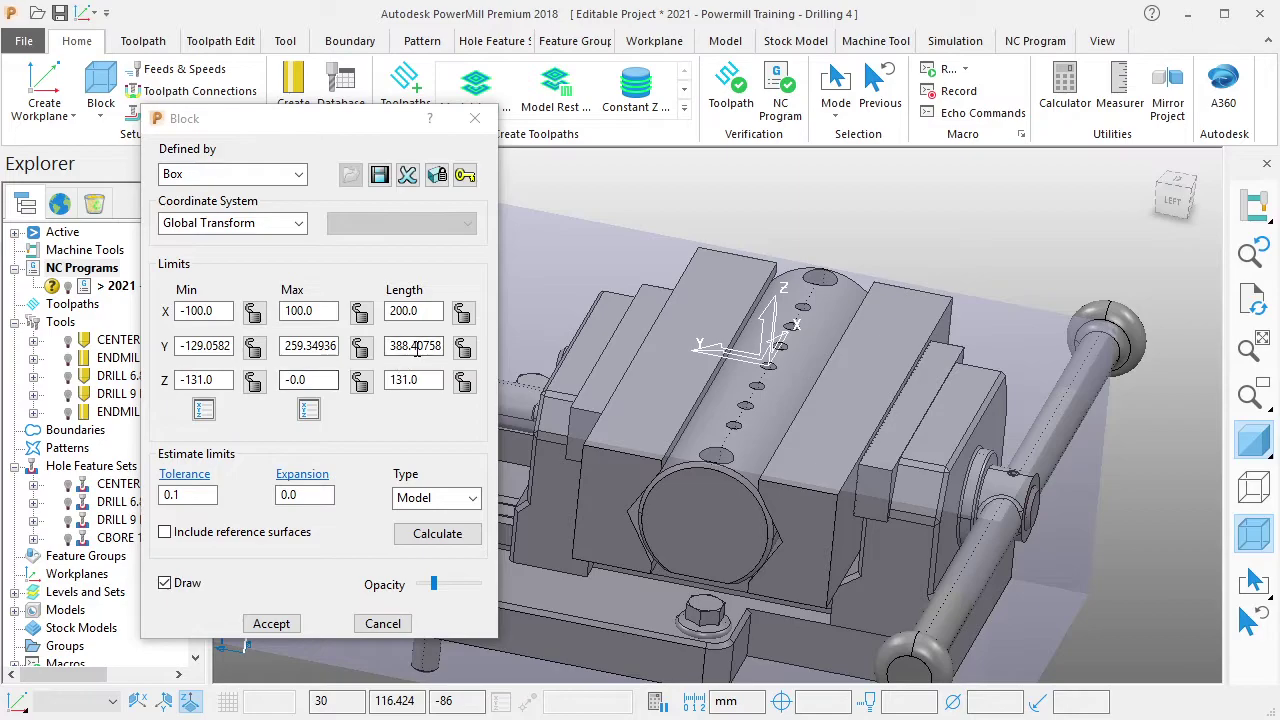
# Set the block's Y length to 60, with Y Max 30 and Y Min -30.
pyautogui.doubleClick(416, 347)
pyautogui.write('60')
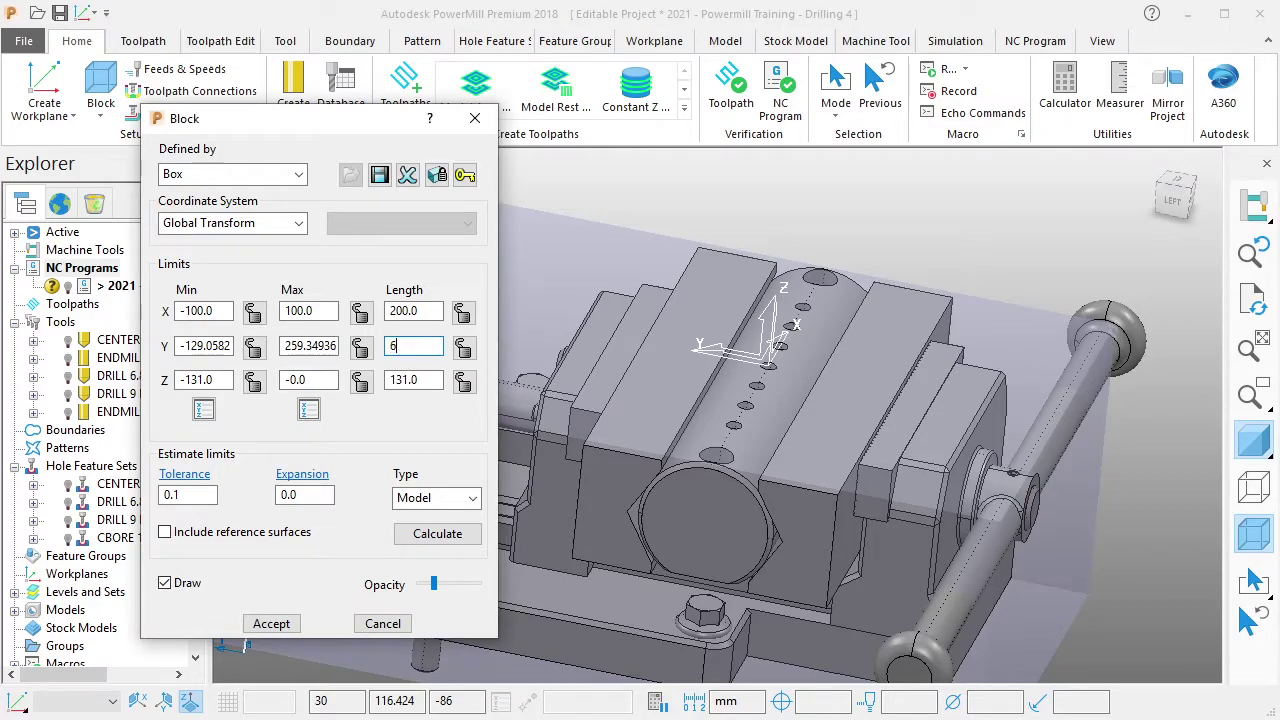
pyautogui.press('Return')
pyautogui.doubleClick(328, 345)
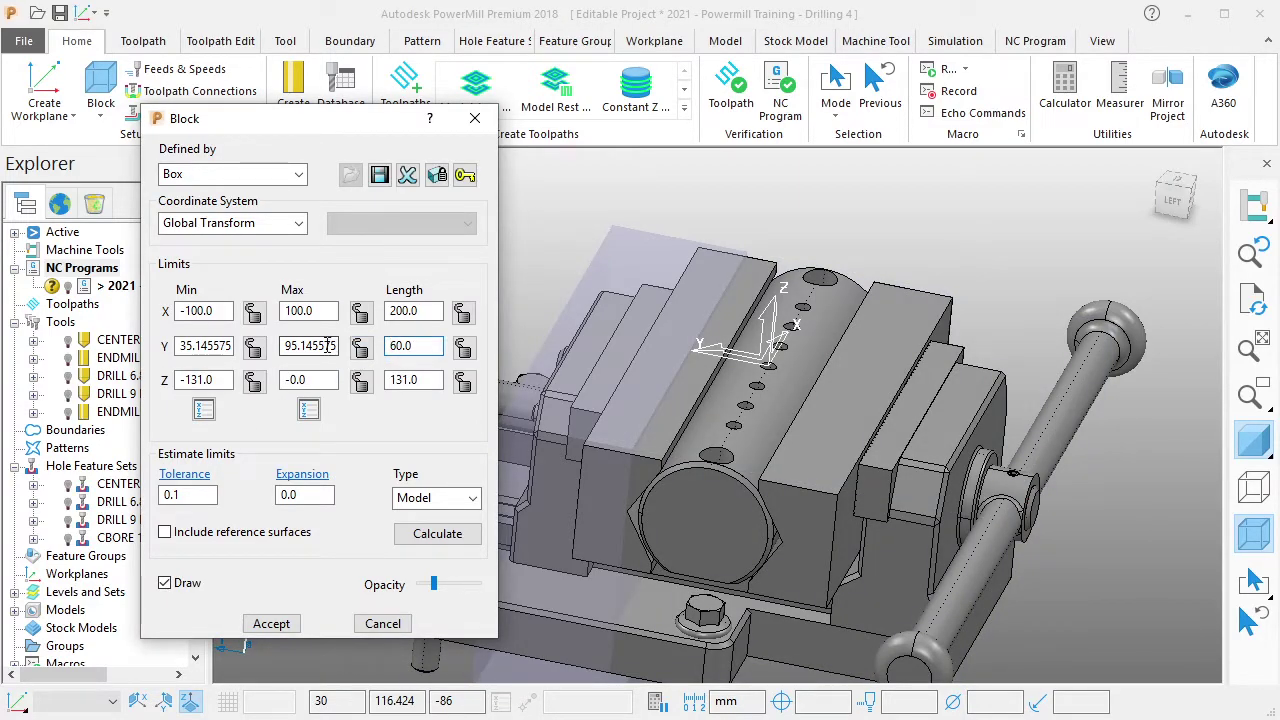
pyautogui.write('30')
pyautogui.press('Return')
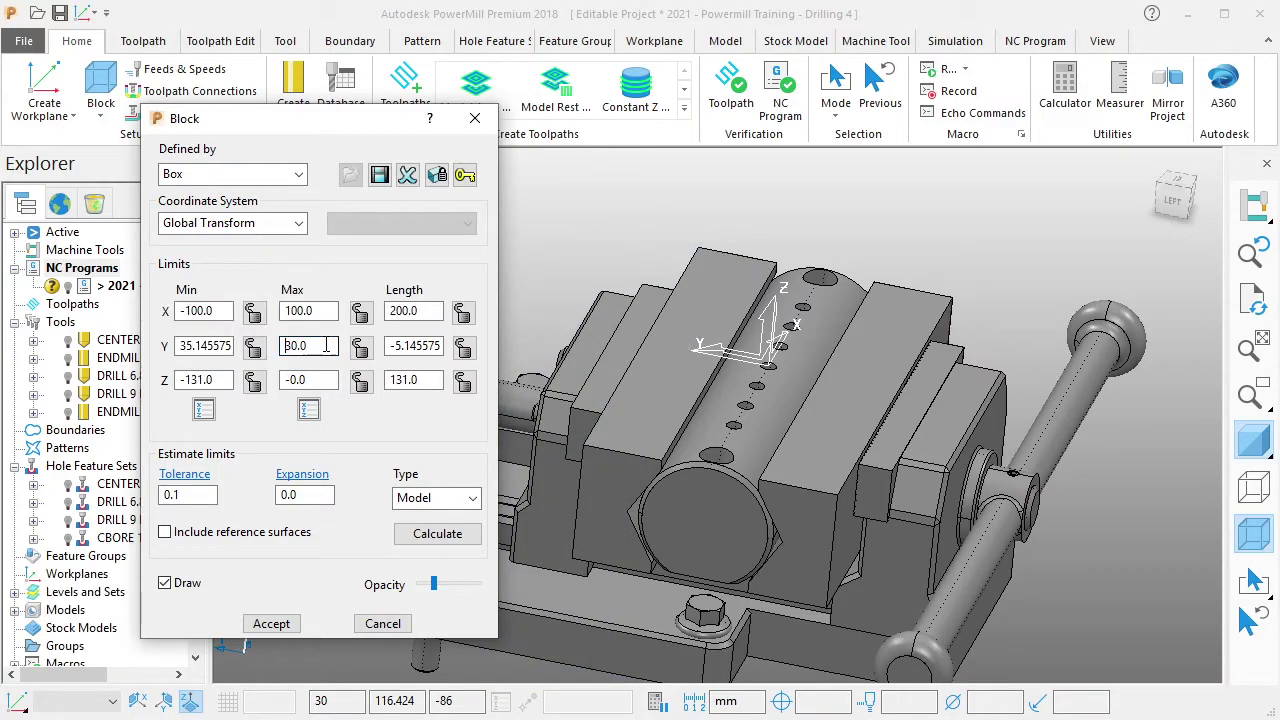
pyautogui.doubleClick(195, 346)
pyautogui.write('-')
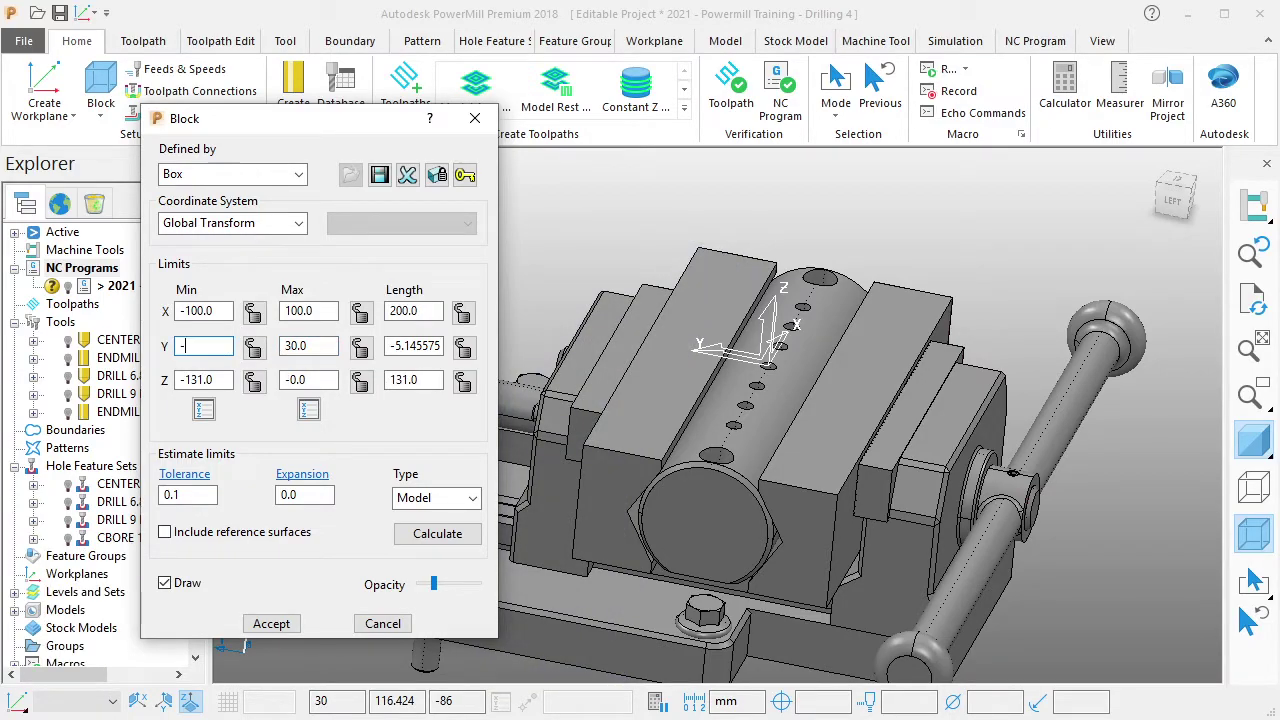
pyautogui.write('30')
pyautogui.press('Return')
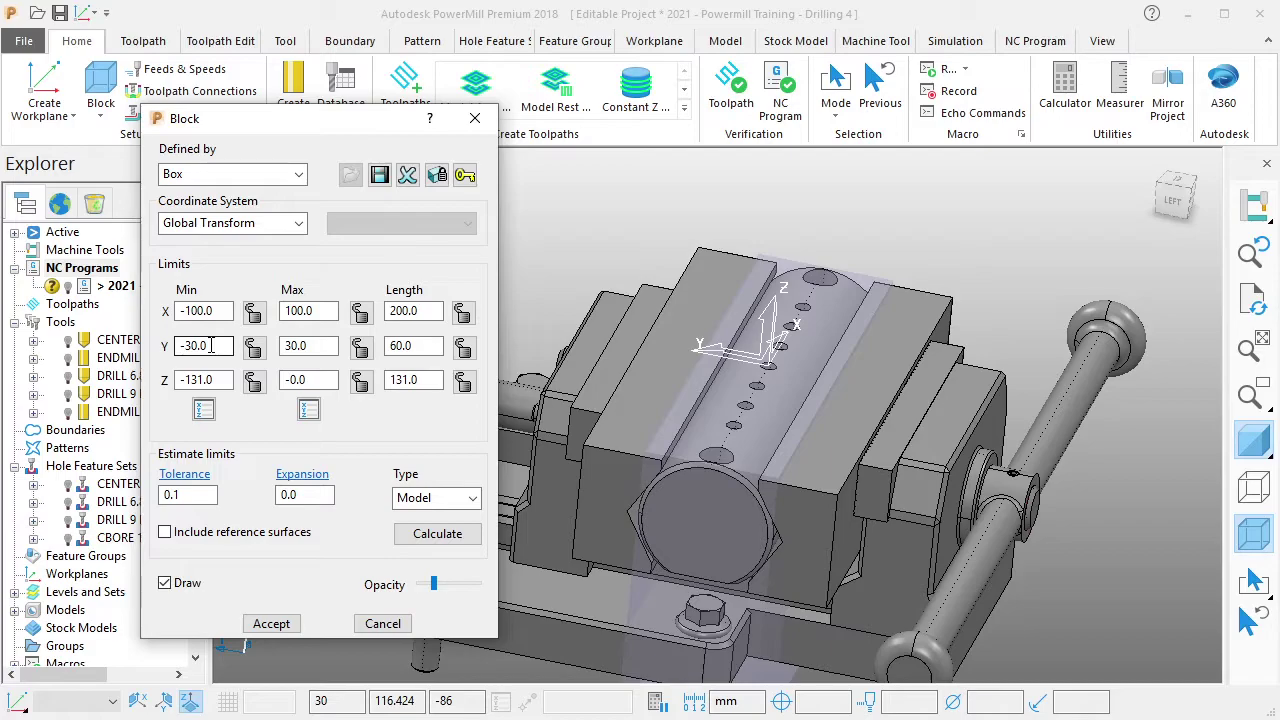
# Extend the block's Z minimum down to -70.
pyautogui.press('Tab')
pyautogui.write('-')
pyautogui.press('Return')
pyautogui.scroll(-2, 697, 463)
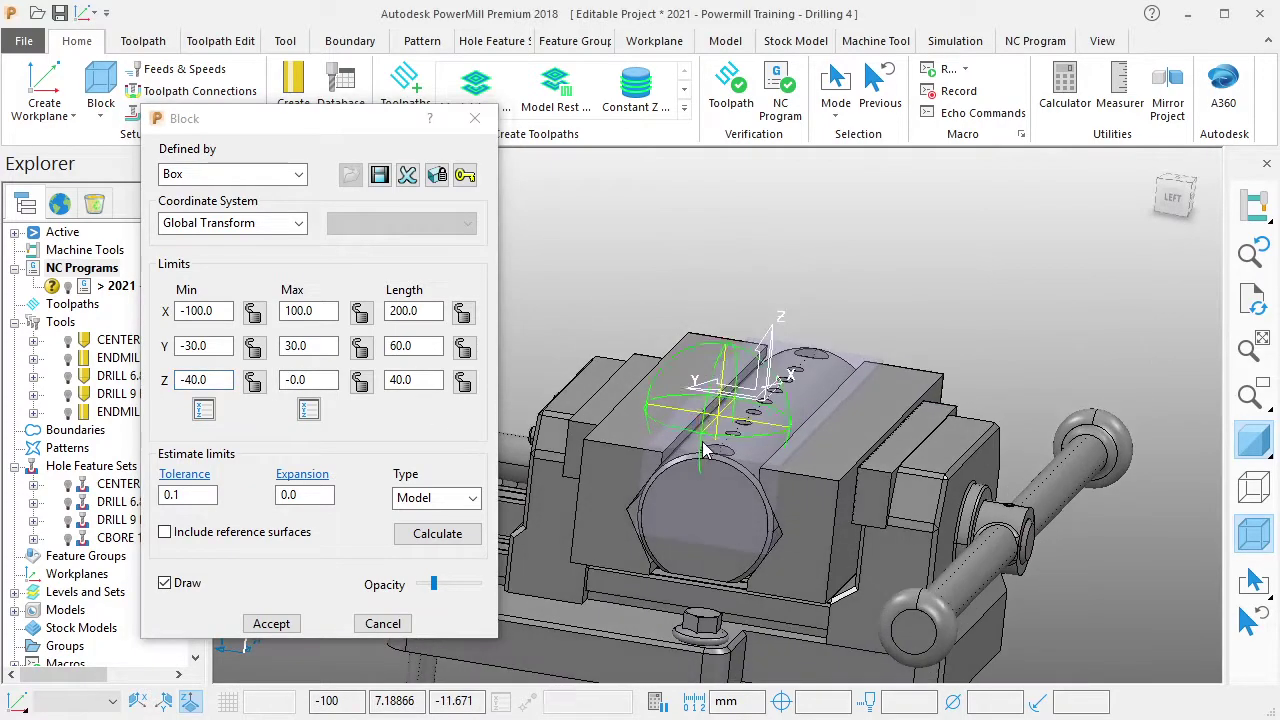
pyautogui.write('-70')
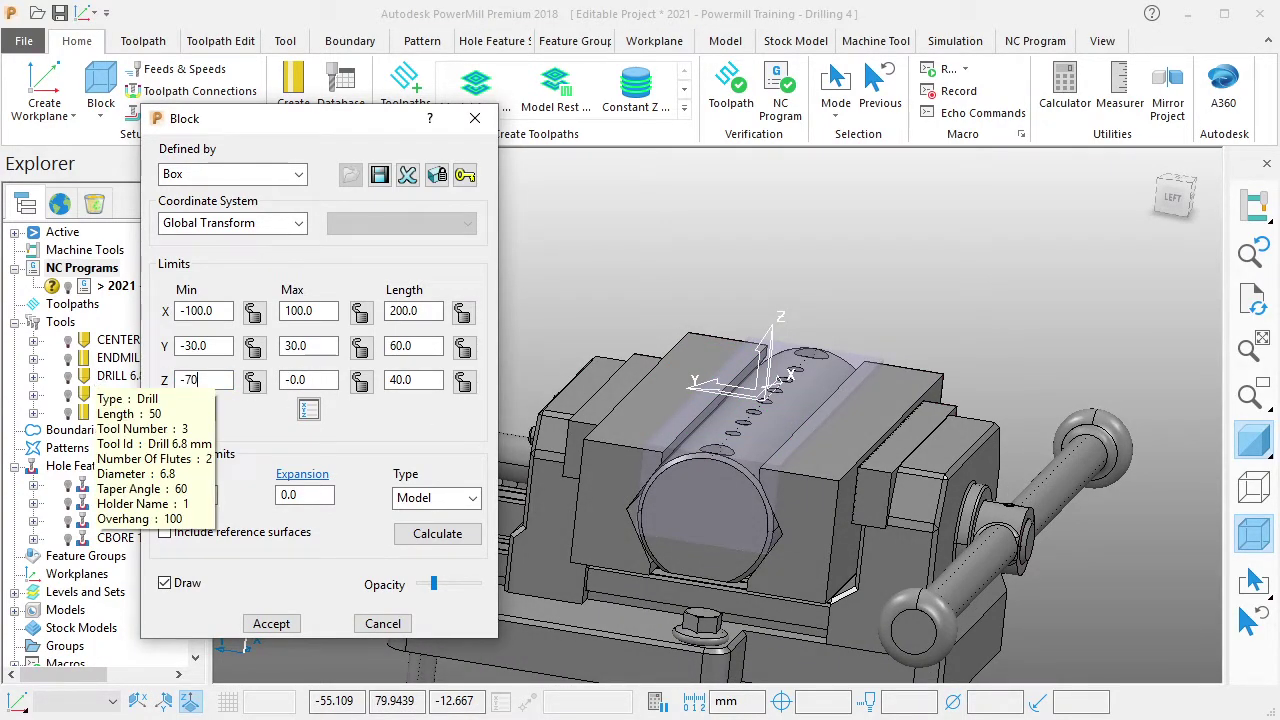
pyautogui.press('Return')
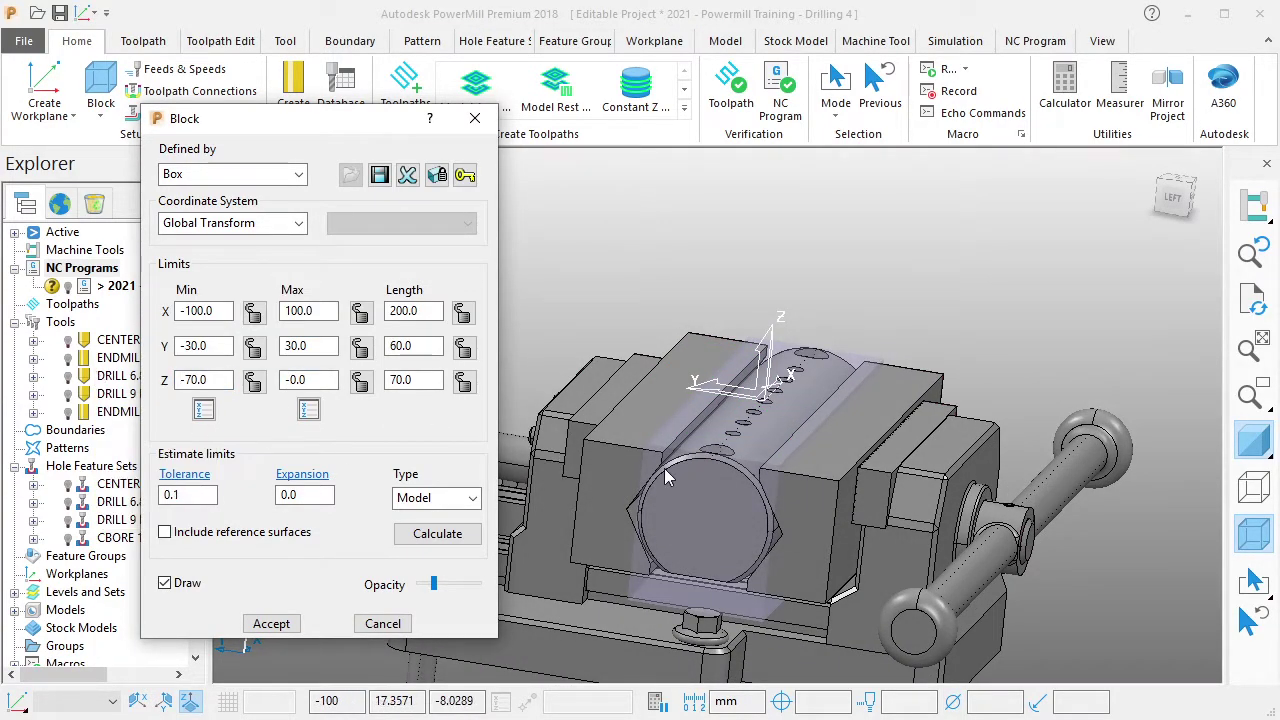
pyautogui.moveTo(700, 420)
pyautogui.mouseDown(button='middle')
pyautogui.moveTo(752, 428)
pyautogui.moveTo(802, 474)
pyautogui.moveTo(830, 455)
pyautogui.mouseUp(button='middle')
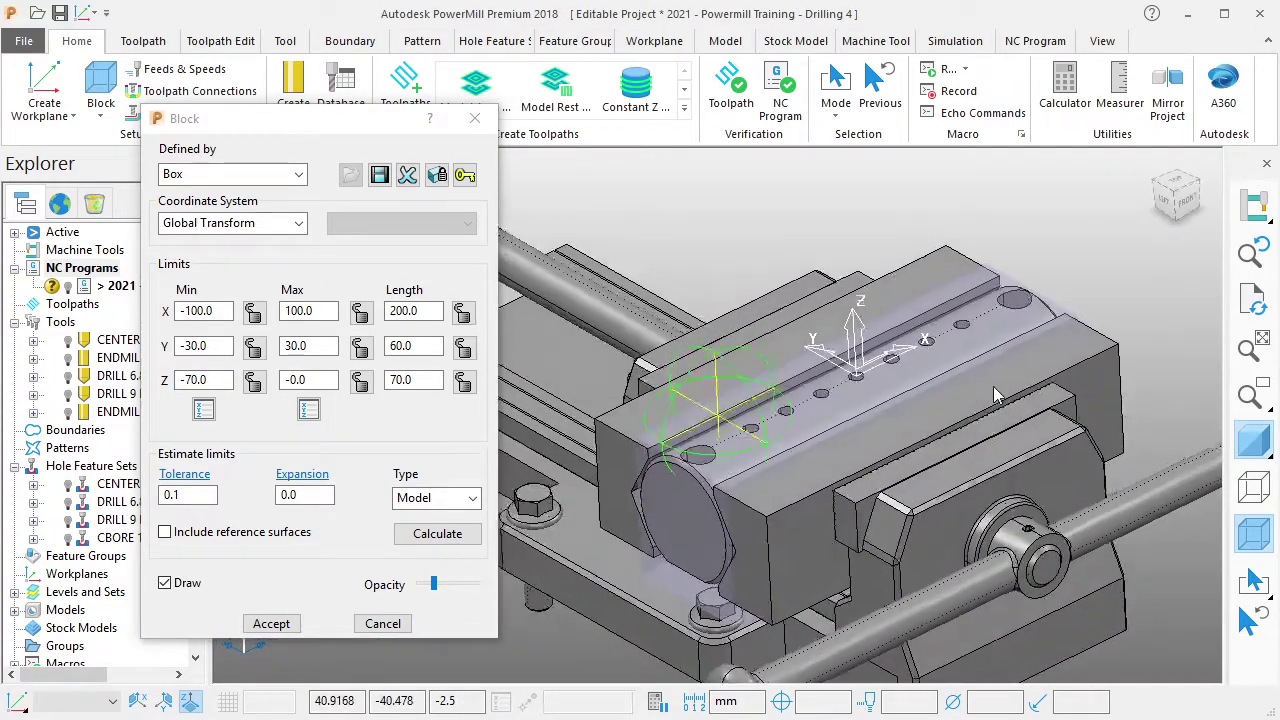
# Lock all block limits, accept the 200×60×70 block, save, and open the Strategy Selector.
pyautogui.click(437, 176)
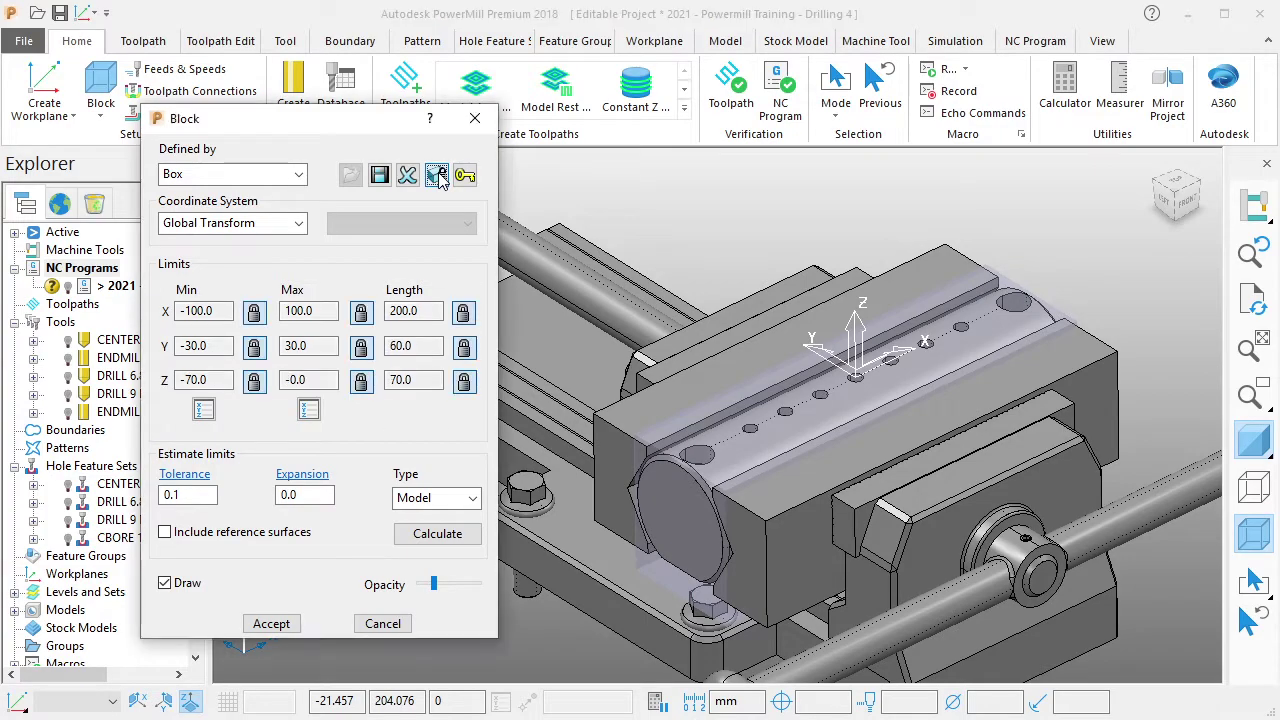
pyautogui.moveTo(823, 482)
pyautogui.mouseDown(button='middle')
pyautogui.moveTo(1086, 330)
pyautogui.moveTo(920, 484)
pyautogui.mouseUp(button='middle')
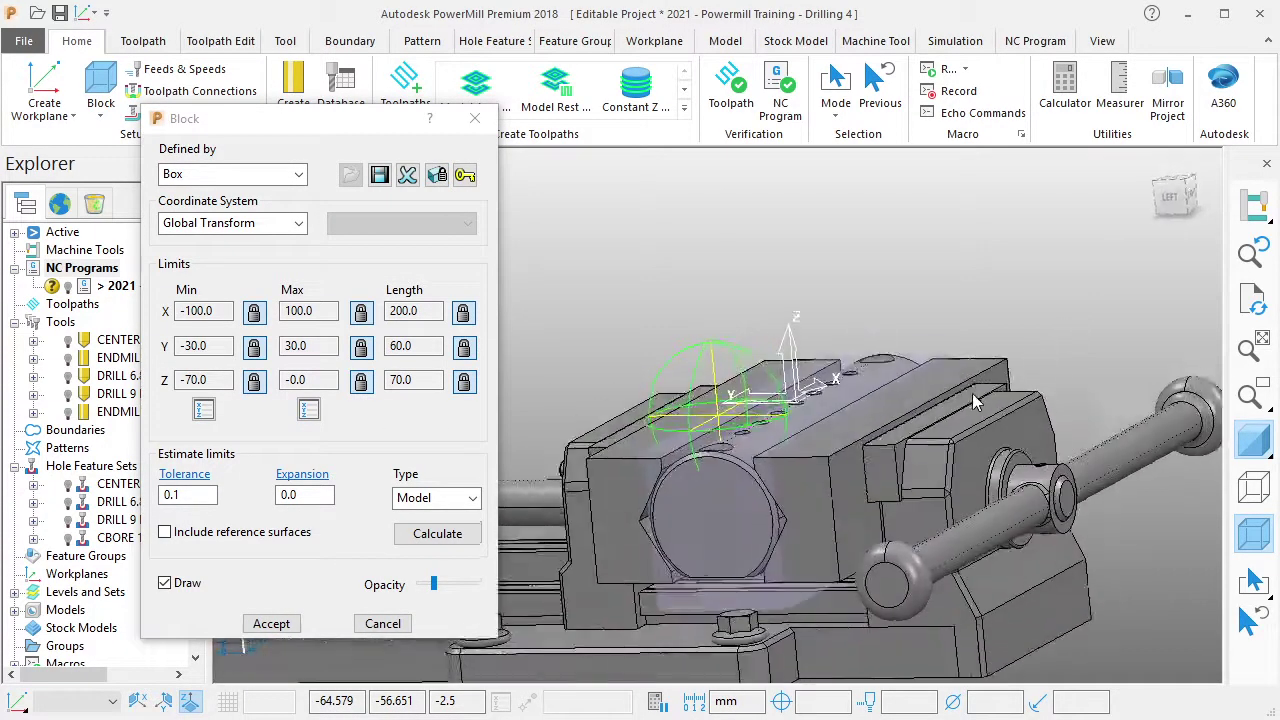
pyautogui.click(271, 623)
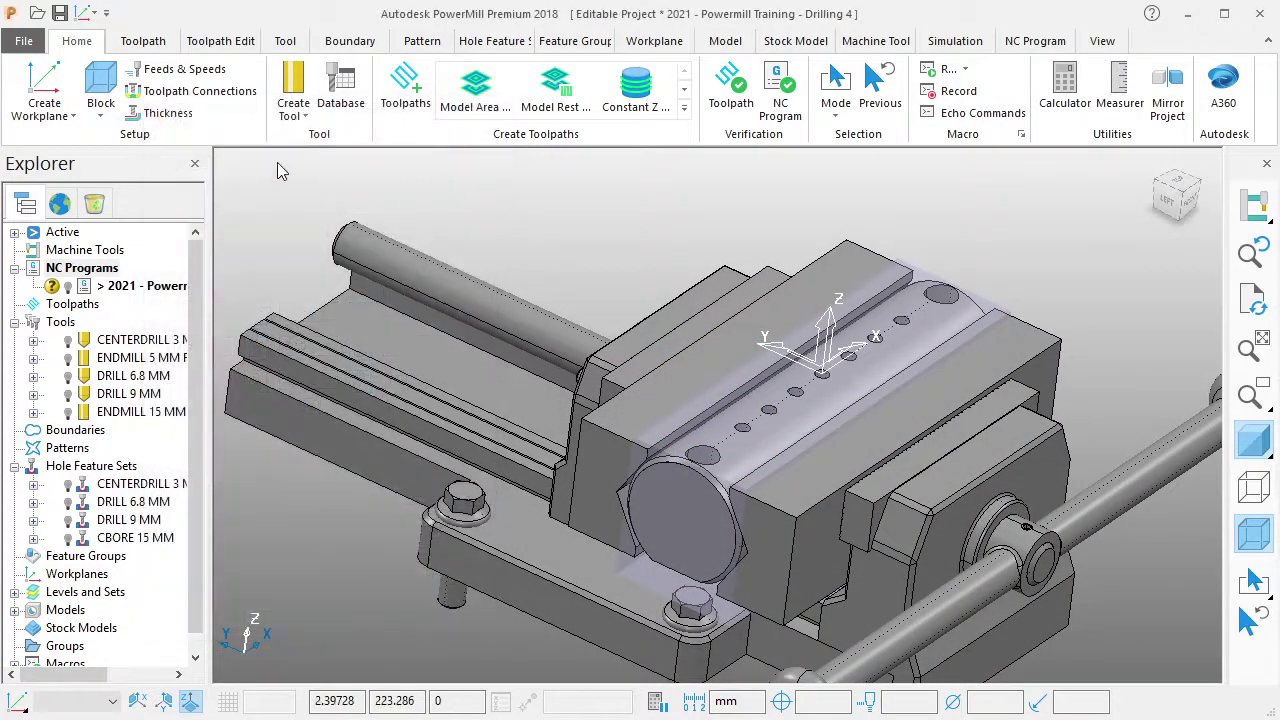
pyautogui.click(59, 13)
pyautogui.scroll(-1, 652, 262)
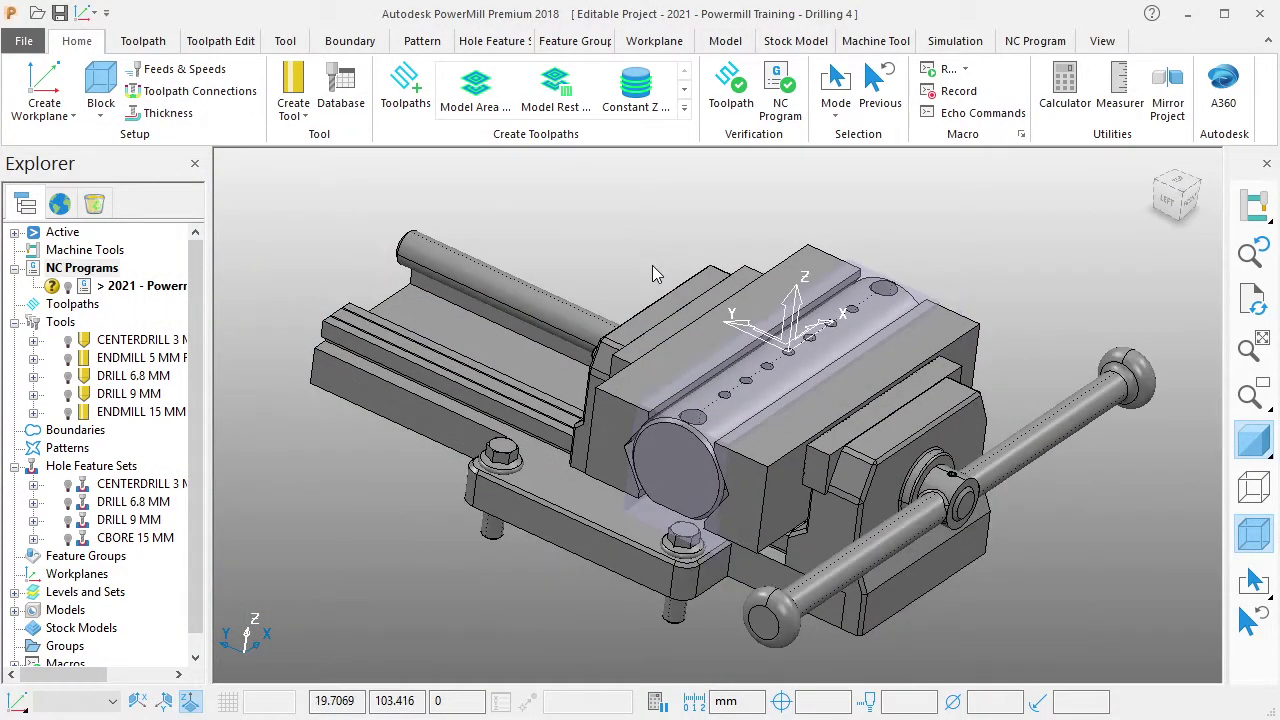
pyautogui.scroll(-1, 792, 387)
pyautogui.moveTo(792, 387); pyautogui.dragTo(938, 331, button='middle')
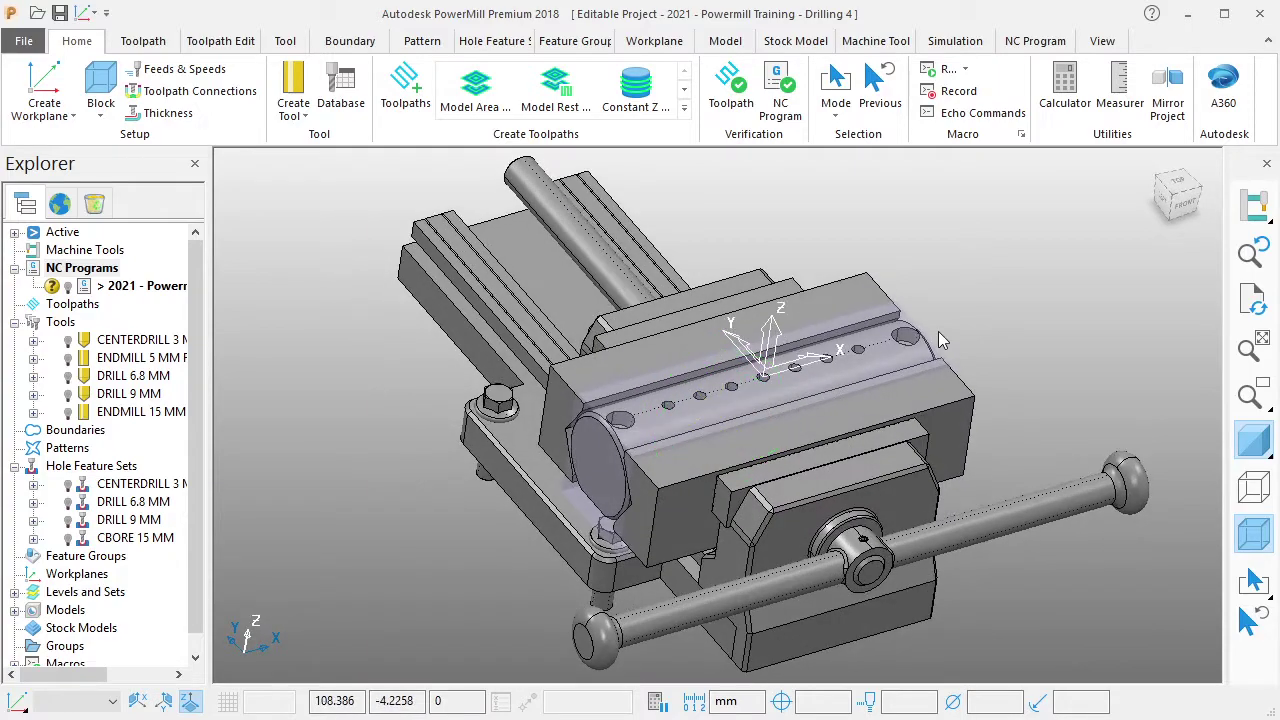
pyautogui.scroll(2, 900, 330)
pyautogui.moveTo(860, 331)
pyautogui.mouseDown(button='middle')
pyautogui.moveTo(840, 331)
pyautogui.moveTo(858, 332)
pyautogui.mouseUp(button='middle')
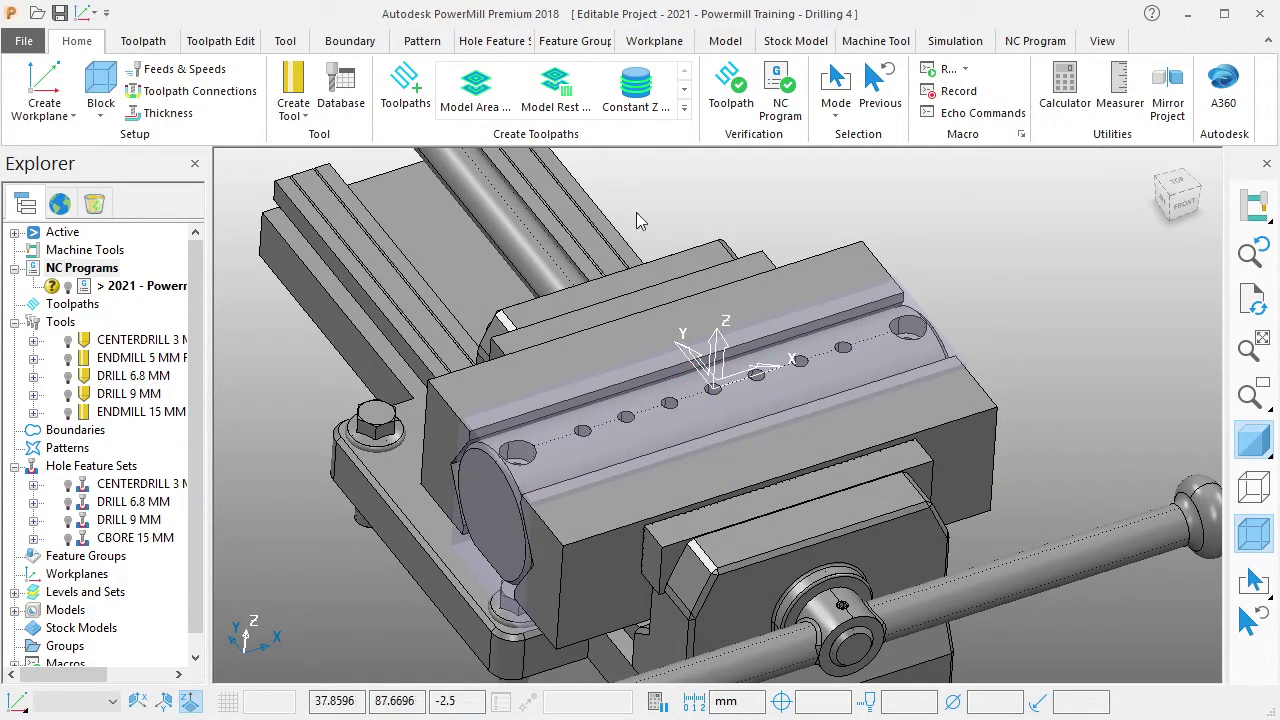
pyautogui.click(401, 97)
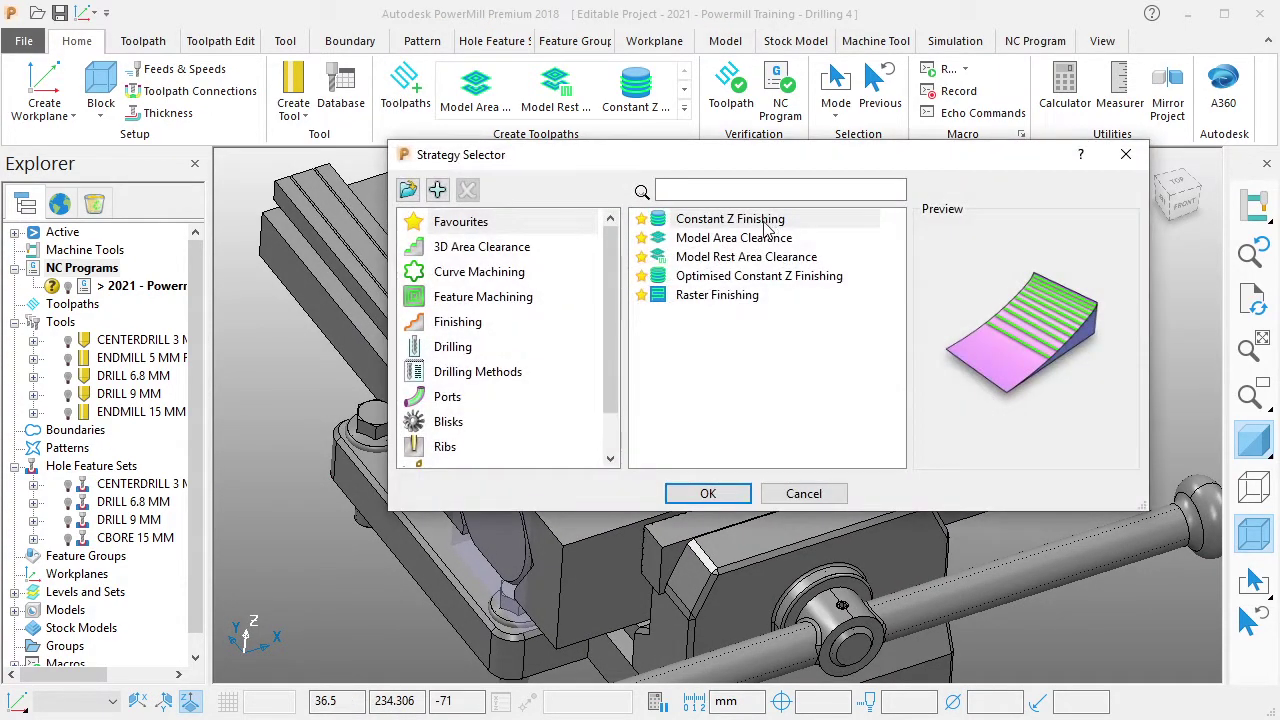
# Create a Drilling toolpath named CENTERDRILL ASSIST and show its Holes page.
pyautogui.click(403, 372)
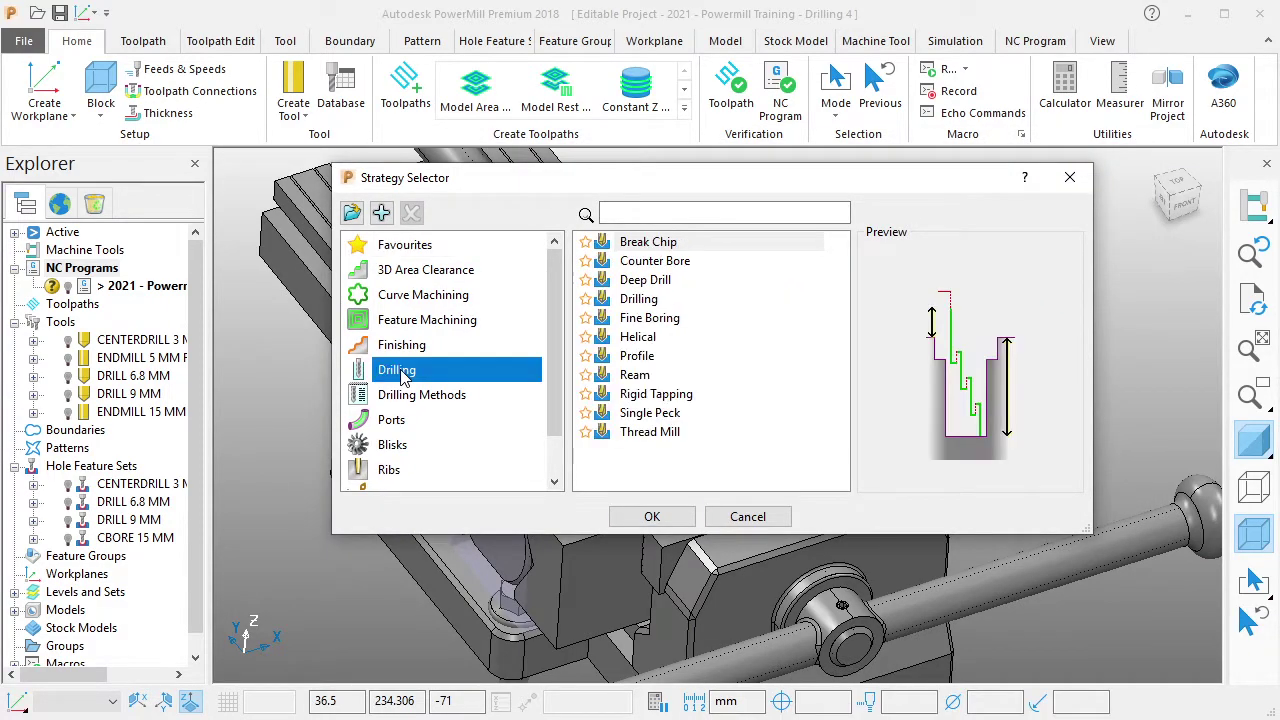
pyautogui.click(640, 306)
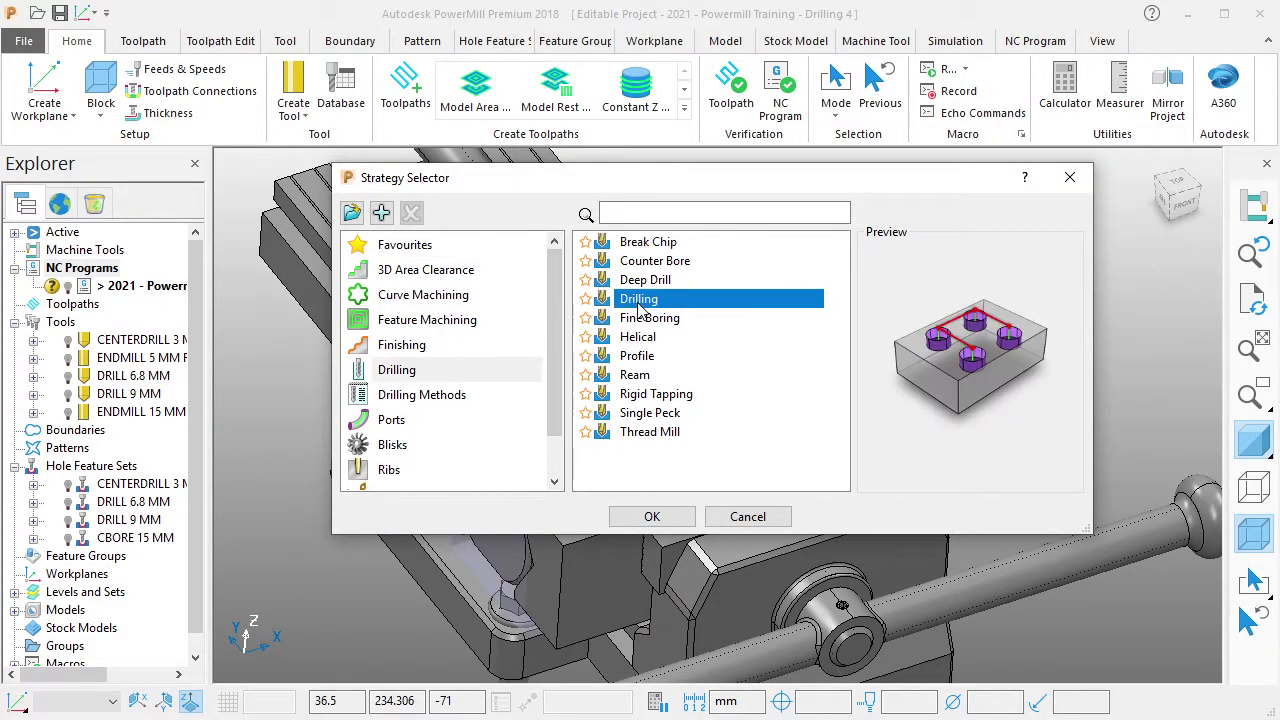
pyautogui.click(653, 517)
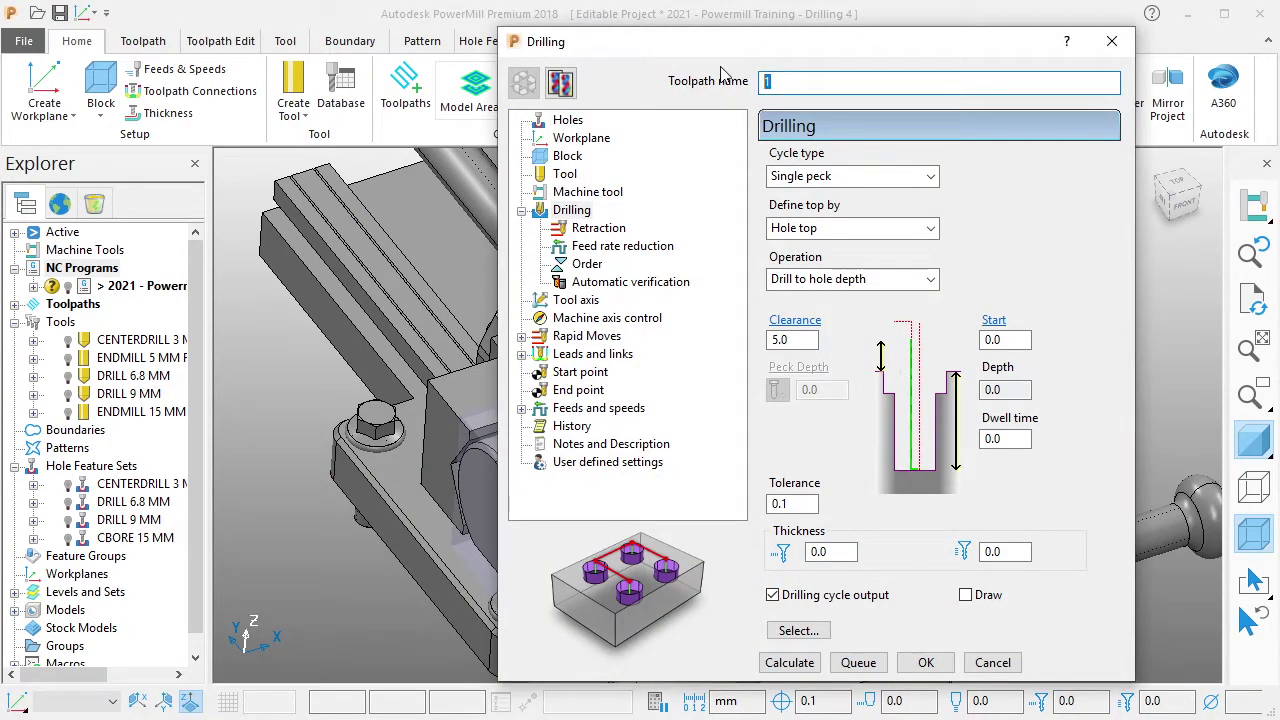
pyautogui.write('CENTERDRILL AS')
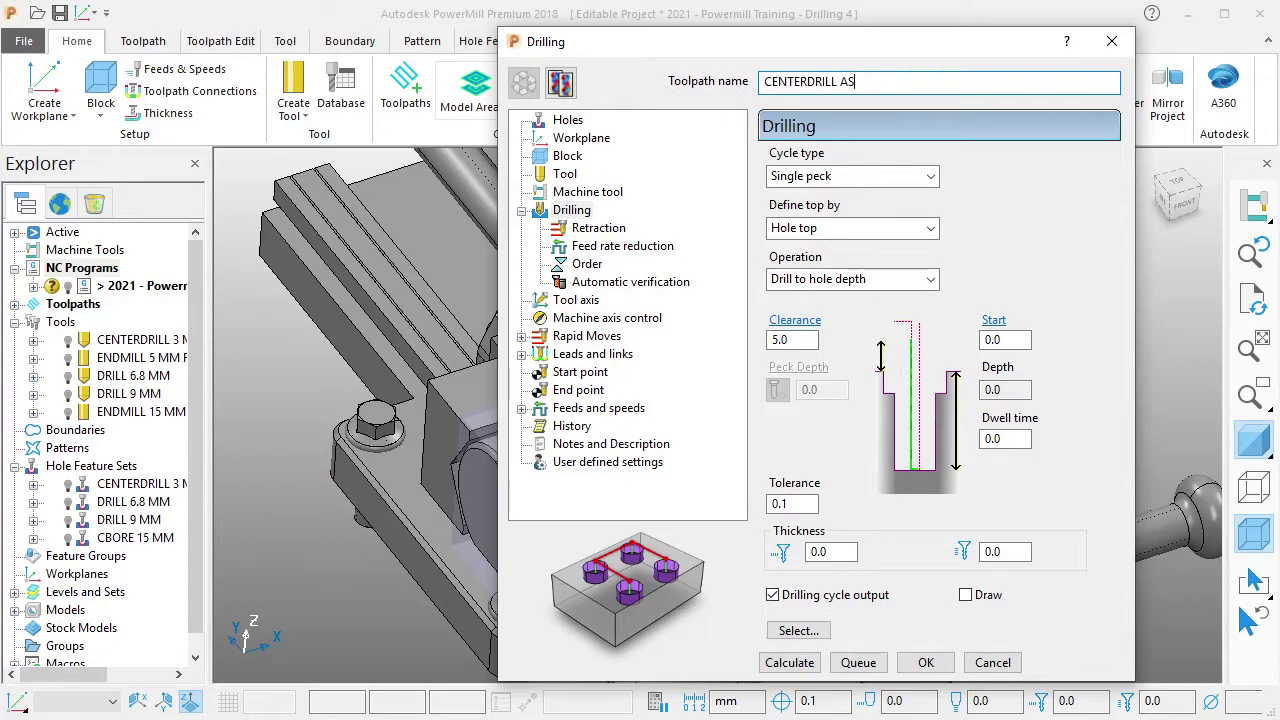
pyautogui.write('ISS')
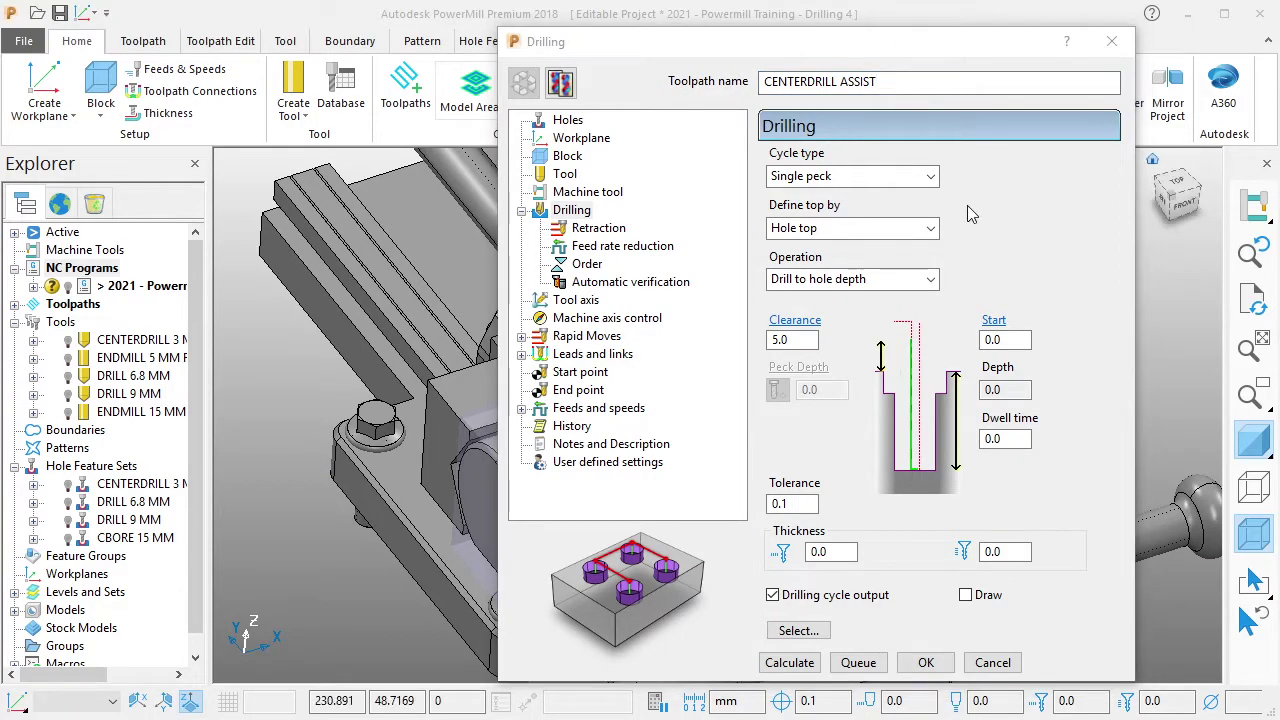
pyautogui.click(566, 121)
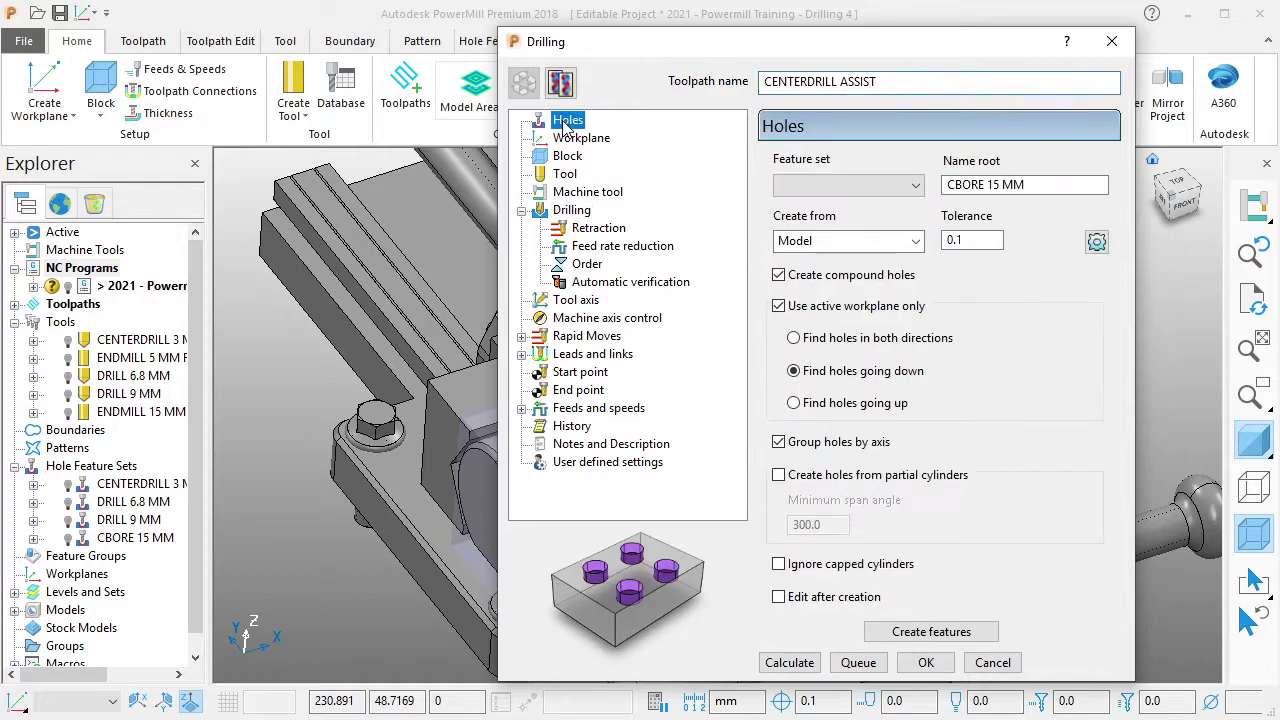
# Use the CENTERDRILL 3 MM & ASSIST hole set and the 5 mm centre-drill end mill.
pyautogui.click(826, 185)
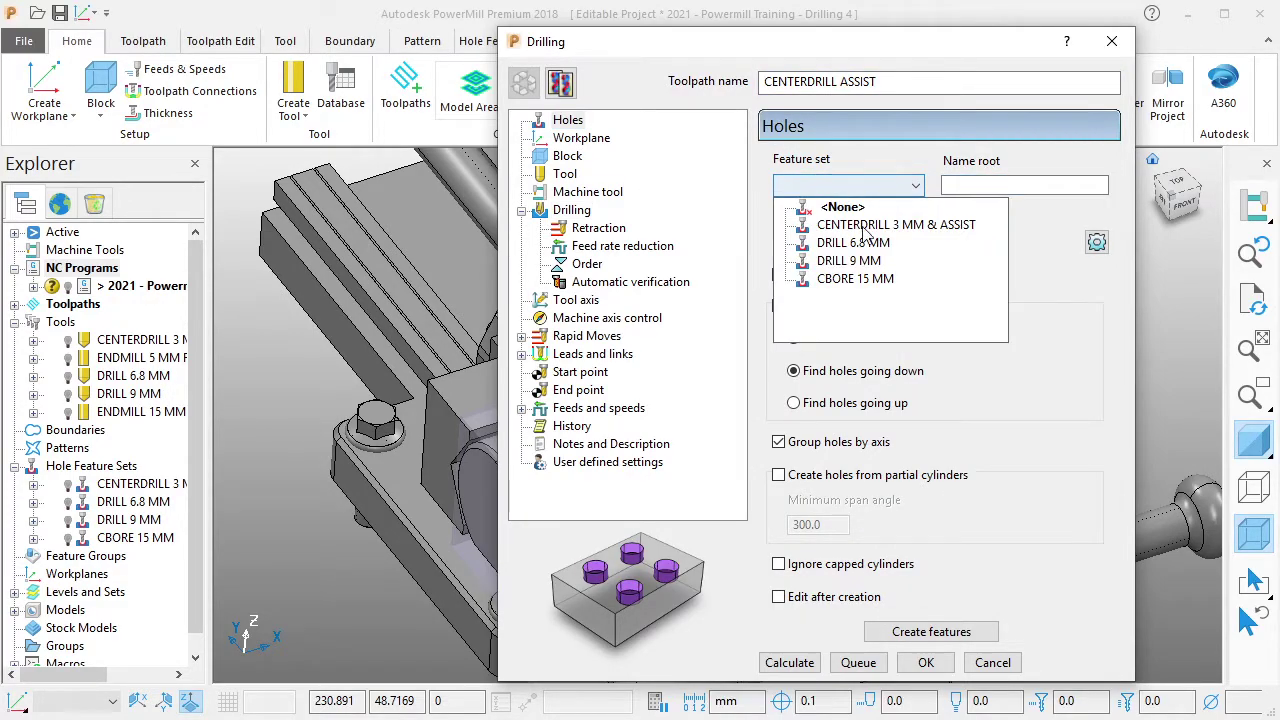
pyautogui.click(910, 227)
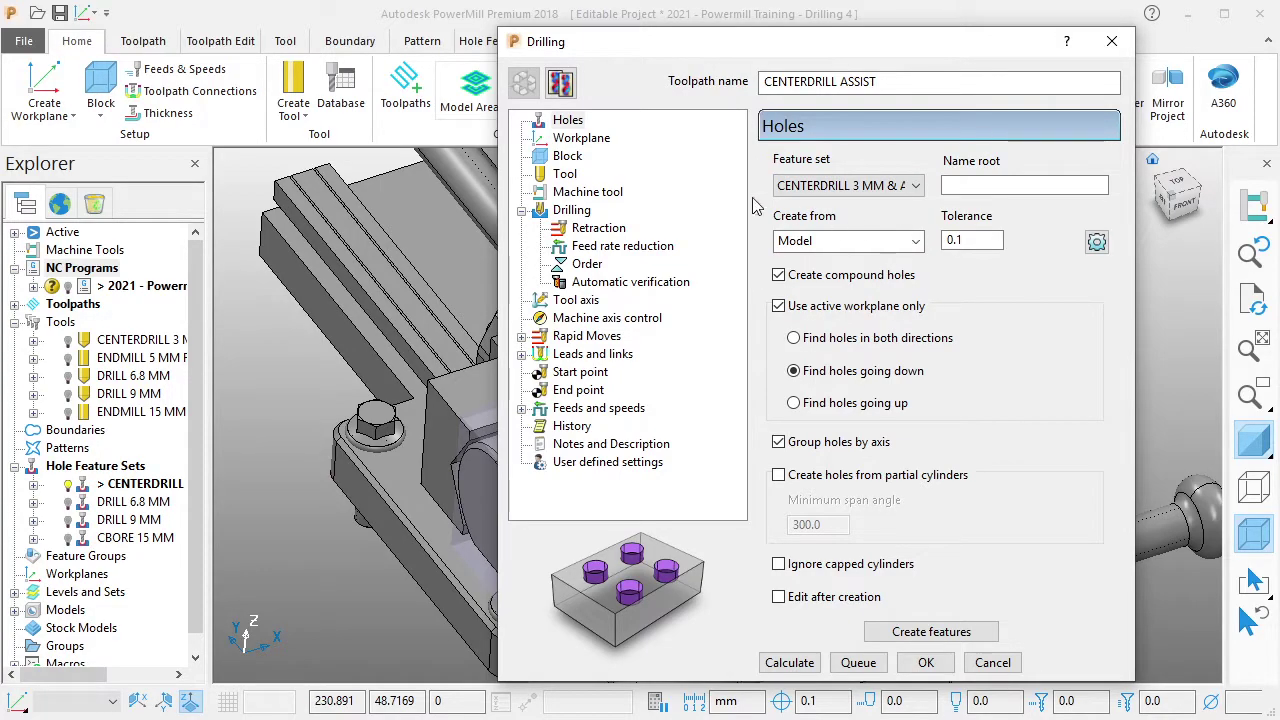
pyautogui.click(581, 138)
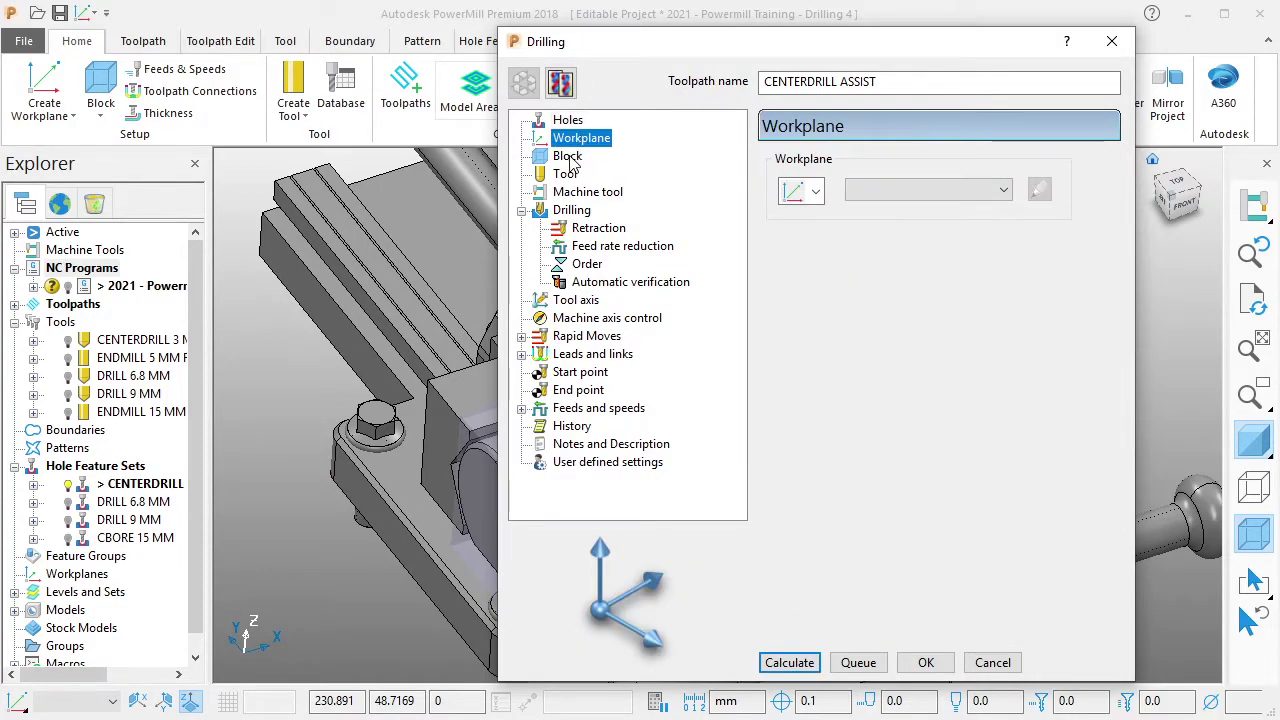
pyautogui.click(568, 156)
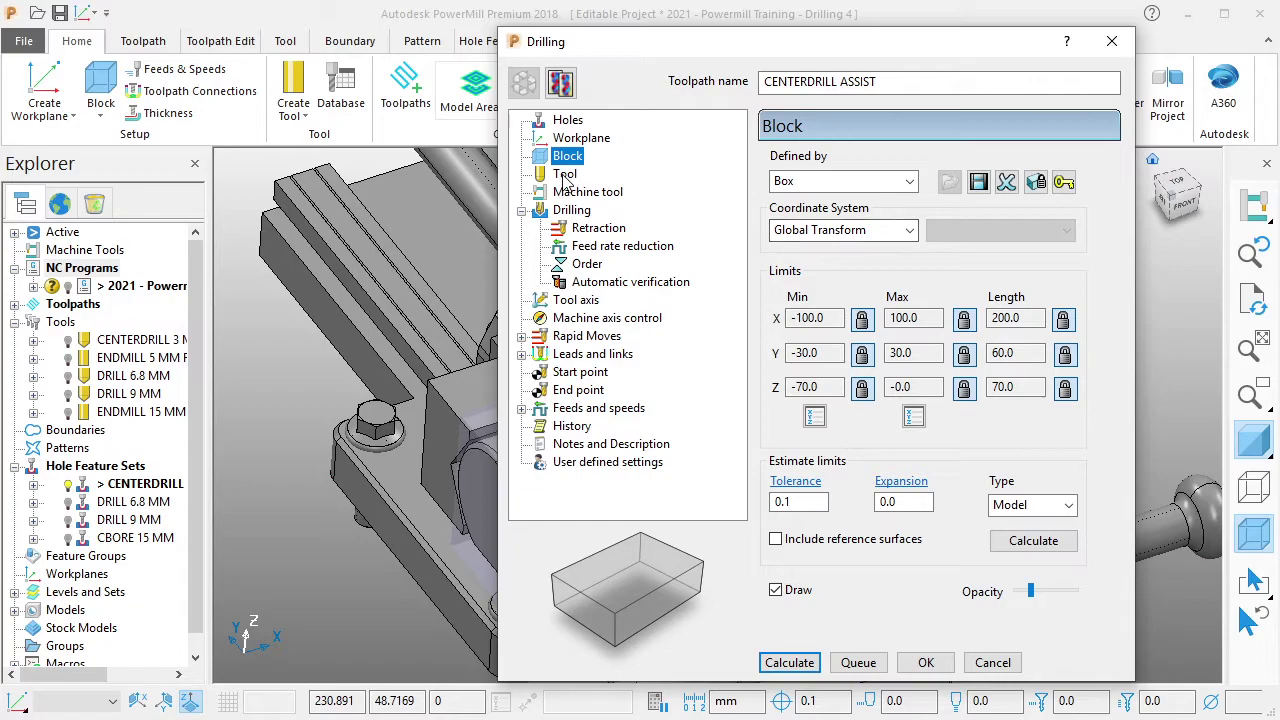
pyautogui.click(566, 175)
pyautogui.click(968, 168)
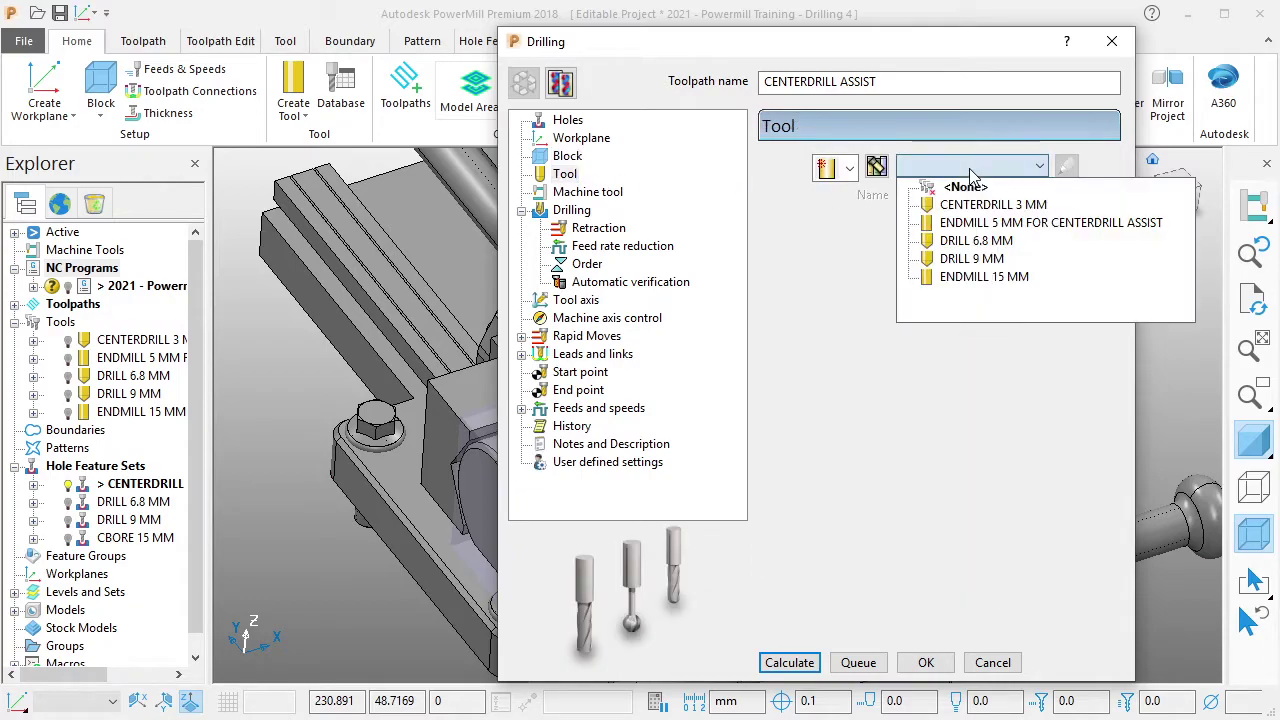
pyautogui.click(1000, 222)
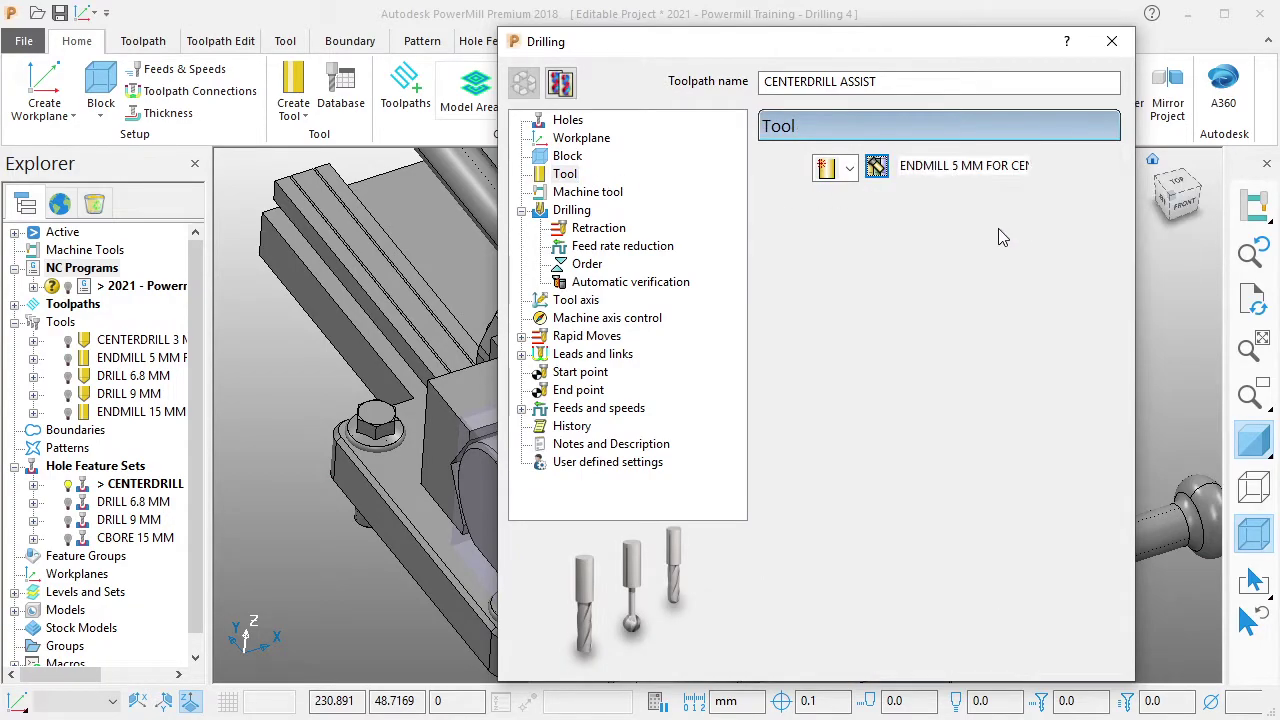
# Set the cycle to Single peck, top by Block, Centre drill operation, Start 1, Depth 2.
pyautogui.click(600, 194)
pyautogui.click(573, 211)
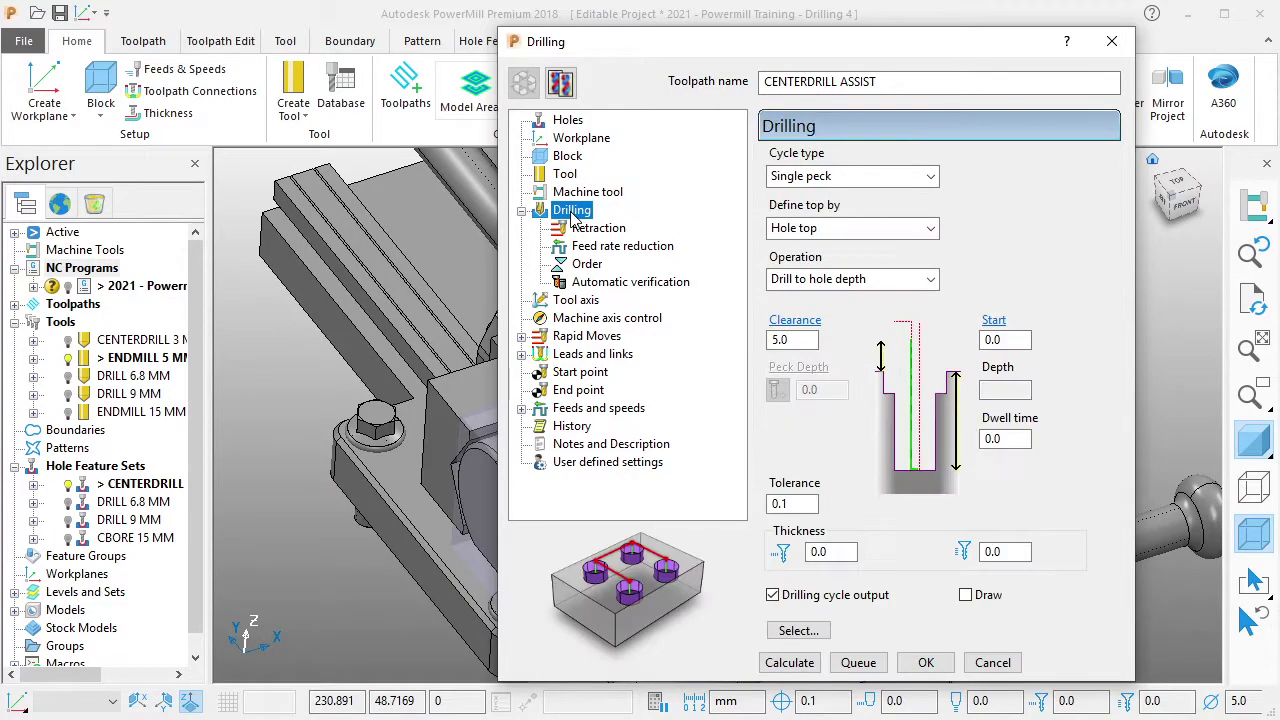
pyautogui.click(865, 176)
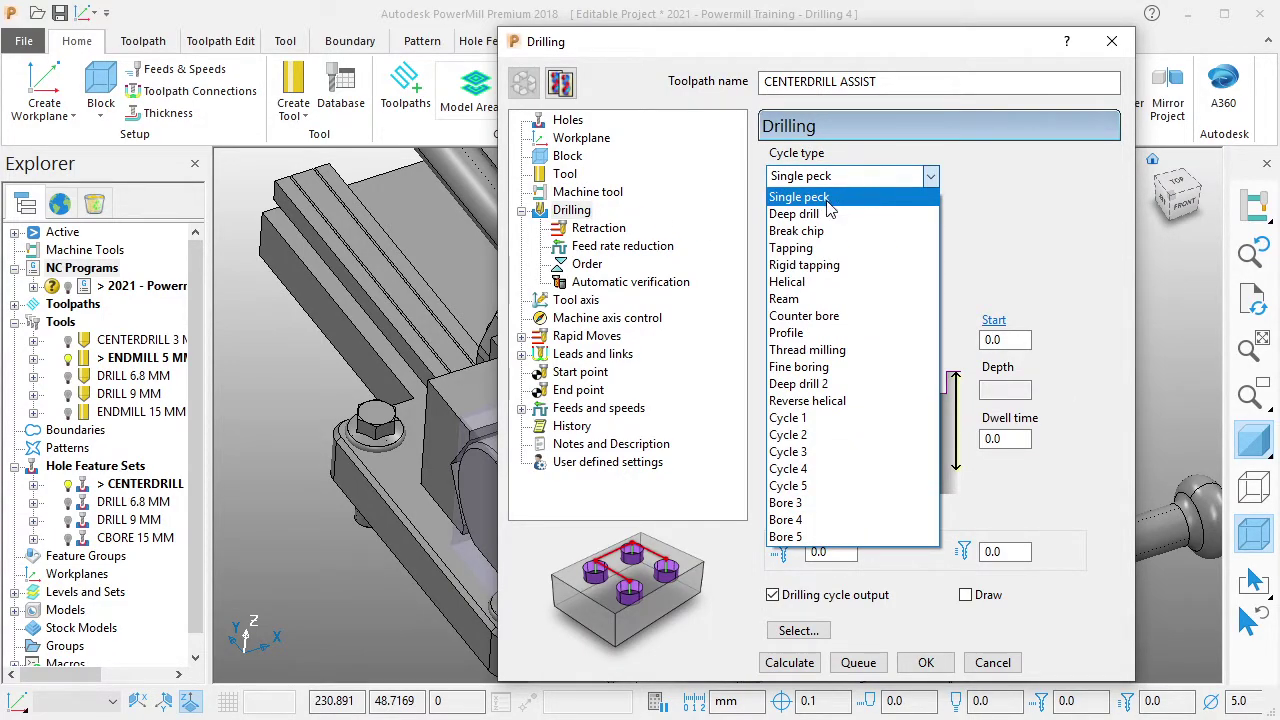
pyautogui.click(832, 199)
pyautogui.click(857, 228)
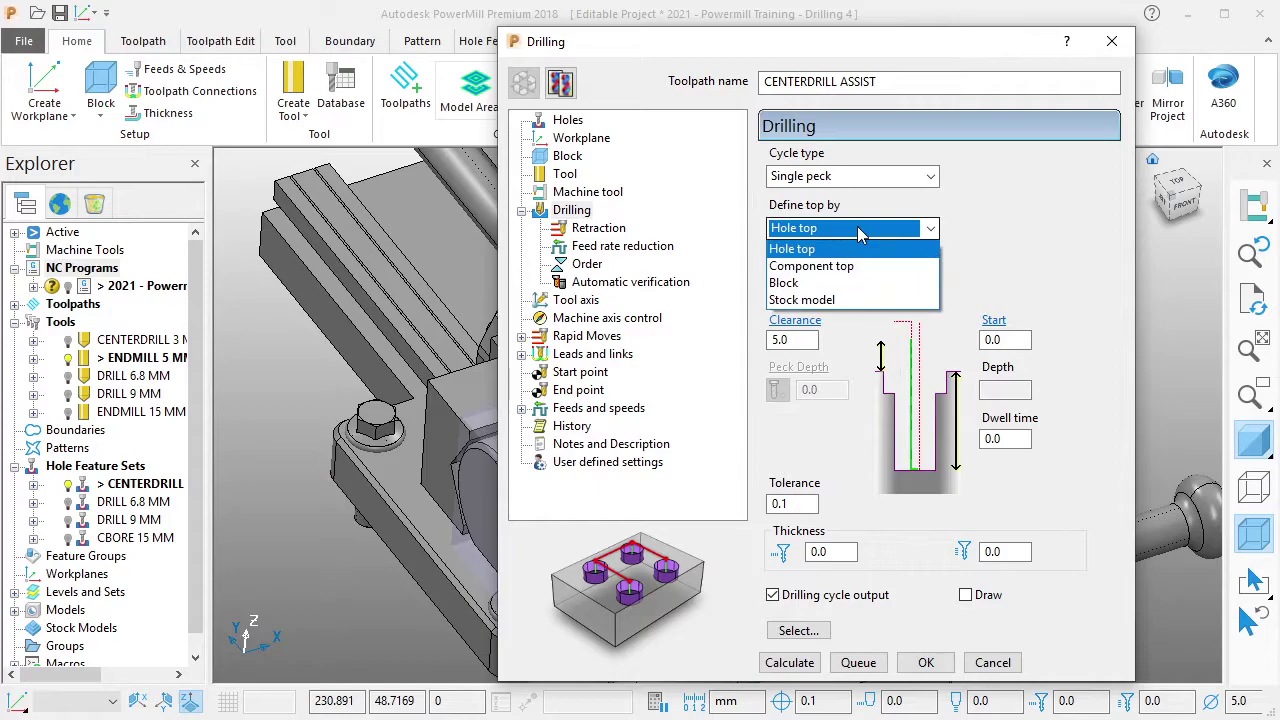
pyautogui.click(843, 283)
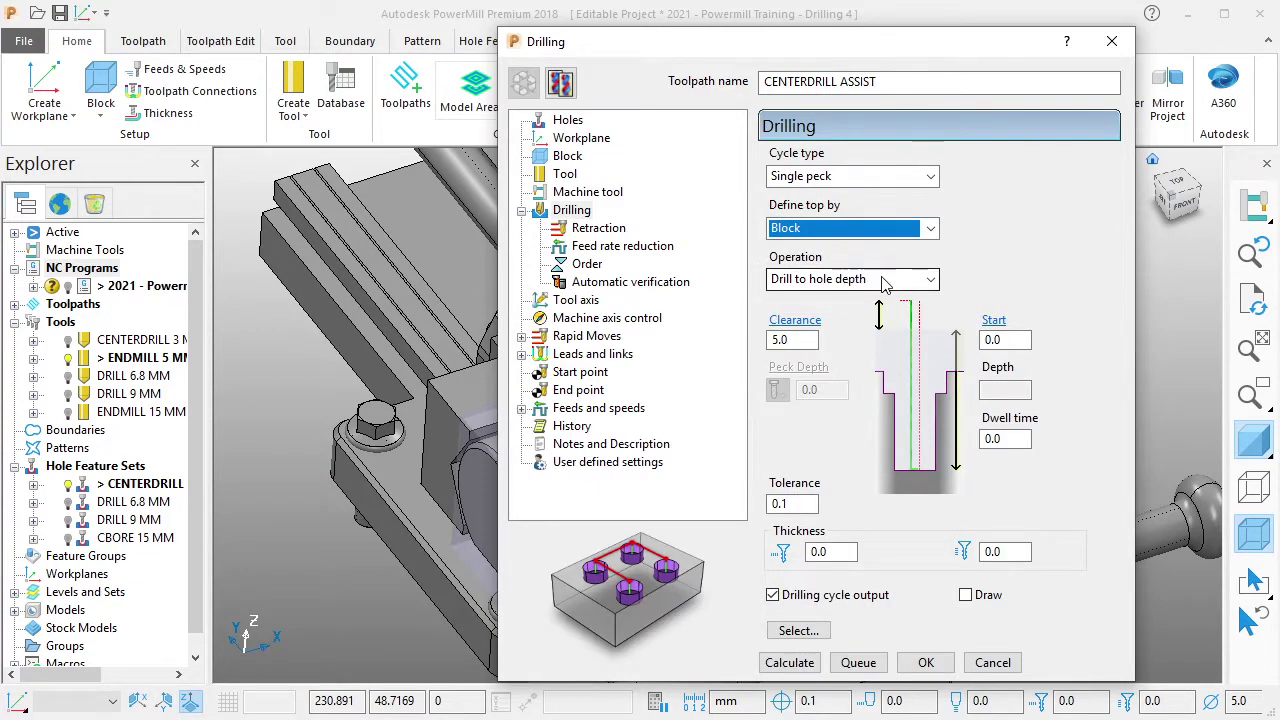
pyautogui.click(880, 280)
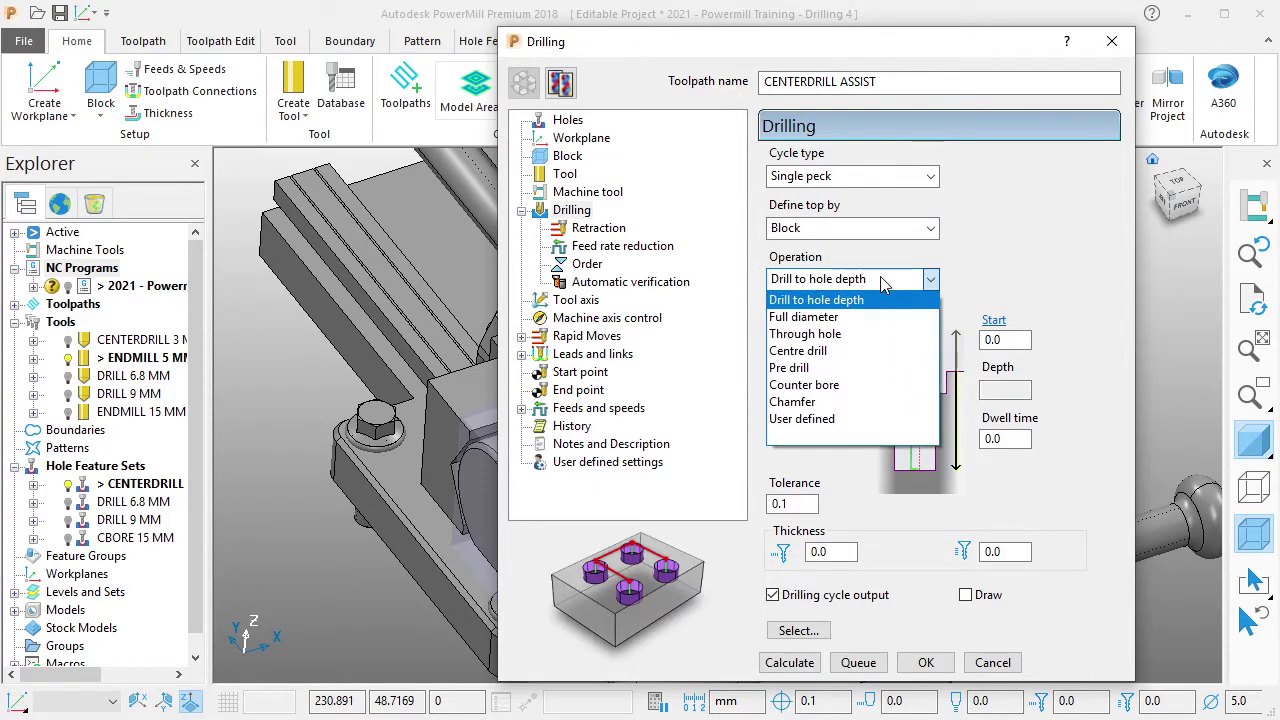
pyautogui.click(866, 351)
pyautogui.click(1005, 340)
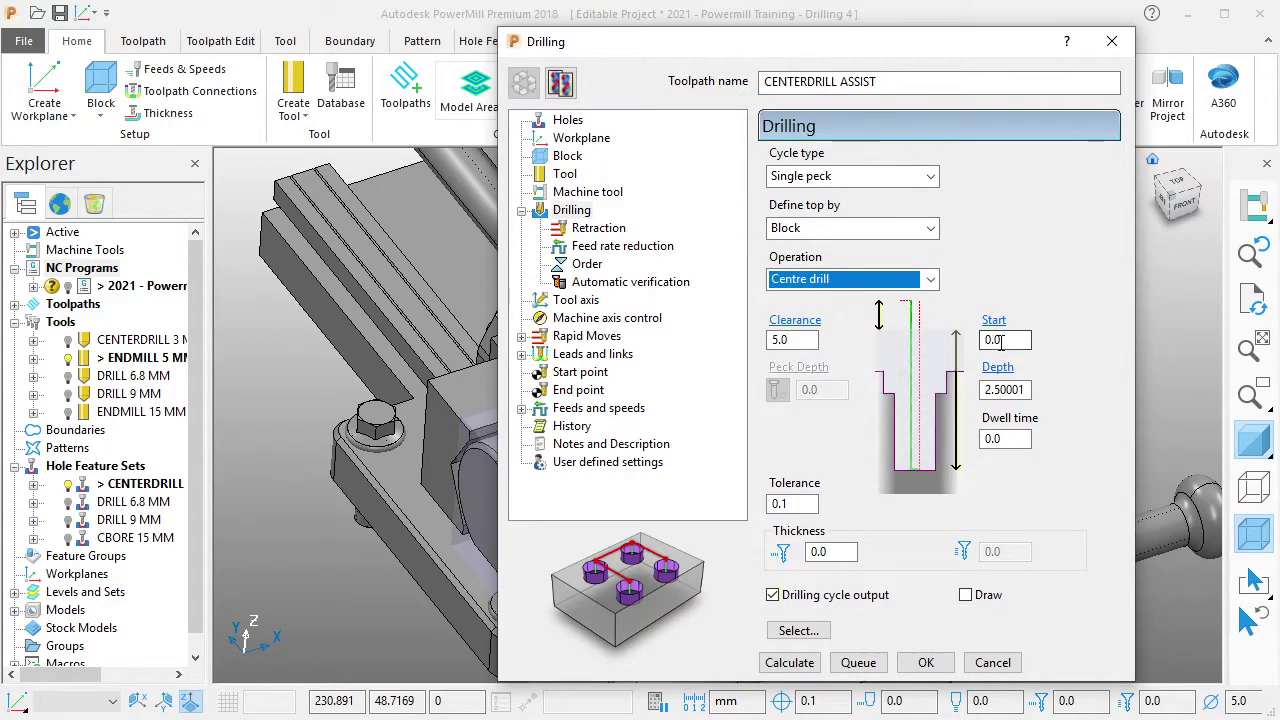
pyautogui.write('1')
pyautogui.click(1006, 390)
pyautogui.doubleClick(1006, 390)
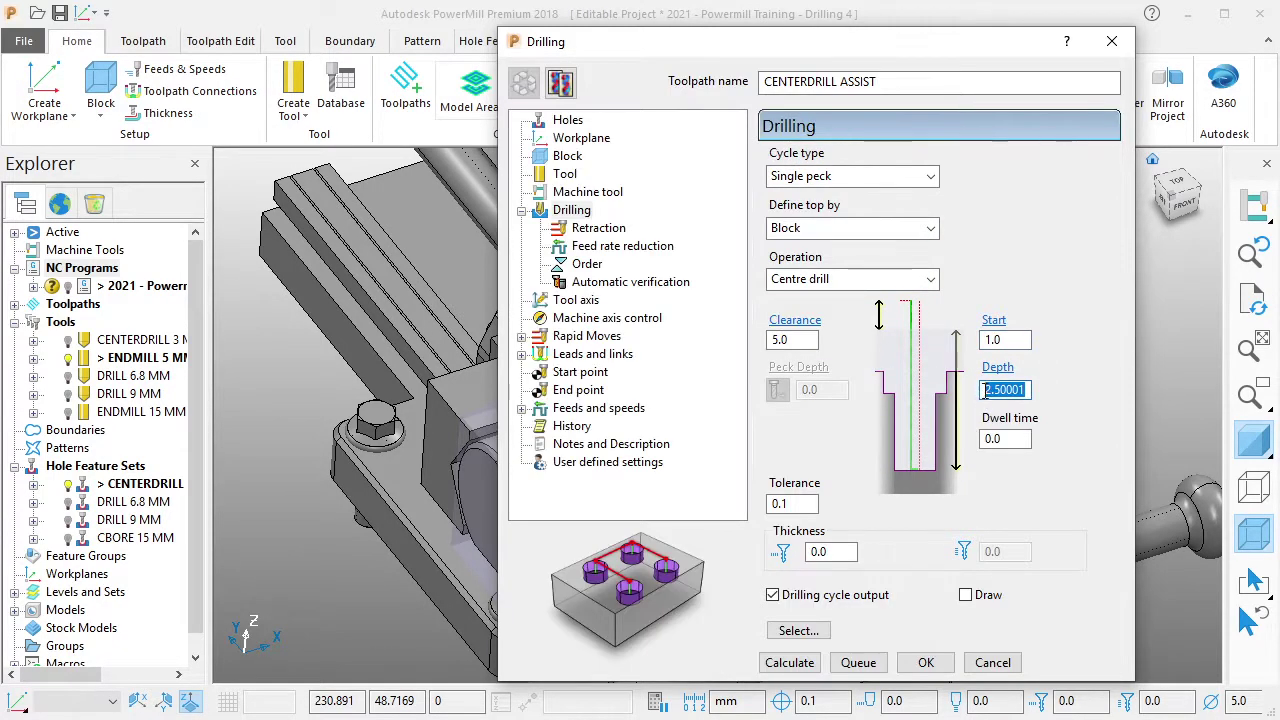
pyautogui.write('2')
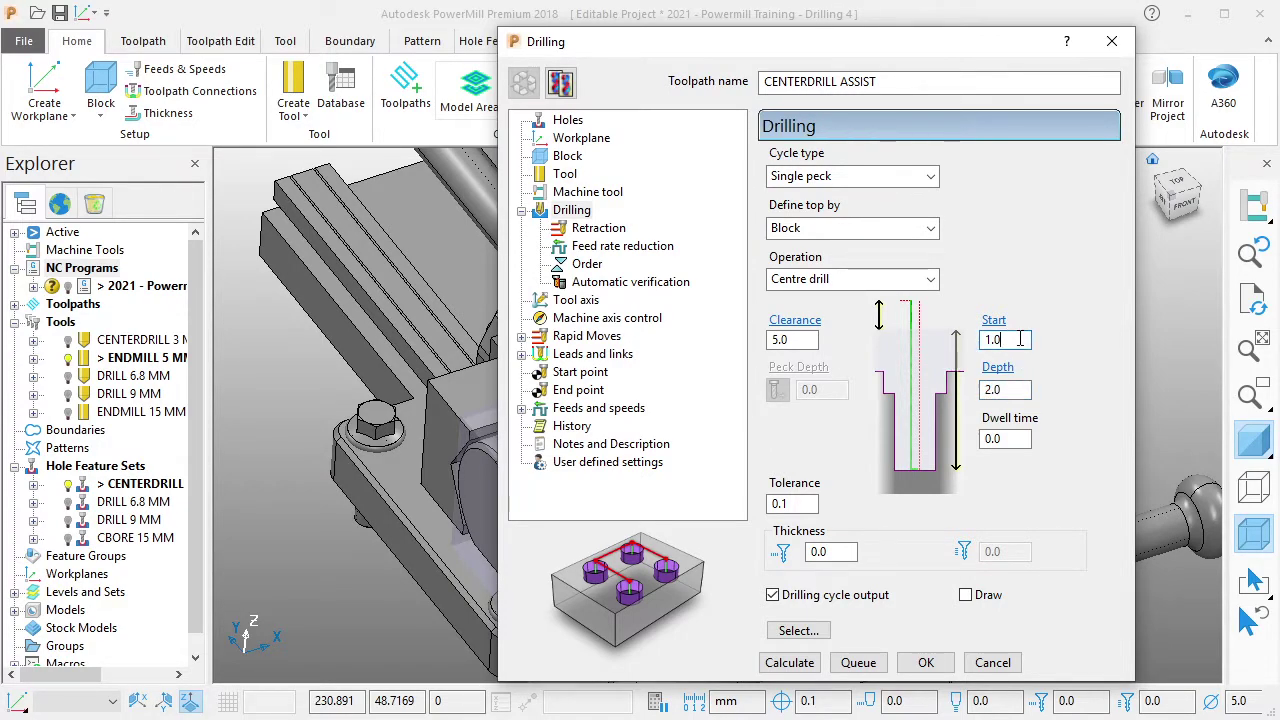
# Review the drilling settings pages and recalculate the safe rapid and plunge heights.
pyautogui.click(603, 231)
pyautogui.click(607, 247)
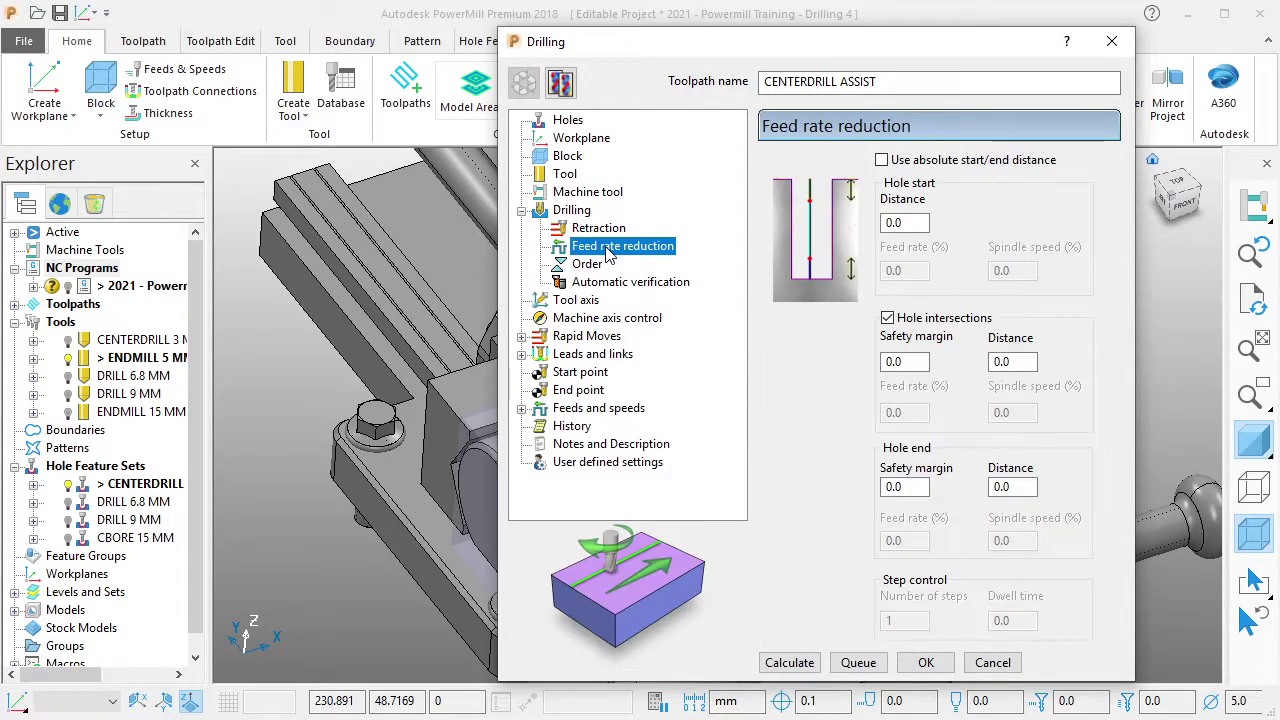
pyautogui.click(595, 264)
pyautogui.click(597, 283)
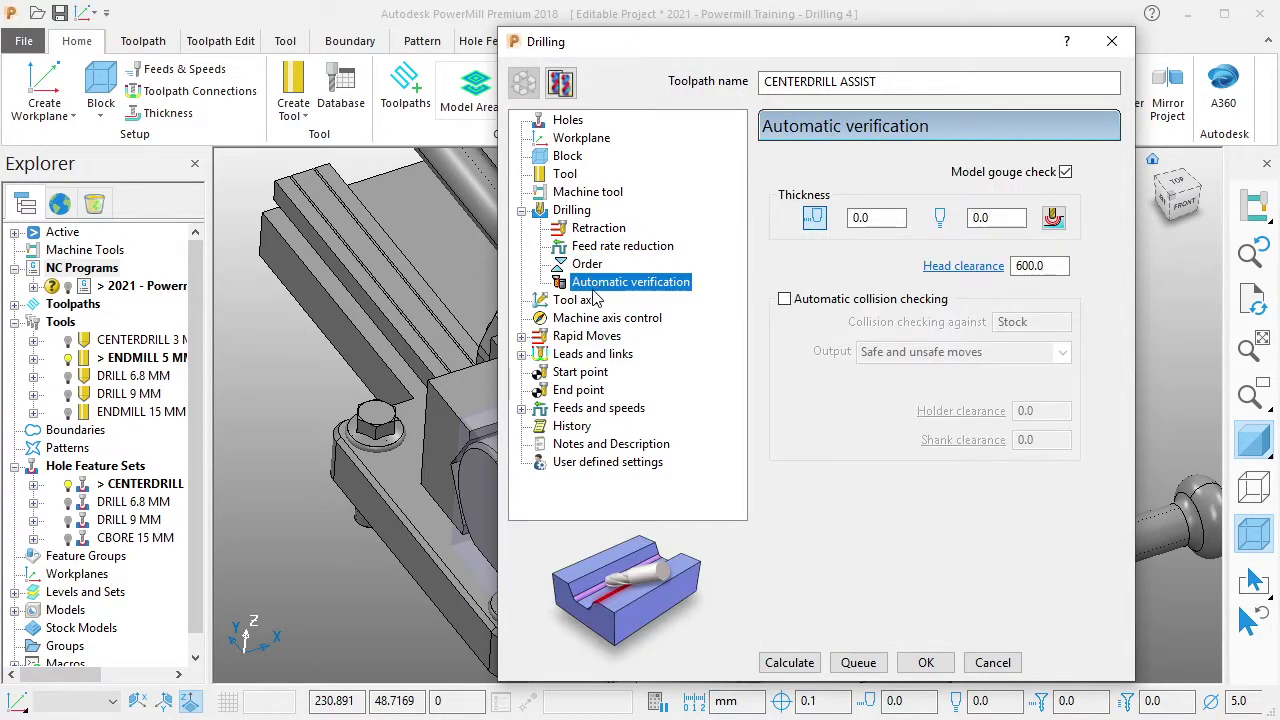
pyautogui.click(604, 301)
pyautogui.click(590, 318)
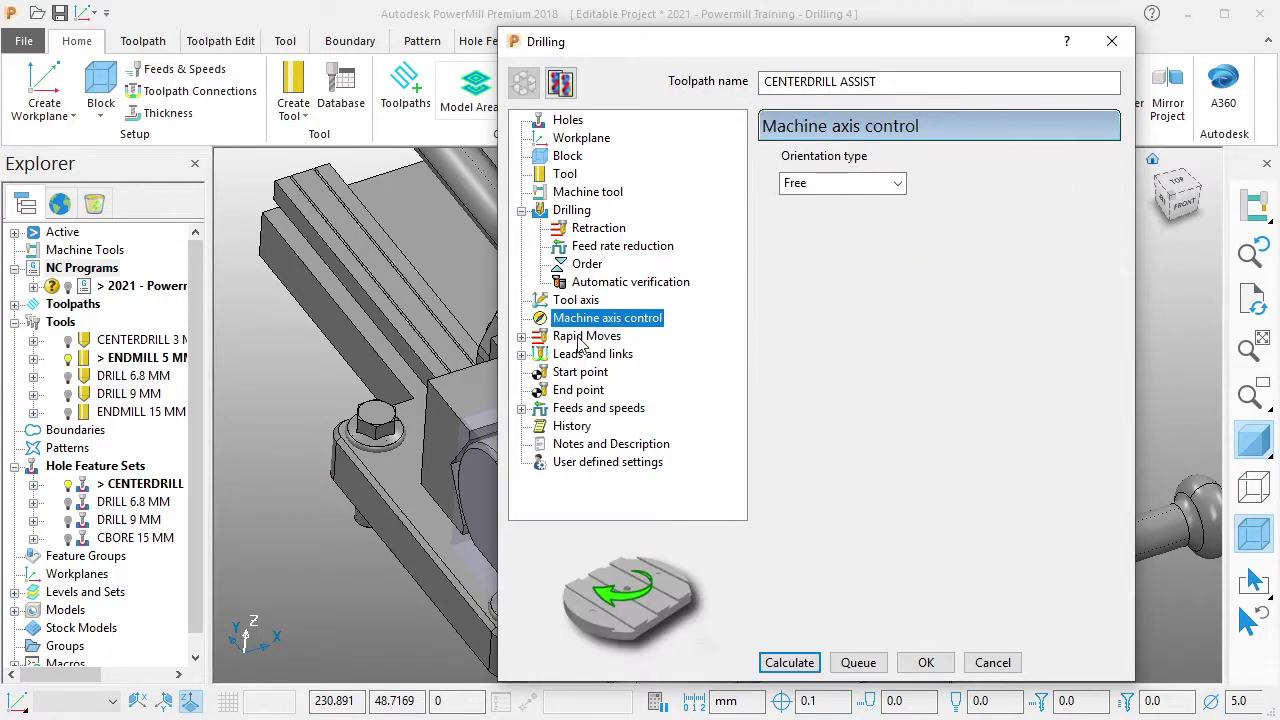
pyautogui.click(587, 336)
pyautogui.moveTo(904, 47); pyautogui.dragTo(432, 52)
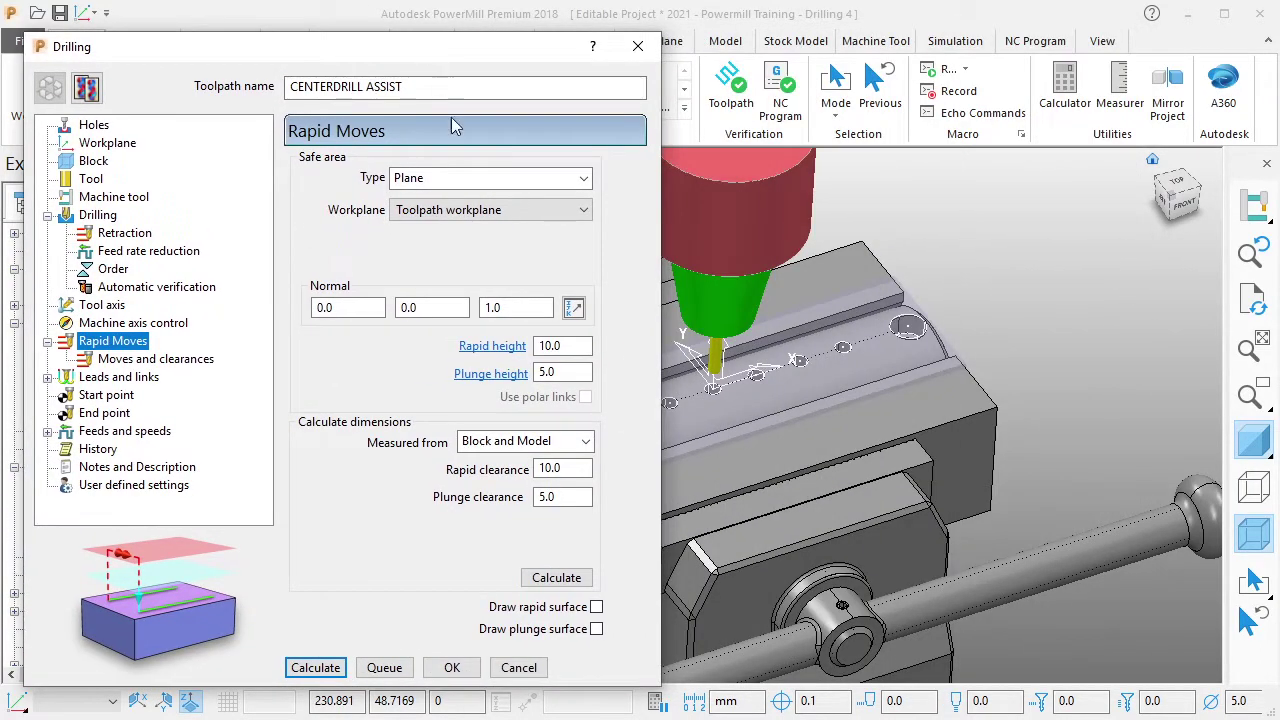
pyautogui.click(557, 578)
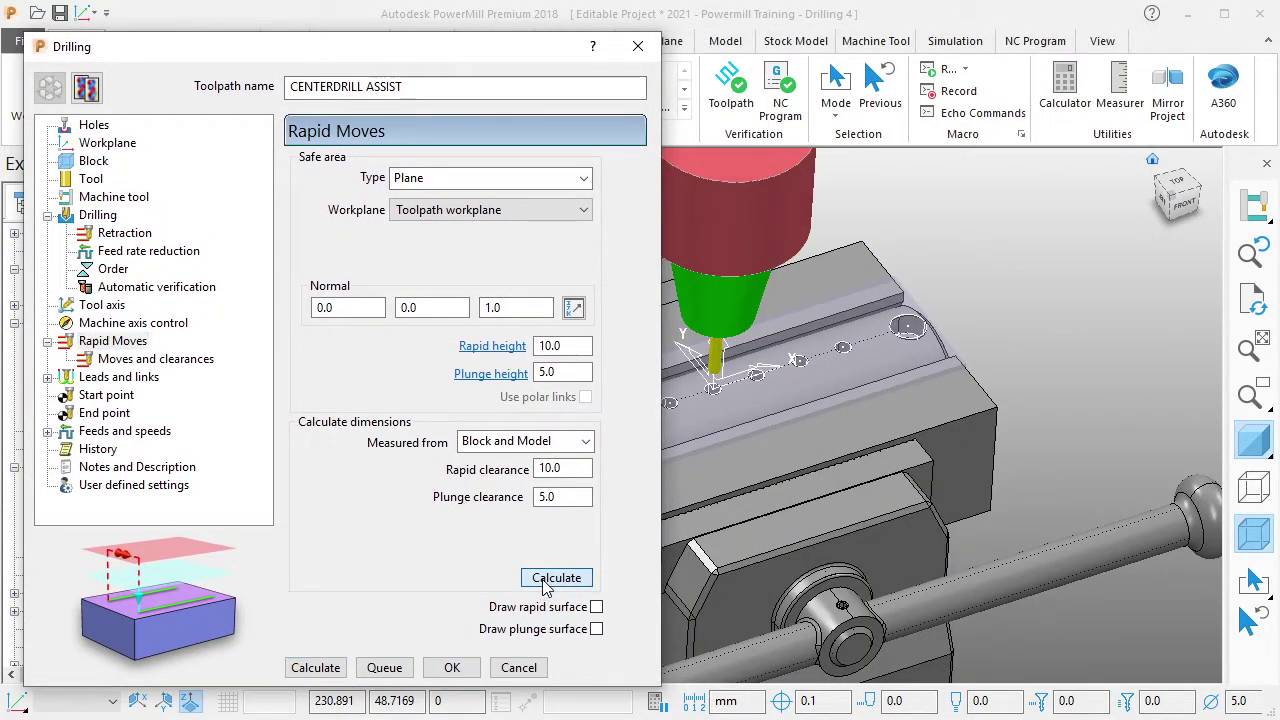
# Set the first, second and default link choices to Incremental.
pyautogui.click(163, 362)
pyautogui.click(137, 378)
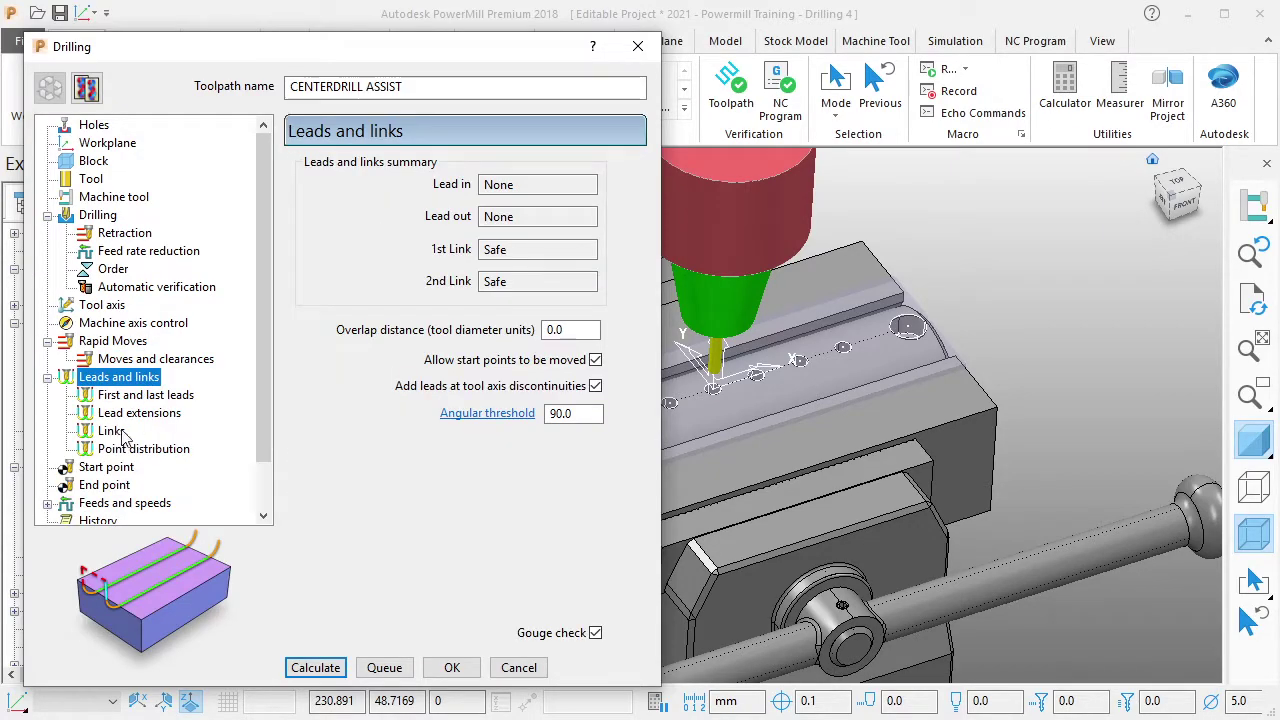
pyautogui.click(111, 431)
pyautogui.click(520, 178)
pyautogui.click(513, 212)
pyautogui.click(530, 363)
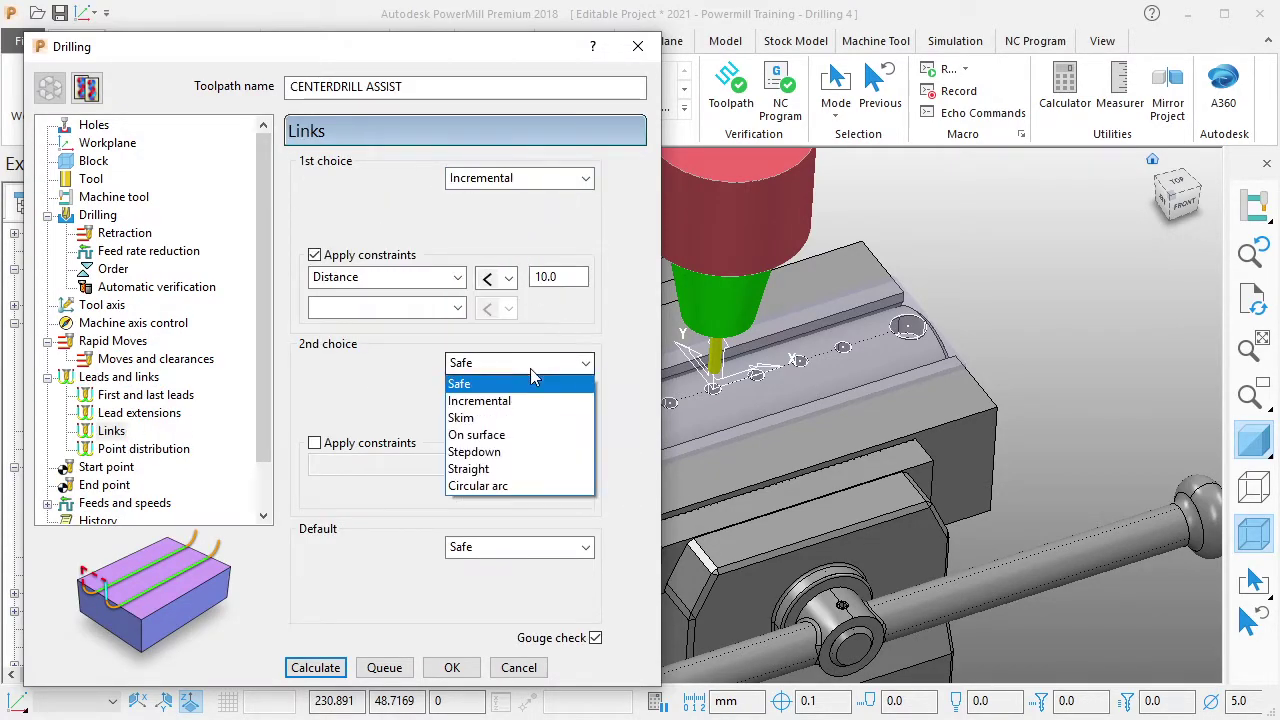
pyautogui.click(521, 402)
pyautogui.click(523, 547)
pyautogui.click(505, 588)
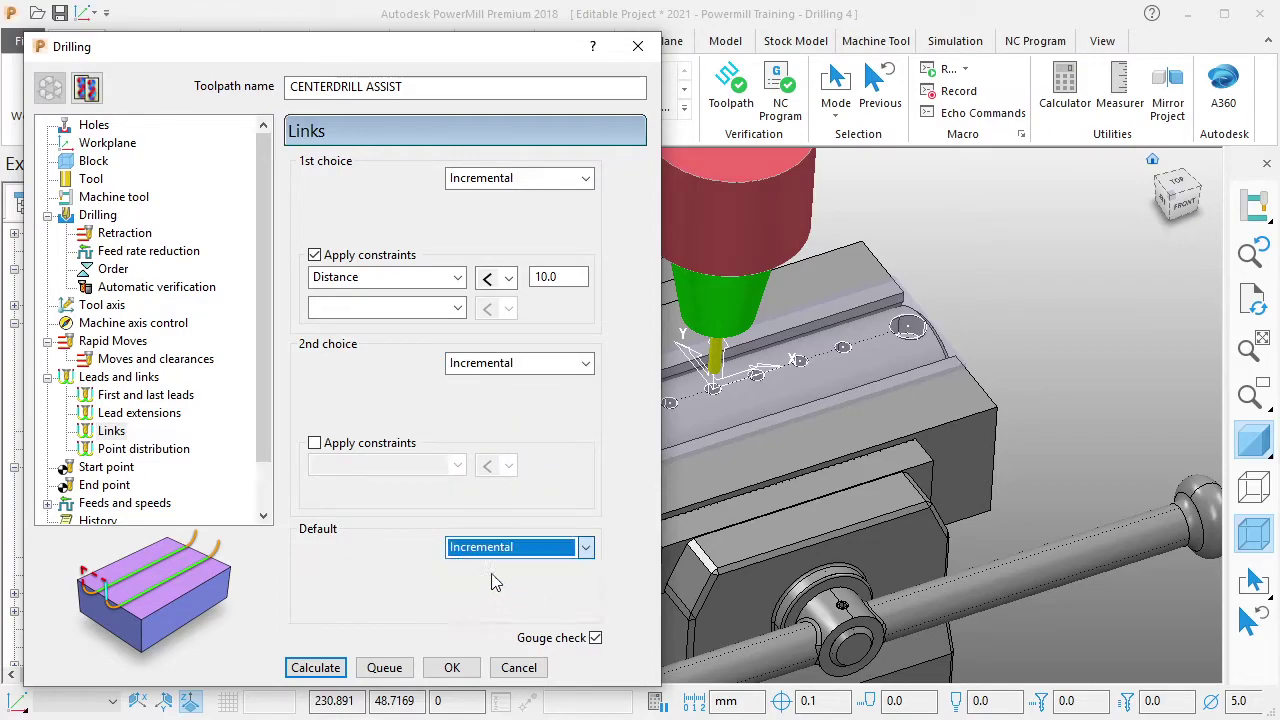
pyautogui.click(108, 503)
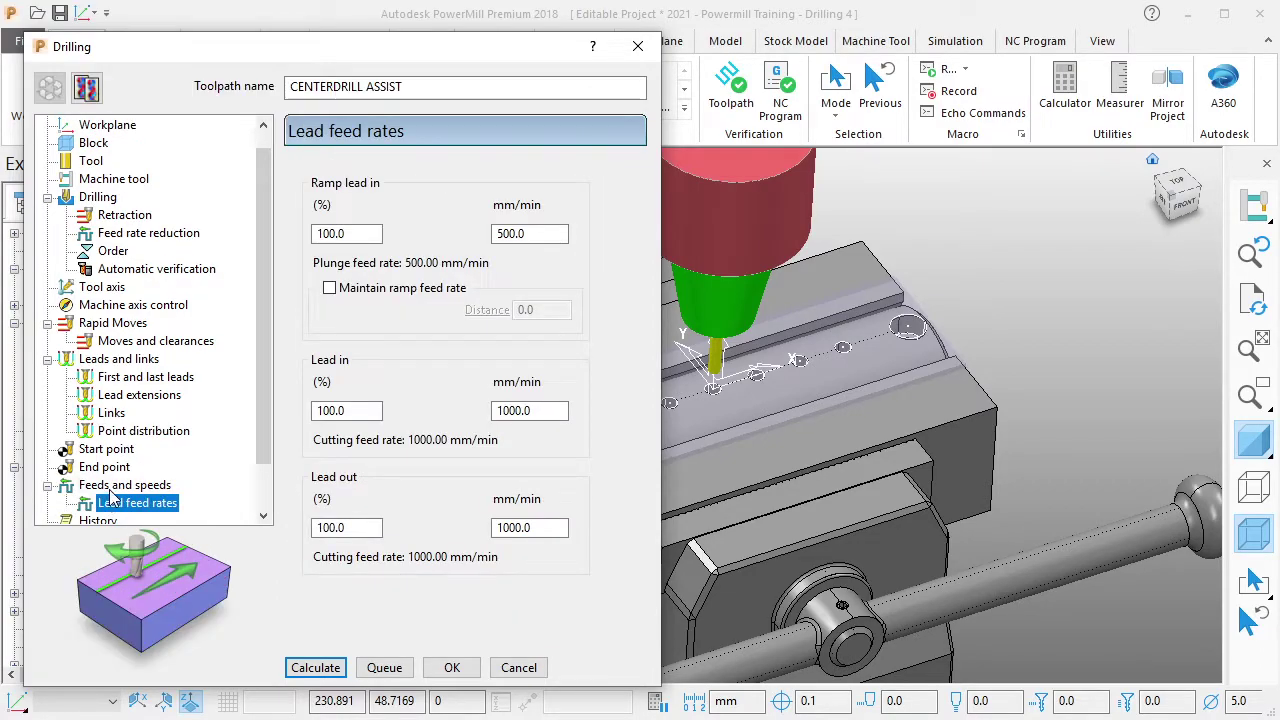
pyautogui.click(122, 486)
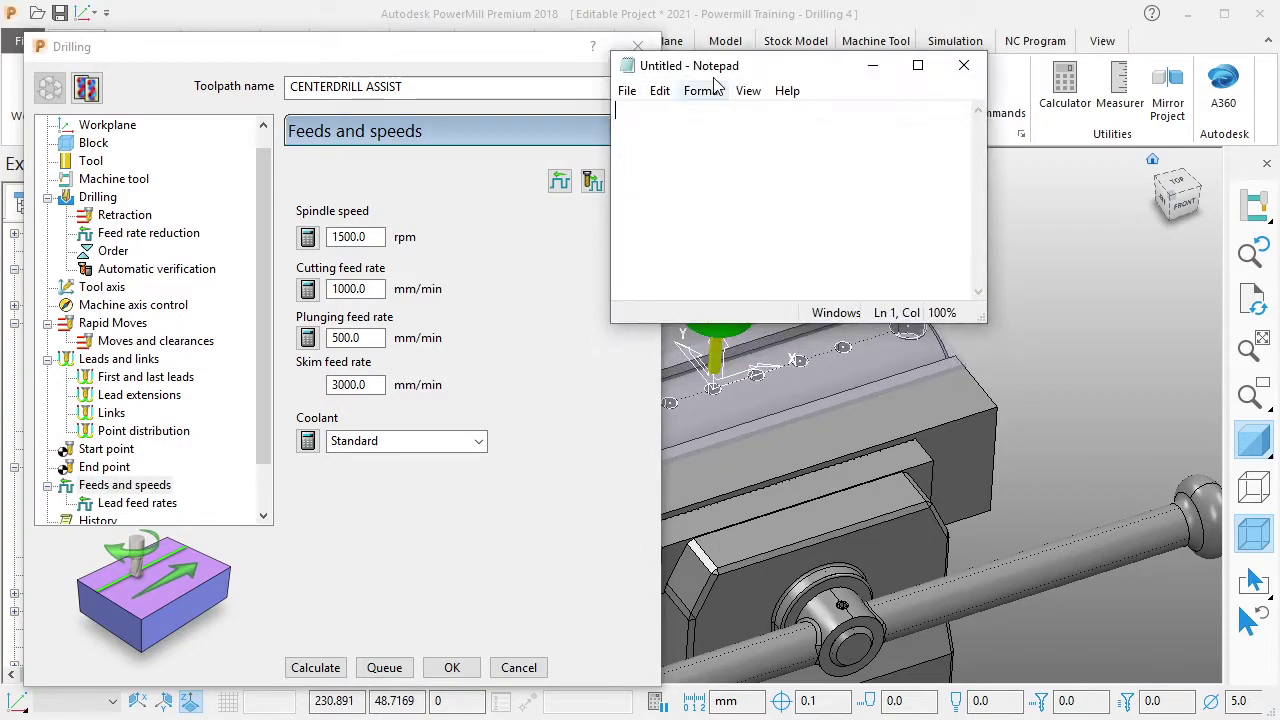
# Write and clear a temporary feed-rate note in Notepad, then calculate the CENTERDRILL ASSIST toolpath.
pyautogui.moveTo(714, 62); pyautogui.dragTo(680, 200)
pyautogui.write('<< I')
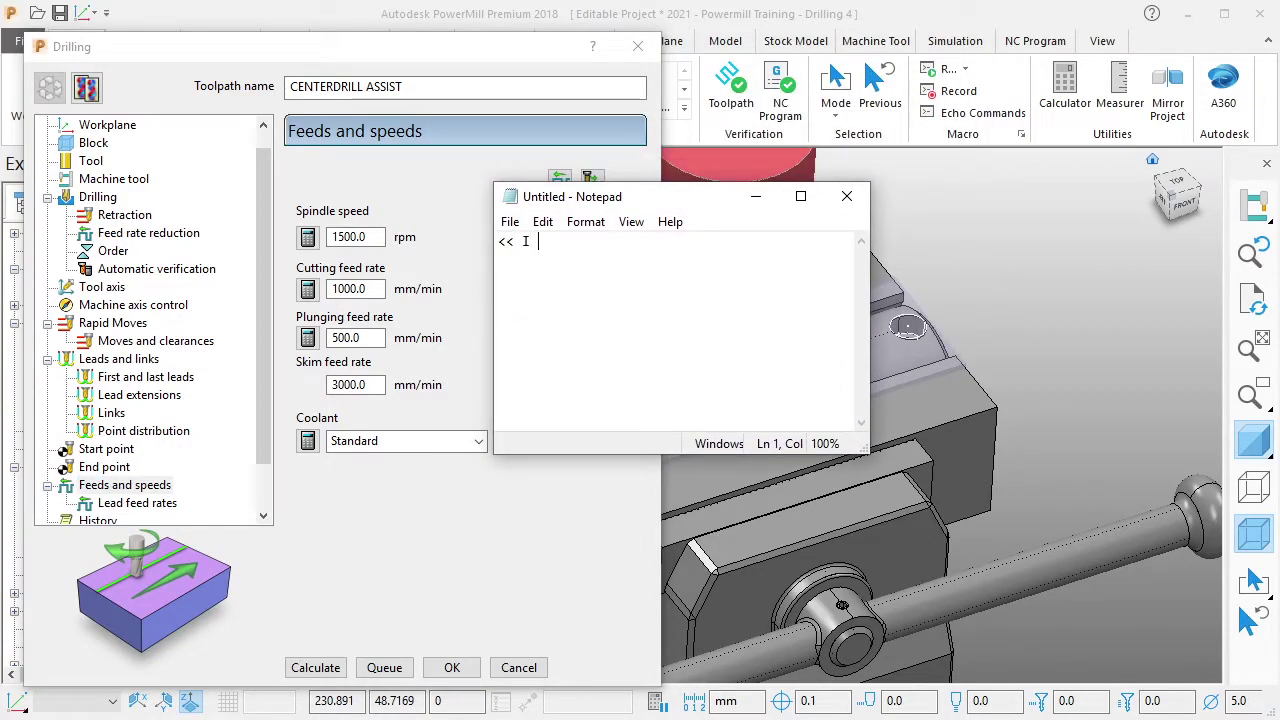
pyautogui.write('also ign')
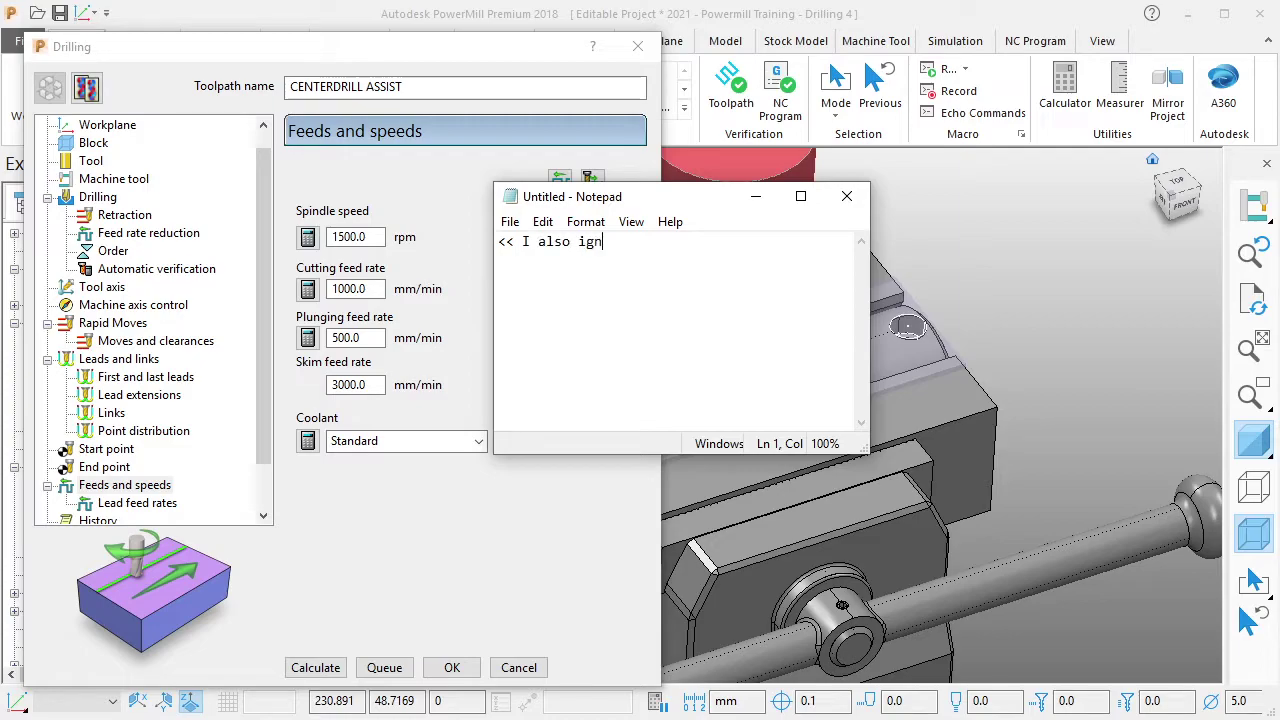
pyautogui.write('oring the feedrate & plungerate since this i')
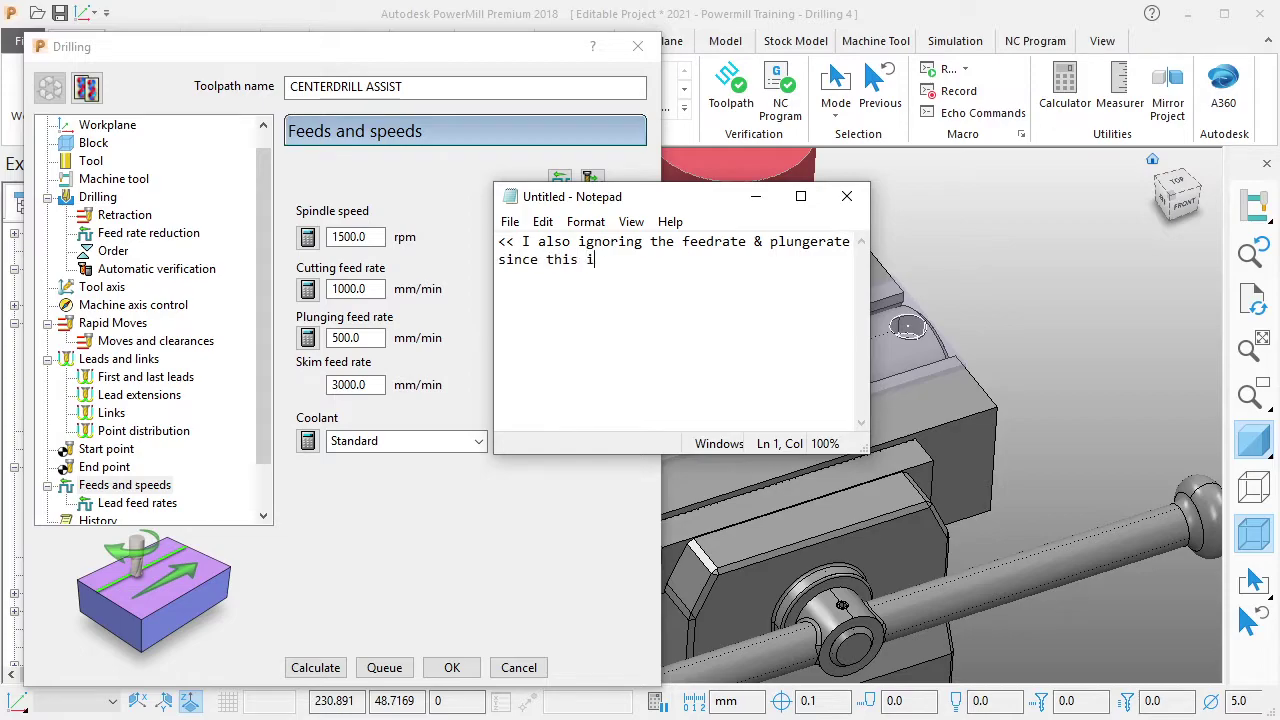
pyautogui.write('s only training.')
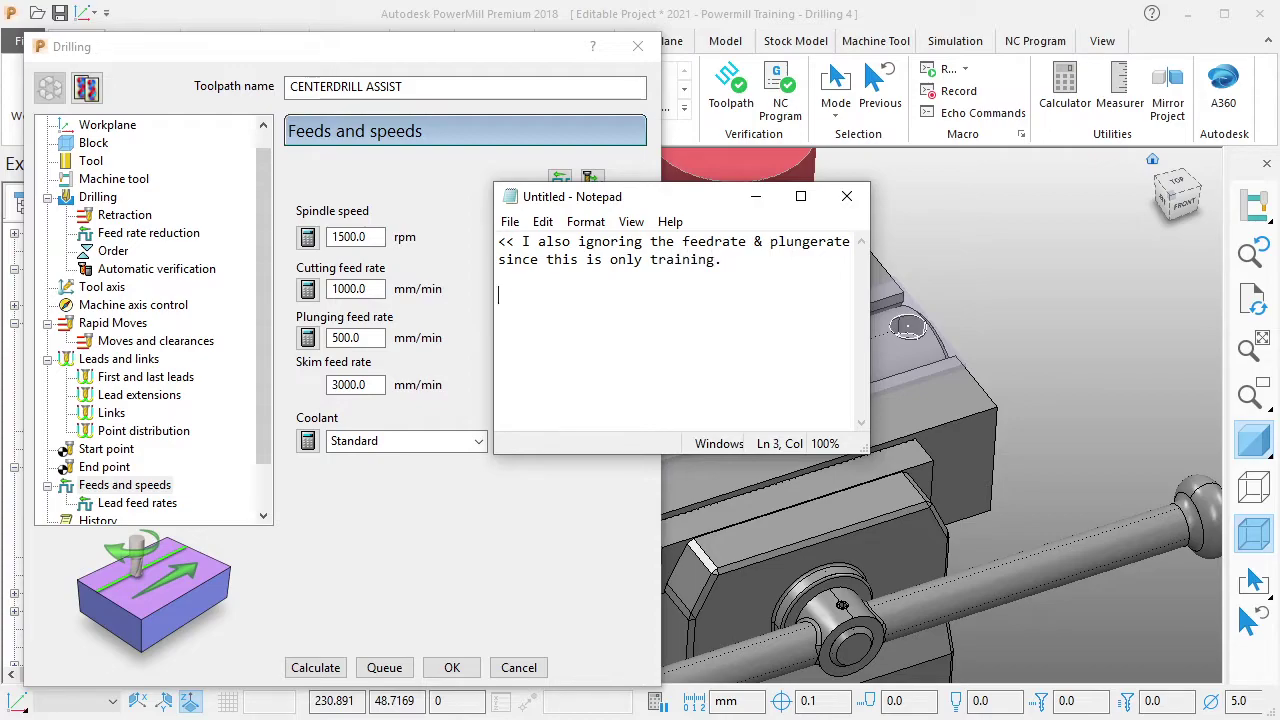
pyautogui.write('btw fe')
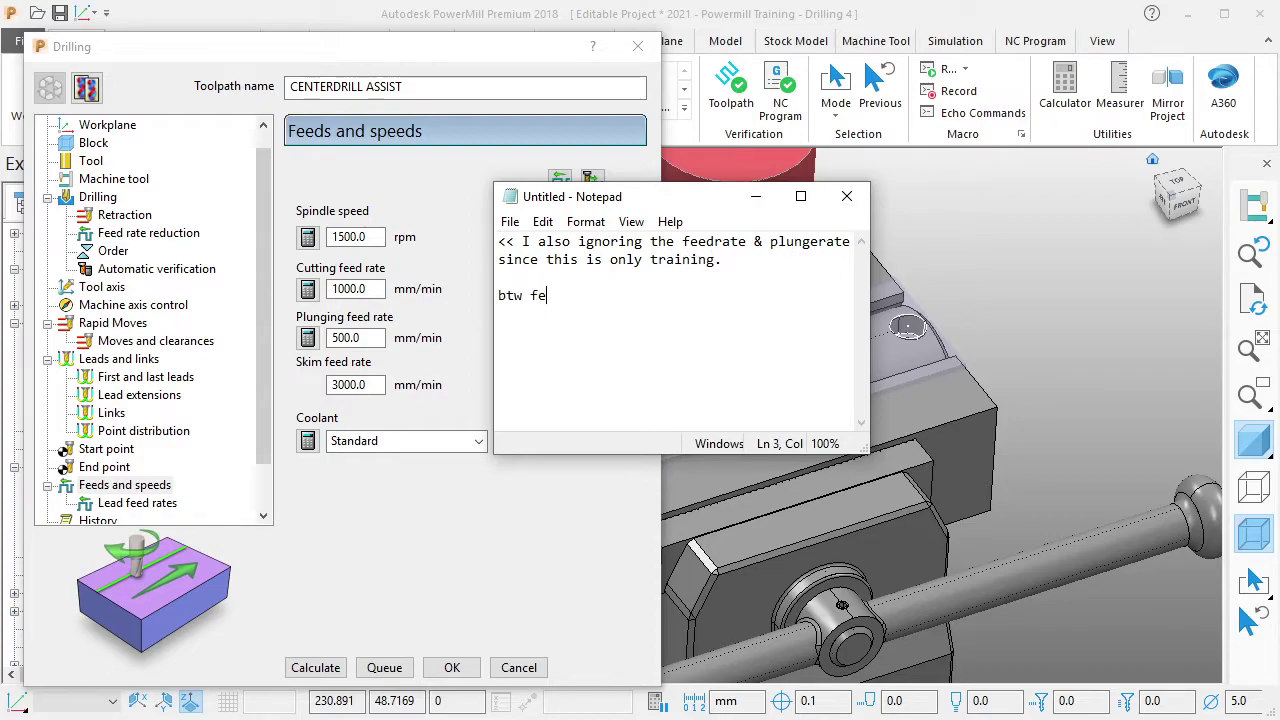
pyautogui.write('edrate & plungerate')
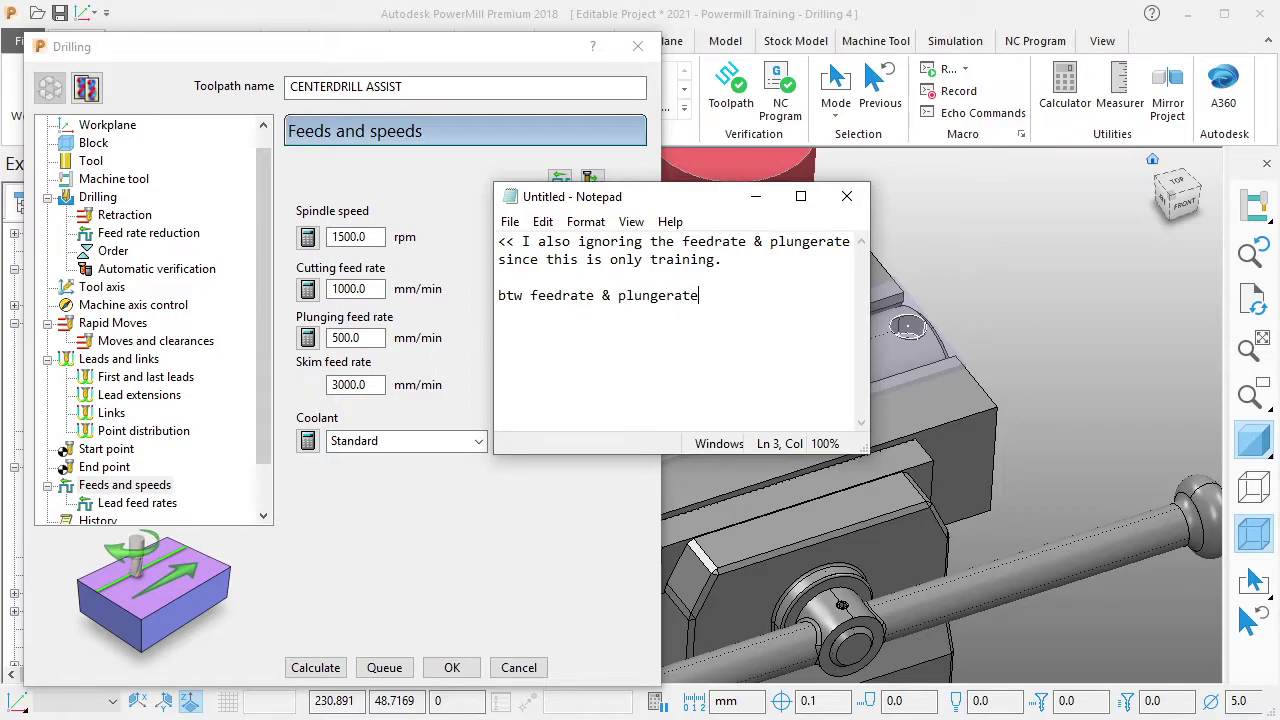
pyautogui.write(' is depend')
pyautogui.write(' on your')
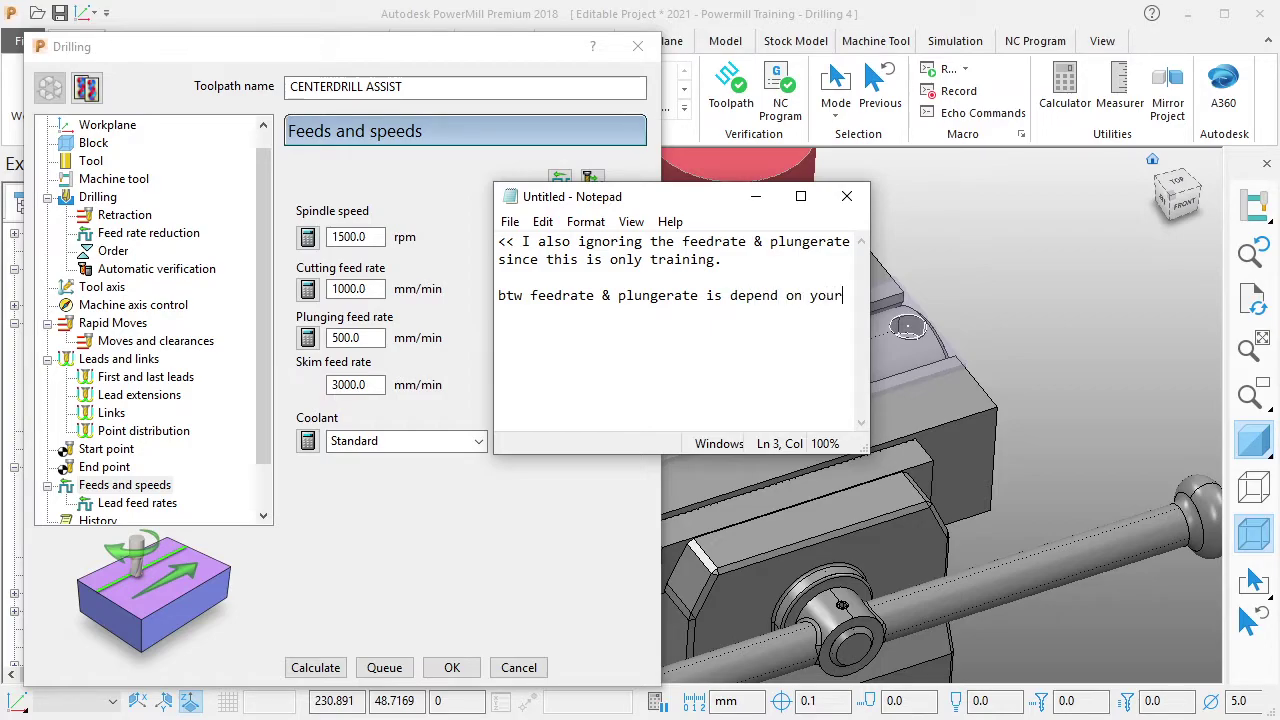
pyautogui.write('ial & ')
pyautogui.write('application')
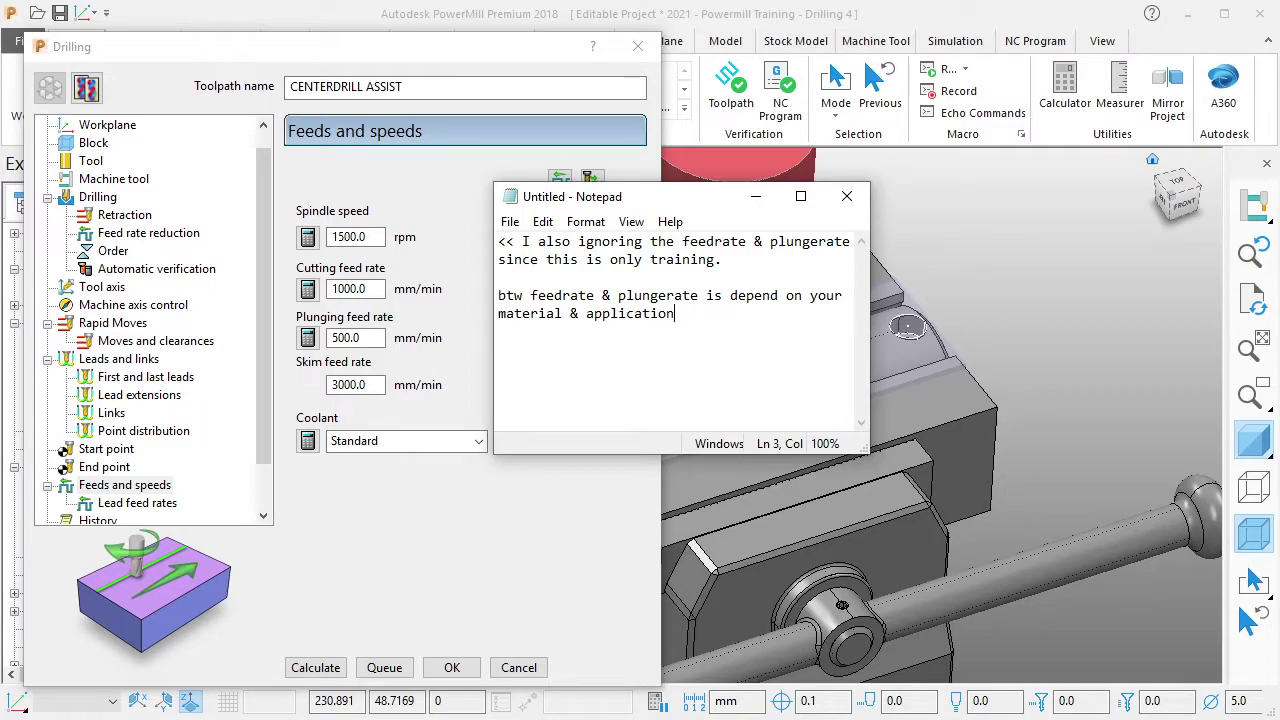
pyautogui.hotkey('ctrl', 'a')
pyautogui.press('BackSpace')
pyautogui.click(757, 197)
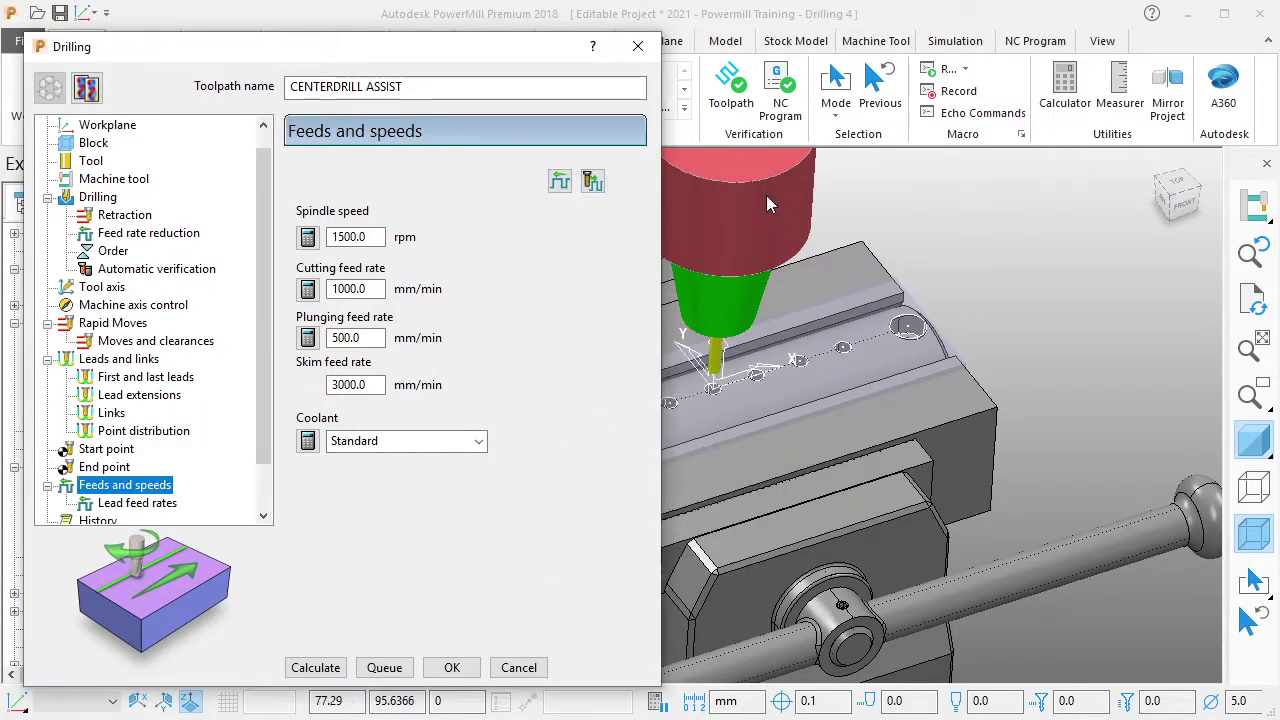
pyautogui.click(331, 671)
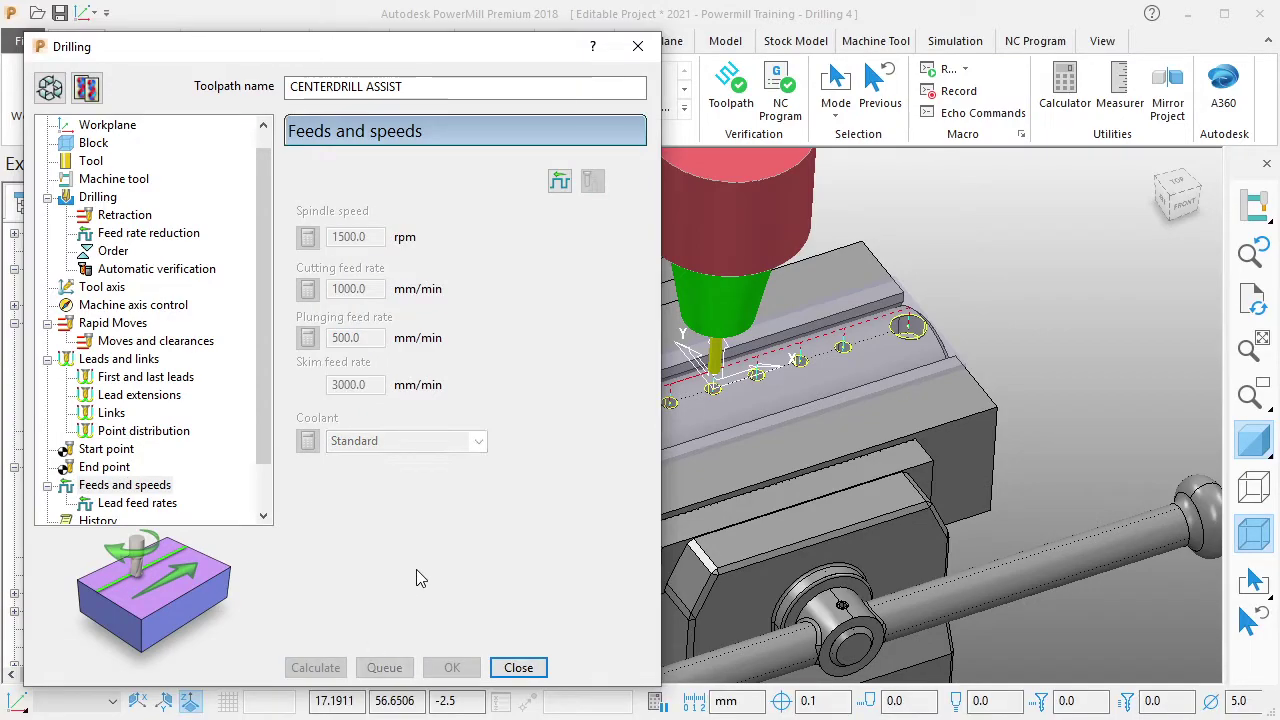
# Run a collision check of the drilling toolpaths against the models and accept the no-collision result.
pyautogui.click(505, 668)
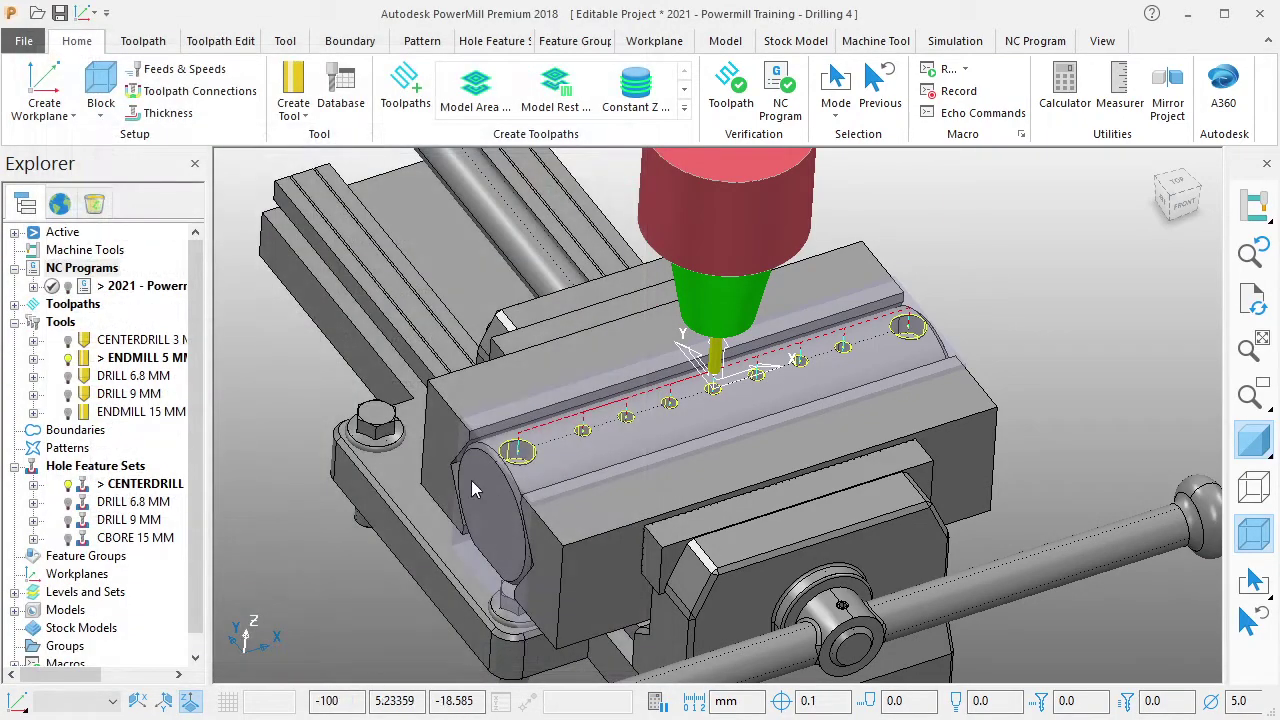
pyautogui.click(731, 88)
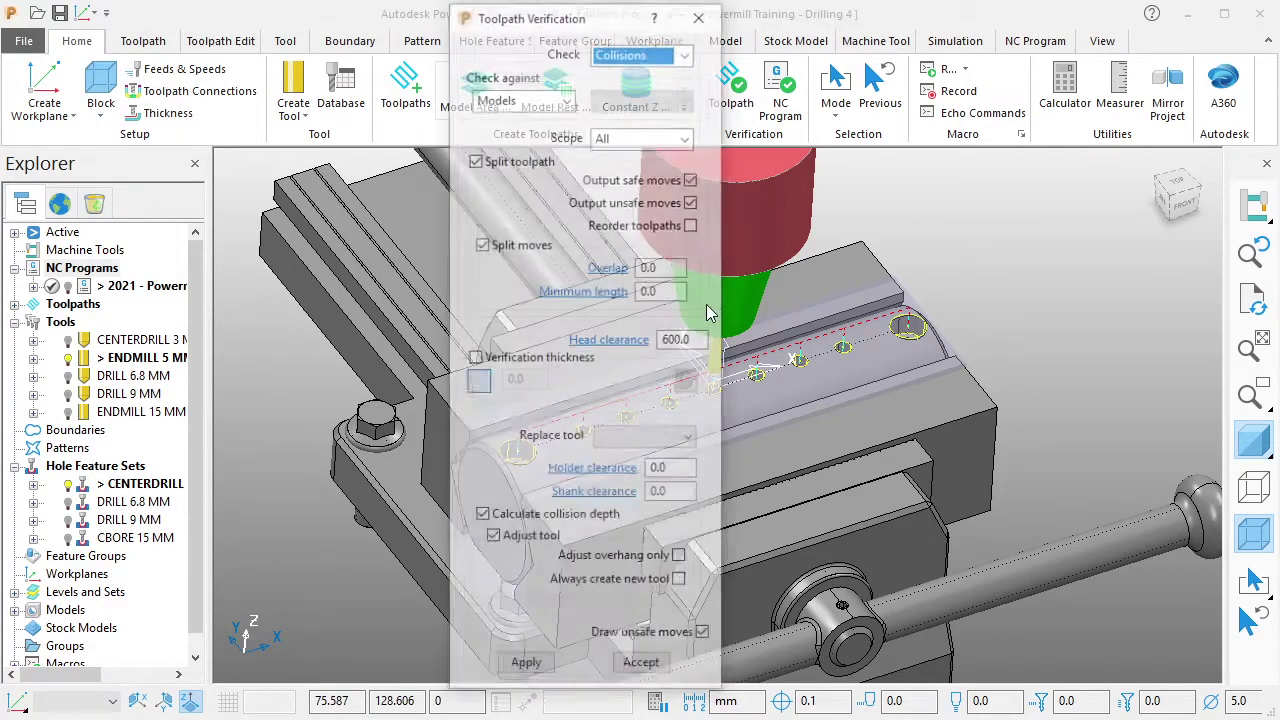
pyautogui.click(538, 667)
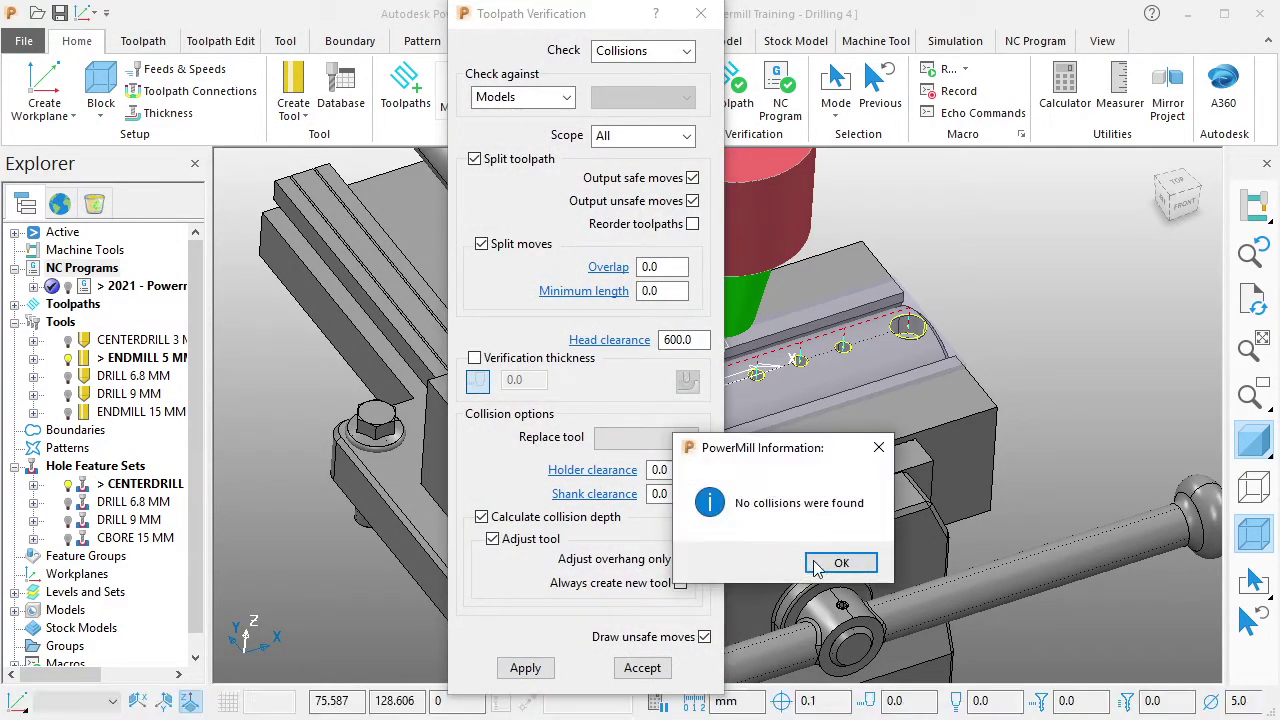
pyautogui.click(848, 641)
pyautogui.click(650, 668)
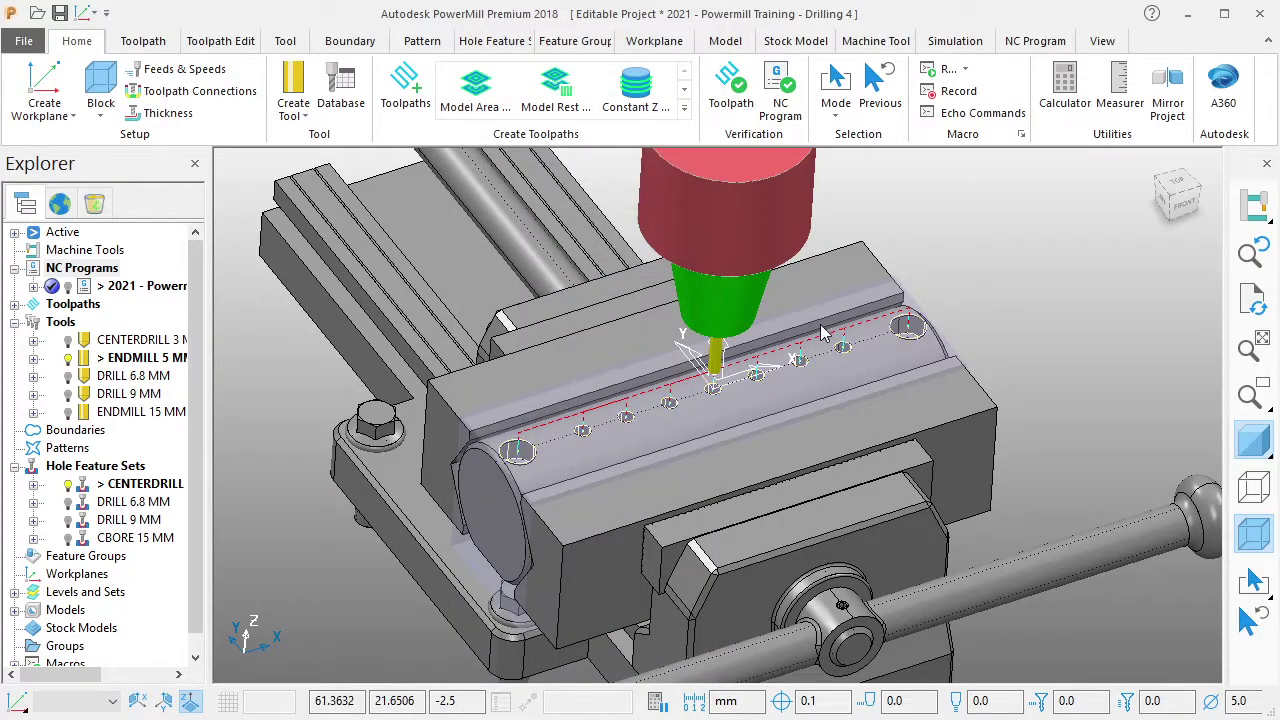
pyautogui.moveTo(800, 337); pyautogui.dragTo(812, 362, button='middle')
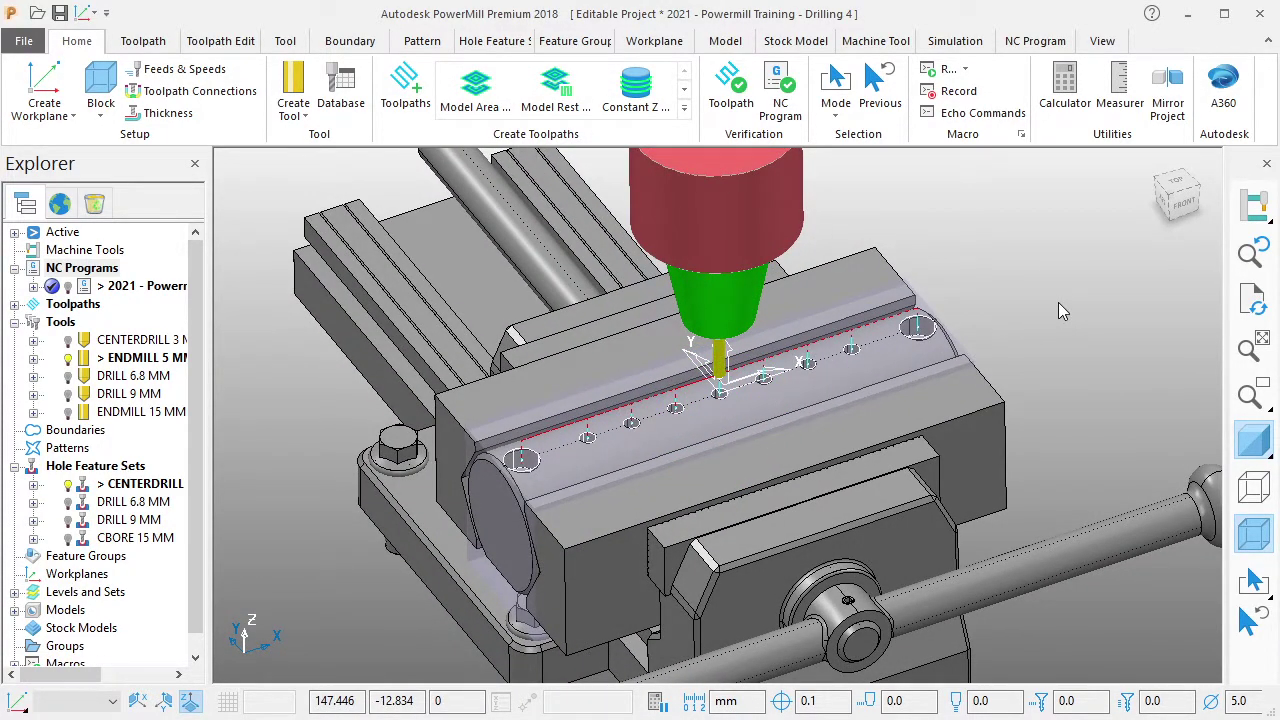
# Move the notes window aside, clear its hint text, and open the 2021 NC program's context menu.
pyautogui.rightClick(155, 292)
pyautogui.press('Escape')
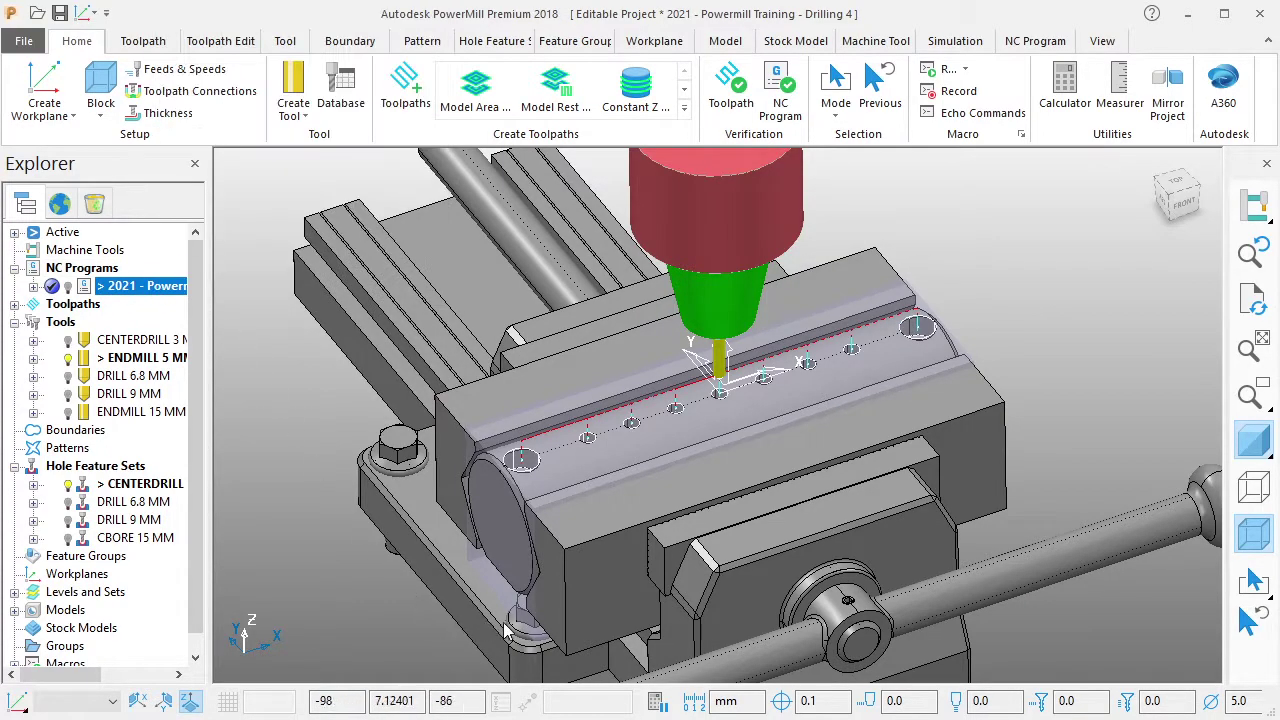
pyautogui.moveTo(674, 206); pyautogui.dragTo(396, 252)
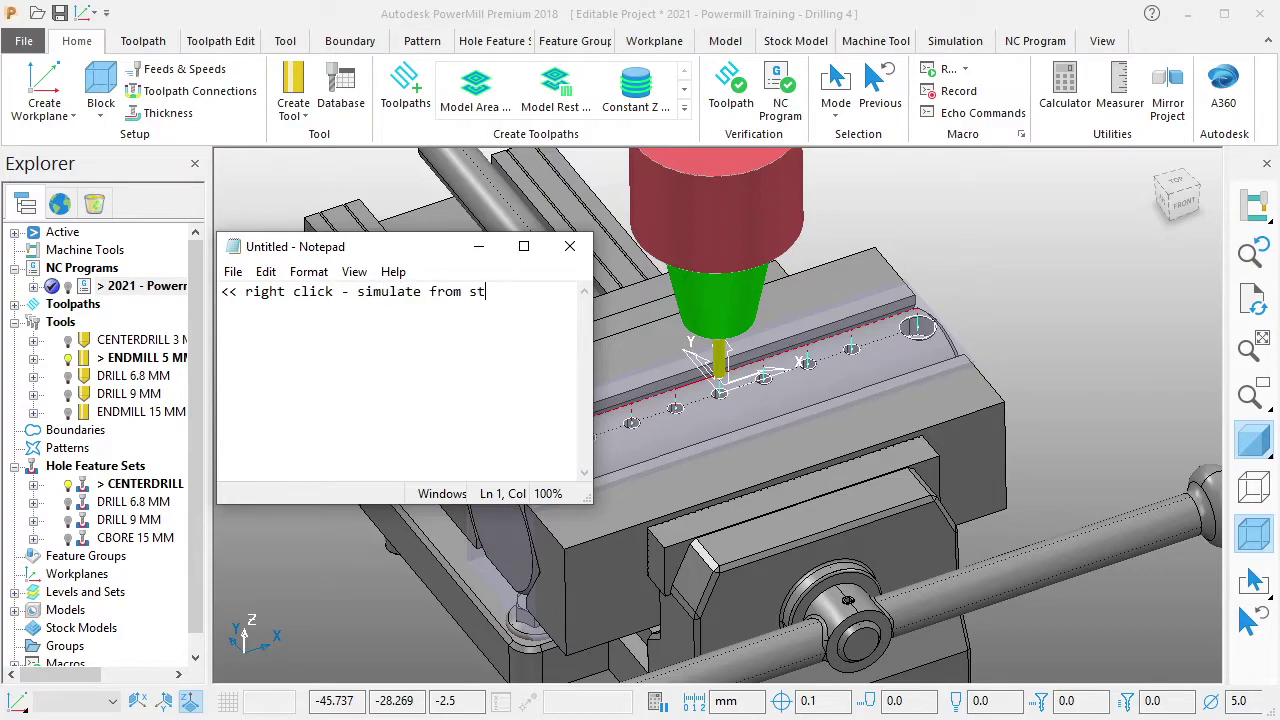
pyautogui.hotkey('ctrl', 'a')
pyautogui.press('BackSpace')
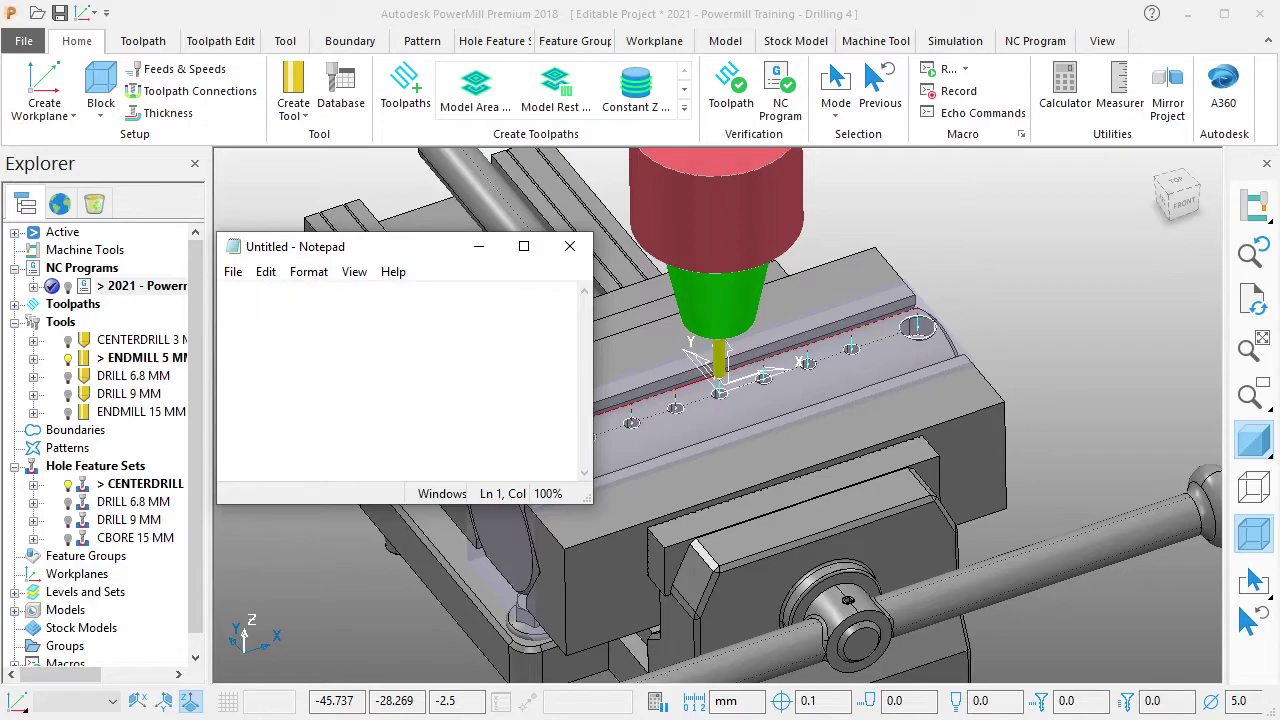
pyautogui.click(478, 246)
pyautogui.rightClick(150, 288)
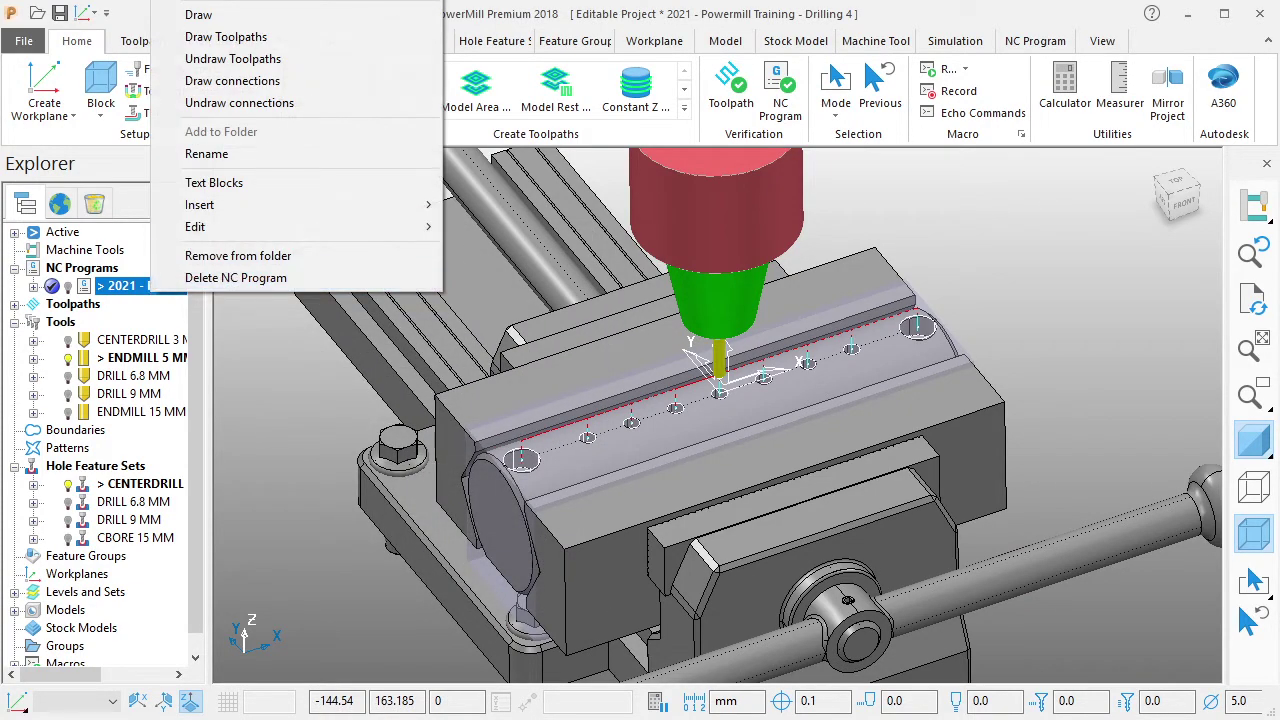
# Simulate the NC program from start with ViewMill on and Shiny stock shading.
pyautogui.click(345, 170)
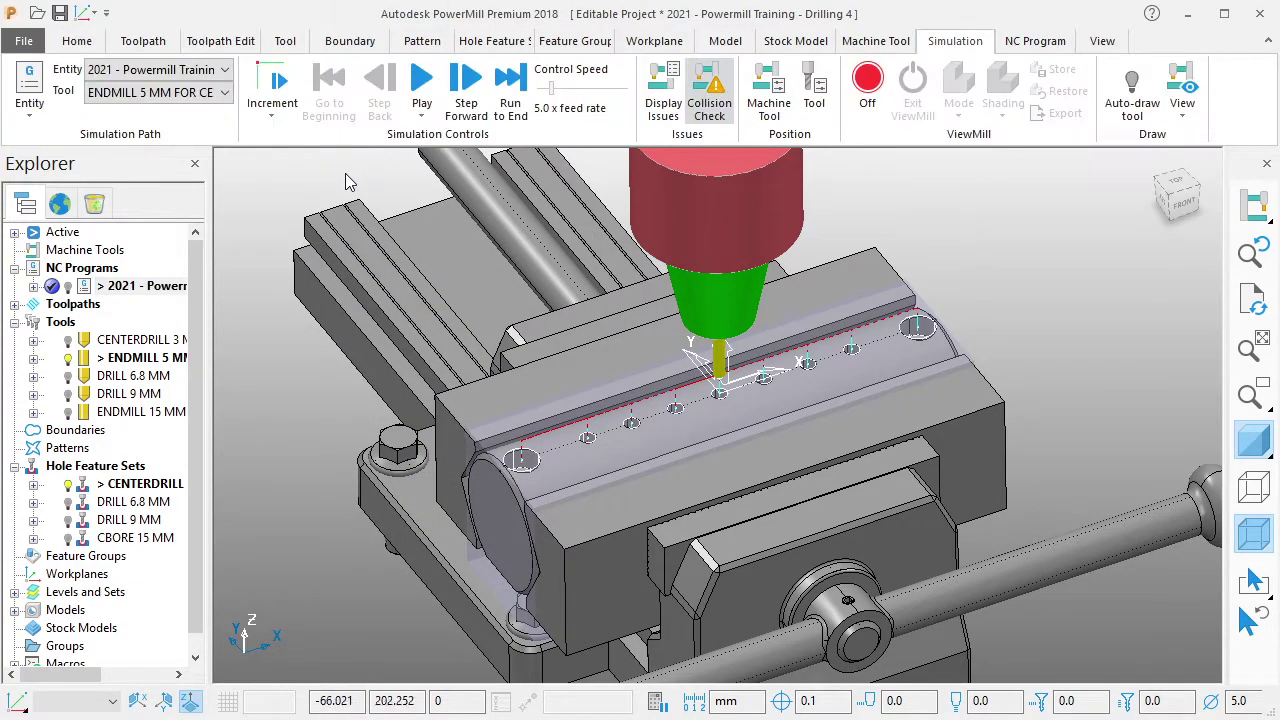
pyautogui.click(868, 105)
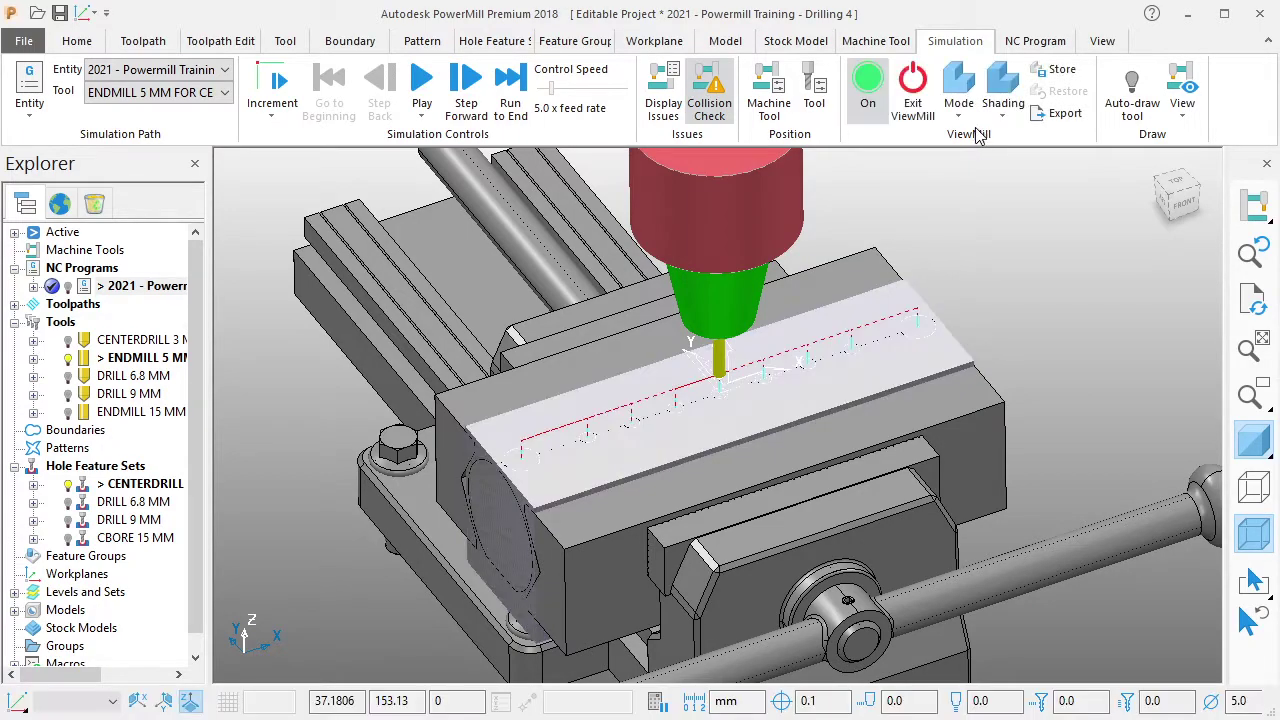
pyautogui.click(1002, 110)
pyautogui.click(1012, 189)
pyautogui.moveTo(720, 430); pyautogui.dragTo(661, 465, button='middle')
pyautogui.scroll(3, 661, 465)
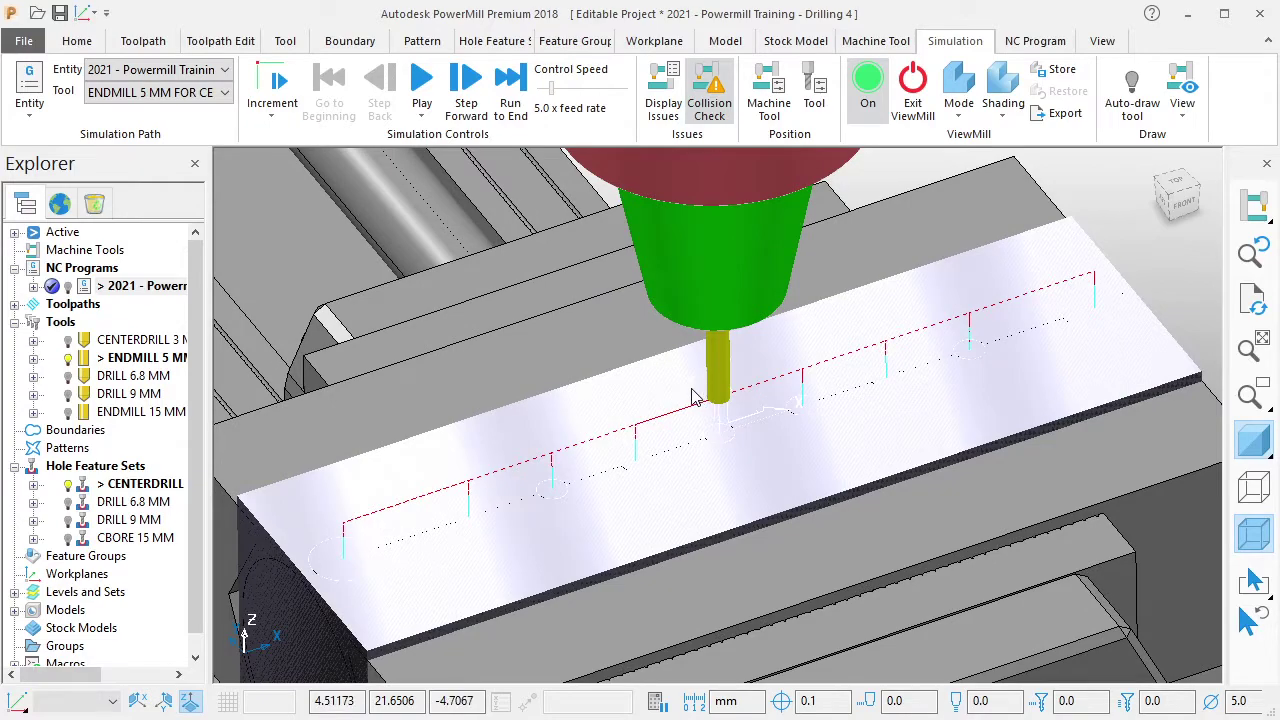
# Play the simulation at speed 4.0 until the holes are spotted, then exit ViewMill.
pyautogui.click(554, 96)
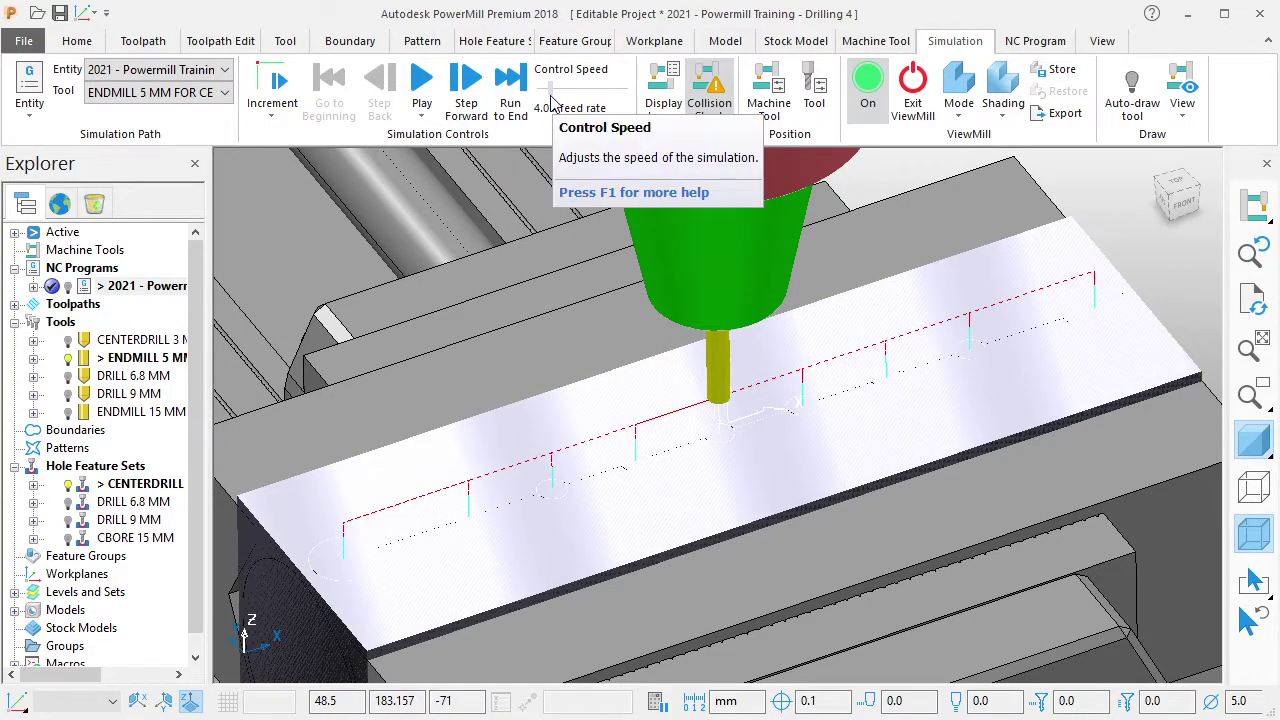
pyautogui.click(421, 85)
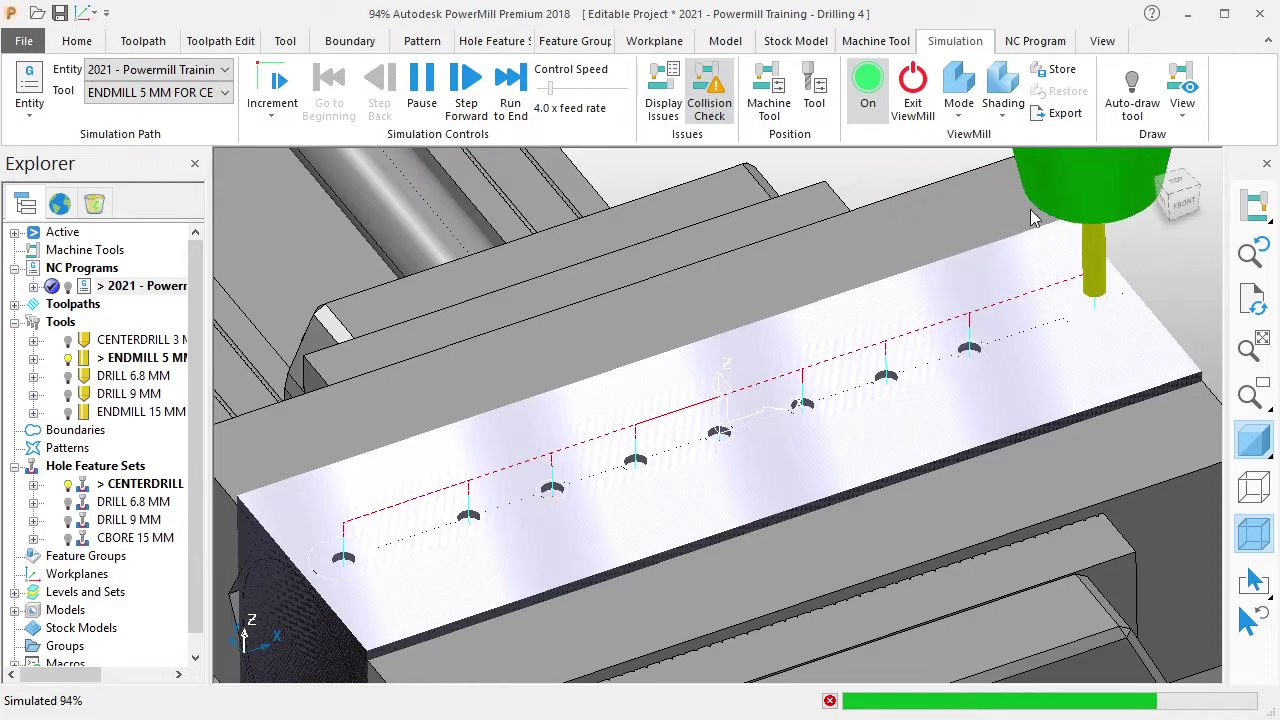
pyautogui.click(912, 95)
pyautogui.click(893, 165)
pyautogui.scroll(-2, 752, 299)
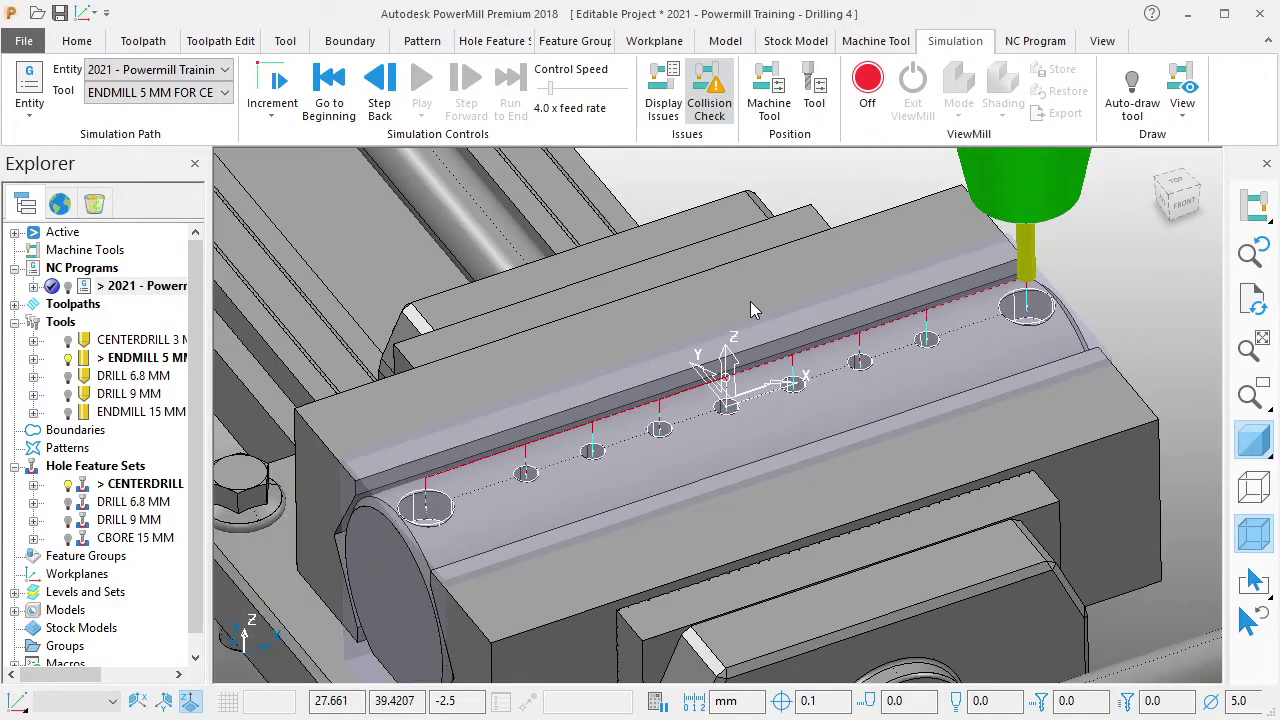
pyautogui.scroll(-2, 757, 287)
# Create a new Drilling strategy toolpath named CENTERDRILL 3 MM.
pyautogui.click(76, 41)
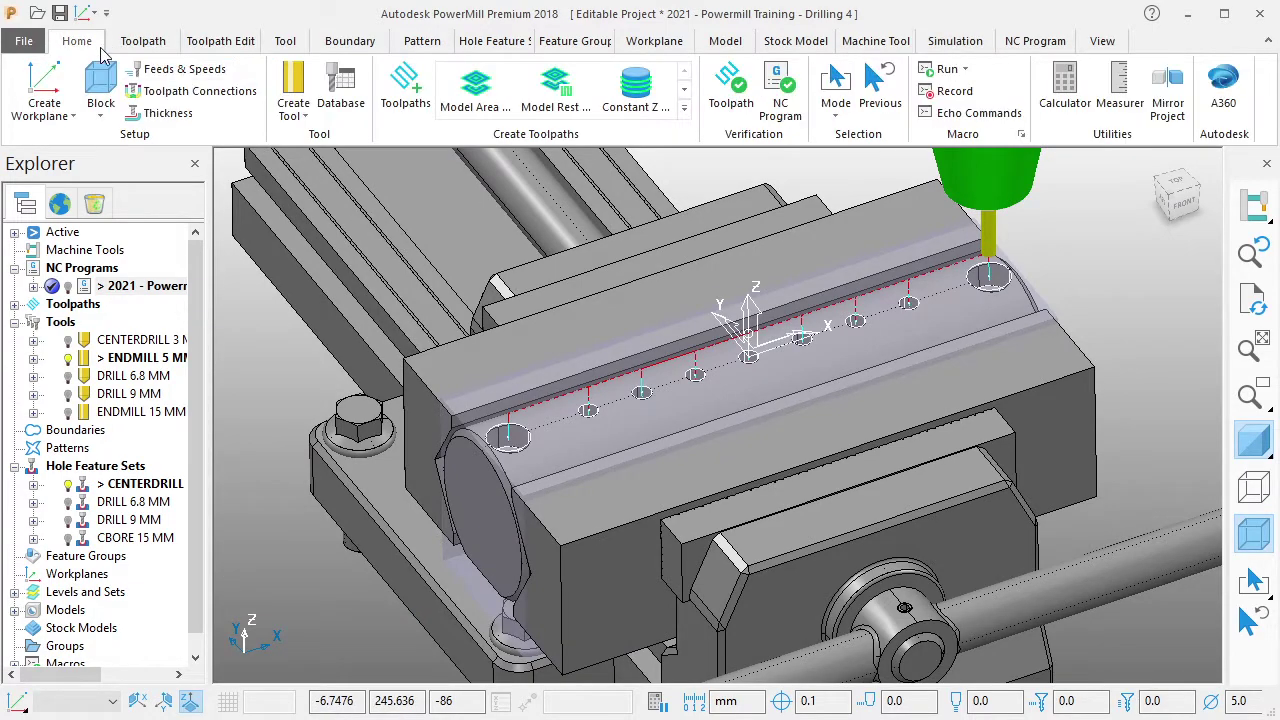
pyautogui.keyDown('shift'); pyautogui.moveTo(580, 222); pyautogui.dragTo(592, 250, button='middle'); pyautogui.keyUp('shift')
pyautogui.click(403, 90)
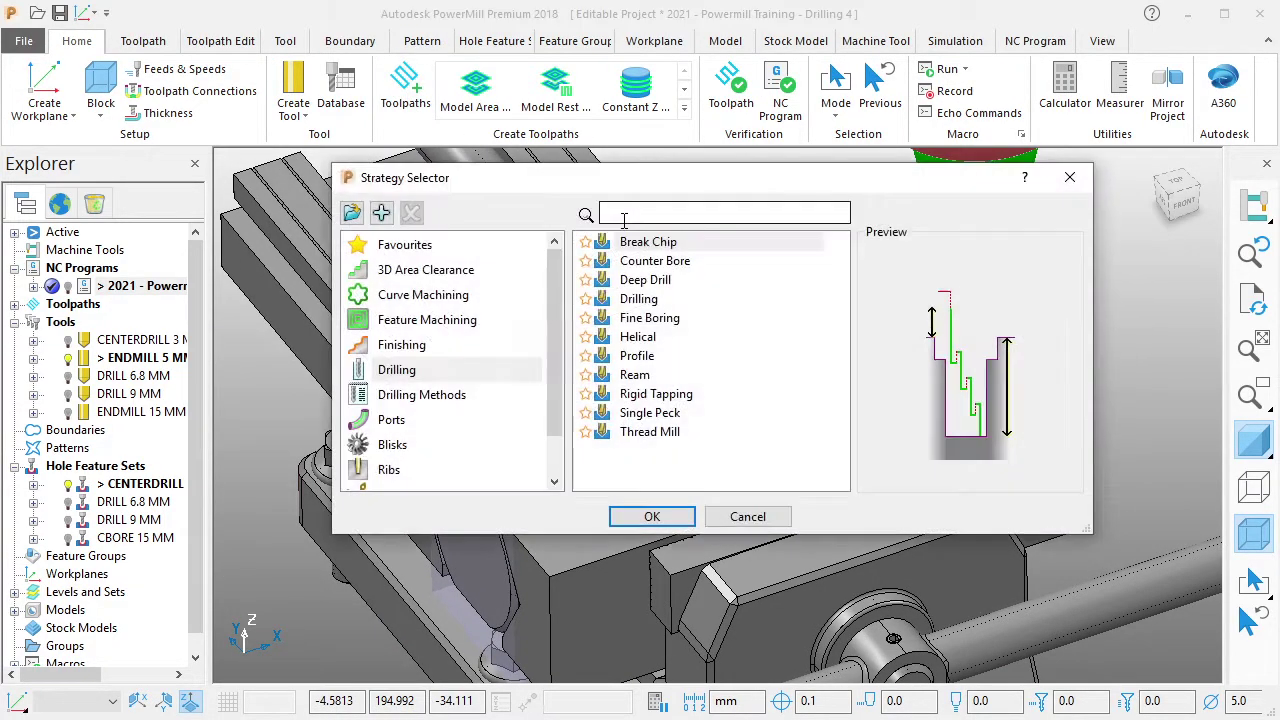
pyautogui.click(408, 371)
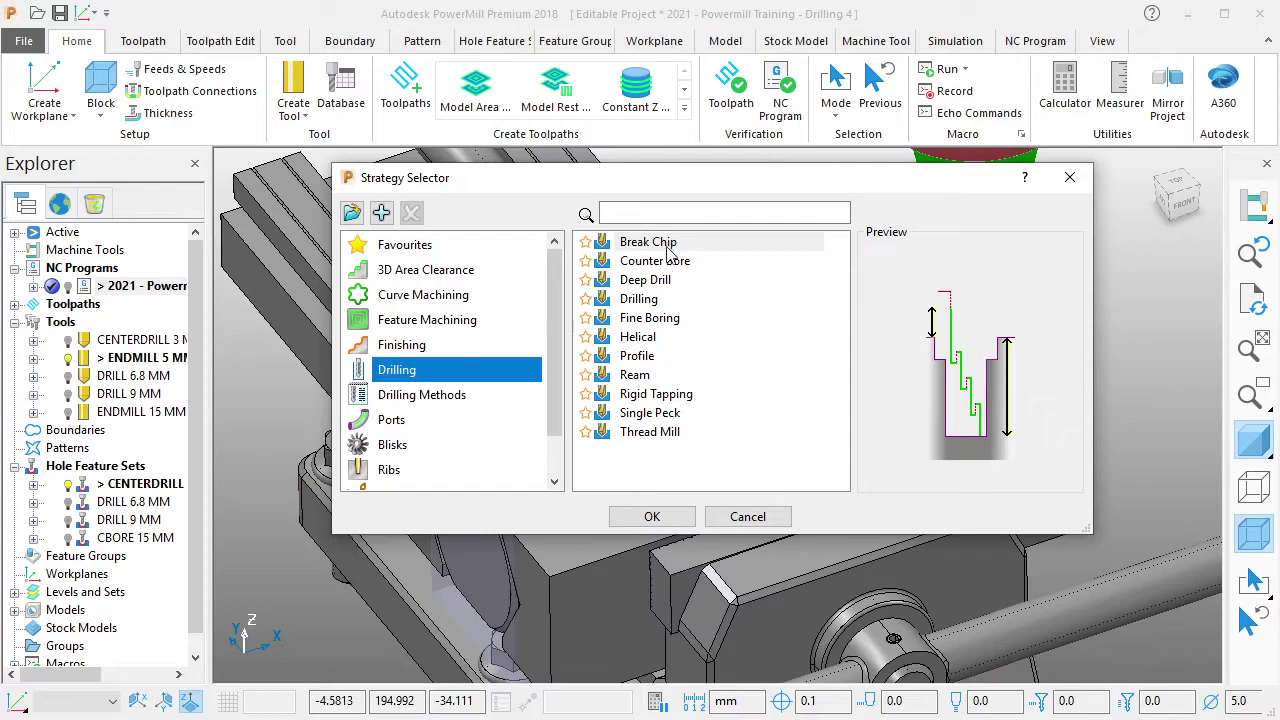
pyautogui.click(643, 303)
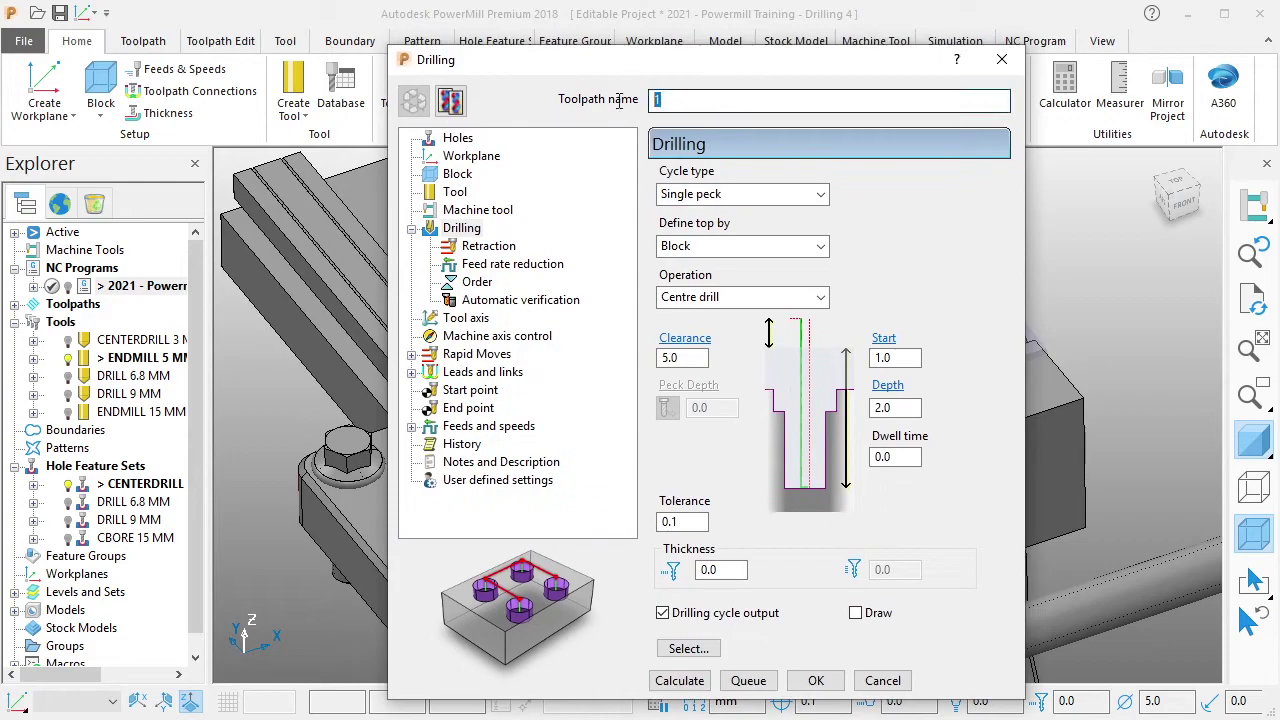
pyautogui.write('CENTERDRILL 3 MM')
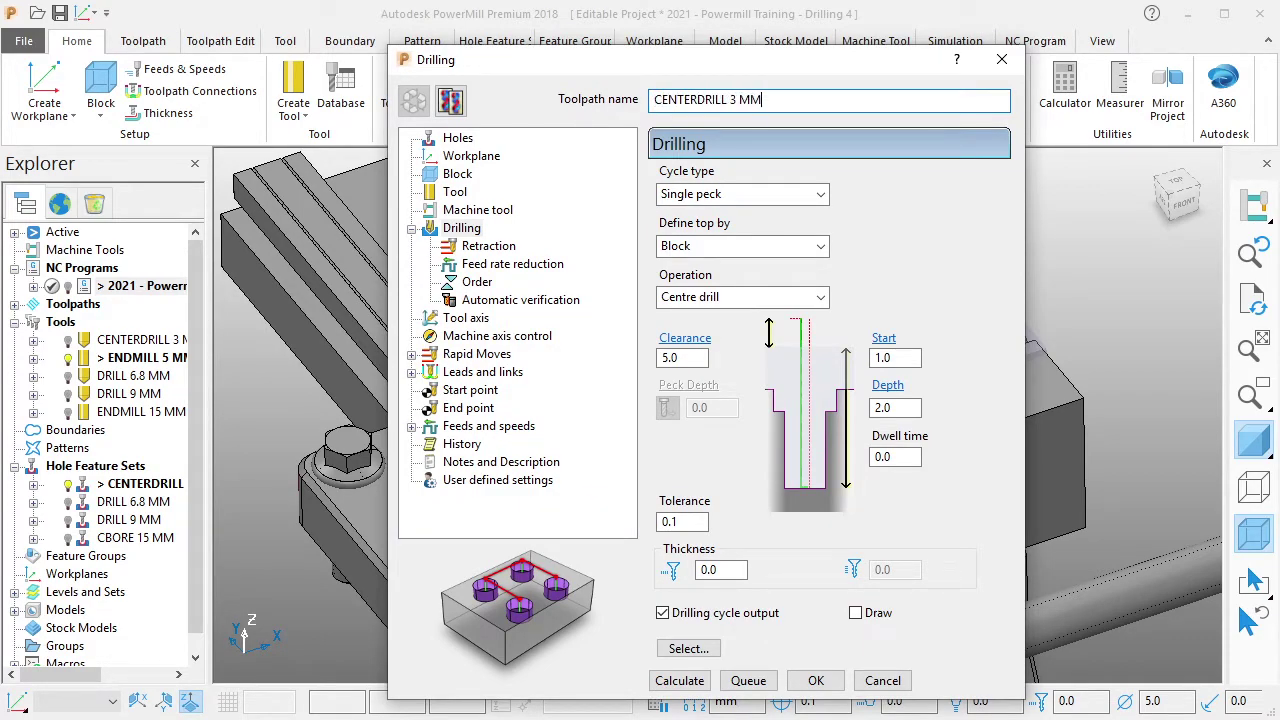
# Assign the CENTERDRILL 3 MM tool to the toolpath after reviewing its feature set, workplane and block.
pyautogui.click(458, 140)
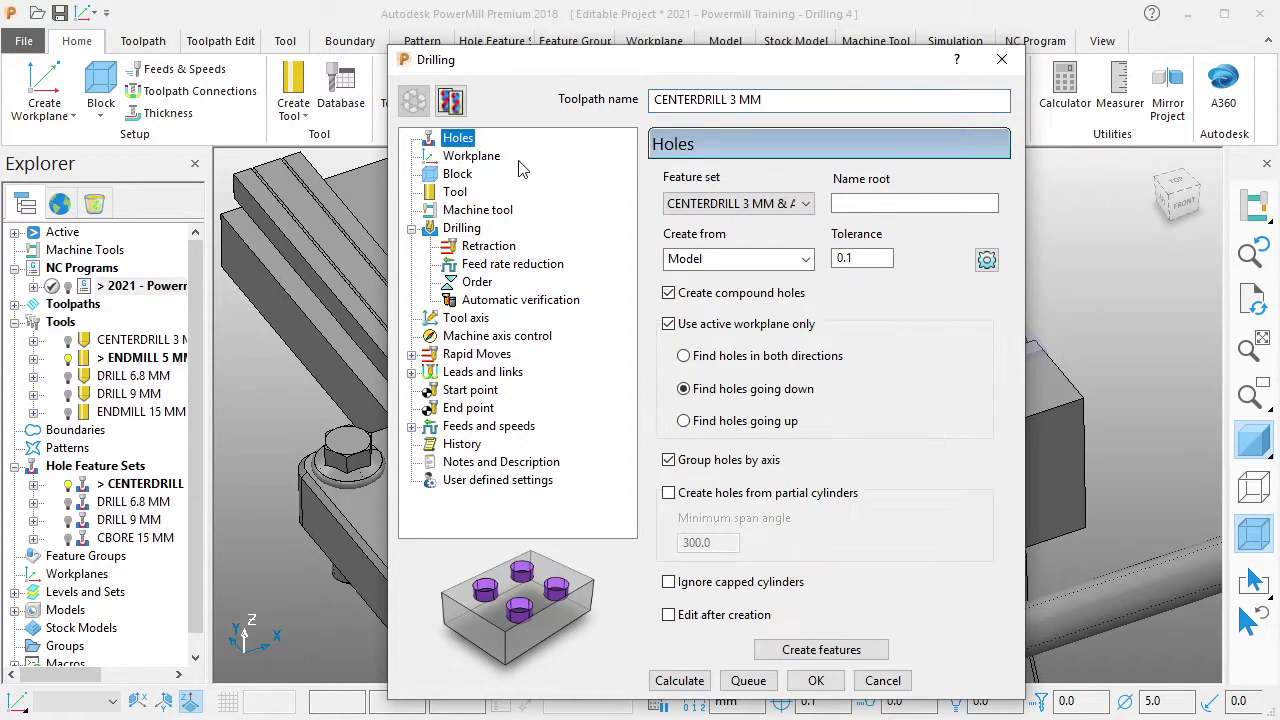
pyautogui.click(475, 157)
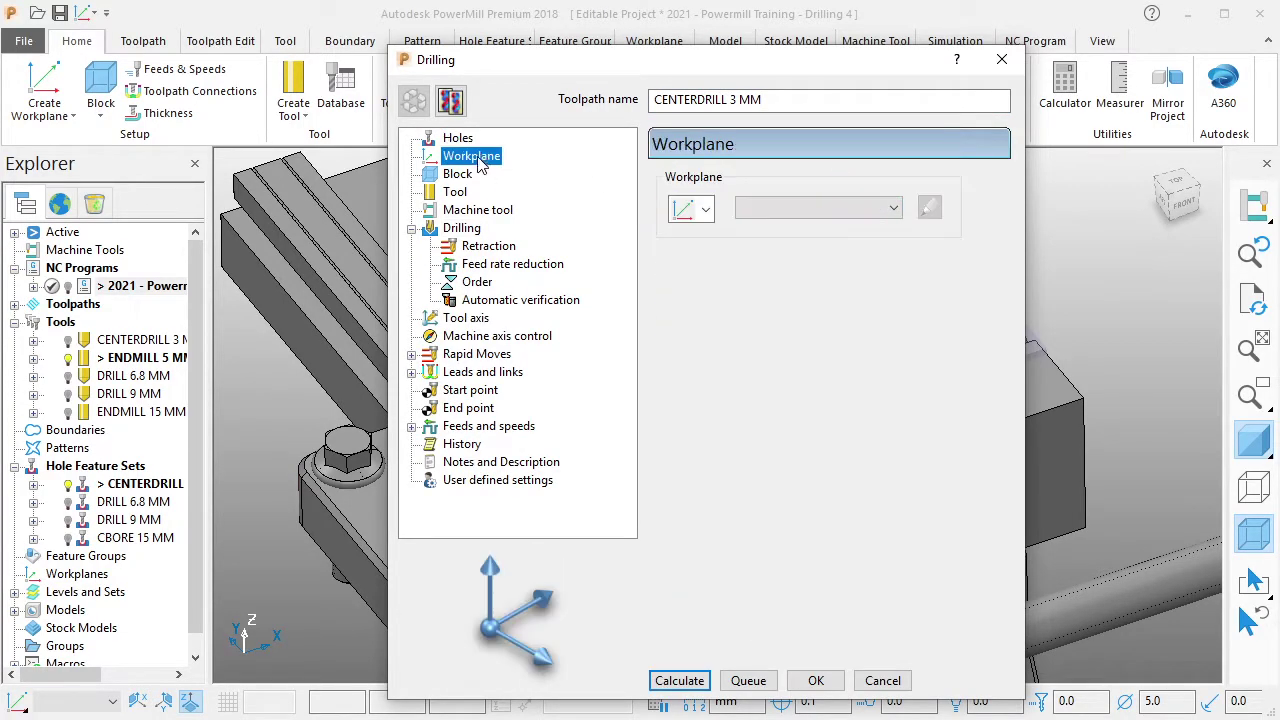
pyautogui.click(460, 175)
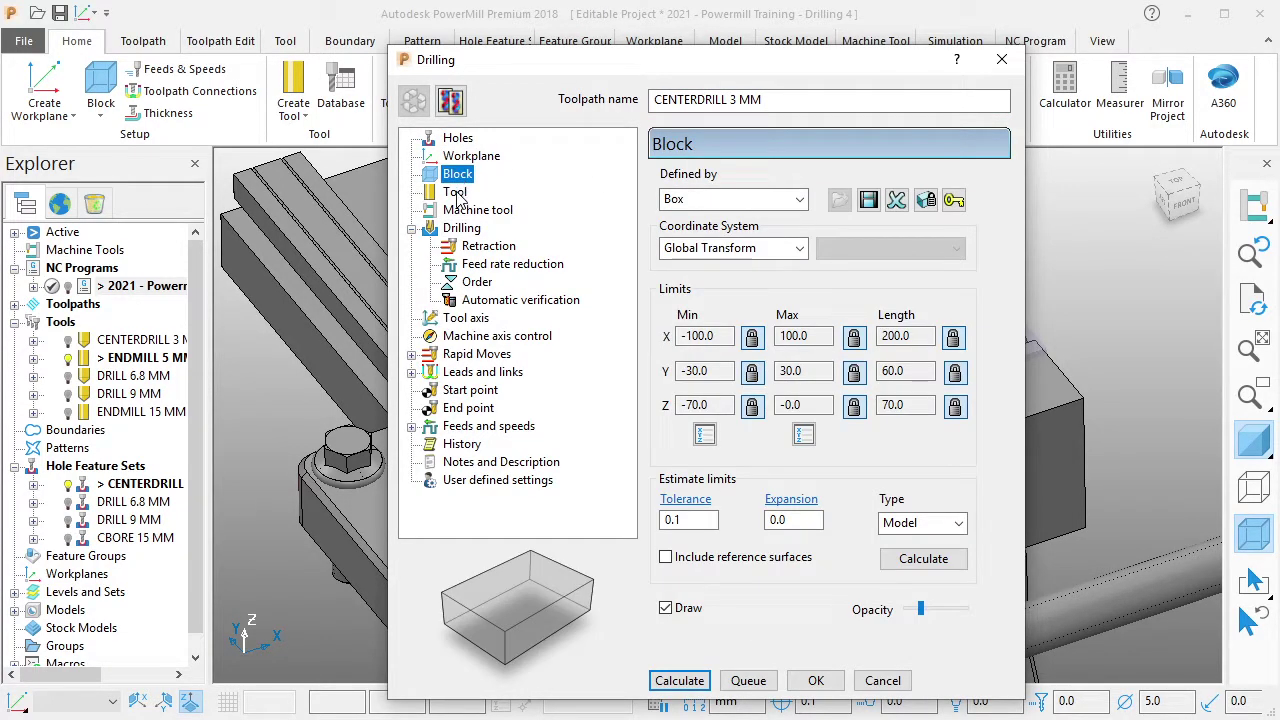
pyautogui.click(458, 193)
pyautogui.click(873, 185)
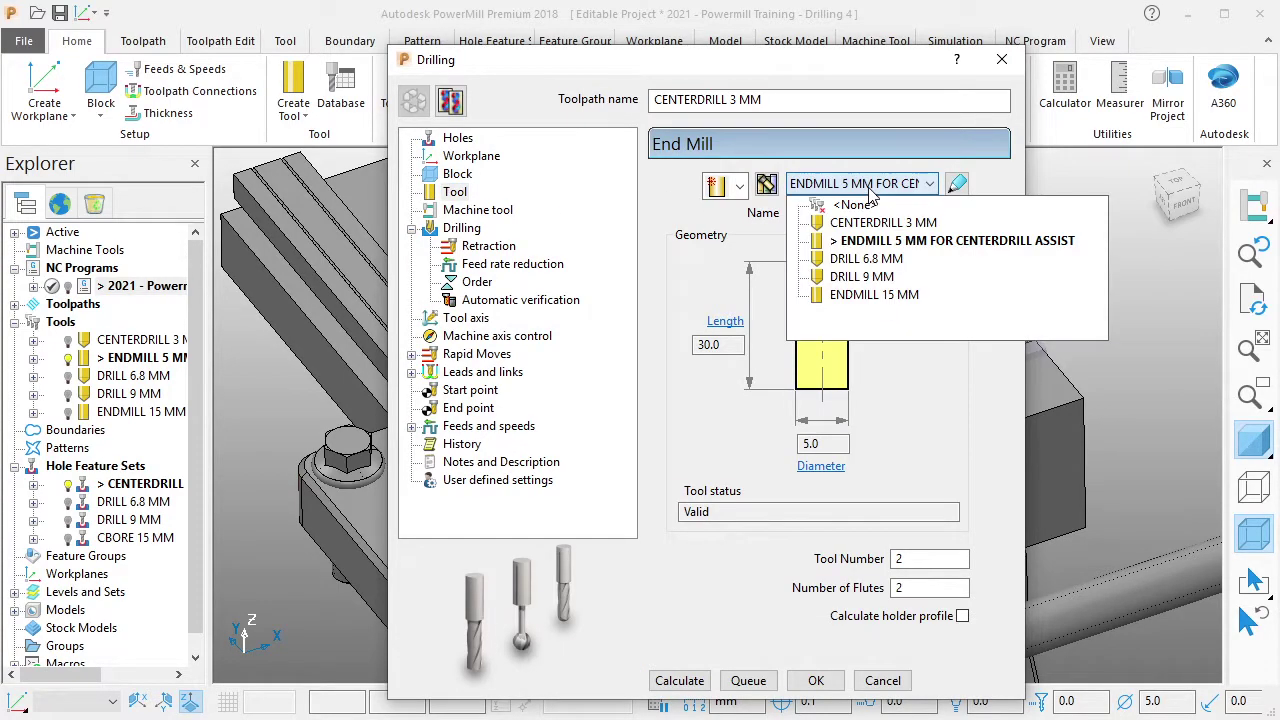
pyautogui.click(885, 222)
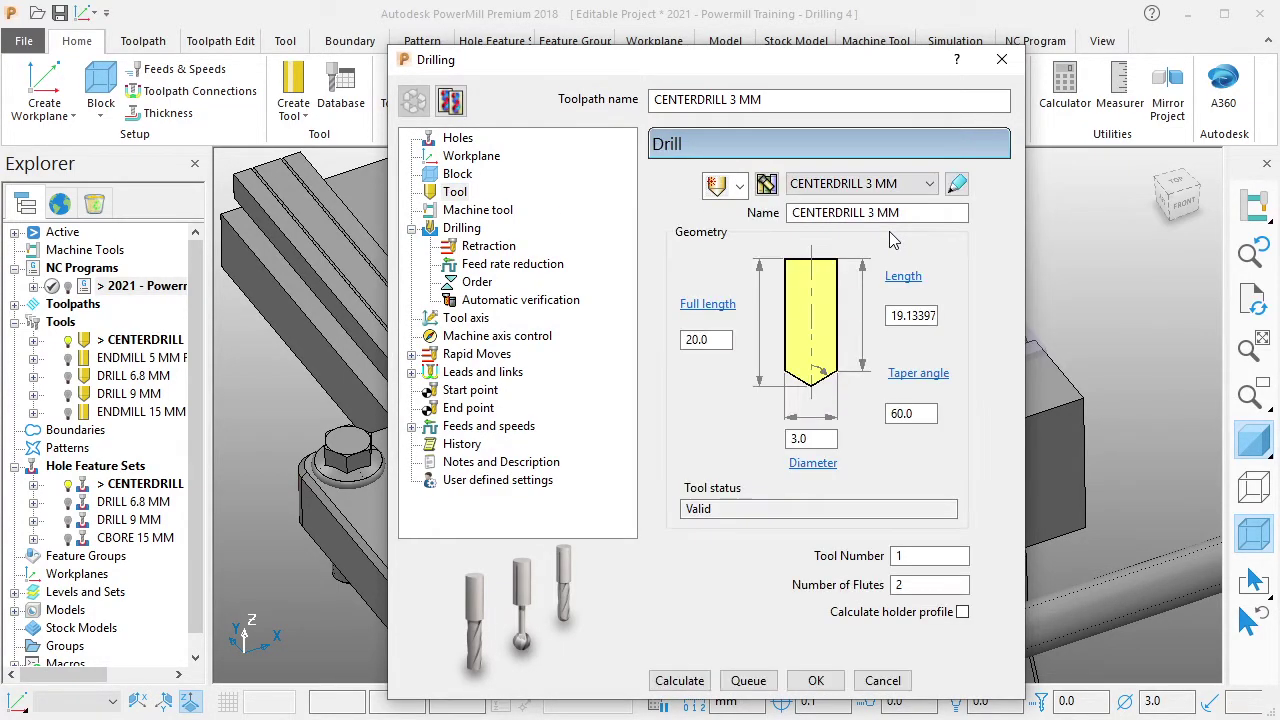
pyautogui.click(480, 211)
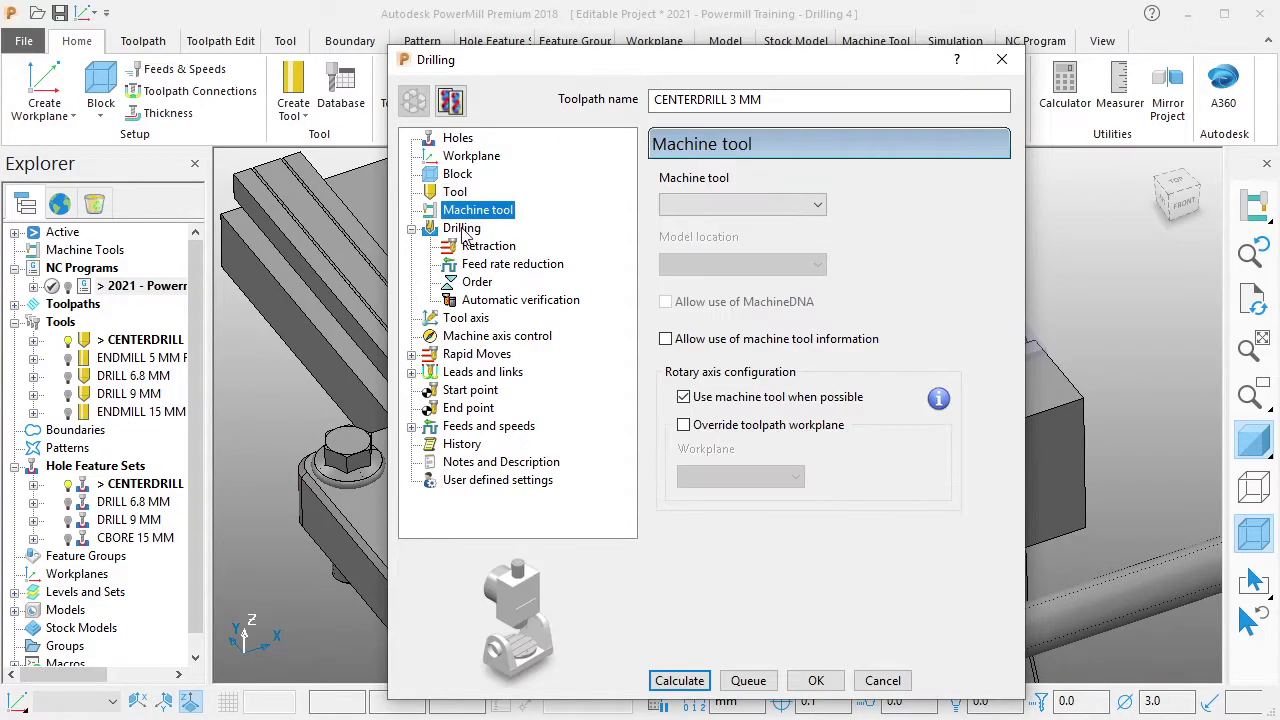
pyautogui.click(462, 229)
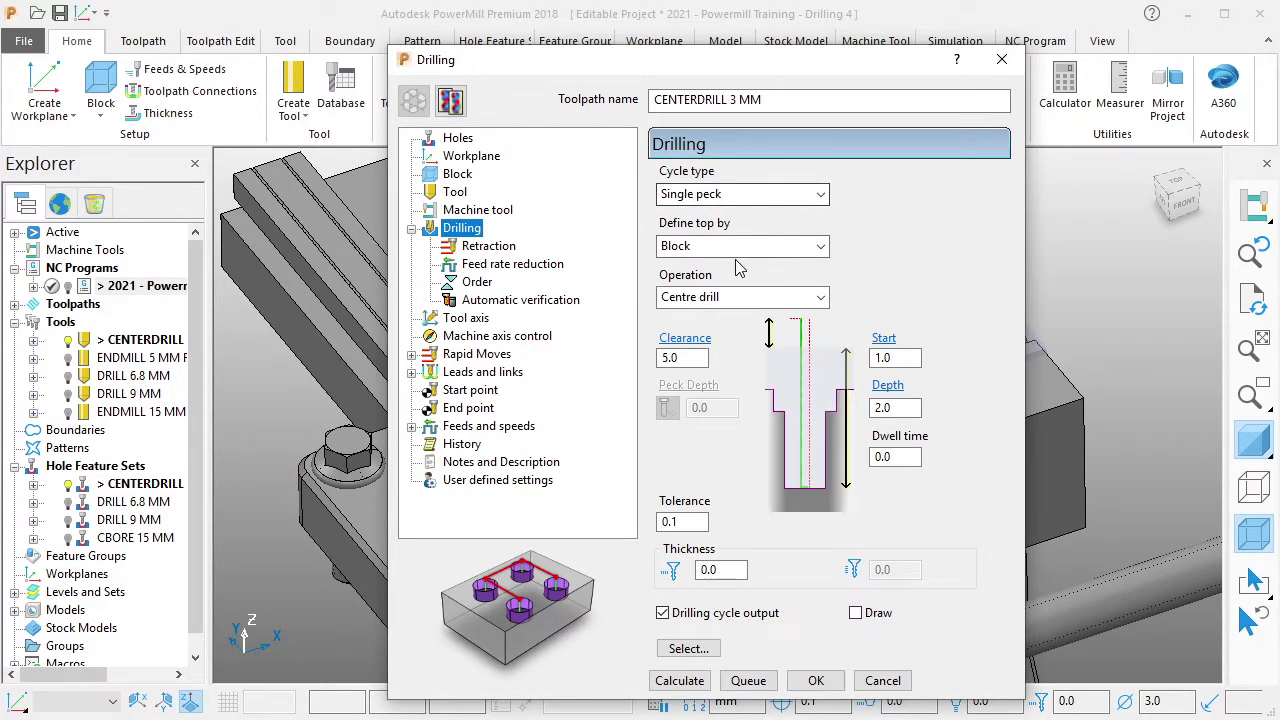
# Change the drilling depth value to 3 and review the retraction, feed, order, verification and rapid pages.
pyautogui.doubleClick(890, 407)
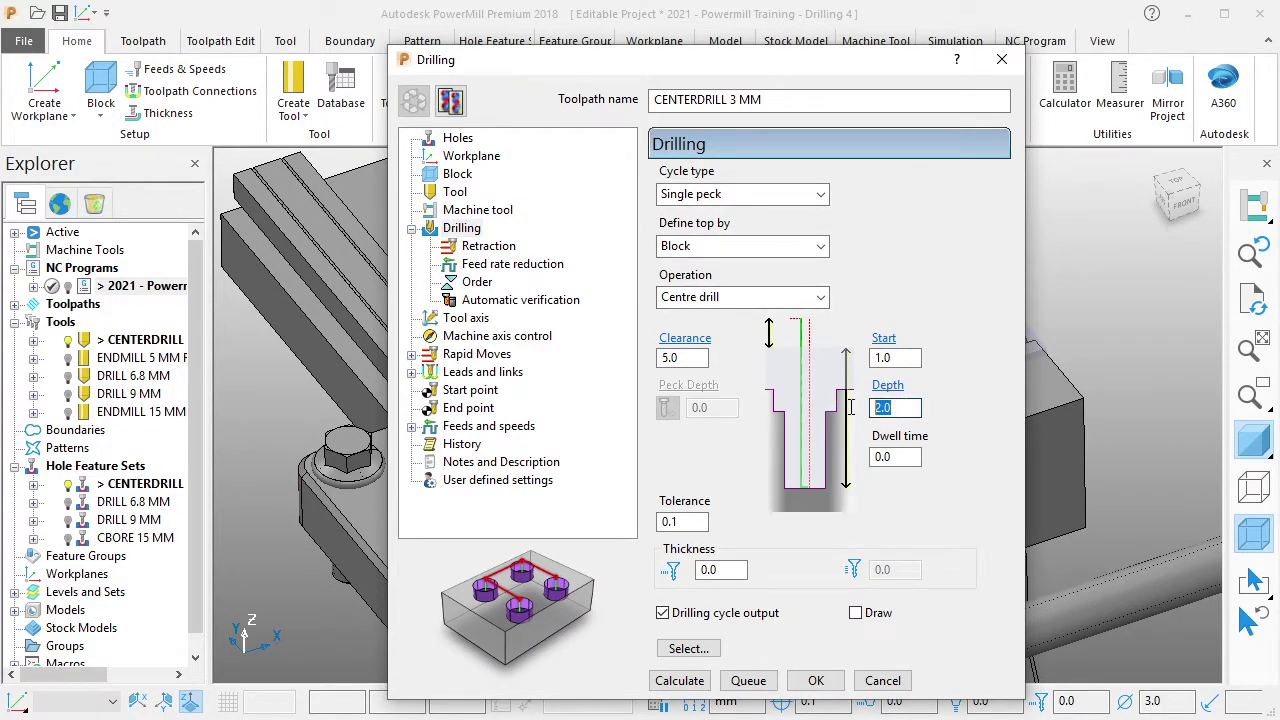
pyautogui.write('3')
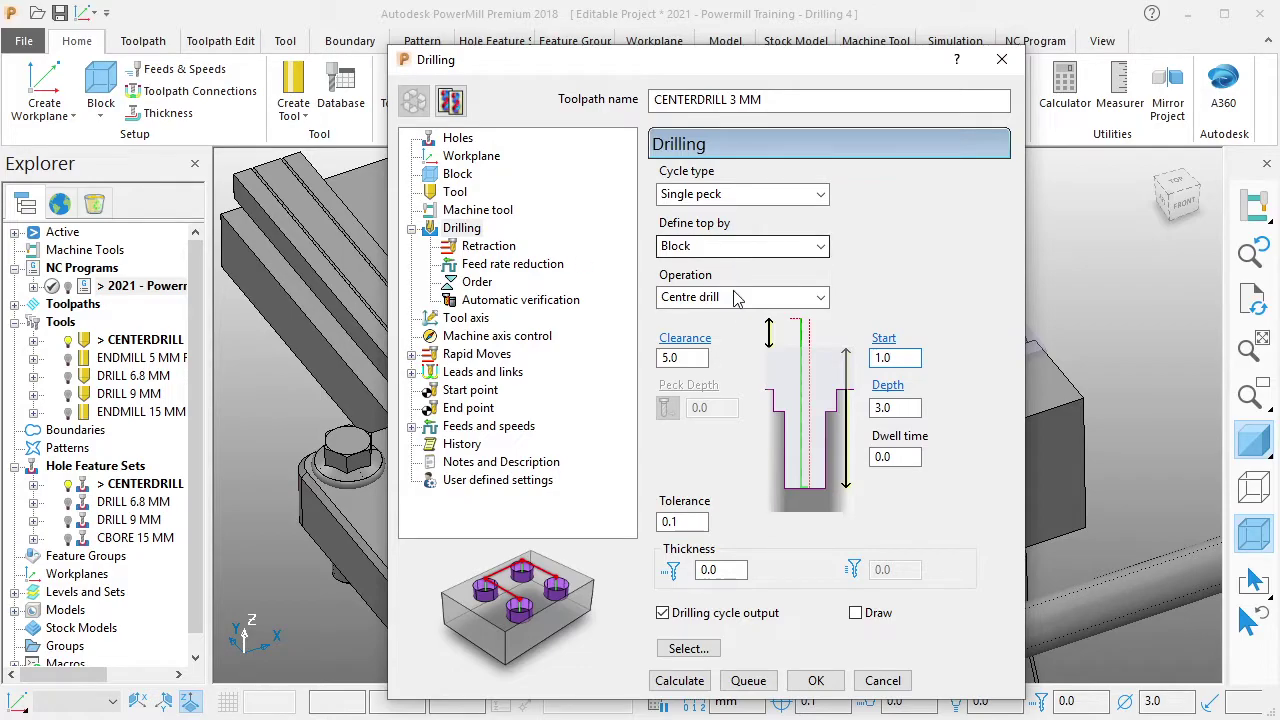
pyautogui.click(493, 247)
pyautogui.click(506, 270)
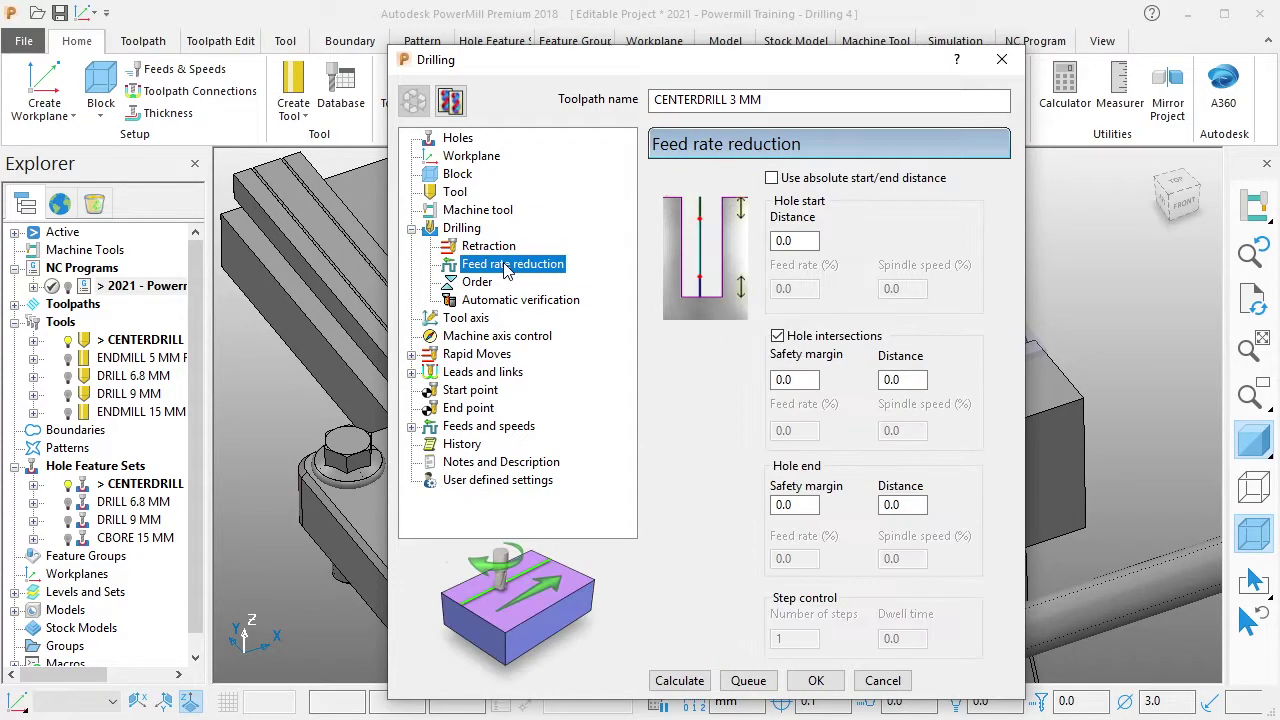
pyautogui.click(485, 284)
pyautogui.click(502, 302)
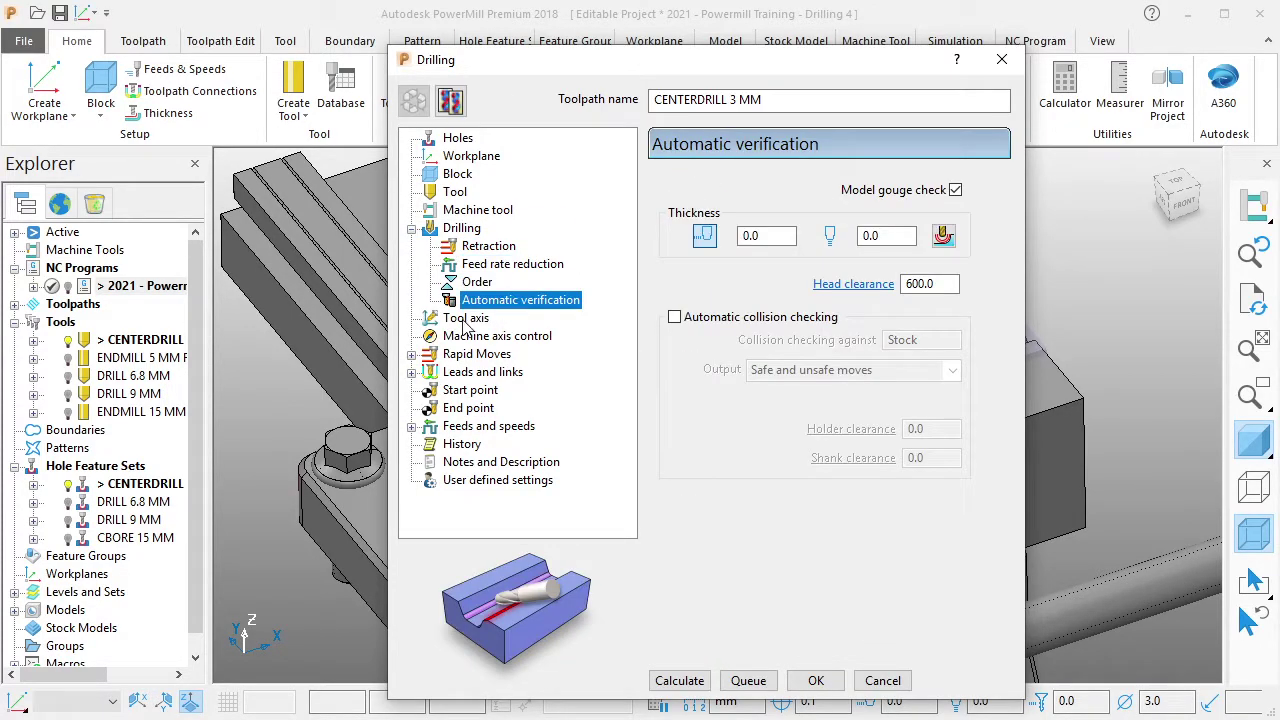
pyautogui.click(464, 320)
pyautogui.click(480, 338)
pyautogui.click(482, 356)
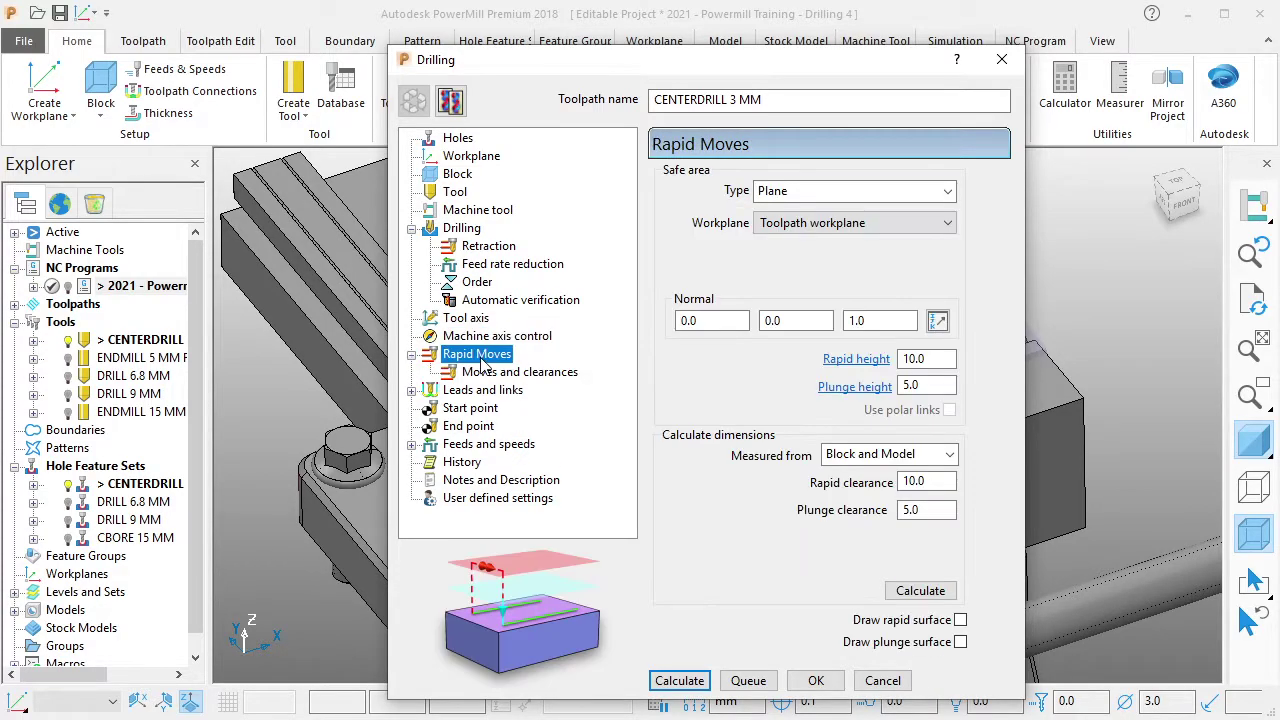
pyautogui.click(922, 591)
pyautogui.moveTo(727, 73); pyautogui.dragTo(781, 62)
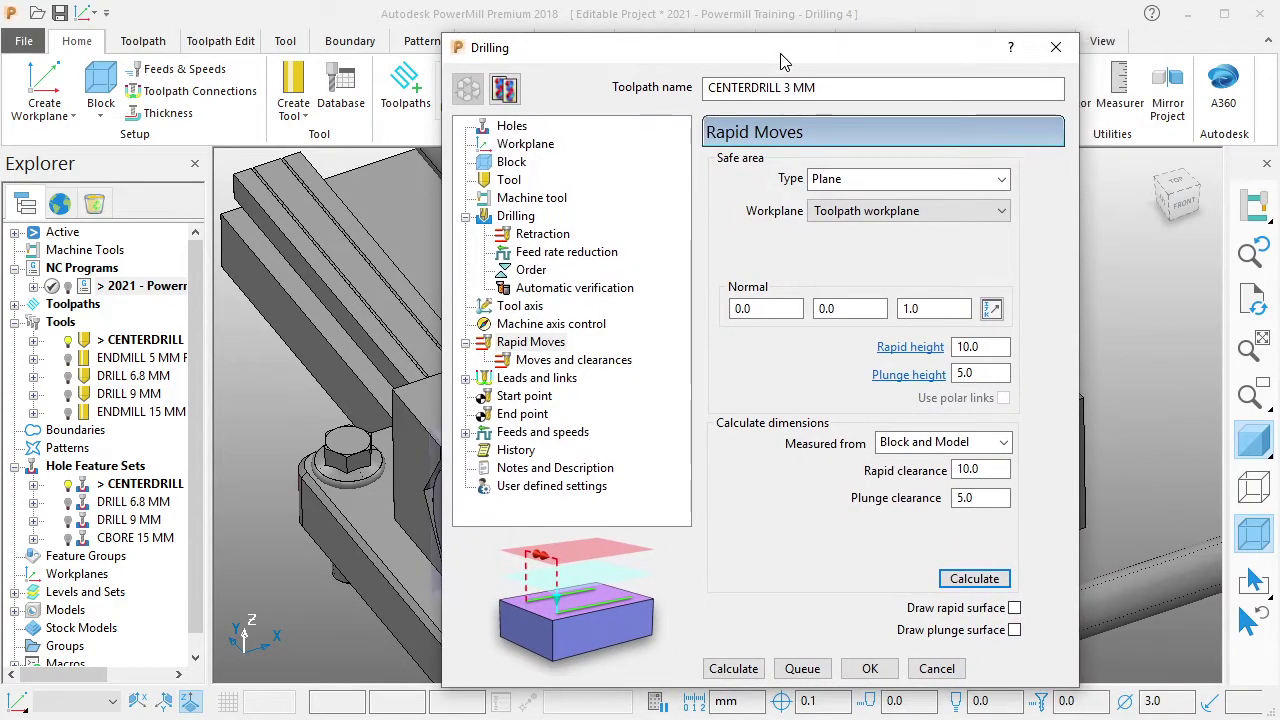
# Review the leads and links, then calculate the CENTERDRILL 3 MM toolpath and close its dialog.
pyautogui.click(545, 380)
pyautogui.click(530, 433)
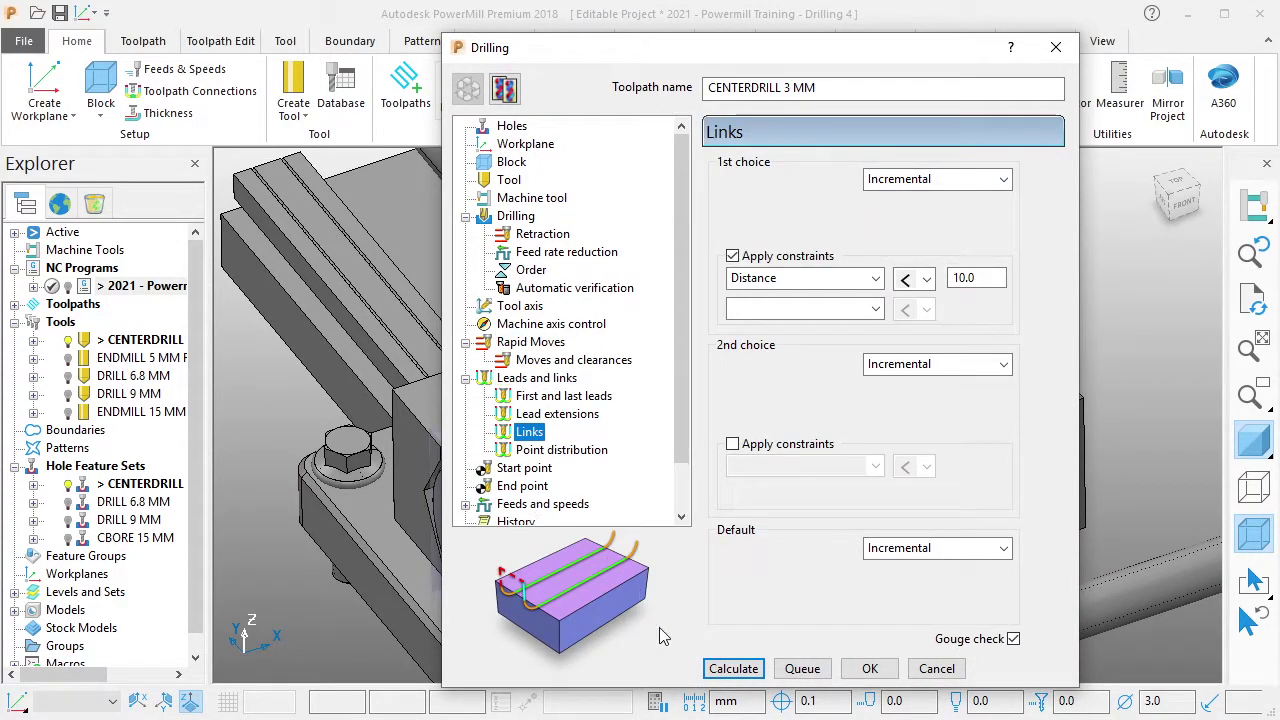
pyautogui.click(735, 670)
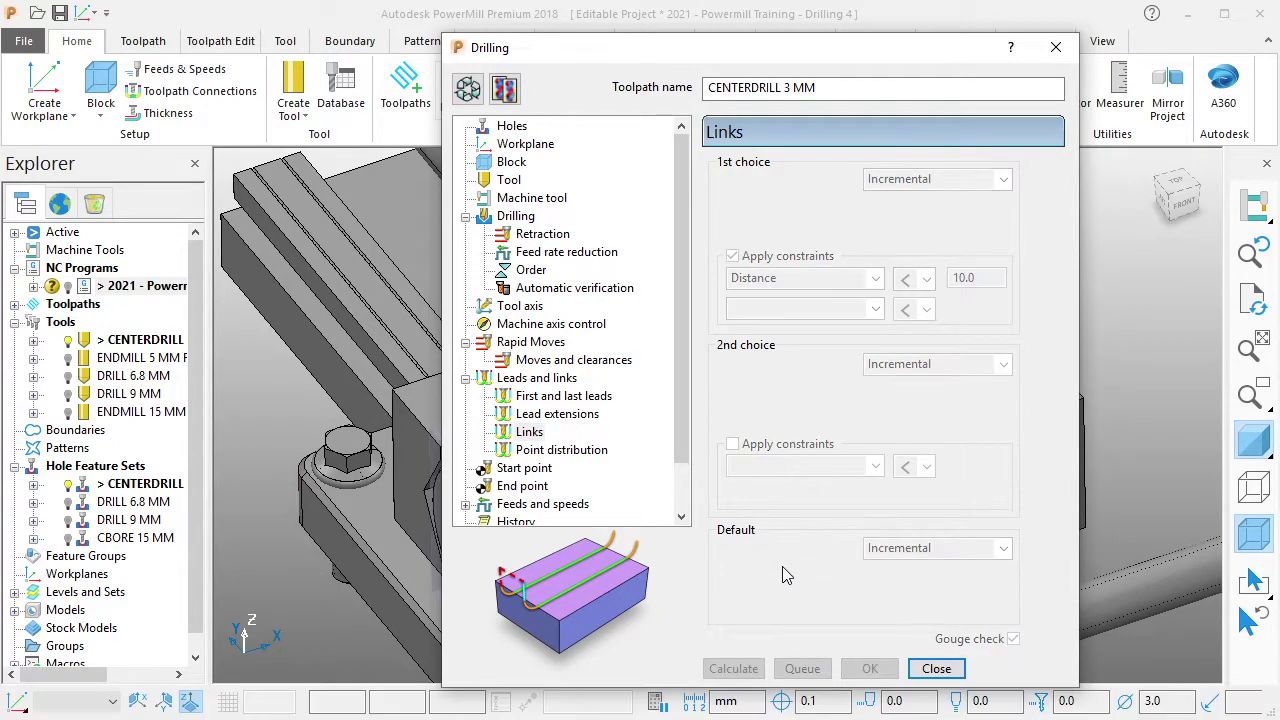
pyautogui.click(936, 668)
pyautogui.scroll(1, 258, 390)
# Check the CENTERDRILL 3 MM toolpath for collisions against the models and accept the no-collision result.
pyautogui.scroll(1, 258, 390)
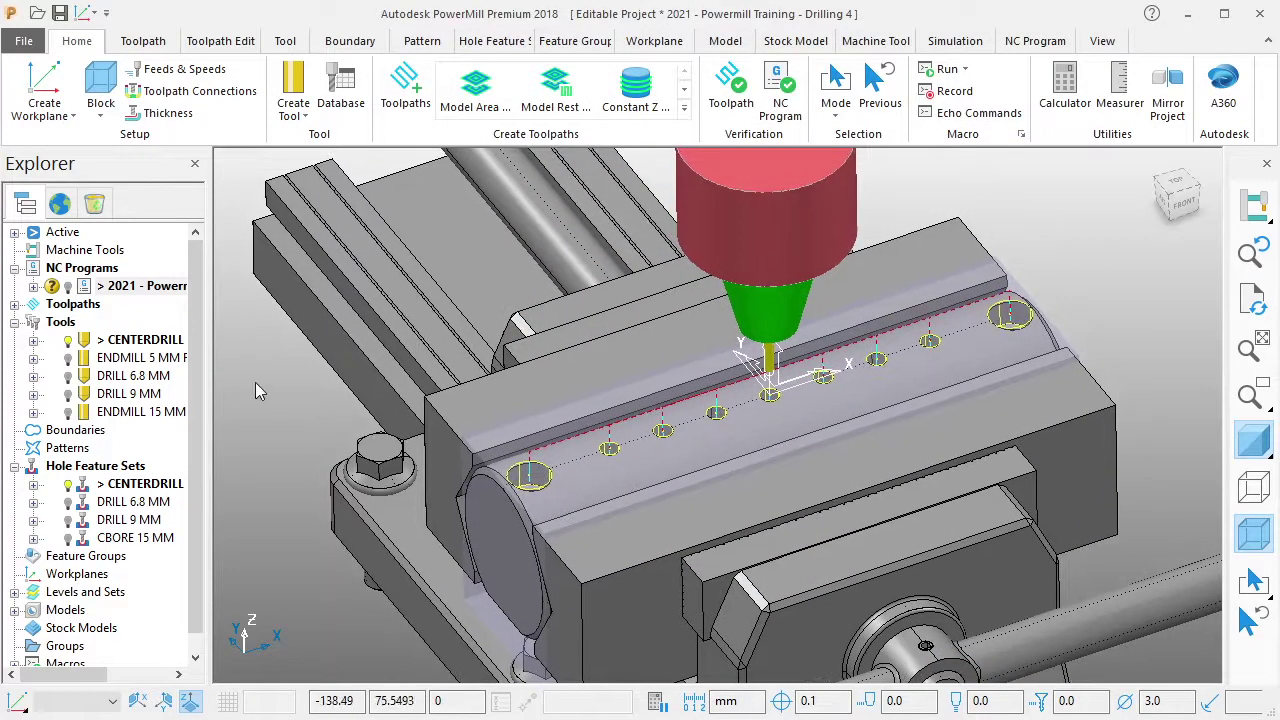
pyautogui.click(33, 286)
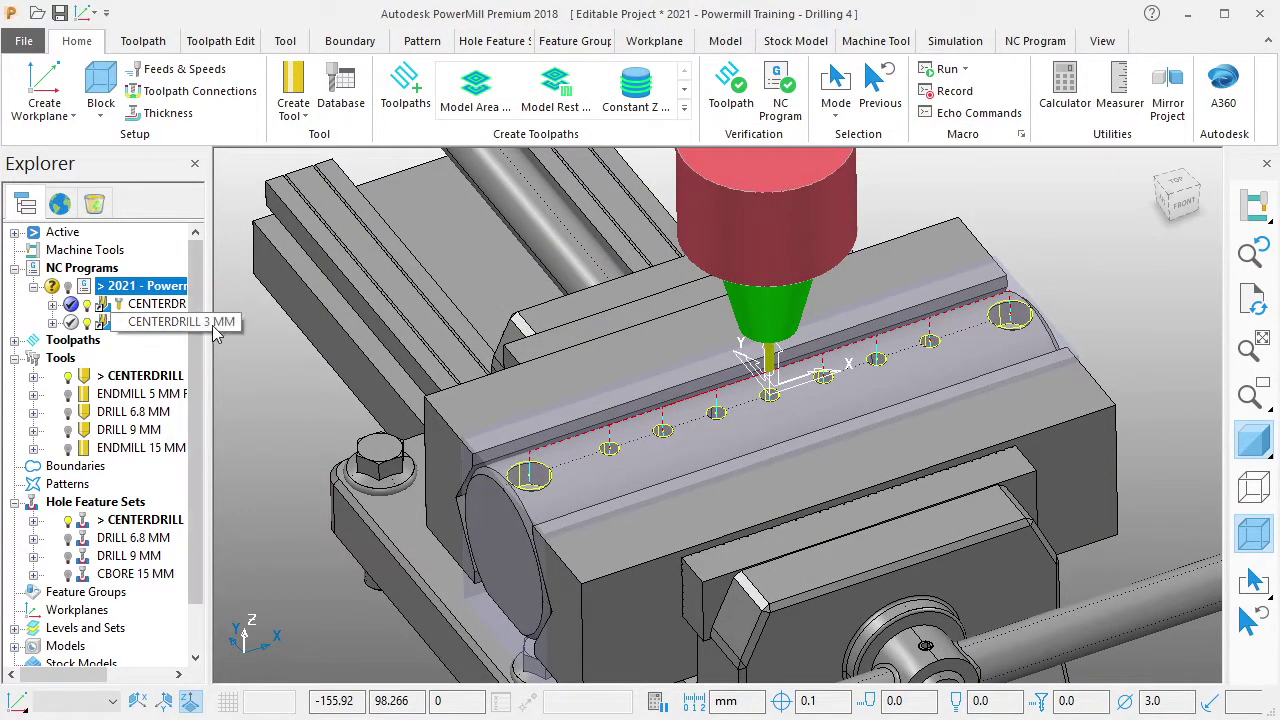
pyautogui.click(731, 90)
pyautogui.click(519, 672)
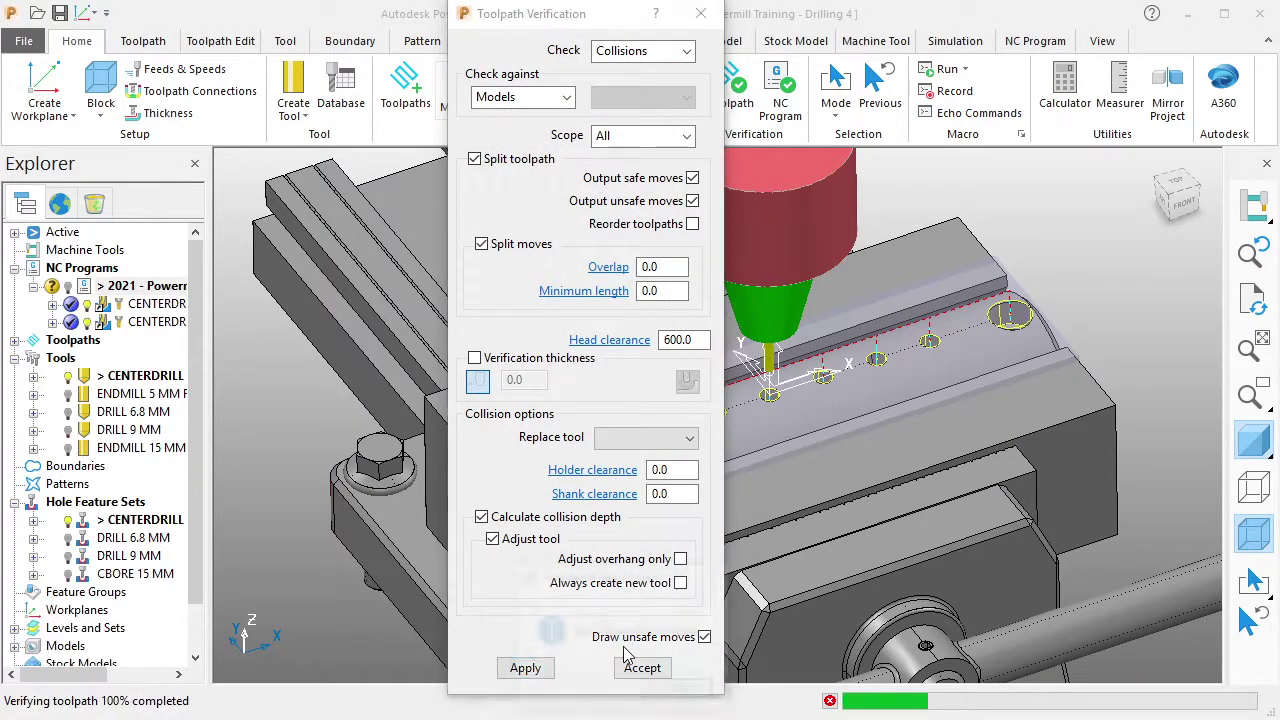
pyautogui.click(661, 692)
pyautogui.click(642, 668)
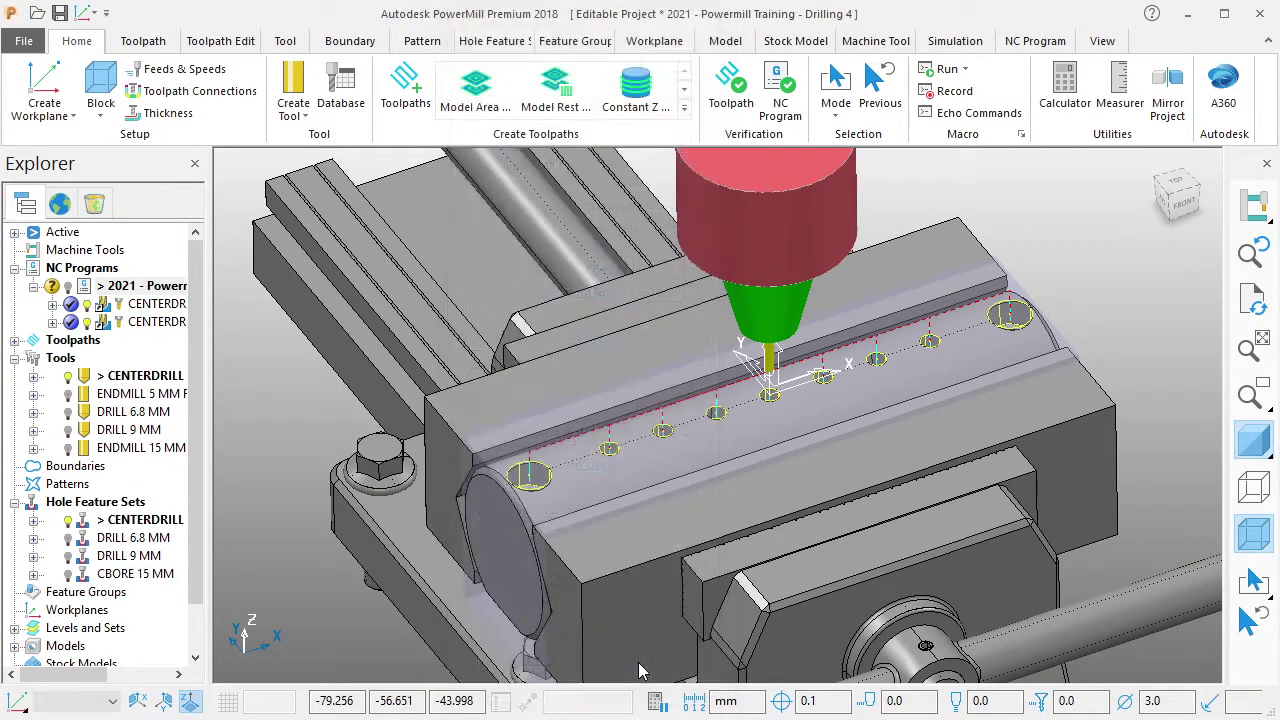
# Deactivate the CENTERDRILL hole feature set and tool, and set the 2021 NC program up for simulation.
pyautogui.rightClick(165, 520)
pyautogui.click(265, 75)
pyautogui.rightClick(140, 375)
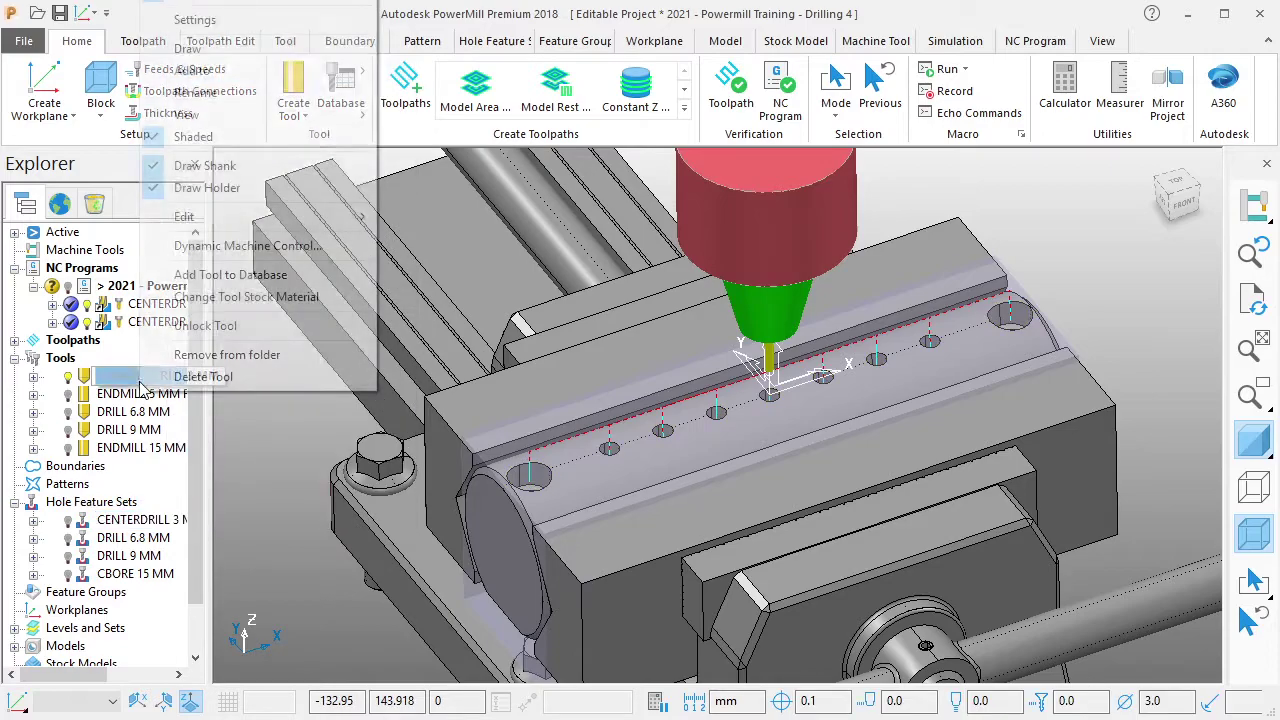
pyautogui.click(213, 18)
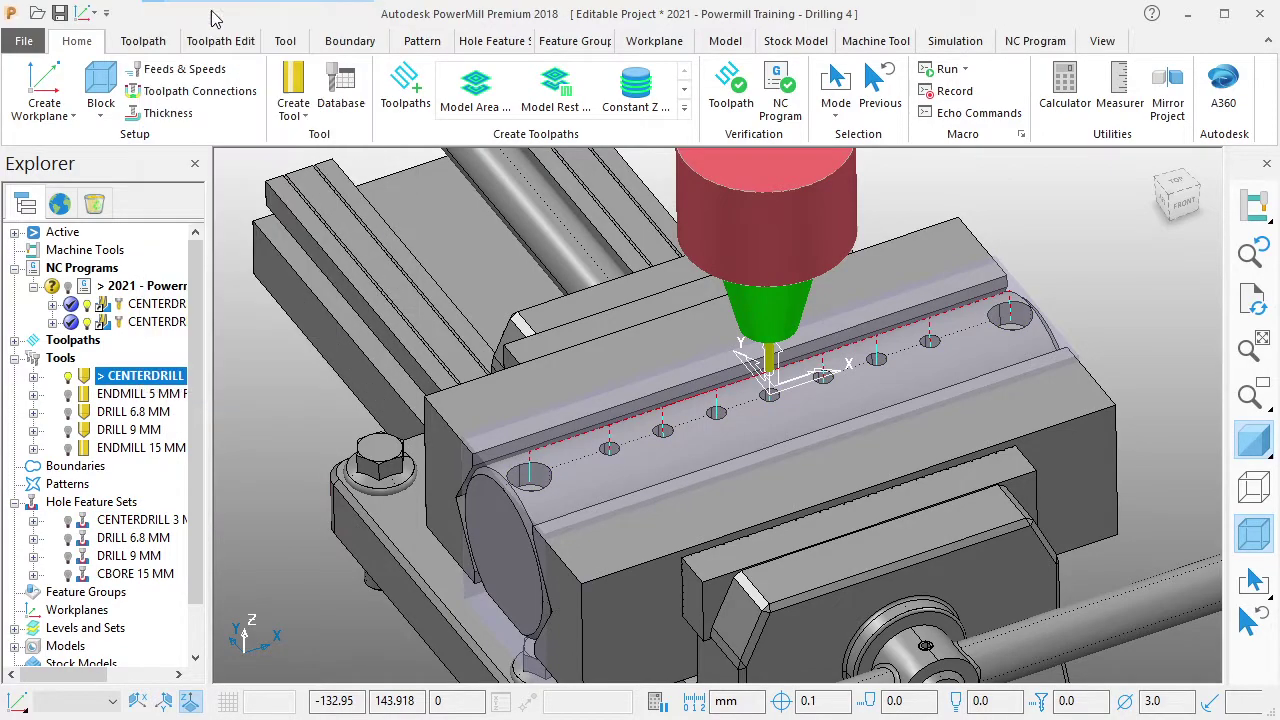
pyautogui.rightClick(167, 288)
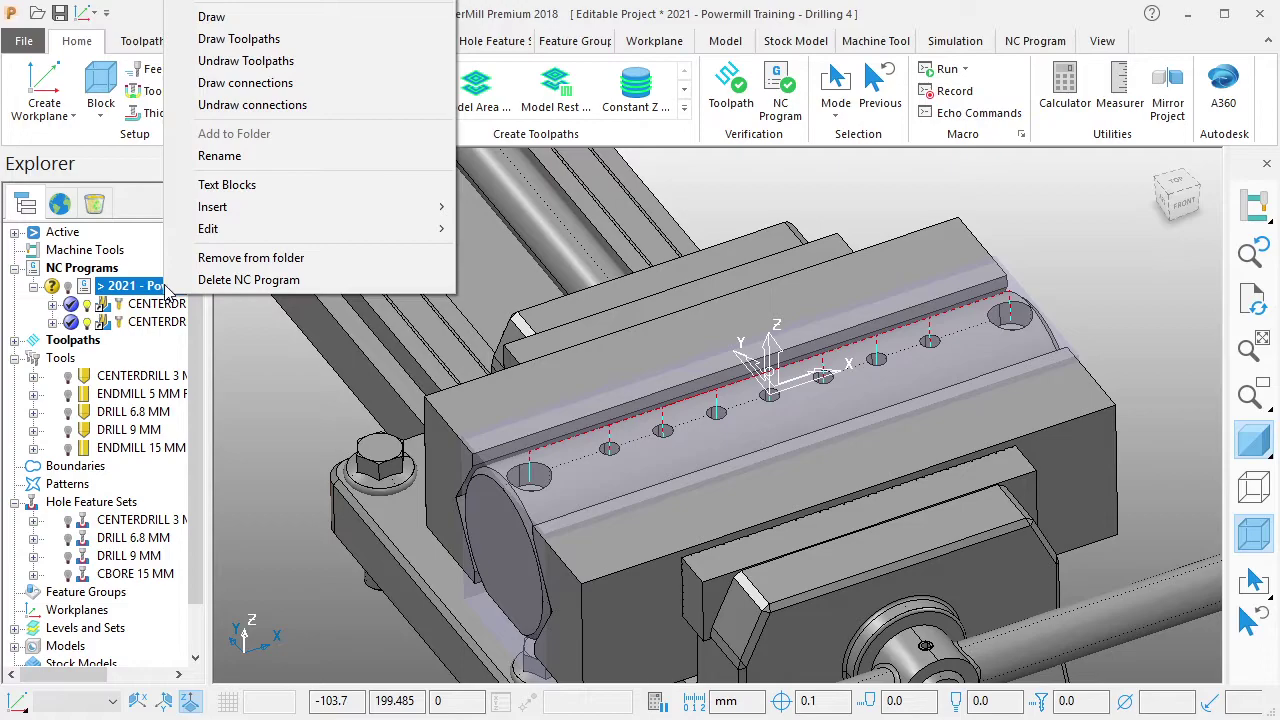
pyautogui.click(240, 6)
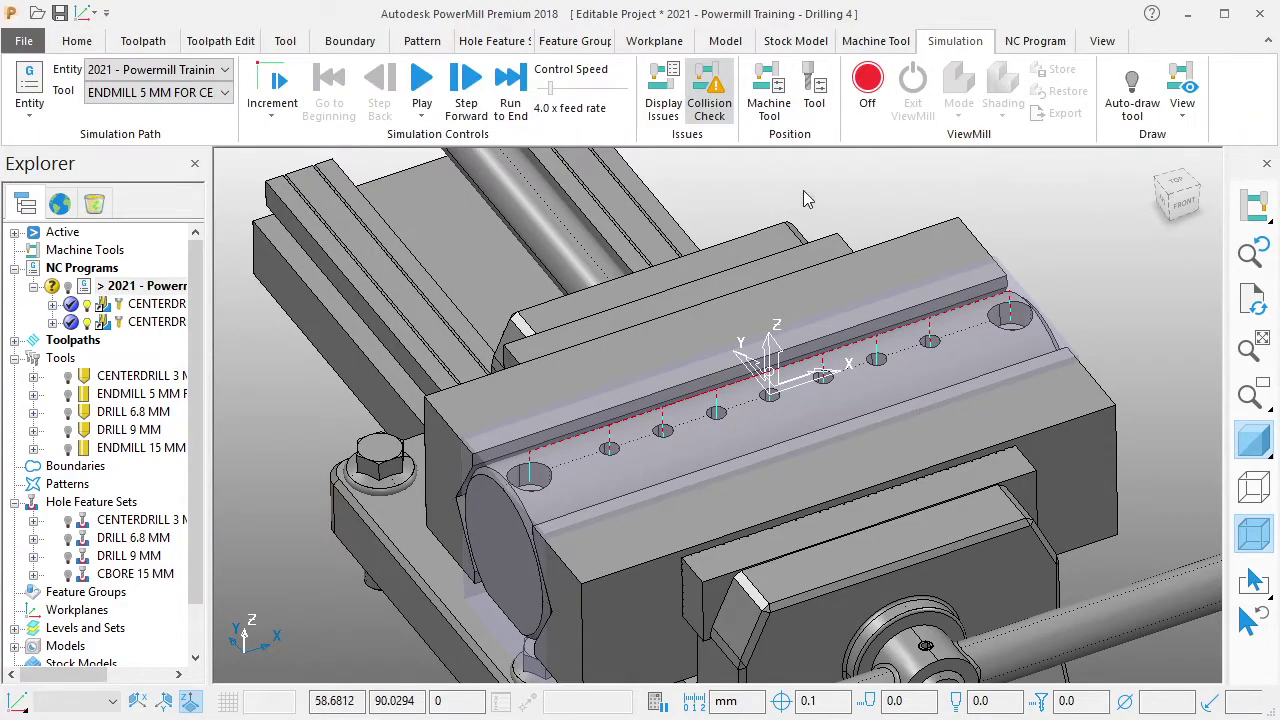
# Turn ViewMill on with the cutting tool shown and play the drilling simulation to 100%.
pyautogui.click(866, 108)
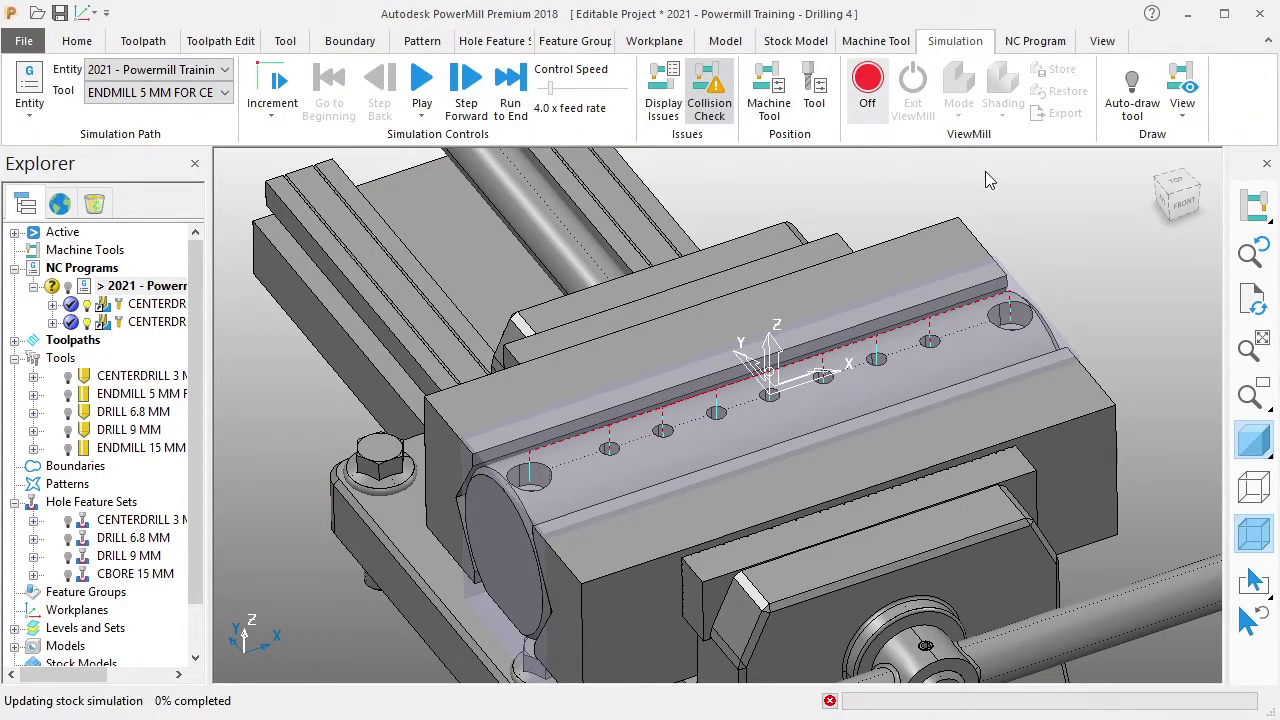
pyautogui.click(1132, 90)
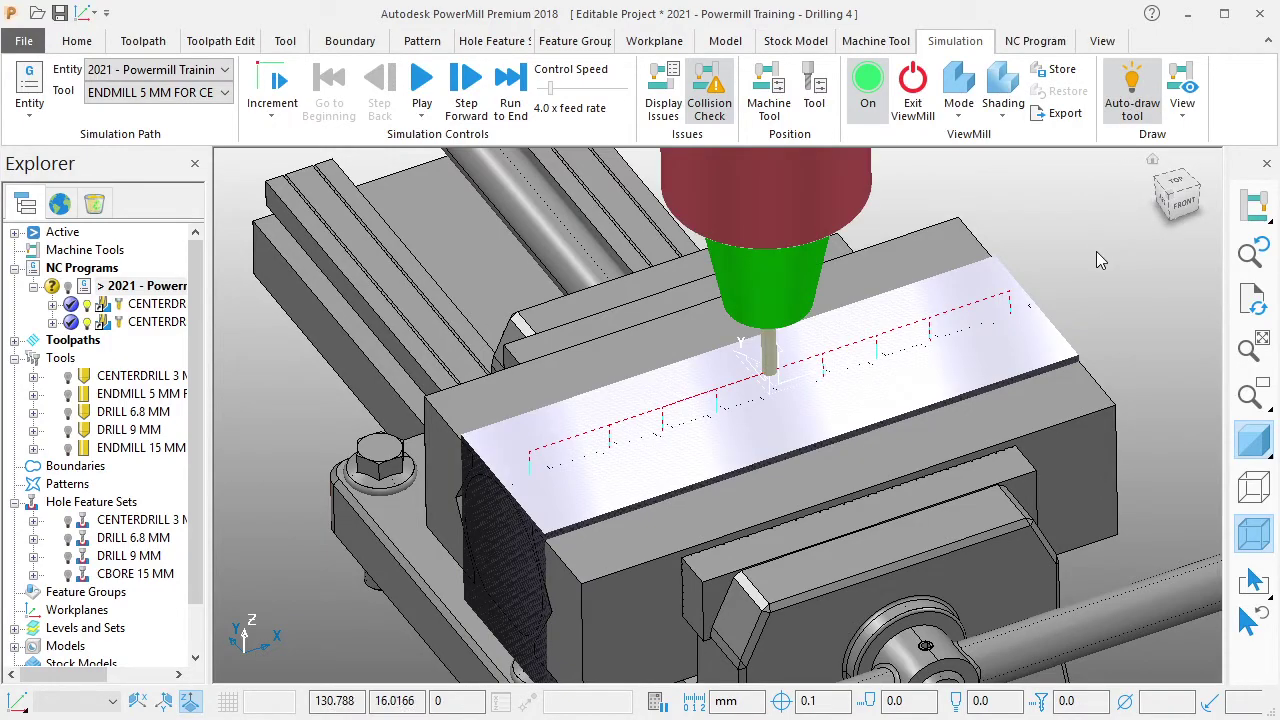
pyautogui.click(421, 90)
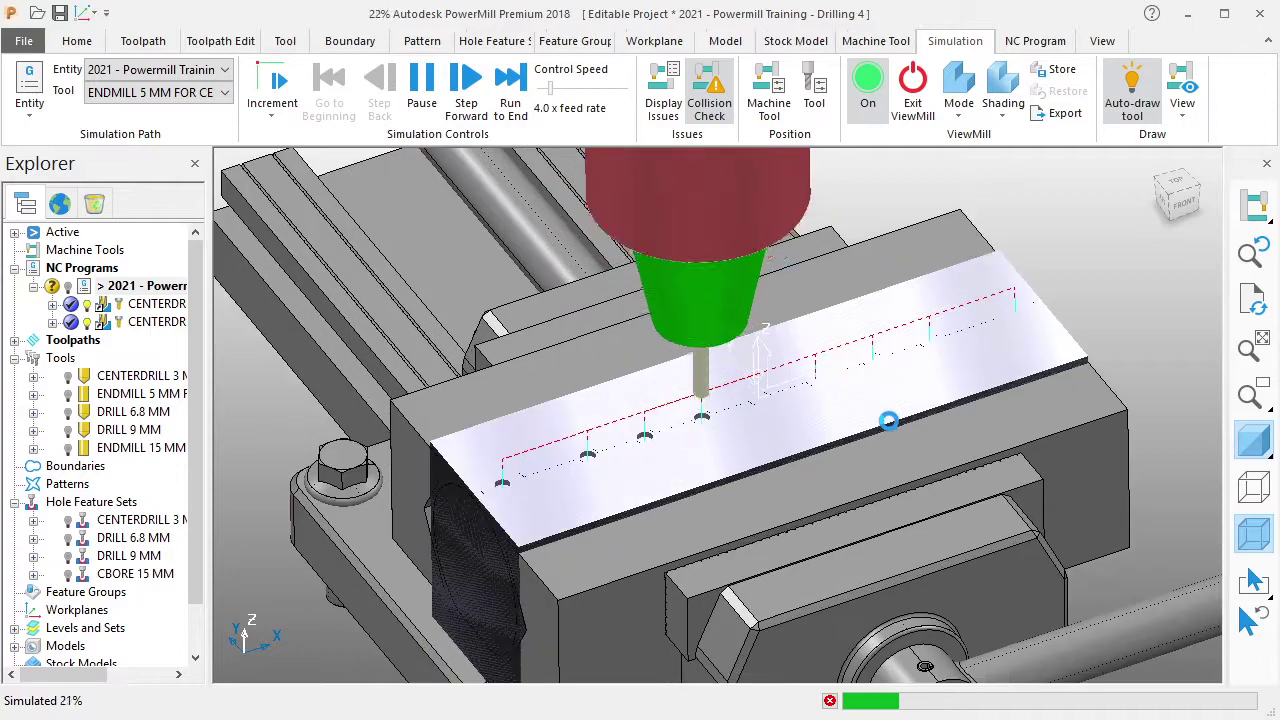
pyautogui.scroll(2, 888, 420)
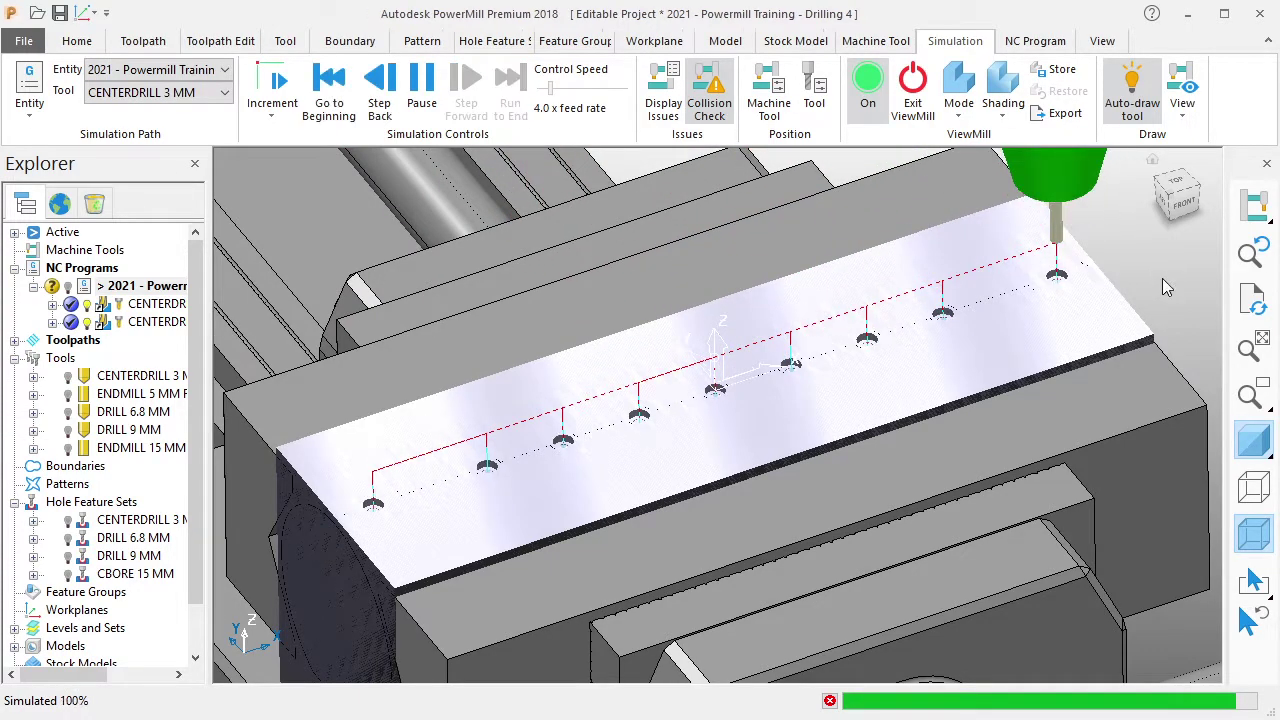
pyautogui.moveTo(1162, 278)
pyautogui.mouseDown(button='middle')
pyautogui.moveTo(691, 370)
pyautogui.moveTo(489, 374)
pyautogui.moveTo(1093, 322)
pyautogui.moveTo(923, 311)
pyautogui.moveTo(194, 434)
pyautogui.moveTo(251, 523)
pyautogui.moveTo(322, 531)
pyautogui.moveTo(780, 414)
pyautogui.moveTo(782, 338)
pyautogui.moveTo(896, 290)
pyautogui.mouseUp(button='middle')
pyautogui.scroll(5, 645, 358)
pyautogui.scroll(-3, 780, 411)
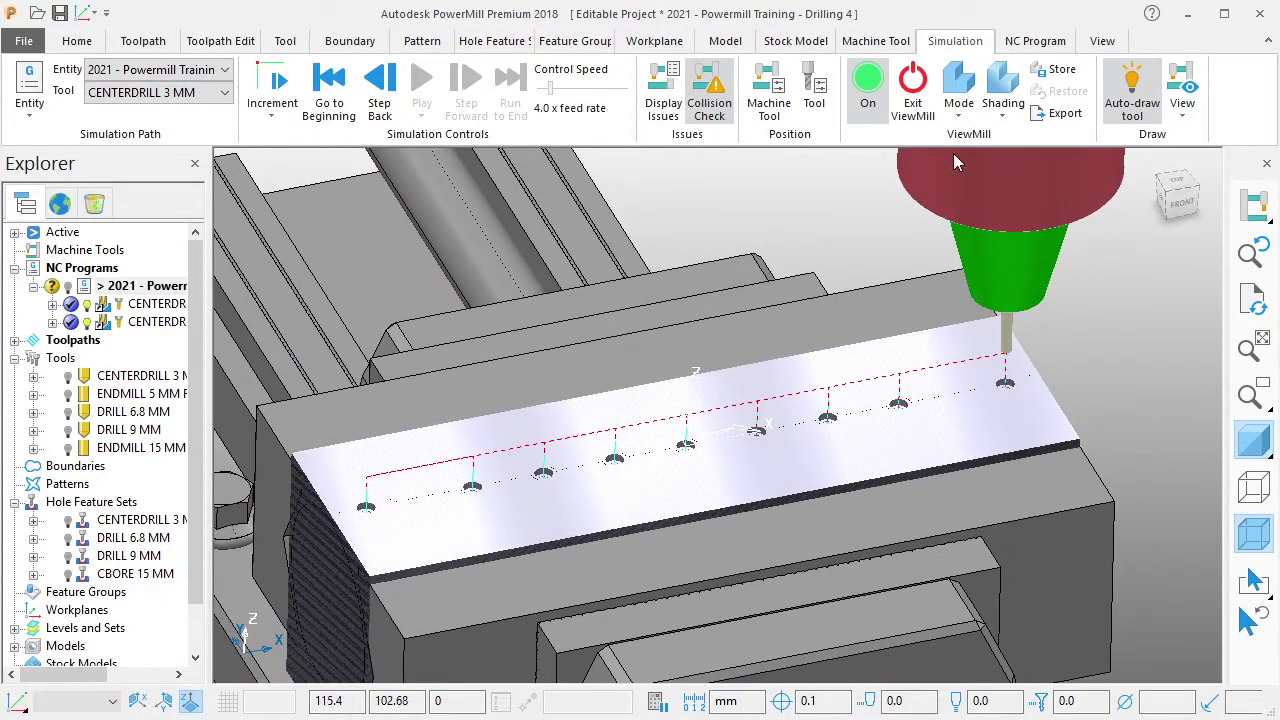
# Exit ViewMill and hide the cutting tool again.
pyautogui.click(913, 110)
pyautogui.click(877, 155)
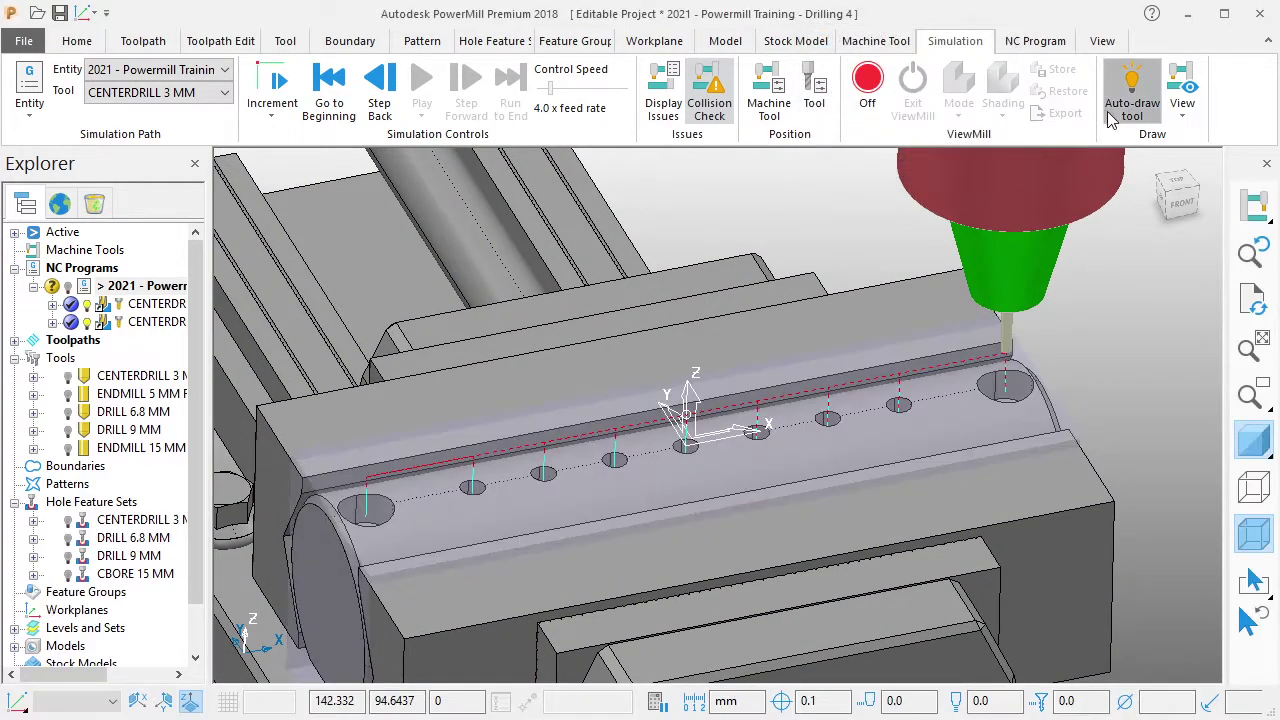
pyautogui.click(1132, 100)
pyautogui.moveTo(615, 563); pyautogui.dragTo(670, 432, button='middle')
pyautogui.scroll(-2, 670, 432)
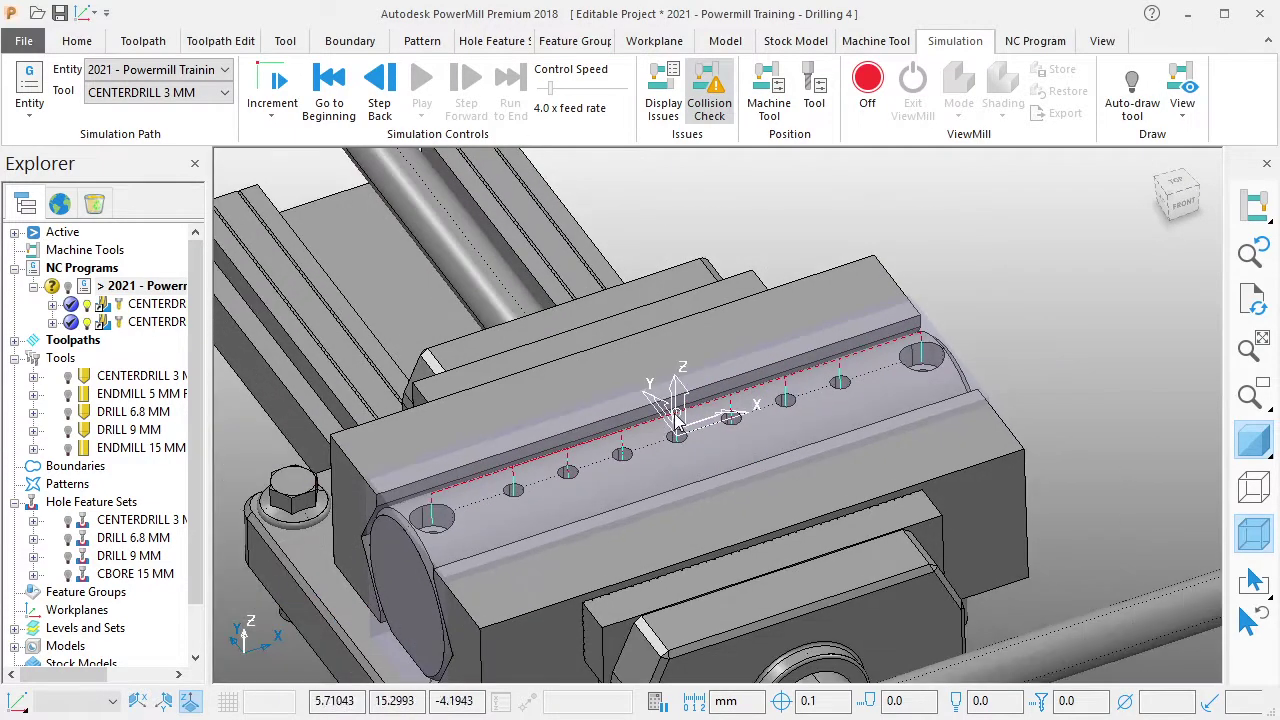
# Create a new toolpath from the Drilling strategy, named DRILLING 6.8 MM.
pyautogui.click(77, 41)
pyautogui.click(404, 100)
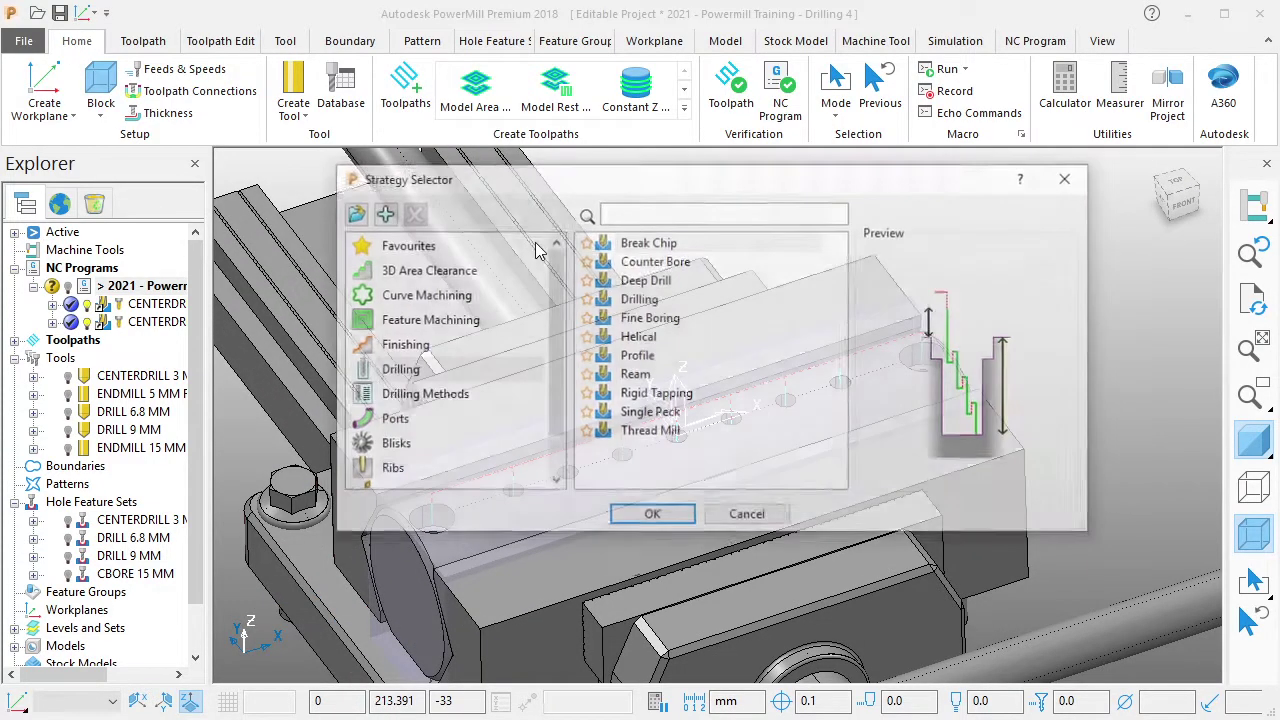
pyautogui.click(432, 372)
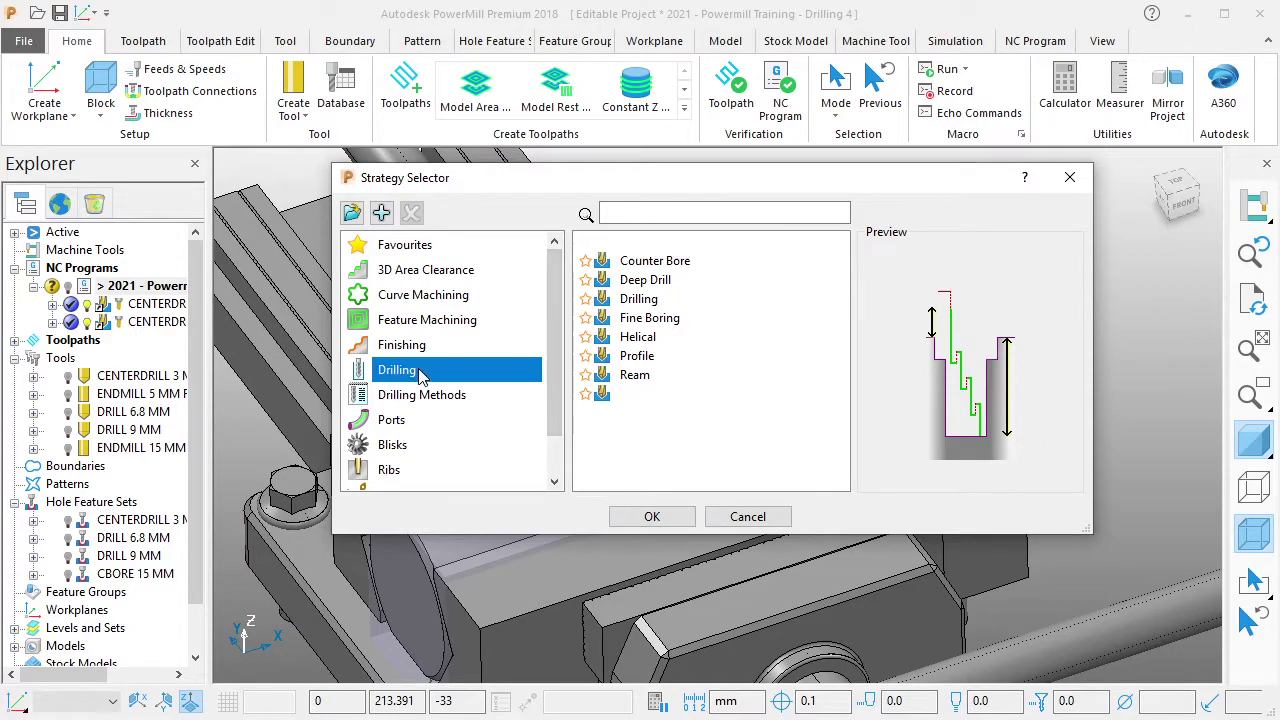
pyautogui.press('Tab')
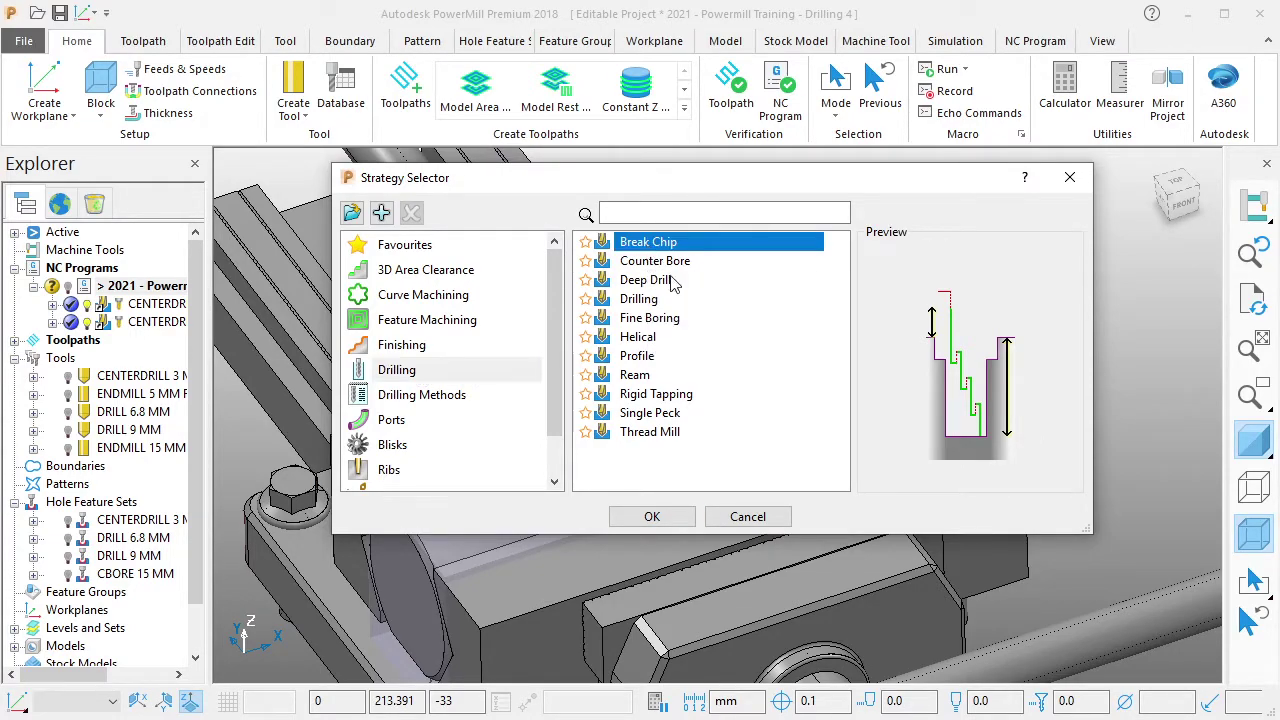
pyautogui.click(669, 515)
pyautogui.write('DRILLING 6.8 MM')
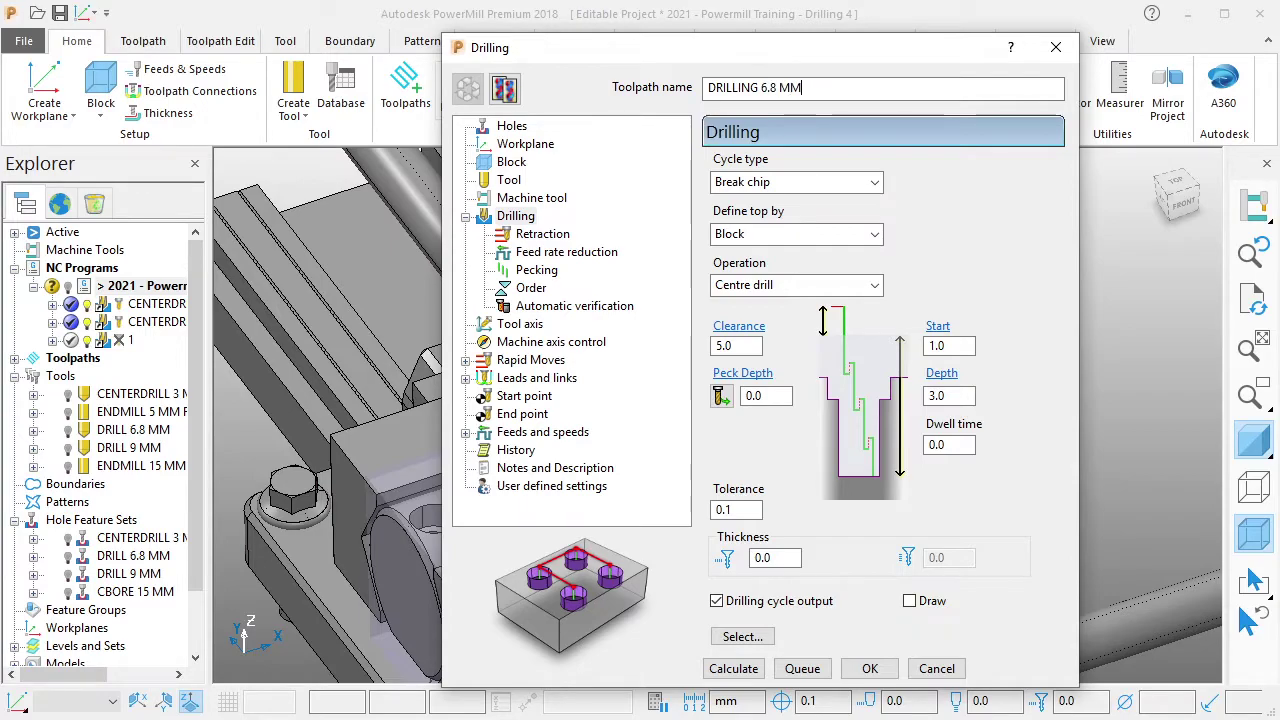
# Select the DRILL 6.8 MM hole feature set and the DRILL 6.8 MM tool.
pyautogui.click(510, 127)
pyautogui.click(785, 191)
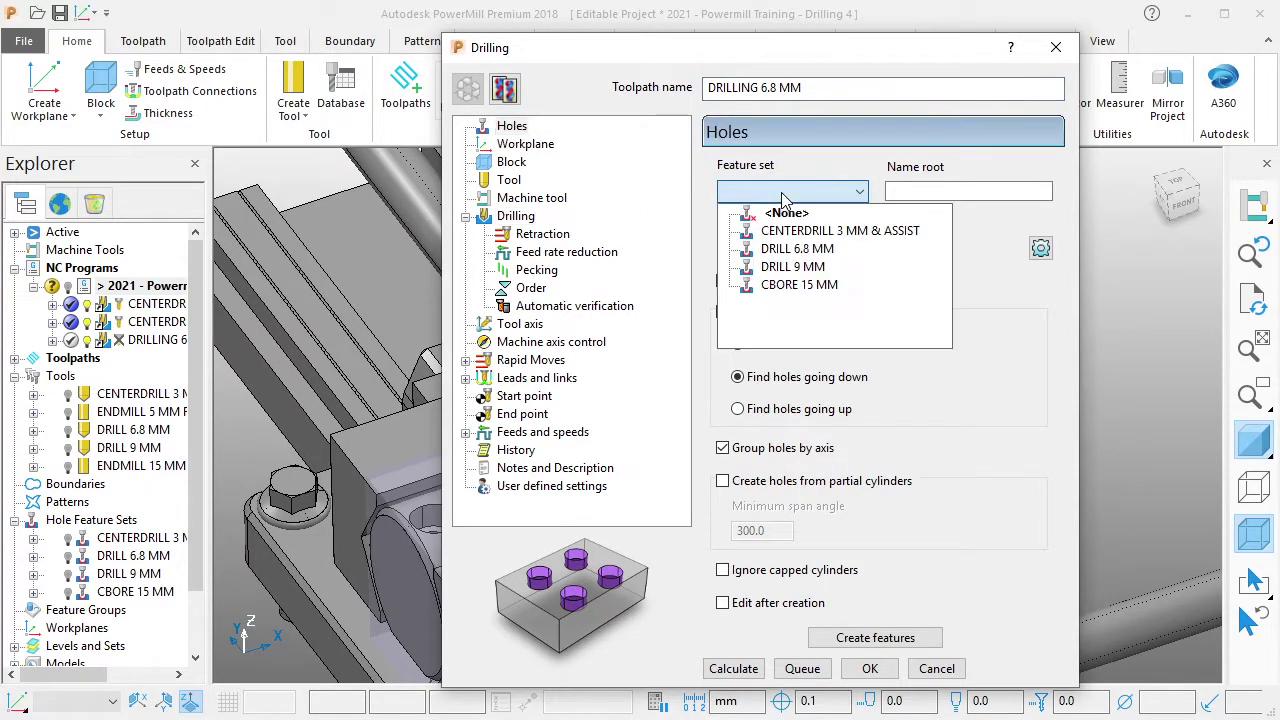
pyautogui.click(797, 249)
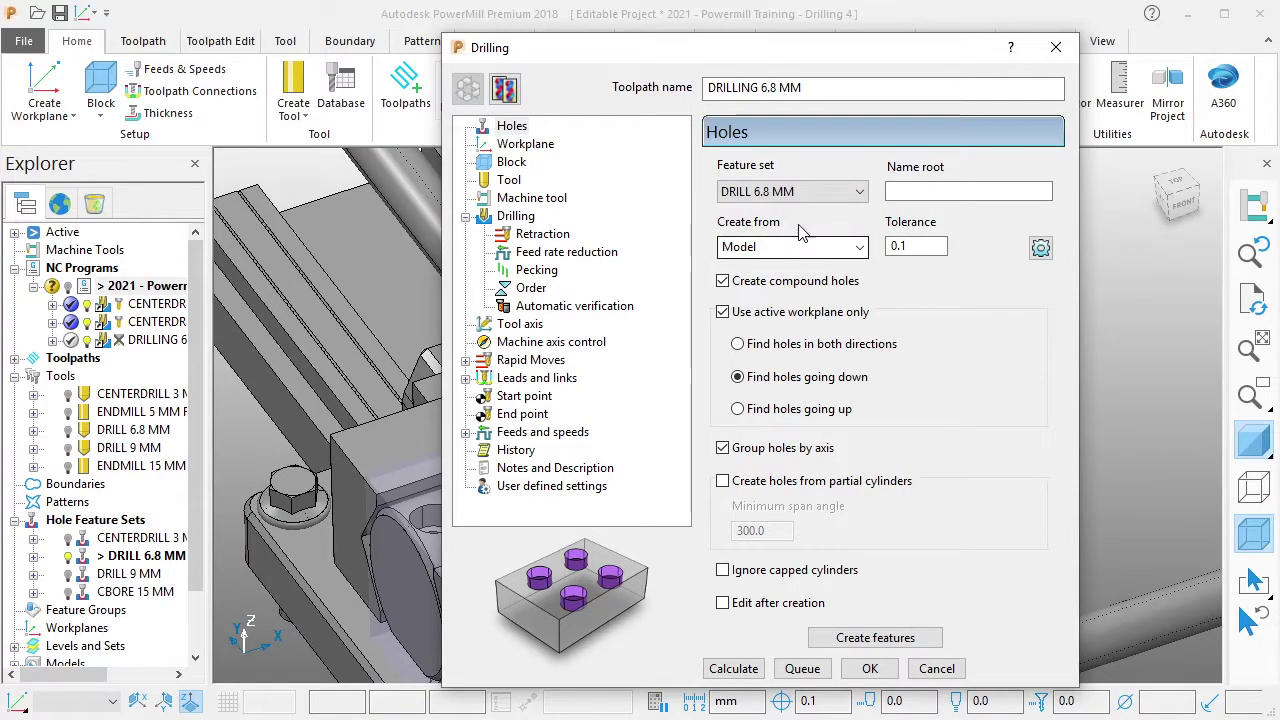
pyautogui.click(525, 144)
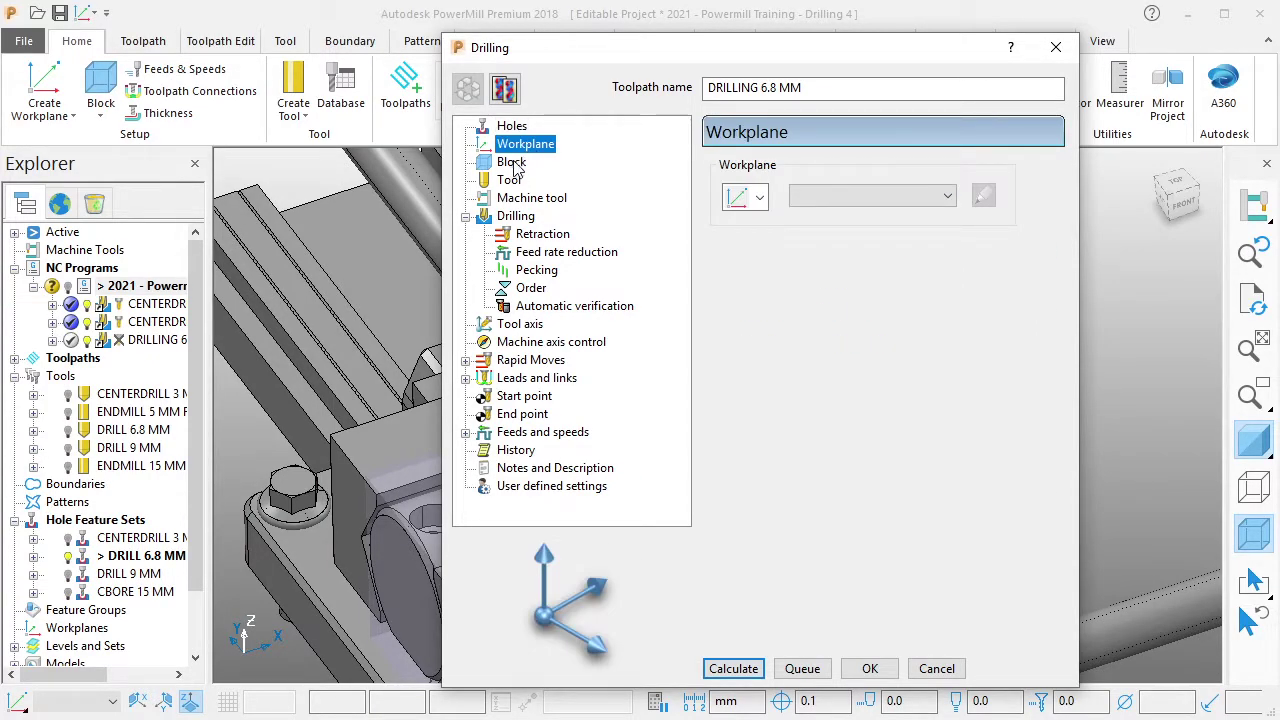
pyautogui.click(512, 163)
pyautogui.click(510, 180)
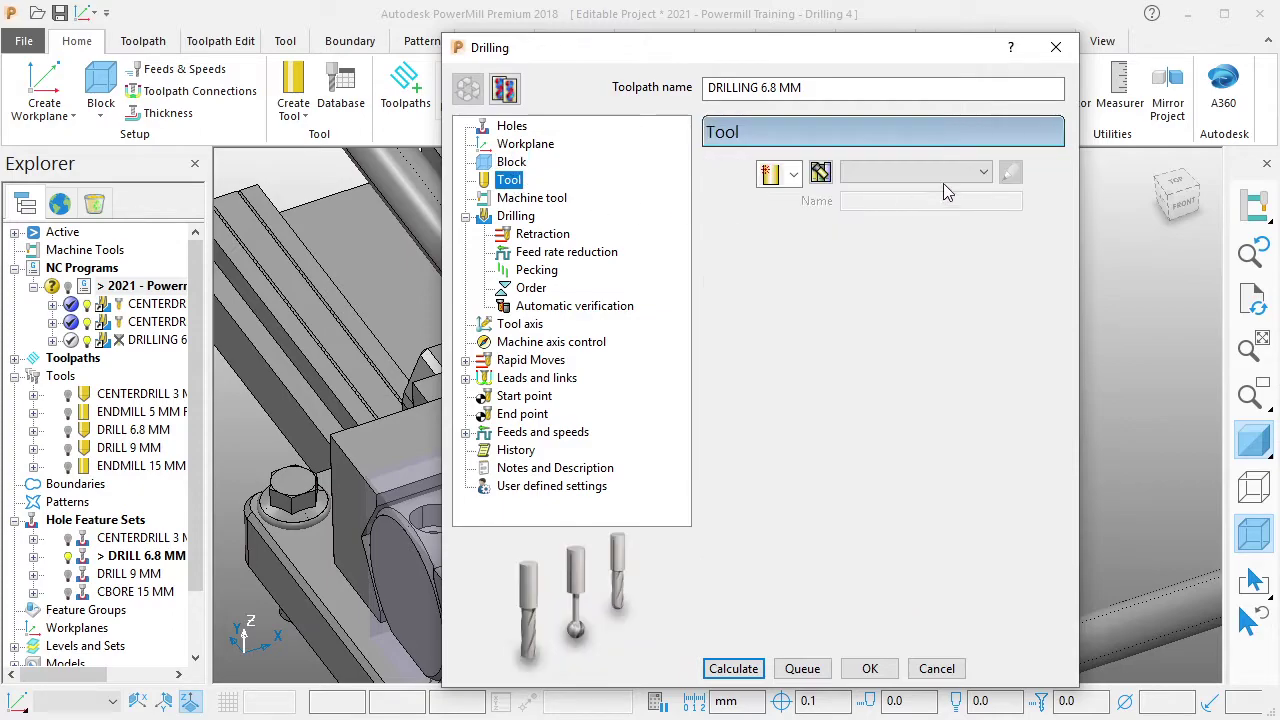
pyautogui.click(946, 176)
pyautogui.click(928, 247)
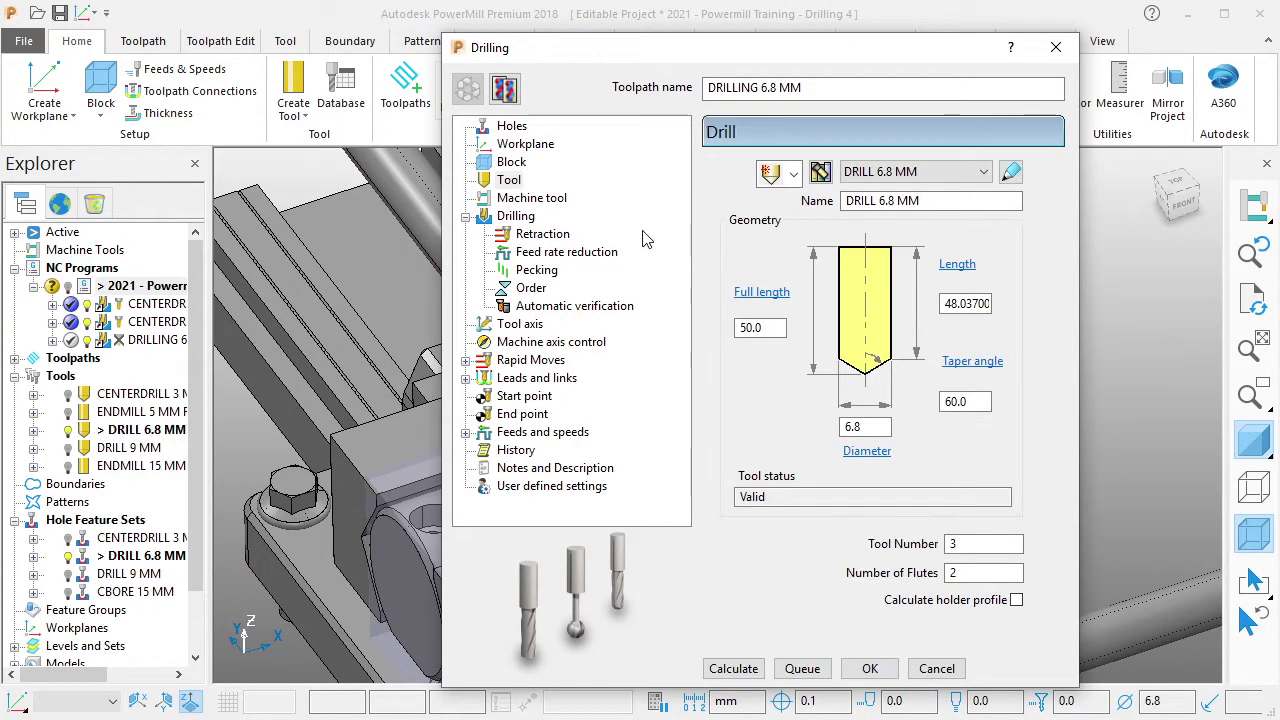
# Set a Break chip cycle with Drill to hole depth and a 2.0 peck depth.
pyautogui.click(545, 199)
pyautogui.click(519, 218)
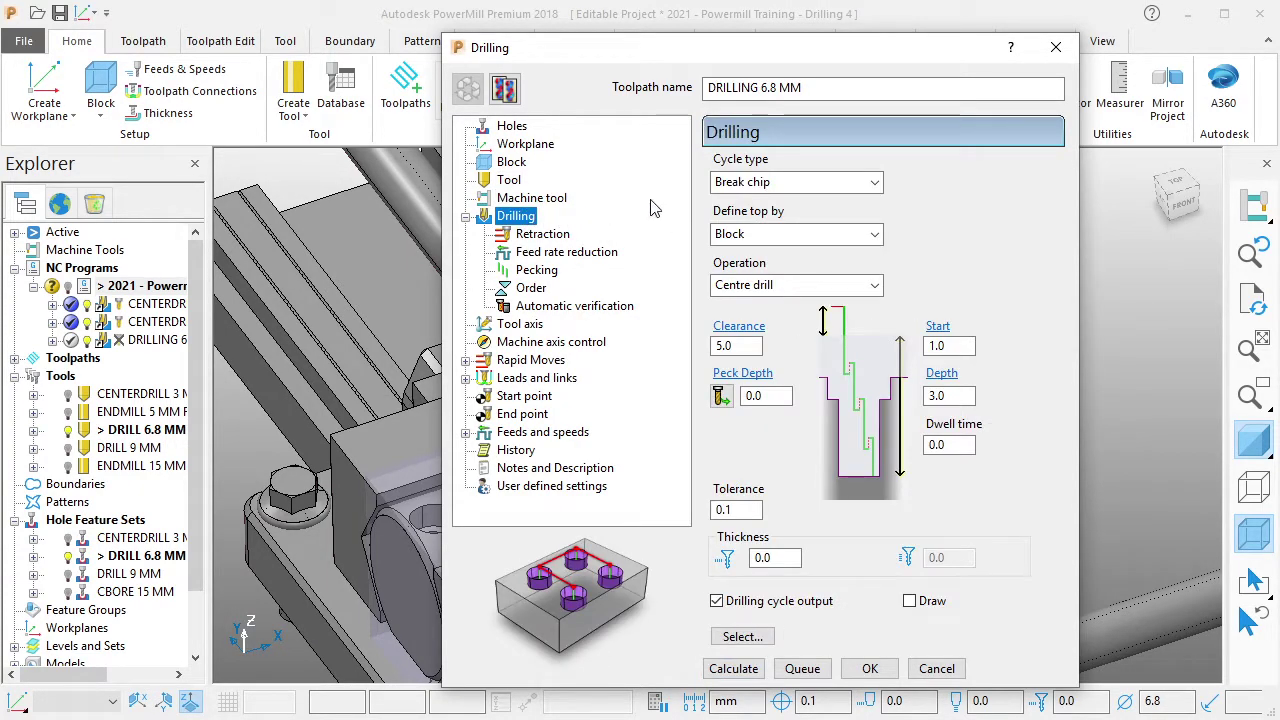
pyautogui.click(760, 182)
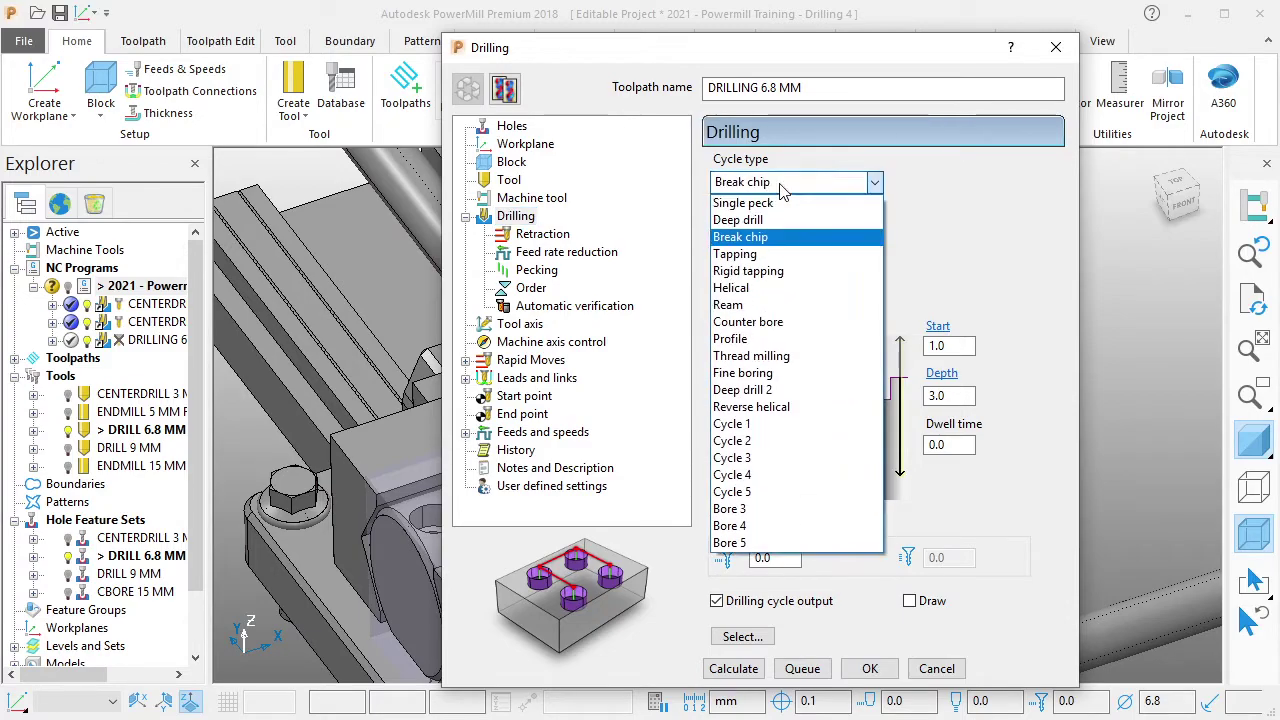
pyautogui.click(767, 238)
pyautogui.click(785, 286)
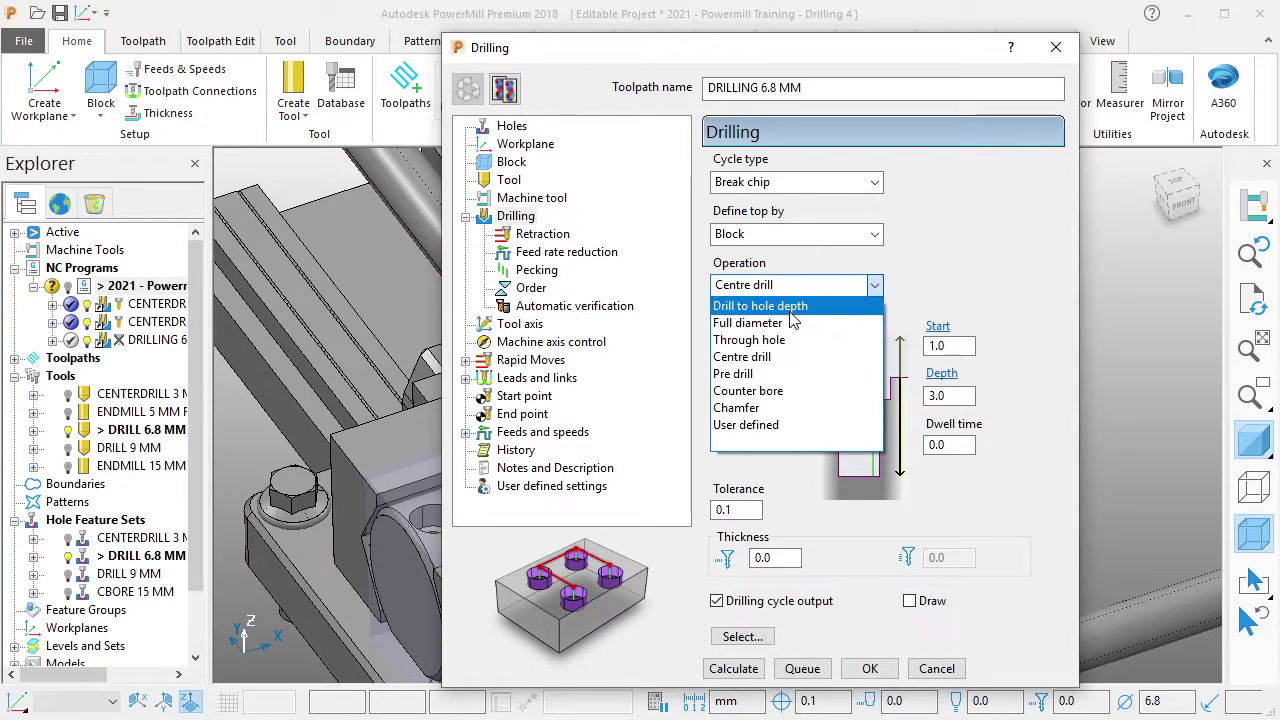
pyautogui.click(792, 308)
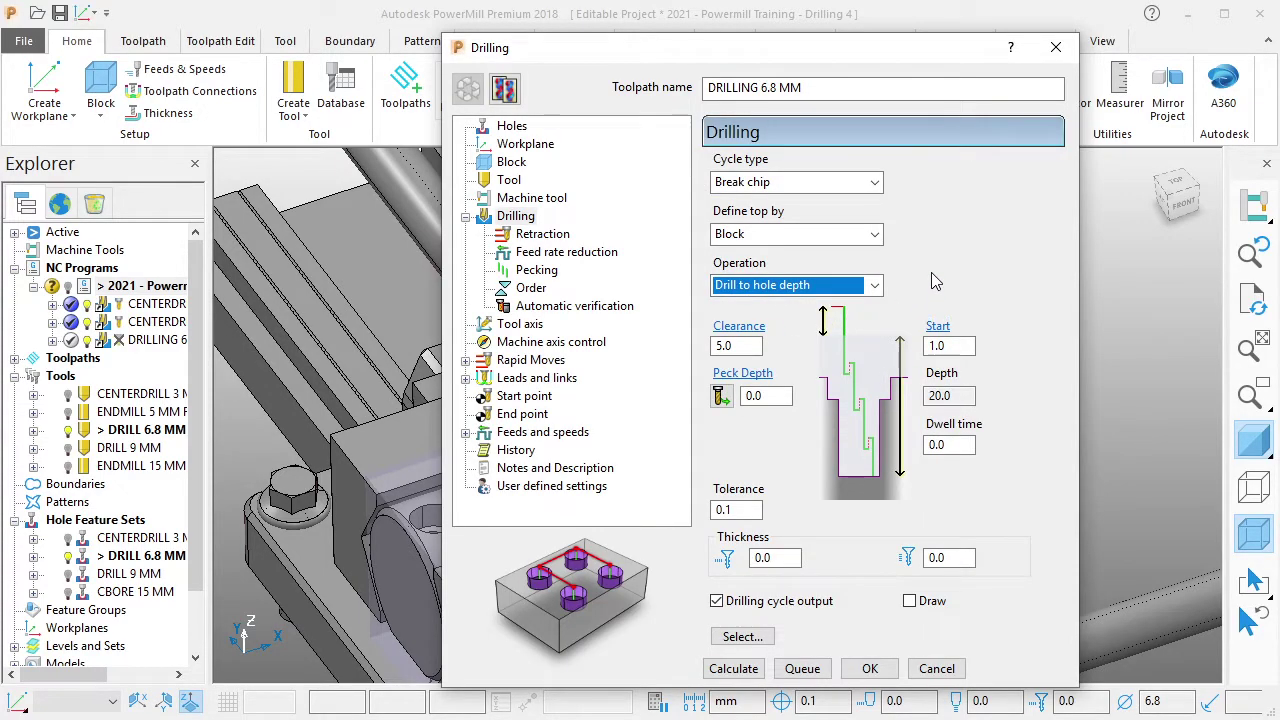
pyautogui.click(948, 346)
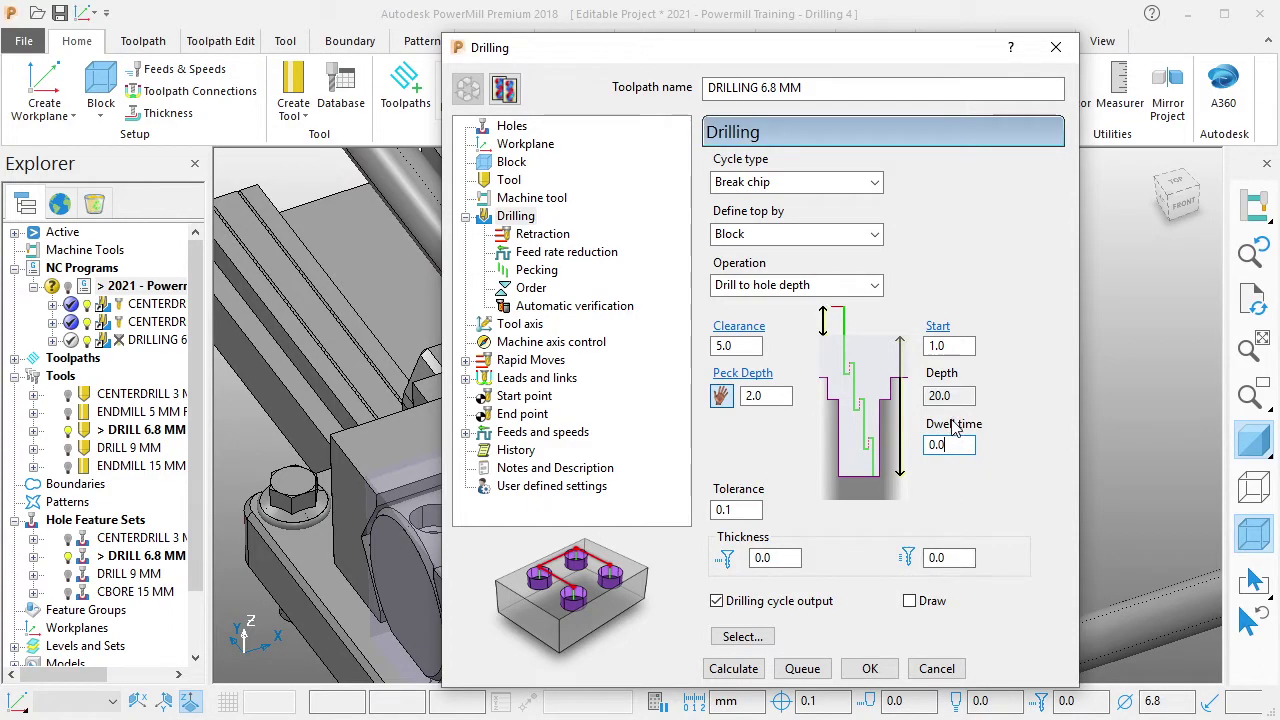
# Review the cycle pages and recalculate rapid height 10.0 and plunge height 5.0 in Toolpath workplane.
pyautogui.click(543, 236)
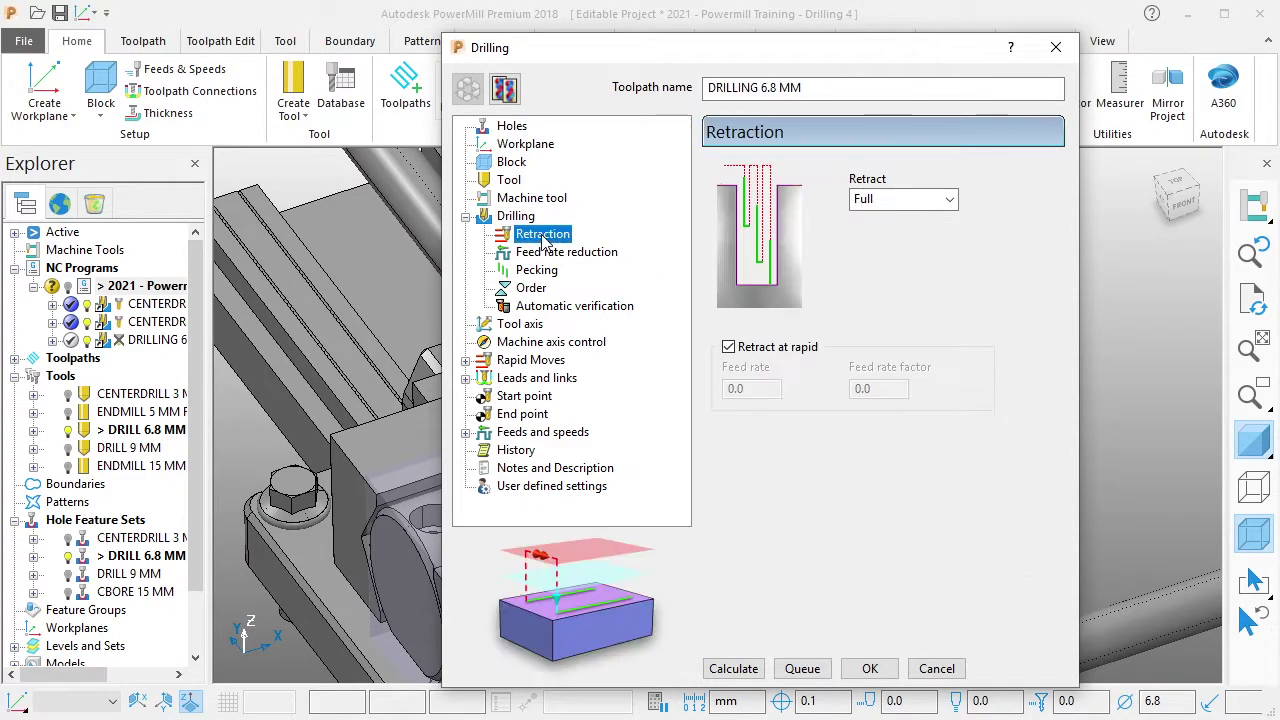
pyautogui.click(555, 255)
pyautogui.click(540, 272)
pyautogui.click(535, 290)
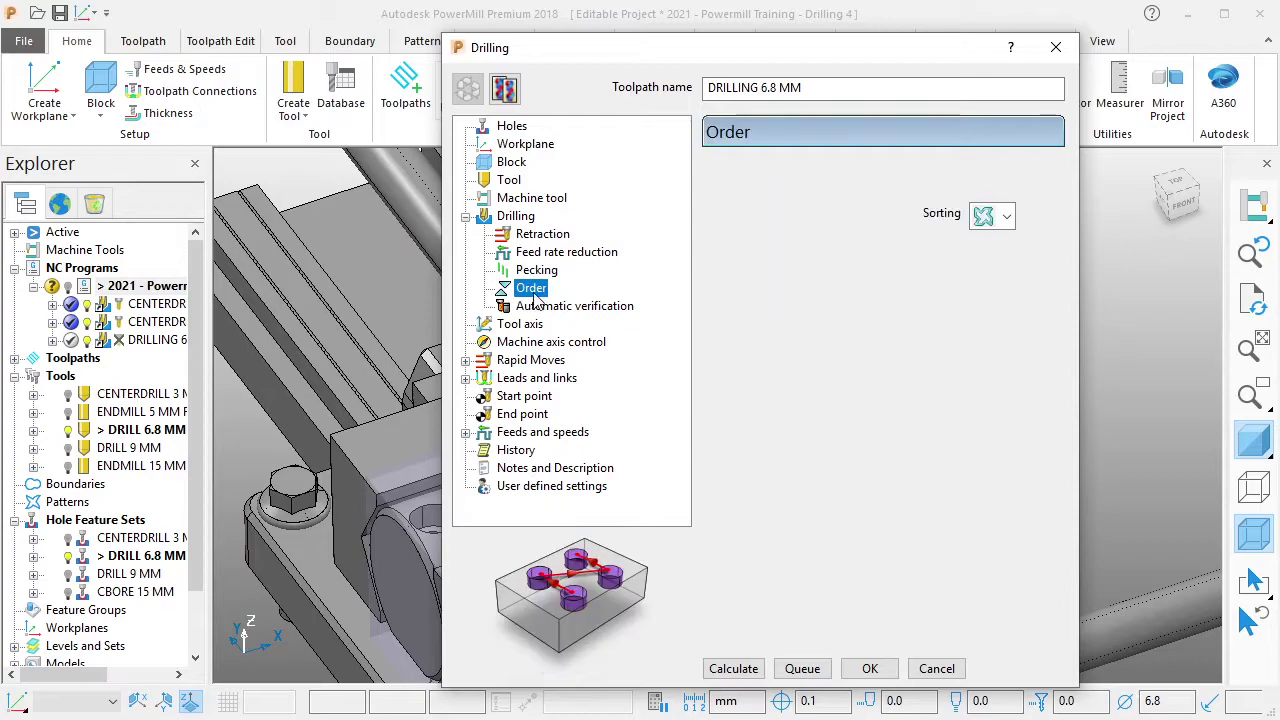
pyautogui.click(543, 308)
pyautogui.click(521, 330)
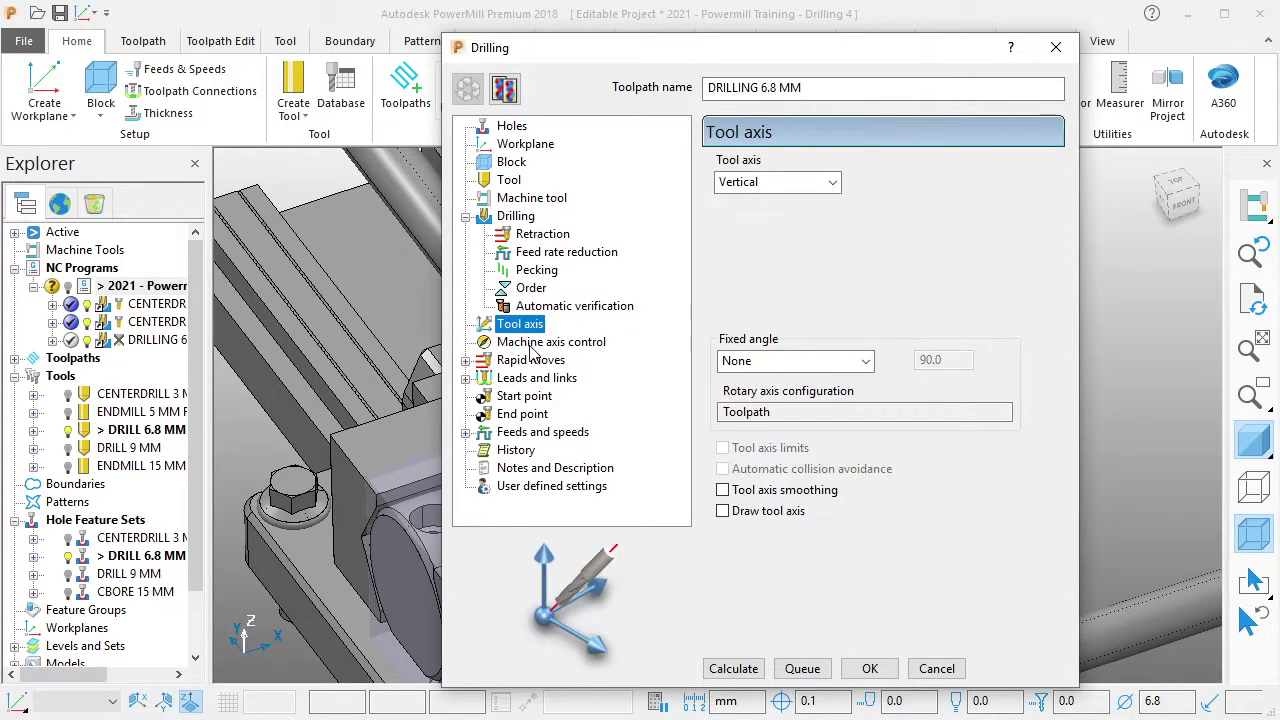
pyautogui.click(528, 345)
pyautogui.click(532, 362)
pyautogui.click(974, 579)
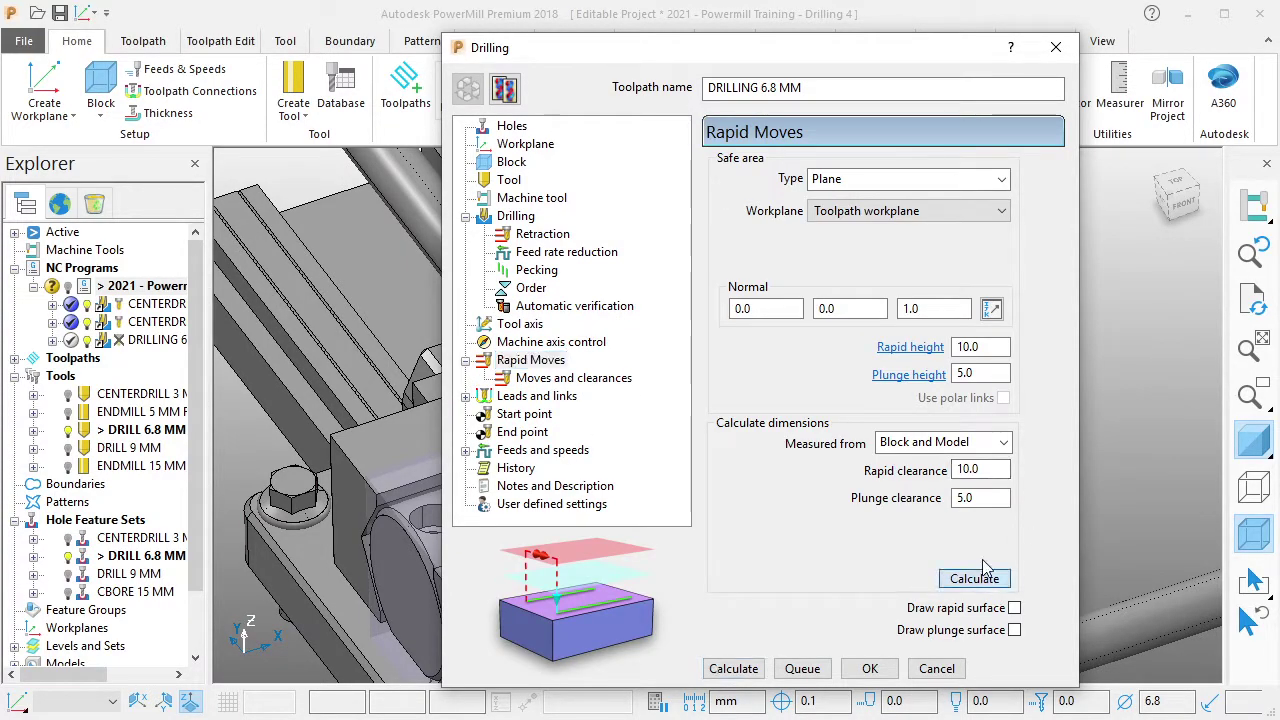
pyautogui.moveTo(823, 56); pyautogui.dragTo(915, 40)
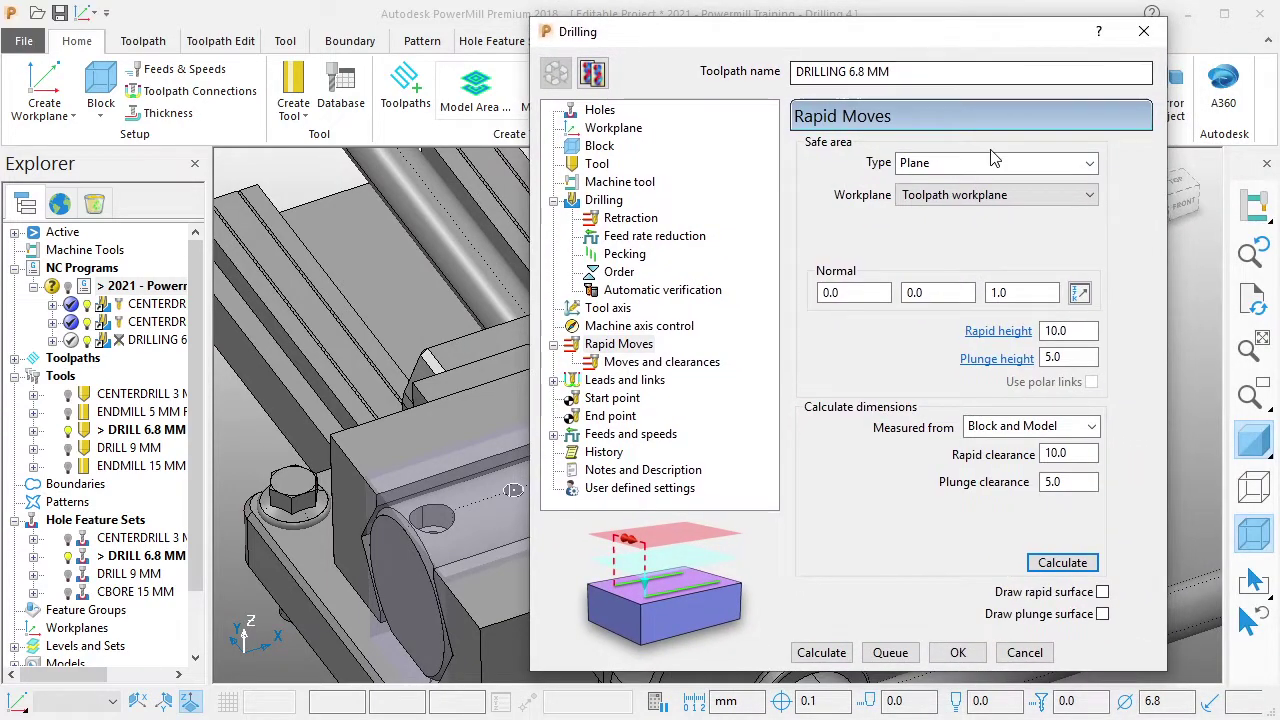
pyautogui.moveTo(913, 228)
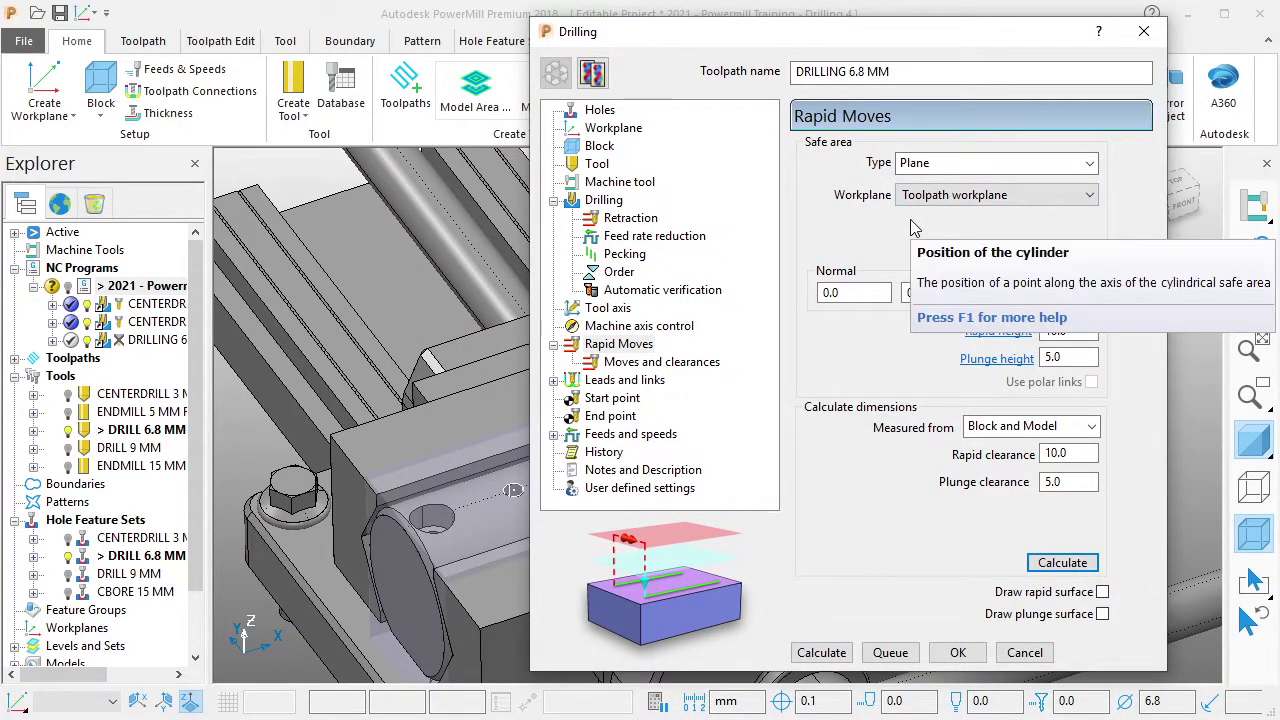
pyautogui.click(949, 200)
pyautogui.click(952, 214)
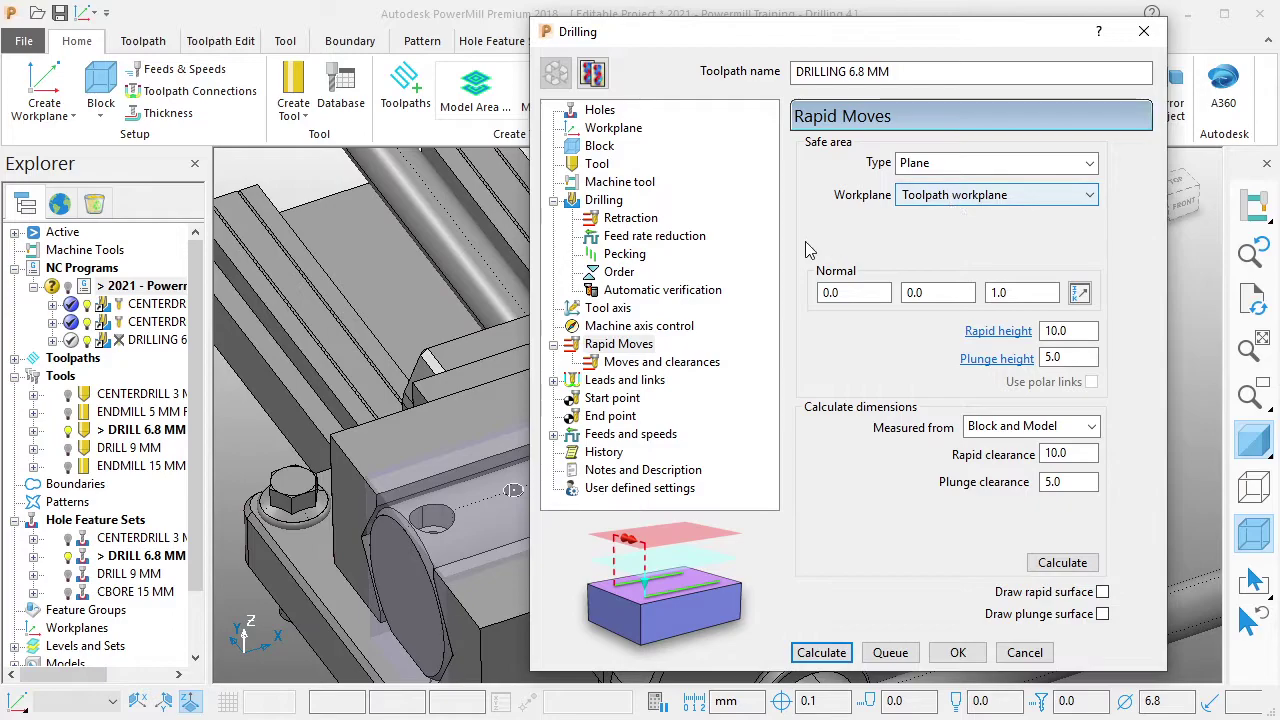
# Review the leads and links with Incremental links, then calculate the DRILLING 6.8 MM toolpath.
pyautogui.click(628, 362)
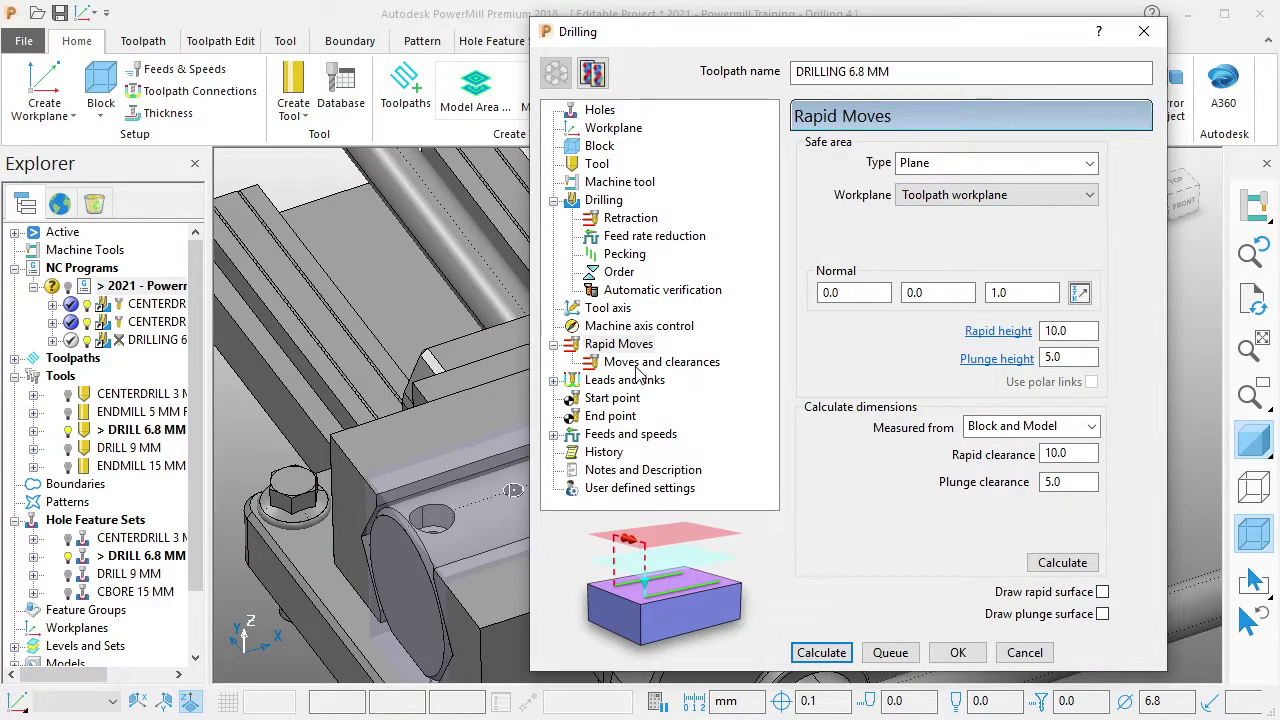
pyautogui.click(624, 346)
pyautogui.click(622, 384)
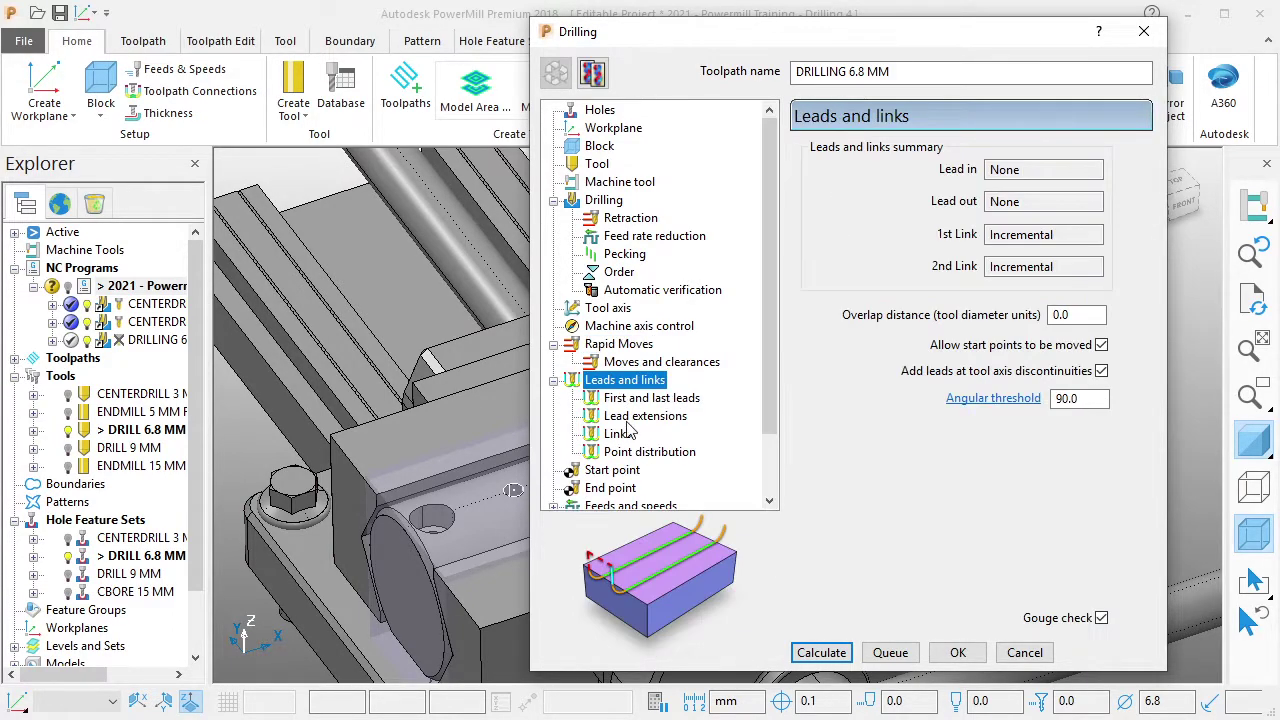
pyautogui.click(616, 436)
pyautogui.moveTo(770, 379); pyautogui.dragTo(763, 447)
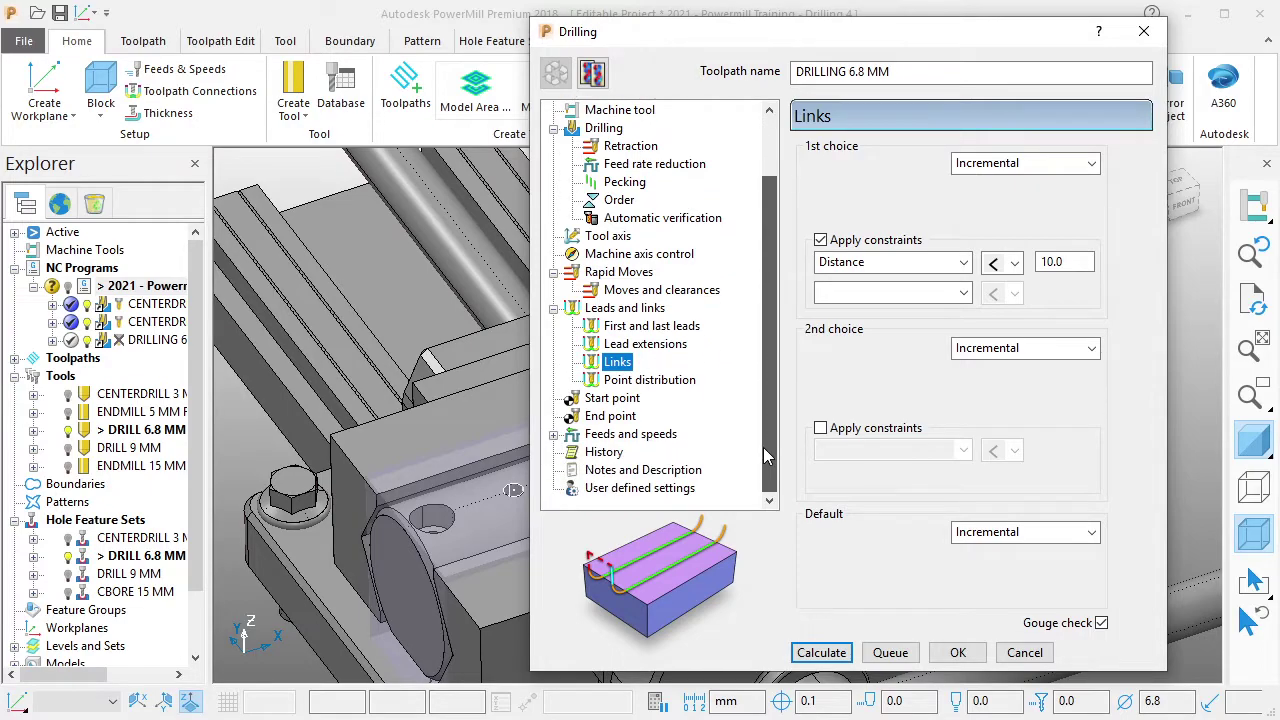
pyautogui.click(821, 652)
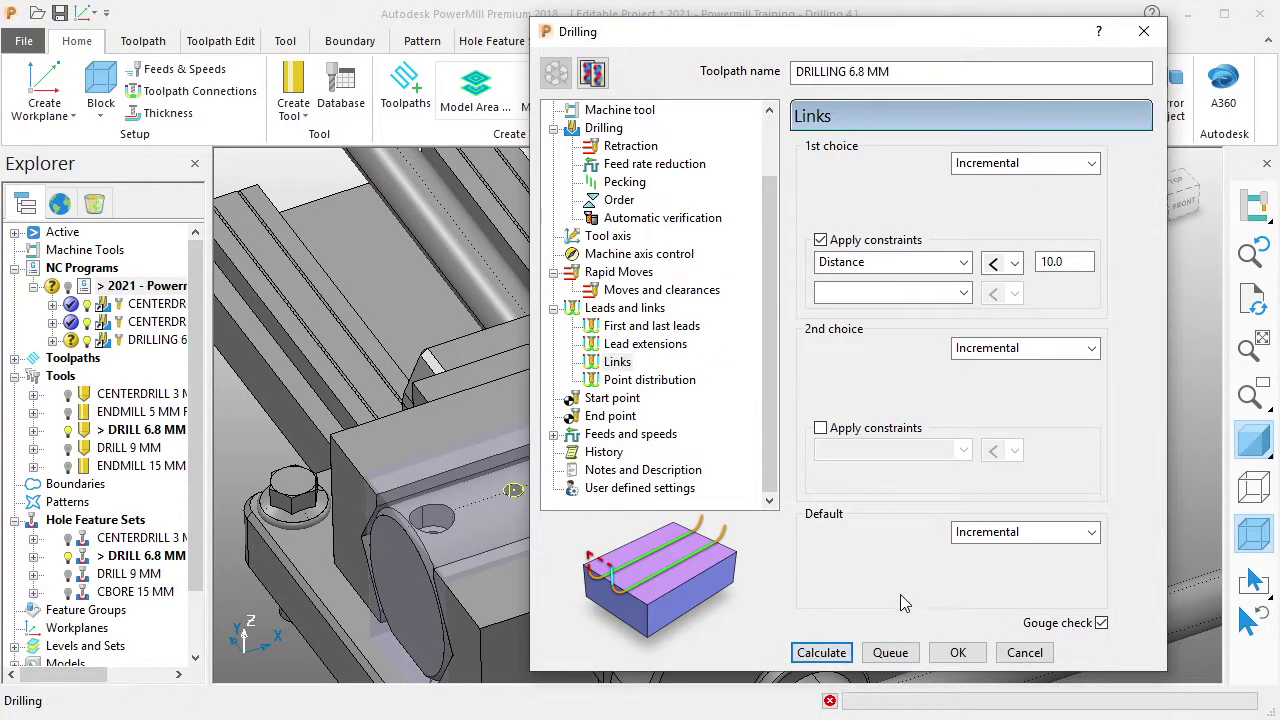
# Close the Drilling dialog and verify the DRILLING 6.8 MM toolpath has no collisions.
pyautogui.click(1024, 652)
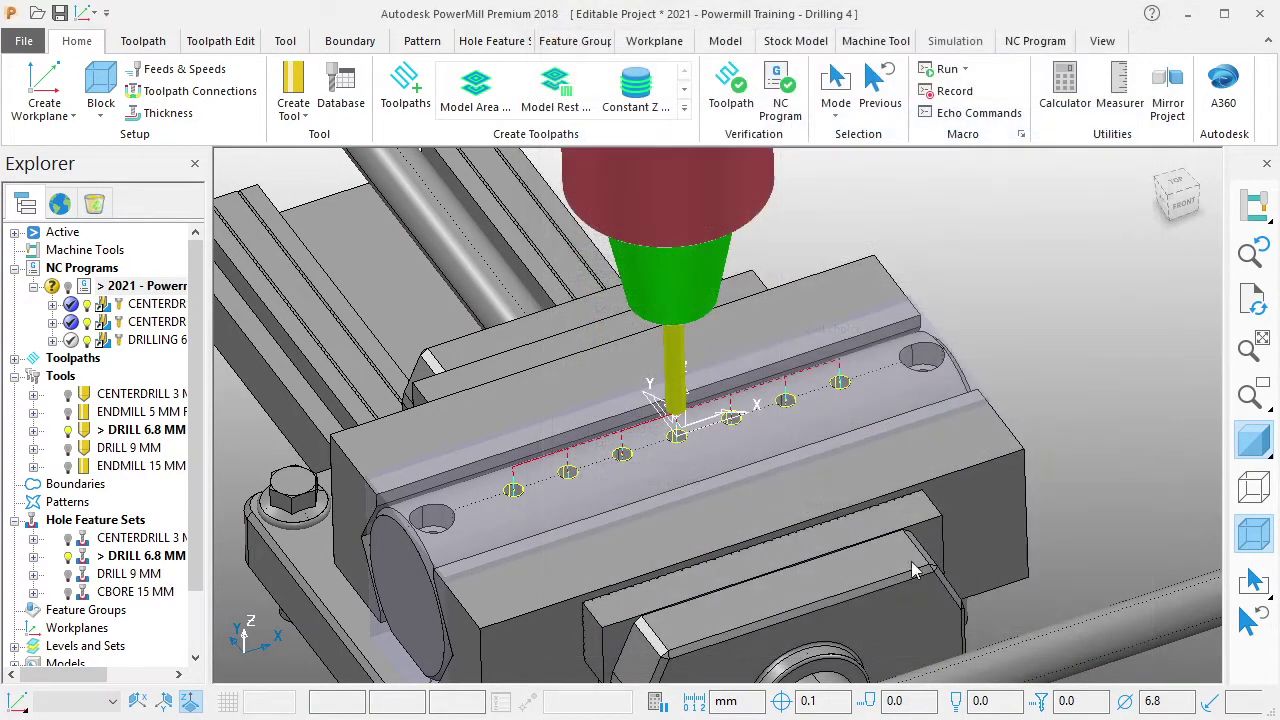
pyautogui.moveTo(831, 443)
pyautogui.mouseDown(button='middle')
pyautogui.moveTo(852, 449)
pyautogui.moveTo(812, 425)
pyautogui.mouseUp(button='middle')
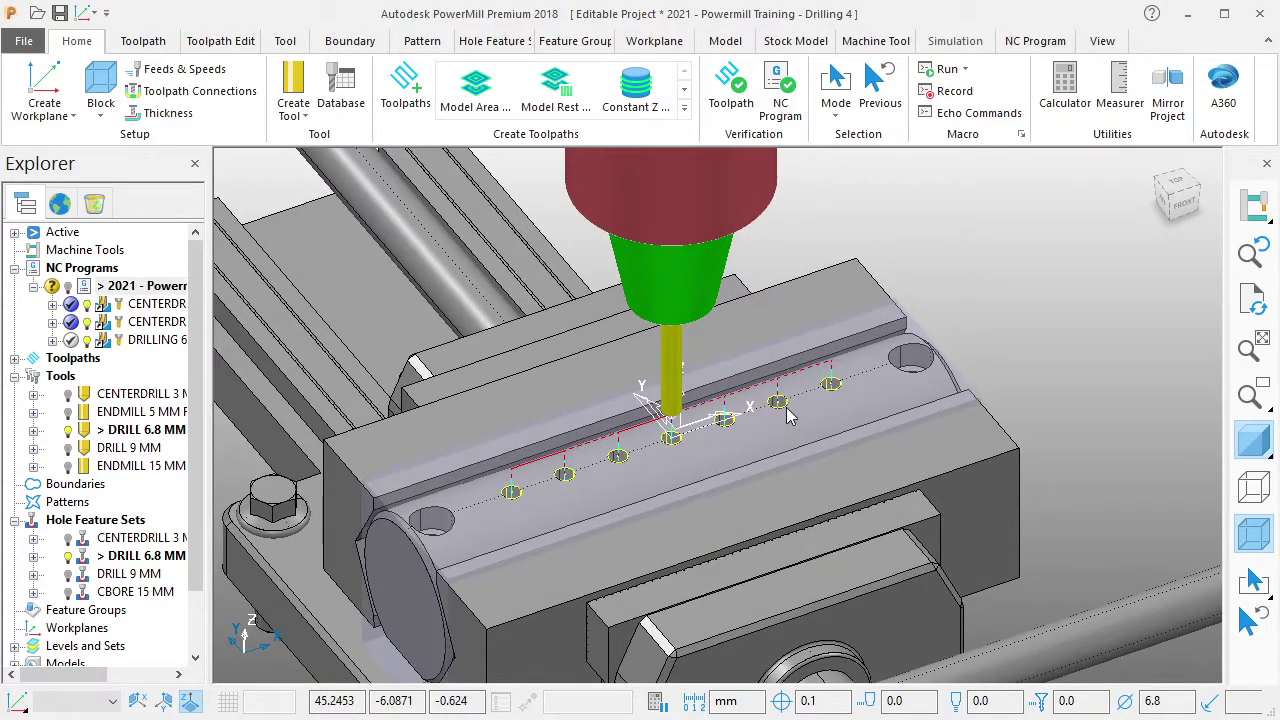
pyautogui.click(731, 88)
pyautogui.click(527, 668)
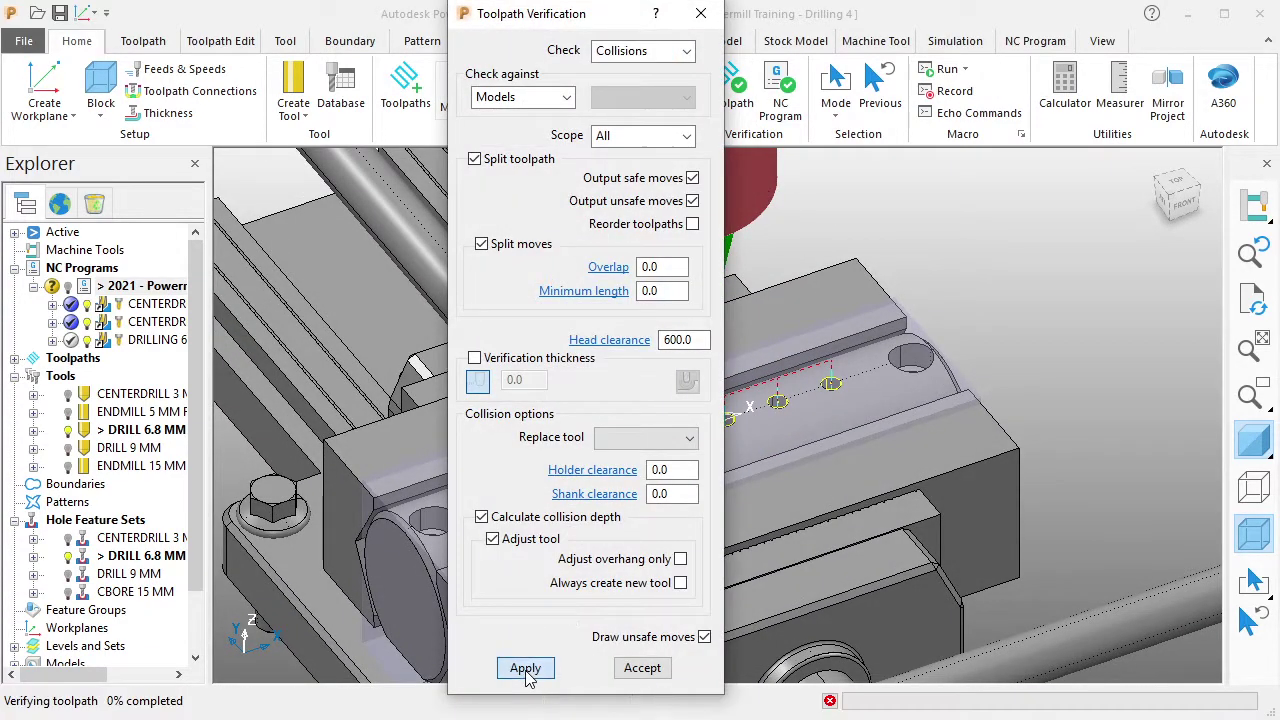
pyautogui.click(583, 691)
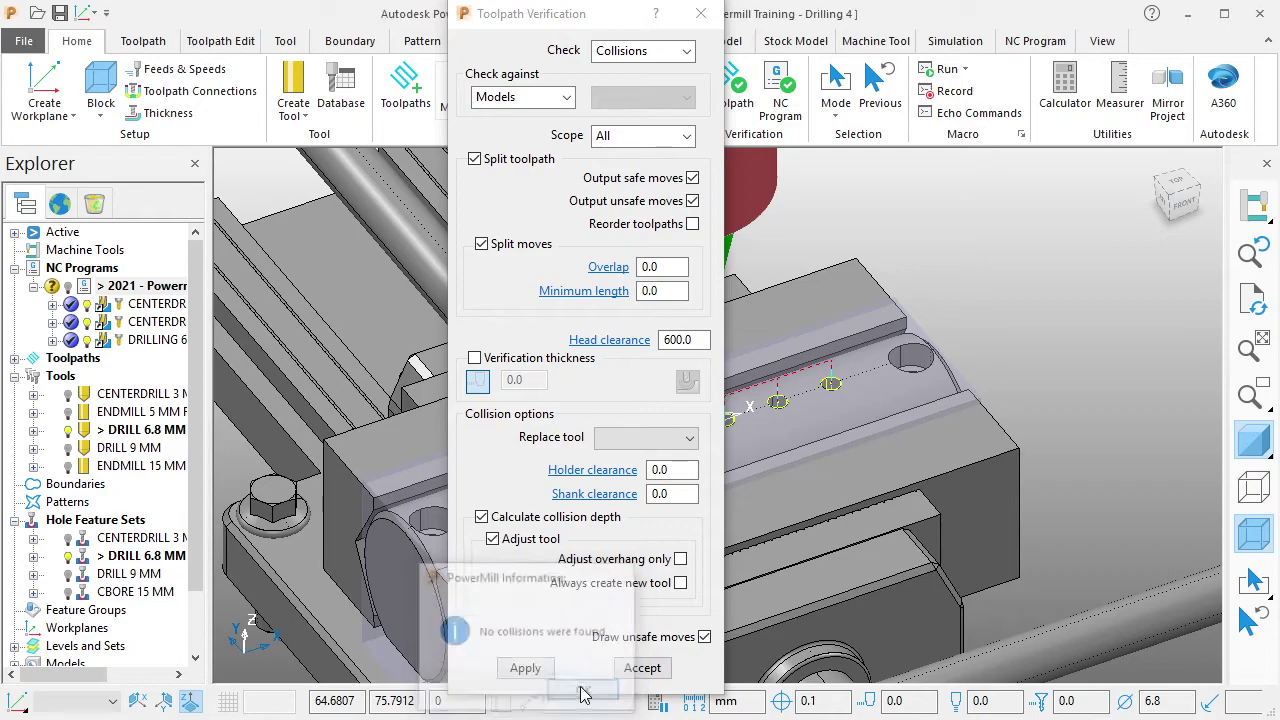
pyautogui.click(641, 668)
pyautogui.scroll(2, 884, 398)
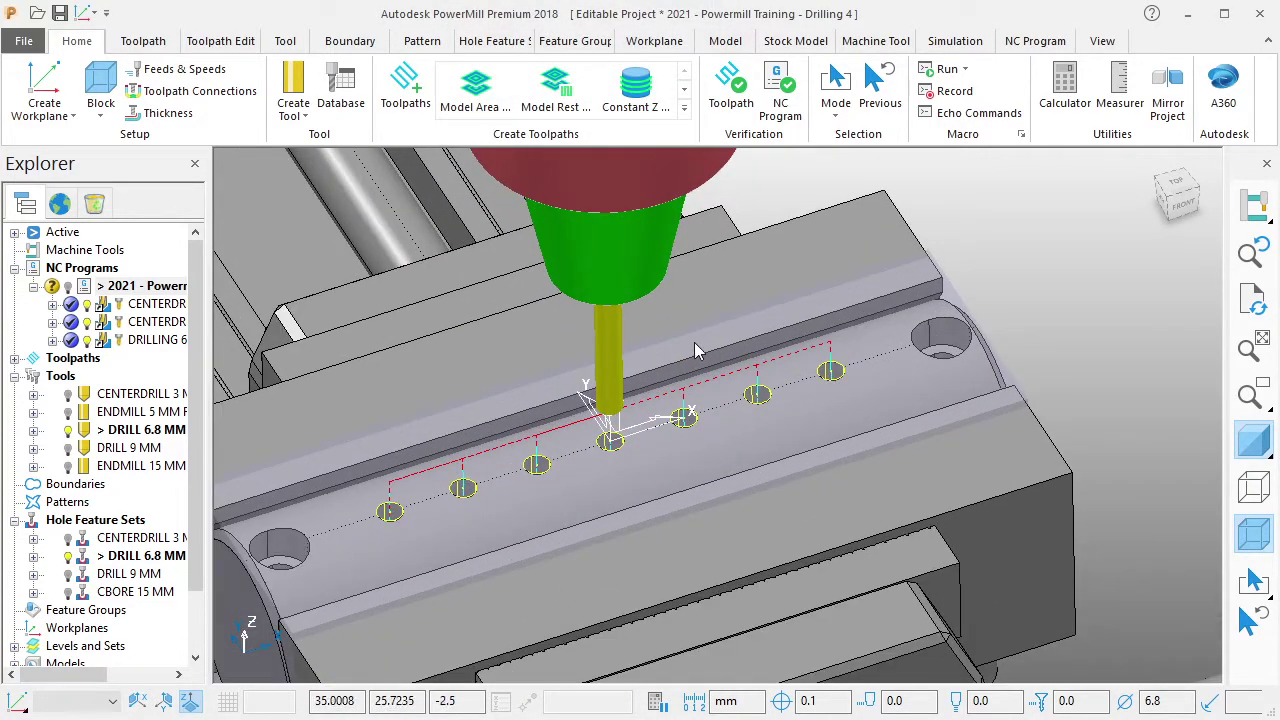
# Deactivate the DRILL 6.8 MM hole feature set and tool, then open the 2021 NC program's options.
pyautogui.rightClick(170, 555)
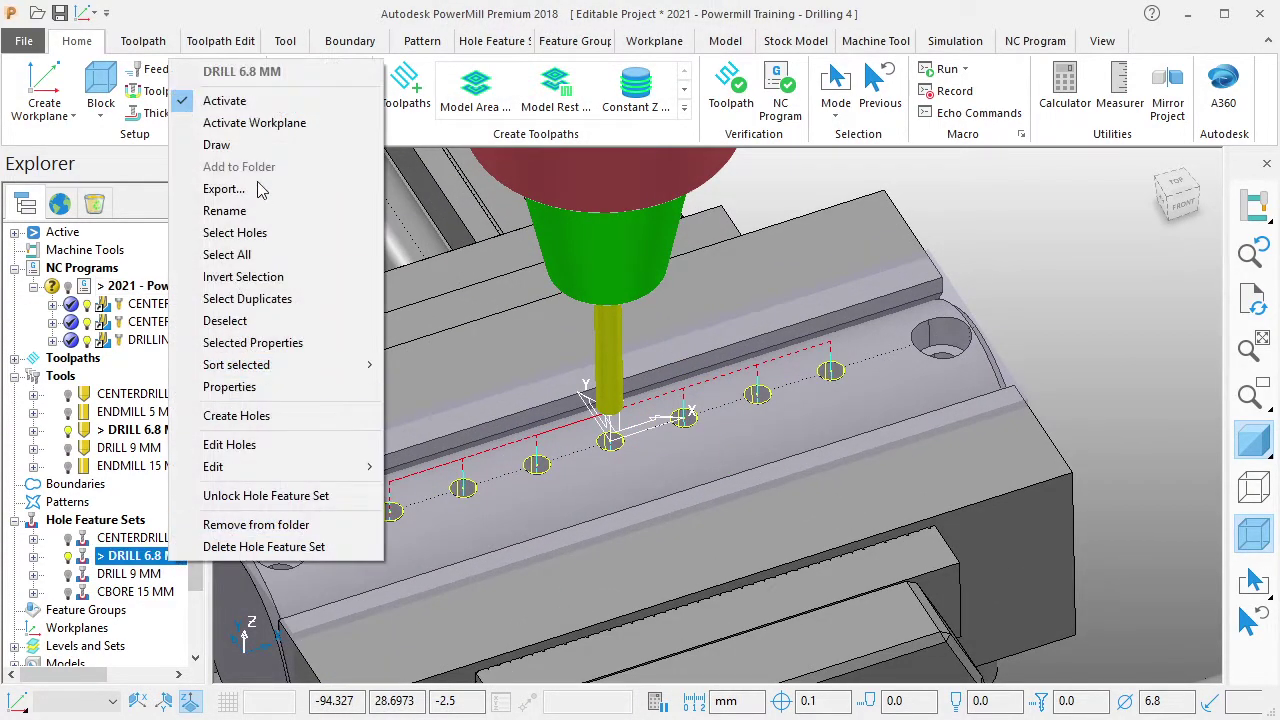
pyautogui.click(250, 98)
pyautogui.rightClick(140, 429)
pyautogui.click(212, 37)
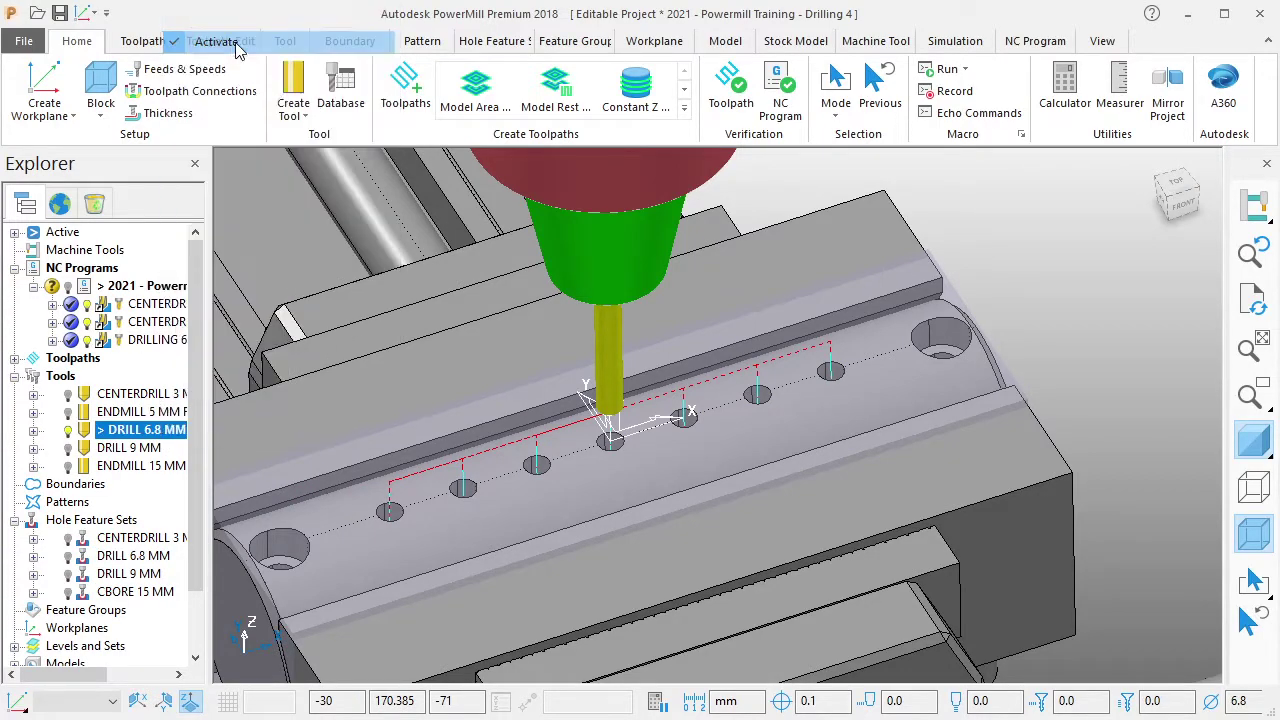
pyautogui.keyDown('shift'); pyautogui.moveTo(821, 265); pyautogui.dragTo(877, 269, button='middle'); pyautogui.keyUp('shift')
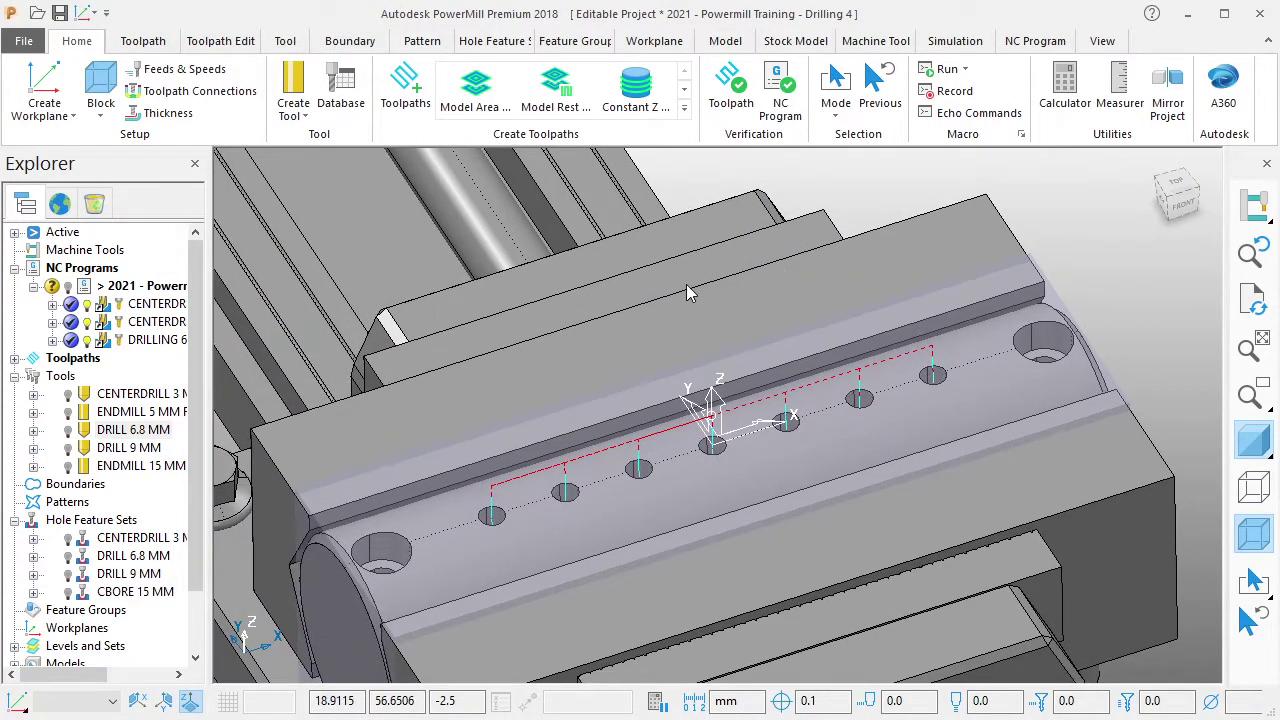
pyautogui.scroll(2, 688, 293)
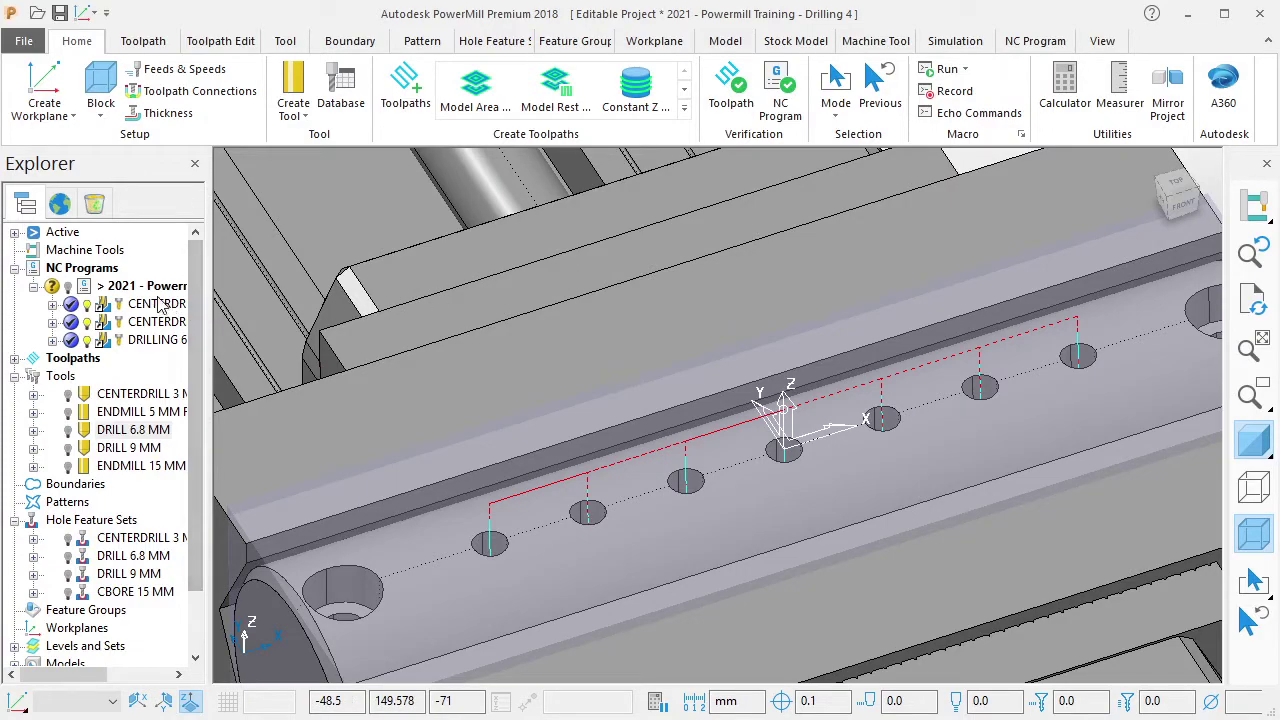
pyautogui.rightClick(150, 286)
# Play the ViewMill stock simulation of the 2021 NC program with the tool drawn.
pyautogui.click(210, 5)
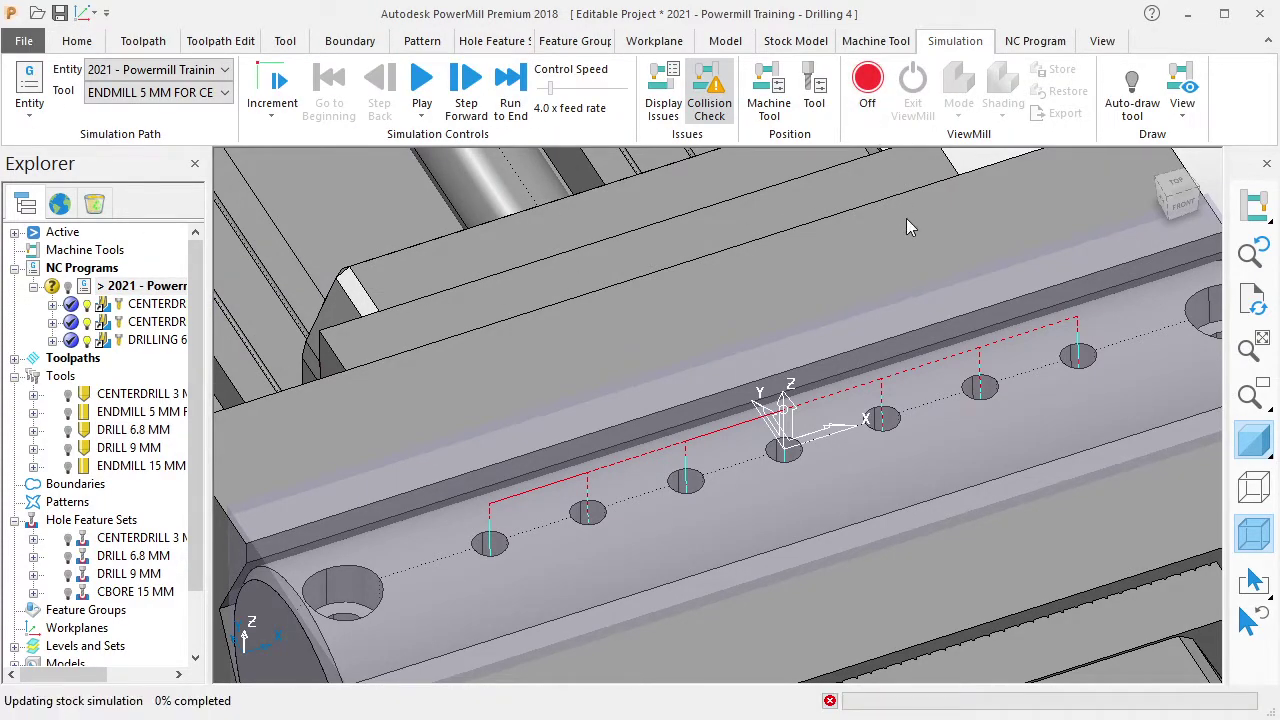
pyautogui.scroll(-3, 906, 218)
pyautogui.scroll(-2, 843, 311)
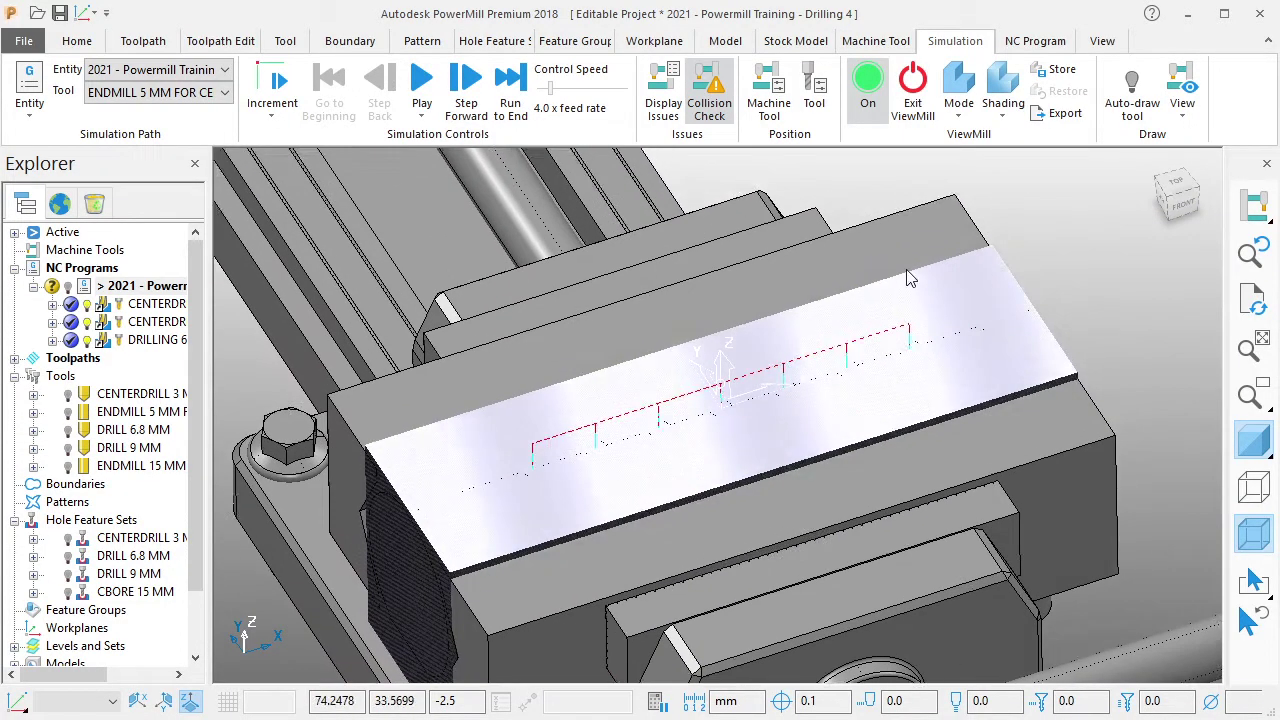
pyautogui.click(1132, 90)
pyautogui.scroll(3, 733, 401)
pyautogui.keyDown('shift'); pyautogui.moveTo(733, 401); pyautogui.dragTo(743, 401, button='middle'); pyautogui.keyUp('shift')
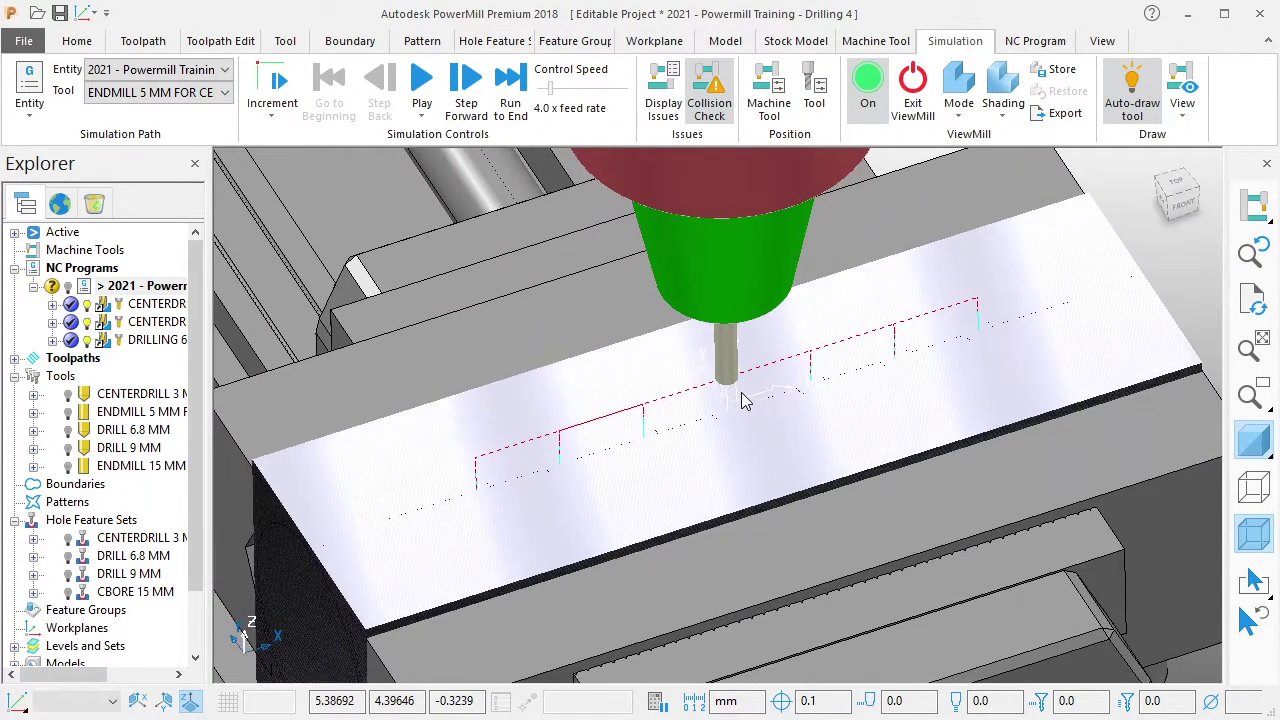
pyautogui.click(423, 88)
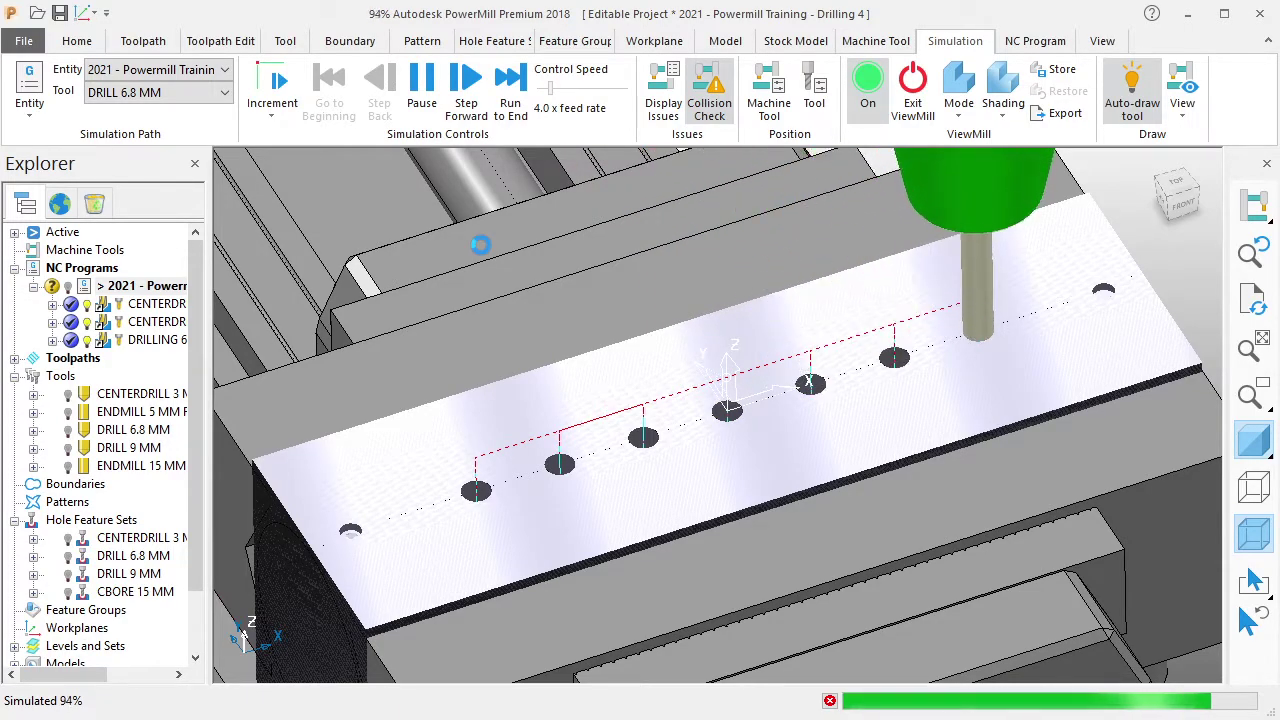
# Inspect the drilled holes, exit ViewMill and save the project.
pyautogui.moveTo(766, 329)
pyautogui.mouseDown(button='middle')
pyautogui.moveTo(766, 497)
pyautogui.moveTo(768, 398)
pyautogui.moveTo(768, 440)
pyautogui.mouseUp(button='middle')
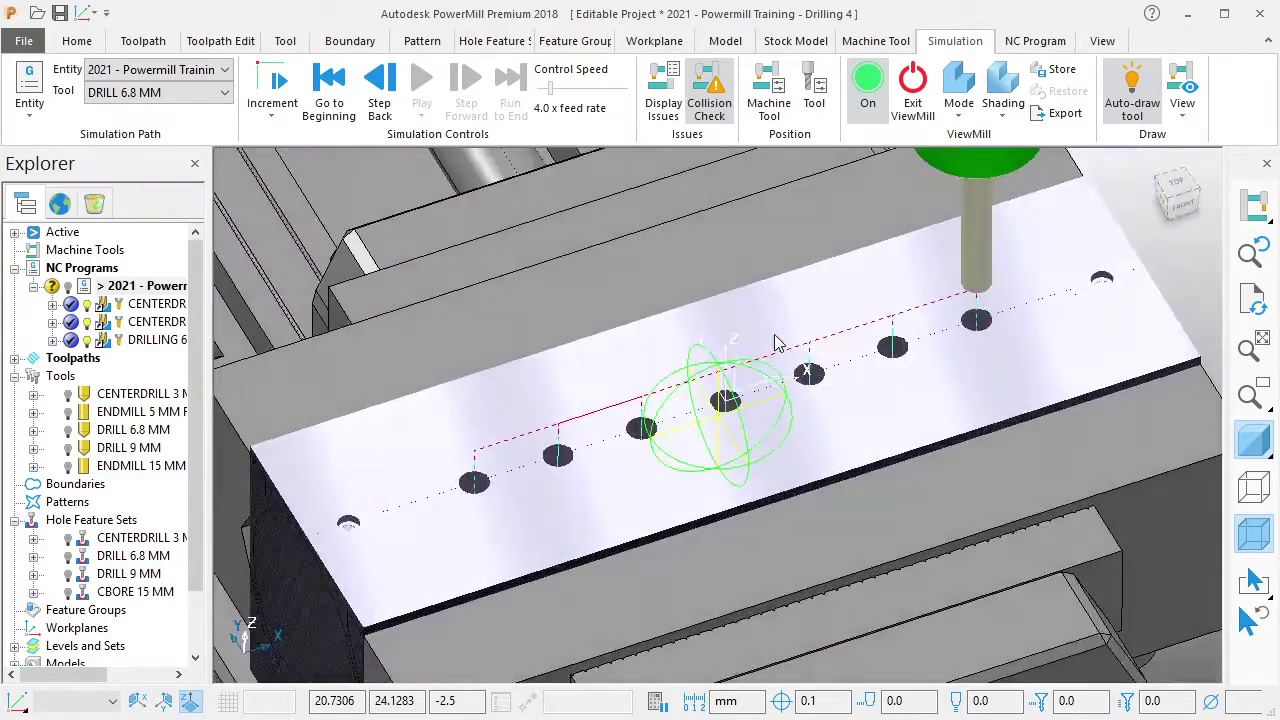
pyautogui.click(912, 95)
pyautogui.click(884, 141)
pyautogui.moveTo(856, 282)
pyautogui.mouseDown(button='middle')
pyautogui.moveTo(778, 340)
pyautogui.moveTo(740, 420)
pyautogui.mouseUp(button='middle')
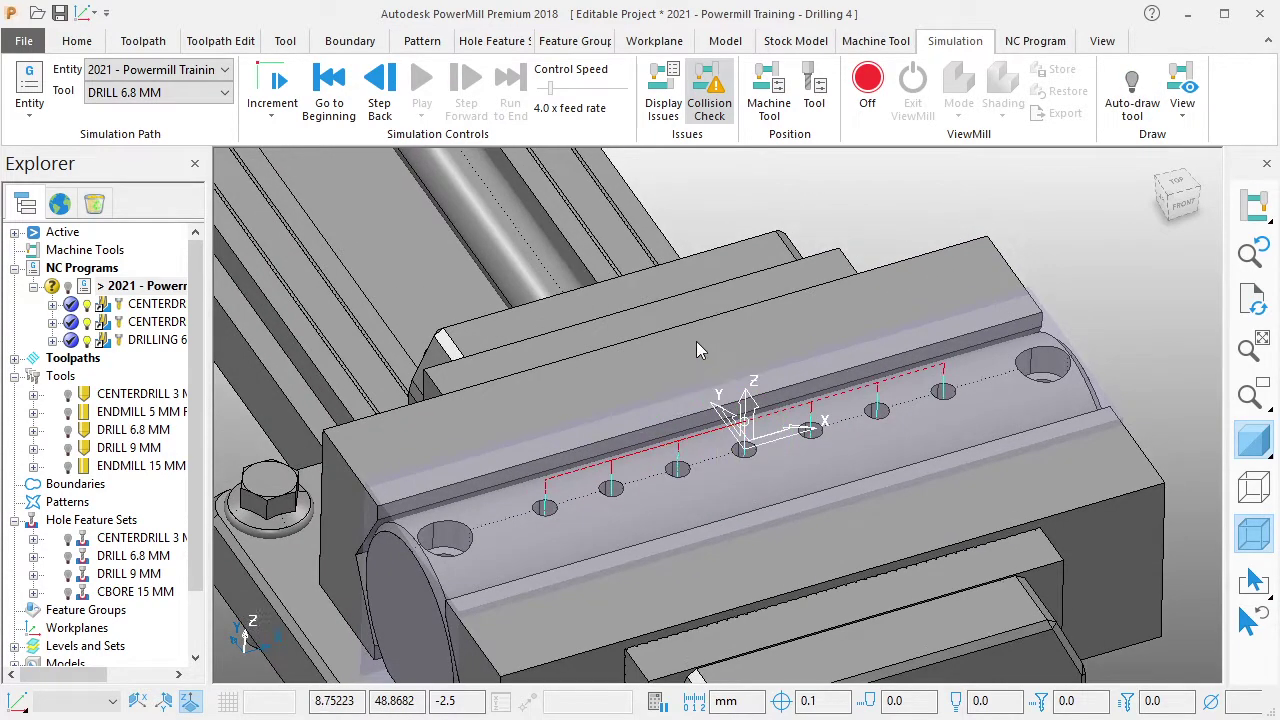
pyautogui.click(60, 13)
# Save the project and create a Break Chip drilling toolpath named DRILLING 9 MM.
pyautogui.click(76, 40)
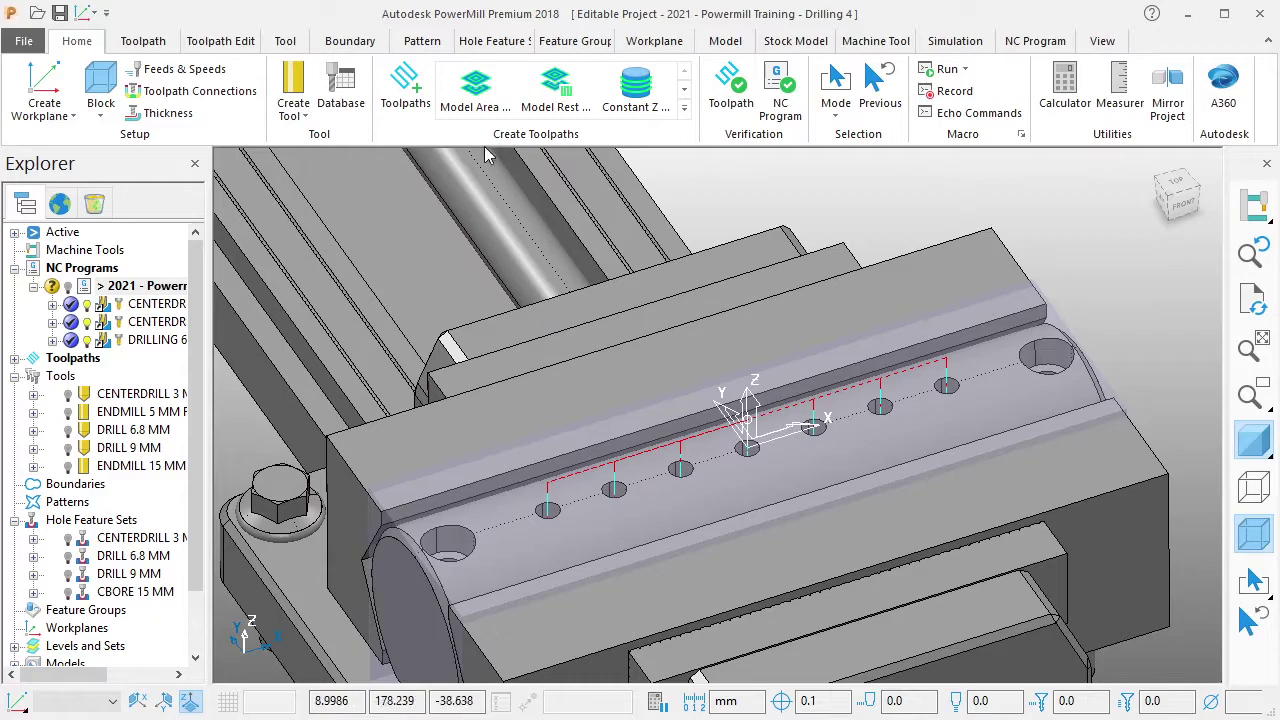
pyautogui.click(405, 88)
pyautogui.click(442, 377)
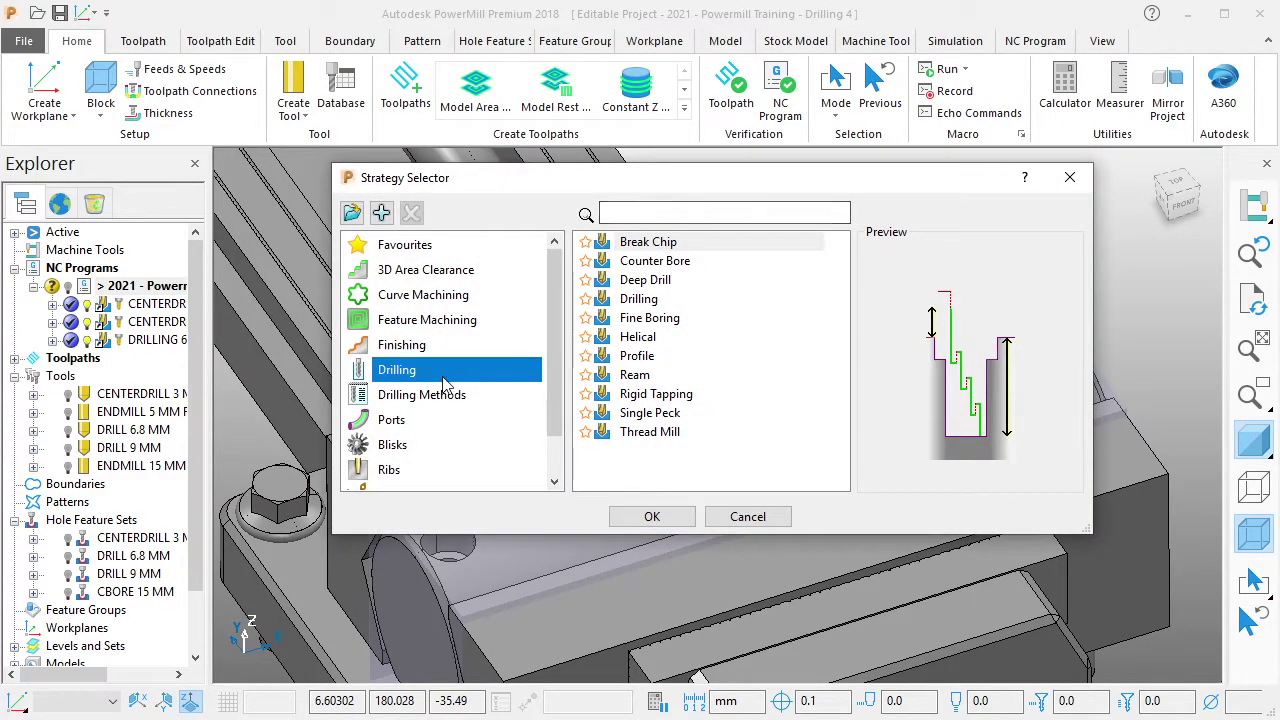
pyautogui.click(630, 249)
pyautogui.press('Escape')
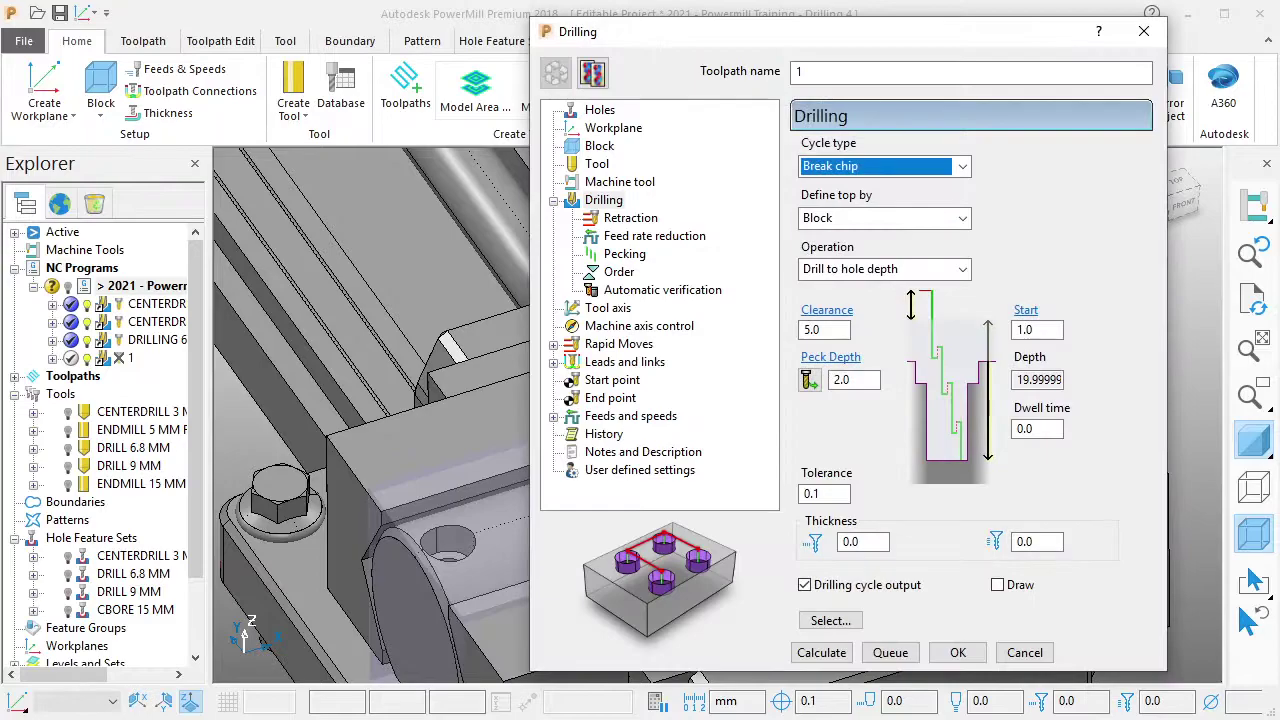
pyautogui.click(969, 74)
pyautogui.write('DRILLING 9 MM')
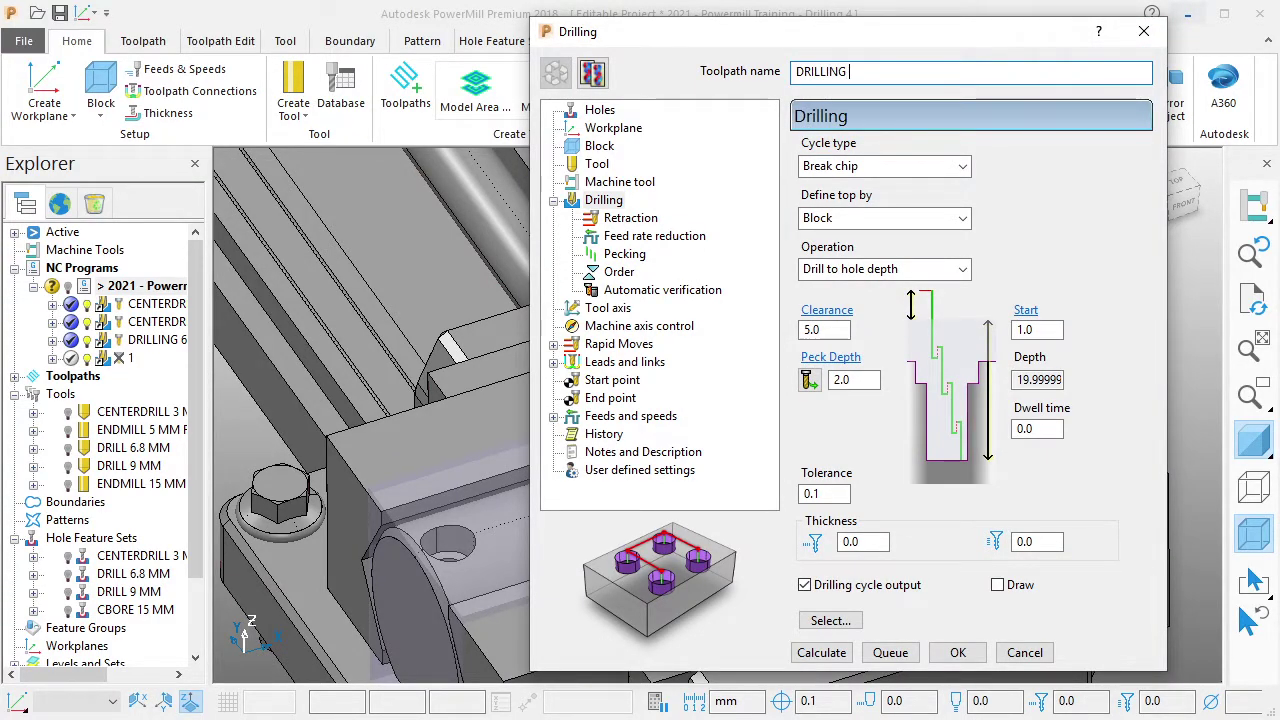
# Set the holes to the DRILL 9 MM feature set and the tool to DRILL 9 MM.
pyautogui.click(601, 111)
pyautogui.click(875, 177)
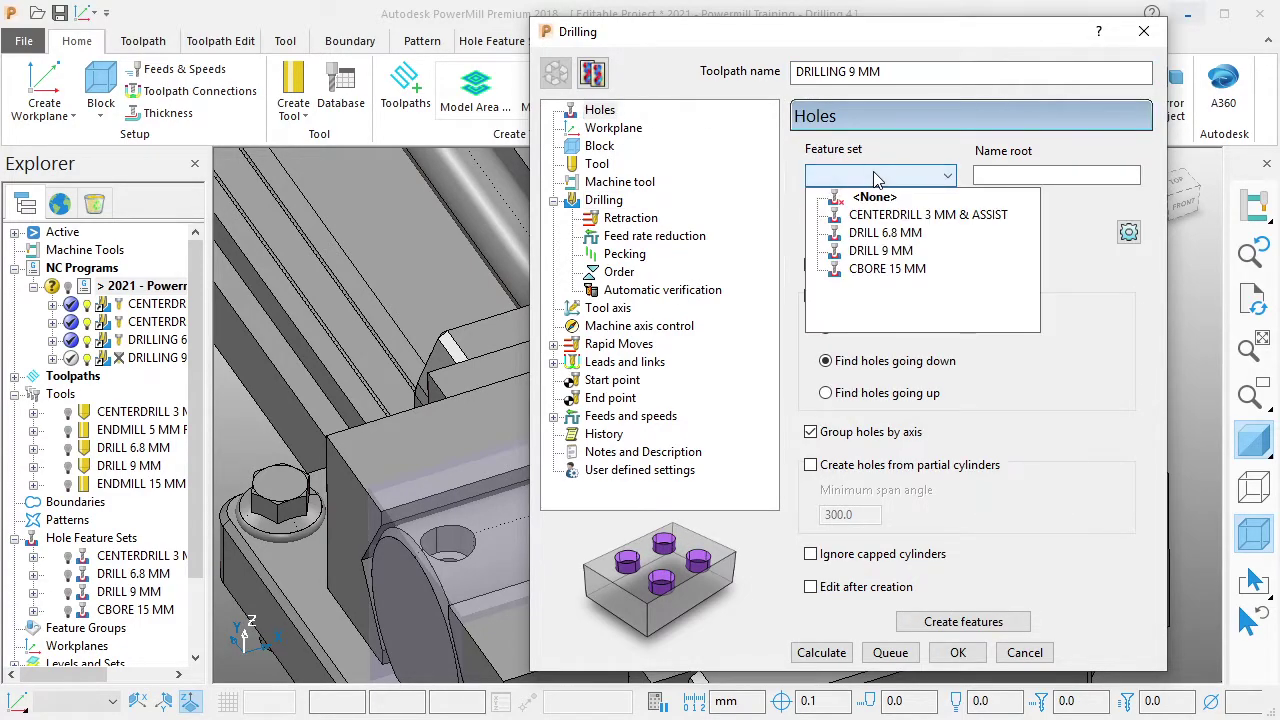
pyautogui.click(893, 251)
pyautogui.click(631, 131)
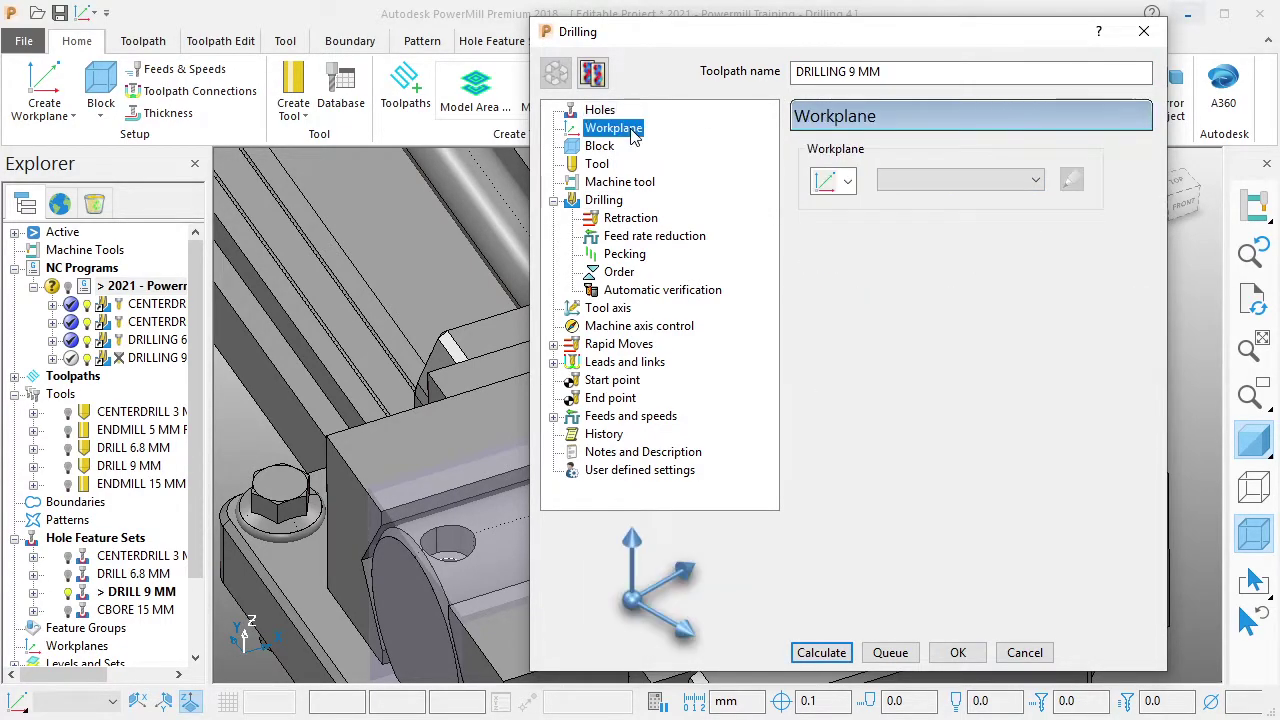
pyautogui.click(600, 147)
pyautogui.click(612, 168)
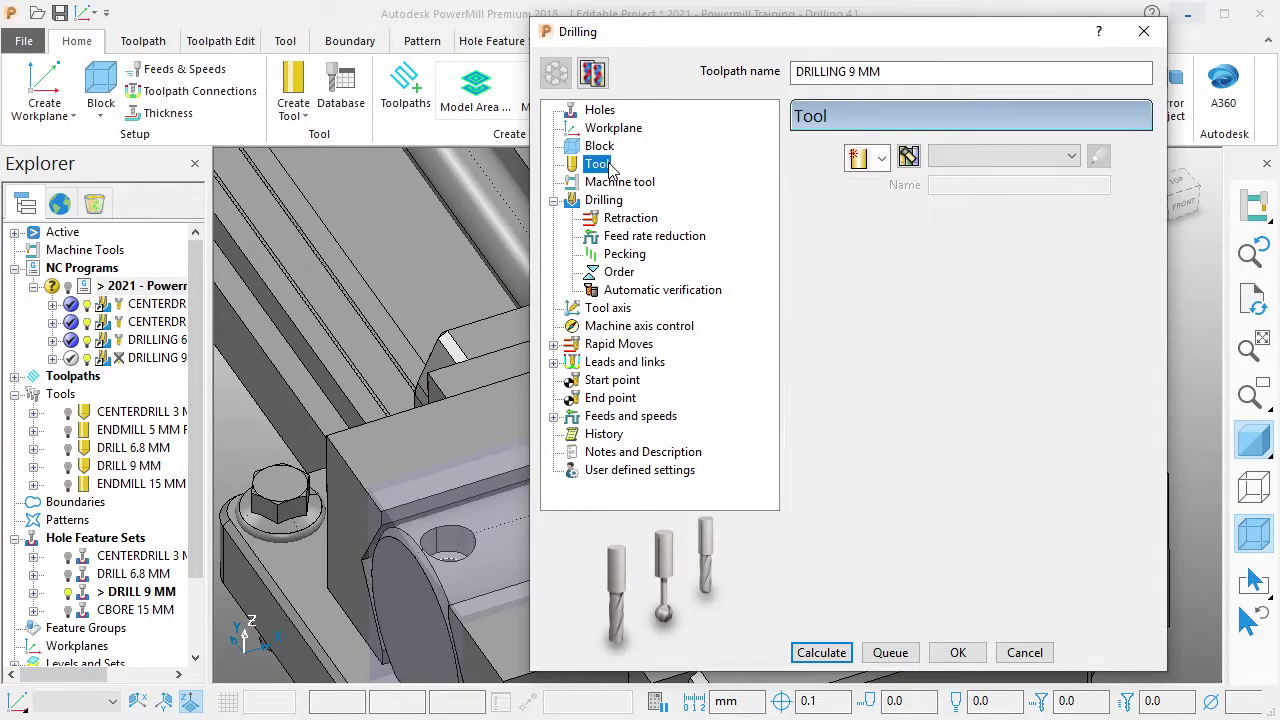
pyautogui.click(983, 161)
pyautogui.click(986, 246)
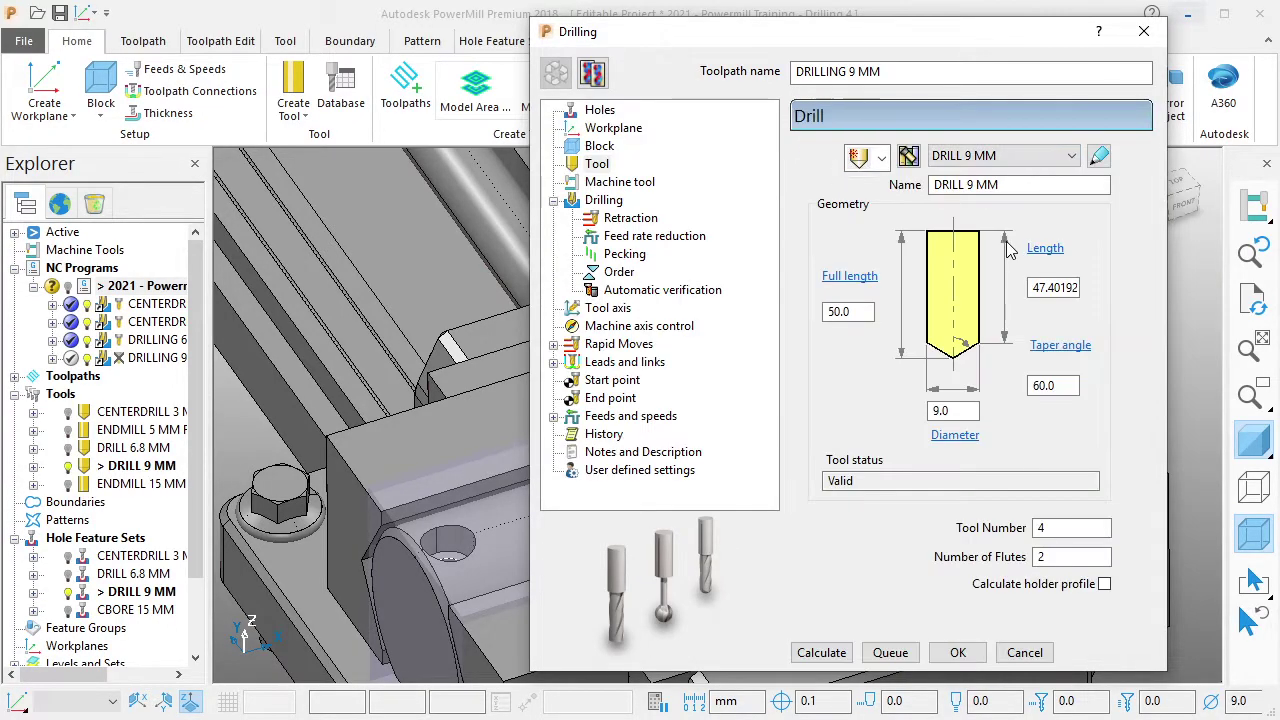
pyautogui.click(622, 184)
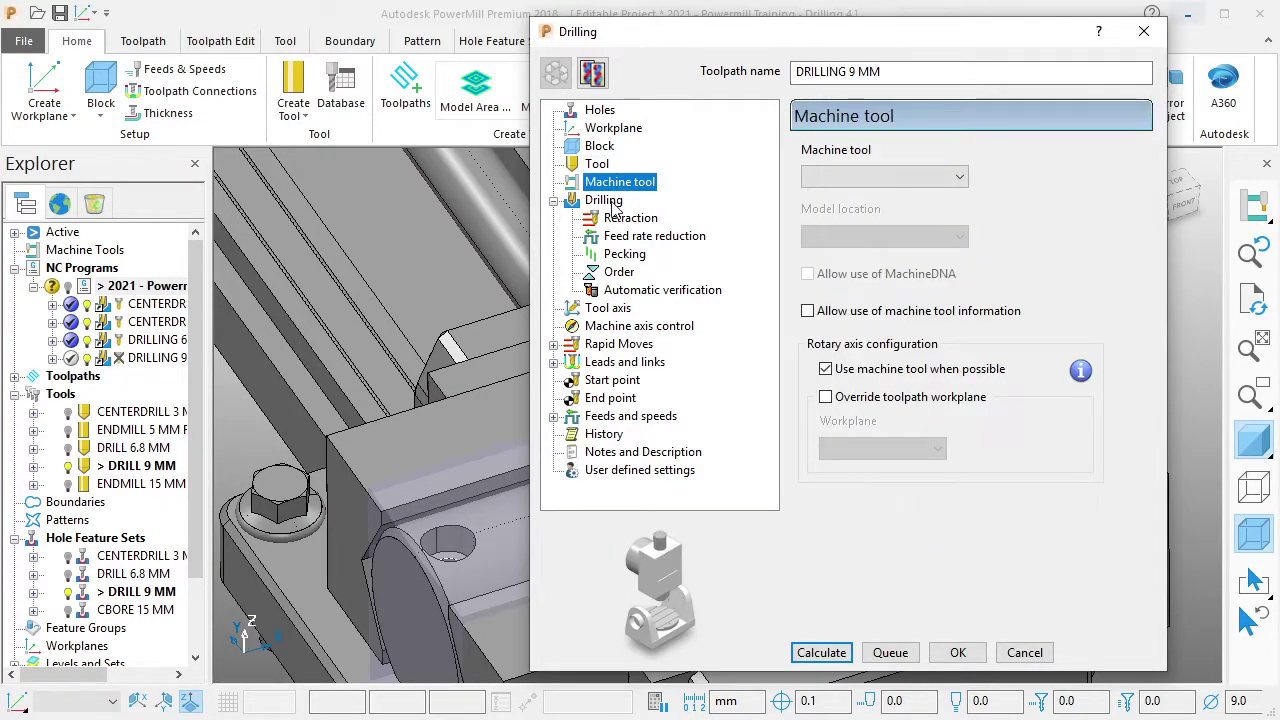
# Set the drilling operation to Through hole with a 3.0 peck depth.
pyautogui.click(610, 201)
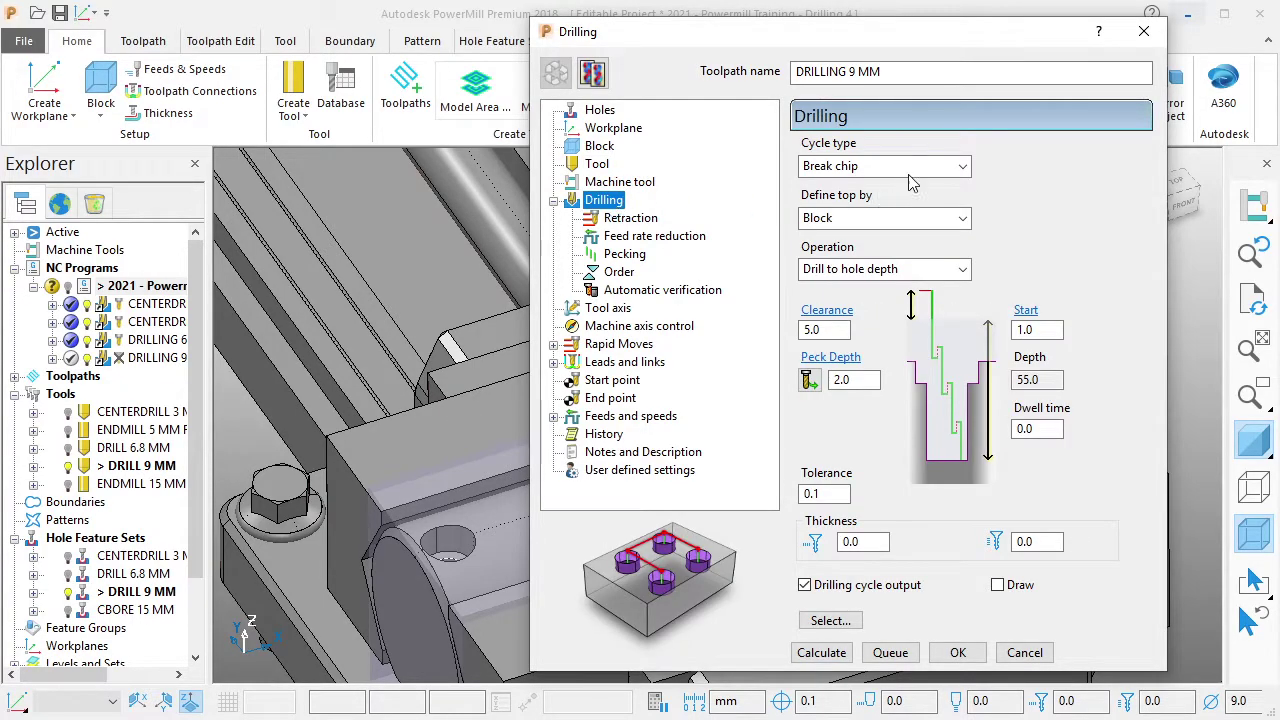
pyautogui.click(880, 269)
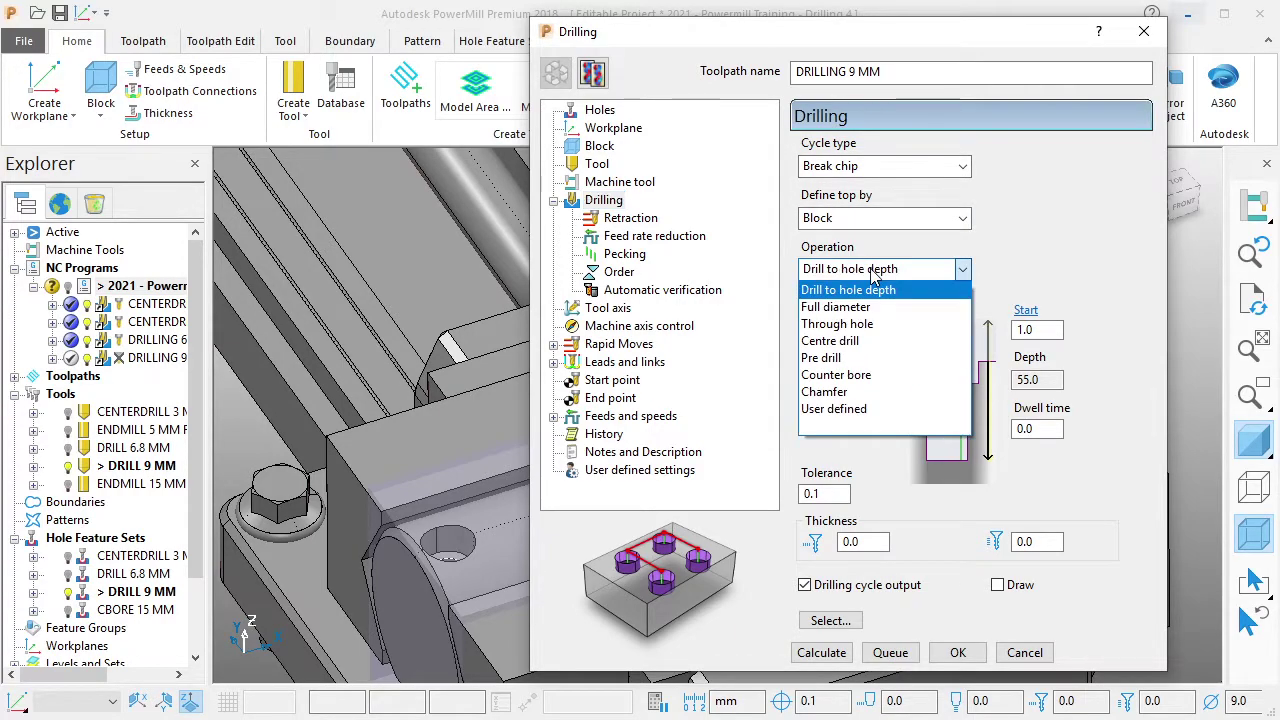
pyautogui.click(861, 326)
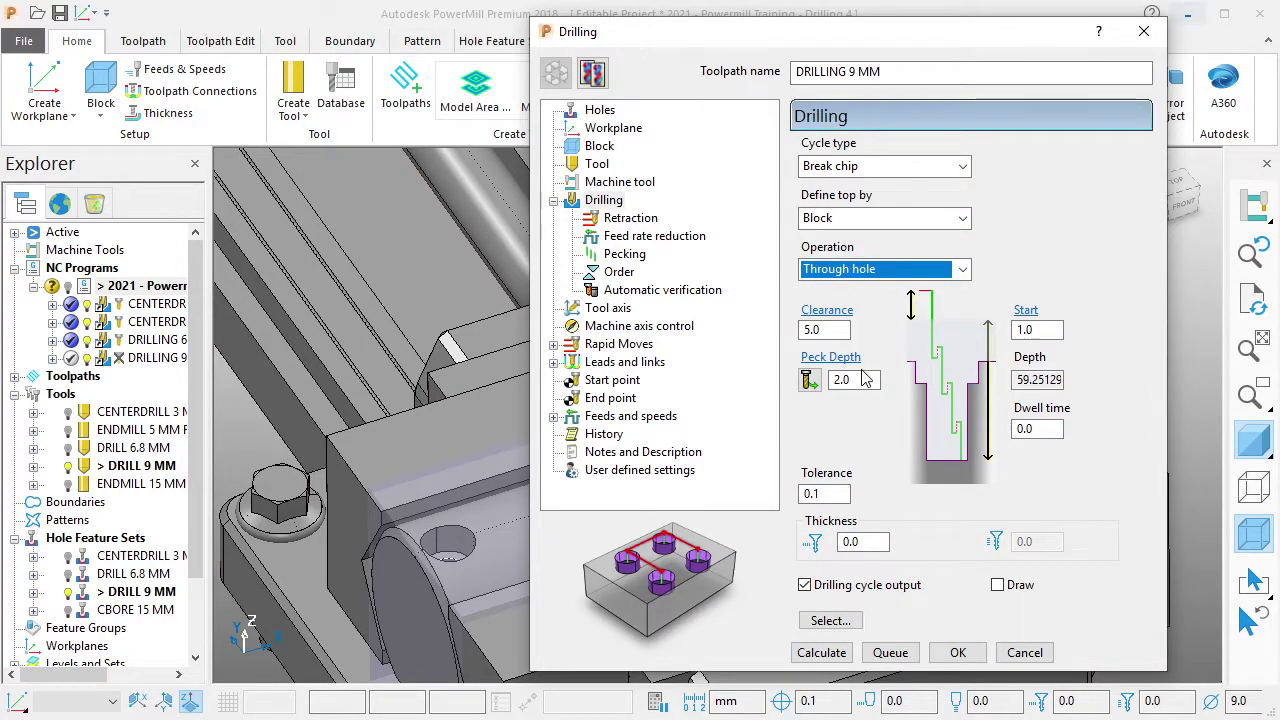
pyautogui.moveTo(862, 380); pyautogui.dragTo(803, 385)
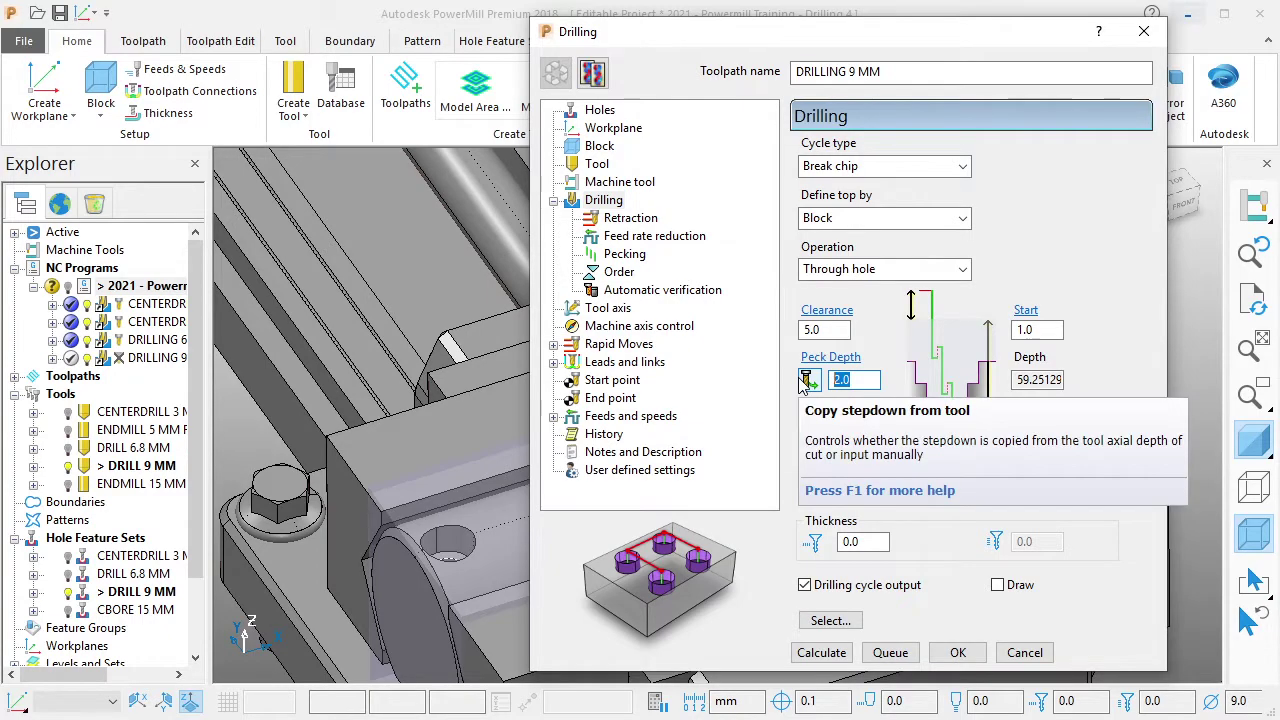
pyautogui.write('3')
pyautogui.click(1052, 331)
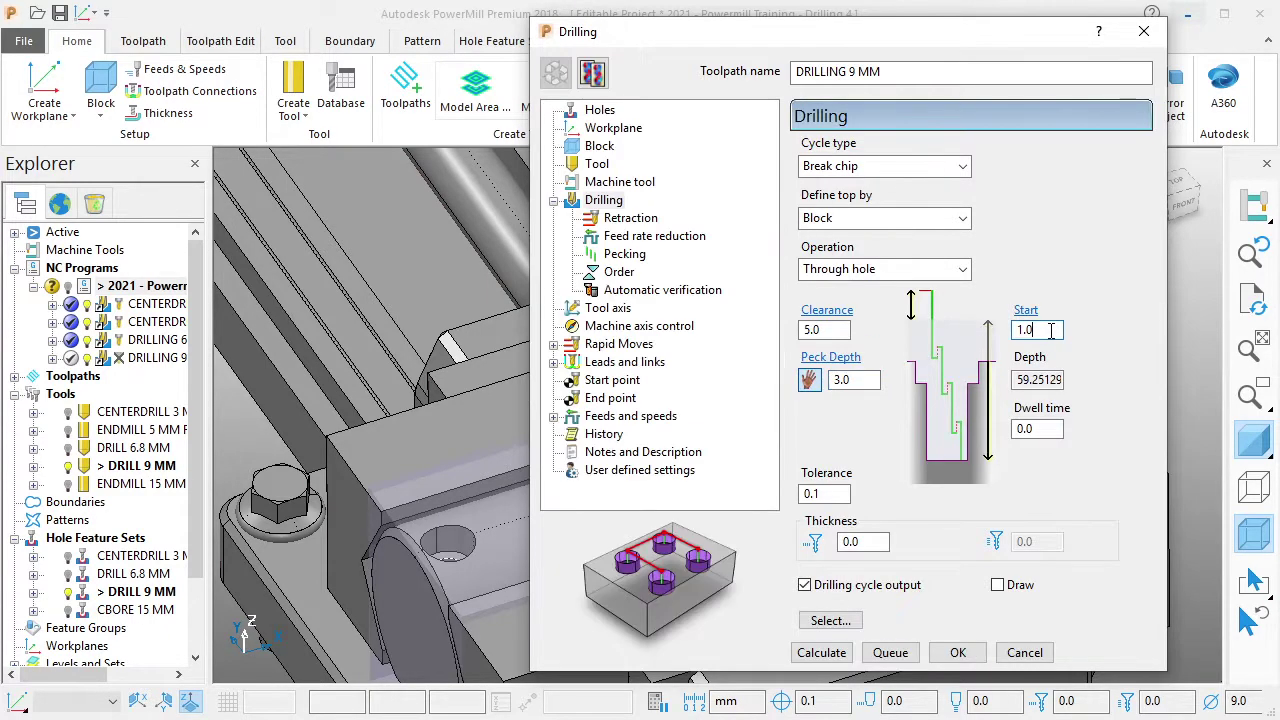
# Review the remaining drilling pages and recalculate the rapid-move safe heights.
pyautogui.click(632, 218)
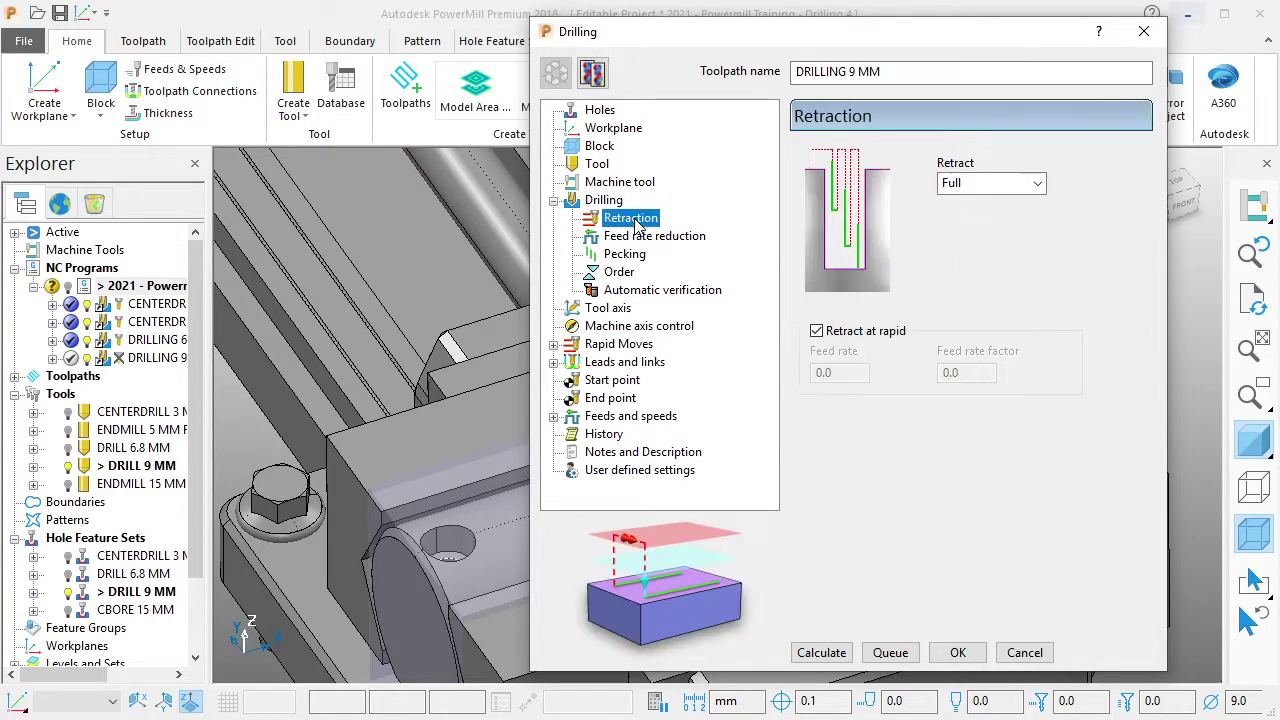
pyautogui.click(640, 236)
pyautogui.click(628, 254)
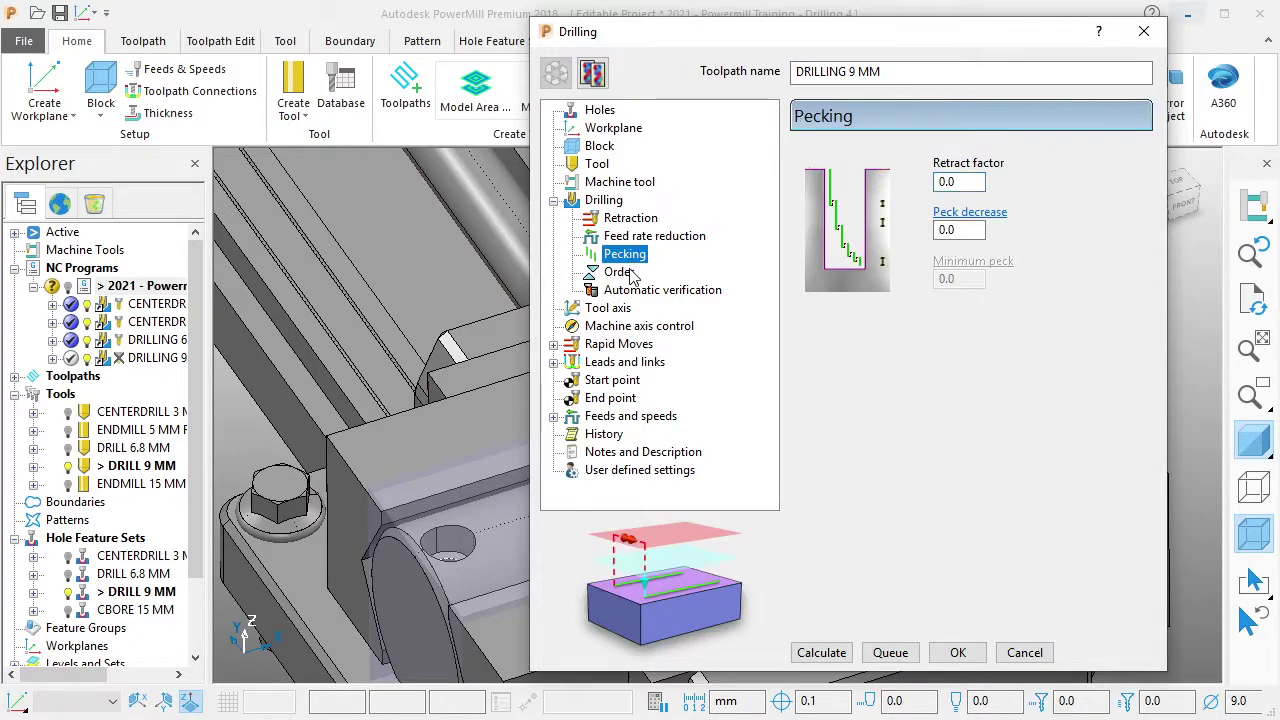
pyautogui.click(630, 272)
pyautogui.click(636, 290)
pyautogui.click(616, 309)
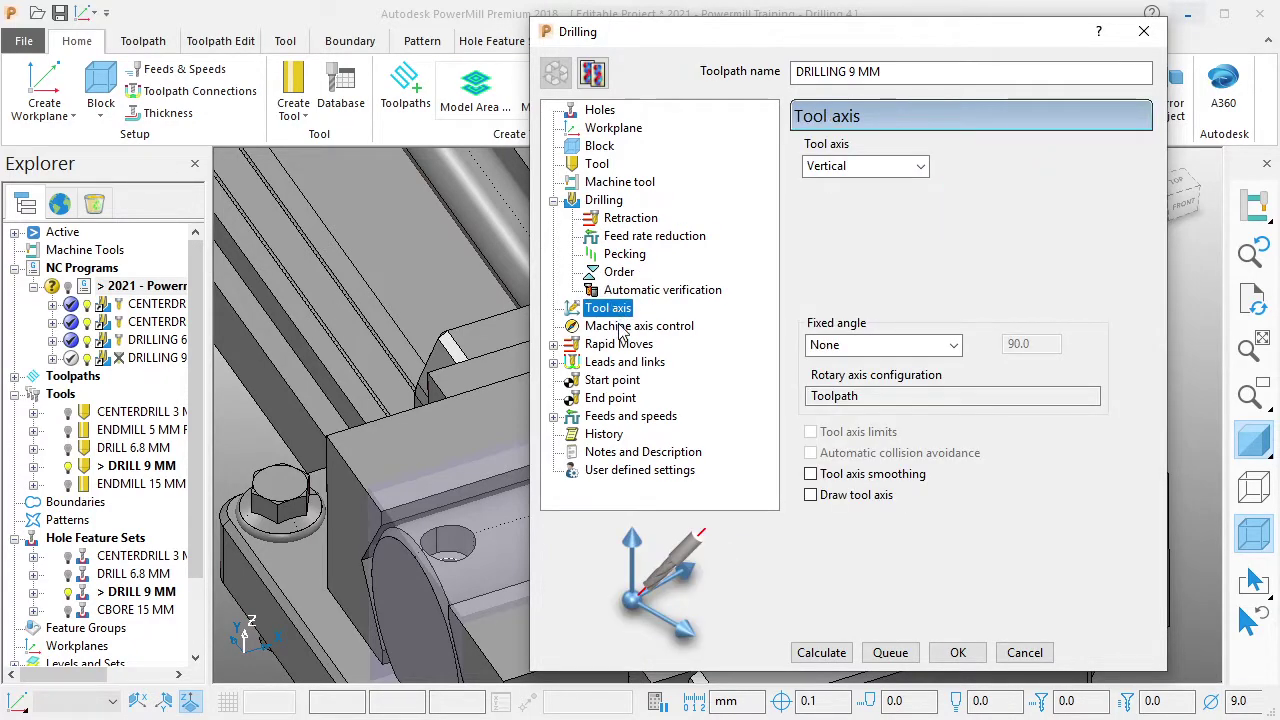
pyautogui.click(620, 327)
pyautogui.click(613, 342)
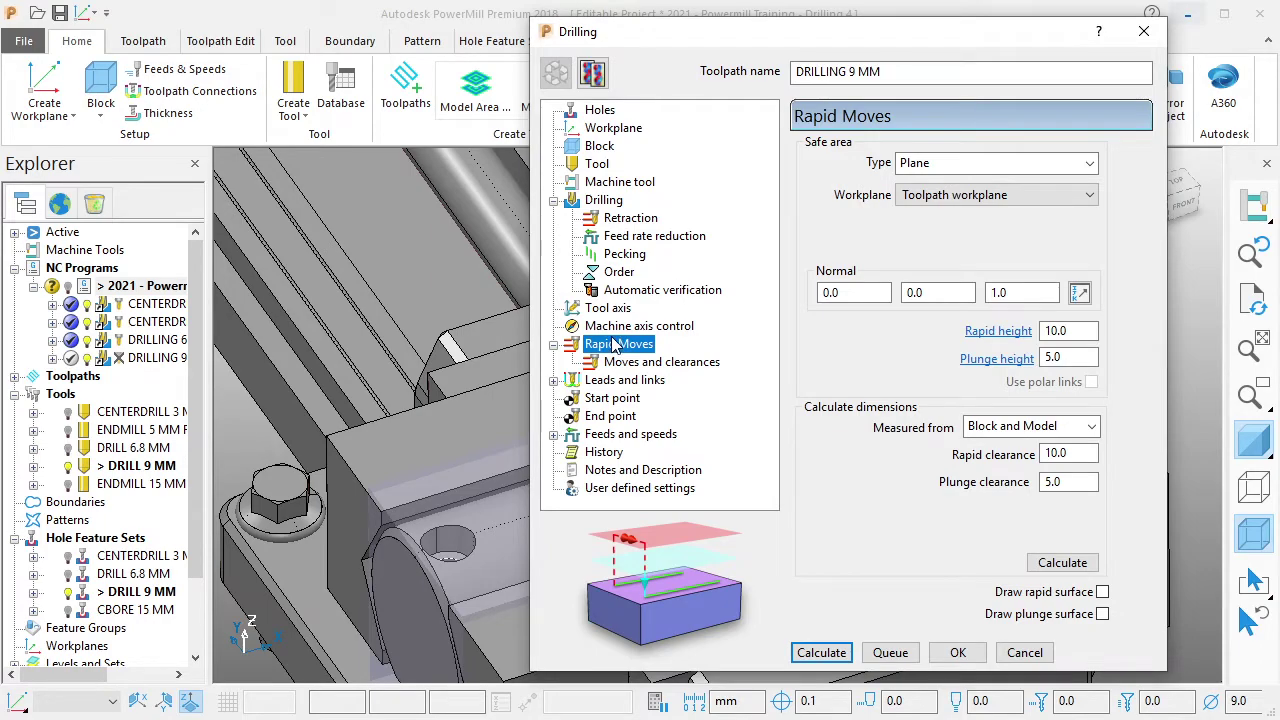
pyautogui.click(1062, 562)
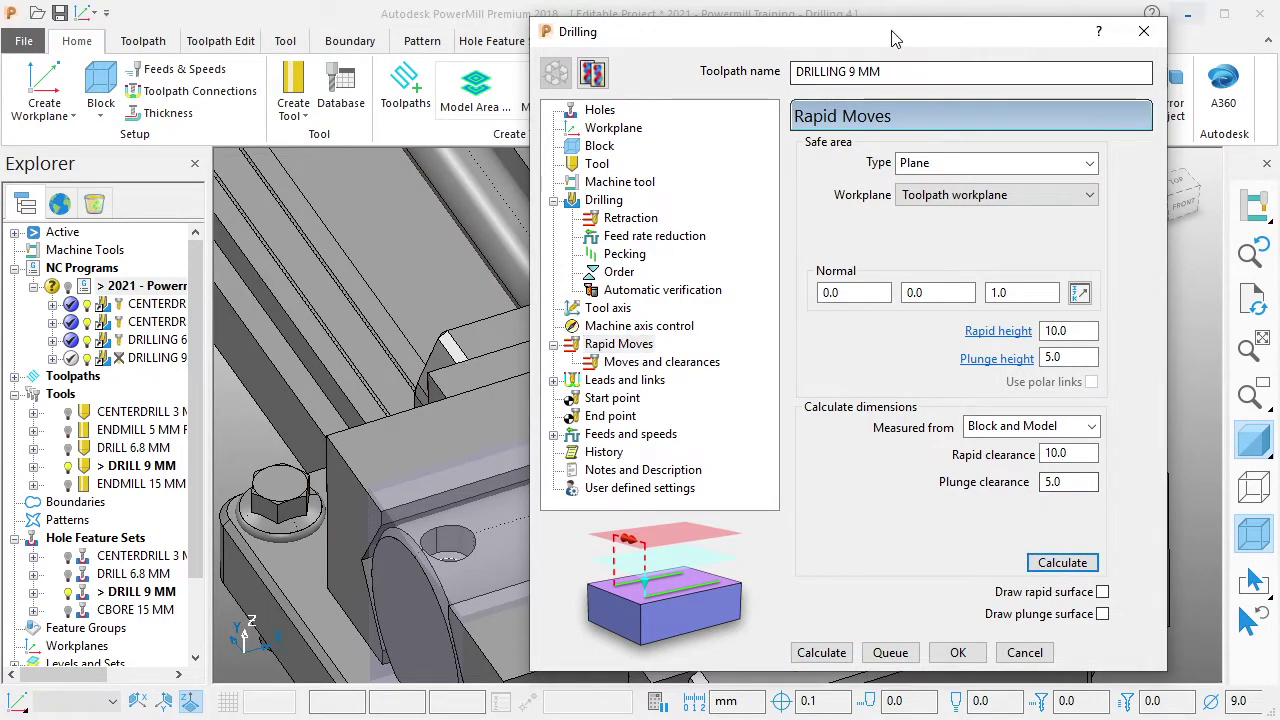
# Calculate the DRILLING 9 MM toolpath and close its dialog.
pyautogui.moveTo(660, 31)
pyautogui.mouseDown()
pyautogui.moveTo(1101, 64)
pyautogui.moveTo(690, 4)
pyautogui.mouseUp()
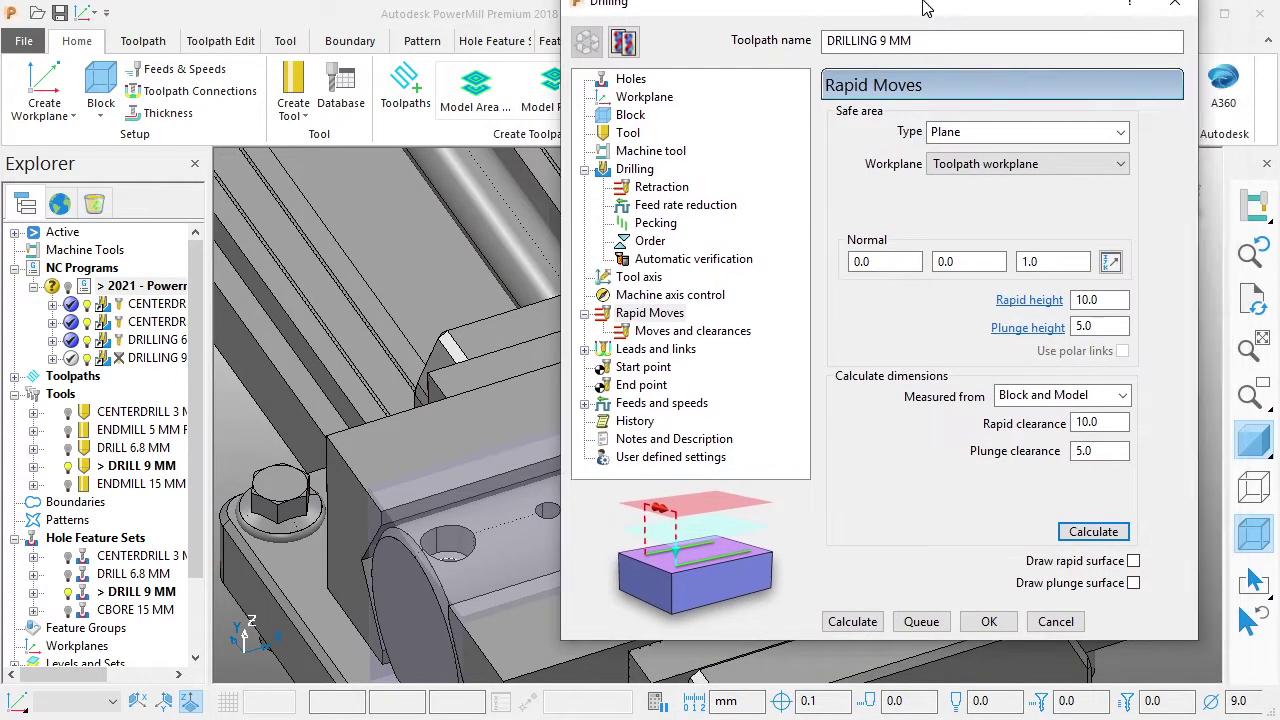
pyautogui.click(648, 354)
pyautogui.click(648, 404)
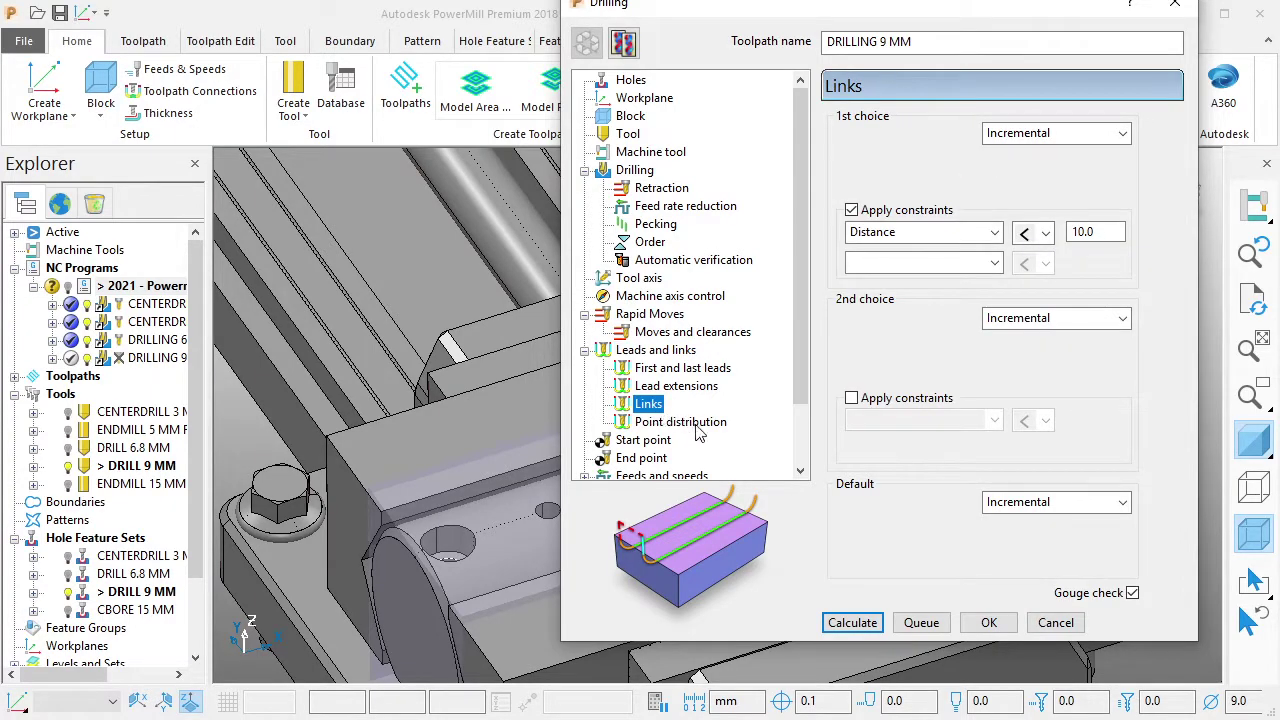
pyautogui.click(855, 623)
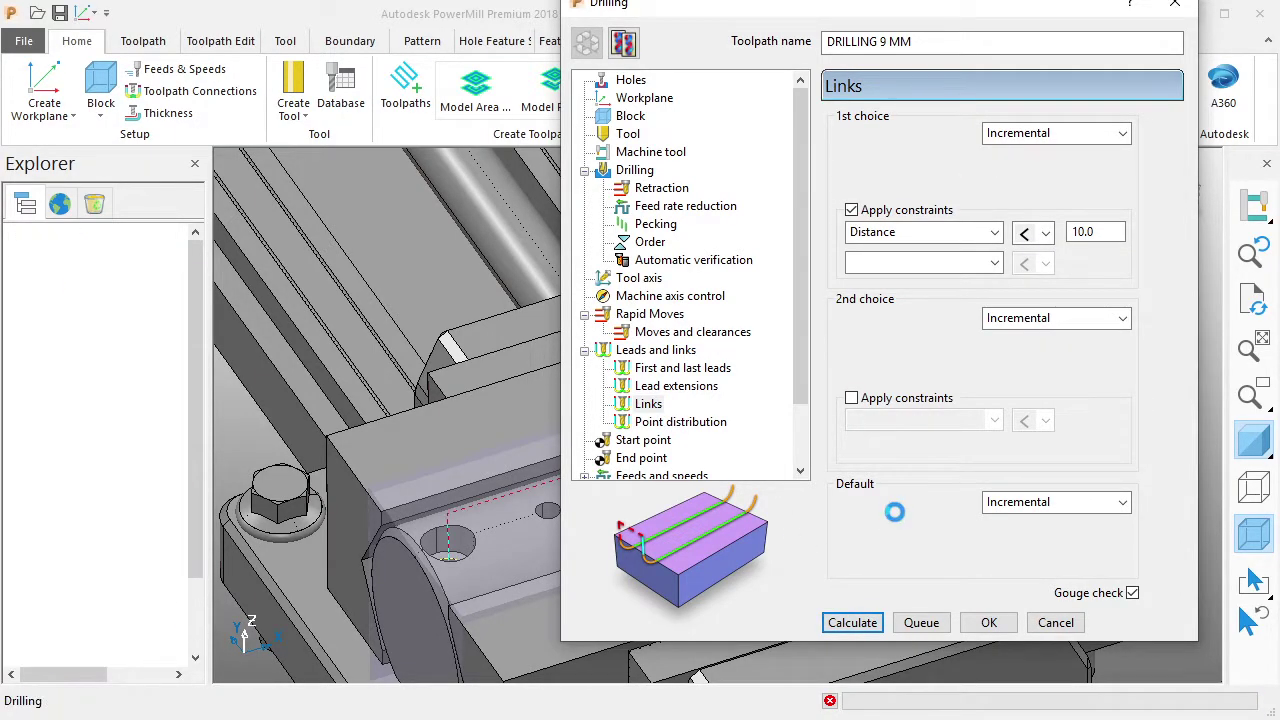
pyautogui.click(1055, 622)
# Collision-check DRILLING 9 MM and accept the adjusted tool DRILL 9 MM_1.
pyautogui.click(735, 90)
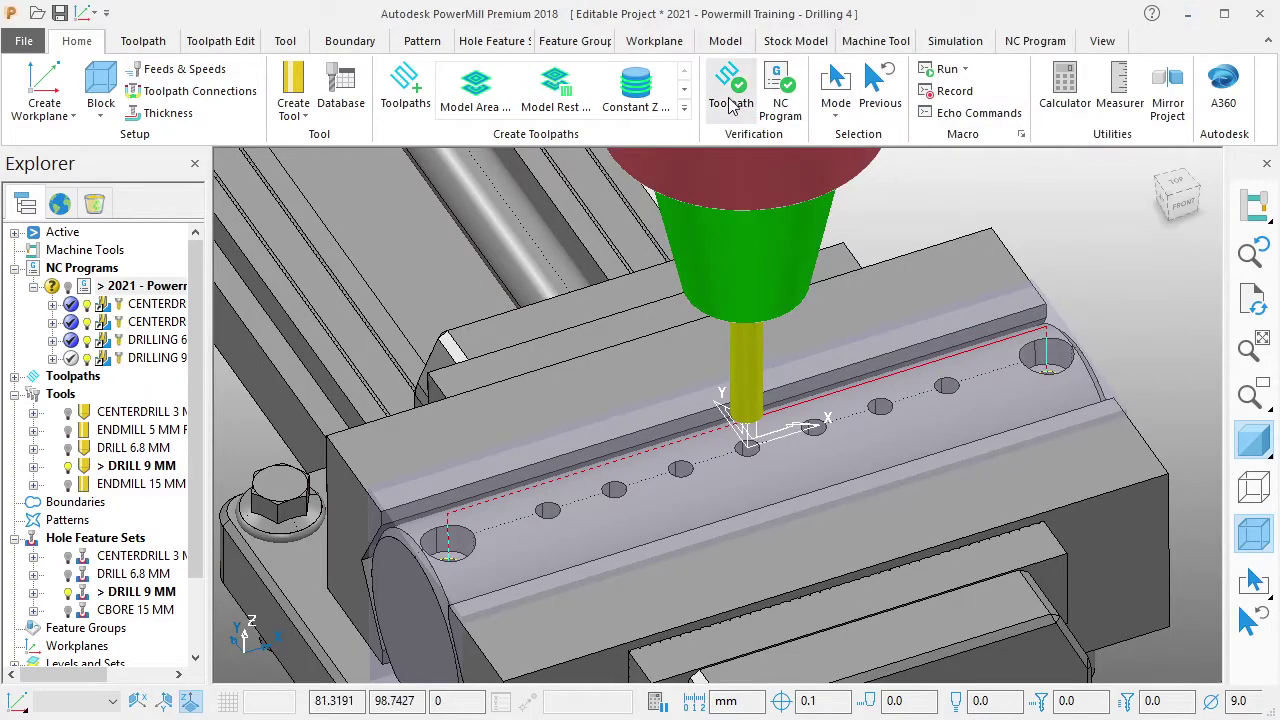
pyautogui.click(527, 667)
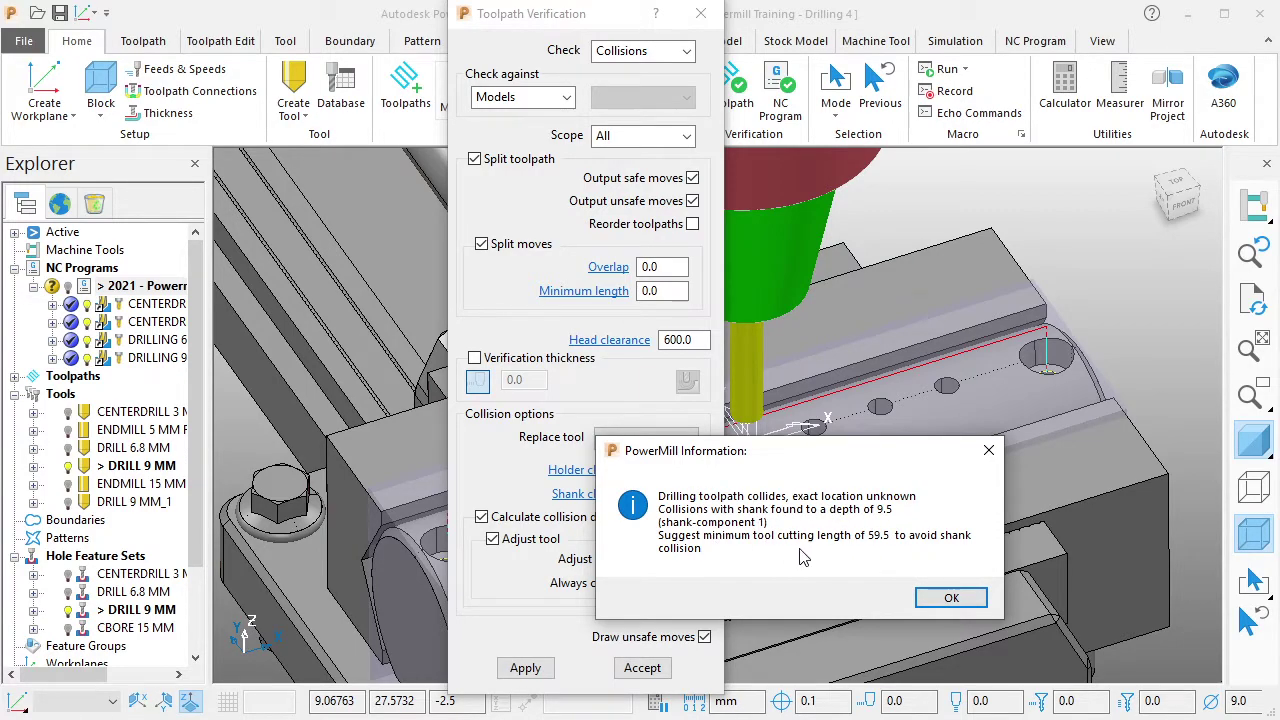
pyautogui.click(951, 597)
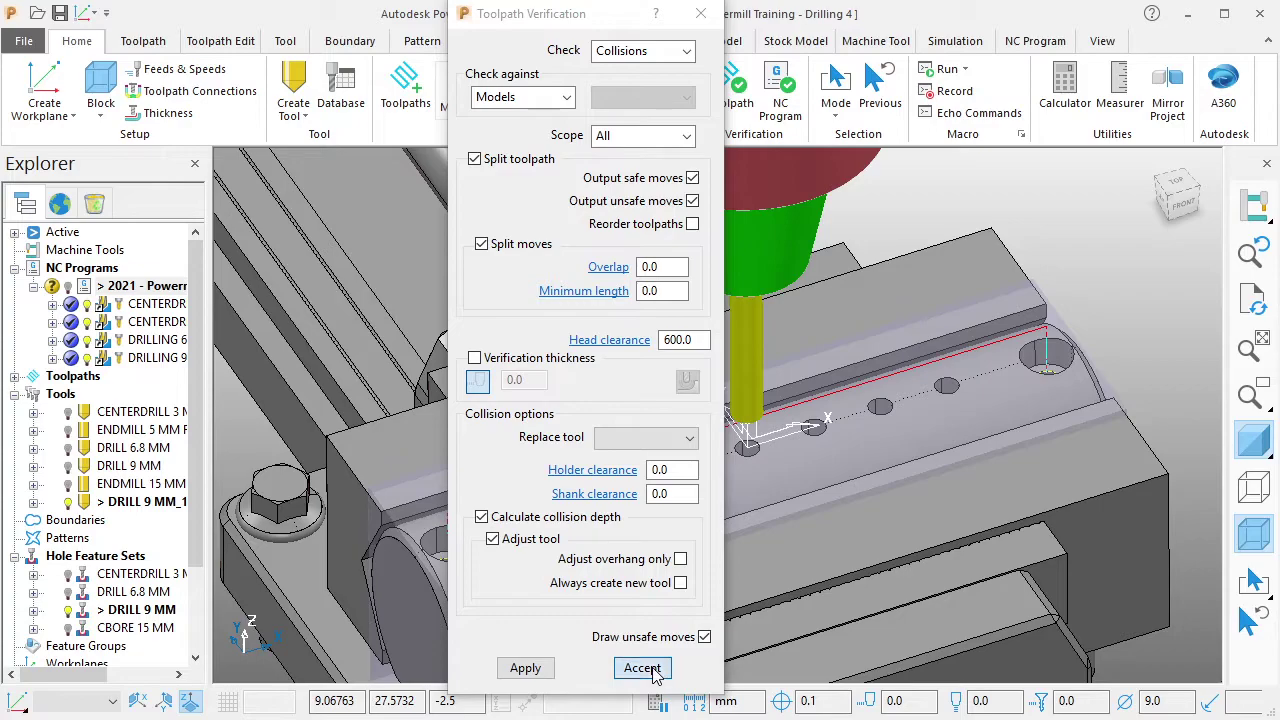
pyautogui.click(642, 668)
pyautogui.click(178, 674)
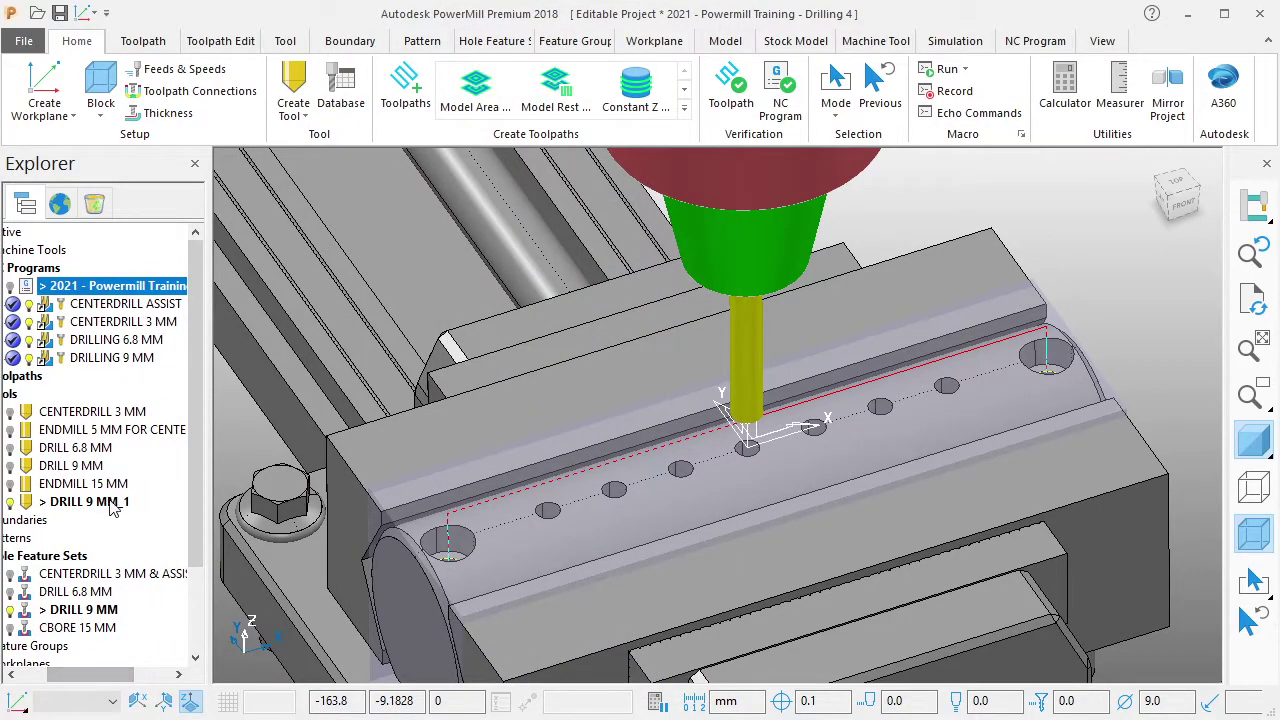
pyautogui.moveTo(140, 574)
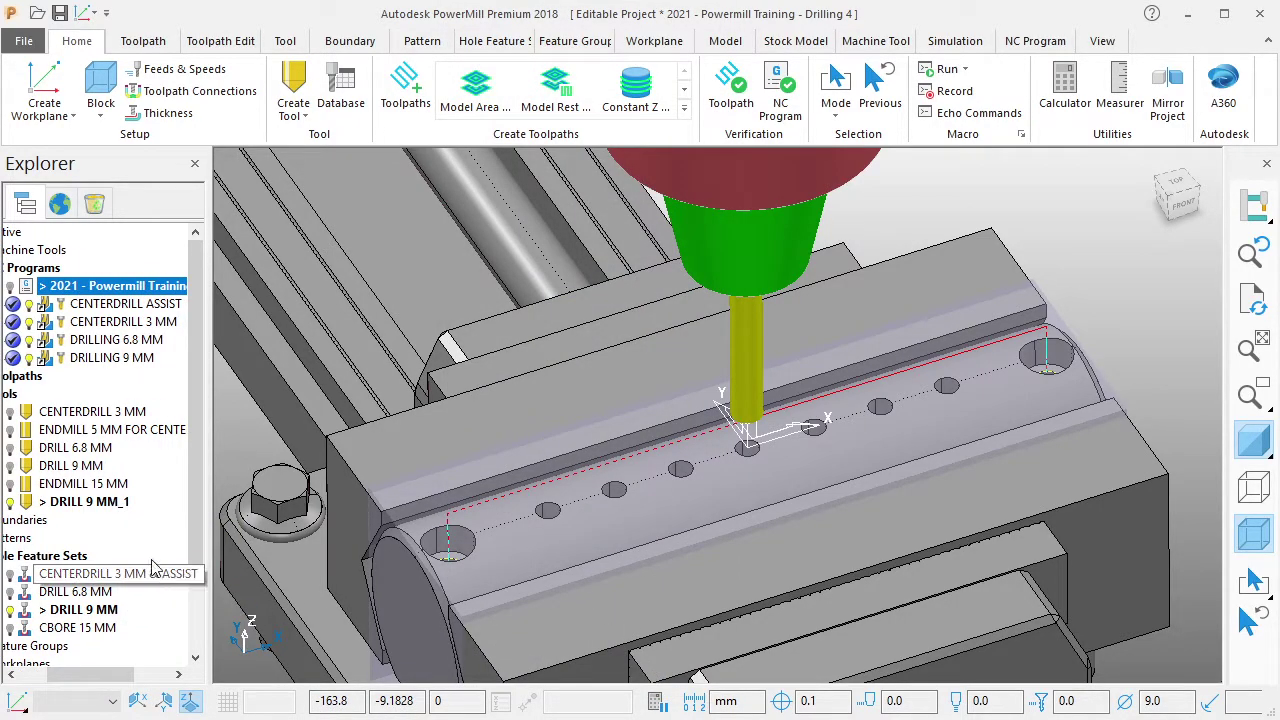
# Make DRILL 9 MM_1 the active tool instead of the original DRILL 9 MM.
pyautogui.rightClick(111, 495)
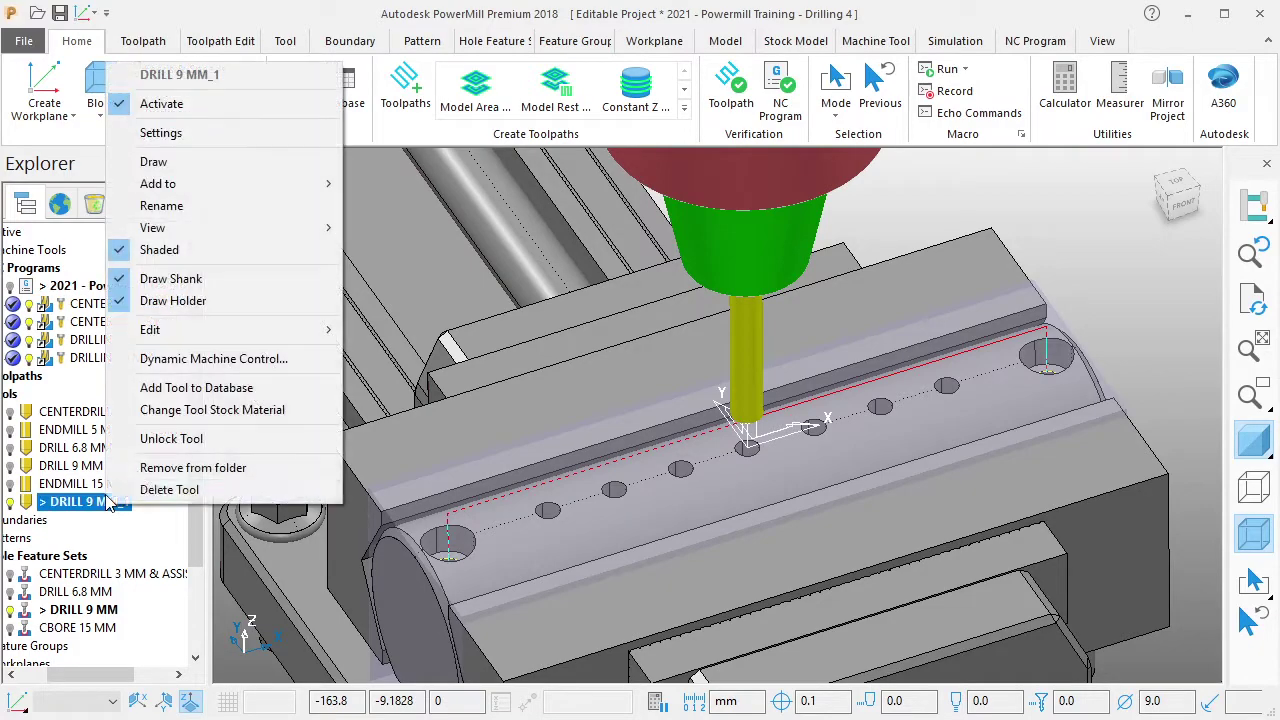
pyautogui.click(150, 104)
pyautogui.rightClick(89, 468)
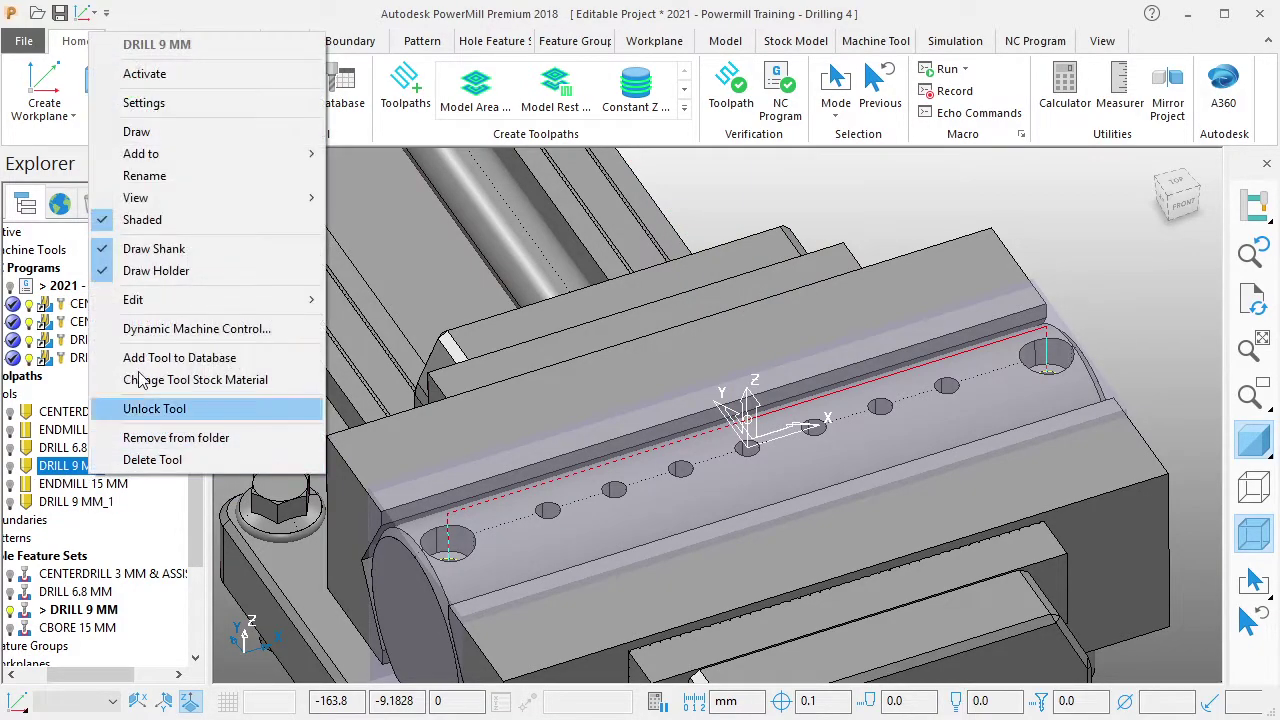
pyautogui.click(143, 77)
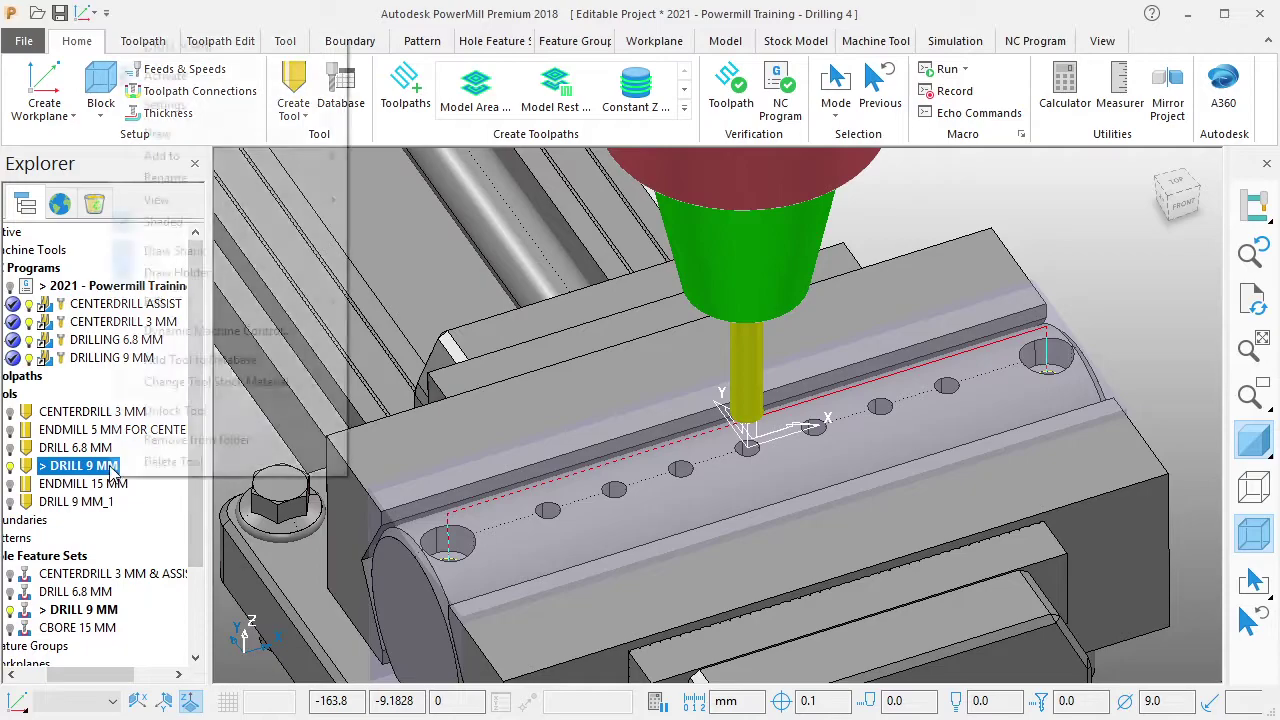
pyautogui.rightClick(143, 463)
pyautogui.click(150, 77)
pyautogui.click(111, 503)
pyautogui.rightClick(111, 512)
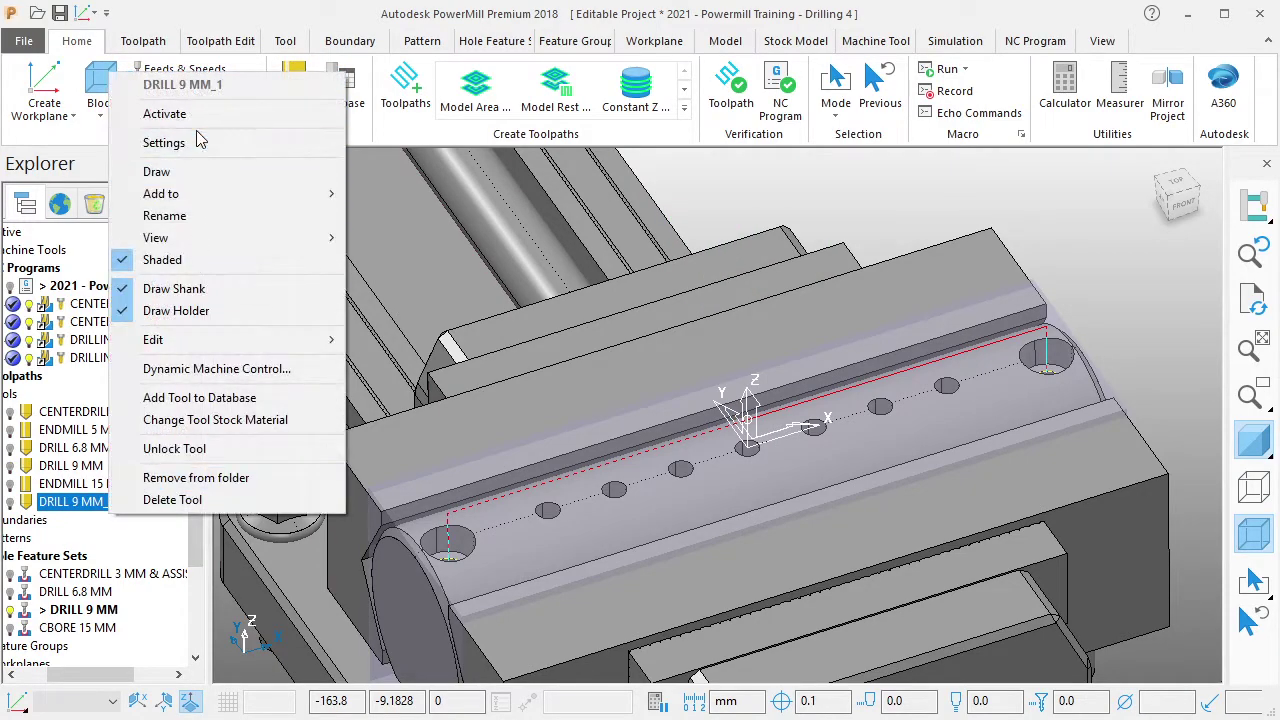
pyautogui.click(150, 106)
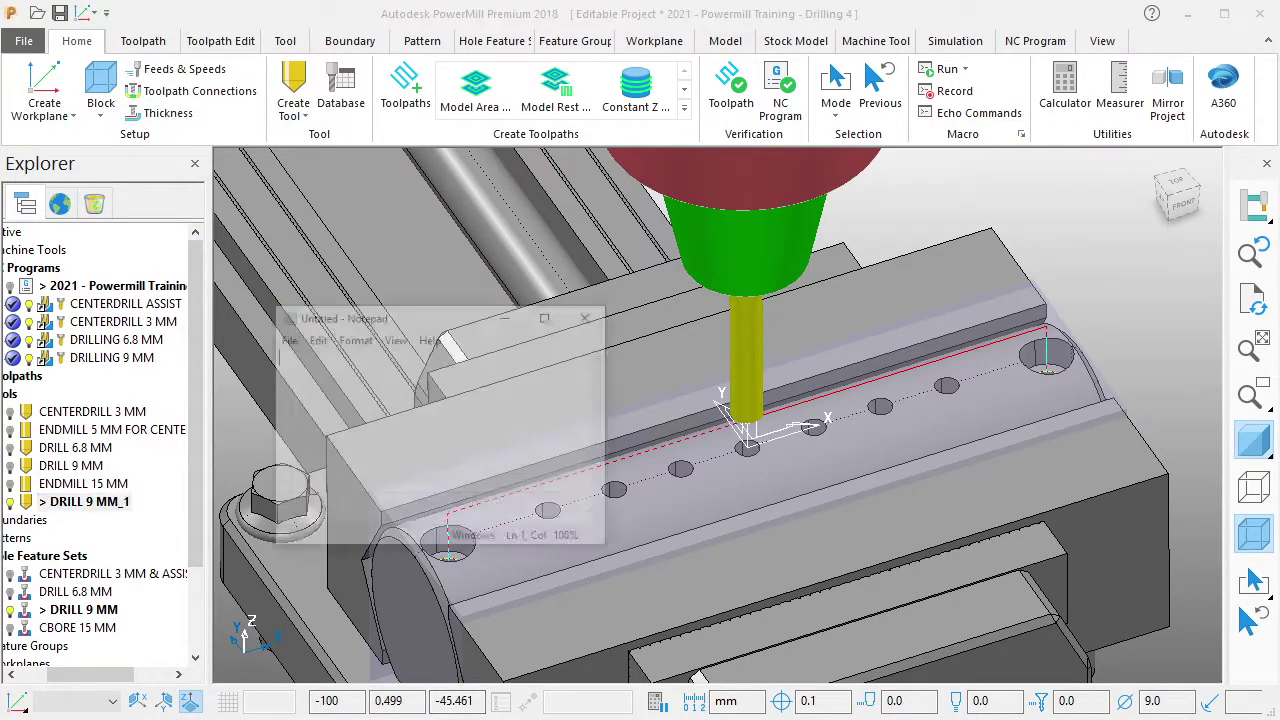
# Erase the tool-length auto-adjust note in Notepad and minimise the window.
pyautogui.moveTo(388, 248); pyautogui.dragTo(397, 450)
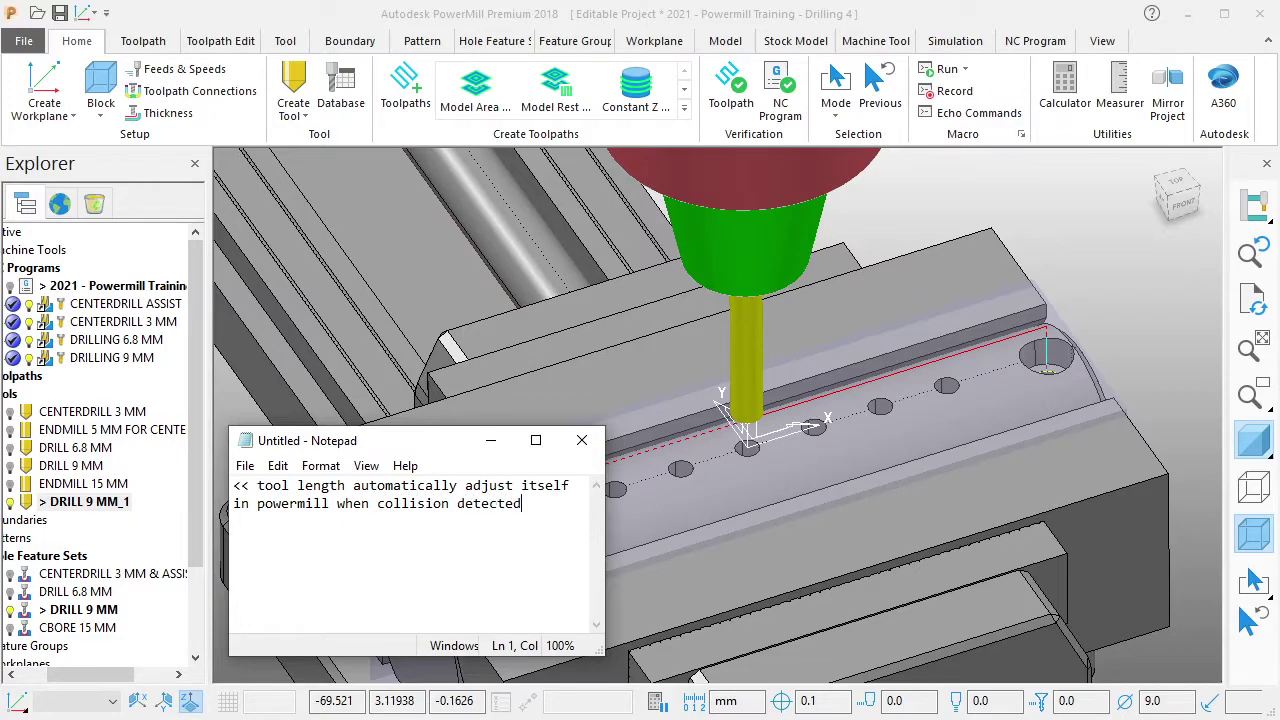
pyautogui.hotkey('ctrl', 'a')
pyautogui.press('Delete')
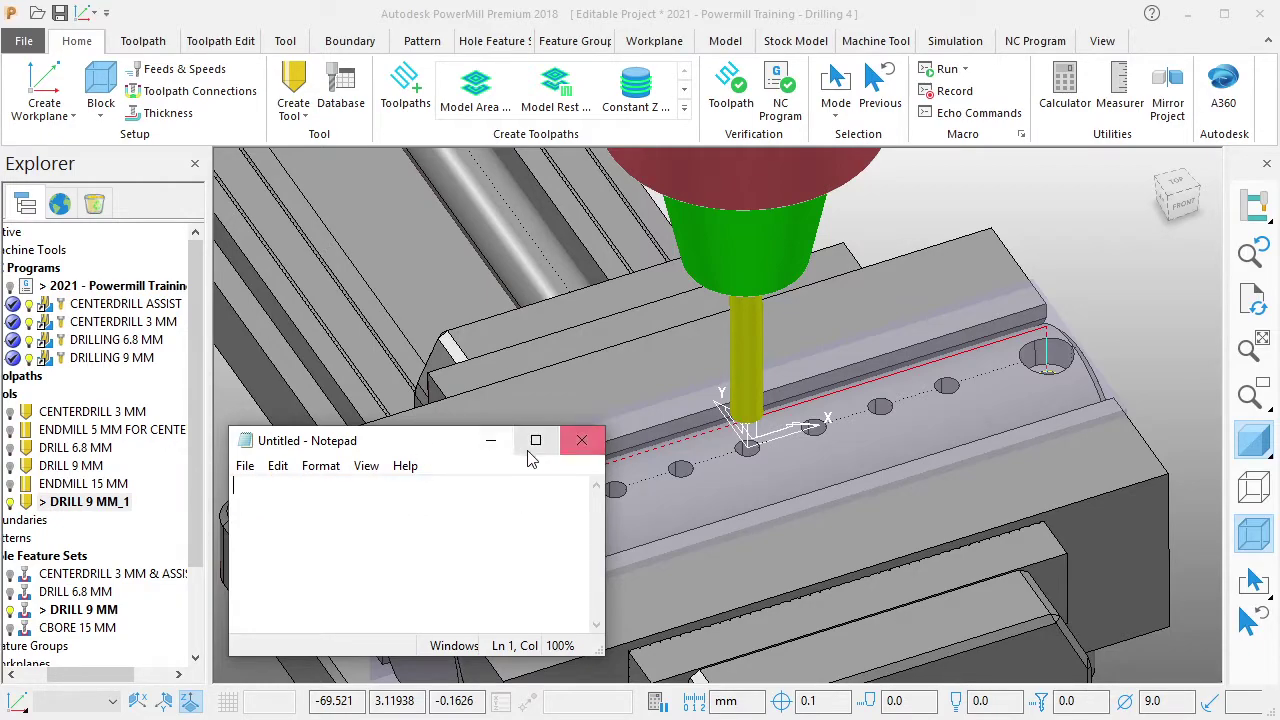
pyautogui.click(490, 440)
pyautogui.moveTo(90, 674)
pyautogui.mouseDown()
pyautogui.moveTo(45, 674)
pyautogui.moveTo(104, 690)
pyautogui.mouseUp()
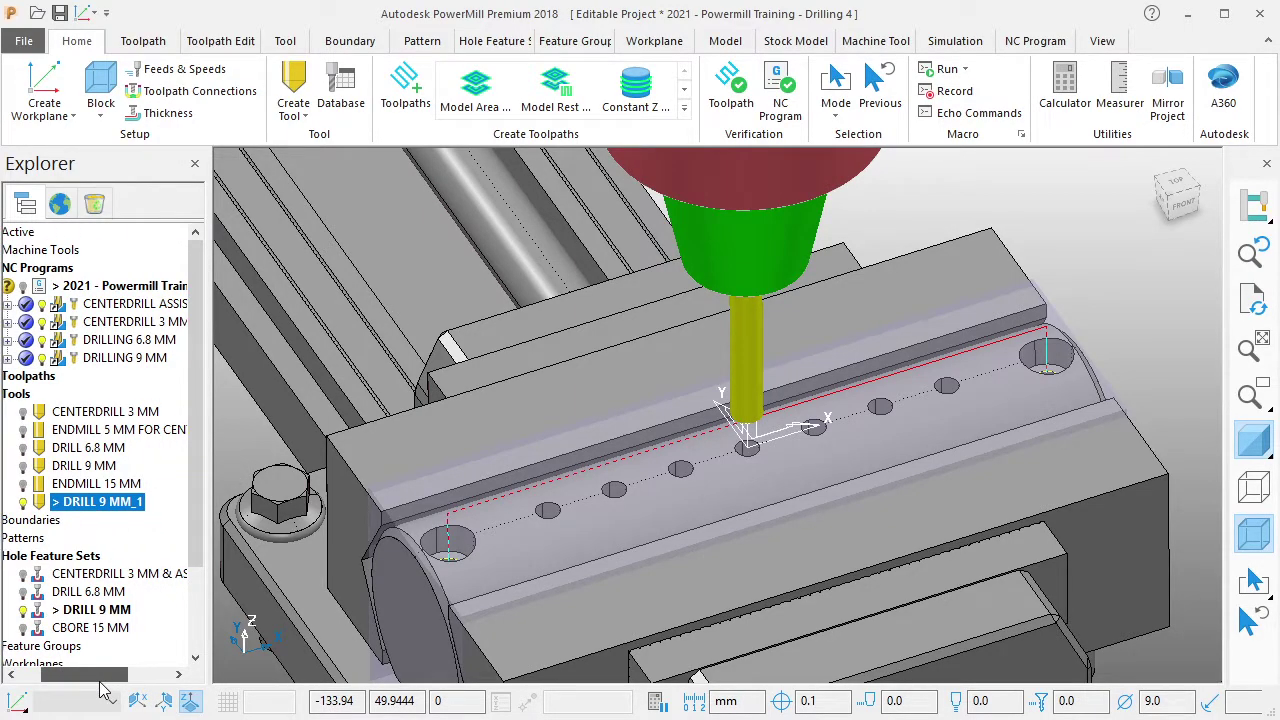
# Load the 2021 NC program into ViewMill and deactivate the DRILL 9 MM_1 tool and hole set.
pyautogui.moveTo(100, 688); pyautogui.dragTo(60, 688)
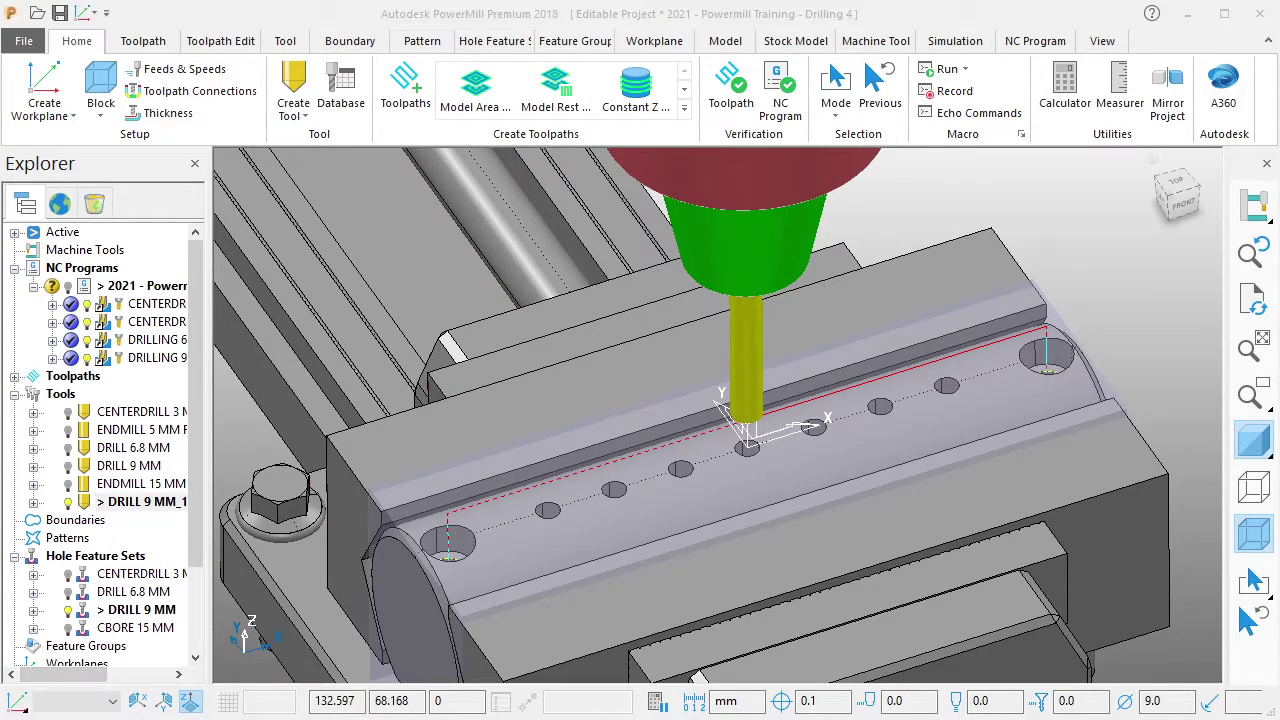
pyautogui.rightClick(145, 288)
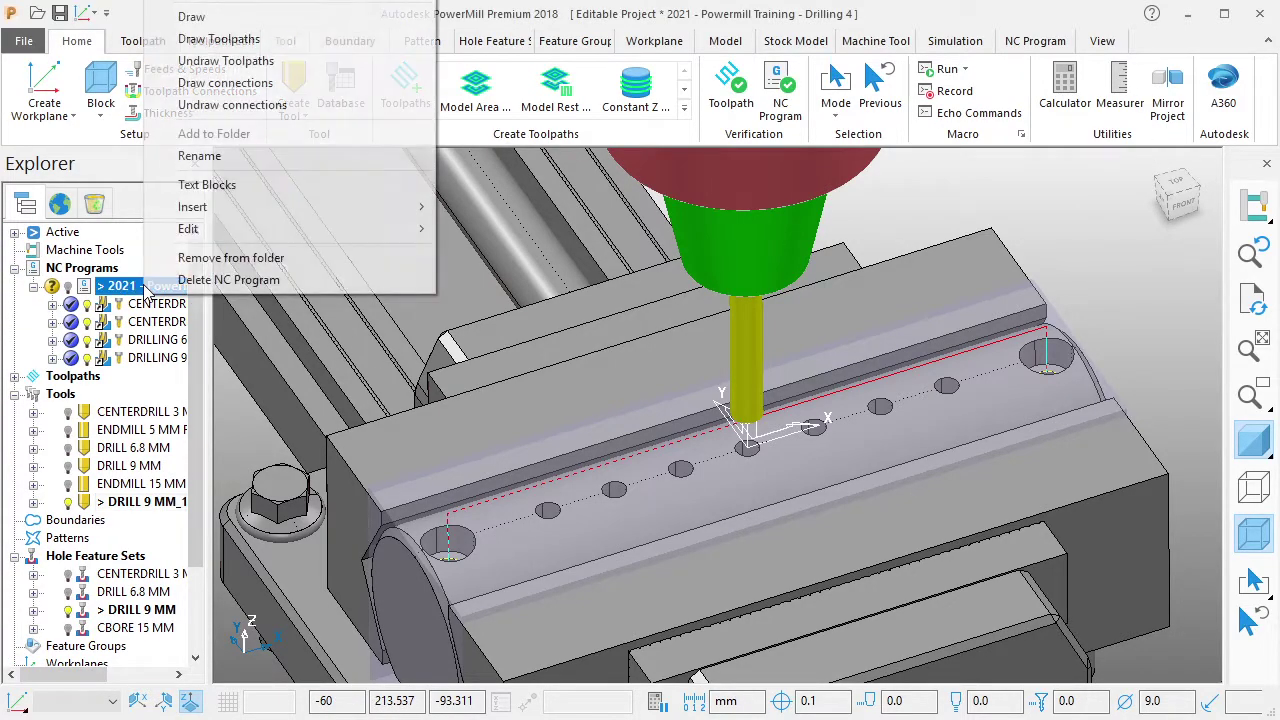
pyautogui.click(456, 298)
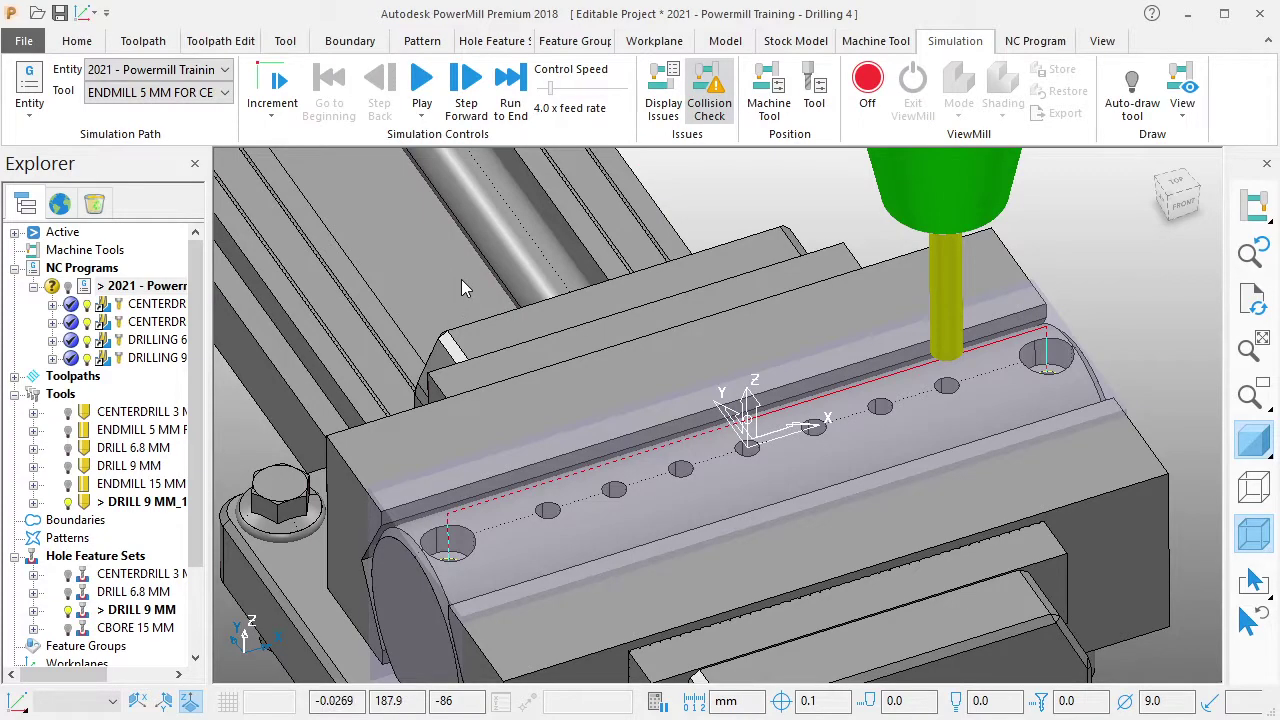
pyautogui.click(867, 85)
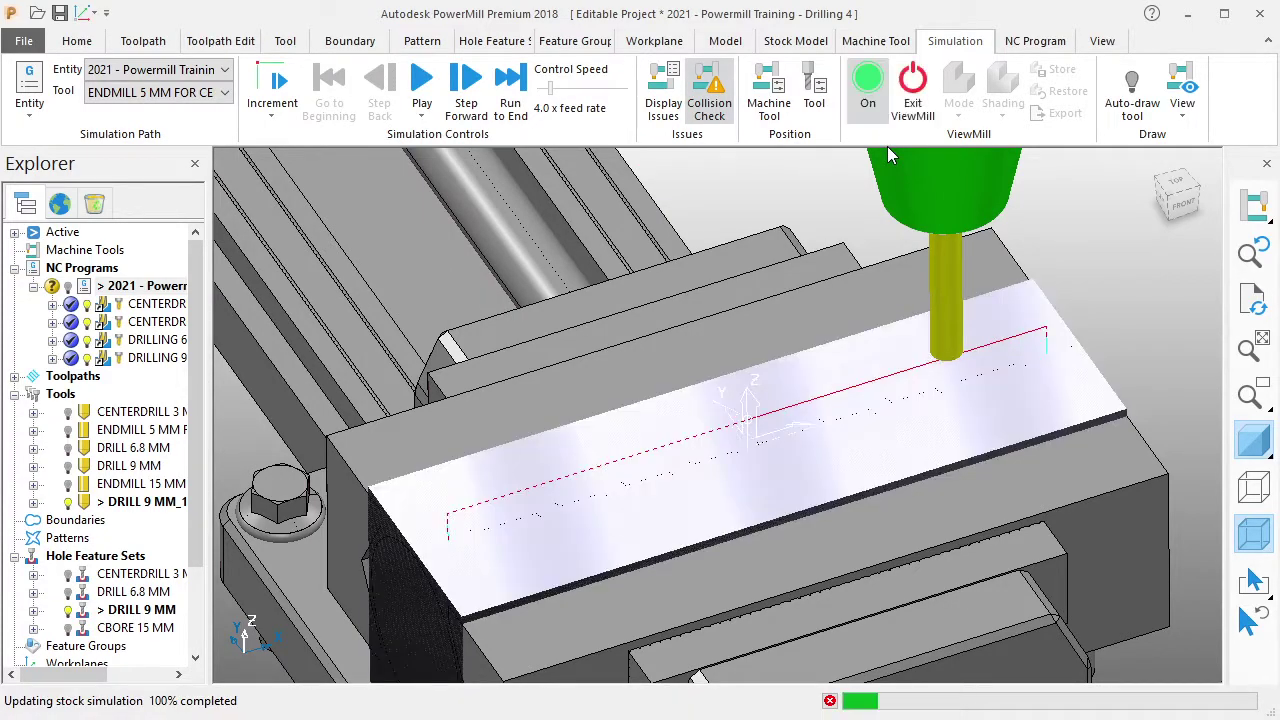
pyautogui.rightClick(140, 508)
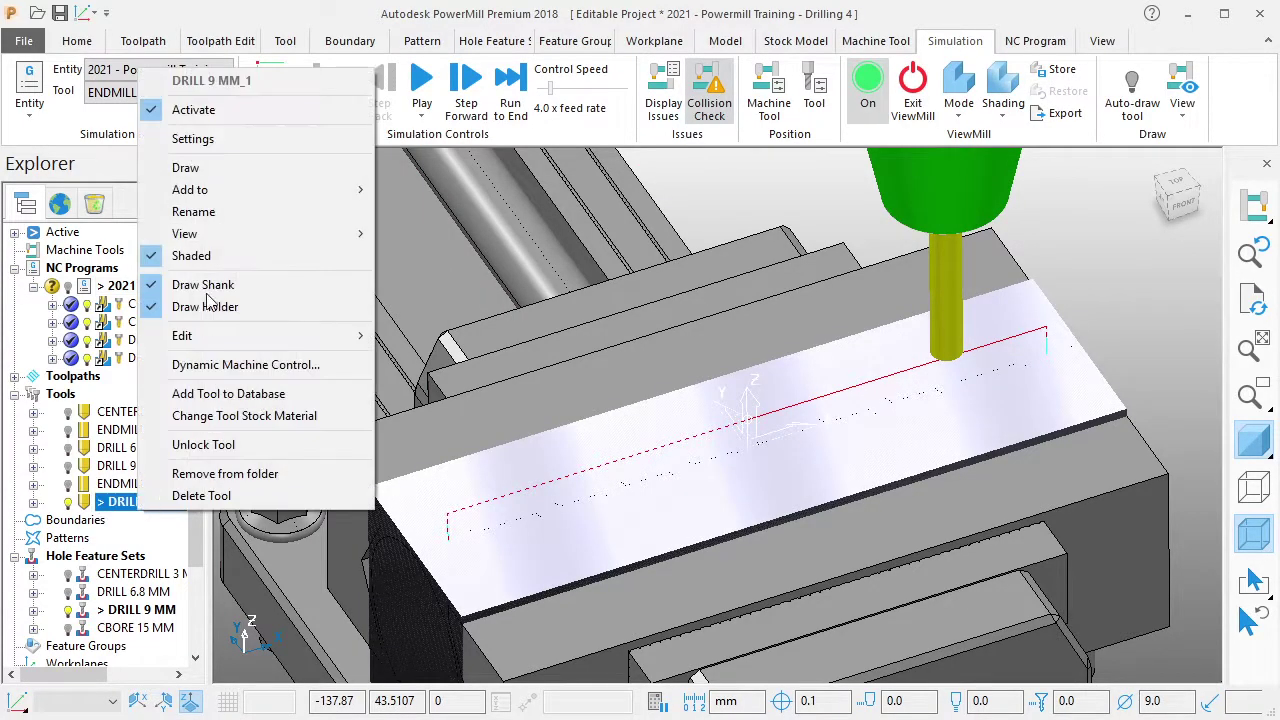
pyautogui.click(210, 106)
pyautogui.rightClick(160, 612)
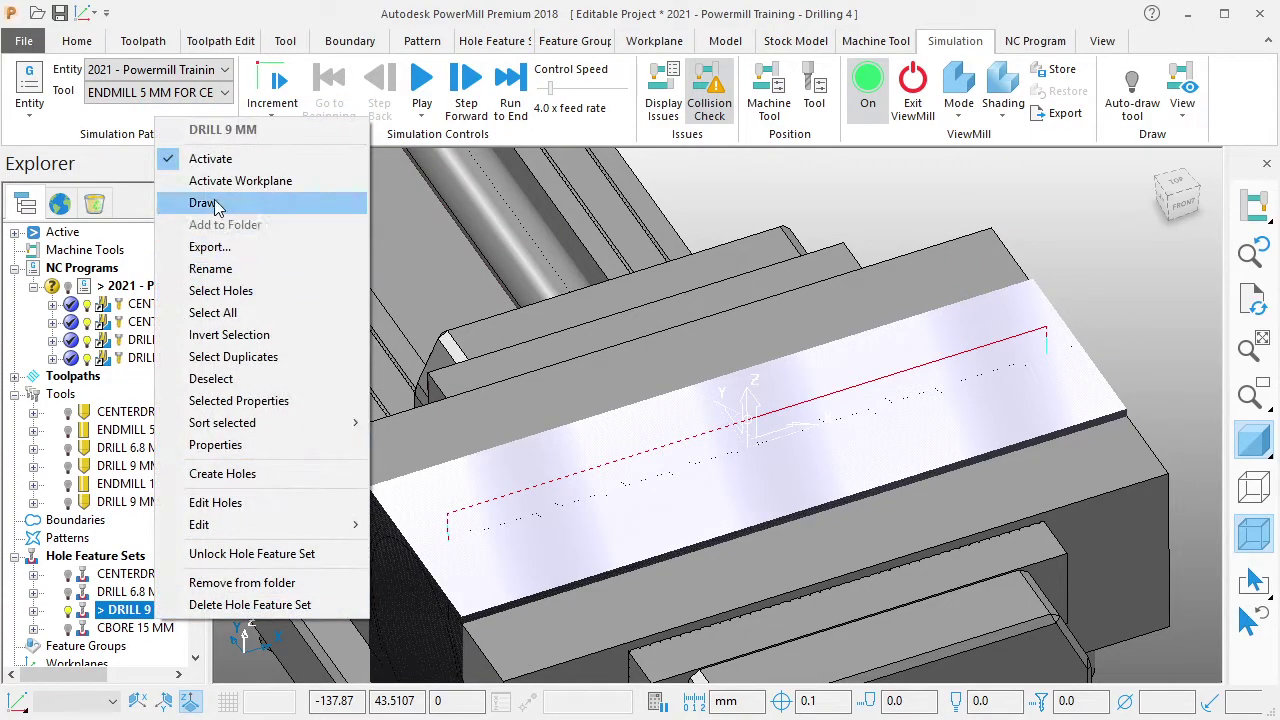
pyautogui.click(210, 158)
# Play the simulation with the tool shown and inspect the drilled holes.
pyautogui.click(1132, 95)
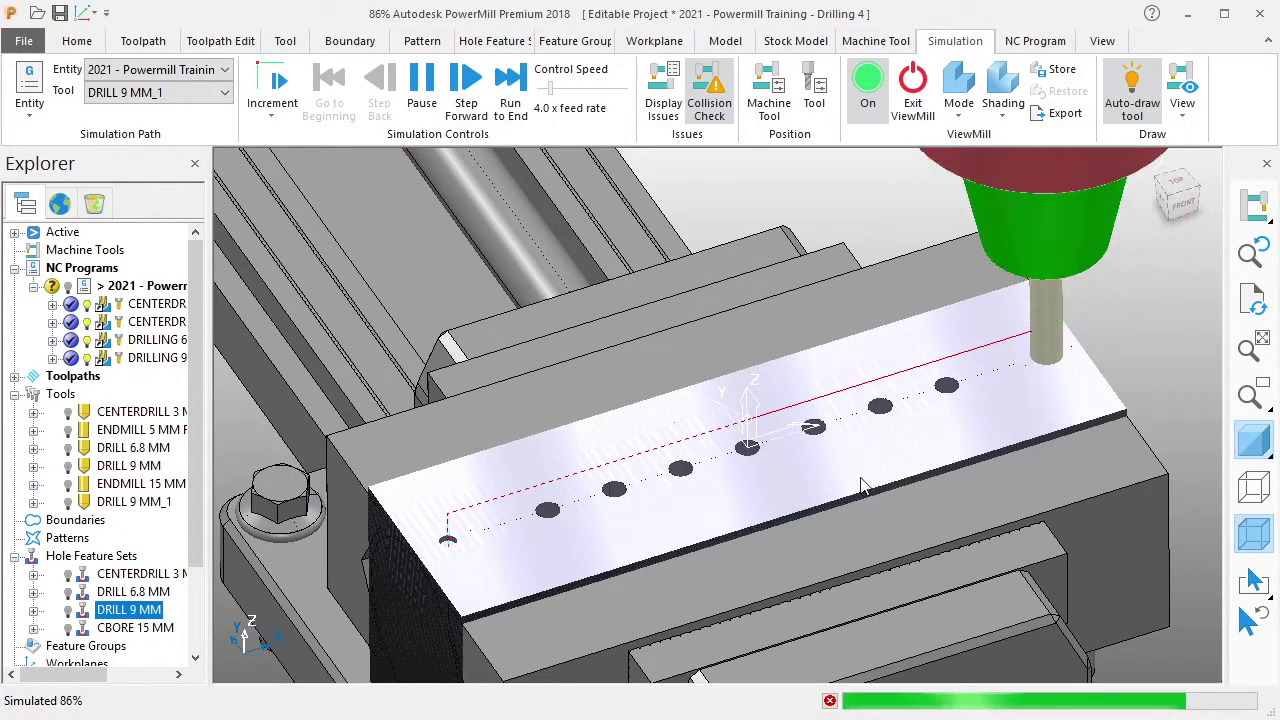
pyautogui.moveTo(1124, 306); pyautogui.dragTo(685, 515, button='middle')
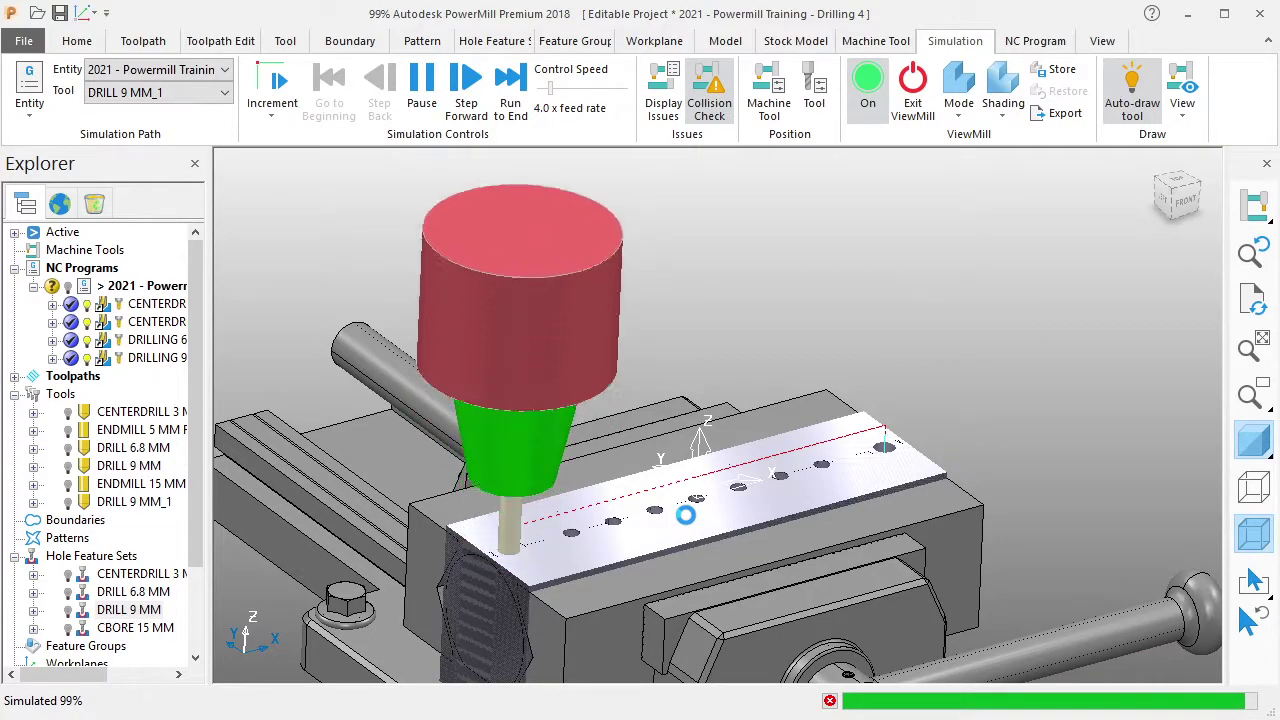
pyautogui.moveTo(791, 503)
pyautogui.mouseDown(button='middle')
pyautogui.moveTo(755, 655)
pyautogui.moveTo(790, 480)
pyautogui.mouseUp(button='middle')
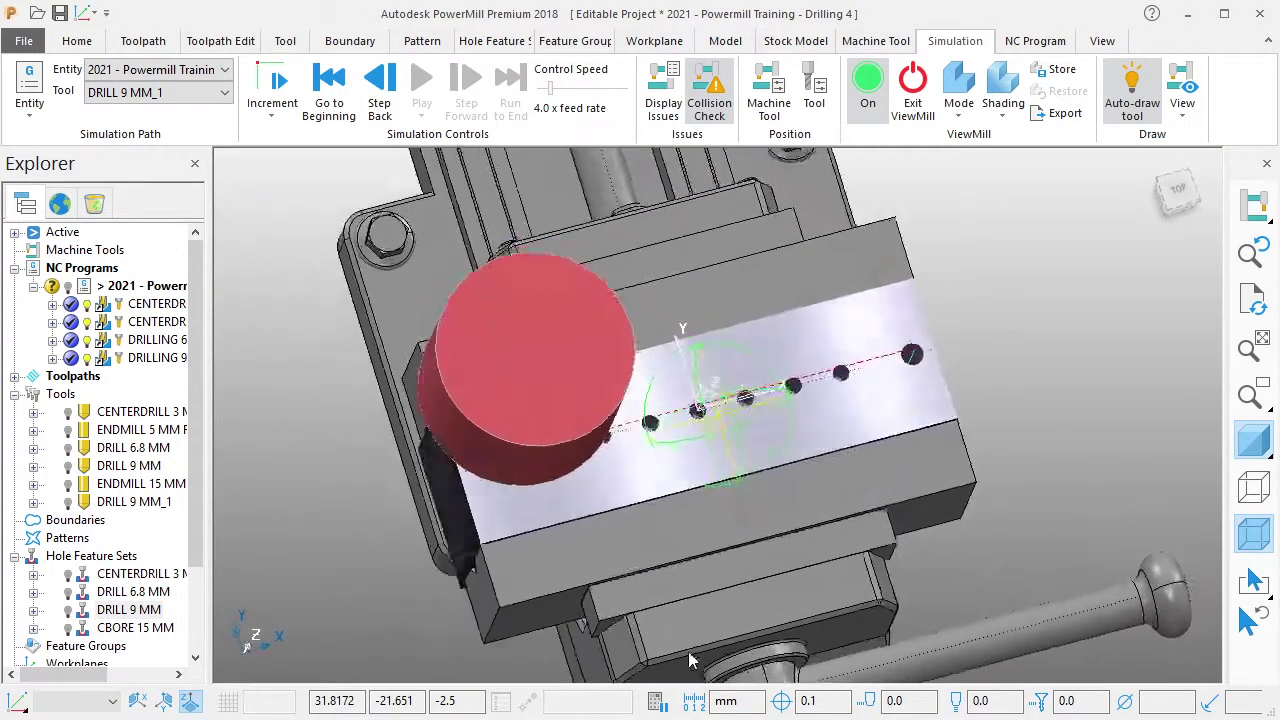
pyautogui.click(1131, 92)
pyautogui.moveTo(782, 400); pyautogui.dragTo(756, 252, button='middle')
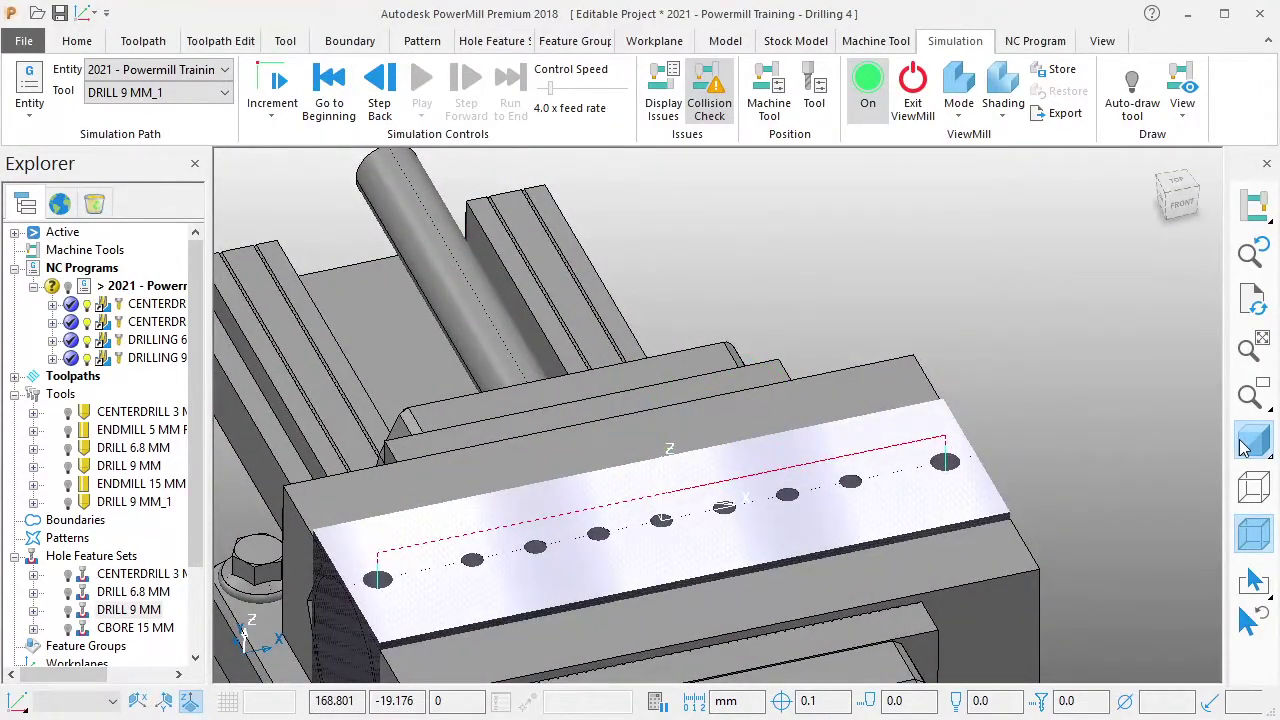
pyautogui.click(1250, 445)
pyautogui.click(1250, 445)
pyautogui.click(1254, 546)
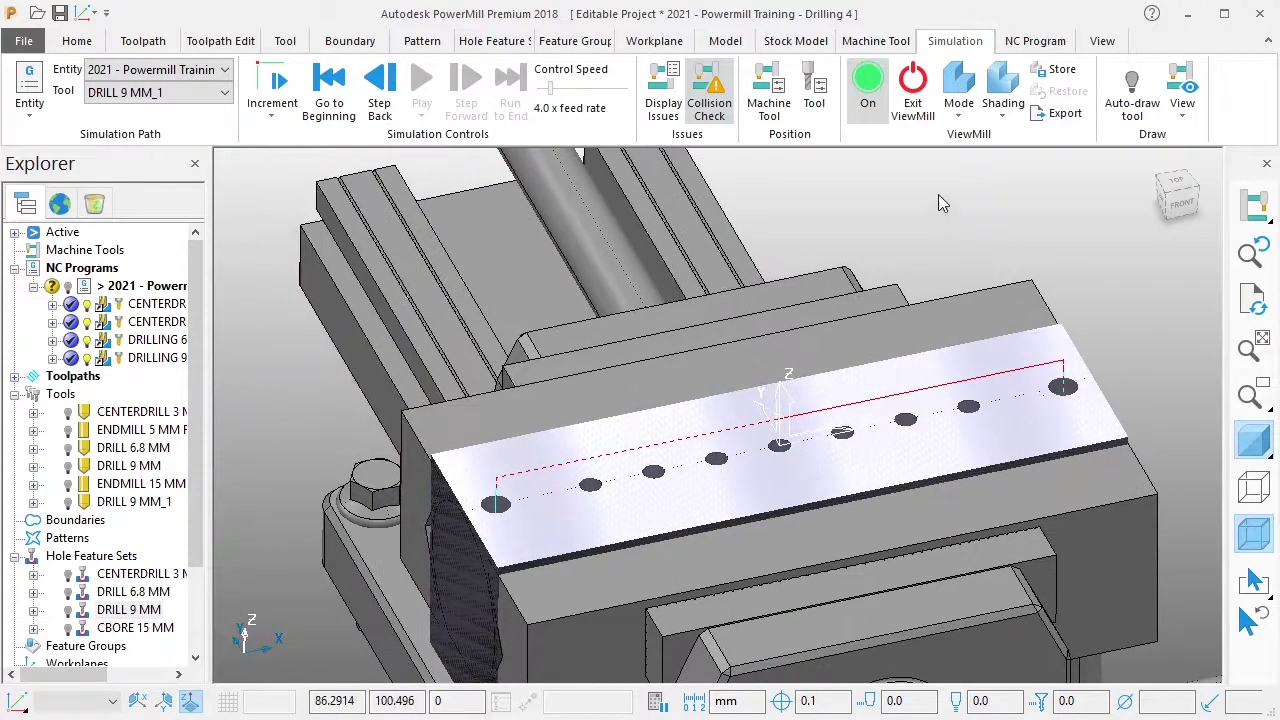
# Switch ViewMill off and bring up the Drilling strategies.
pyautogui.click(868, 82)
pyautogui.click(871, 114)
pyautogui.moveTo(855, 308); pyautogui.dragTo(727, 499, button='middle')
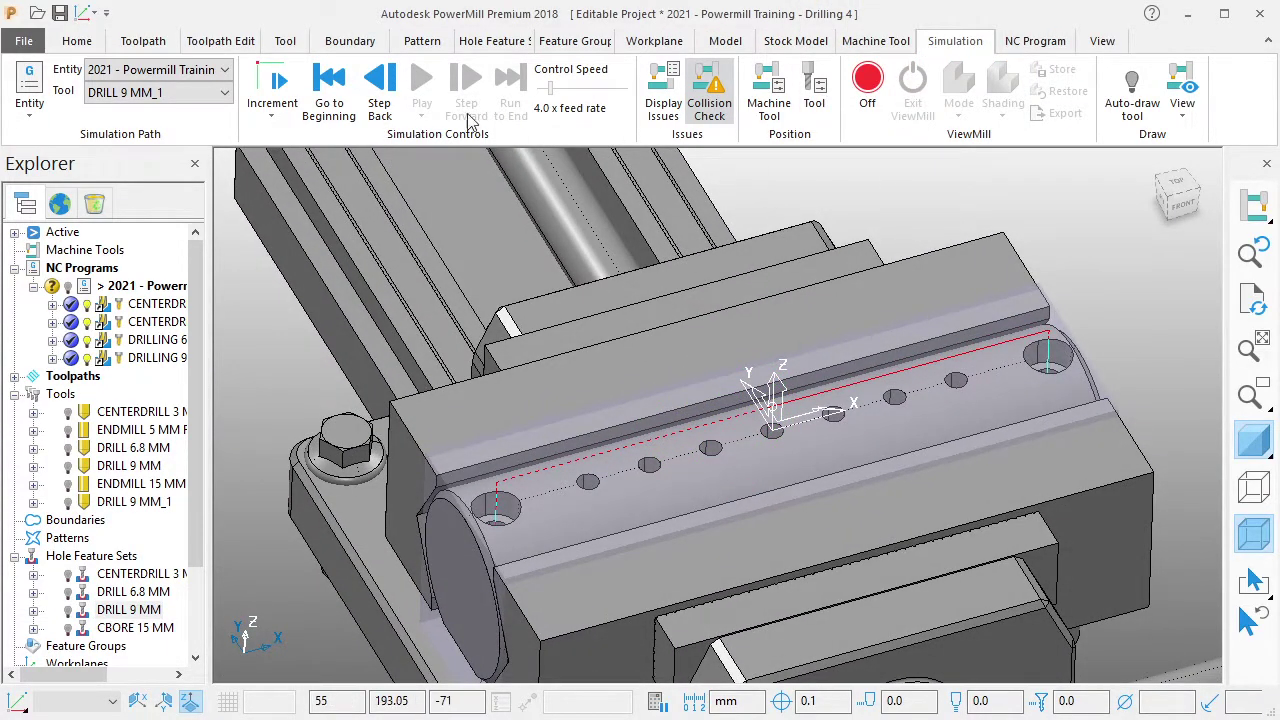
pyautogui.click(76, 41)
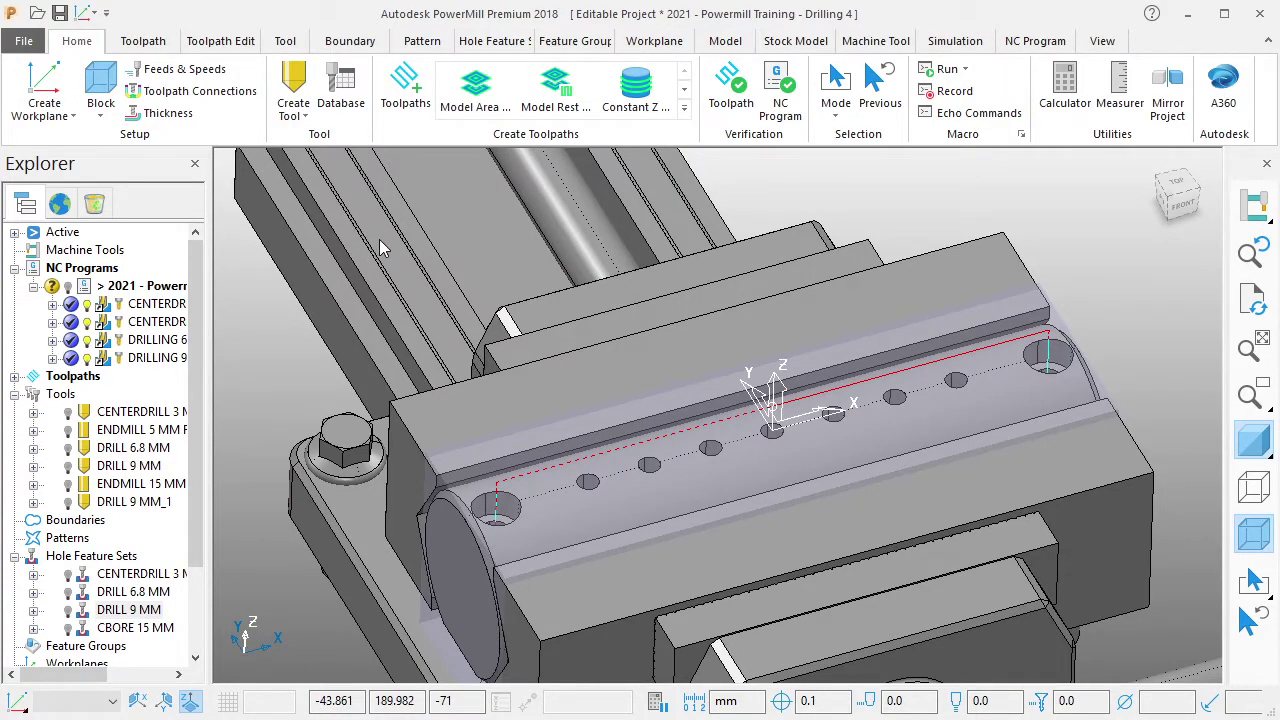
pyautogui.click(400, 107)
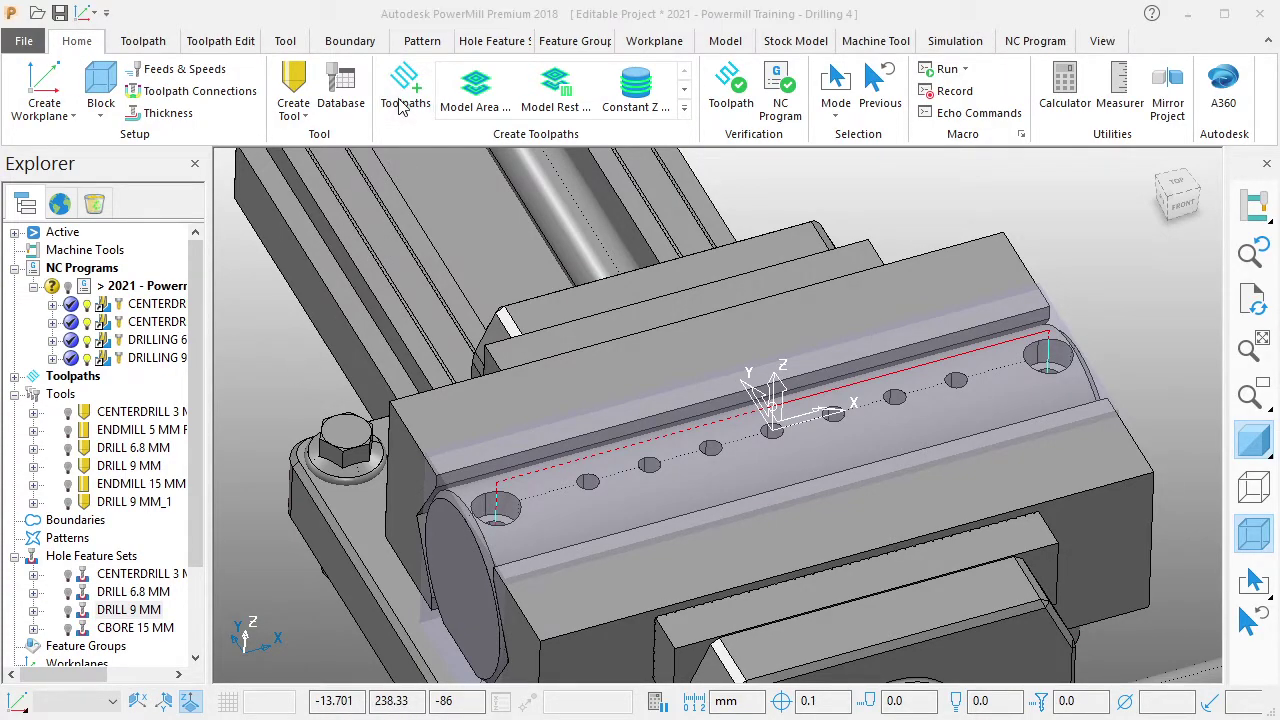
pyautogui.click(430, 372)
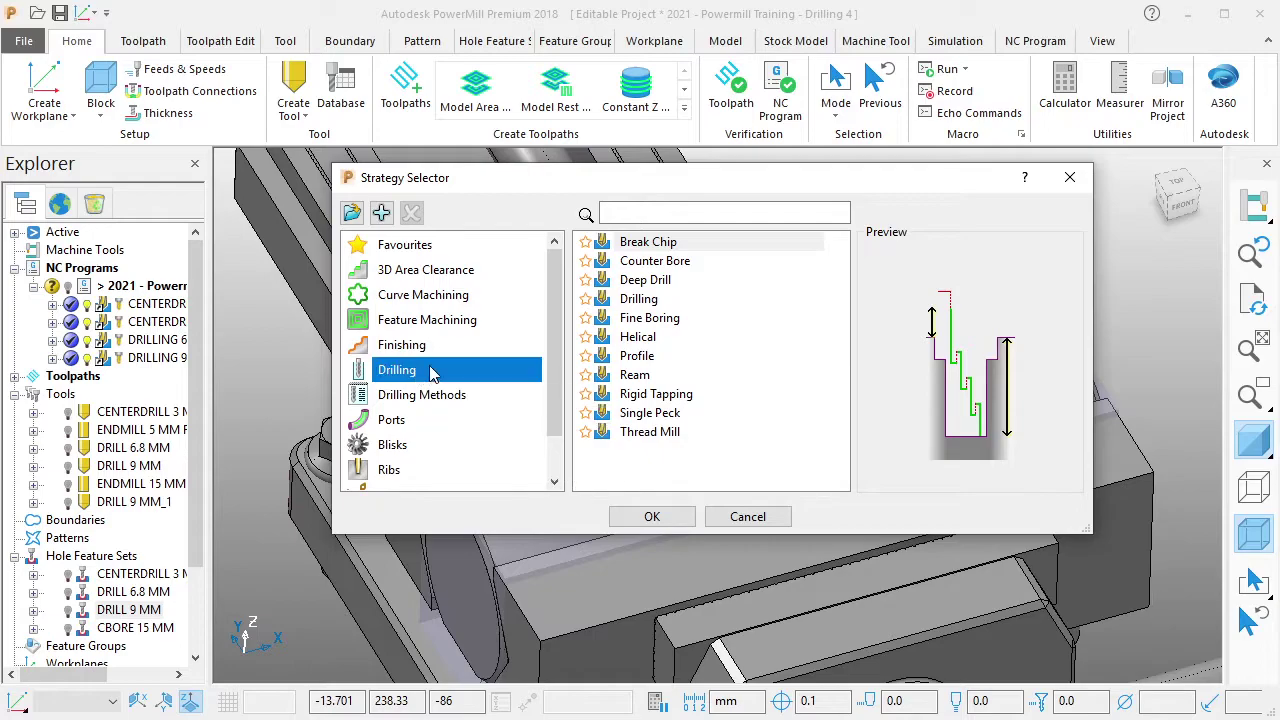
# Create a Break Chip drilling toolpath for the CBORE 15 MM hole set.
pyautogui.click(640, 244)
pyautogui.click(652, 516)
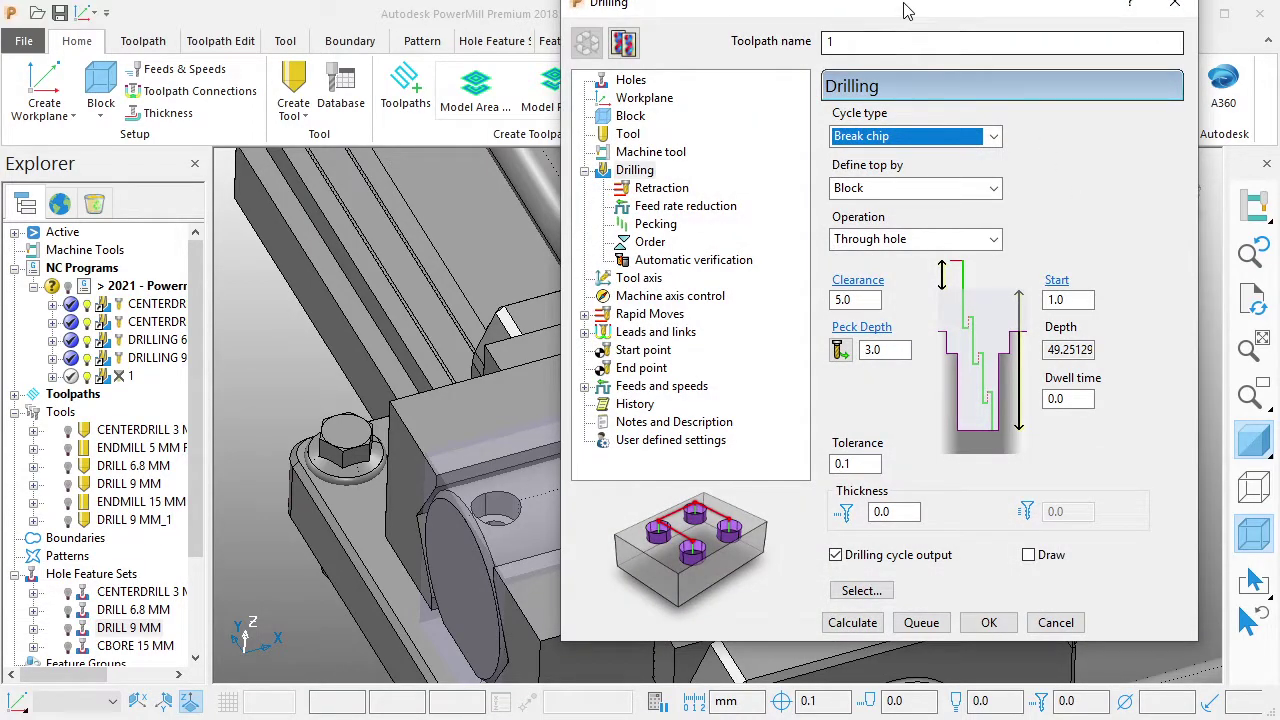
pyautogui.moveTo(905, 10); pyautogui.dragTo(839, 42)
pyautogui.write('CBORE 15 MM')
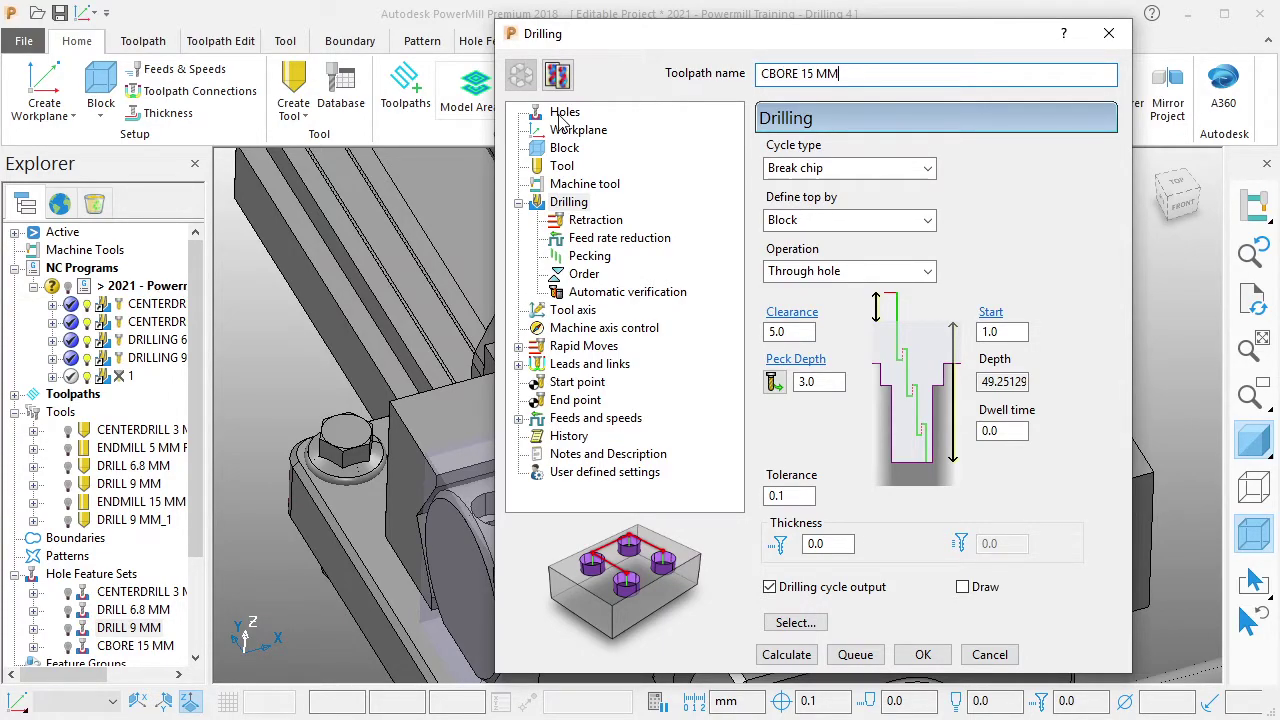
pyautogui.click(564, 113)
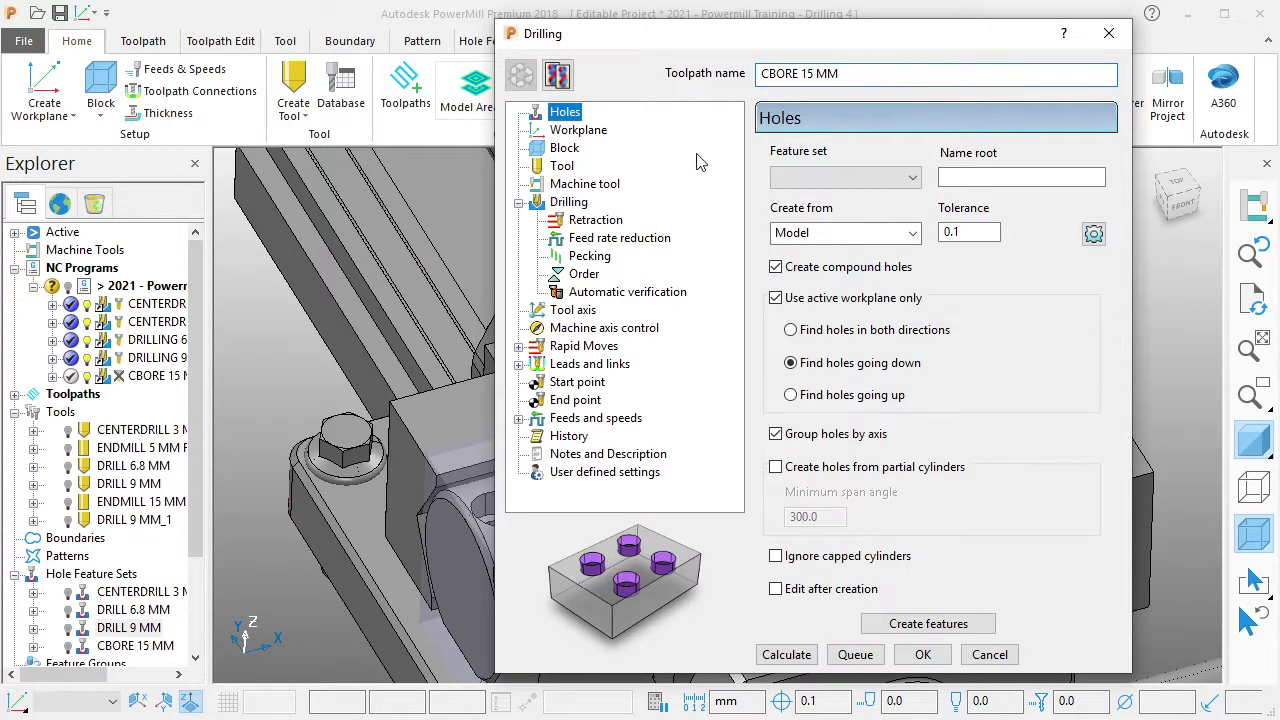
pyautogui.click(845, 178)
pyautogui.click(838, 265)
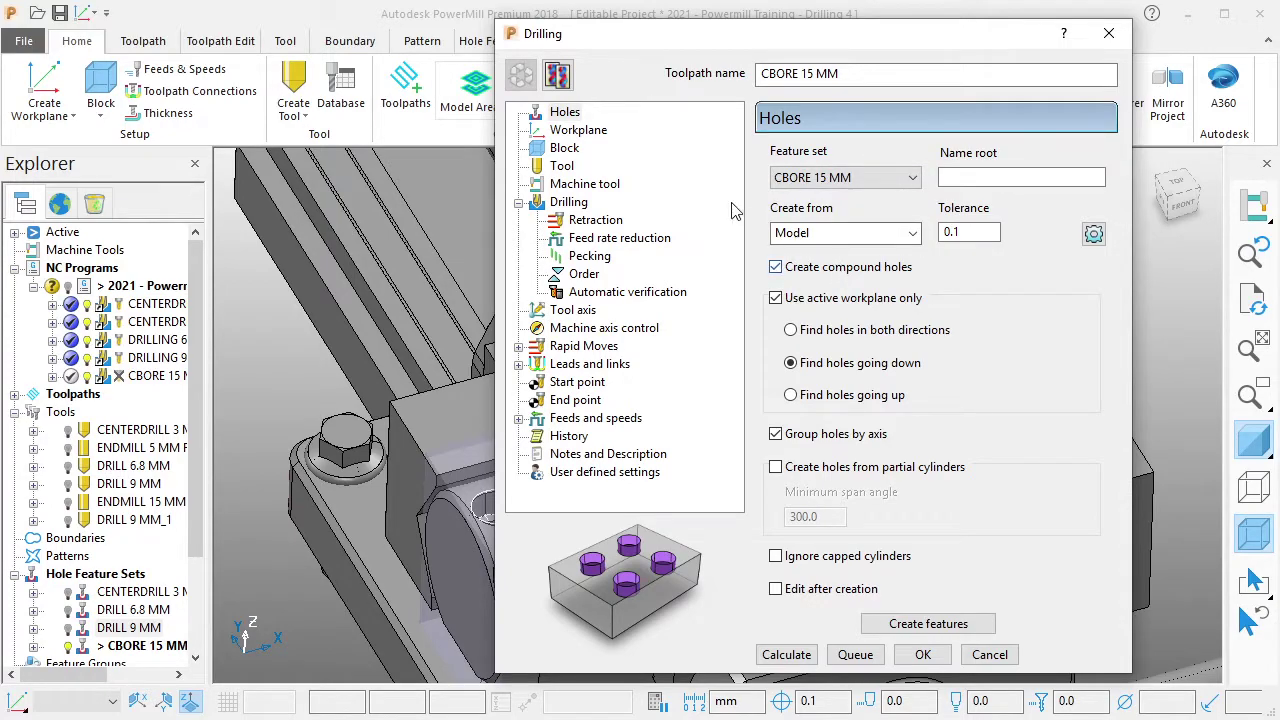
# Use the ENDMILL 15 MM tool and set the operation to Drill to hole depth.
pyautogui.click(590, 131)
pyautogui.click(564, 149)
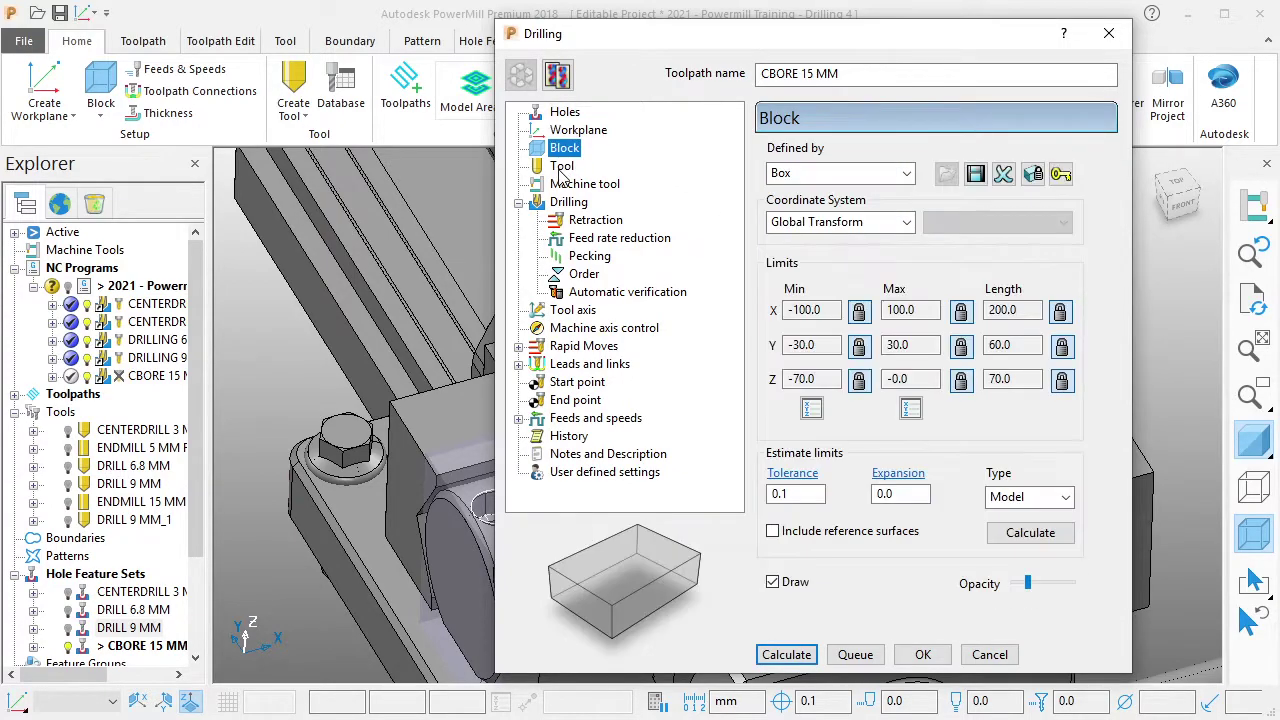
pyautogui.click(562, 166)
pyautogui.click(968, 158)
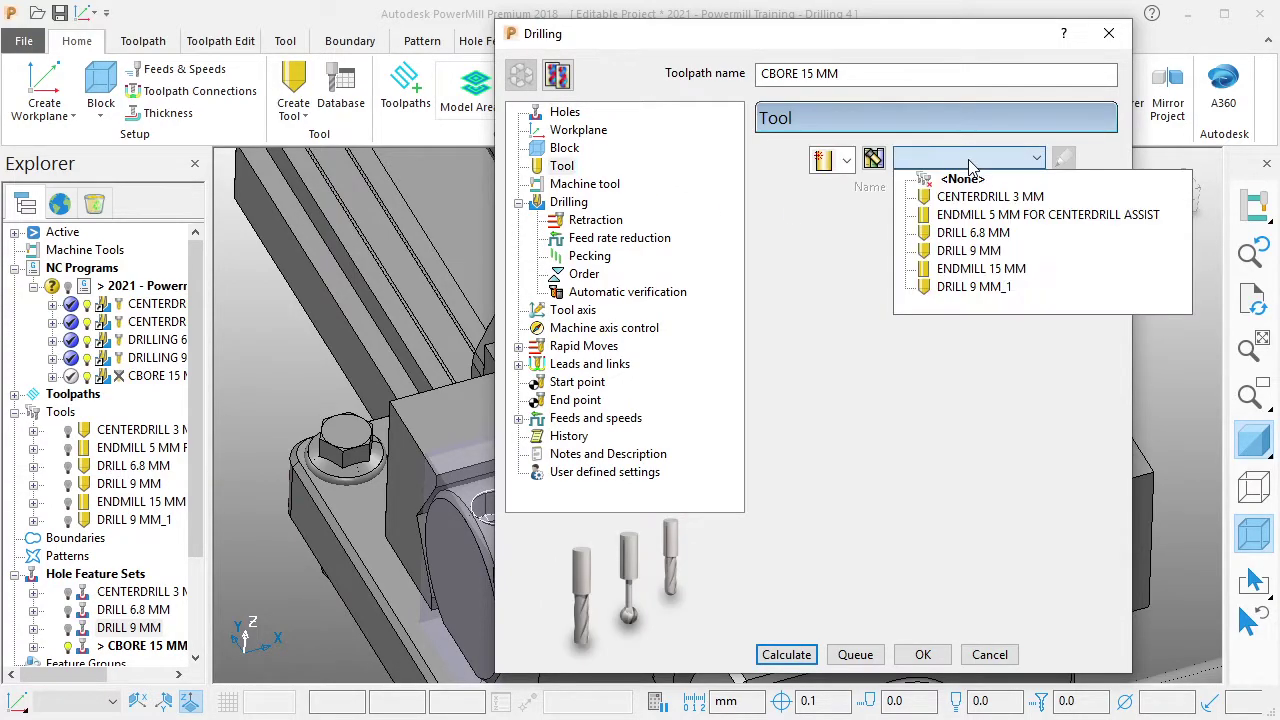
pyautogui.click(981, 270)
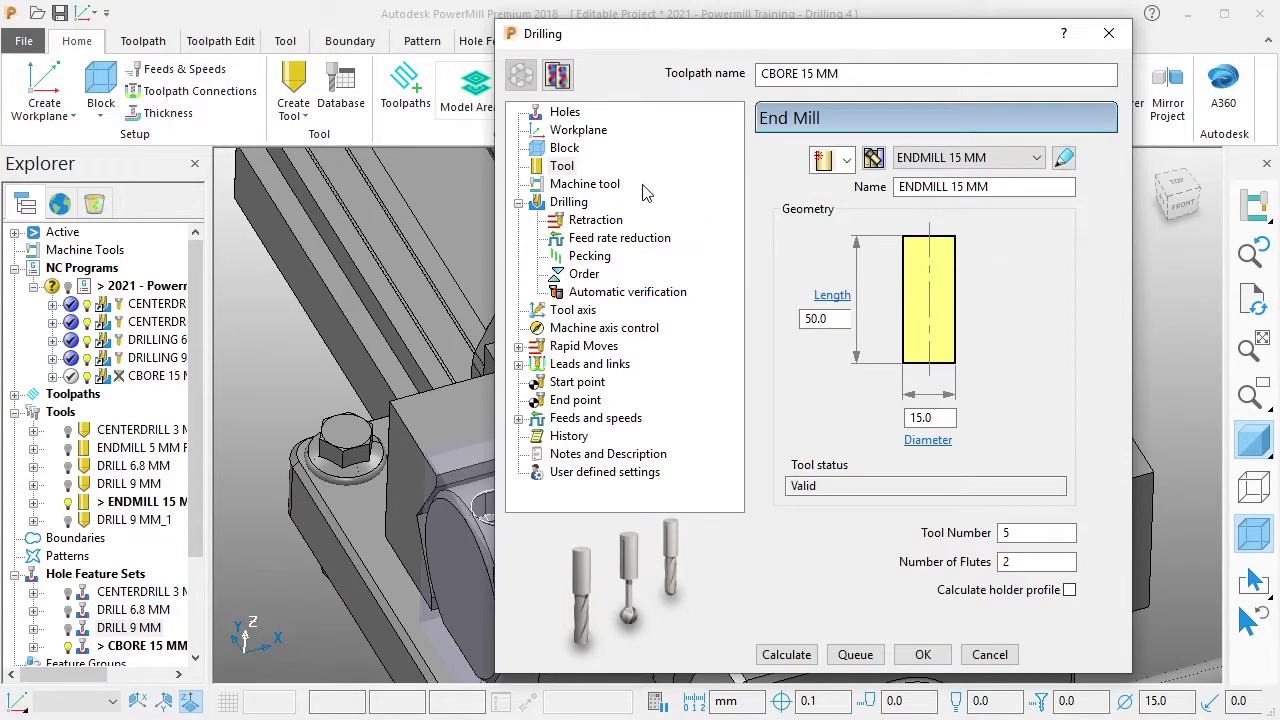
pyautogui.click(590, 185)
pyautogui.click(570, 202)
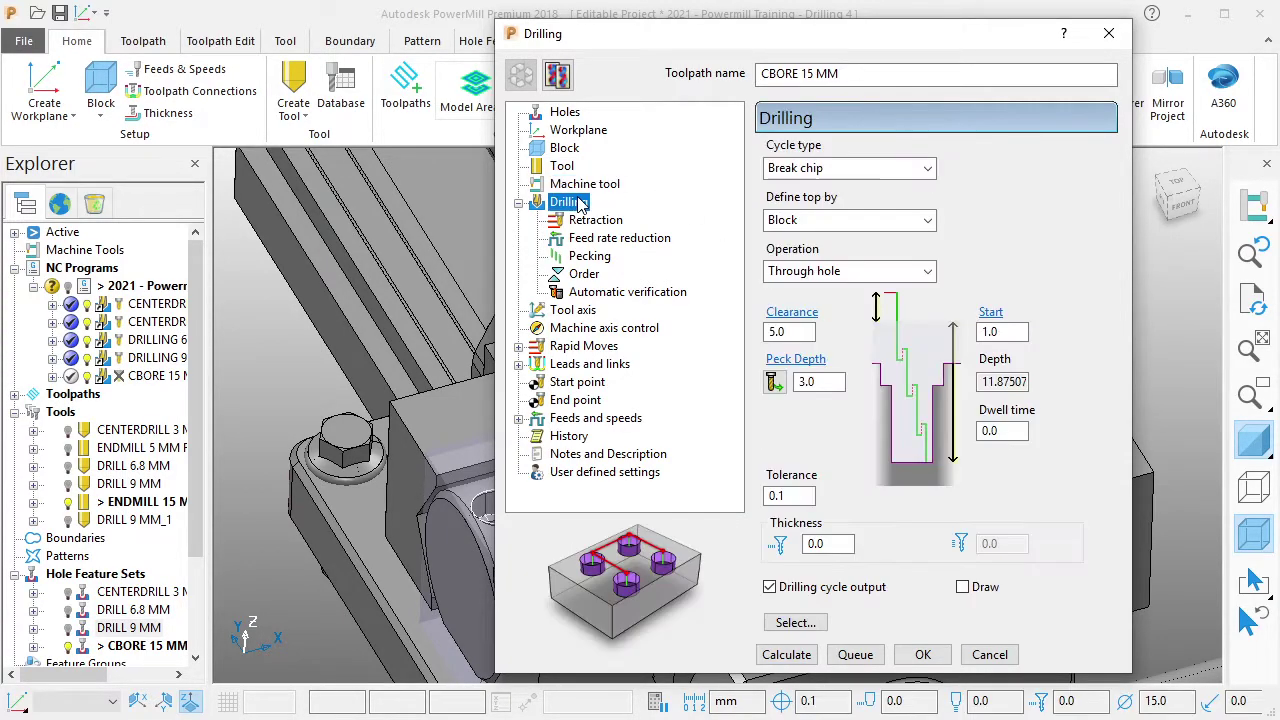
pyautogui.click(842, 275)
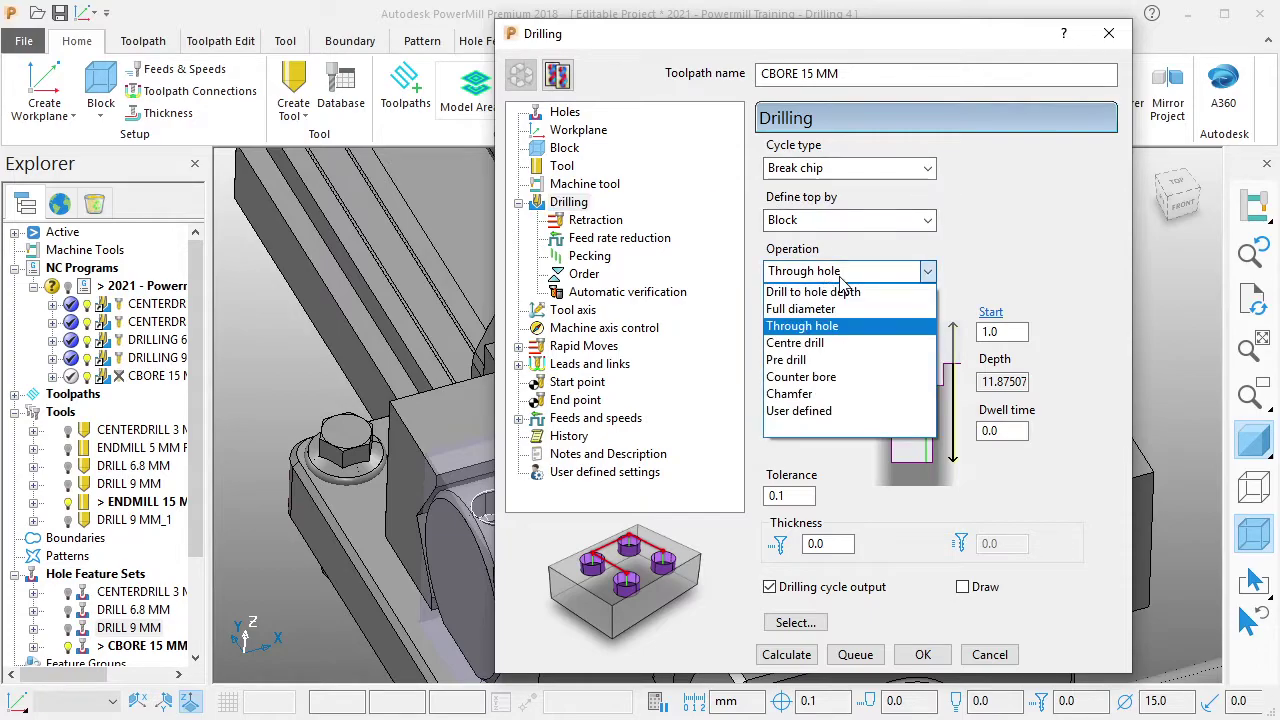
pyautogui.click(847, 292)
pyautogui.write('1')
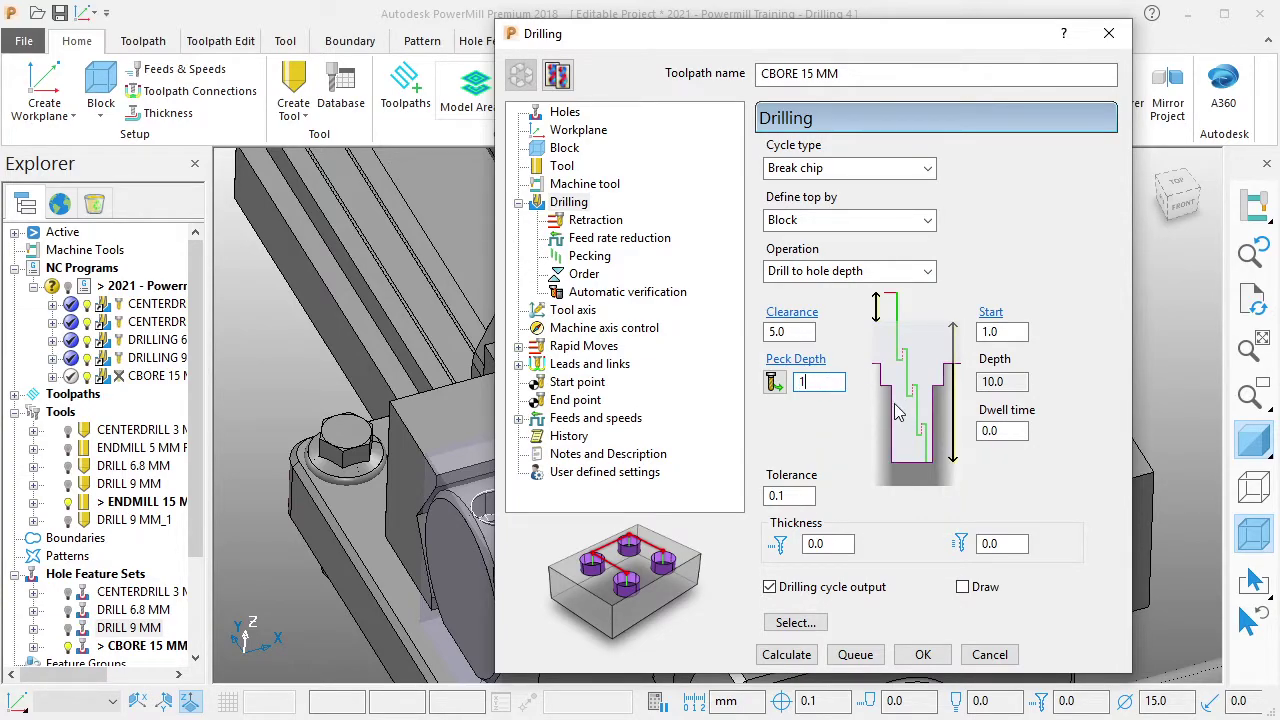
# Review the remaining drilling pages and calculate the CBORE 15 MM toolpath.
pyautogui.click(600, 221)
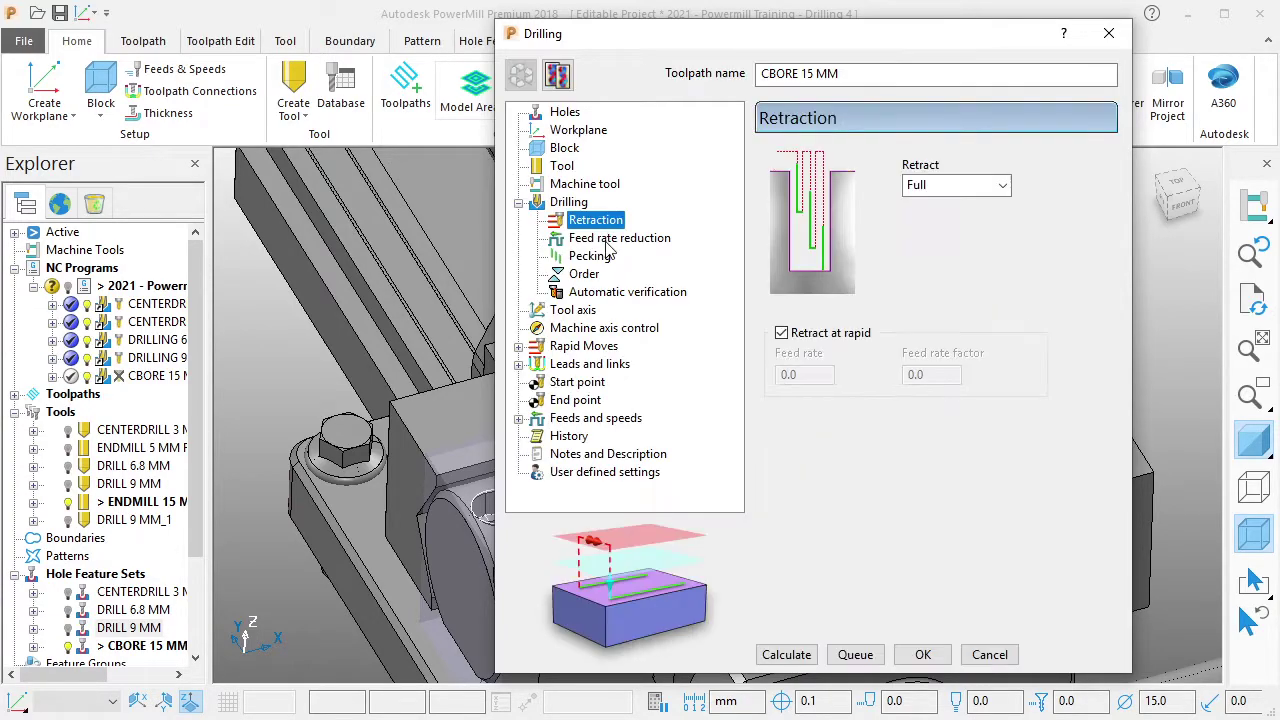
pyautogui.click(606, 240)
pyautogui.click(596, 258)
pyautogui.click(588, 276)
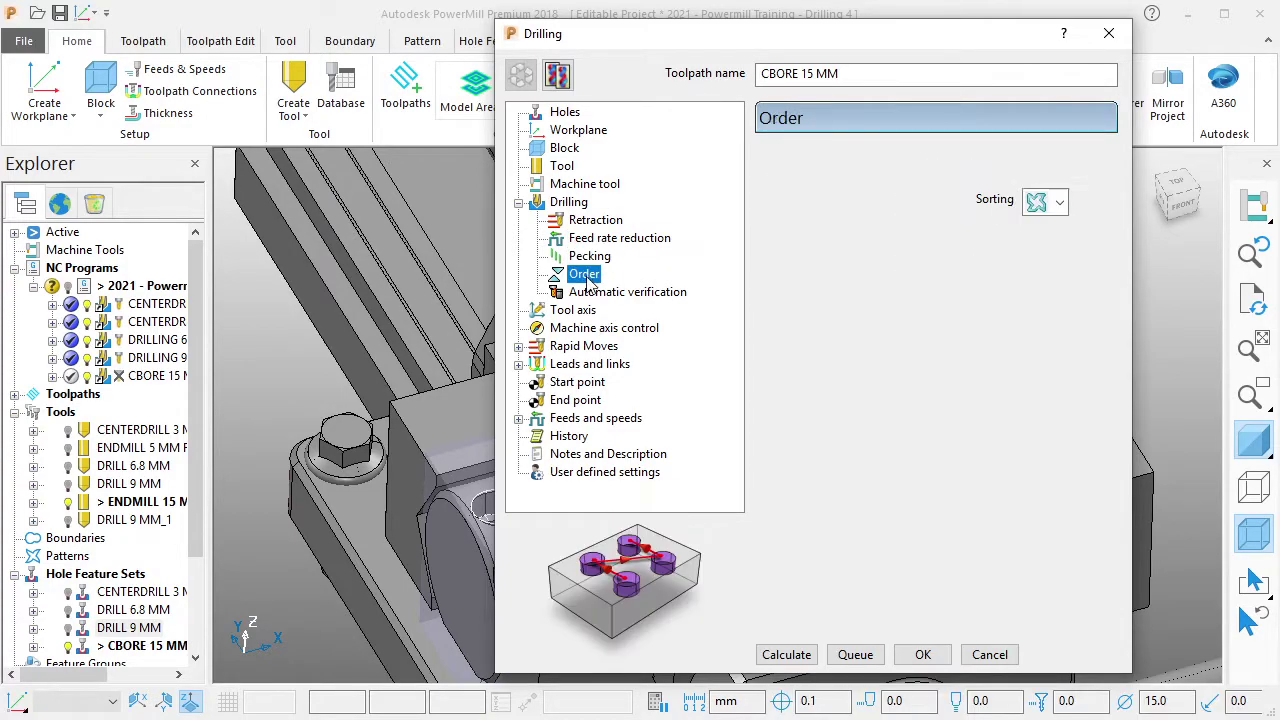
pyautogui.click(592, 293)
pyautogui.click(576, 314)
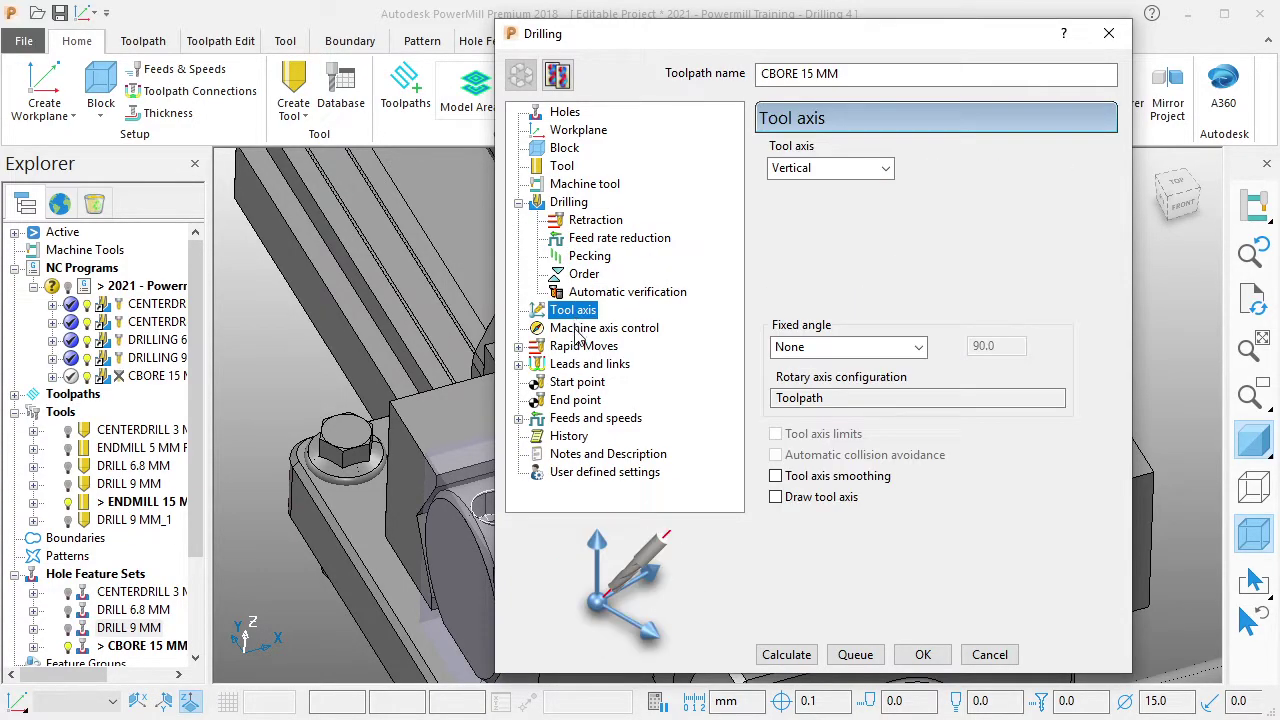
pyautogui.click(578, 336)
pyautogui.click(578, 348)
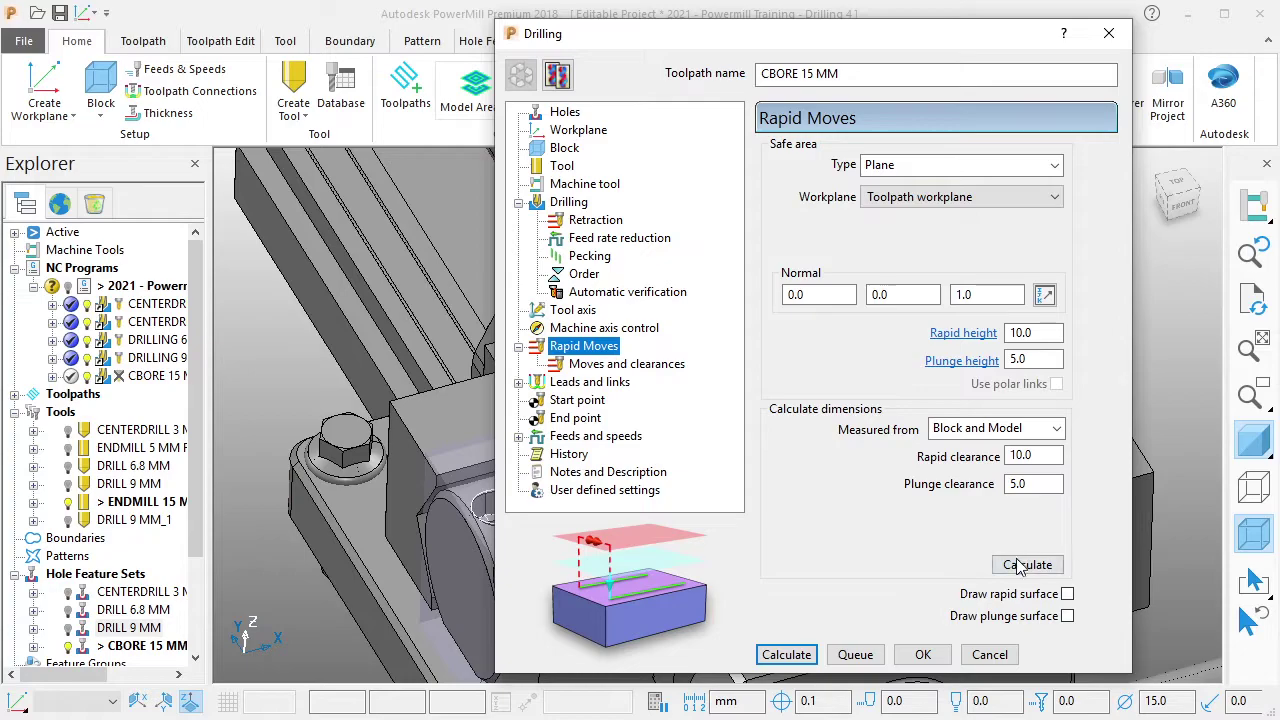
pyautogui.moveTo(825, 45); pyautogui.dragTo(795, 0)
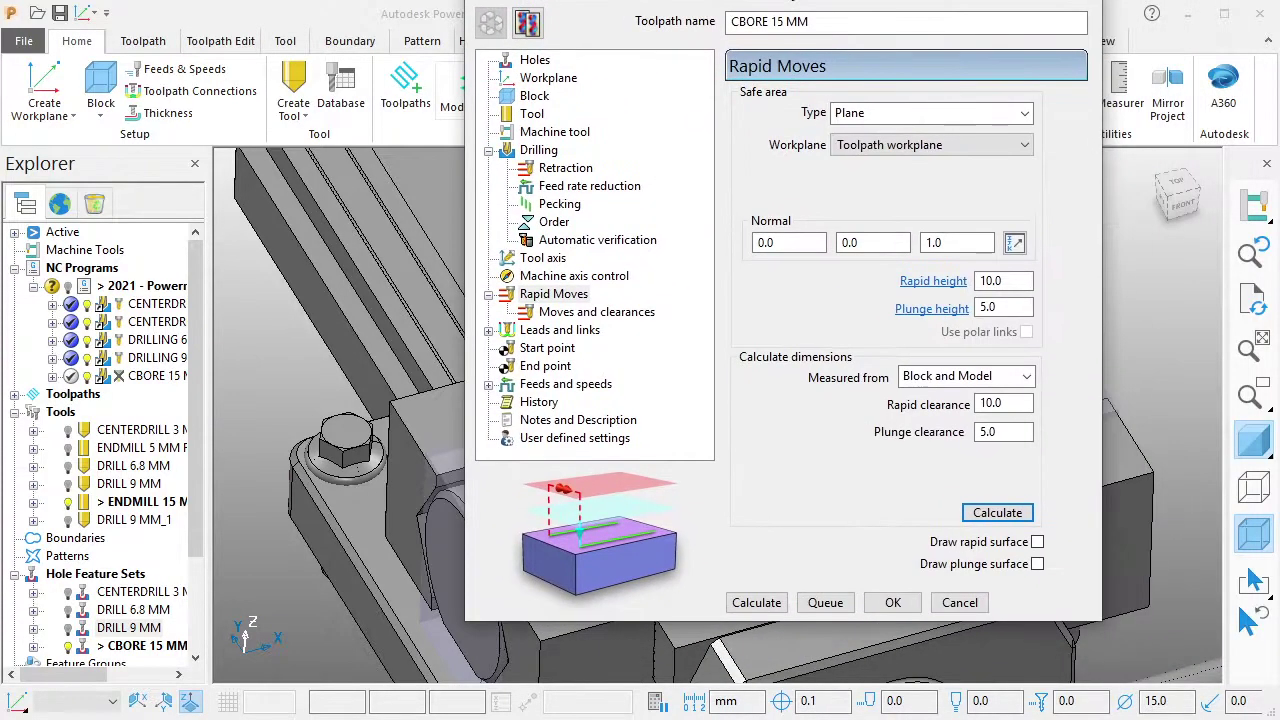
pyautogui.click(570, 336)
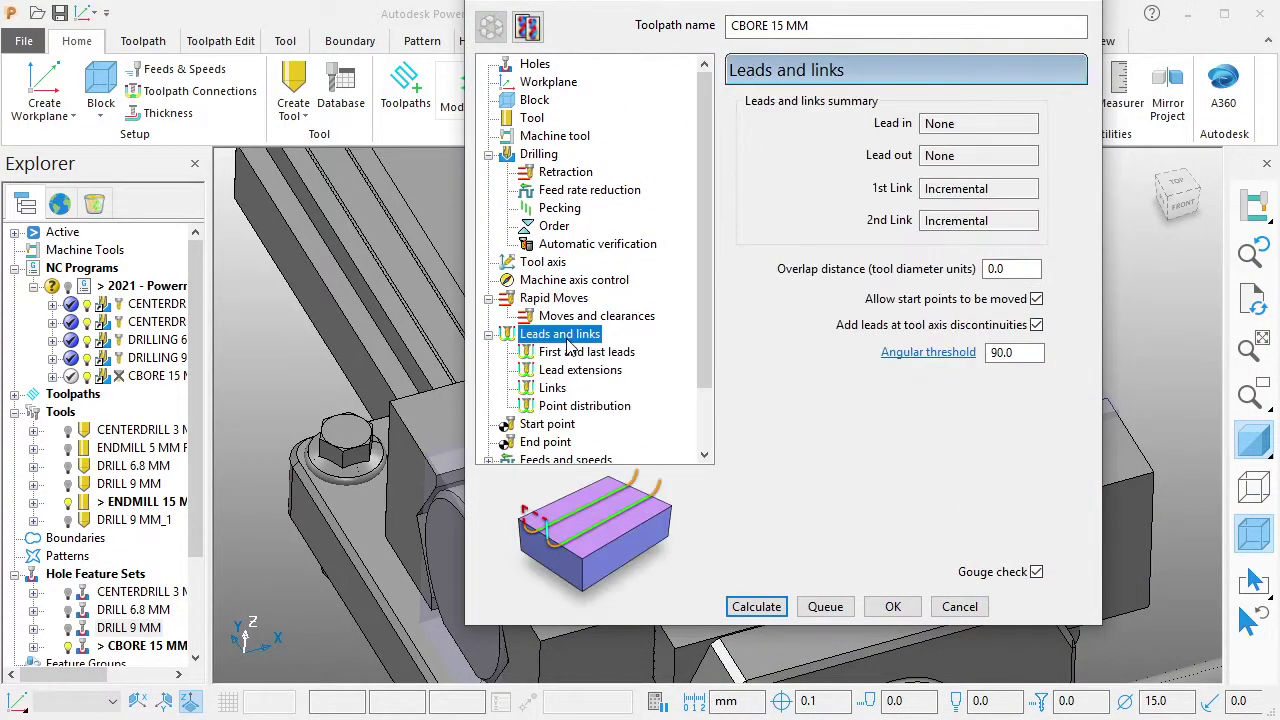
pyautogui.click(553, 389)
pyautogui.click(770, 607)
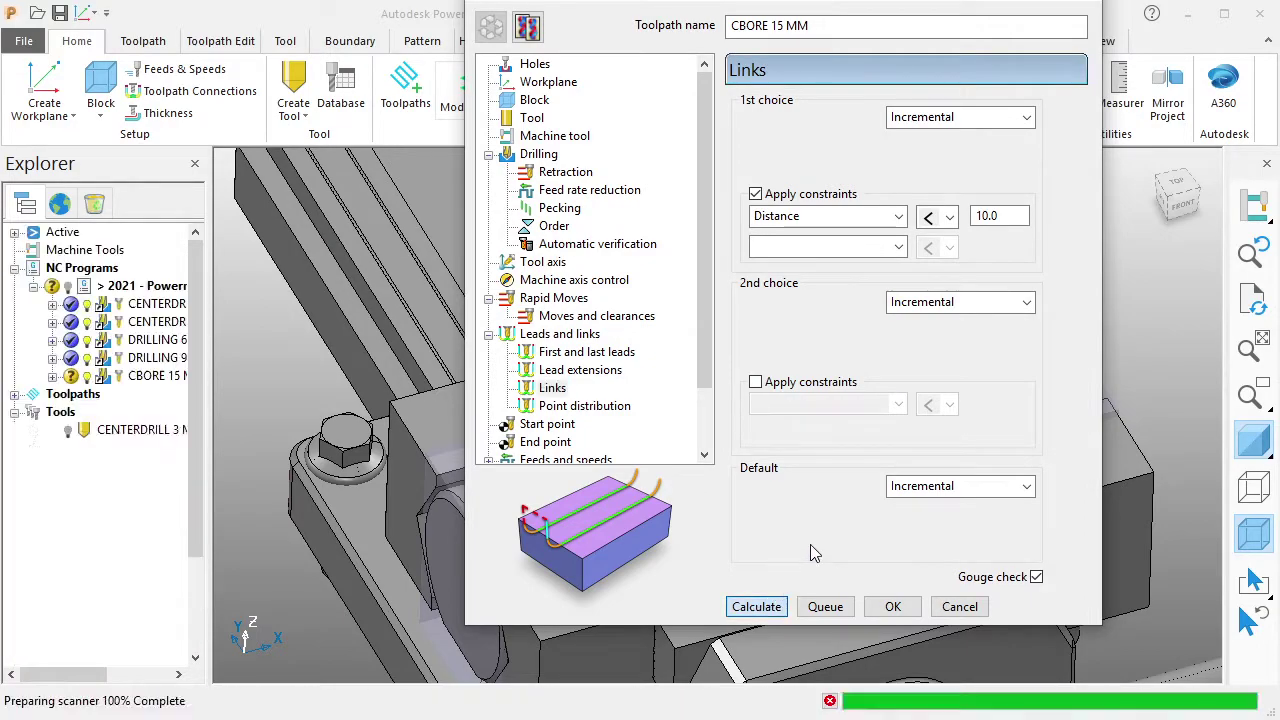
# Close the dialog, verify CBORE 15 MM has no collisions, and save the project.
pyautogui.click(958, 607)
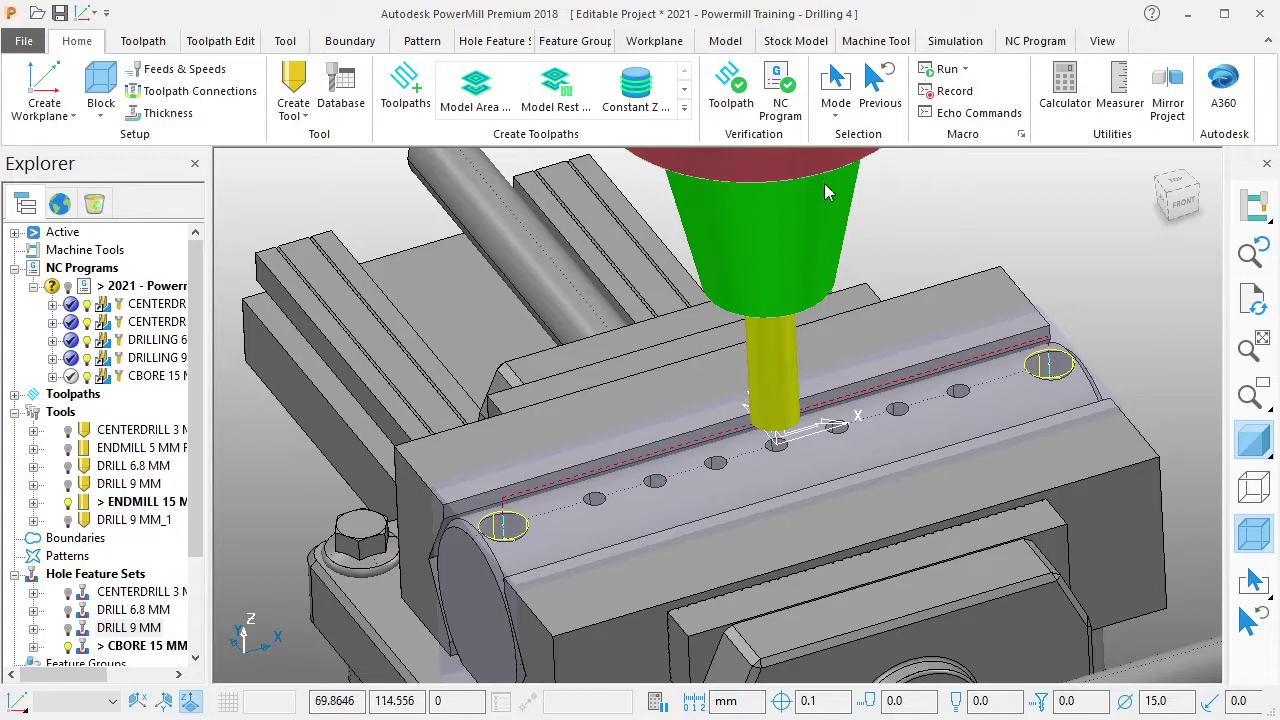
pyautogui.click(524, 669)
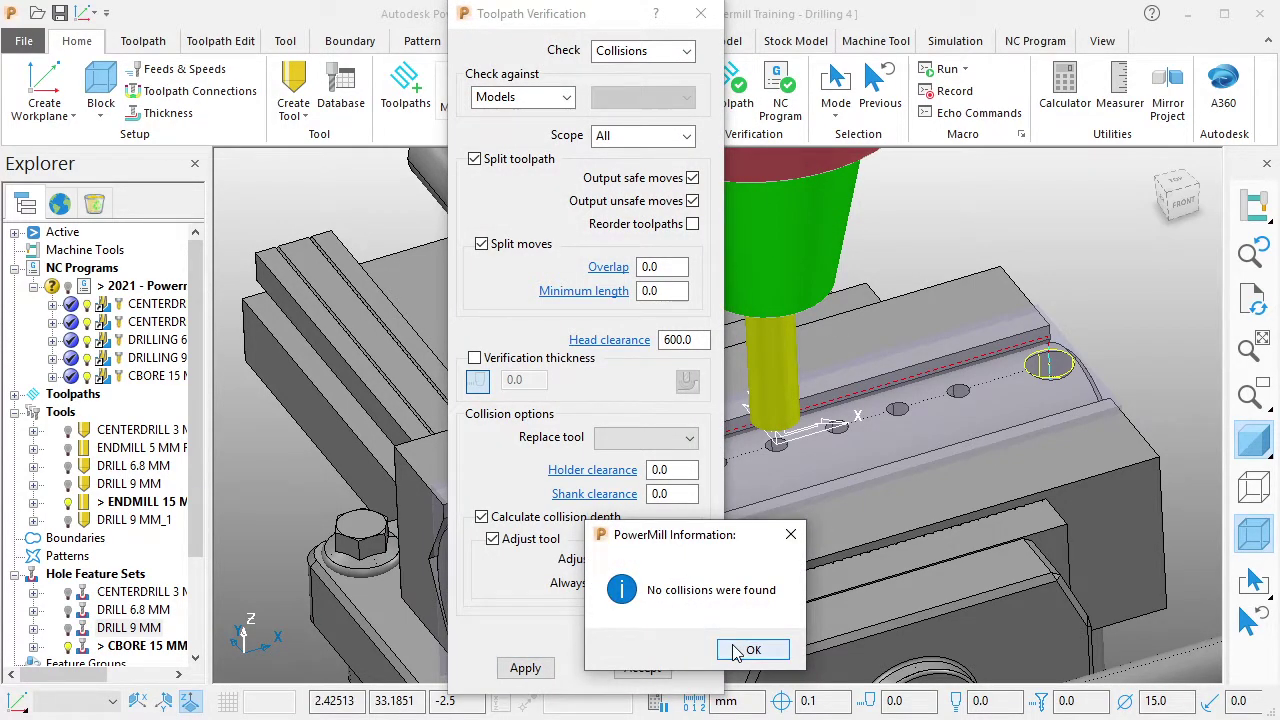
pyautogui.click(745, 651)
pyautogui.click(642, 668)
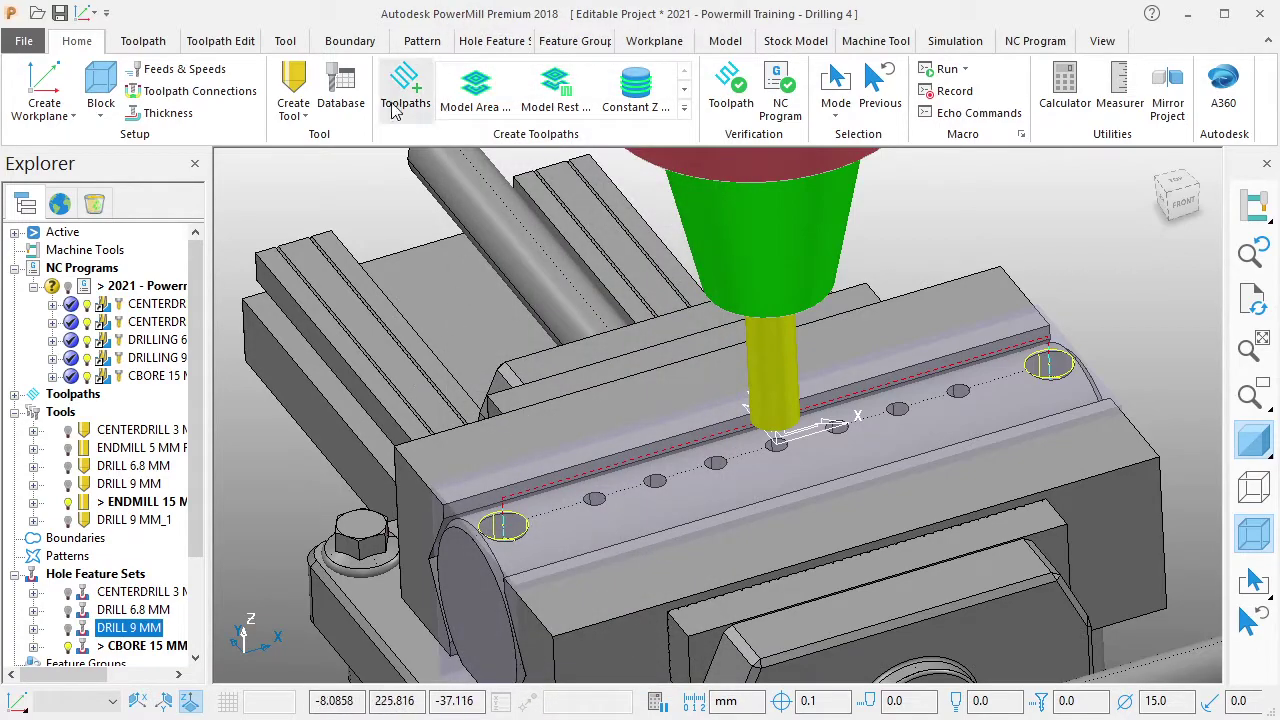
pyautogui.click(59, 13)
pyautogui.moveTo(700, 420); pyautogui.dragTo(775, 358, button='middle')
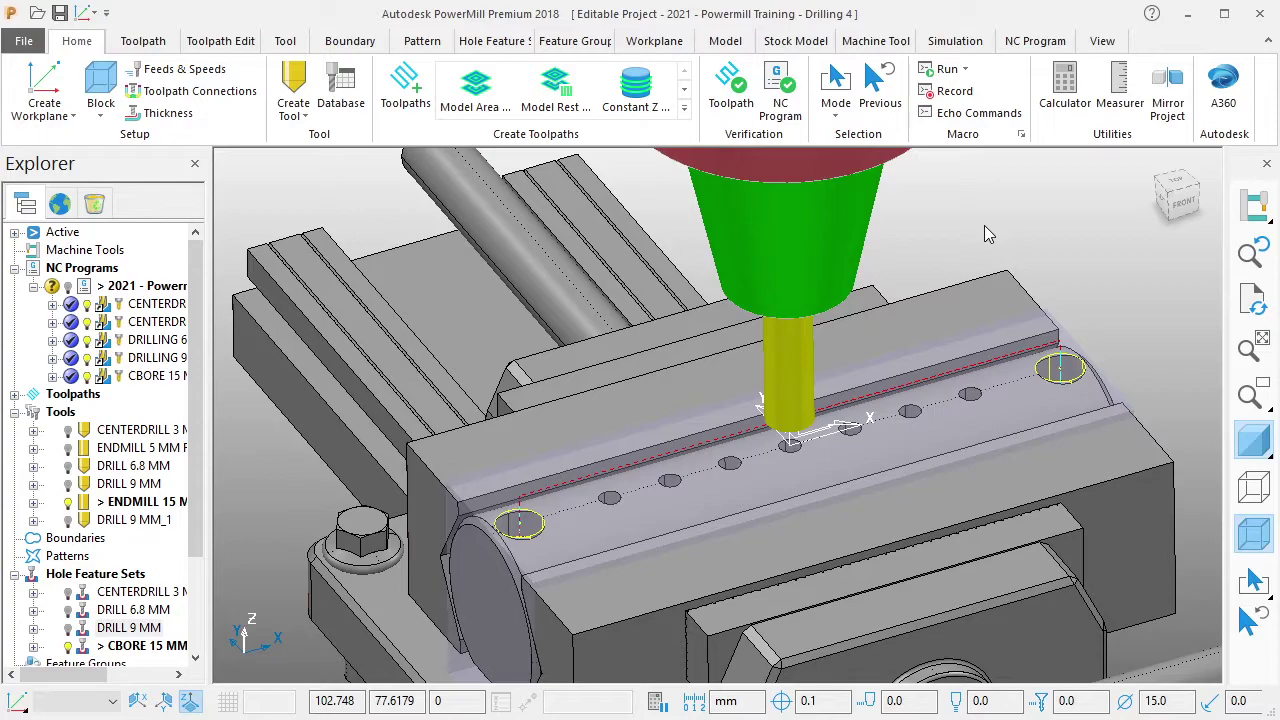
# Deactivate ENDMILL 15 MM and the CBORE 15 MM hole set, then simulate the 2021 program from start.
pyautogui.rightClick(160, 507)
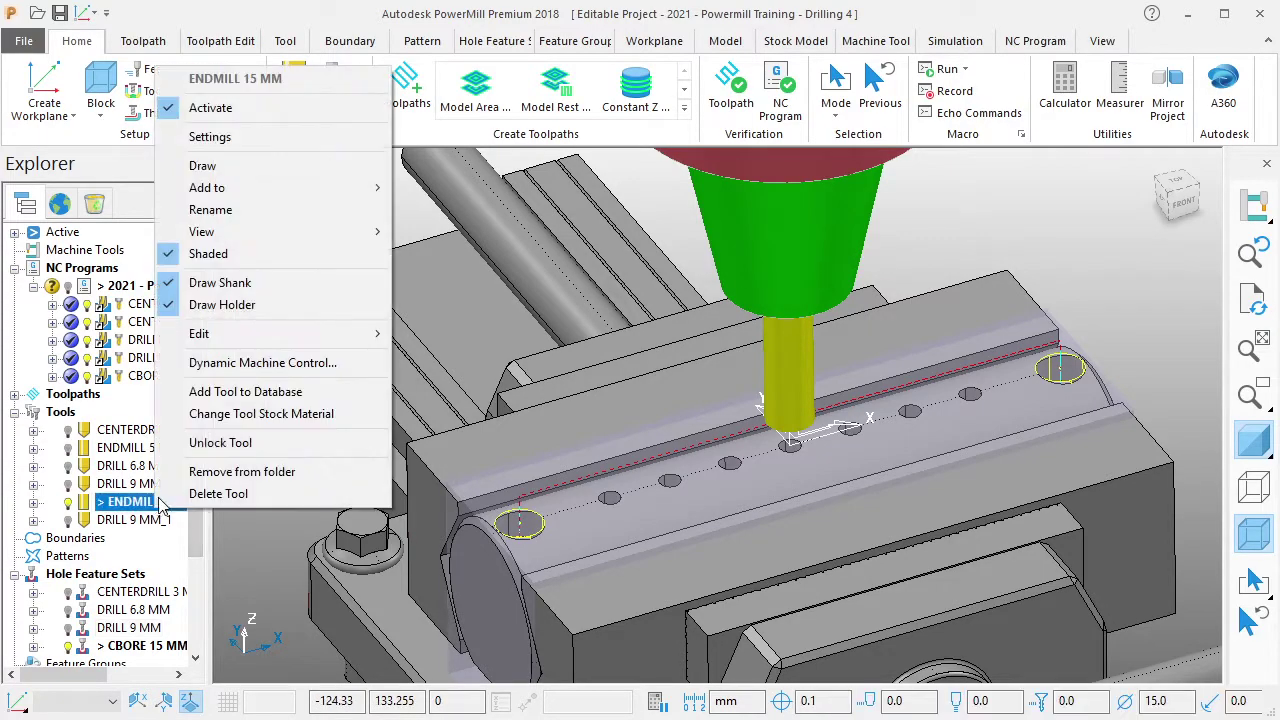
pyautogui.click(226, 117)
pyautogui.rightClick(170, 647)
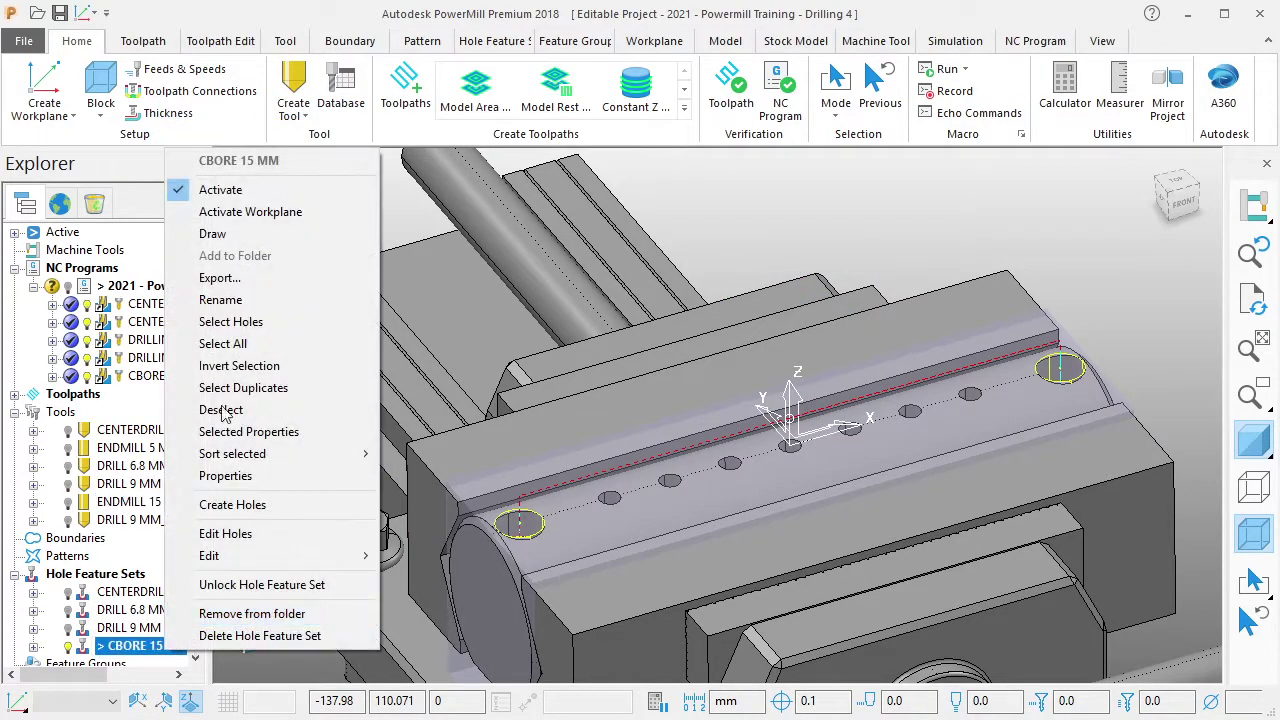
pyautogui.click(249, 190)
pyautogui.rightClick(141, 286)
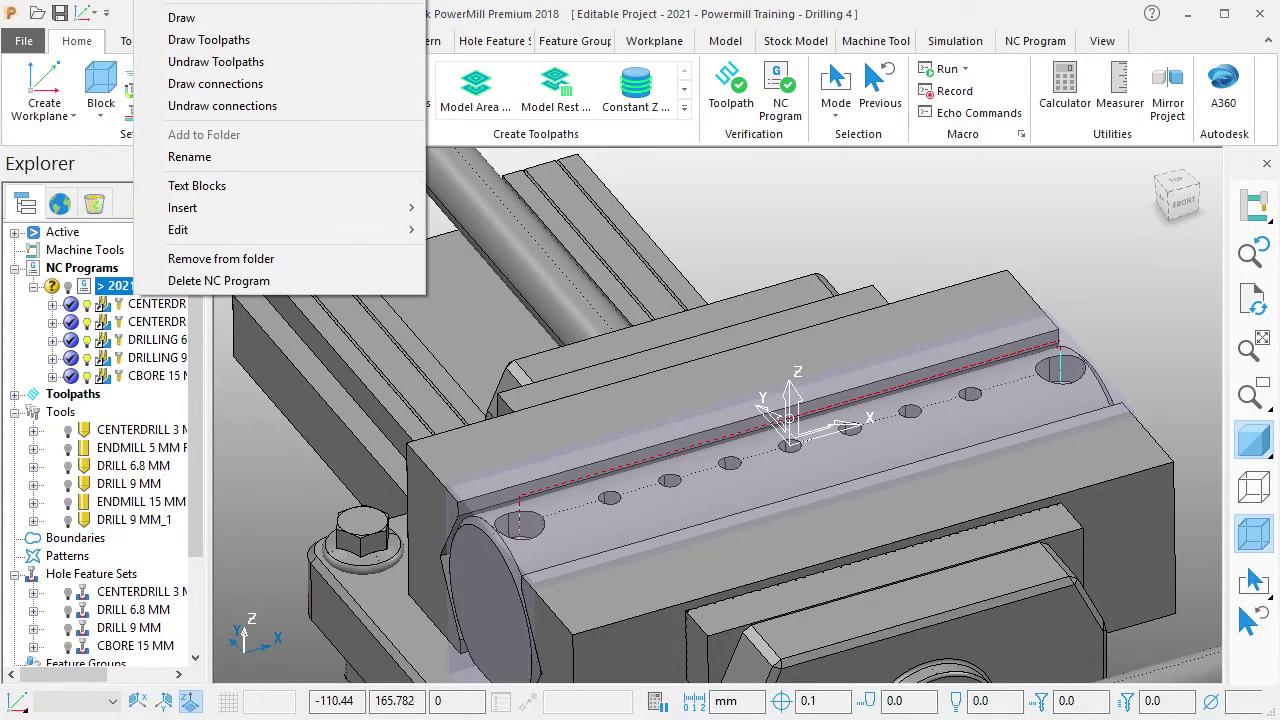
pyautogui.click(414, 252)
# Play the 2021 program in ViewMill with the tool drawn to show all holes and counterbores.
pyautogui.click(872, 105)
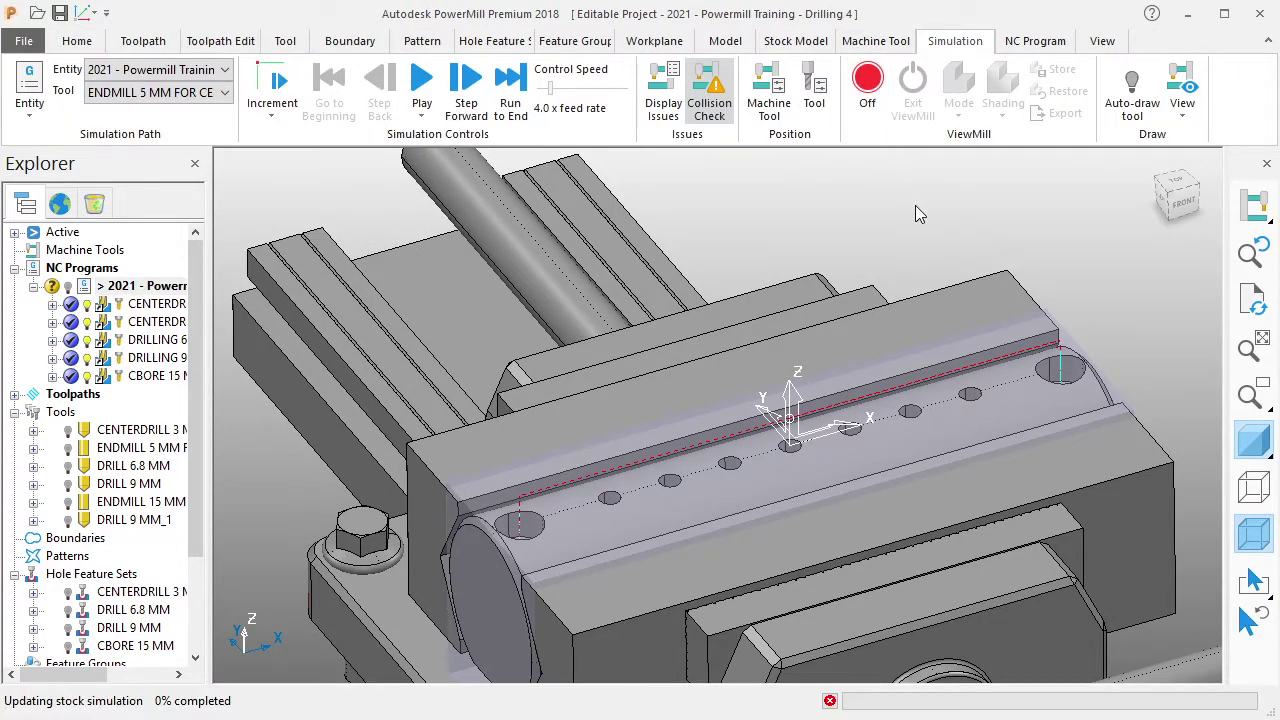
pyautogui.click(1132, 92)
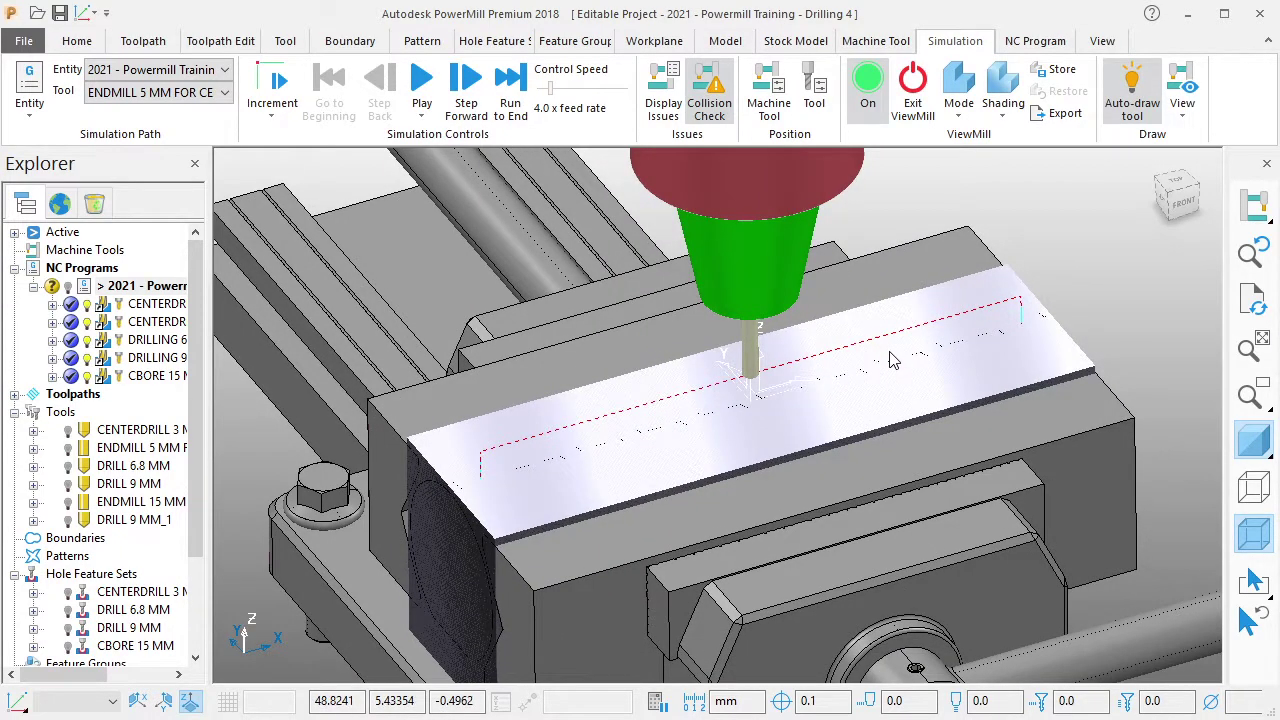
pyautogui.scroll(1, 893, 360)
pyautogui.moveTo(971, 375); pyautogui.dragTo(905, 398, button='middle')
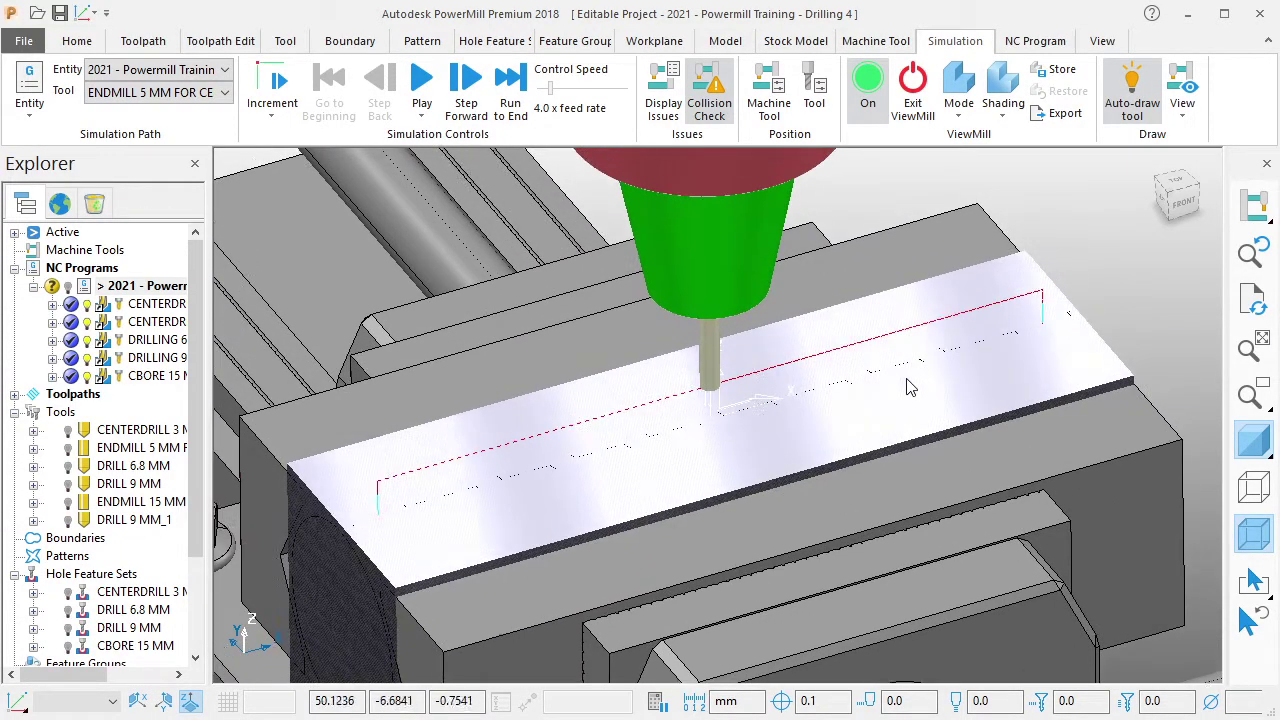
pyautogui.click(438, 88)
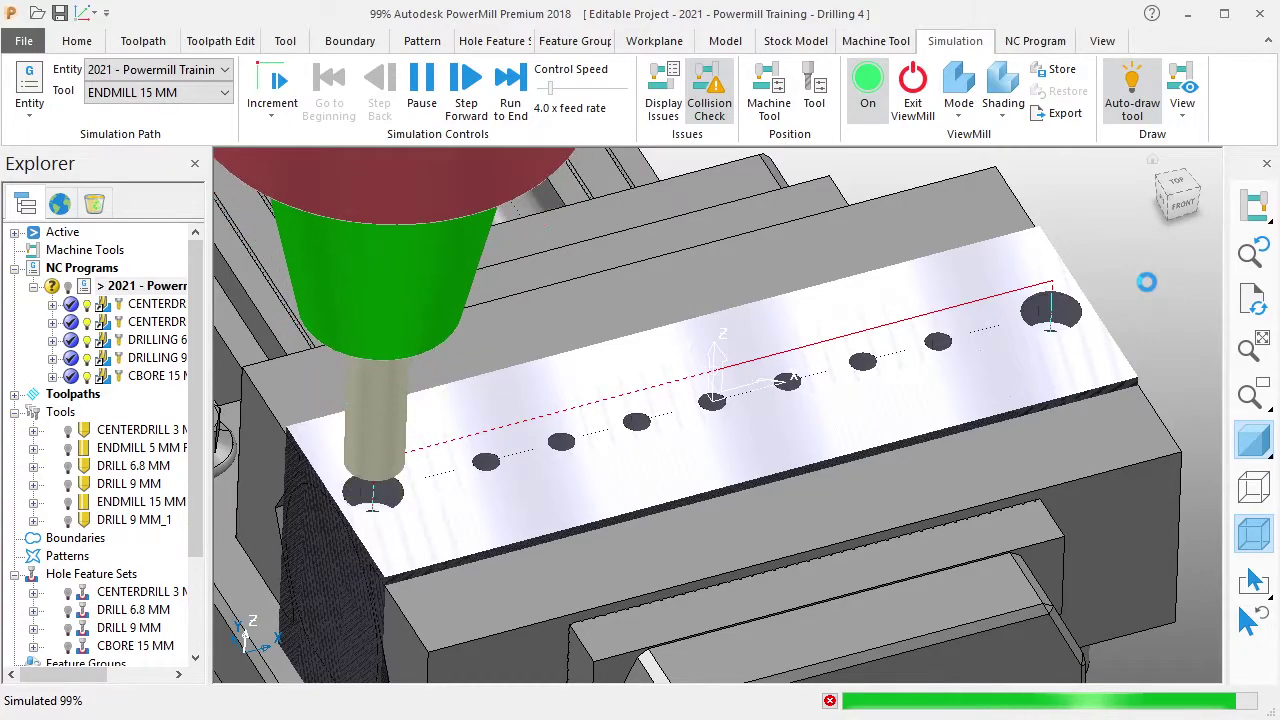
pyautogui.moveTo(1132, 289)
pyautogui.mouseDown(button='middle')
pyautogui.moveTo(1030, 427)
pyautogui.moveTo(659, 463)
pyautogui.moveTo(1008, 240)
pyautogui.mouseUp(button='middle')
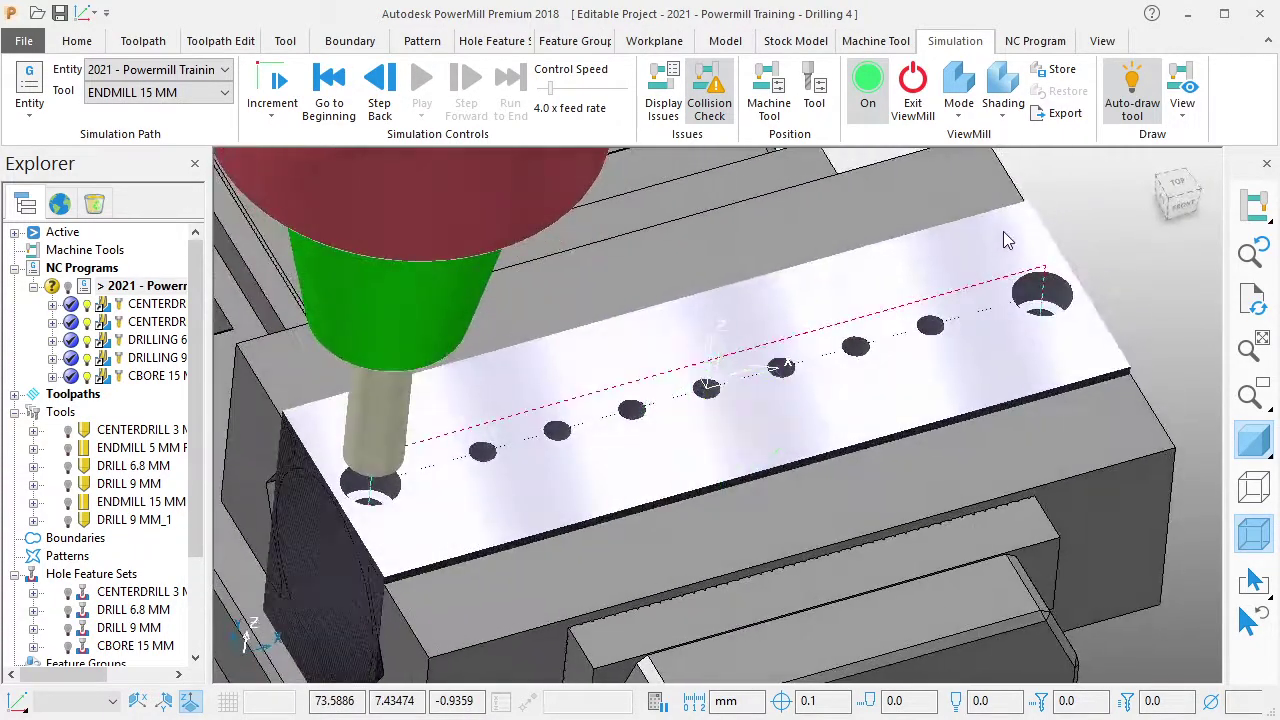
# Hide the tool and exit ViewMill.
pyautogui.click(1130, 90)
pyautogui.moveTo(706, 466); pyautogui.dragTo(890, 240, button='middle')
pyautogui.click(917, 112)
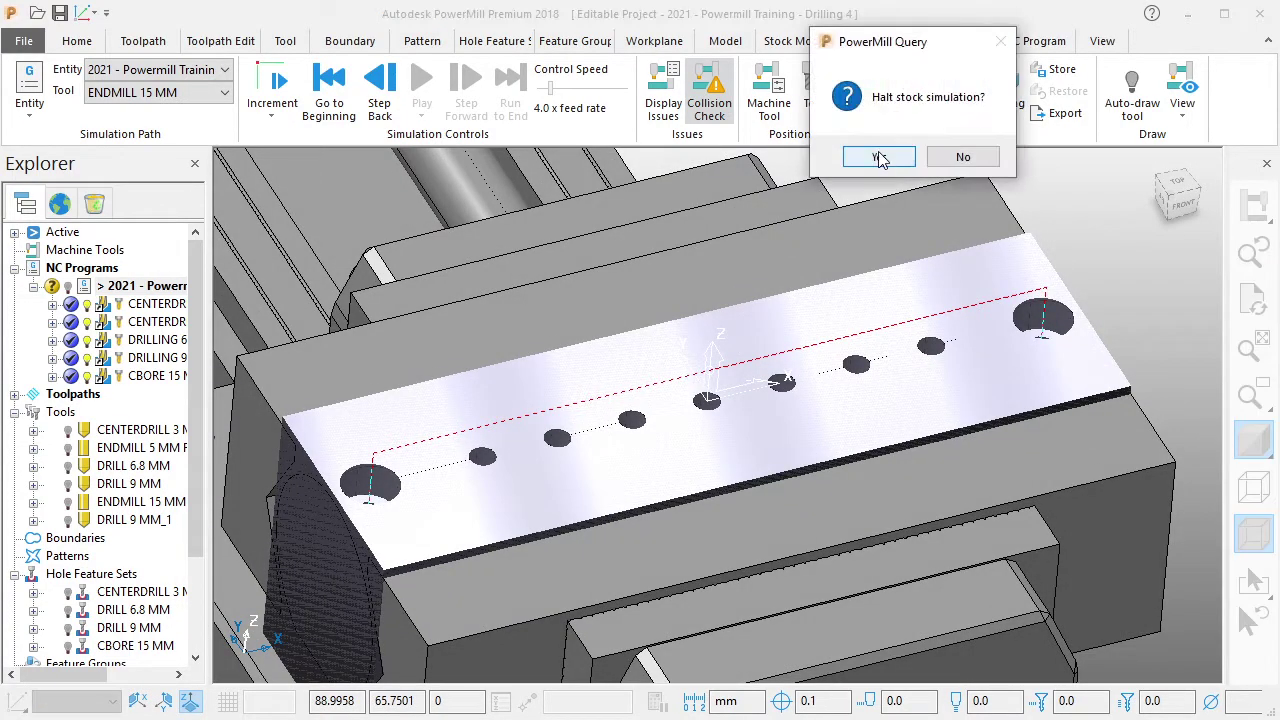
pyautogui.click(894, 154)
pyautogui.moveTo(996, 227); pyautogui.dragTo(912, 267, button='middle')
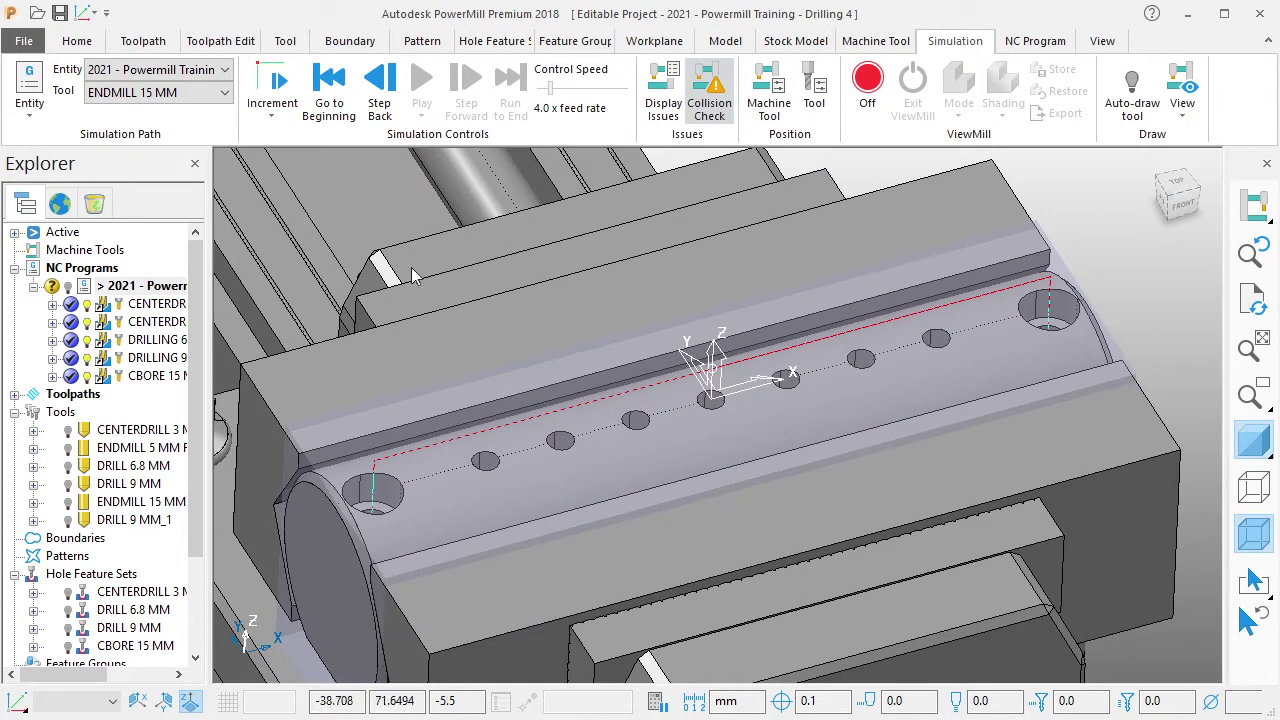
# Turn on Auto-draw tool and replay the 2021 NC program simulation from the start.
pyautogui.rightClick(165, 290)
pyautogui.click(899, 193)
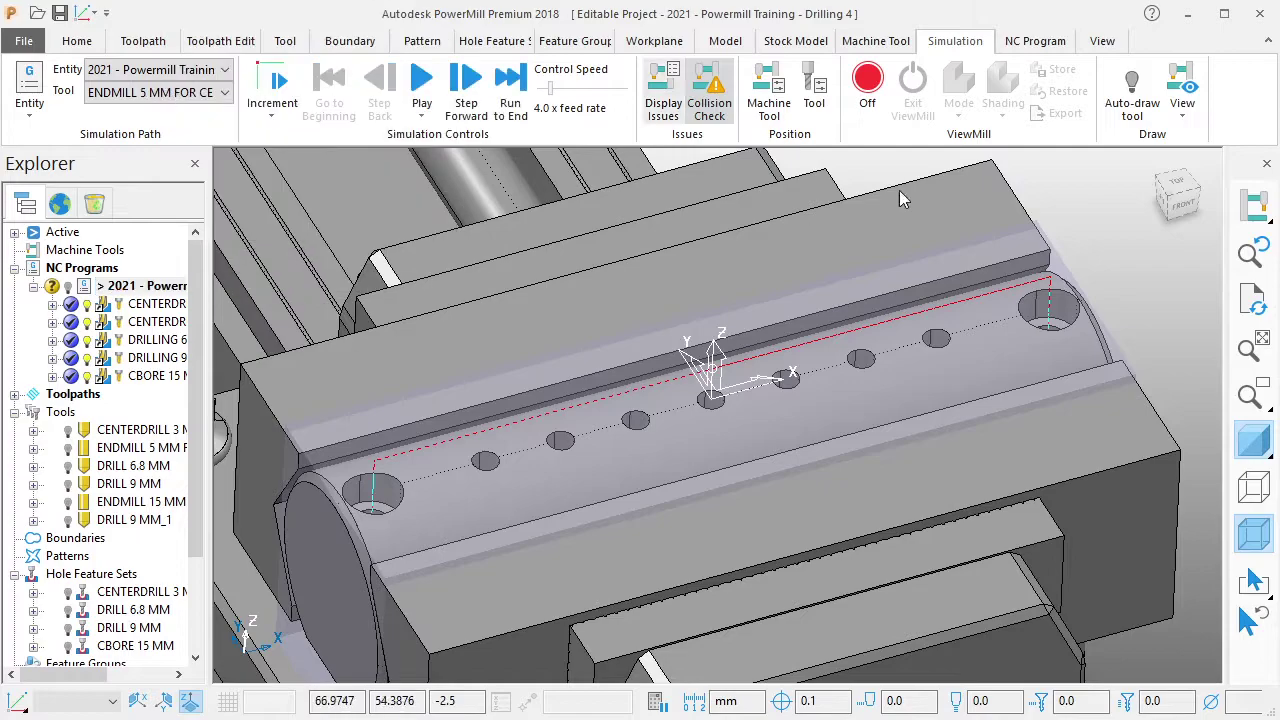
pyautogui.click(1150, 108)
pyautogui.scroll(1, 887, 343)
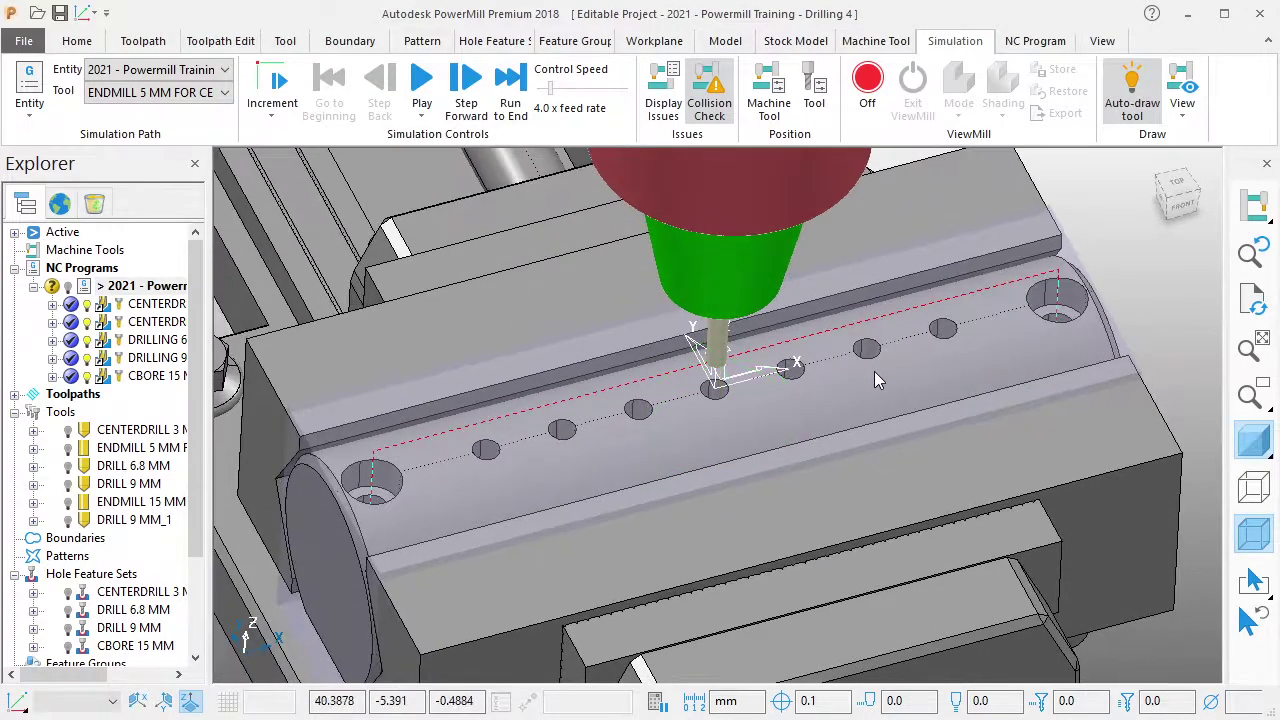
pyautogui.scroll(1, 872, 375)
pyautogui.scroll(-1, 872, 383)
pyautogui.click(422, 92)
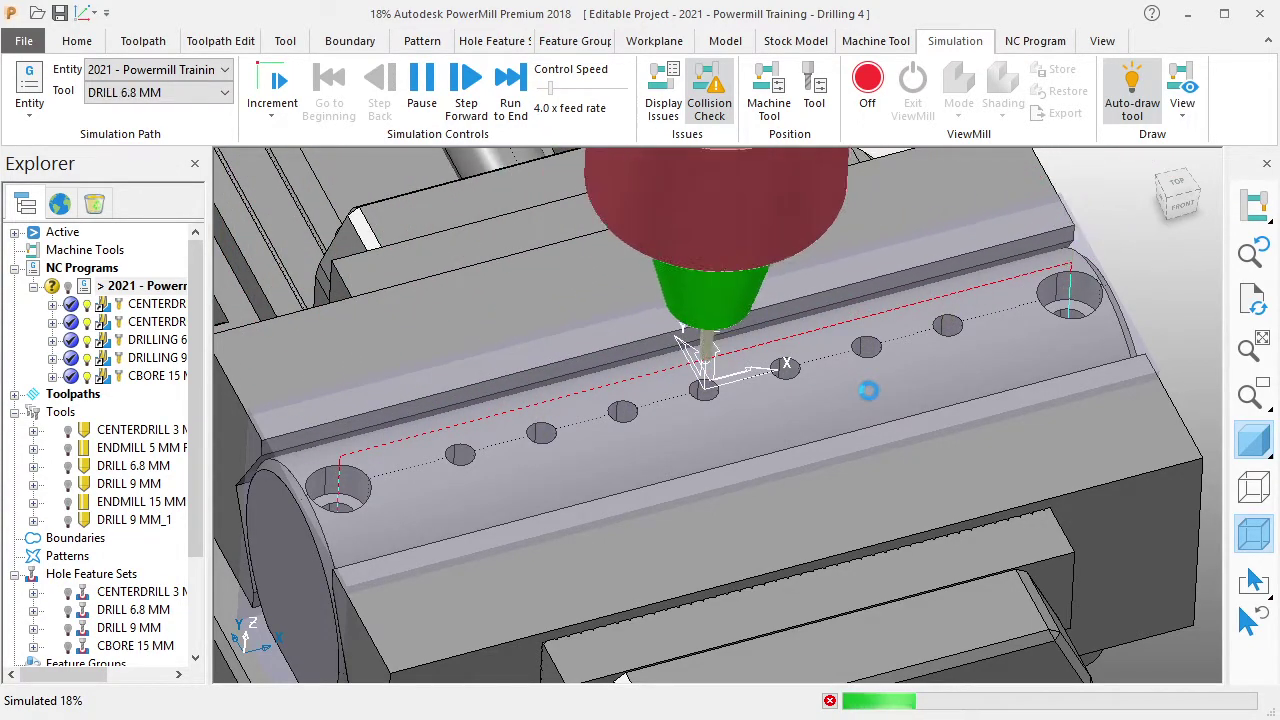
# Orbit and zoom the view end-on and top-down to inspect cutter clearance around the vise.
pyautogui.moveTo(751, 455)
pyautogui.mouseDown(button='middle')
pyautogui.moveTo(625, 572)
pyautogui.moveTo(848, 262)
pyautogui.moveTo(820, 403)
pyautogui.mouseUp(button='middle')
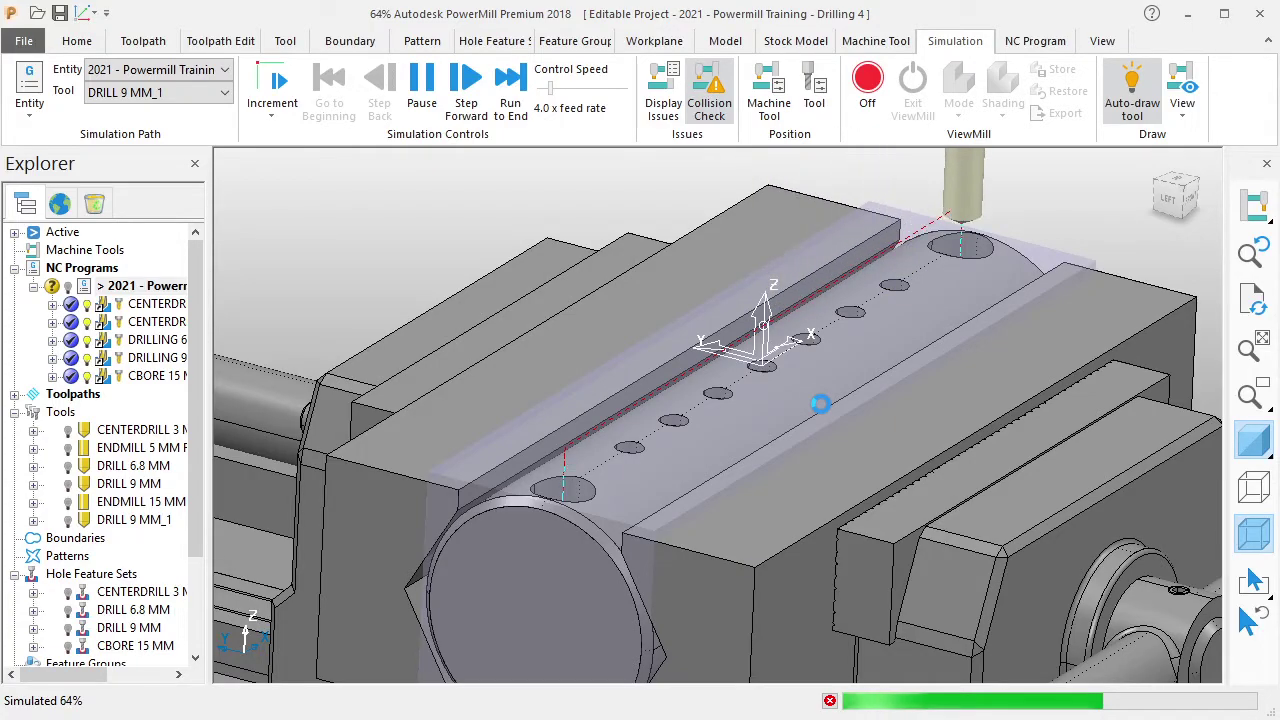
pyautogui.moveTo(820, 403)
pyautogui.mouseDown(button='middle')
pyautogui.moveTo(854, 334)
pyautogui.moveTo(837, 349)
pyautogui.moveTo(889, 314)
pyautogui.moveTo(929, 310)
pyautogui.mouseUp(button='middle')
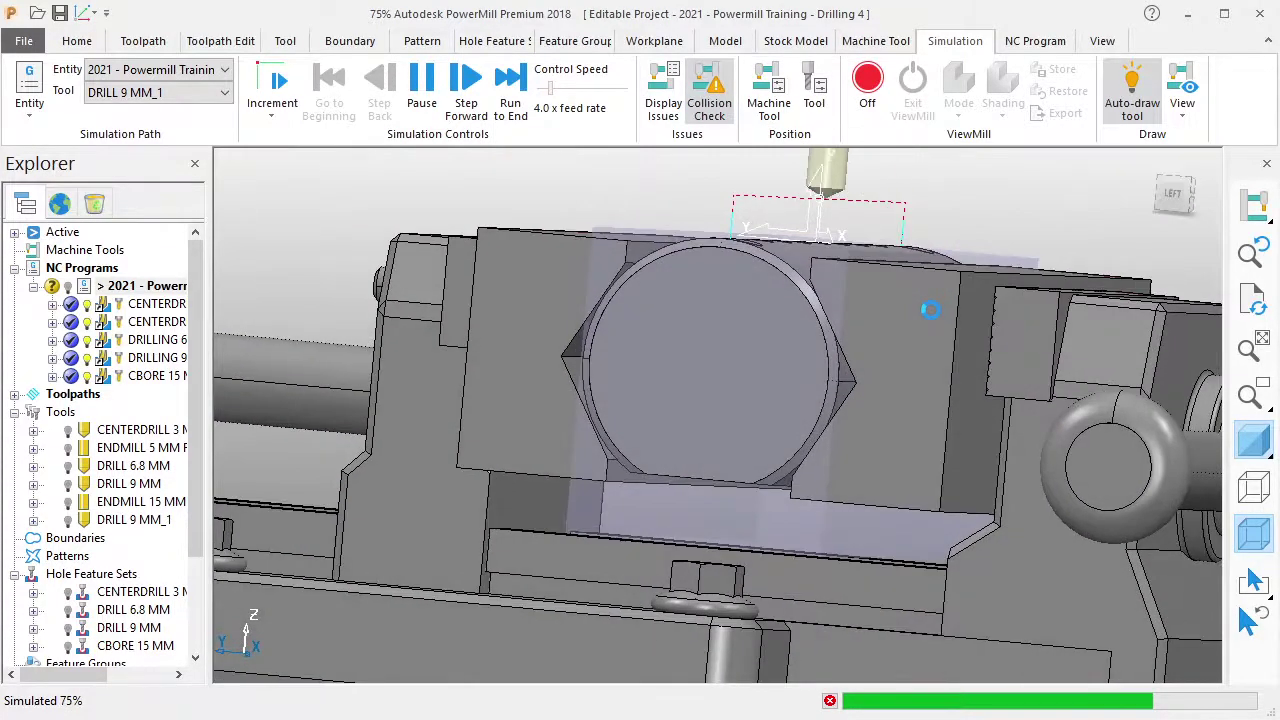
pyautogui.scroll(-3, 904, 323)
pyautogui.scroll(2, 903, 340)
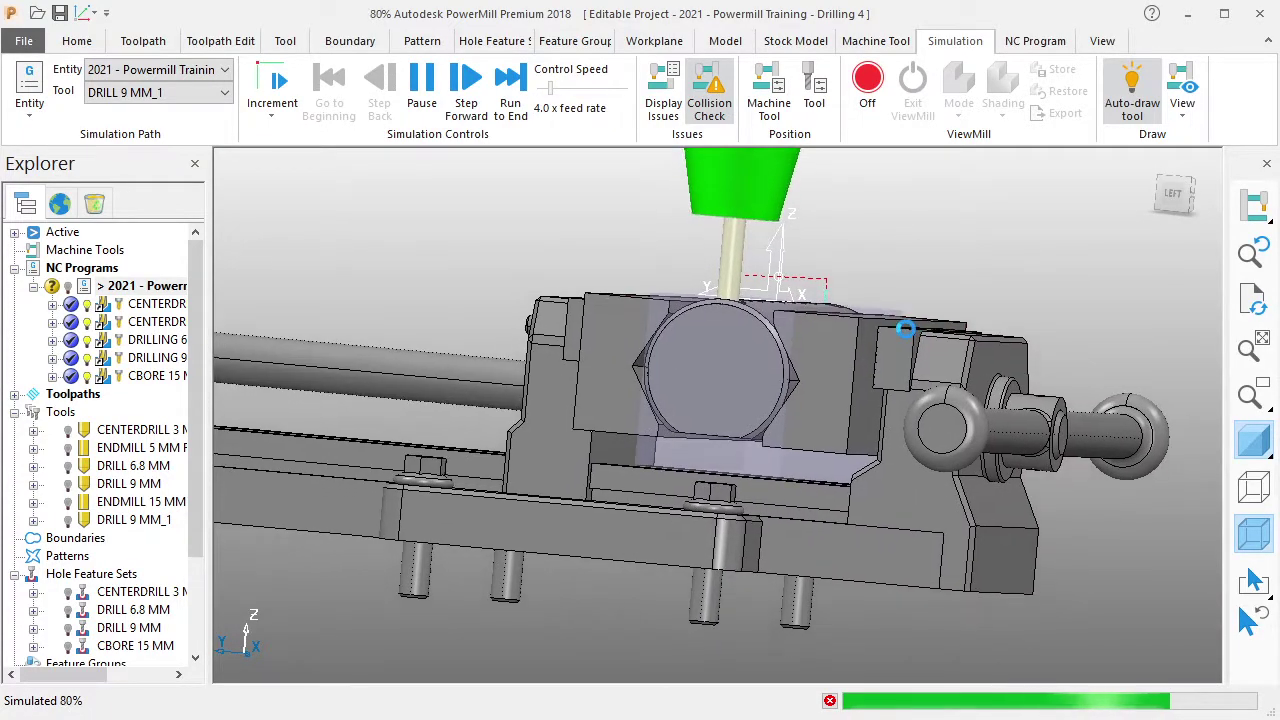
pyautogui.scroll(1, 903, 320)
pyautogui.scroll(1, 904, 314)
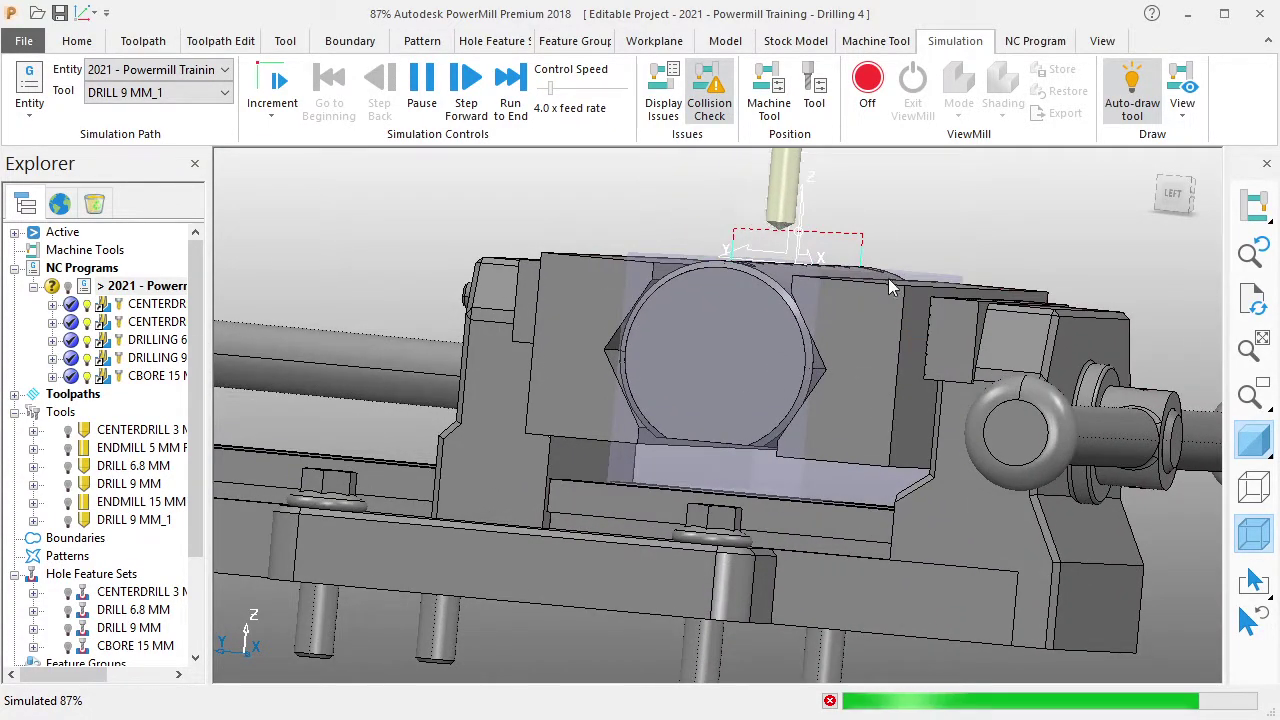
pyautogui.moveTo(892, 288)
pyautogui.mouseDown(button='middle')
pyautogui.moveTo(848, 312)
pyautogui.moveTo(825, 370)
pyautogui.mouseUp(button='middle')
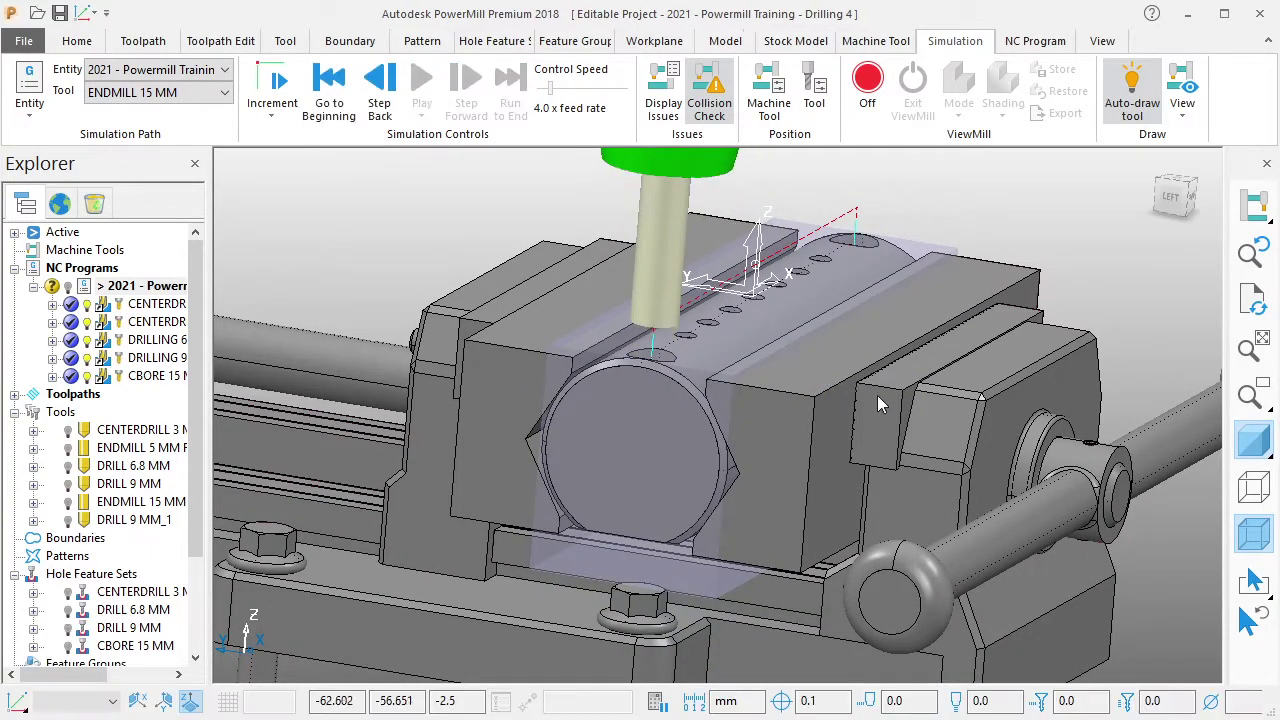
pyautogui.moveTo(877, 395); pyautogui.dragTo(784, 423, button='middle')
pyautogui.scroll(3, 784, 423)
pyautogui.keyDown('shift'); pyautogui.moveTo(1078, 300); pyautogui.dragTo(941, 386, button='middle'); pyautogui.keyUp('shift')
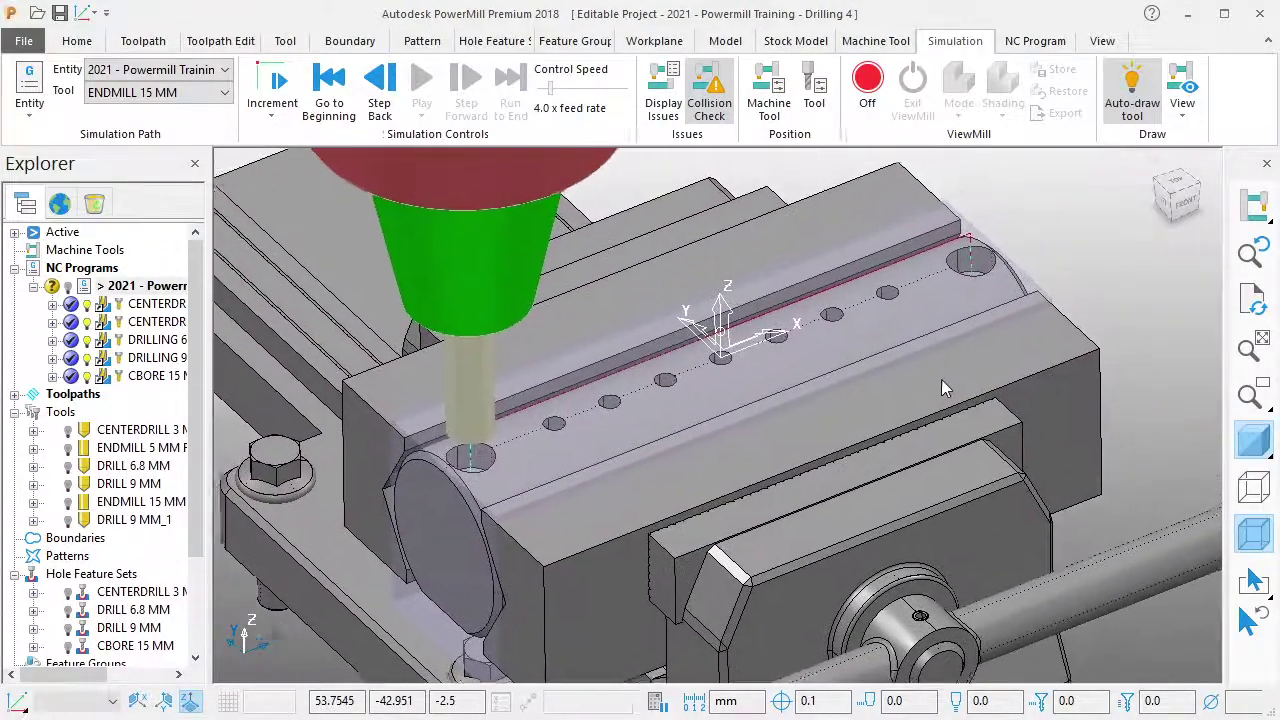